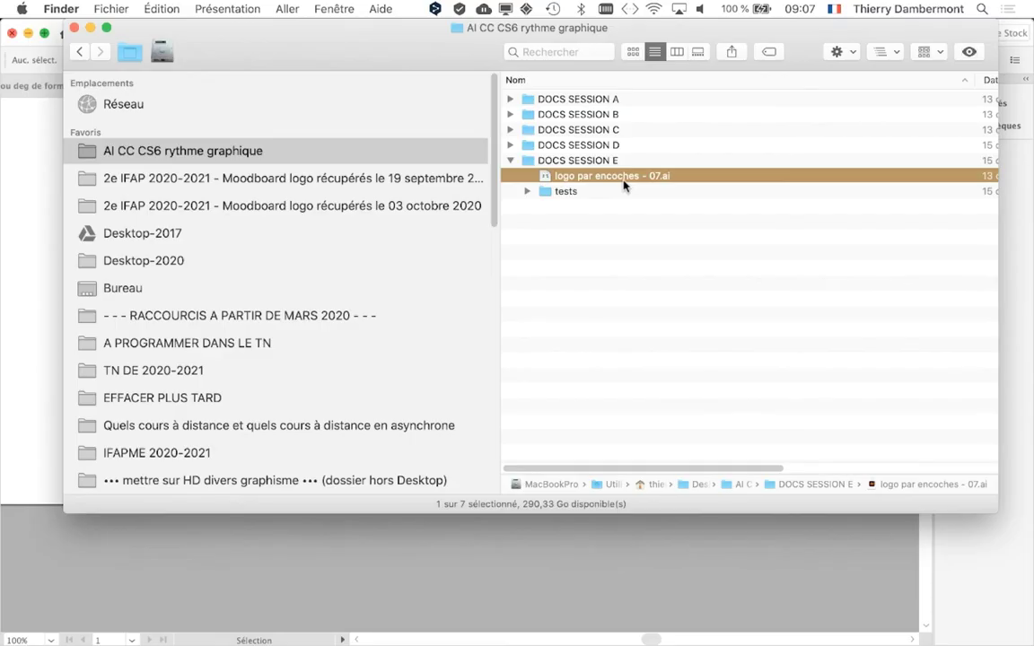
Step: Open logo par encoches - 07.ai from the DOCS SESSION E folder in Illustrator
double_click(693, 177)
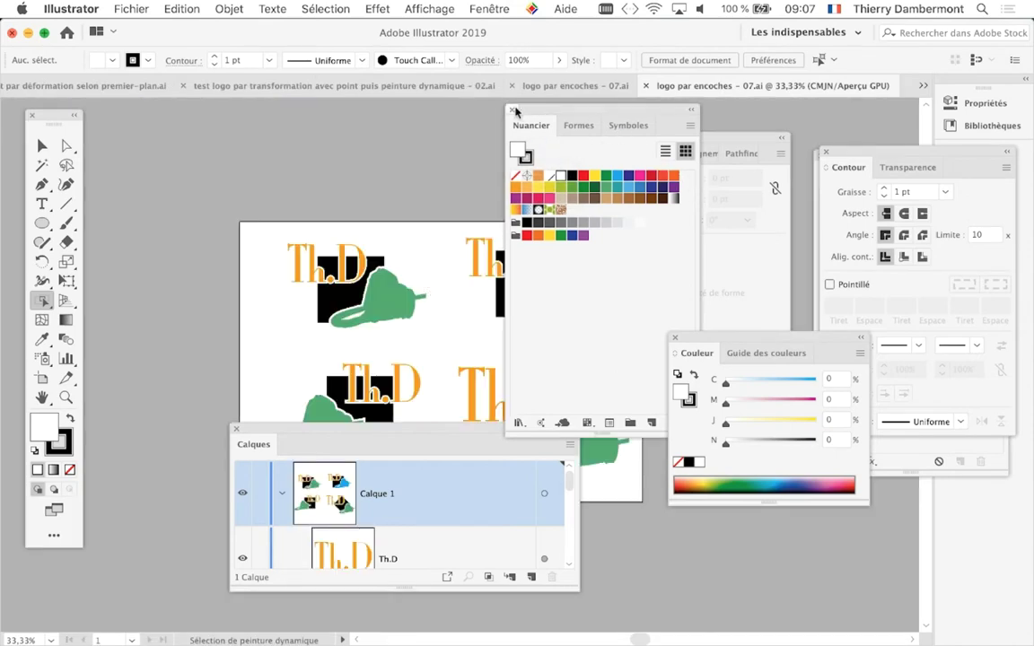
Step: Close the Swatches, Pathfinder, Colour, Stroke, Appearance and Layers panels
left_click(513, 110)
left_click(537, 123)
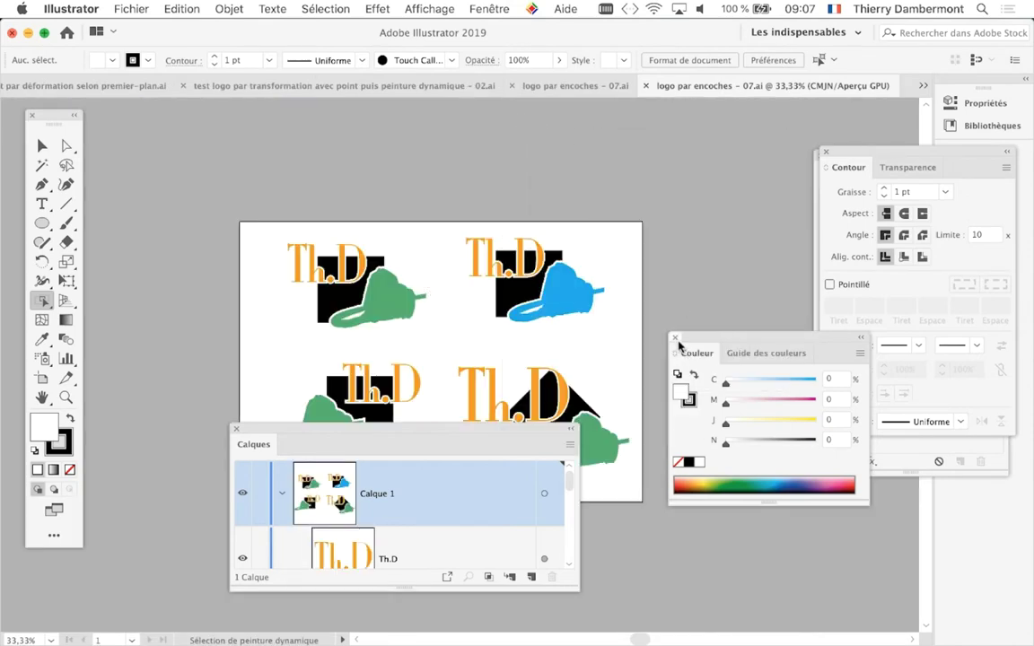
left_click(676, 339)
left_click(825, 152)
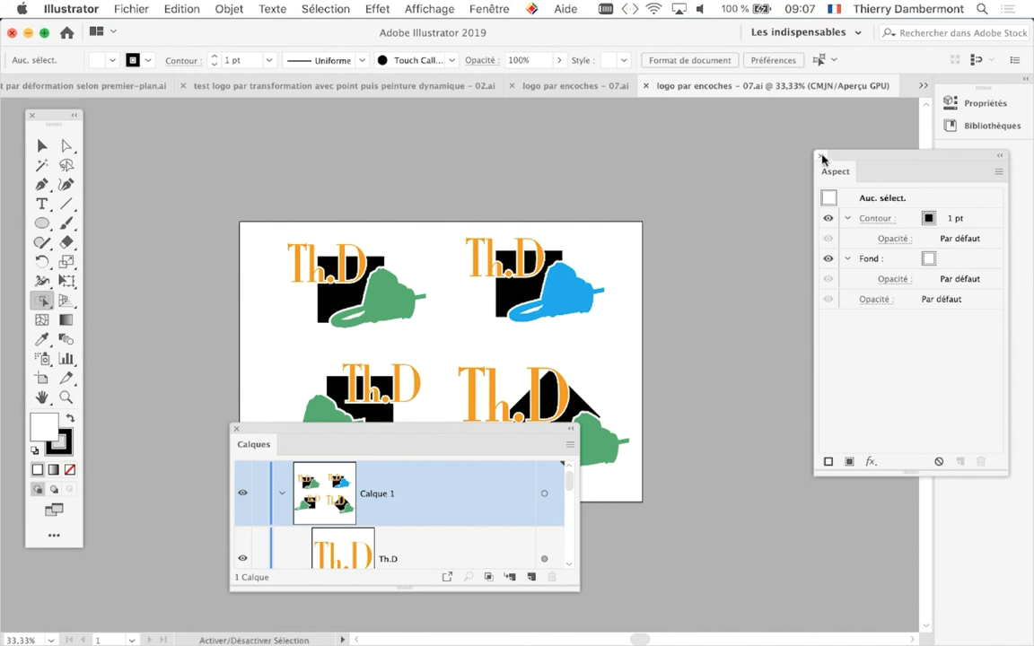
left_click(821, 156)
left_click(235, 429)
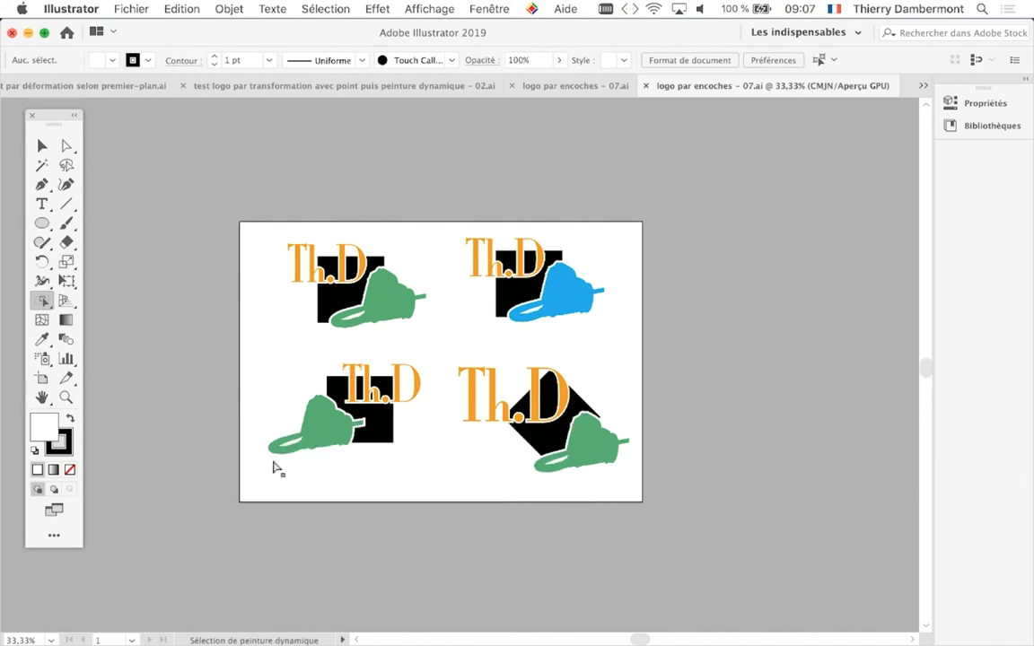
Step: Zoom in on the bottom-right diagonal Th.D chainsaw logo
scroll(610, 406, "up", 3)
scroll(611, 405, "up", 1)
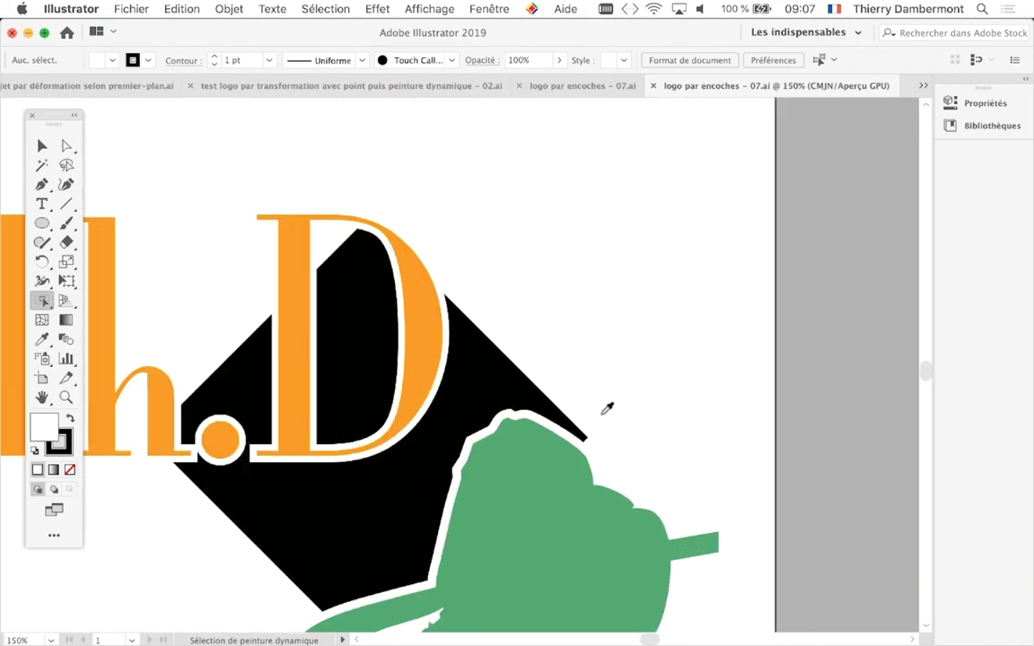
scroll(709, 376, "down", 1)
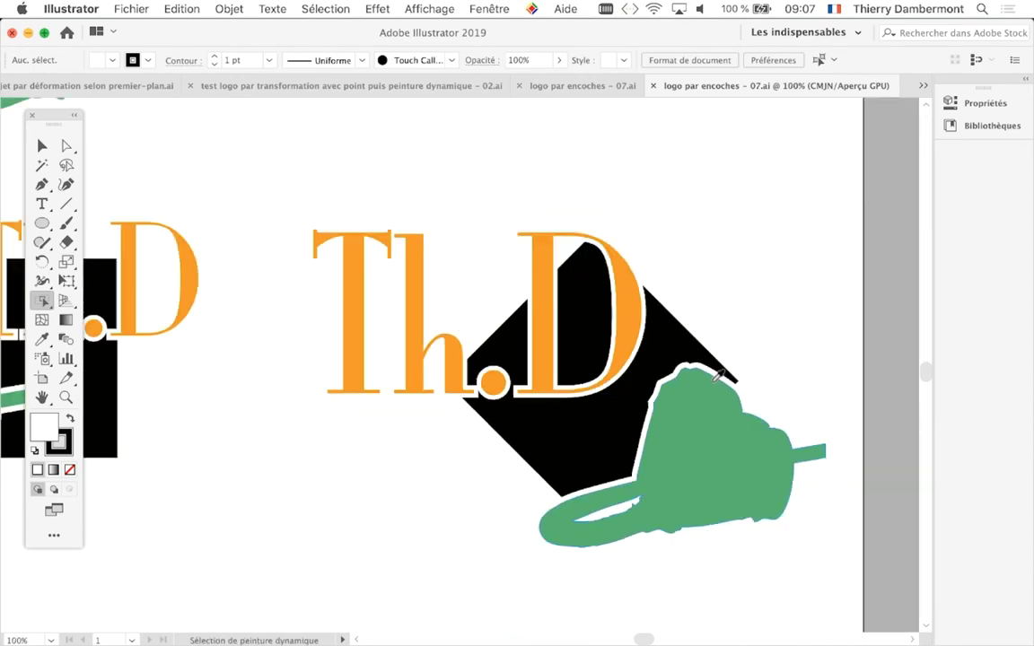
scroll(571, 387, "right", 3)
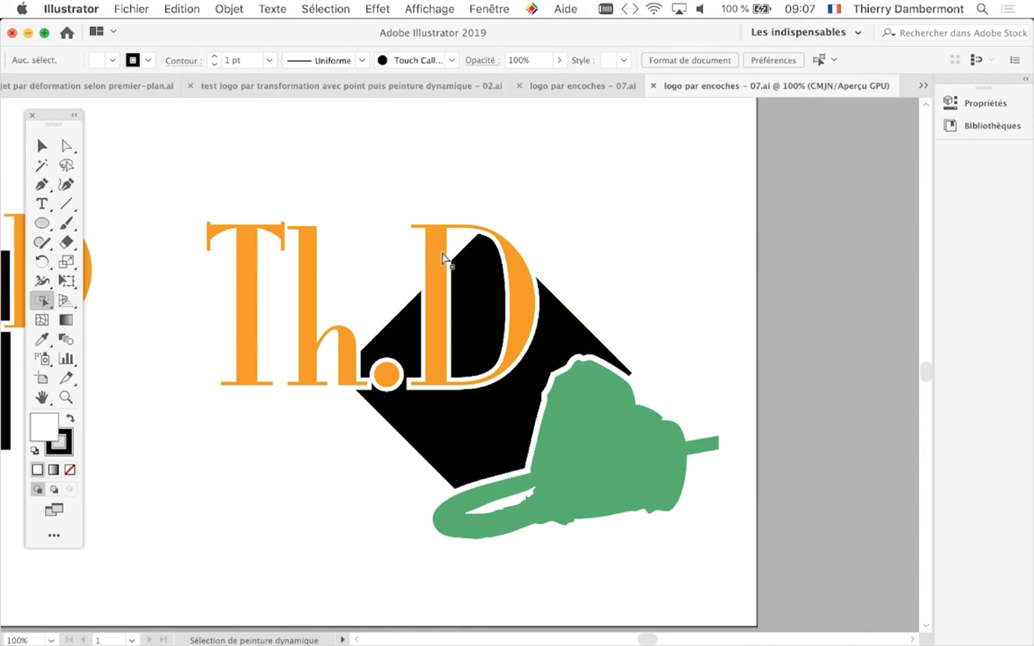
Step: Select the whole Th.D text and show its Appearance panel beside the logo
left_click(42, 146)
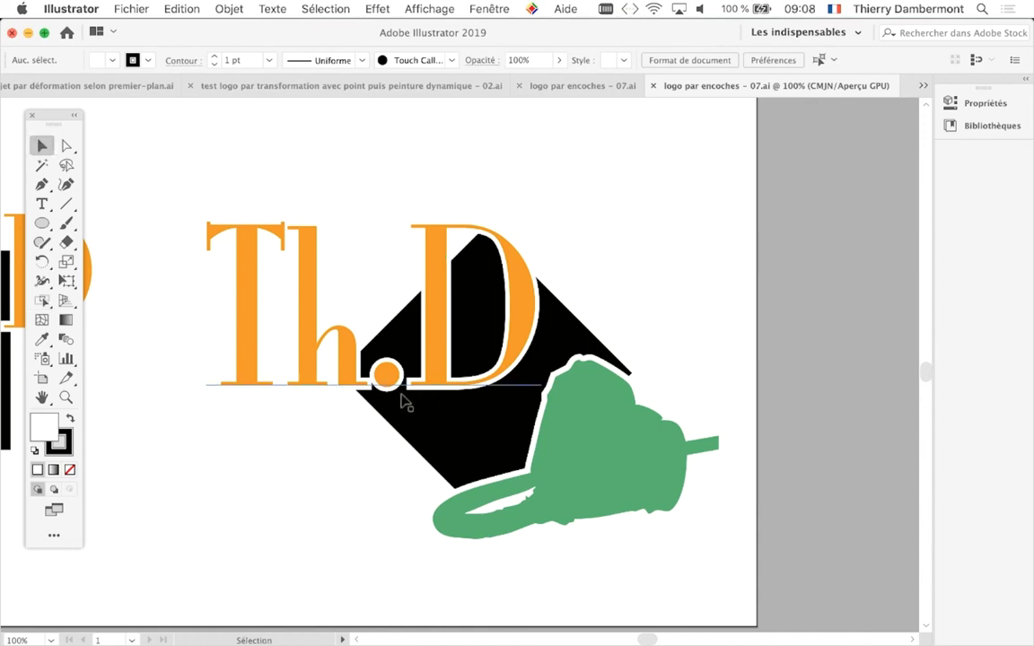
left_click(299, 387)
left_click(301, 388, "alt+super")
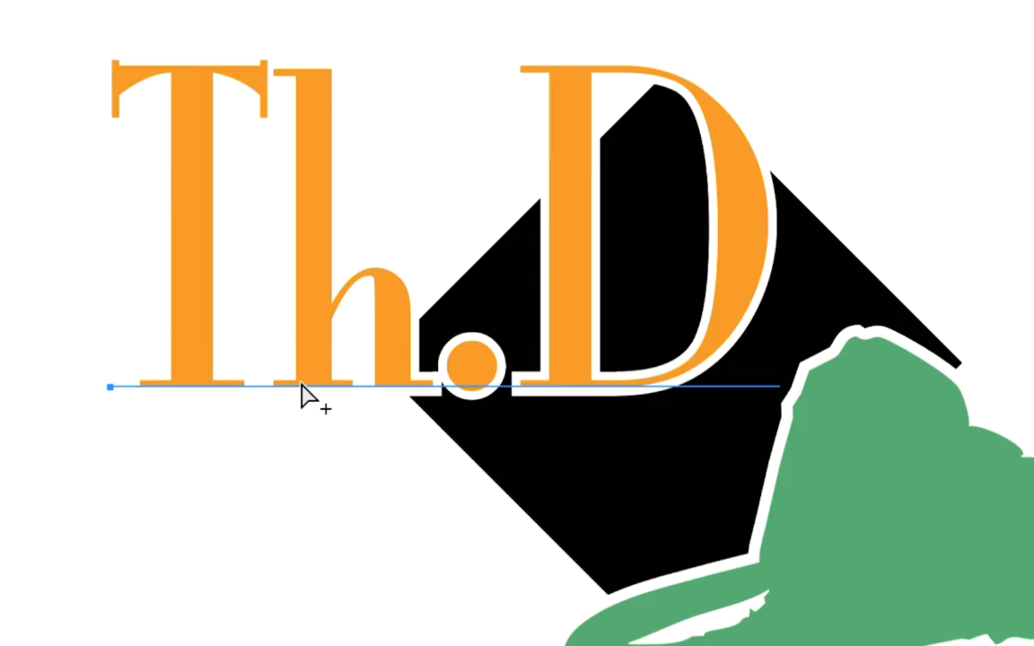
left_click(302, 395)
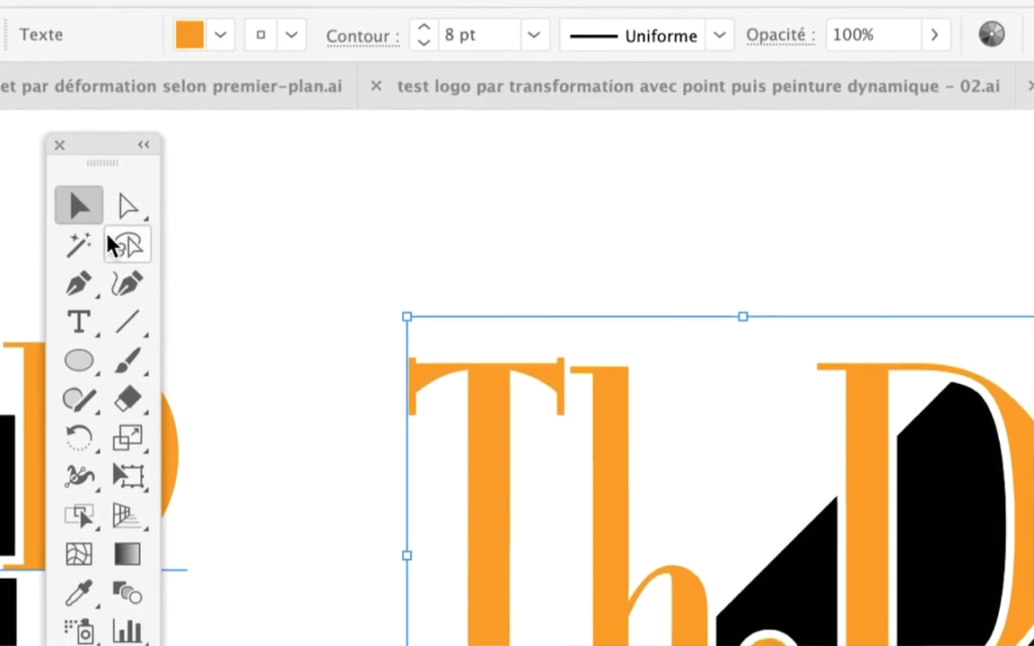
left_click(111, 244)
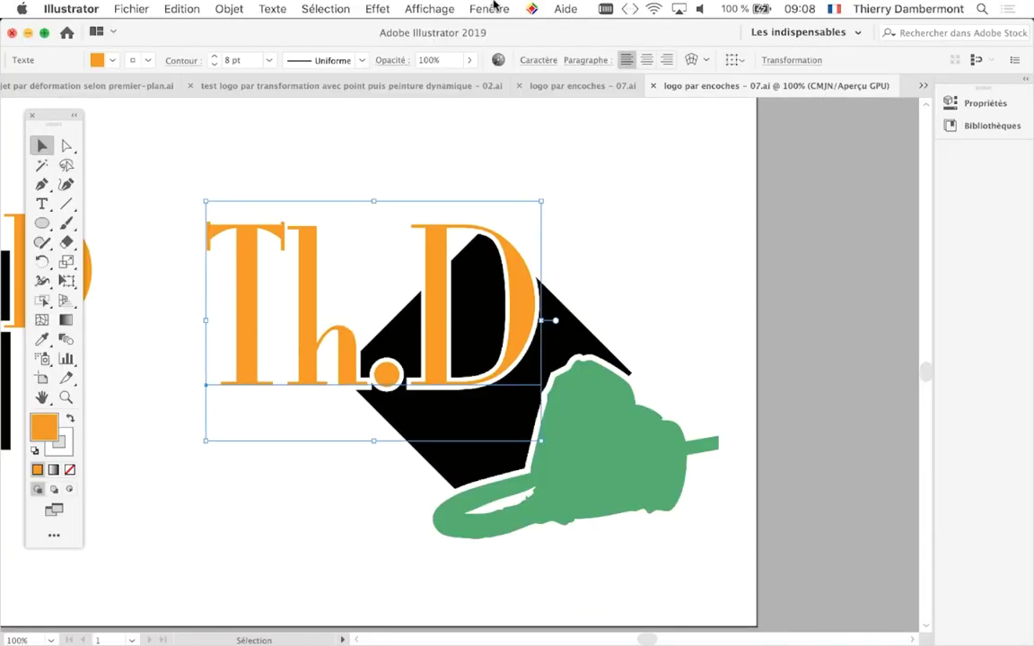
left_click(492, 7)
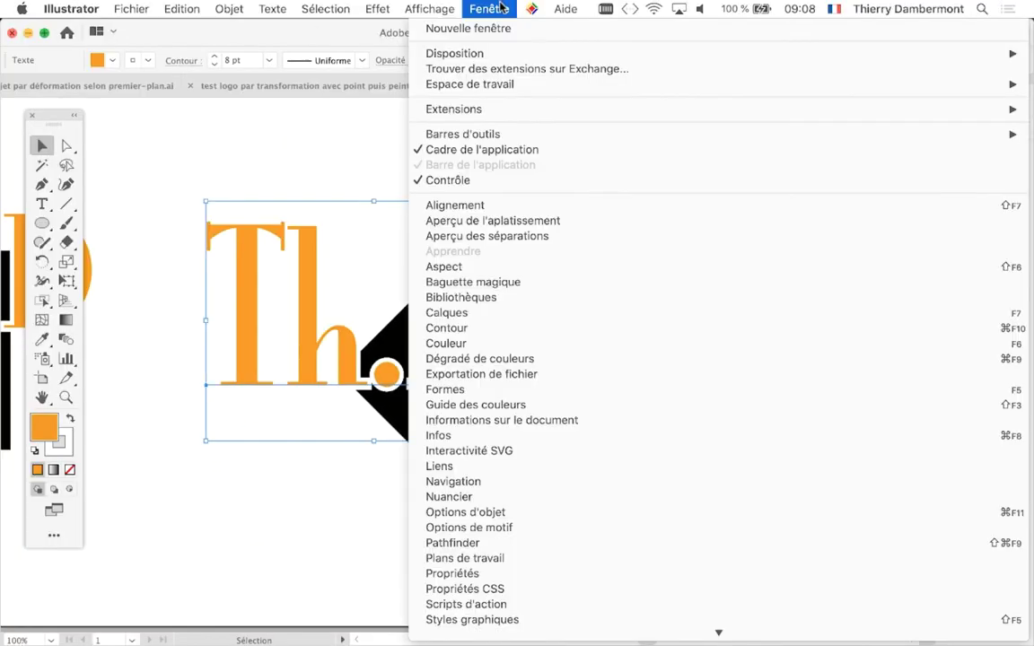
left_click(508, 267)
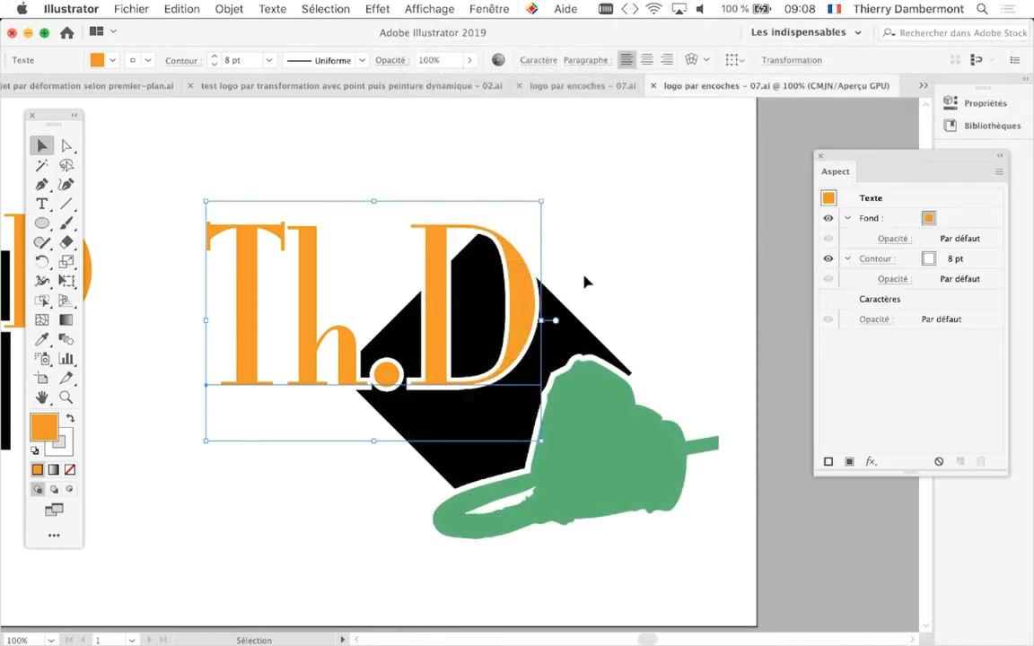
left_click_drag(873, 154, 660, 105)
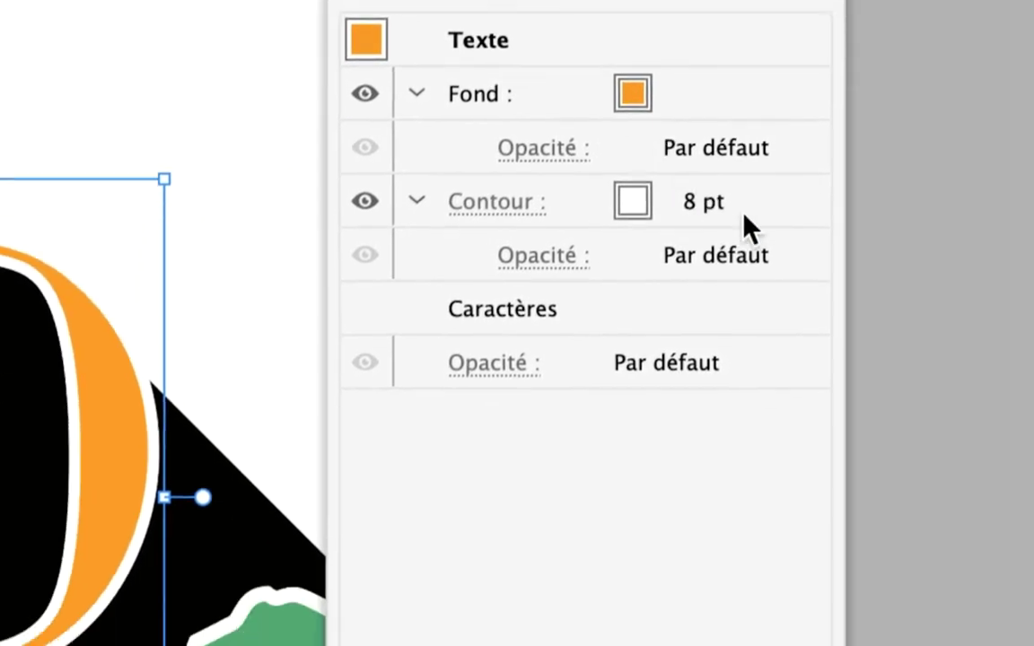
Step: Nudge the text's white outline to 10 pt and back to 8 pt, then select the green chainsaw
left_click(744, 220)
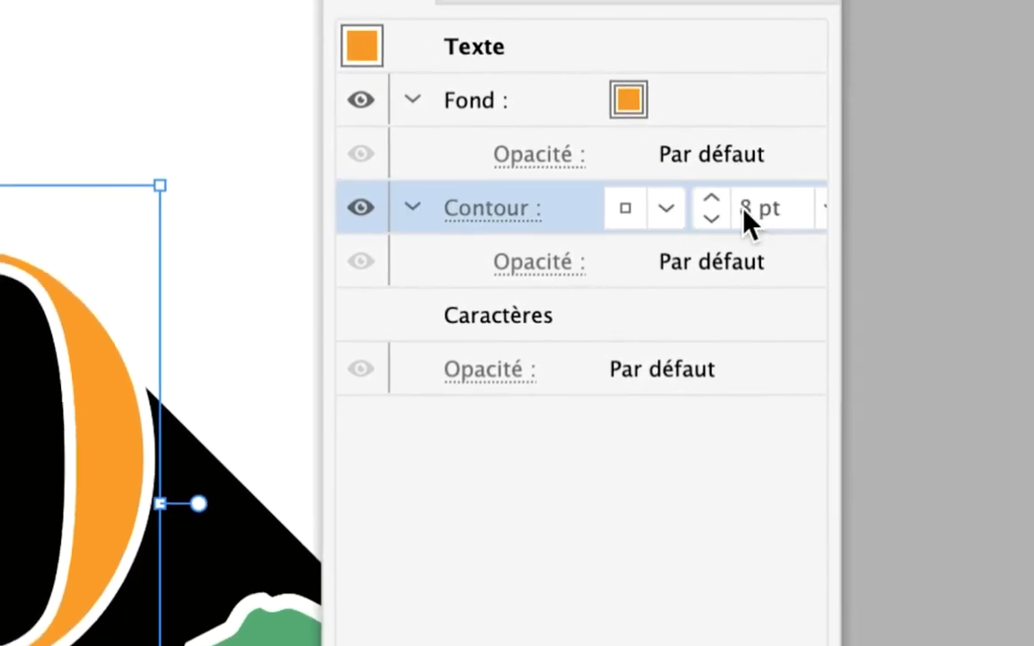
left_click(732, 210)
left_click(734, 208)
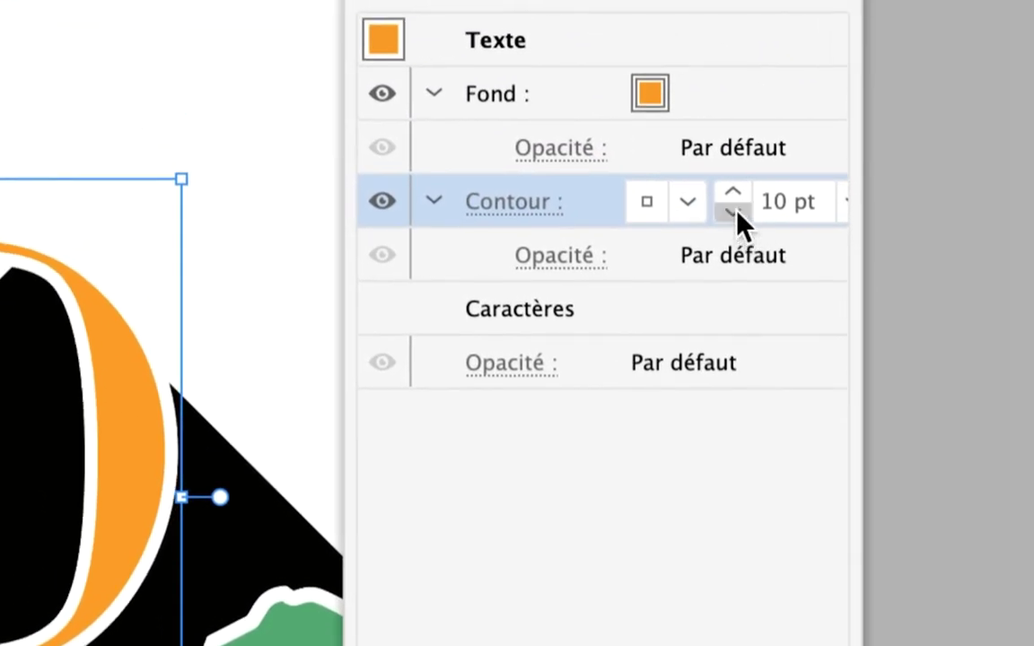
left_click(732, 211)
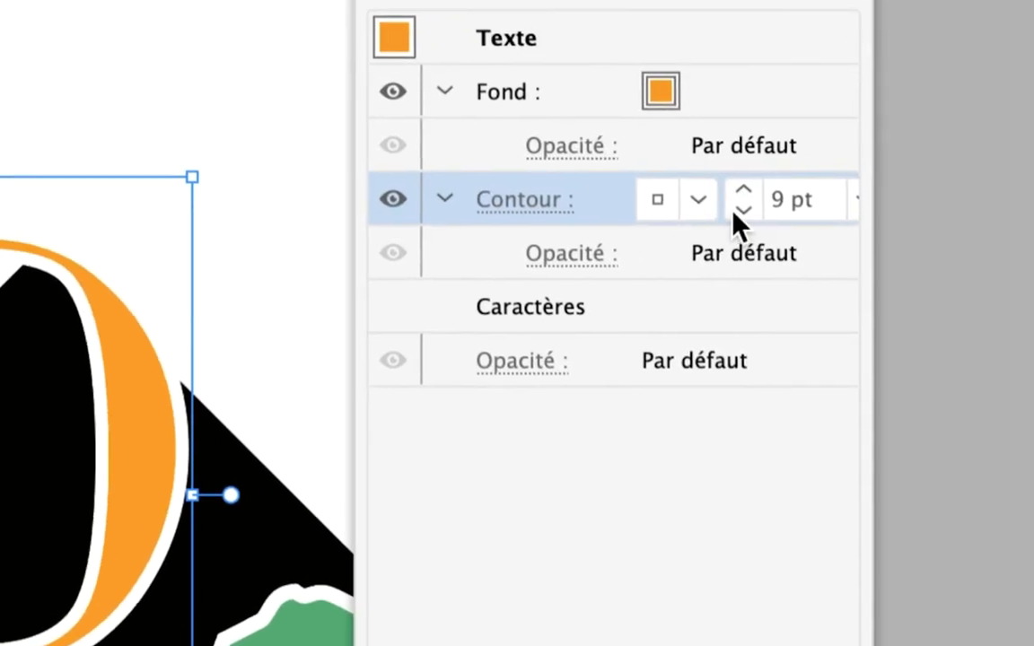
left_click(734, 214)
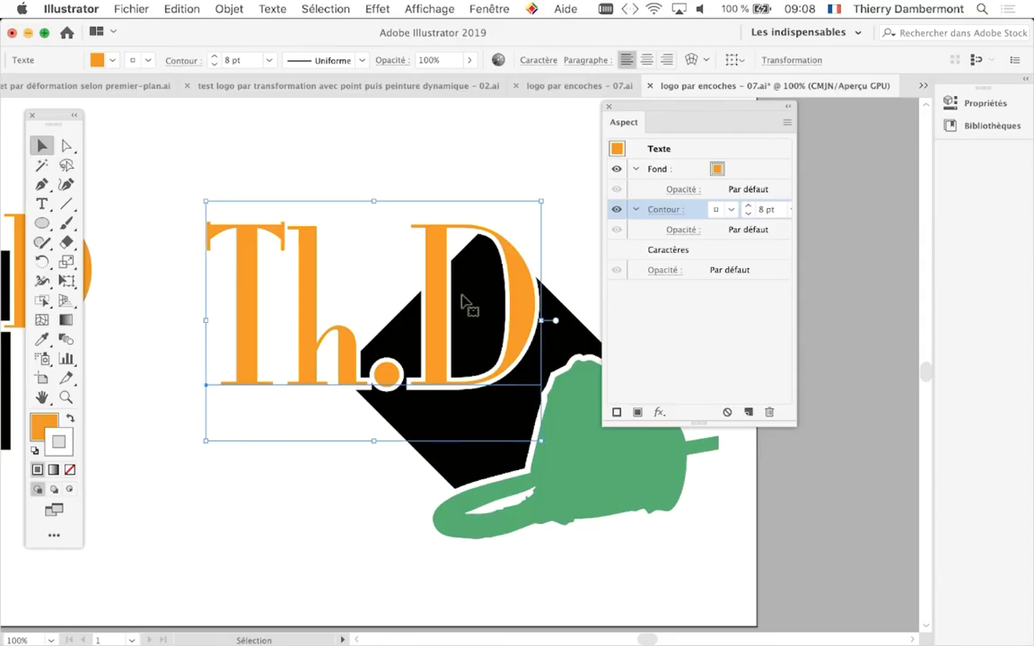
left_click_drag(692, 110, 824, 114)
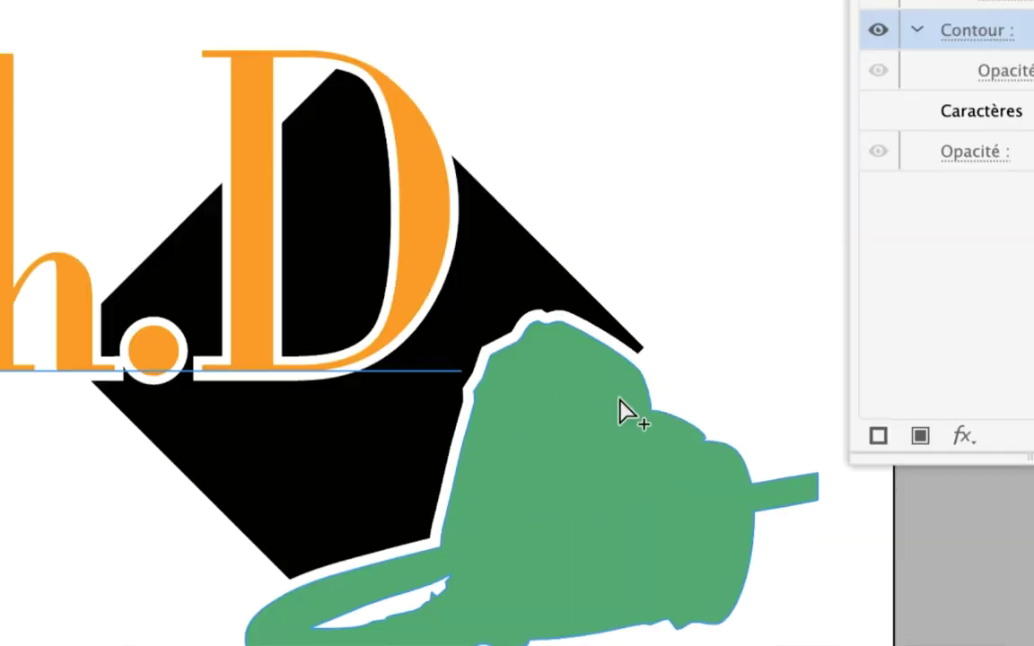
left_click(619, 404)
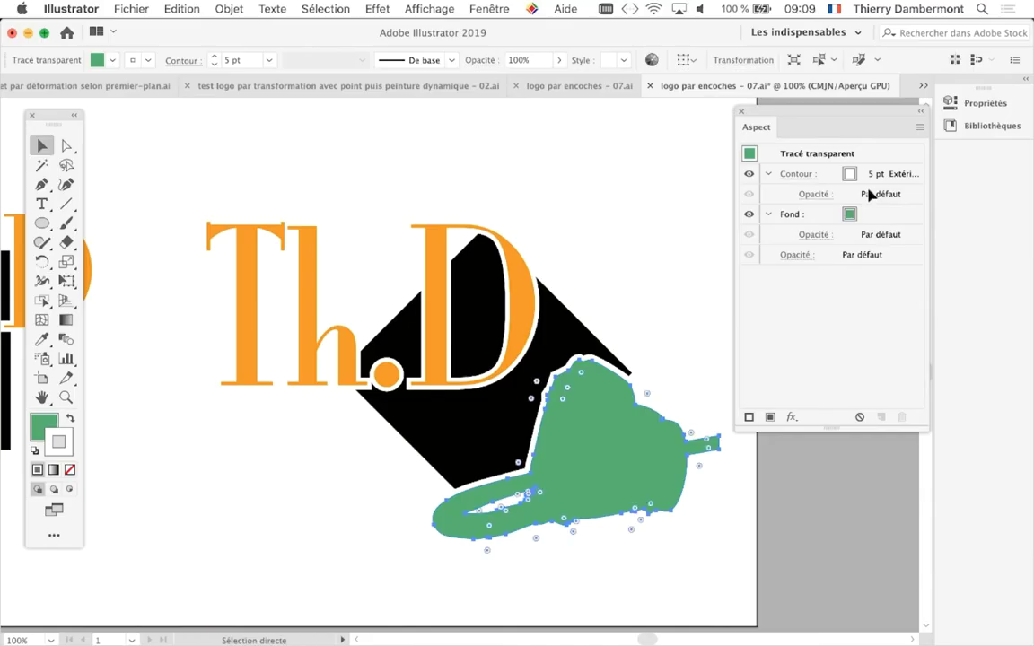
Step: In the Stroke panel, try the chainsaw's white outline weight between 7 and 9 pt
left_click(741, 113)
scroll(277, 300, "right", 5)
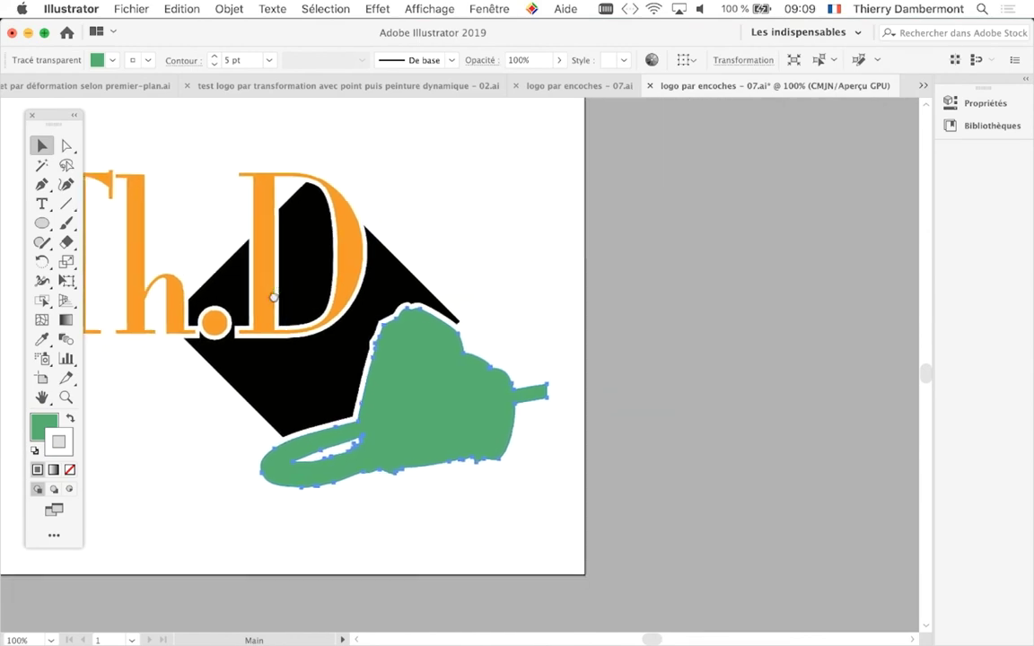
scroll(435, 442, "up", 1)
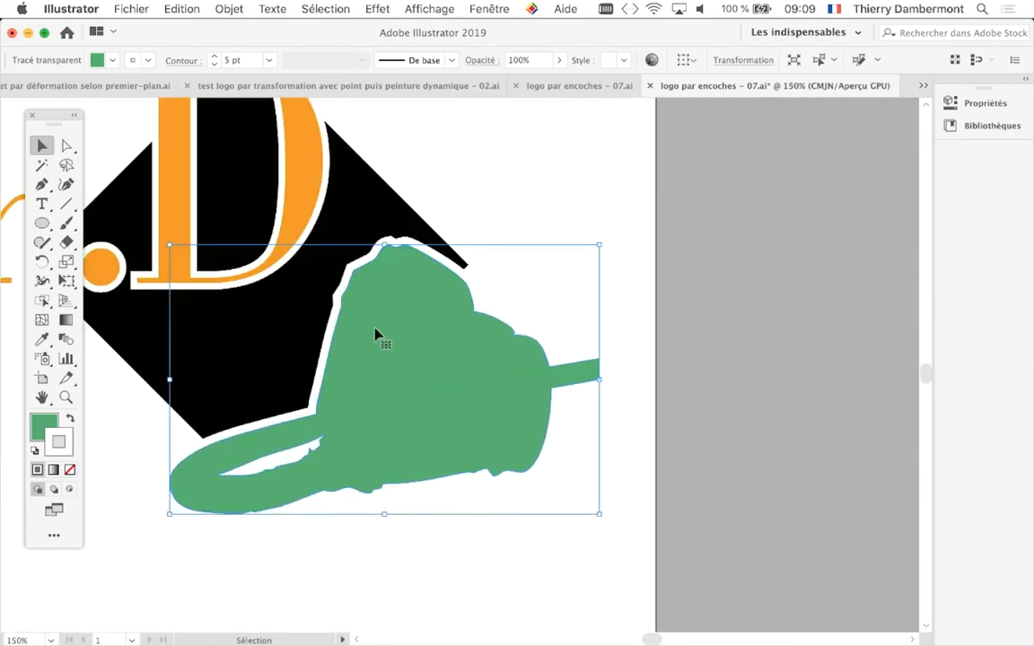
left_click(482, 8)
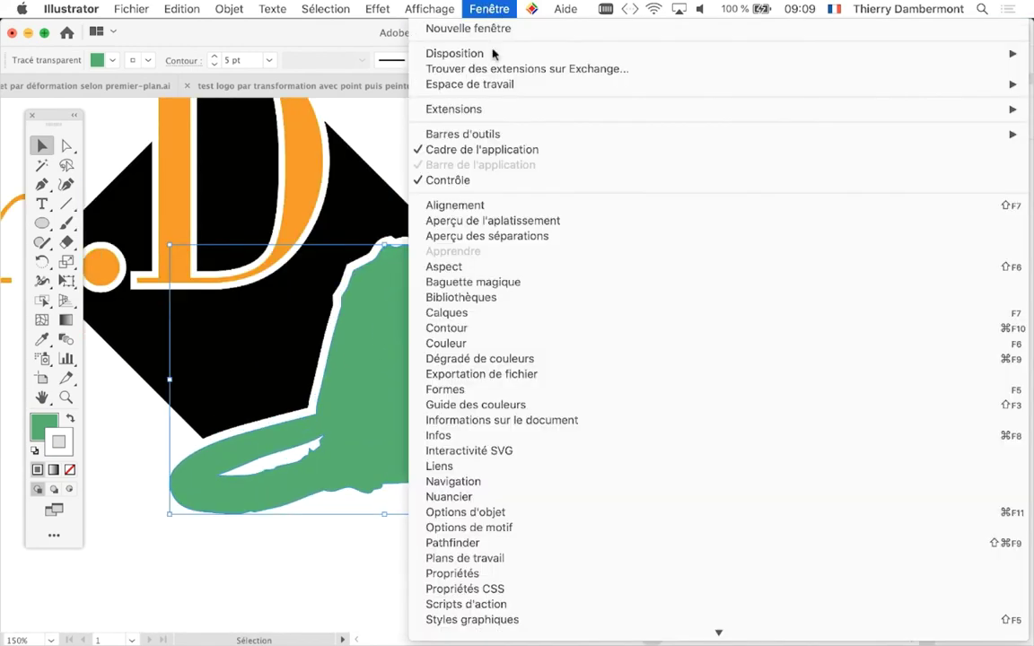
left_click(539, 328)
mouse_move(910, 171)
left_mouse_down()
mouse_move(787, 144)
mouse_move(629, 153)
left_mouse_up()
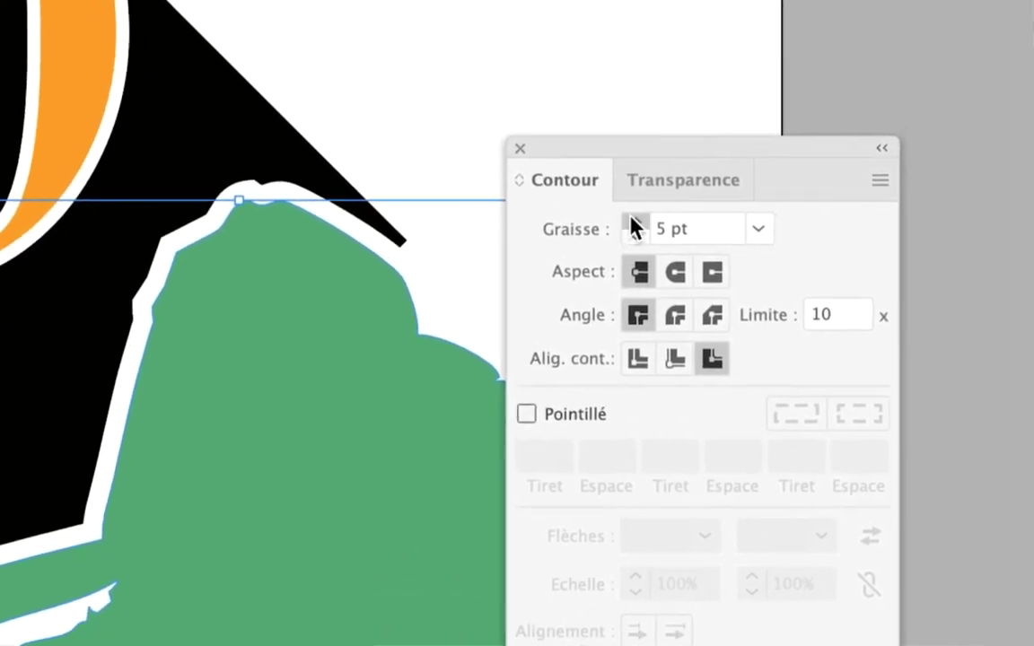
left_click(633, 221)
left_click(633, 221)
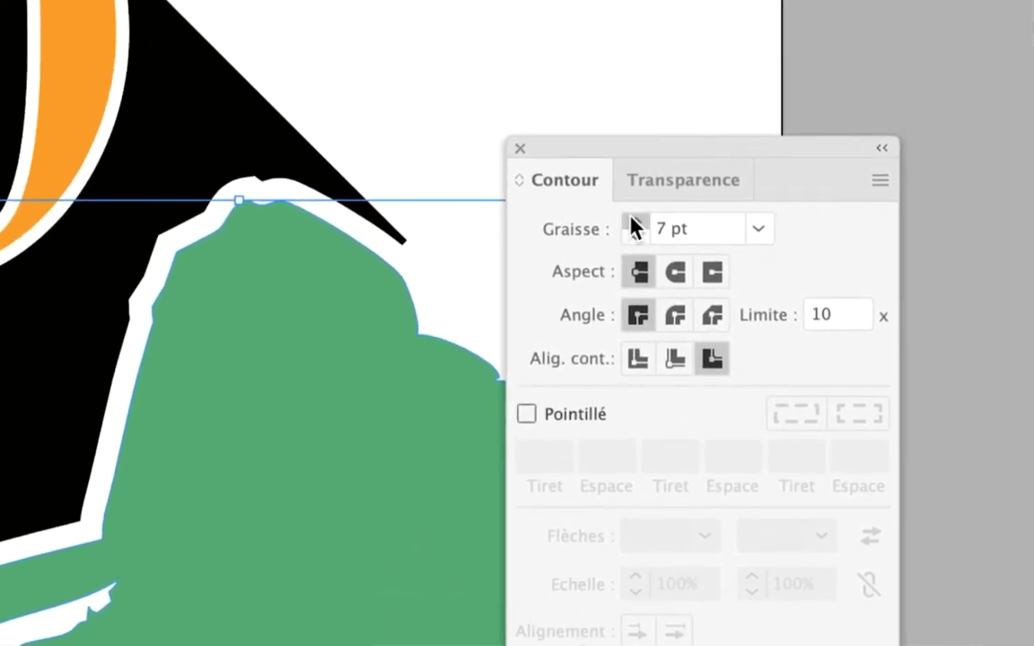
left_click(632, 221)
left_click(633, 220)
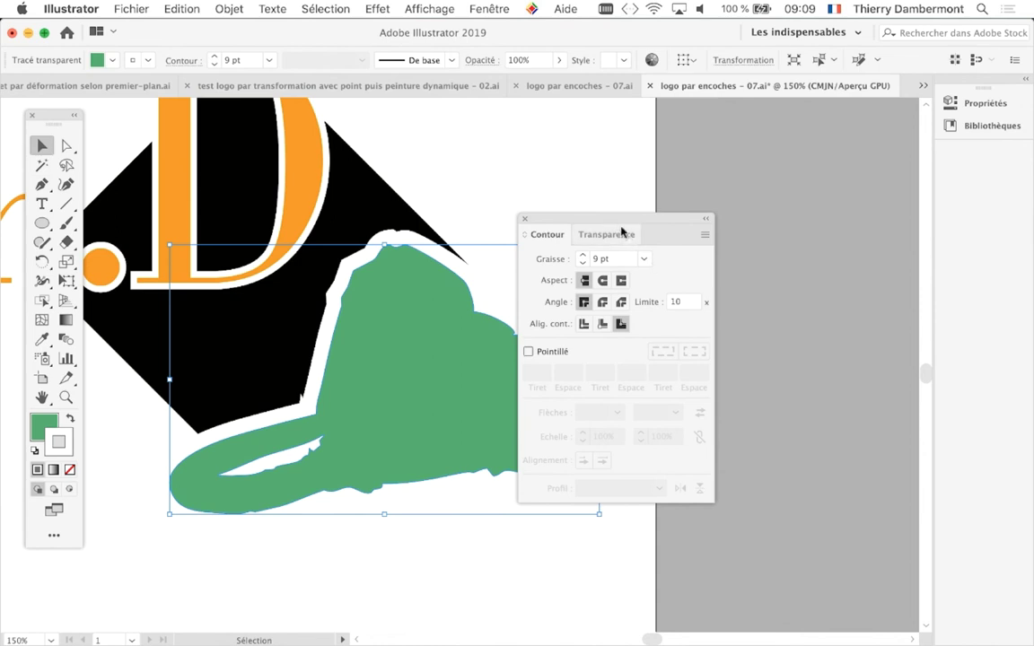
left_click_drag(548, 218, 591, 213)
left_click(626, 261)
left_click(625, 260)
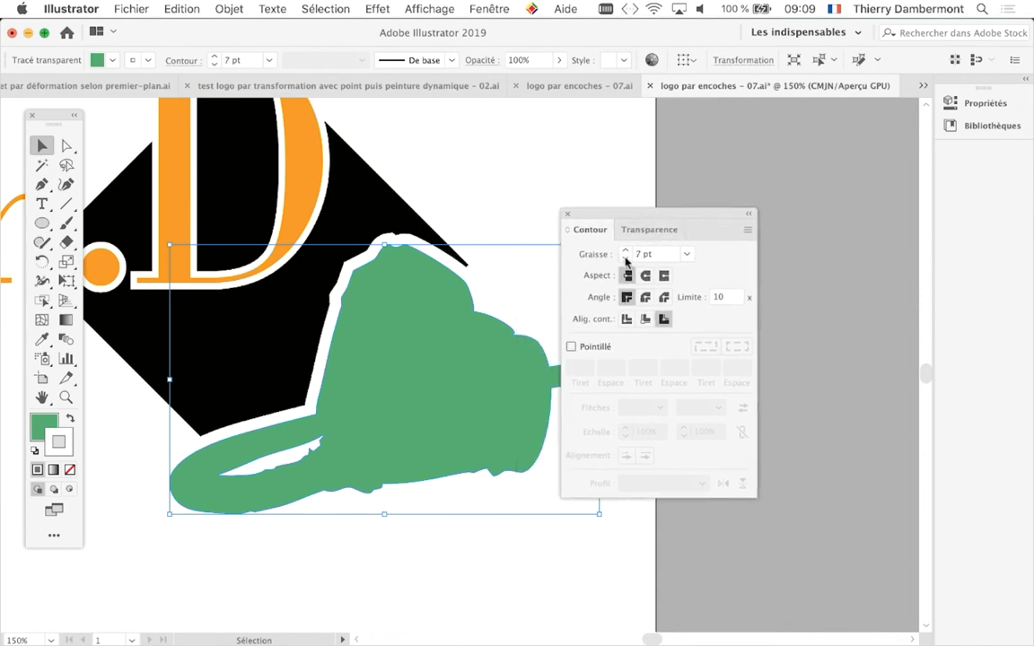
left_click(625, 252)
left_click_drag(634, 215, 803, 202)
Step: Raise the orange Th.D lettering's white outline to 12 pt in the Appearance panel, then deselect
left_click(590, 217)
scroll(498, 234, "left", 5)
scroll(498, 233, "up", 2)
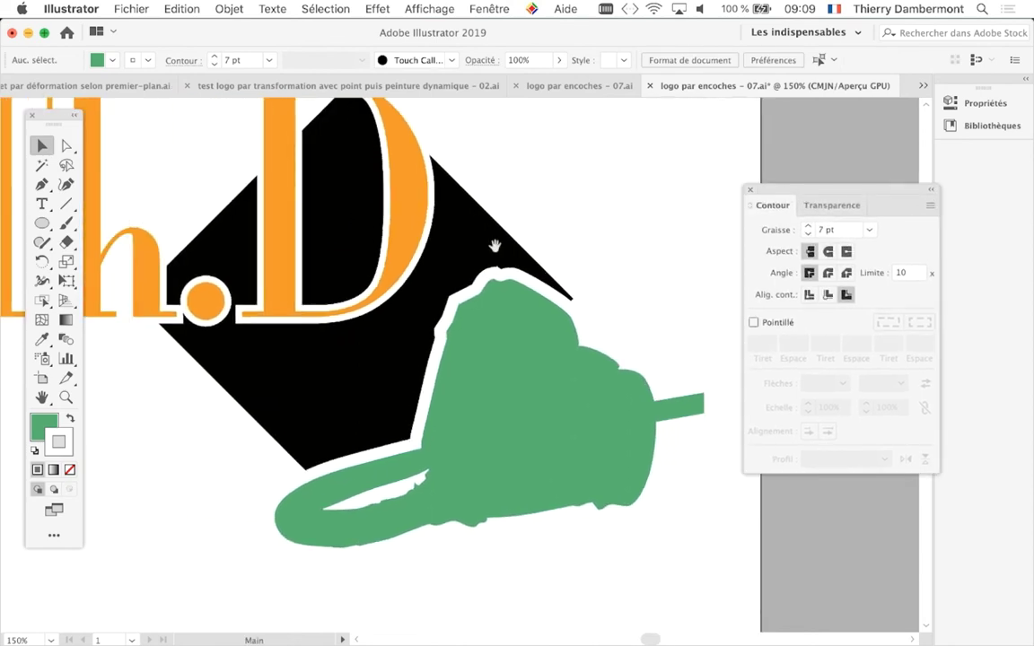
left_click(146, 293)
left_click(487, 8)
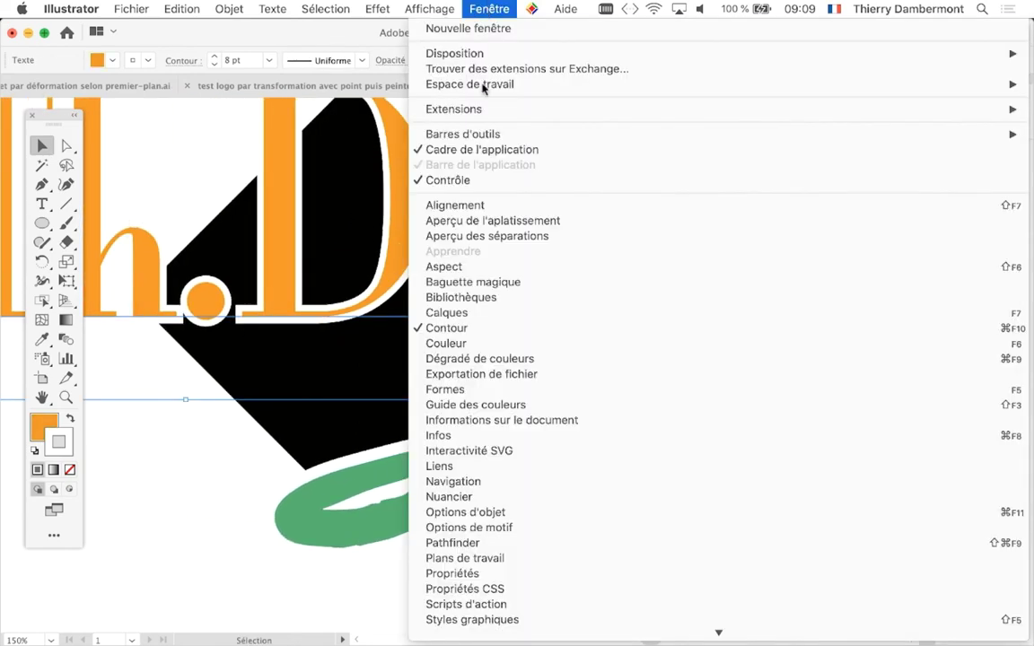
left_click(492, 267)
left_click_drag(787, 110, 551, 121)
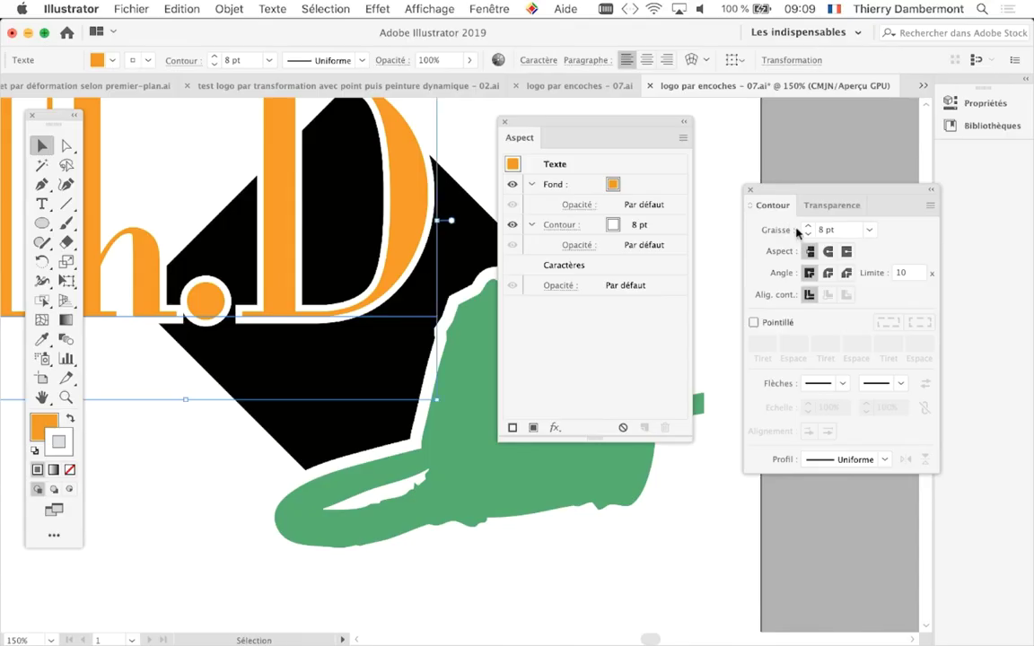
left_click(808, 227)
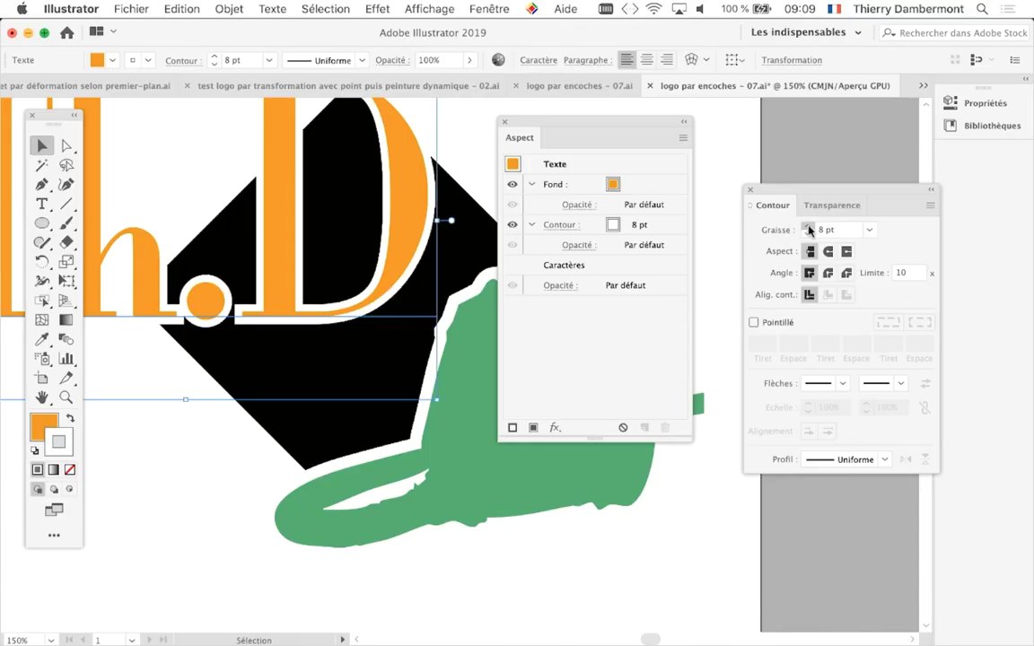
left_click(807, 228)
left_click(808, 227)
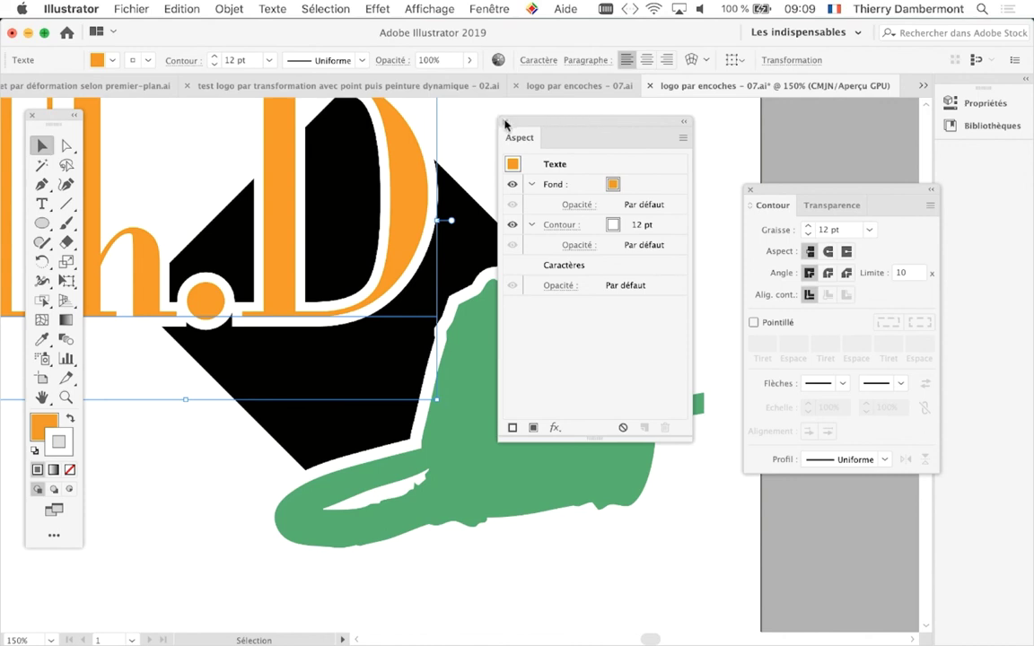
left_click(503, 123)
left_click(534, 518)
scroll(528, 478, "down", 2)
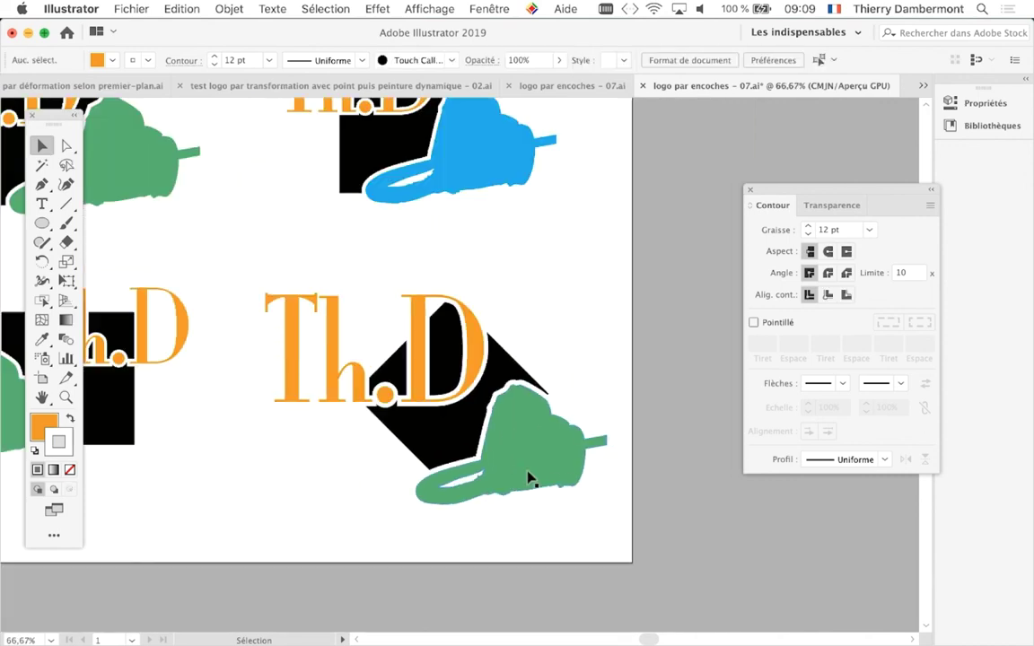
Step: Save As logo par encoches - 08.ai, accepting the default Illustrator options
left_click(121, 9)
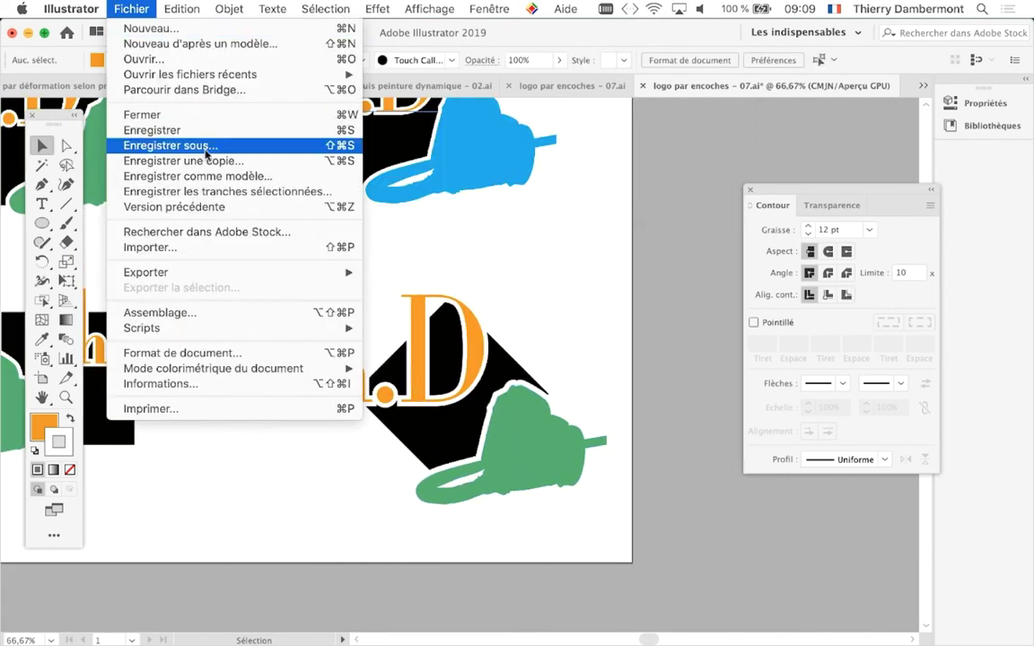
left_click(206, 150)
left_click(575, 107)
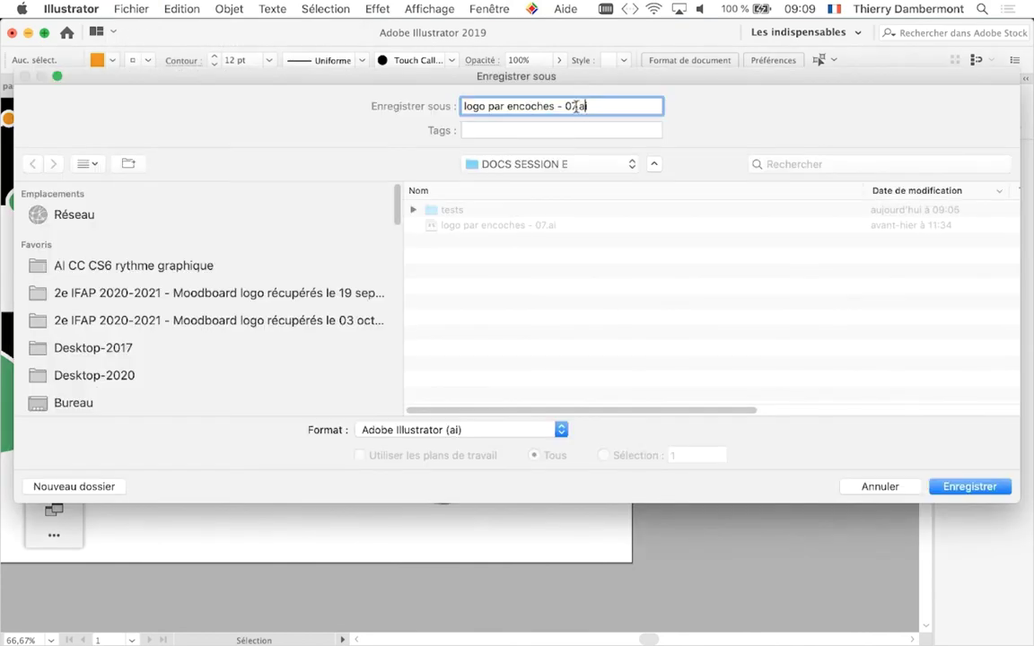
key("BackSpace")
type("8")
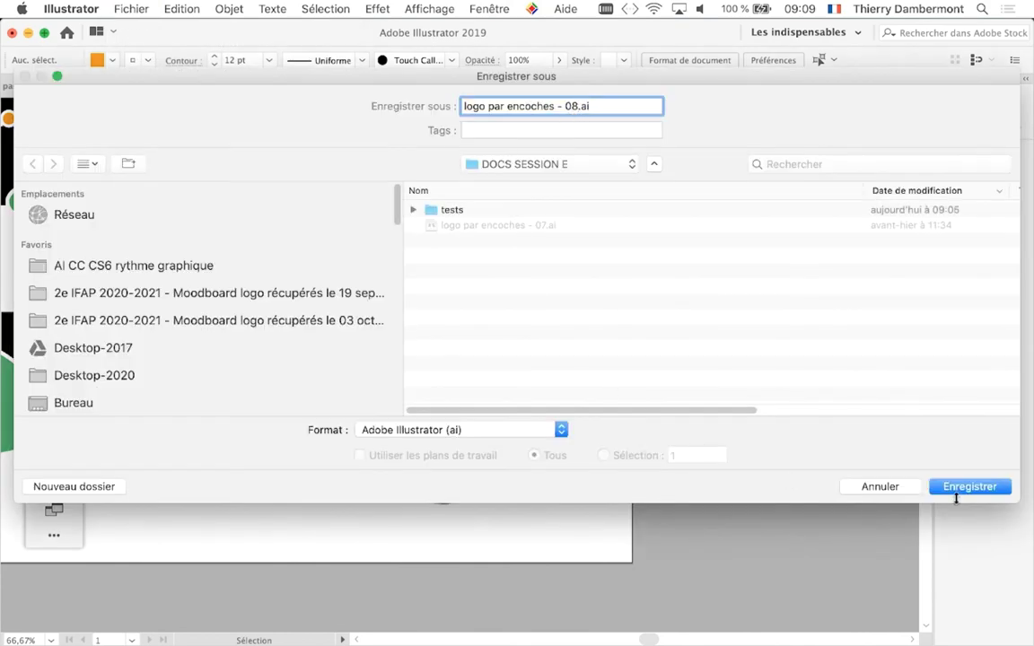
left_click(1002, 489)
left_click(851, 559)
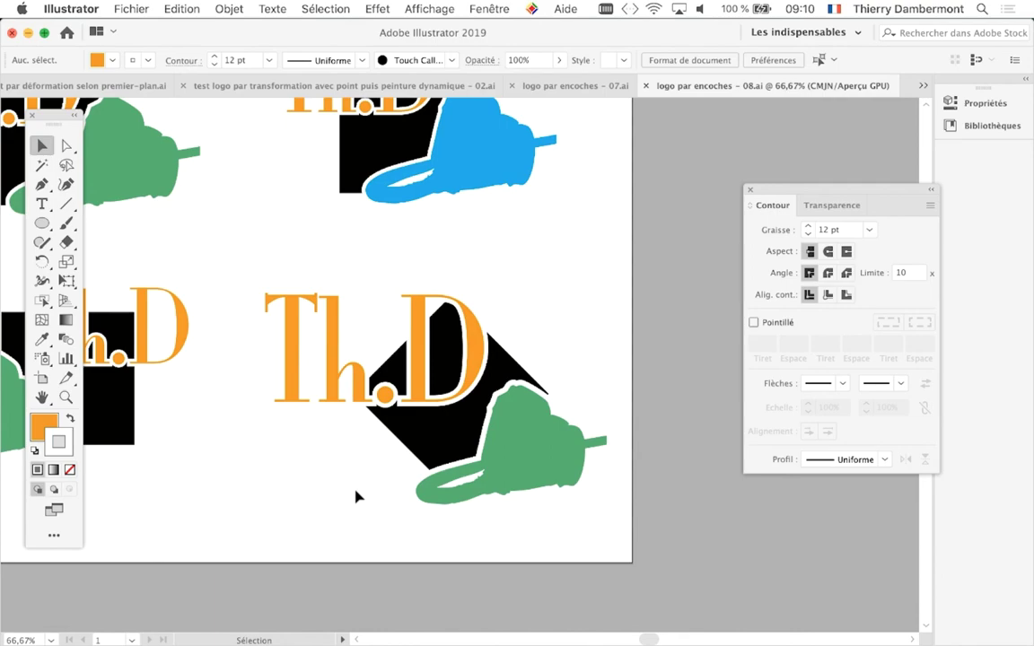
Step: Select the black diamond and turn on the transparency checkerboard from the View menu
left_click(486, 358)
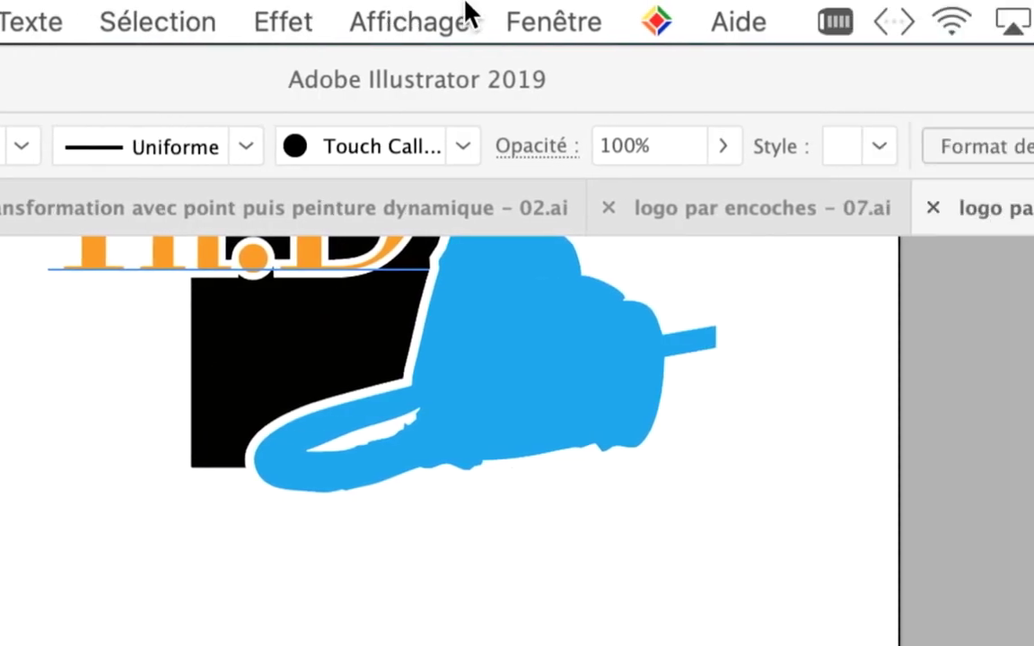
left_click(413, 20)
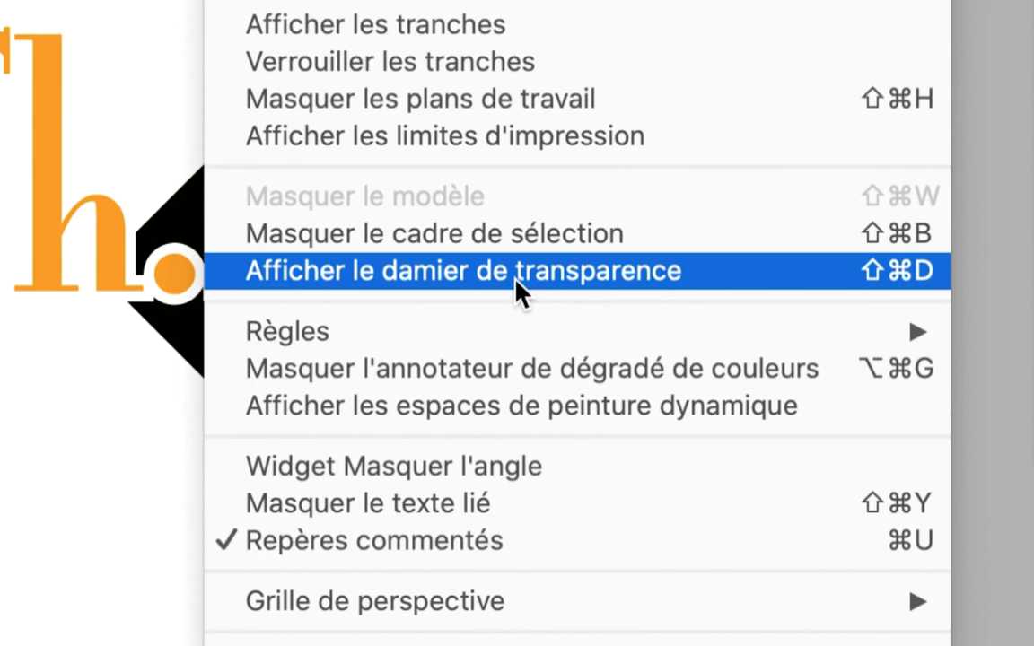
left_click(518, 286)
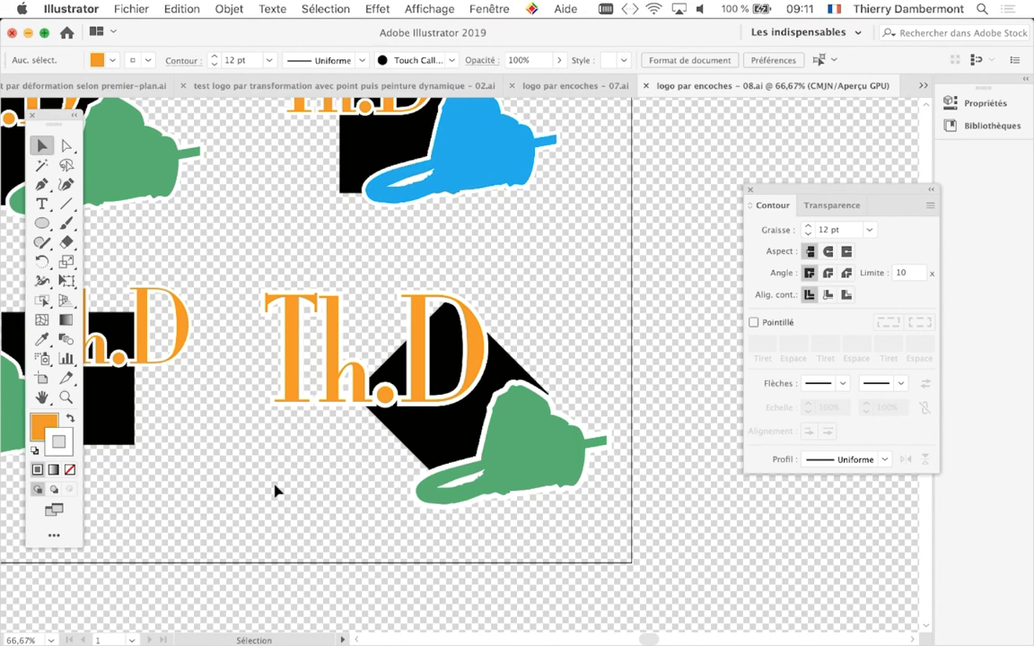
left_click(109, 7)
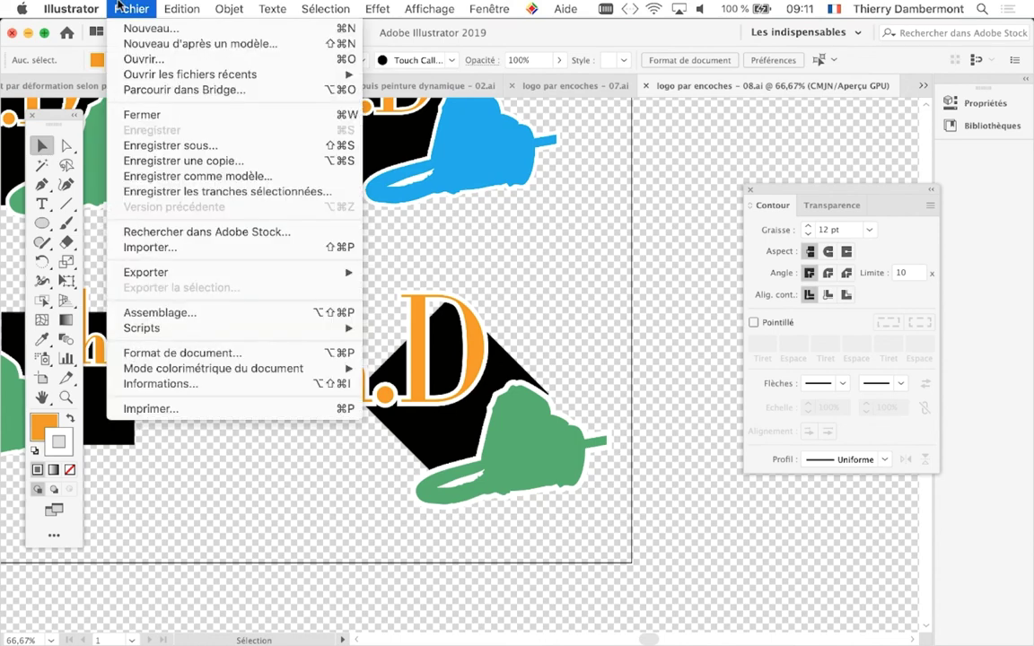
Step: In Document Setup, set the transparency grid to Large size and Medium colour
left_click(177, 352)
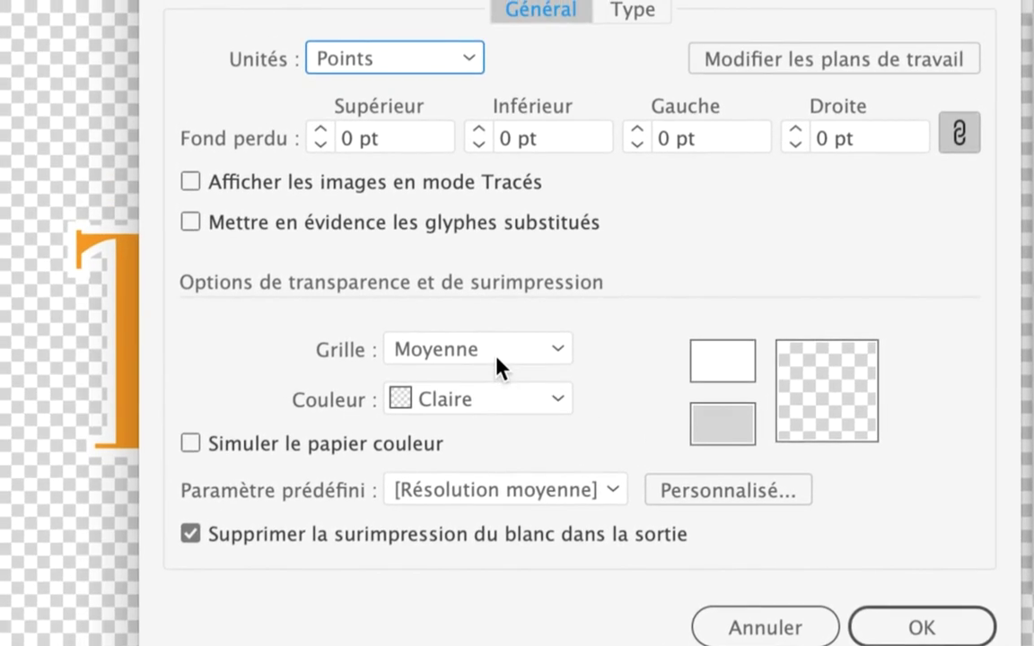
left_click(496, 358)
left_click(490, 453)
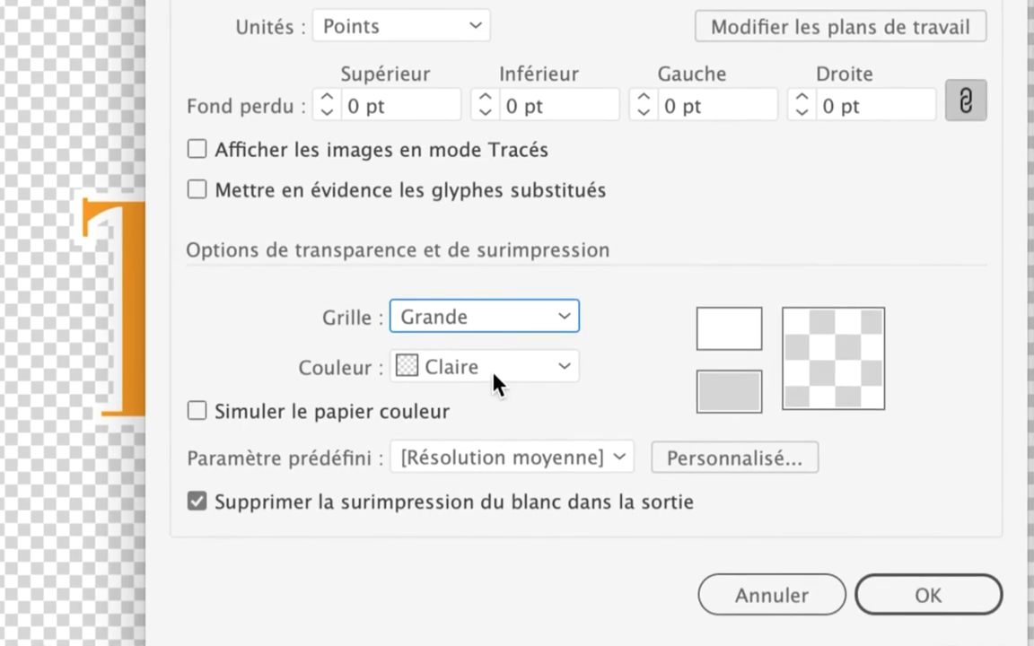
left_click(496, 384)
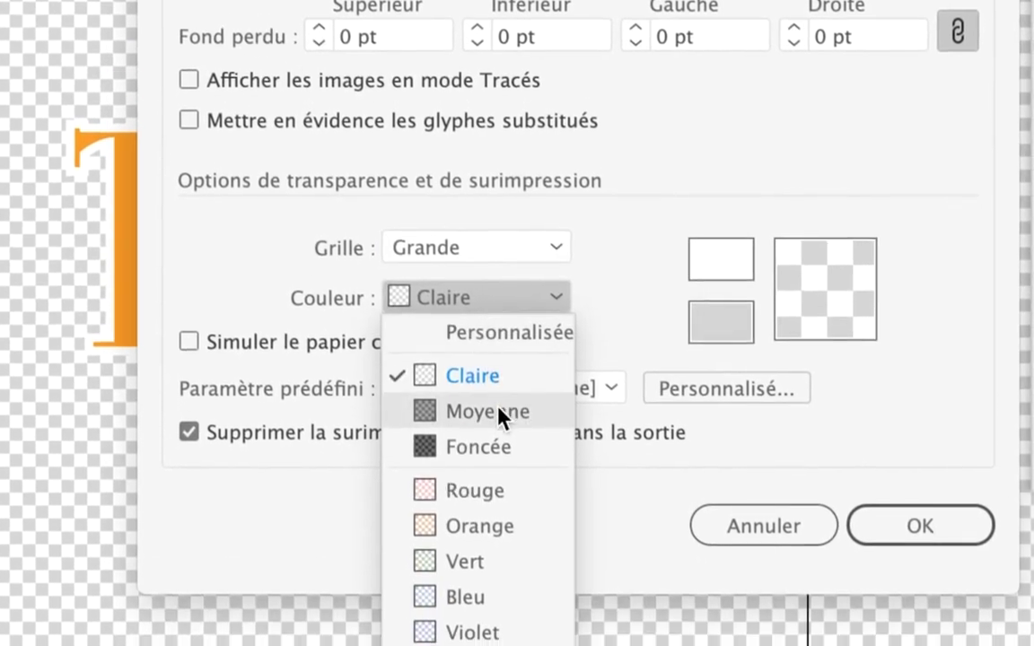
left_click(492, 486)
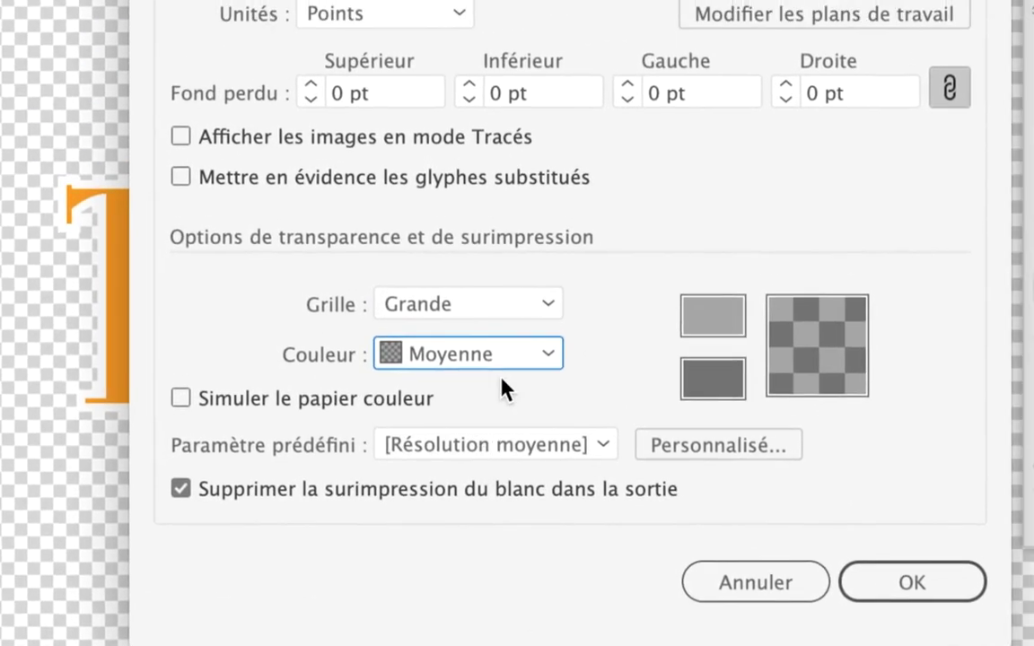
key("Return")
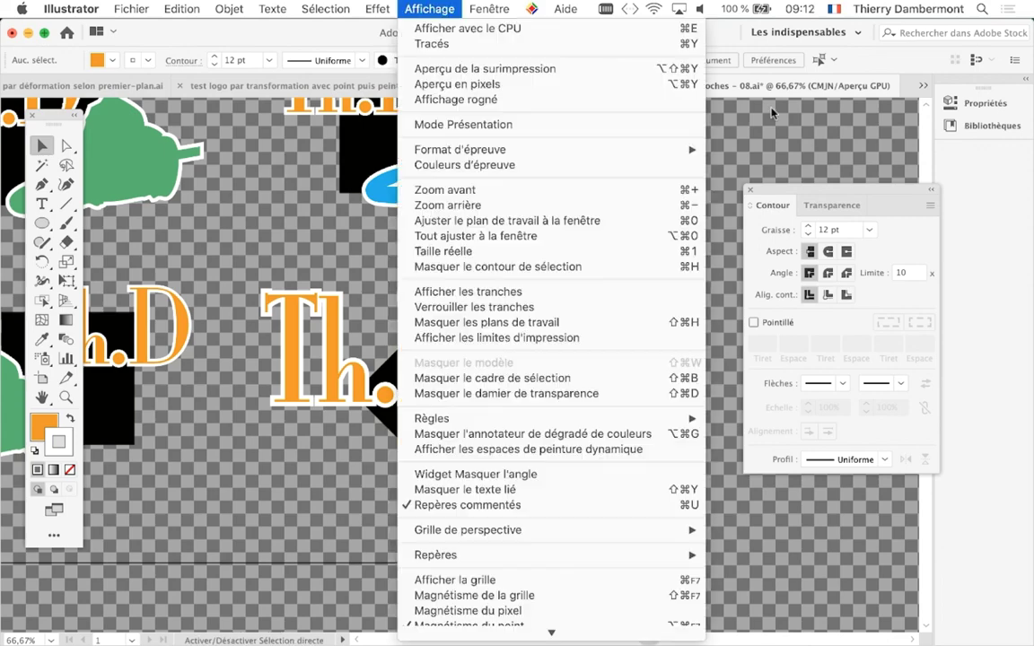
left_click(440, 7)
Step: Give the light grid squares a custom colour in Document Setup
left_click(131, 8)
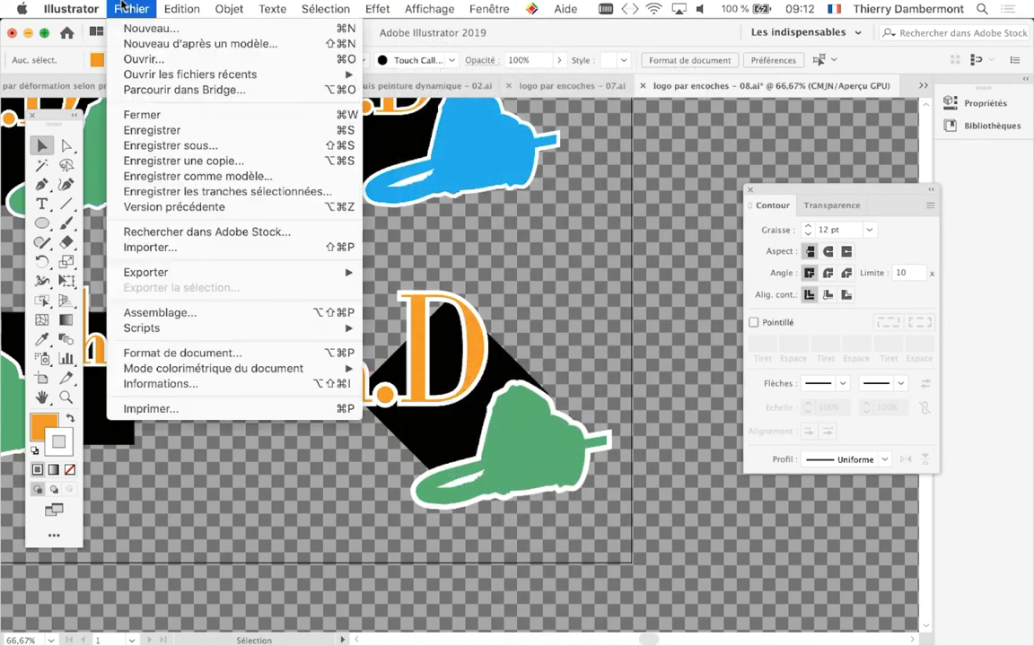
left_click(199, 355)
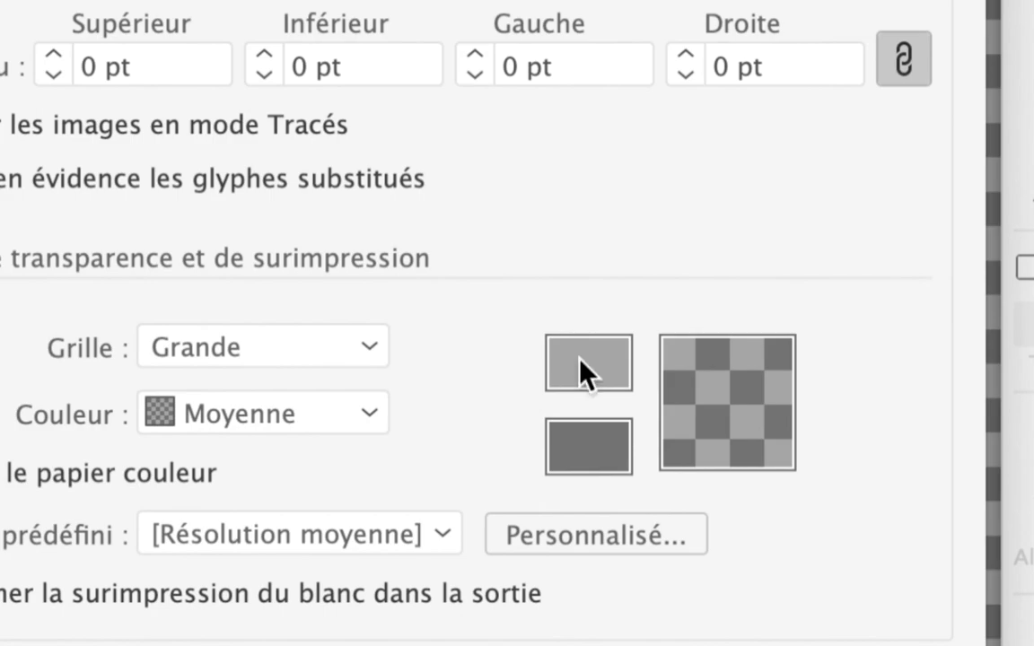
left_click(584, 370)
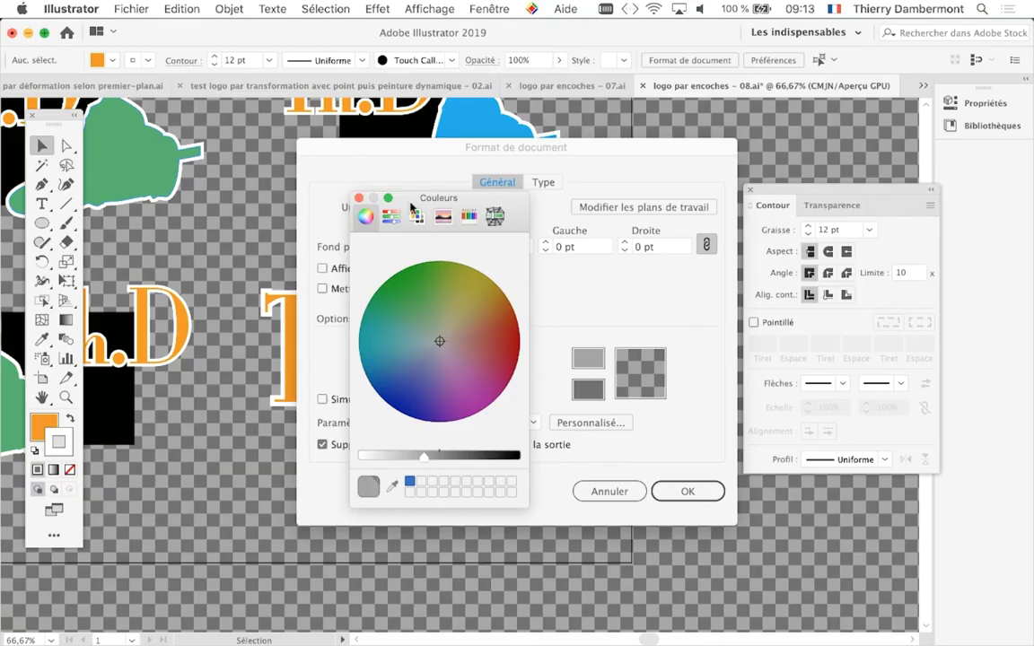
left_click_drag(432, 210, 743, 129)
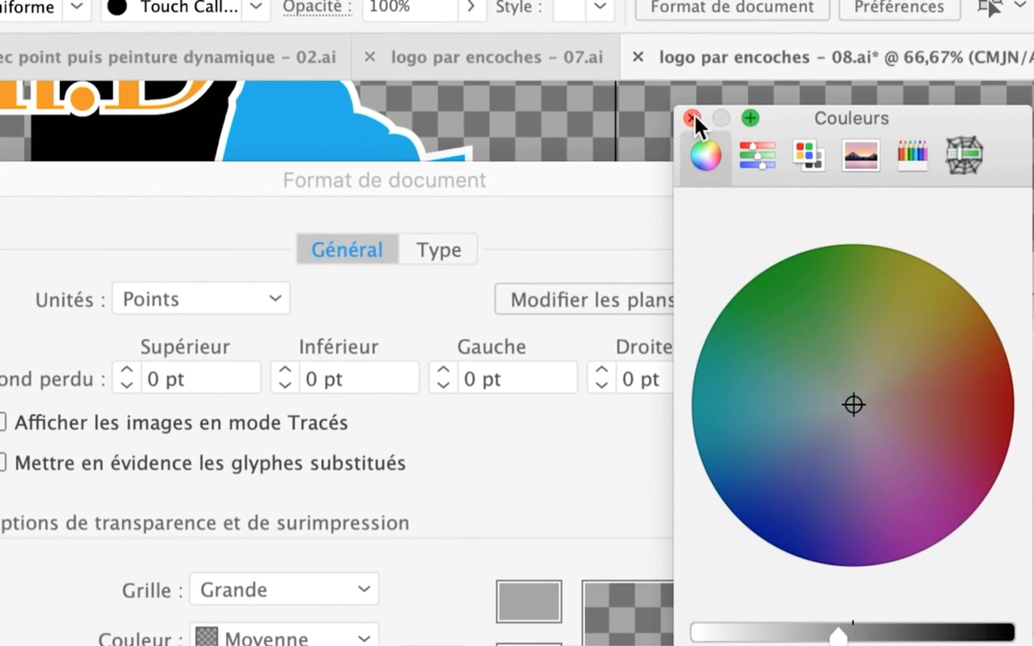
left_click(693, 118)
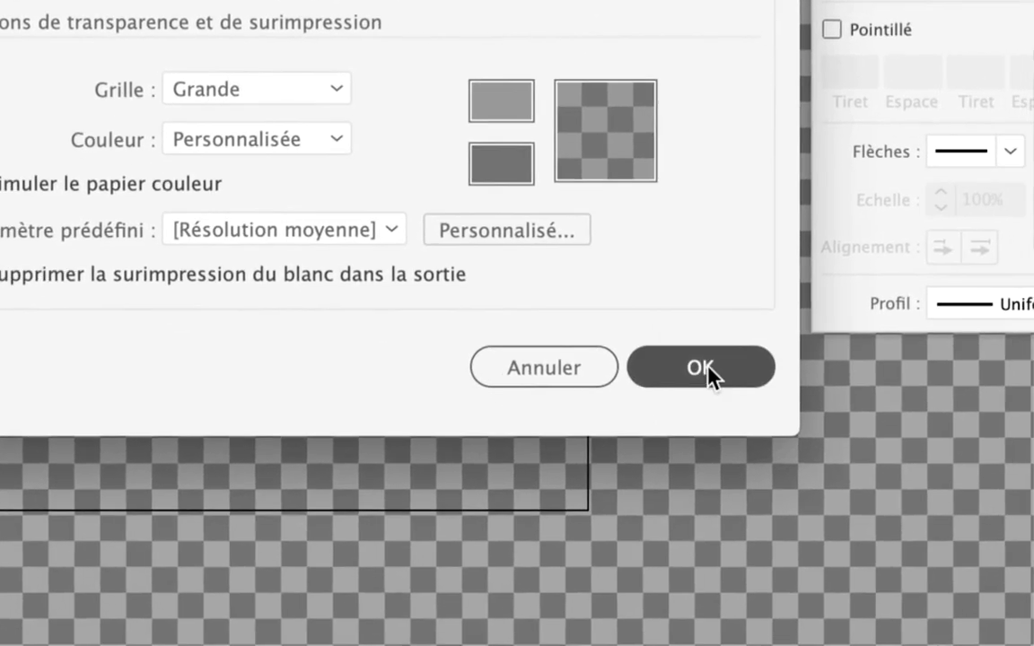
left_click(704, 368)
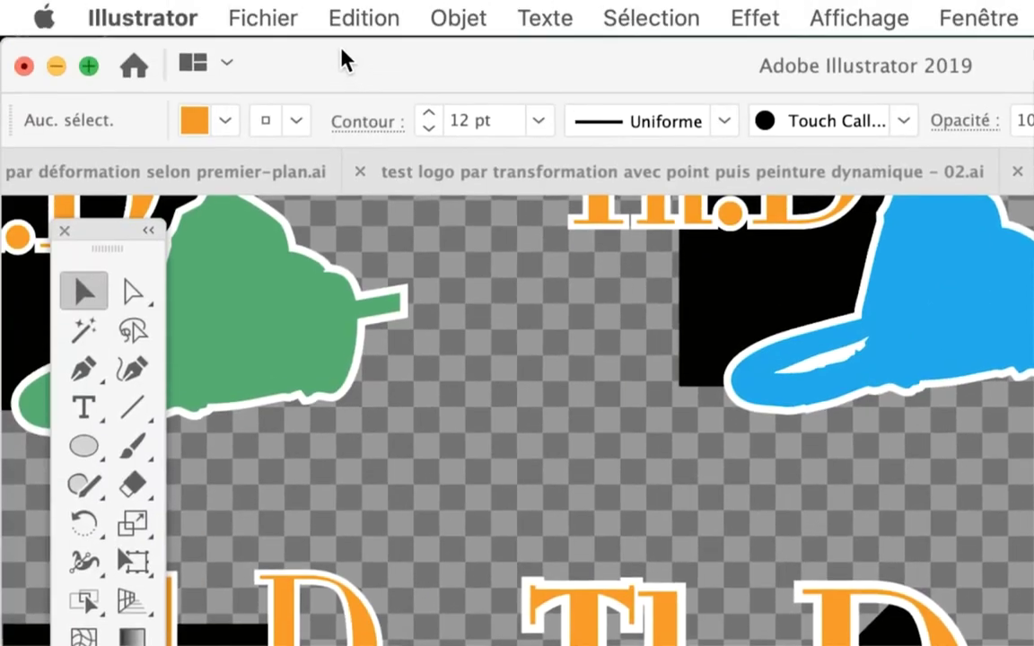
Step: Darken the custom light grid square colour and apply it
left_click(232, 16)
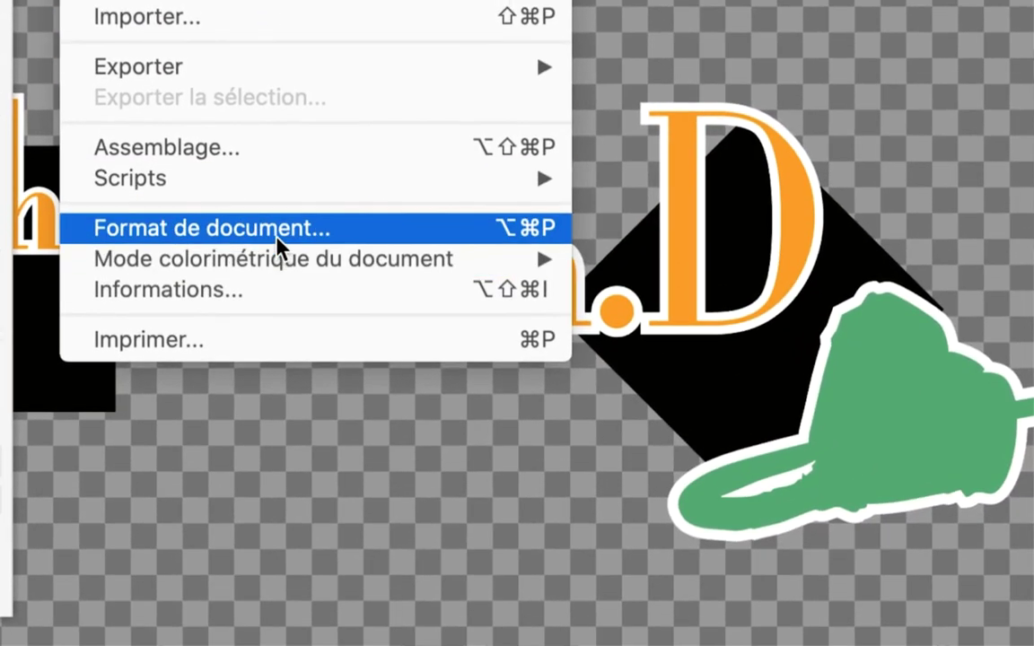
left_click(275, 239)
left_click(812, 236)
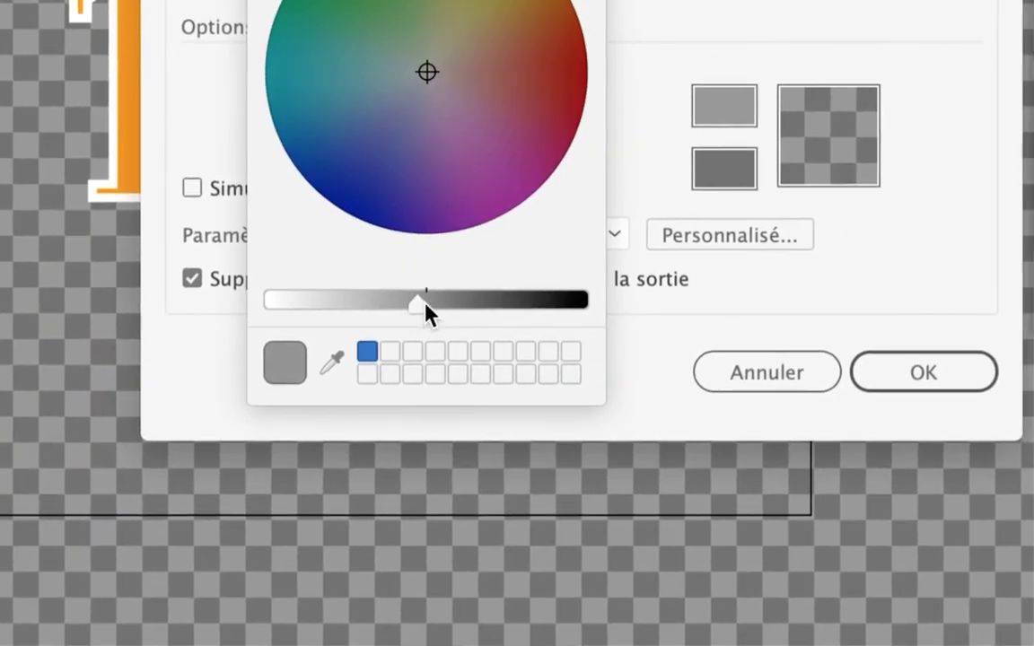
left_click_drag(416, 310, 449, 309)
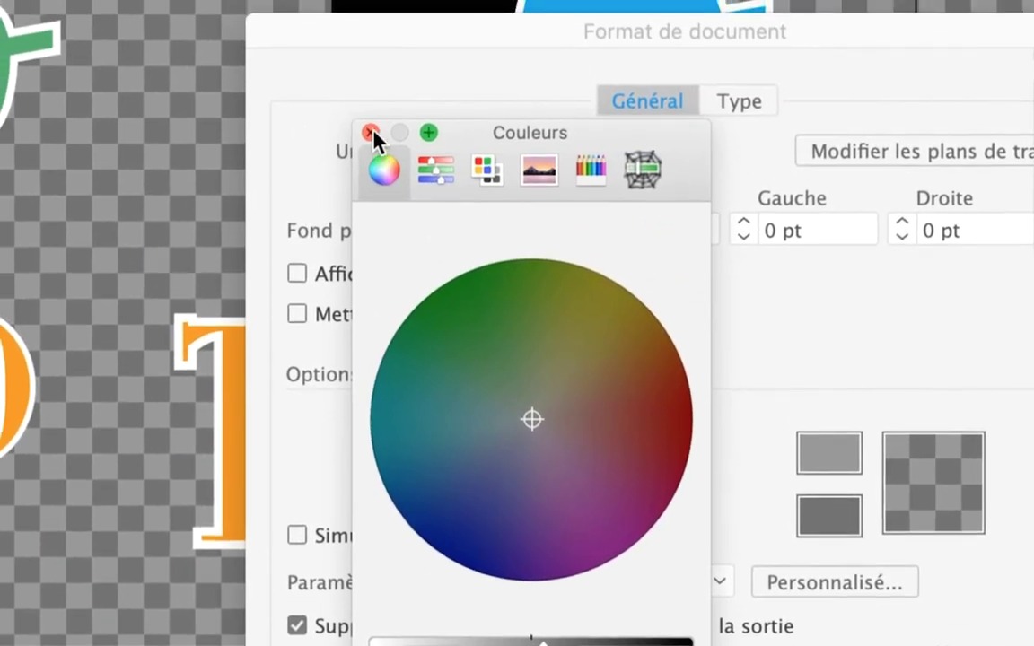
left_click(360, 89)
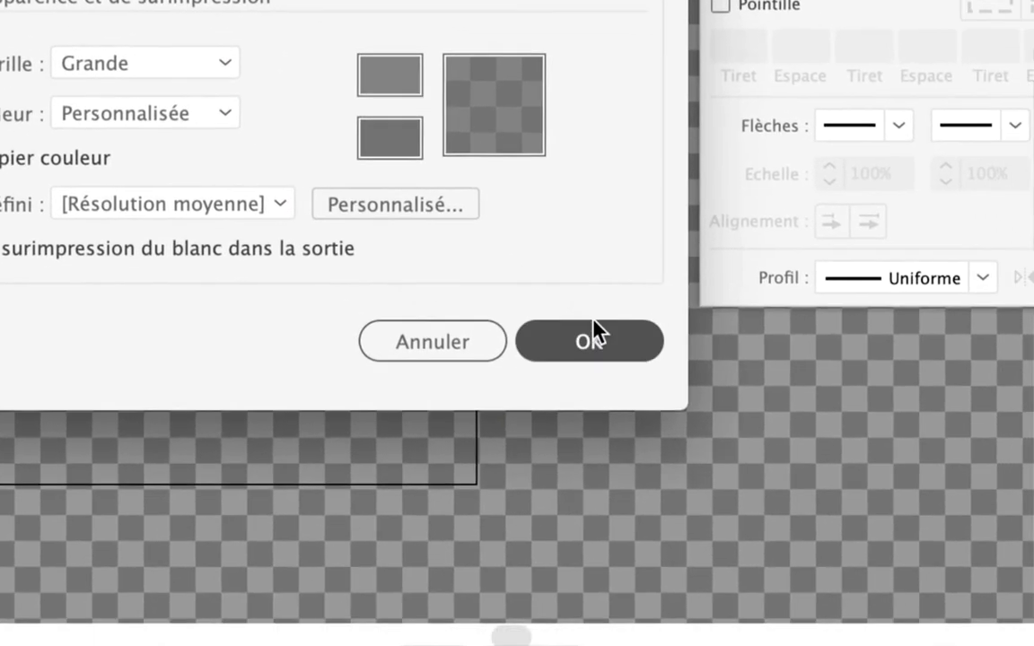
left_click(592, 328)
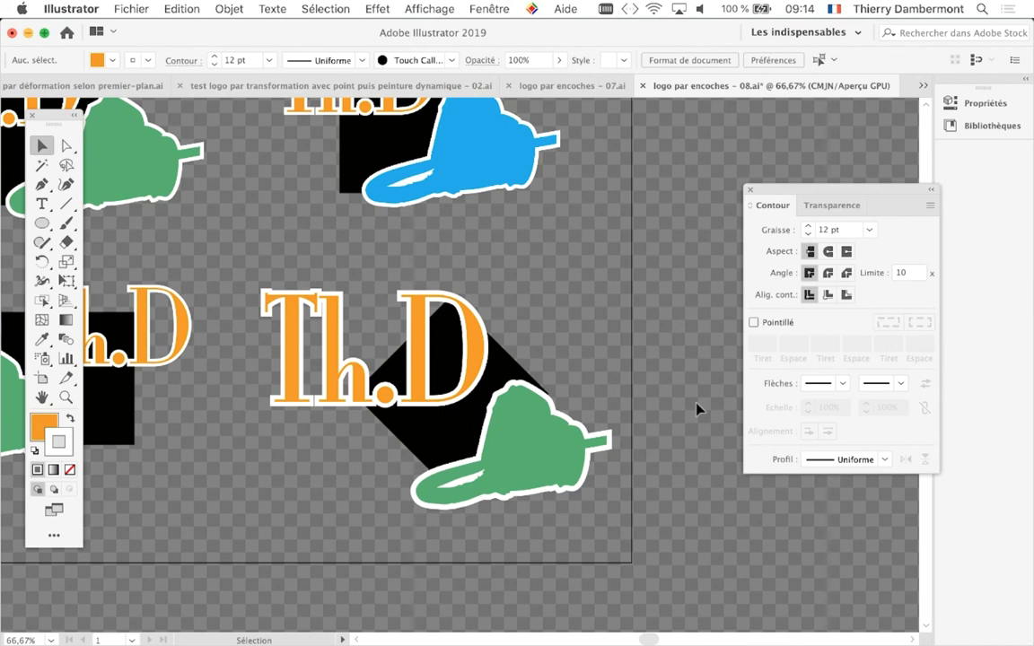
Step: Browse the Mobile, Web and Print presets in New Document, then close it without creating a file
left_click(133, 9)
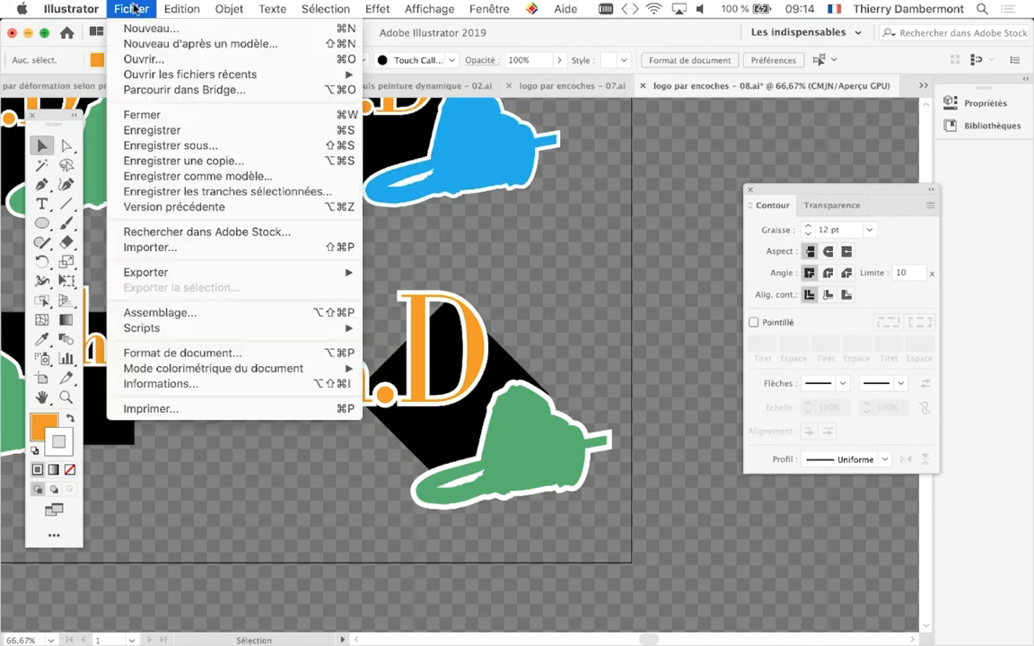
left_click(137, 28)
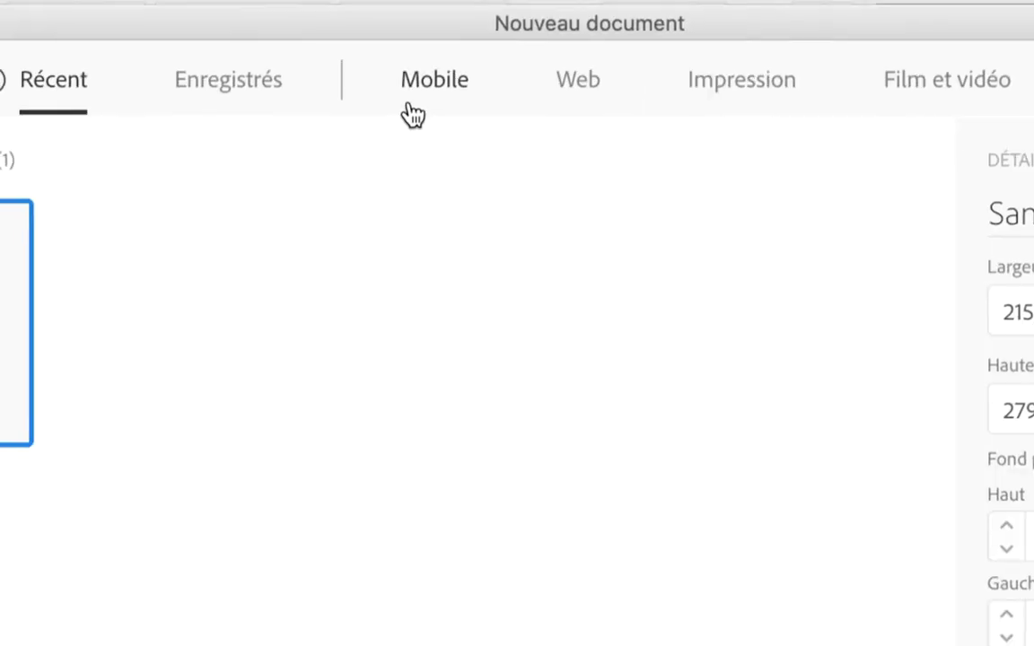
left_click(455, 90)
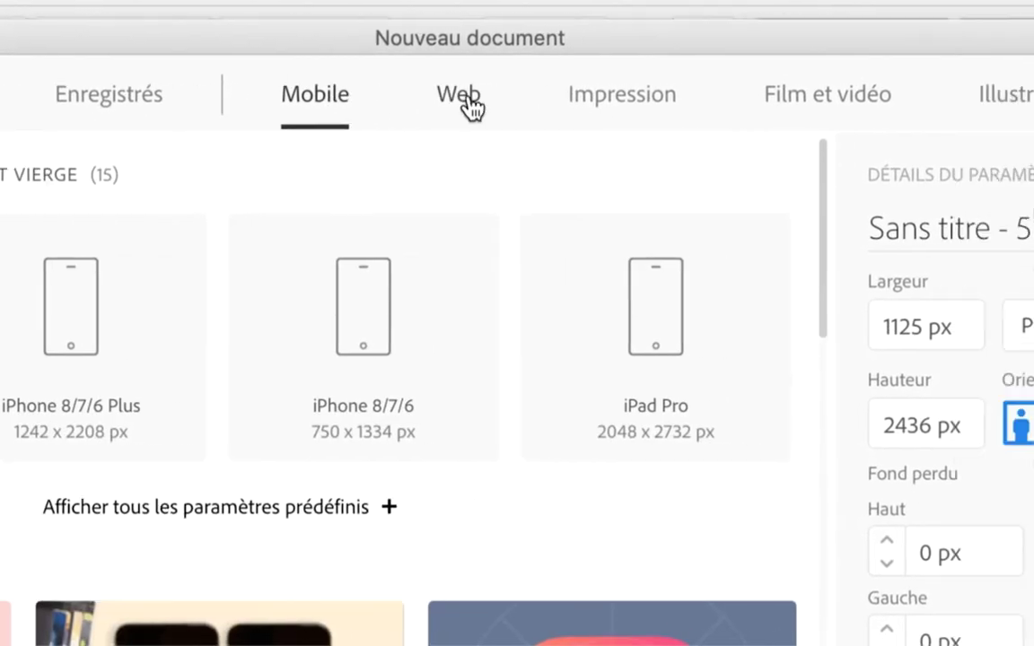
left_click(467, 106)
left_click(512, 106)
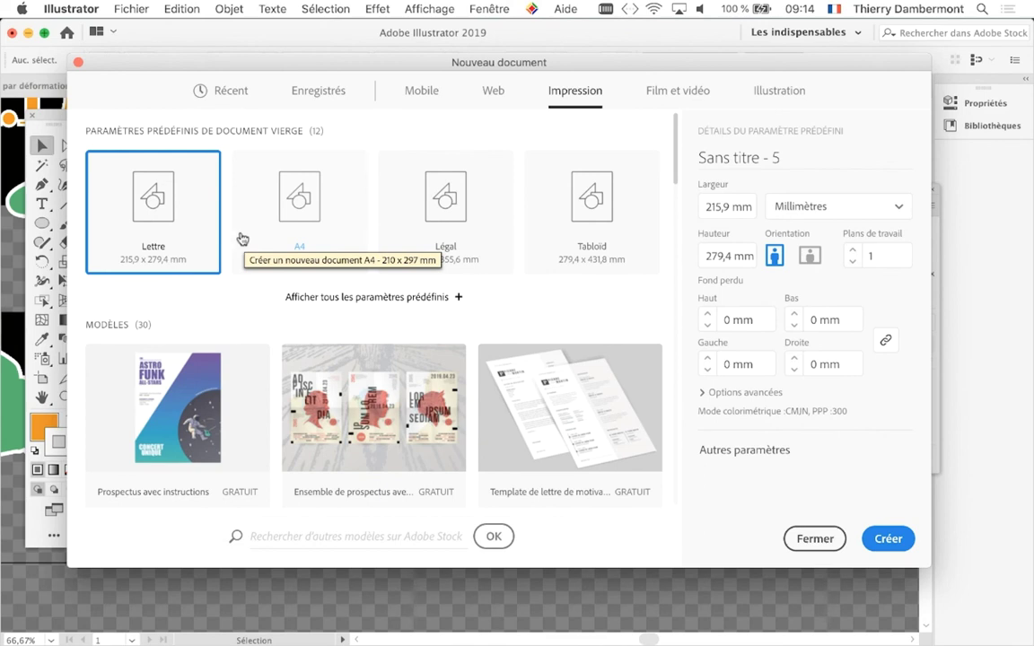
left_click(812, 542)
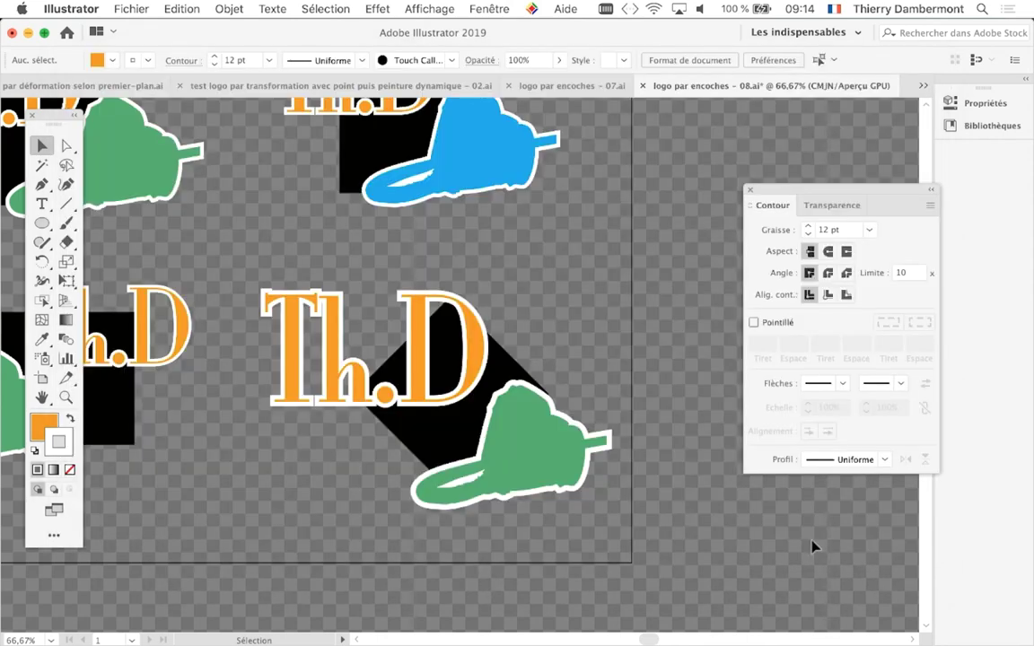
Step: Check 'Utiliser l'interface héritée Nouveau fichier' in General preferences and confirm
left_click(127, 8)
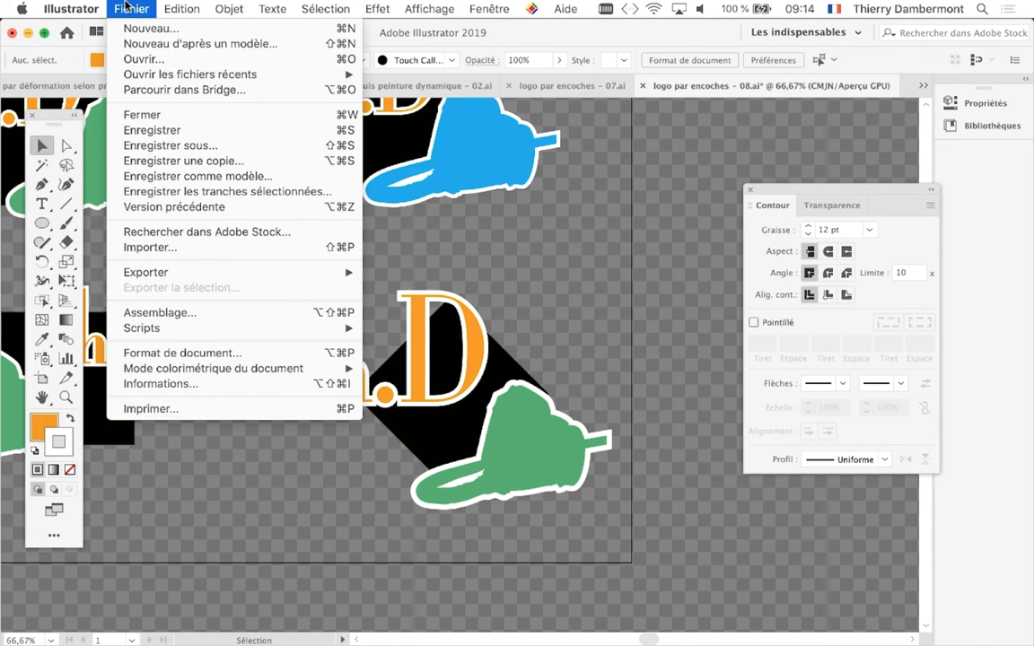
mouse_move(84, 54)
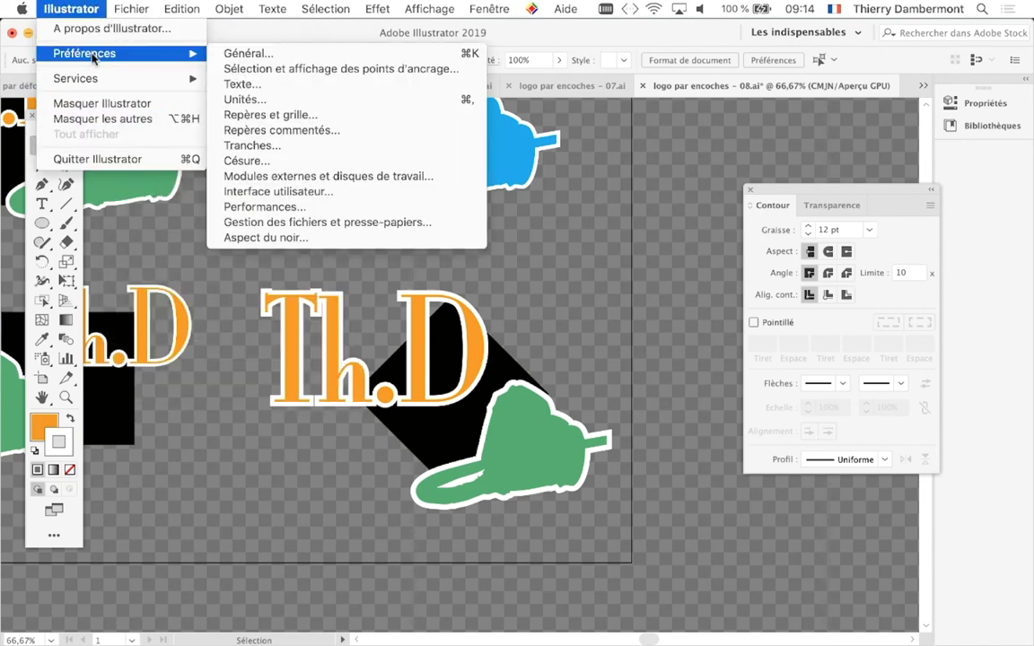
left_click(215, 55)
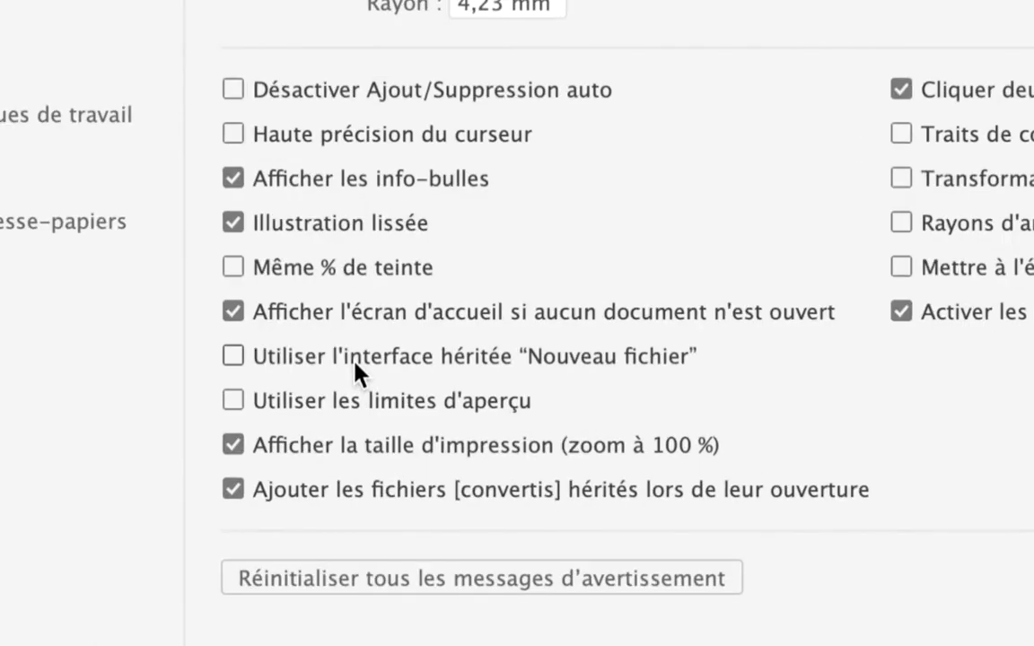
left_click(354, 364)
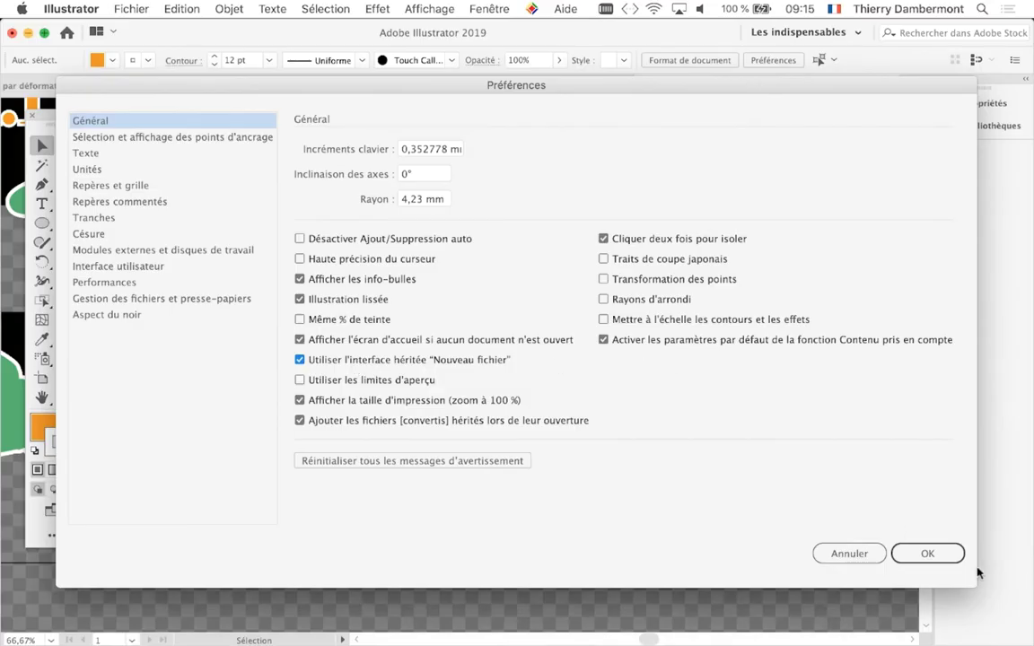
left_click(933, 555)
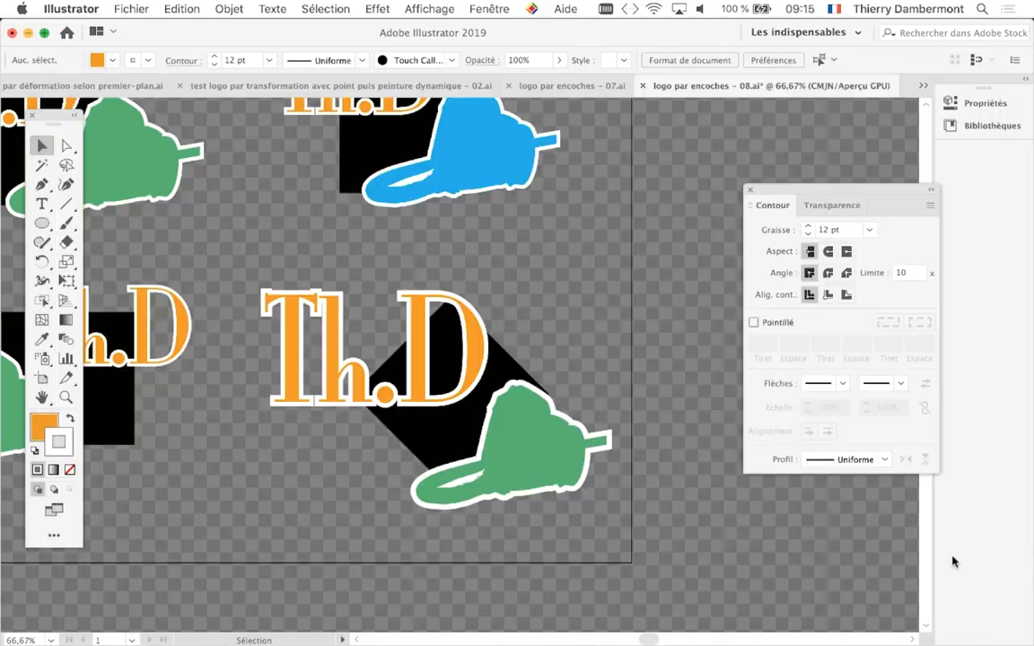
left_click(122, 8)
left_click(125, 29)
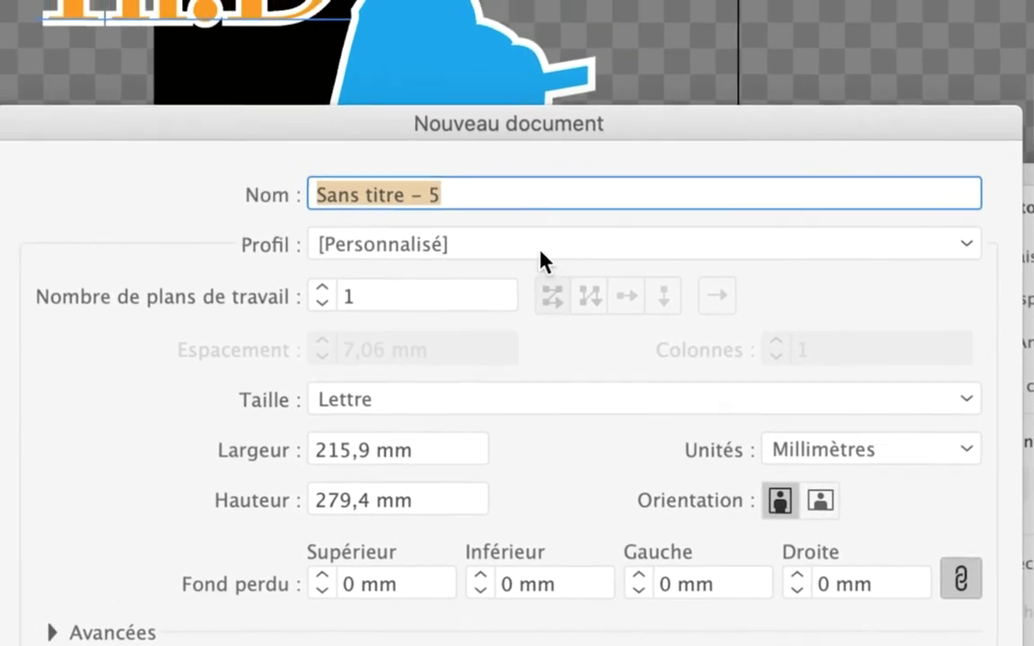
left_click(542, 258)
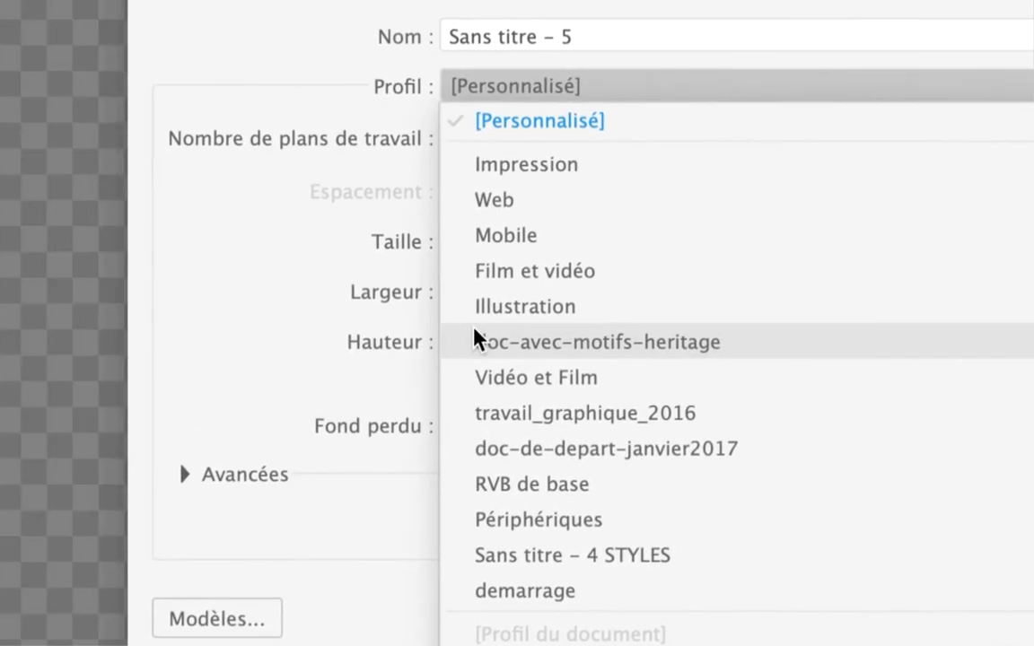
left_click(382, 321)
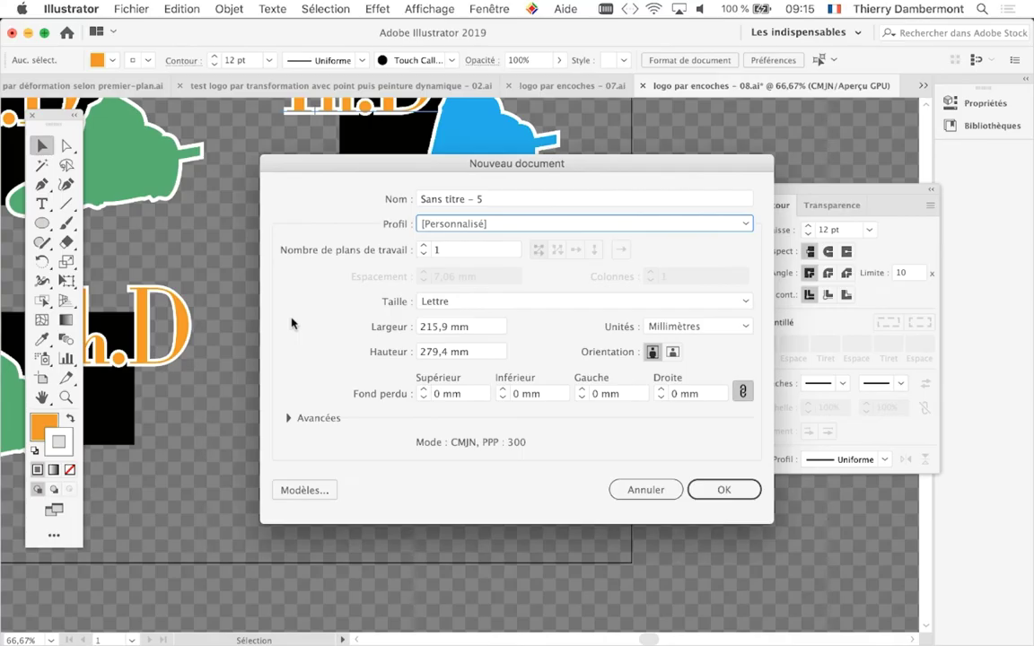
left_click(643, 493)
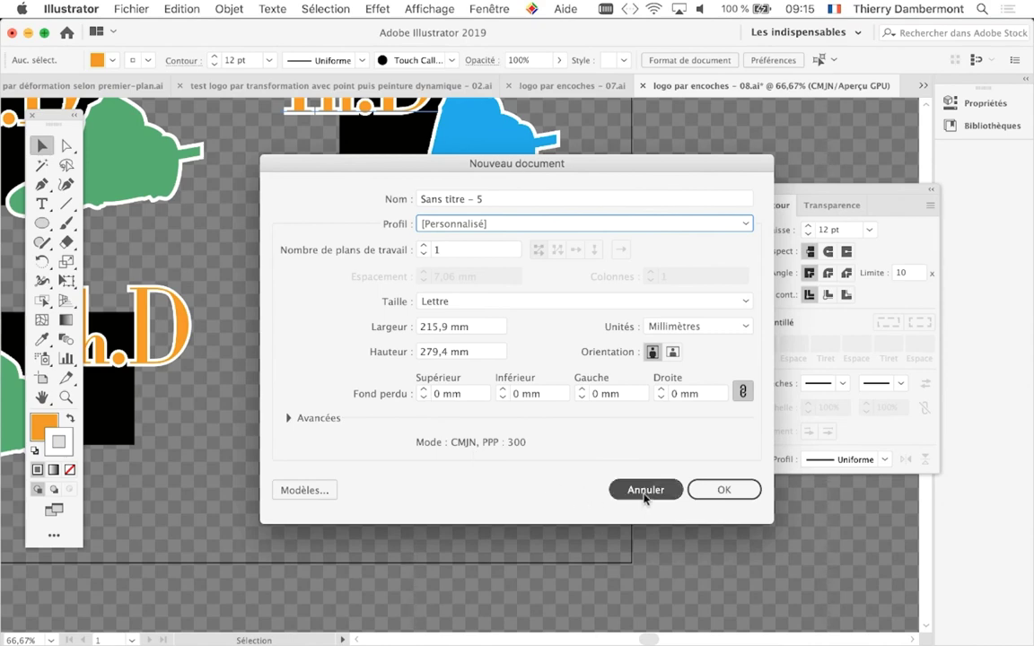
left_click(645, 496)
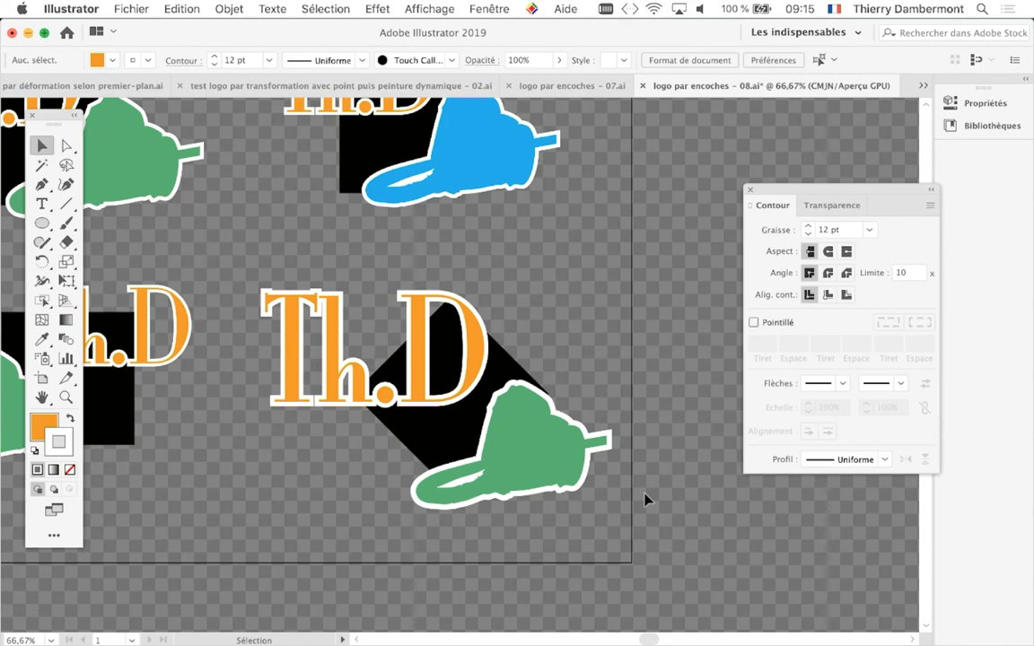
Step: Zoom out and marquee-select every part of the tilted Th.D logo
key("super")
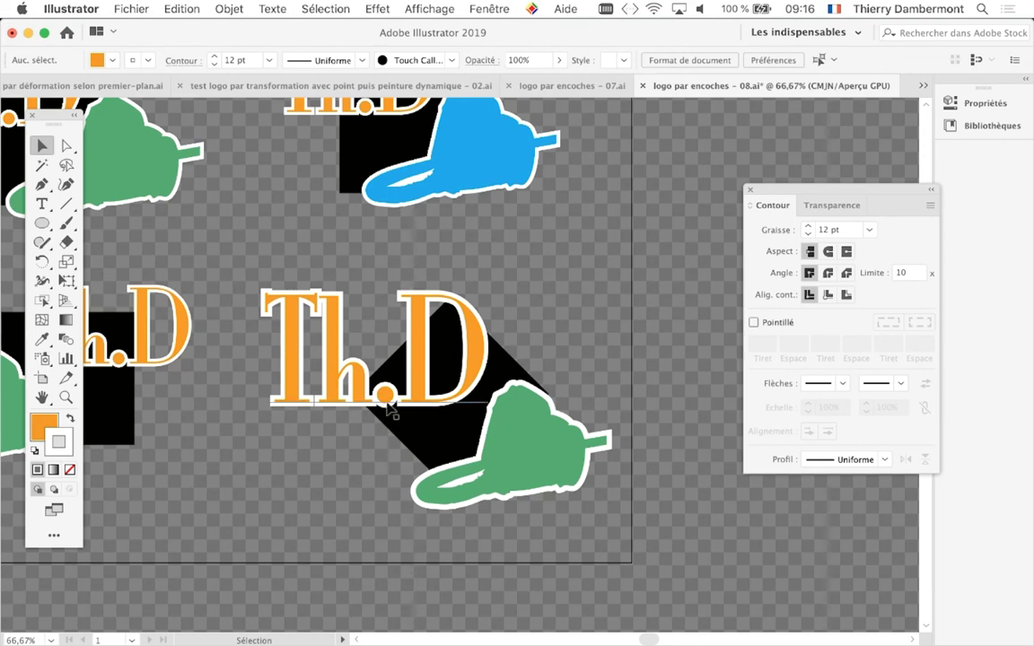
key("super+minus")
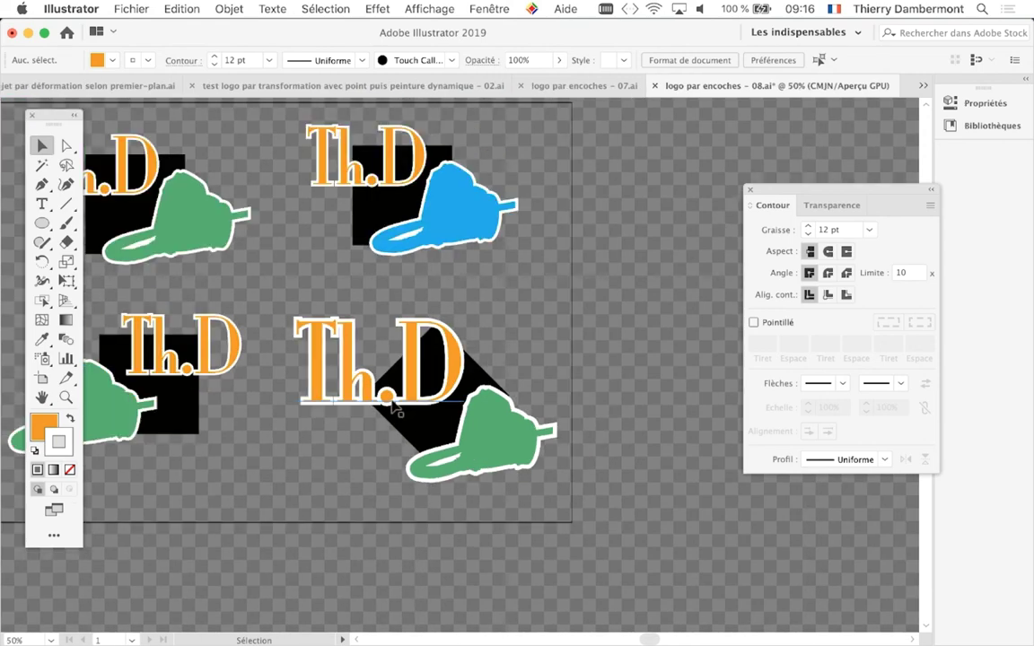
key("super+minus")
left_click_drag(353, 434, 358, 307)
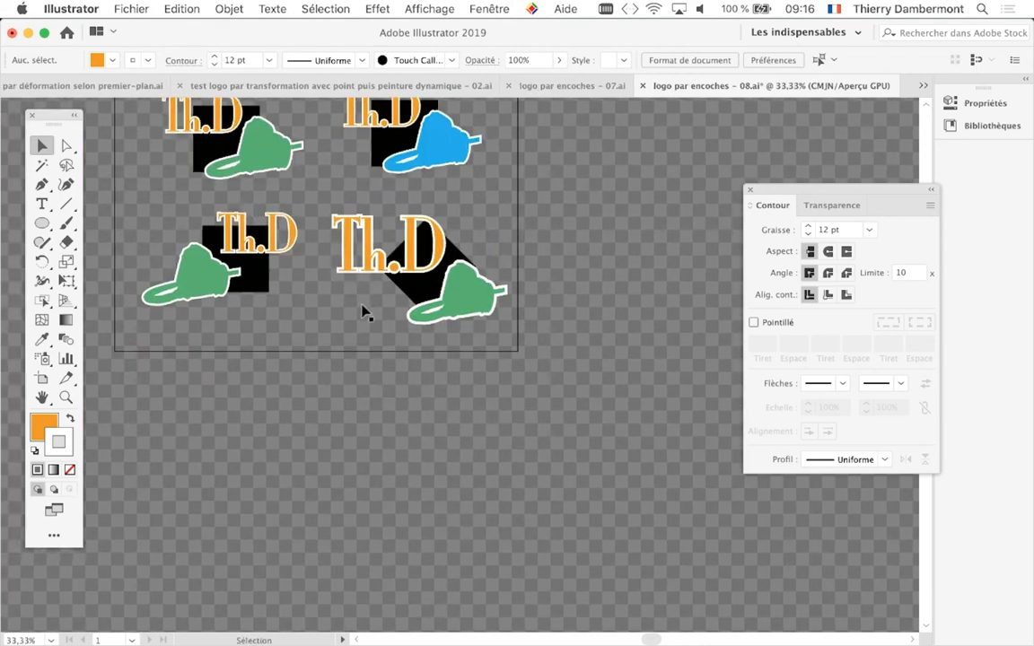
key("super+plus")
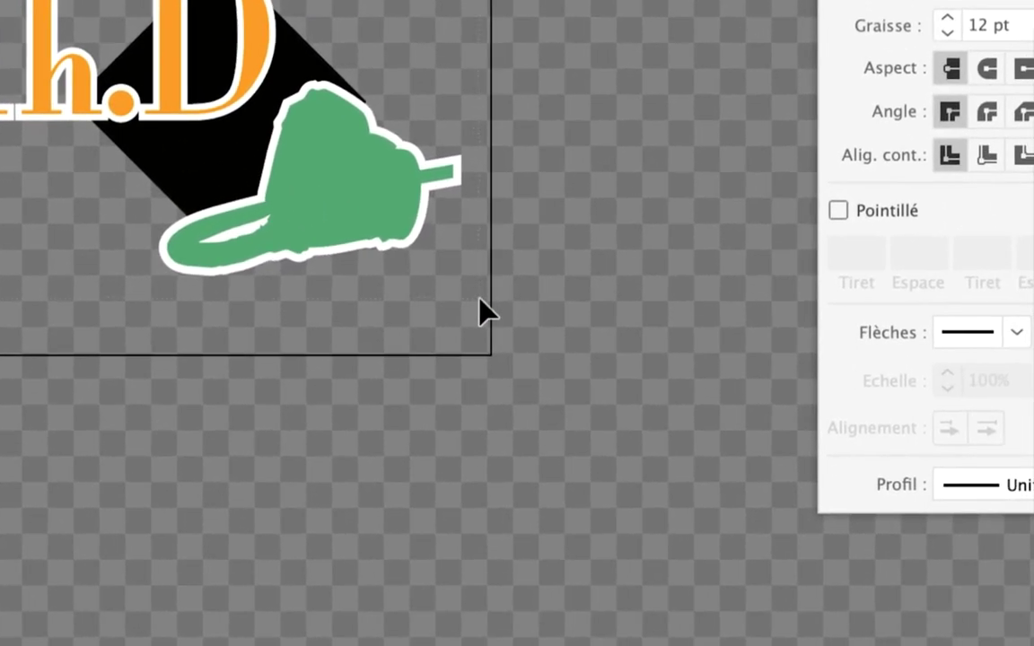
left_click_drag(480, 310, 431, 273)
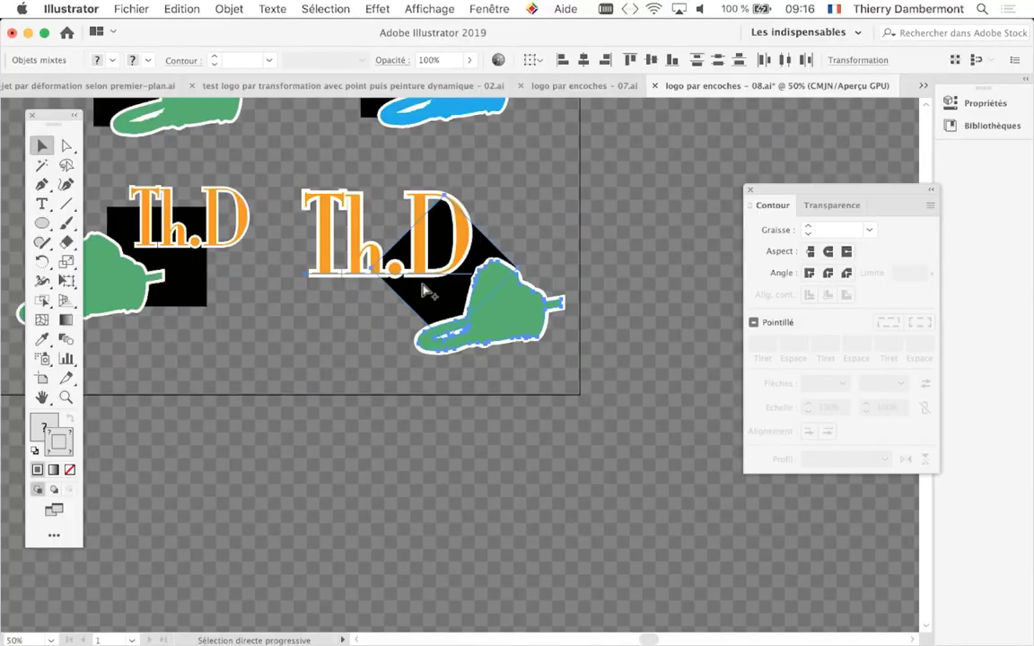
Step: Alt-drag a duplicate of the logo below the artboard and frame both in view
mouse_move(423, 289)
left_mouse_down()
mouse_move(422, 256)
mouse_move(431, 468)
left_mouse_up()
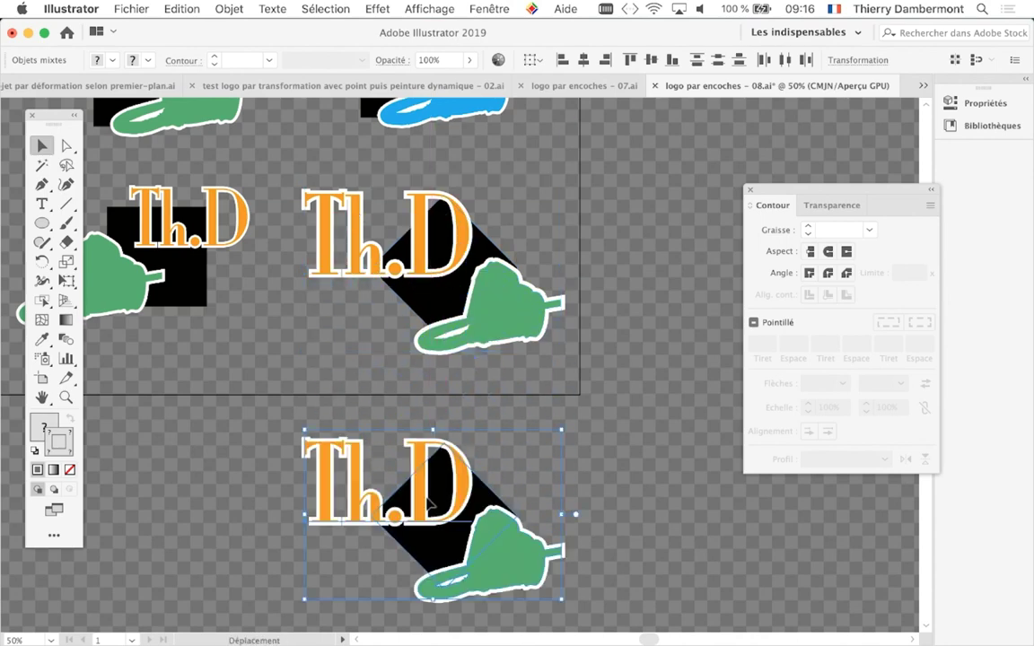
scroll(413, 357, "down", 5)
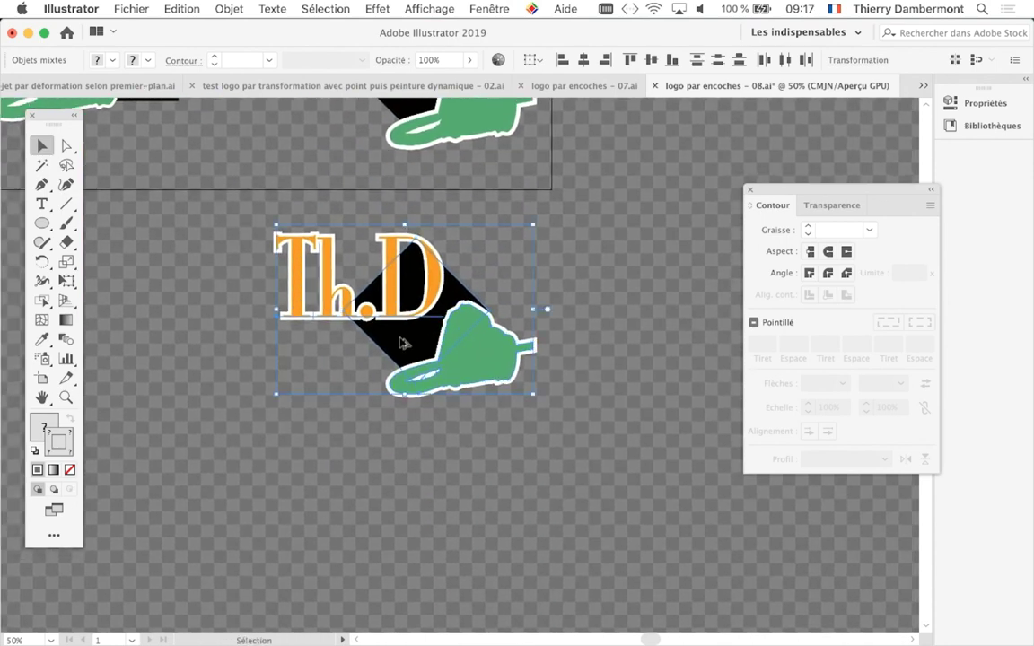
key("super+plus")
key("super+plus")
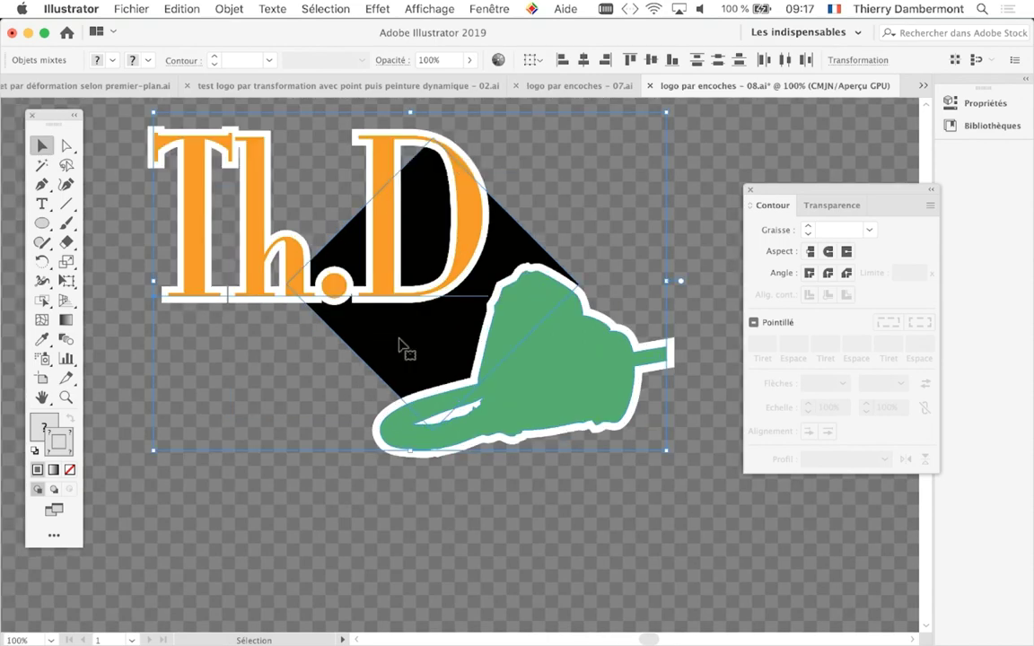
key("super+minus")
key("super+minus")
key("super+minus")
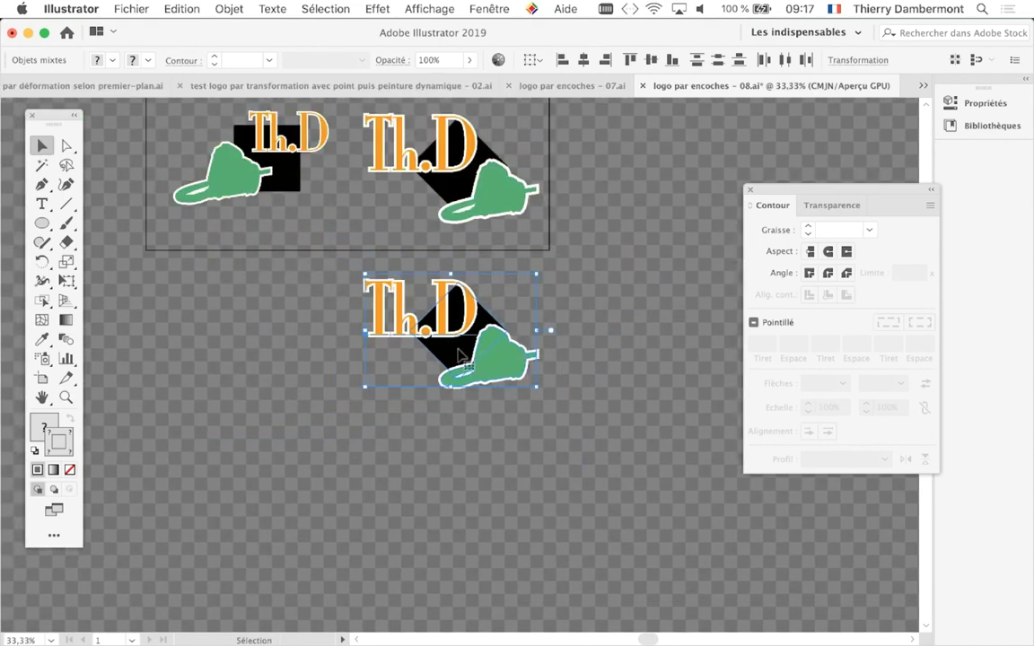
scroll(343, 462, "up", 3)
left_click_drag(343, 461, 342, 497)
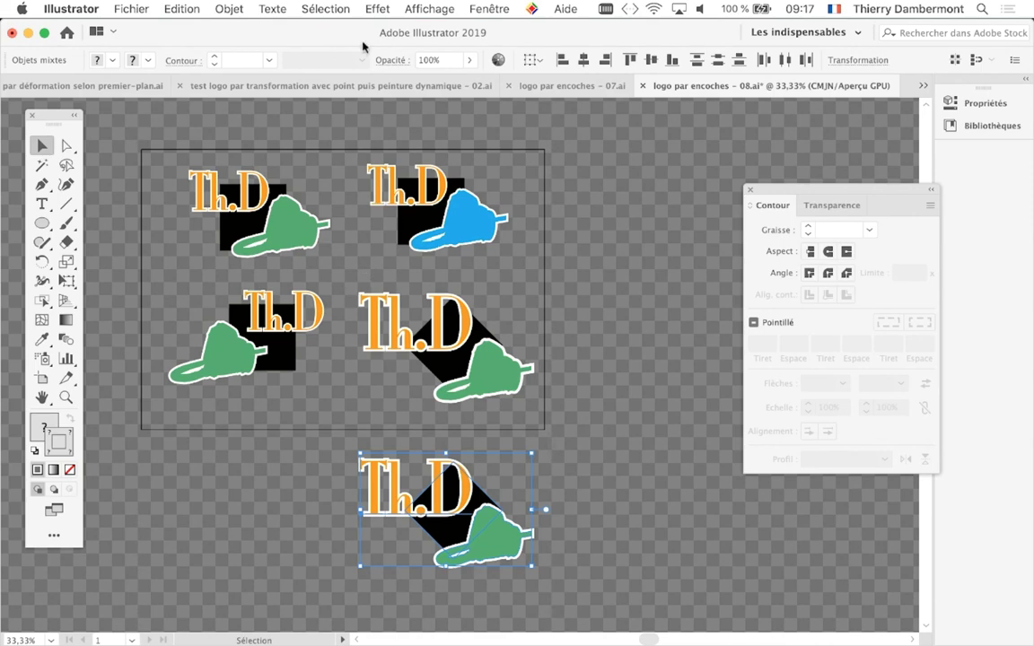
left_click(427, 9)
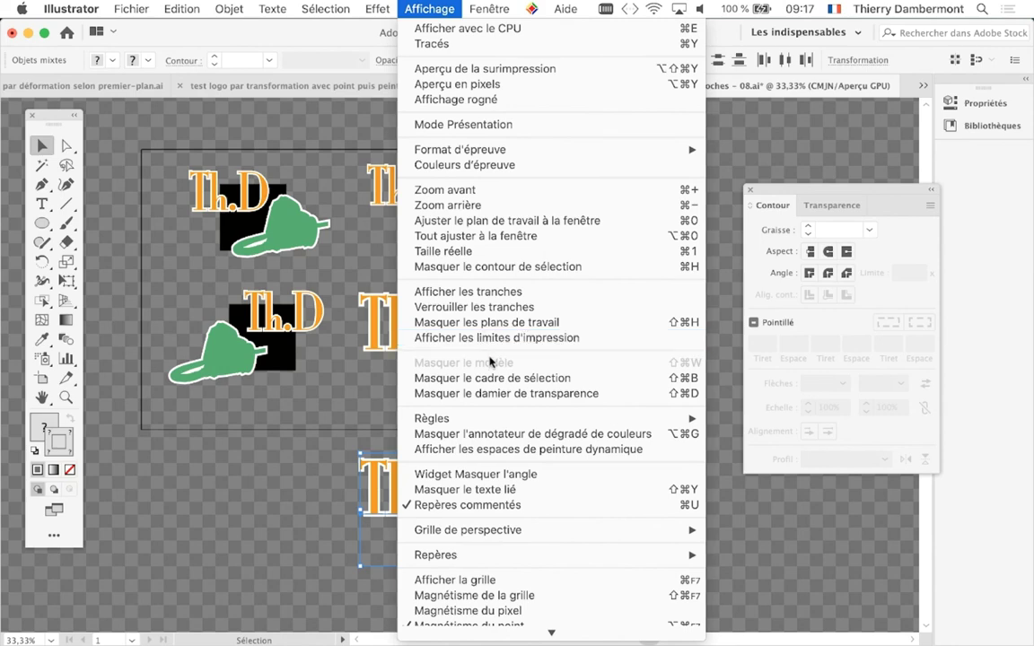
left_click(489, 393)
left_click(530, 549)
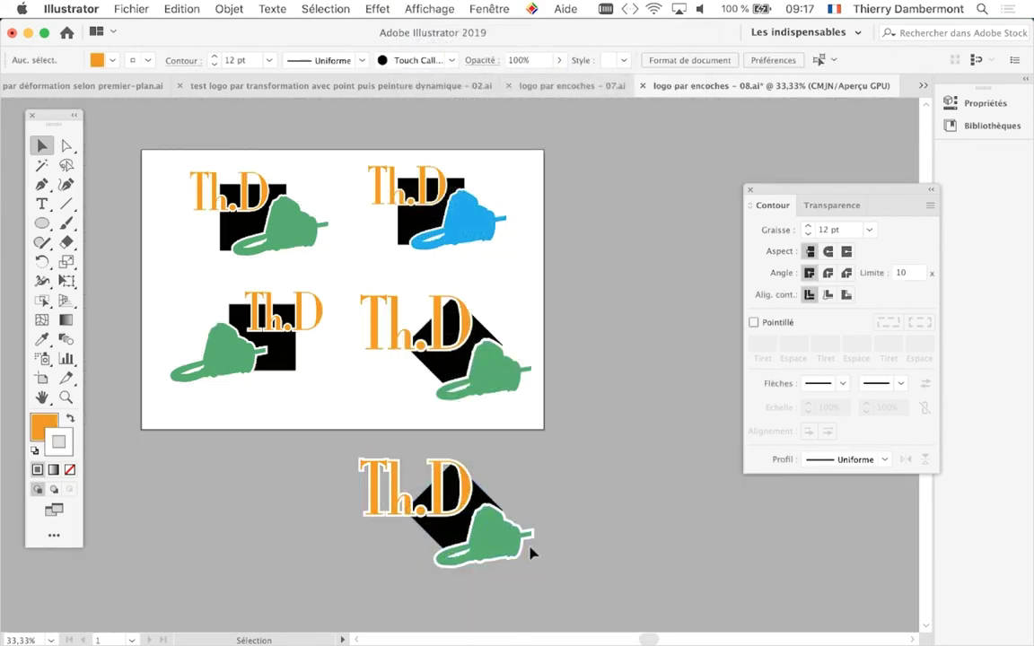
scroll(457, 591, "up", 2, "alt")
scroll(453, 579, "down", 3, "alt")
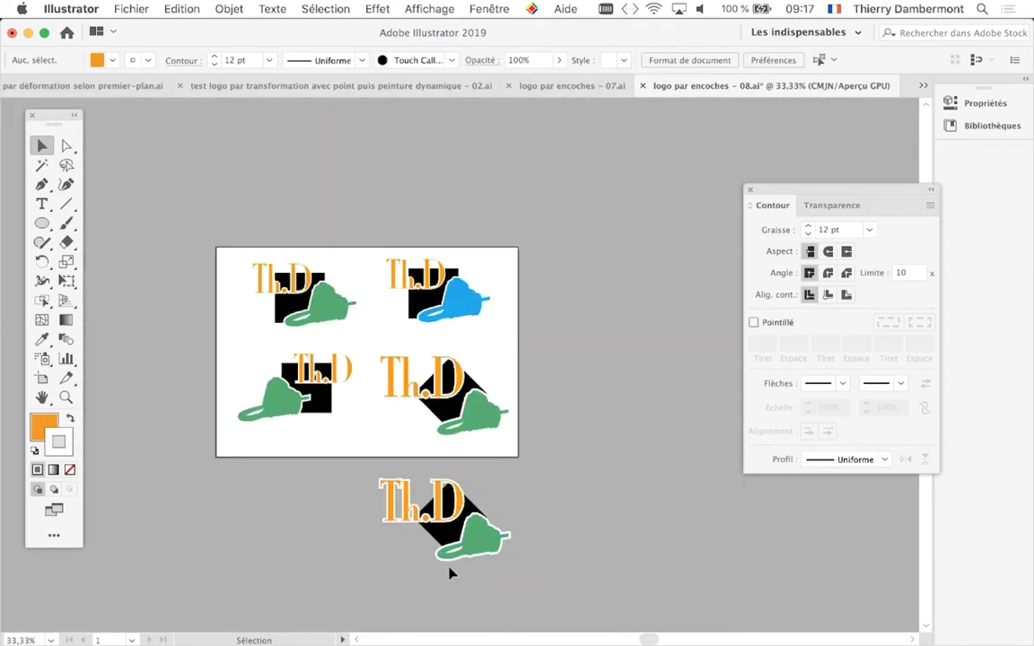
scroll(399, 459, "up", 1, "alt")
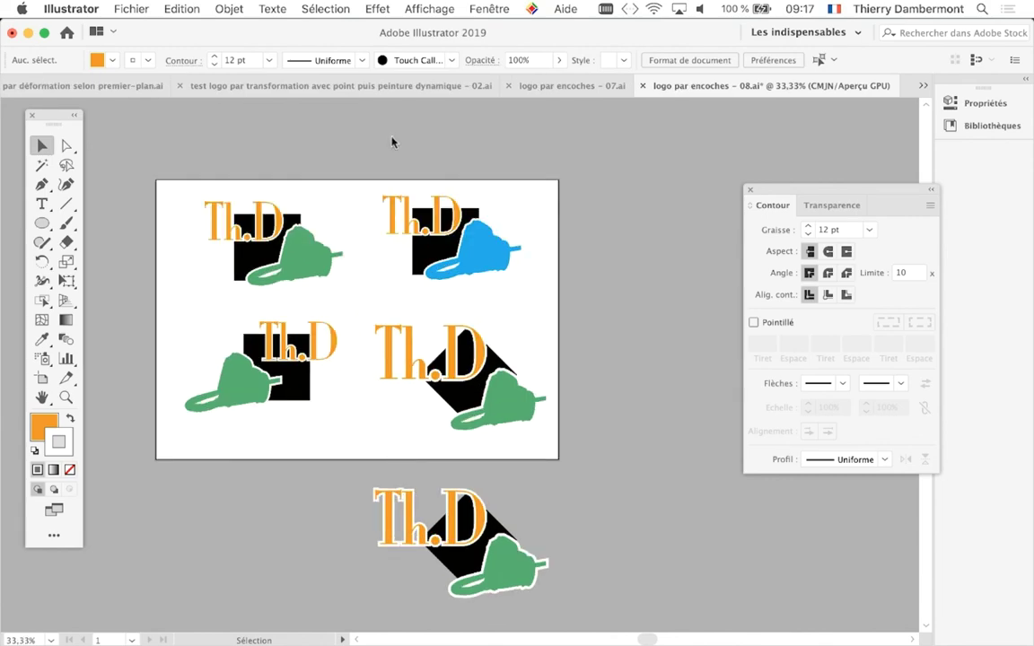
left_click(429, 8)
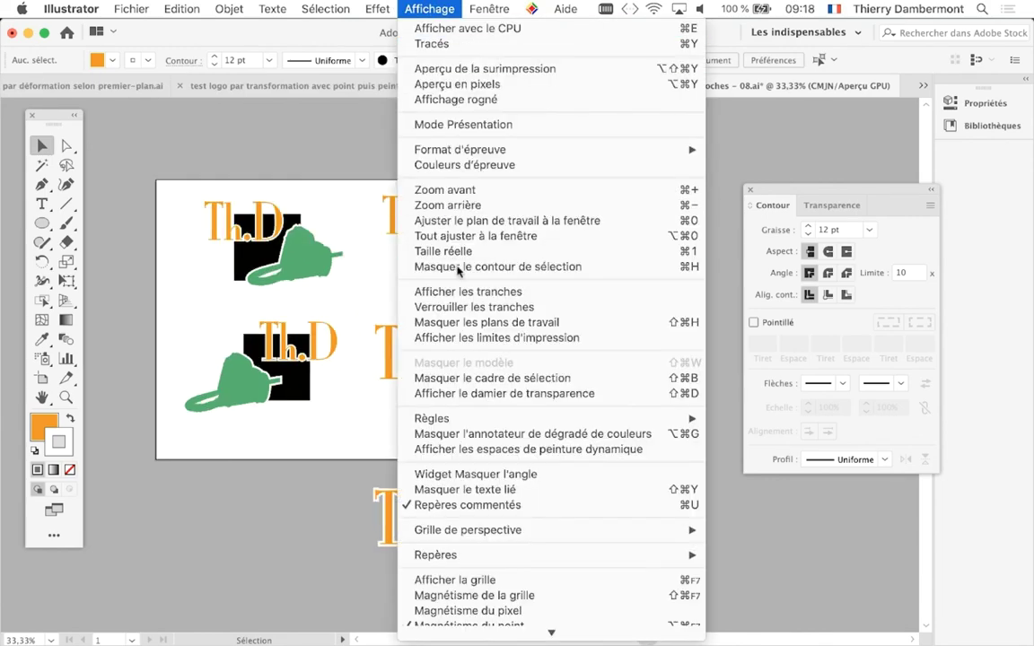
left_click(476, 393)
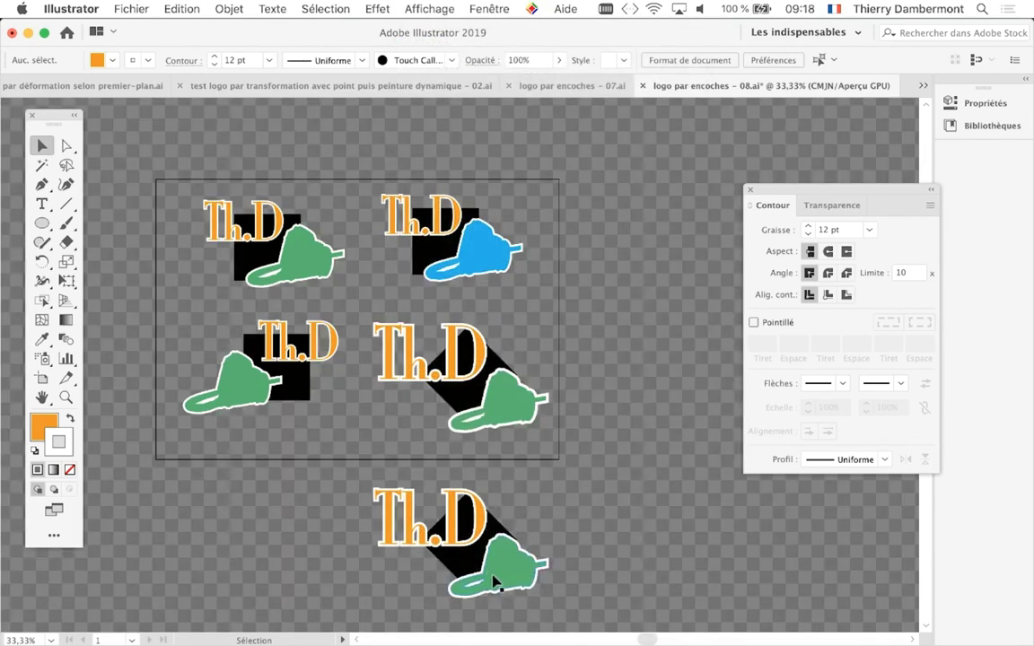
scroll(496, 567, "up", 2, "alt")
scroll(438, 526, "up", 1, "alt")
mouse_move(438, 526)
left_mouse_down()
mouse_move(470, 368)
mouse_move(473, 411)
left_mouse_up()
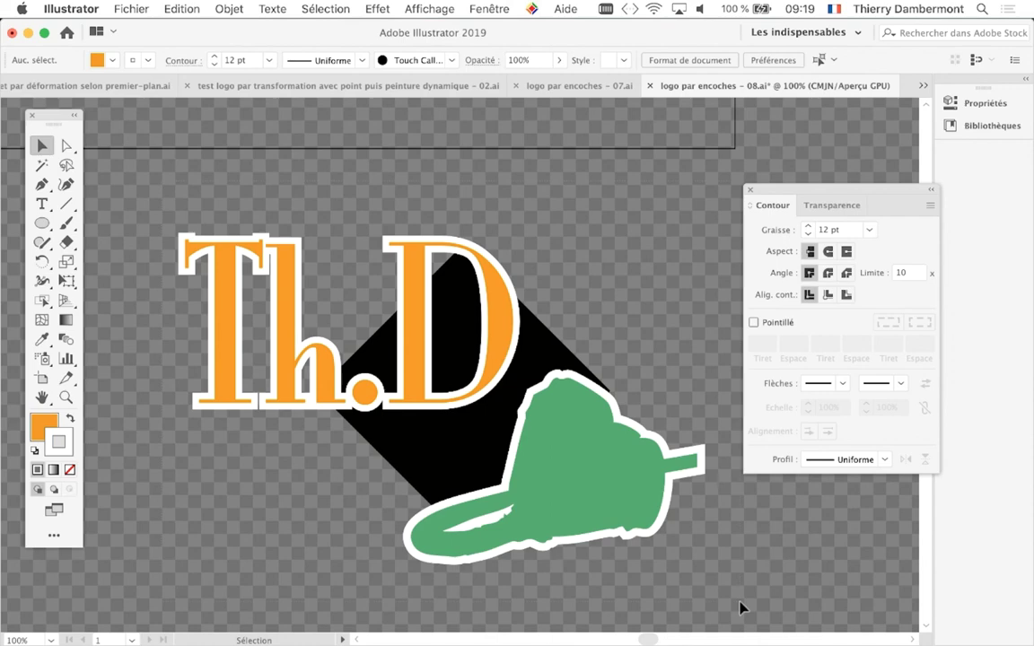
Step: Select all of the copied Th.D logo artwork with Cmd+A, then go to the Objet menu
key("super+a")
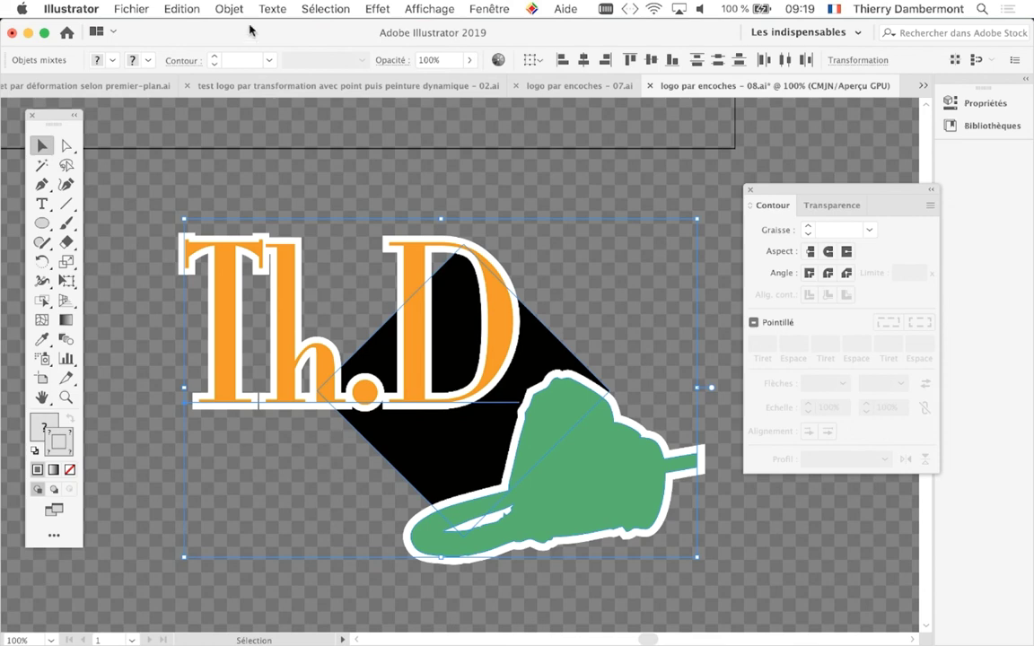
left_click(210, 197)
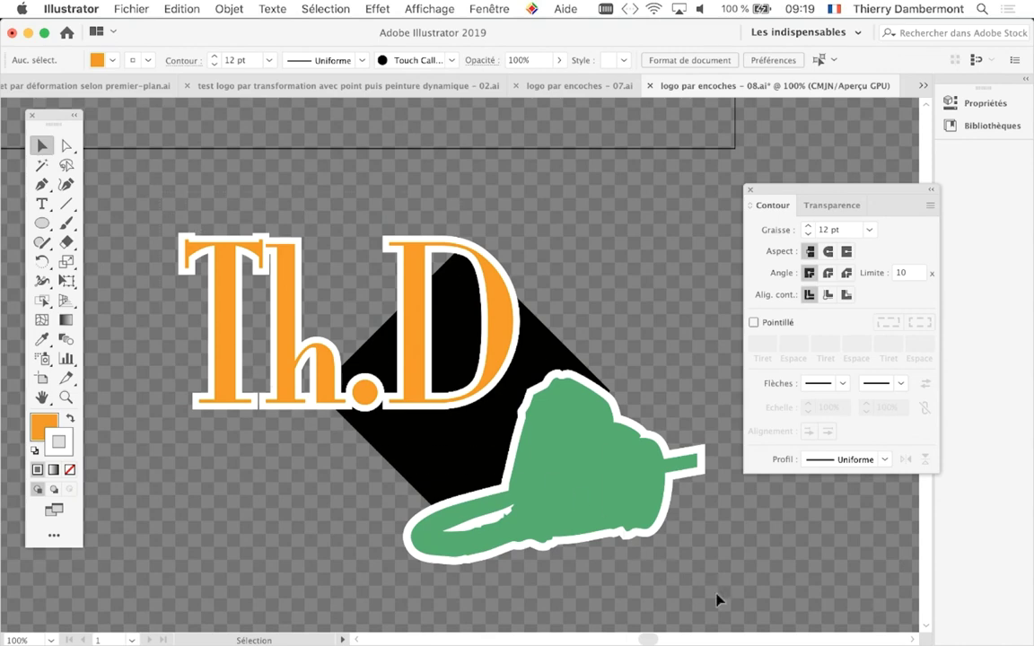
key("ctrl+a")
left_click(229, 9)
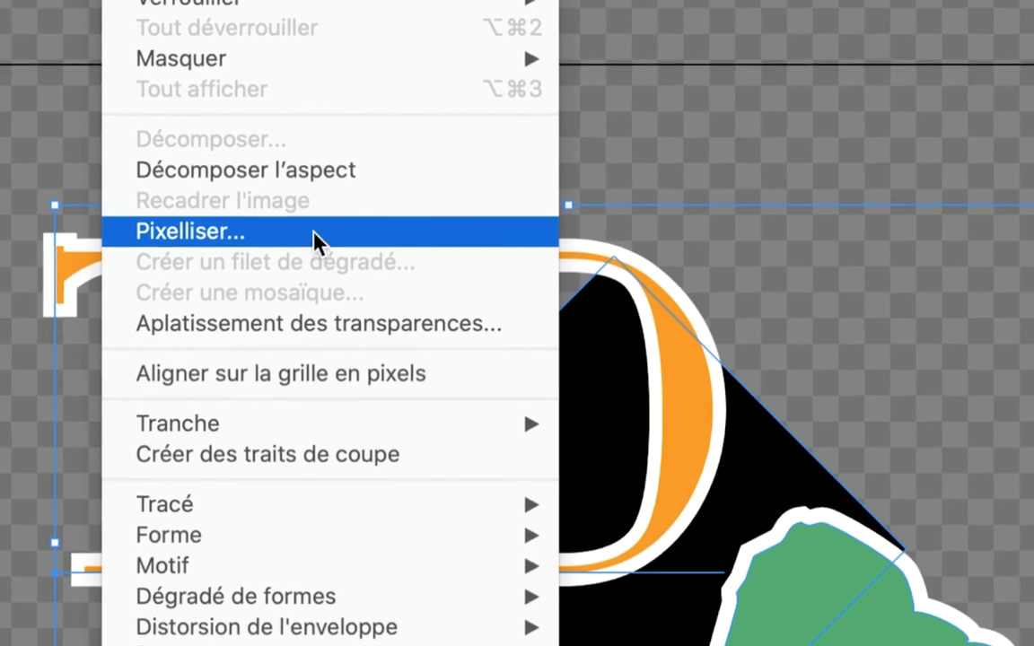
Step: Choose Objet > Pixelliser to open the Pixellisation dialog for the logo
left_click(314, 234)
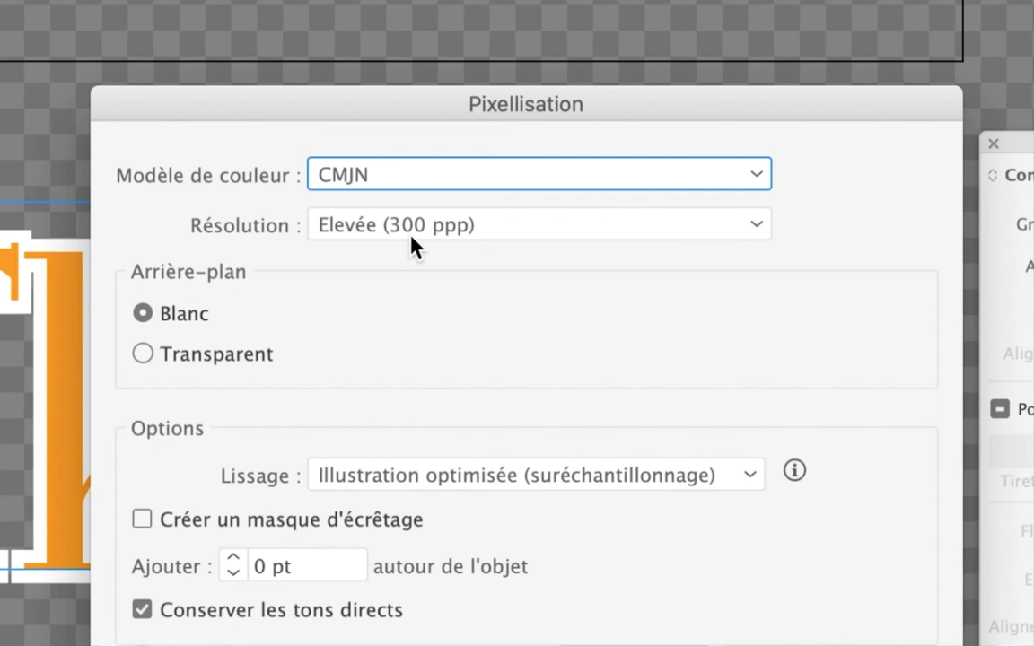
Step: Rasterize the logo at Elevée (300 ppp) resolution with a Blanc background
left_click(411, 235)
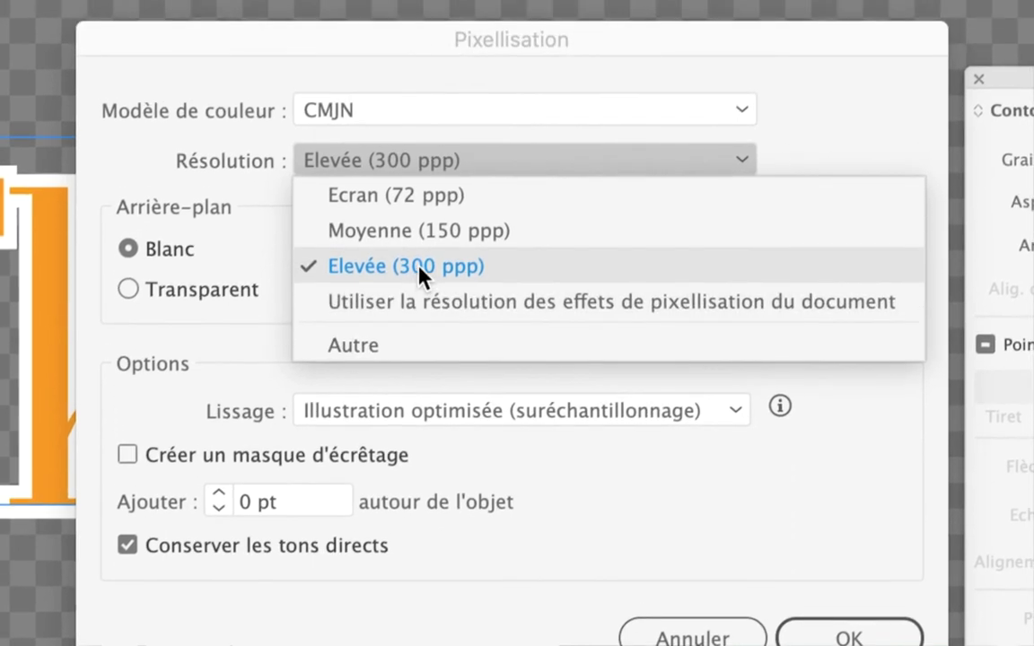
left_click(417, 222)
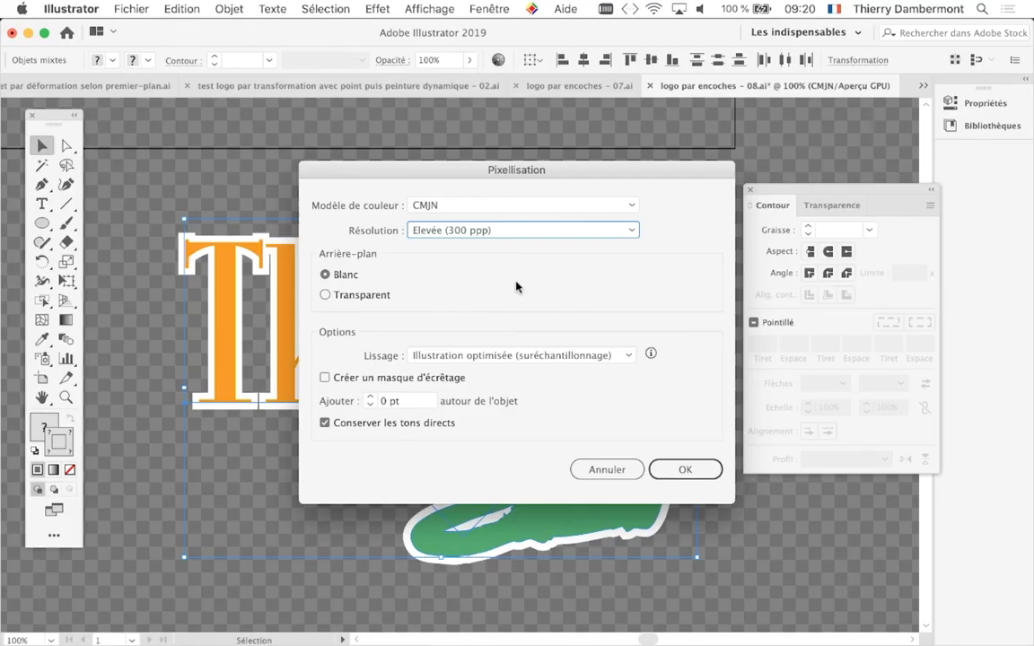
left_click(706, 469)
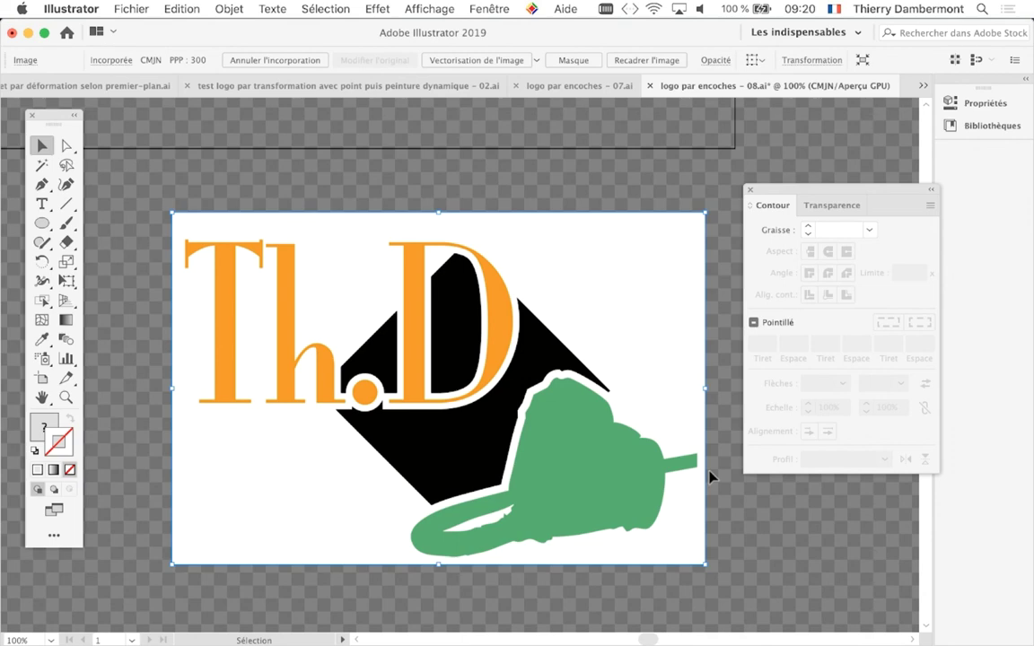
scroll(350, 399, "up", 5)
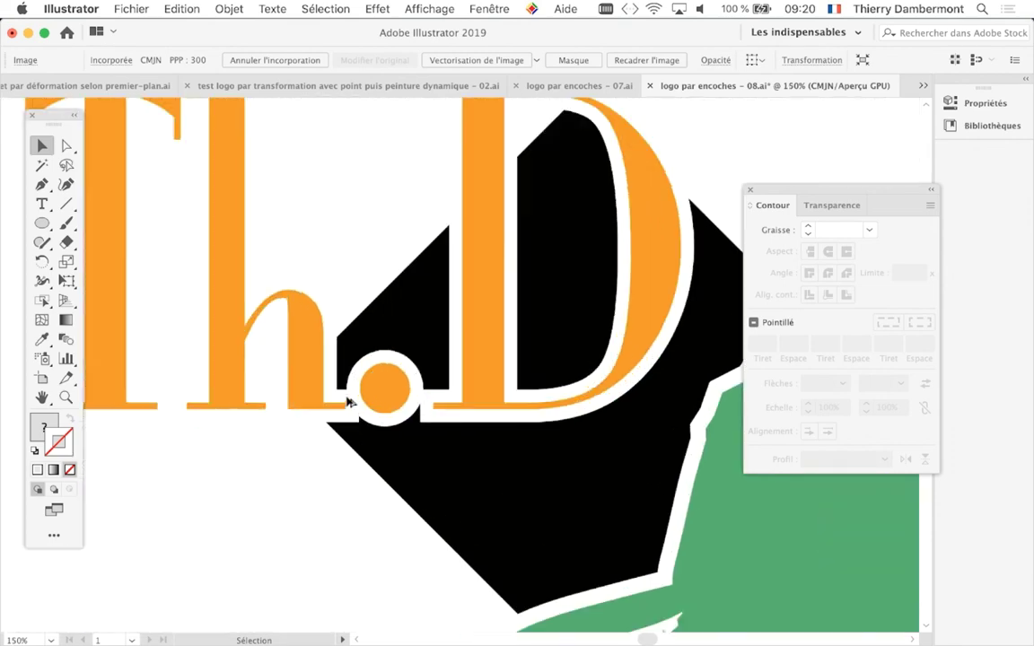
scroll(416, 388, "up", 5)
scroll(415, 388, "up", 5)
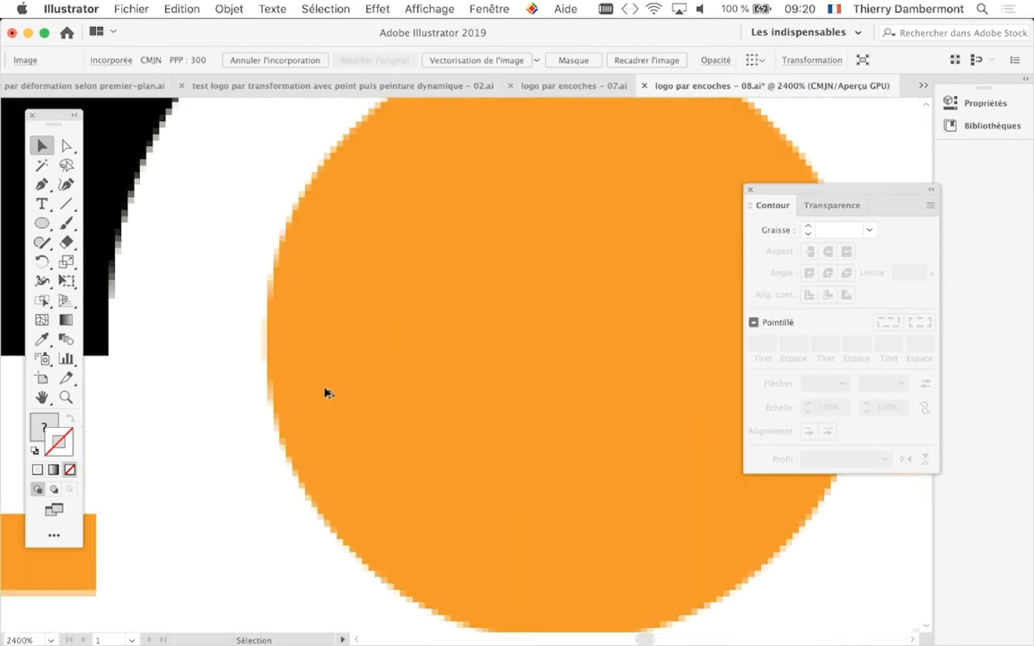
scroll(320, 393, "down", 2)
scroll(320, 392, "down", 3)
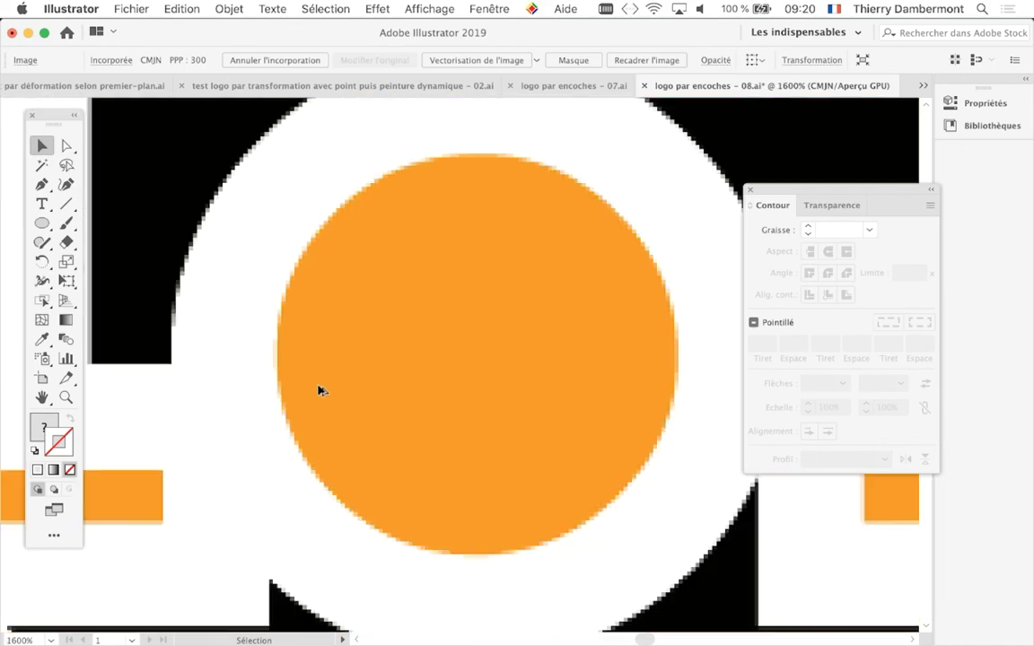
scroll(320, 392, "down", 2)
scroll(320, 392, "down", 3)
scroll(321, 392, "down", 3)
scroll(320, 392, "down", 1)
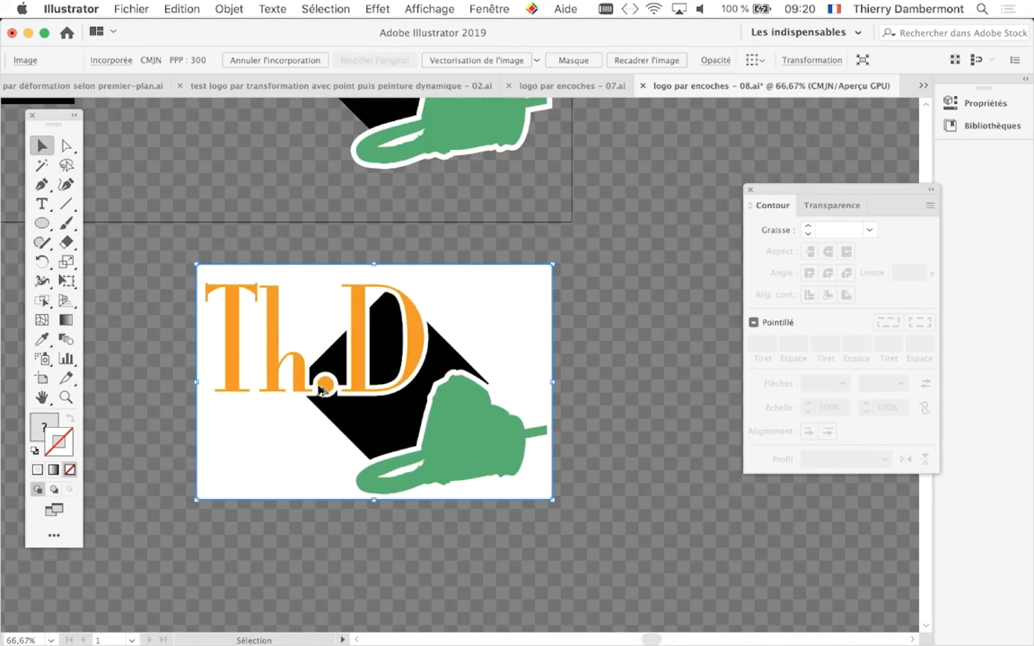
scroll(321, 387, "up", 1)
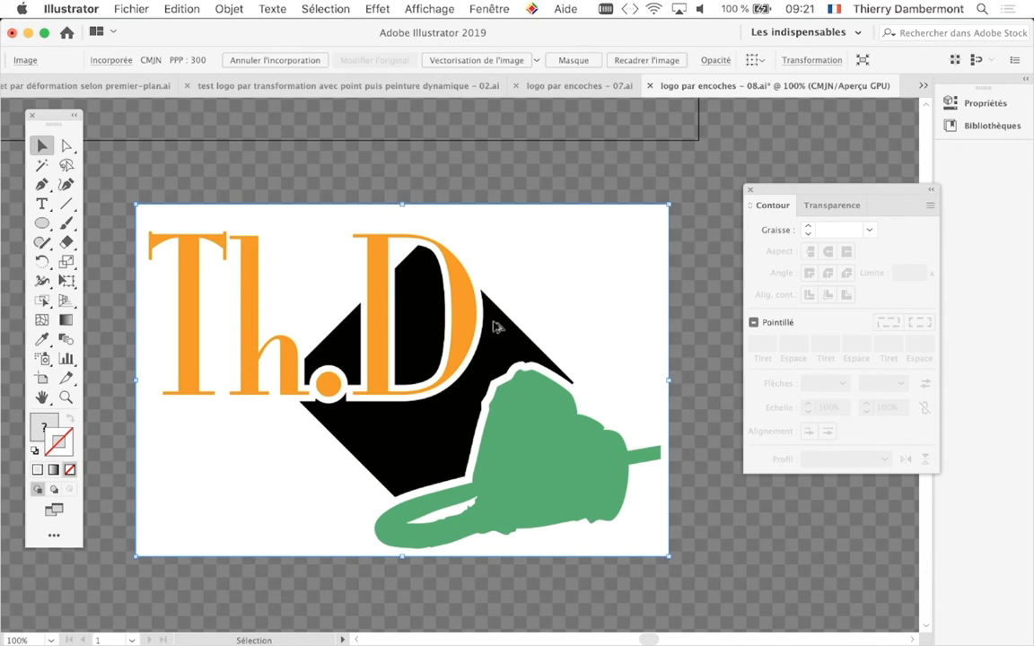
scroll(495, 326, "down", 1)
left_click_drag(498, 325, 374, 276)
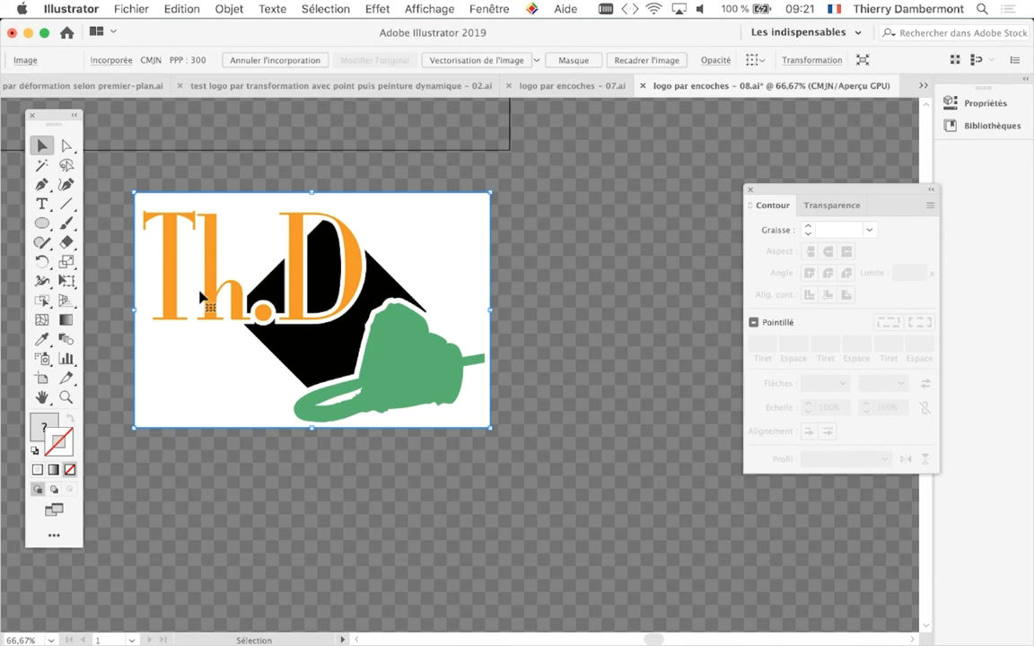
Step: Show the Vectorisation de l'image panel from the Fenêtre menu
left_click(500, 9)
scroll(521, 557, "down", 3)
scroll(538, 556, "down", 3)
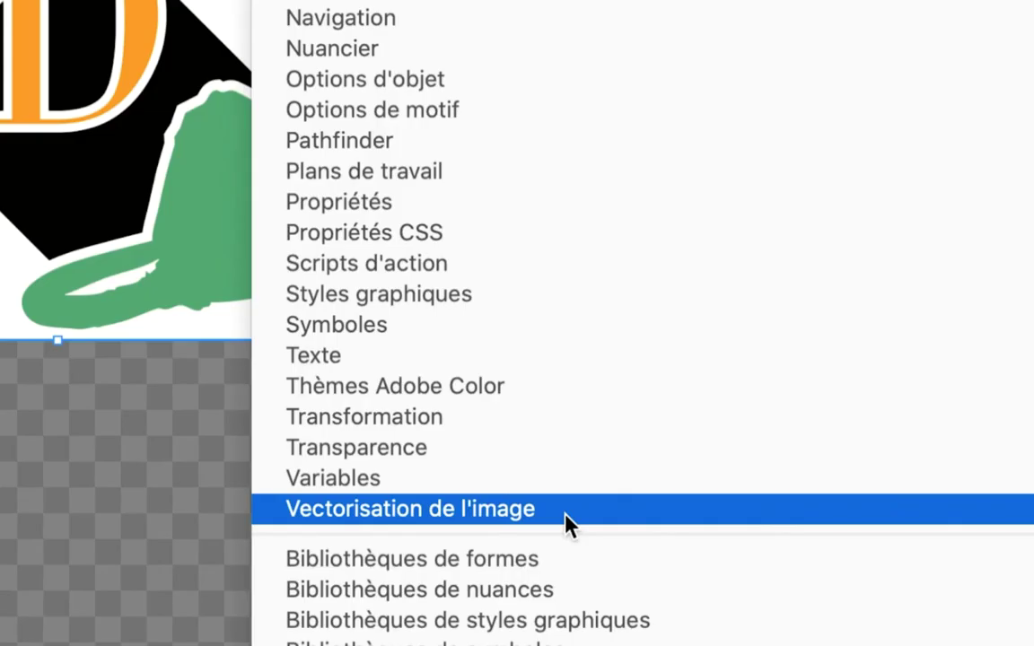
left_click(568, 523)
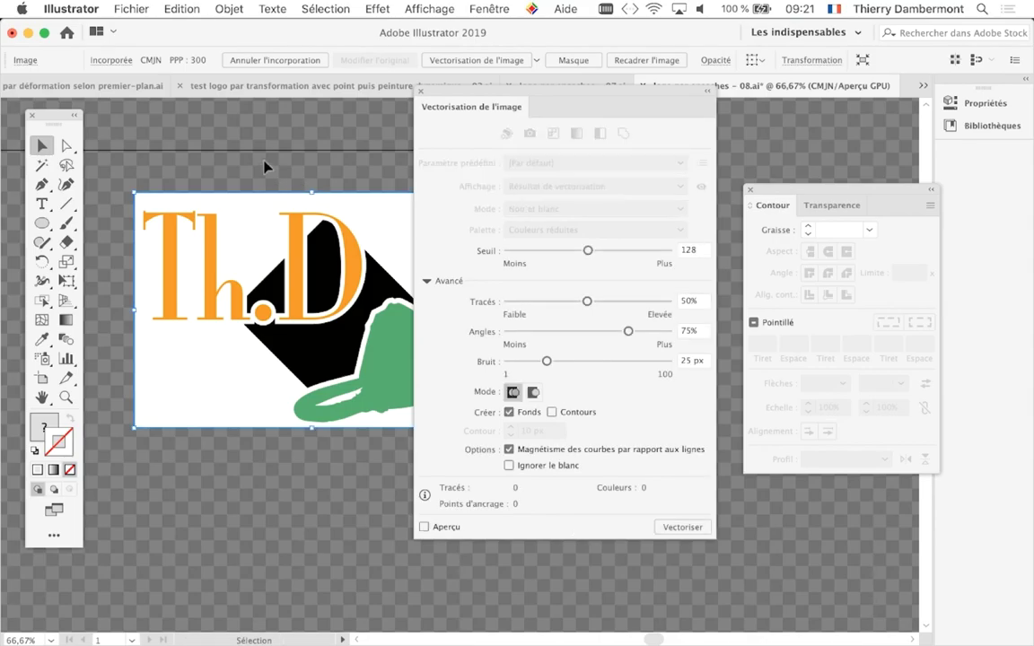
Step: Select the rasterized logo and preview its trace in Couleur mode
left_click(266, 169)
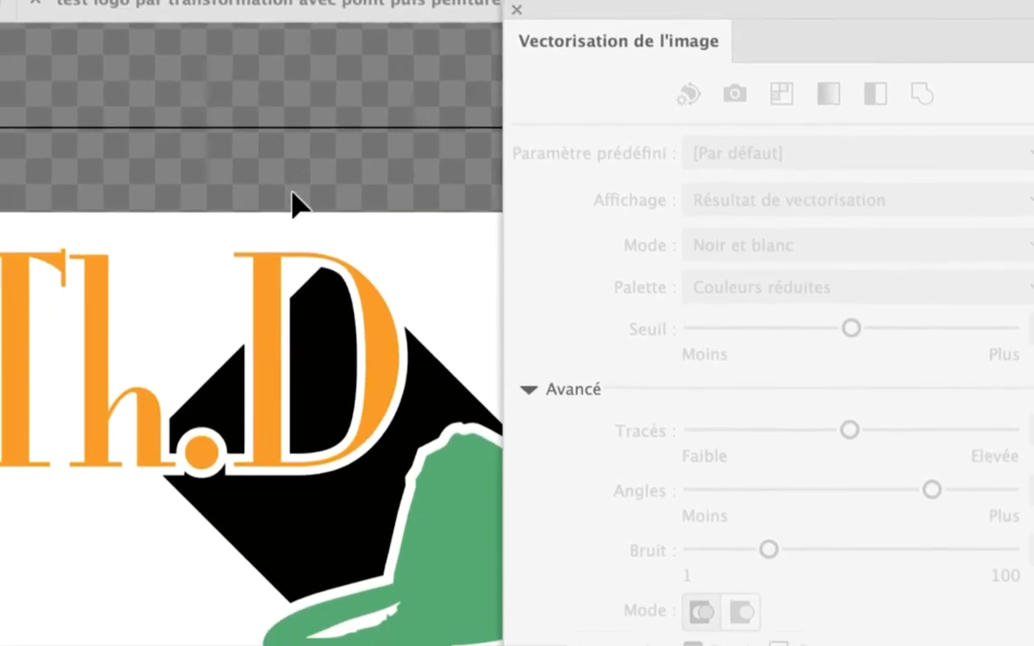
left_click(301, 220)
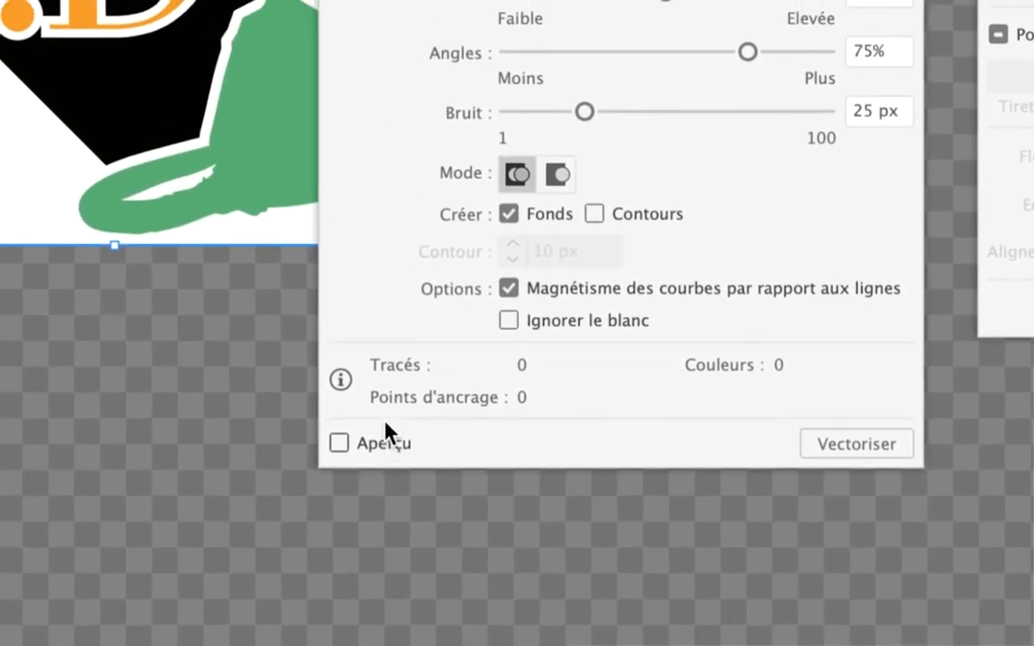
left_click(387, 429)
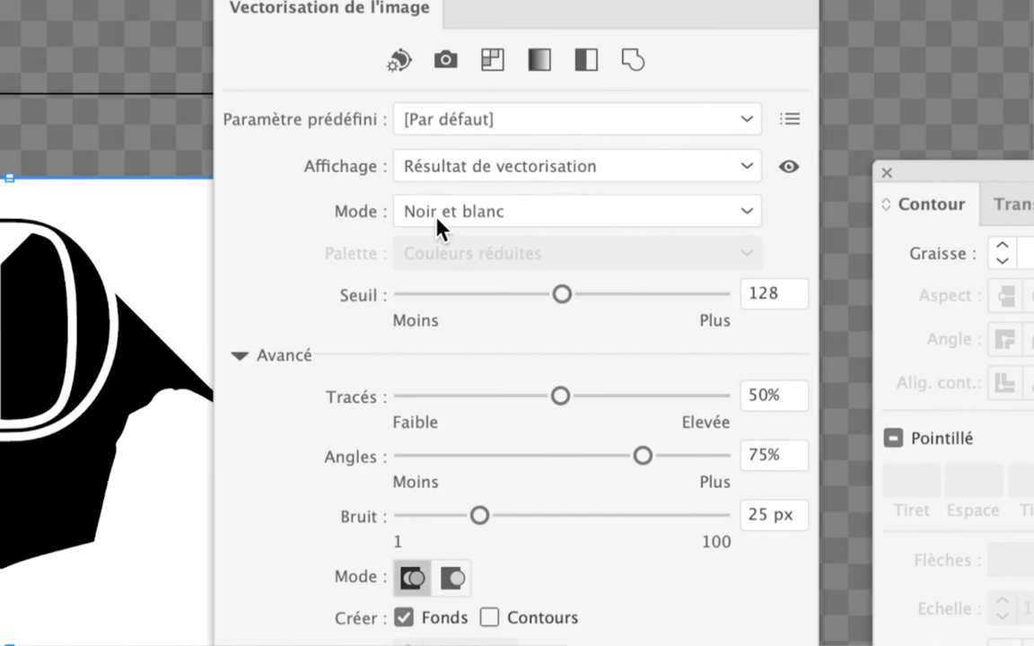
left_click(437, 216)
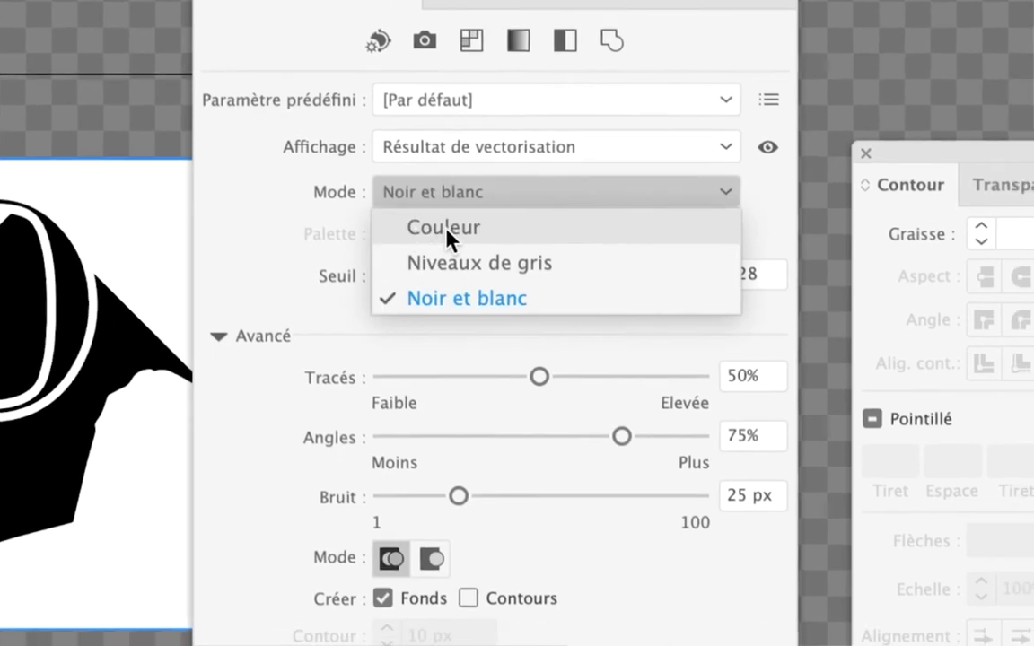
left_click(446, 230)
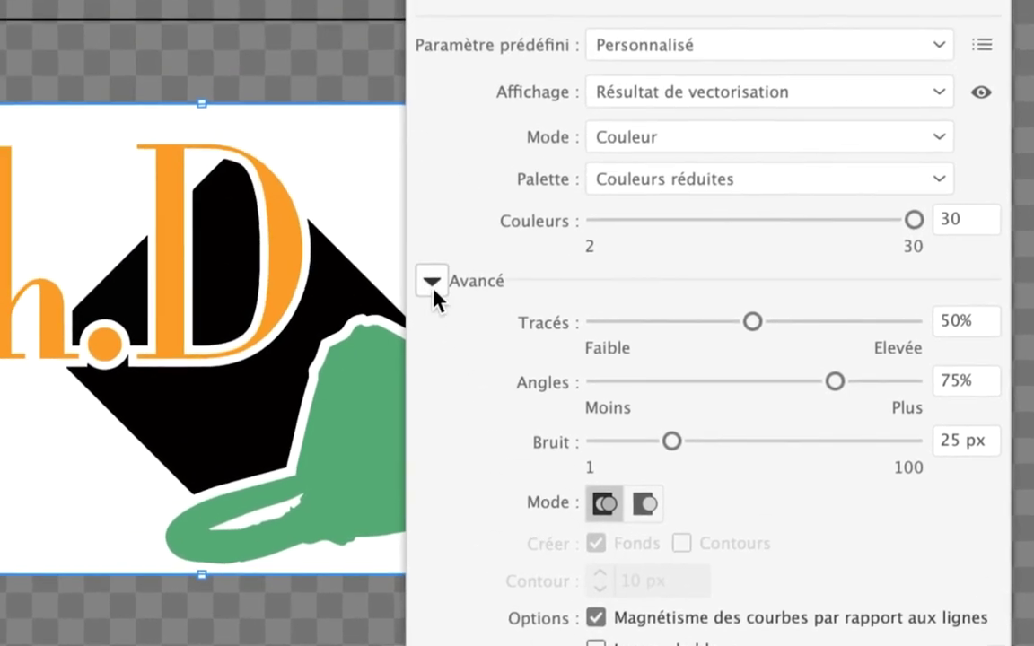
Step: Turn on Ignorer le blanc under Avancé, then move the trace panel aside and zoom in
left_click(431, 282)
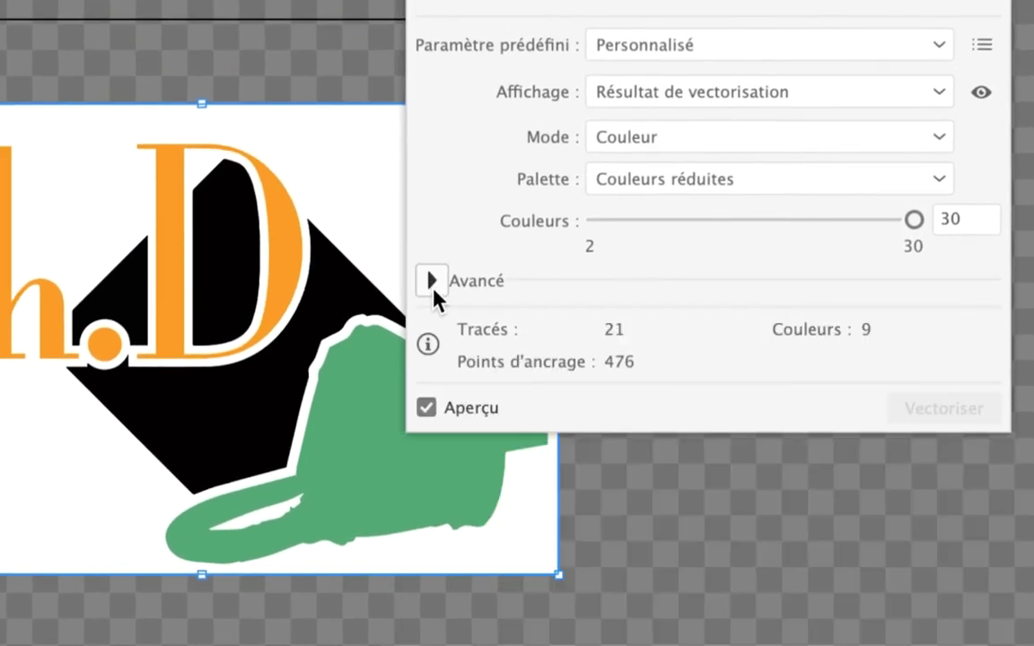
left_click(432, 282)
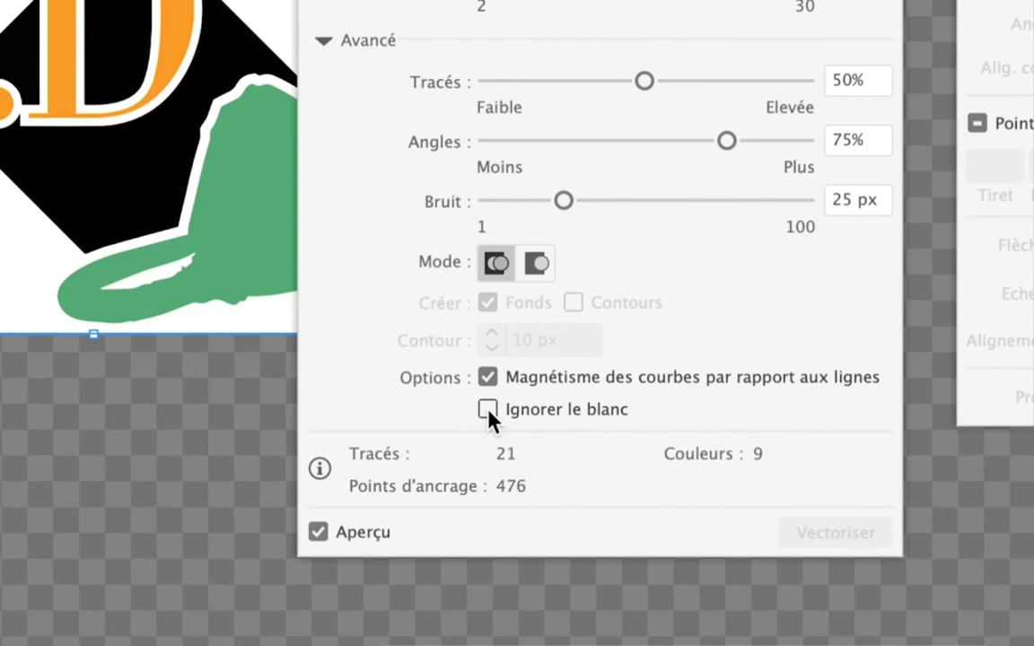
left_click(488, 410)
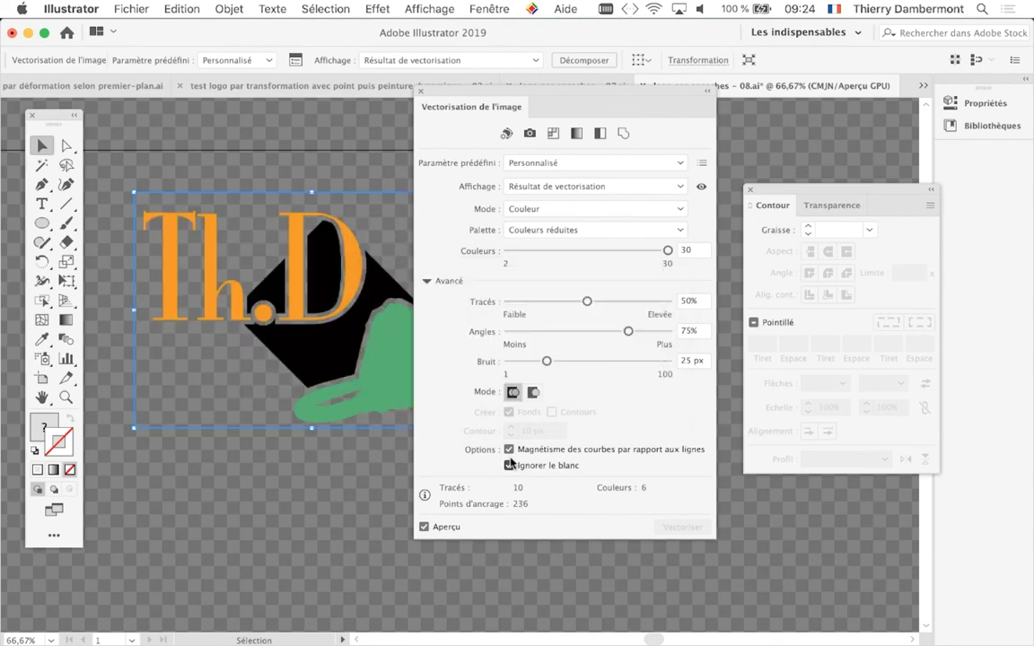
left_click_drag(463, 94, 668, 110)
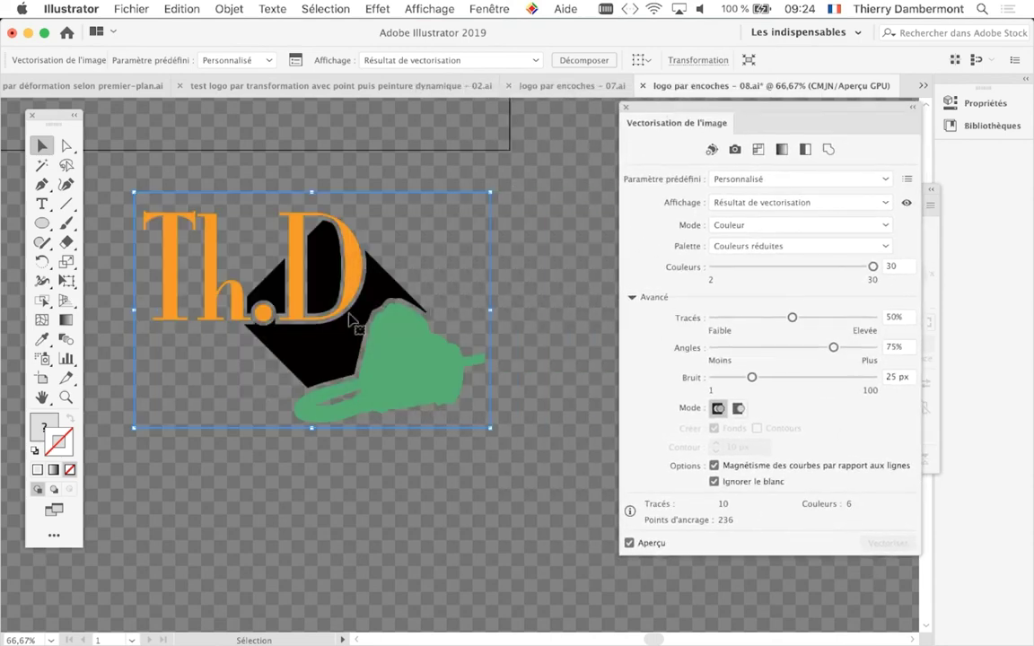
scroll(306, 316, "up", 2)
scroll(306, 316, "up", 2)
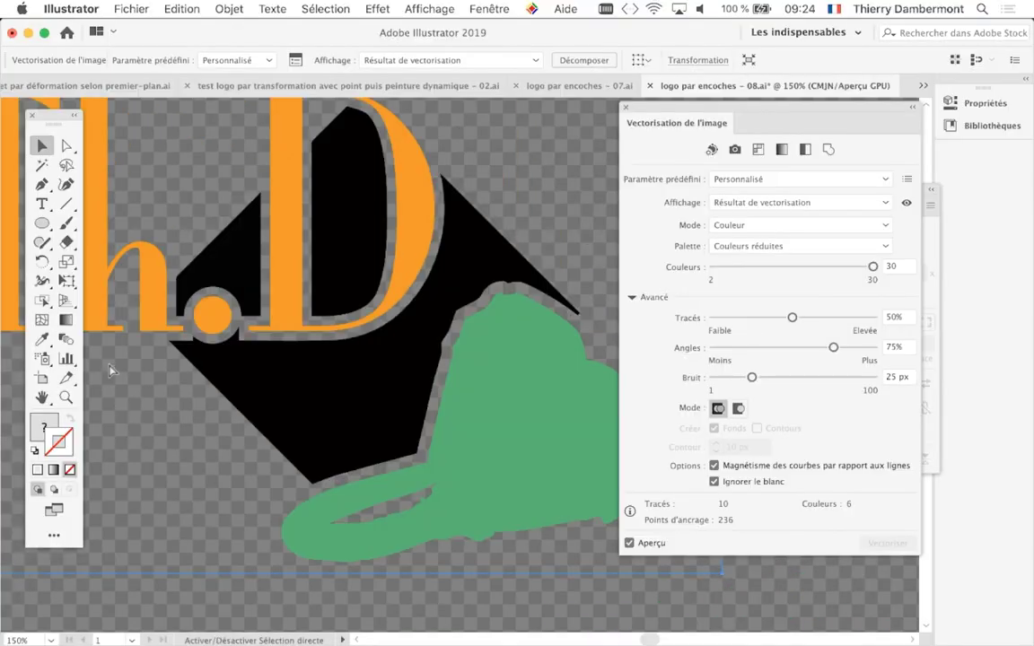
Step: Save the document as 'logo par encoches - 09.ai' with default Illustrator options
left_click(131, 8)
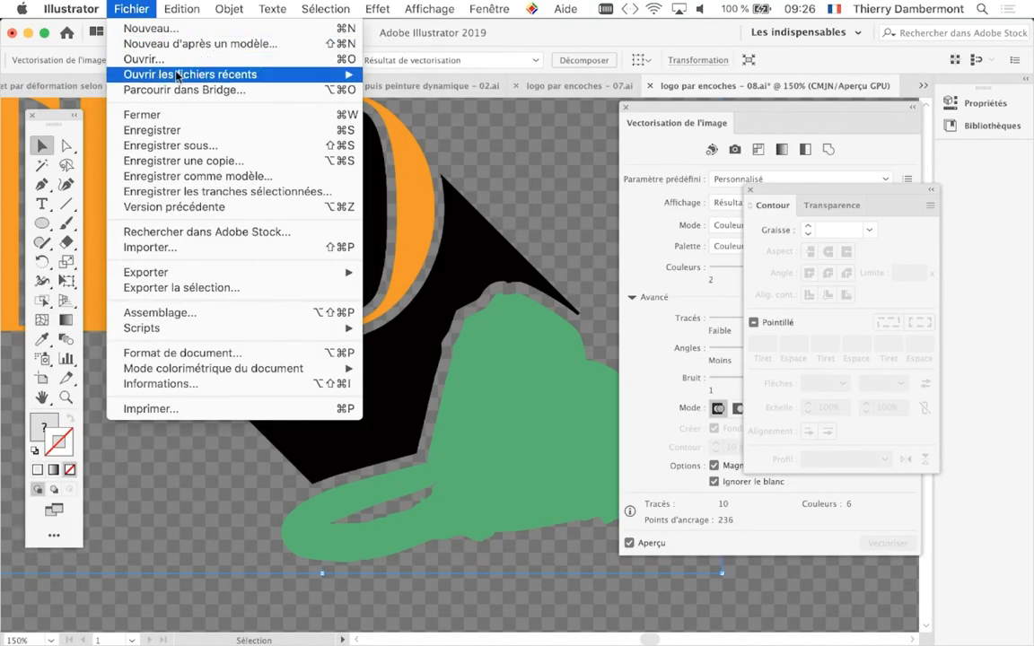
left_click(203, 144)
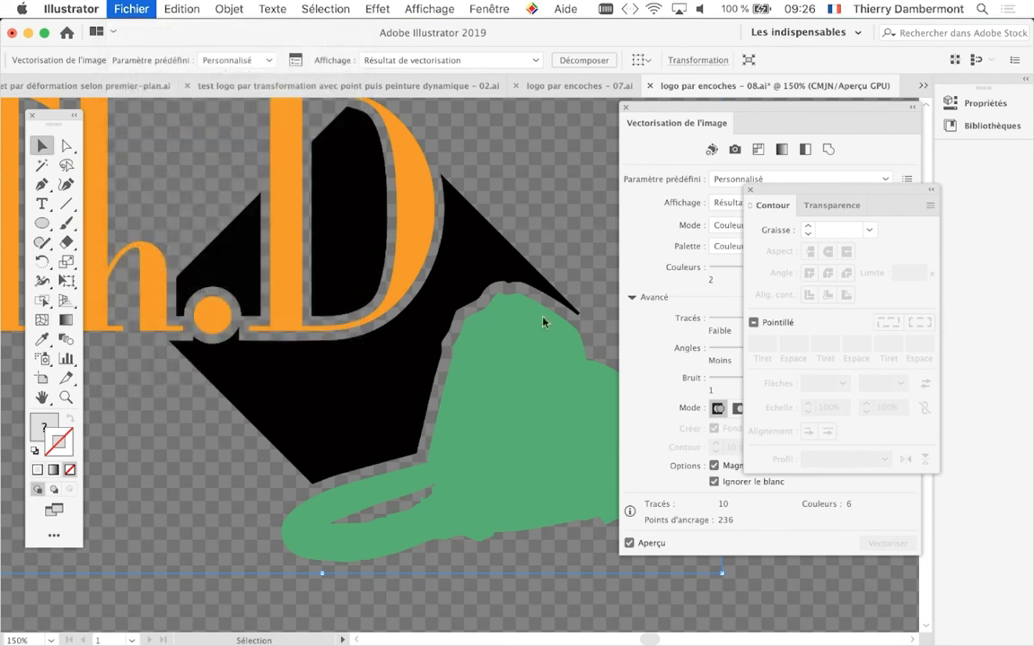
left_click(573, 107)
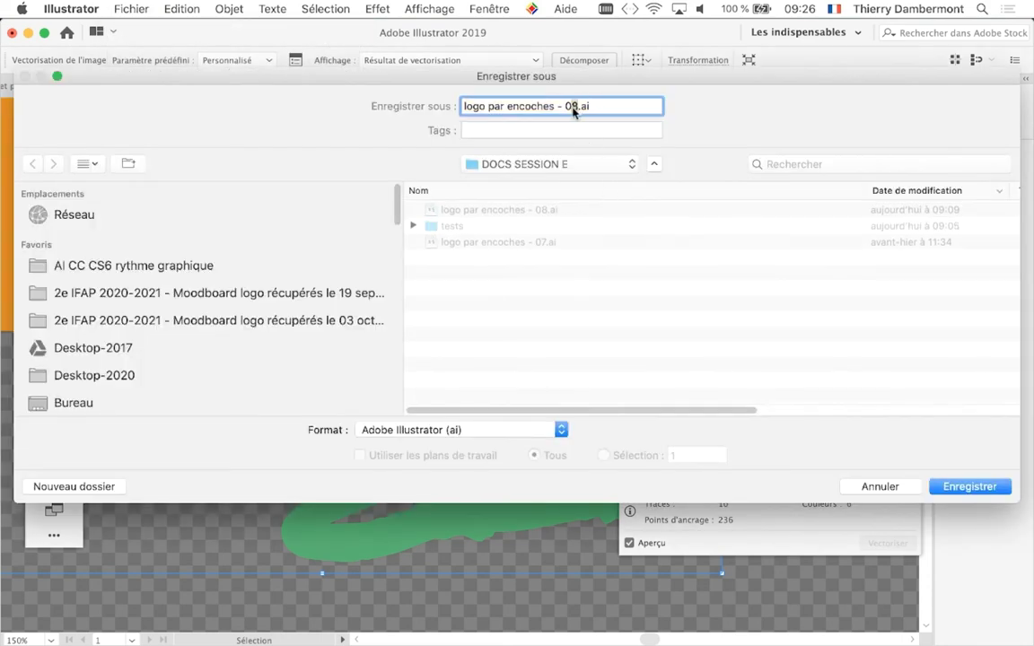
key("BackSpace")
type("9")
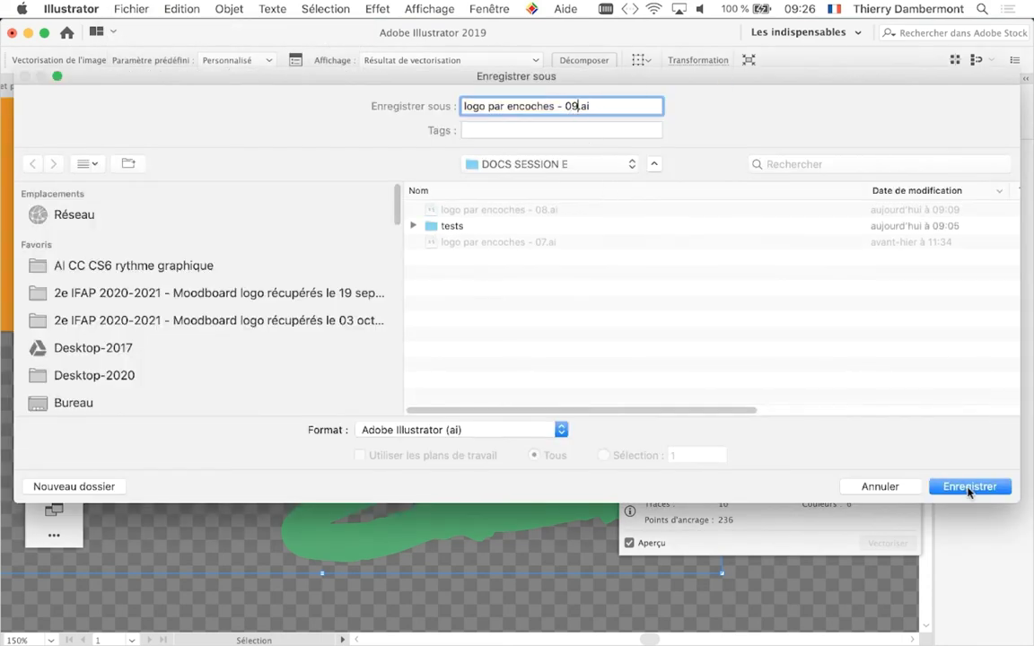
left_click(969, 486)
key("Return")
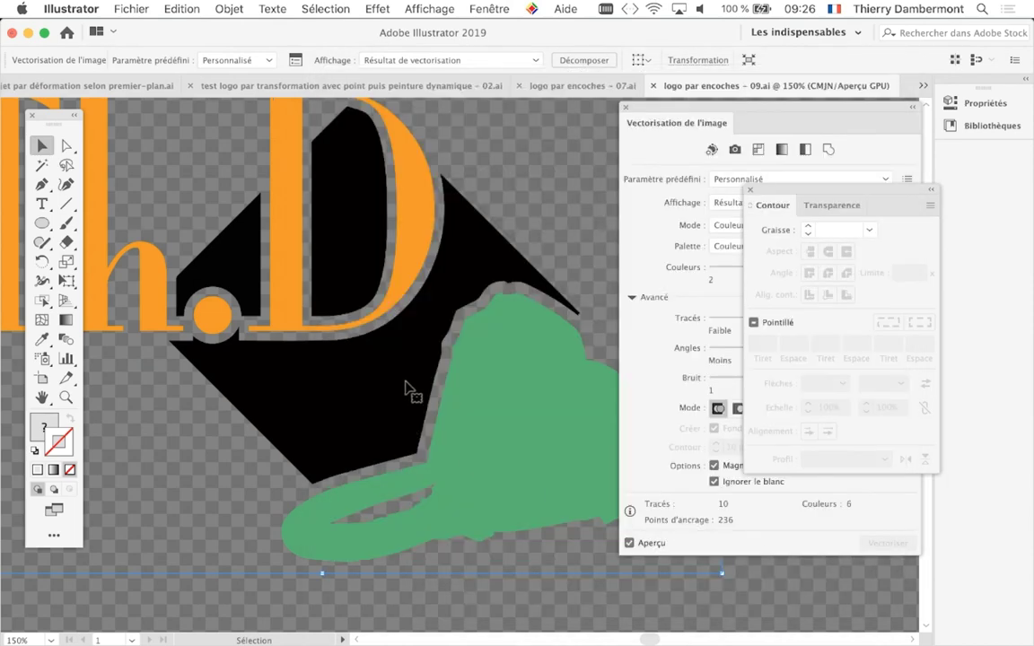
key("ctrl+minus")
key("ctrl+minus")
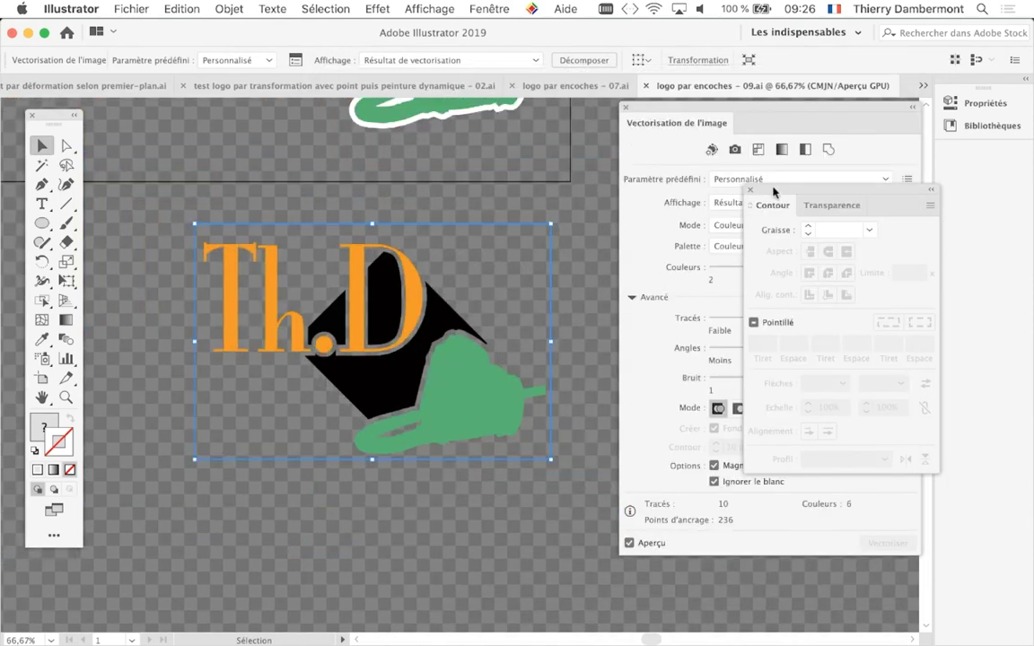
Step: Show the Calques panel beside the artwork, enlarged to list every layer
left_click(750, 189)
left_click(489, 9)
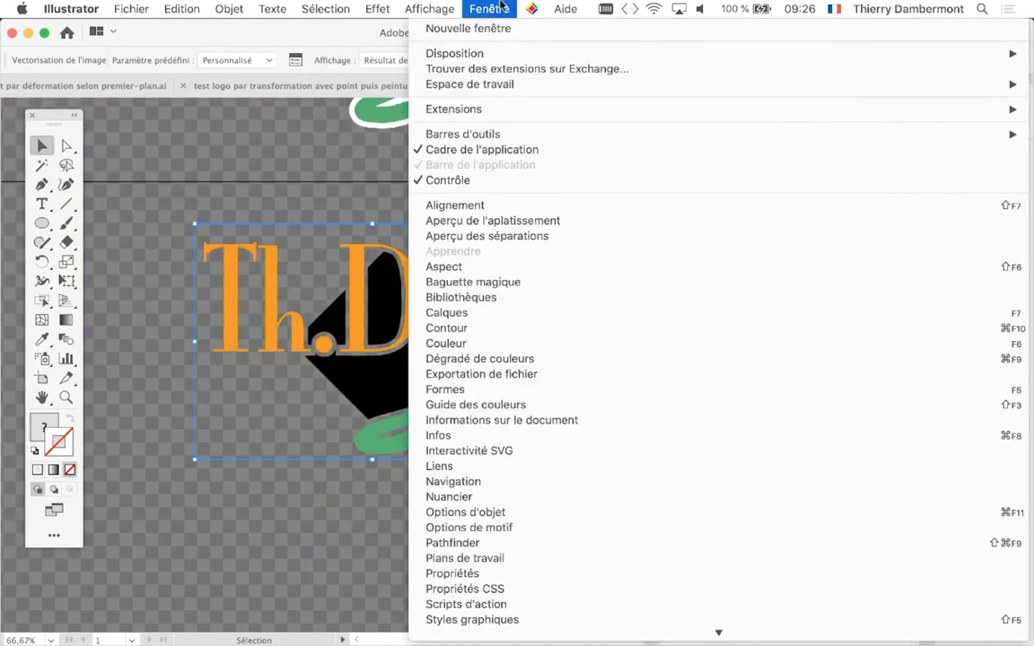
left_click(544, 320)
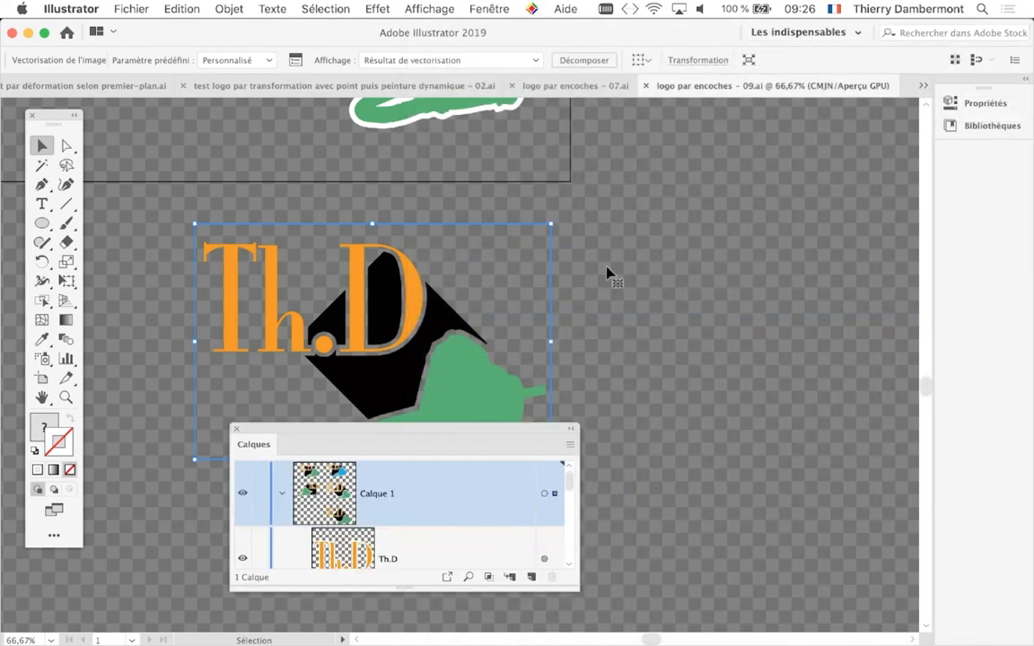
mouse_move(456, 429)
left_mouse_down()
mouse_move(796, 274)
mouse_move(778, 67)
left_mouse_up()
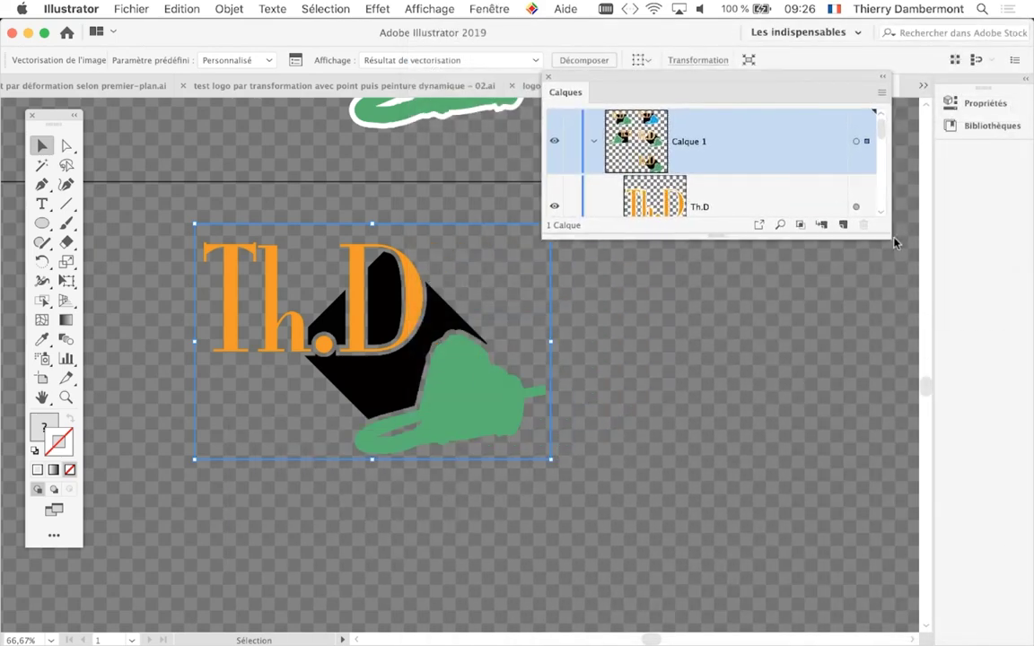
left_click_drag(891, 238, 899, 511)
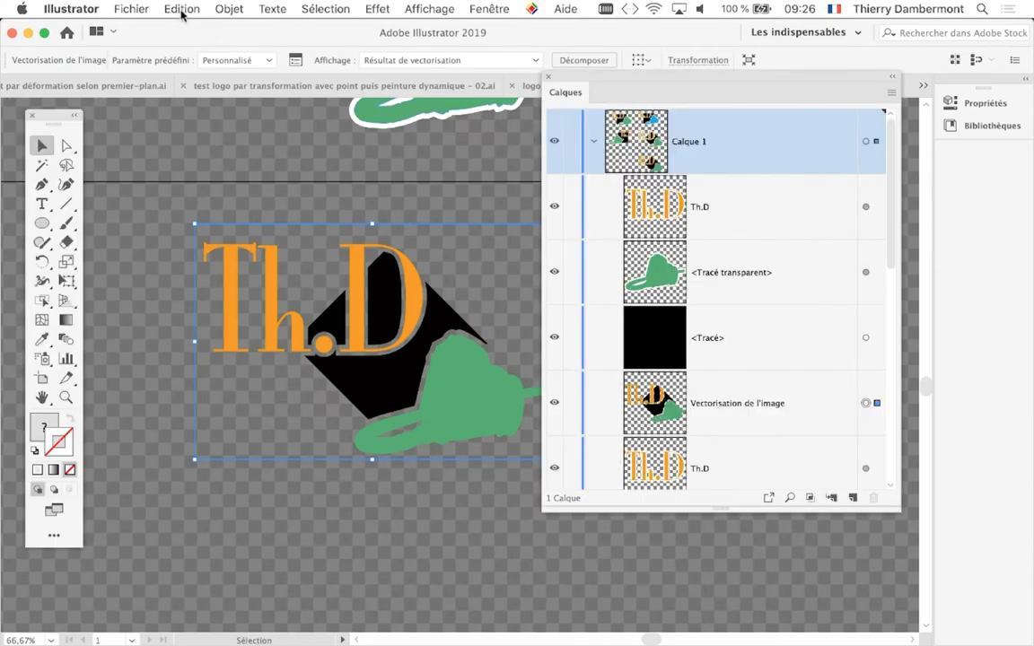
Step: Expand the image trace into paths with Décomposer and pick Sélection directe progressive
left_click(213, 9)
mouse_move(99, 416)
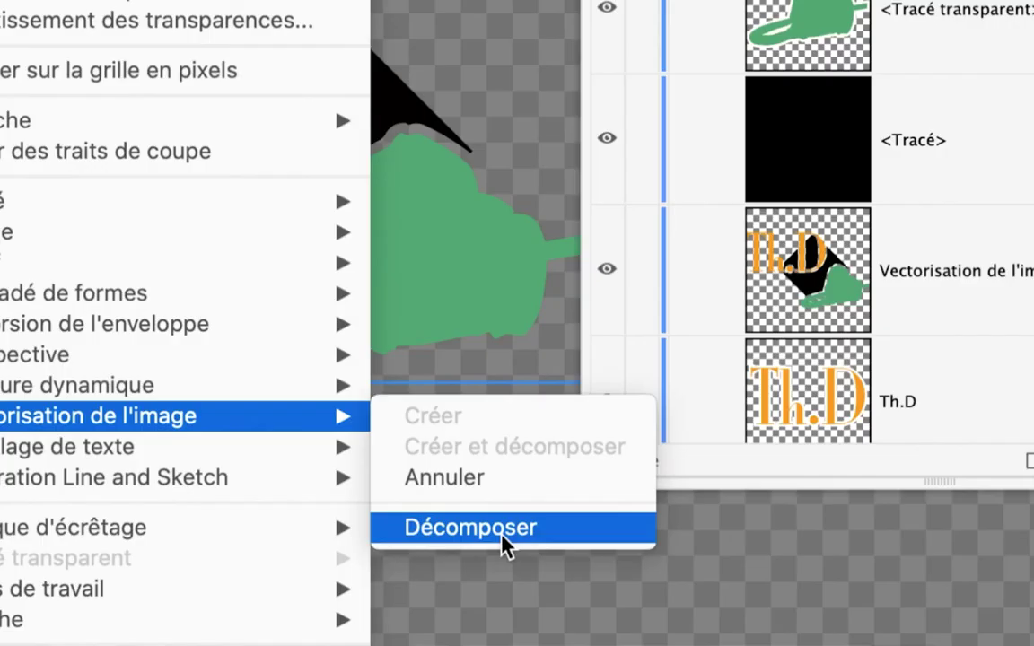
left_click(502, 538)
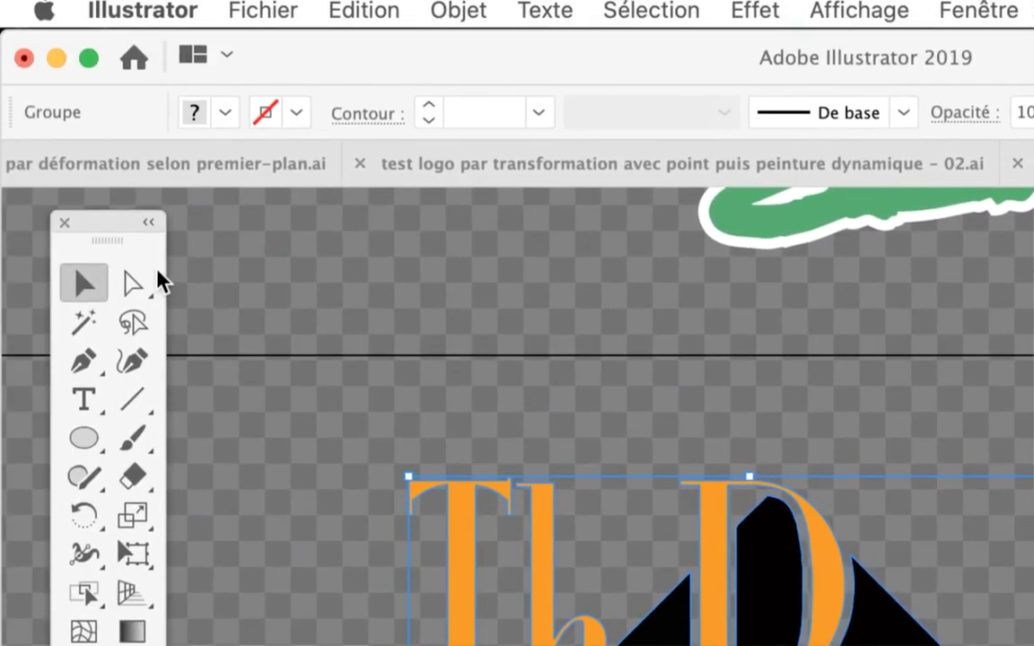
left_click(144, 278)
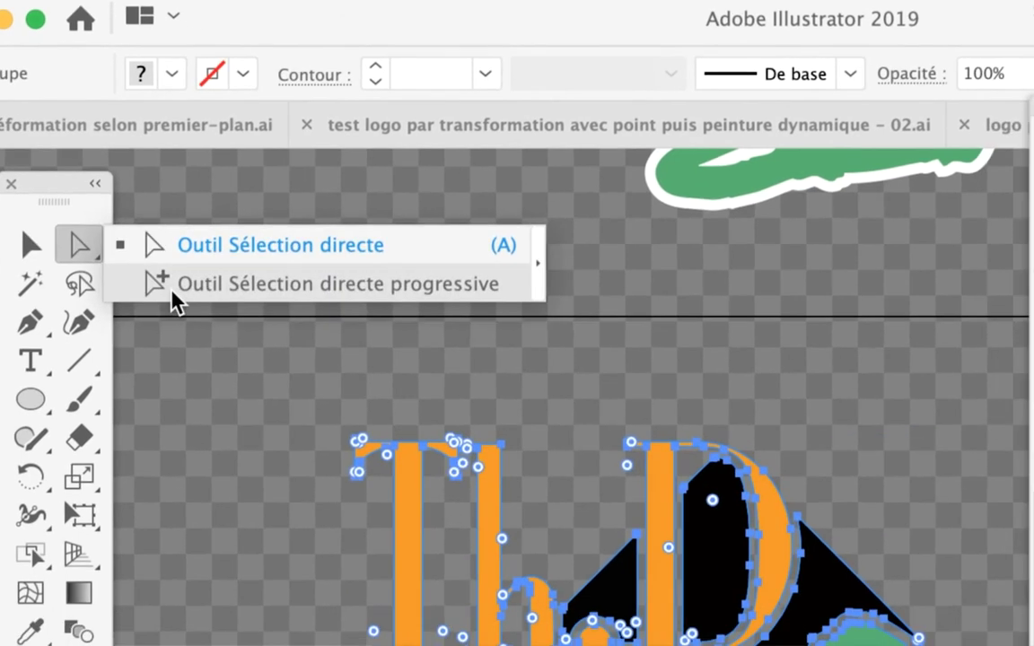
left_click(226, 323)
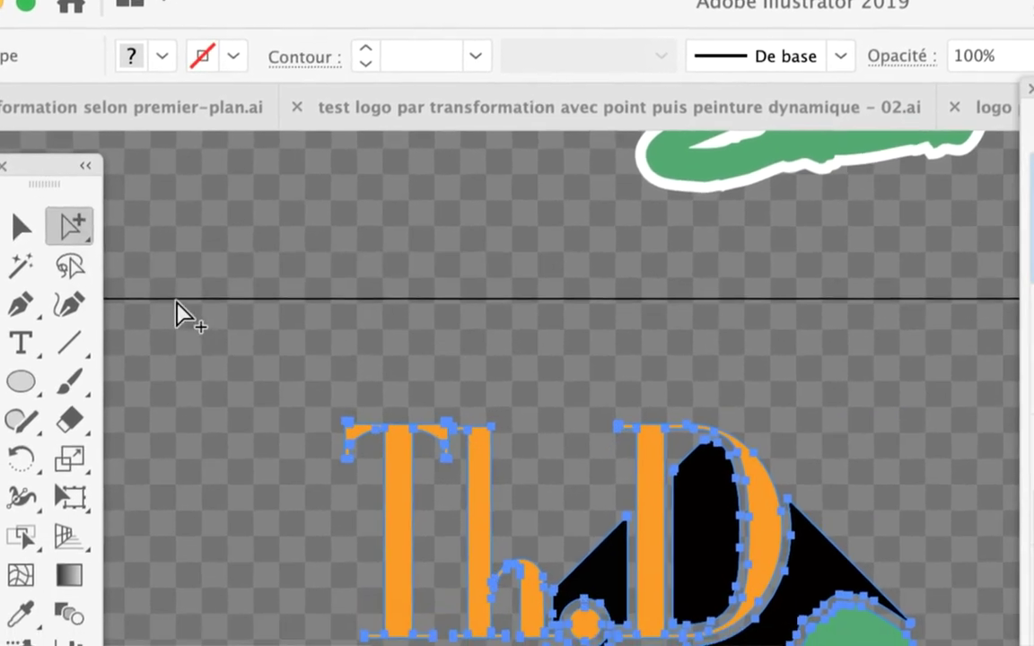
left_click(238, 372)
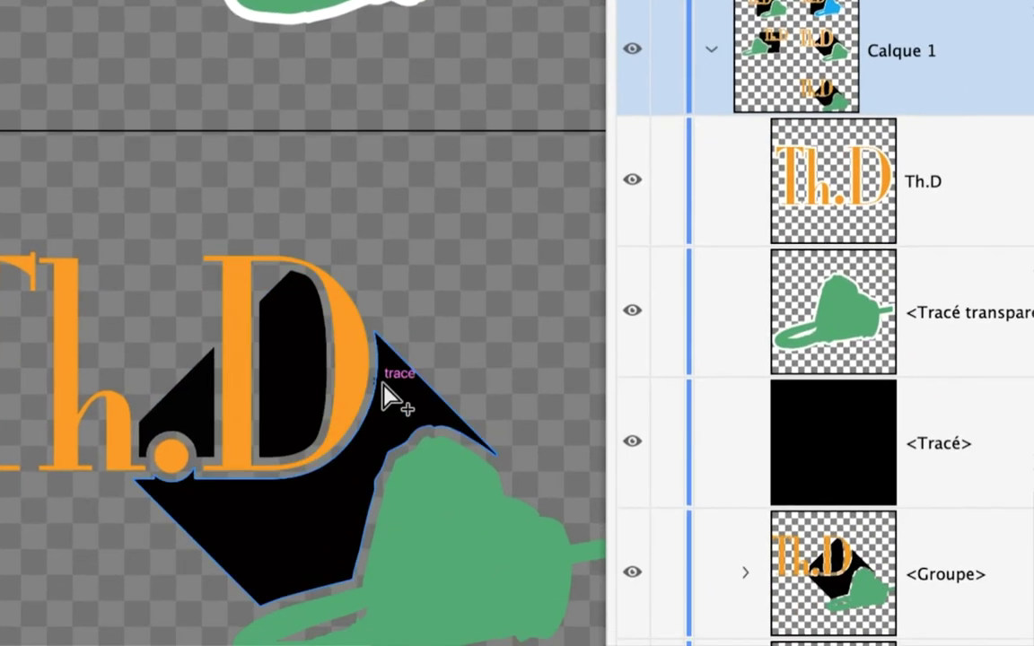
Step: Inspect the expanded pieces: the black diamond, whole group, and D, h, T letters
left_click(395, 386)
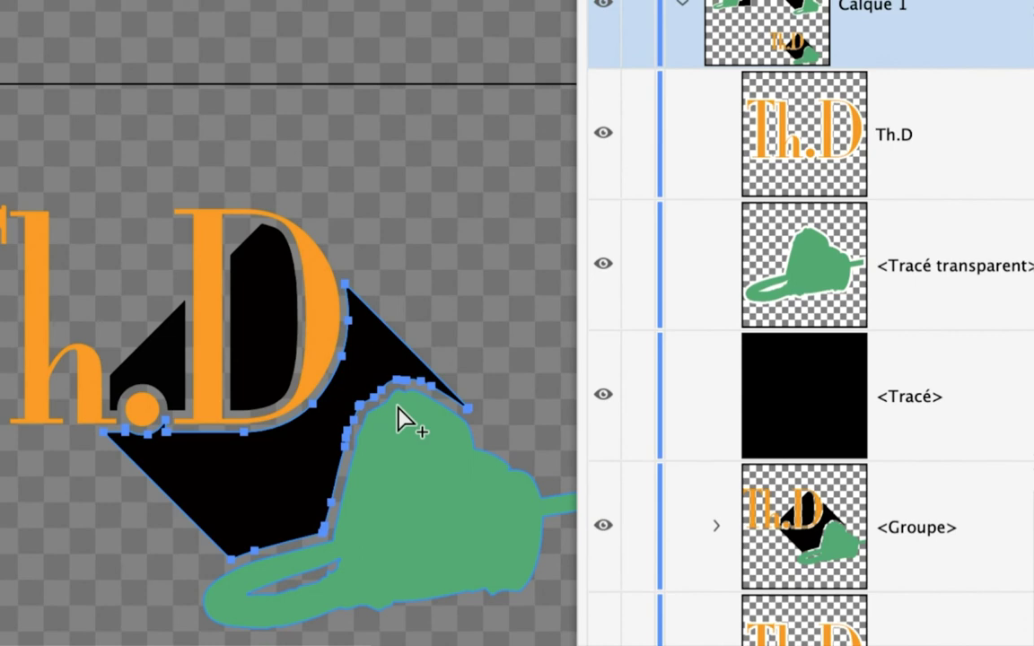
left_click(395, 388)
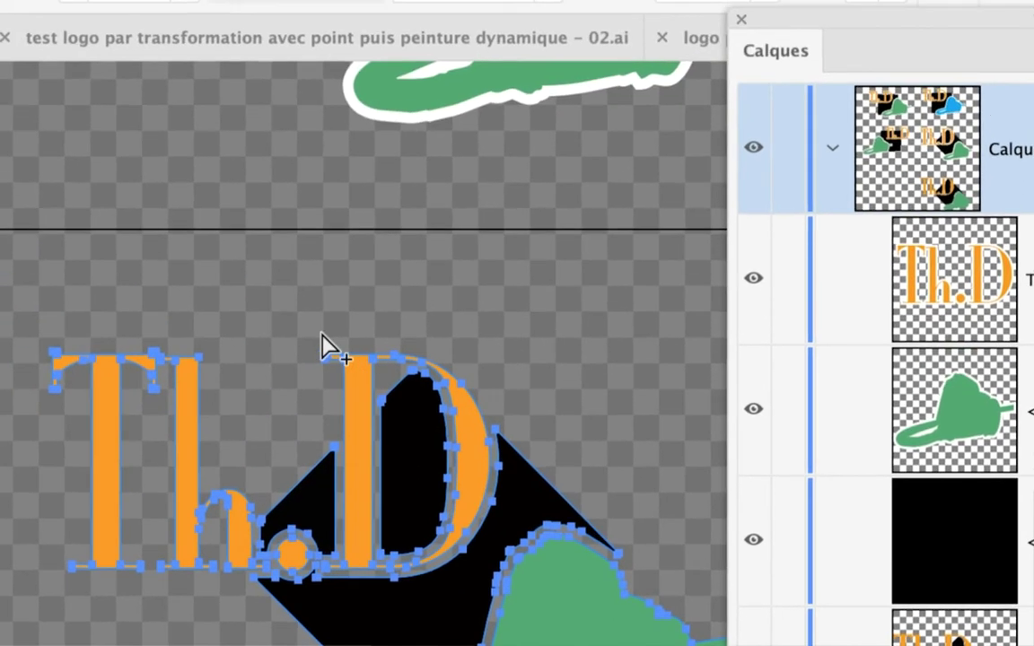
left_click(345, 361)
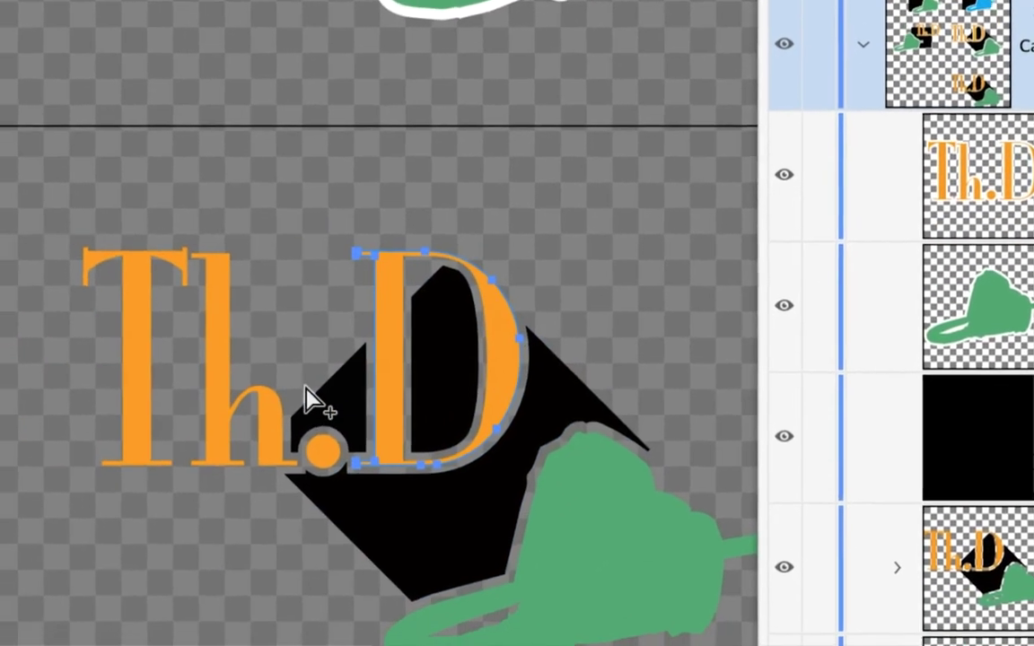
left_click(310, 401)
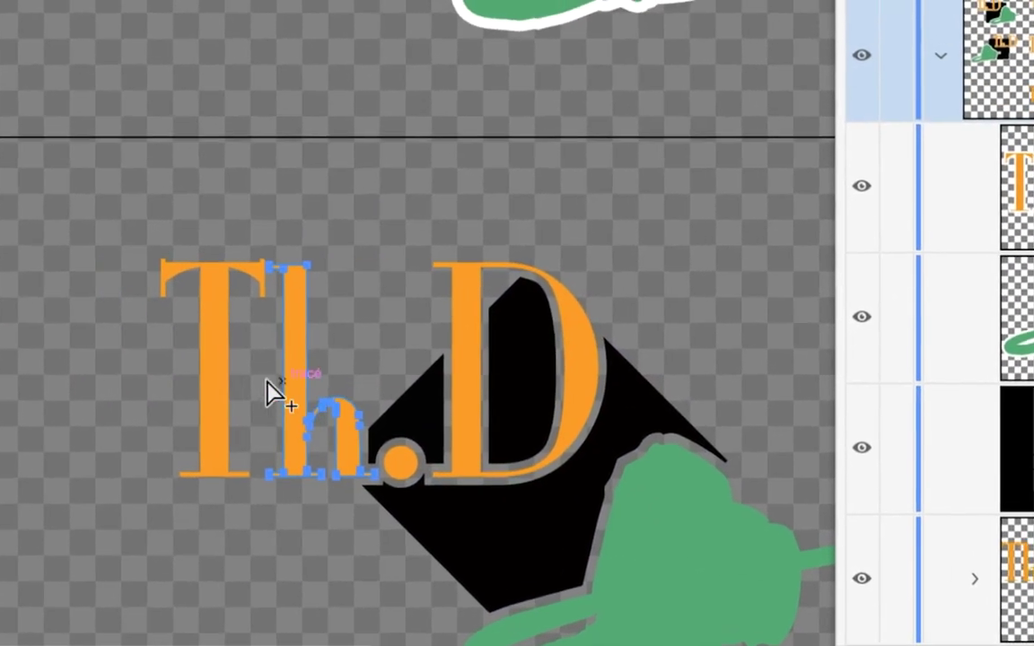
left_click(264, 392)
left_click(203, 364)
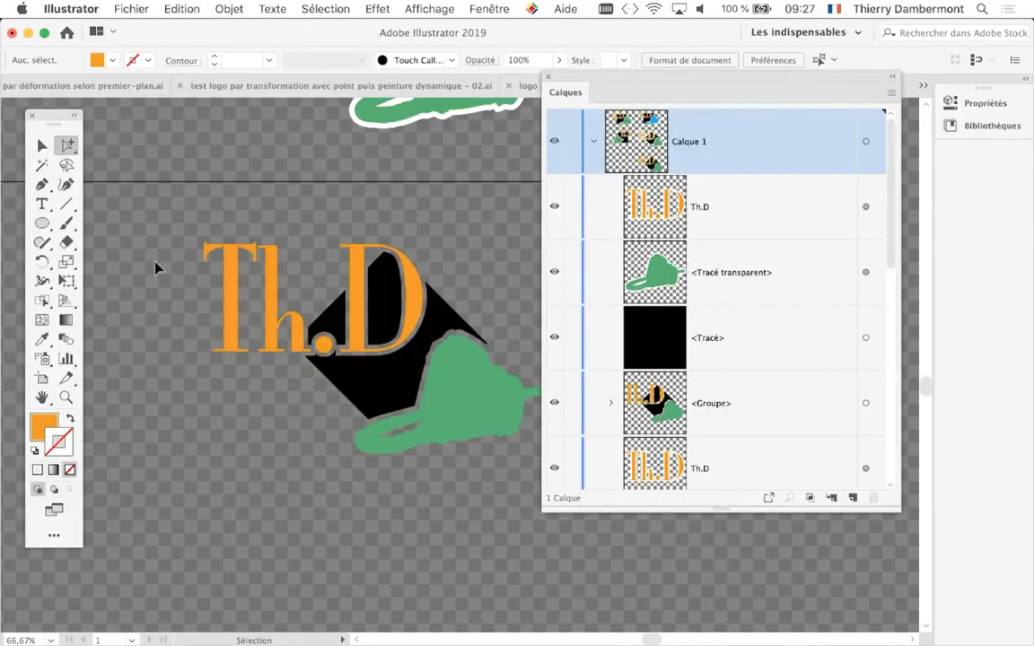
Step: Save the document and zoom out to see all logo versions
left_click(148, 8)
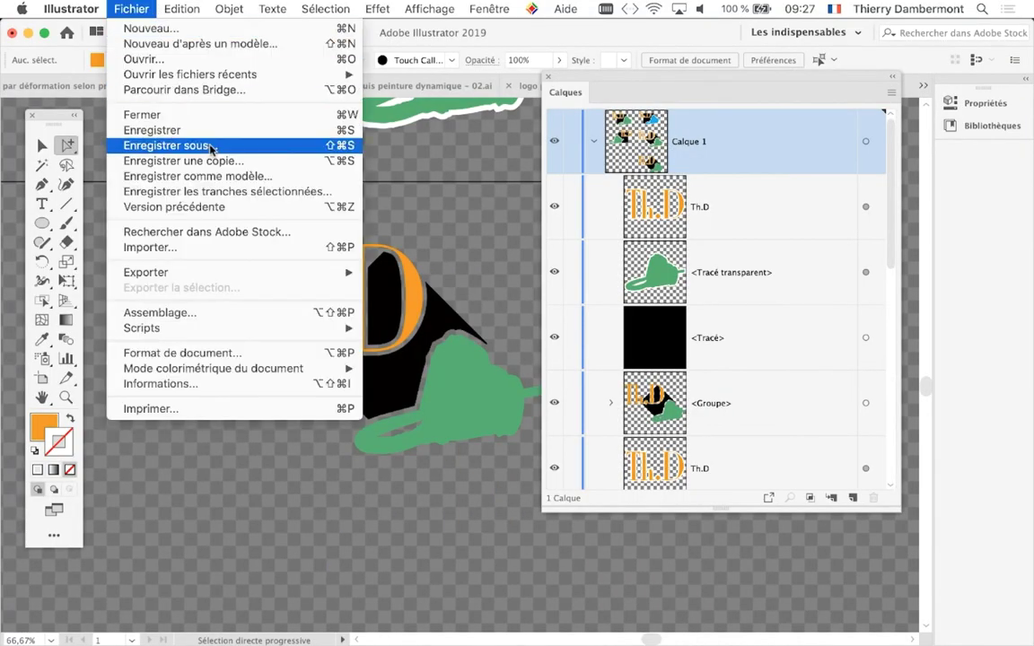
left_click(210, 136)
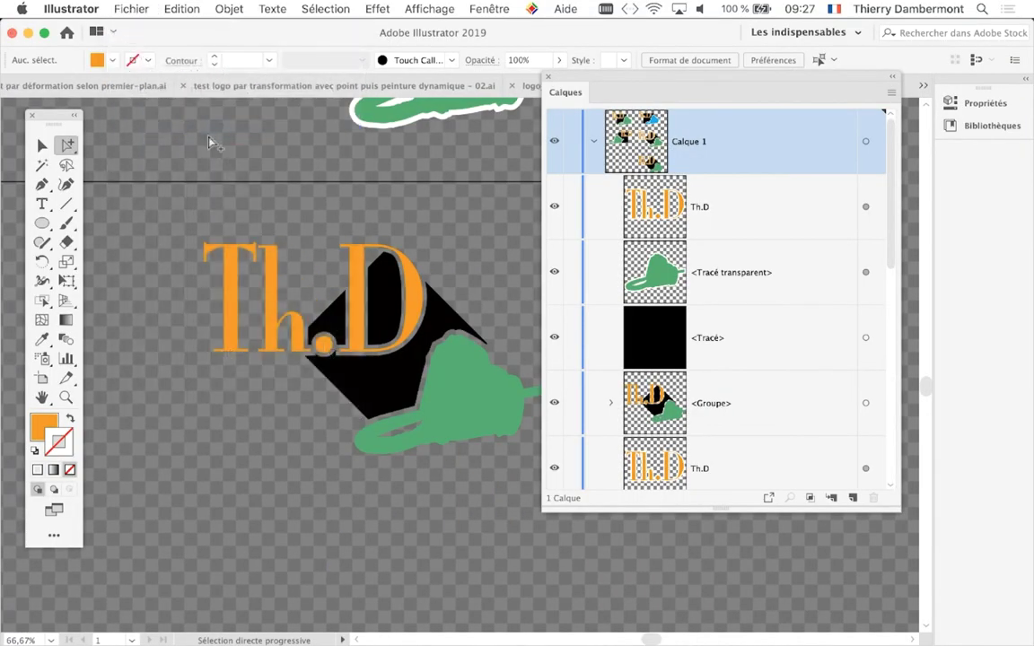
left_click_drag(613, 79, 614, 180)
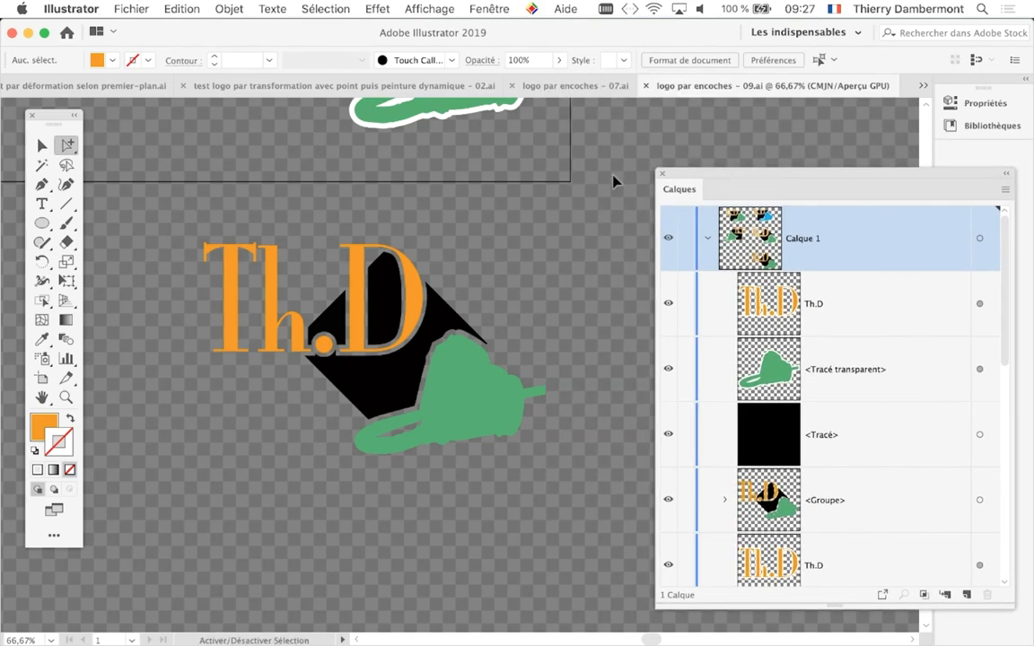
key("super+alt+2")
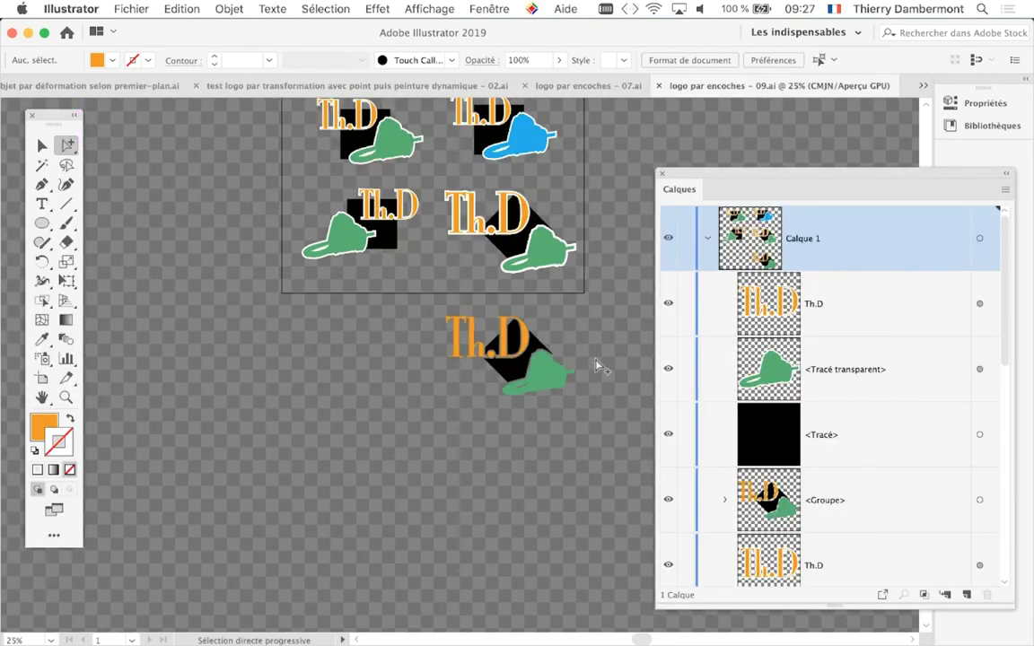
scroll(369, 392, "up", 3)
scroll(358, 370, "down", 2)
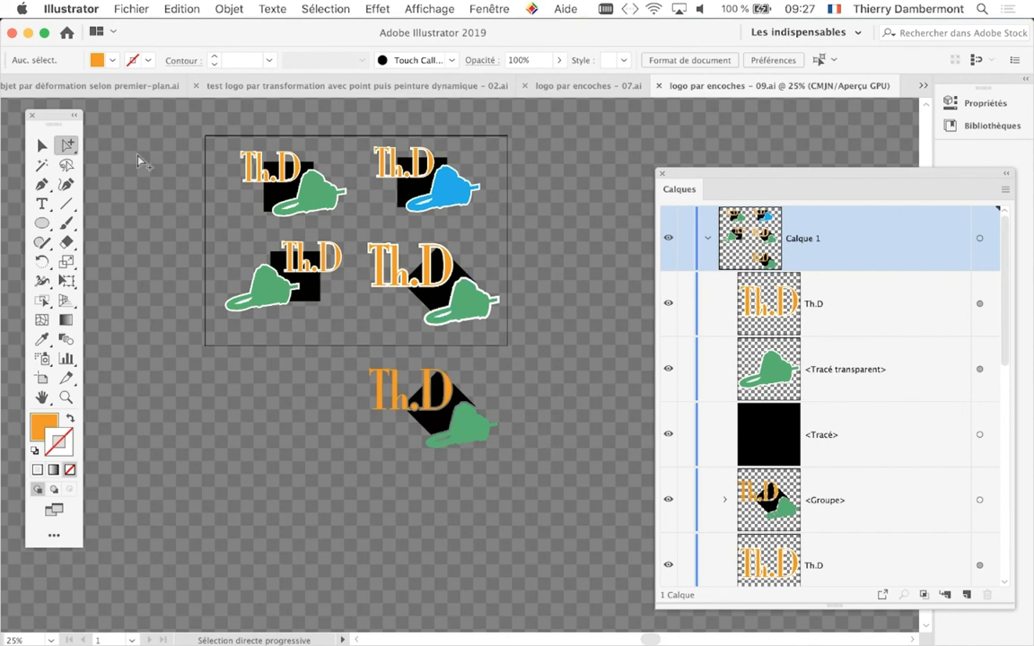
Step: Resize Plan de travail 1 to frame only the lower expanded Th.D logo
left_click_drag(54, 114, 76, 116)
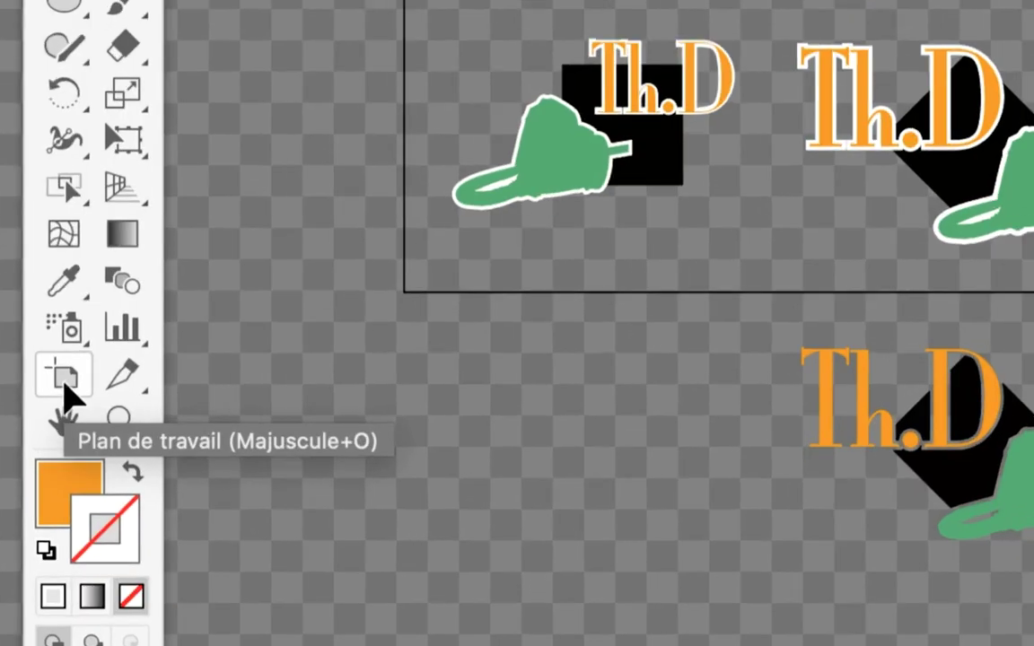
left_click(65, 384)
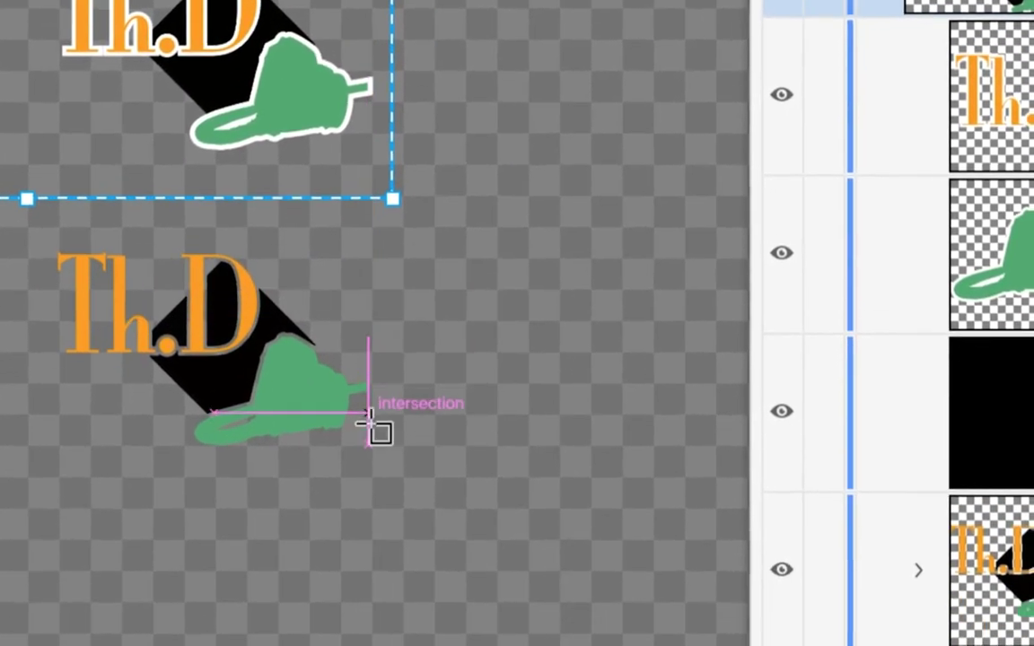
mouse_move(269, 359)
left_mouse_down()
mouse_move(297, 388)
mouse_move(624, 572)
left_mouse_up()
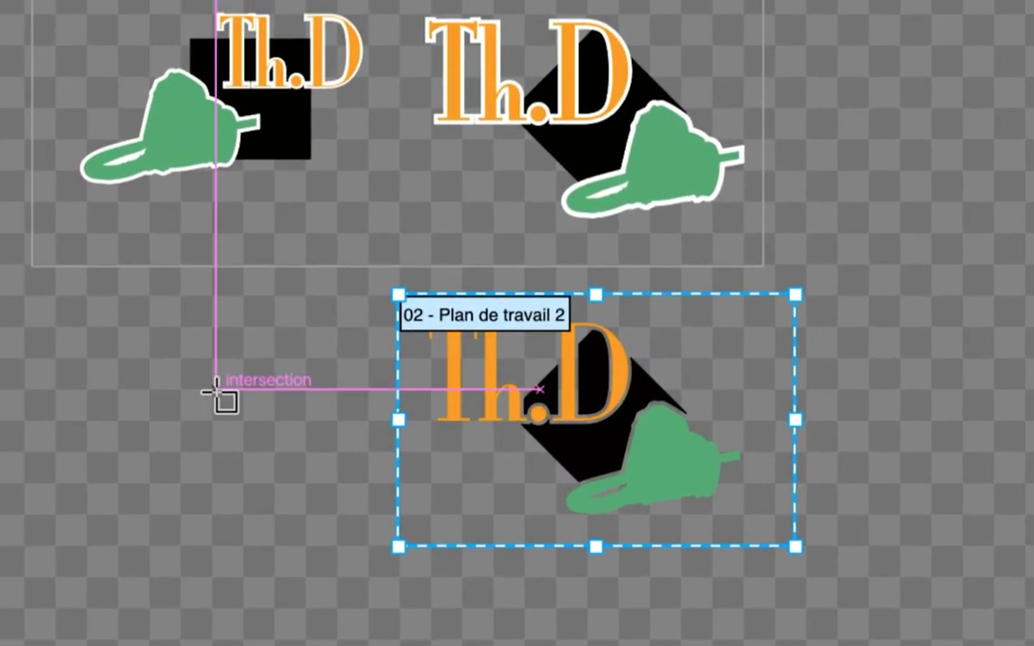
mouse_move(216, 387)
left_mouse_down()
mouse_move(375, 357)
mouse_move(375, 442)
left_mouse_up()
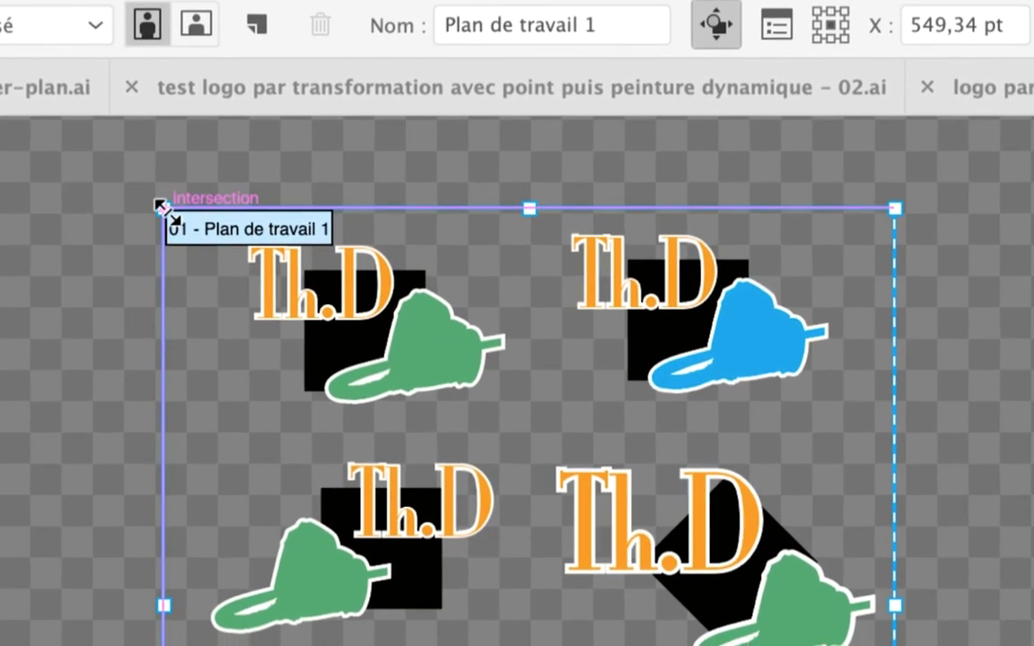
left_click_drag(162, 206, 269, 361)
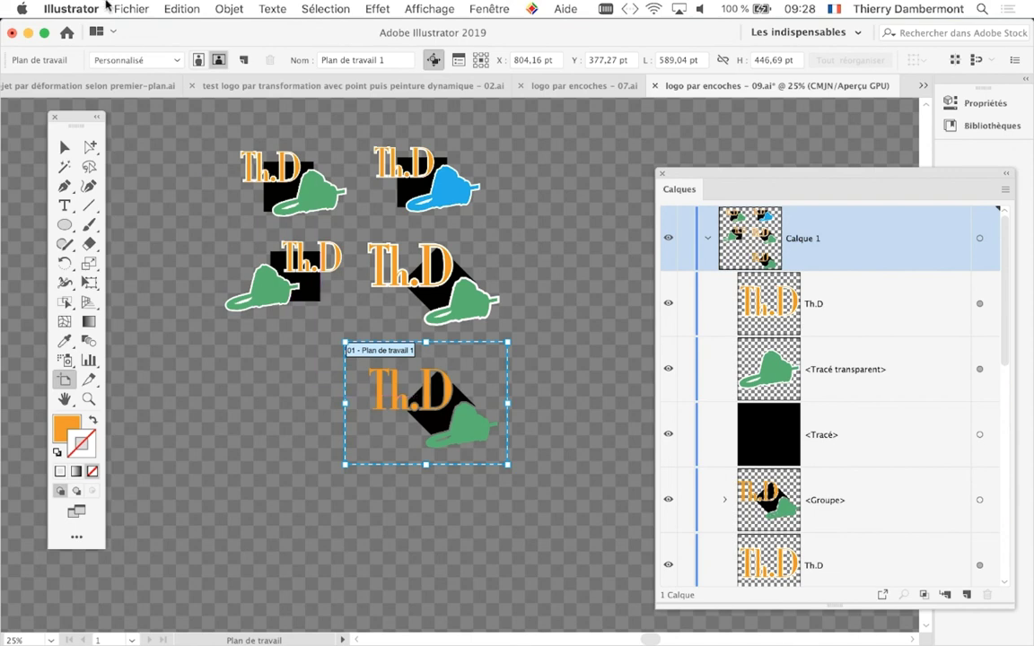
Step: Save the document and return to the Selection tool
left_click(107, 6)
left_click(182, 132)
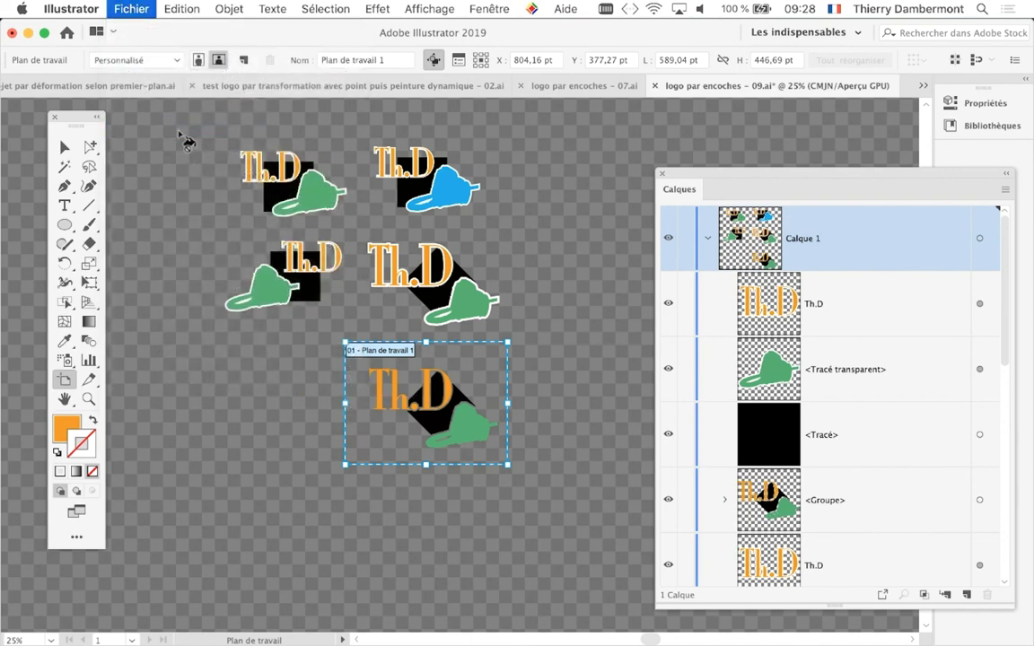
left_click(65, 151)
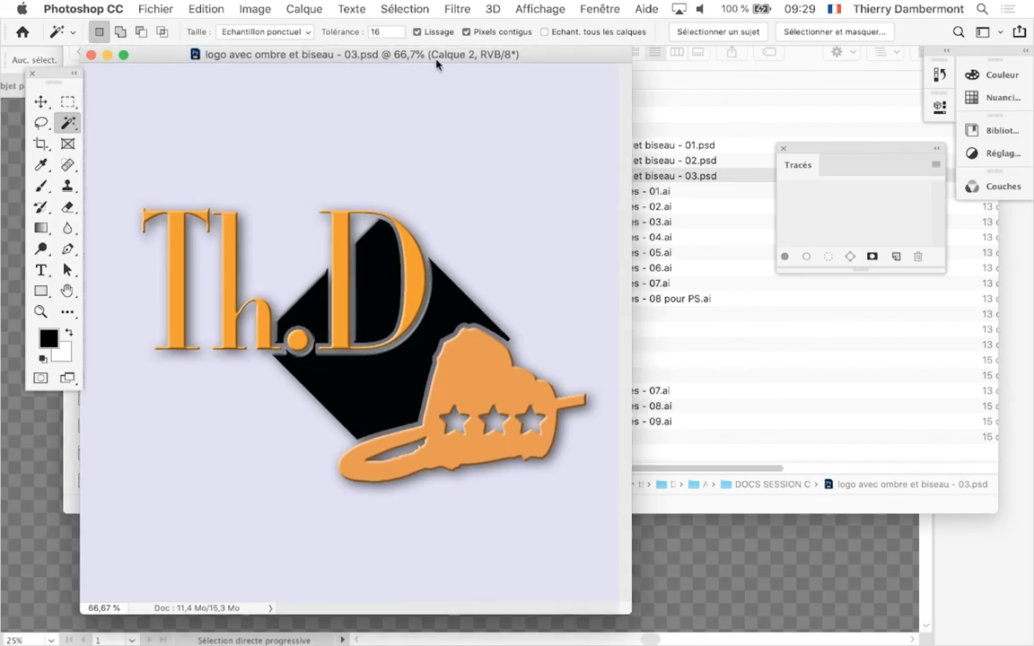
Step: Locate logo avec ombre et biseau - 03.psd in Finder, then return to that Photoshop document
left_click_drag(436, 60, 357, 55)
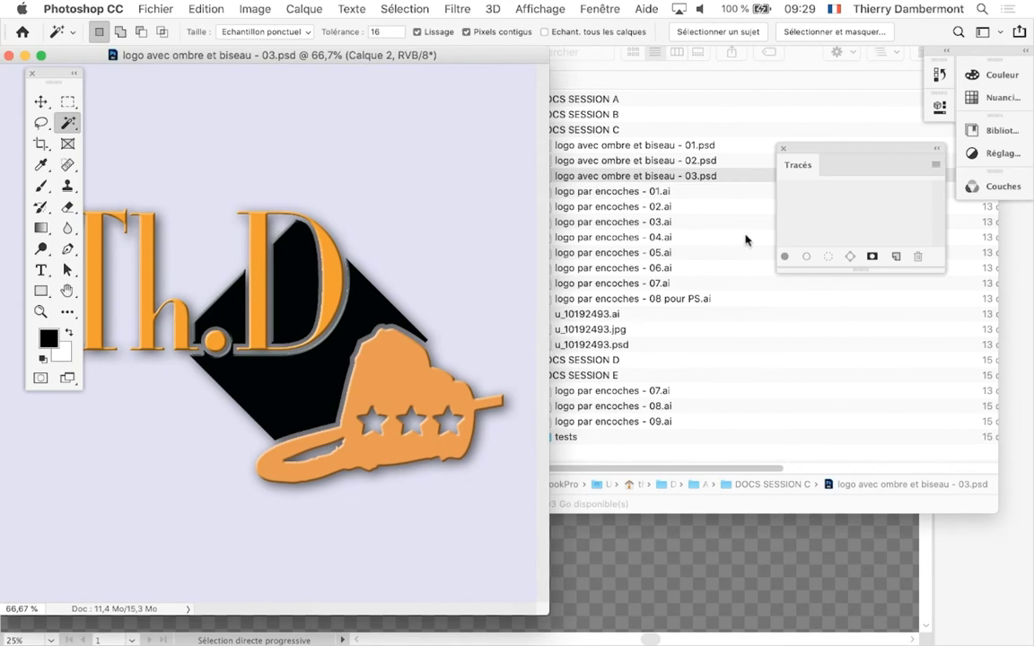
left_click(740, 177)
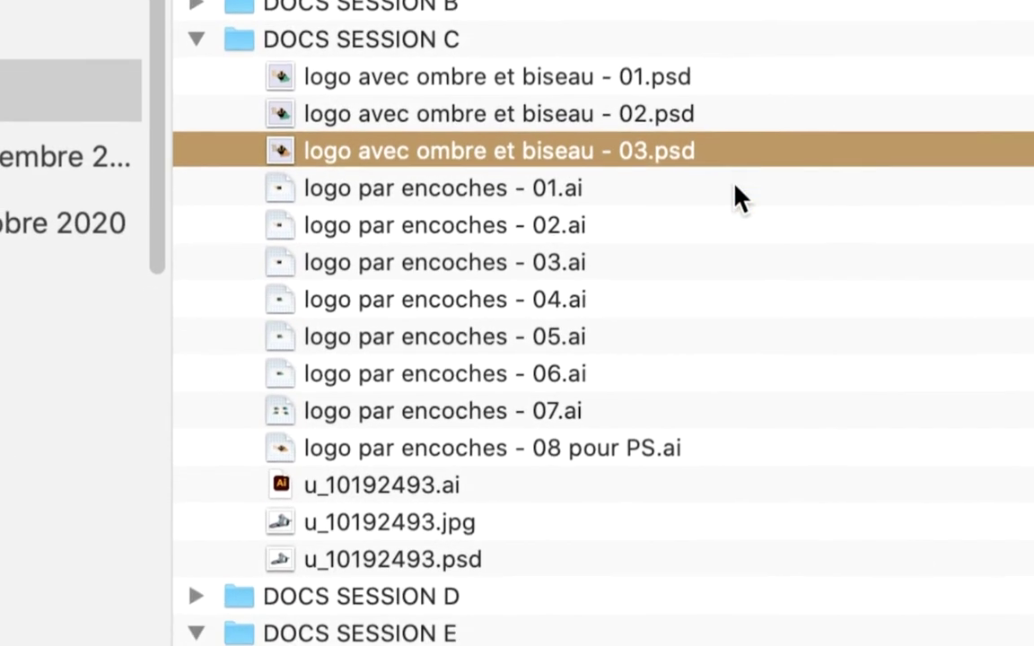
left_click(729, 254)
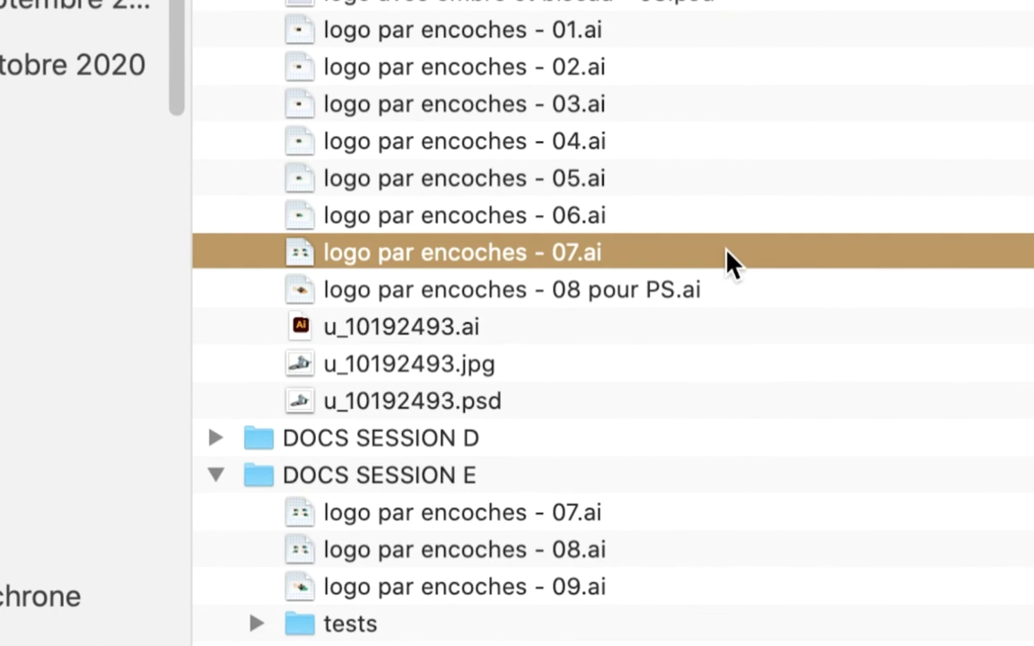
left_click(732, 286)
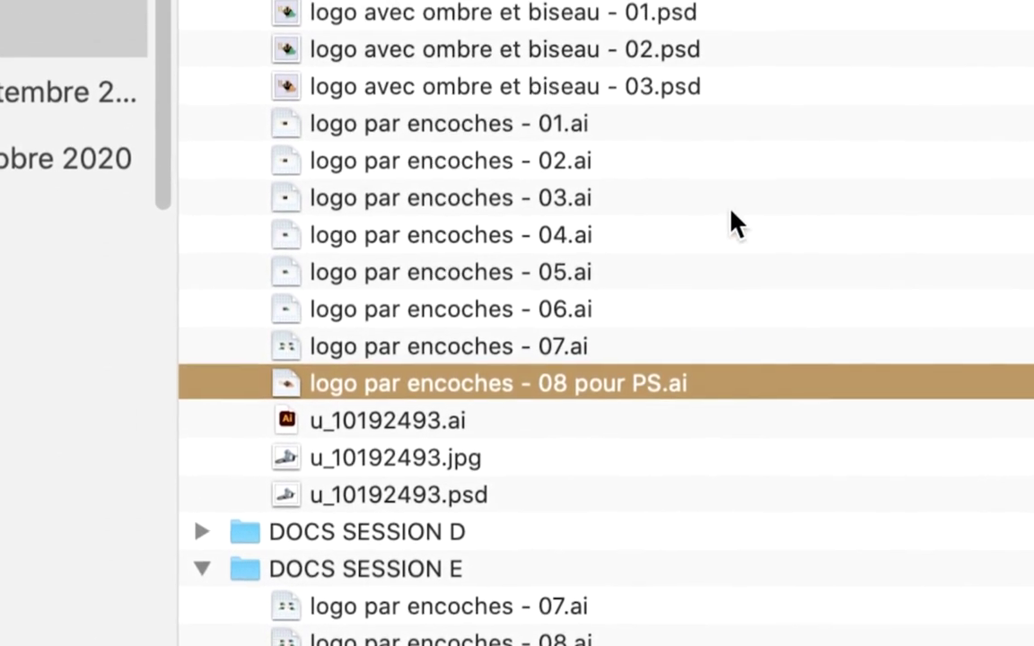
left_click(729, 176)
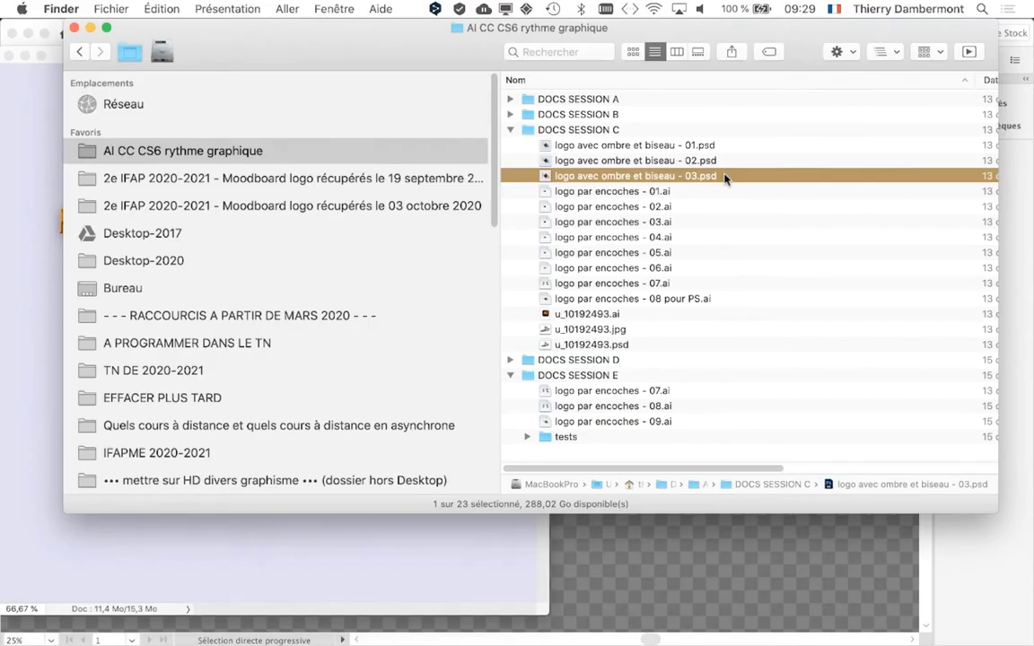
left_click(55, 197)
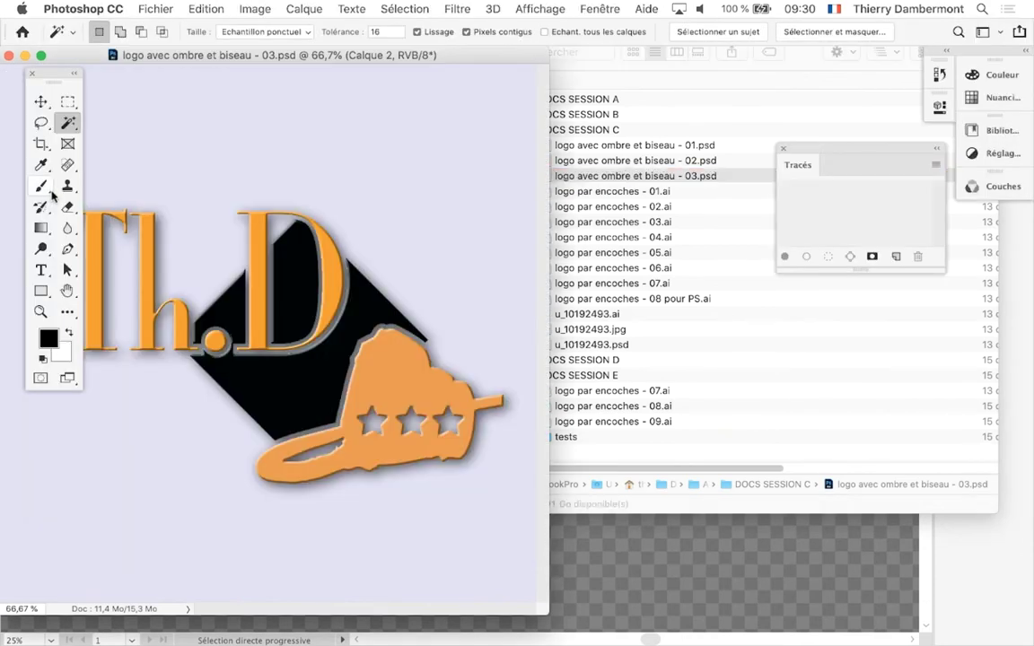
Step: Show the Photoshop logo document full-screen and bring the Layers panel up beside it
key("f")
left_click_drag(436, 224, 296, 240)
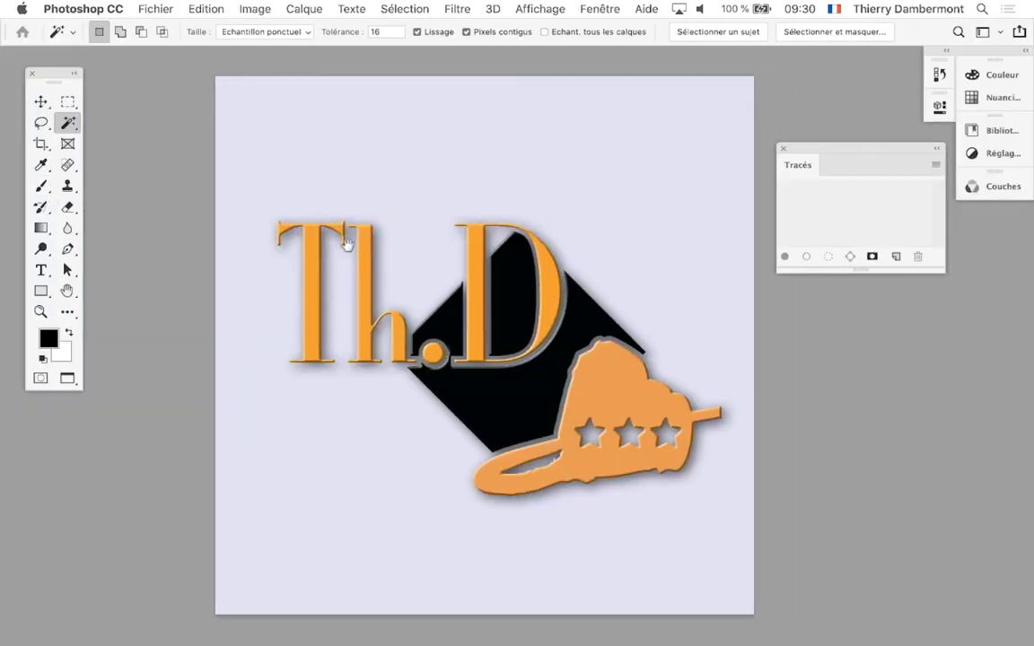
left_click(781, 149)
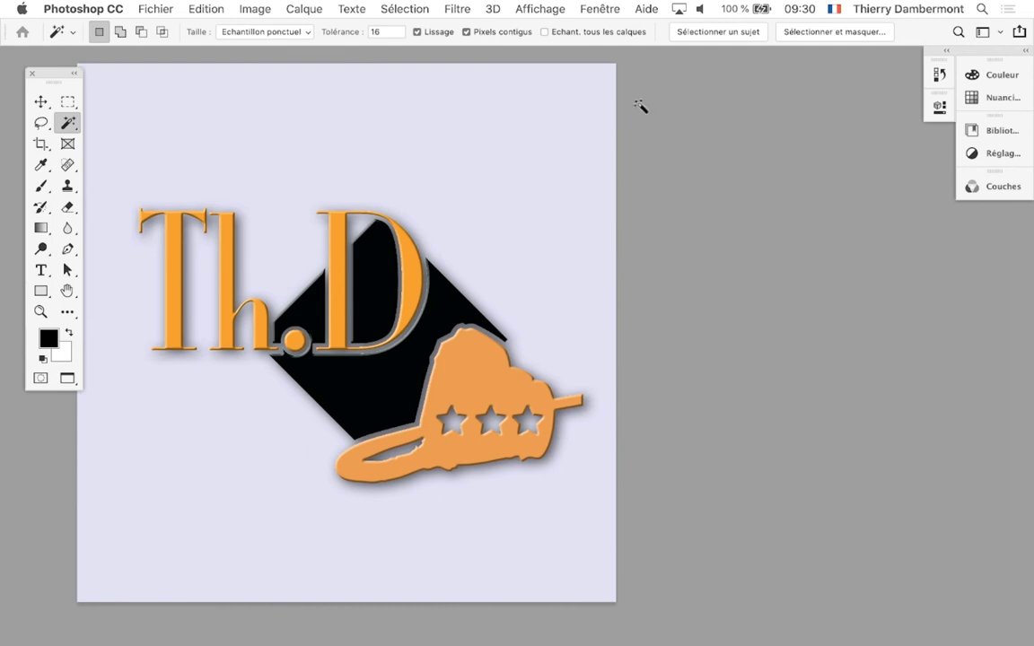
left_click(584, 10)
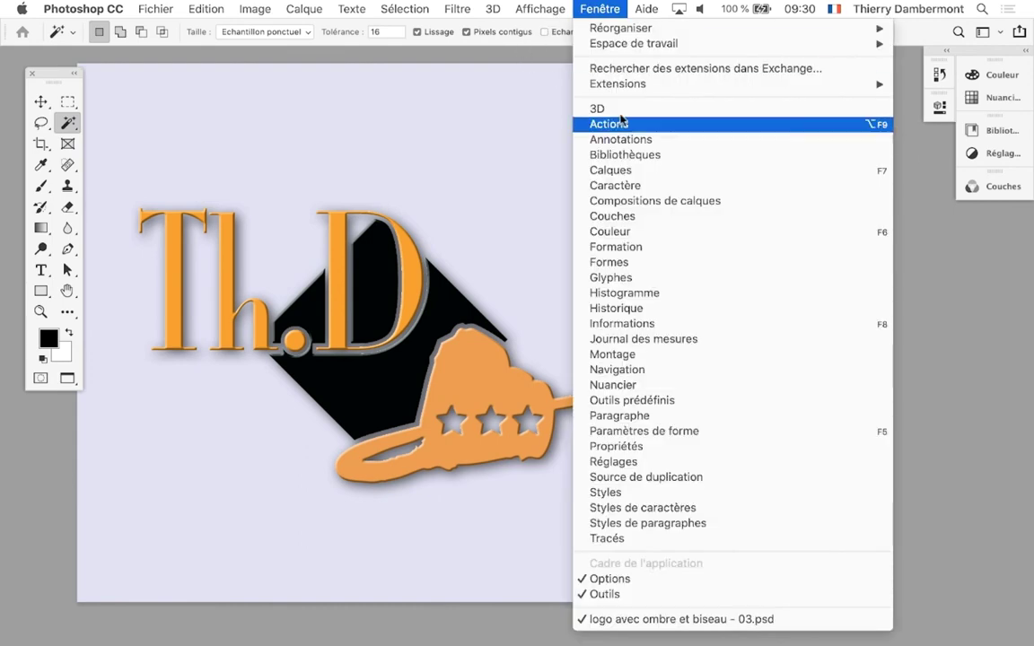
left_click(632, 173)
mouse_move(807, 110)
left_mouse_down()
mouse_move(682, 113)
mouse_move(619, 72)
left_mouse_up()
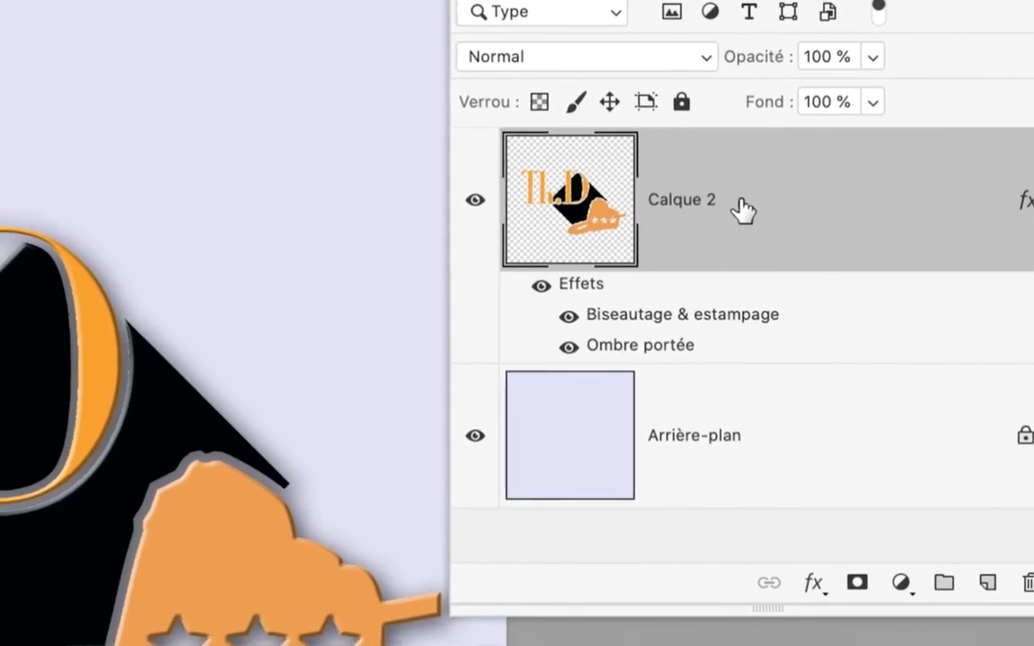
Step: Inspect Calque 2's bevel and drop-shadow style without changes, then return to Illustrator
double_click(747, 207)
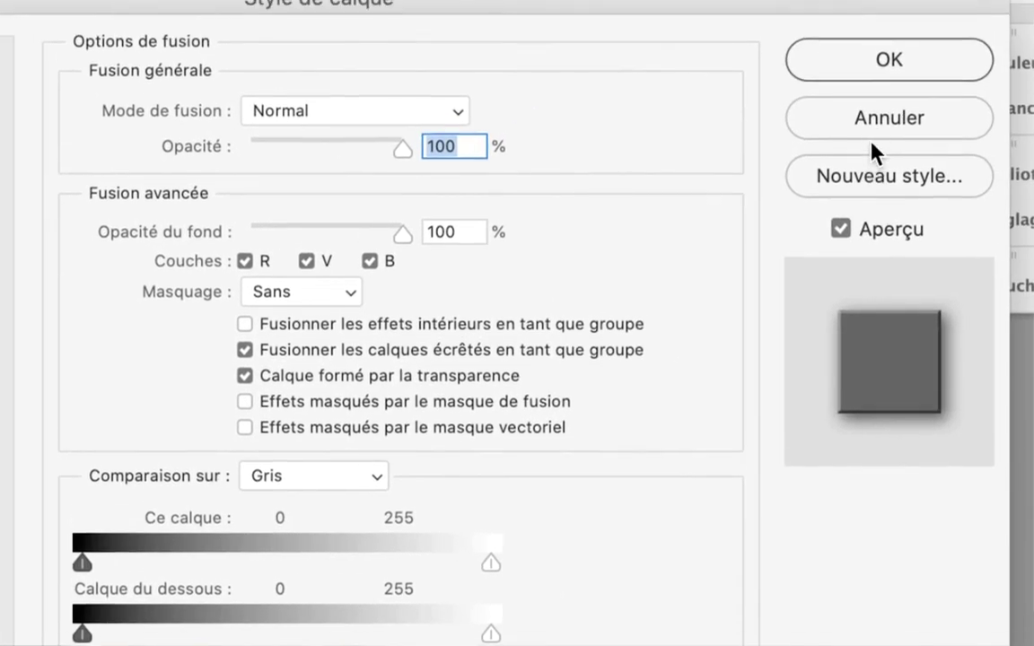
left_click(869, 139)
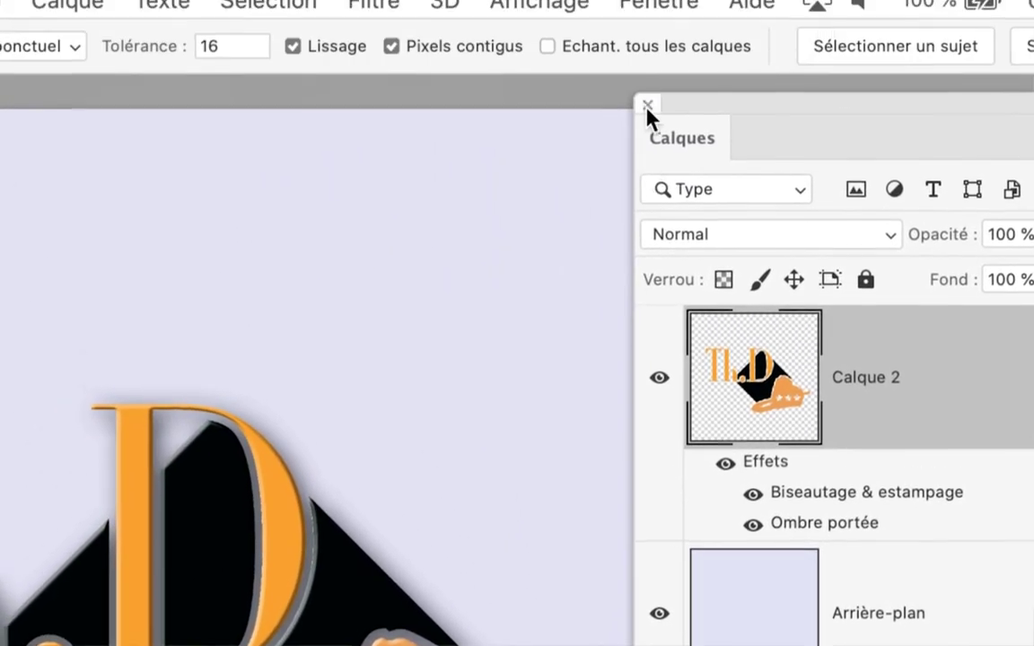
left_click(231, 40)
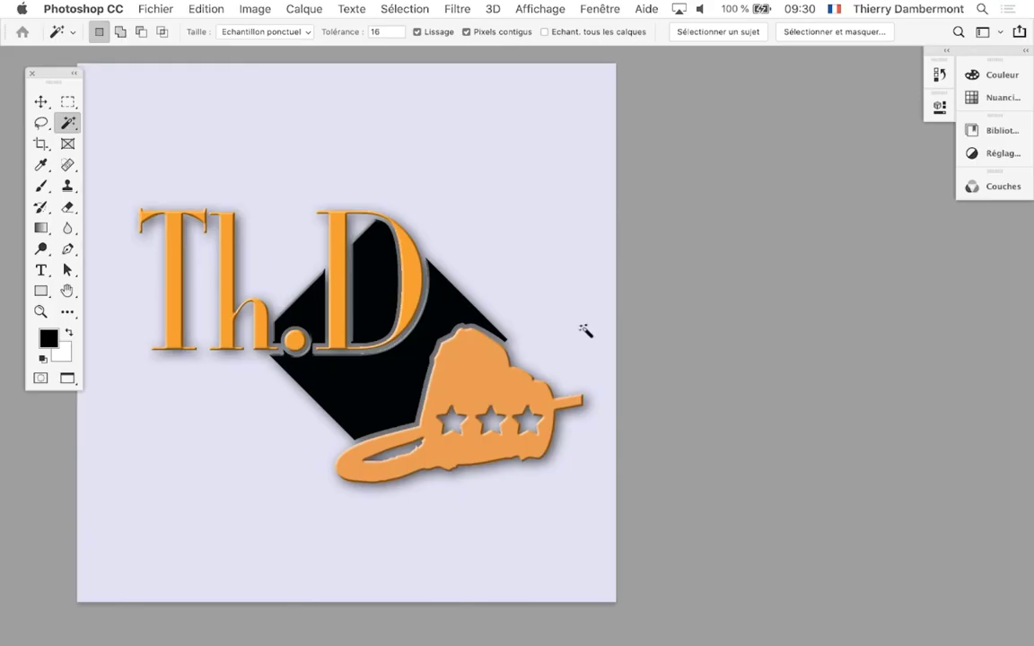
key("super+Tab")
Step: Duplicate the diagonal Th.D chainsaw logo, placing the copy to its right
left_click(597, 334)
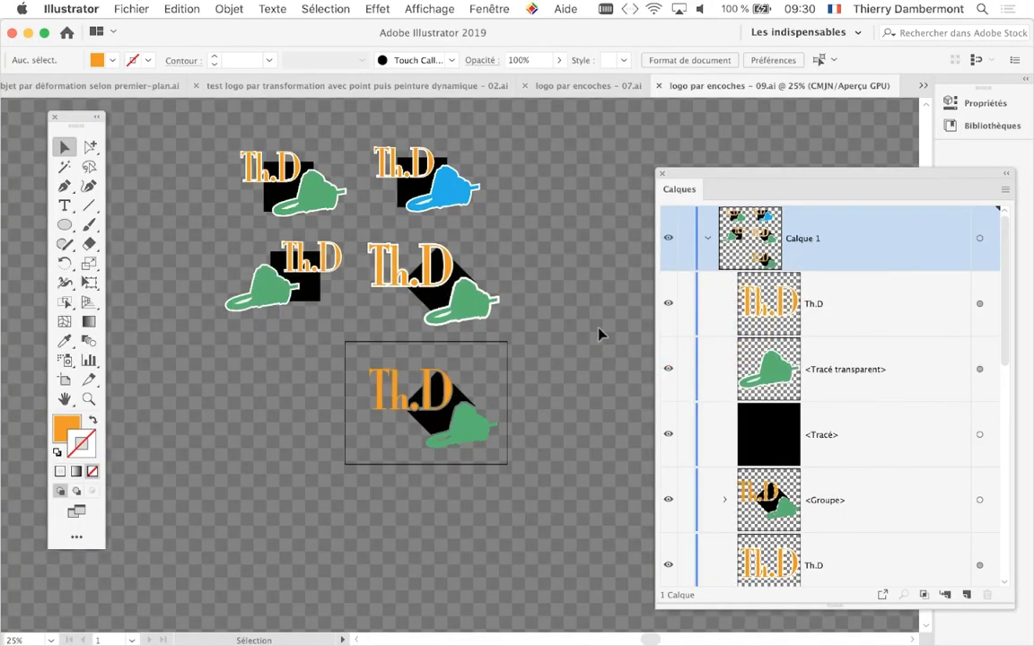
scroll(485, 459, "up", 2)
scroll(485, 458, "up", 2)
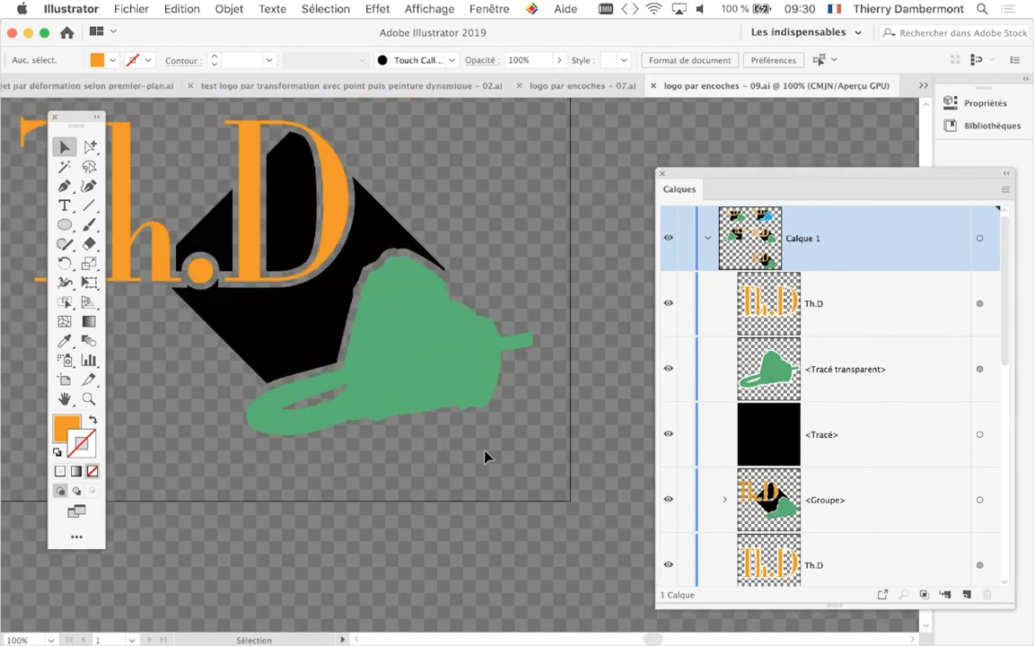
scroll(485, 457, "down", 2)
scroll(483, 454, "down", 1)
left_click_drag(482, 453, 308, 402)
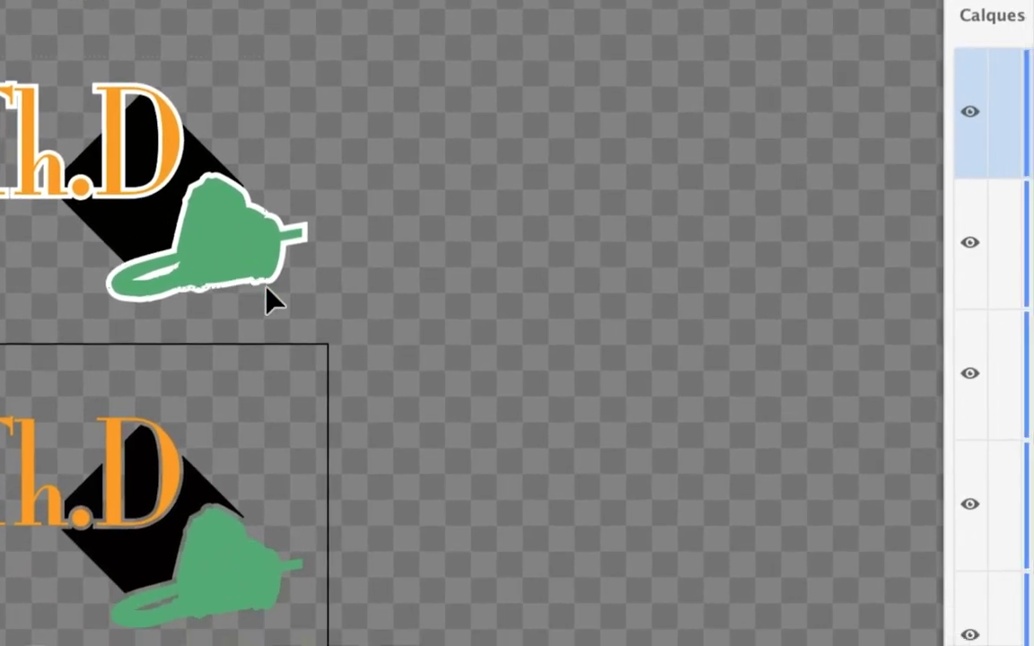
left_click(255, 287)
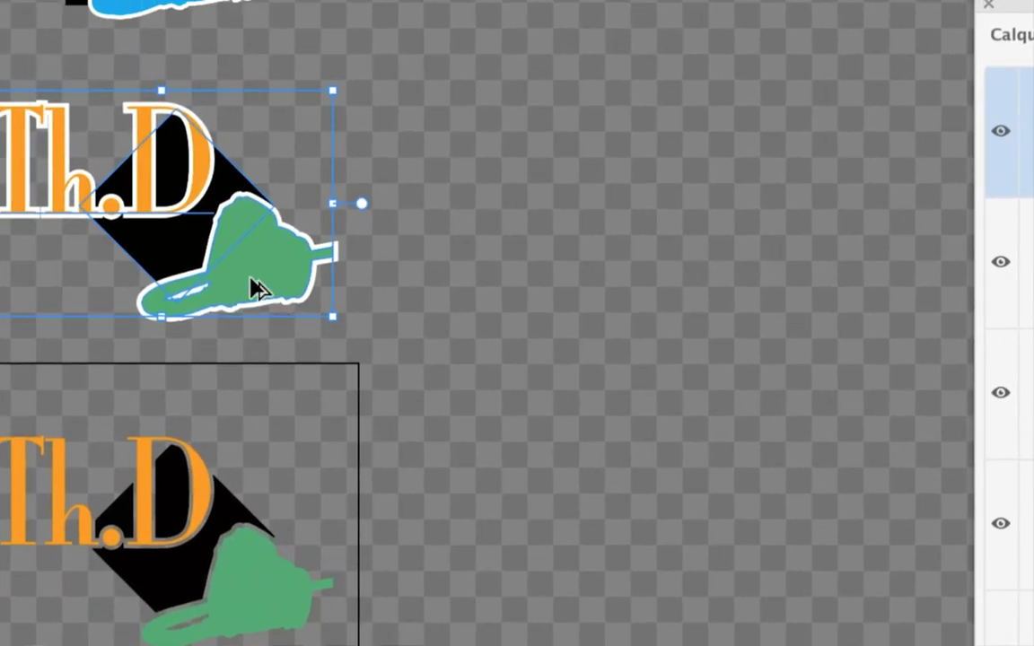
left_click_drag(256, 287, 729, 287)
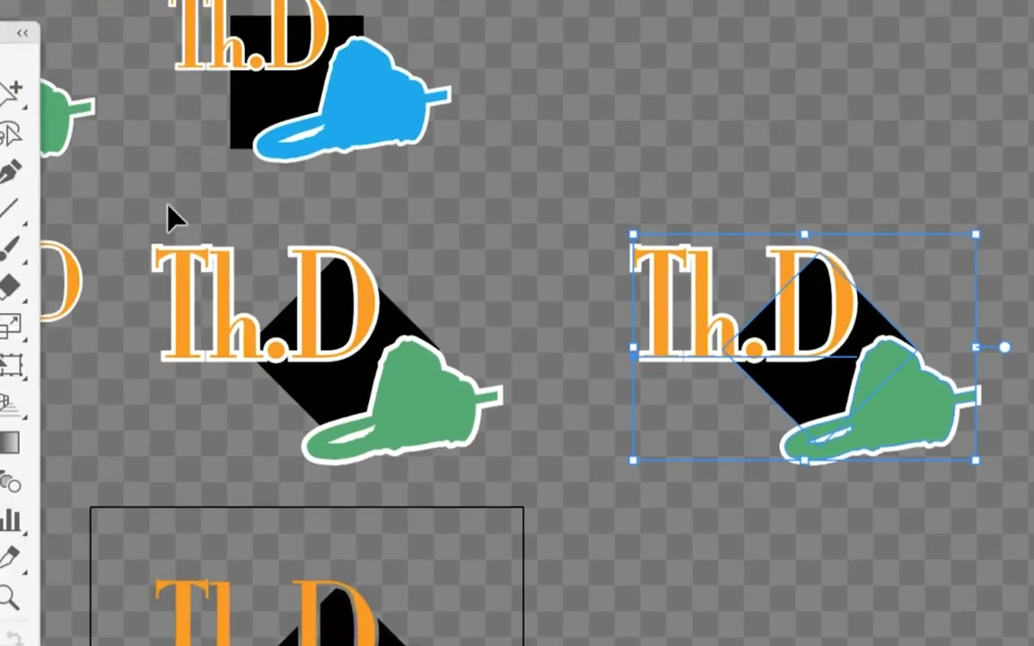
Step: Draw a small orange star on the copy's green chainsaw and nudge it into place
left_click(98, 221)
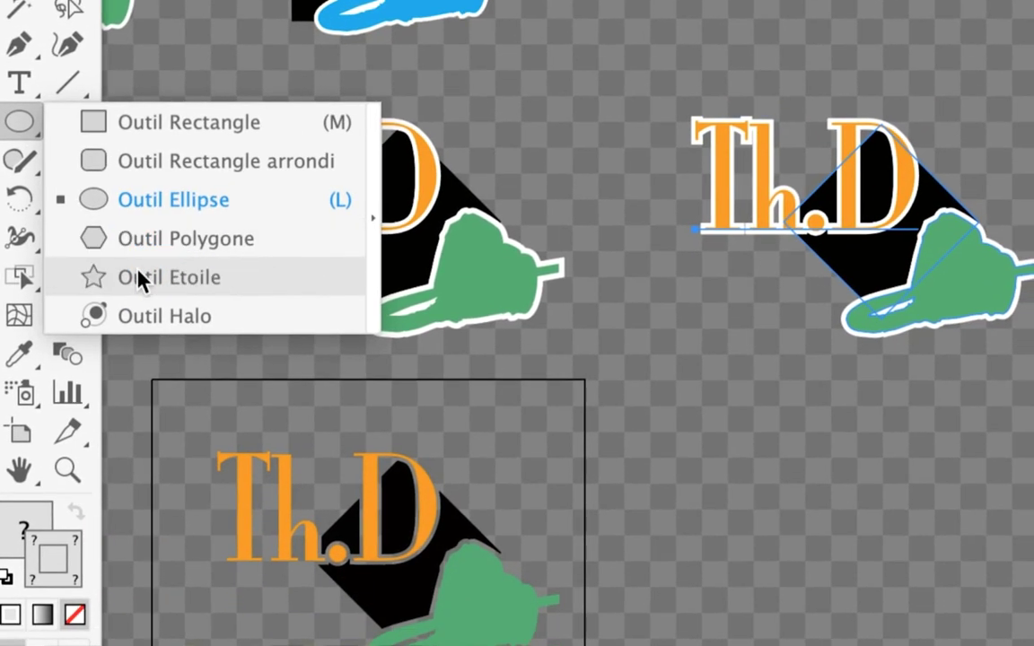
left_click(216, 376)
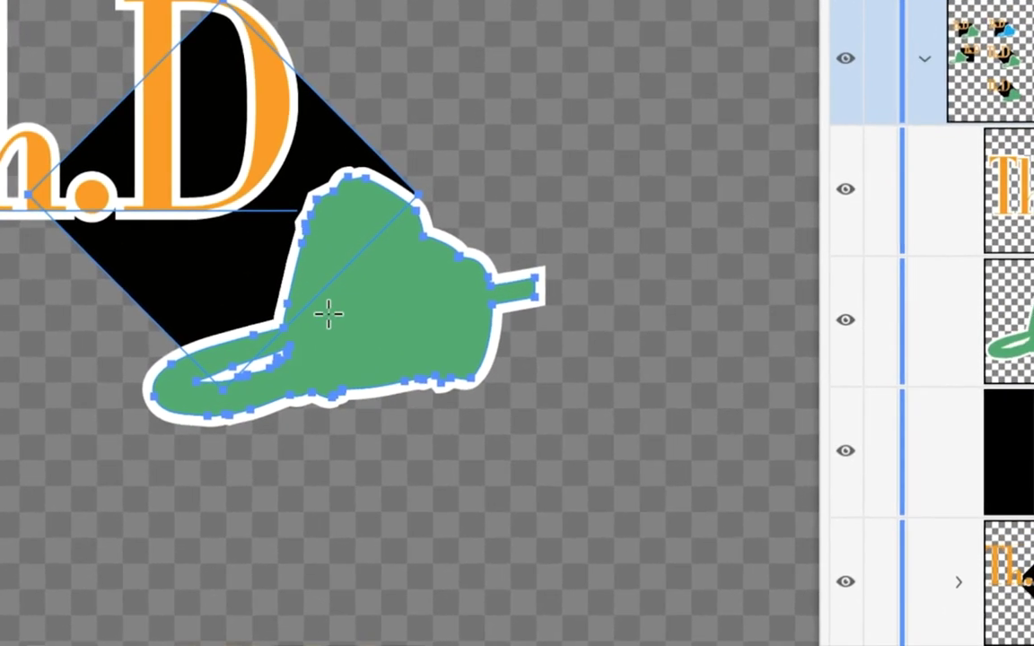
left_click_drag(328, 313, 332, 312)
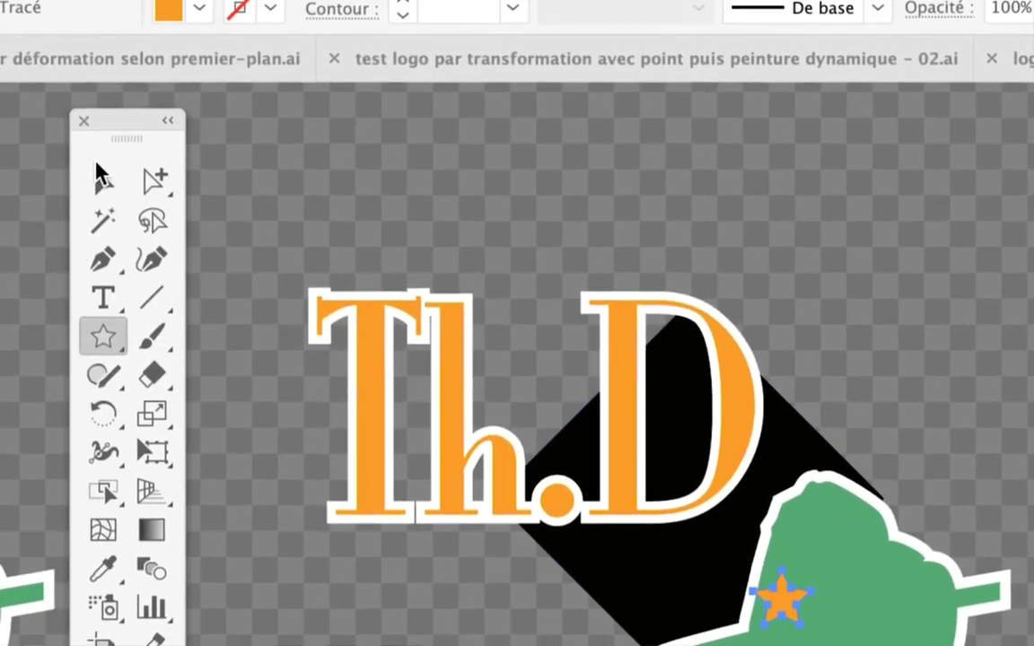
left_click(33, 121)
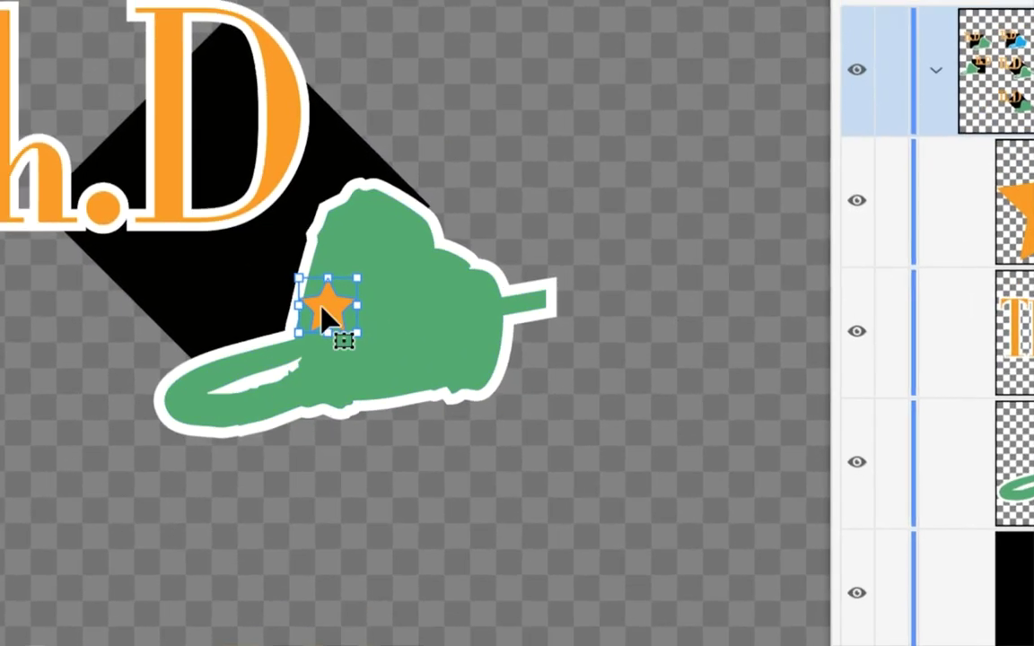
left_click_drag(327, 307, 330, 316)
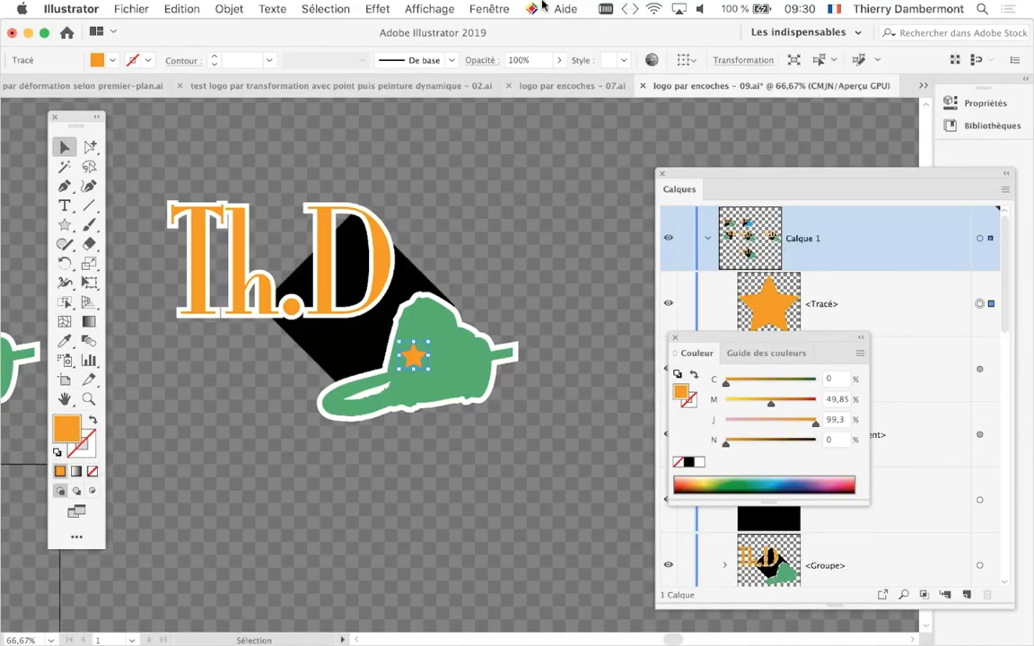
Step: Fill the chainsaw star with the Blanc swatch, then dock the Calques and Nuancier panels
left_click(480, 9)
left_click(520, 497)
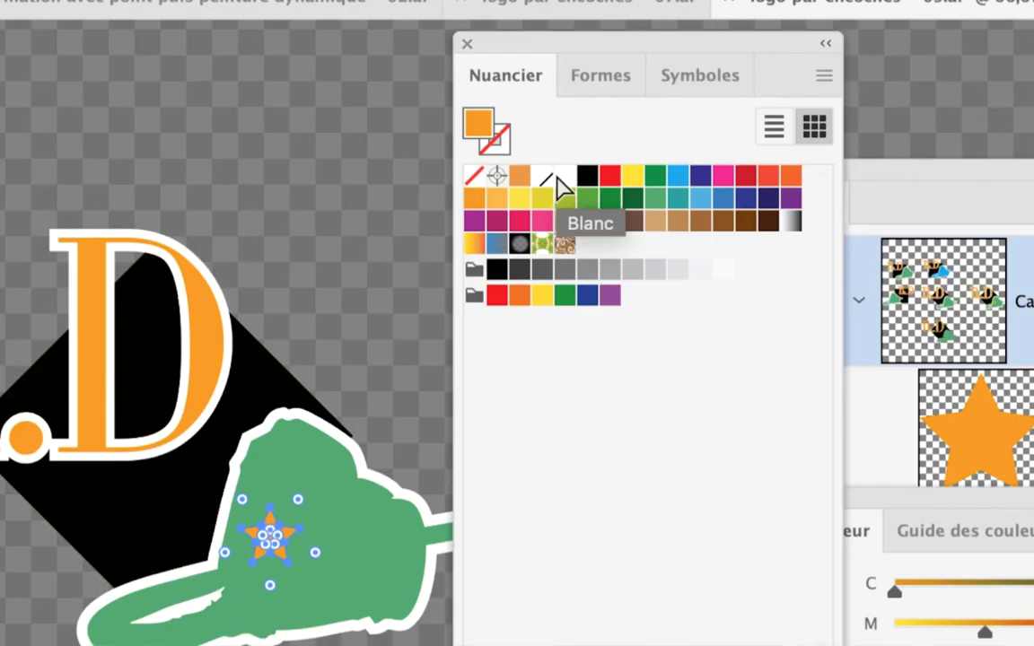
left_click(560, 177)
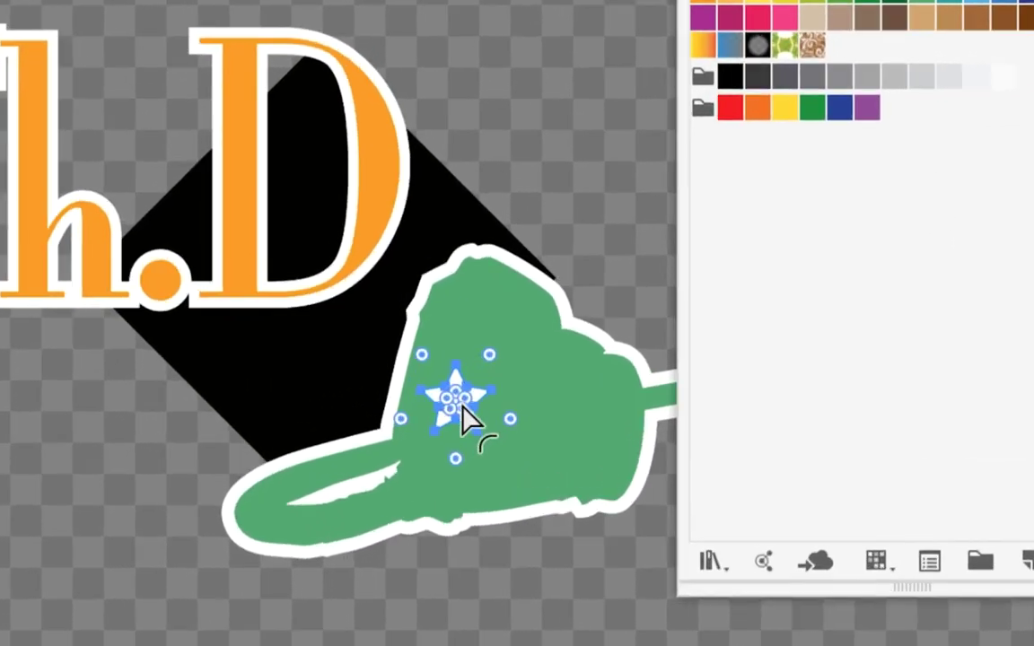
key("v")
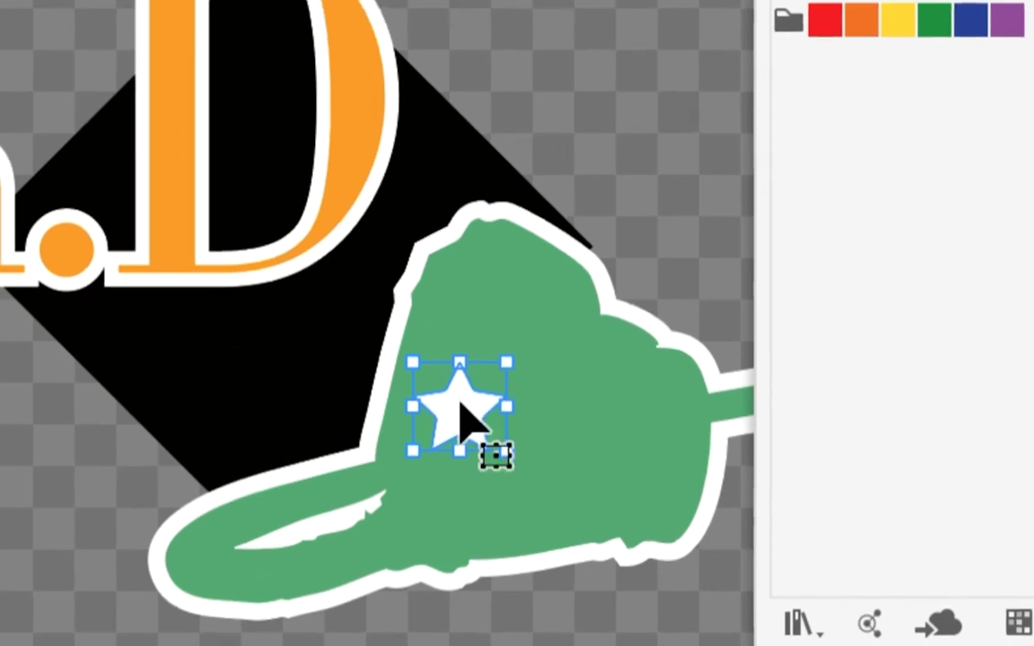
left_click(462, 412)
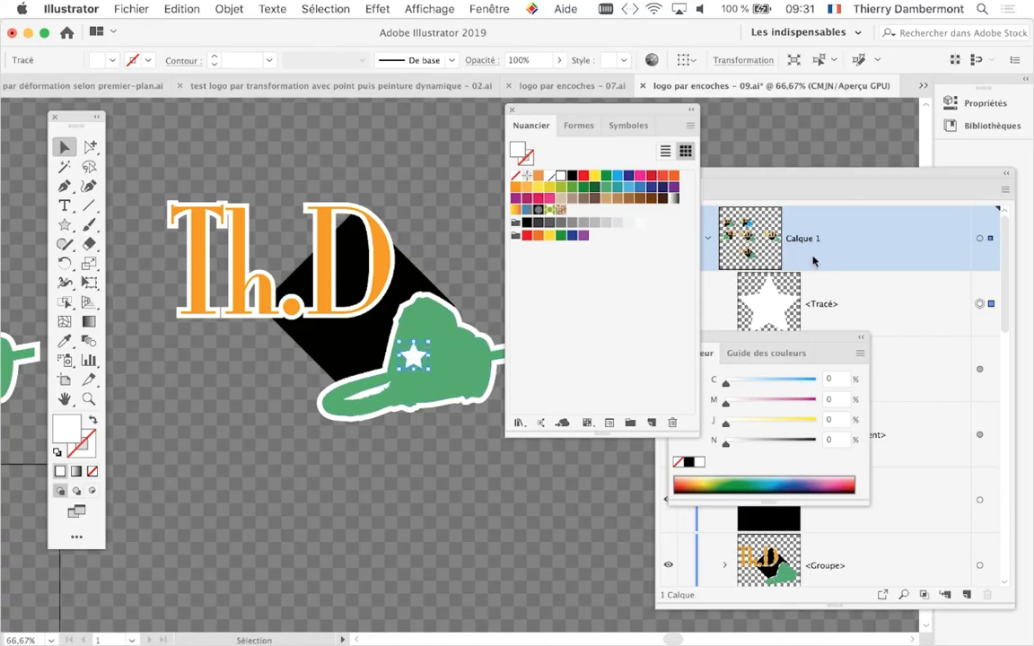
left_click_drag(759, 176, 851, 196)
mouse_move(650, 112)
left_mouse_down()
mouse_move(666, 113)
mouse_move(289, 146)
left_mouse_up()
Step: Apply a new CMJN swatch of C4 M4 J4 N4 to the star
key("a")
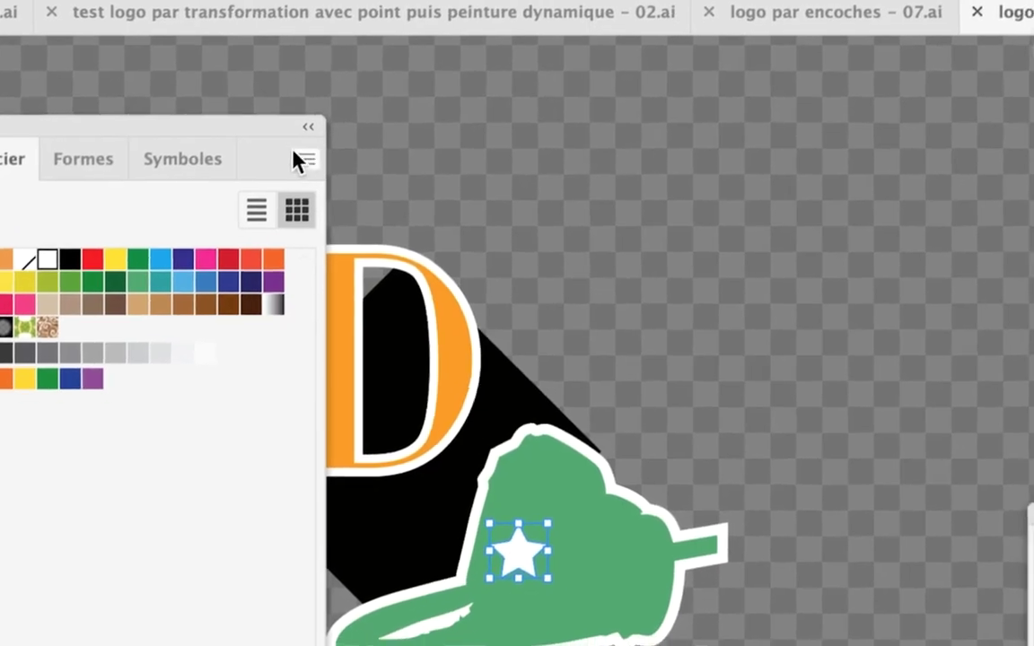
left_click(340, 179)
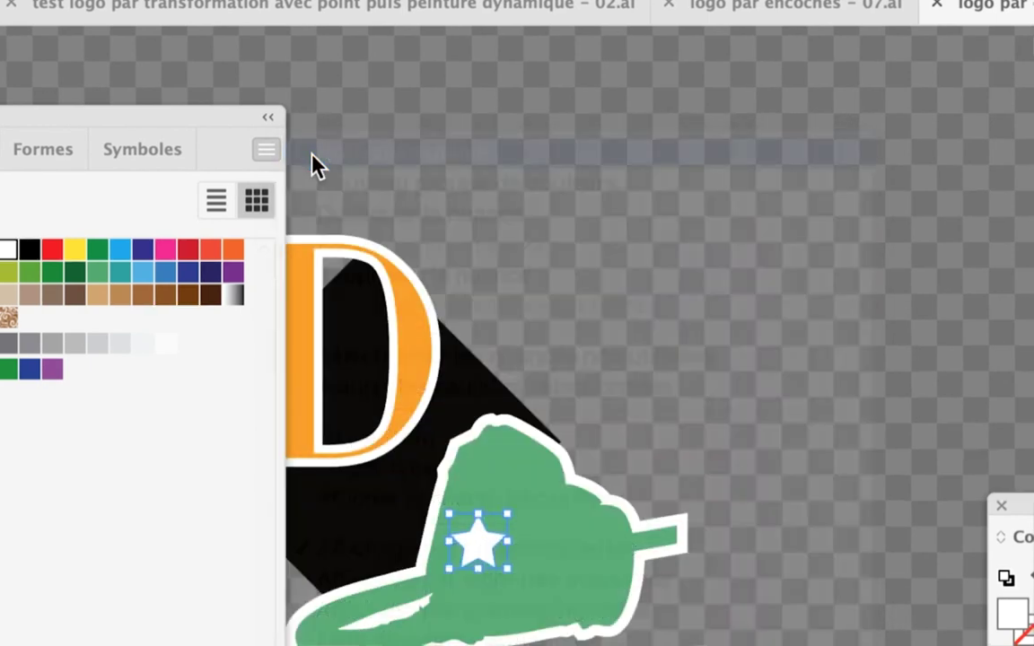
left_click(413, 240)
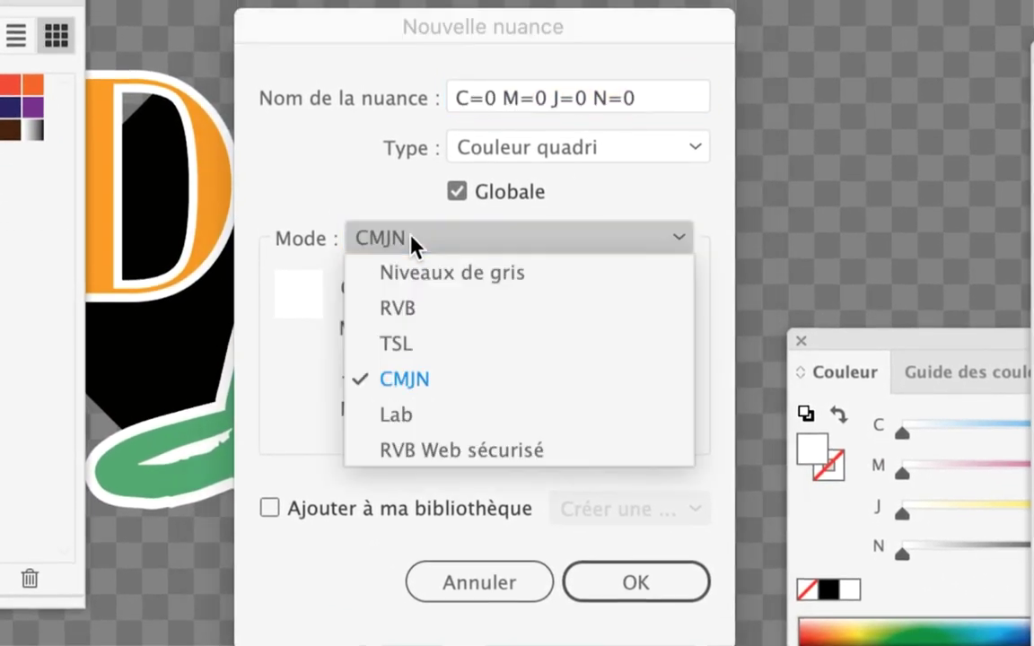
left_click(413, 240)
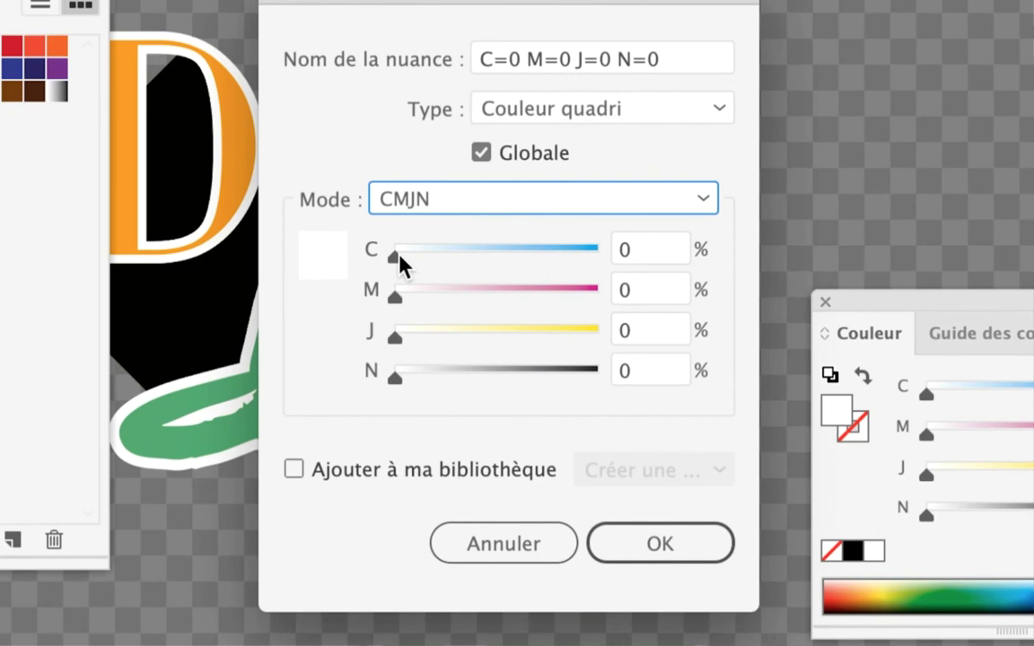
left_click_drag(402, 260, 406, 263)
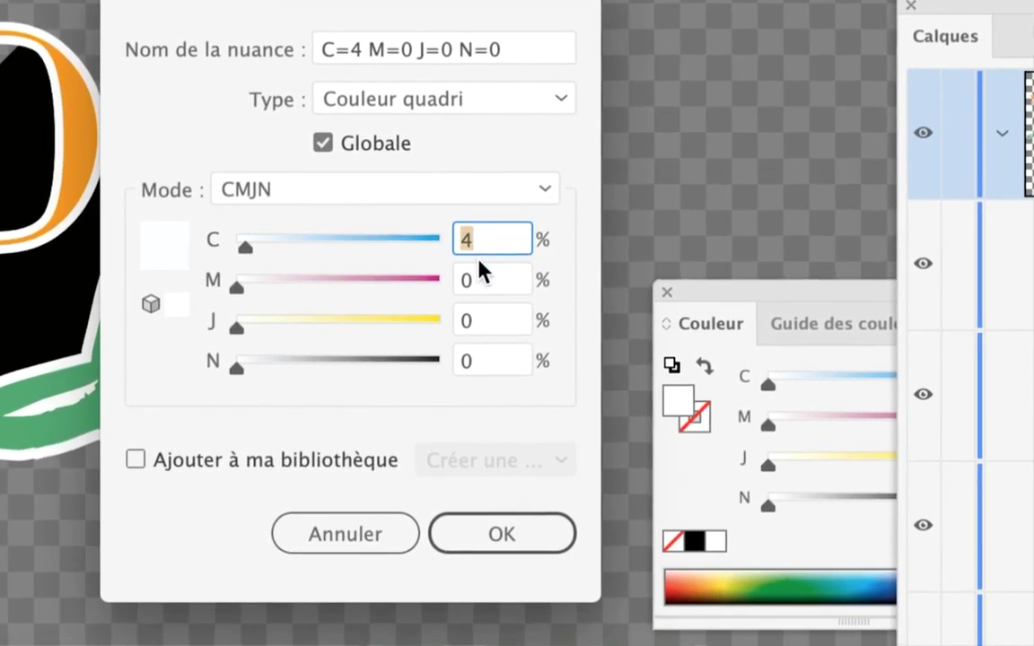
left_click(485, 291)
type("4")
left_click(477, 312)
type("4")
left_click(477, 353)
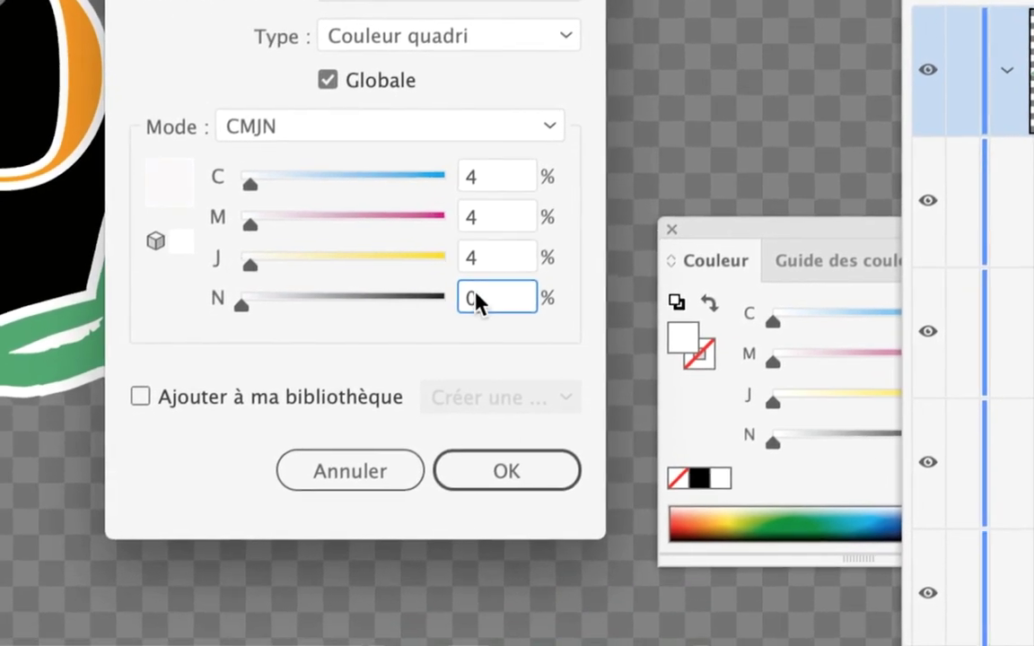
type("4")
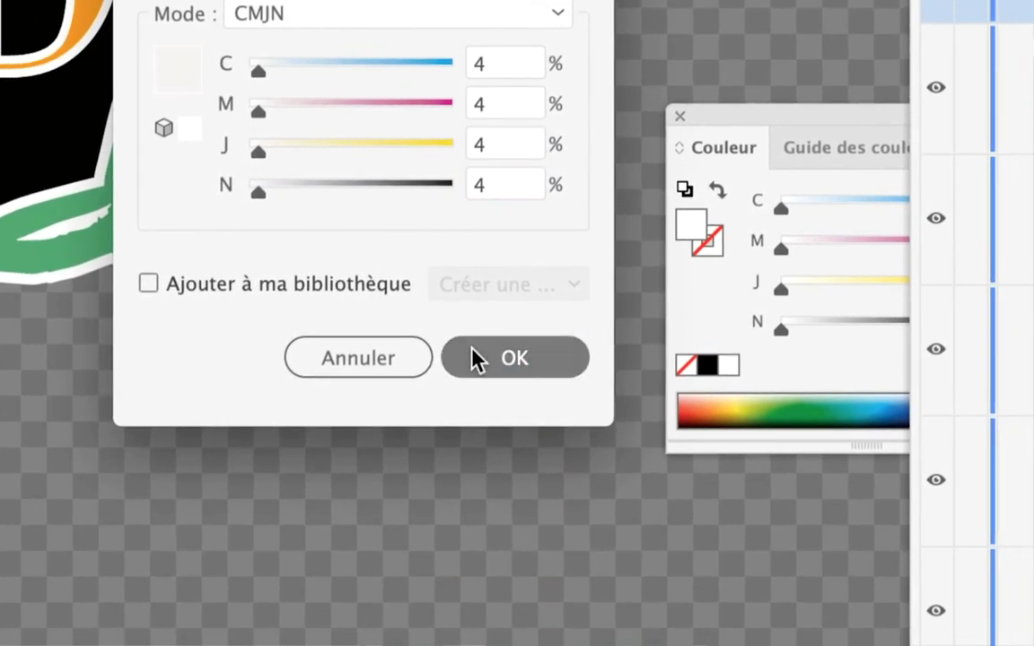
left_click(504, 457)
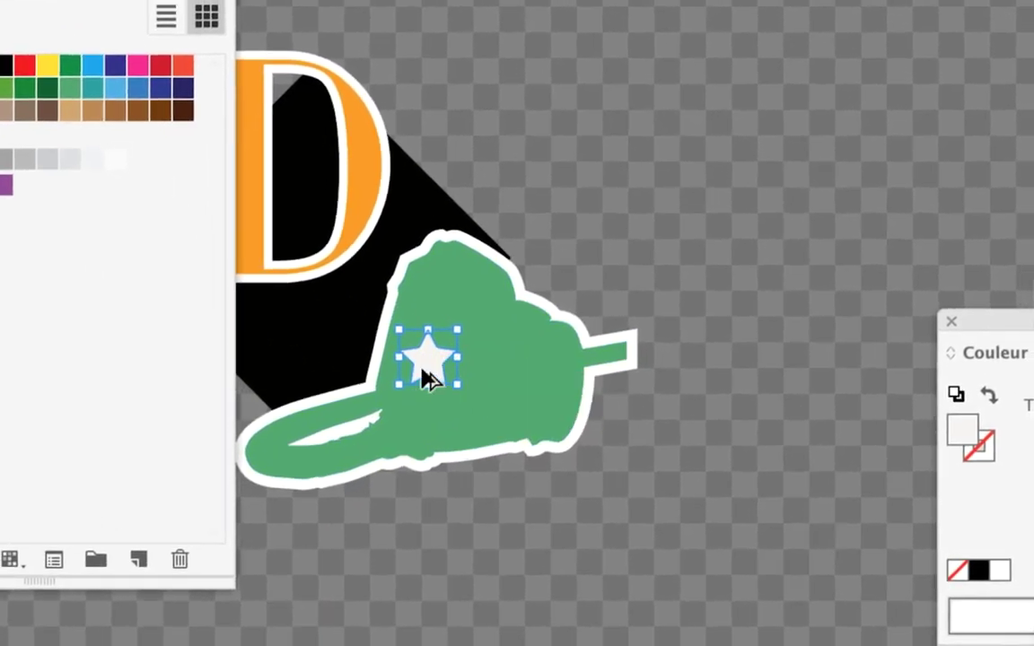
Step: Copy the star so three evenly spaced stars line up across the green chainsaw
left_click_drag(422, 372, 514, 377, "alt")
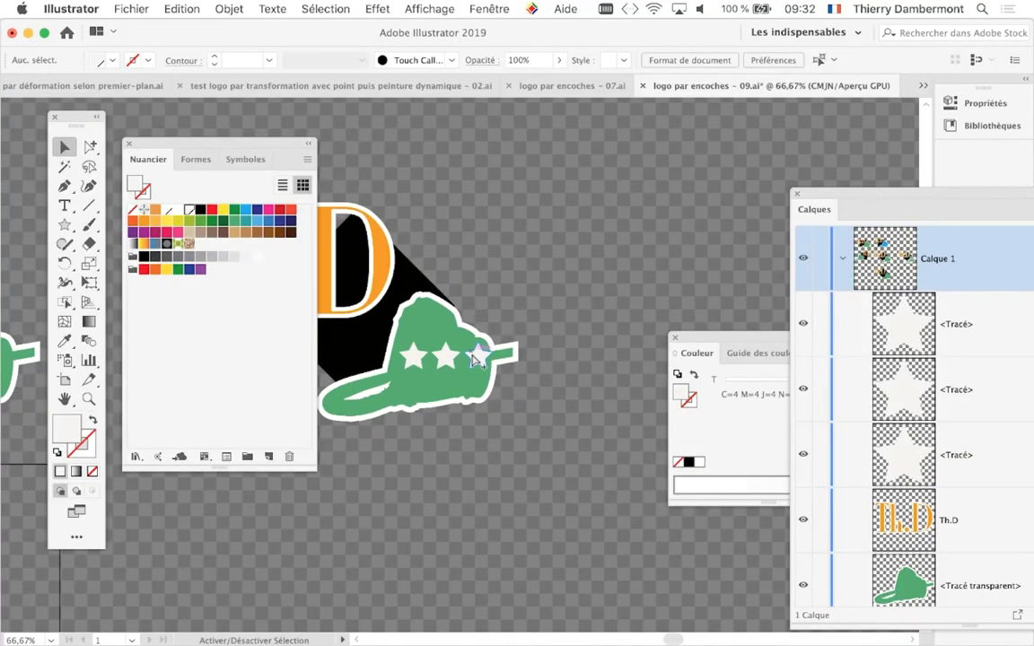
left_click_drag(475, 364, 473, 364)
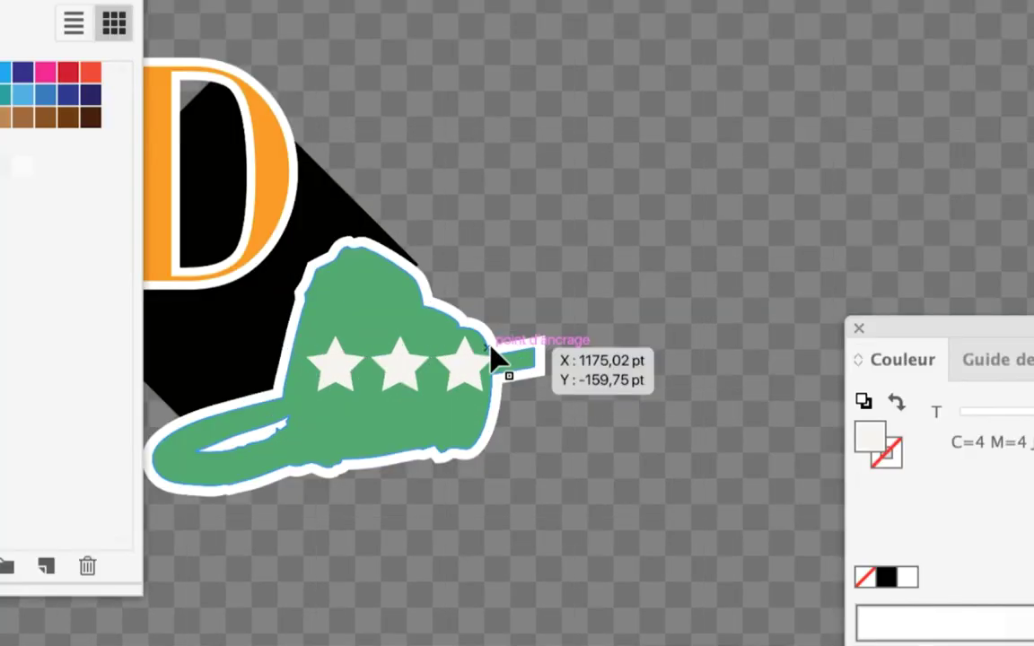
left_click(521, 359)
left_click(287, 373)
left_click(353, 370, "shift")
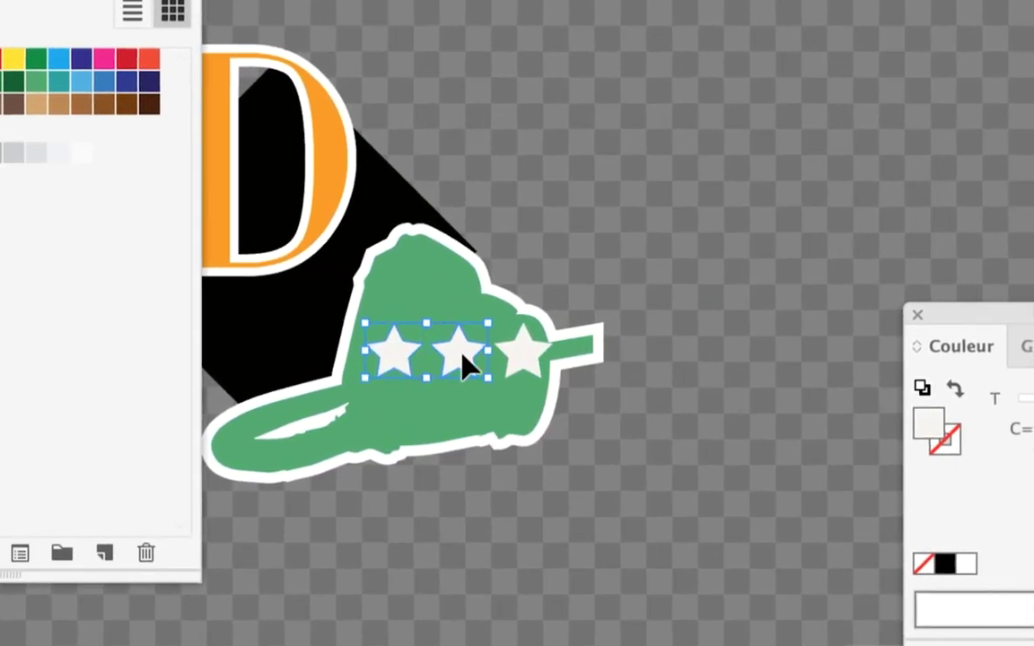
left_click(418, 372, "shift")
left_click_drag(483, 363, 485, 363)
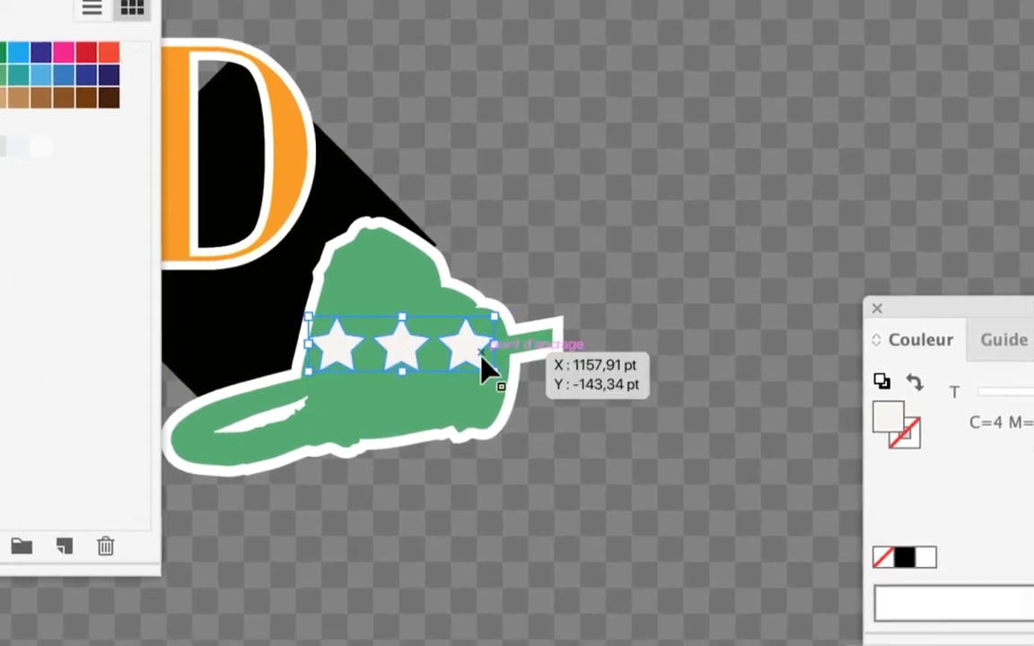
Step: Move the swatches aside, frame the whole logo, and select all its artwork with Ctrl+A
key("a")
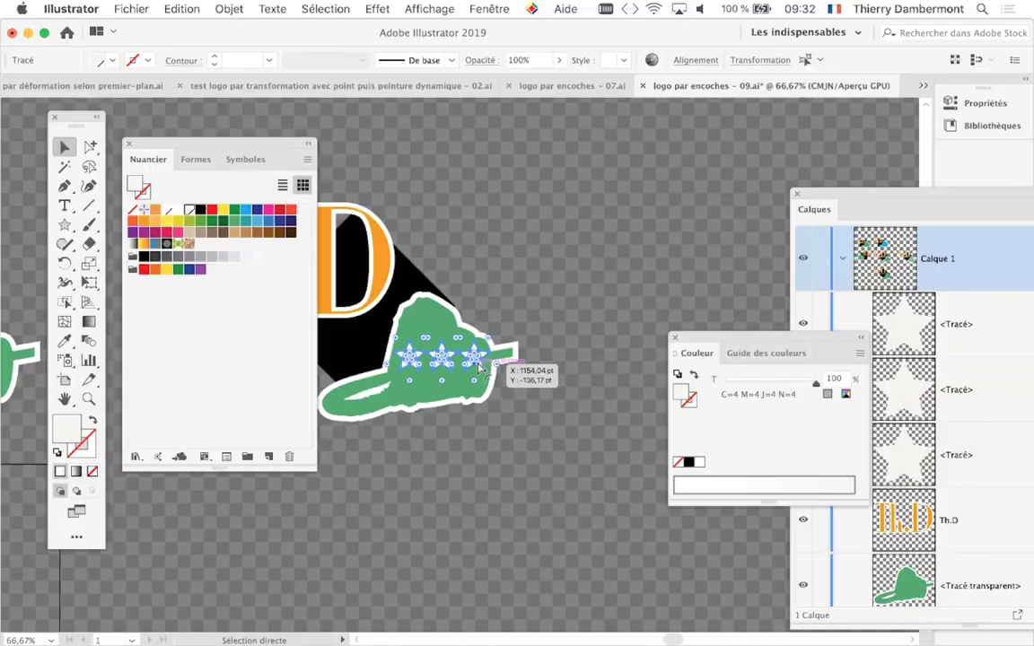
left_click_drag(258, 148, 279, 545)
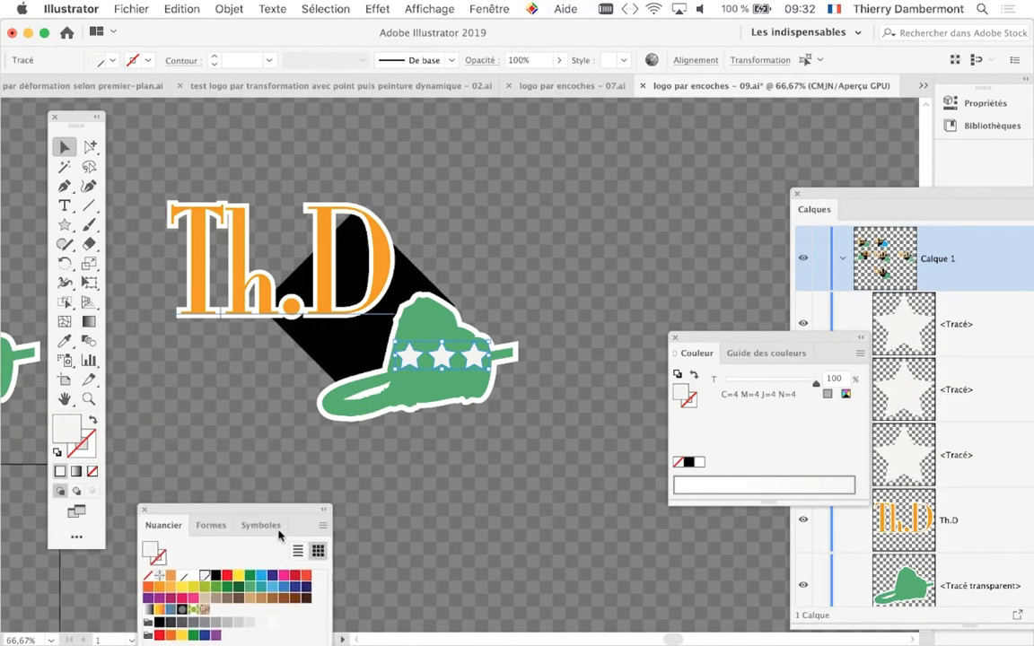
scroll(380, 427, "down", 1)
left_click_drag(338, 449, 238, 349)
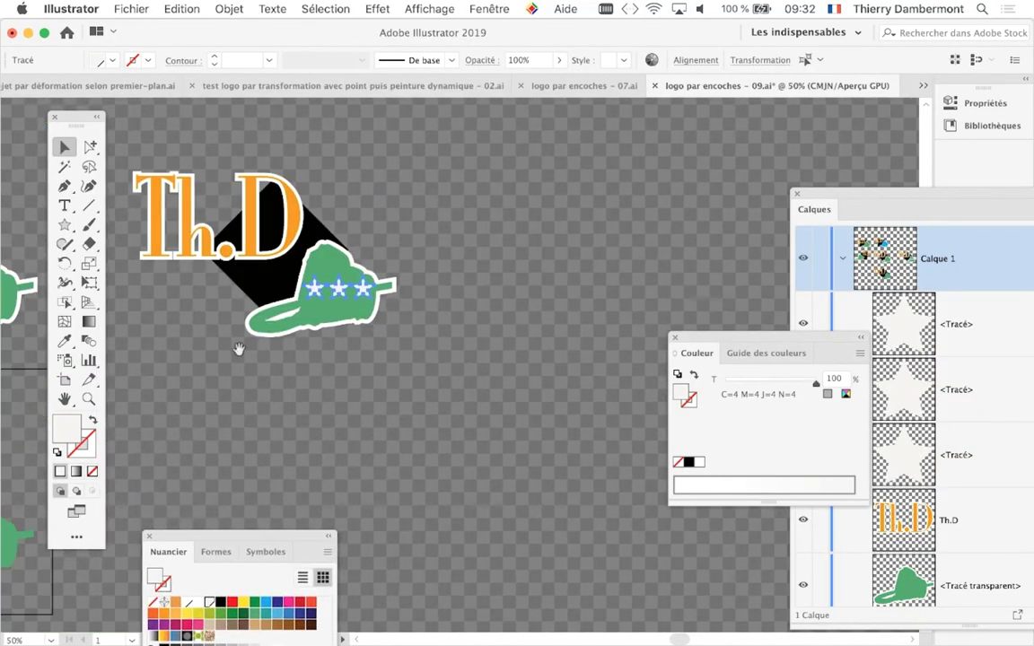
key("ctrl+a")
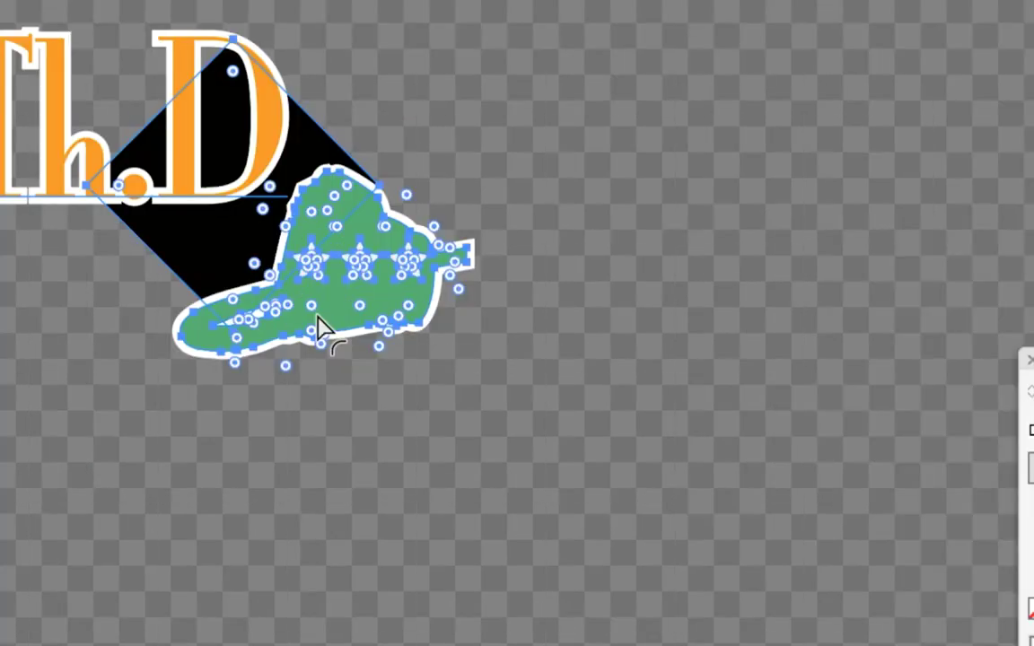
Step: Place a duplicate of the starred logo beside the original and centre it in view
key("ctrl+alt+x")
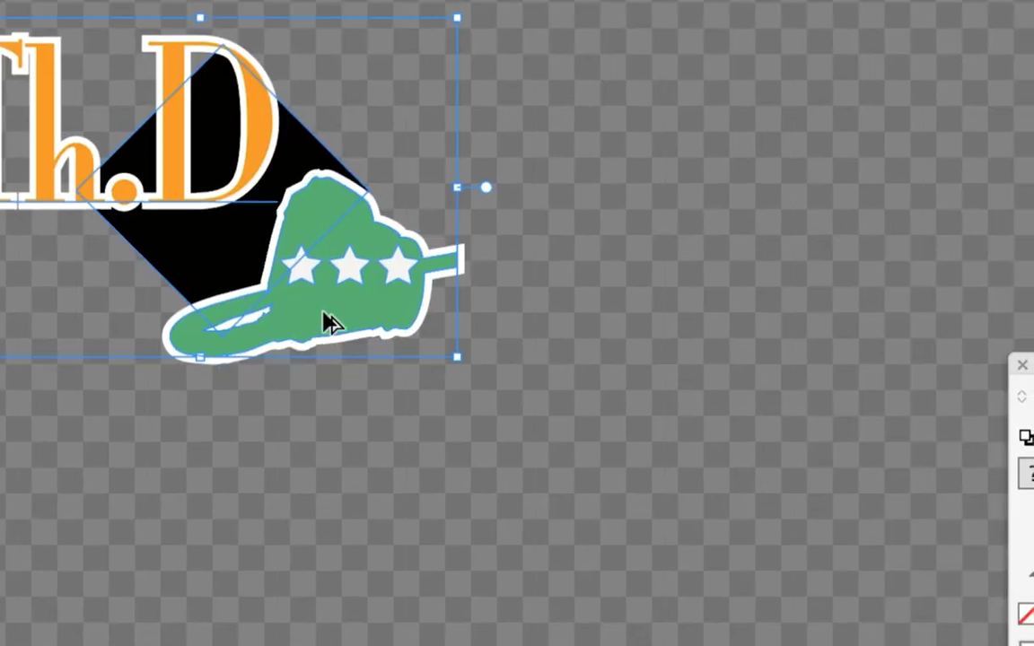
left_click_drag(325, 316, 561, 335)
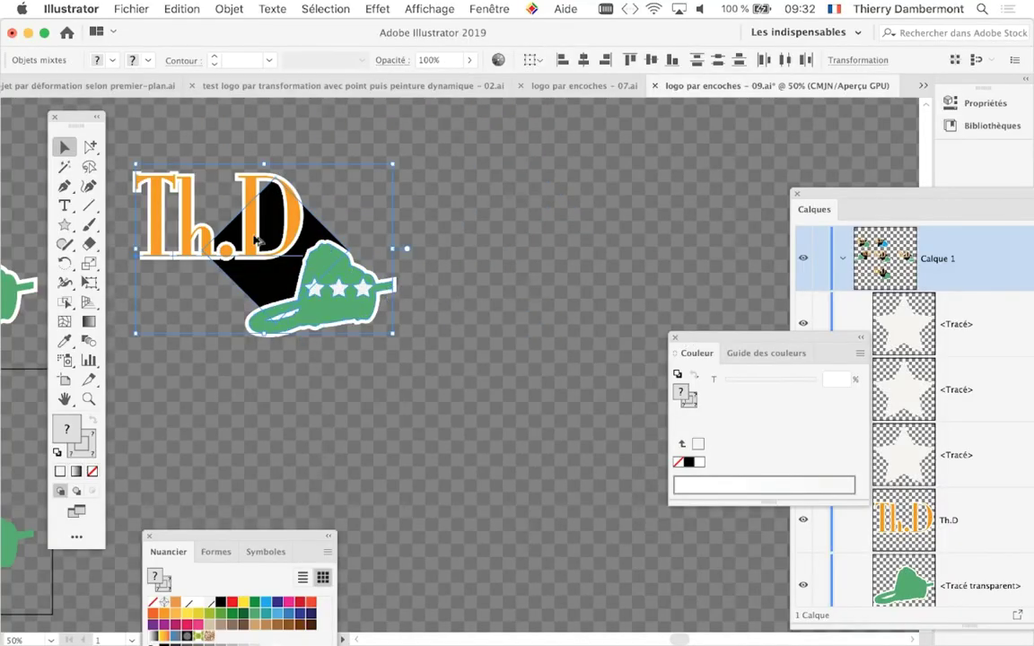
left_click_drag(256, 241, 621, 242)
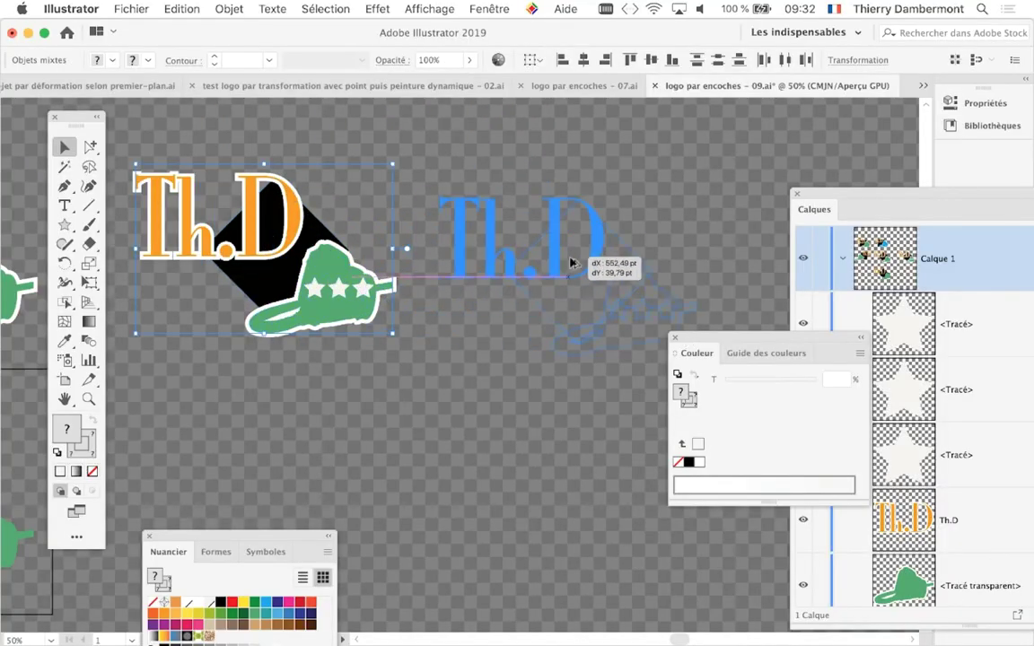
left_click_drag(538, 410, 259, 429)
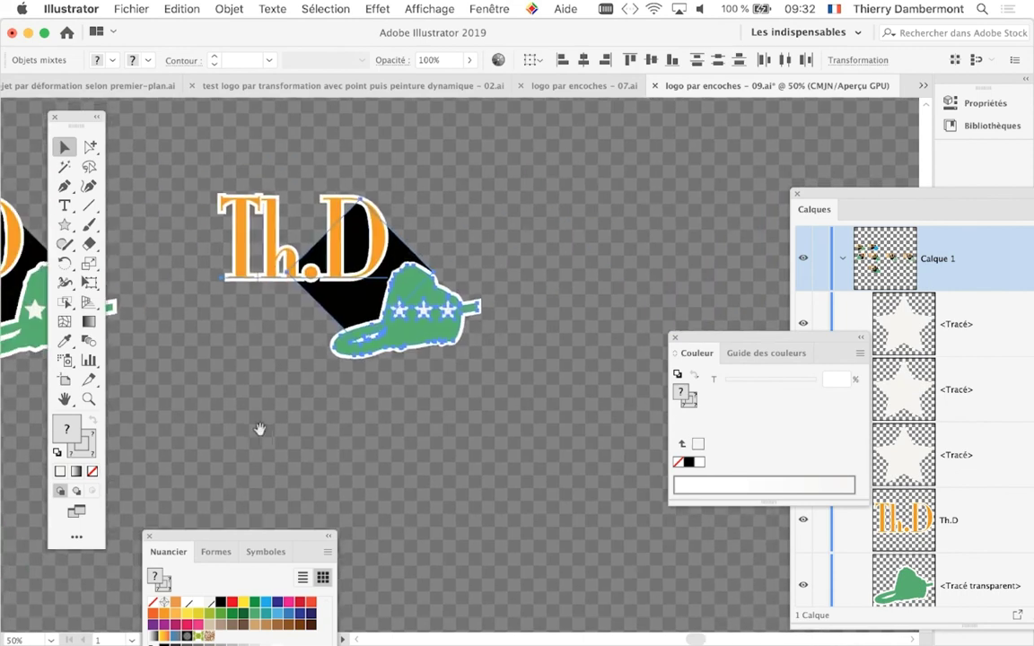
scroll(309, 258, "up", 1, "alt")
Step: Rasterize the duplicate as a CMJN 300 ppi image on a white background
left_click(229, 8)
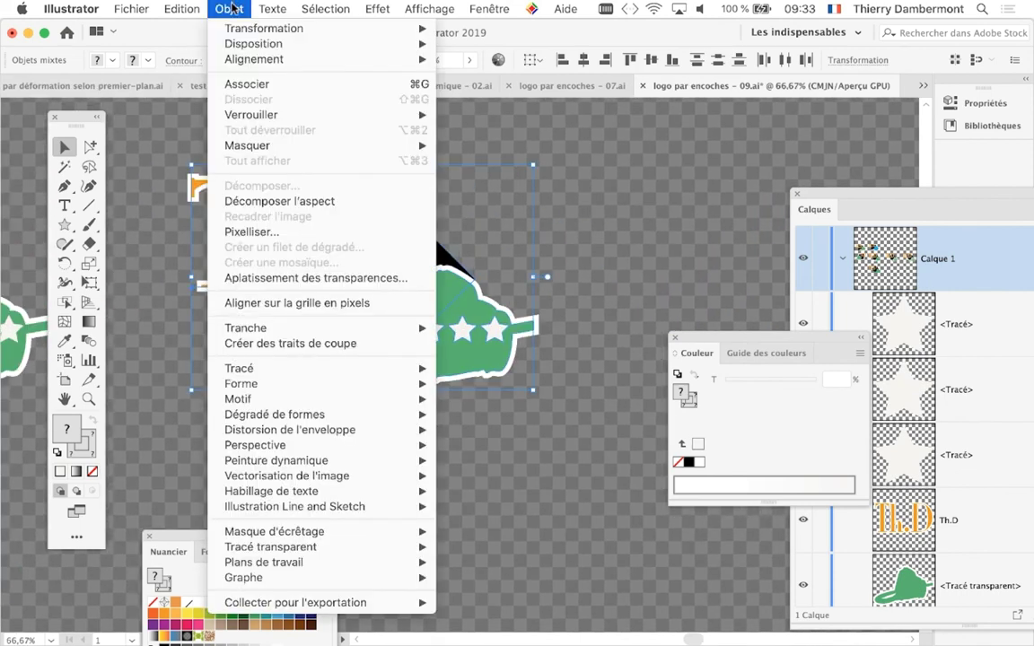
left_click(269, 231)
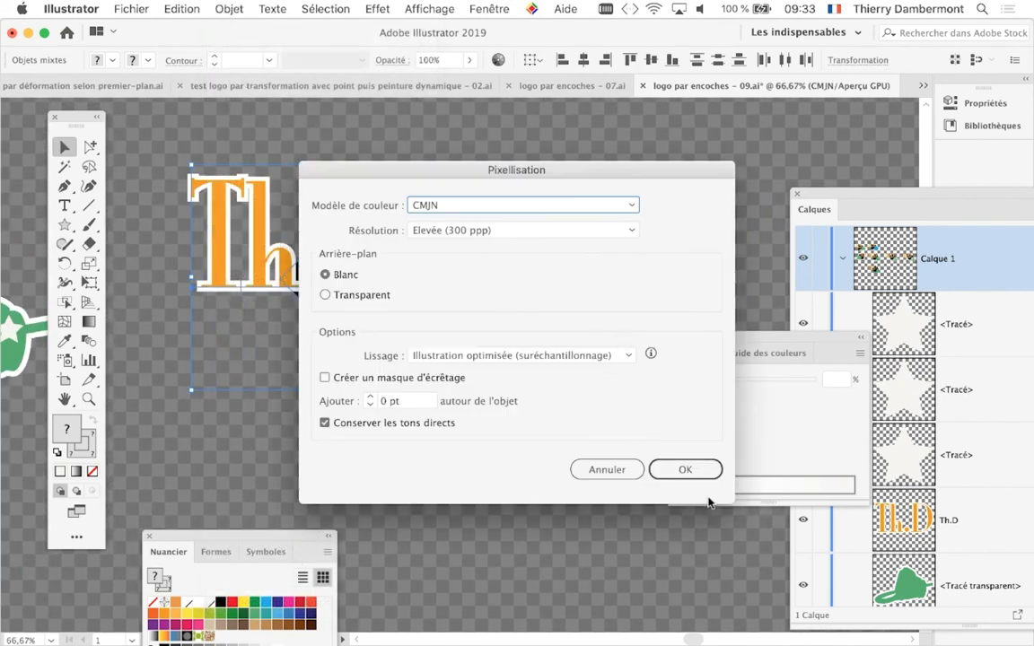
left_click(698, 478)
left_click(467, 9)
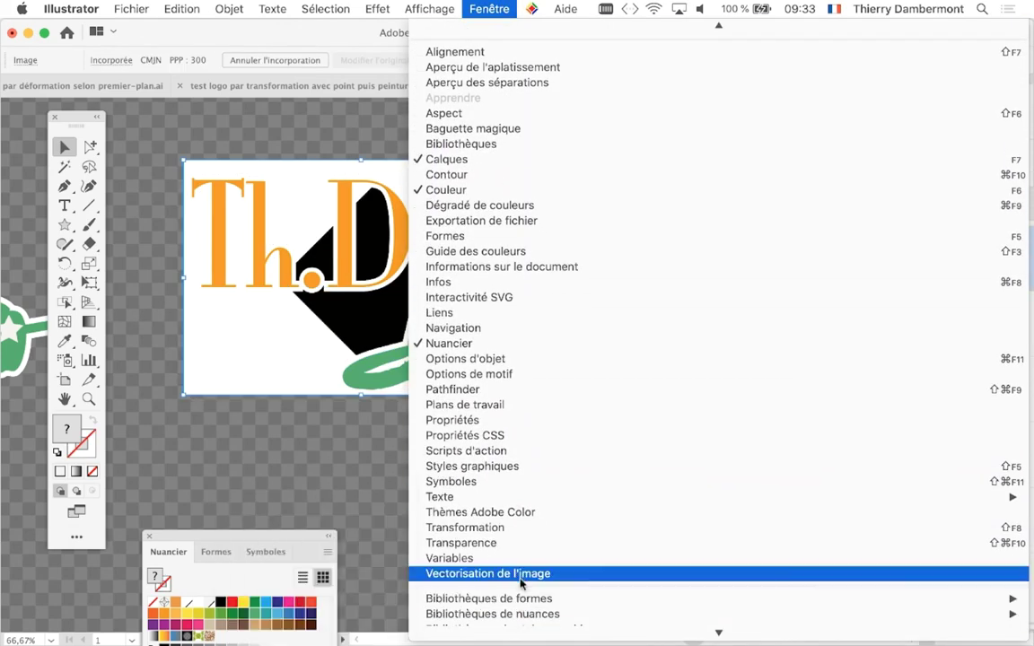
Step: Trace the rasterized logo in Couleur mode with Ignorer le blanc and Aperçu turned on
left_click(521, 574)
left_click_drag(691, 114, 605, 111)
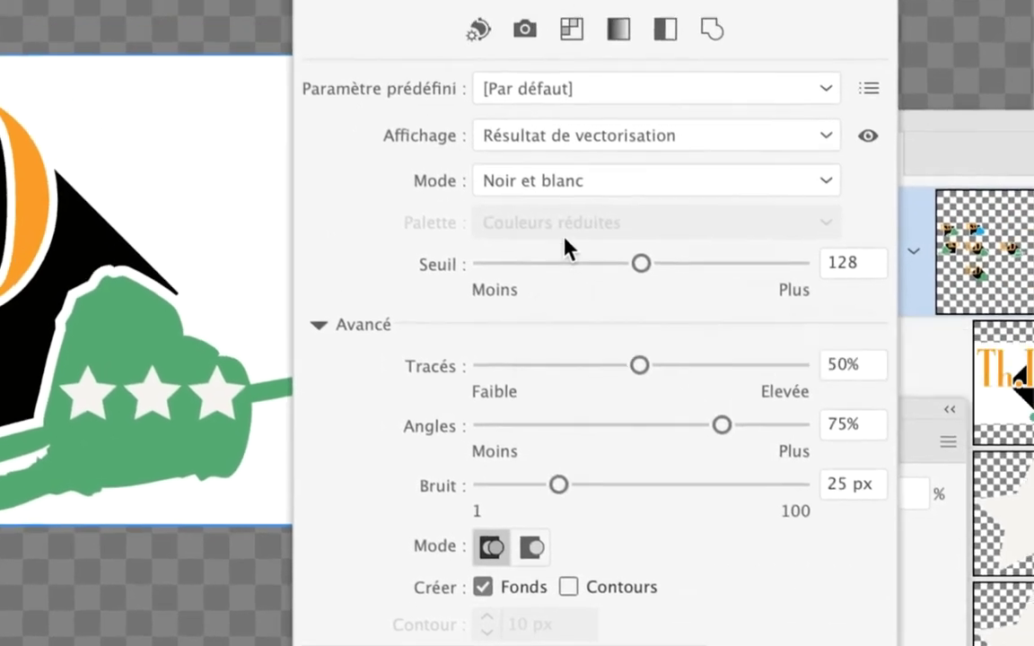
left_click(568, 224)
left_click(567, 236)
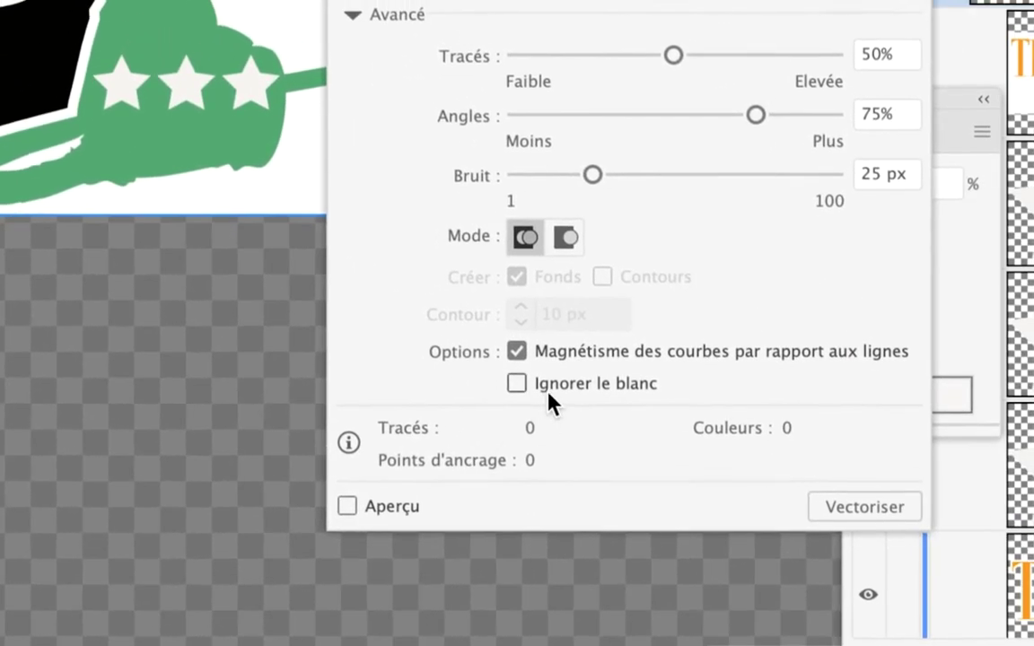
left_click(575, 470)
left_click(508, 439)
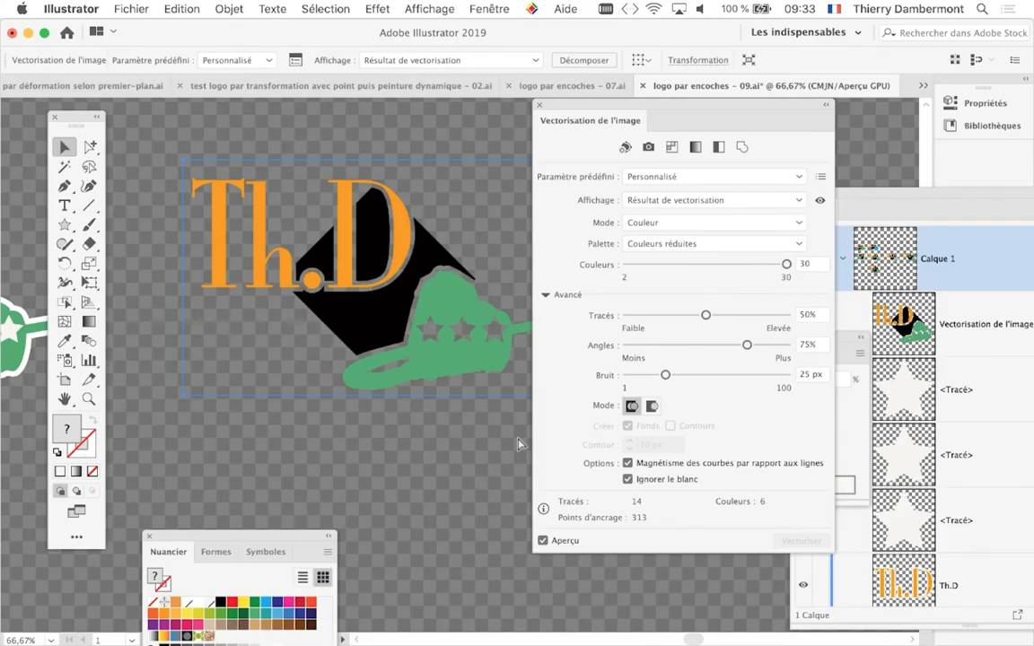
left_click_drag(596, 107, 786, 135)
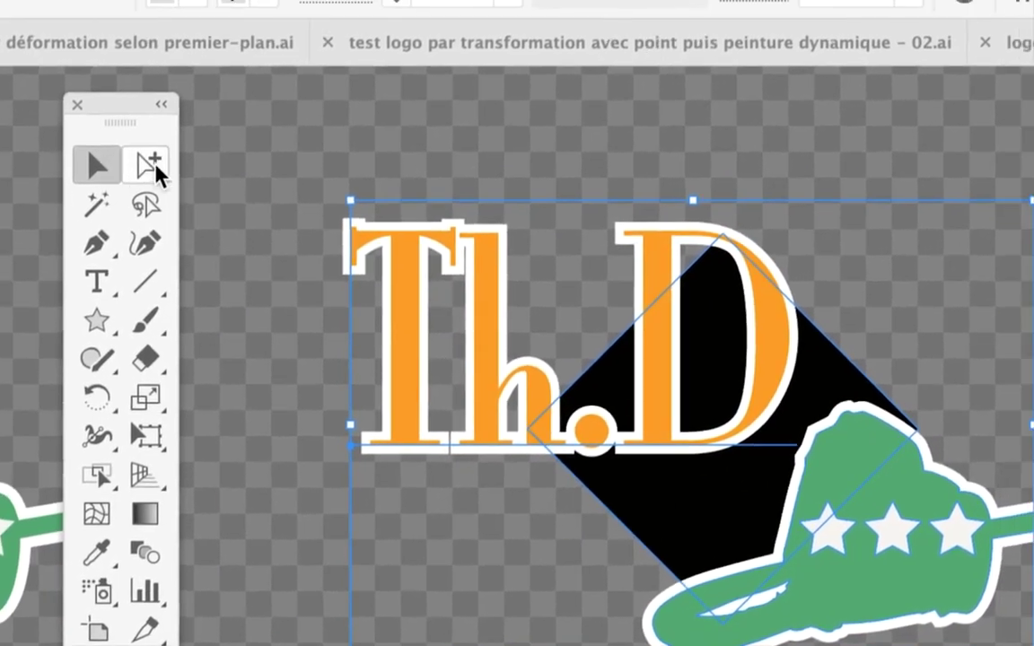
Step: Try selecting the chainsaw stars with Direct Selection, close Vectorisation, and zoom to 100%
left_click(150, 164)
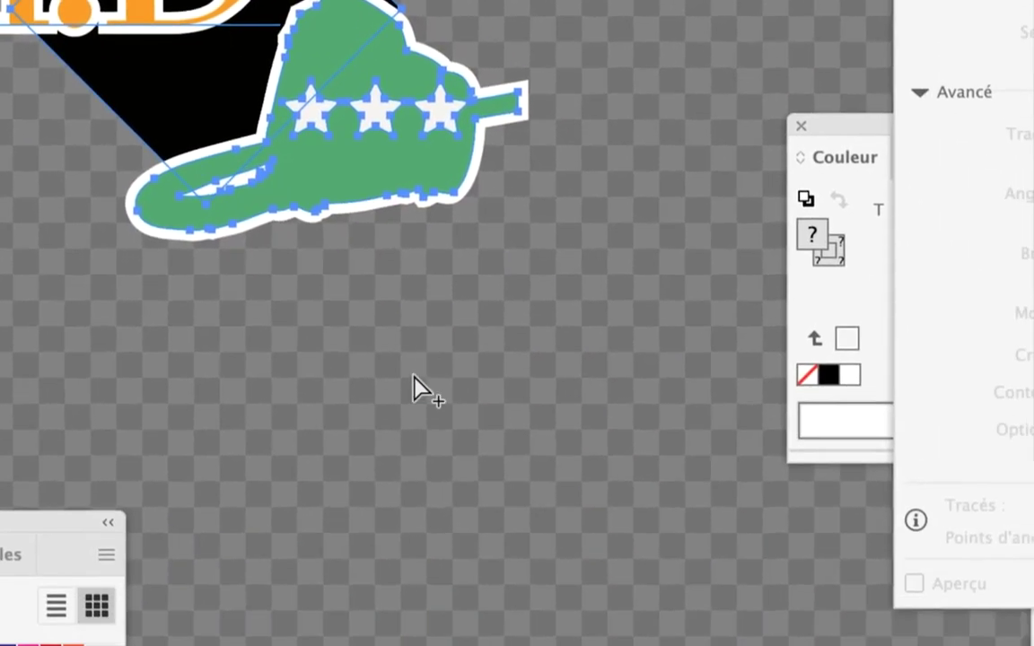
left_click(413, 387)
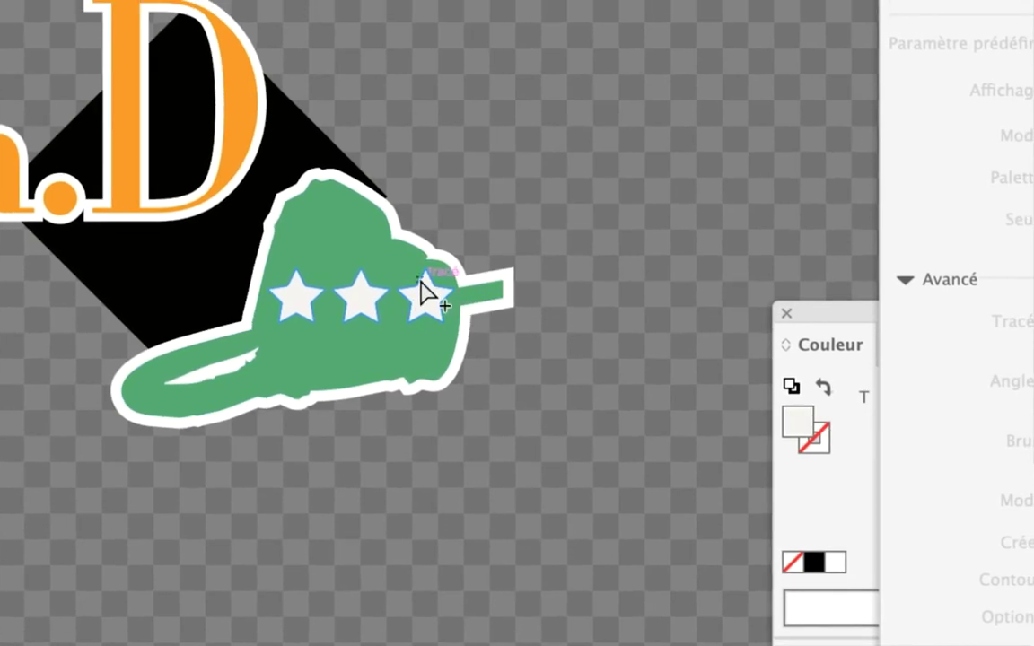
left_click(420, 291)
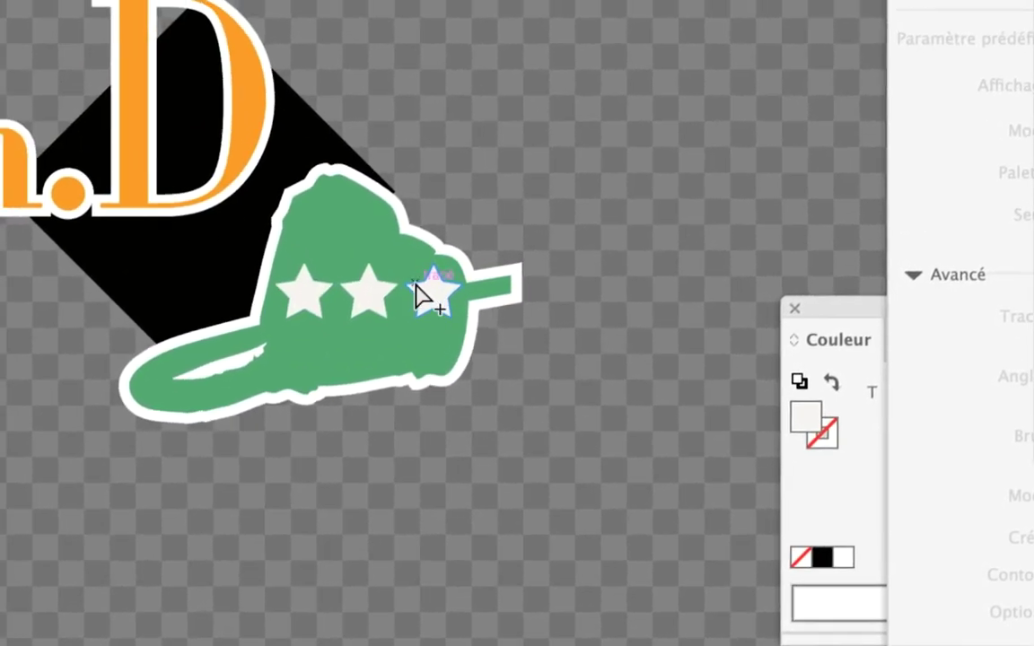
left_click(332, 203)
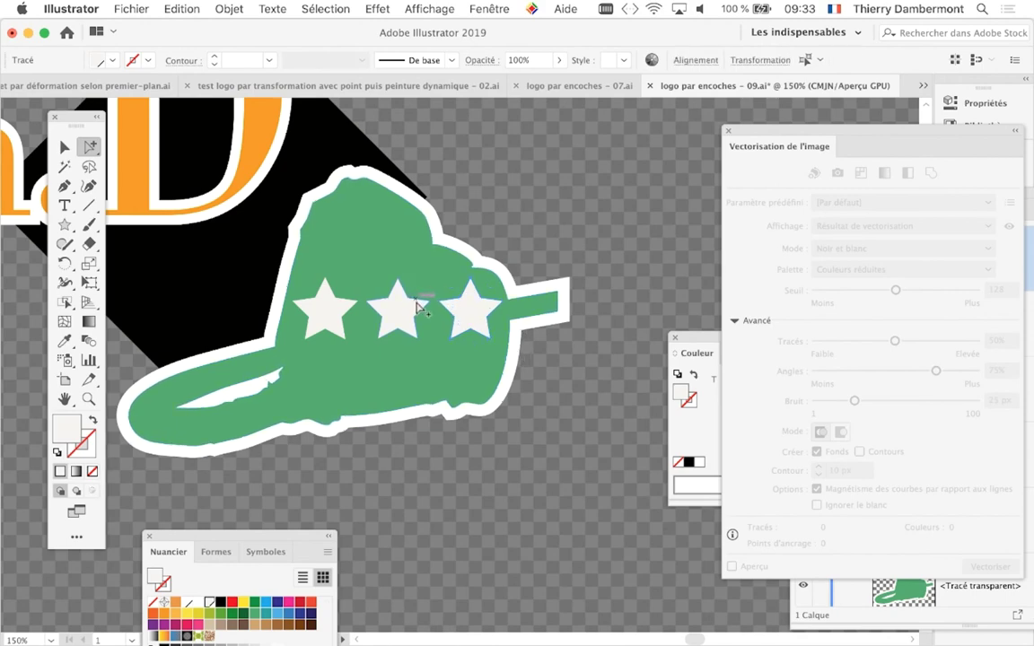
left_click(353, 323)
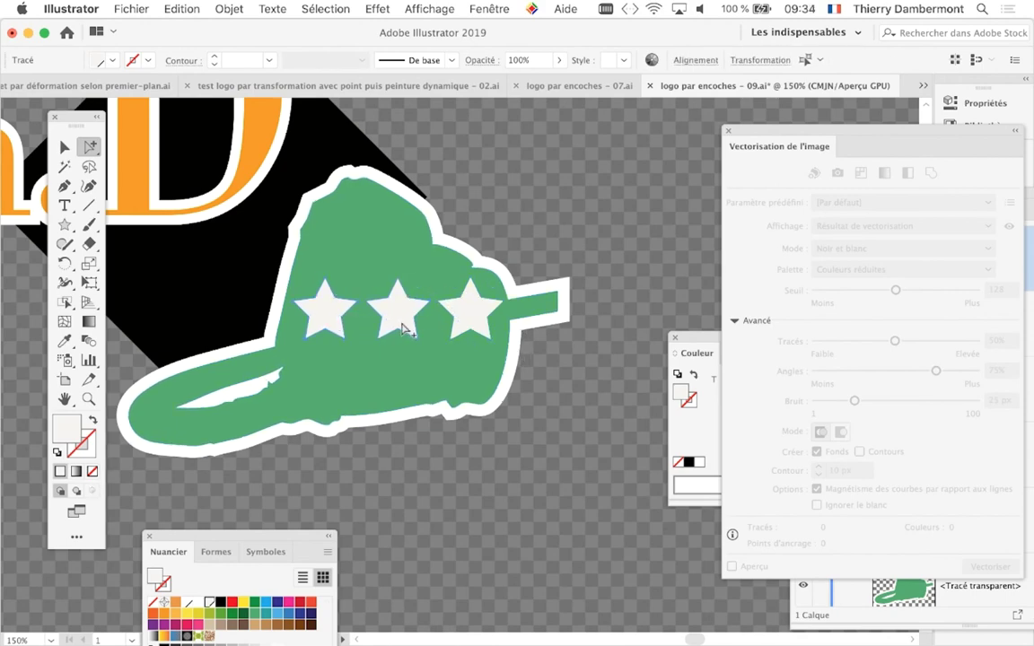
left_click(401, 521)
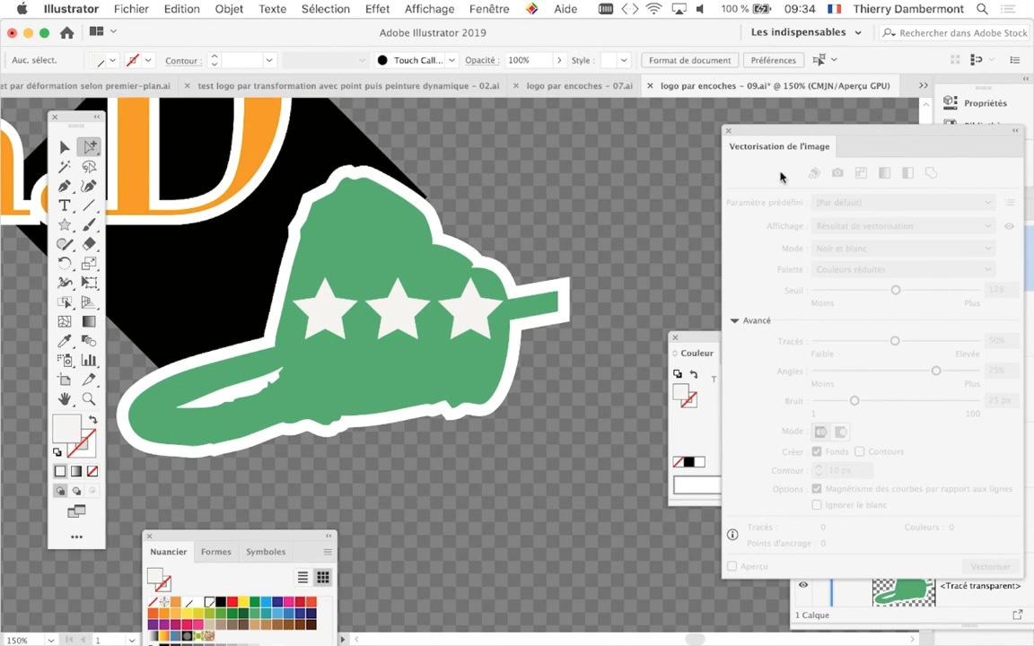
left_click(725, 131)
key("super+1")
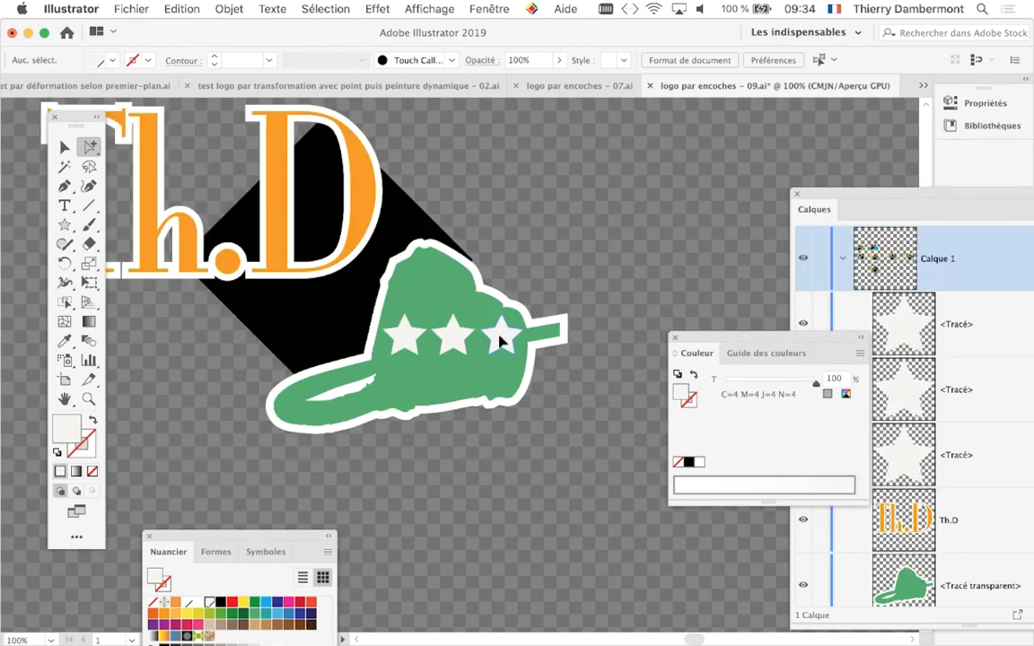
Step: Fill each of the three chainsaw stars with the 20% grey swatch
left_click(501, 339)
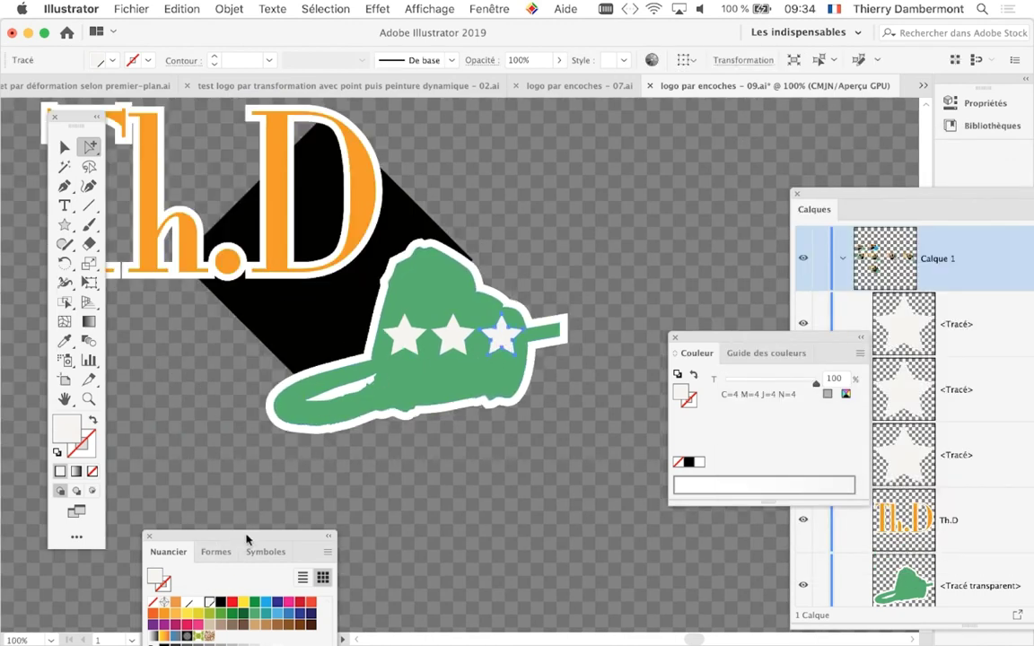
left_click_drag(244, 536, 241, 178)
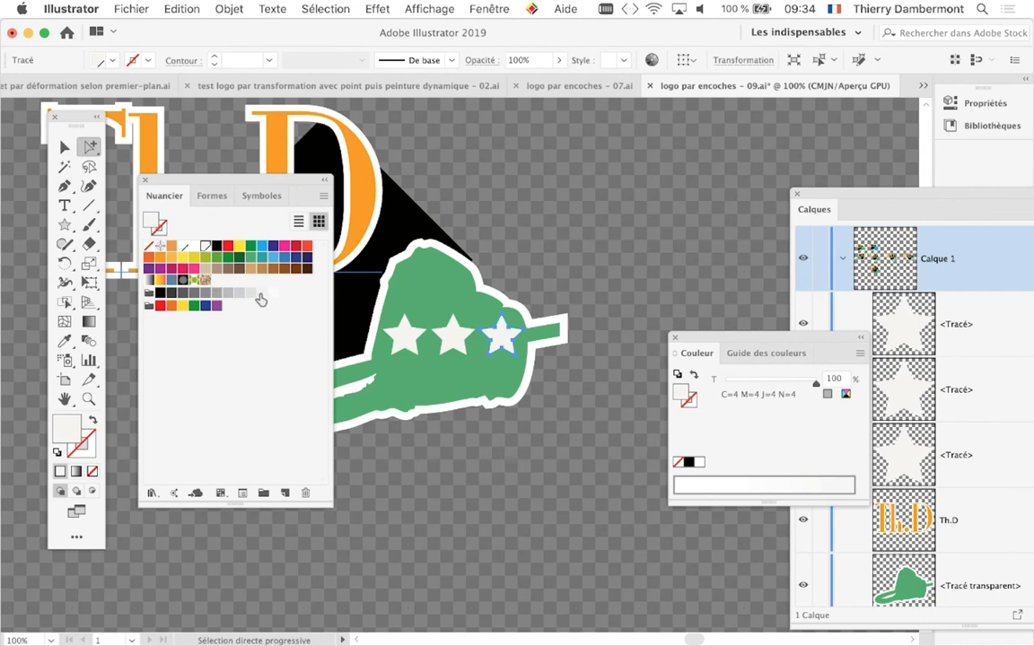
left_click(251, 293)
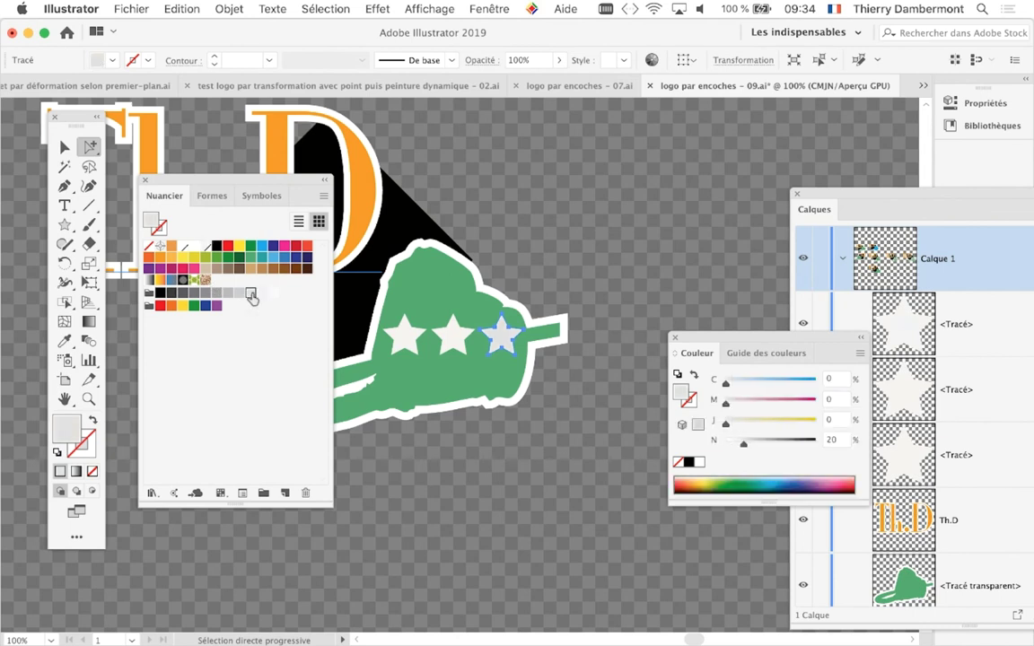
left_click(453, 334)
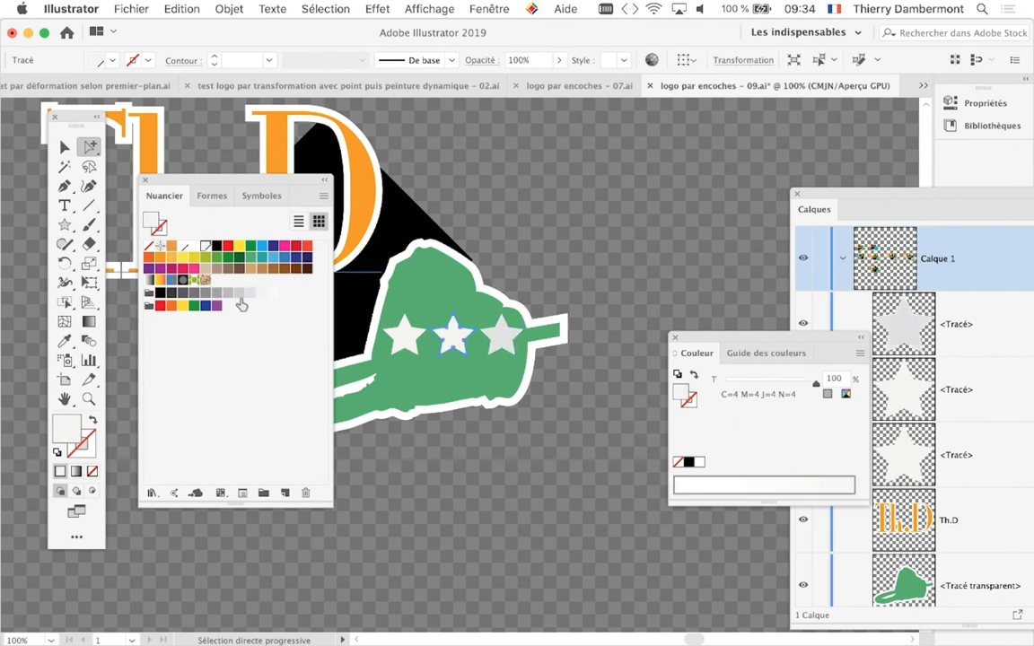
left_click(252, 293)
left_click(404, 335)
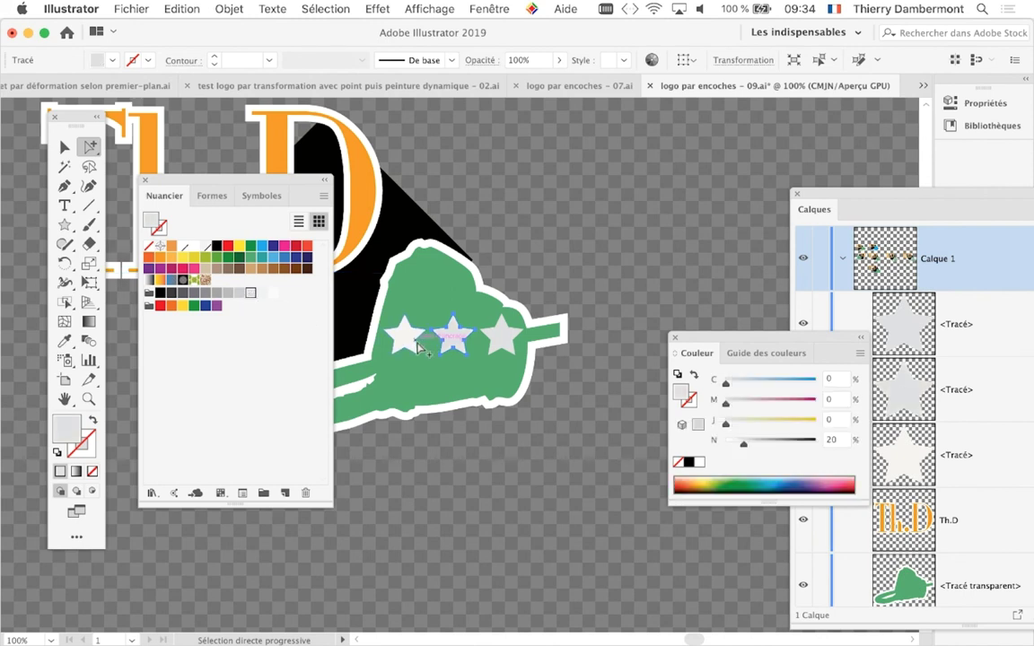
left_click(261, 293)
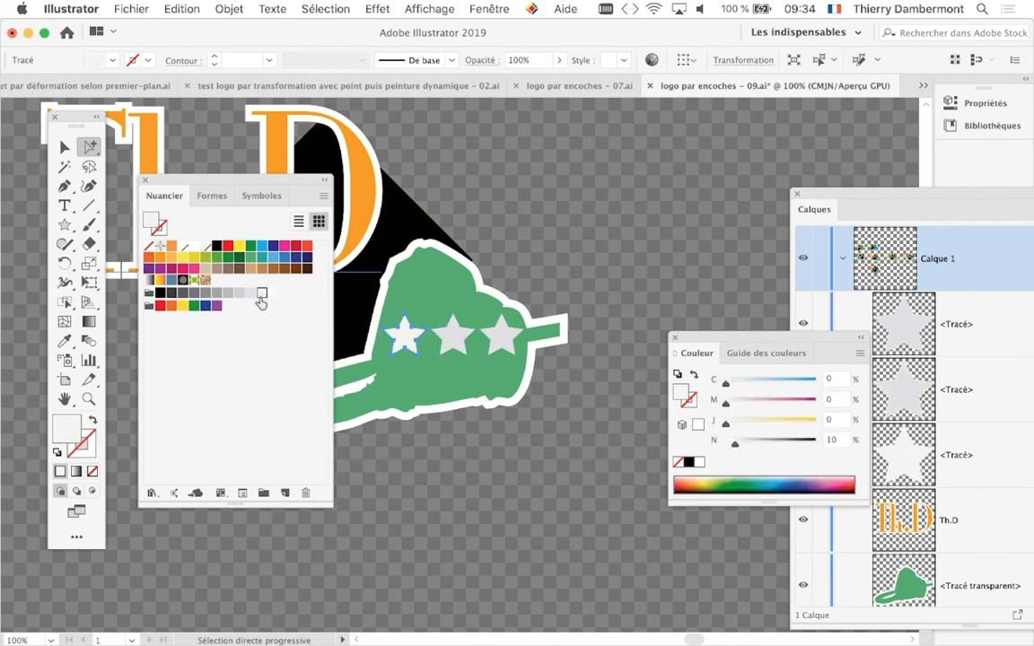
left_click(251, 294)
left_click_drag(314, 180, 362, 482)
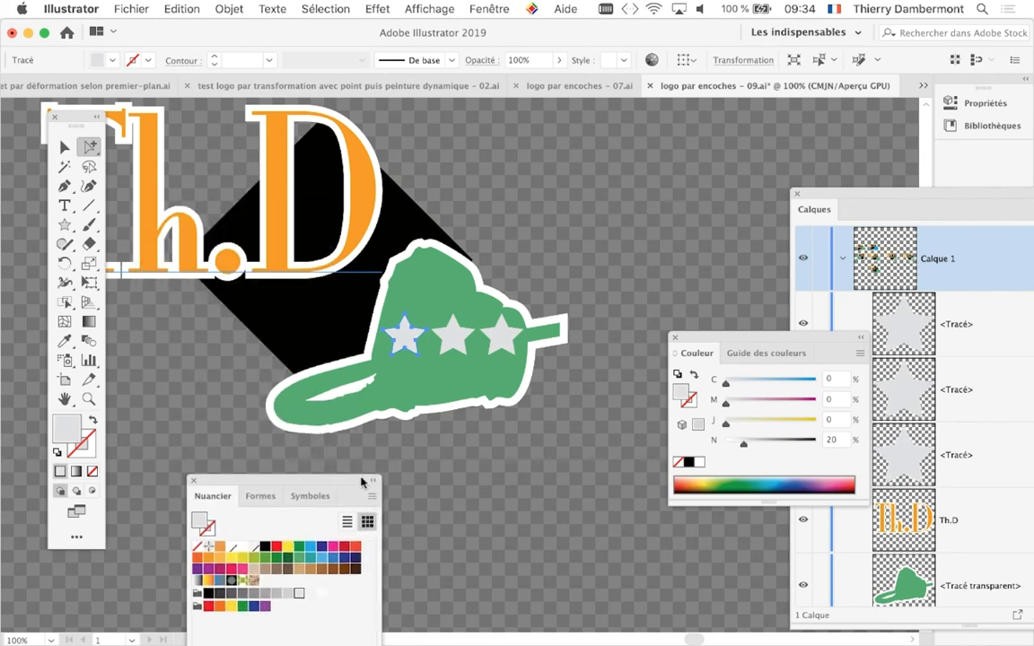
key("super+minus")
key("super+minus")
Step: Select the whole original grey-starred logo and rasterize it
key("v")
left_click(242, 201)
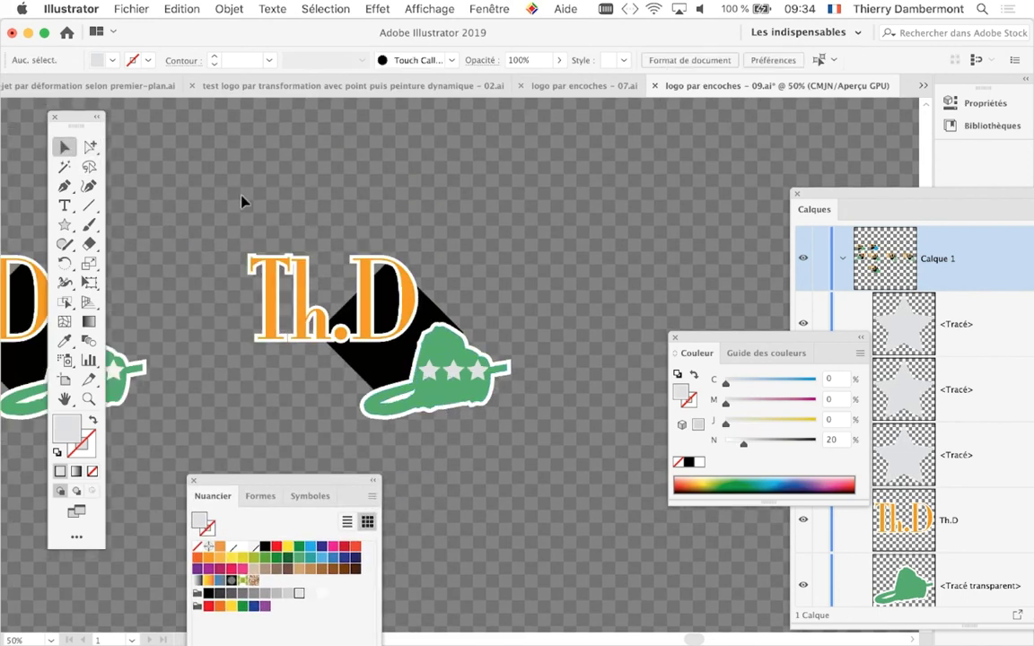
left_click_drag(242, 201, 522, 469)
left_click(229, 9)
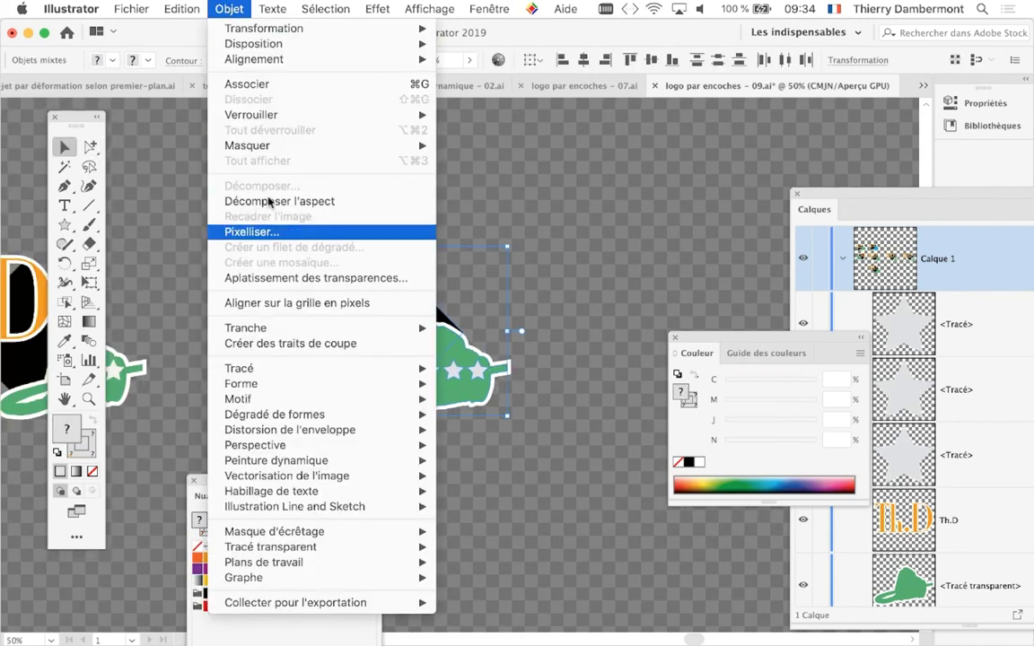
left_click(260, 230)
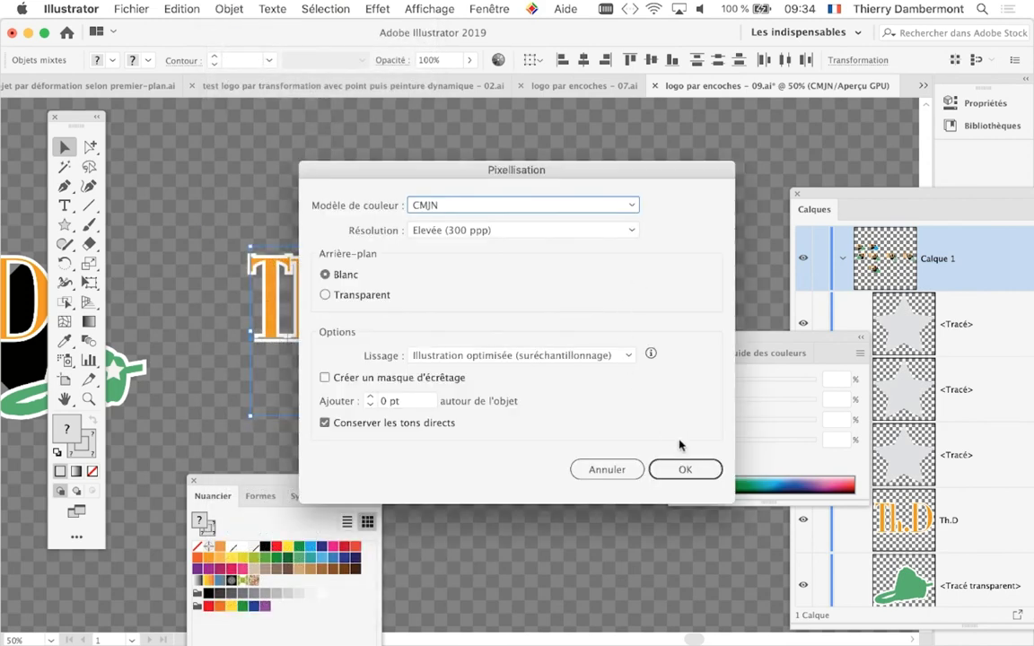
left_click(688, 469)
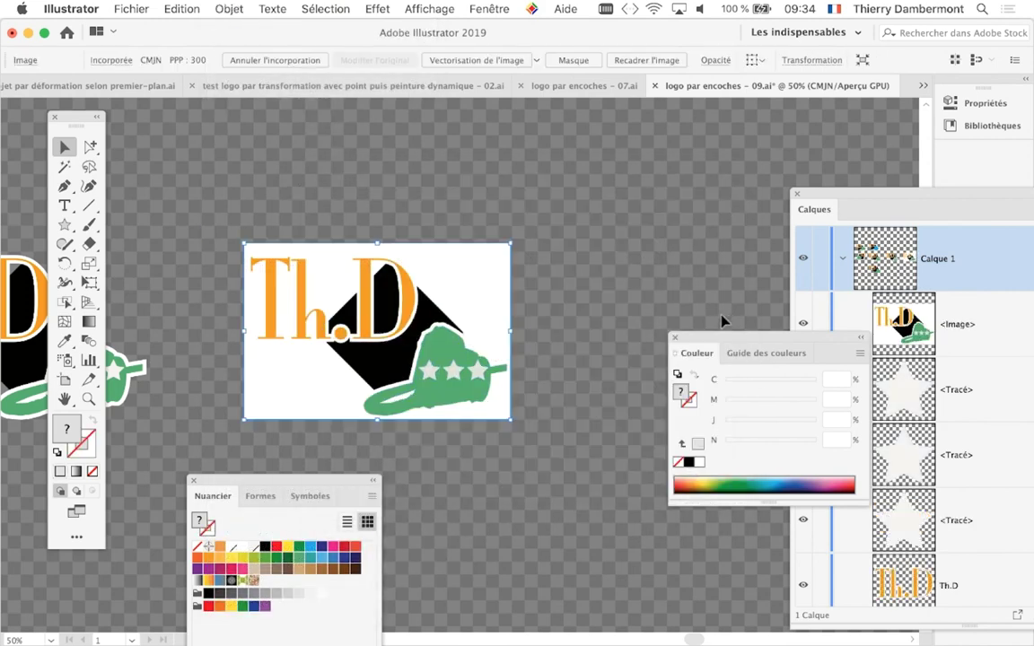
Step: Trace the rasterized logo in Color mode with Ignore White and Preview enabled
left_click(489, 9)
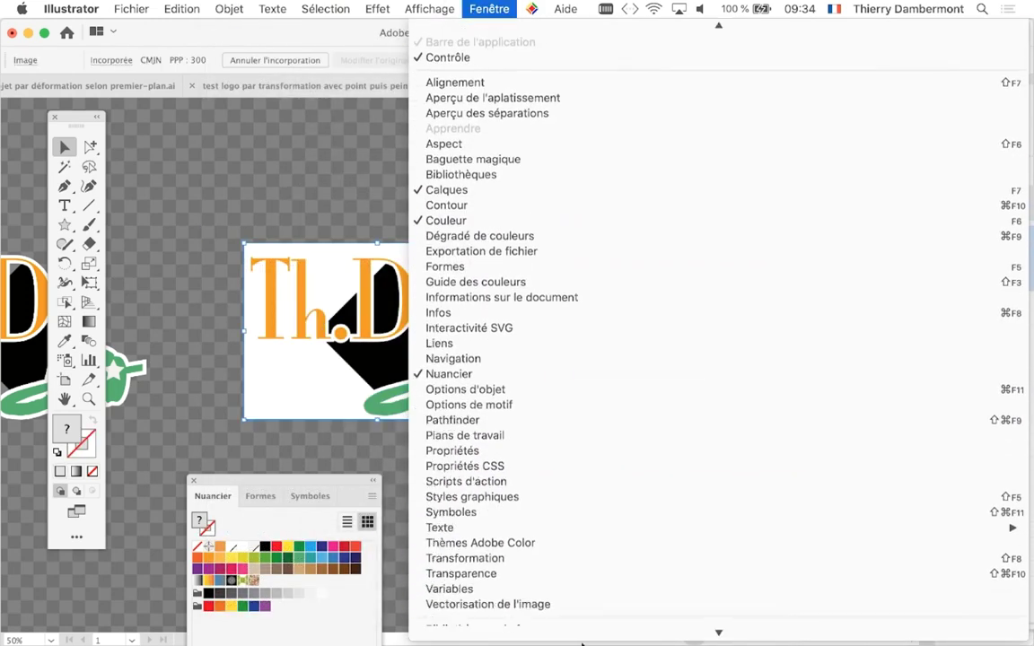
left_click(581, 575)
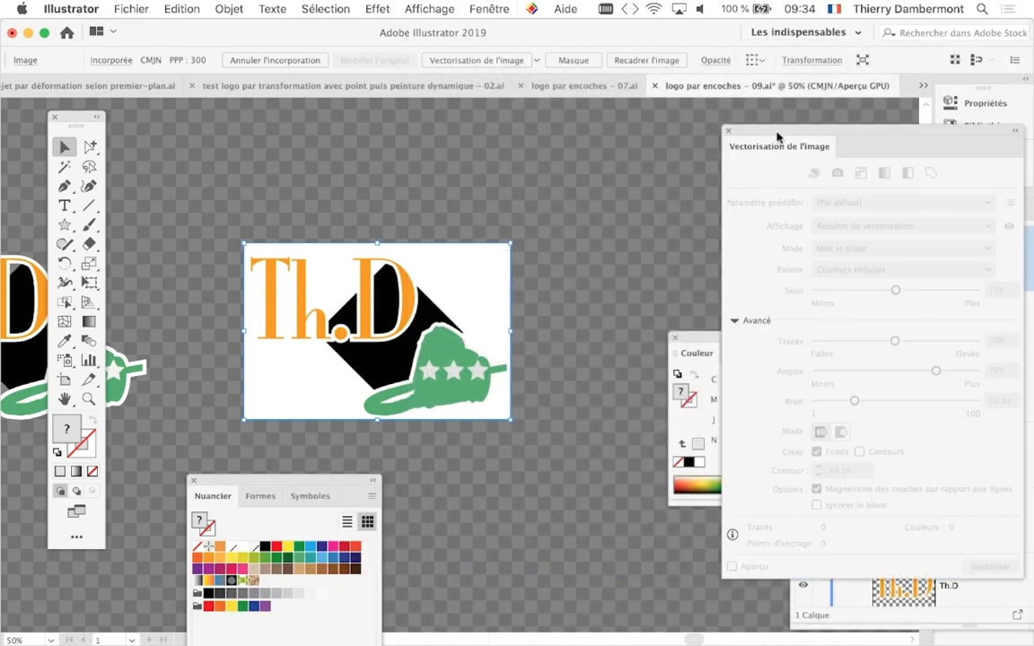
left_click_drag(777, 136, 565, 131)
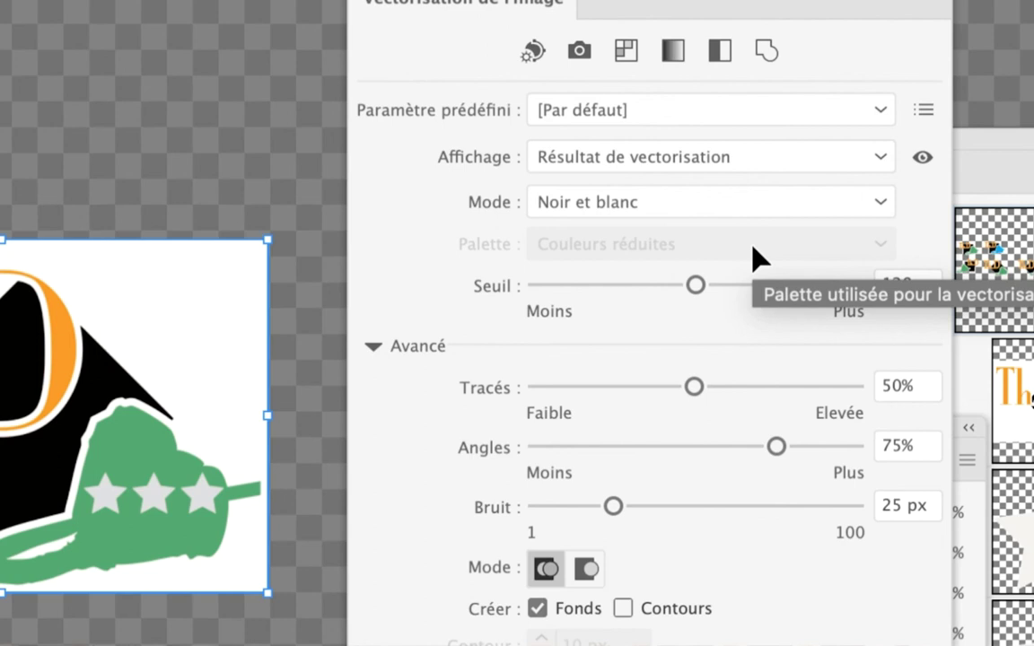
left_click(736, 225)
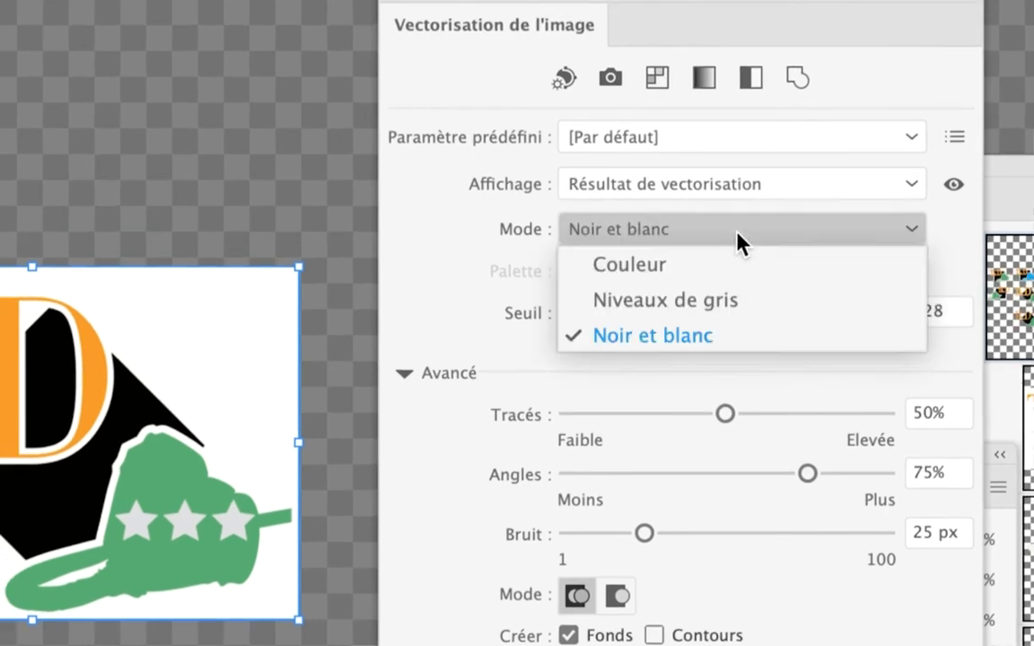
left_click(741, 251)
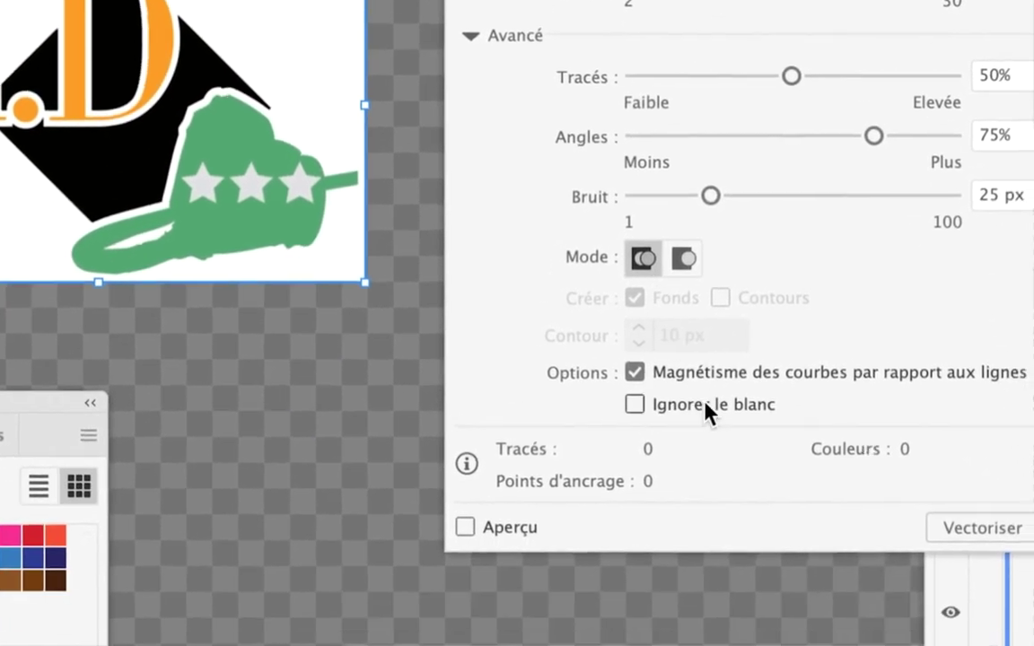
left_click(708, 409)
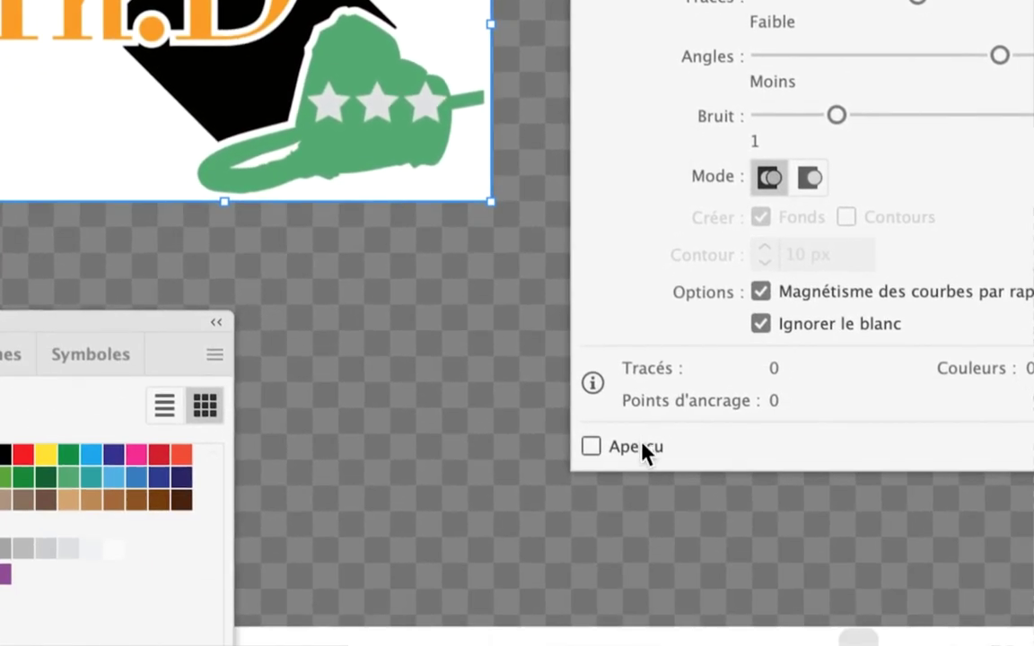
left_click(642, 444)
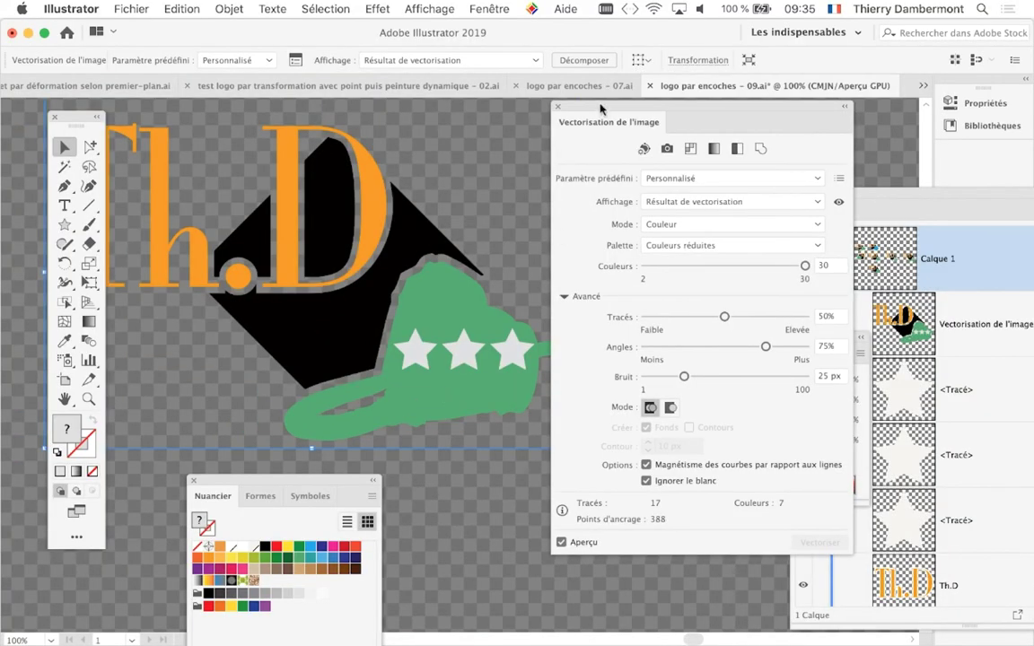
Step: Alt-drag a copy of the traced logo to the right, keeping both copies in view
left_click_drag(597, 107, 746, 129)
scroll(565, 332, "down", 2, "alt")
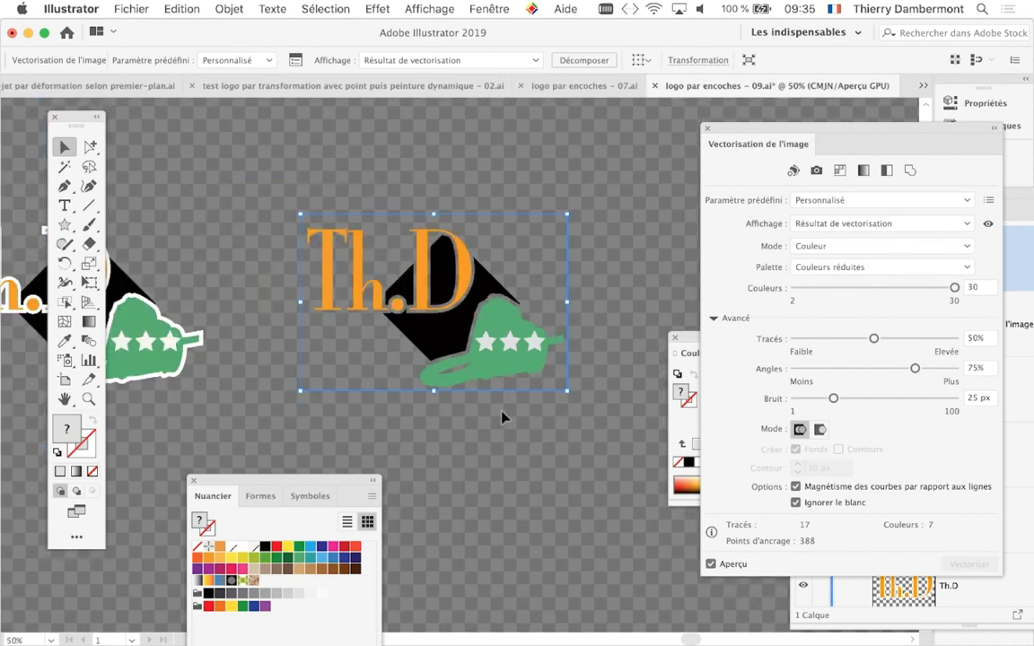
scroll(503, 412, "right", 5)
scroll(502, 413, "down", 2)
left_click_drag(229, 244, 542, 244)
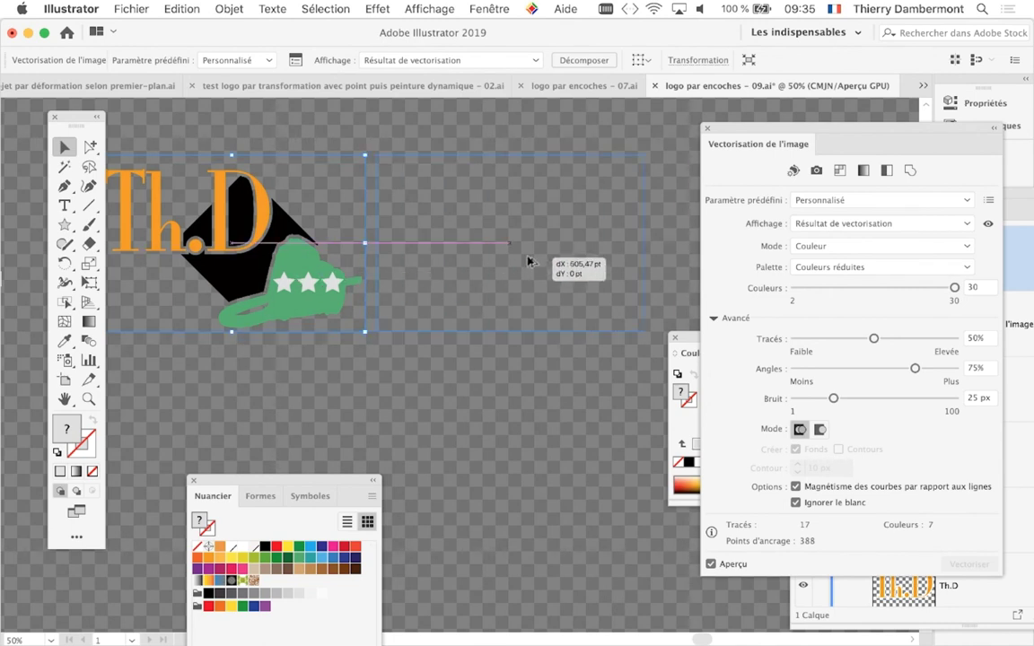
left_click_drag(532, 382, 350, 384)
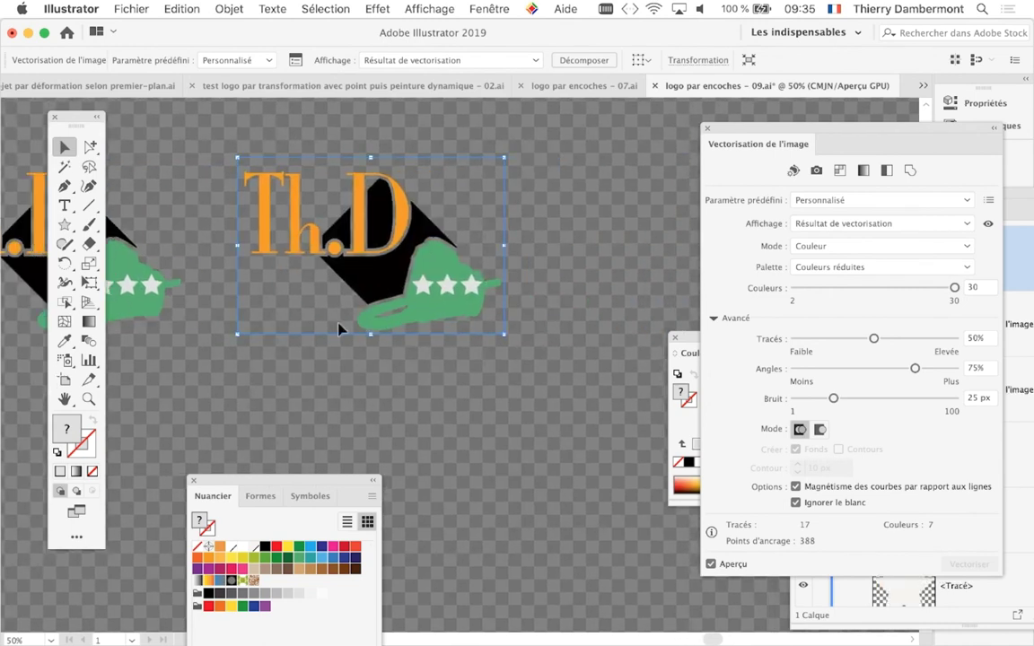
Step: Expand the image trace into an editable group of vector paths
left_click(241, 9)
mouse_move(277, 460)
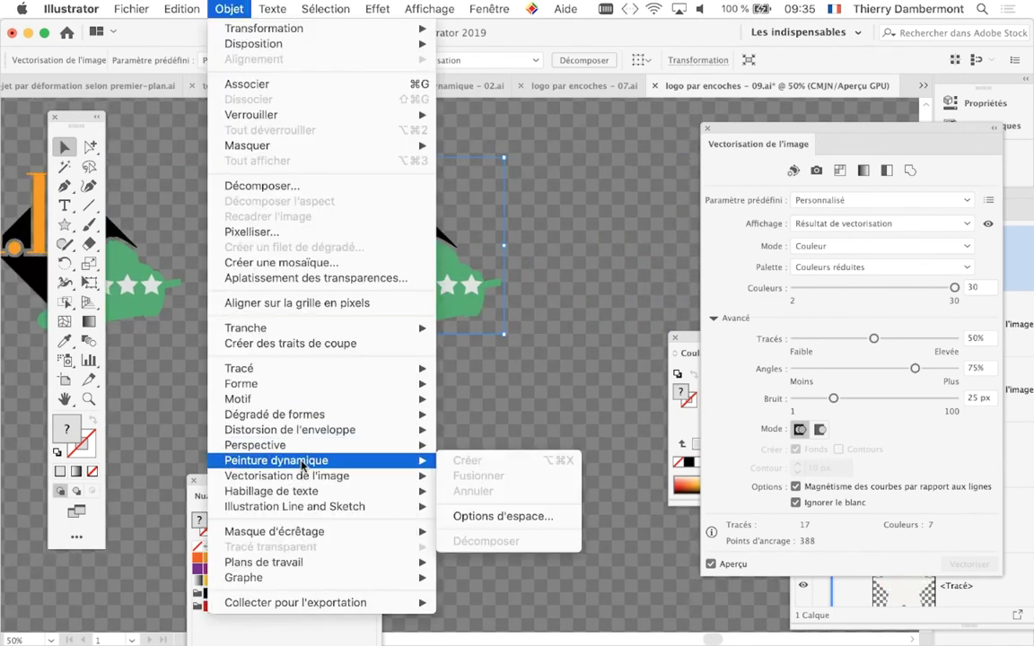
left_click(526, 529)
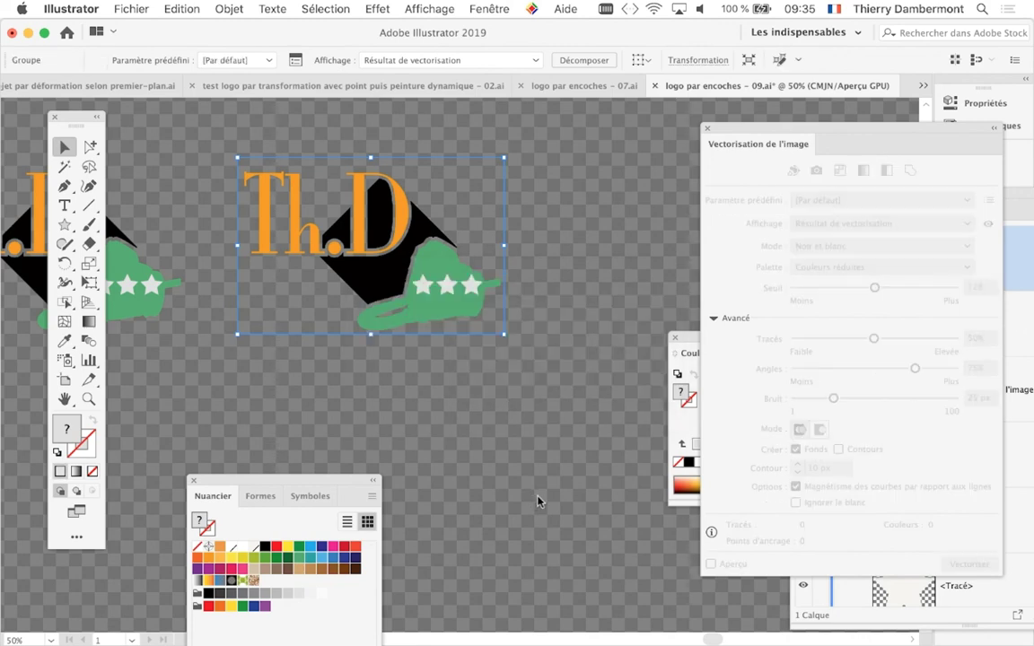
left_click_drag(354, 481, 324, 210)
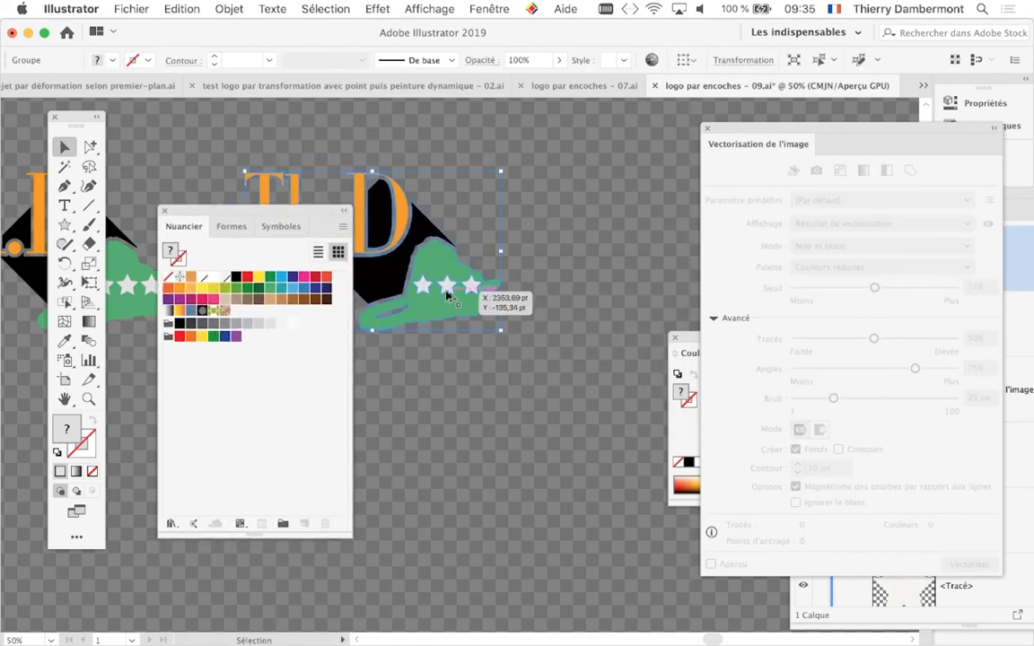
scroll(447, 289, "up", 2)
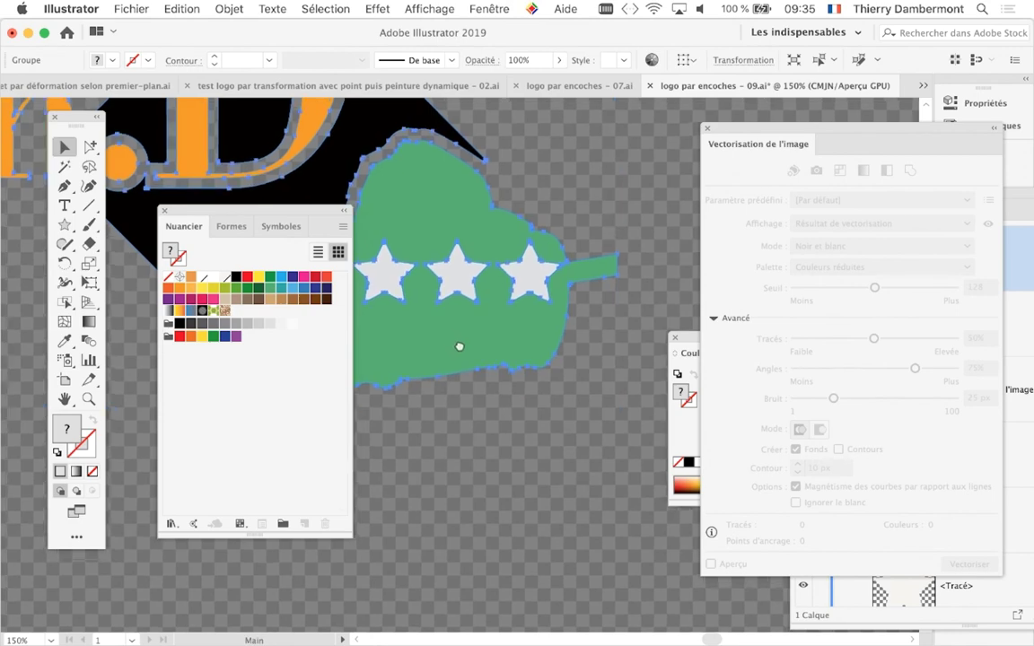
Step: Select the third, second and first chainsaw stars together with the Group Selection tool
scroll(458, 337, "up", 2)
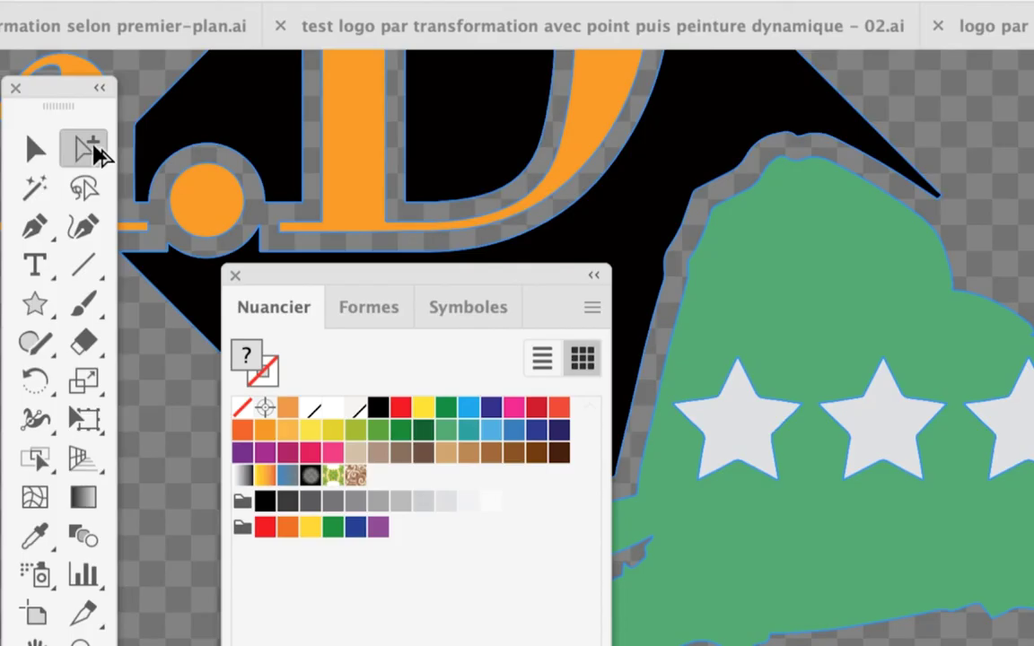
left_click(93, 149)
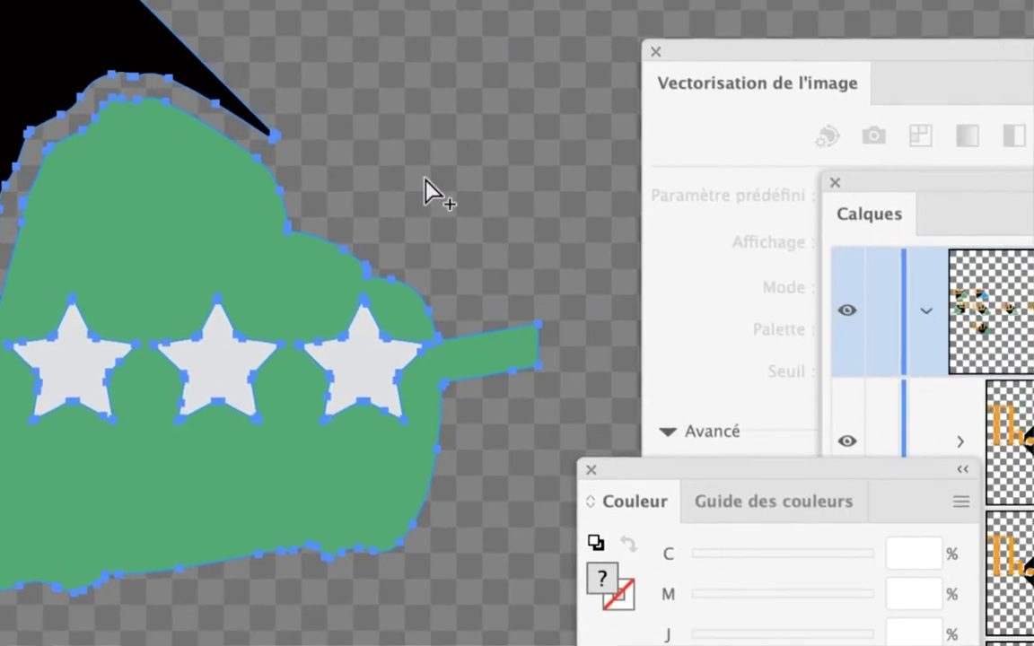
left_click(422, 184)
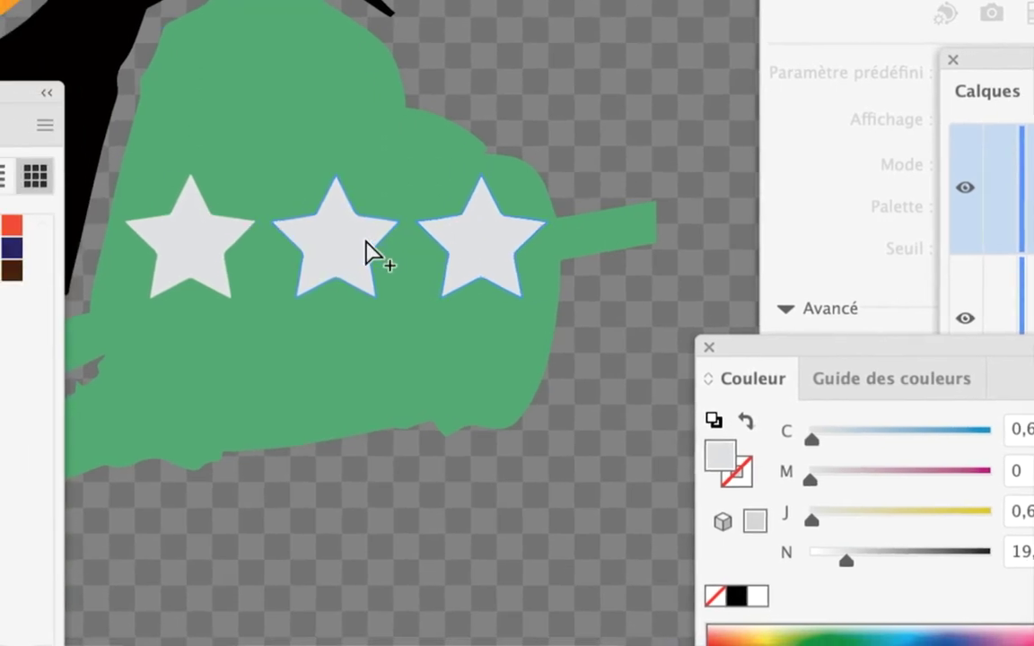
left_click(367, 251, "shift")
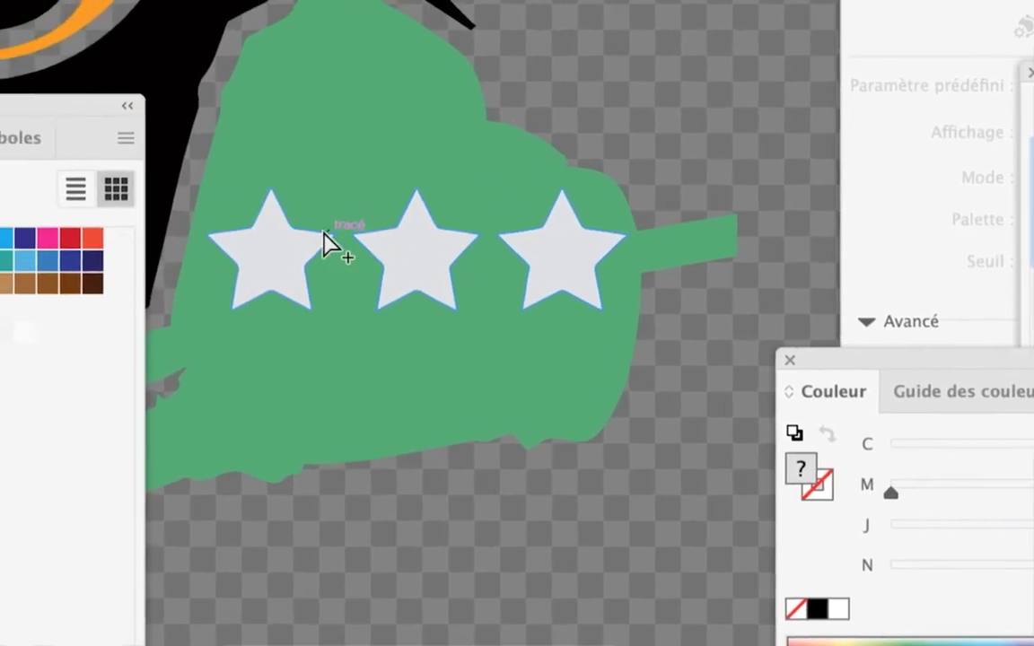
left_click(322, 234, "shift")
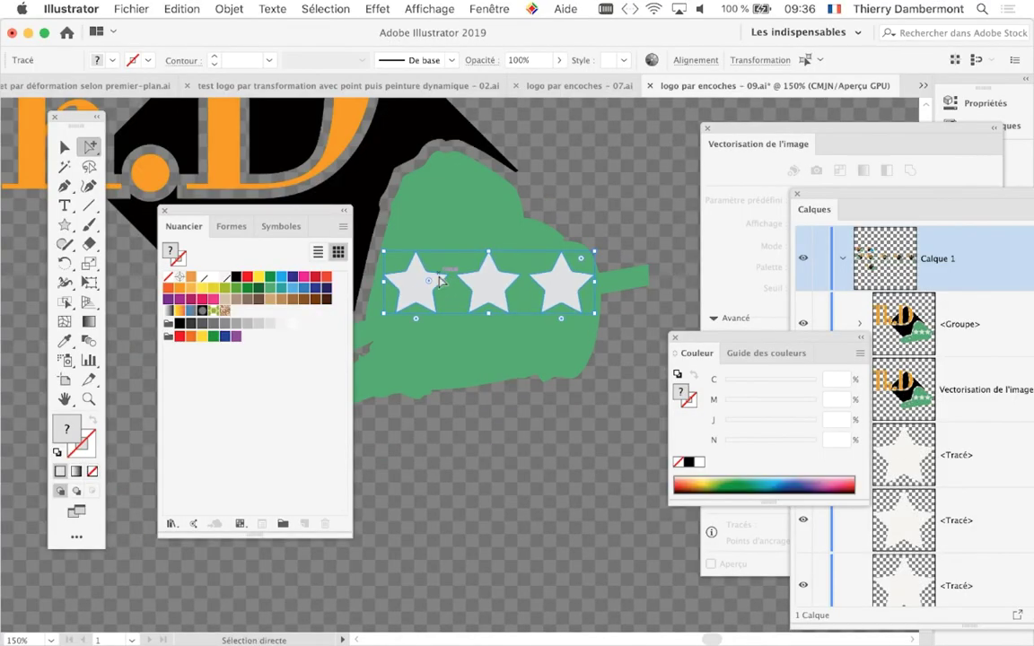
key("a")
key("alt")
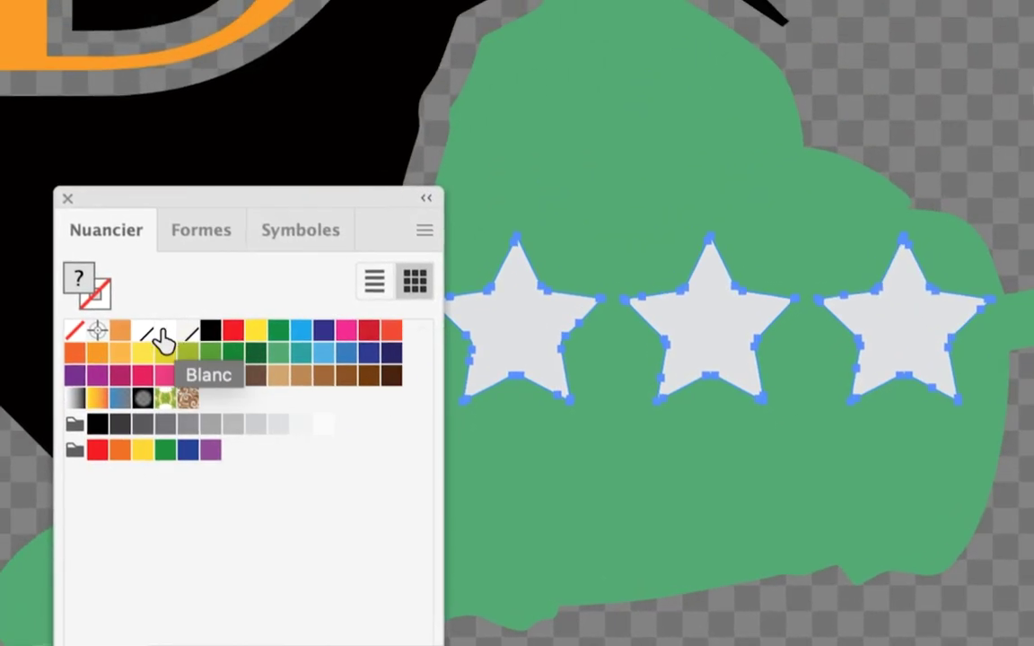
Step: Fill the three stars with pure white (C0 M0 J0 N0), then deselect them
left_click(152, 331)
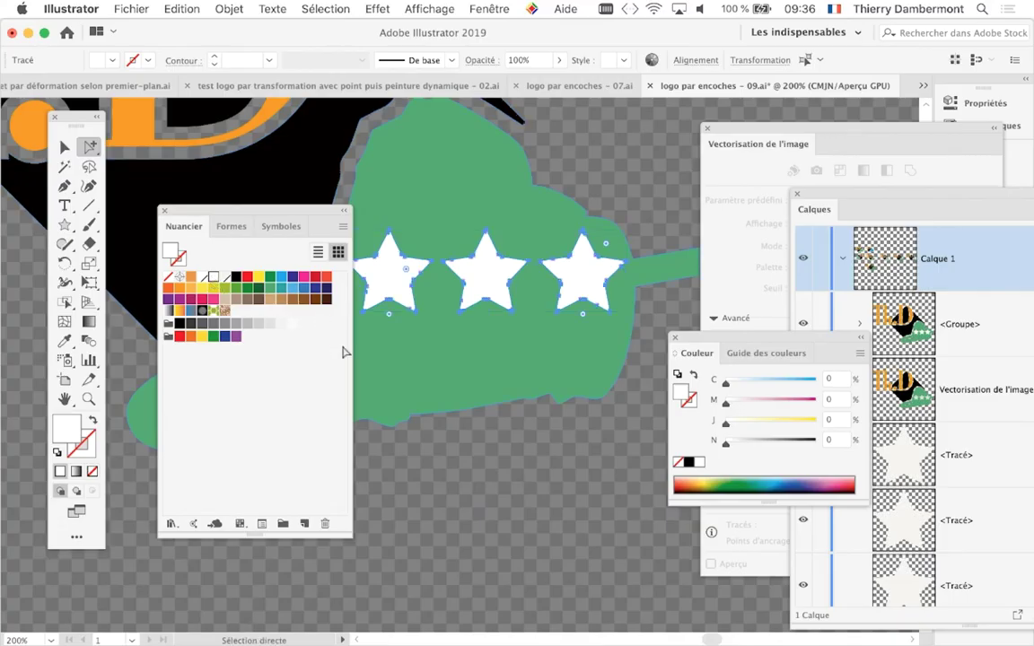
left_click(473, 489)
left_click_drag(258, 212, 479, 512)
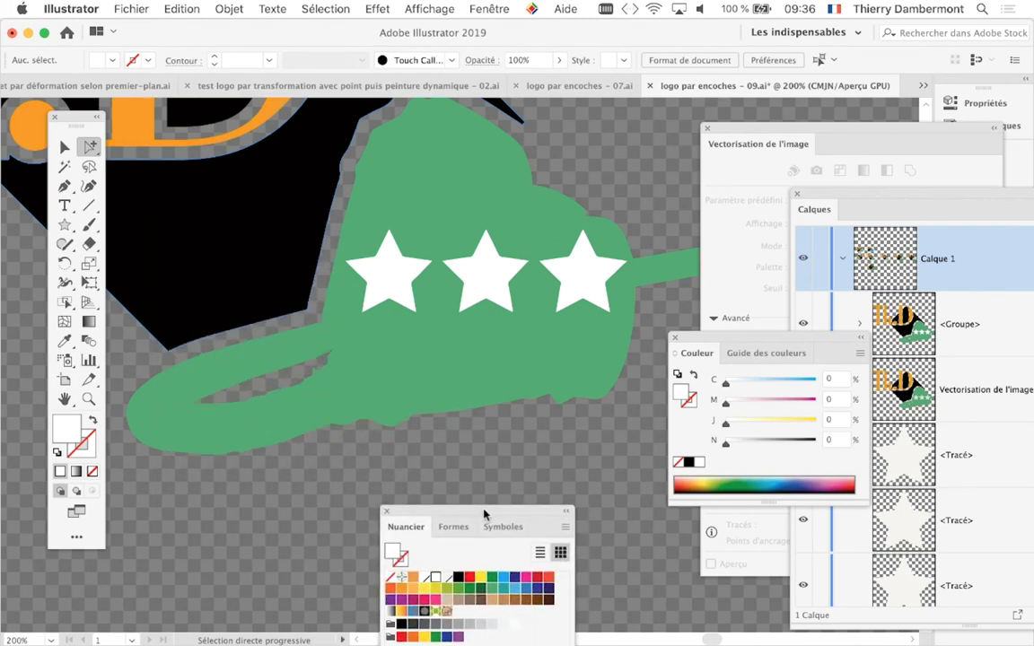
scroll(415, 389, "down", 3)
Step: Move the tracing and colour panels out of the way of the artwork
key("alt")
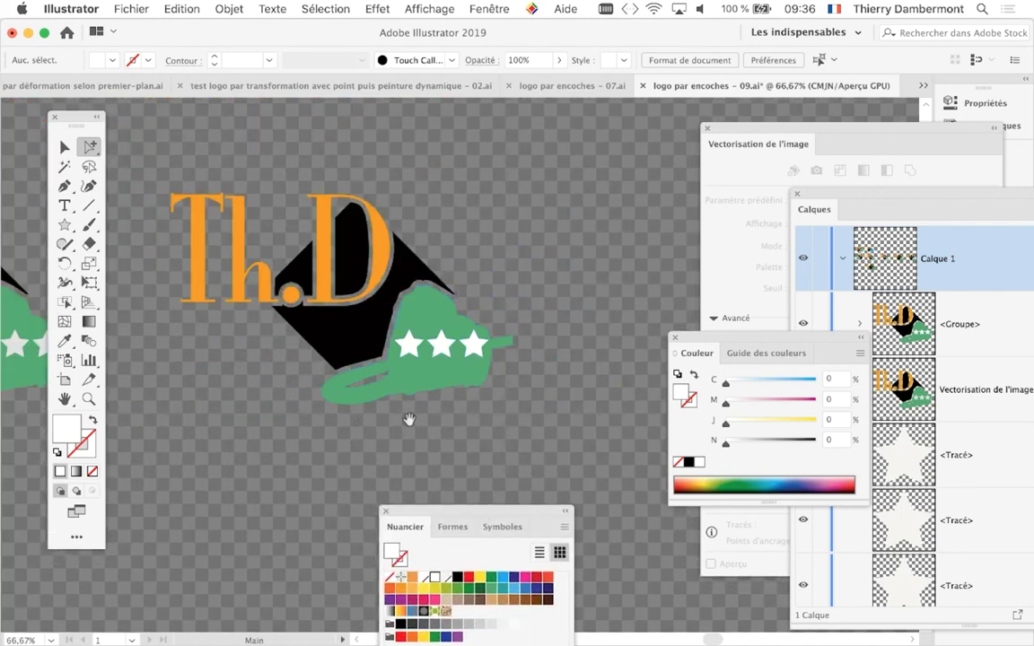
scroll(408, 422, "left", 3)
scroll(409, 421, "down", 2)
scroll(496, 413, "left", 3)
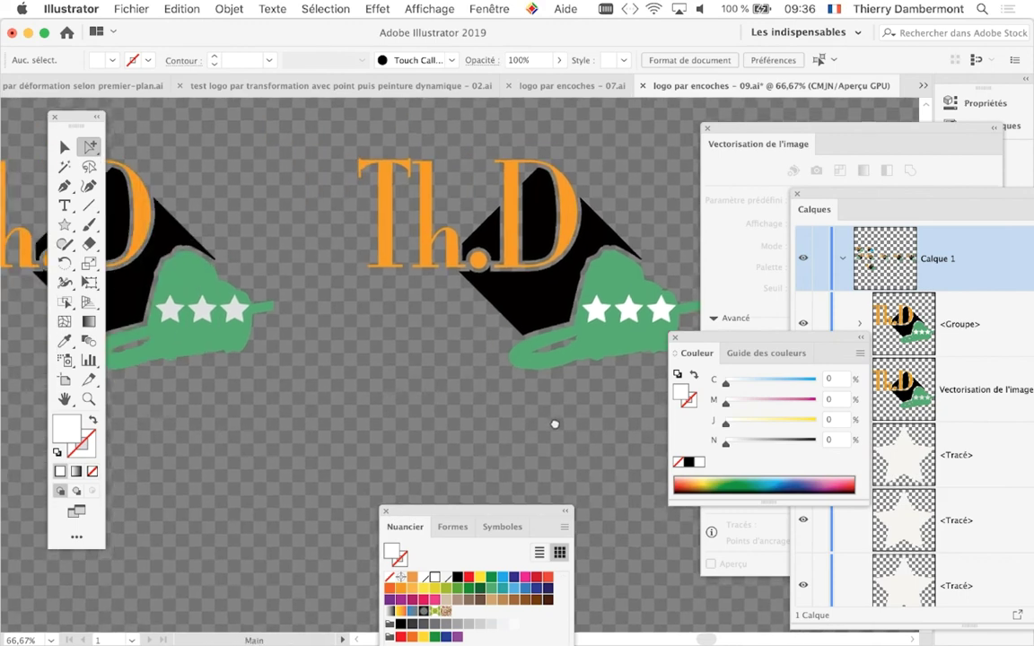
scroll(553, 427, "left", 1)
left_click_drag(744, 130, 916, 142)
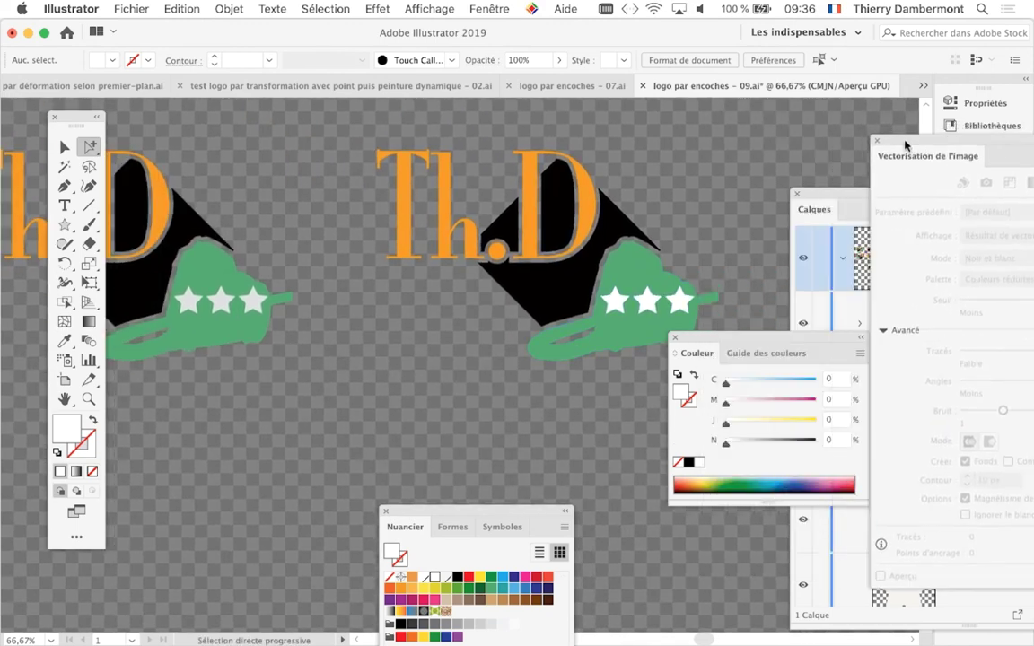
left_click_drag(713, 341, 791, 439)
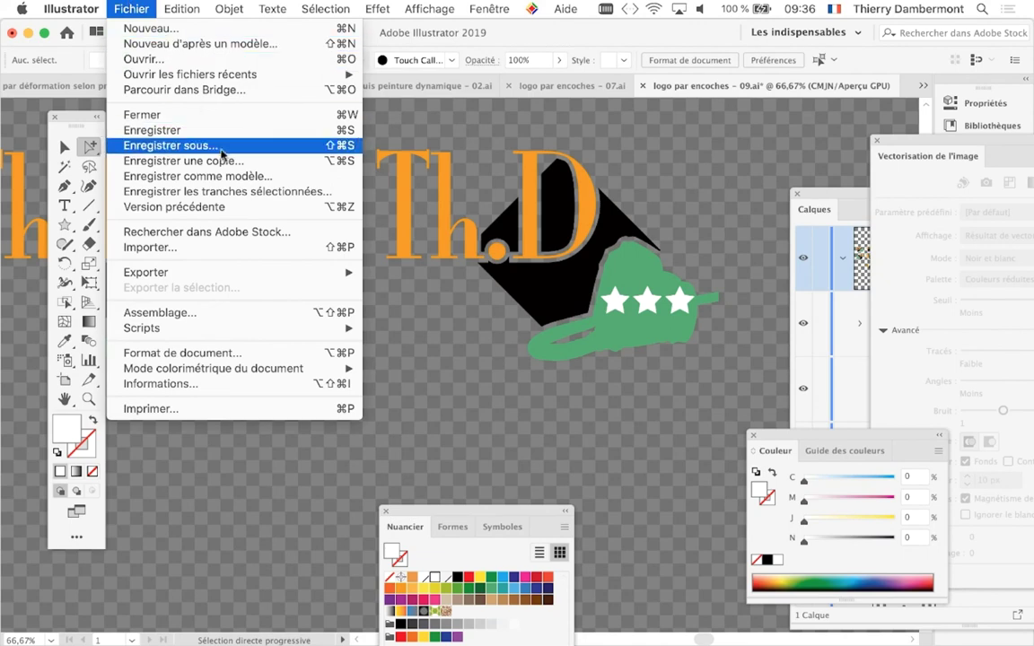
Step: Save the logo as a new version, 'logo par encoches - 10.ai', with default Illustrator options
left_click(171, 145)
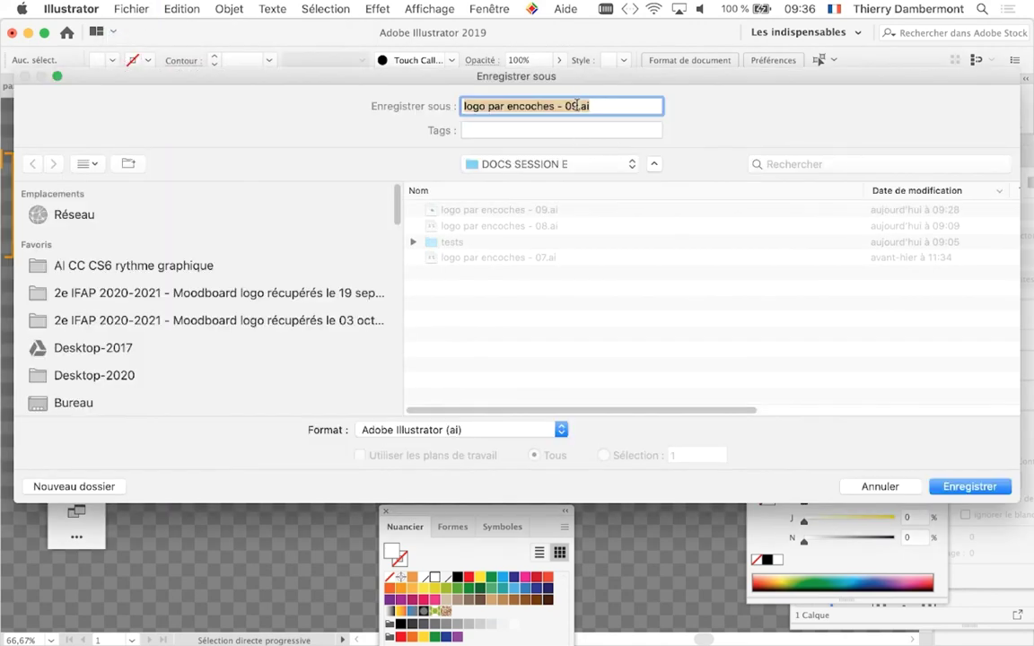
left_click(577, 106)
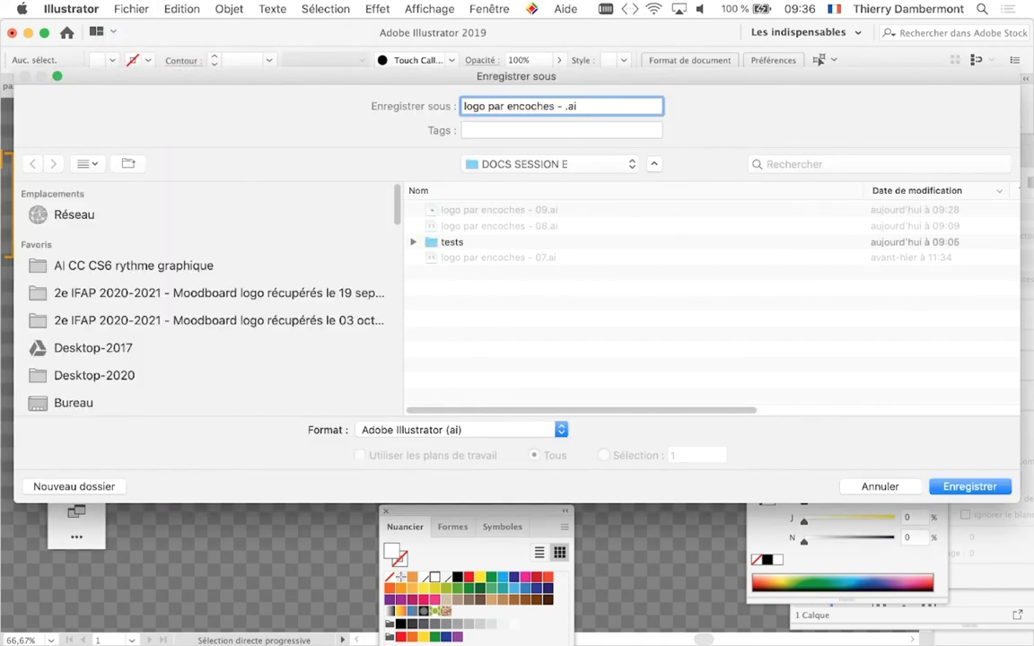
type("10")
key("Return")
left_click(859, 566)
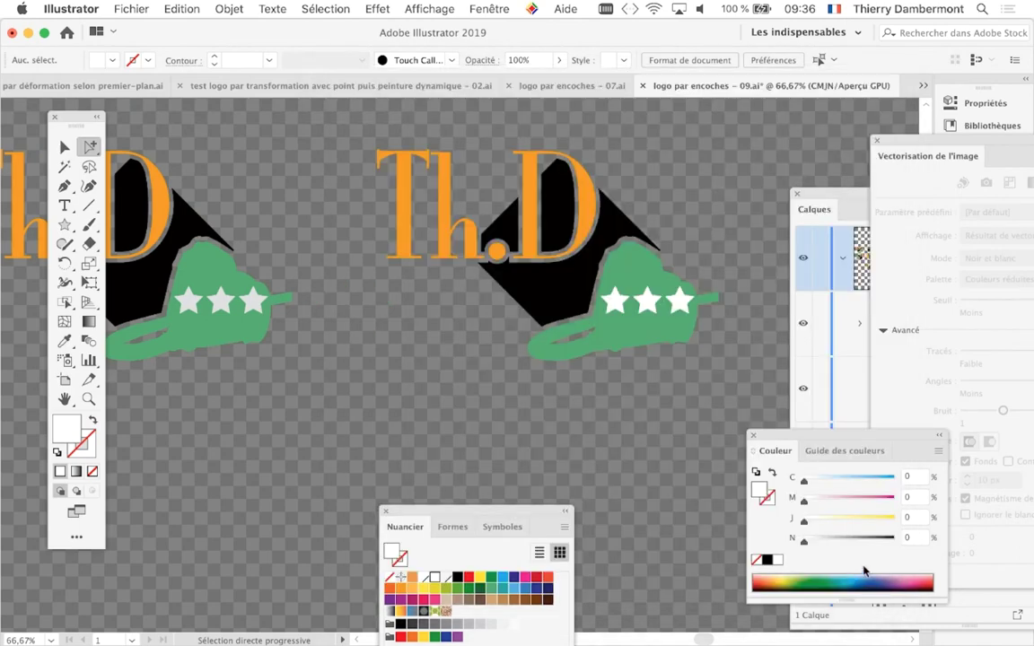
key("super+Tab")
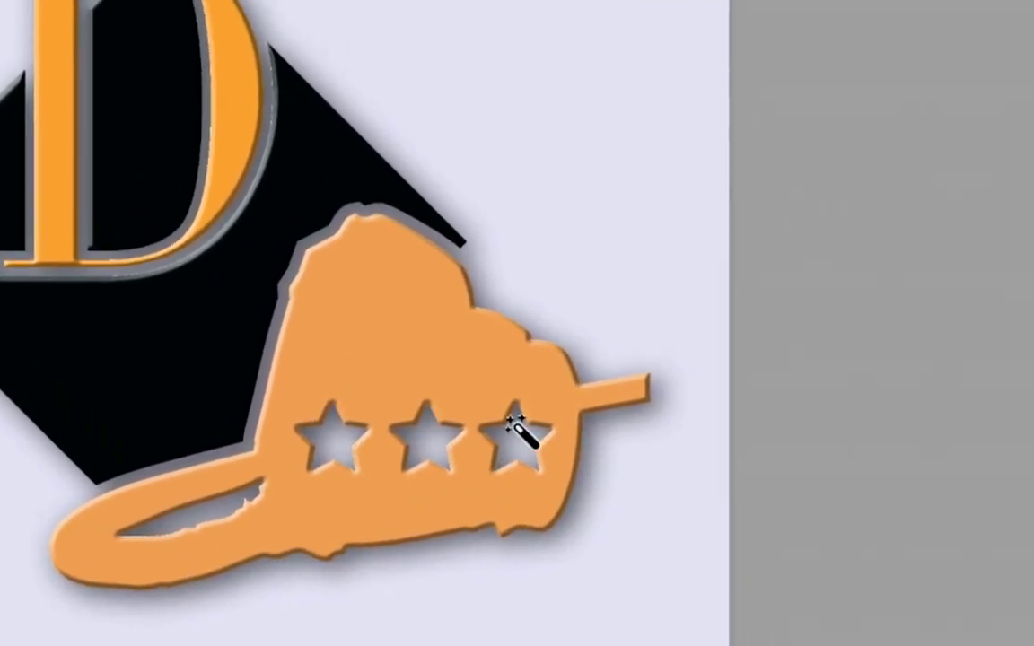
Step: View the whole orange Th.D reference logo in Photoshop, then start a new Illustrator document
key("v")
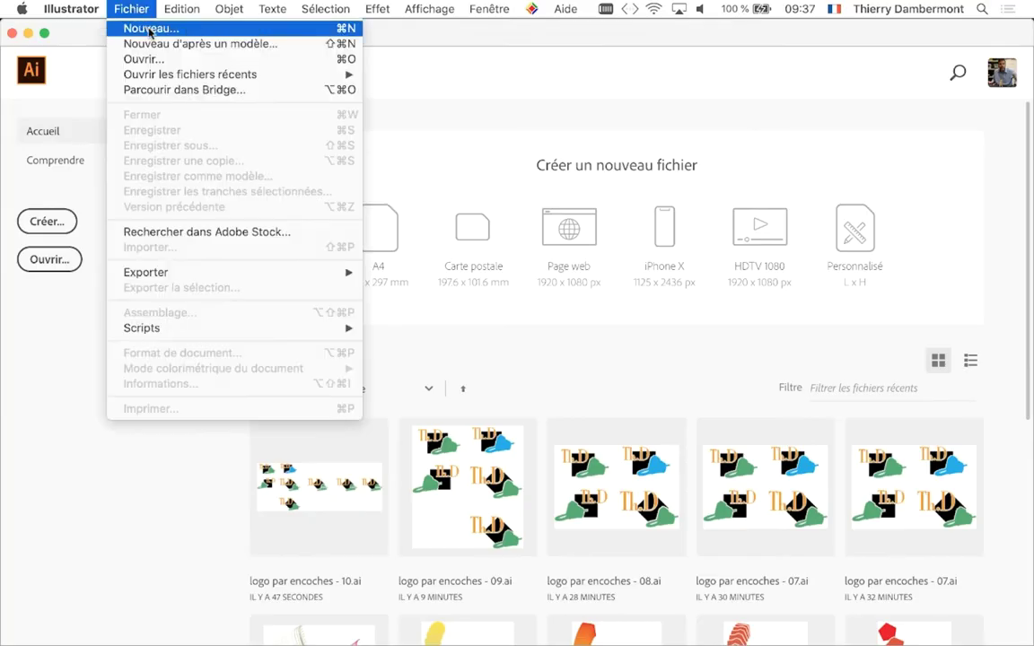
left_click(146, 29)
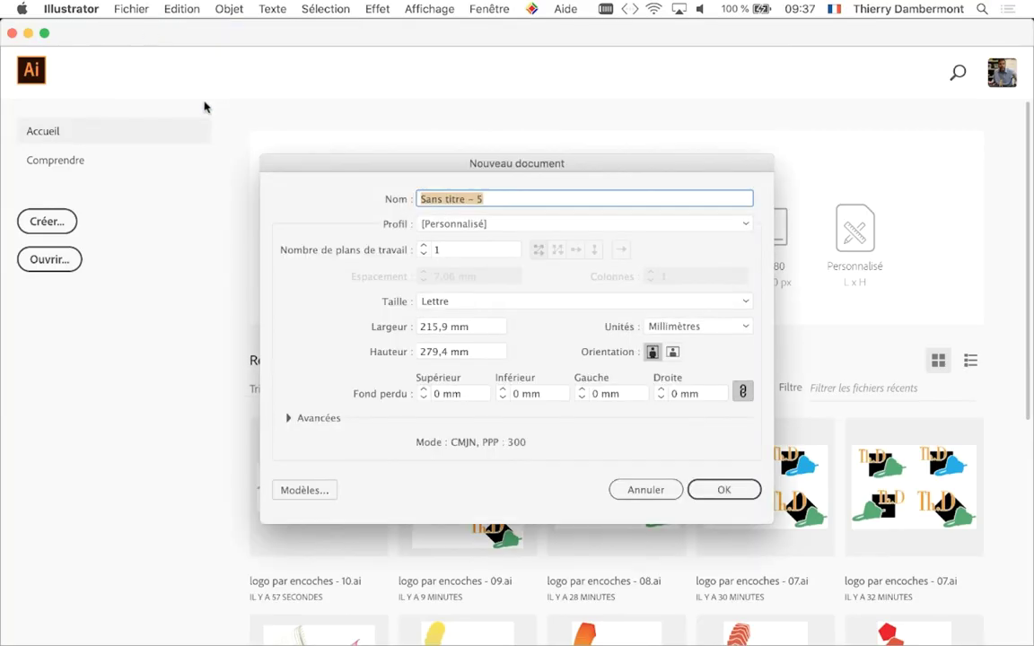
Step: Create a new Letter-size document and draw a circle about 46,44 mm across near the top left
left_click(741, 491)
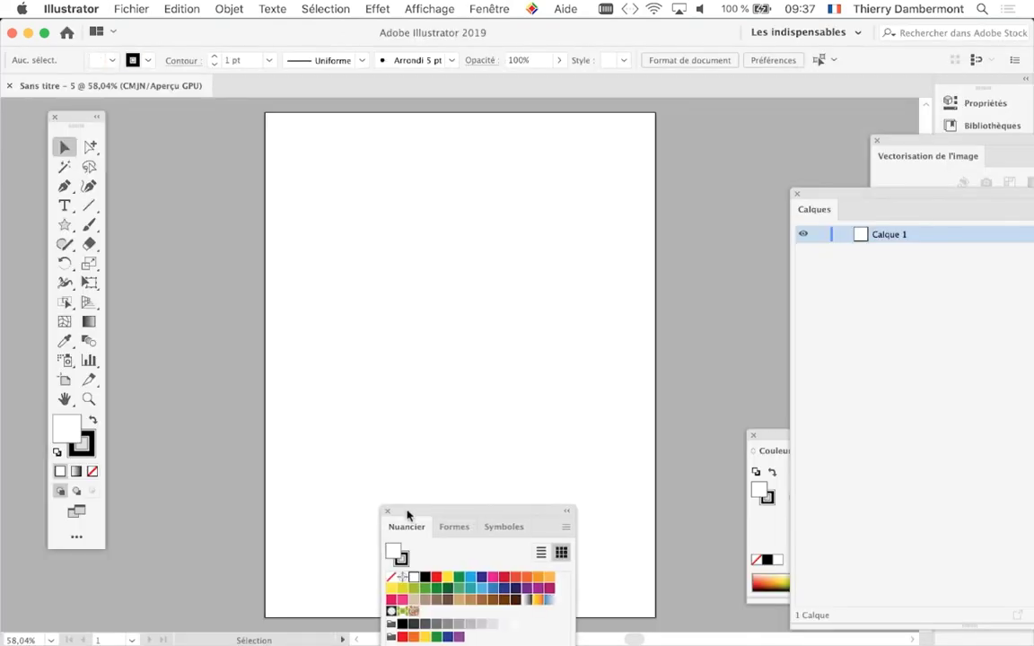
mouse_move(407, 512)
left_mouse_down()
mouse_move(655, 120)
mouse_move(678, 115)
left_mouse_up()
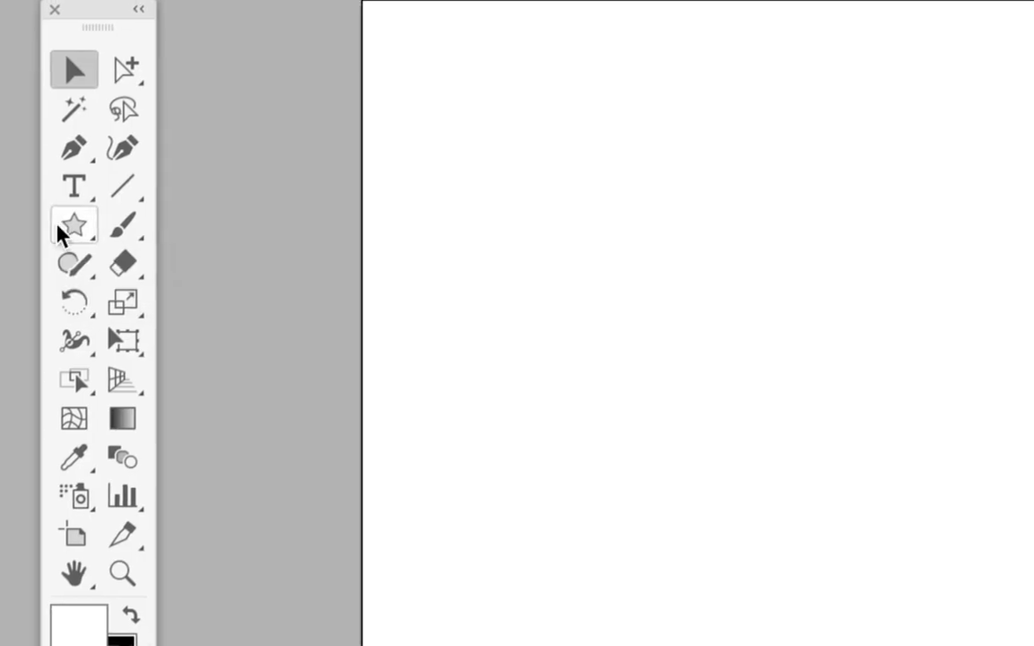
left_click(57, 231)
left_click(90, 253)
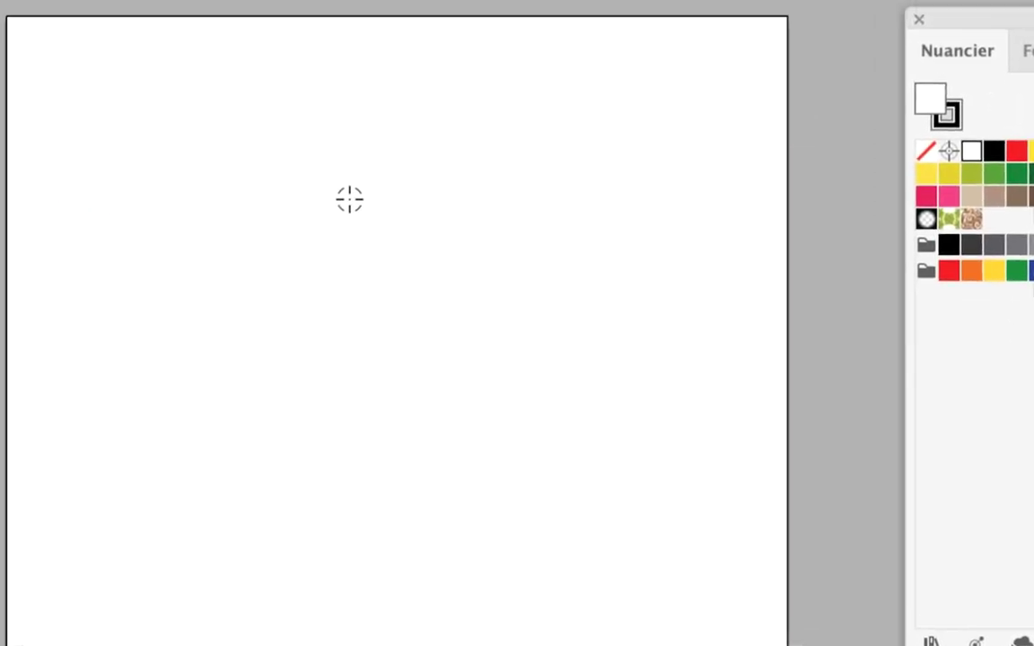
left_click_drag(356, 206, 384, 219)
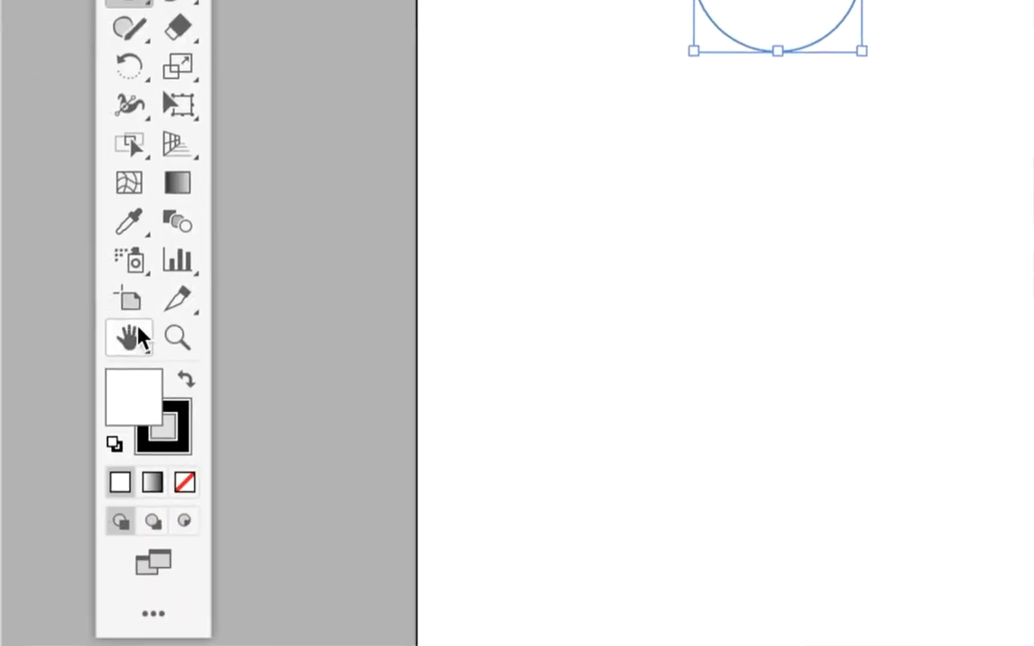
Step: Give the circle a black fill and set its stroke to None
left_click(145, 350)
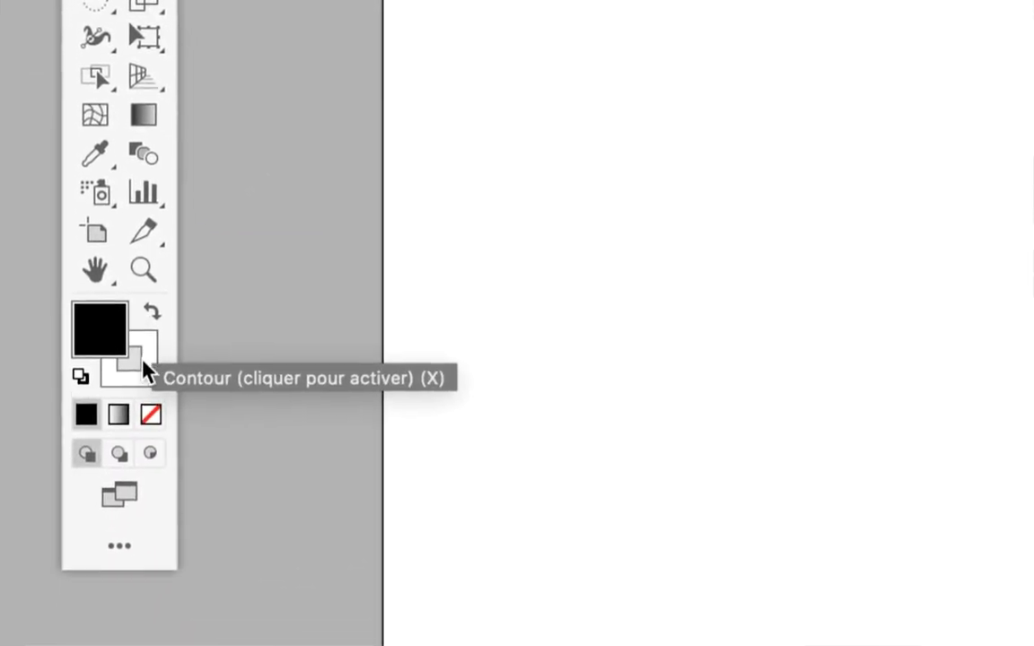
left_click(137, 390)
left_click(146, 441)
left_click(126, 352)
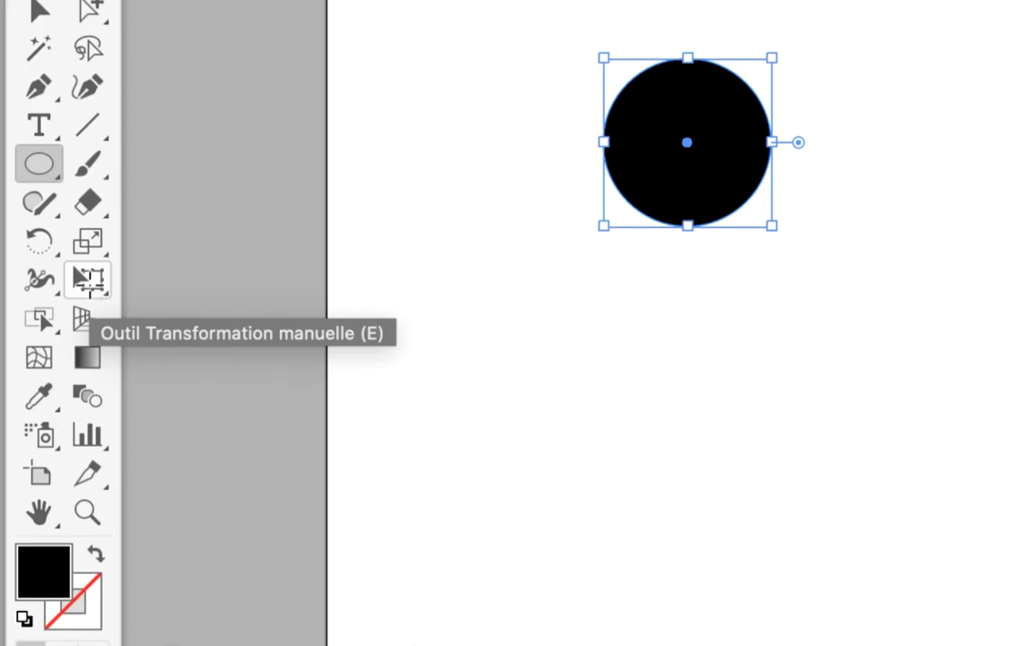
Step: Scale the circle down to about 36,82 mm with Free Transform, discarding trial rotations
left_click(88, 280)
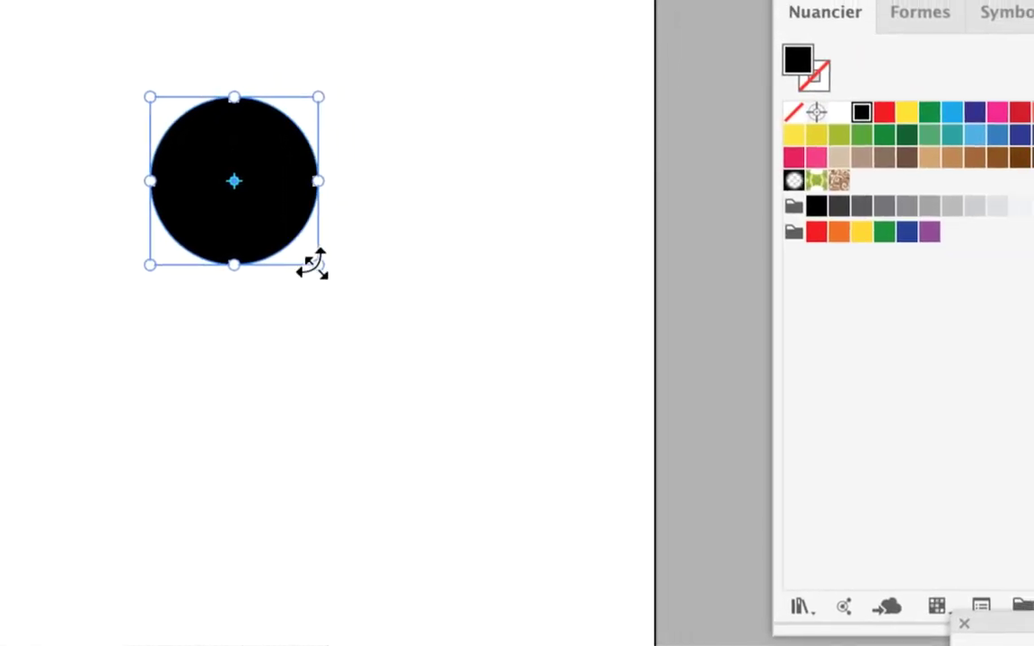
left_click_drag(311, 263, 274, 287)
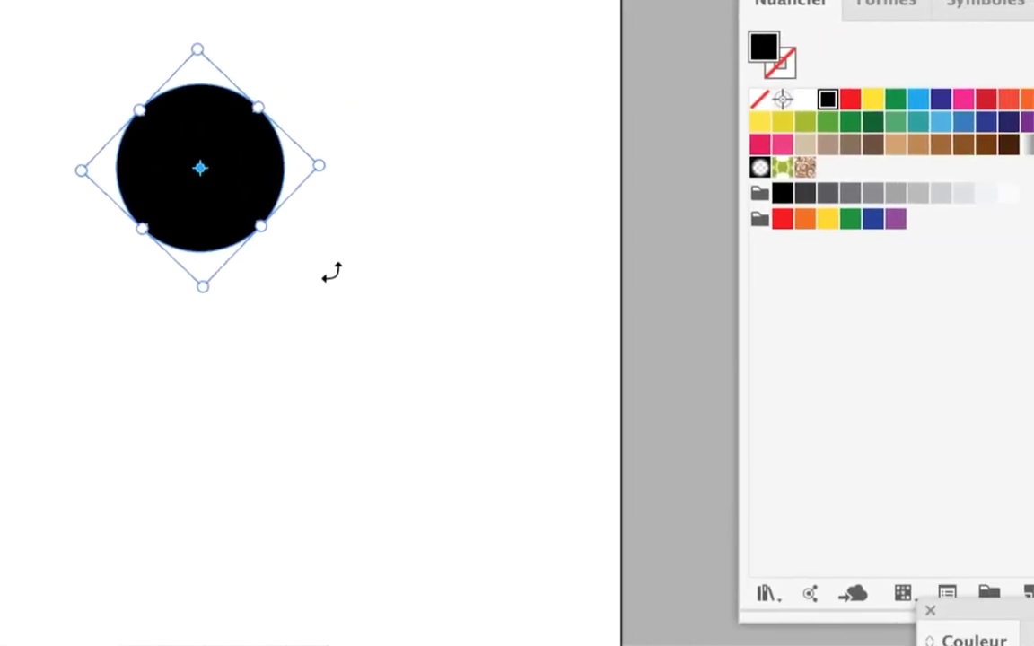
key("ctrl+z")
left_click_drag(292, 250, 238, 179)
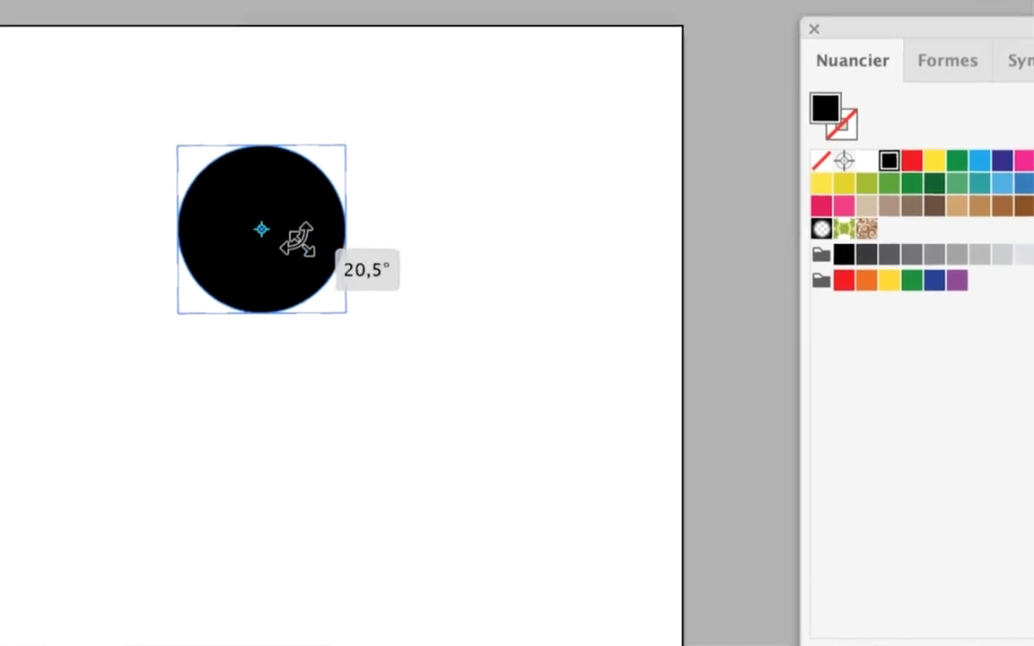
left_click_drag(297, 238, 307, 254)
key("ctrl+z")
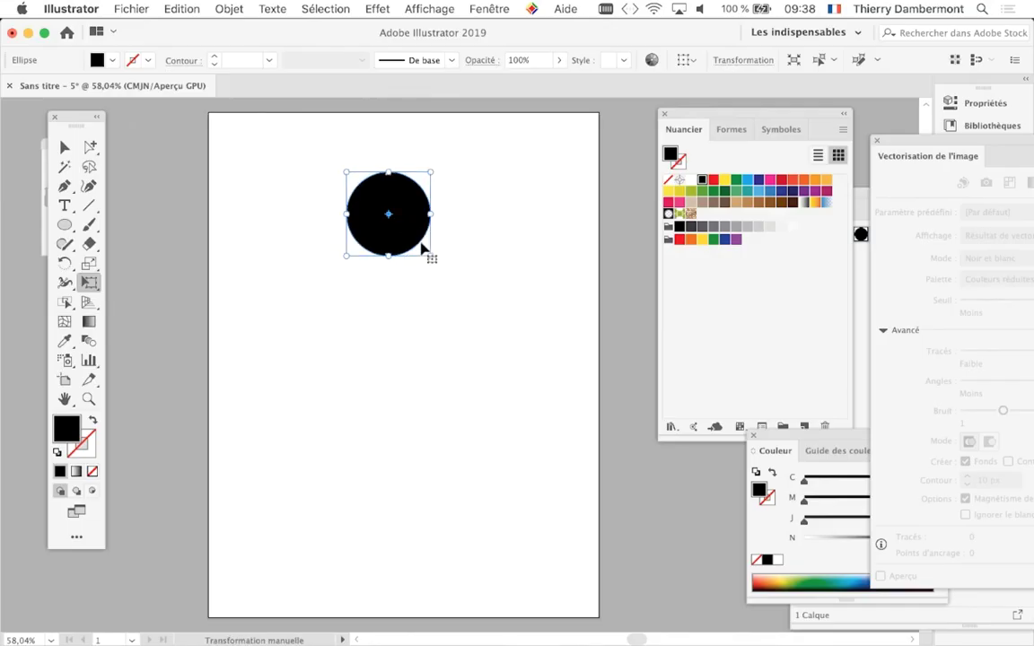
mouse_move(429, 253)
left_mouse_down()
mouse_move(430, 218)
mouse_move(461, 240)
mouse_move(426, 219)
left_mouse_up()
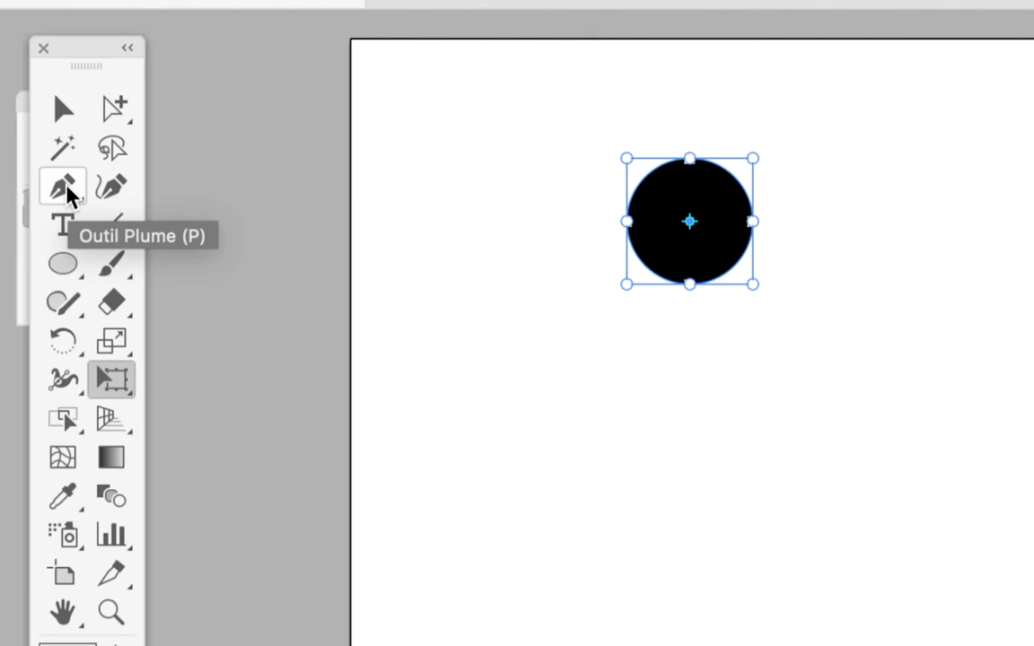
Step: Display a two-point perspective grid across the page beneath the black circle
left_click(67, 189)
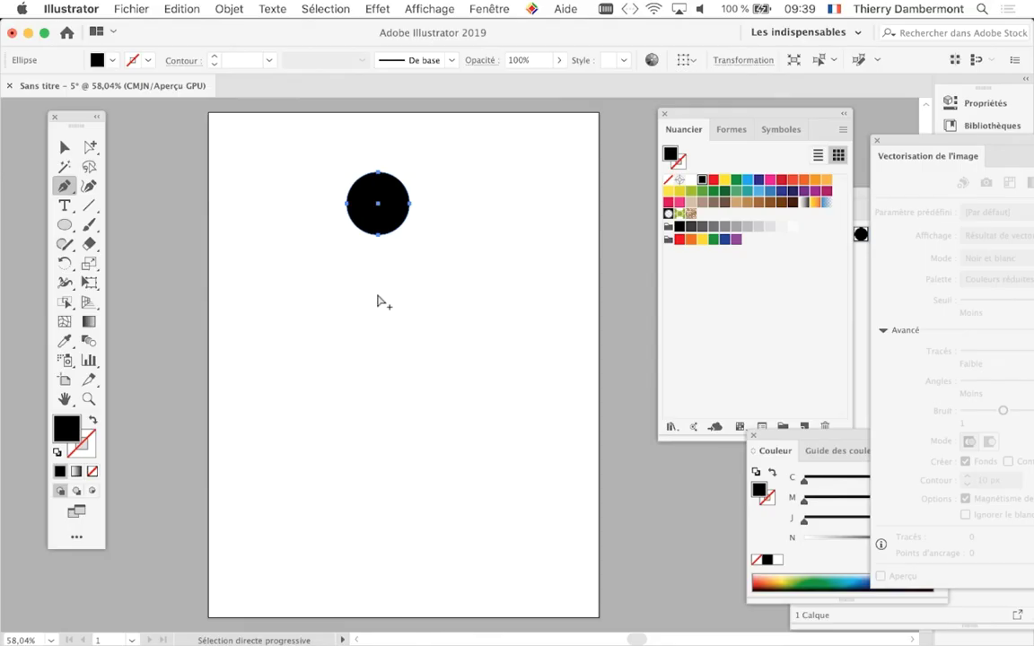
left_click(427, 9)
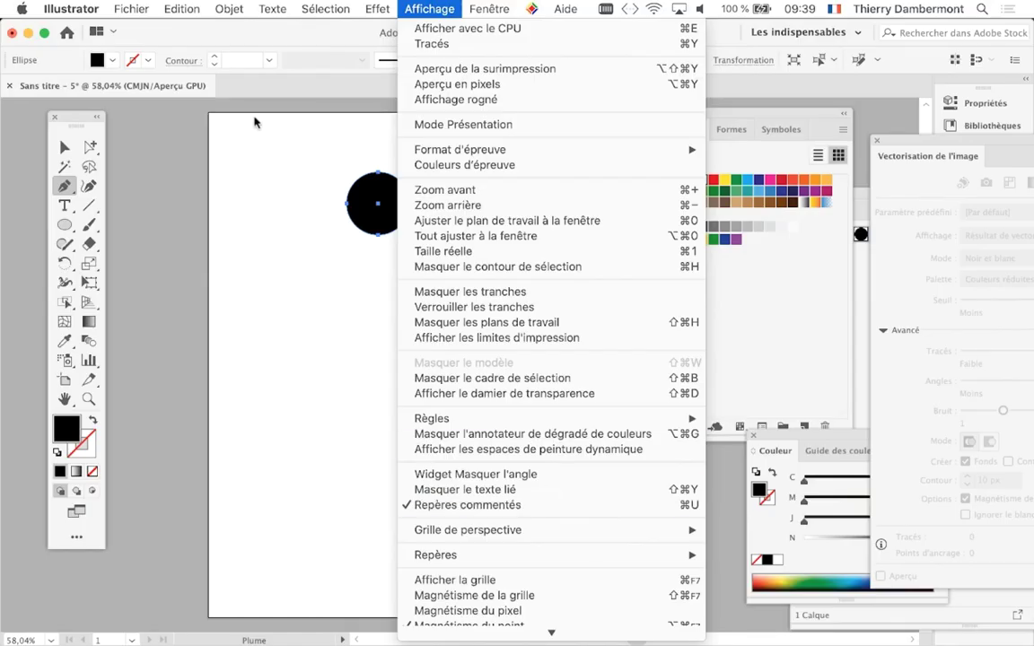
left_click(252, 113)
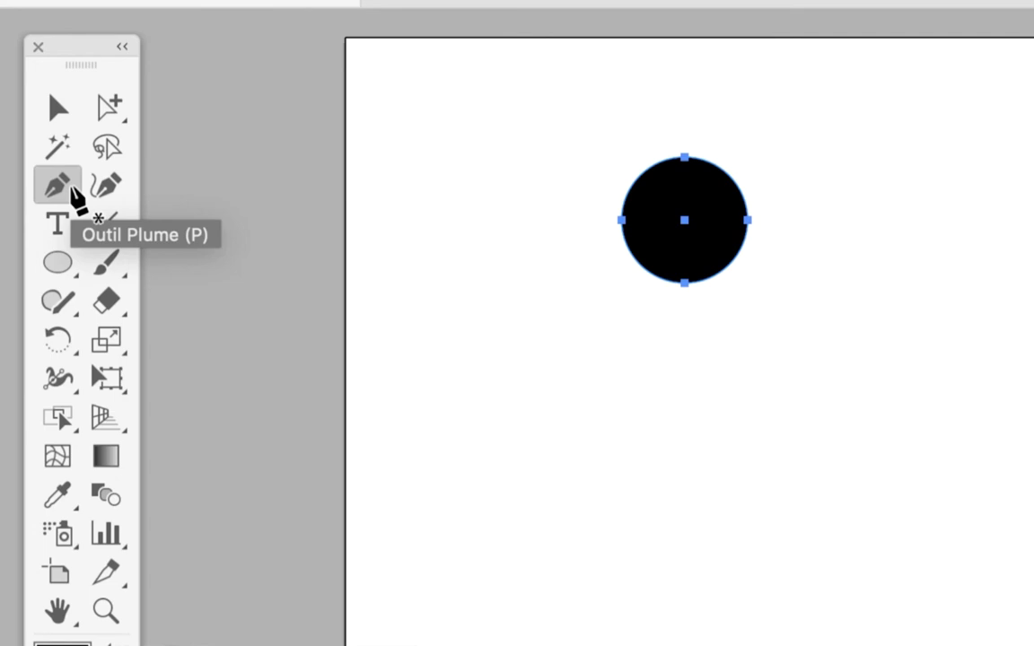
left_click(71, 187)
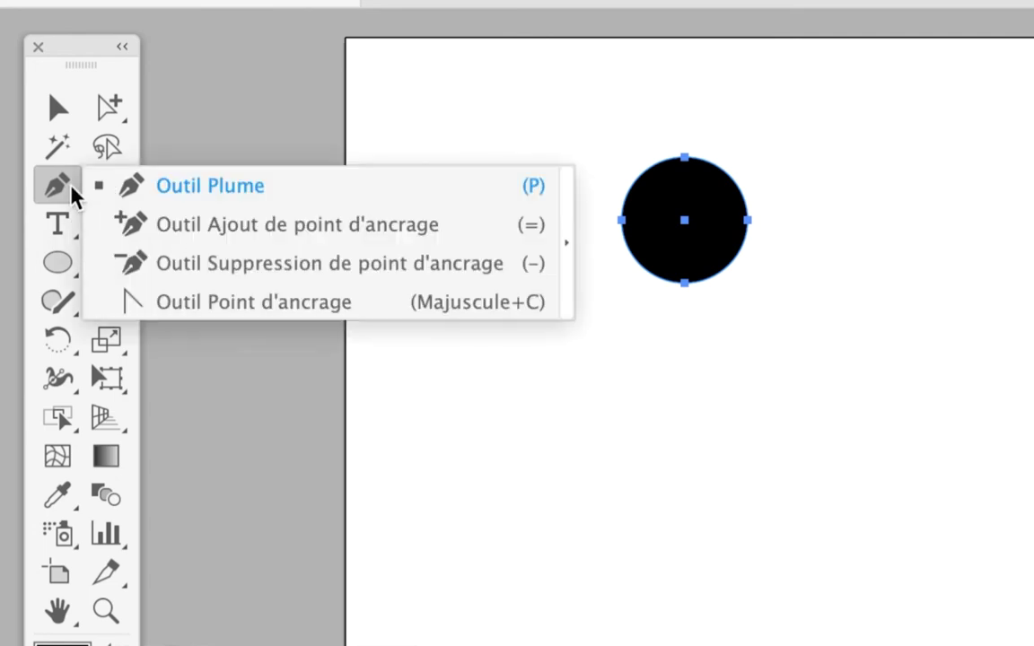
left_click(136, 305)
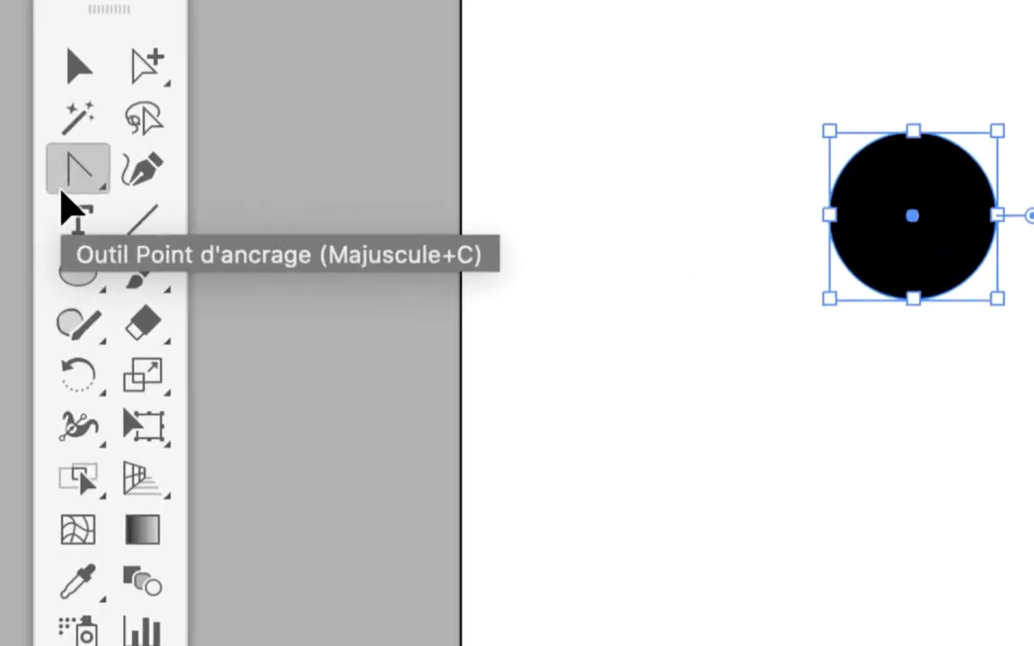
left_click(65, 190)
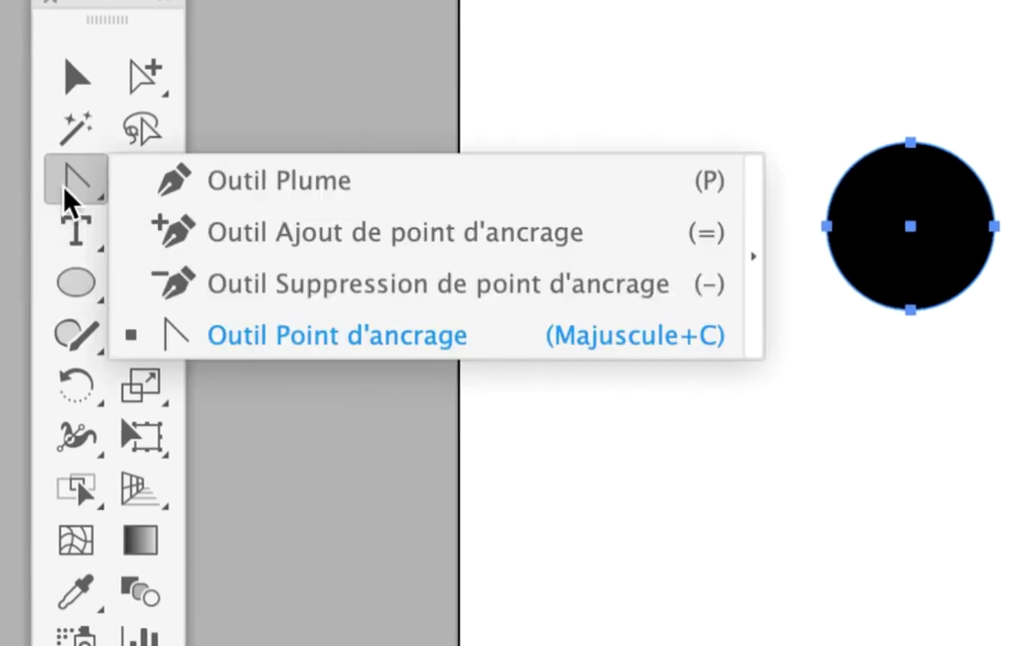
left_click(125, 193)
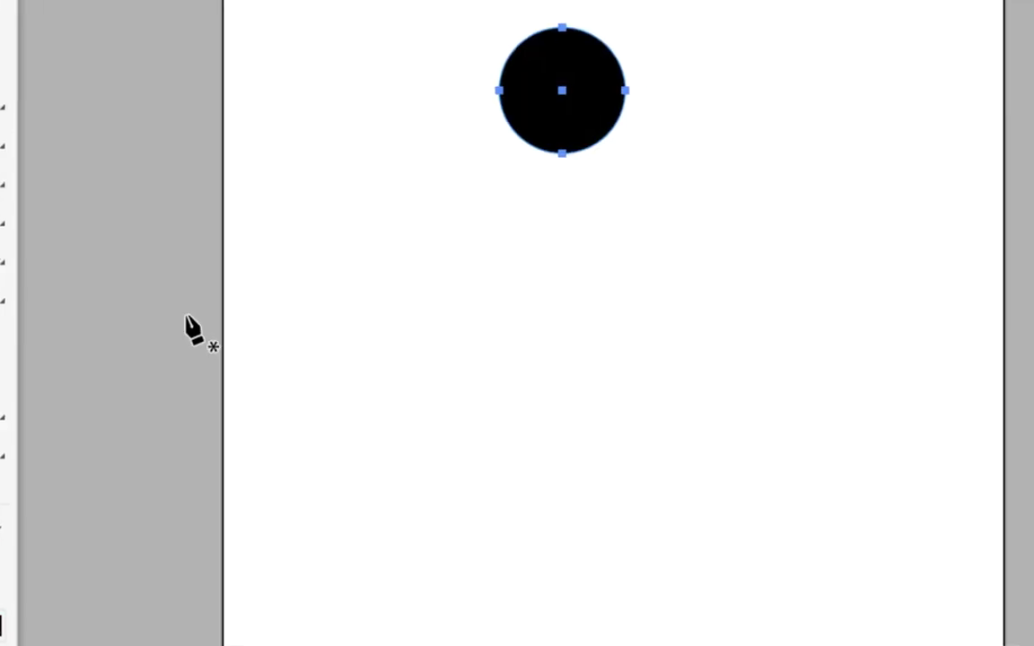
left_click(101, 290)
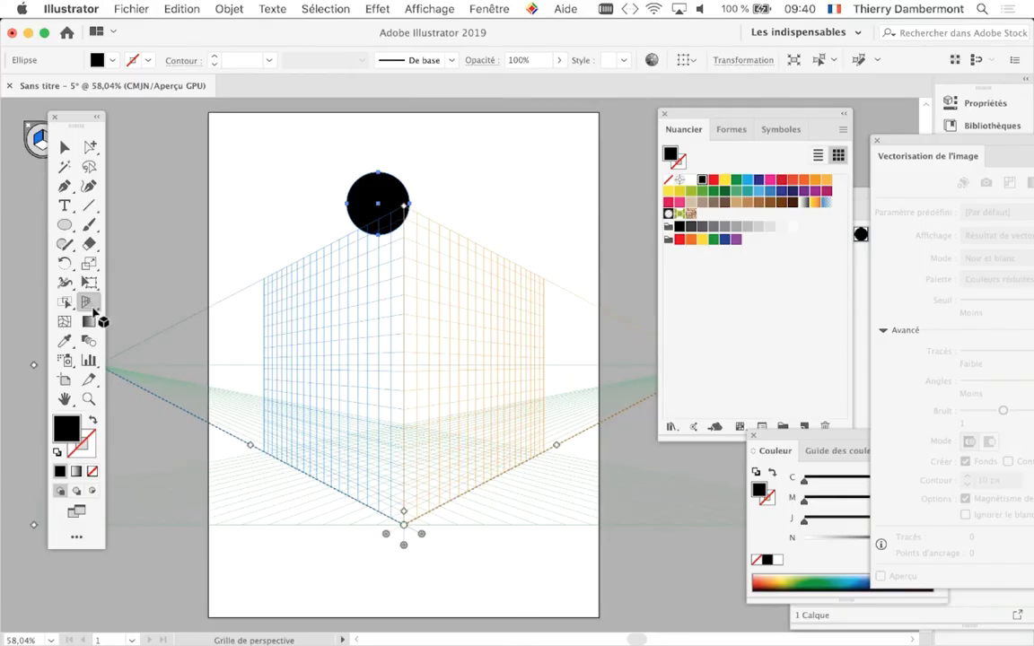
key("ctrl+shift+i")
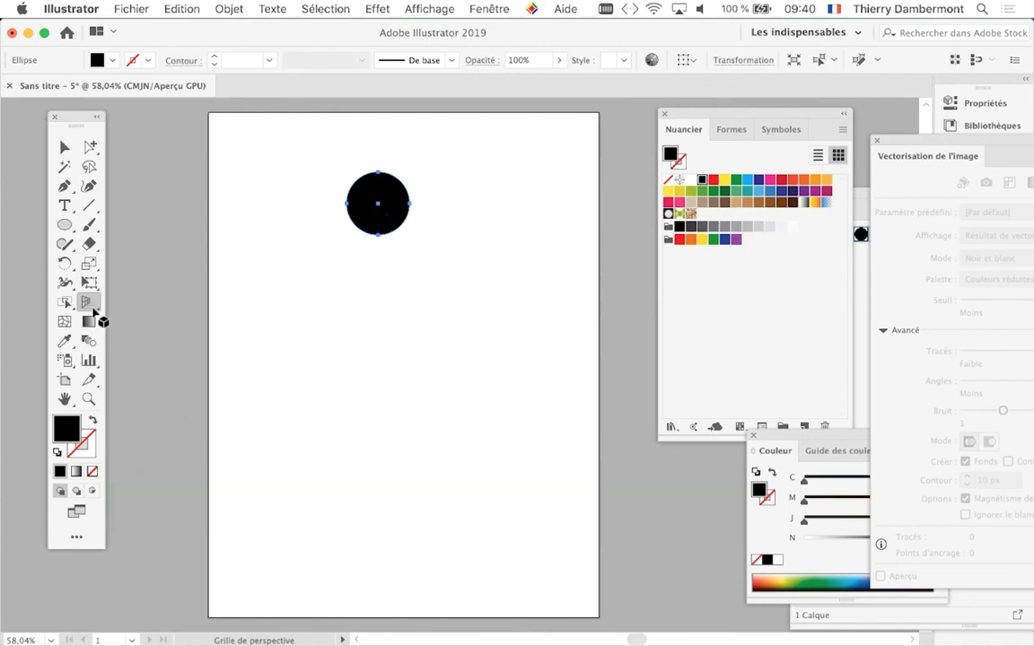
left_click(57, 150)
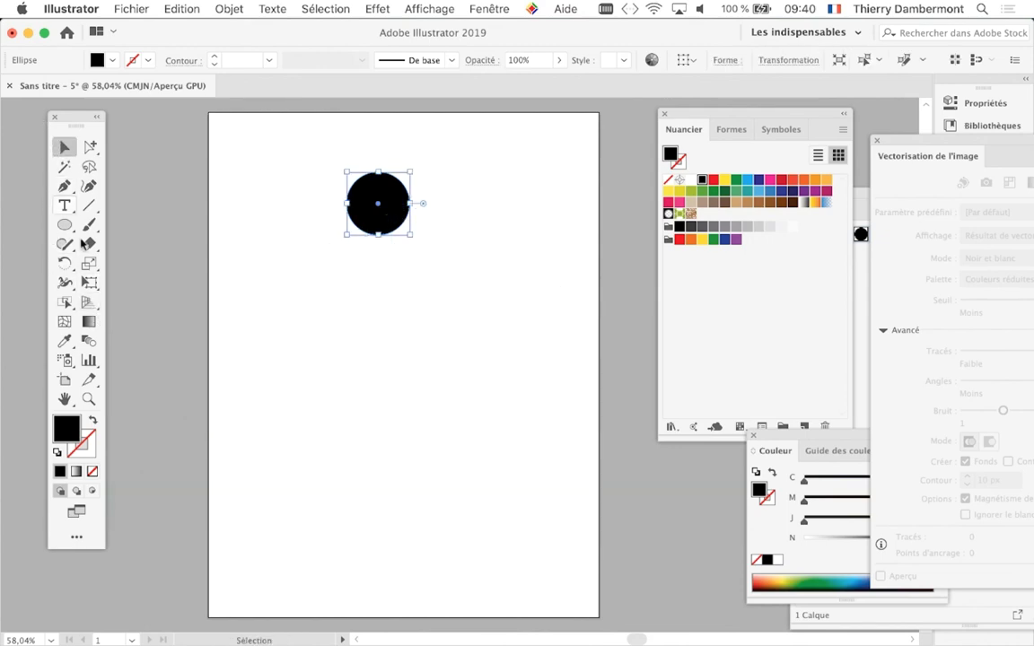
left_click(89, 306)
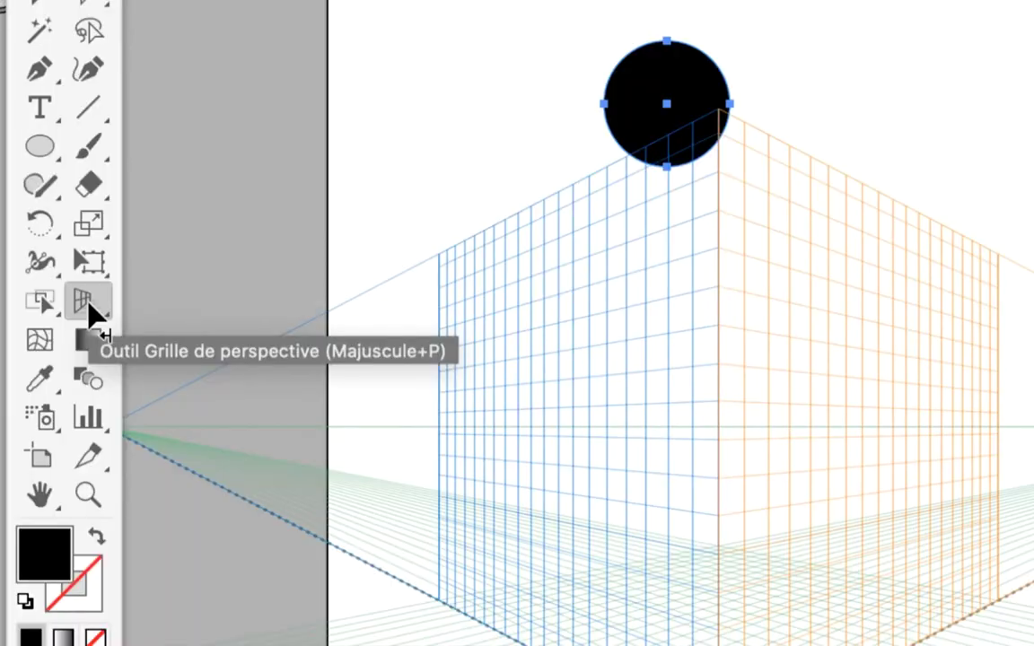
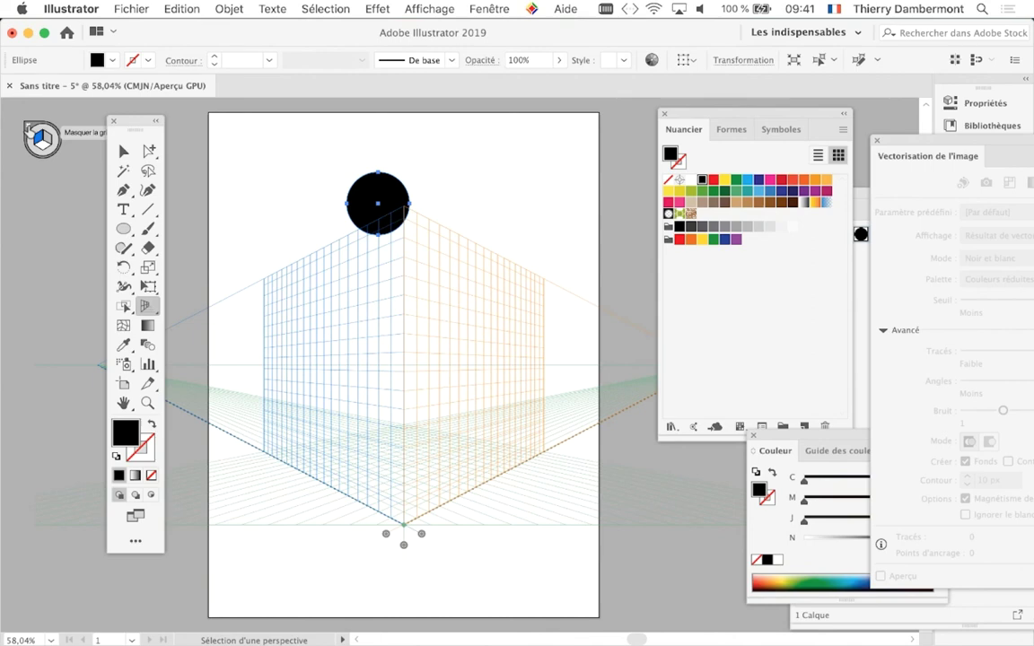
Step: Hide the perspective grid and place a single Pen anchor point below the black circle
left_click(30, 127)
left_click(122, 153)
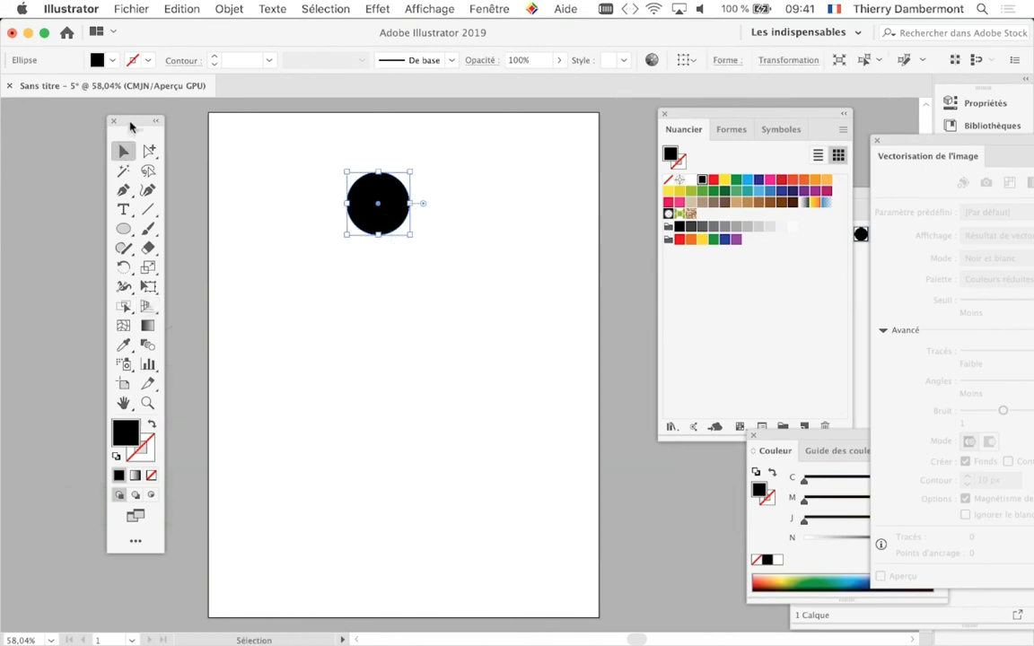
mouse_move(130, 126)
left_mouse_down()
mouse_move(38, 117)
mouse_move(53, 123)
left_mouse_up()
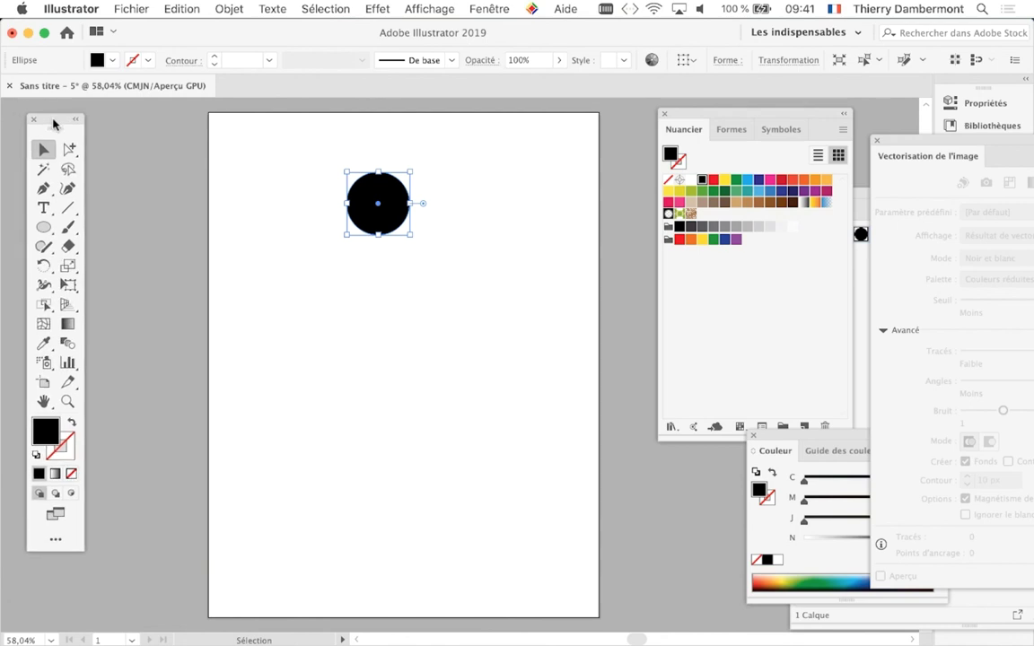
left_click(44, 192)
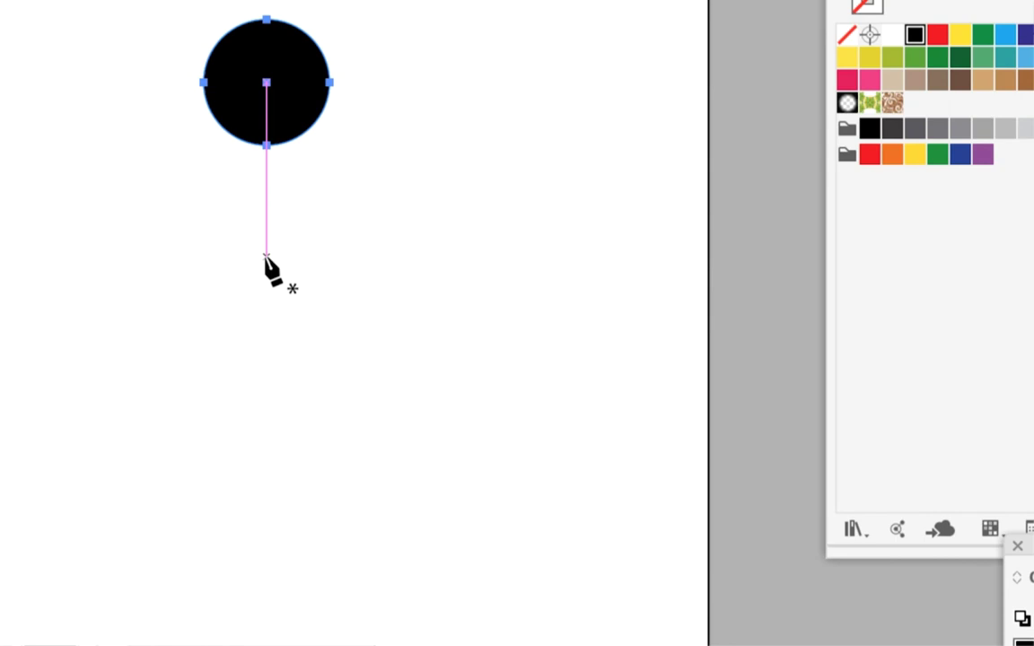
left_click(266, 258)
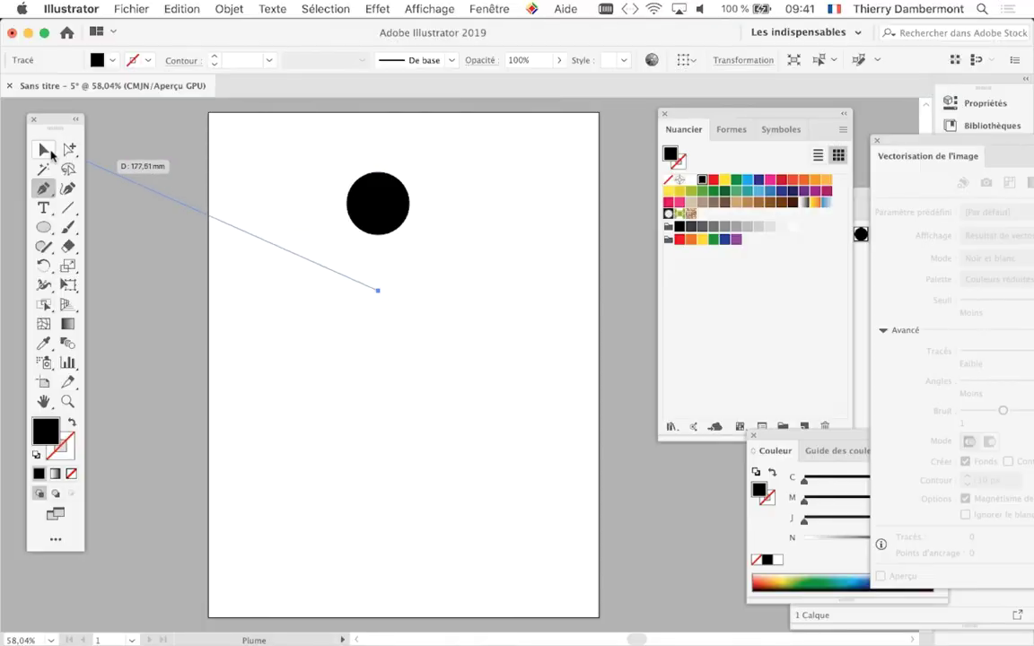
left_click(50, 152)
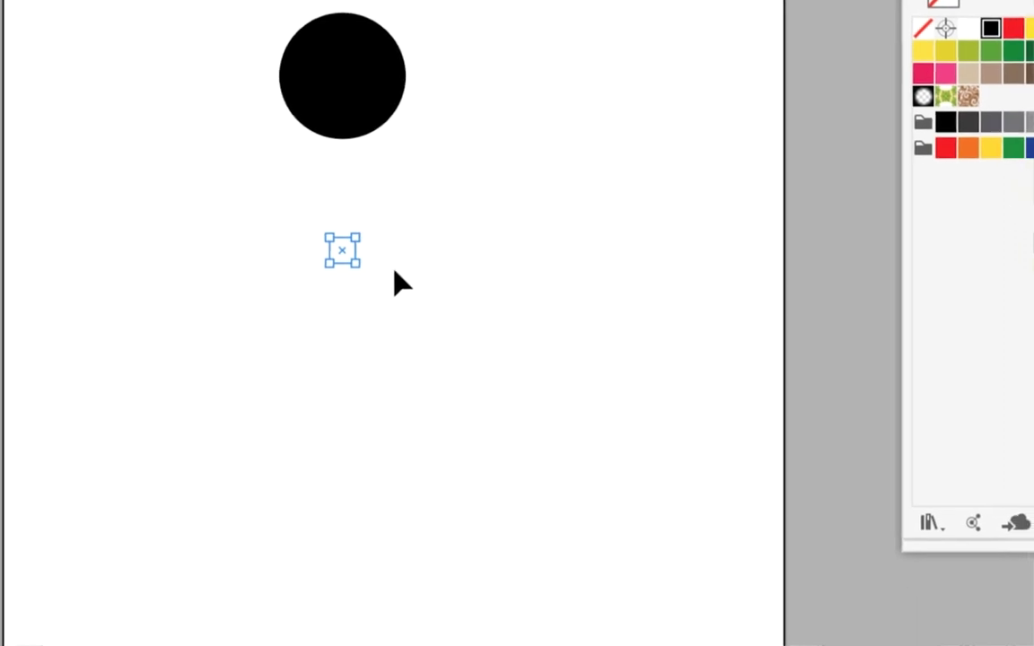
Step: Select the lone anchor point beneath the circle with the Selection tool
left_click(386, 278)
left_click(375, 265)
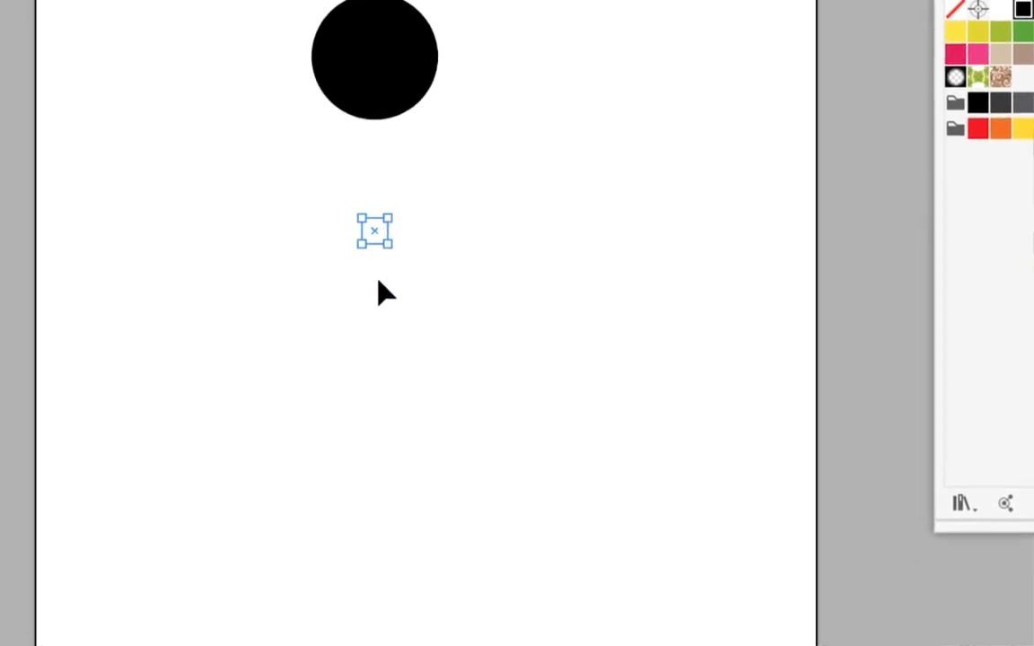
key("a")
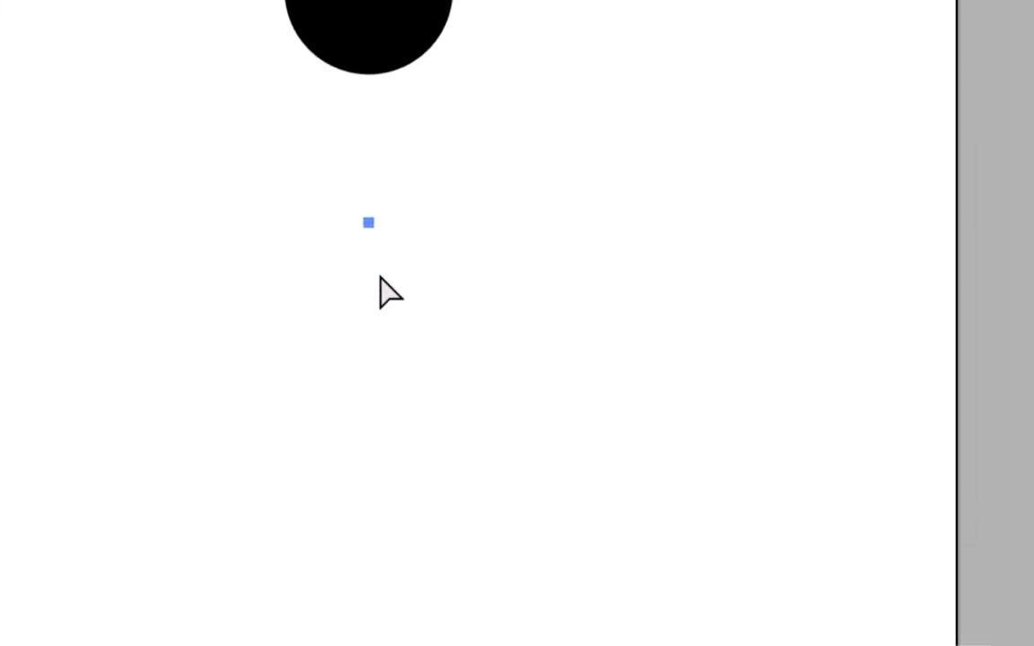
key("v")
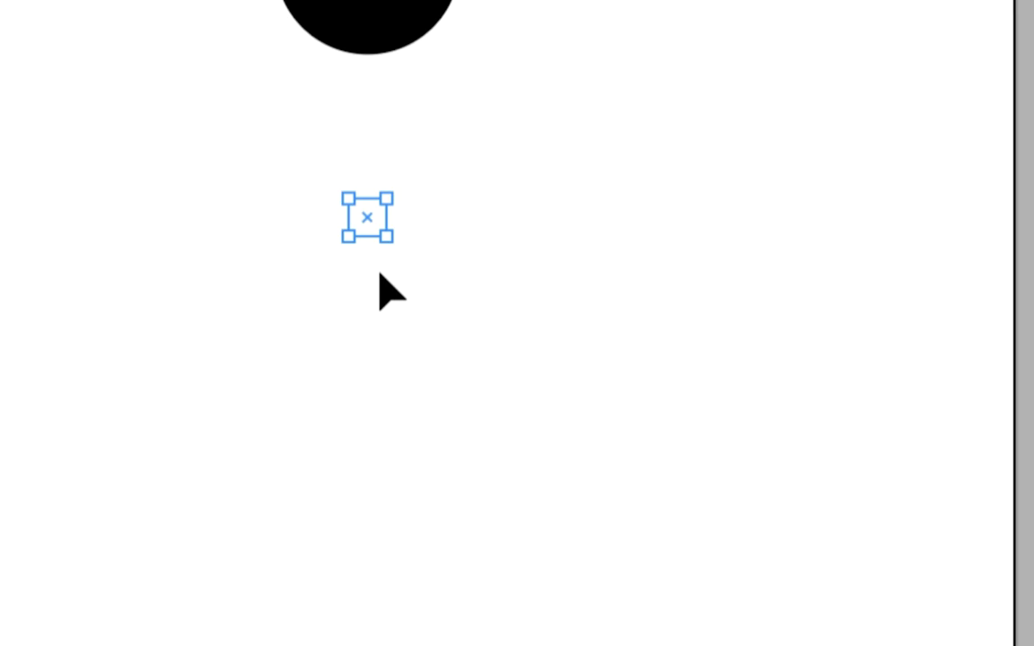
left_click(377, 274)
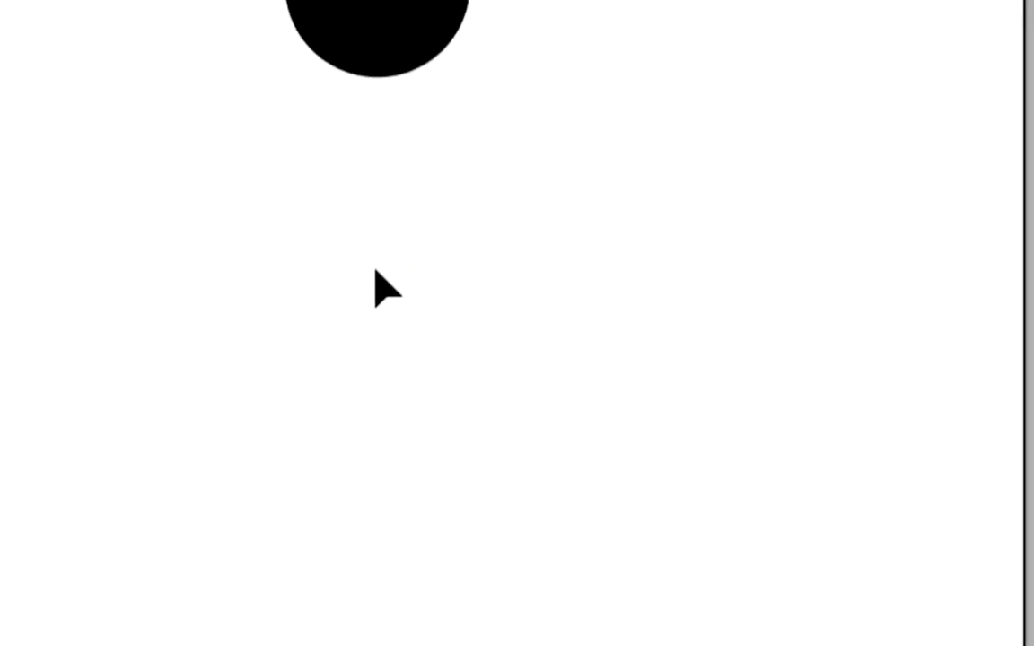
left_click(376, 265)
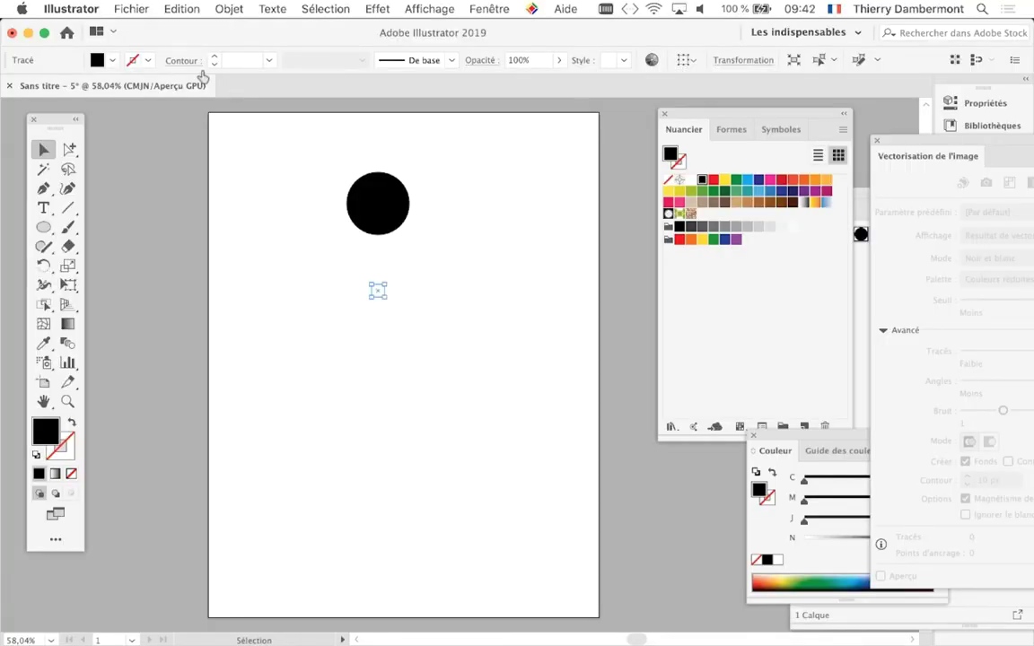
Step: Save as 'transformation avec espace par point invisible - 01', replacing the default 'Sans titre - 5'
left_click(131, 8)
left_click(215, 146)
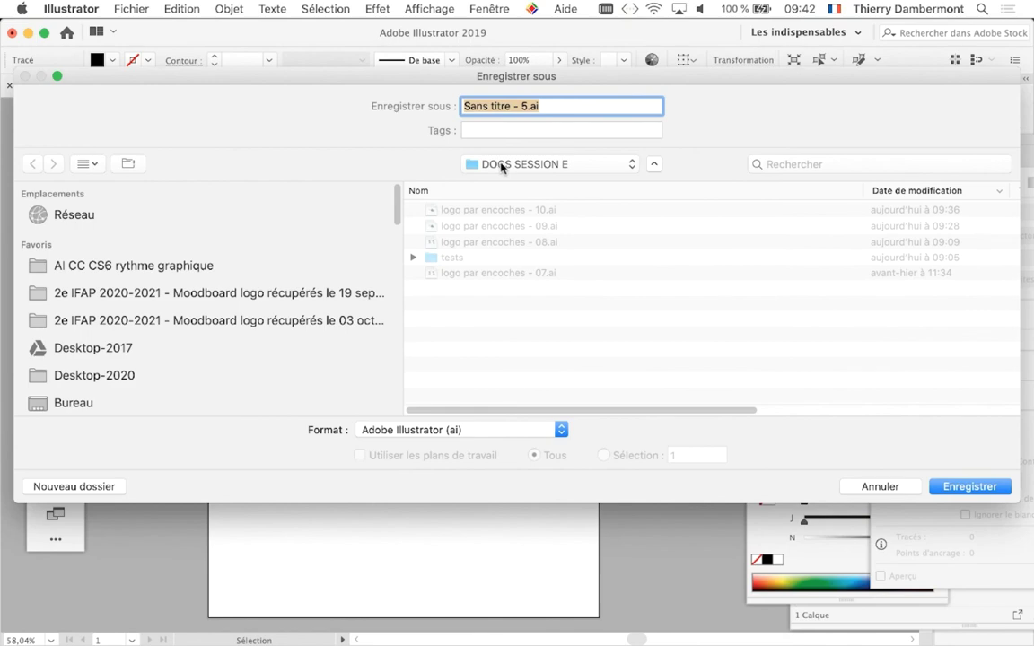
left_click(518, 107)
left_click_drag(527, 107, 446, 106)
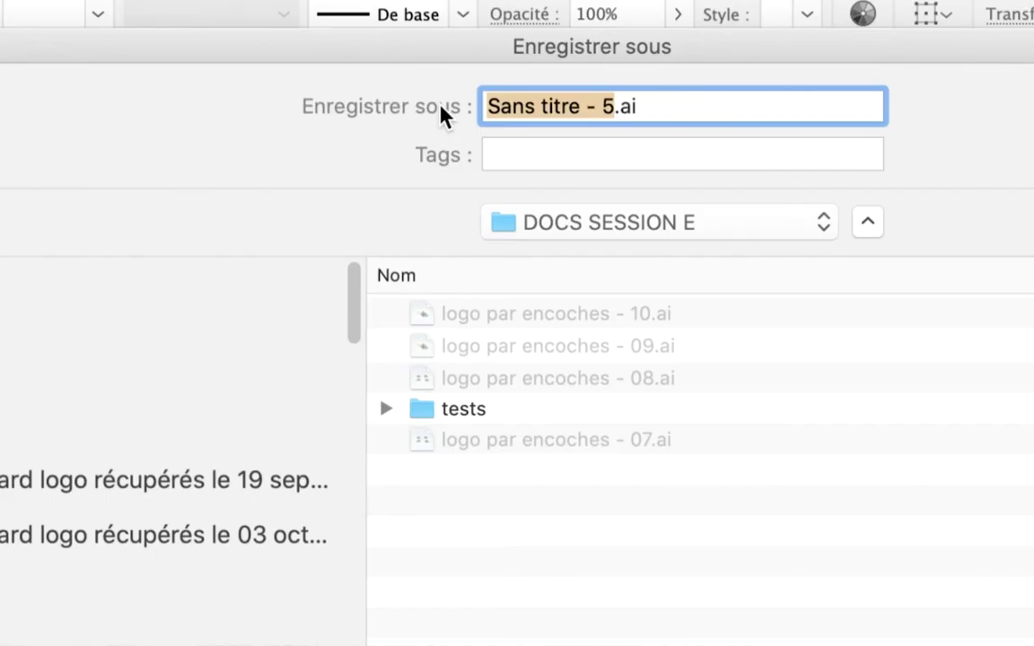
type("transf")
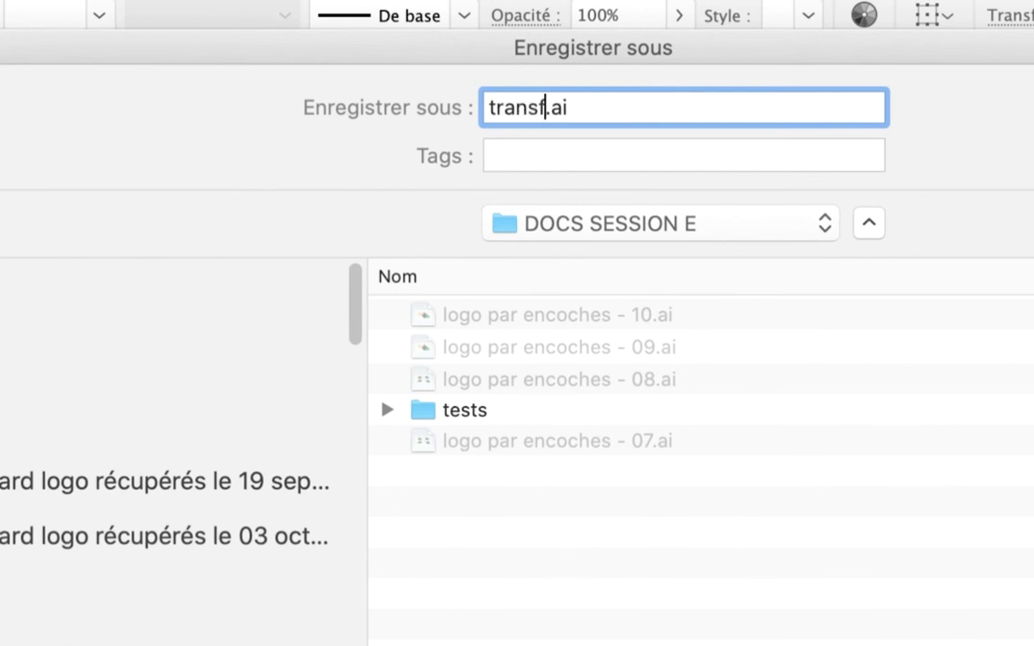
type("orma")
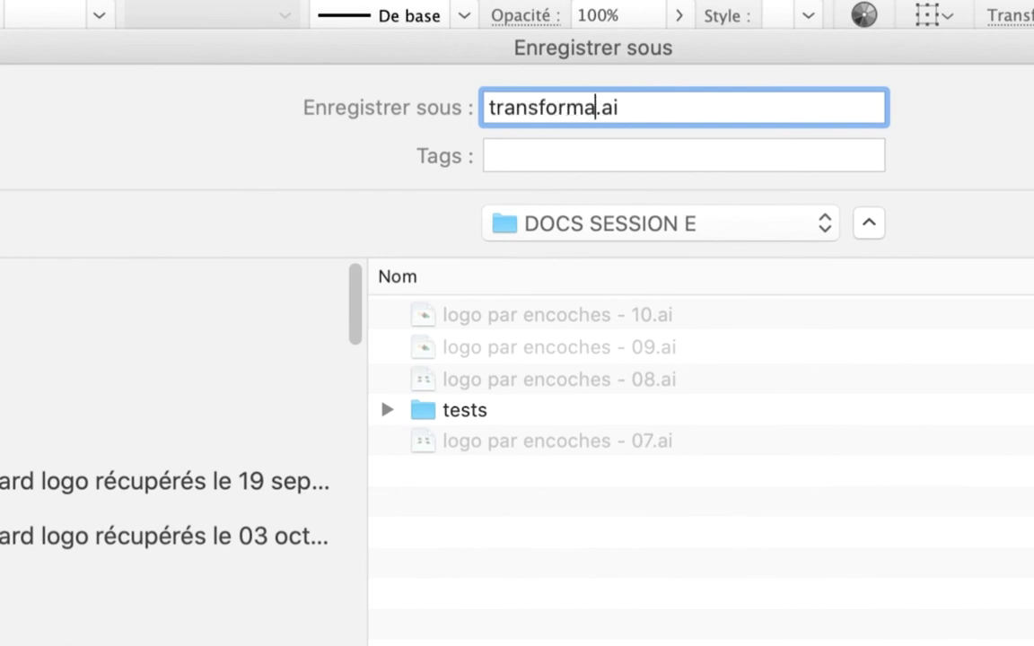
type("tion avec esp")
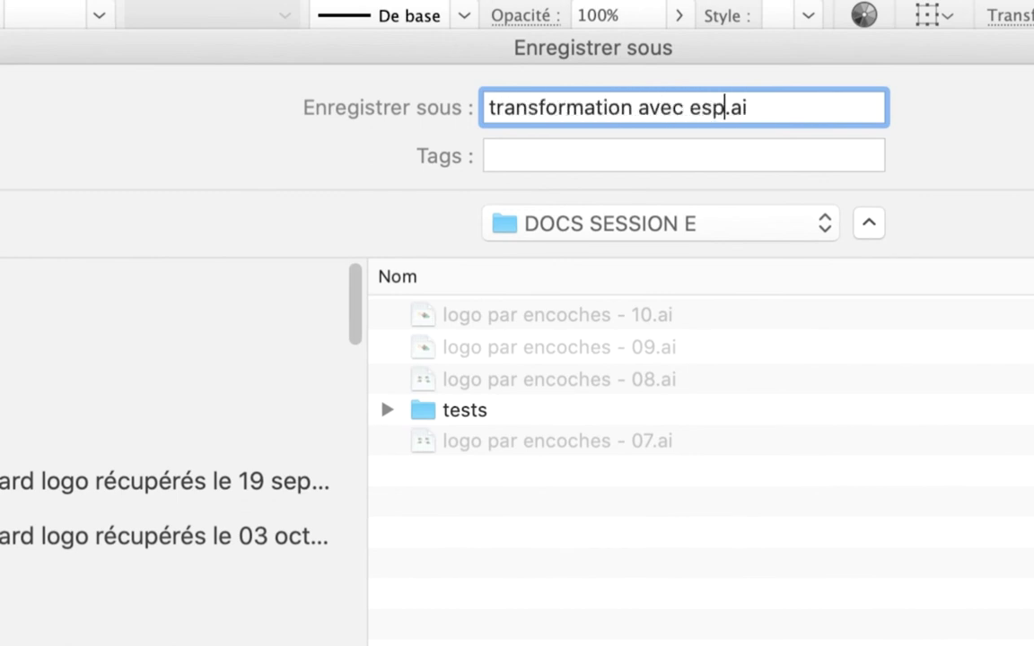
type("ace par ")
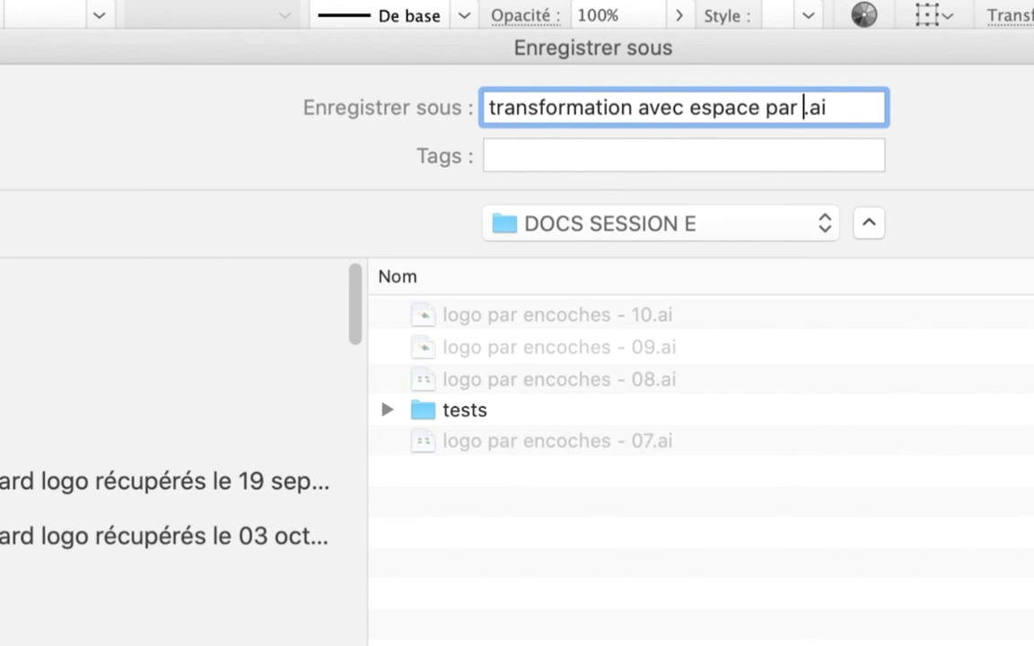
type("point invisi")
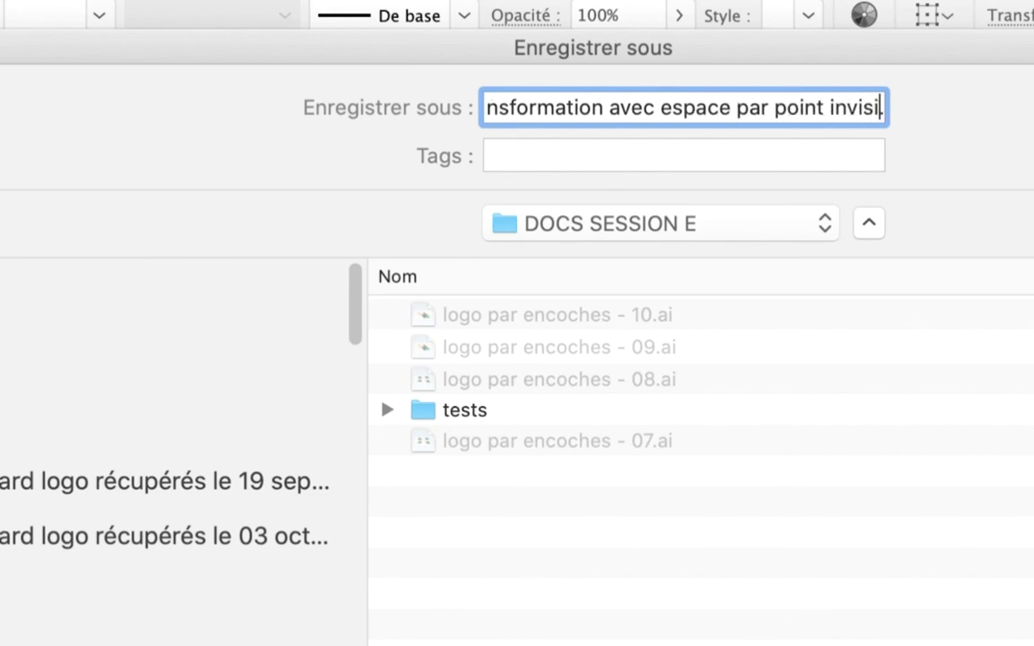
type("ble - 01.ai")
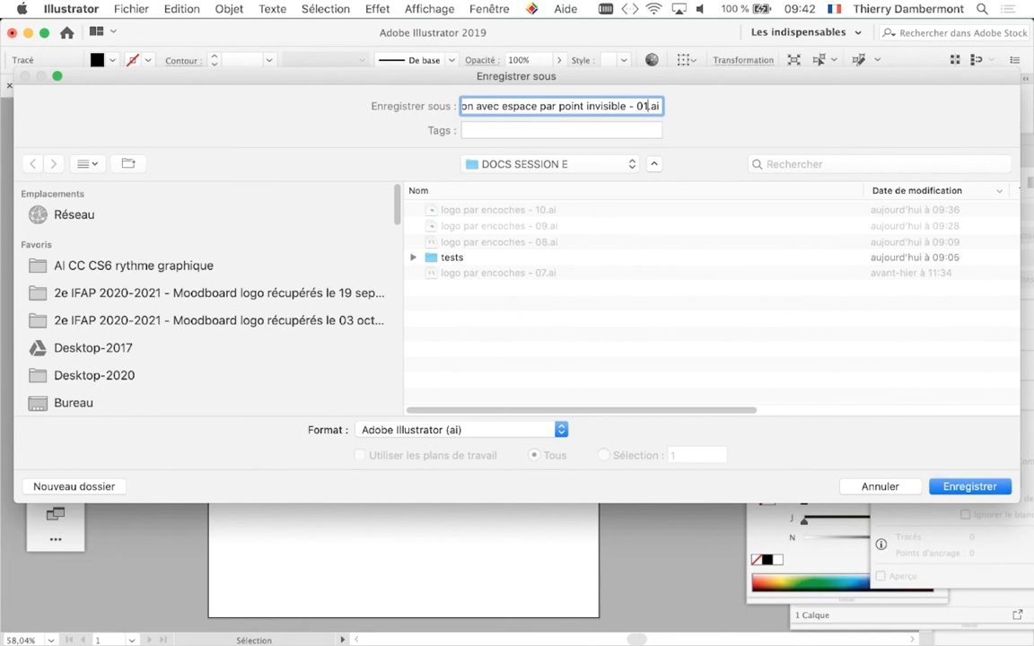
key("Return")
key("Return")
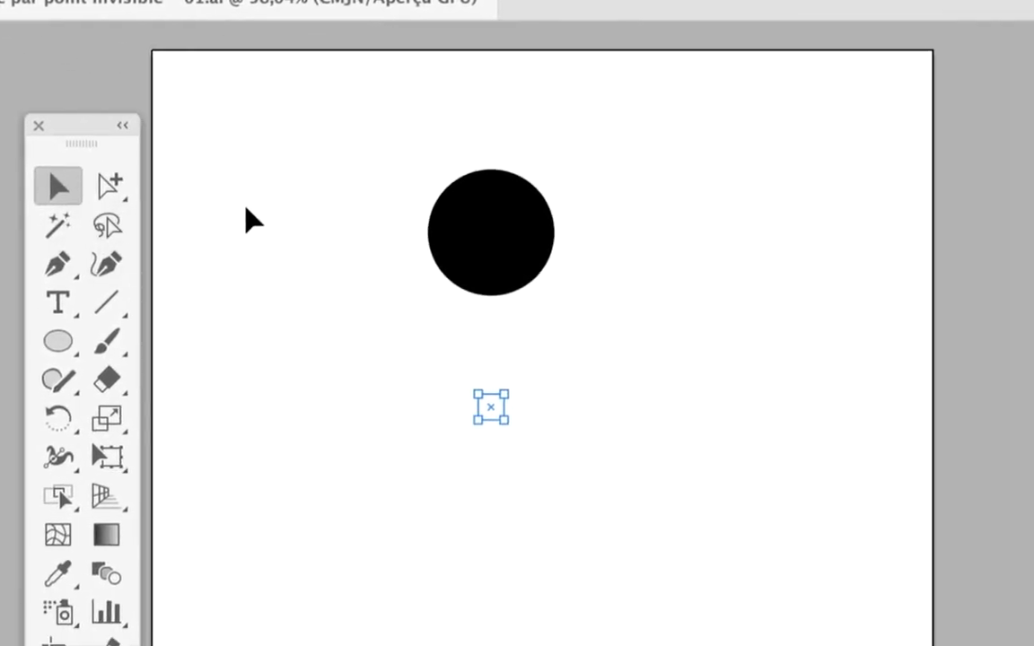
Step: Switch to outline view and marquee-select the circle together with the lone point
left_click(252, 219)
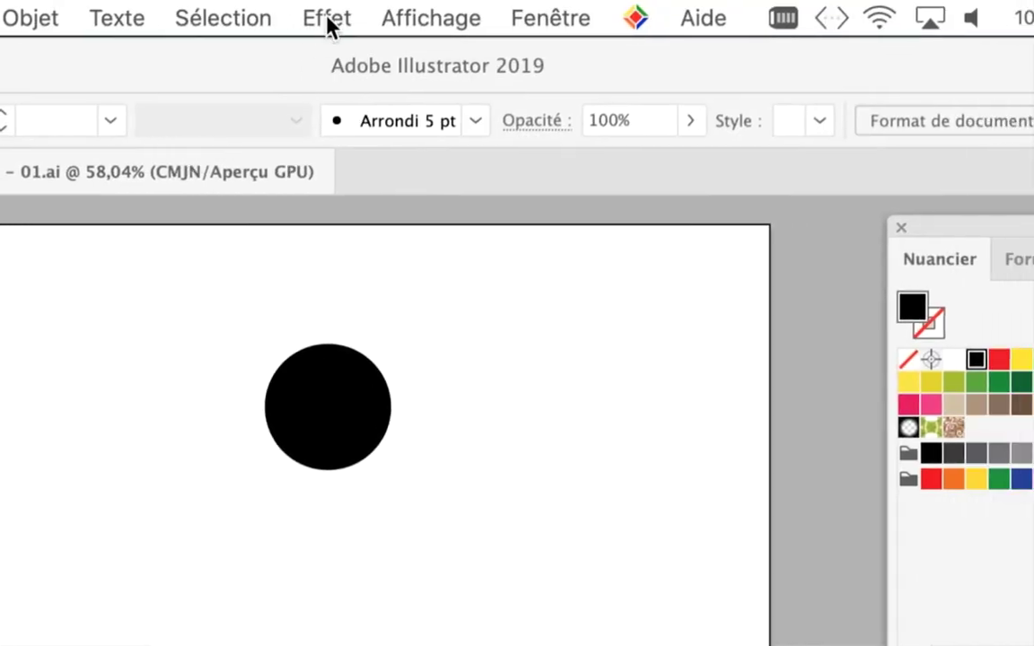
left_click(421, 17)
left_click(368, 38)
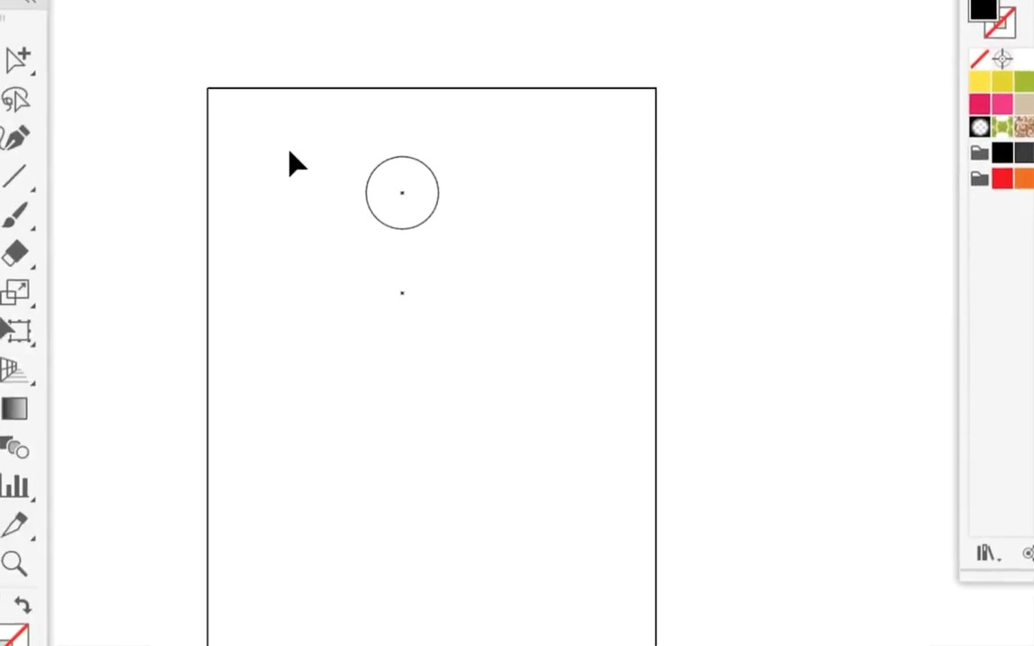
left_click_drag(184, 37, 355, 215)
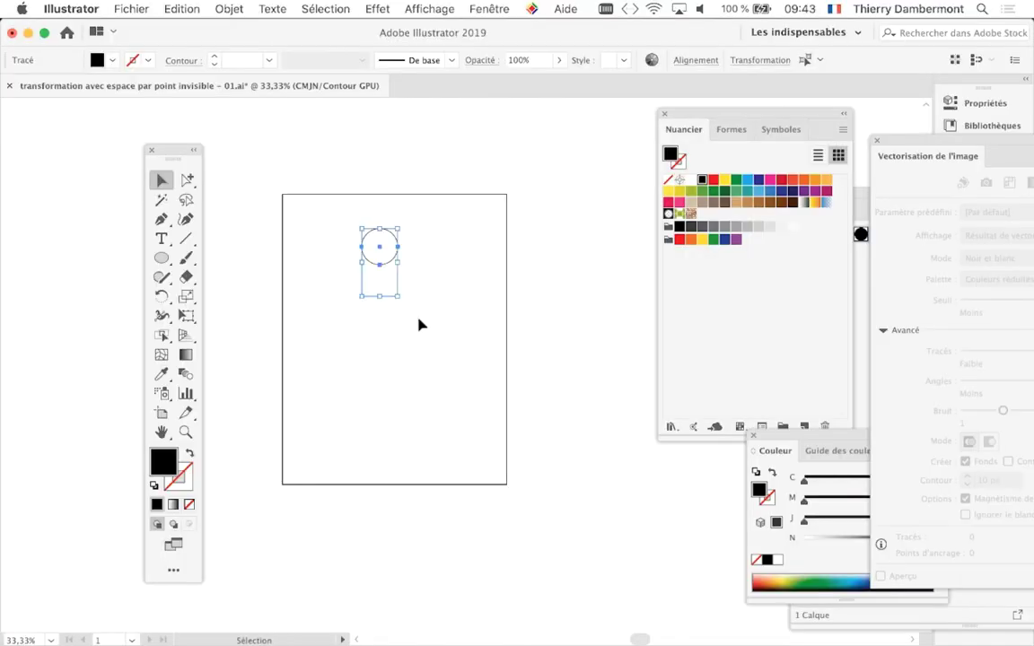
Step: Group the circle with the lone point and return to full-colour preview
left_click(229, 9)
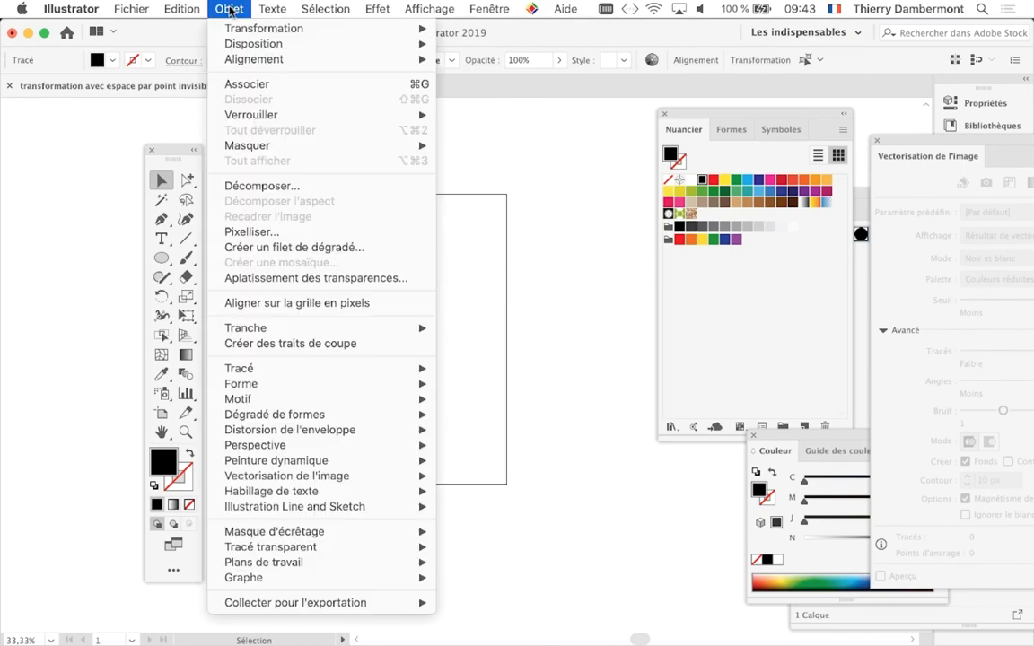
left_click(311, 86)
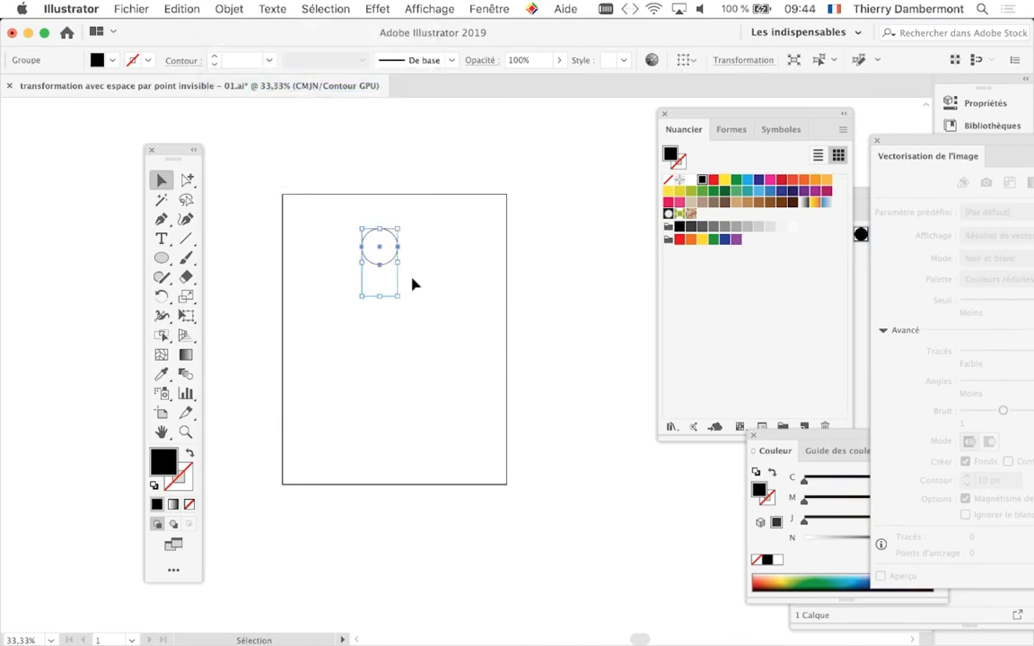
left_click(411, 9)
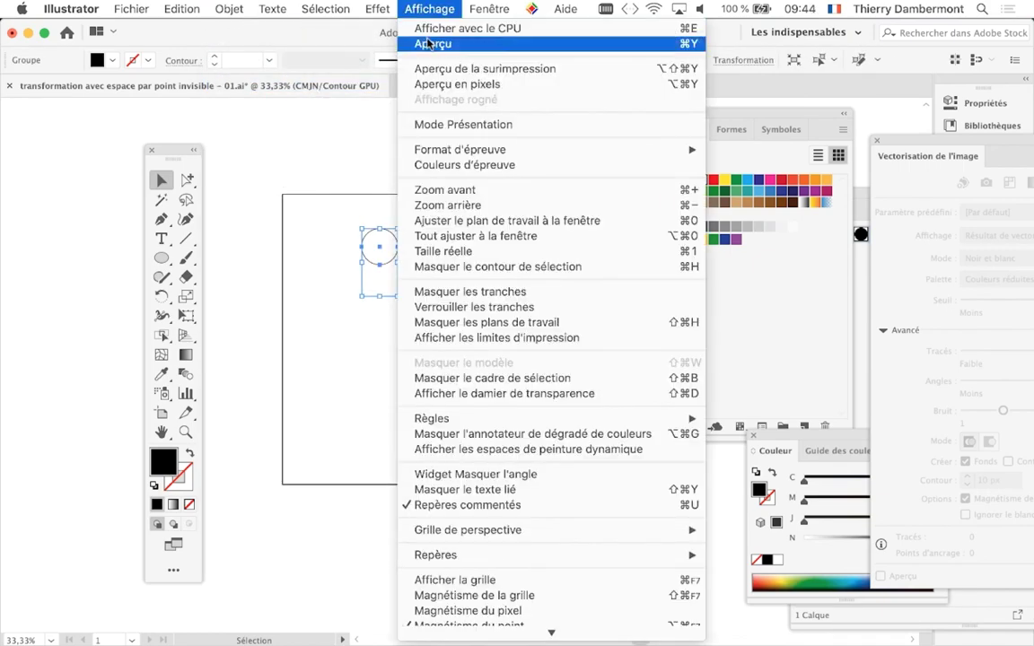
left_click(417, 42)
scroll(404, 287, "up", 1)
scroll(404, 287, "up", 1)
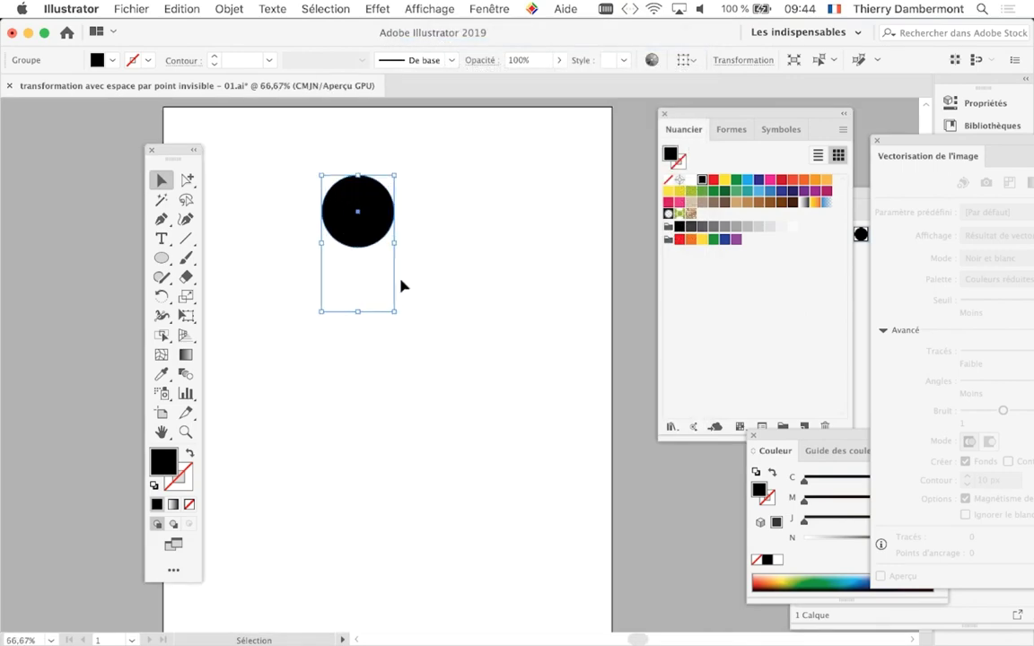
Step: Show the Calques panel, inspect the group inside Calque 1, then resize the panel
left_click(489, 9)
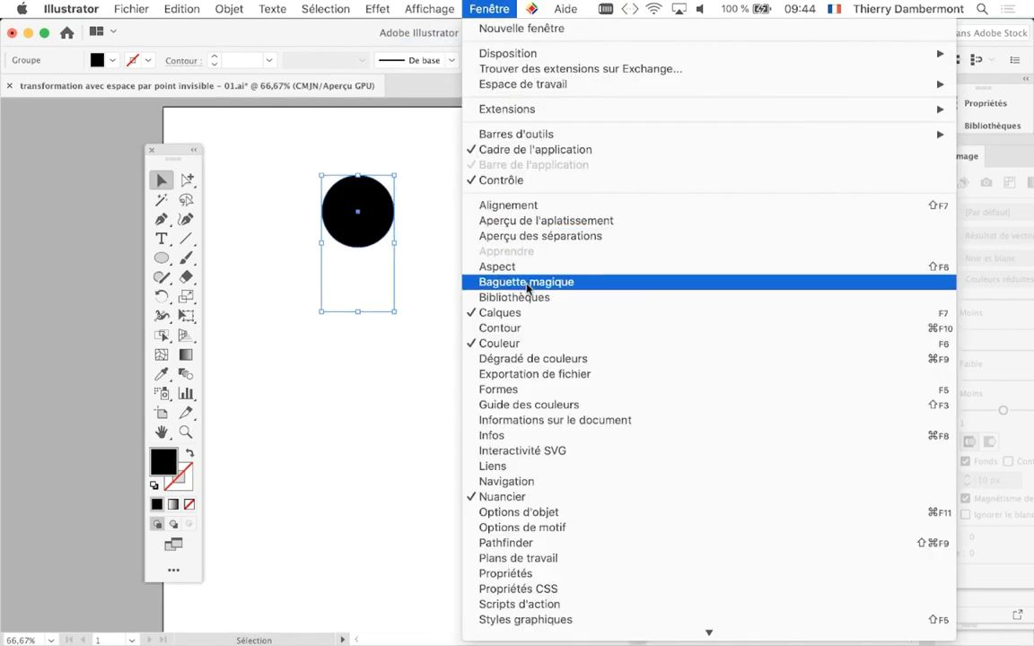
left_click(529, 313)
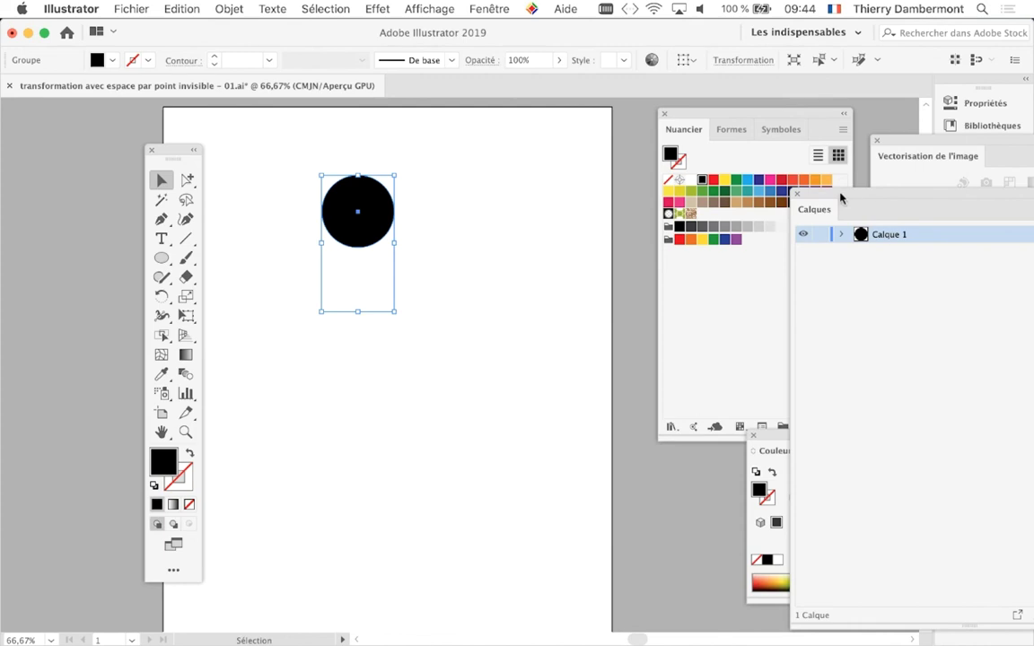
left_click_drag(841, 197, 511, 130)
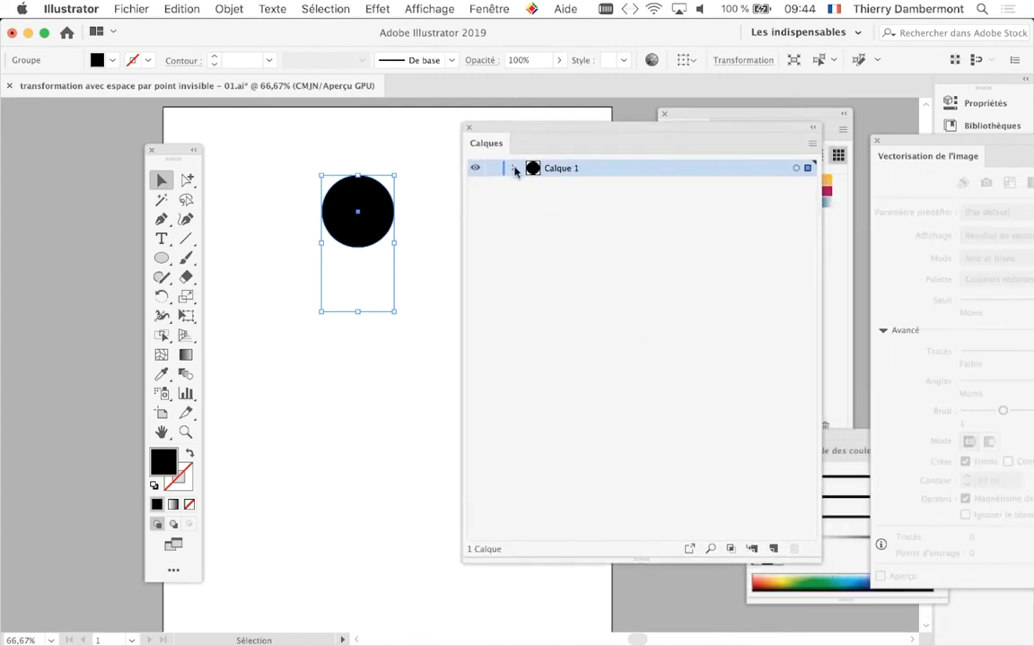
left_click(514, 168)
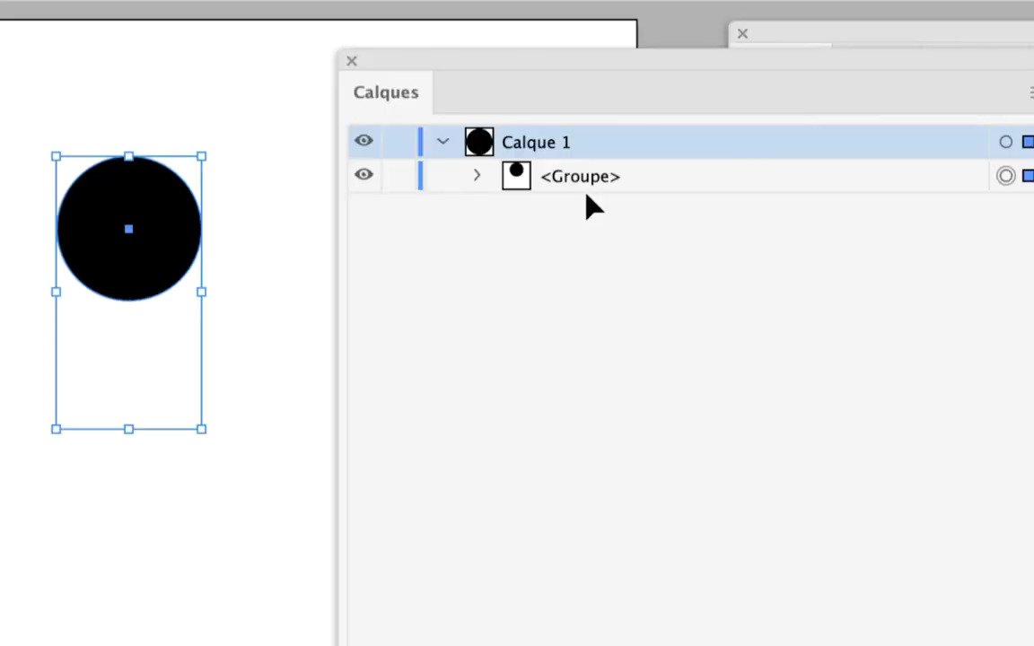
left_click(476, 176)
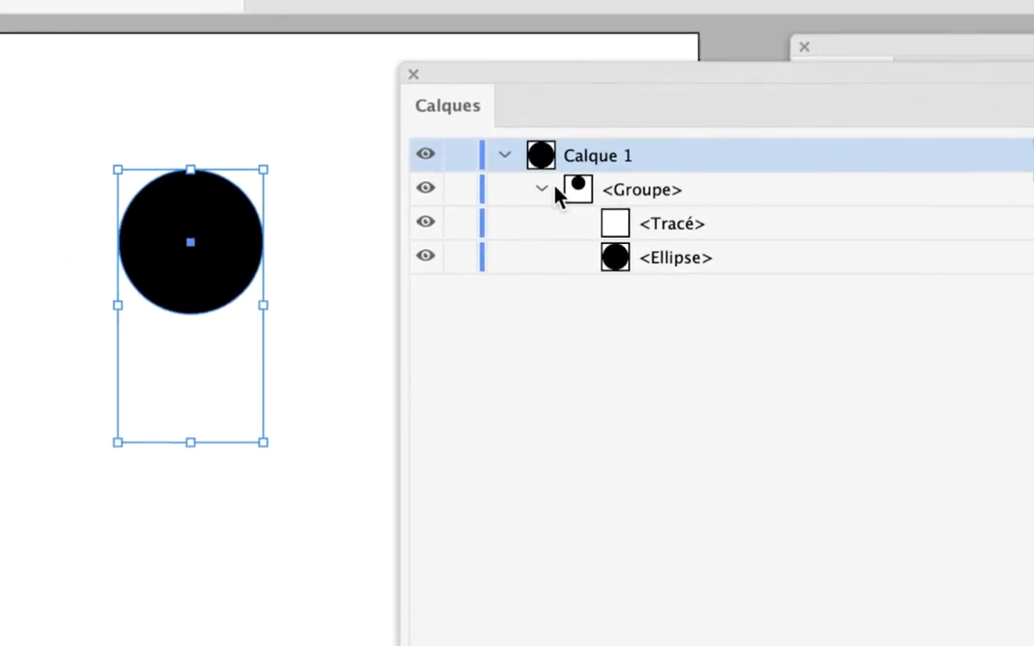
left_click(544, 190)
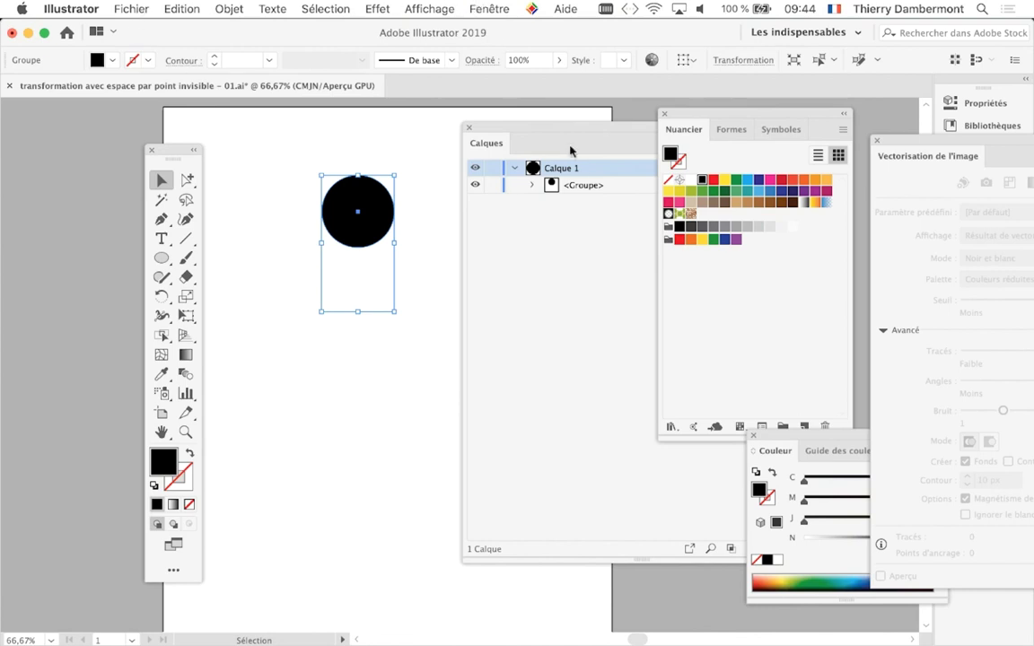
left_click_drag(588, 131, 572, 132)
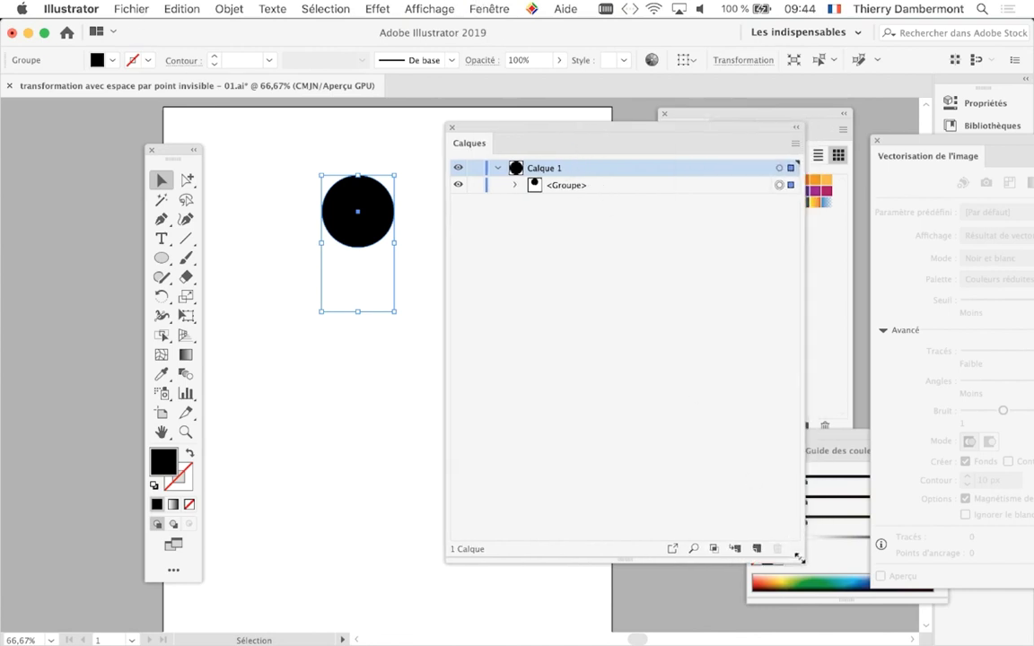
mouse_move(799, 558)
left_mouse_down()
mouse_move(767, 489)
mouse_move(758, 325)
left_mouse_up()
Step: Open the Transformation distortion effect on the group with Aperçu turned on
key("a")
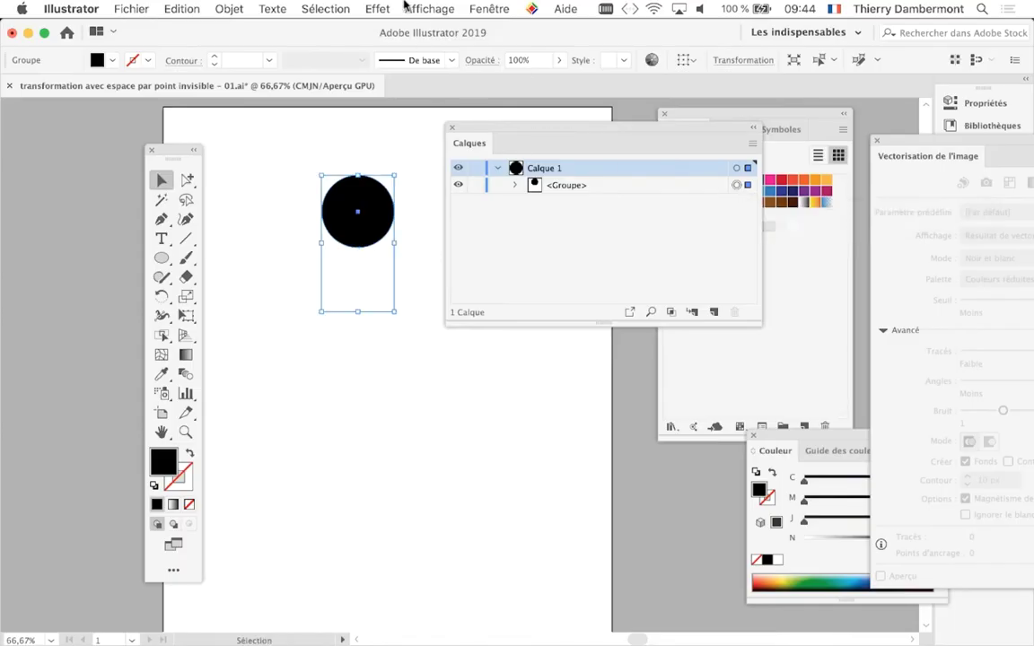
left_click(378, 8)
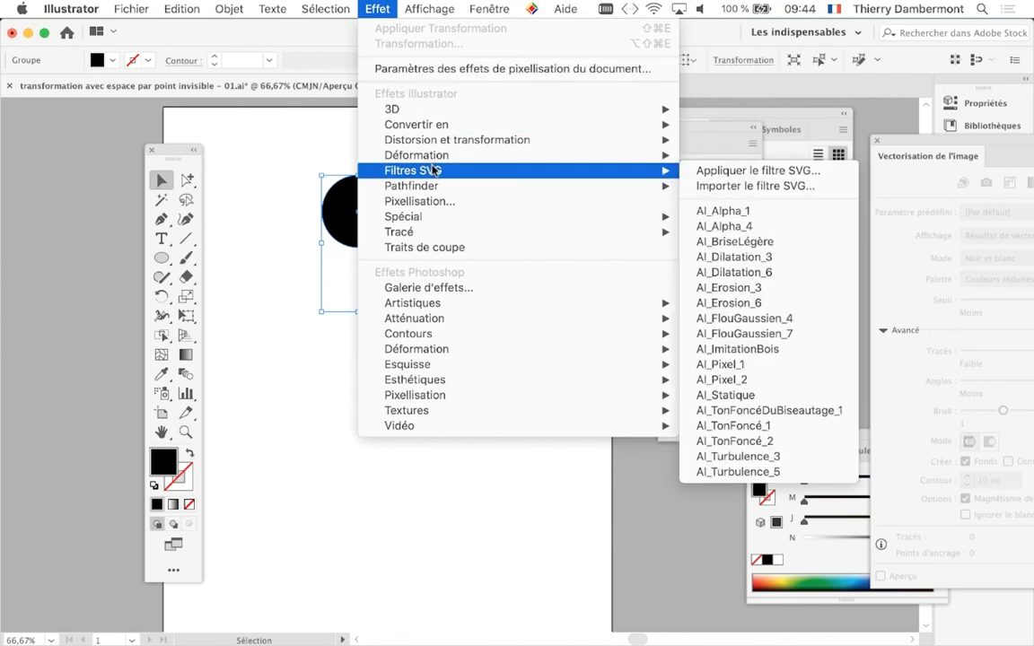
mouse_move(180, 61)
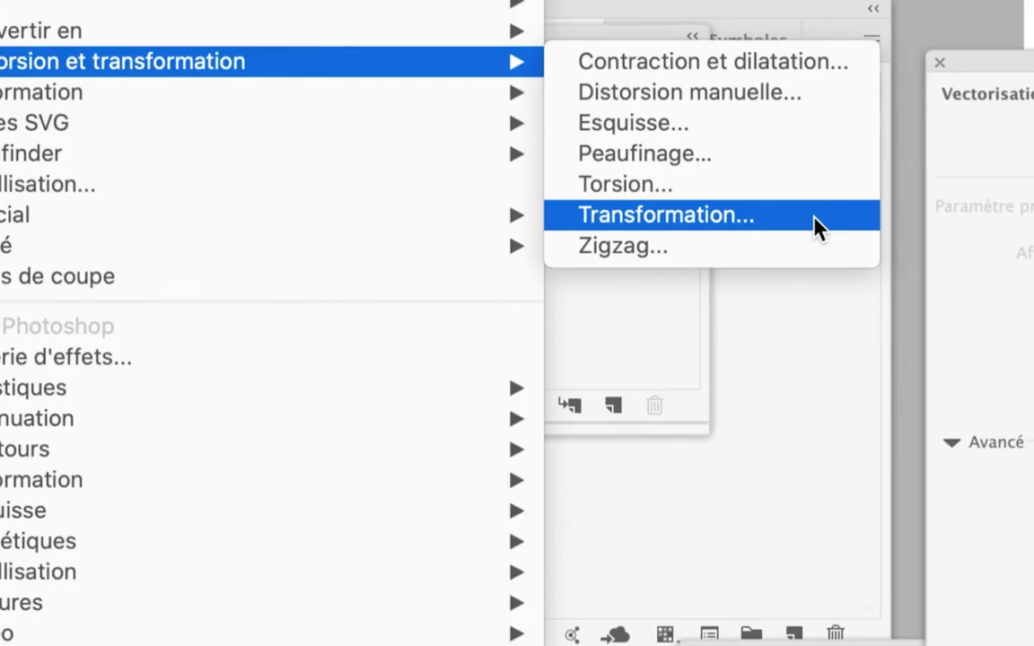
left_click(817, 224)
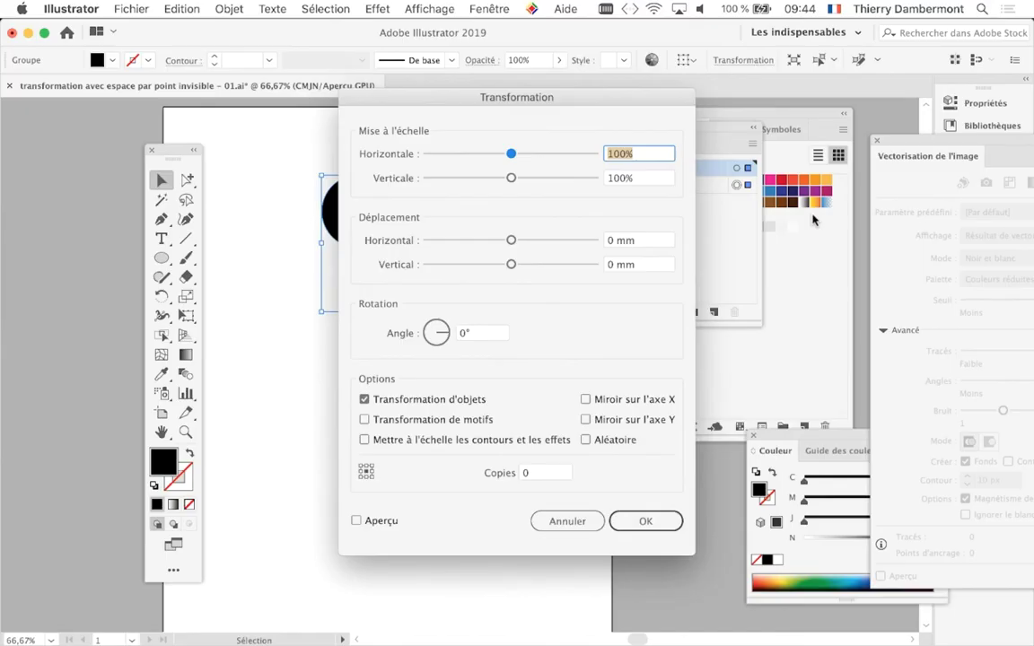
left_click_drag(644, 113, 810, 59)
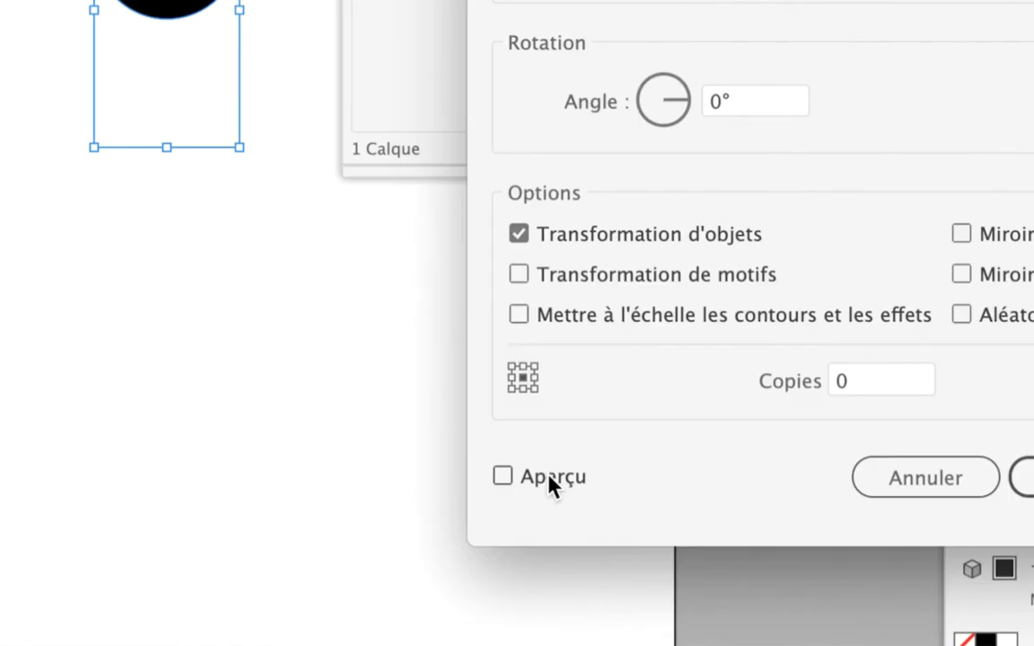
left_click(549, 477)
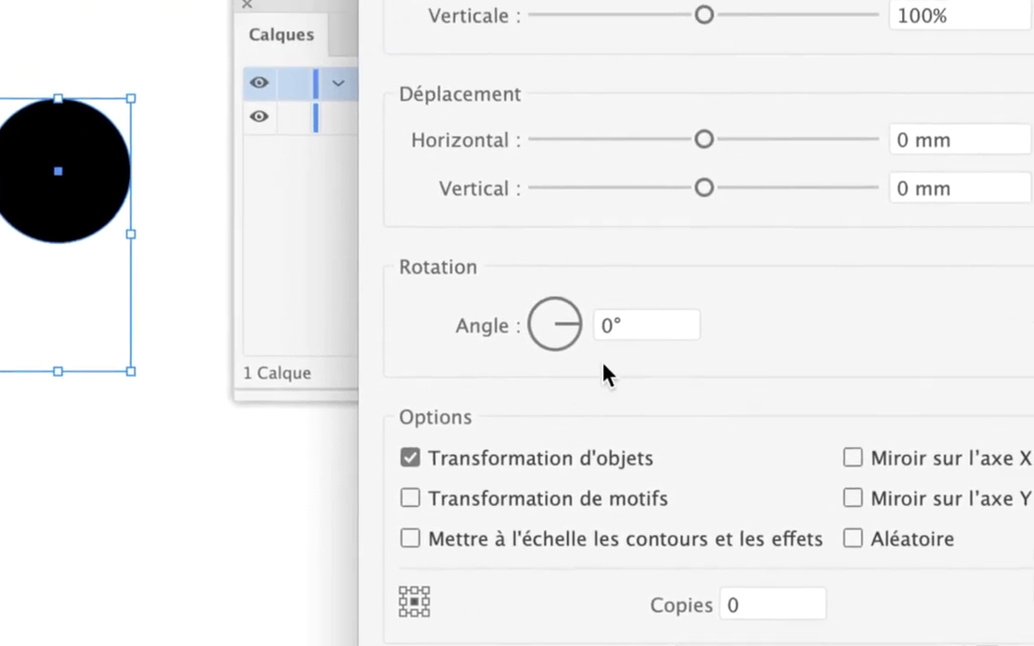
Step: Set Angle 60°, 5 copies and the bottom-centre reference point, then confirm
left_click(612, 356)
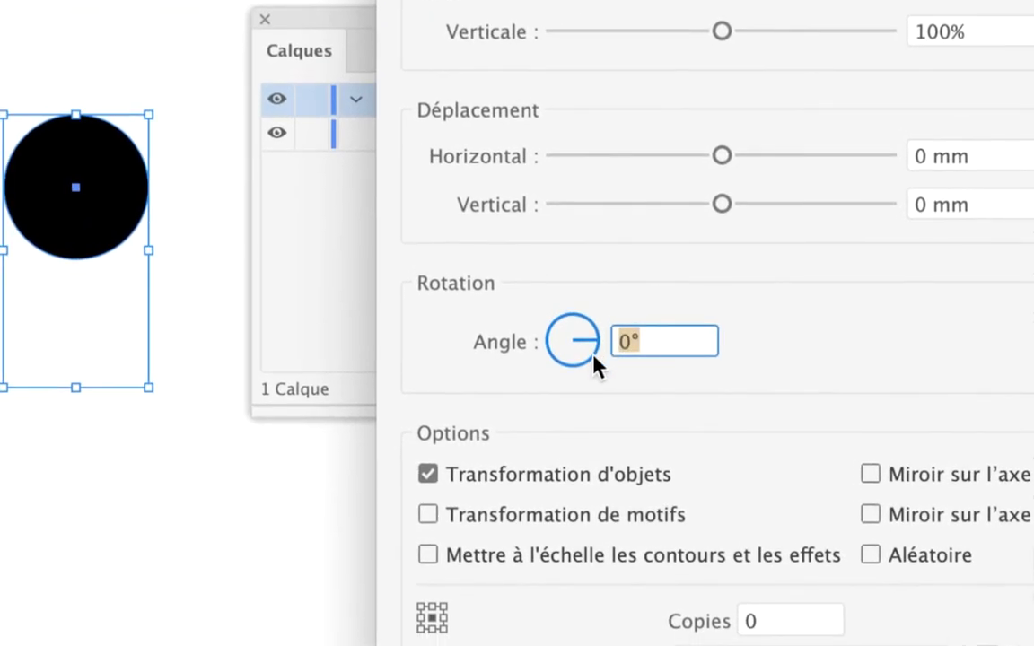
type("60")
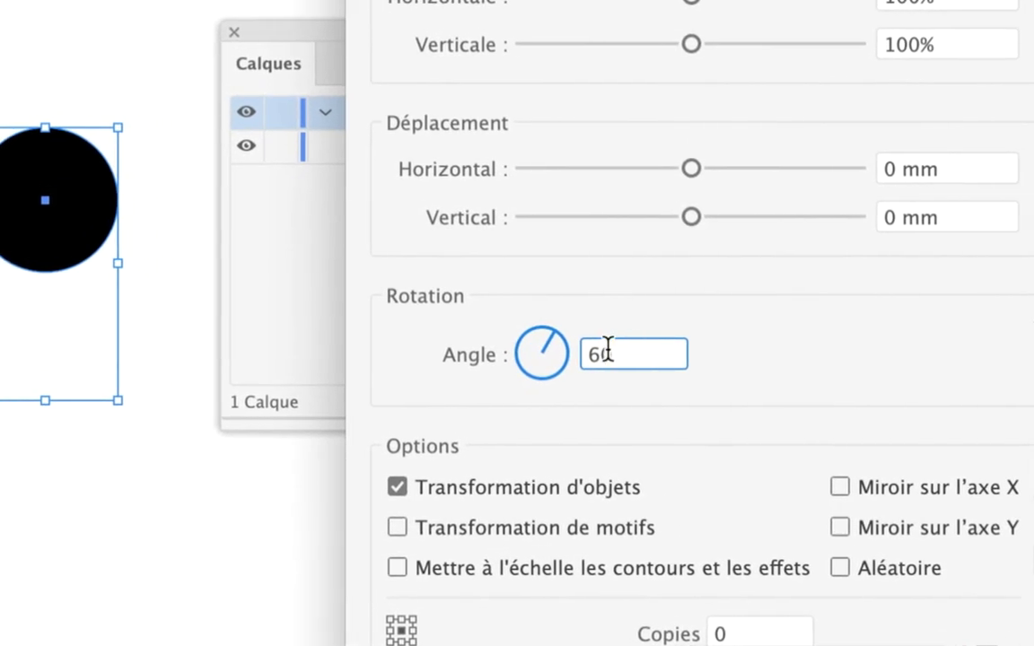
double_click(592, 347)
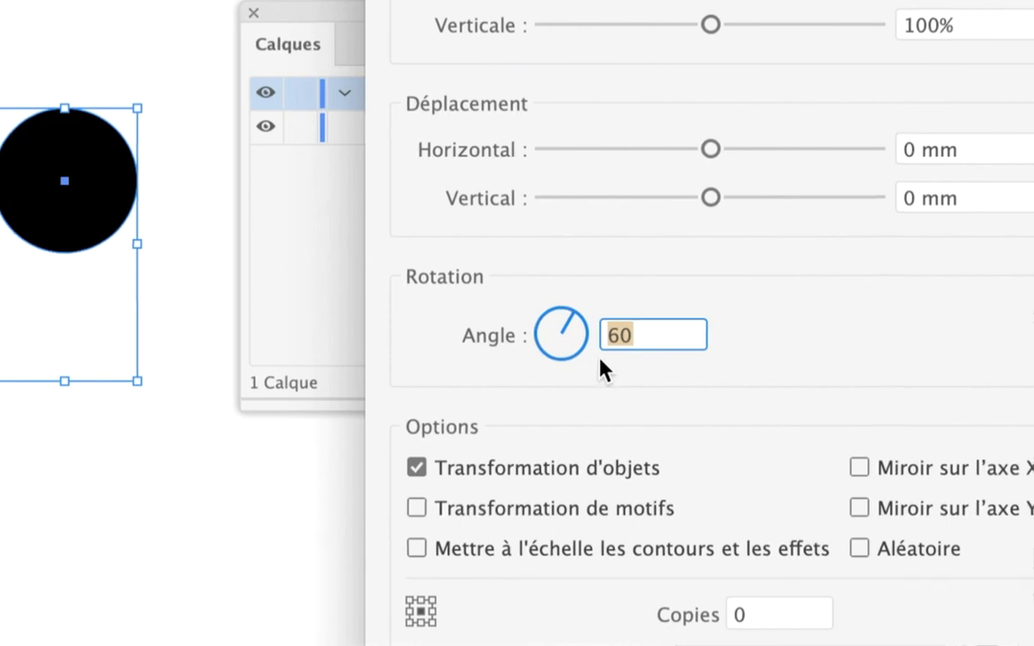
key("Tab")
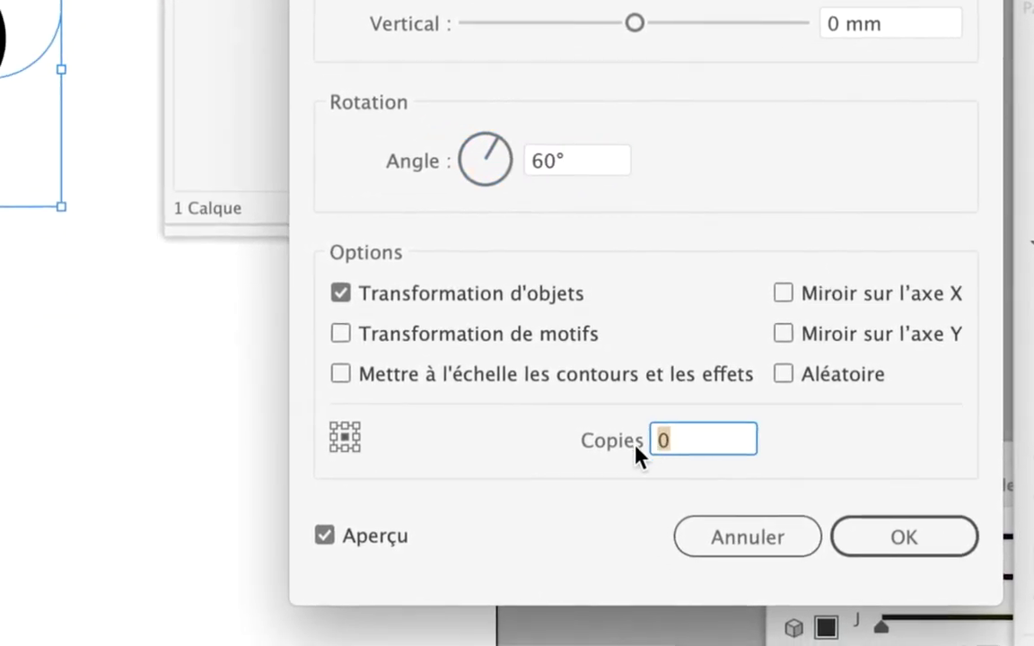
type("5")
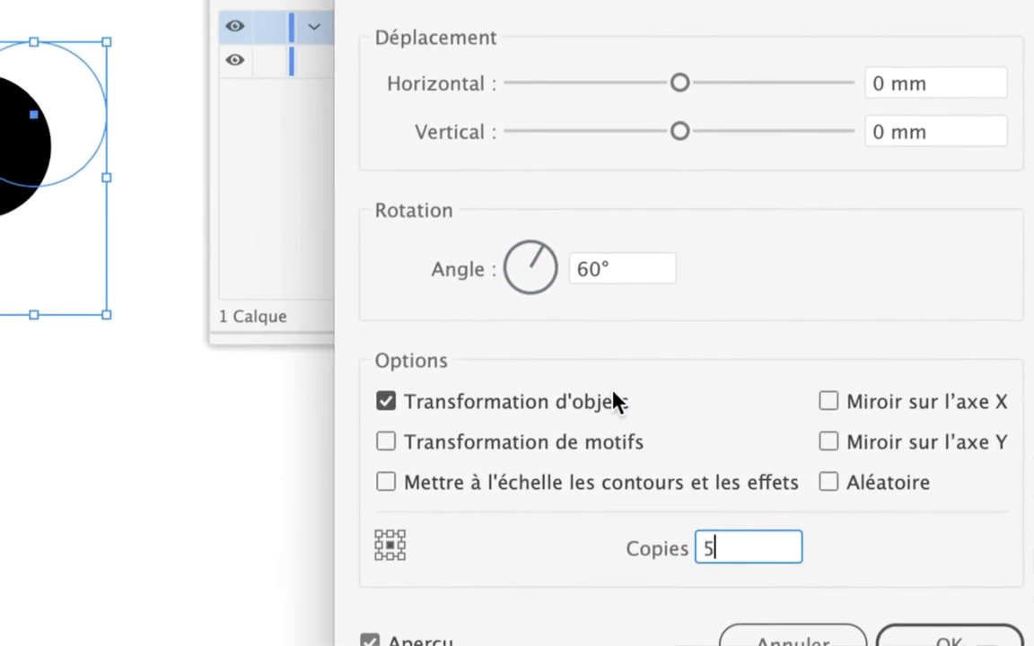
key("Tab")
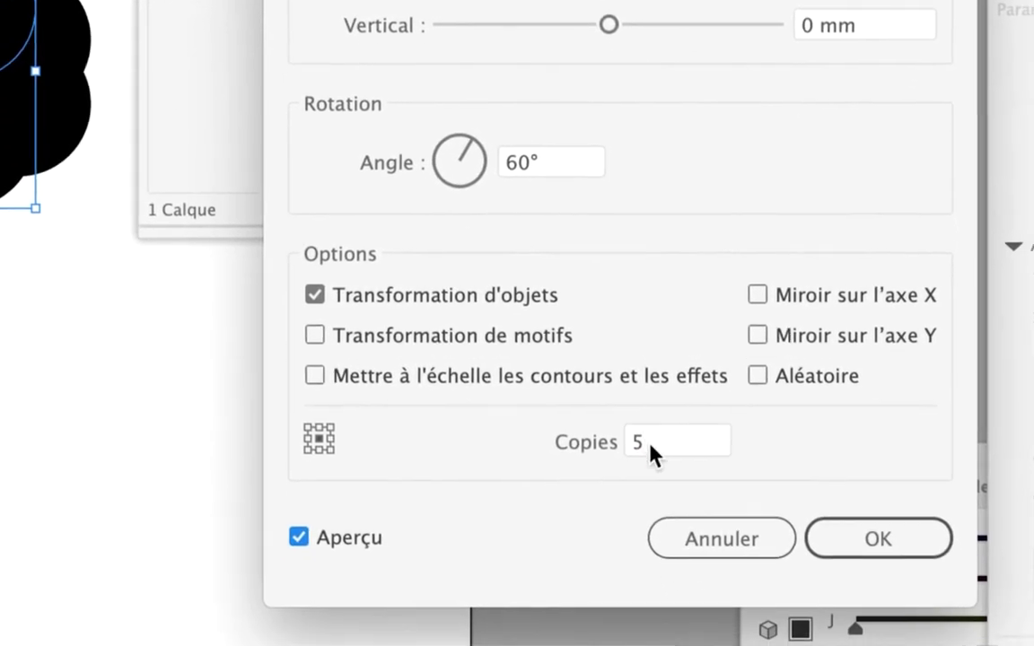
left_click(651, 453)
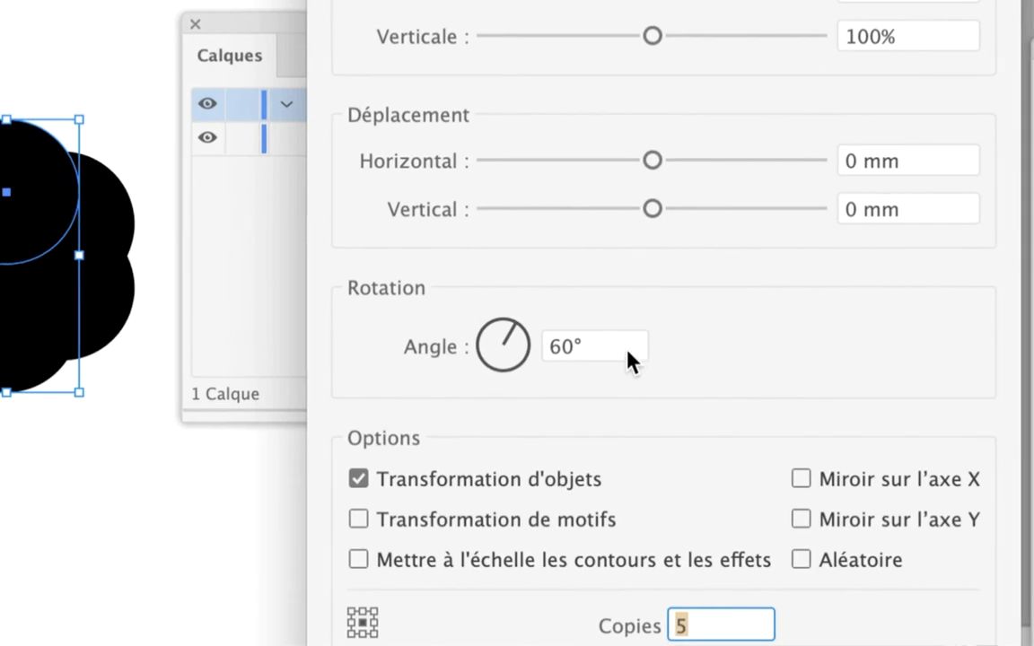
double_click(603, 355)
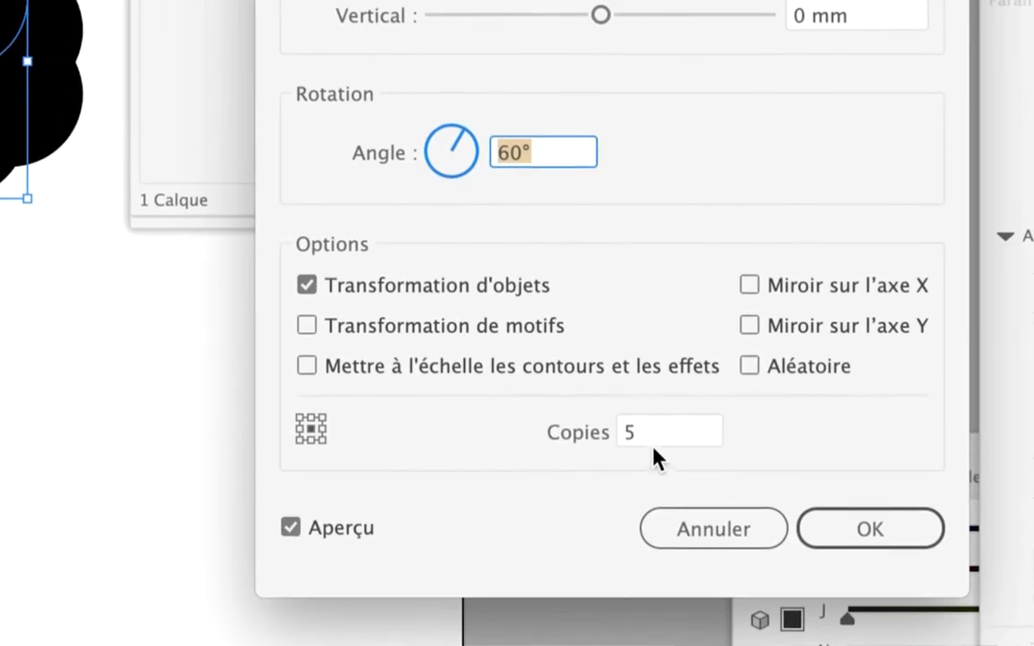
left_click(729, 629)
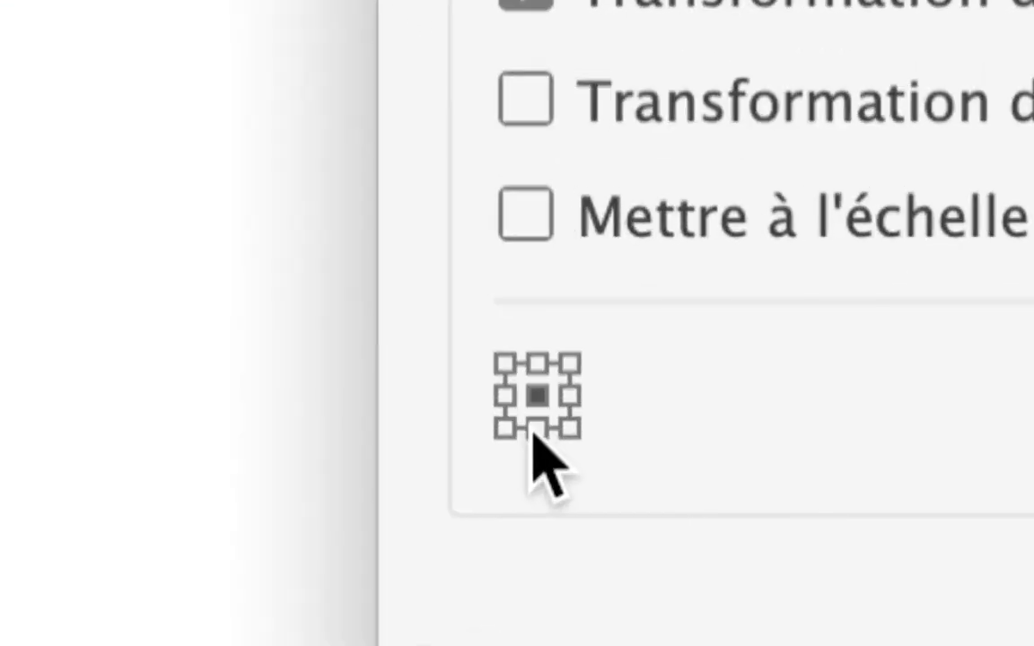
left_click(533, 429)
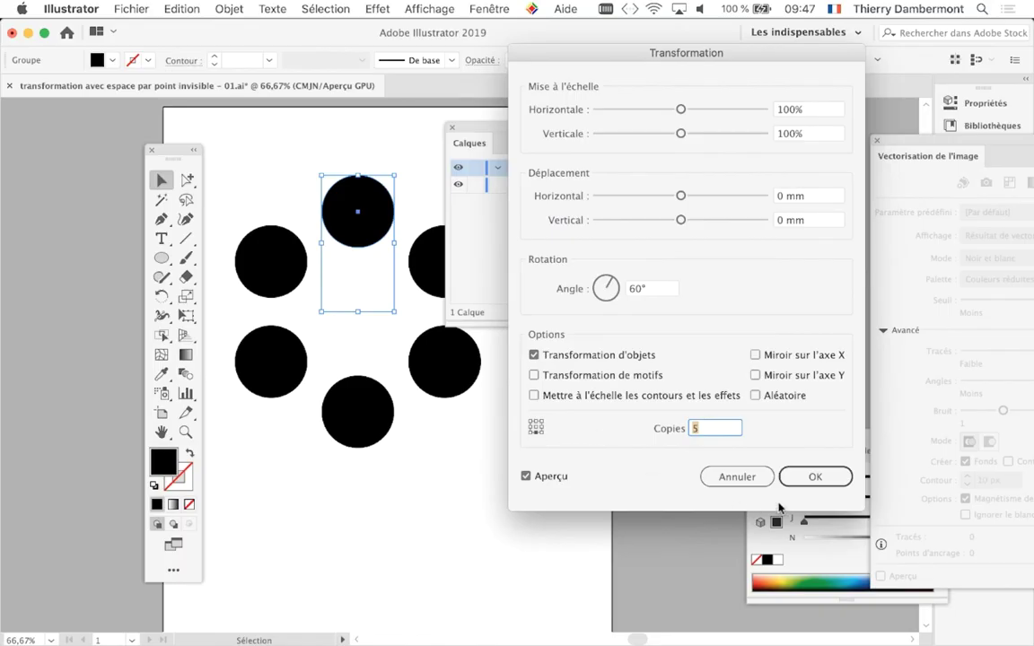
left_click(801, 479)
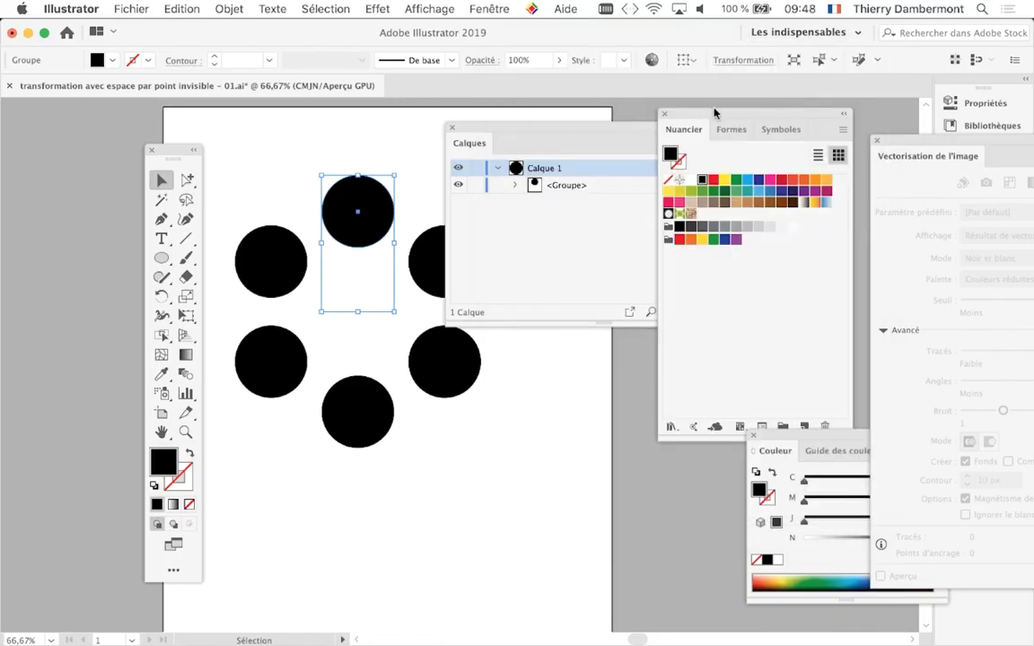
Step: Target the circle group in Calques and show its Appearance panel beside the layers list
left_click_drag(715, 112, 621, 475)
left_click(735, 185)
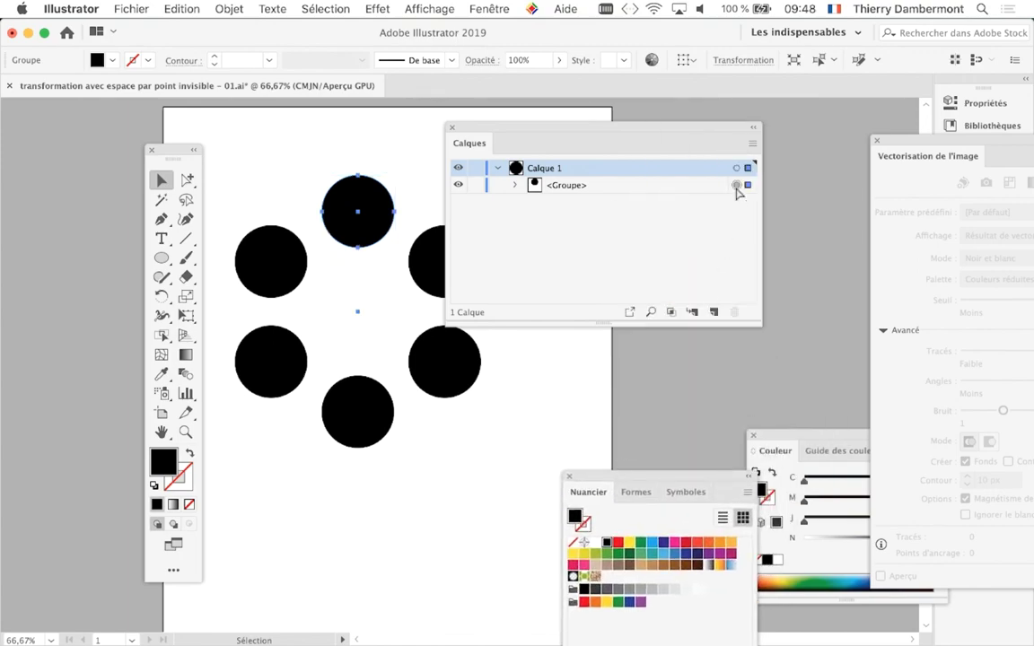
left_click(735, 184)
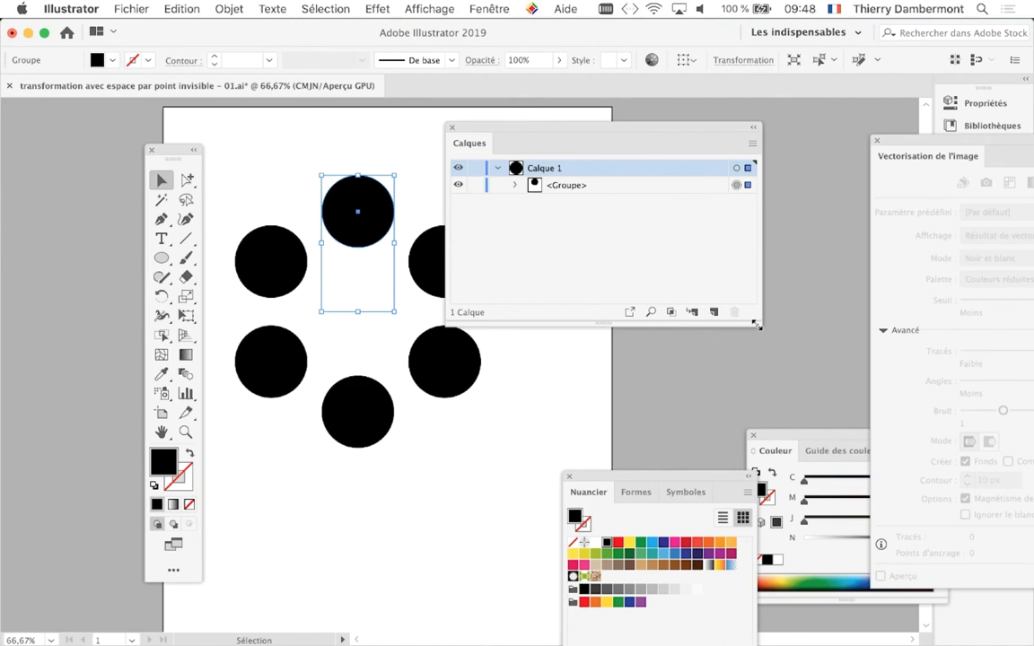
left_click_drag(758, 326, 588, 296)
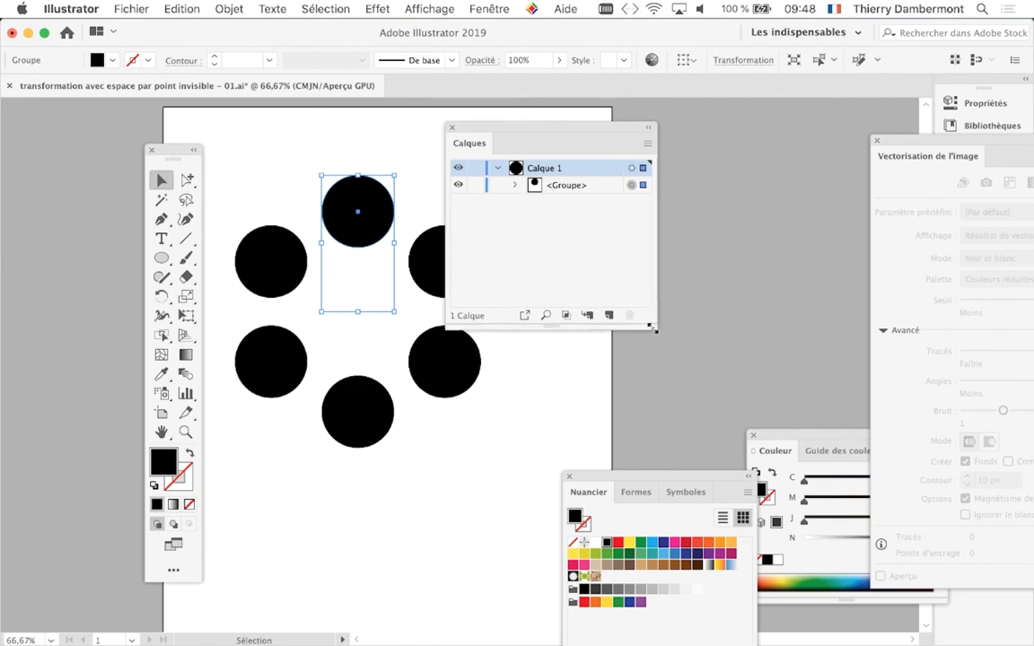
left_click(487, 9)
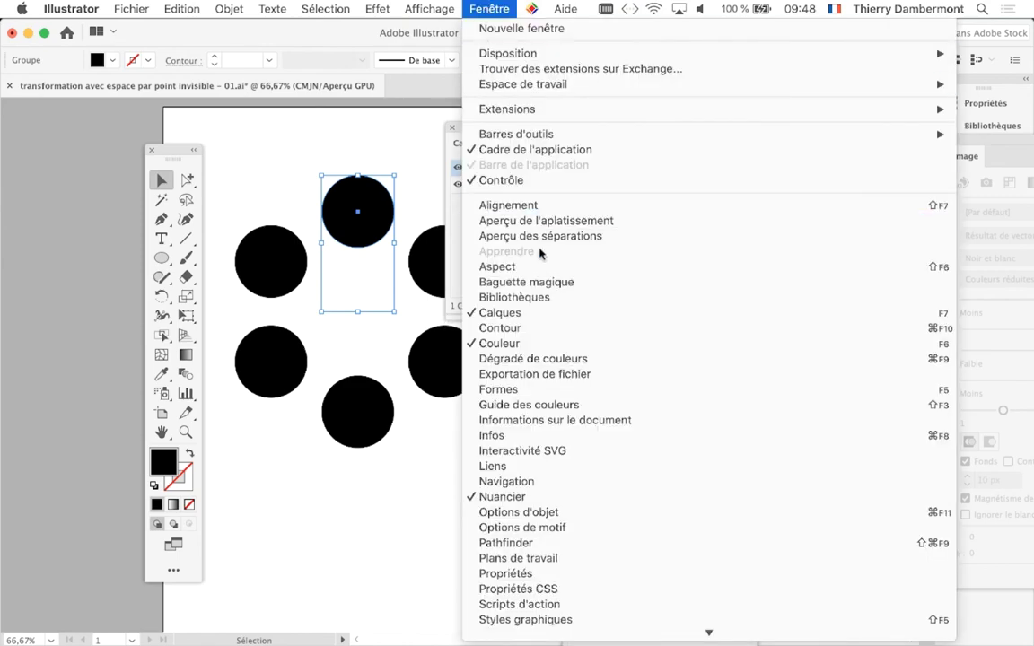
left_click(543, 266)
mouse_move(596, 118)
left_mouse_down()
mouse_move(752, 126)
mouse_move(752, 111)
left_mouse_up()
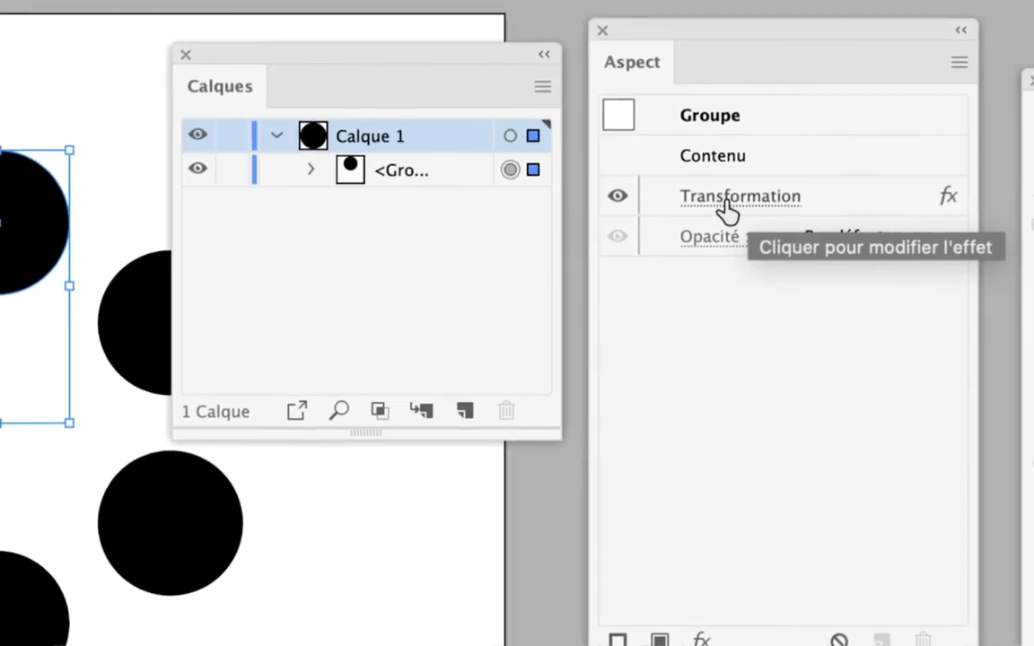
Step: Recheck and confirm the Transformation effect, then move the Tools and Calques panels aside
left_click(727, 213)
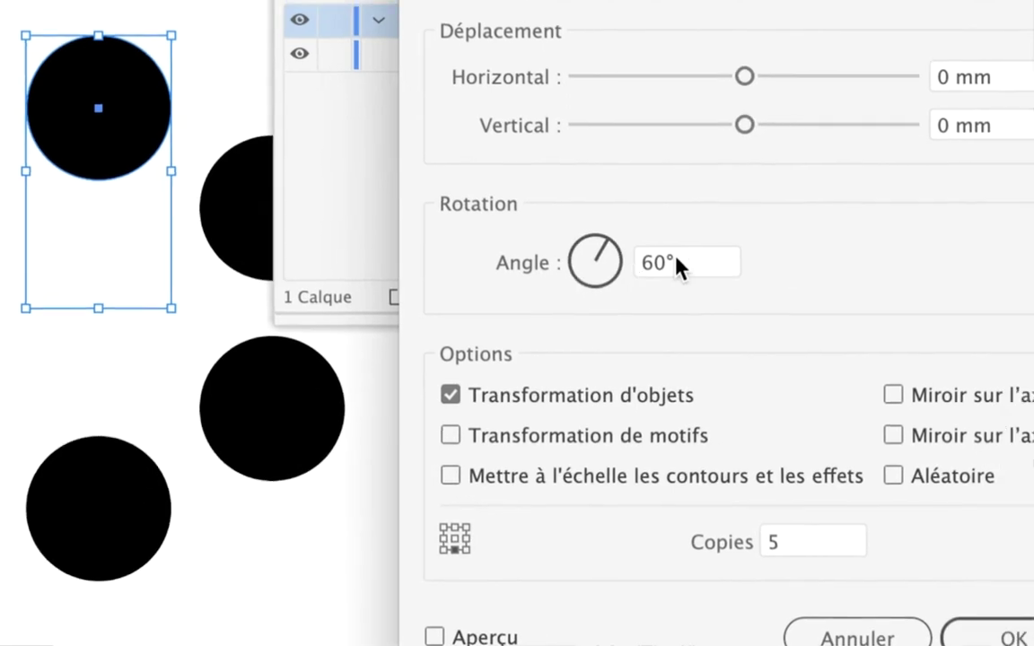
left_click(687, 262)
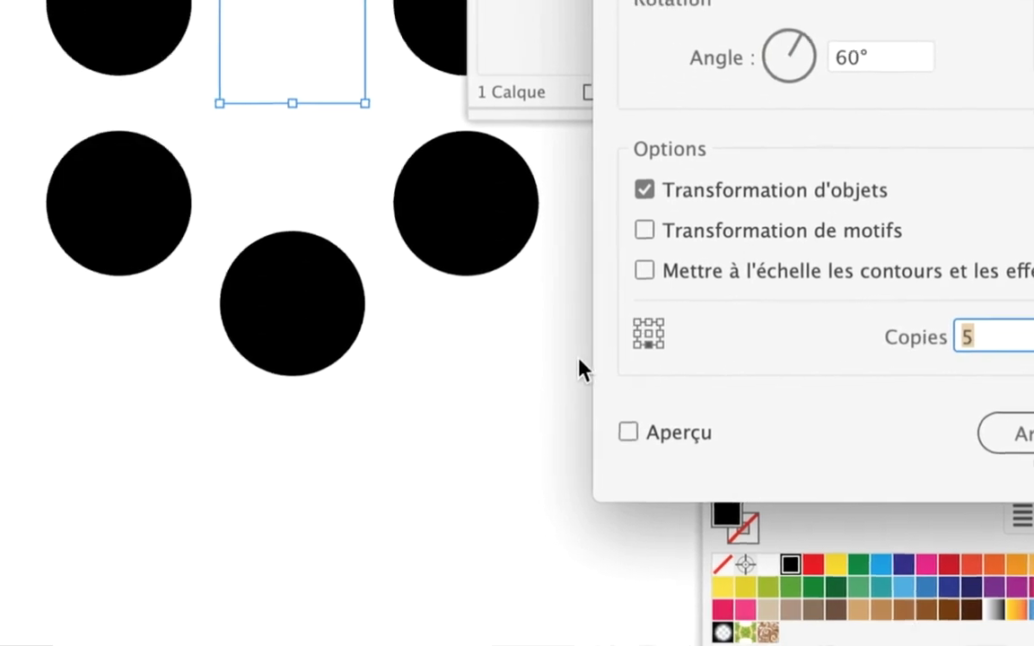
left_click(601, 356)
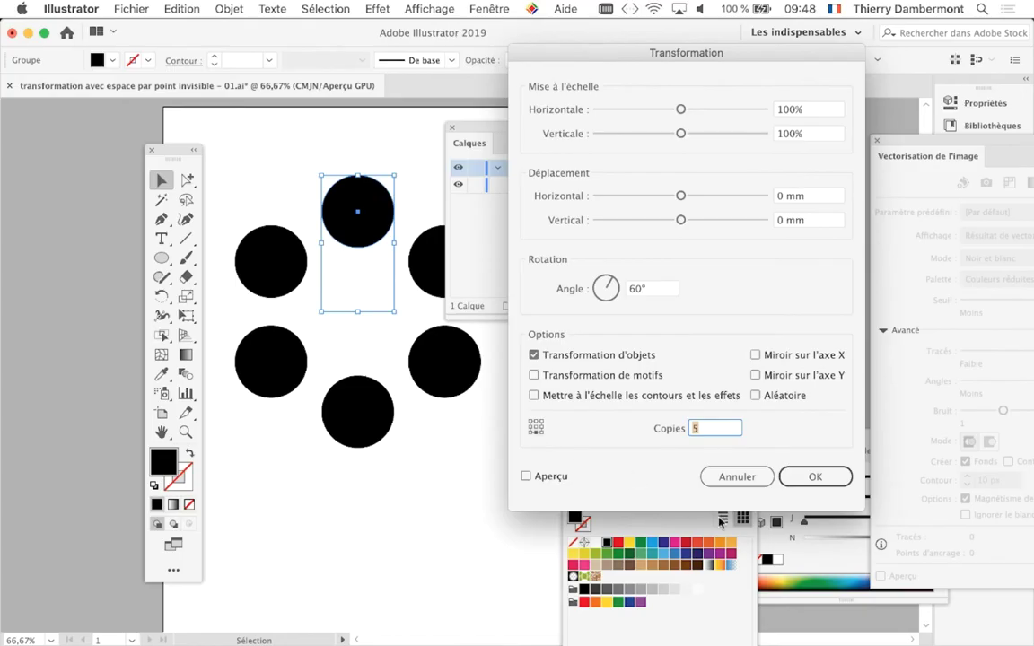
left_click(818, 477)
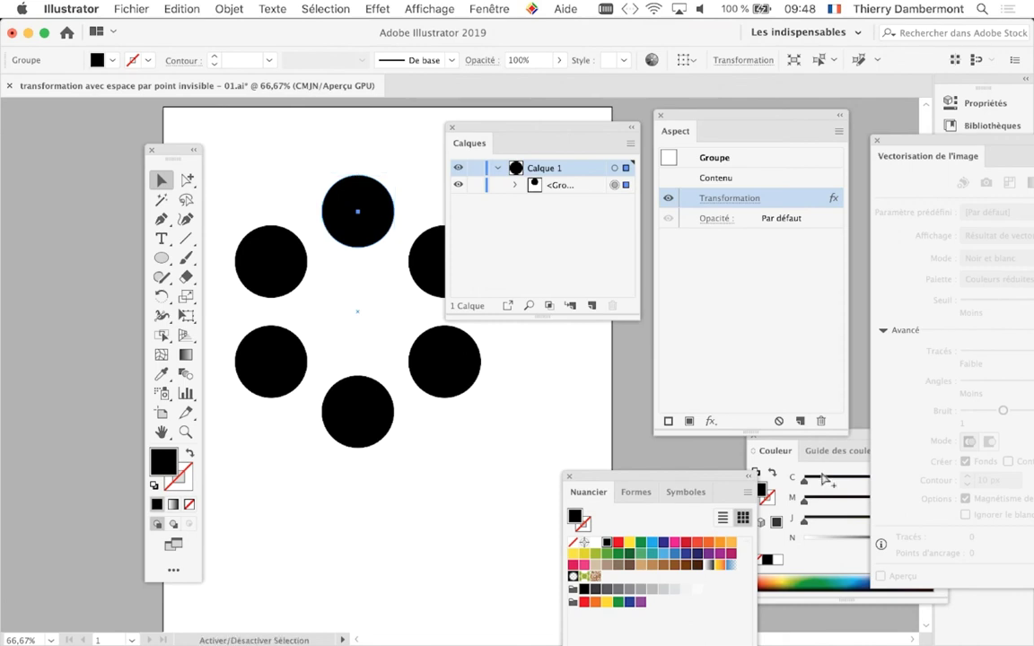
left_click_drag(168, 160, 87, 152)
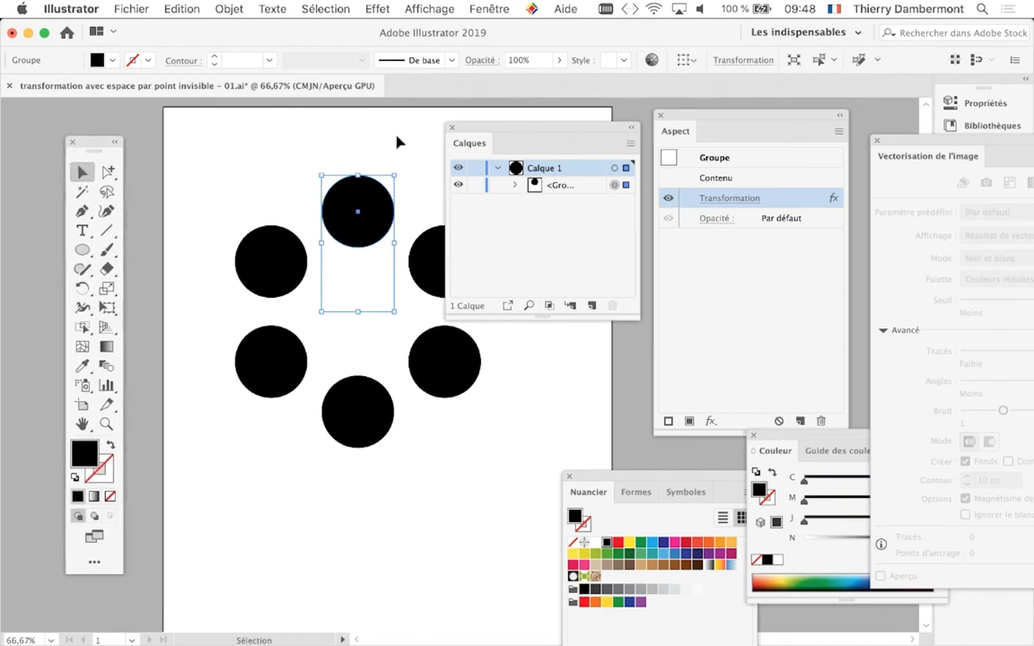
left_click_drag(476, 128, 608, 259)
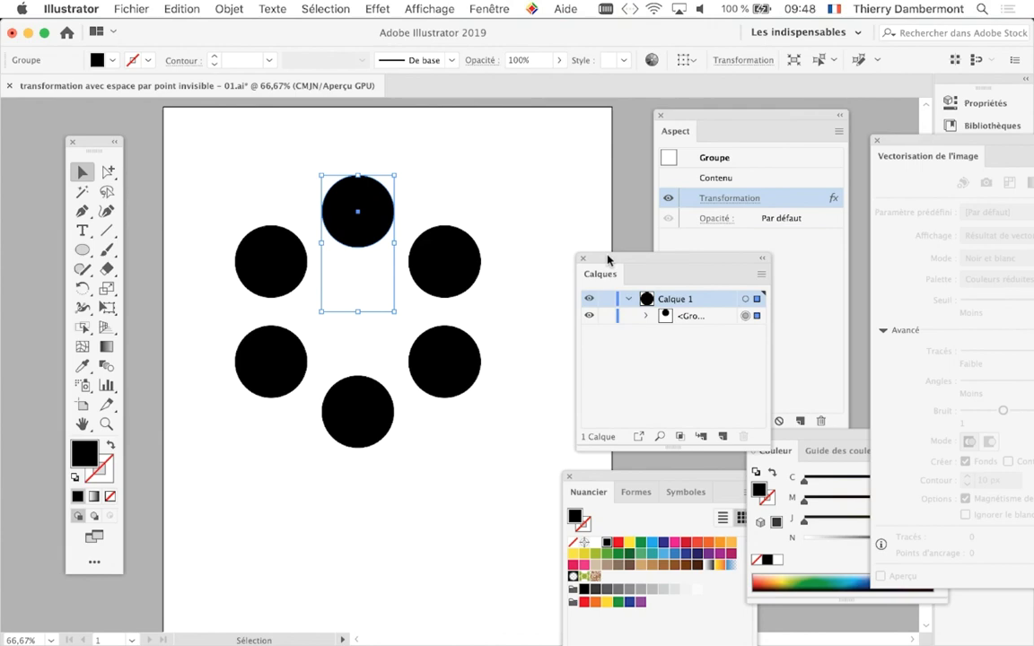
Step: Save a new copy named 'transformation avec espace par point invisible - 02.ai'
left_click(114, 11)
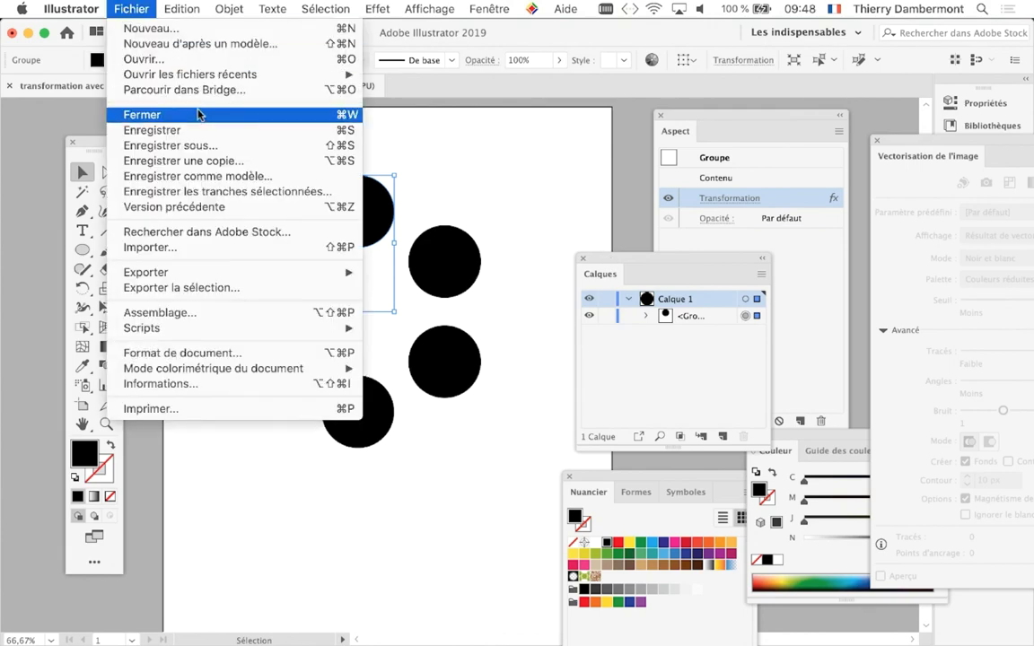
left_click(205, 143)
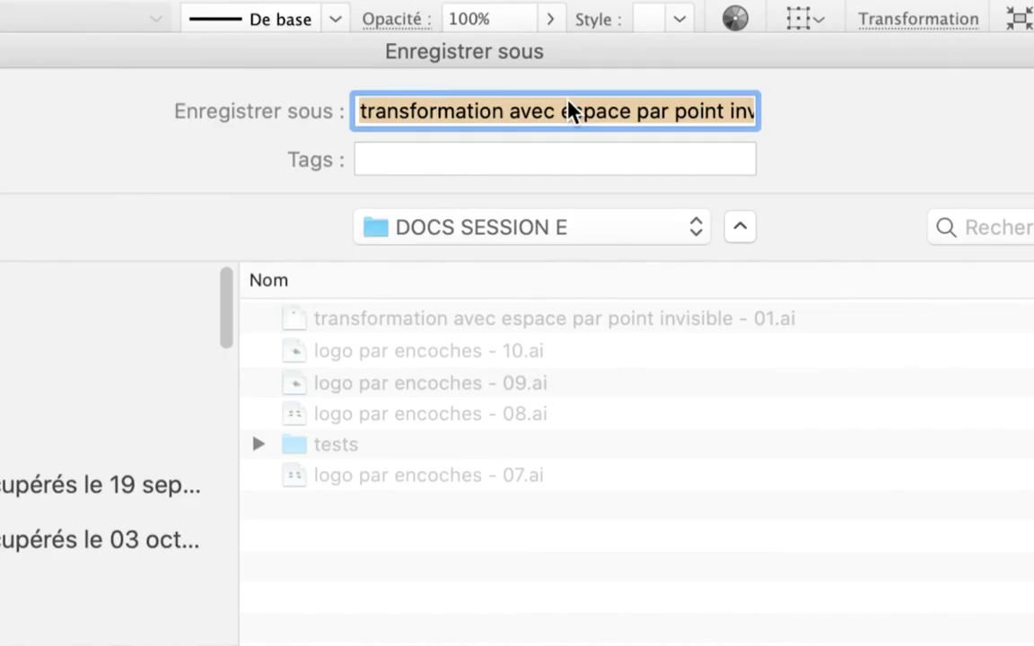
left_click(581, 108)
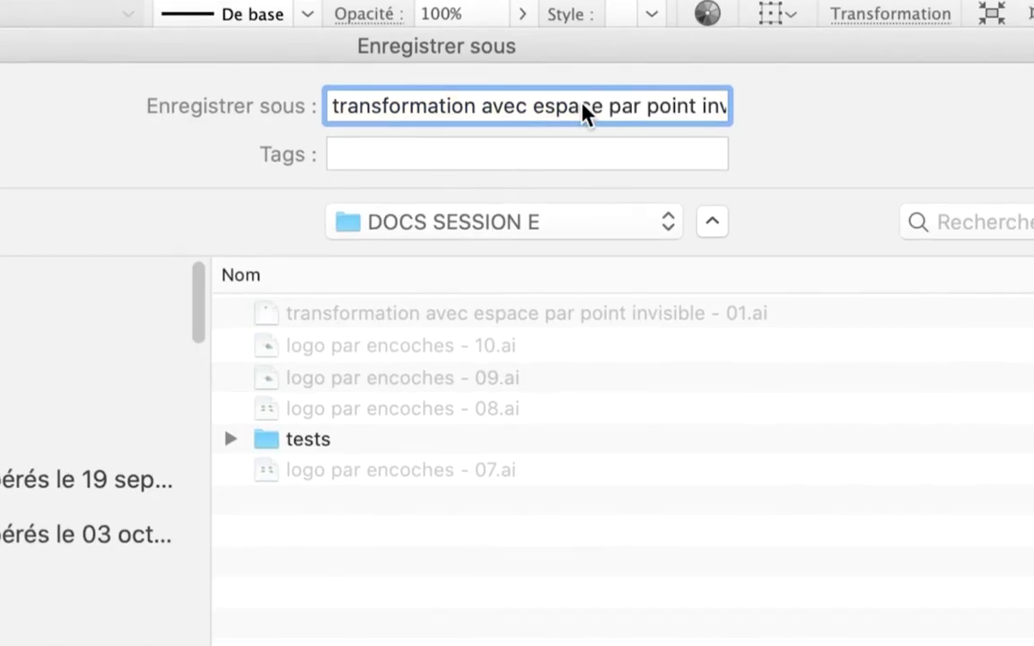
key("Down")
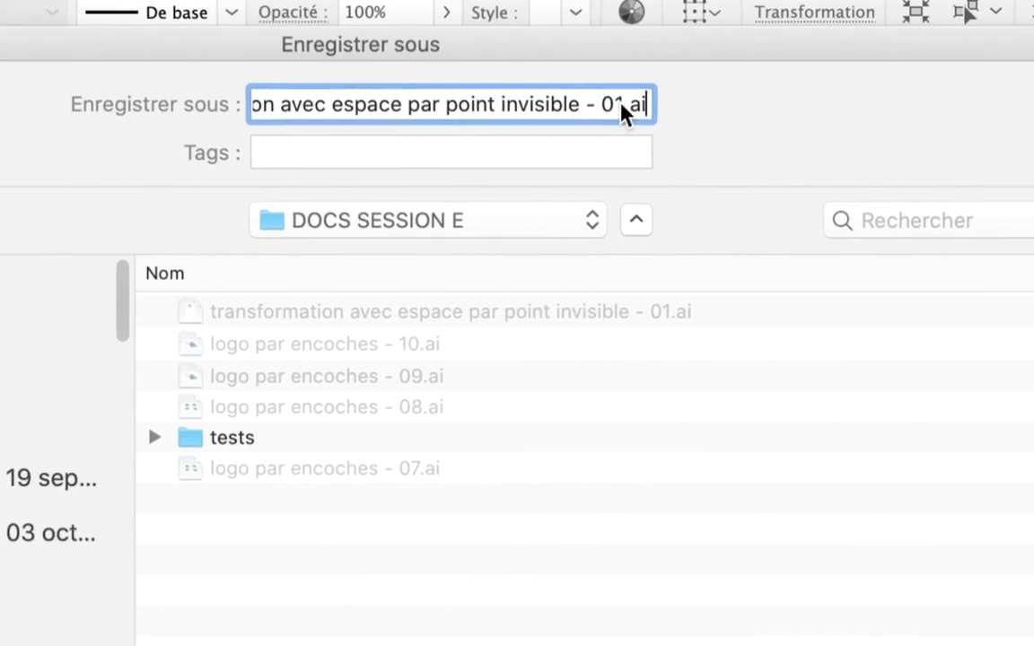
left_click_drag(622, 106, 612, 106)
type("2")
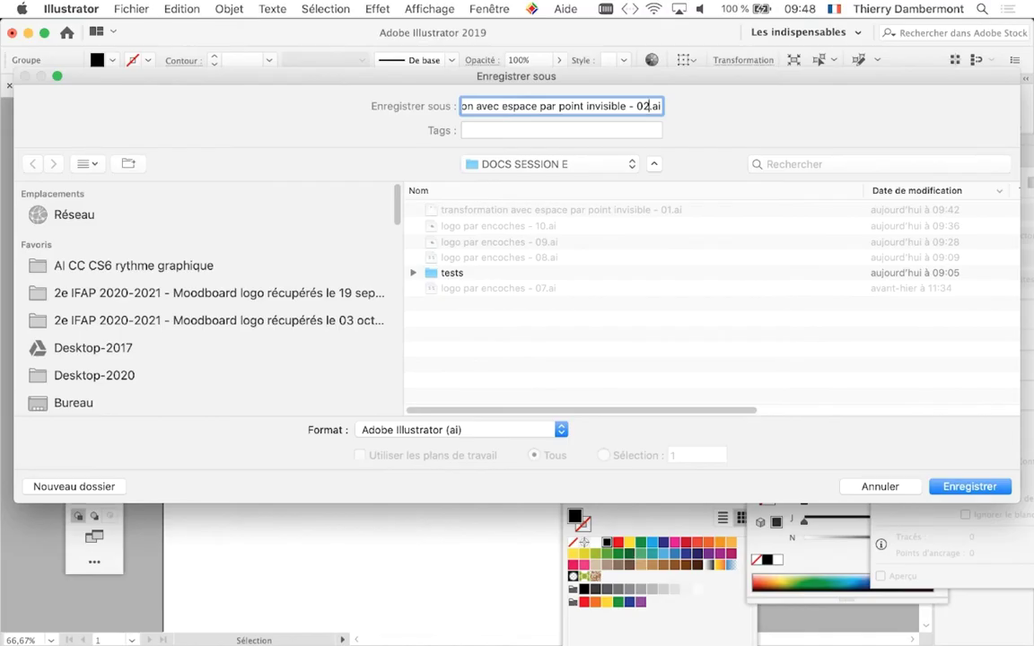
key("Return")
key("Return")
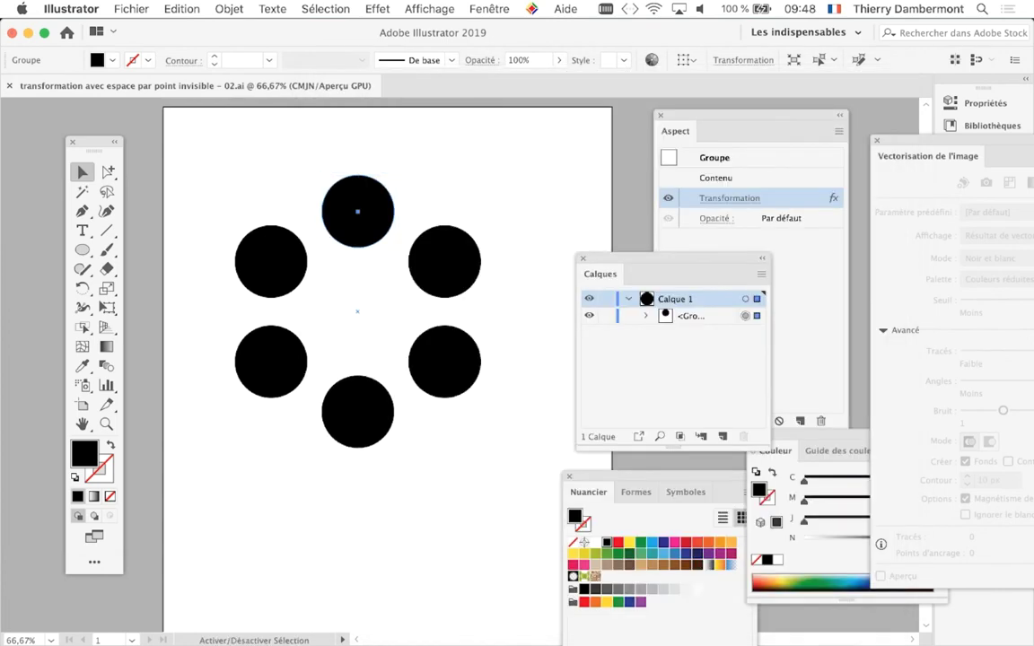
Step: Zoom out and drag the artboard's right edge to widen it to 1124.76 × 279.4 mm
scroll(420, 418, "down", 2)
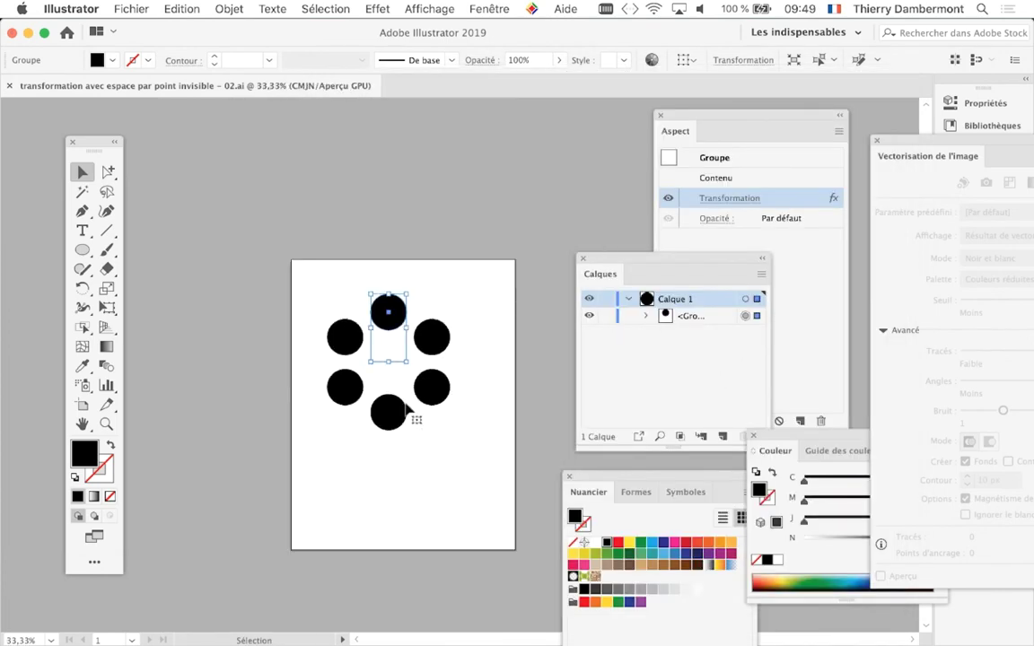
scroll(247, 357, "right", 3)
scroll(224, 346, "right", 3)
scroll(229, 354, "down", 1)
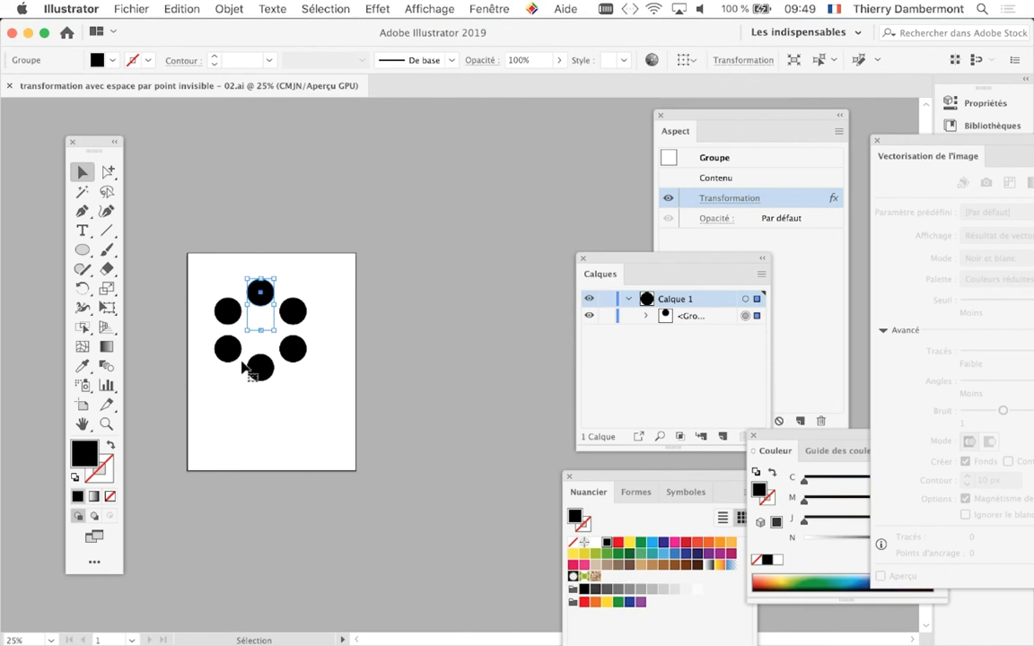
scroll(215, 332, "down", 3)
scroll(215, 332, "right", 2)
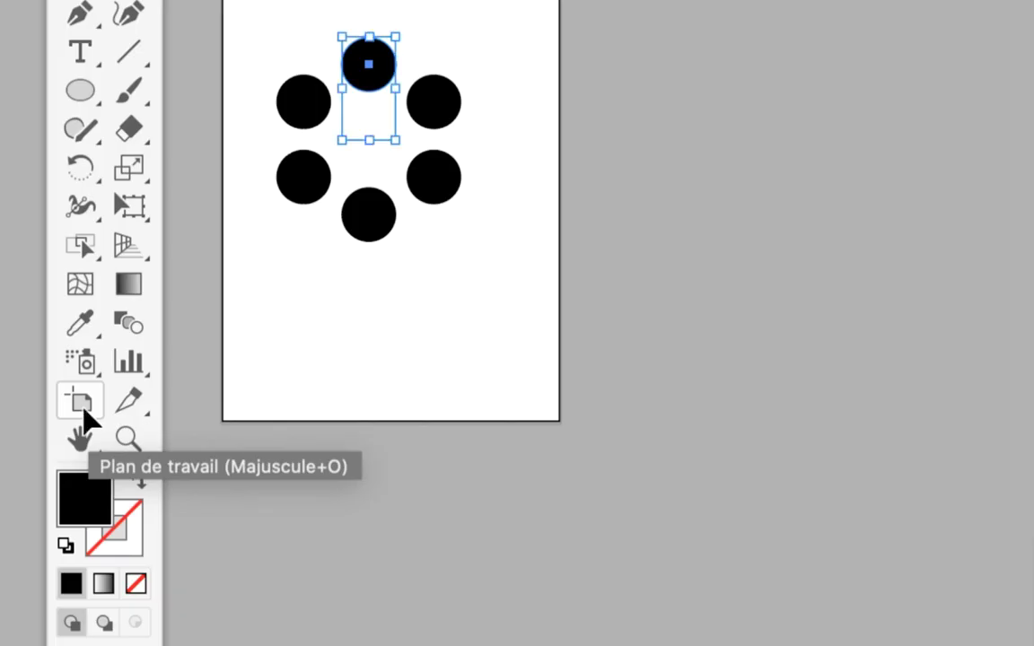
left_click(81, 405)
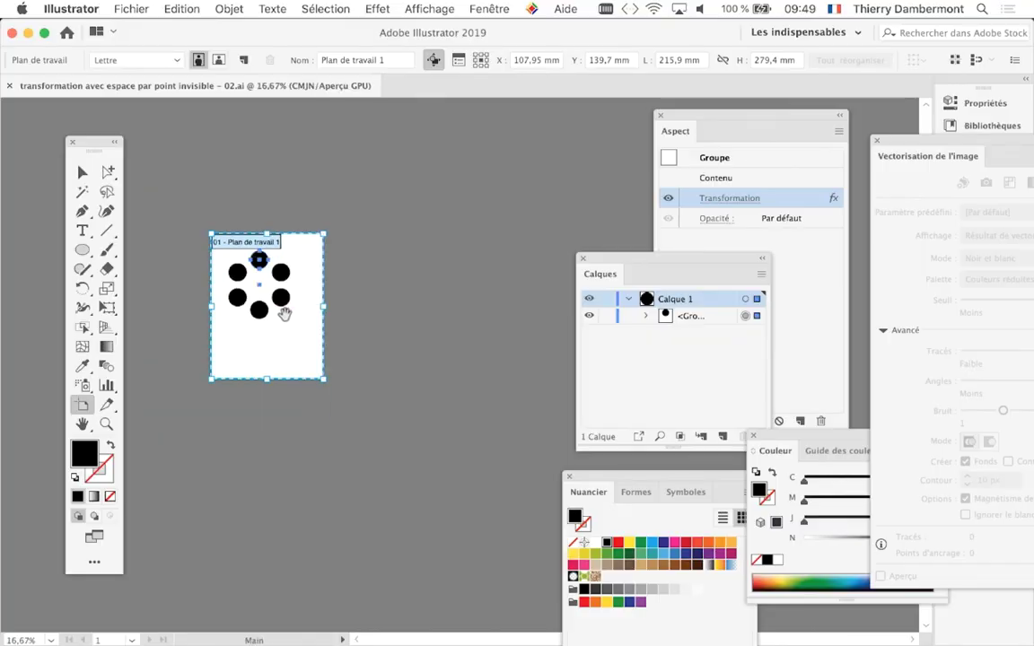
mouse_move(326, 307)
left_mouse_down()
mouse_move(274, 279)
mouse_move(744, 279)
left_mouse_up()
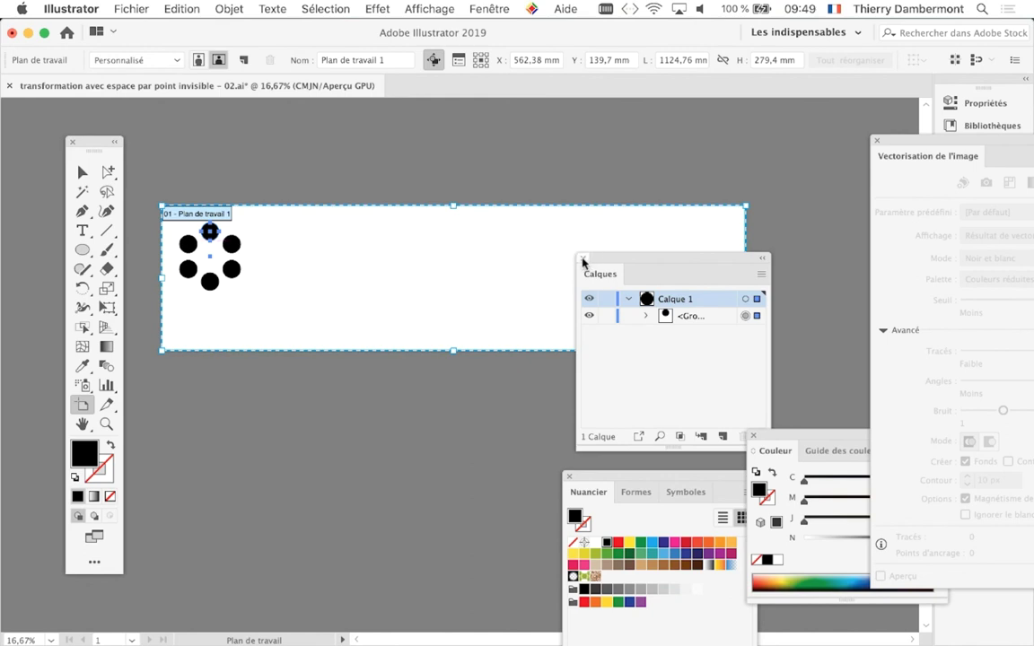
Step: Close the Calques, Nuancier, Couleur and Vectorisation panels and leave artboard editing
left_click(583, 258)
left_click(568, 476)
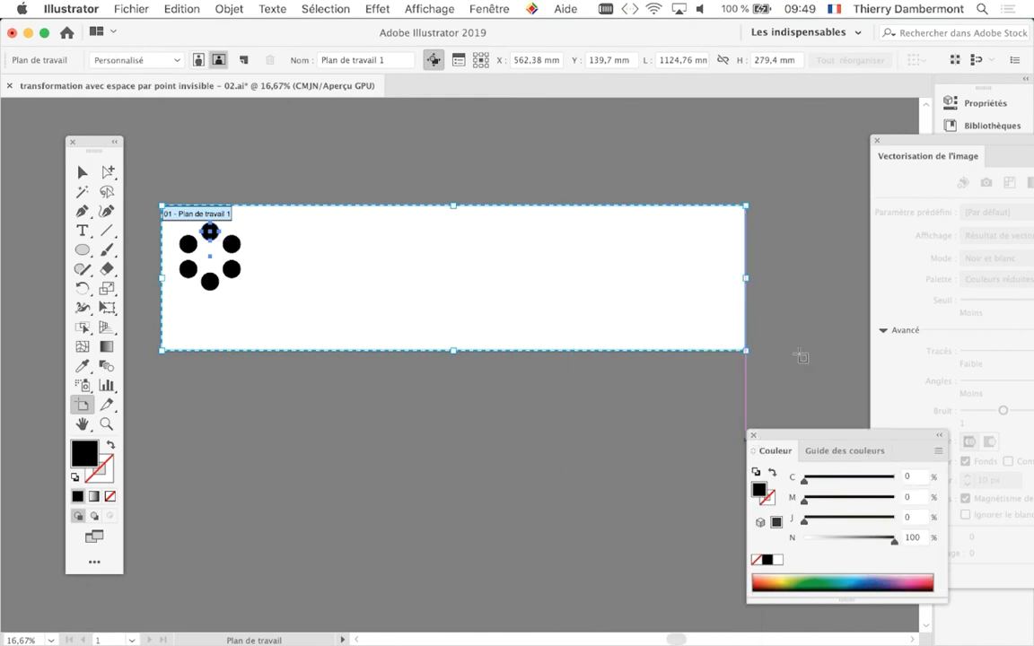
left_click(754, 437)
left_click(877, 141)
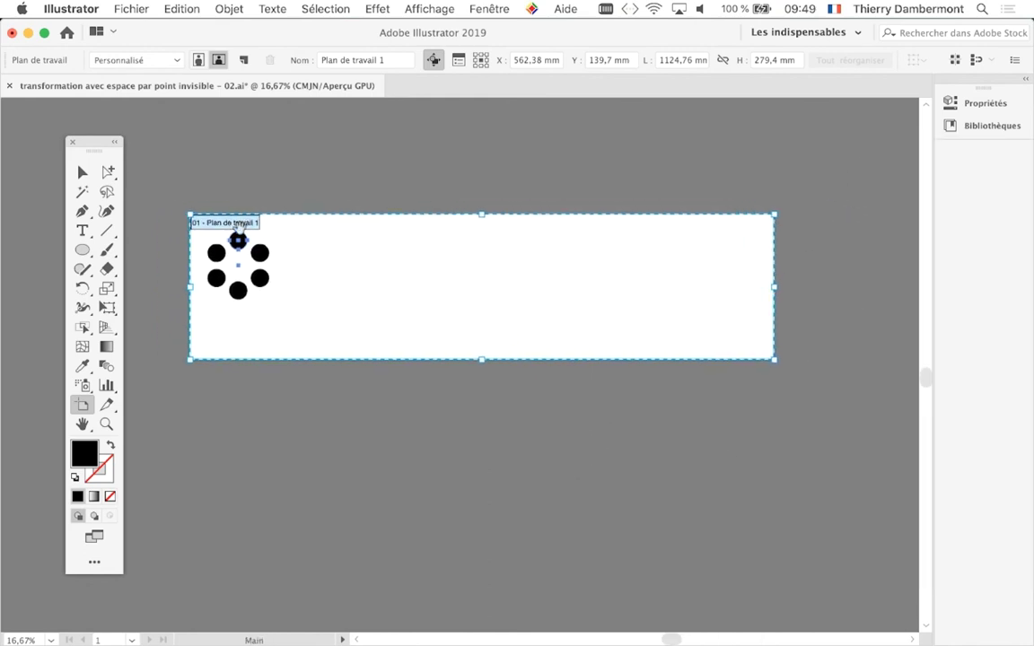
left_click(82, 171)
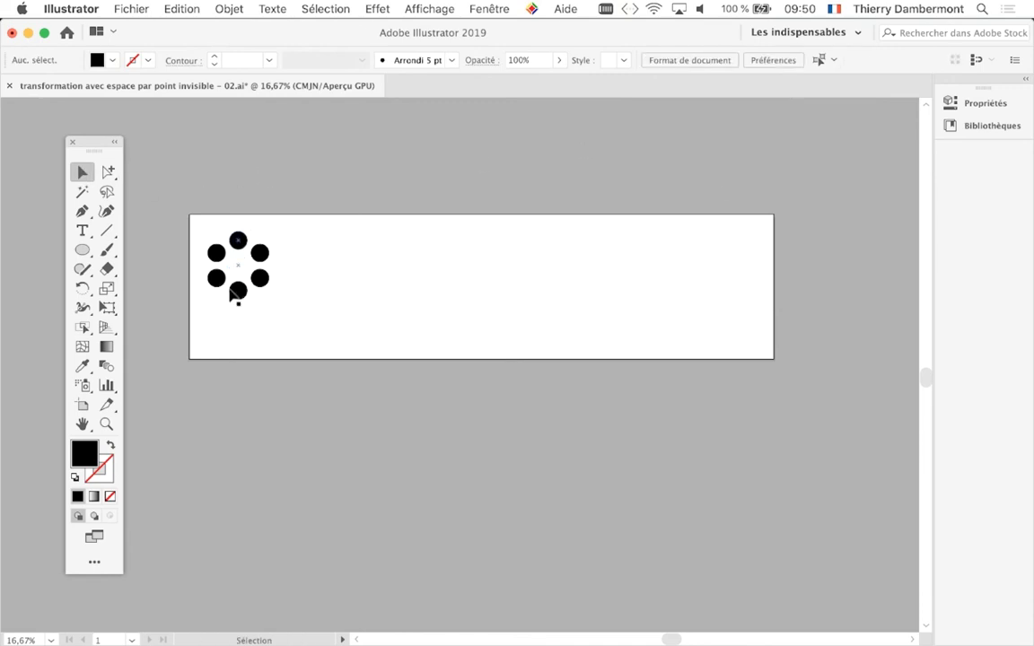
Step: Zoom in and use Direct Selection to select the invisible anchor point at the flower's centre
scroll(236, 289, "up", 3)
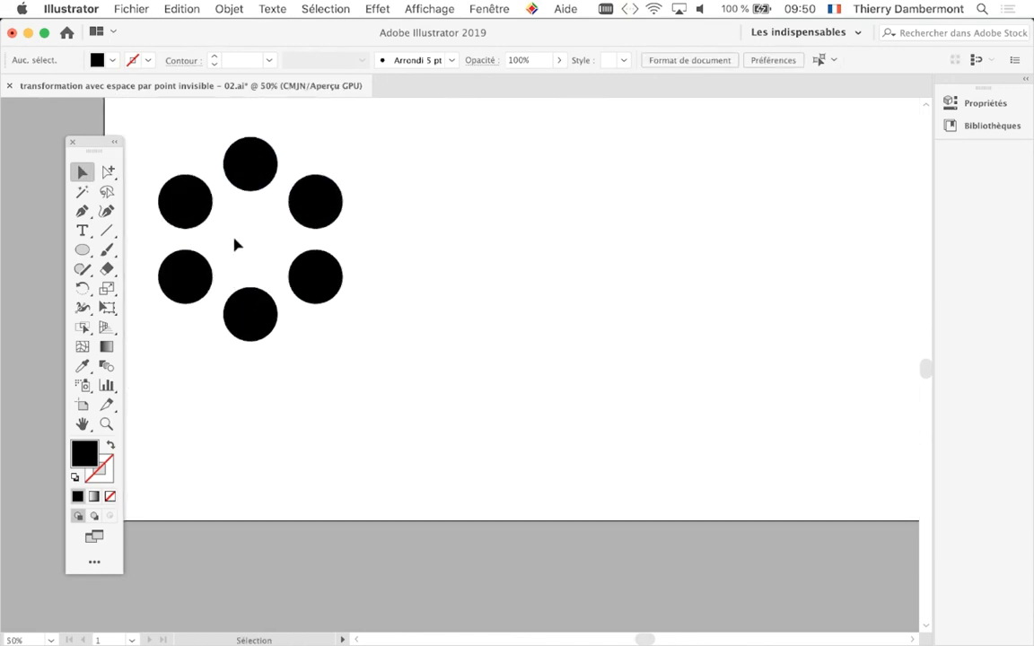
left_click(254, 176)
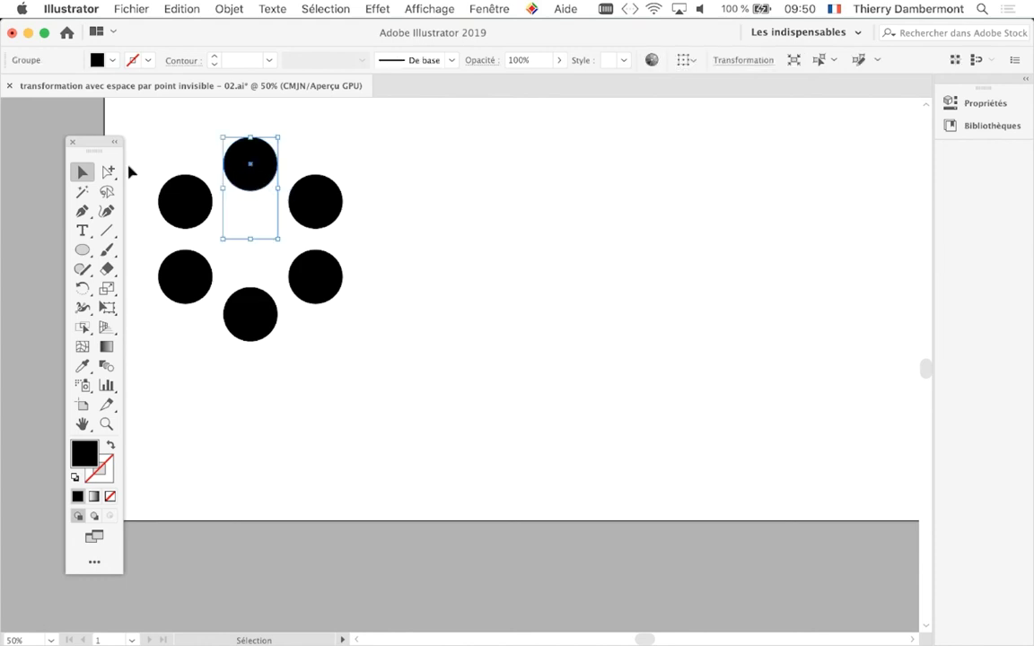
left_click(107, 172)
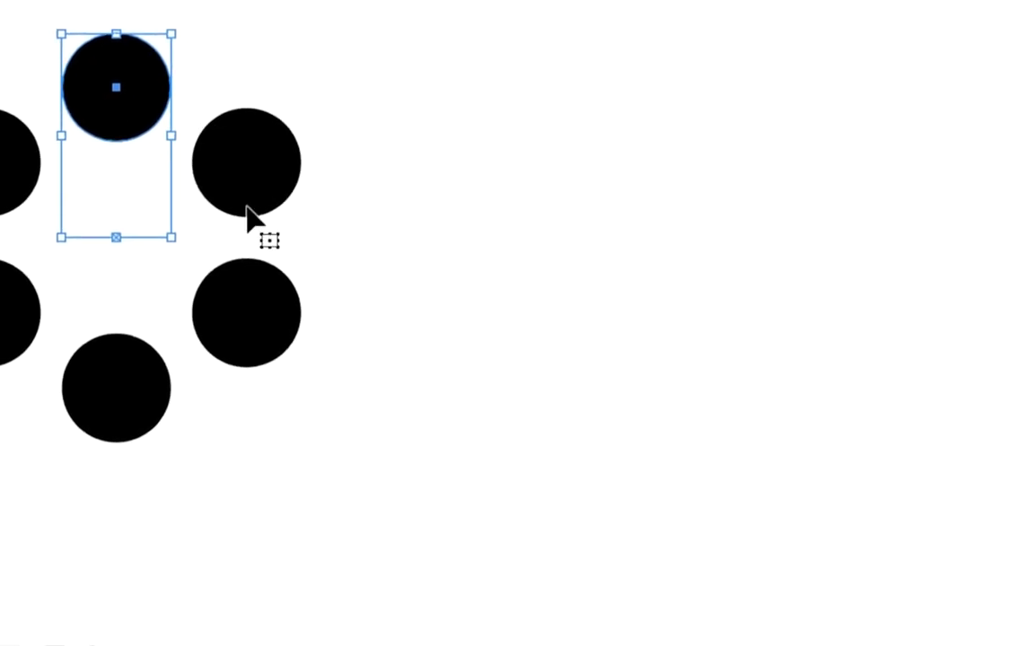
left_click(109, 182)
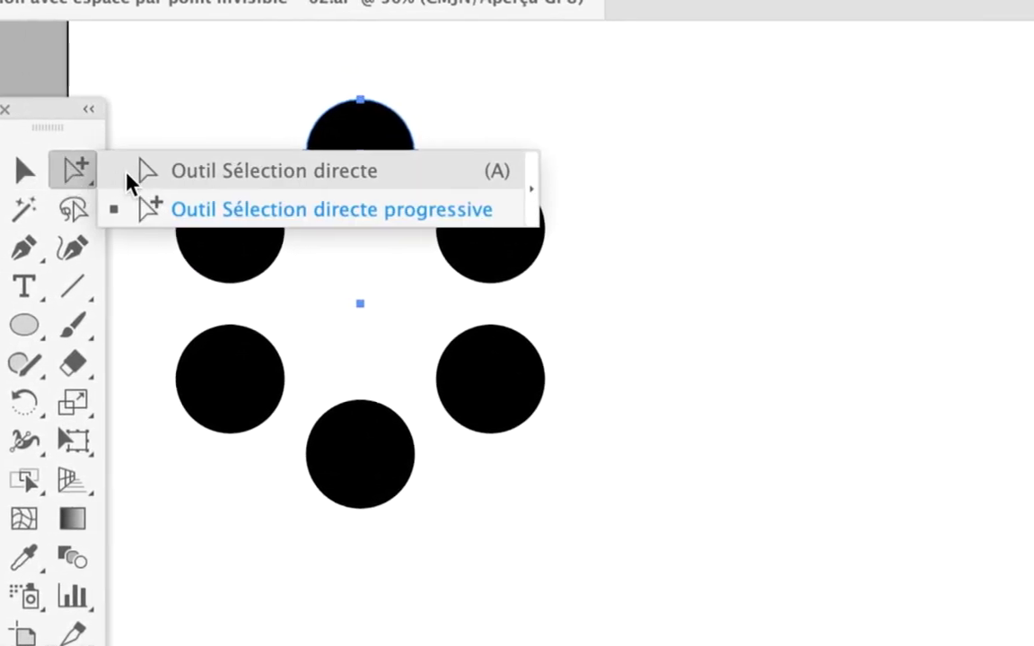
left_click(135, 170)
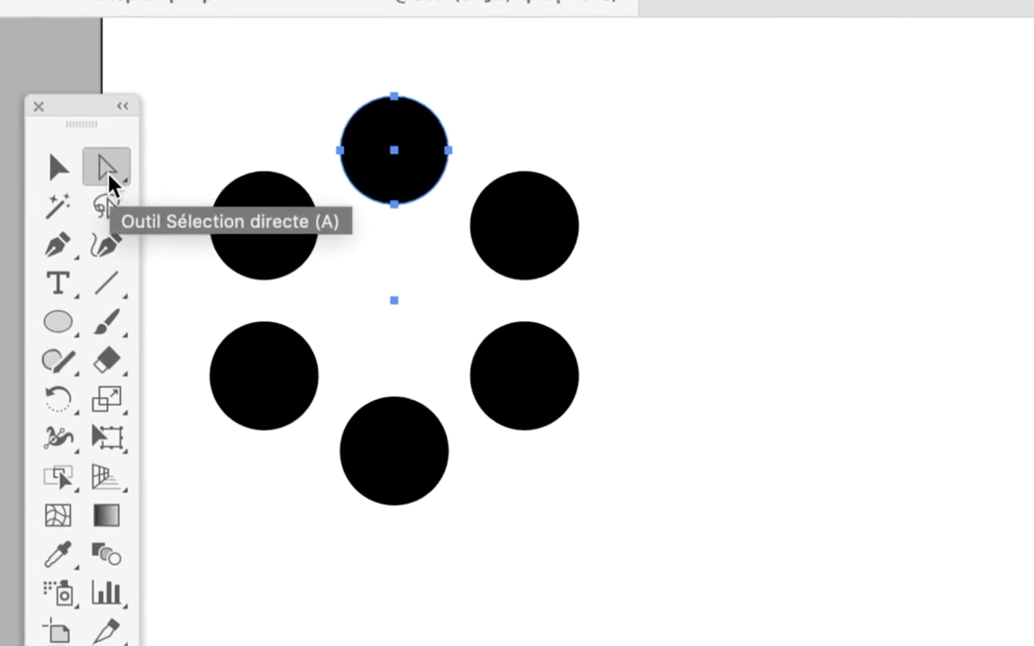
left_click(164, 169)
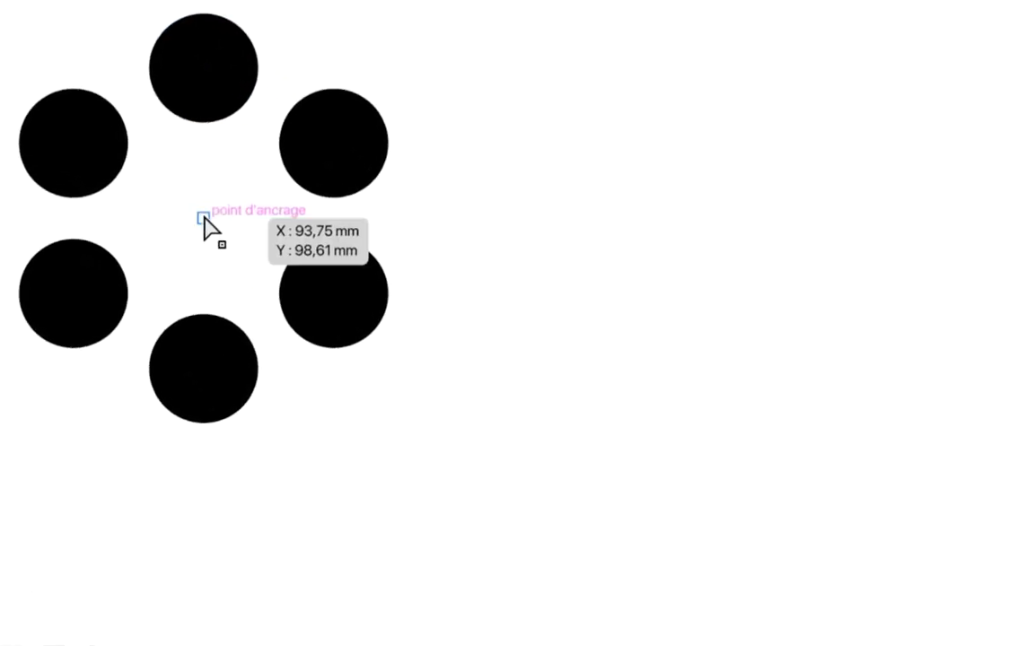
left_click(204, 219)
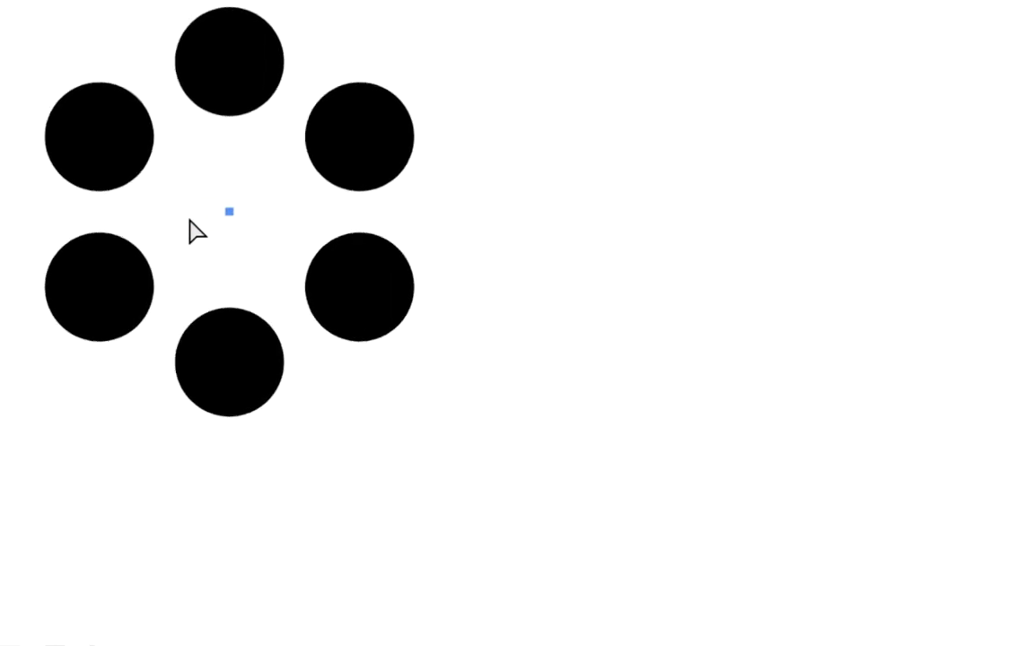
Step: Nudge the invisible point with the arrow keys to spread the circles slightly apart
key("Down")
key("Down")
key("Down")
key("Down")
key("Down")
key("Down")
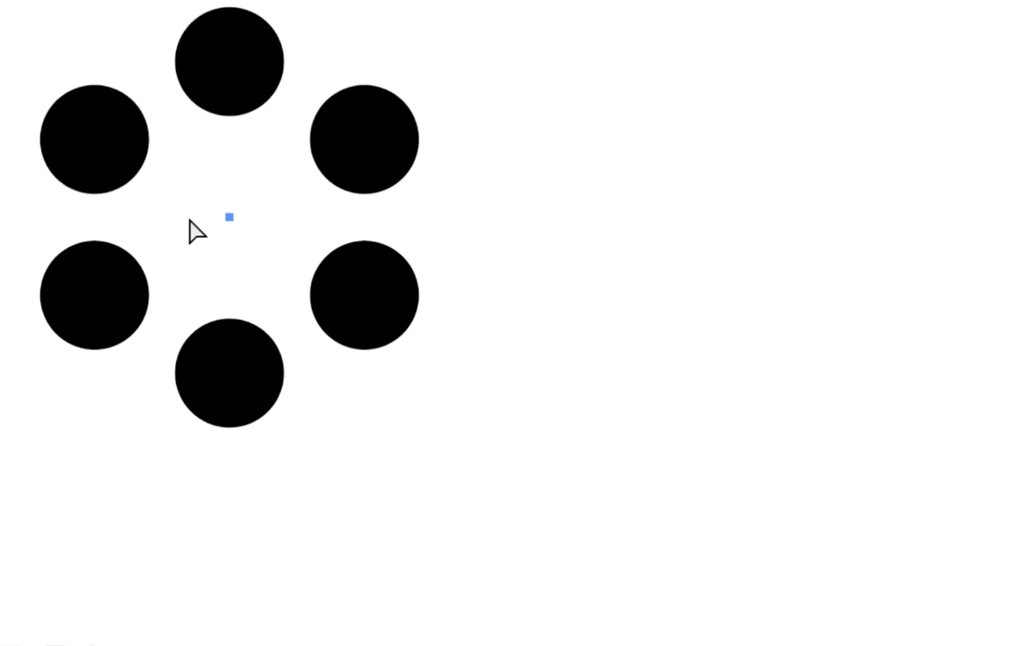
key("Down")
key("Down")
key("Down")
key("Down")
key("Down")
key("Down")
key("Down")
key("Down")
key("Down")
key("Down")
key("Down")
key("Down")
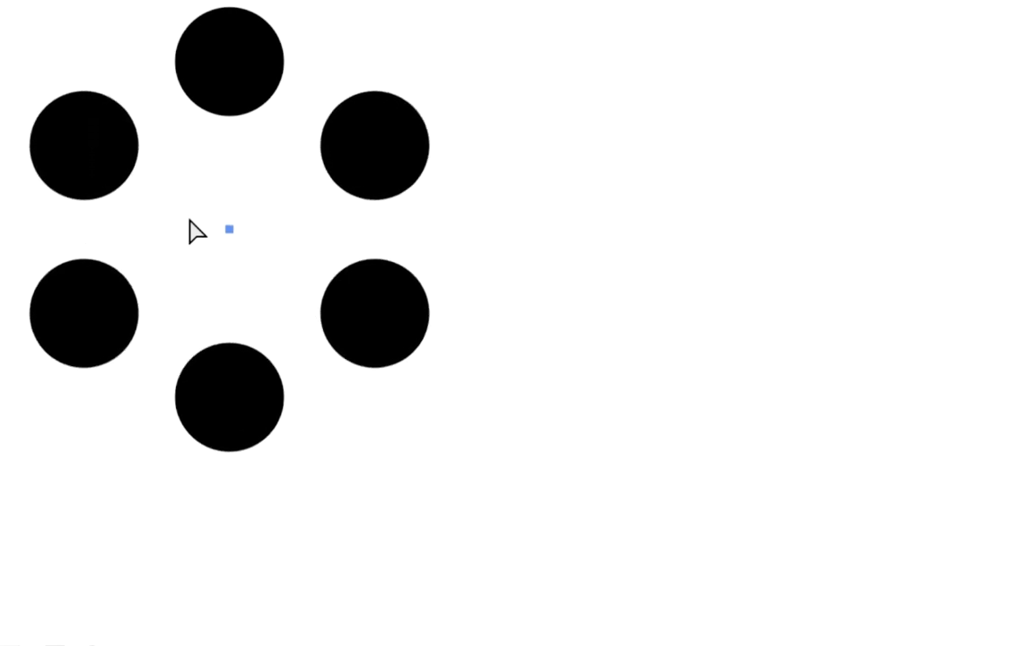
key("Down")
key("Down")
key("Down")
key("Down")
key("Down")
key("Down")
key("Down")
key("Down")
key("Down")
key("Down")
key("Down")
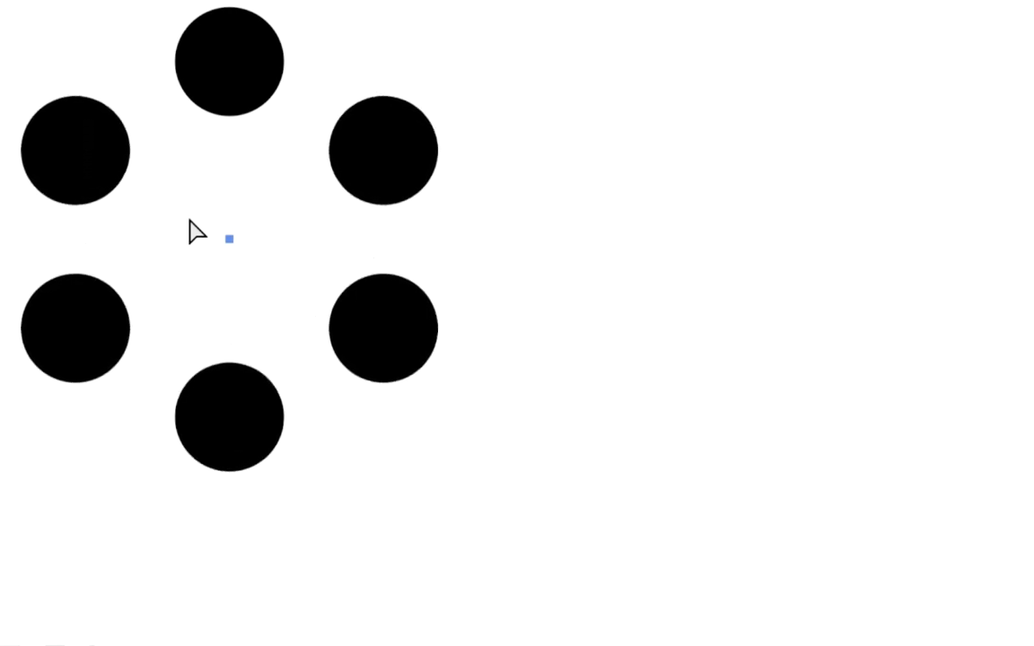
key("Down")
key("Down")
key("Down")
key("Down")
key("Down")
key("Down")
key("Down")
key("Down")
key("Down")
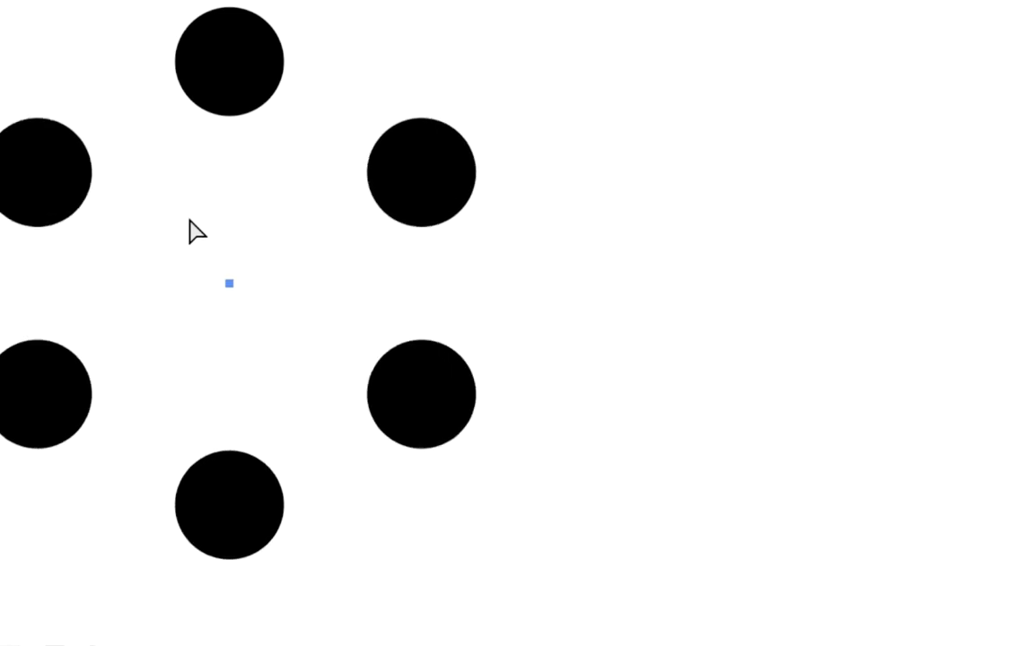
key("Down")
key("Down")
key("Down")
key("Up")
key("Up")
key("Up")
key("Up")
key("Up")
key("Up")
key("Up")
key("Up")
key("Up")
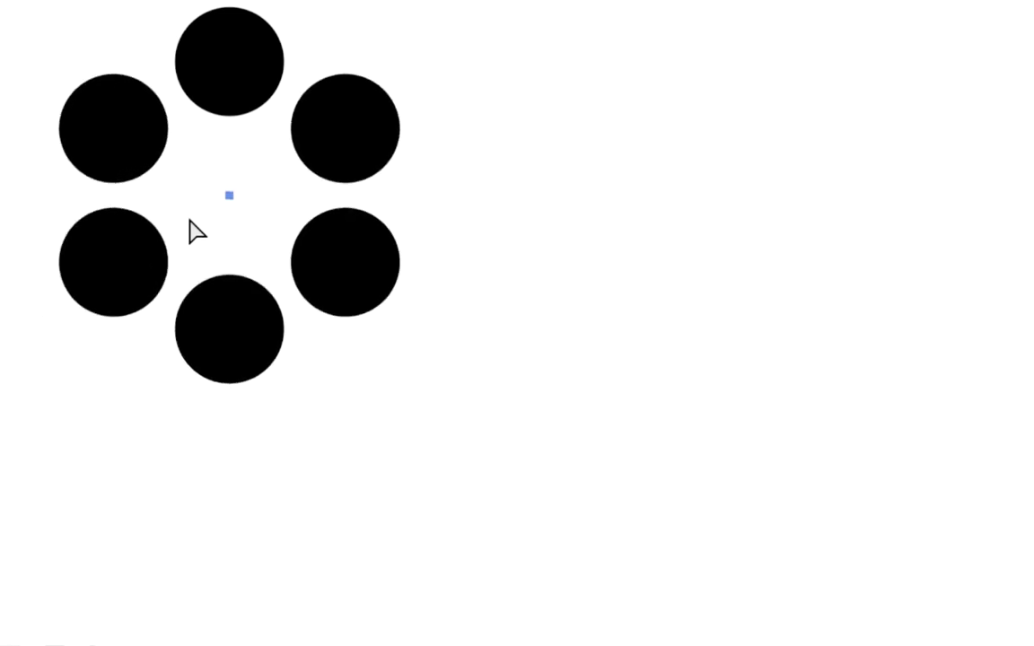
key("Up")
key("Up")
key("Up")
key("Down")
key("Down")
key("Down")
key("Down")
key("Down")
key("Down")
key("Up")
key("Up")
key("Up")
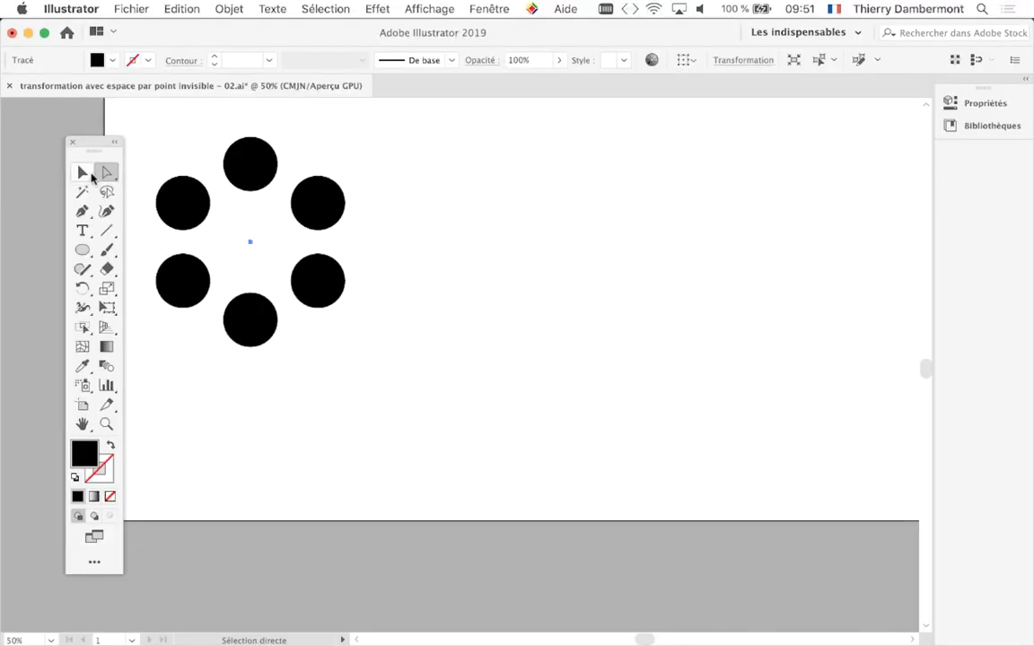
Step: Deselect everything, save the document, and tuck the Tools panel against the left edge
left_click(83, 172)
left_click(451, 332)
left_click(131, 8)
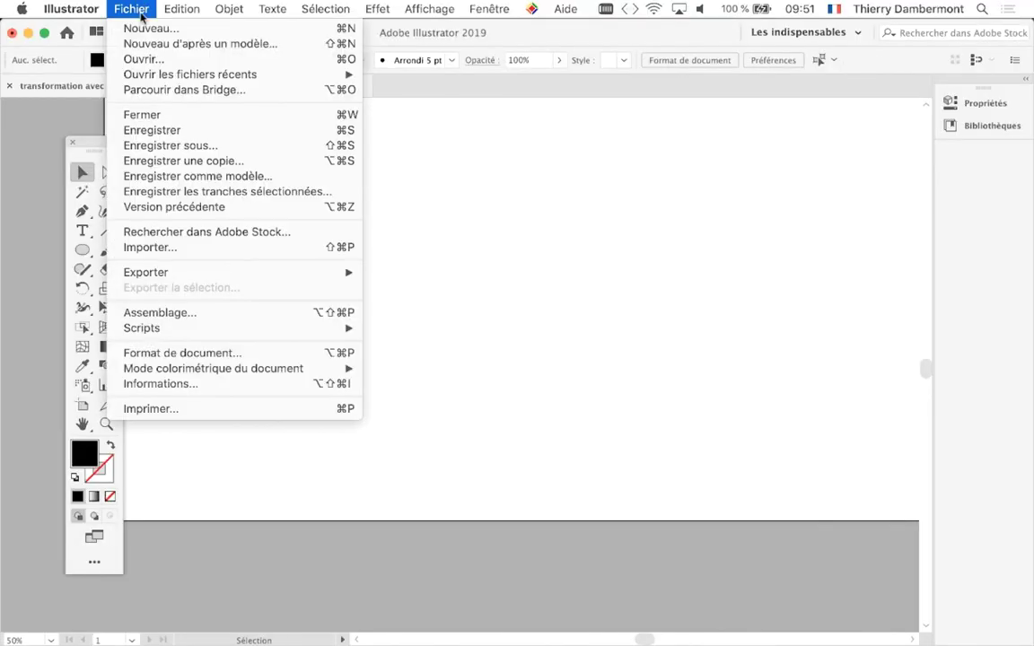
left_click(195, 132)
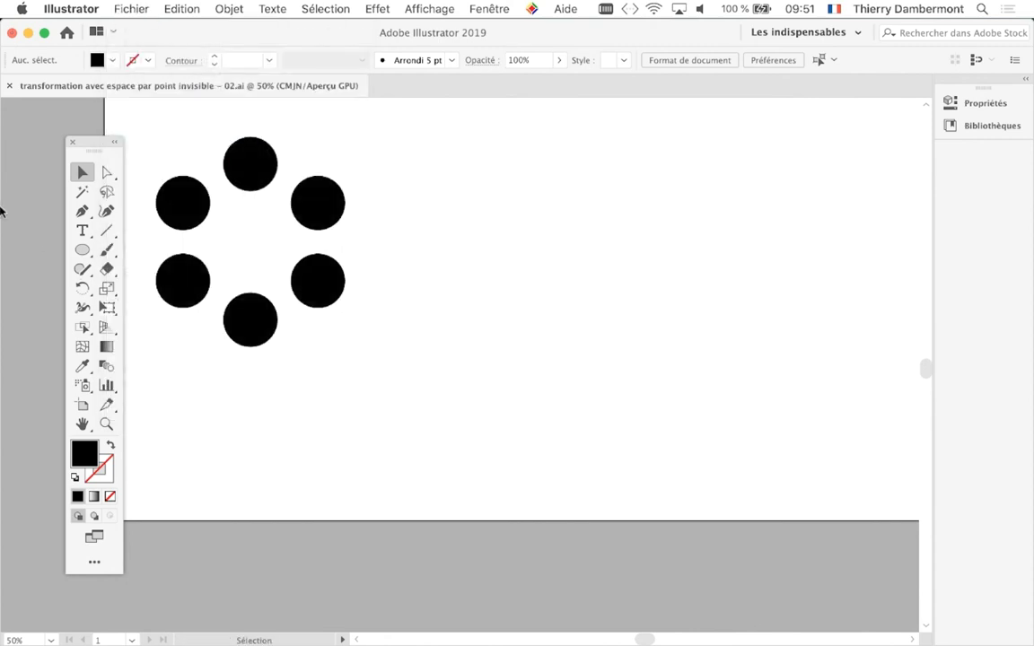
mouse_move(96, 149)
left_mouse_down()
mouse_move(30, 142)
mouse_move(50, 136)
left_mouse_up()
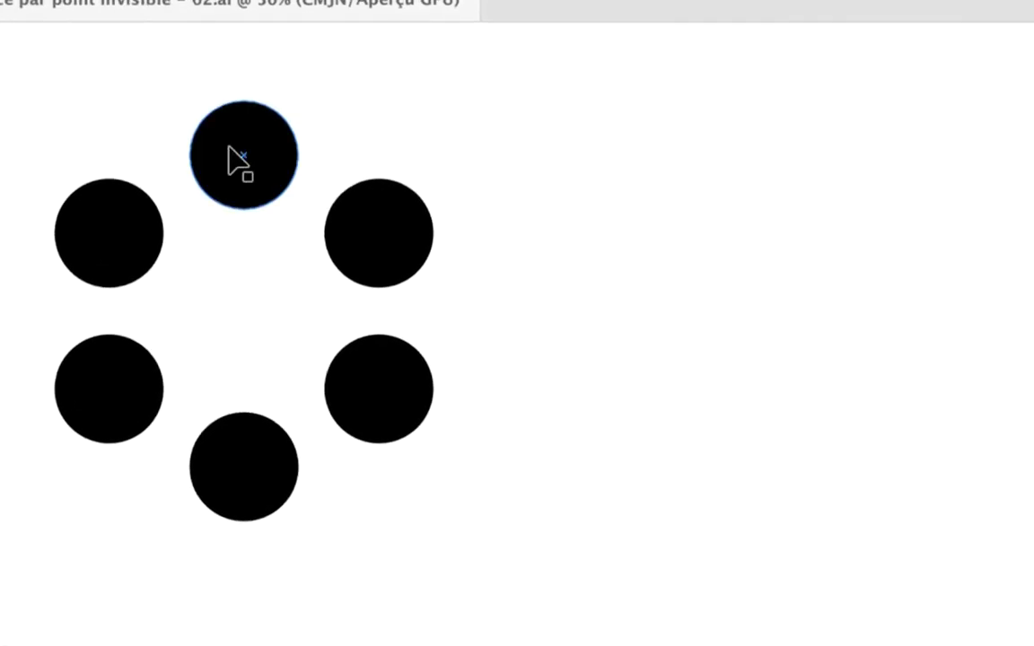
Step: Alt-drag the six-circle ring about 134 mm to the right to make a duplicate ring
left_click(231, 160)
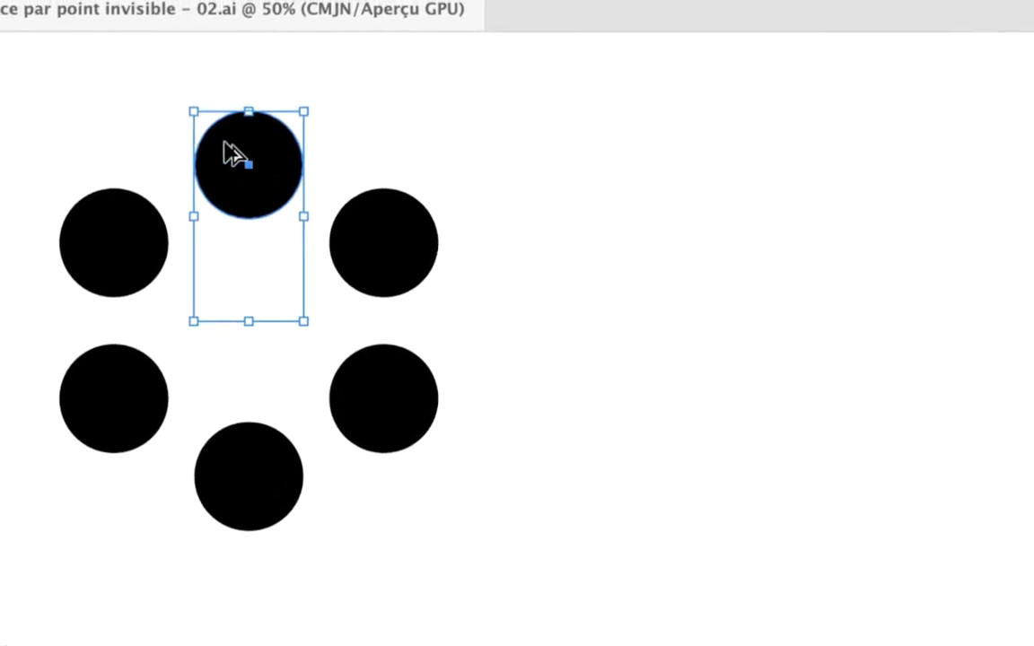
left_click_drag(235, 158, 433, 159)
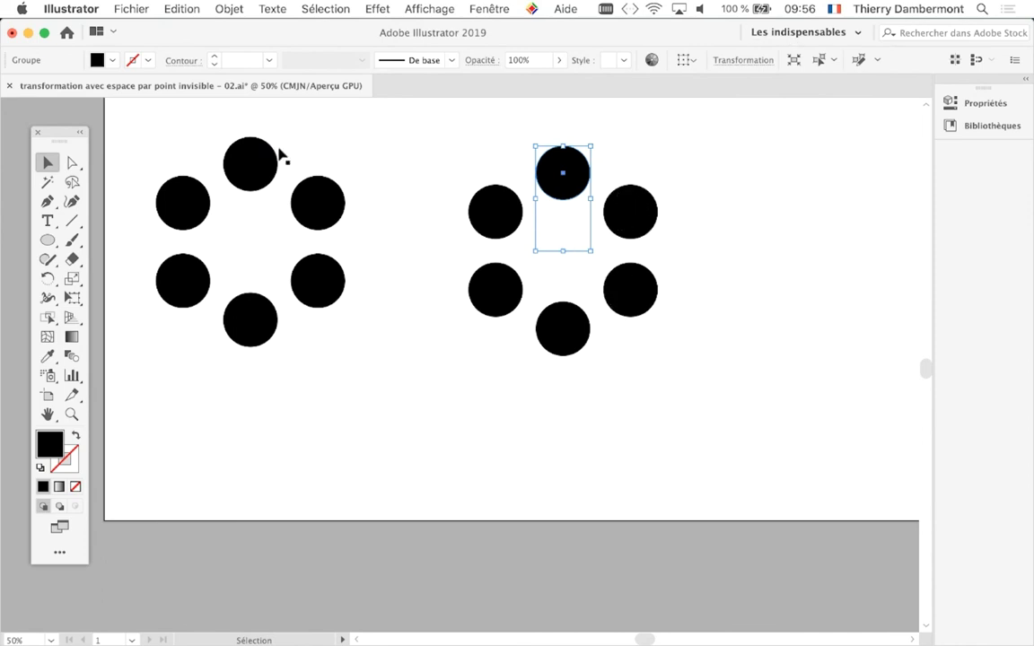
Step: Select the copy's hidden centre point with Direct Selection and pull its six circles inward into an overlapping flower
left_click(71, 163)
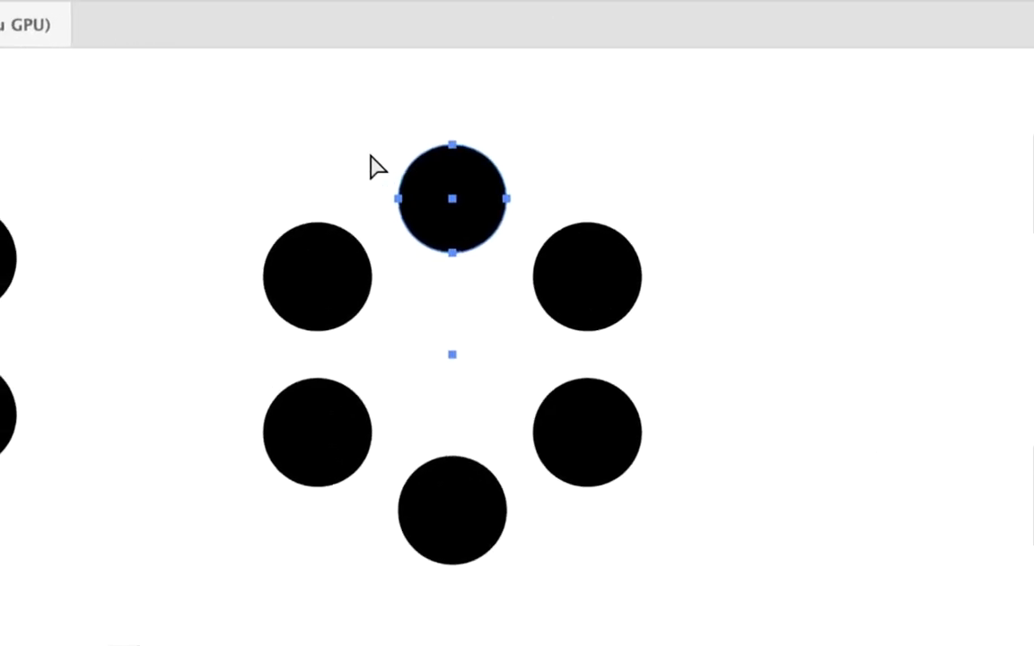
left_click(369, 166)
left_click(401, 232)
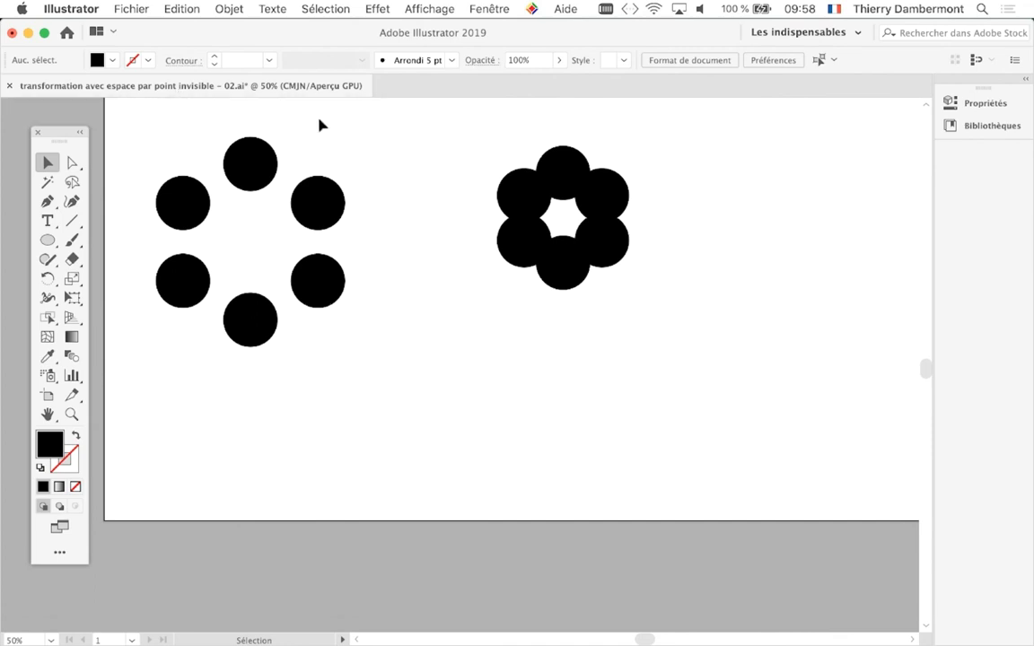
left_click(561, 184)
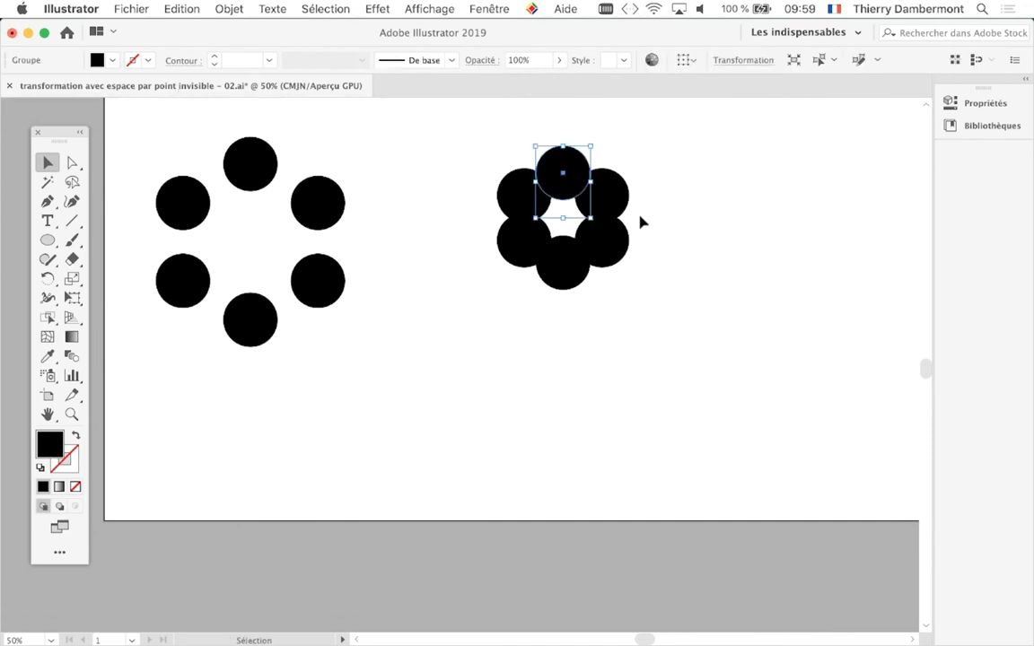
Step: Reselect the flower's top circle and pan the canvas to make room on the right
left_click(429, 166)
left_click(539, 168)
key("ctrl")
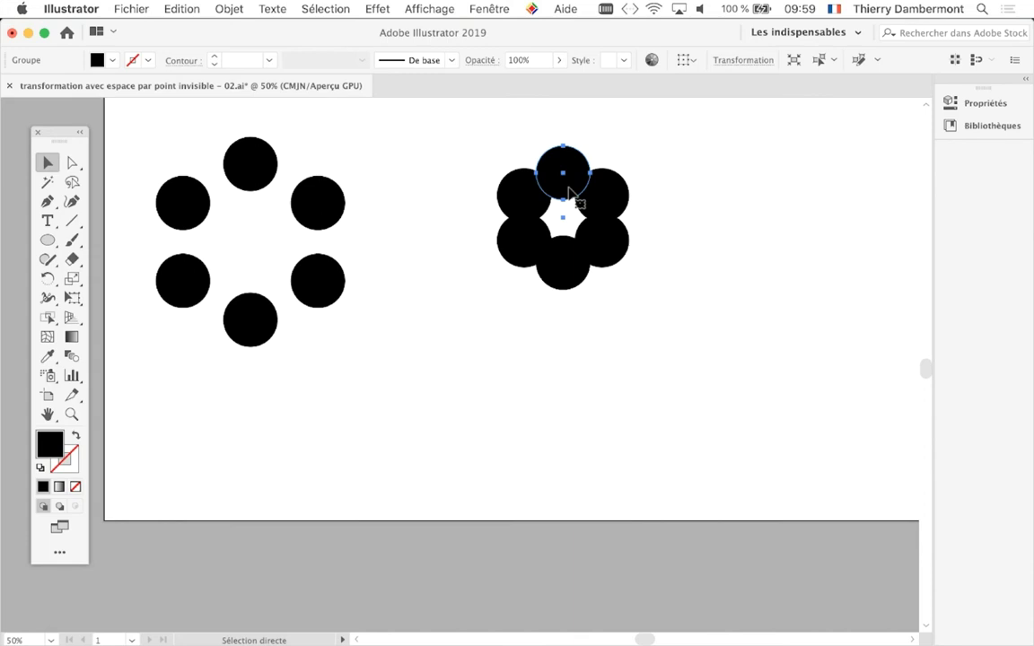
key("space")
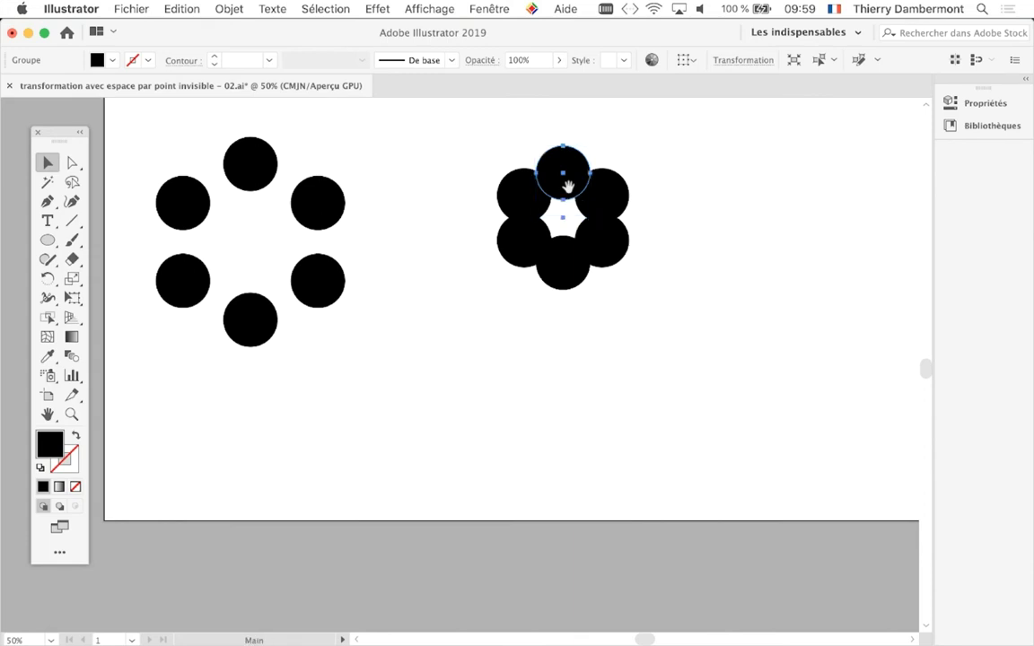
mouse_move(476, 206)
left_mouse_down()
mouse_move(381, 203)
mouse_move(280, 218)
left_mouse_up()
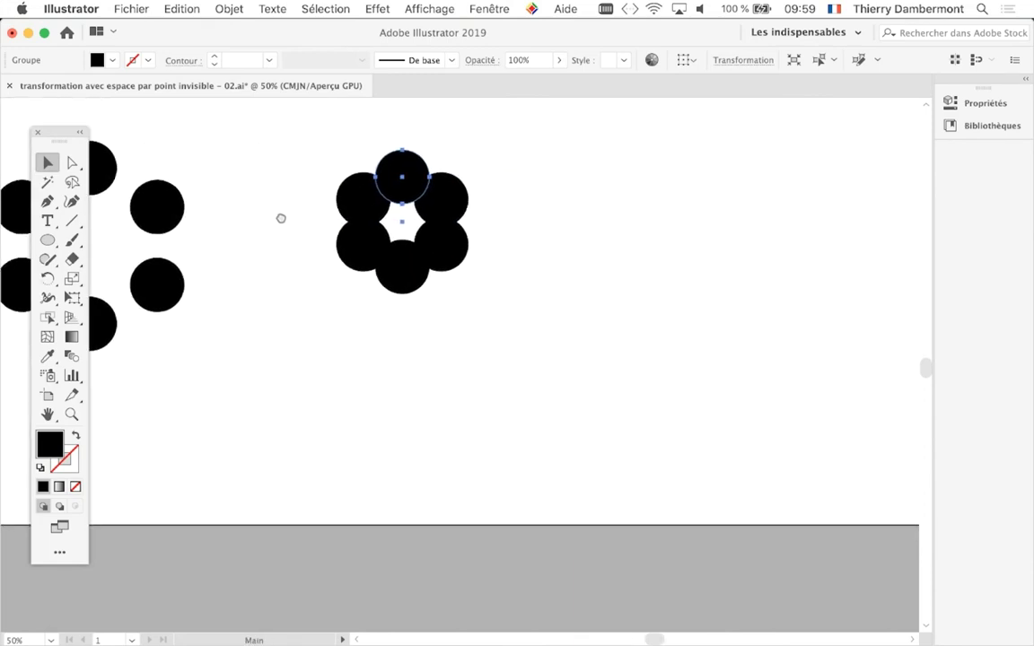
Step: Alt-drag a copy of the compact flower to the right of the first and show the Couleur panel with F6
key("space")
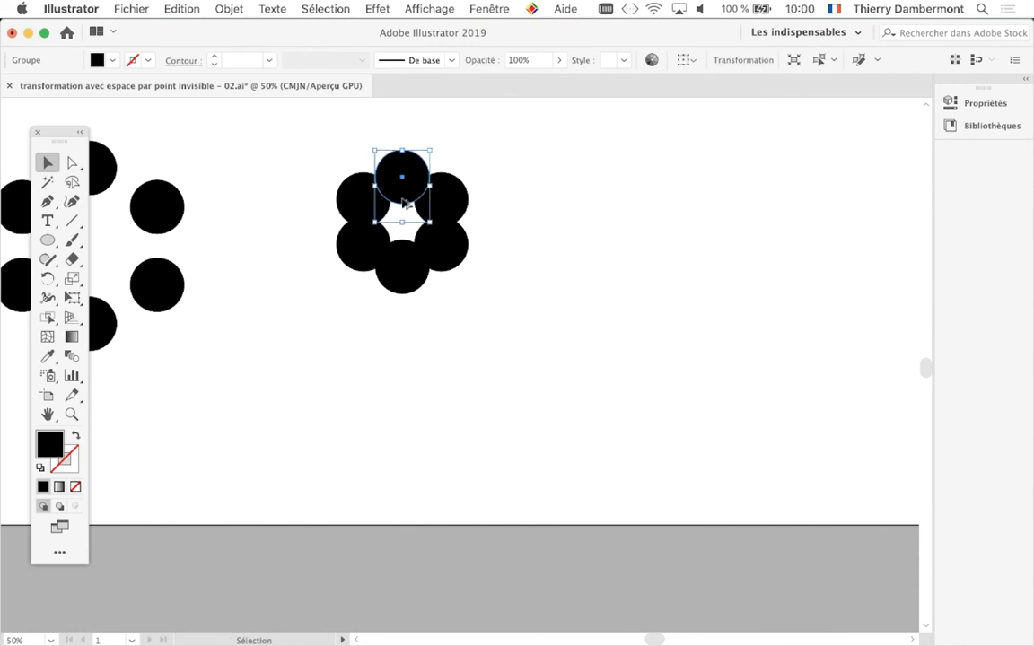
left_click_drag(402, 184, 656, 222)
left_click_drag(688, 213, 687, 212)
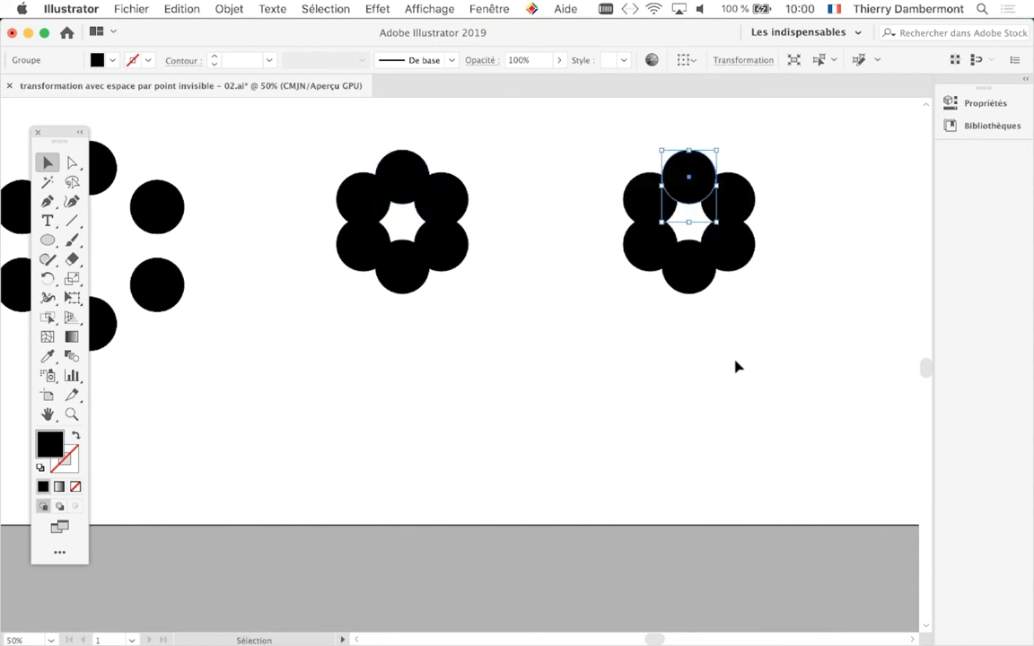
key("F6")
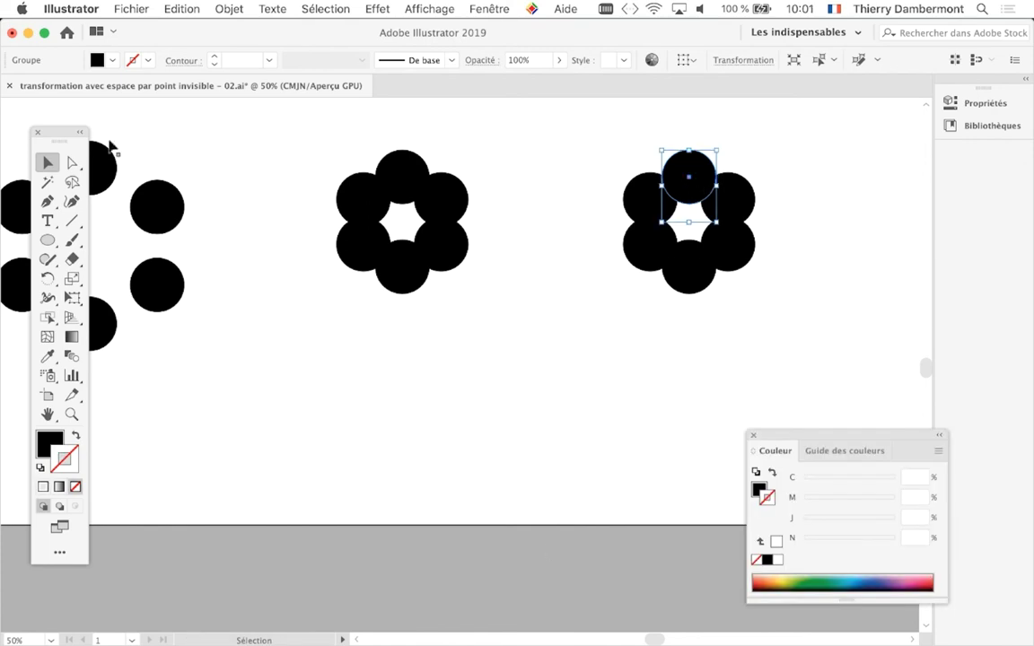
Step: Switch to Sélection directe progressive and select only the rightmost flower's top circle
left_click_drag(59, 132, 551, 121)
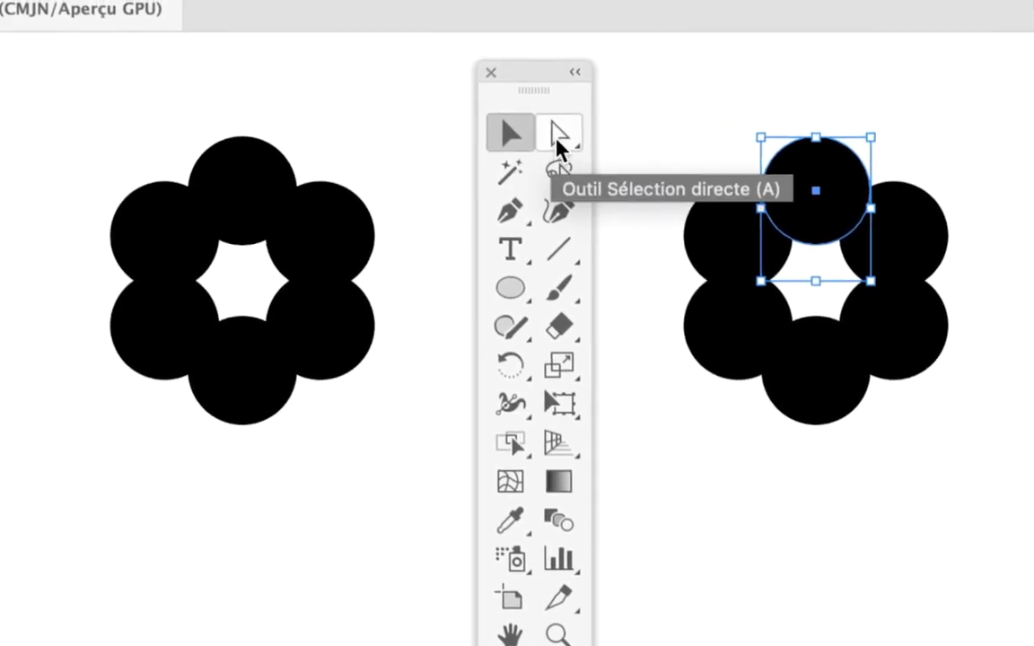
left_click(558, 148)
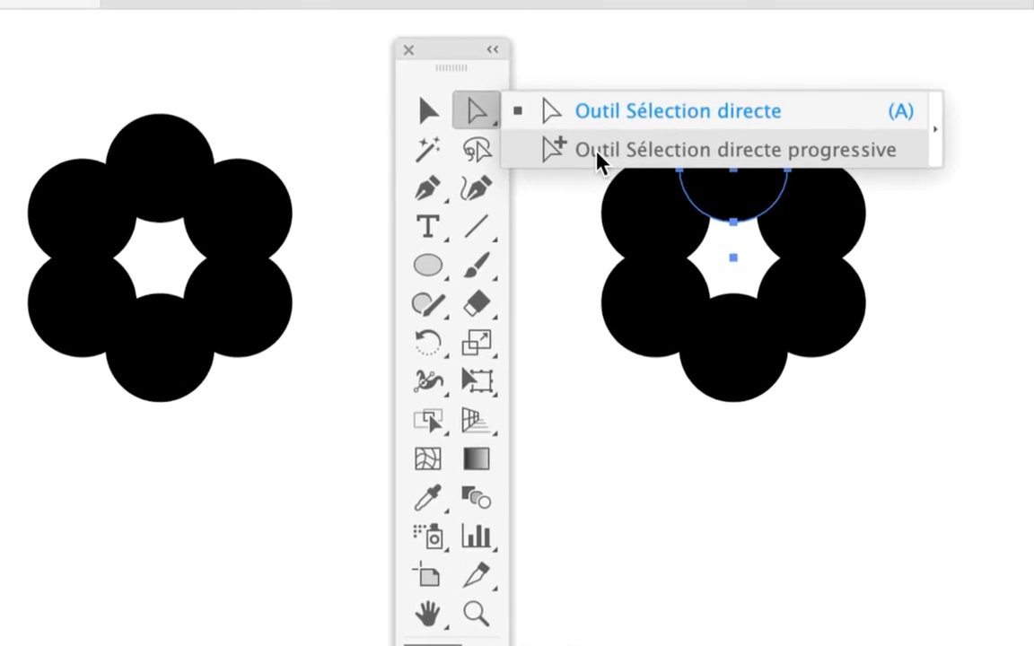
left_click(599, 152)
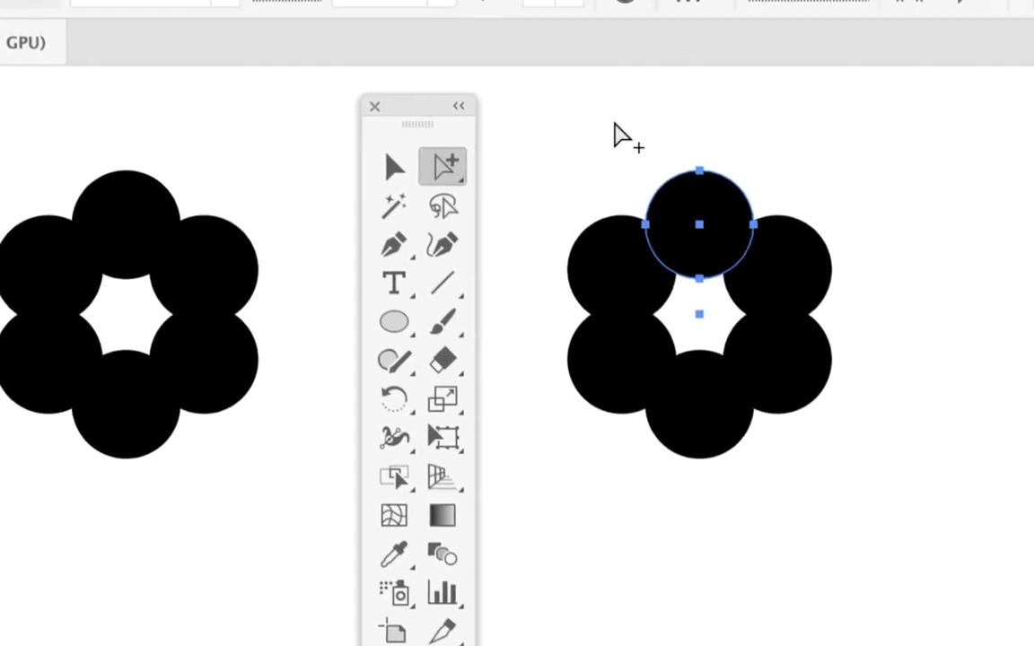
left_click(617, 127)
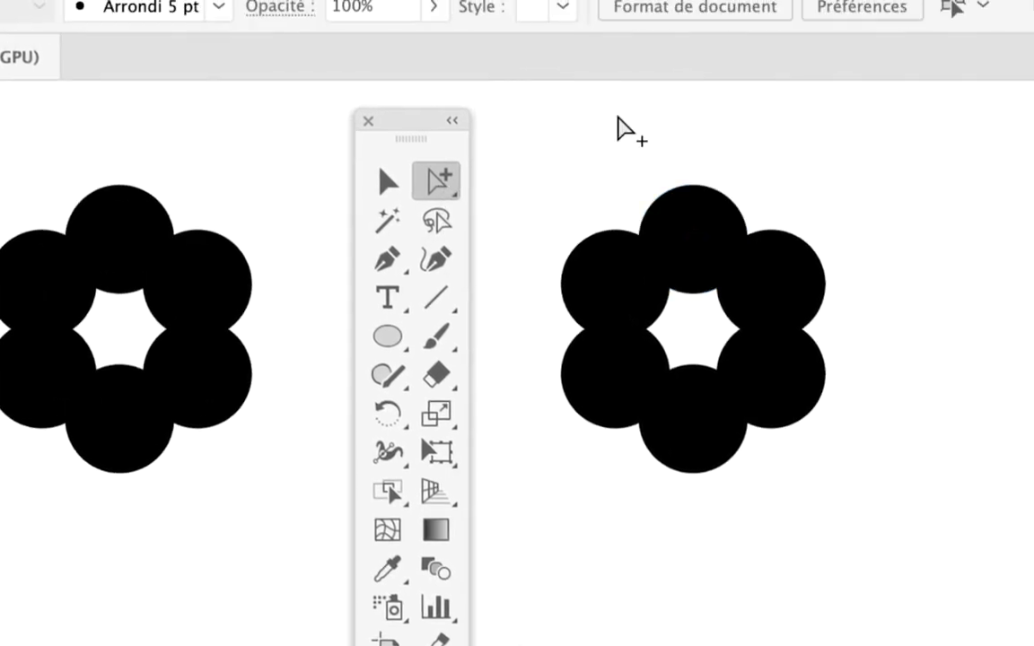
left_click(634, 154)
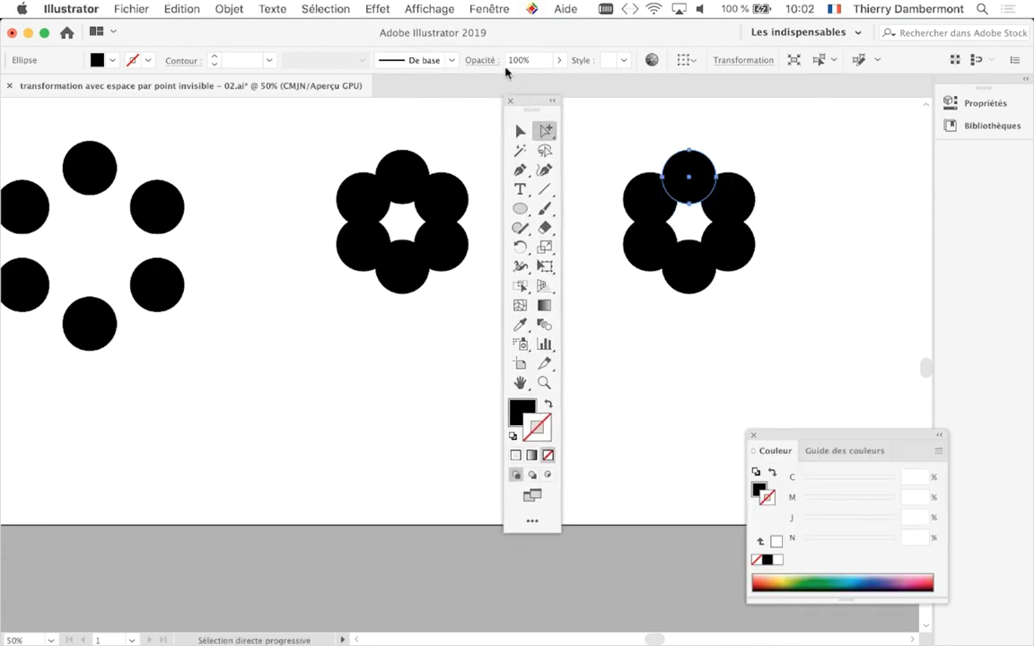
left_click_drag(529, 101, 496, 70)
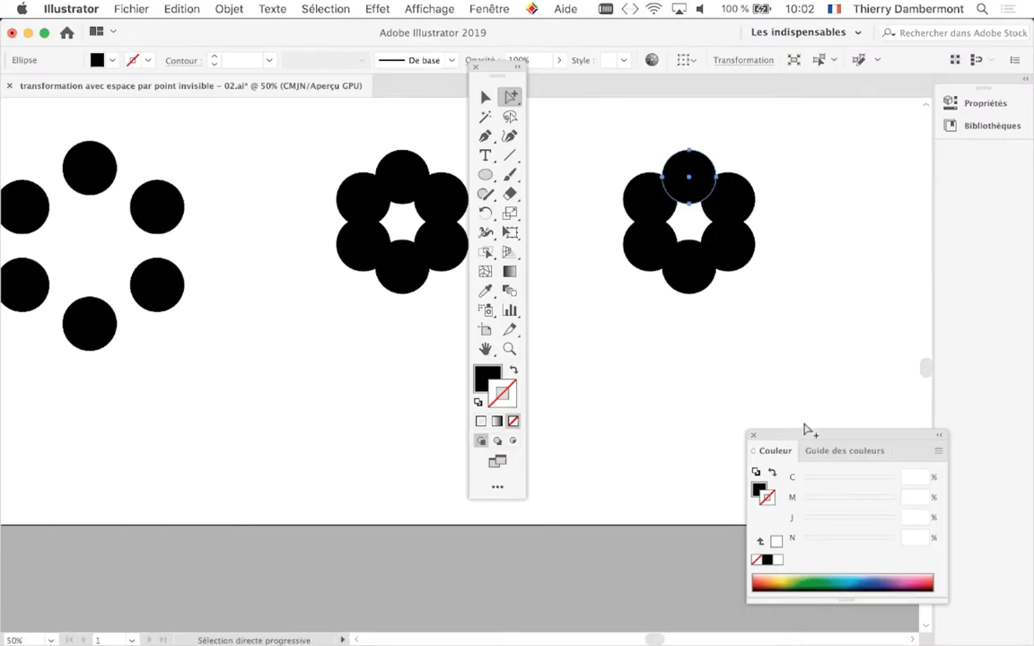
left_click(489, 9)
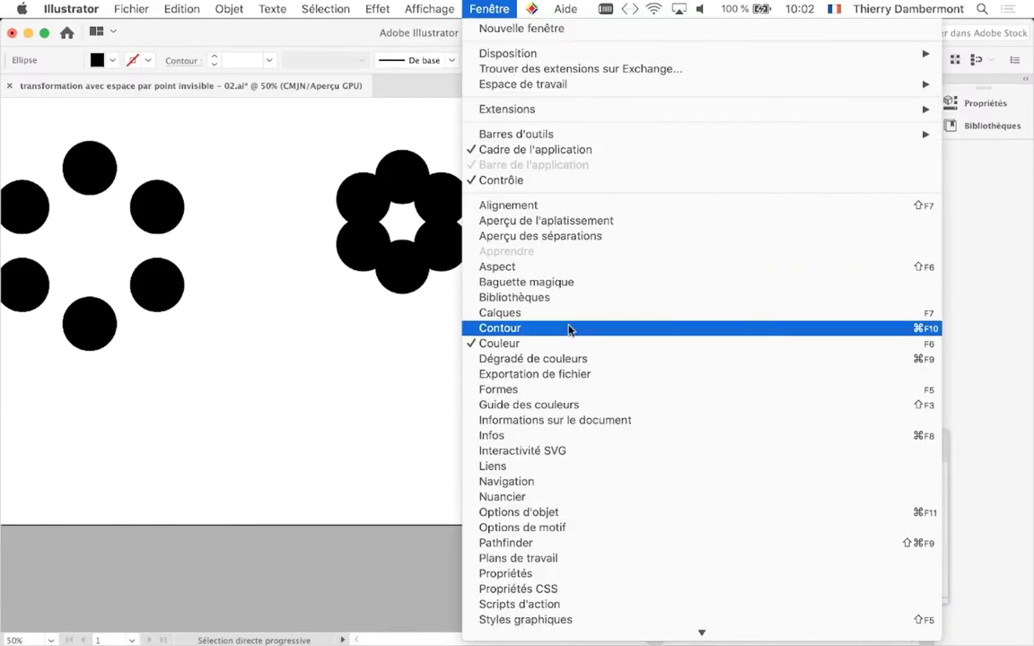
Step: Make the right flower's circle strokes white from the swatches
left_click(591, 497)
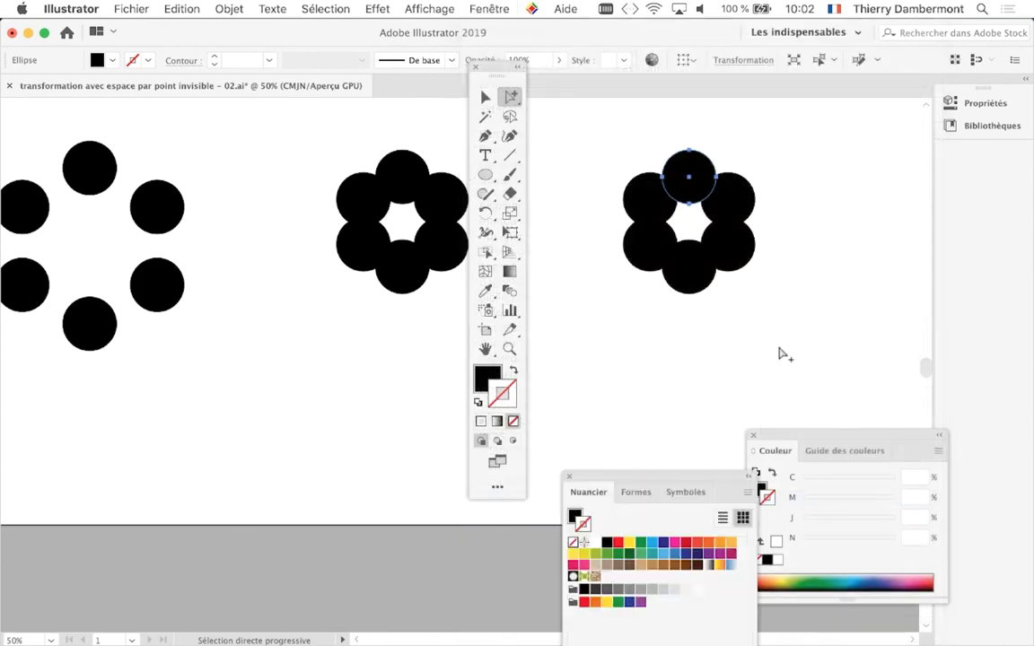
left_click_drag(628, 476, 862, 101)
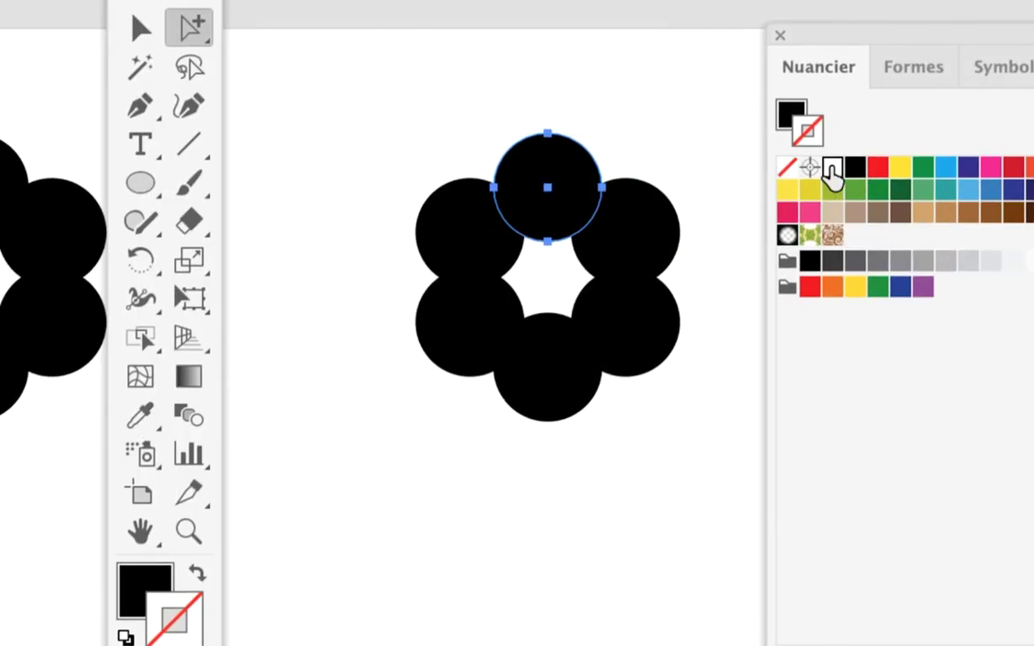
left_click(833, 175)
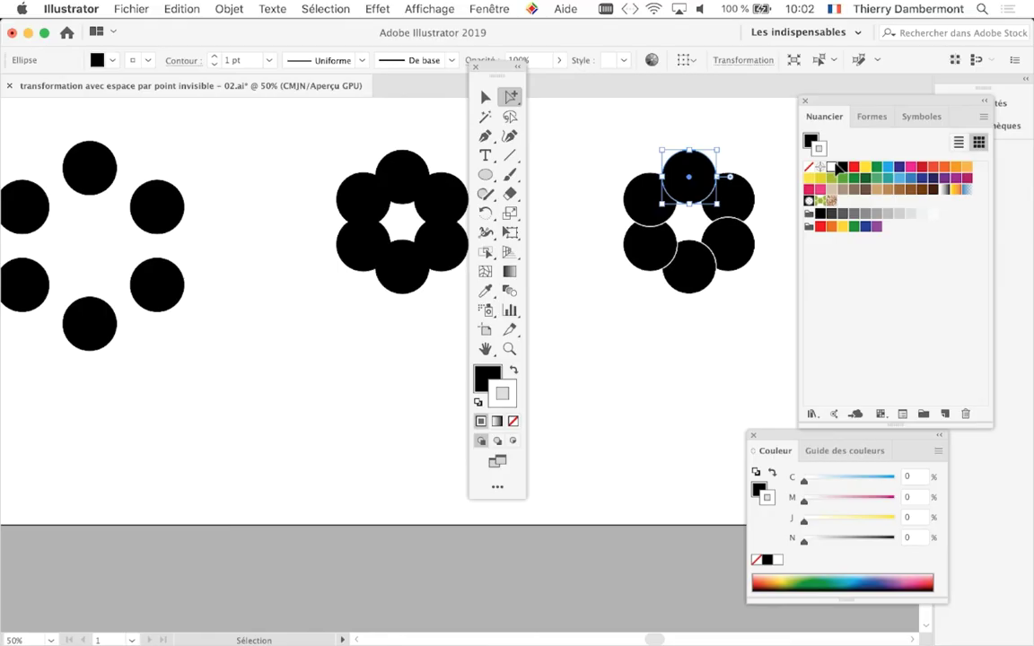
Step: Raise the stroke weight to 4 pt in the Contour panel
left_click_drag(497, 69, 204, 98)
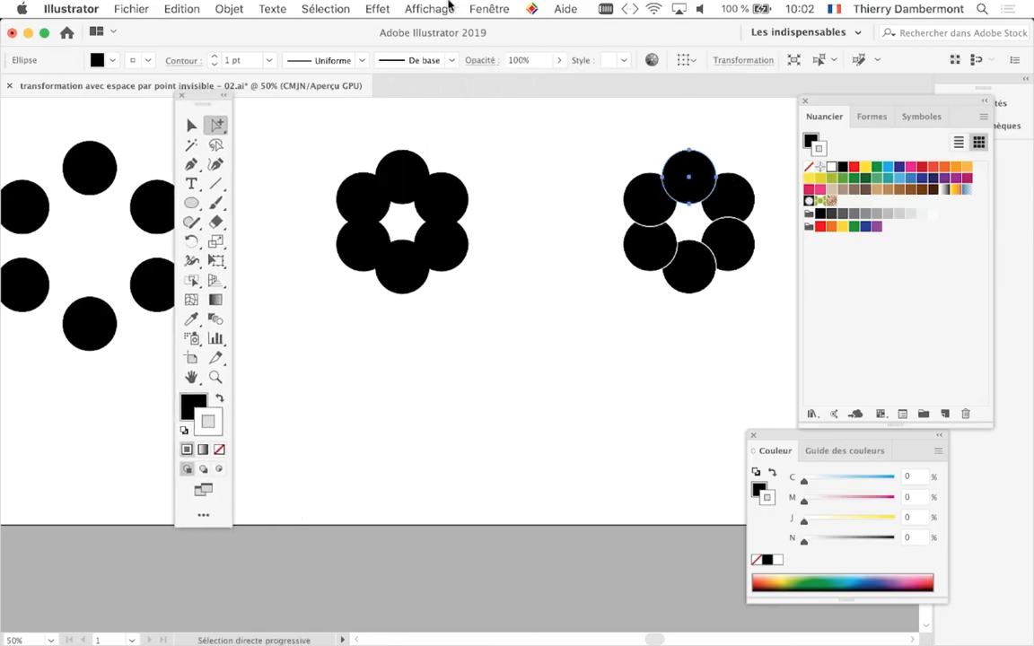
left_click(489, 9)
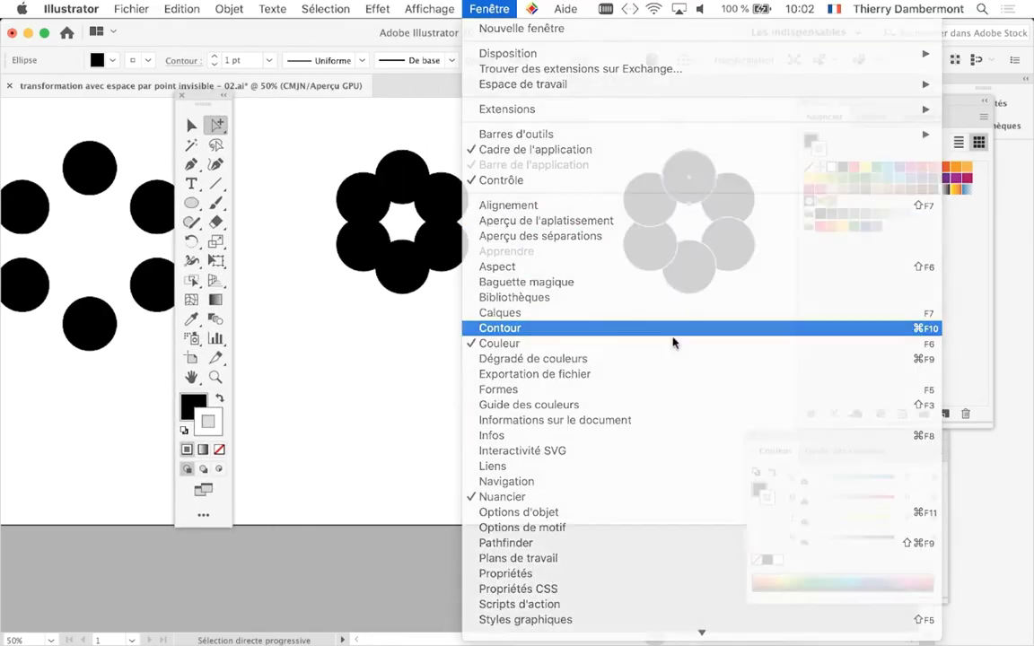
left_click(673, 332)
left_click_drag(807, 193, 461, 132)
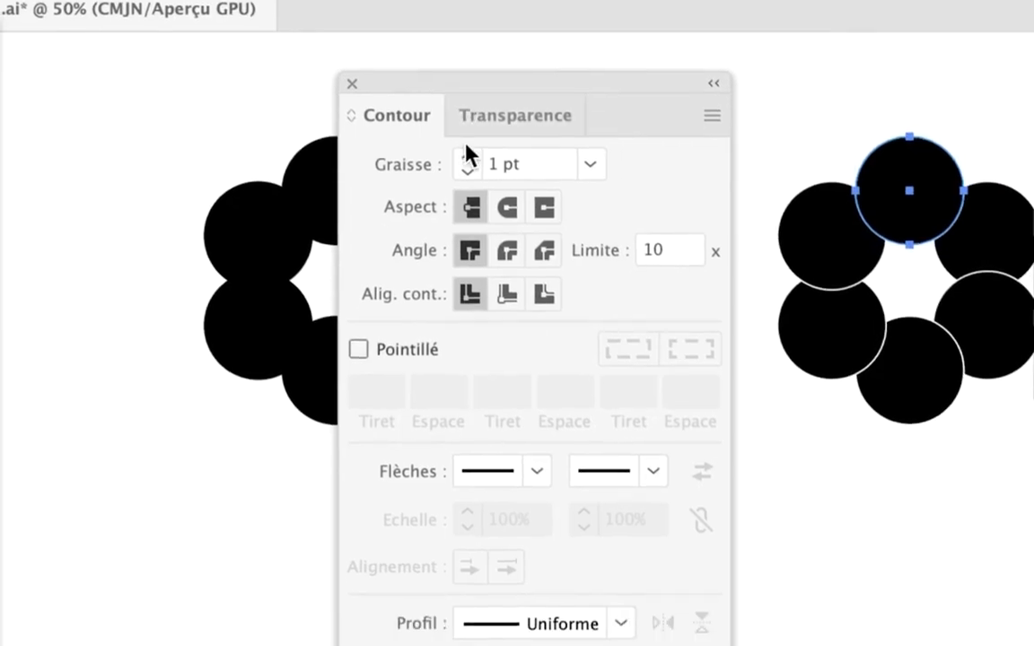
left_click(466, 159)
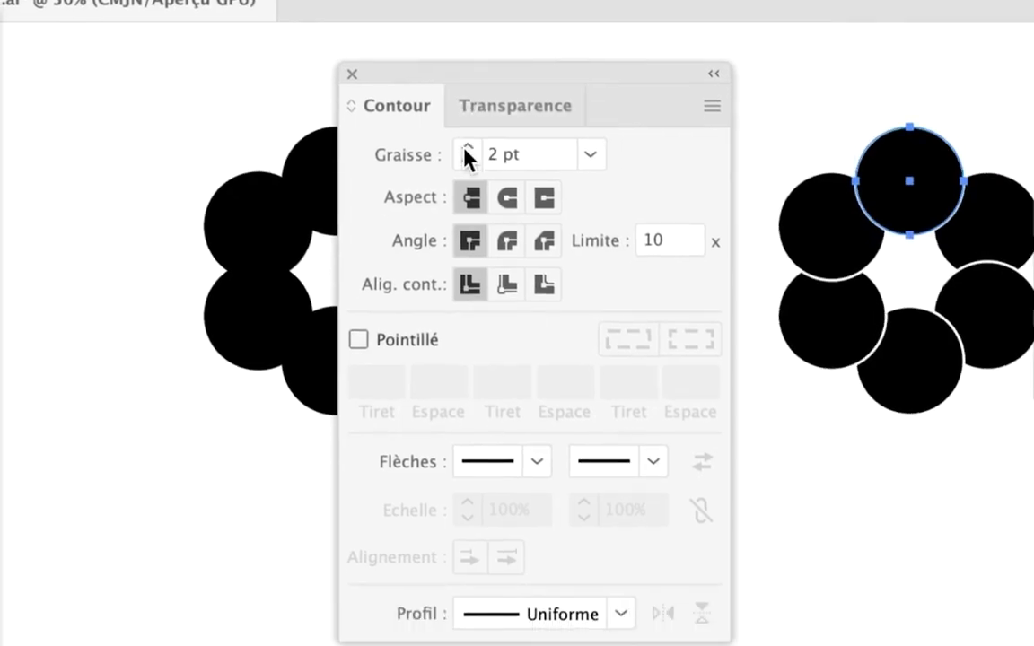
left_click(467, 149)
left_click(466, 149)
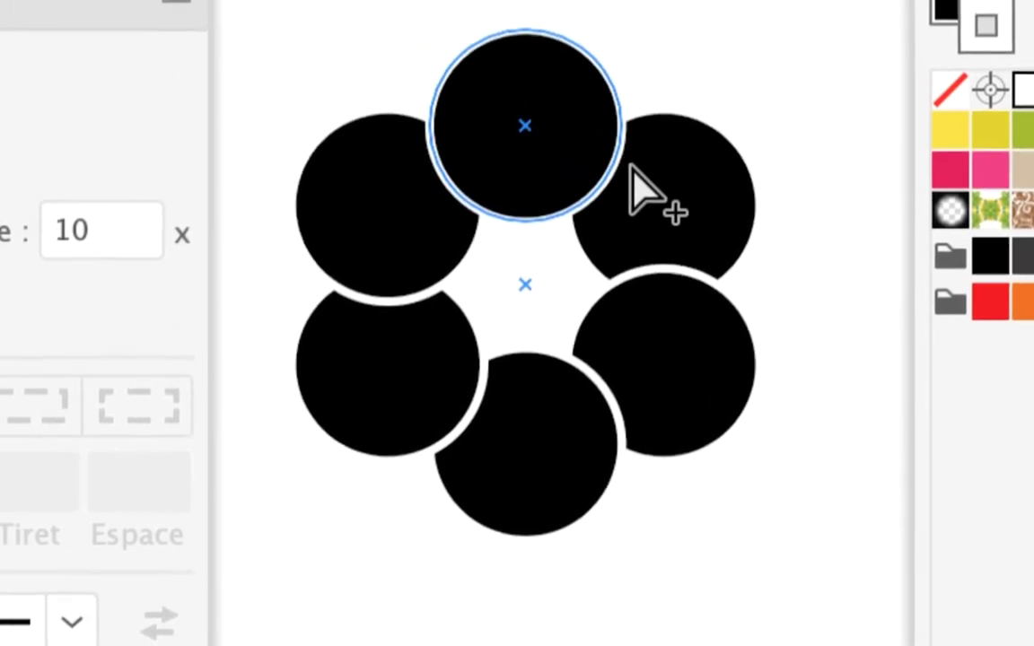
Step: Deselect the circle and drag the floating panels off both flowers
key("v")
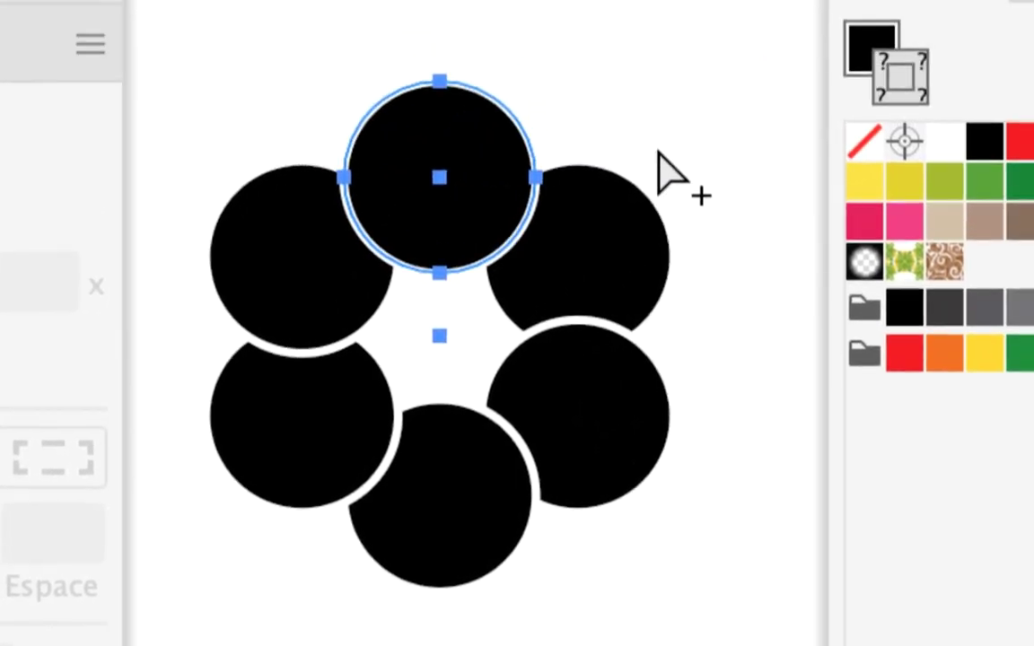
left_click(656, 155)
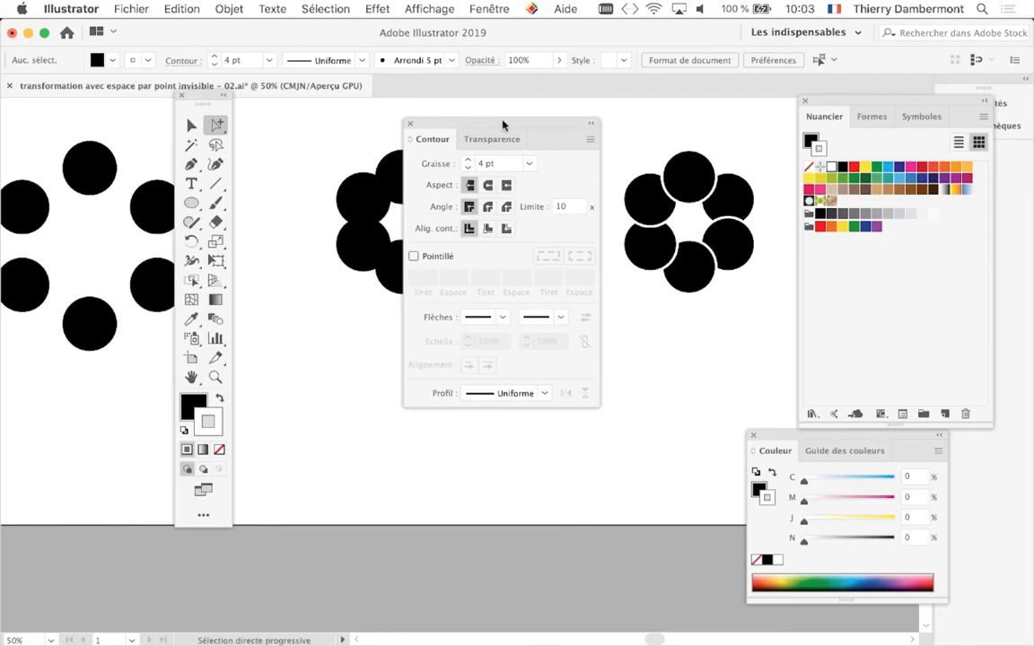
left_click_drag(190, 100, 39, 111)
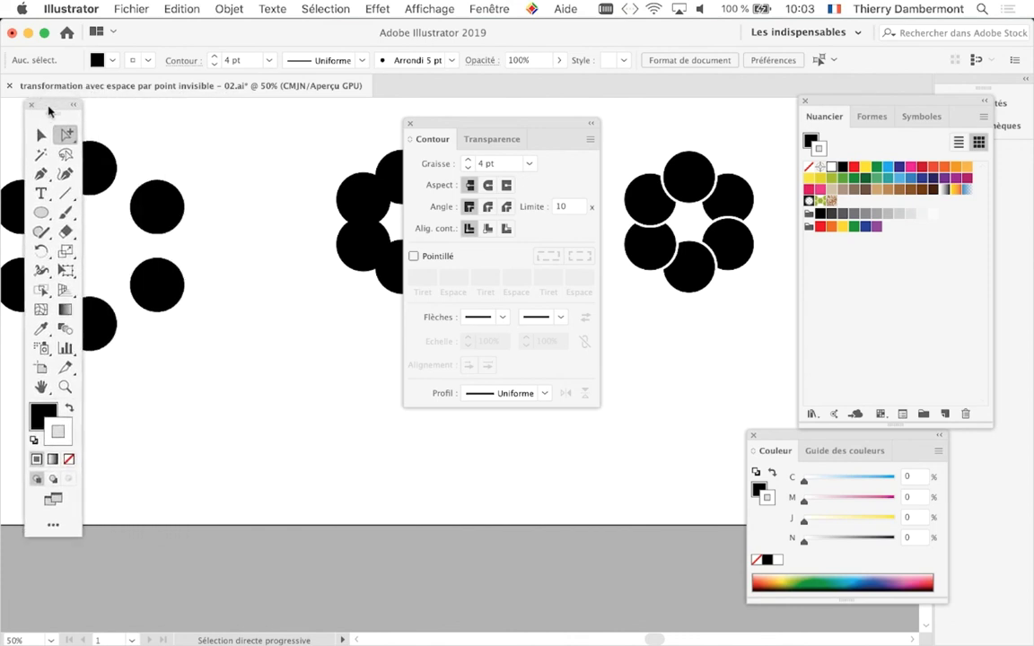
left_click_drag(440, 126, 162, 146)
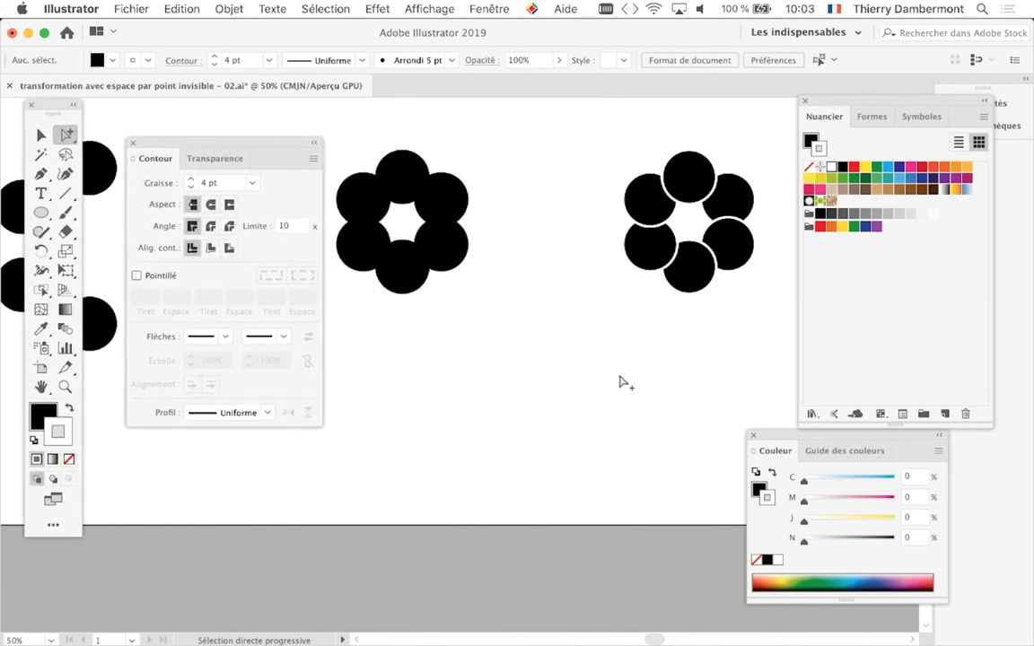
Step: Deselect the flower and Save As, changing the file name's version from 02 to 03
scroll(624, 375, "down", 1)
scroll(614, 320, "right", 4)
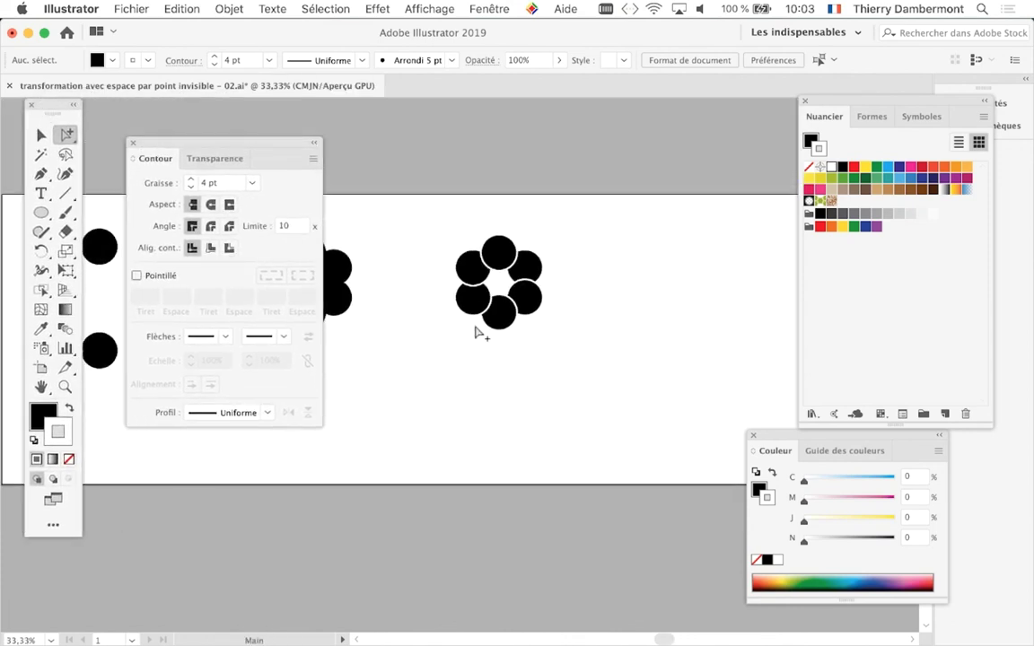
scroll(500, 332, "up", 2)
left_click(491, 362)
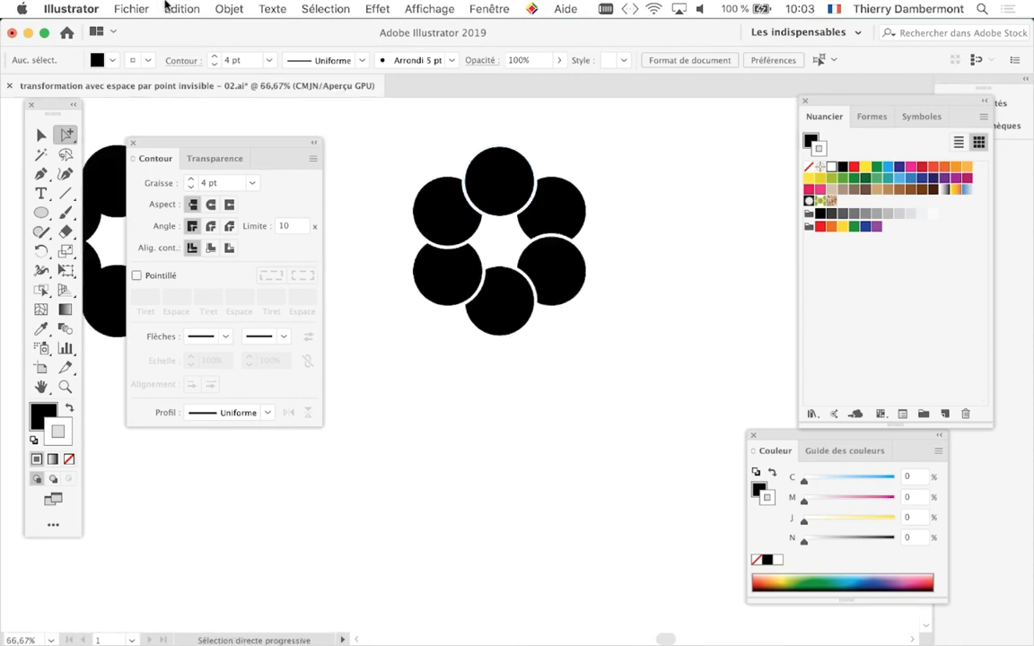
left_click(134, 9)
left_click(180, 145)
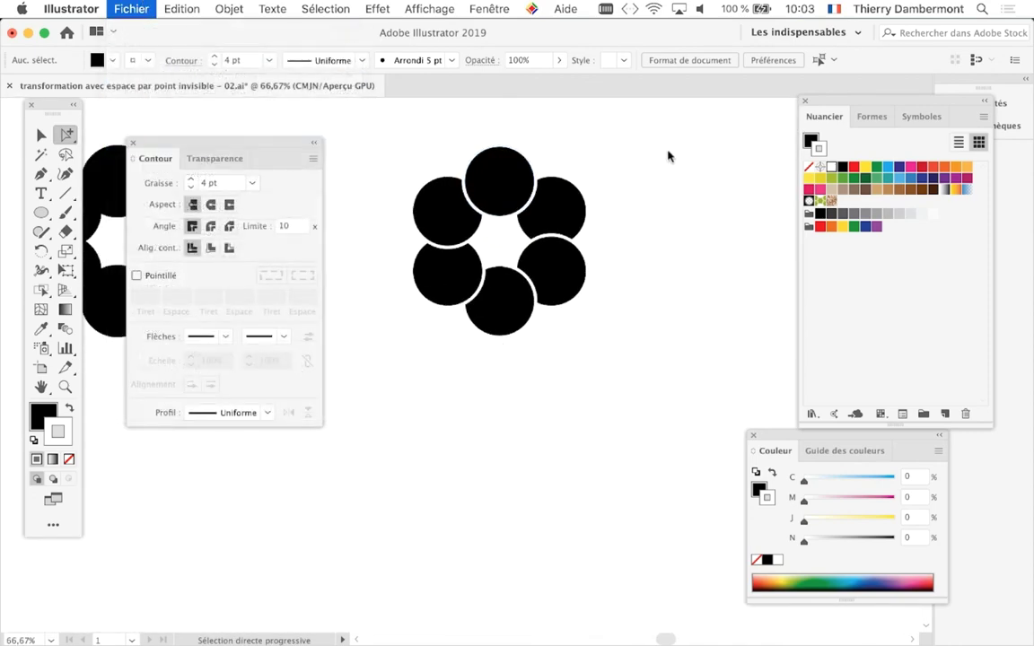
left_click(637, 106)
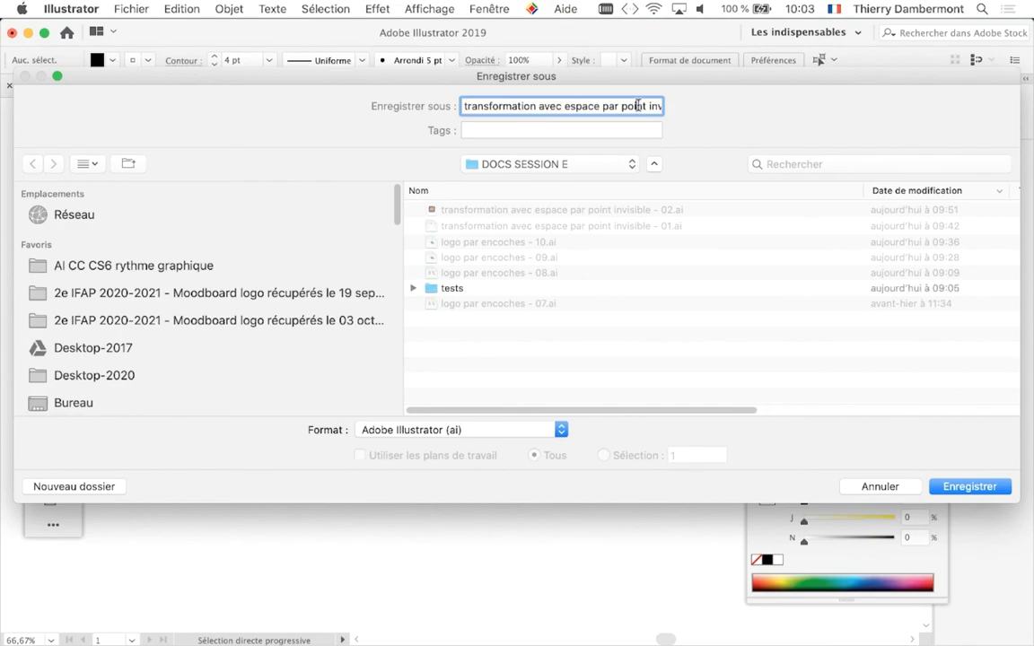
key("Right")
key("Right")
key("Right")
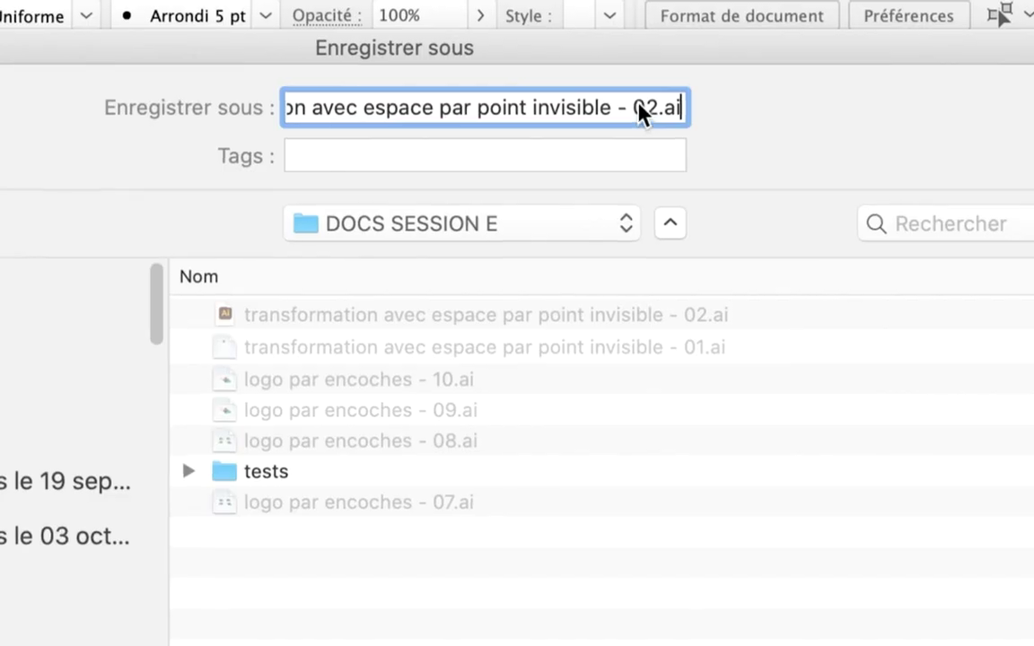
left_click_drag(639, 109, 645, 110)
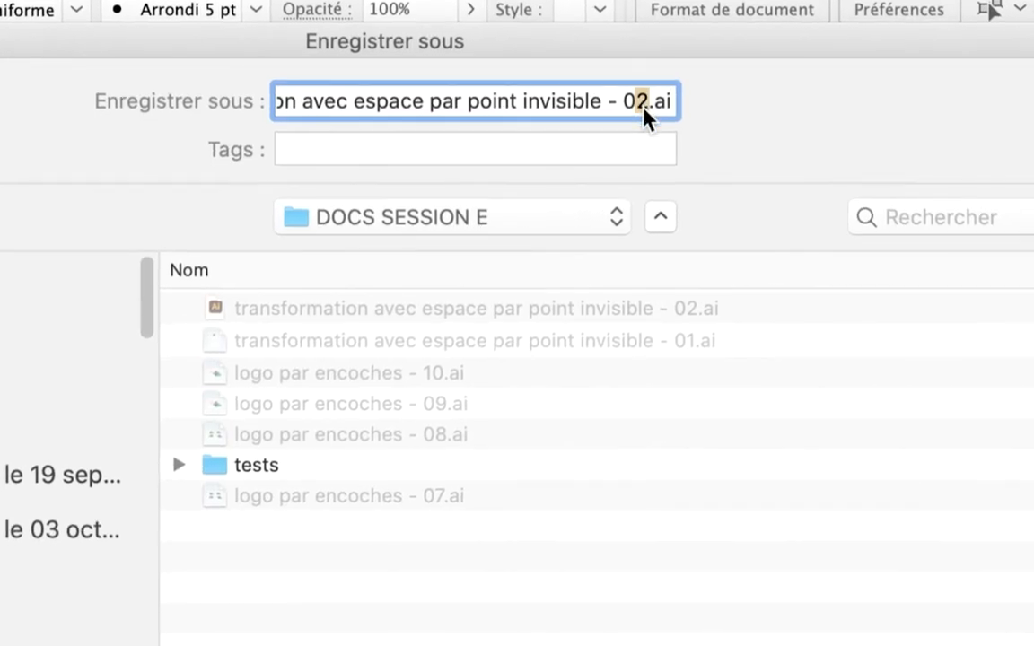
type("3")
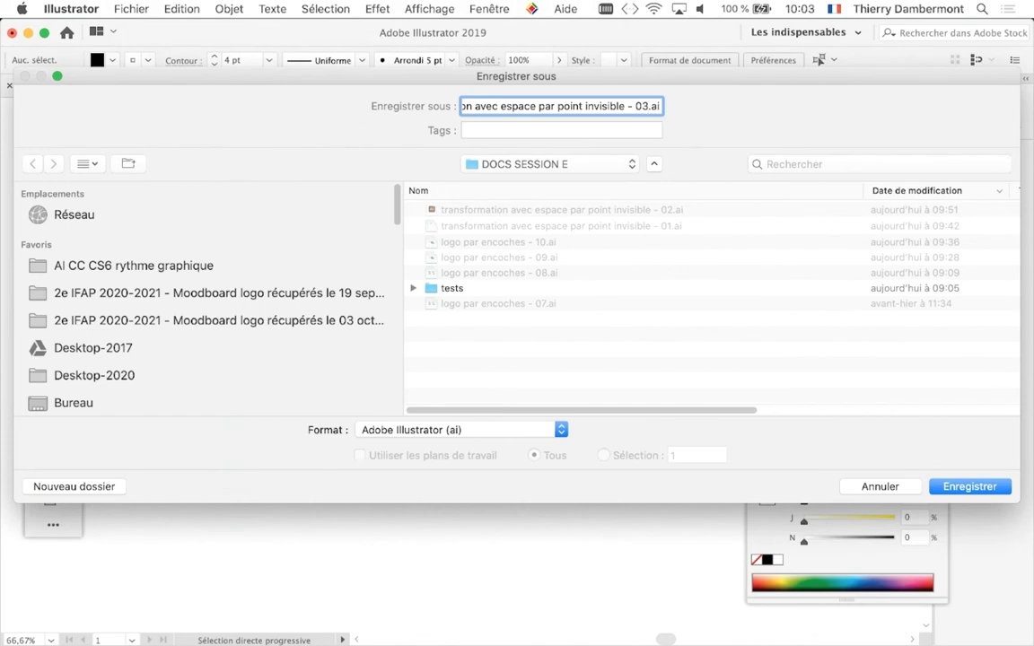
key("Return")
key("Return")
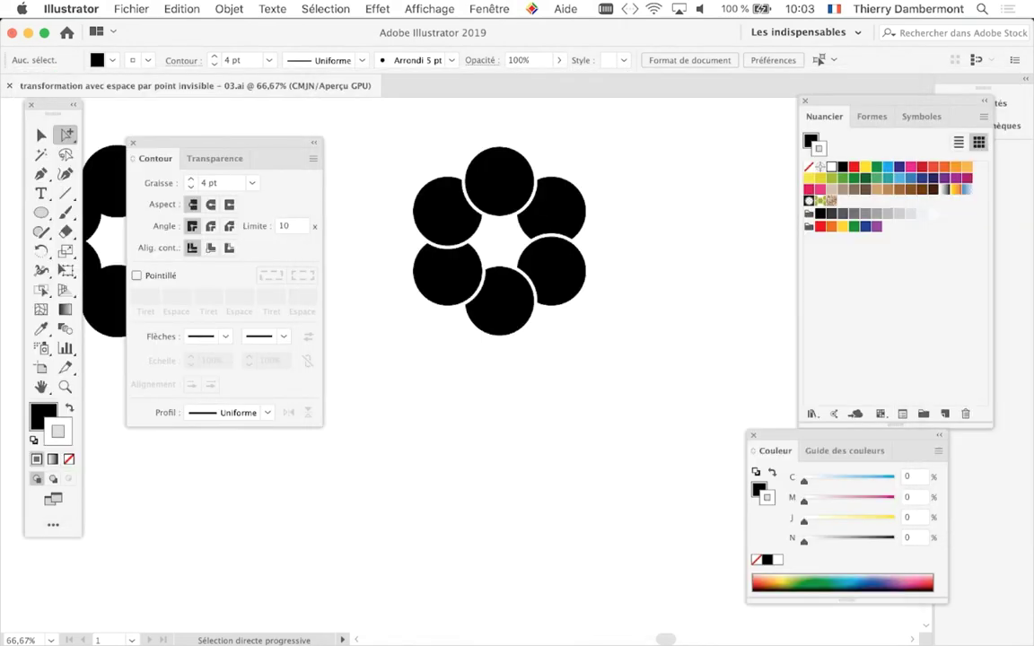
Step: Select the restacked flower group and Alt-drag a copy to the right
left_click_drag(224, 142, 256, 456)
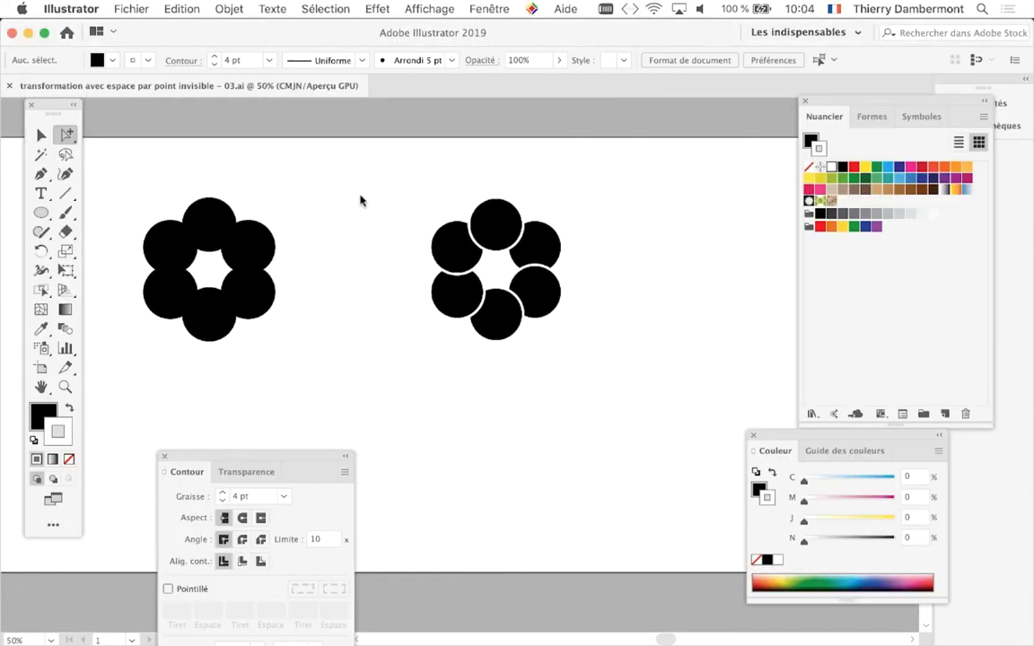
left_click_drag(322, 212, 229, 202)
key("v")
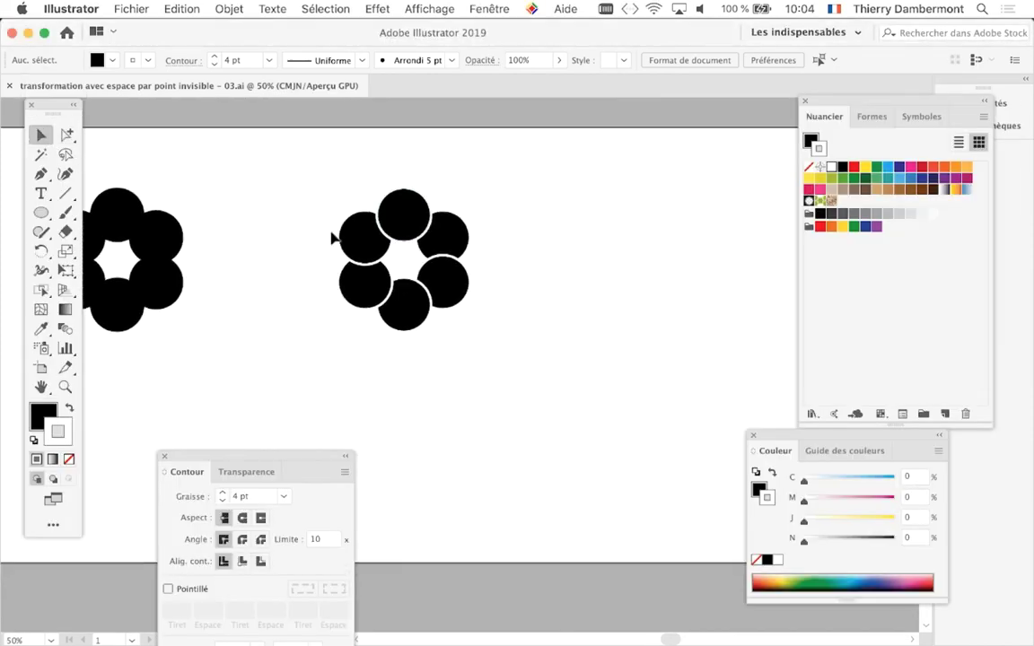
left_click(414, 237)
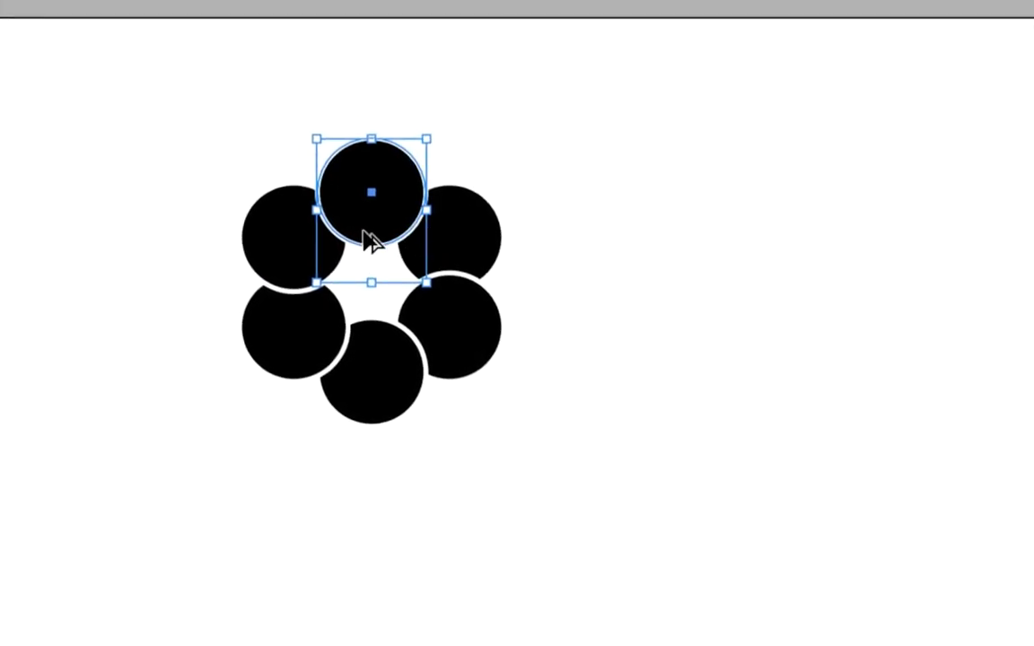
left_click_drag(357, 244, 525, 256)
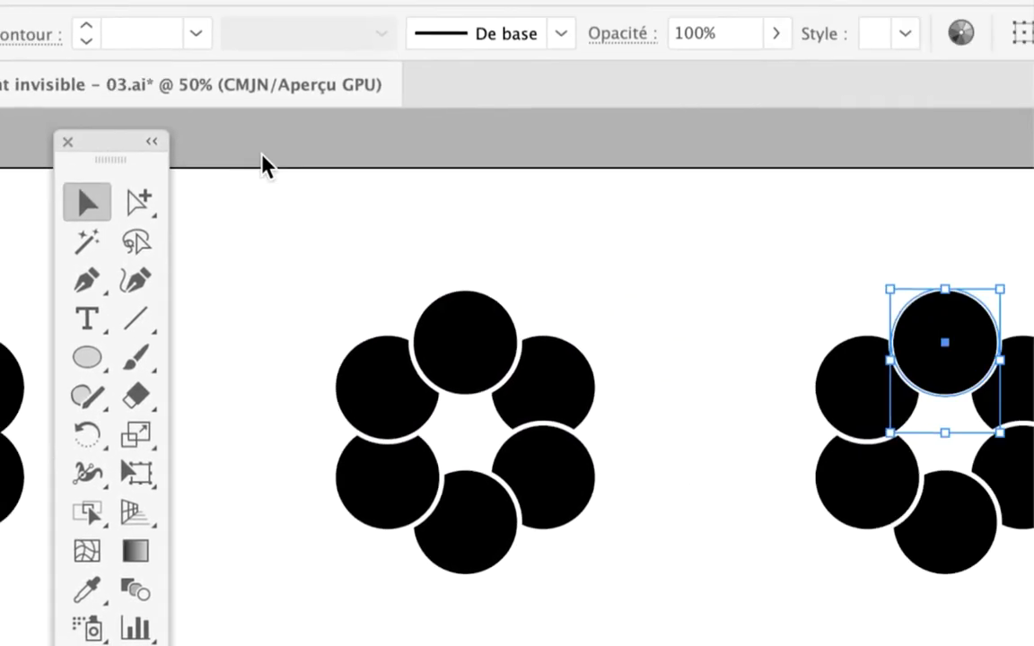
Step: Swap the copy's fill and stroke with Shift+X, giving white circles with 4 pt black outlines
left_click_drag(111, 160, 704, 135)
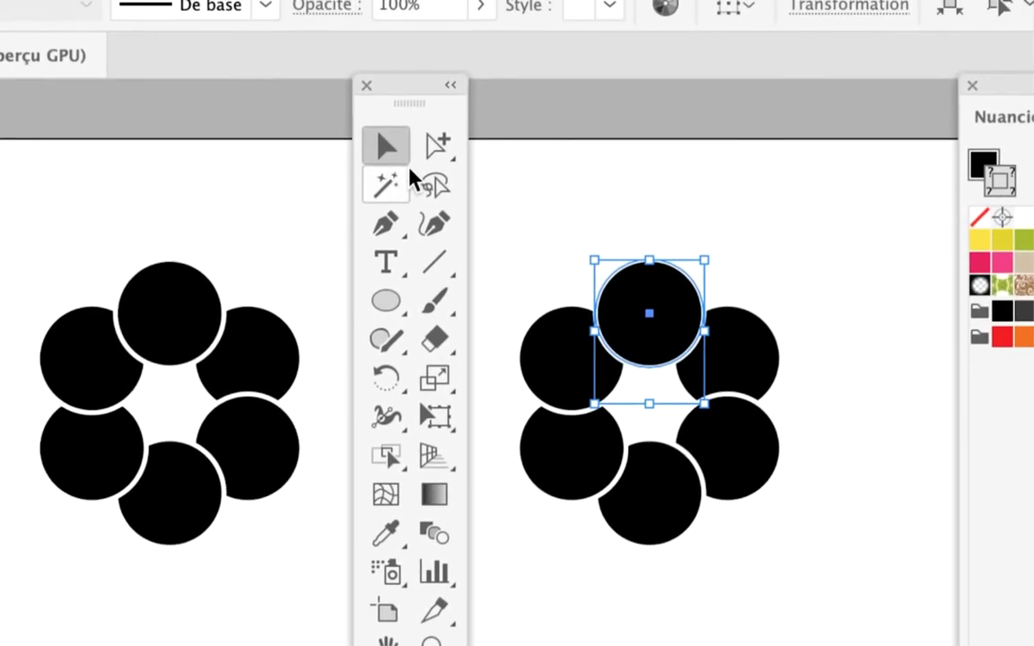
left_click(349, 92)
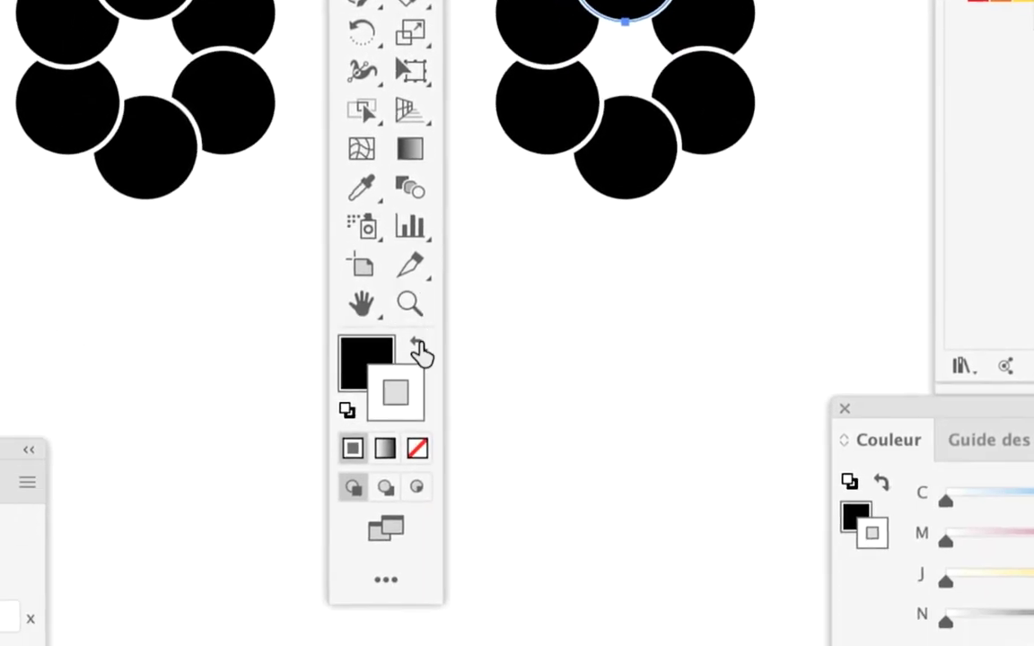
left_click(420, 352)
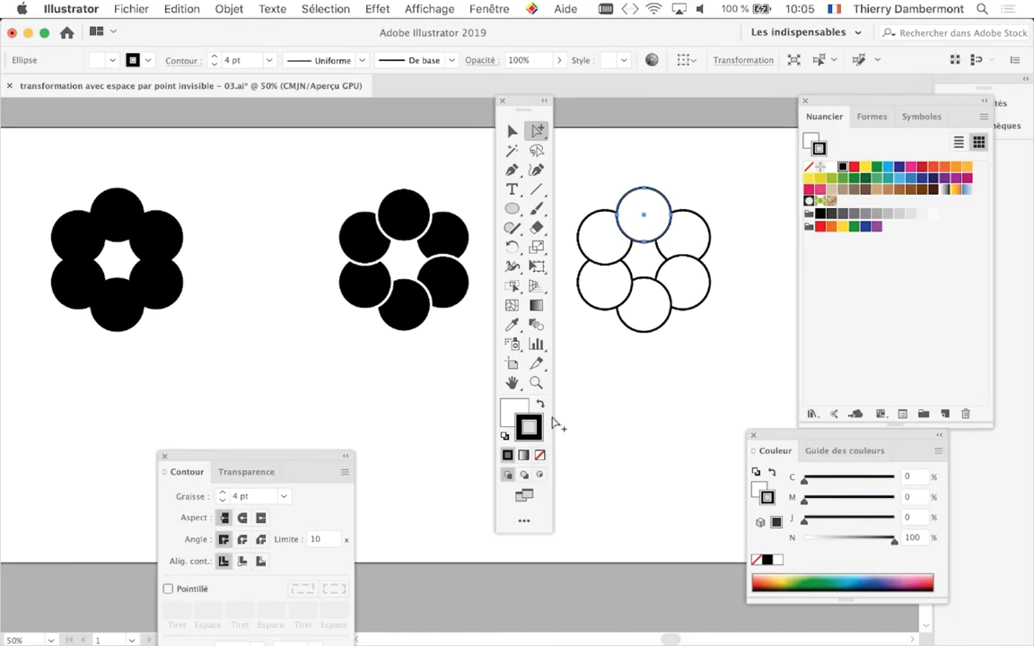
left_click_drag(530, 101, 102, 122)
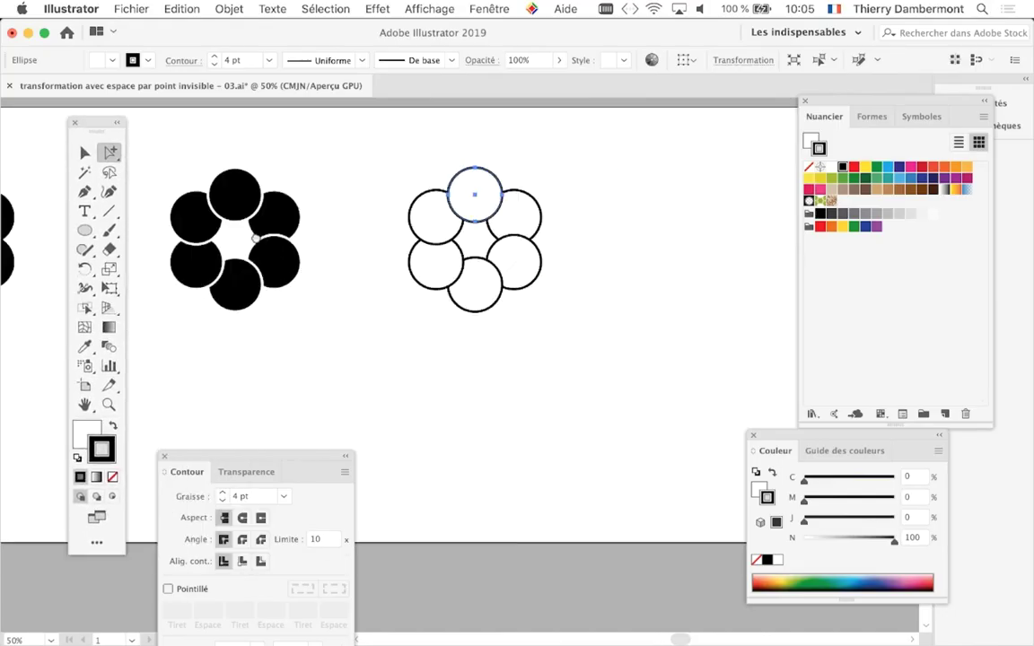
scroll(242, 185, "right", 5)
scroll(242, 185, "down", 1)
left_click_drag(347, 258, 294, 260)
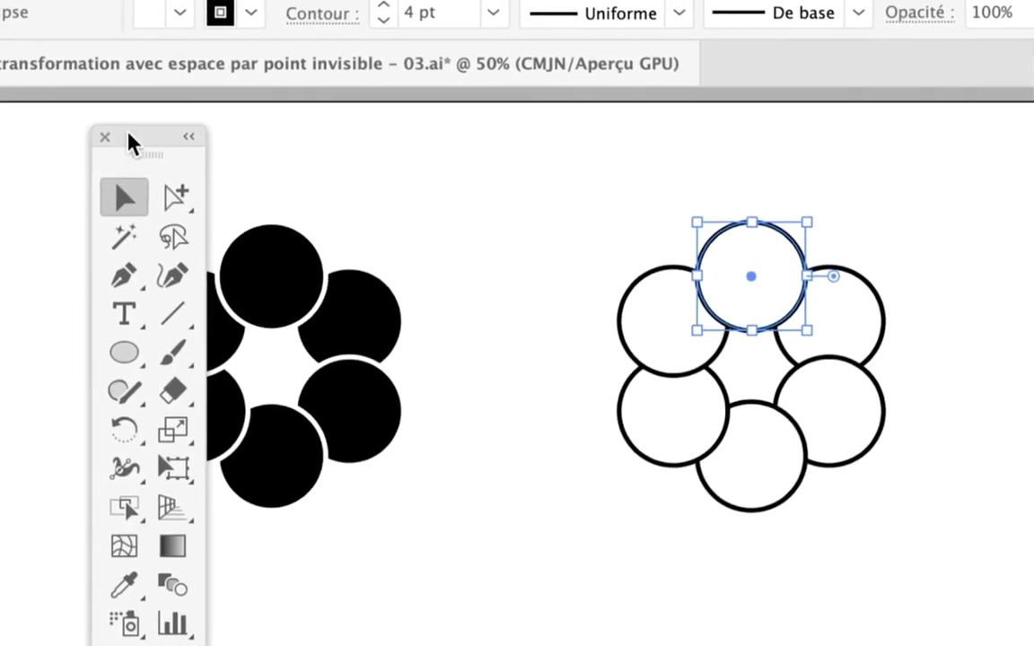
Step: Alt-drag a copy of the black-outlined flower to the right and set its fill to None
left_click(305, 175)
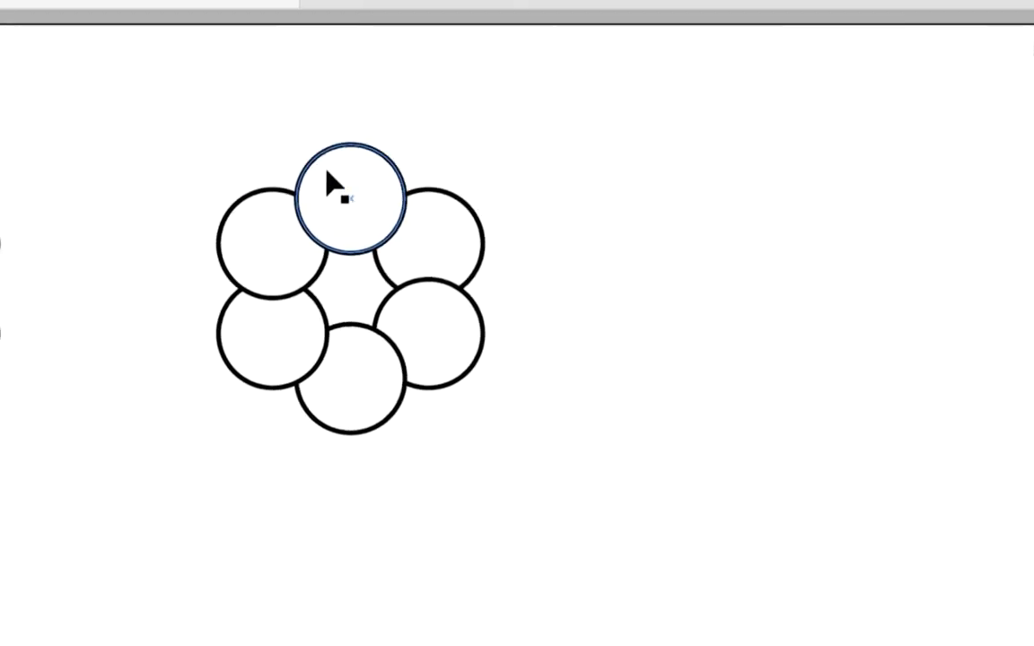
left_click(330, 178)
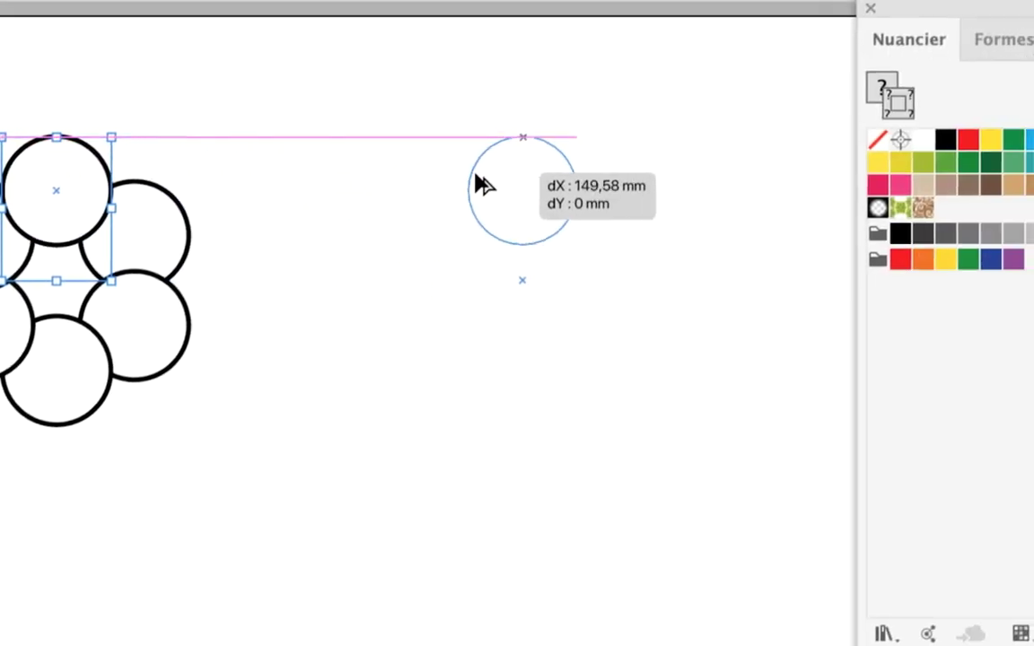
left_click_drag(325, 180, 480, 187)
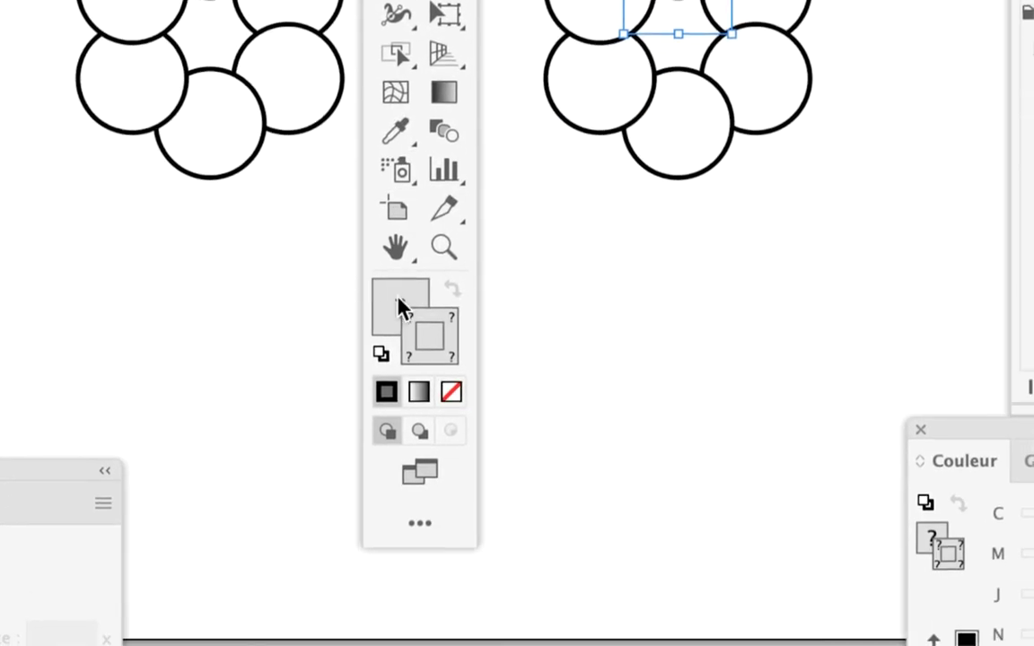
left_click(397, 302)
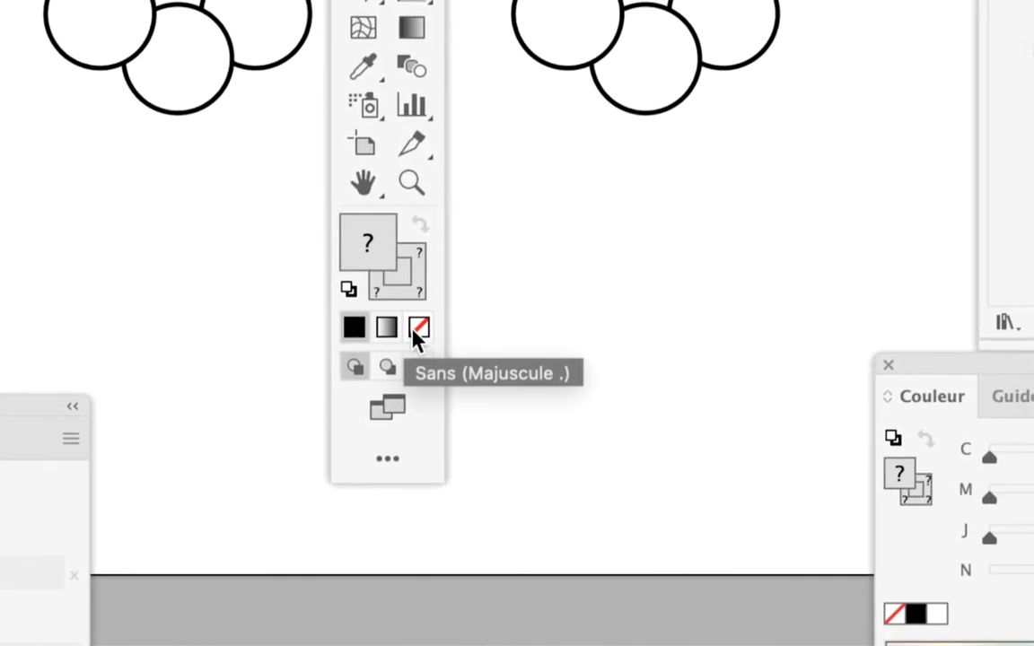
left_click(415, 329)
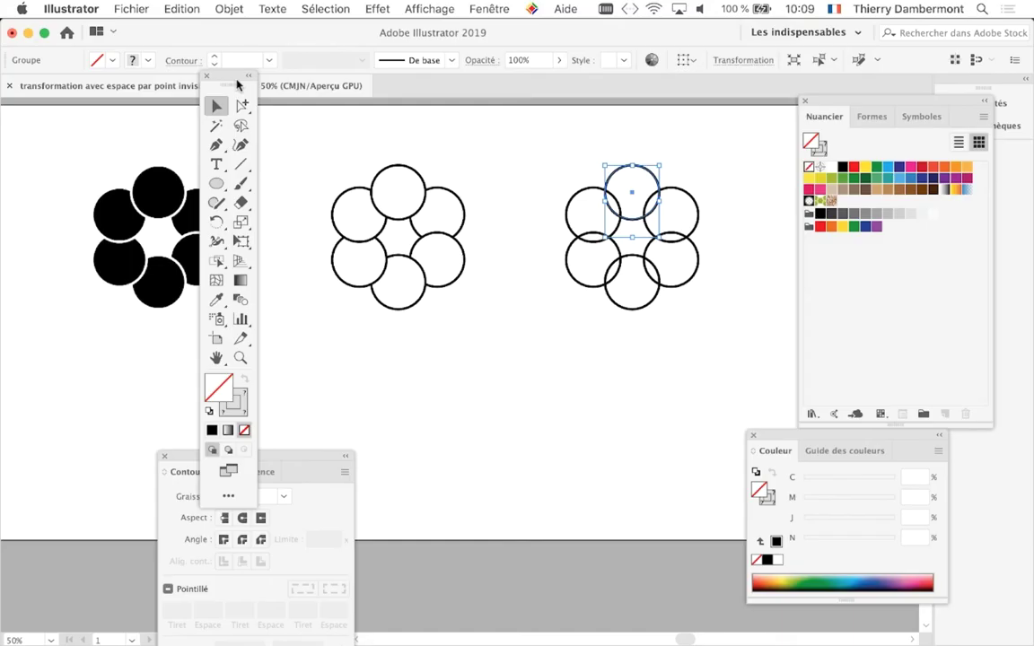
Step: Save As 'transformation avec espace par point invisible - 04.ai', changing 03 to 04 in the name
left_click(132, 8)
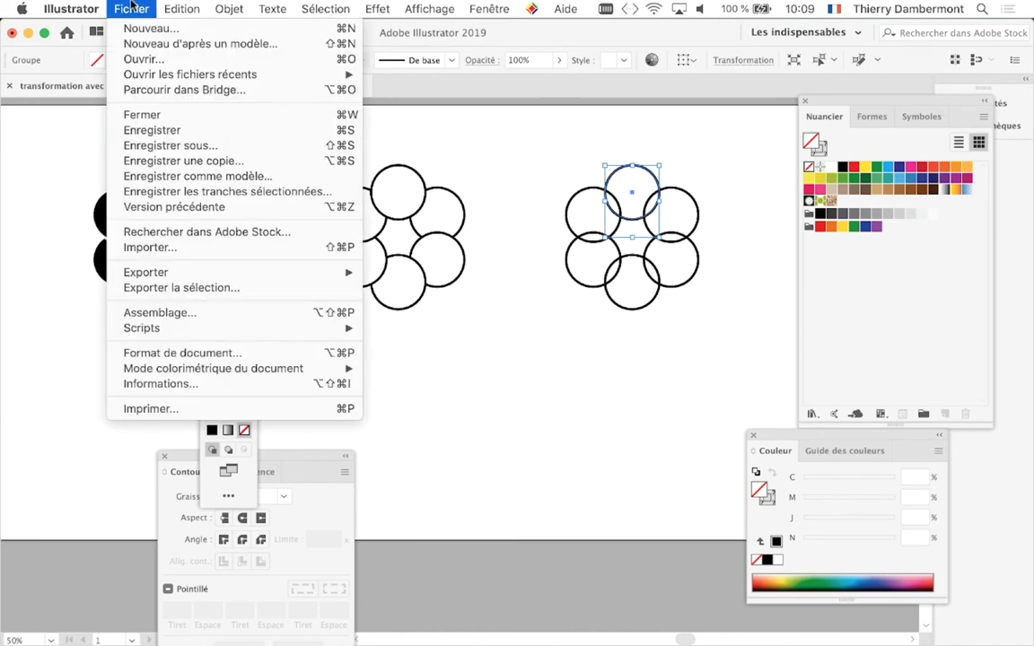
left_click(190, 145)
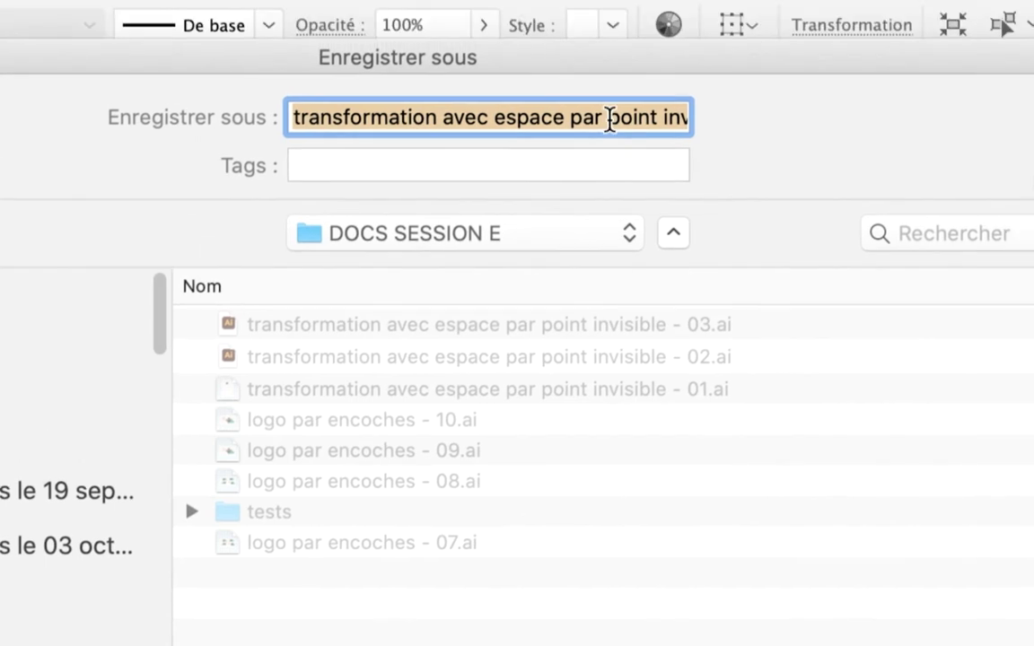
left_click(621, 106)
left_click_drag(615, 117, 634, 117)
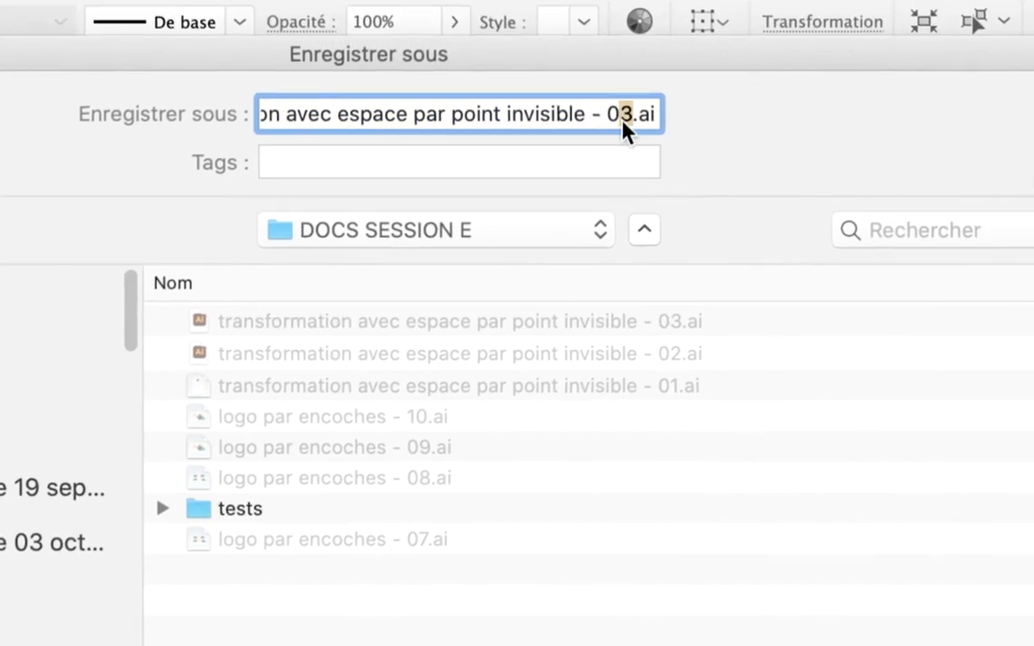
type("4")
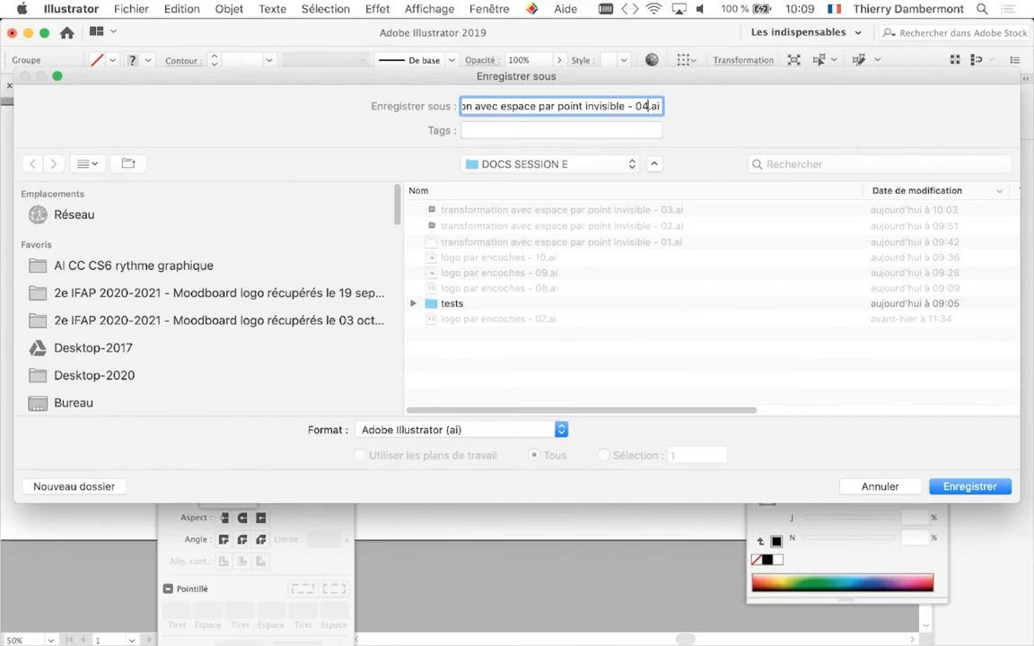
key("Return")
key("Return")
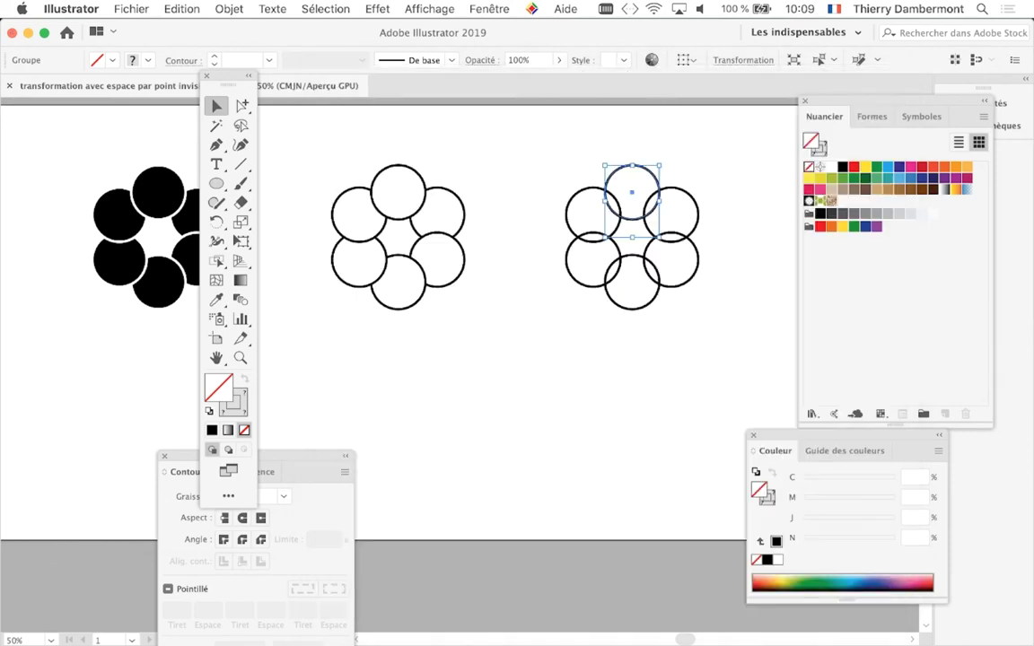
left_click_drag(224, 76, 108, 402)
Step: Zoom out to view all the flowers and clear the selection
key("super+minus")
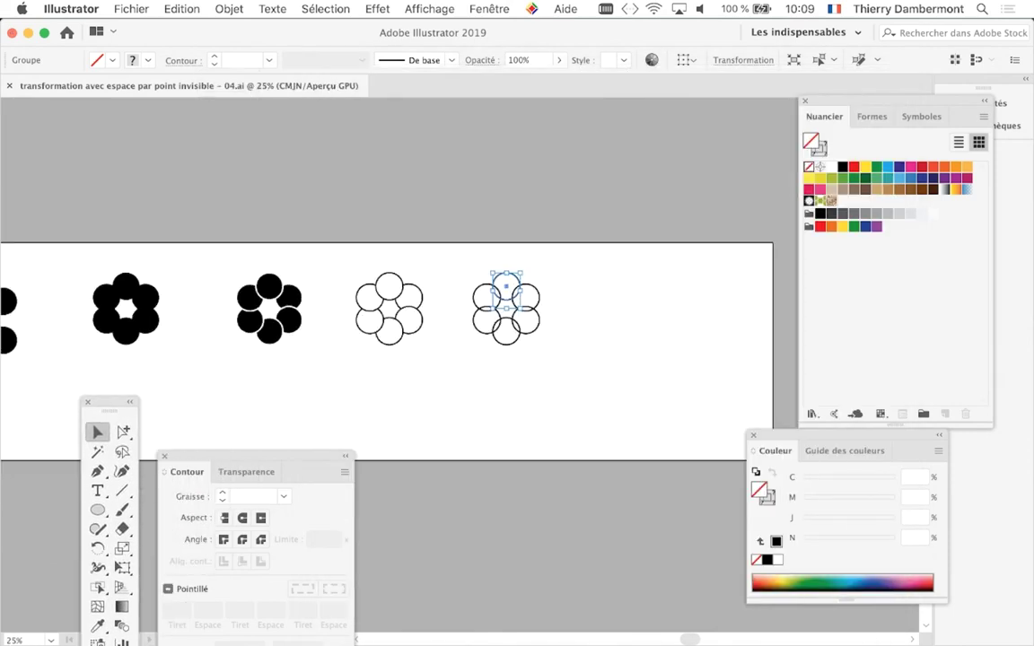
scroll(404, 305, "down", 3)
scroll(403, 305, "left", 5)
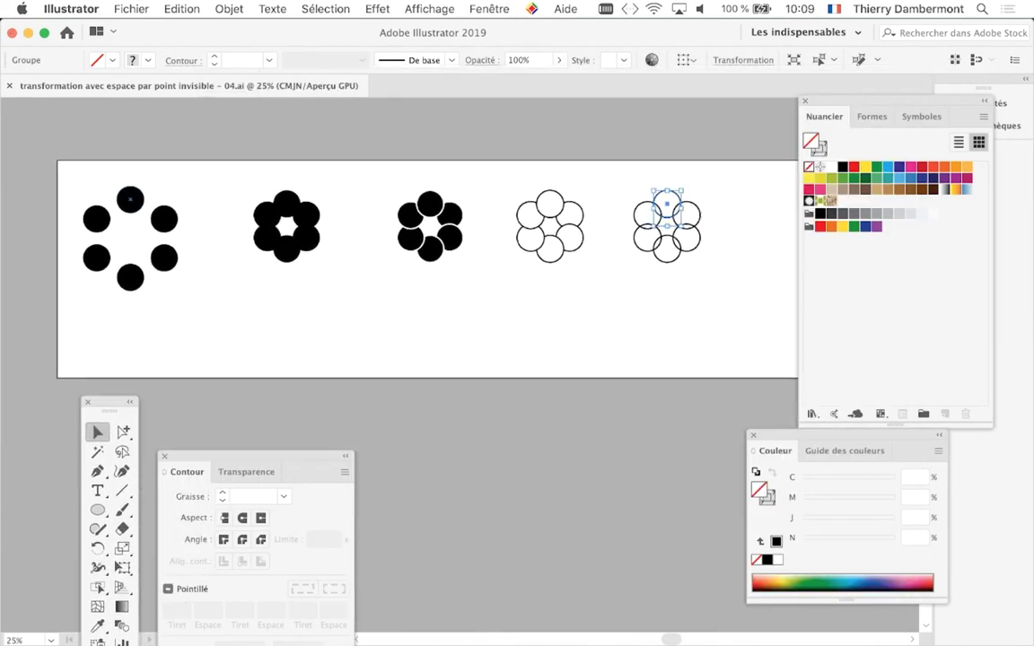
left_click_drag(104, 171, 691, 205)
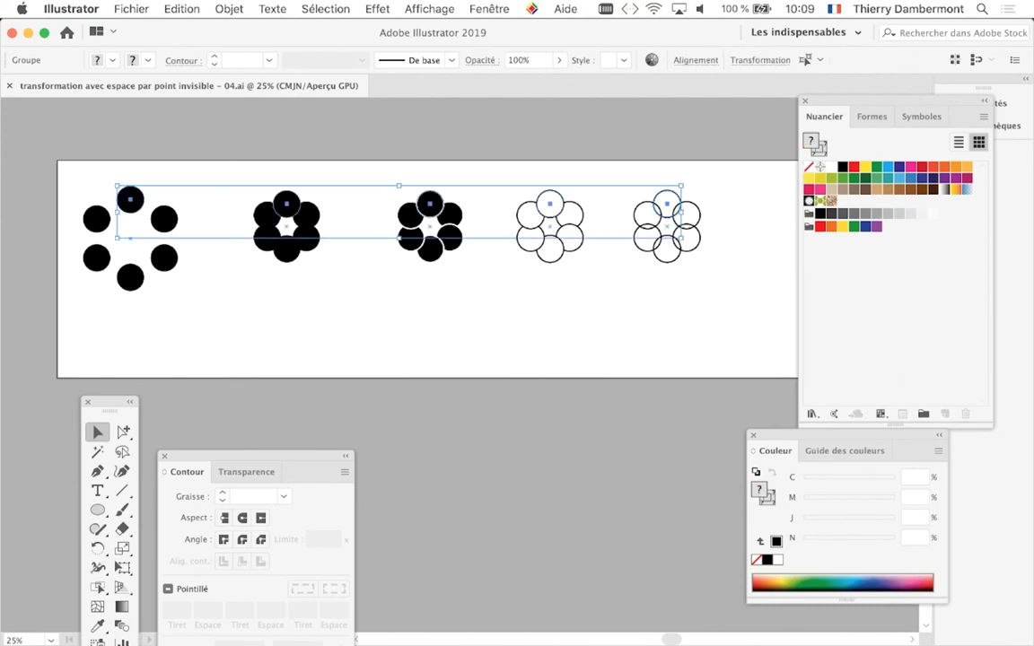
key("super+shift+a")
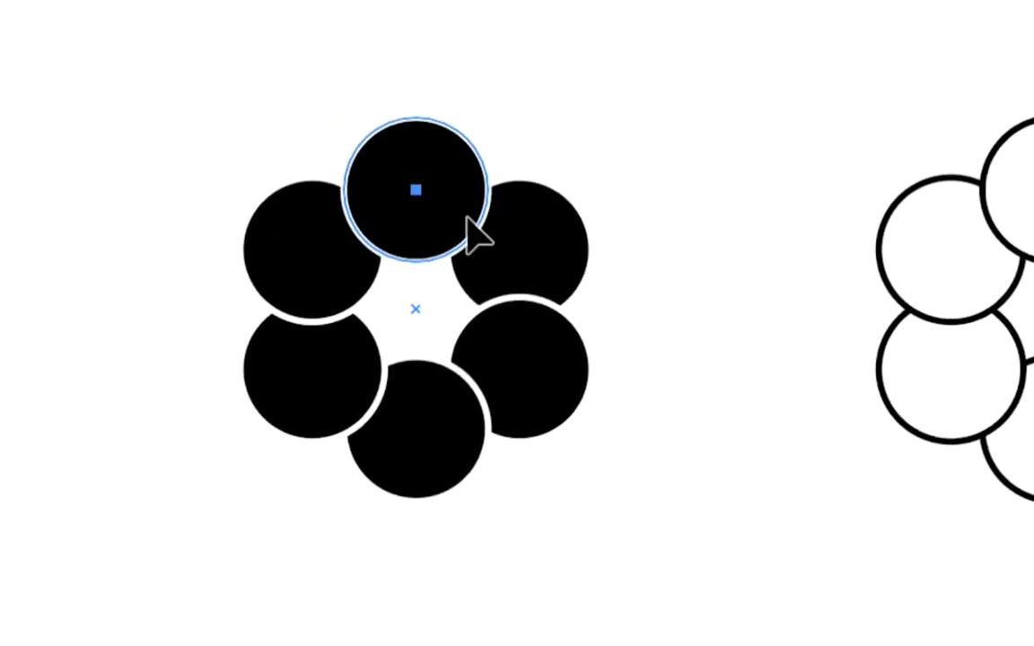
Step: Alt-drag the white-outlined black flower straight down to copy it onto a second row
left_click(467, 220)
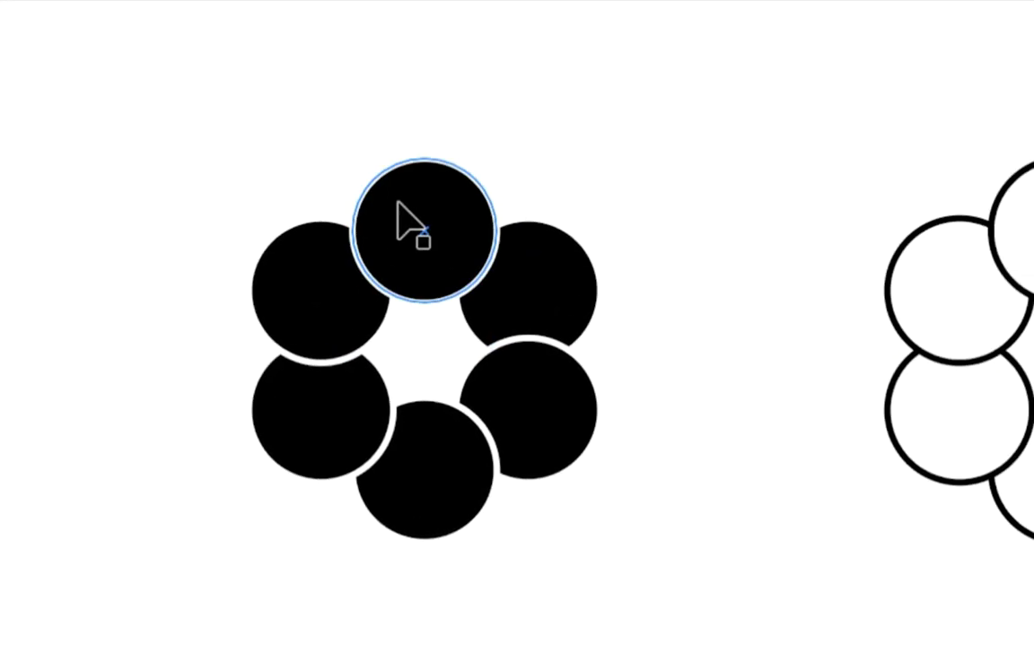
mouse_move(401, 220)
left_mouse_down()
mouse_move(406, 381)
mouse_move(397, 365)
left_mouse_up()
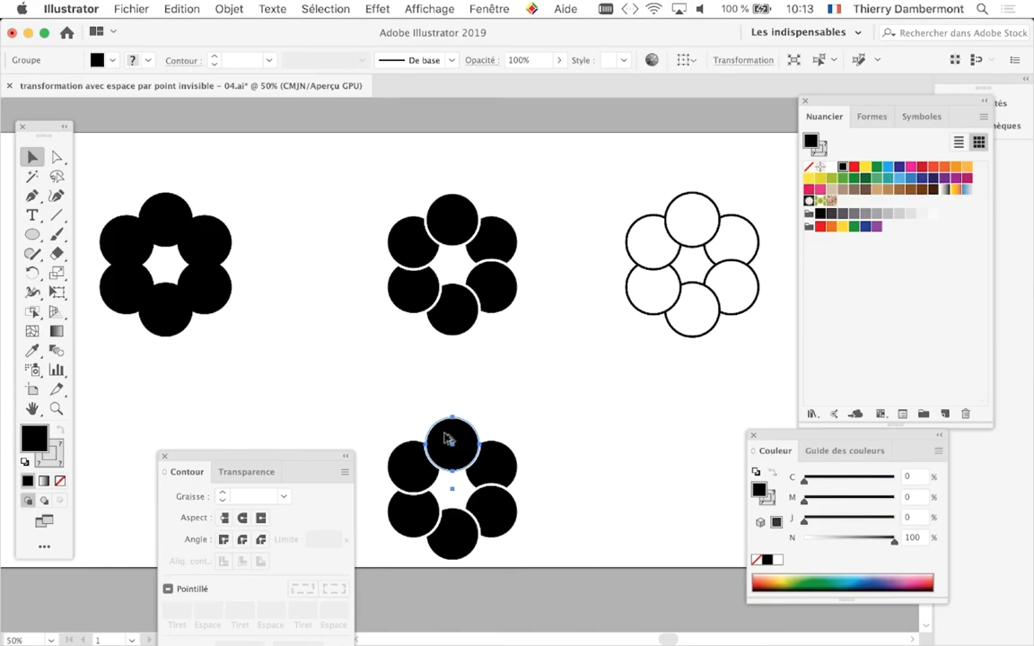
key("ctrl+minus")
key("ctrl+minus")
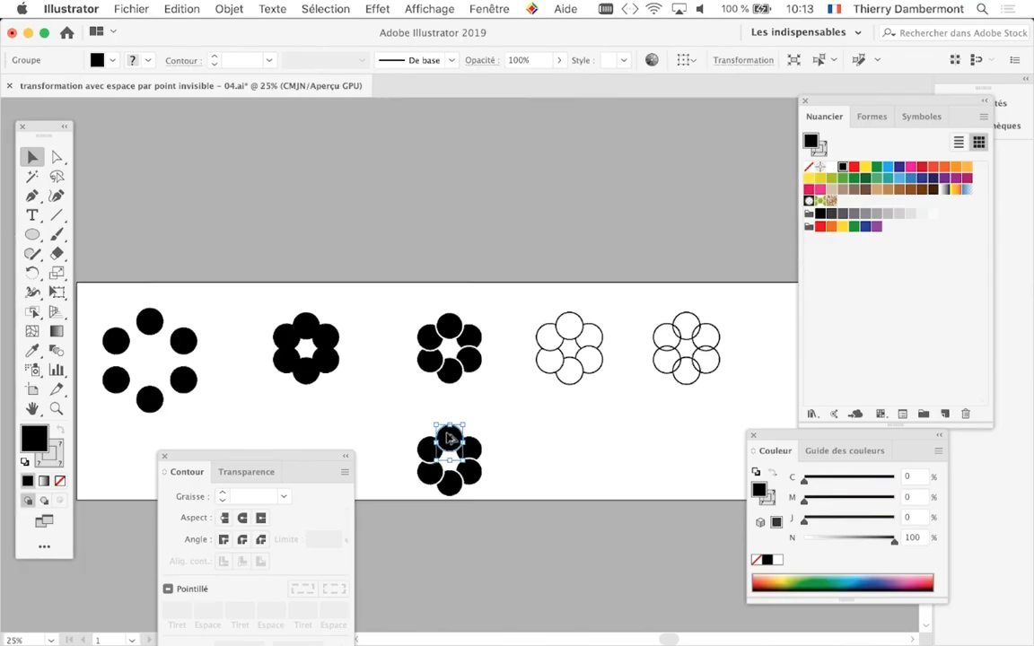
scroll(481, 224, "down", 5)
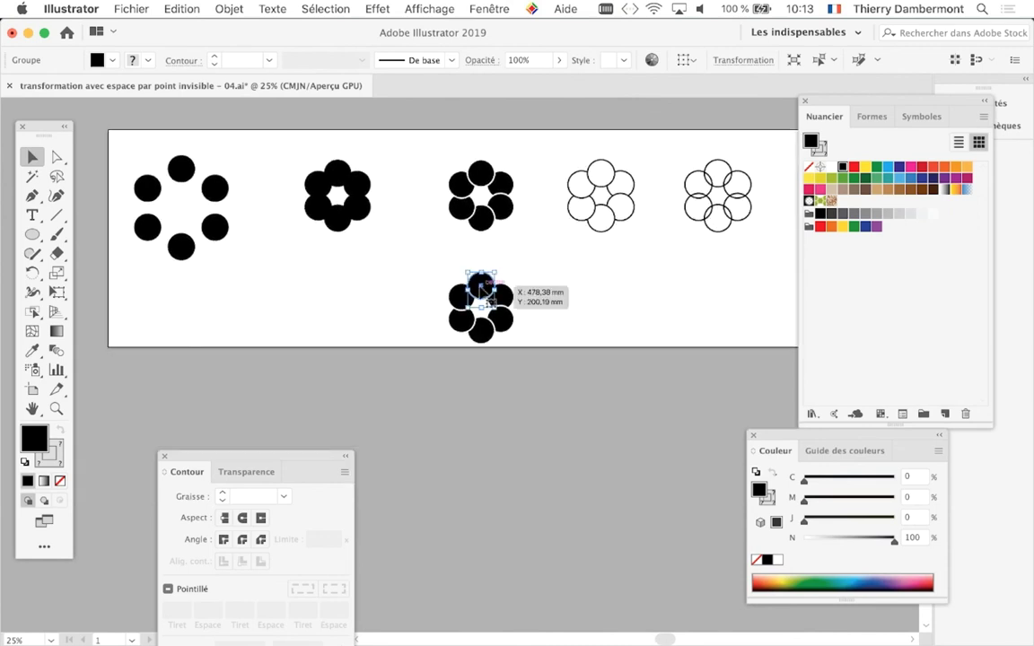
left_click_drag(481, 282, 481, 280)
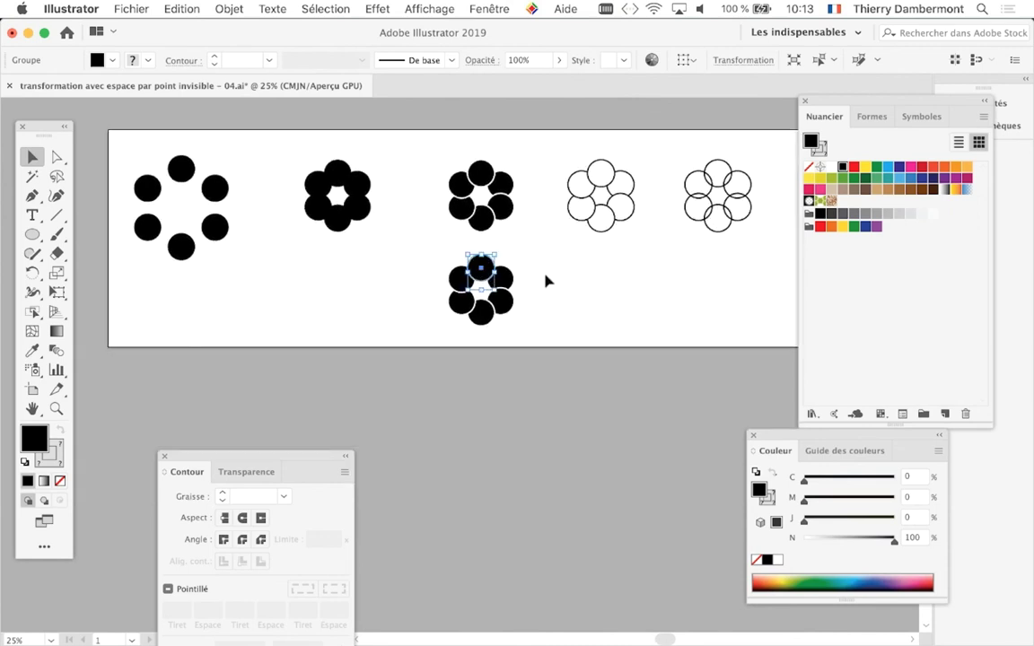
left_click(547, 279)
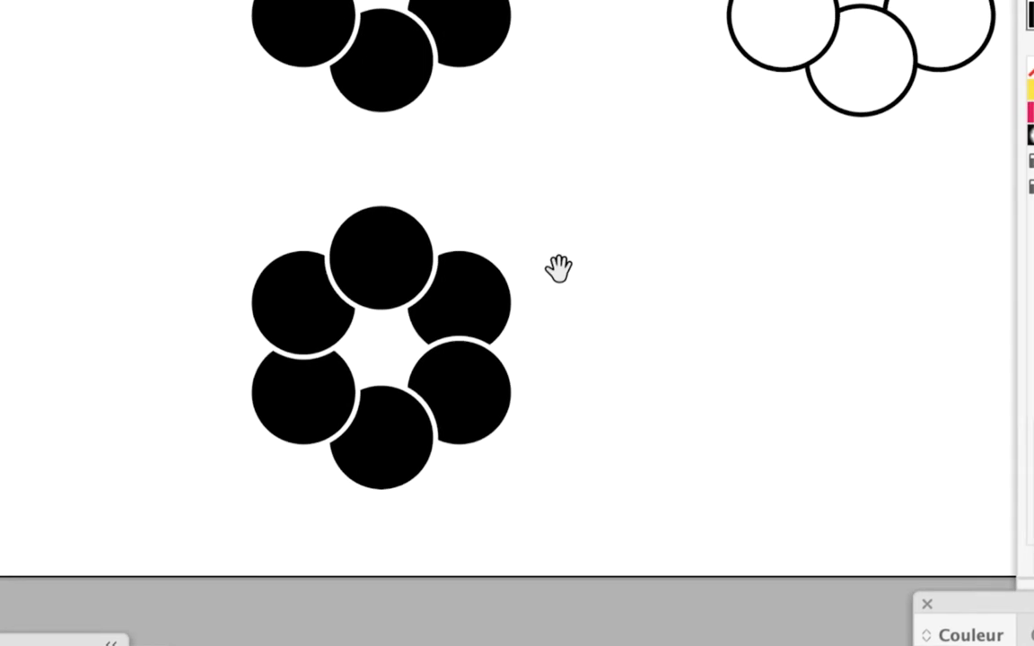
Step: Select the lower flower copy's top circle and check the Objet menu for Décomposer options
left_click(507, 278)
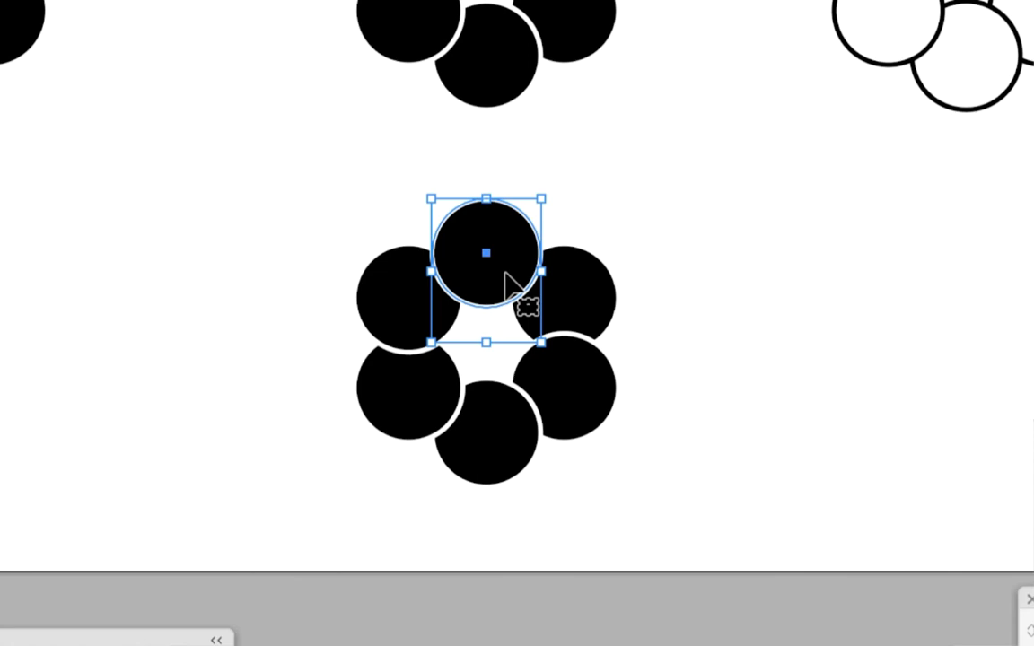
left_click(501, 240)
left_click(508, 268)
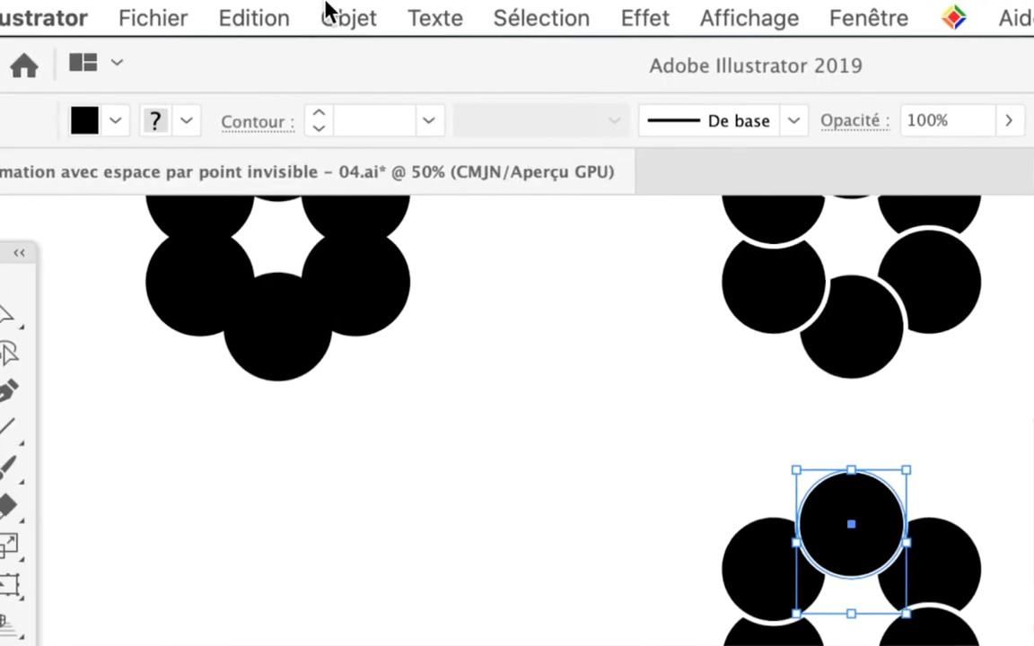
left_click(330, 11)
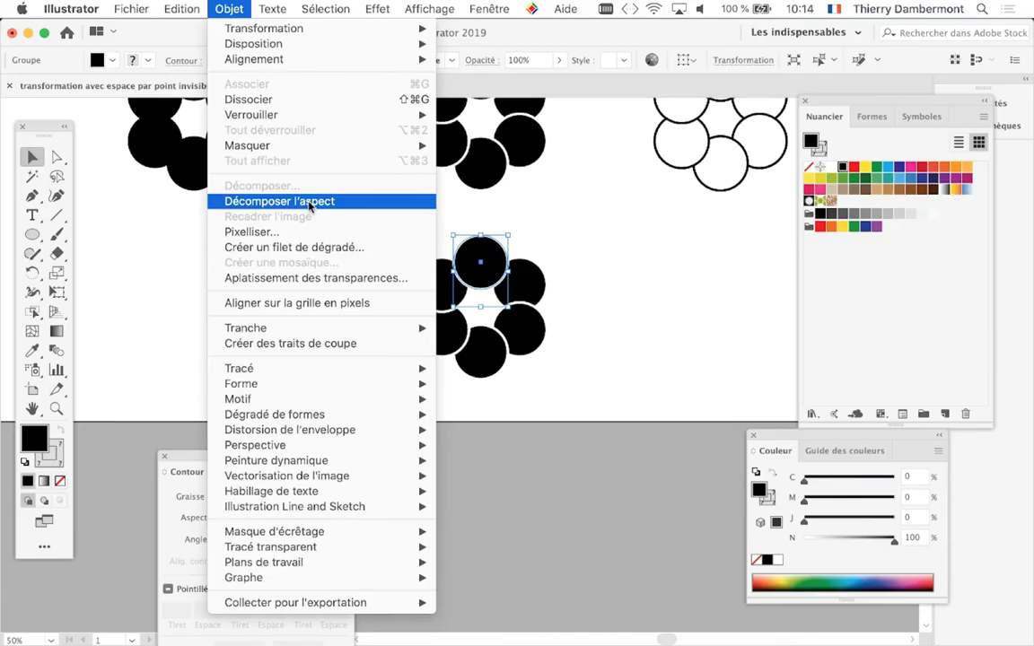
Step: Show the Aspect panel for the selected flower and move it off the swatches
left_click(386, 137)
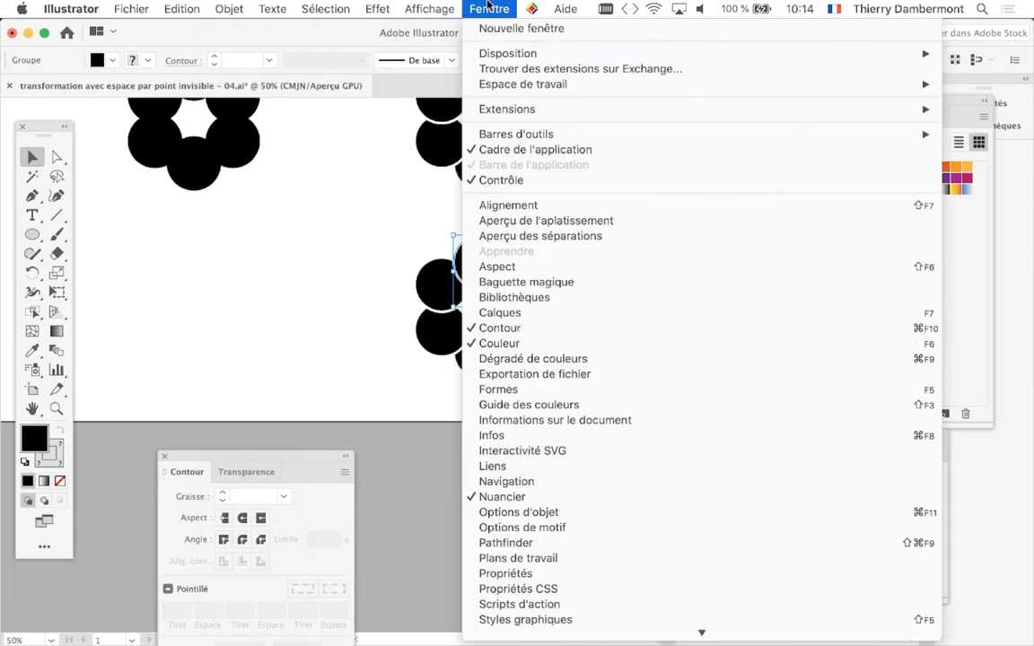
left_click(543, 266)
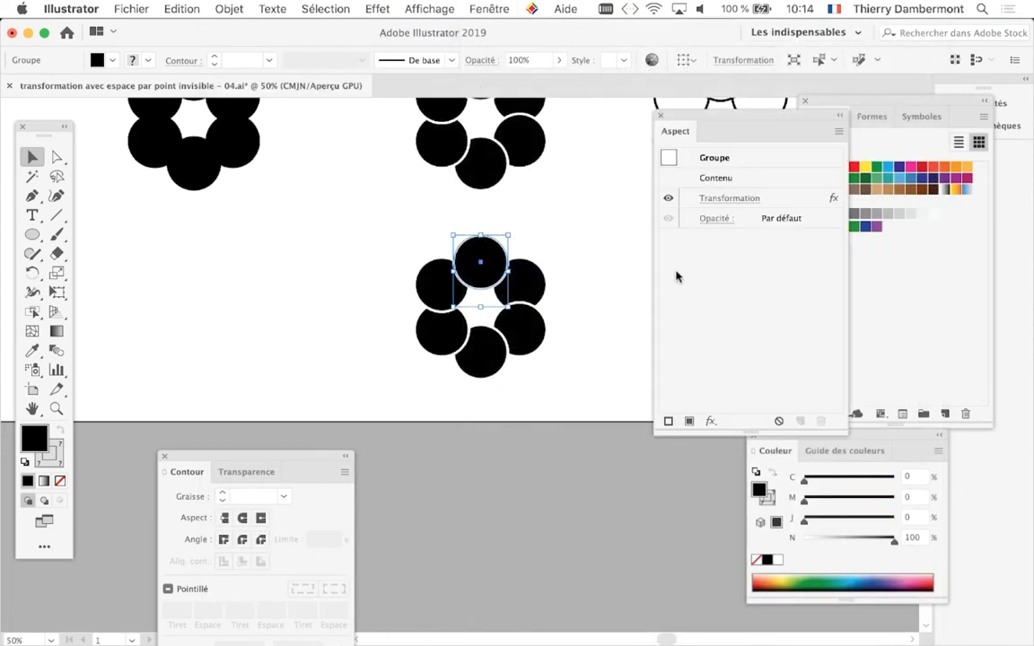
left_click_drag(680, 118, 567, 185)
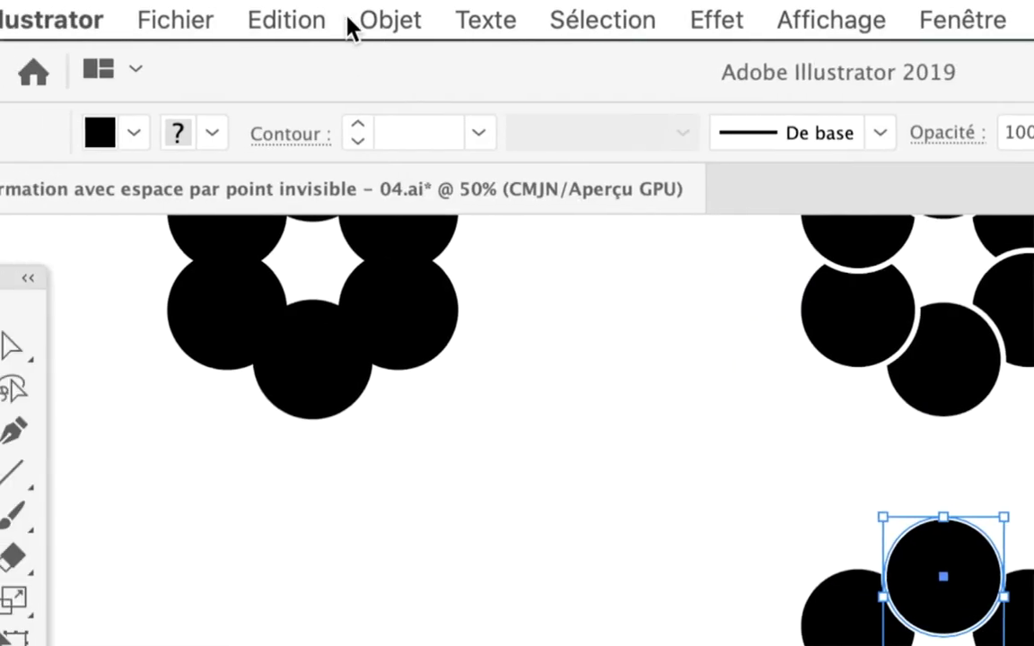
Step: Apply Objet > Décomposer l'aspect so the flower becomes six plain circles, then zoom in
left_click(354, 22)
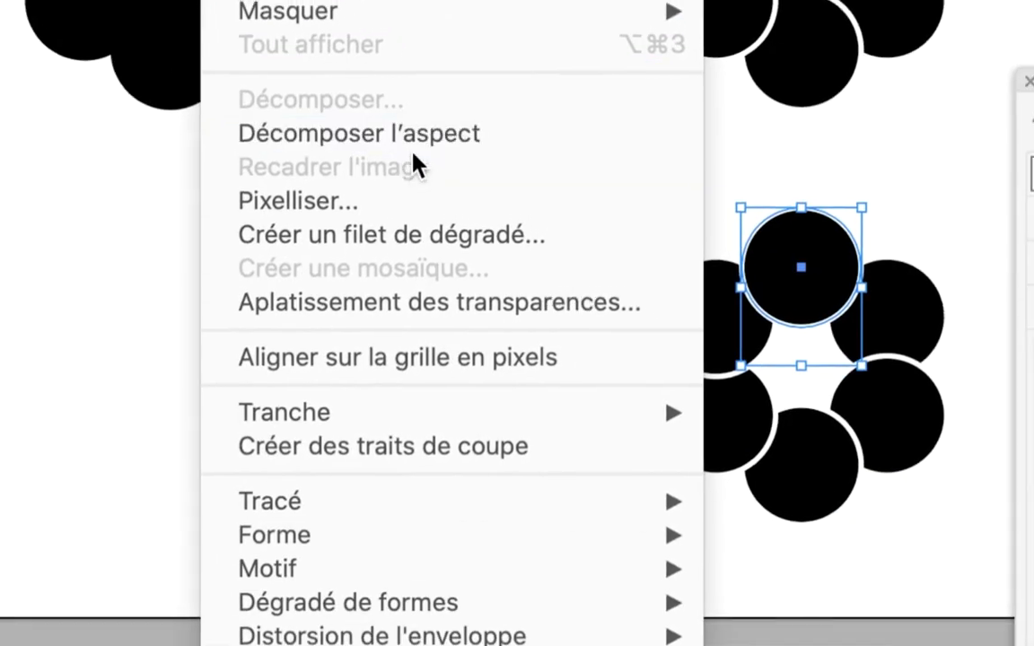
left_click(499, 320)
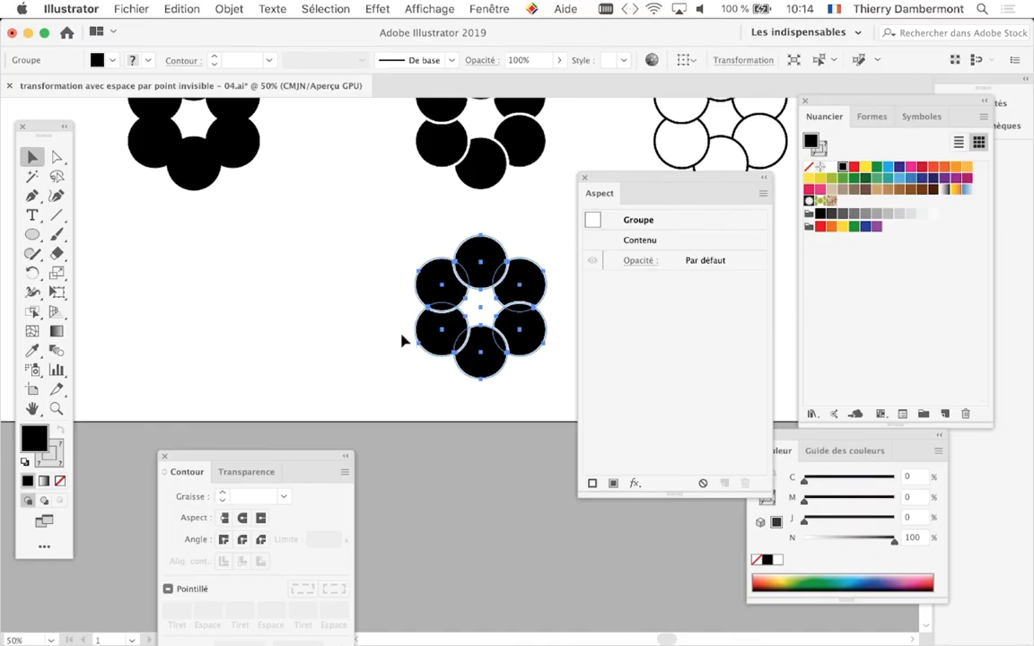
left_click_drag(632, 185, 753, 190)
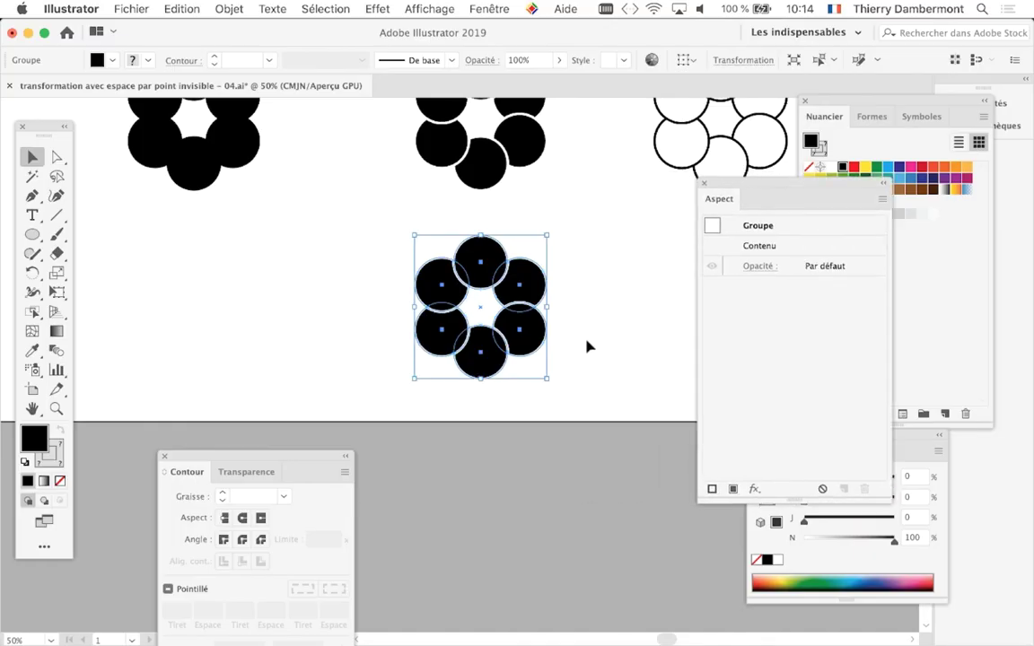
key("super+1")
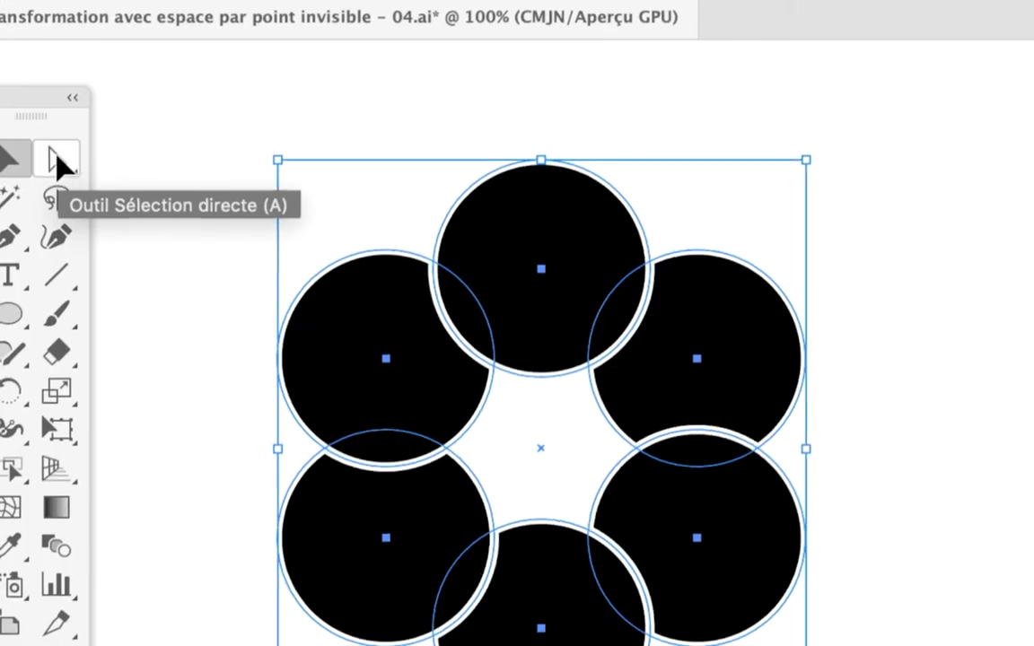
Step: Switch to the Group Selection tool and clear the current selection
left_click(57, 158)
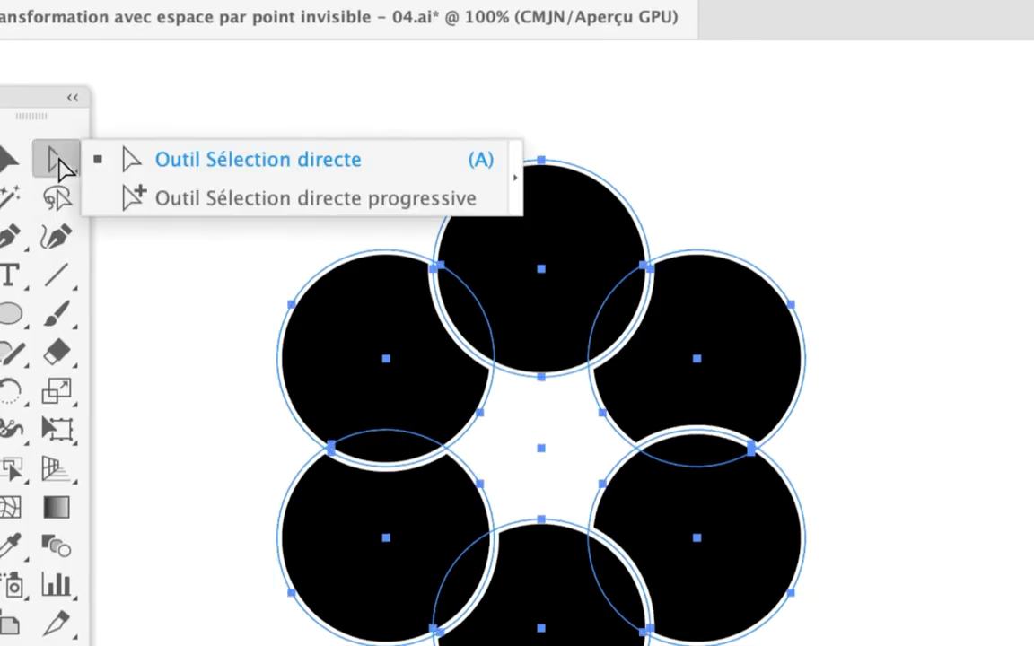
left_click(133, 199)
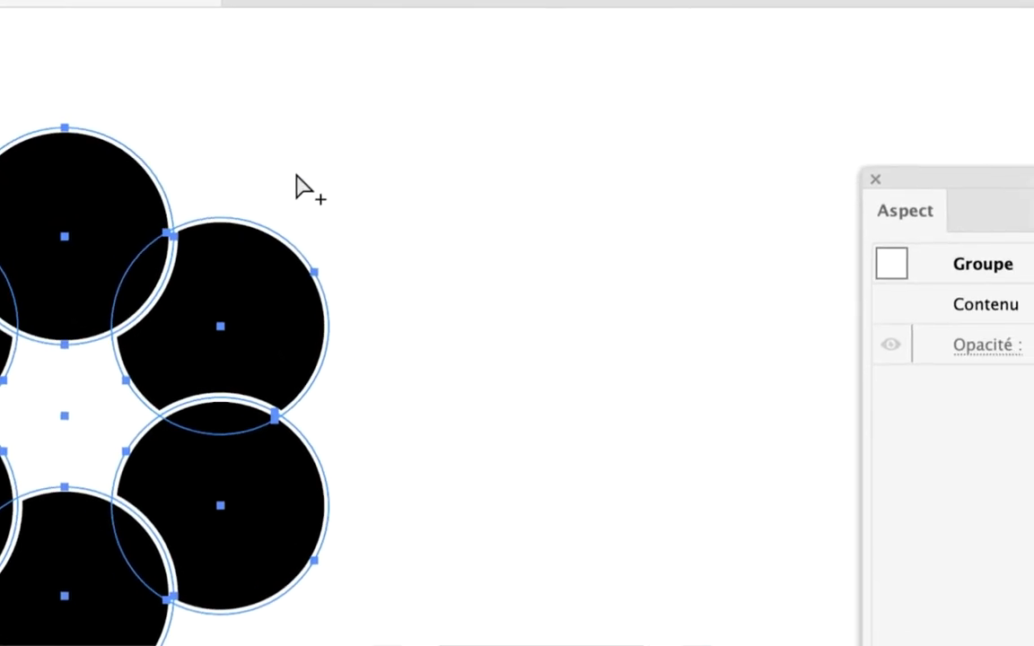
left_click(300, 190)
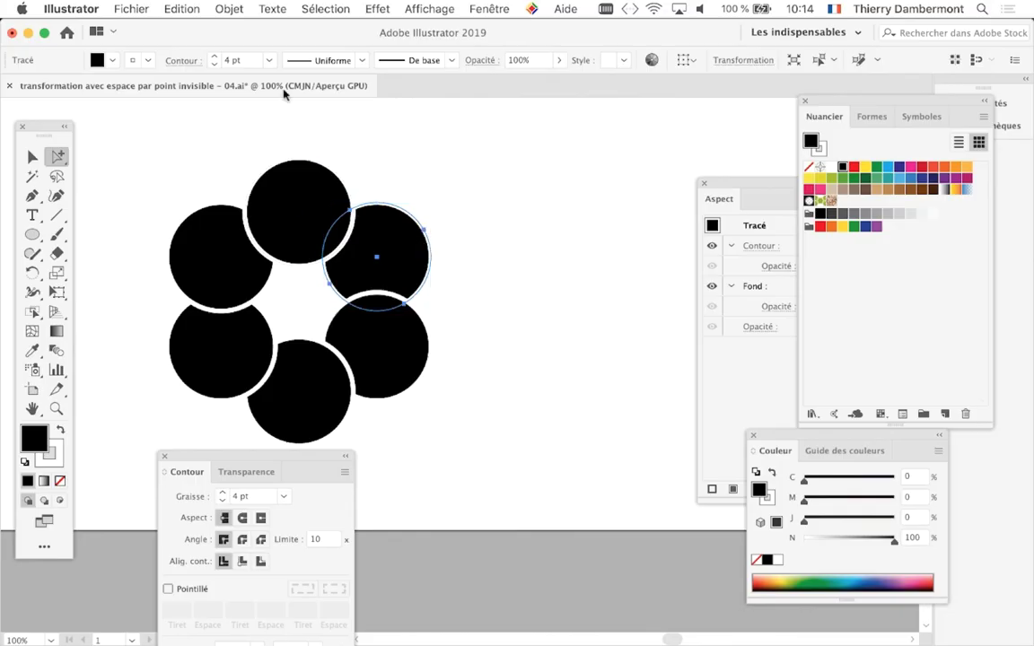
Step: Bring the expanded flower's upper-right circle to the front of the stacking order
left_click(229, 9)
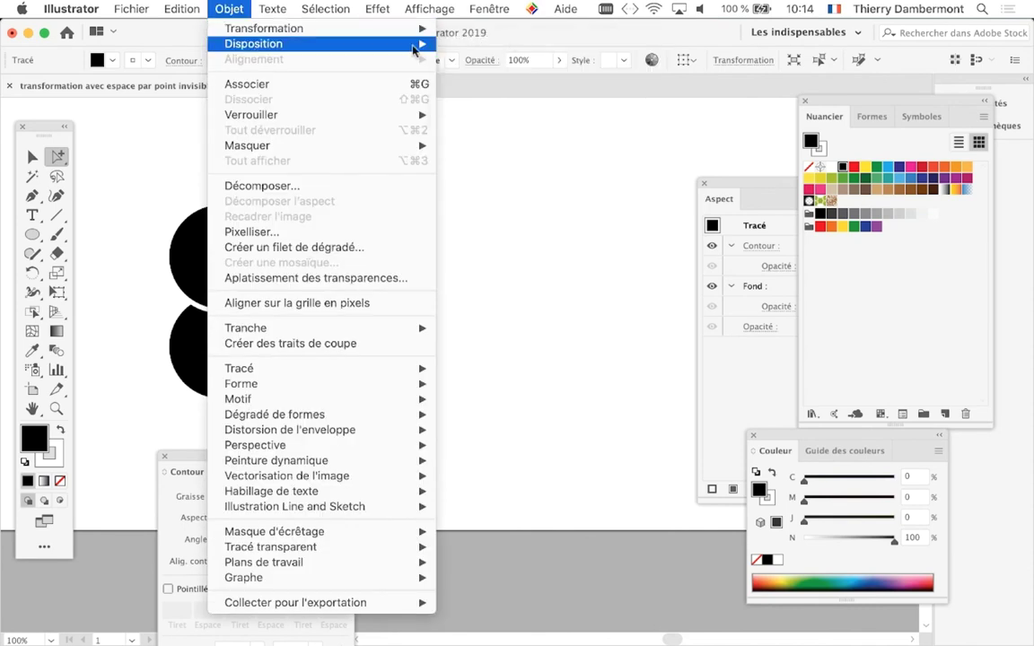
mouse_move(54, 42)
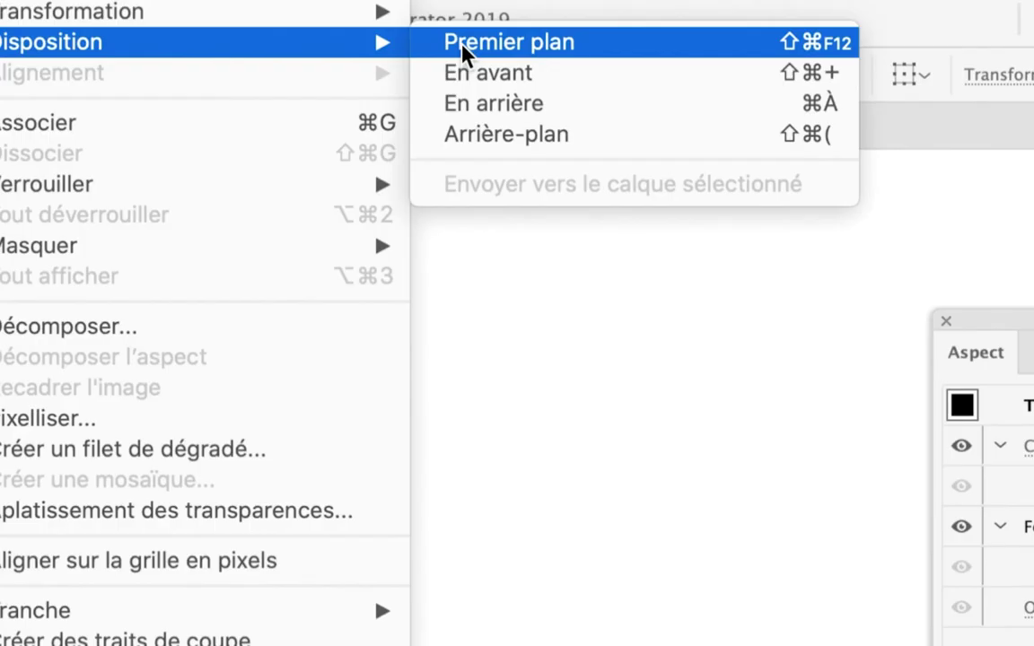
left_click(465, 45)
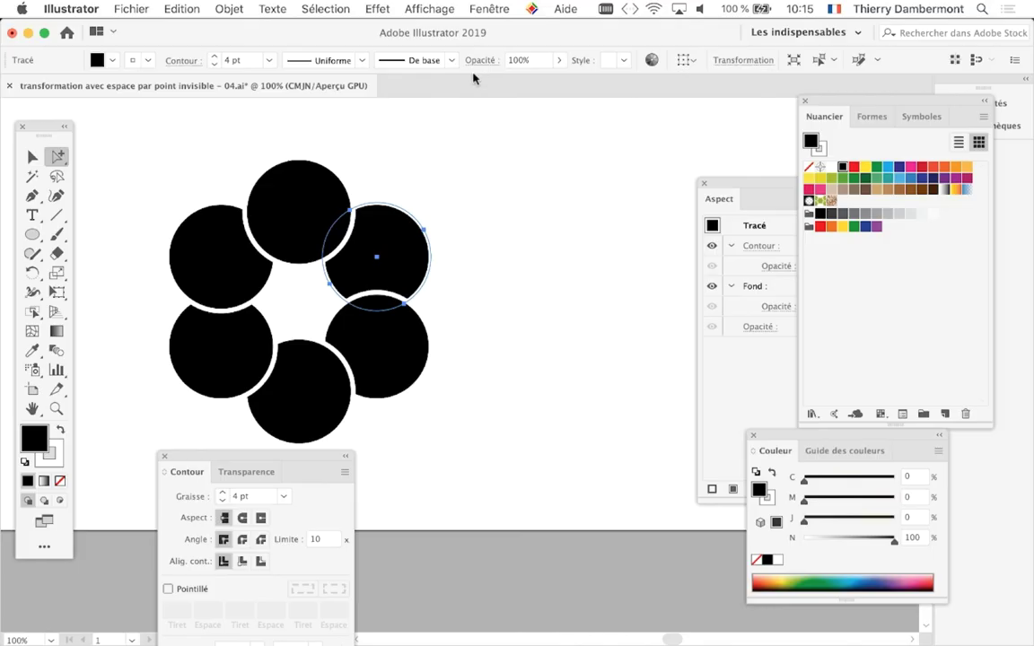
left_click(230, 9)
mouse_move(254, 44)
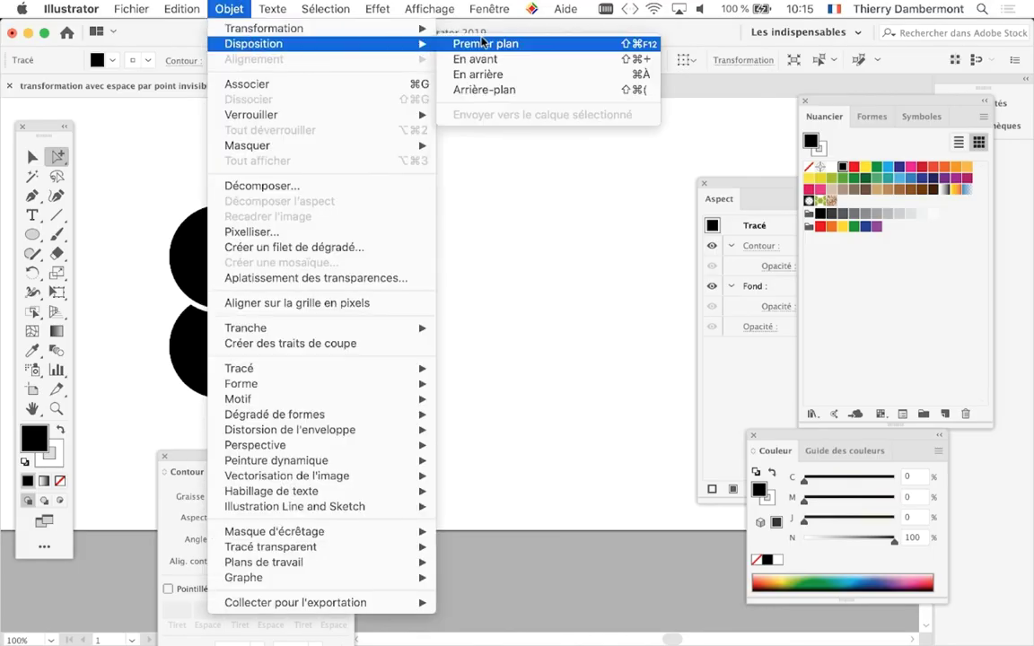
left_click(482, 43)
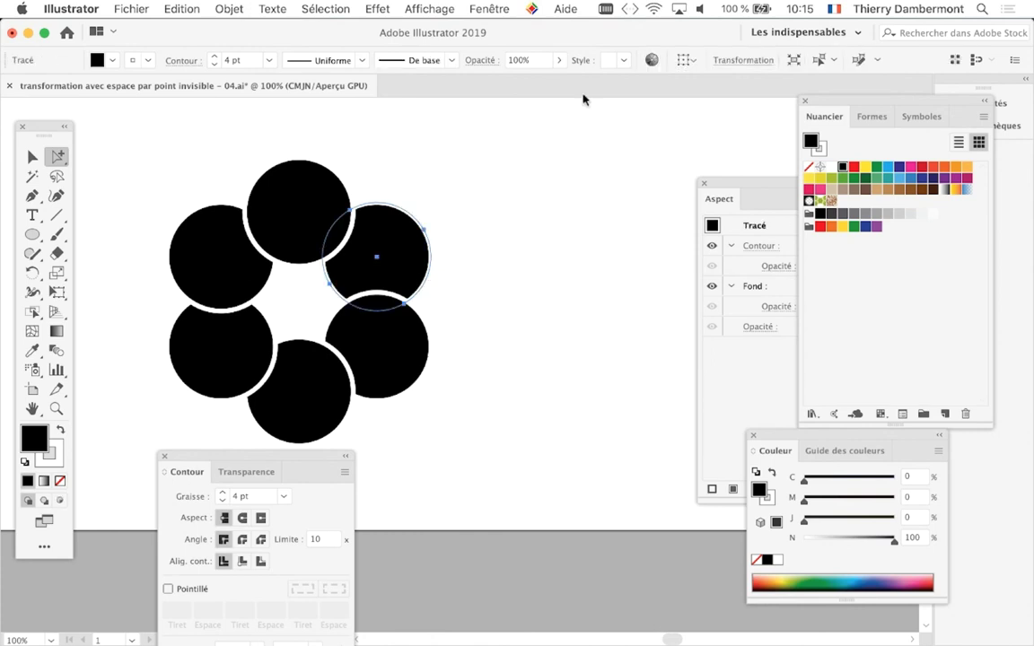
left_click(489, 9)
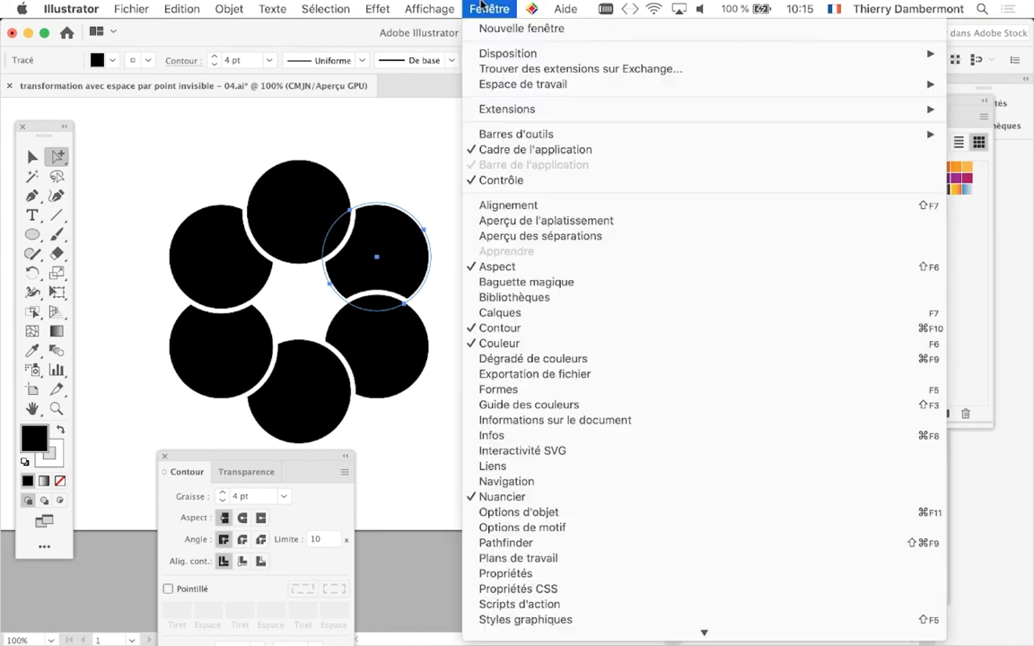
Step: Show an enlarged Calques panel with the third <Groupe> expanded into six circle sub-groups
left_click(538, 321)
left_click_drag(621, 258, 490, 107)
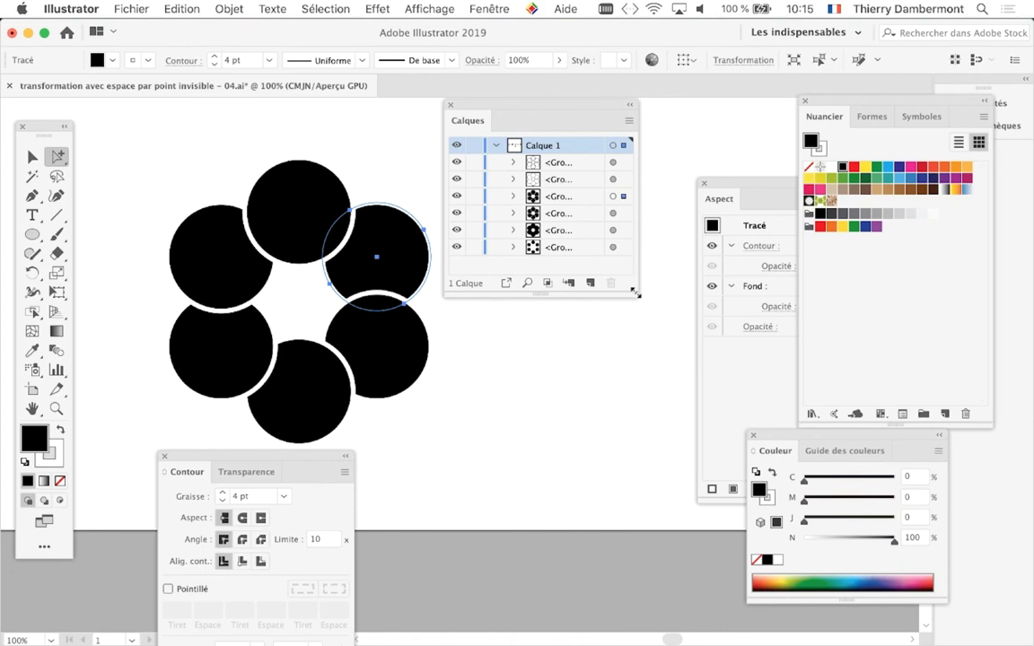
left_click_drag(636, 293, 656, 363)
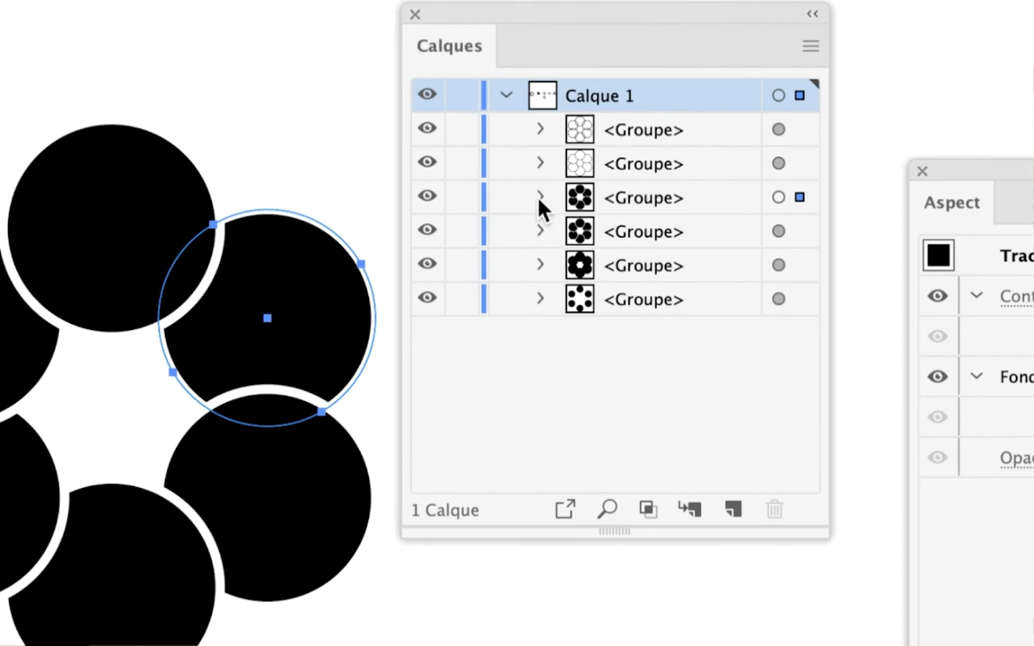
left_click(445, 192)
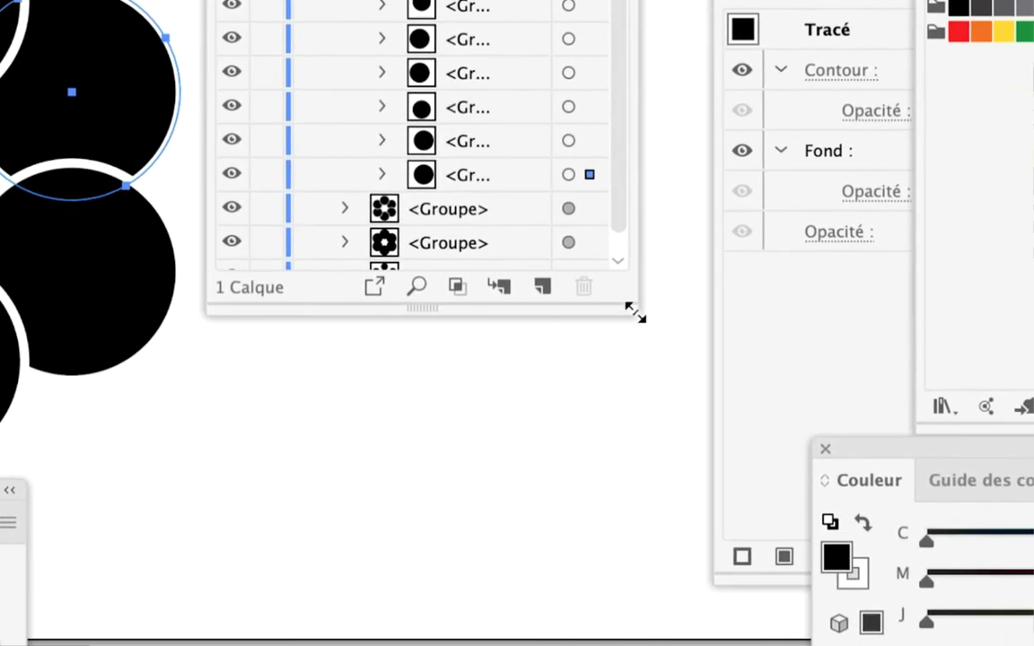
left_click_drag(633, 312, 843, 385)
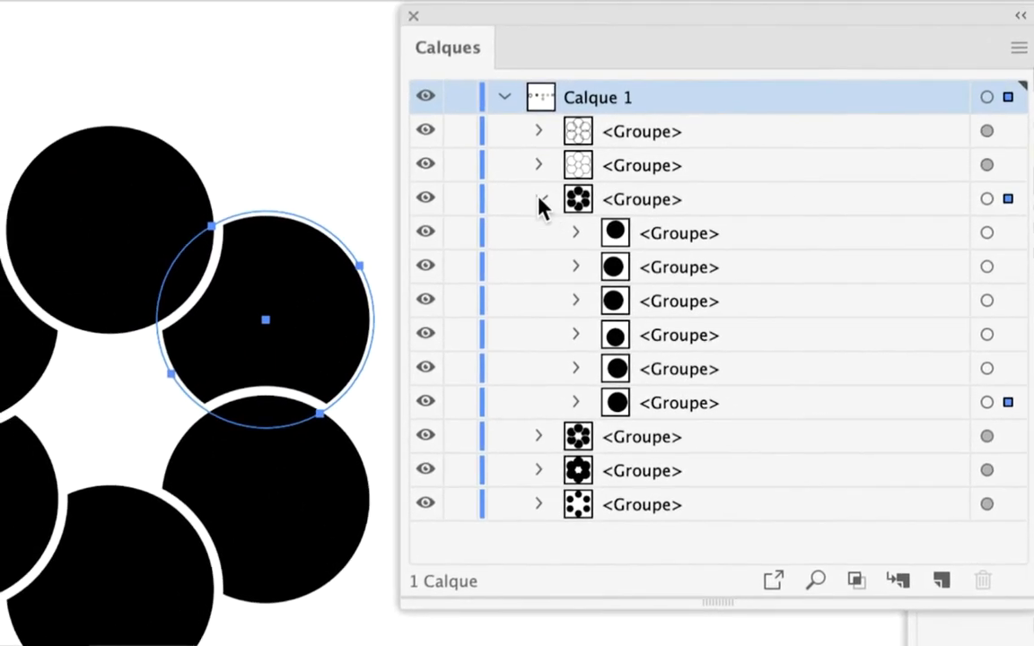
left_click(540, 199)
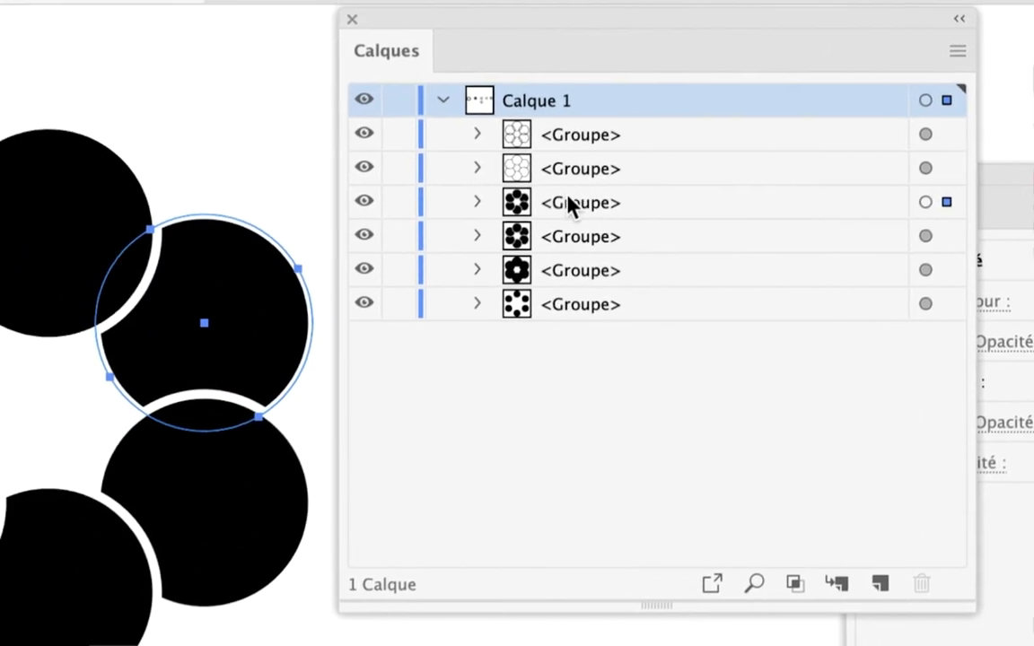
left_click(536, 198)
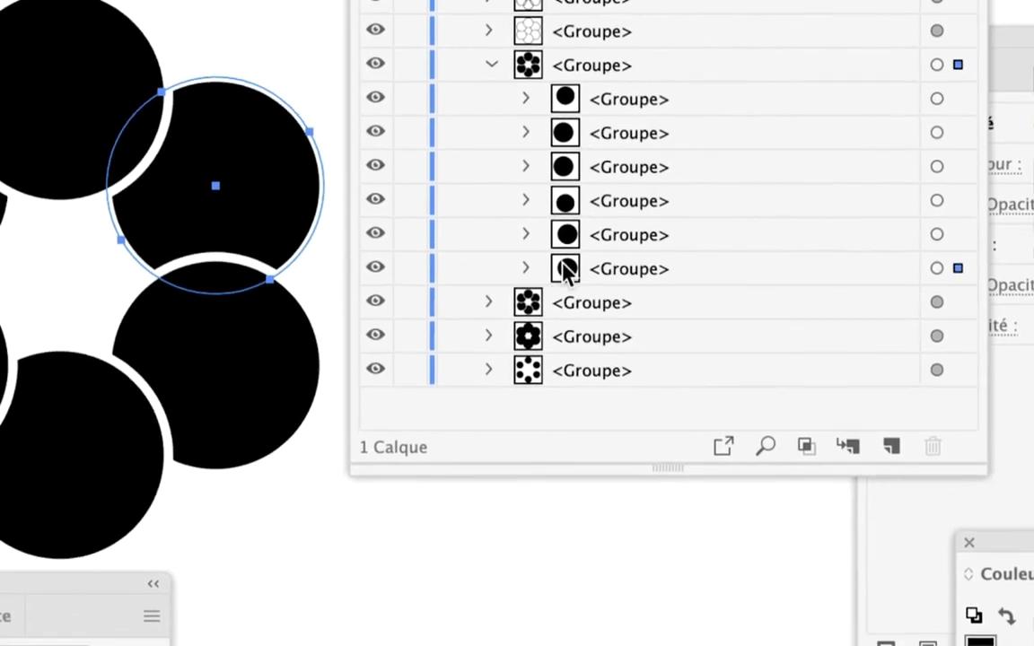
Step: Try dragging the last circle sub-group to the top, undoing the restack both times
left_click(564, 268)
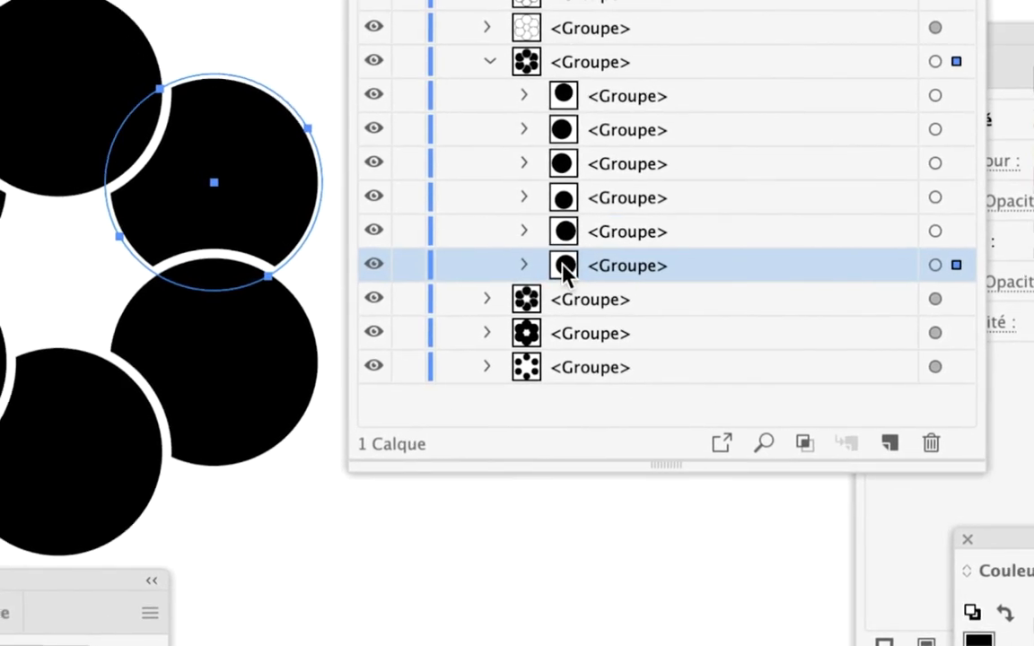
left_click_drag(564, 269, 564, 215)
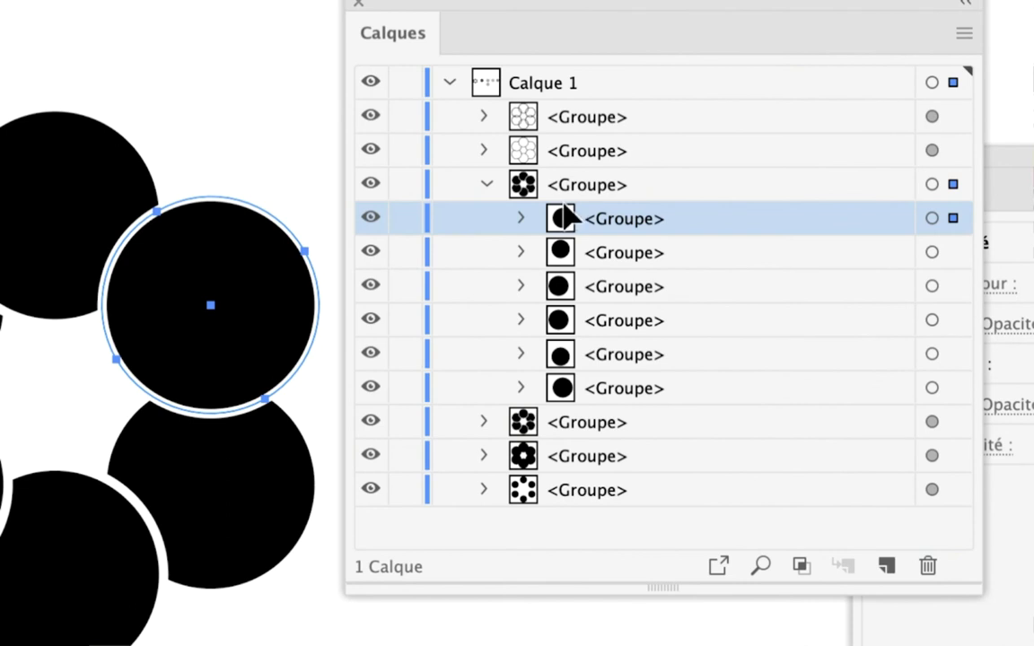
key("ctrl+shift+bracketleft")
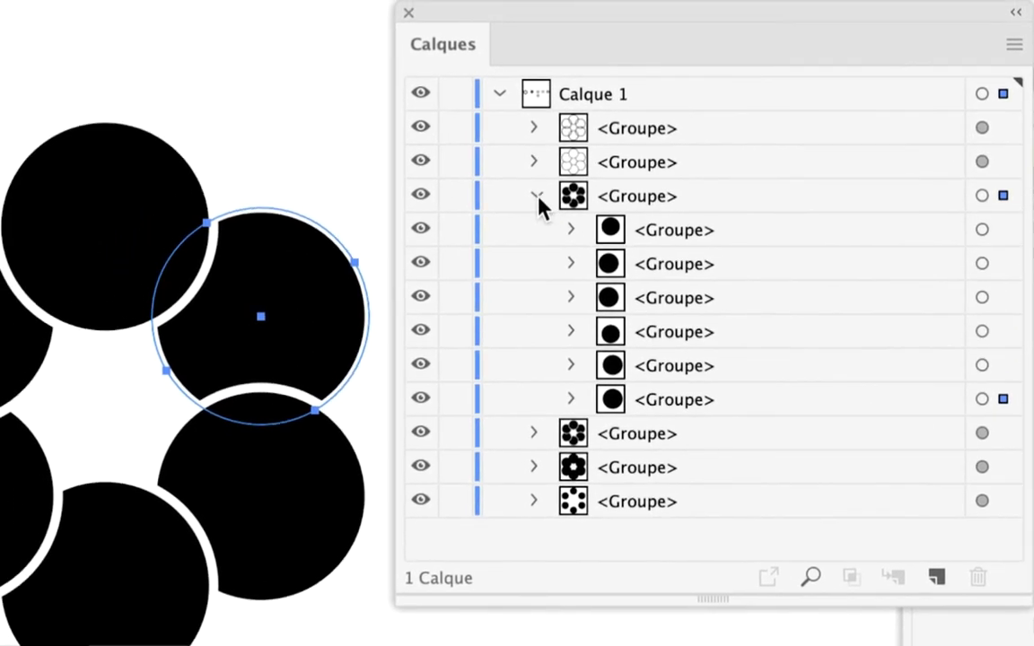
left_click(505, 185)
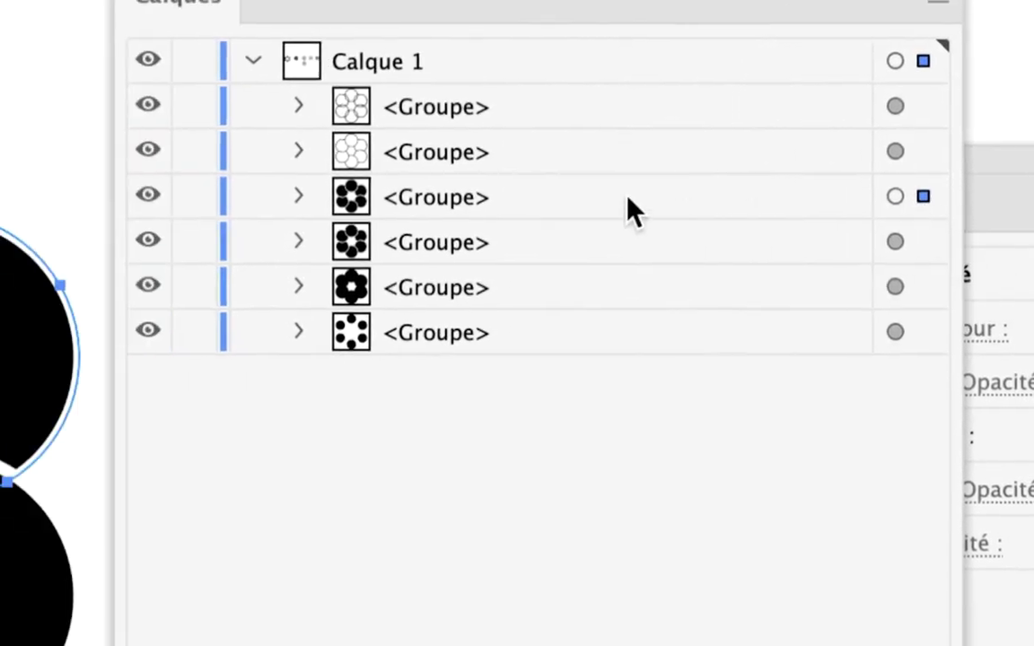
left_click(535, 198)
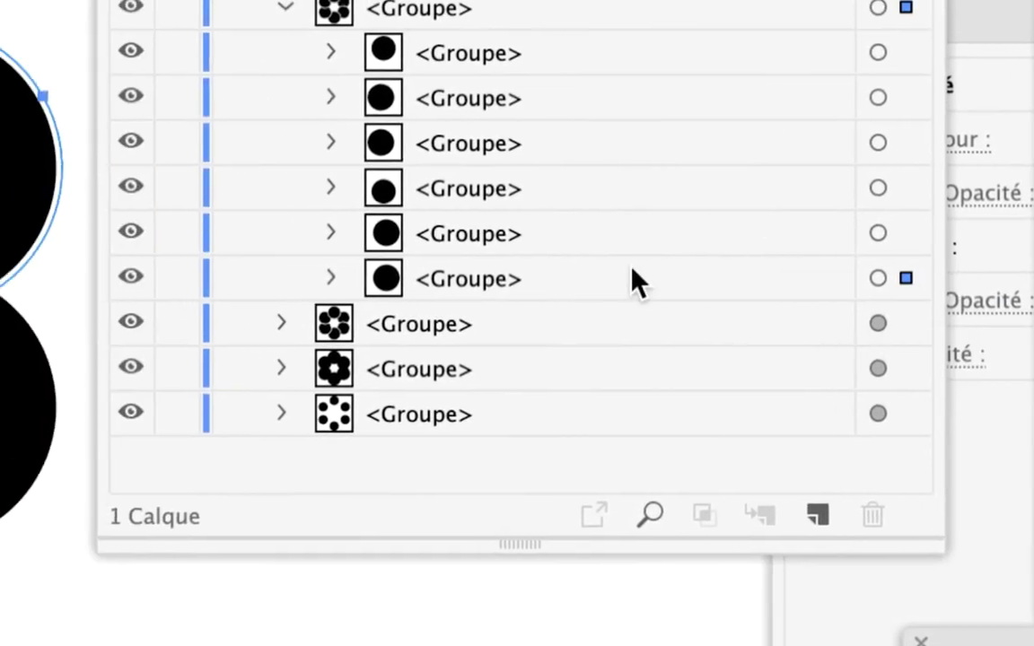
left_click(619, 282)
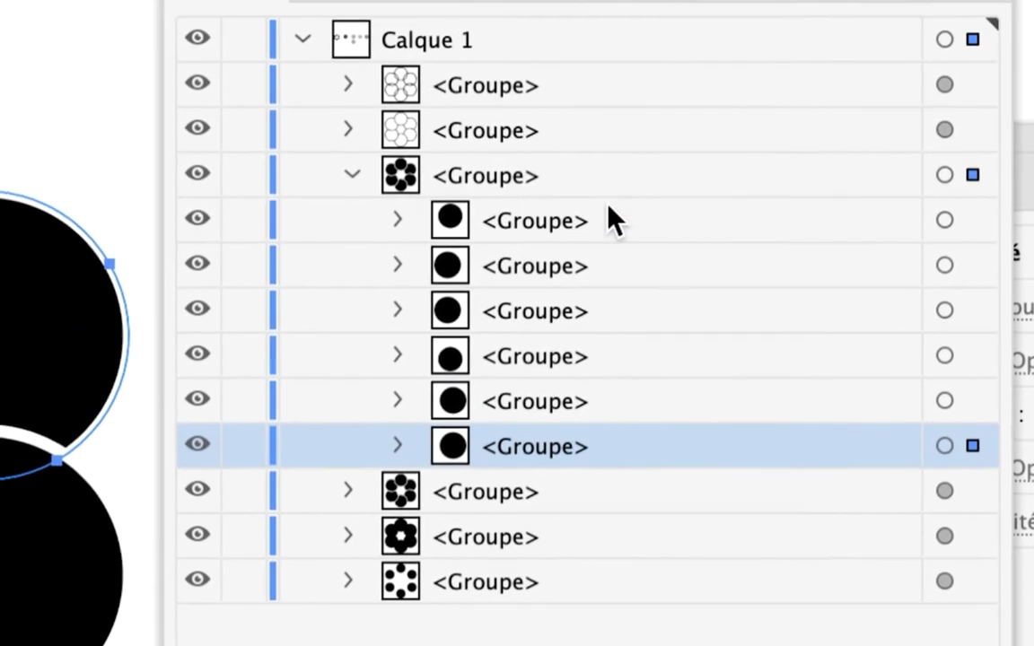
left_click_drag(628, 446, 614, 214)
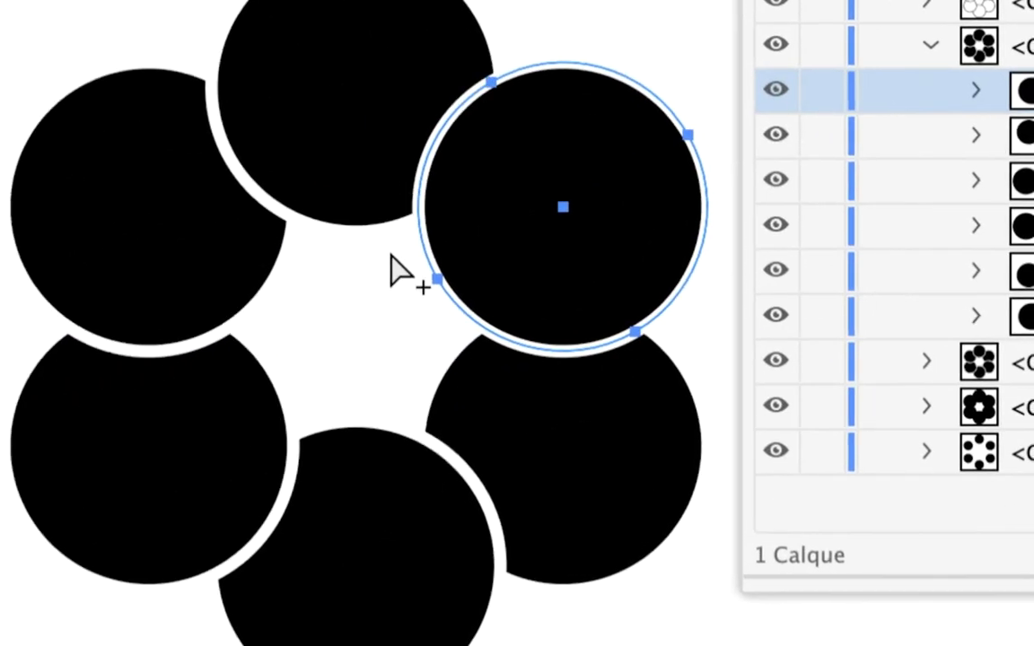
key("ctrl+shift+bracketleft")
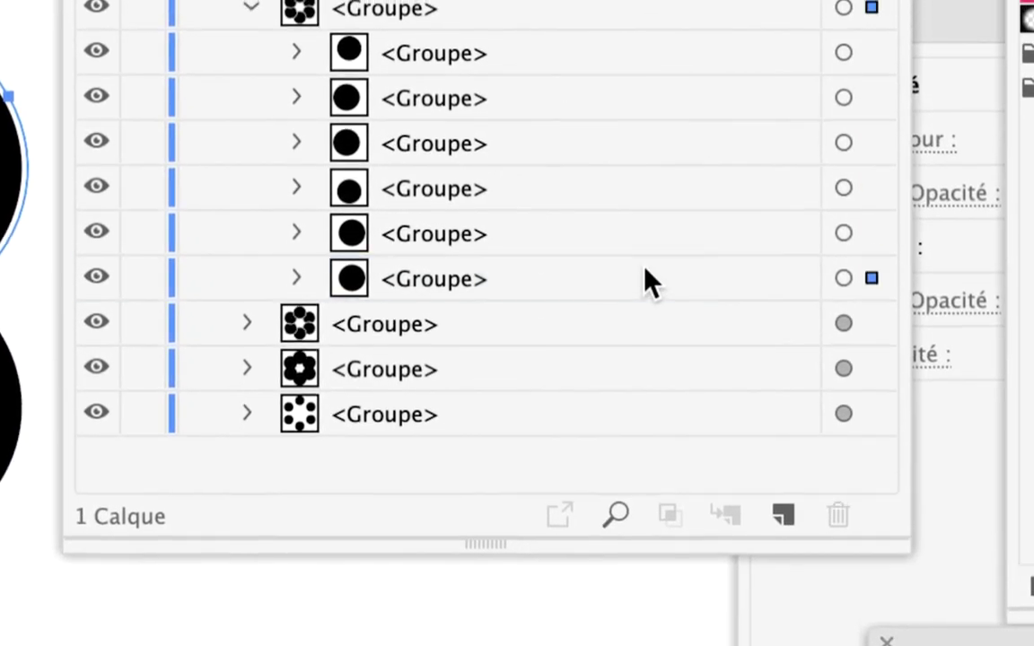
Step: Select the last circle sub-group and make the Calques panel narrower and further right
left_click(644, 269)
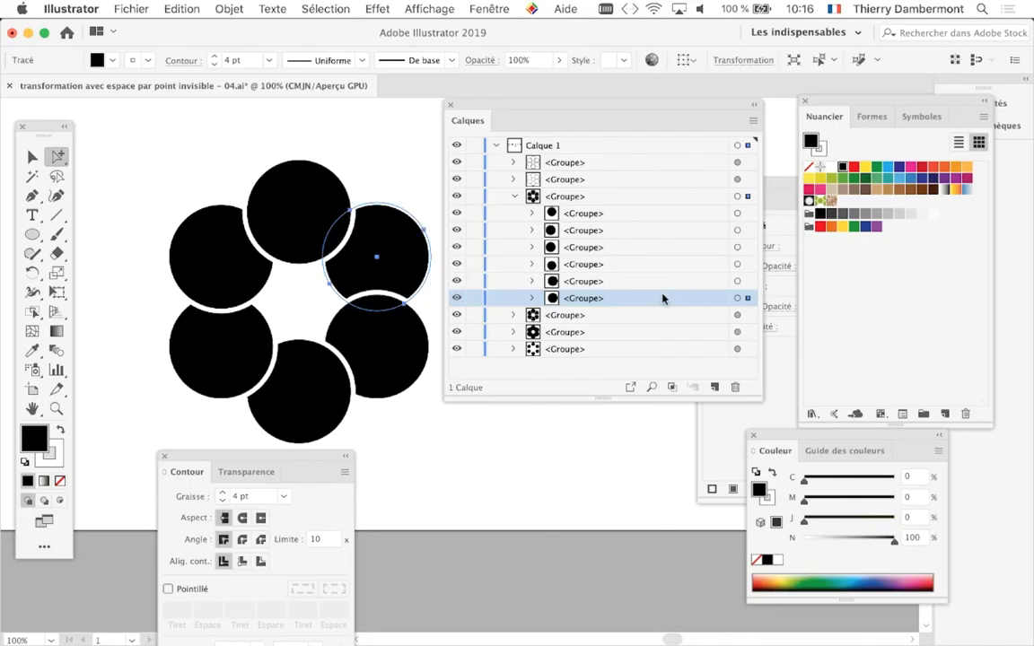
left_click_drag(562, 106, 596, 102)
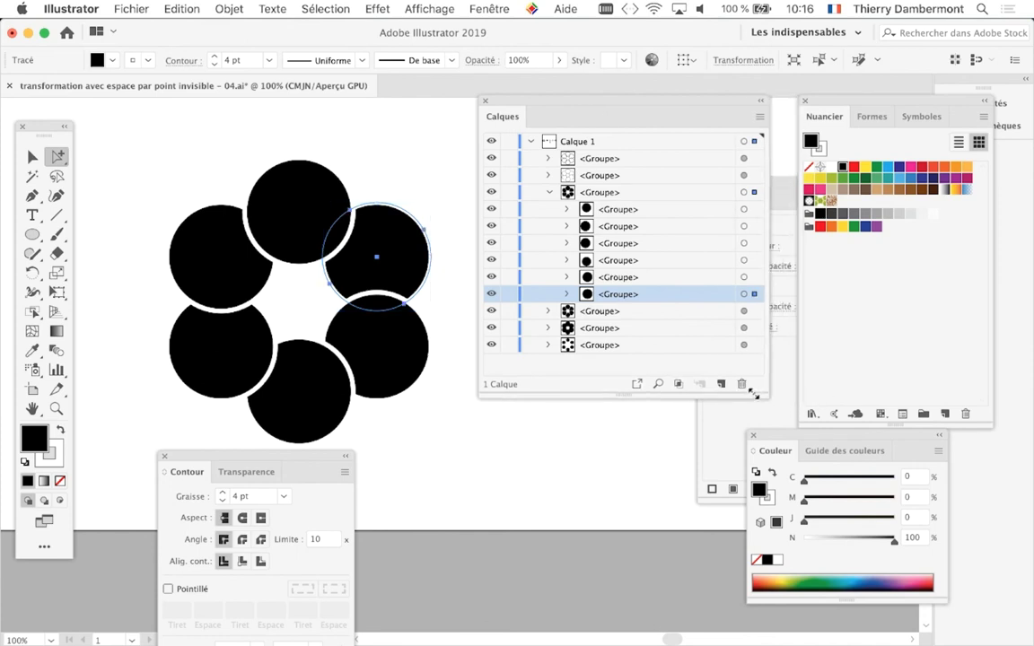
left_click_drag(790, 393, 718, 407)
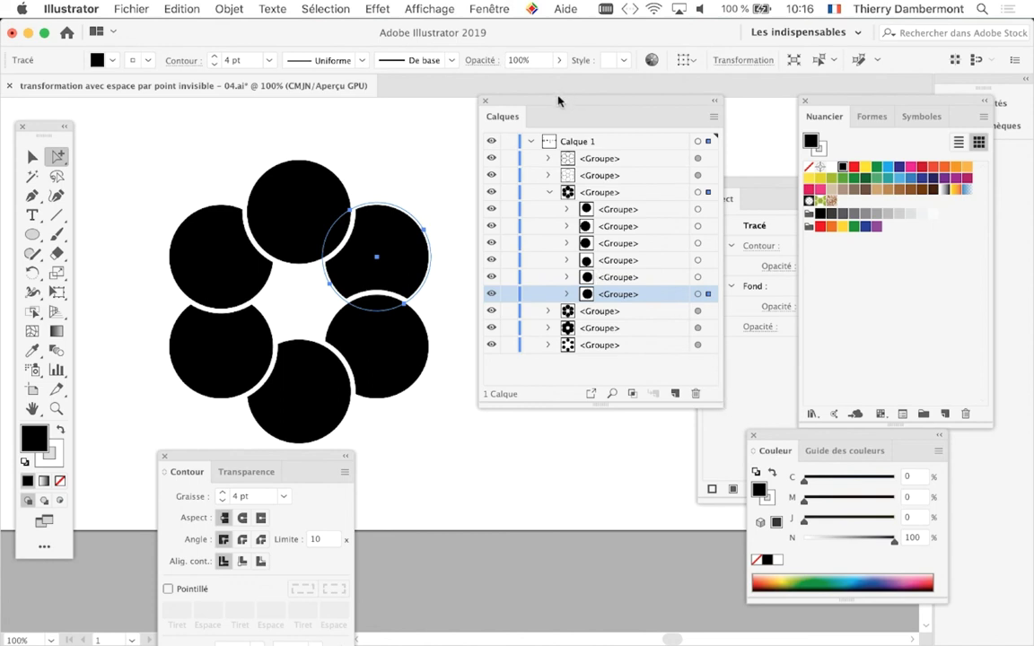
mouse_move(557, 101)
left_mouse_down()
mouse_move(596, 103)
mouse_move(606, 116)
left_mouse_up()
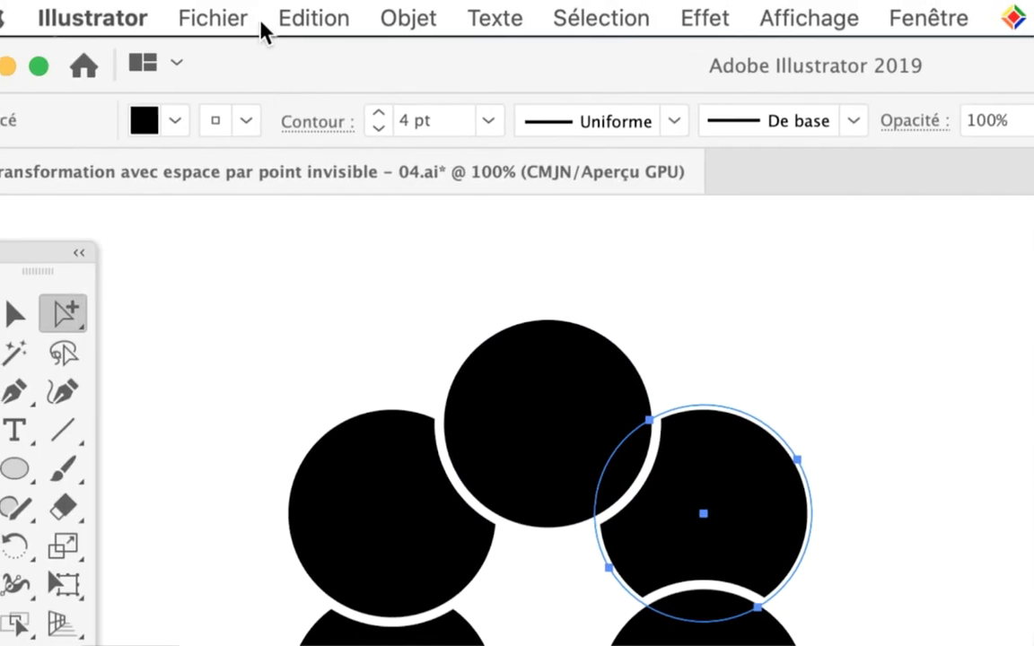
Step: Copy the upper-right circle and use Coller sur place to paste a duplicate on top
left_click(269, 20)
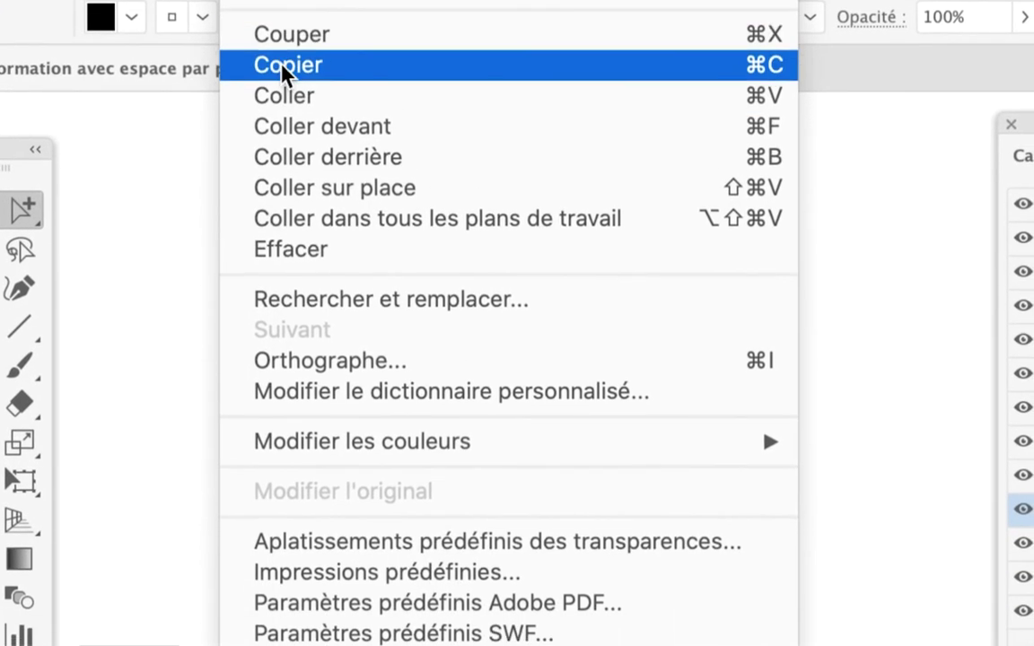
left_click(287, 169)
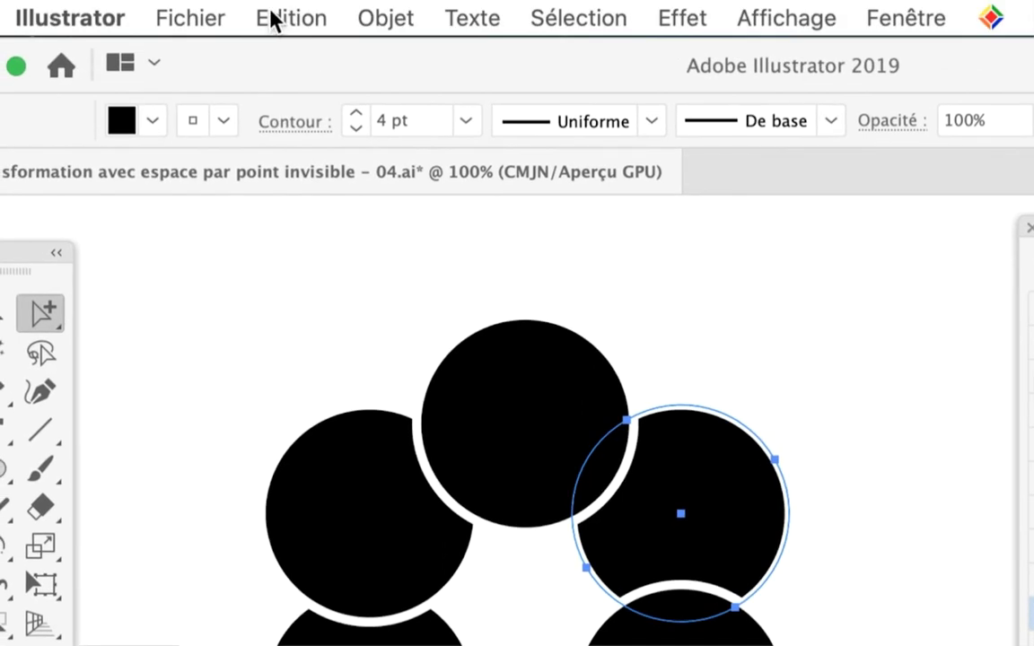
left_click(274, 19)
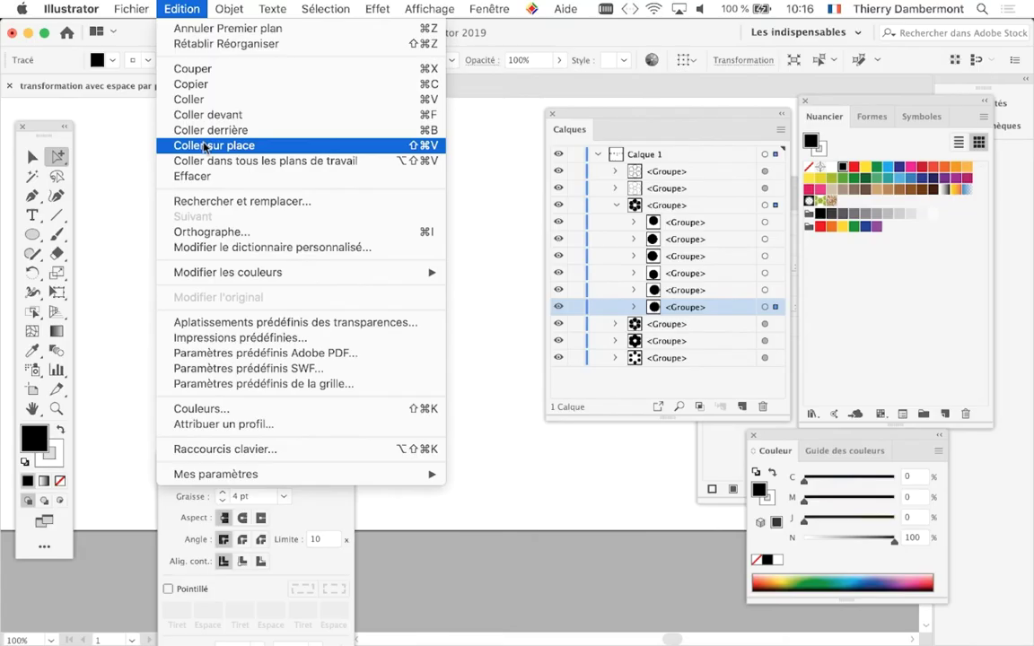
left_click(205, 147)
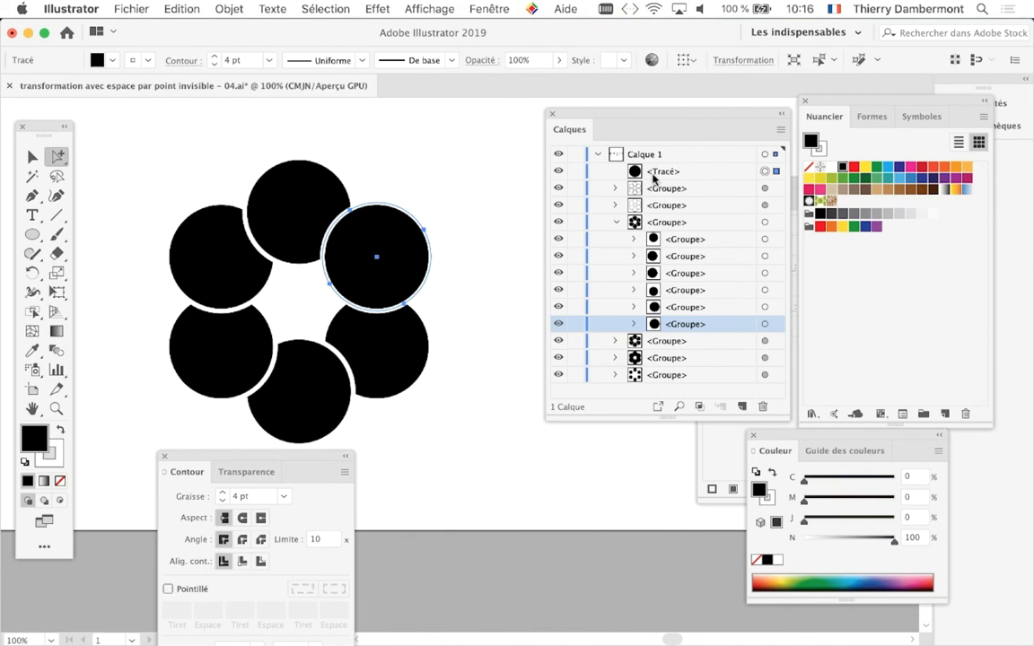
key("v")
key("a")
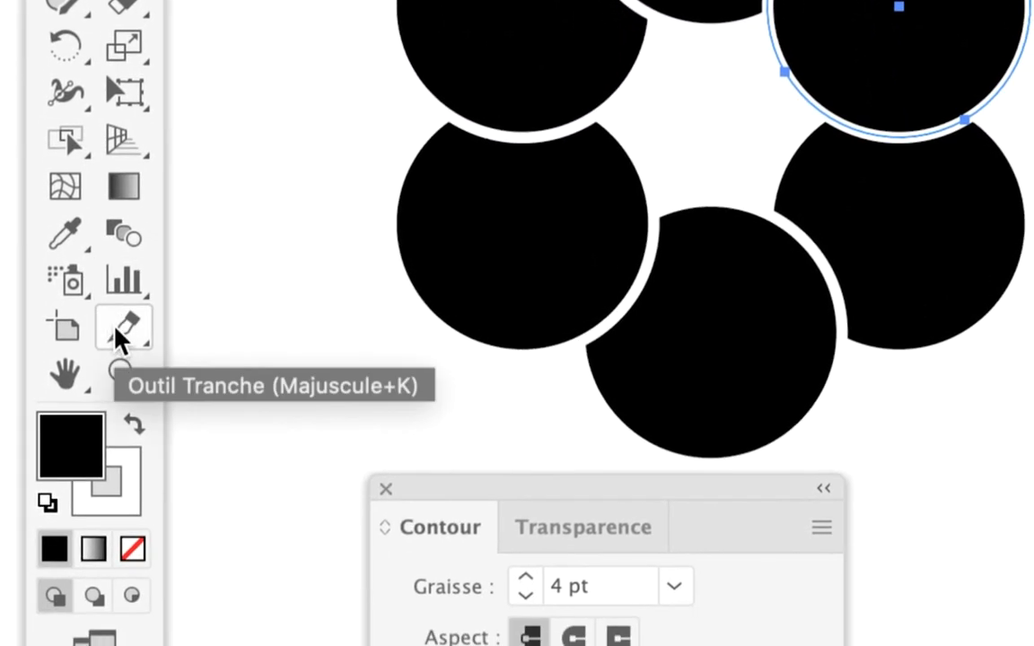
Step: Cut across the upper-right circle with the Knife tool, then undo the cut
left_click(119, 336)
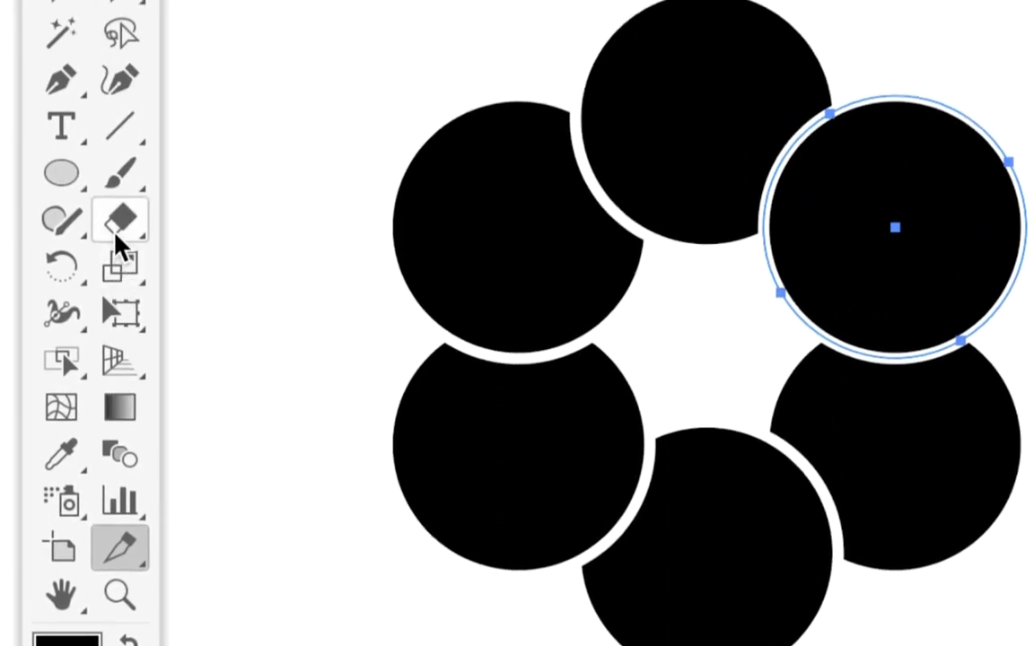
left_click(120, 216)
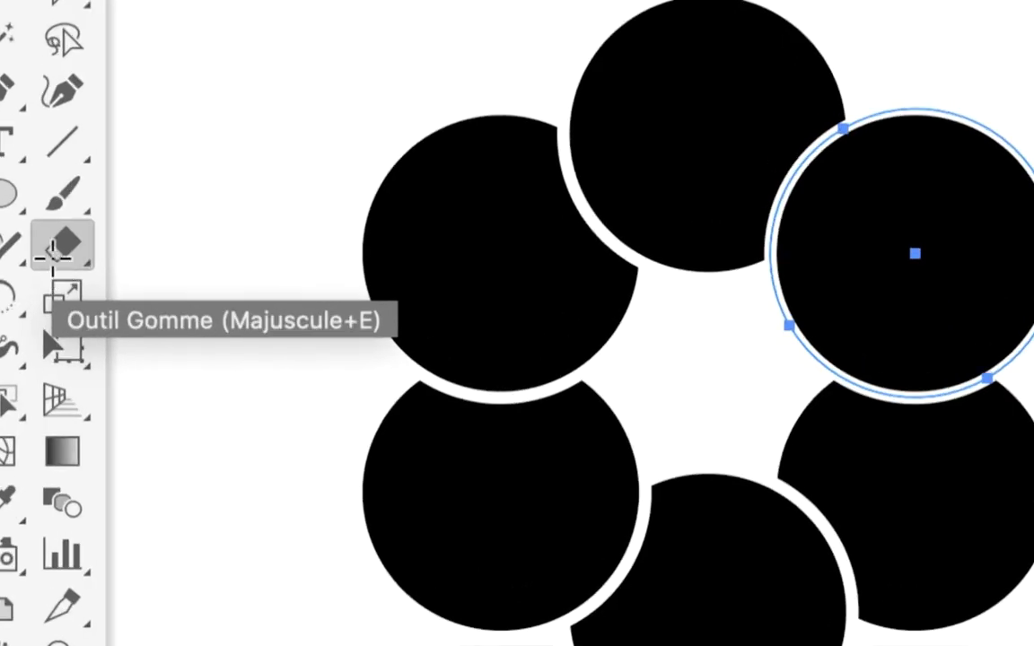
left_click(52, 255)
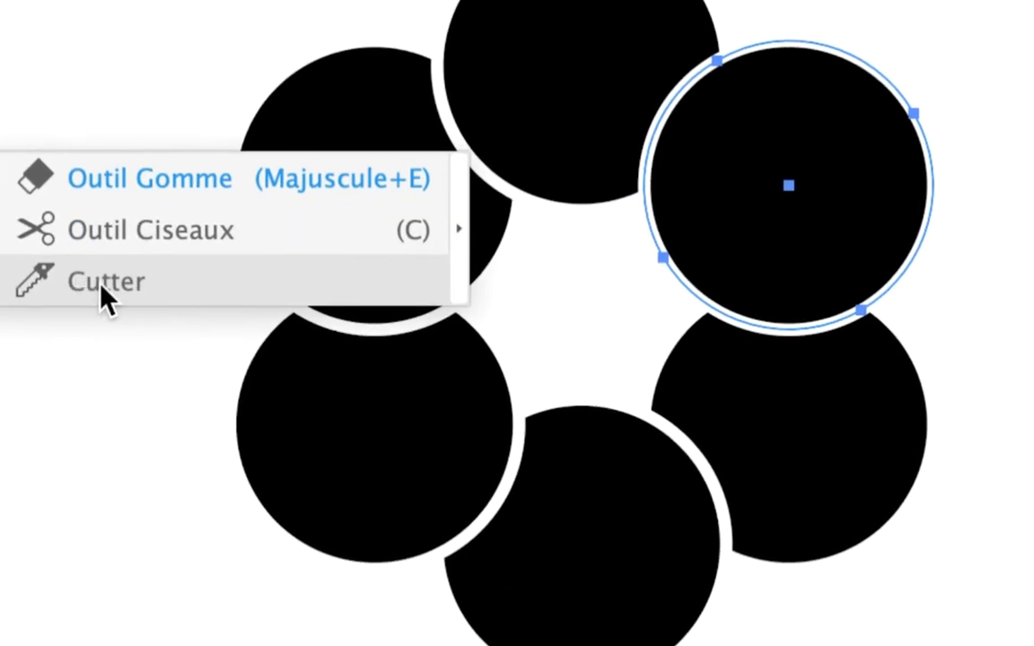
left_click(102, 286)
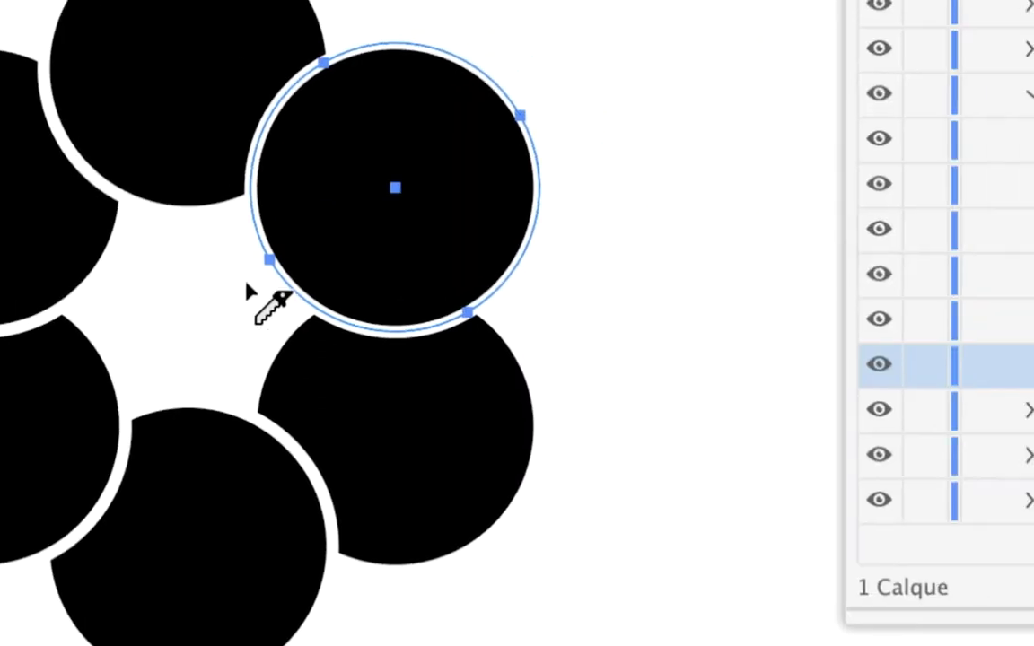
left_click_drag(237, 288, 324, 232)
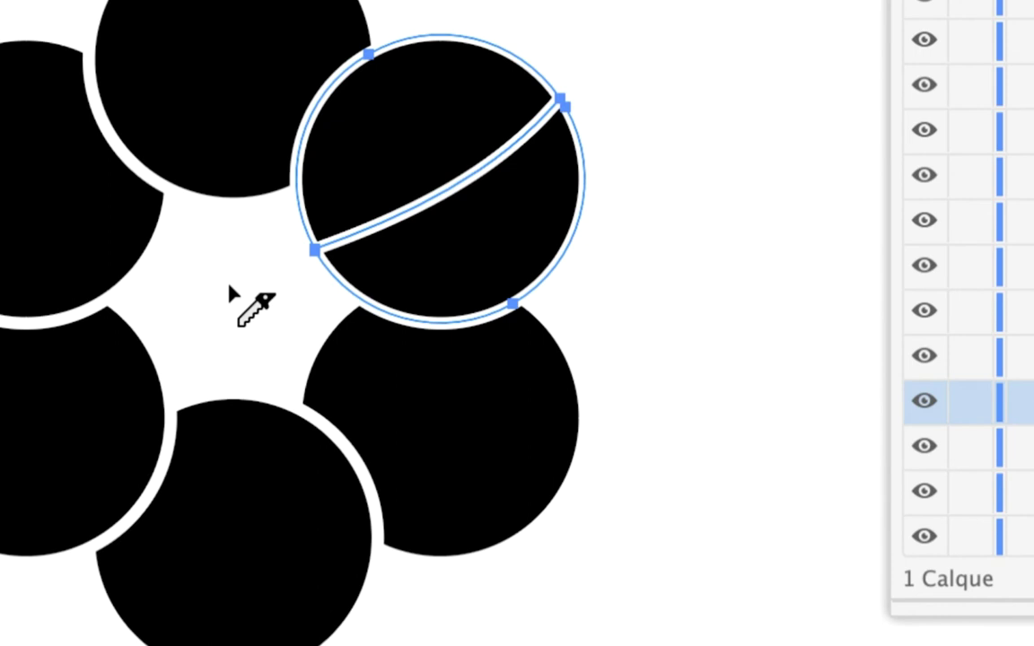
key("shift+m")
key("ctrl+z")
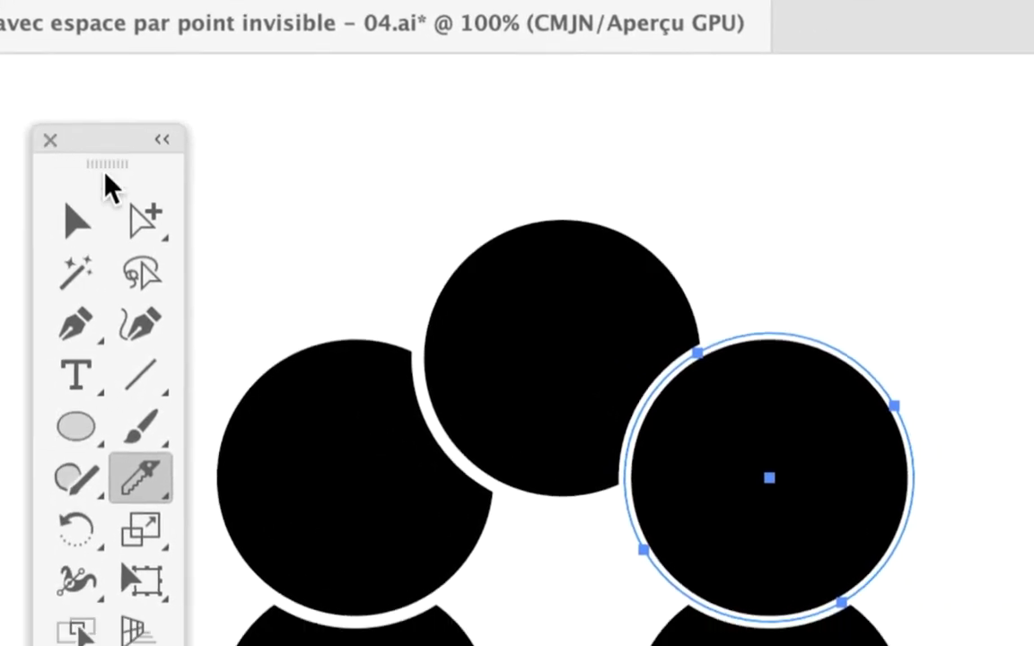
Step: Delete the pasted circle's bottom anchor with Direct Selection, leaving an open upper arc
left_click(75, 220)
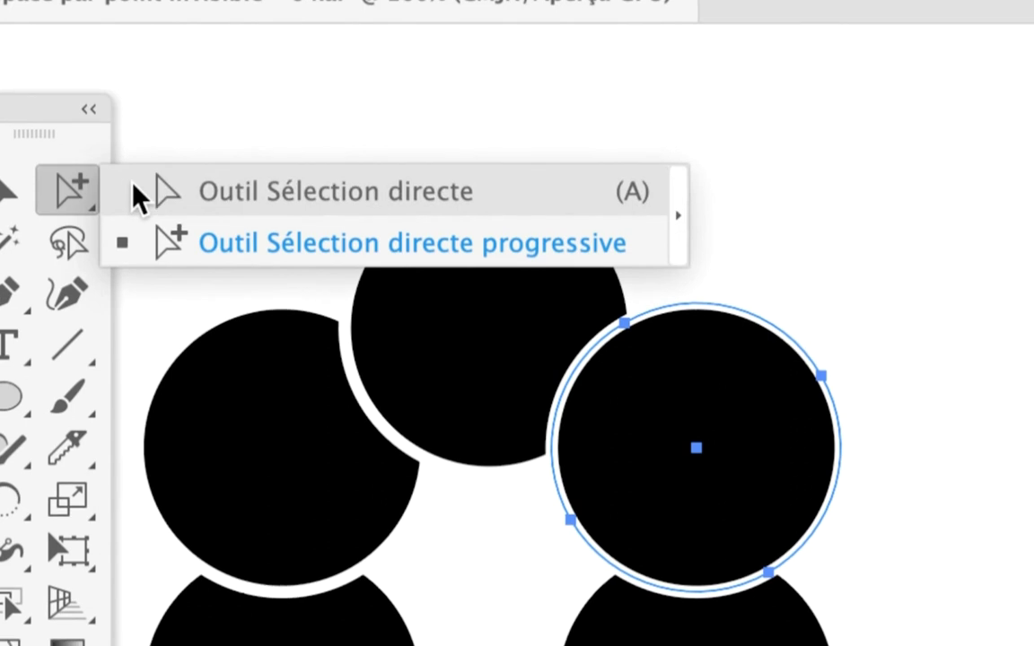
left_click(134, 196)
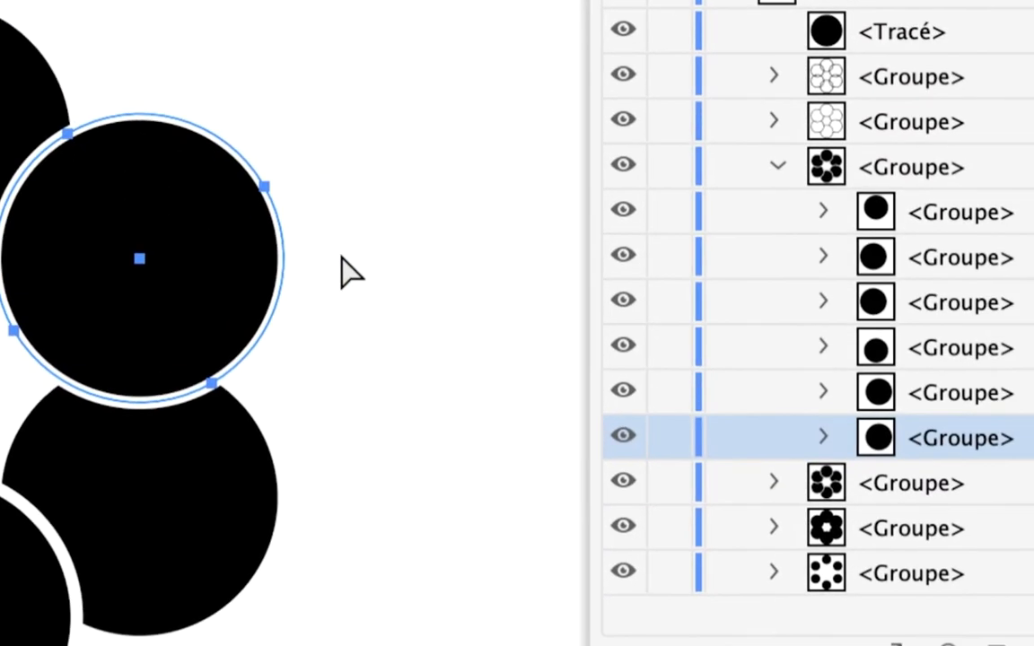
left_click(342, 272)
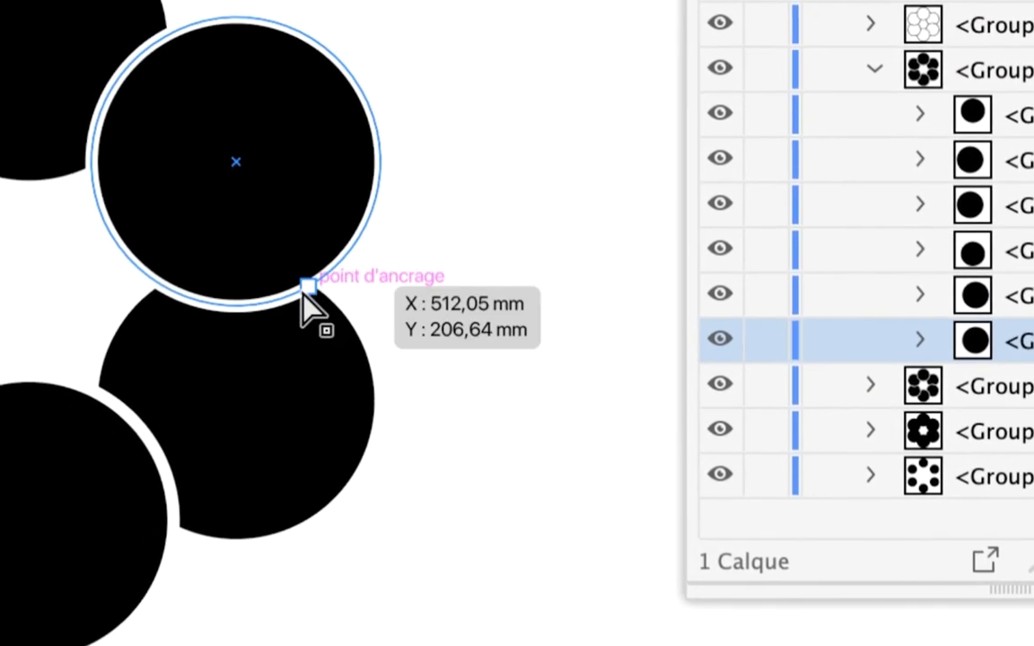
left_click(305, 288)
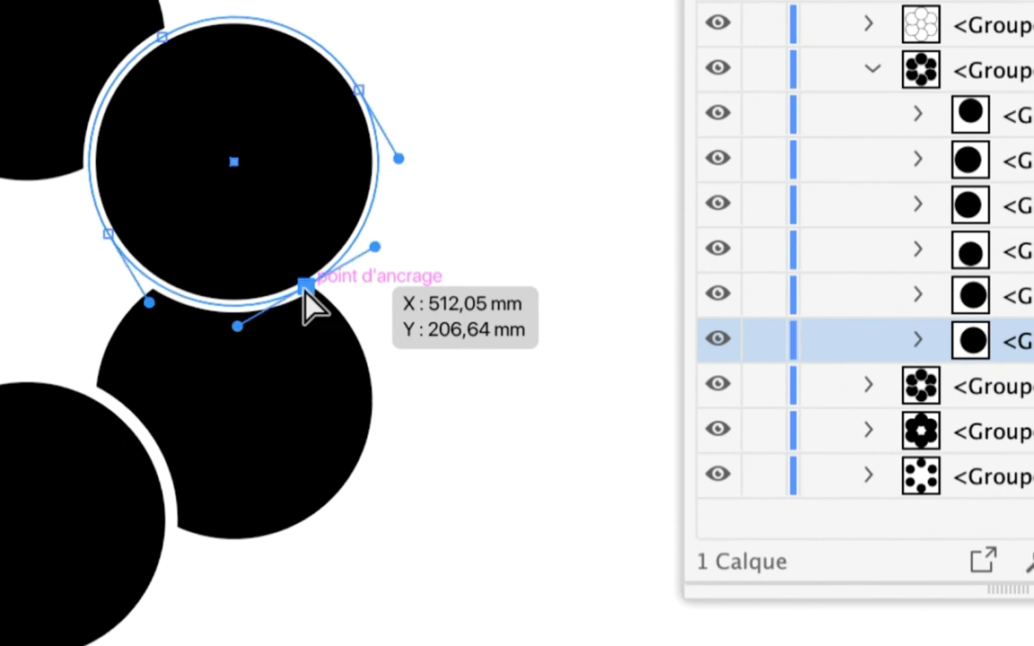
key("Delete")
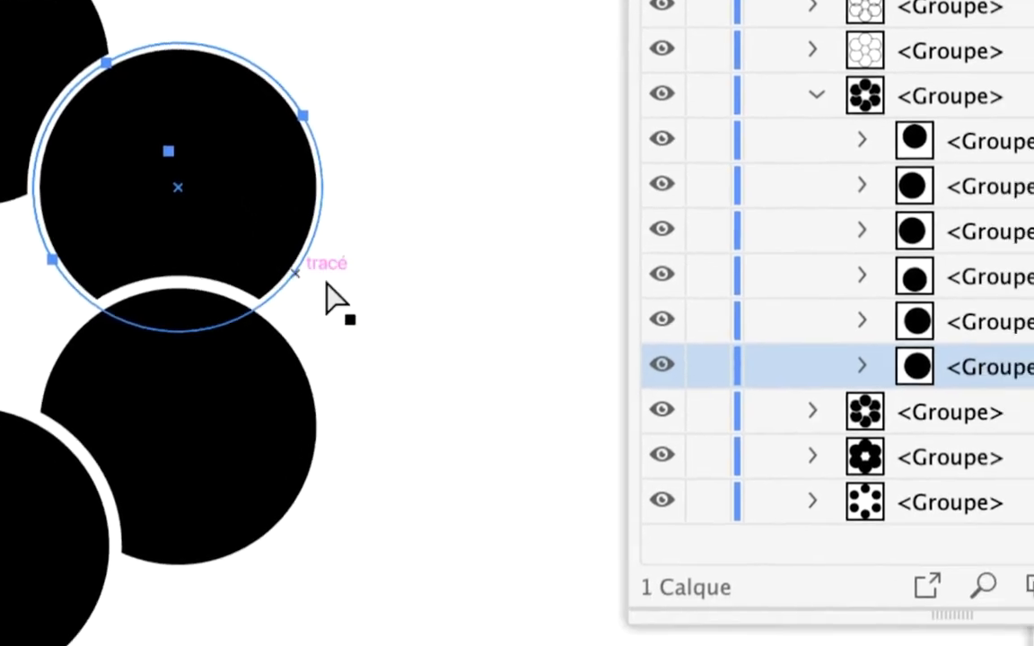
key("ctrl")
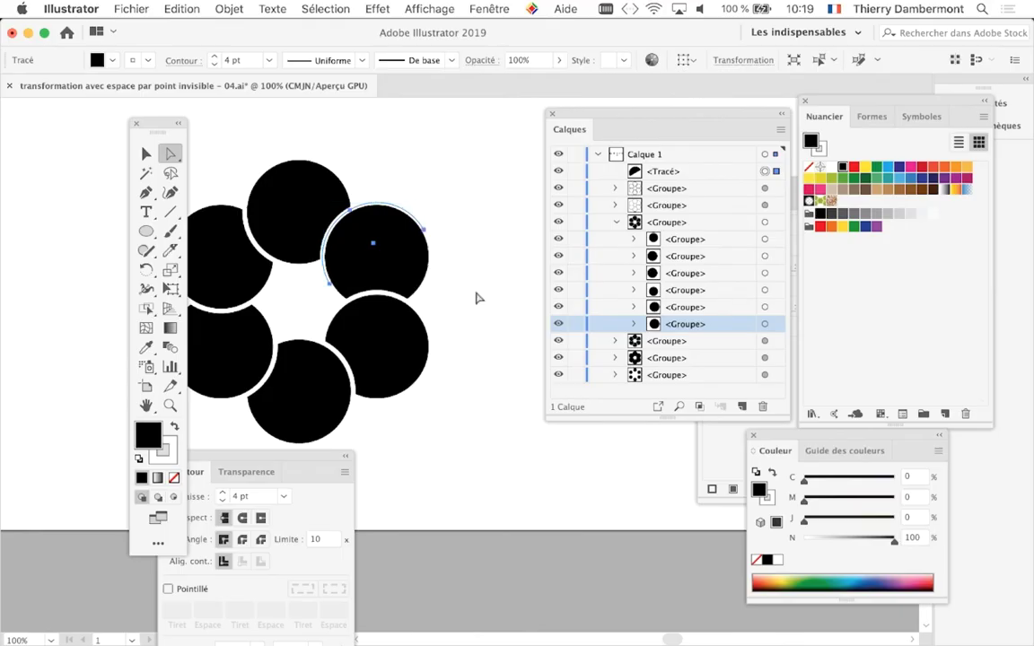
left_click_drag(161, 131, 47, 147)
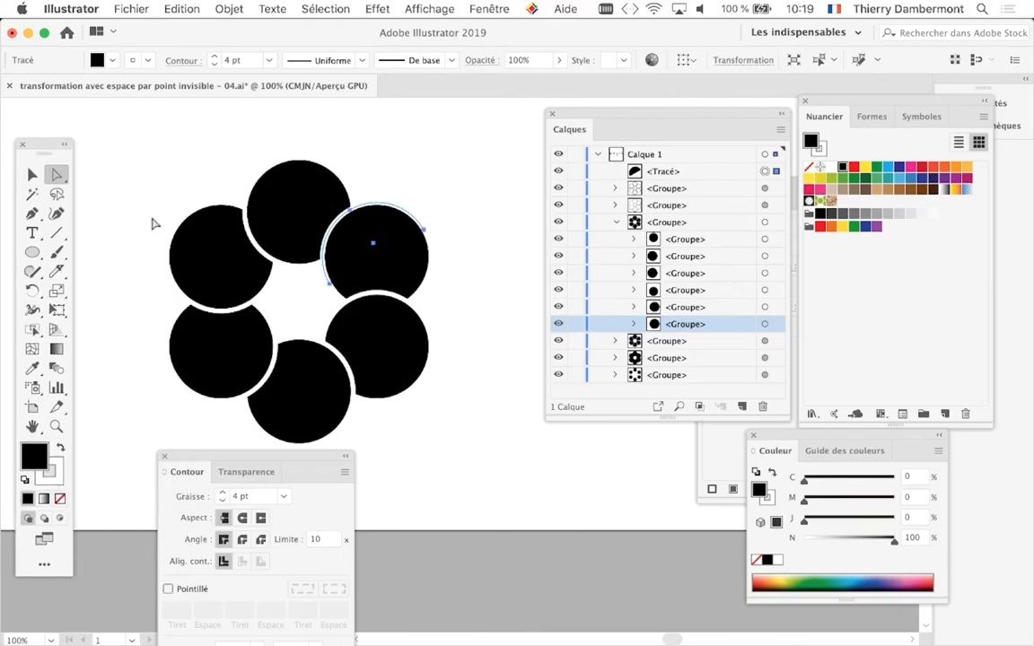
Step: Save the drawing as 'transformation avec espace par point invisible - 05.ai' with default options
left_click(117, 8)
left_click(173, 148)
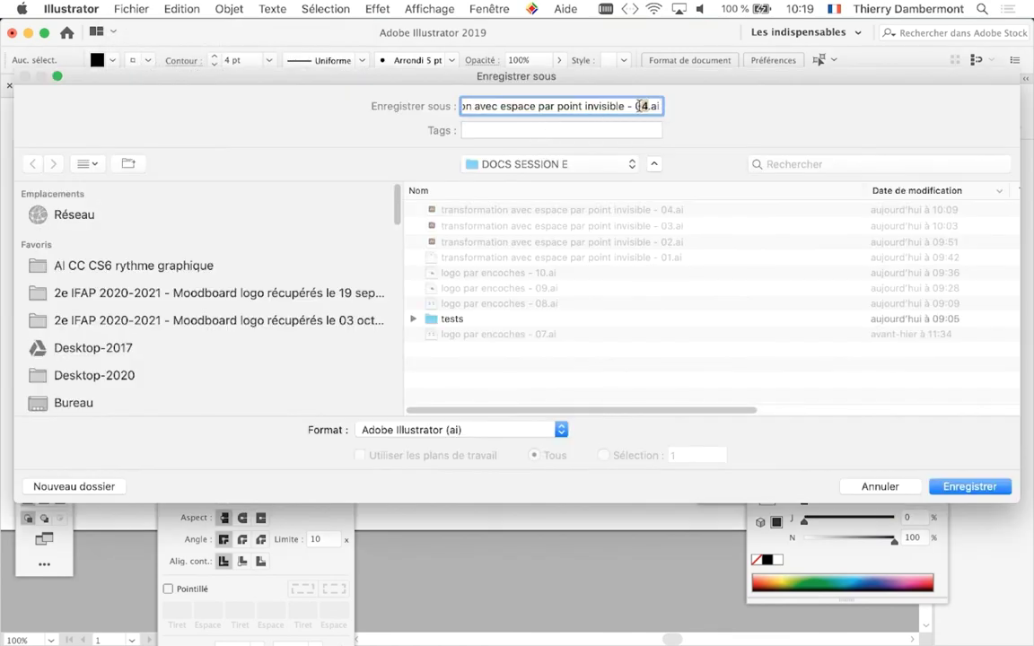
left_click(962, 484)
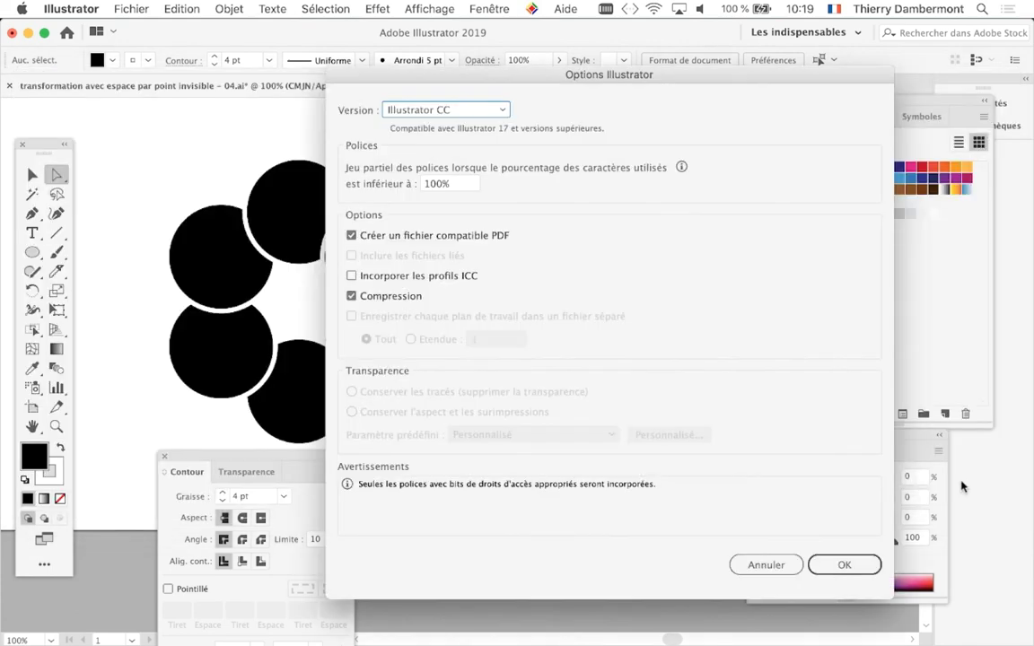
left_click(803, 571)
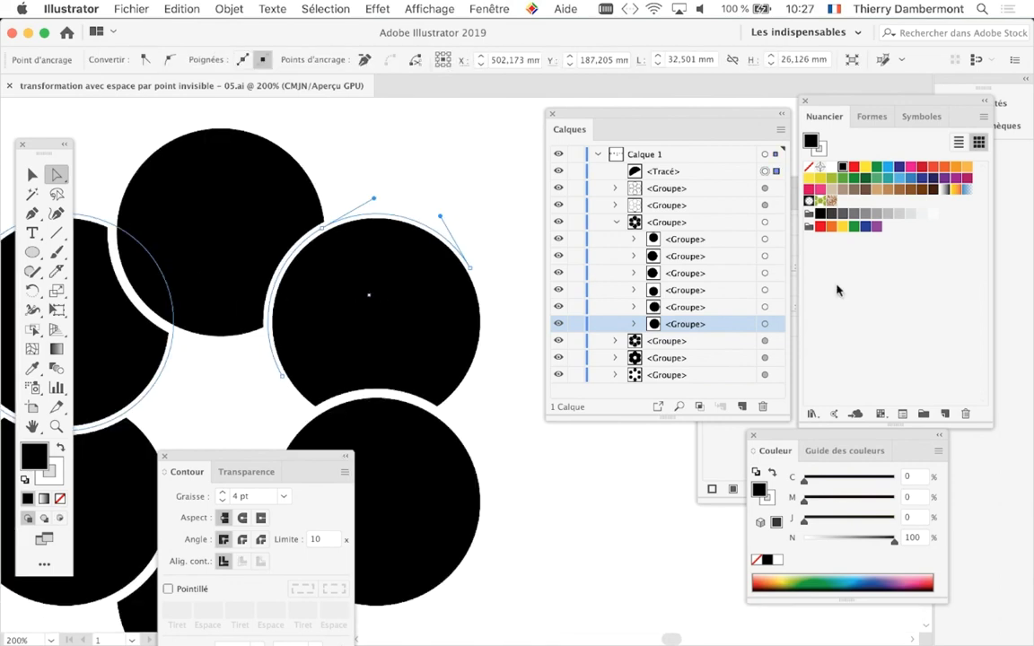
Step: Bring the circle ring into view and select the whole six-circle flower group
scroll(381, 384, "down", 1)
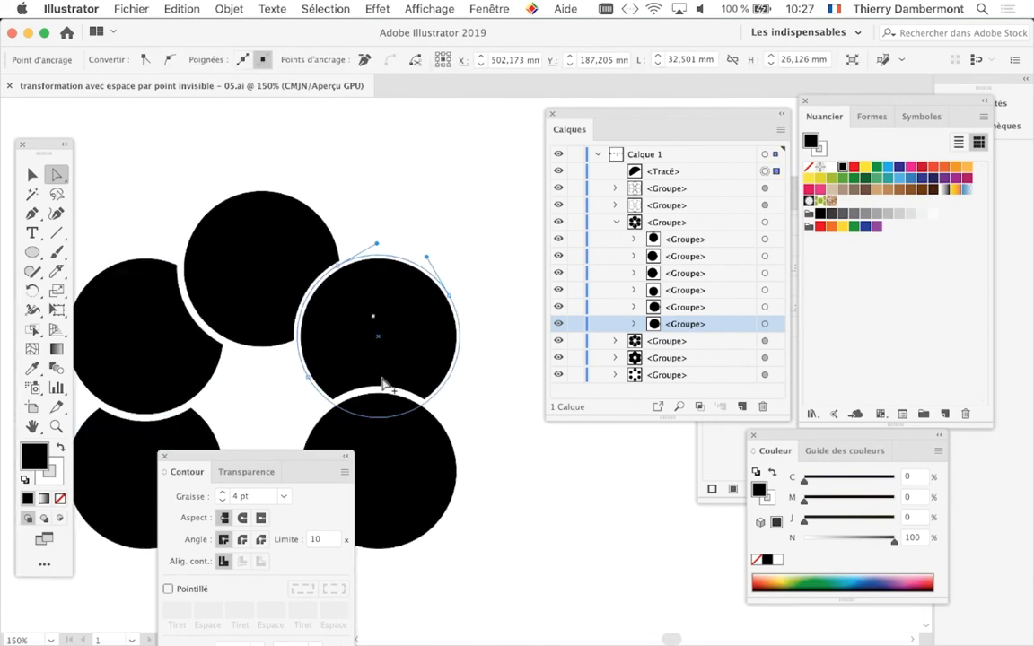
scroll(361, 377, "down", 1)
left_click_drag(333, 350, 343, 213)
key("ctrl+z")
left_click(199, 225)
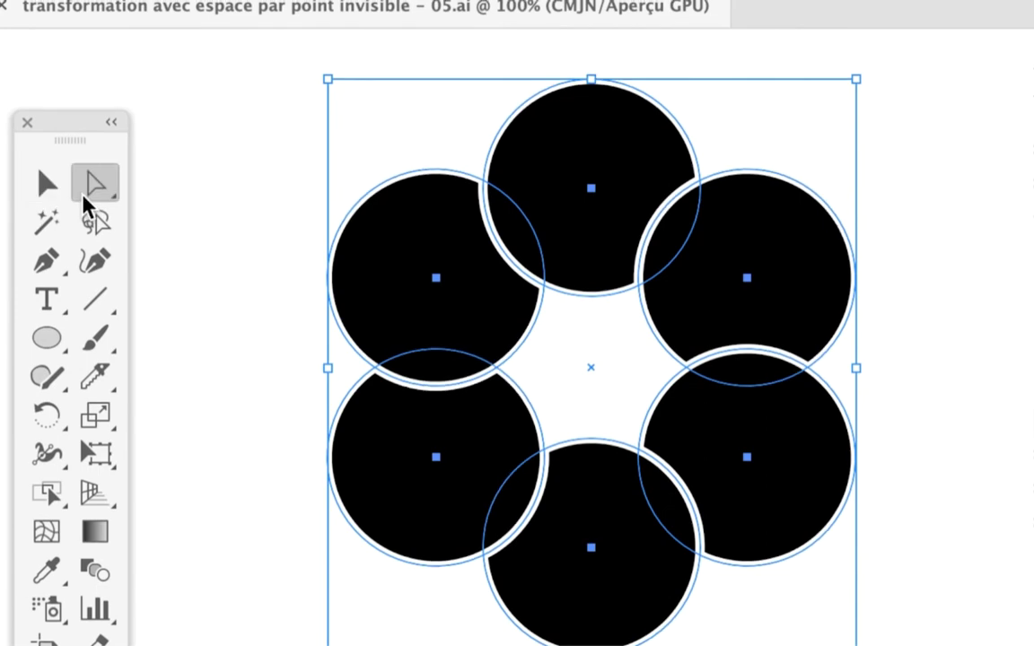
Step: Pick the lower-left circle inside the group, bring its stroke forward, then reselect the flower
left_click_drag(90, 184, 121, 220)
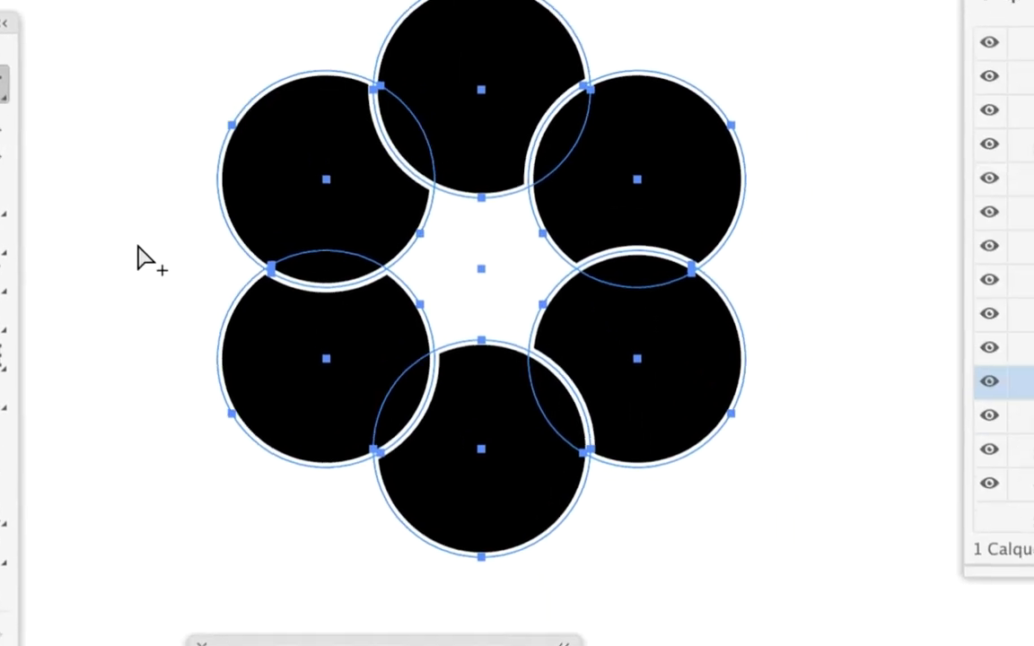
left_click(144, 258)
left_click(169, 286)
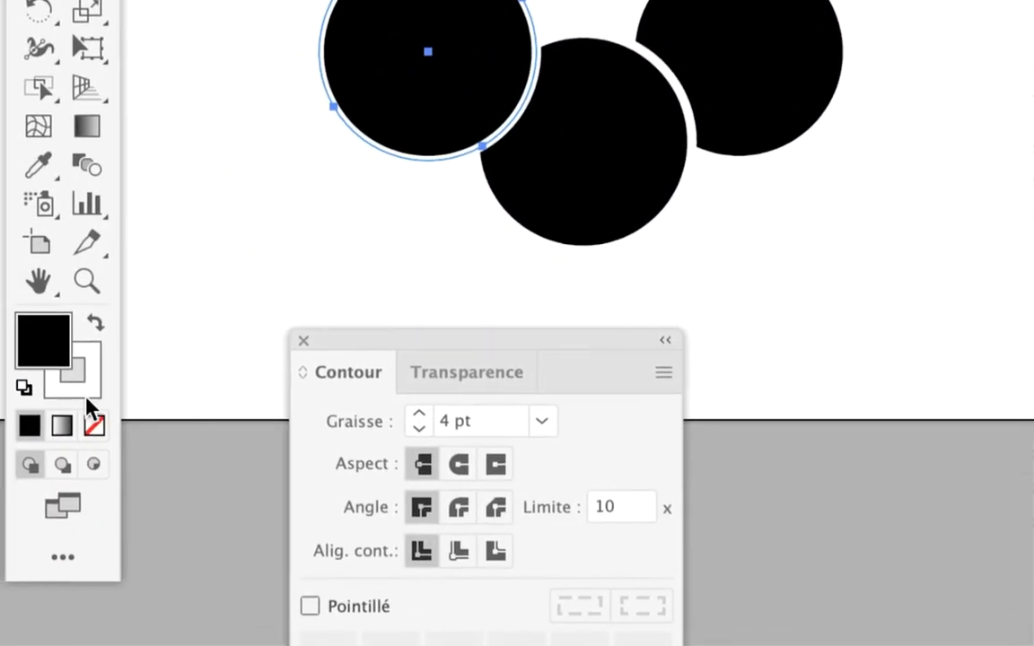
left_click(82, 387)
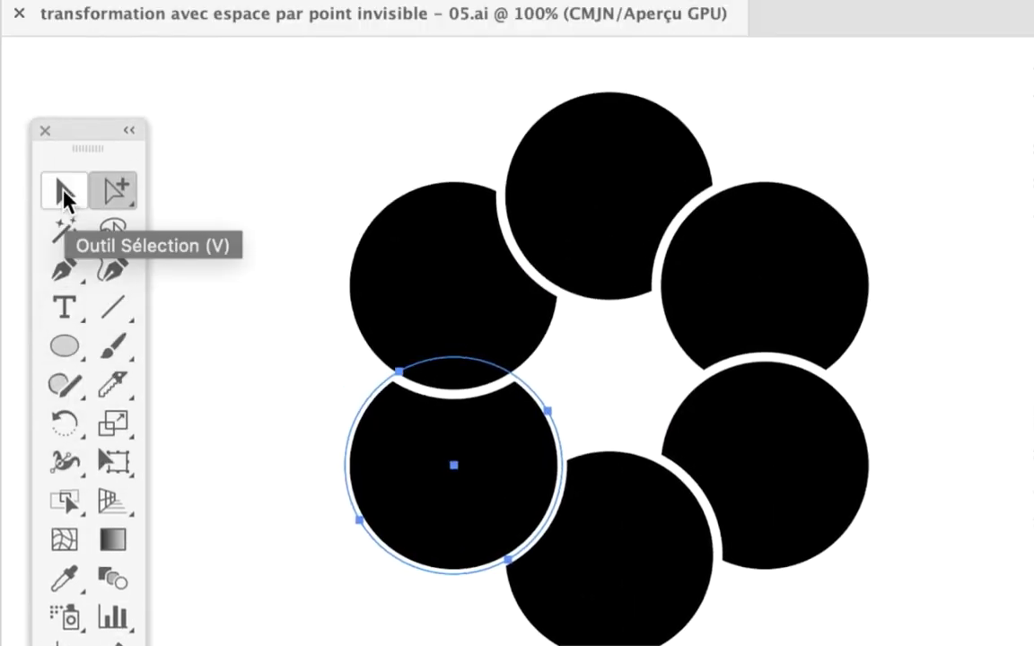
left_click(62, 198)
left_click(184, 225)
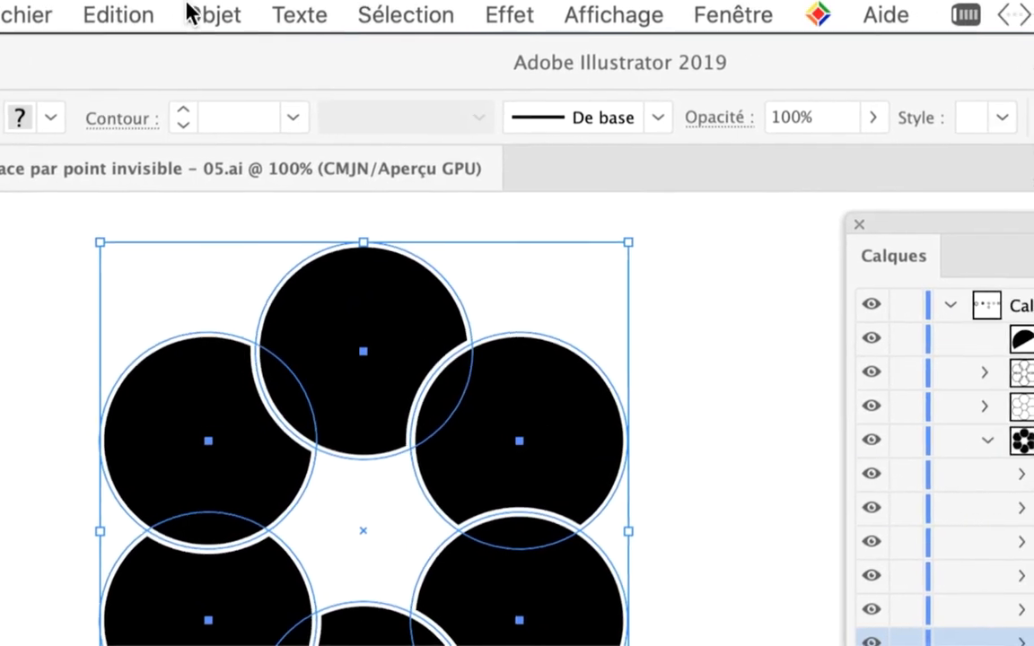
Step: Apply Objet > Décomposer to the six circles with Fond and Contour checked
left_click(193, 11)
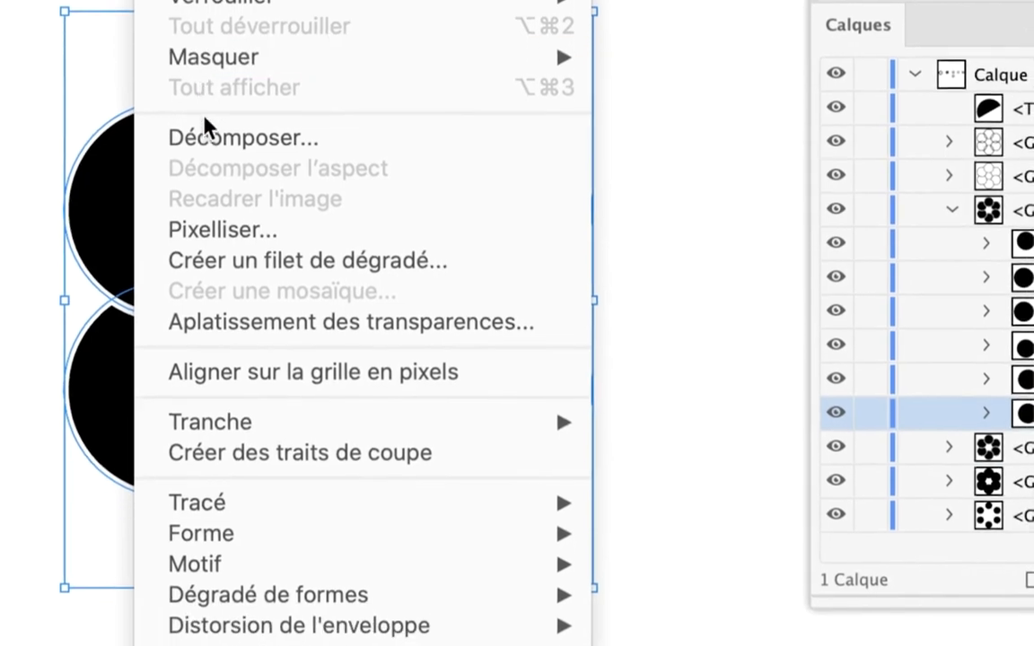
left_click(205, 142)
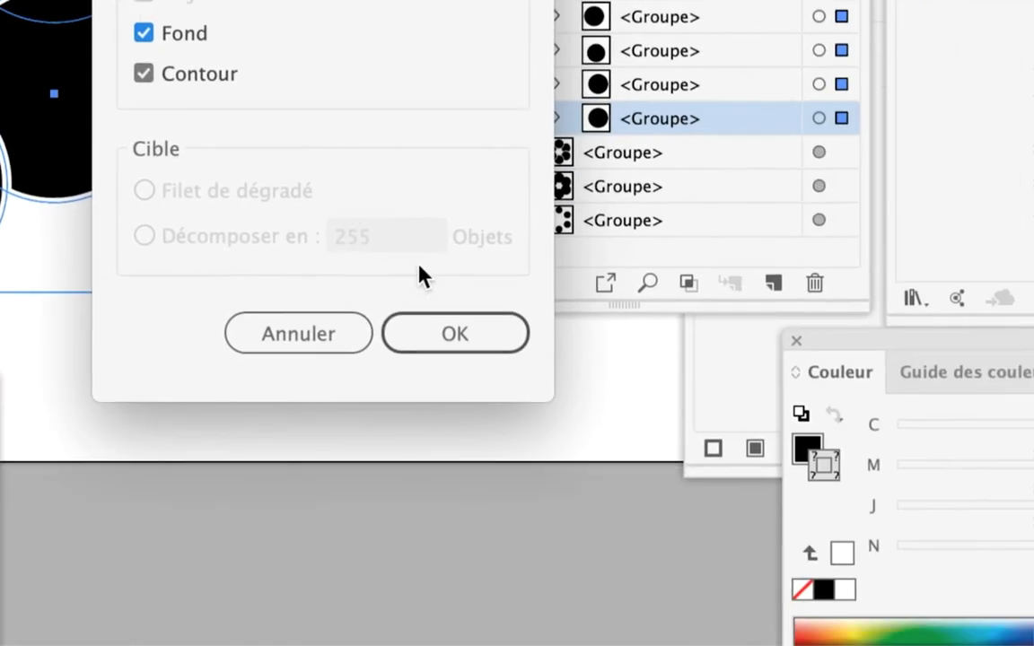
left_click(449, 333)
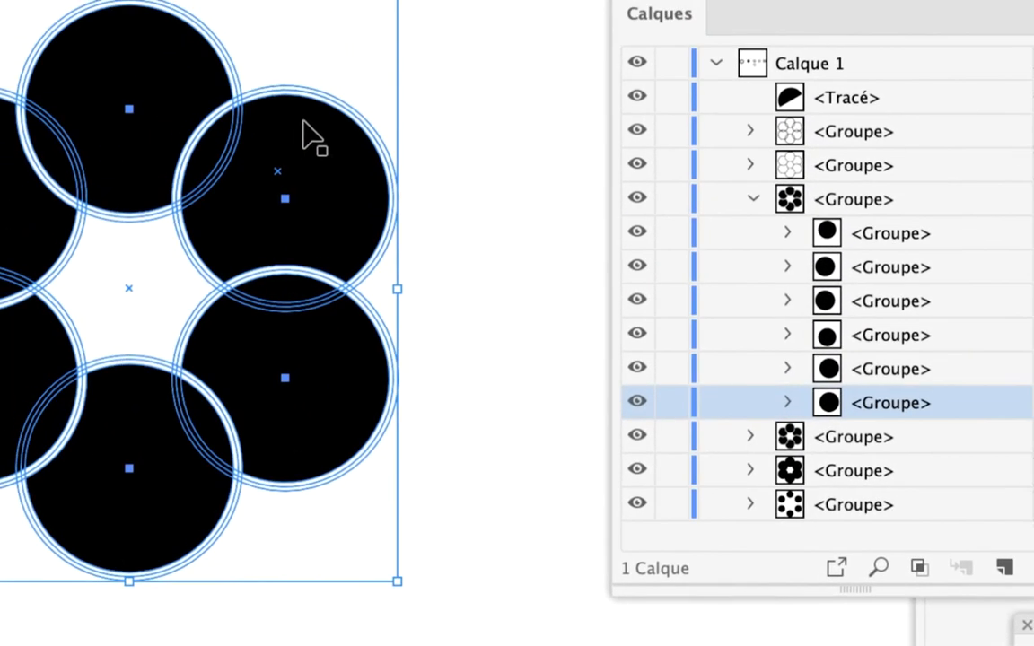
scroll(307, 134, "up", 3)
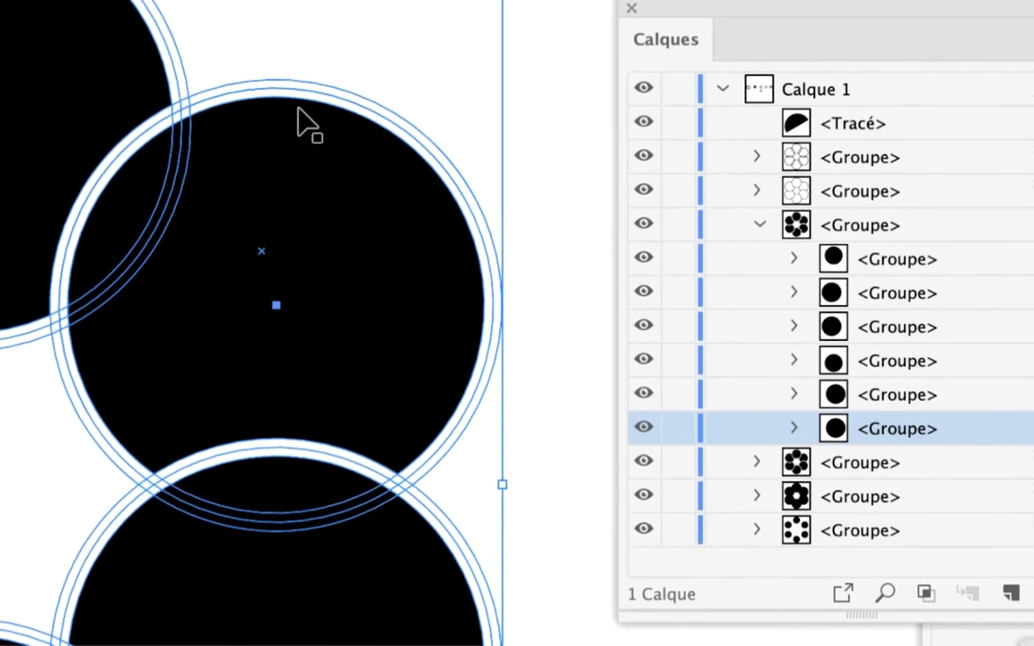
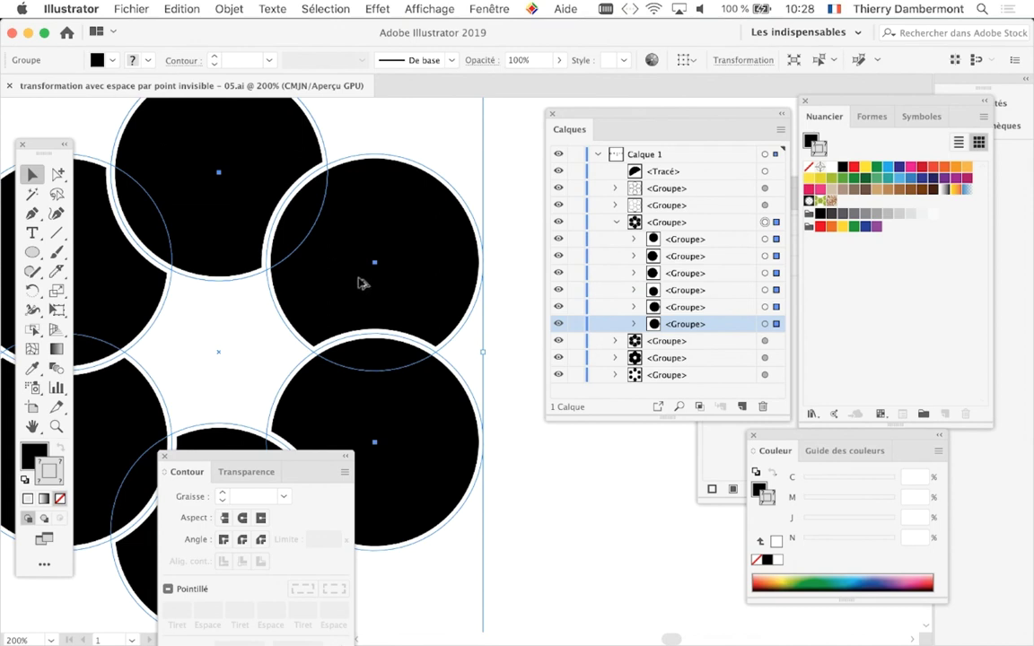
Step: Delete the lower outlined circle ring and drag the Calques panel out over the canvas
scroll(381, 302, "down", 2)
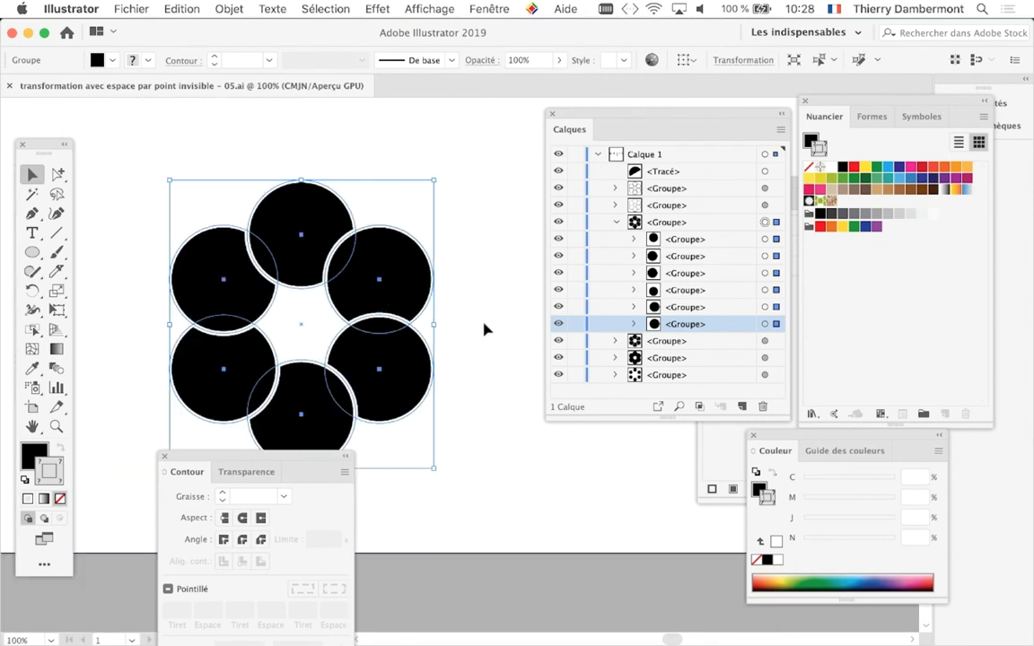
left_click(483, 331)
left_click_drag(468, 339, 469, 253)
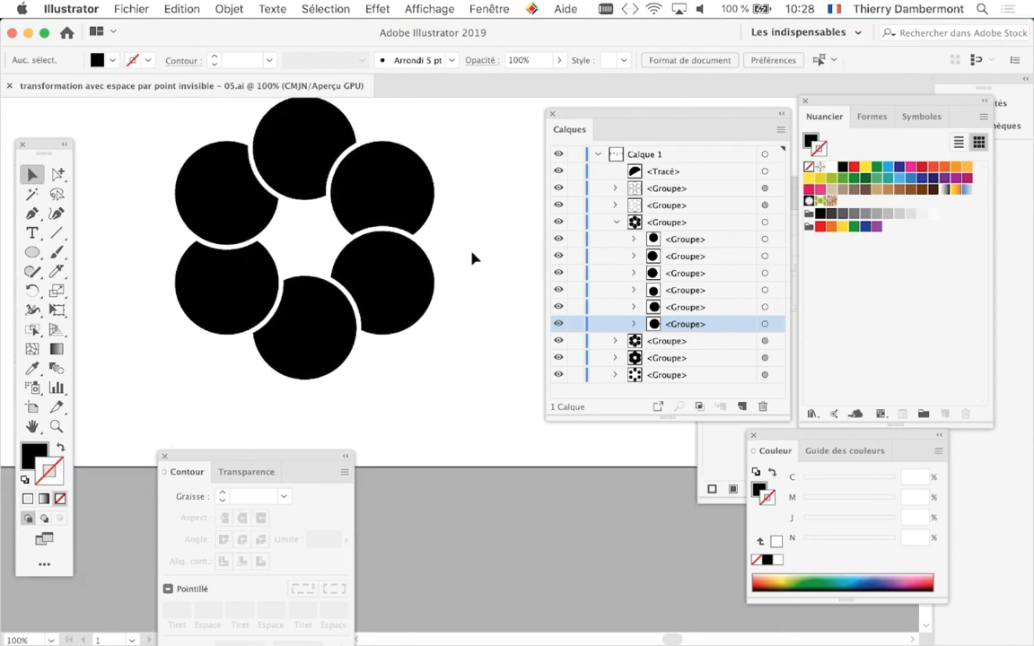
left_click(432, 265)
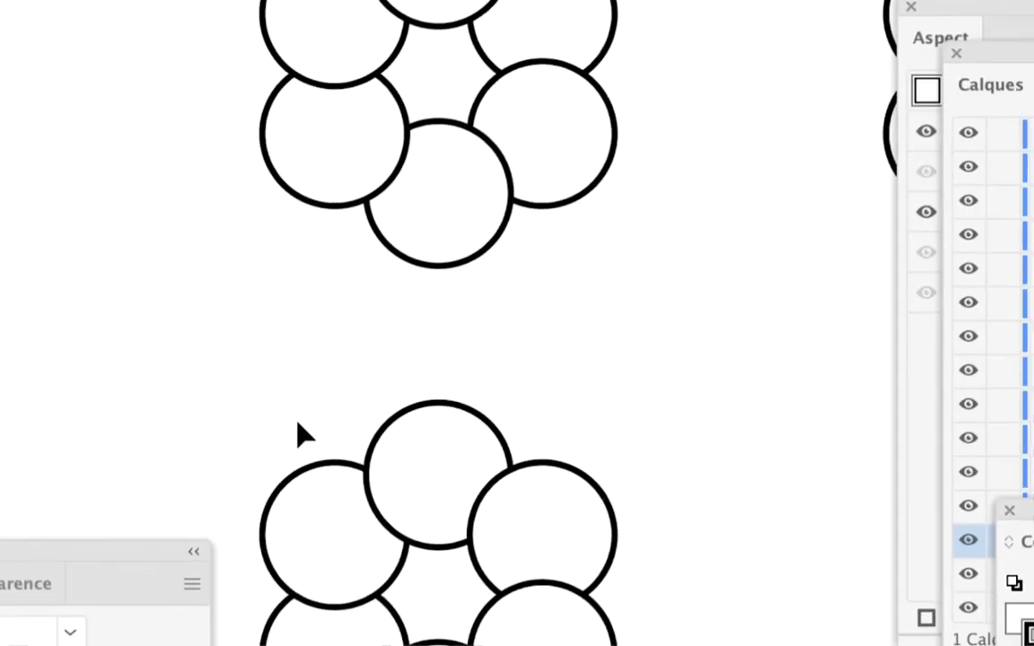
left_click(316, 457)
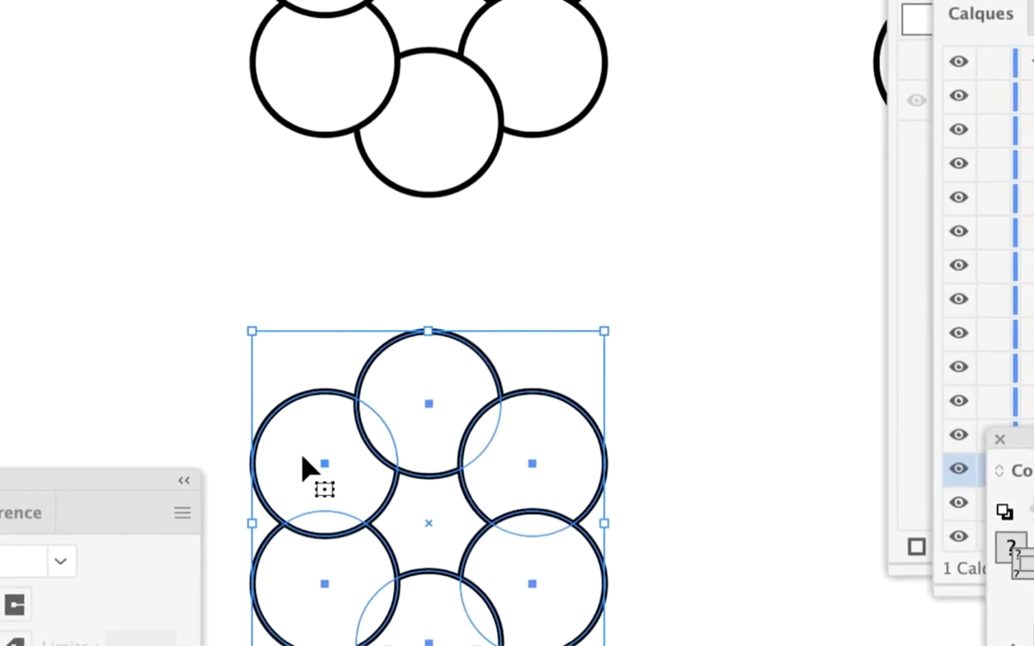
key("Delete")
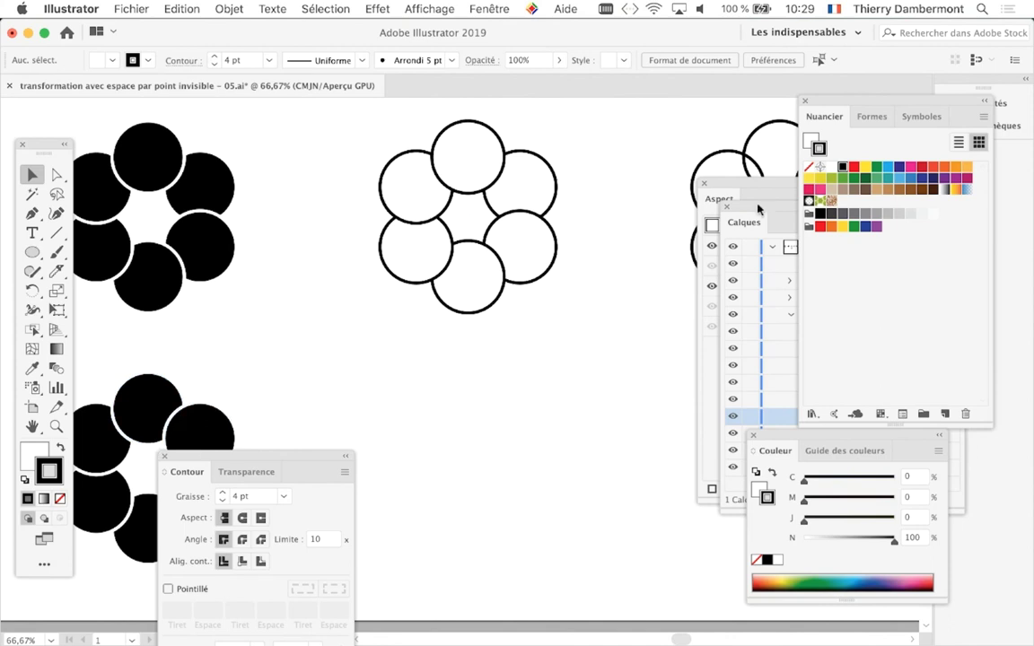
mouse_move(758, 209)
left_mouse_down()
mouse_move(546, 163)
mouse_move(483, 132)
left_mouse_up()
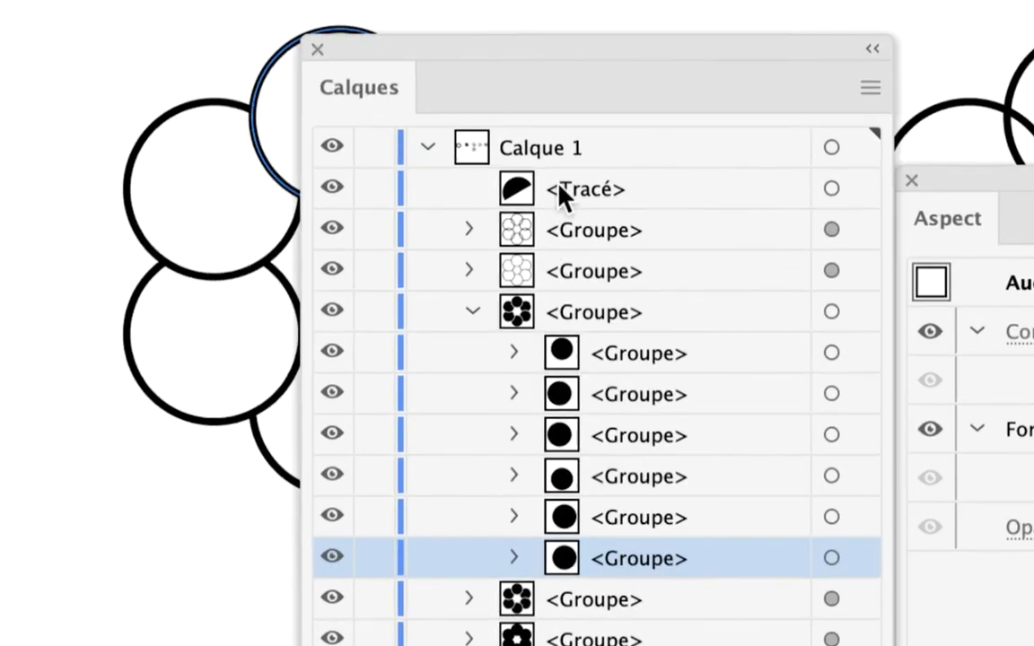
Step: Drag the loose <Tracé> path into the black ring's <Groupe> in Calques
left_click(561, 189)
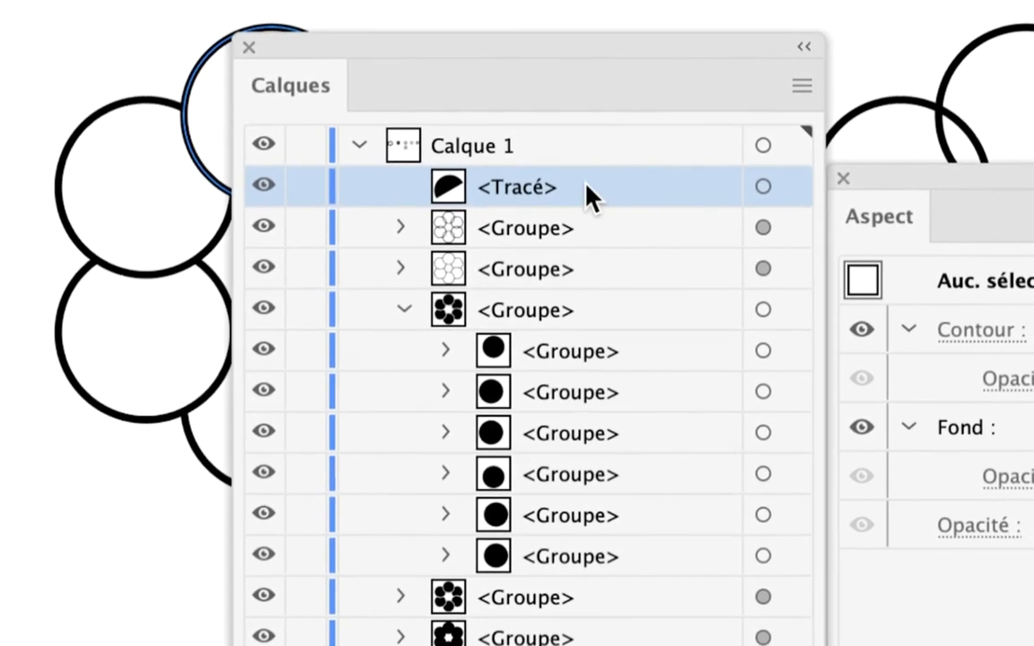
left_click_drag(585, 188, 590, 235)
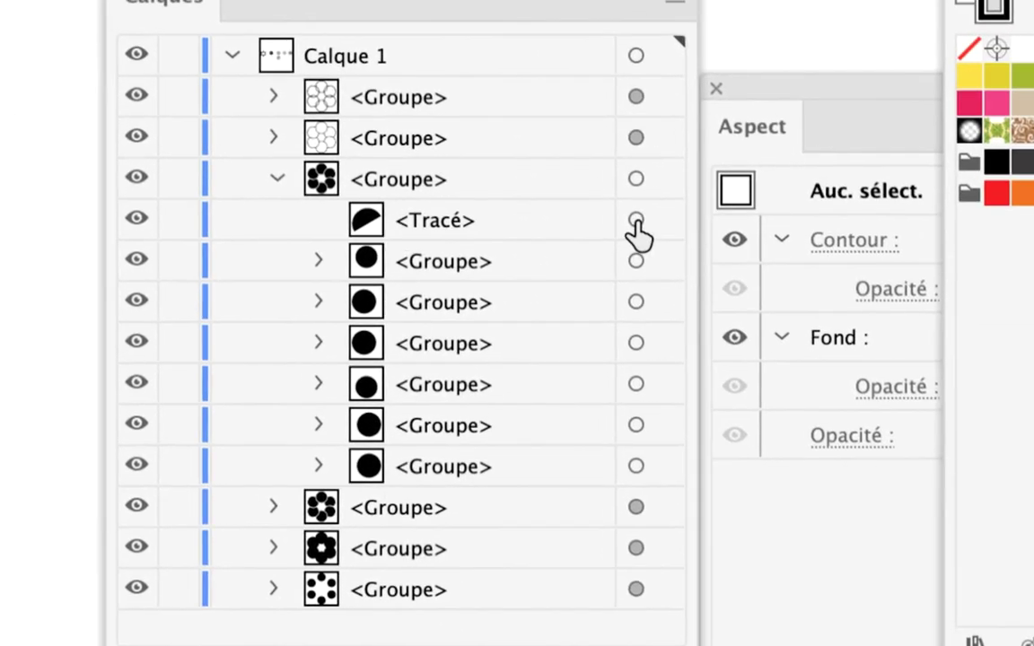
left_click(946, 197)
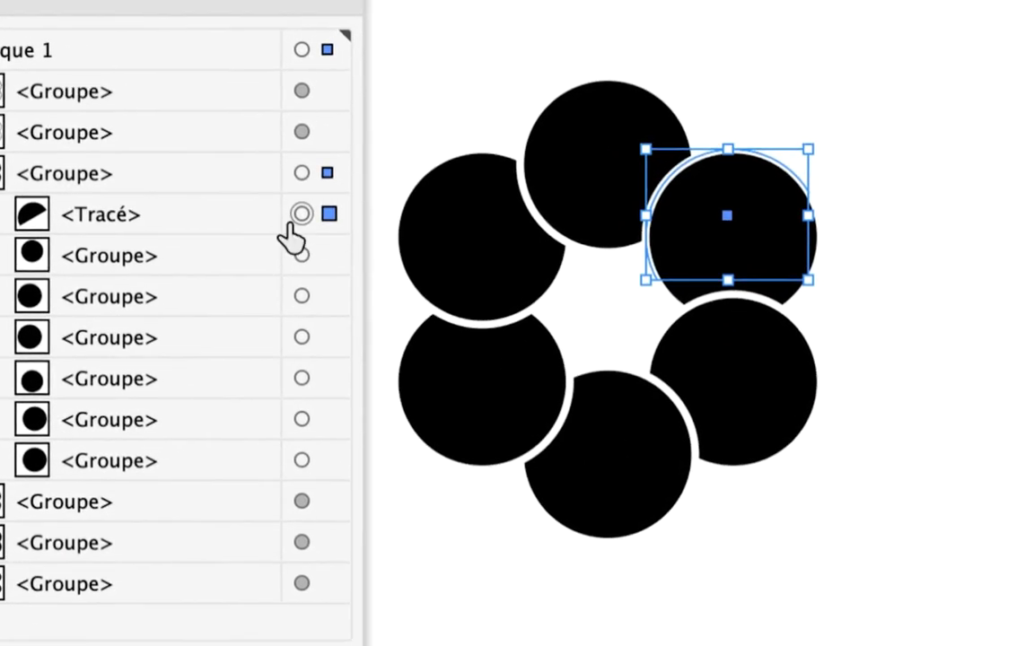
Step: Check each of the ring group's circles on the artboard one by one
left_click(305, 250)
left_click(292, 243)
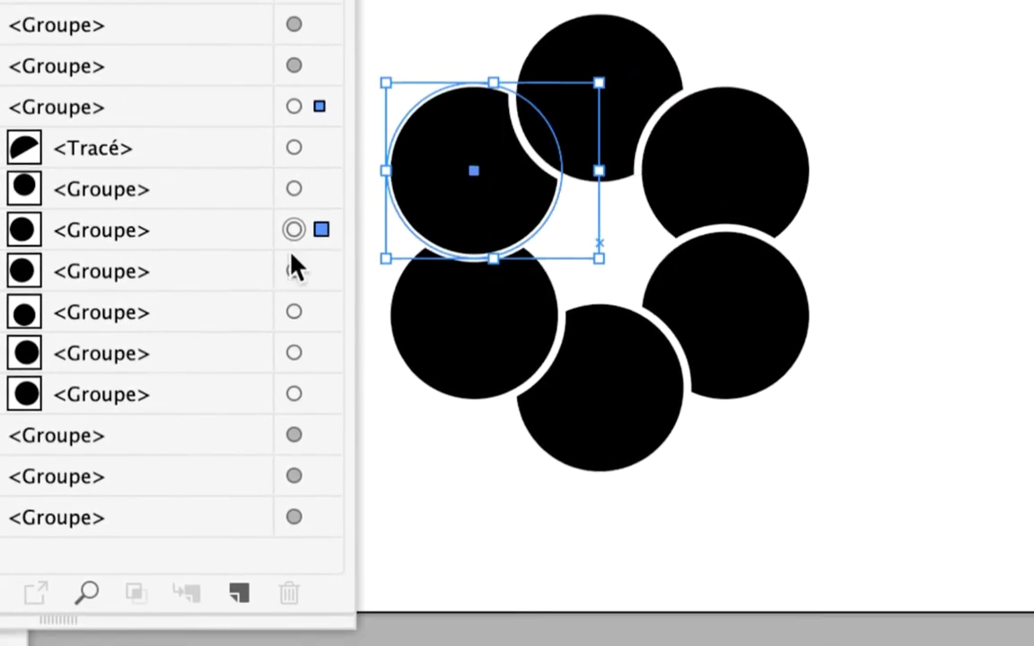
left_click(291, 256)
left_click(292, 274)
left_click(297, 299)
left_click(297, 339)
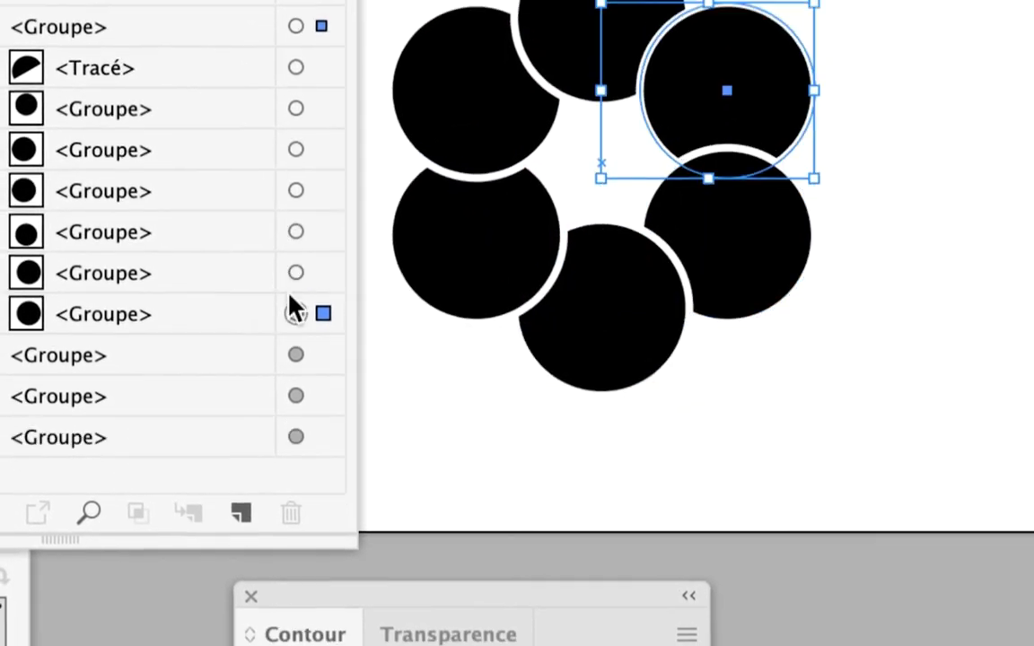
left_click(219, 206)
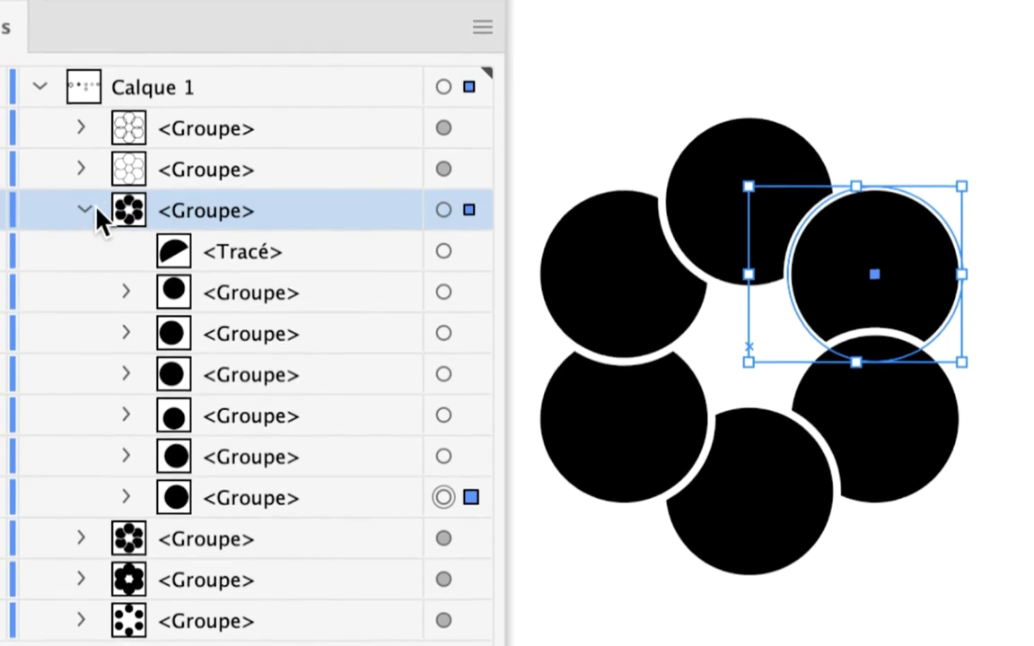
Step: Inspect the ring group's children in Calques, then collapse the group
left_click(90, 212)
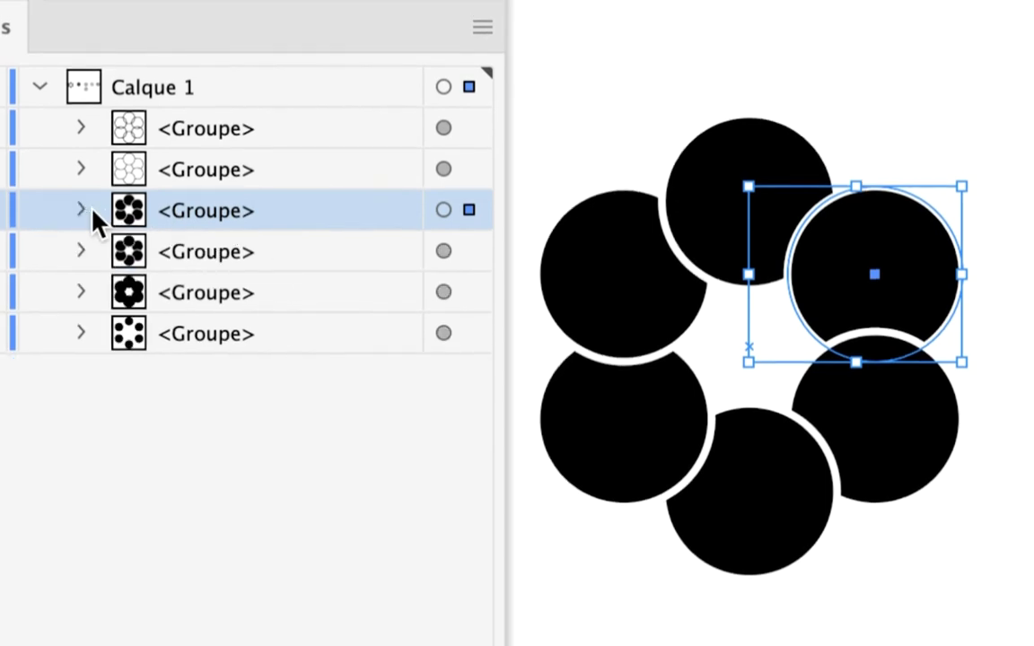
left_click(89, 212)
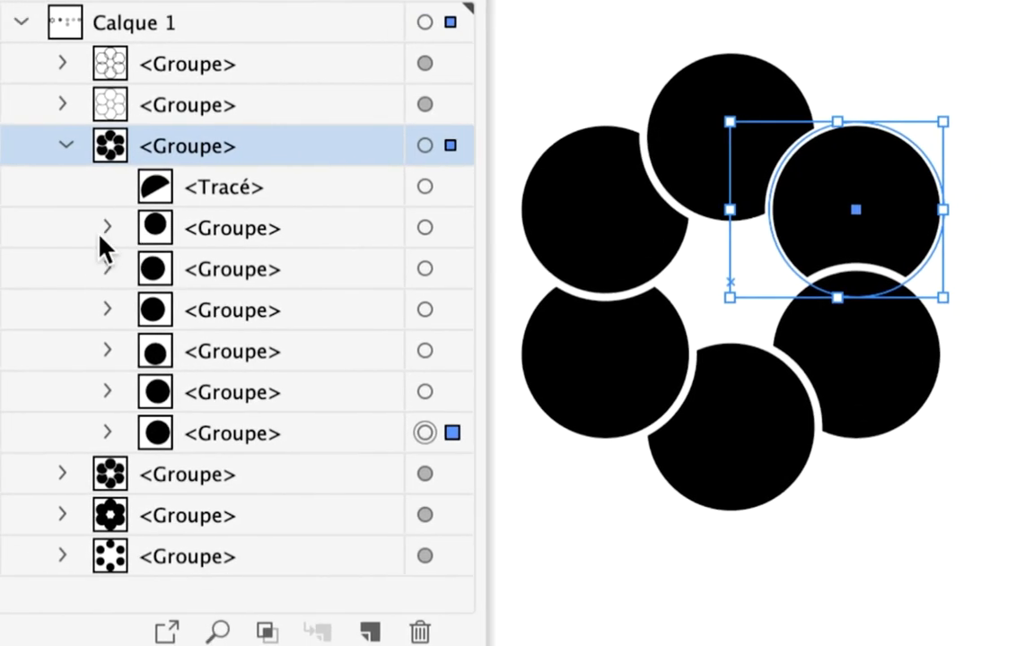
left_click(105, 243)
left_click(103, 232)
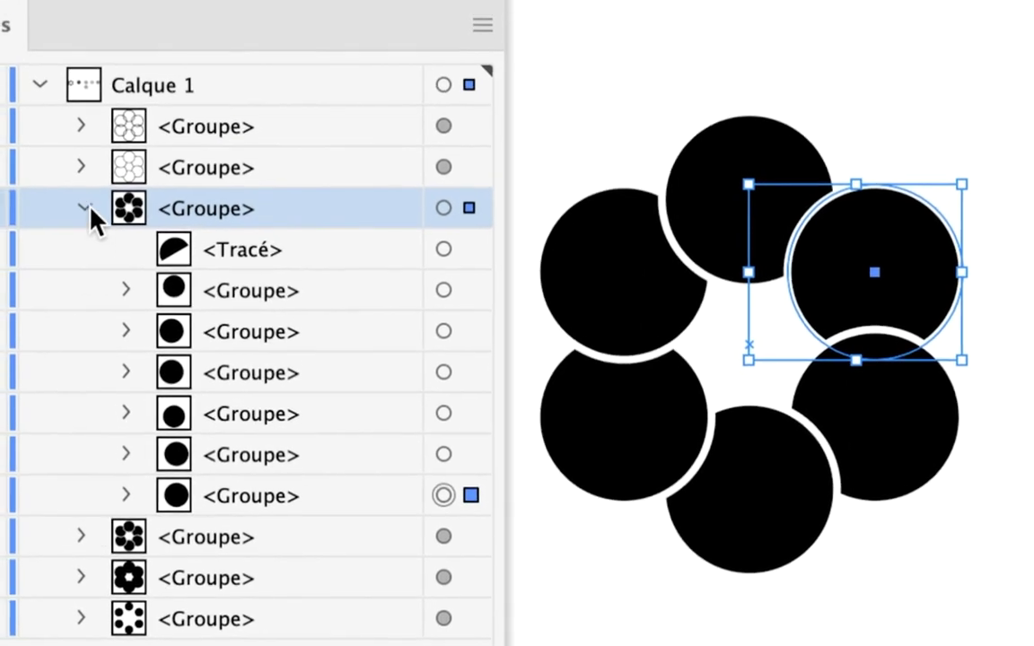
left_click(84, 208)
left_click(87, 210)
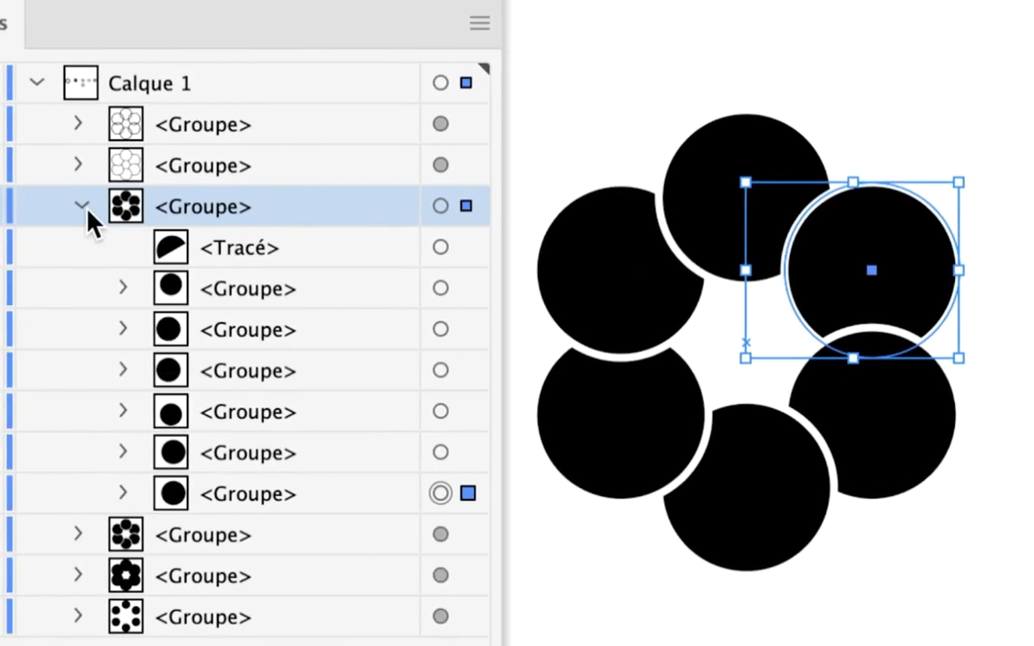
left_click(85, 212)
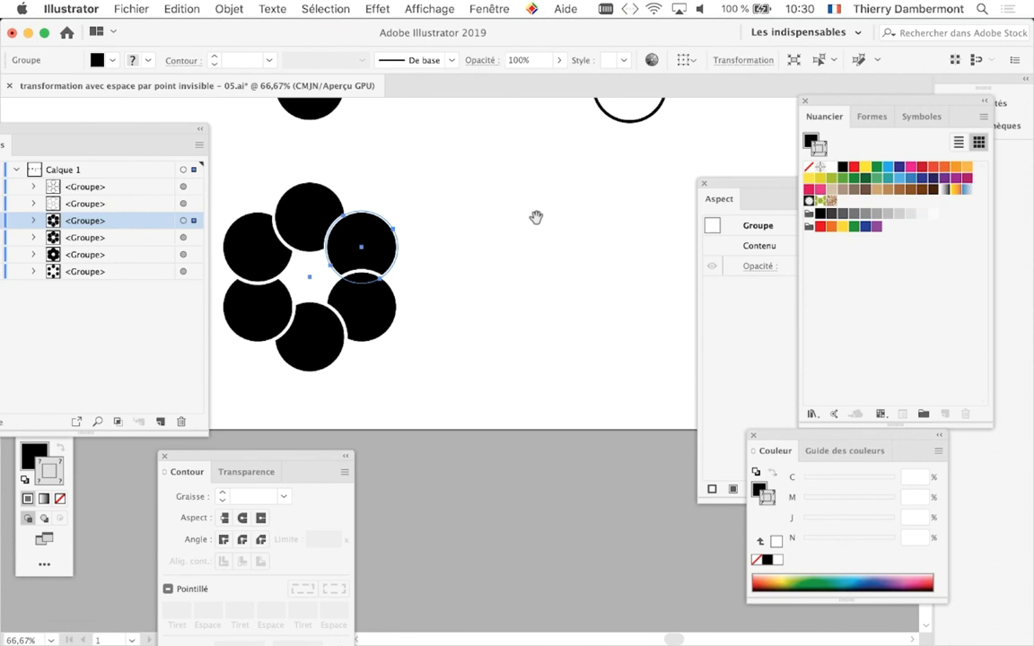
Step: Copy the outlined ring 115 mm straight down and apply Décomposer l'aspect to the copy
left_click_drag(535, 217, 385, 409)
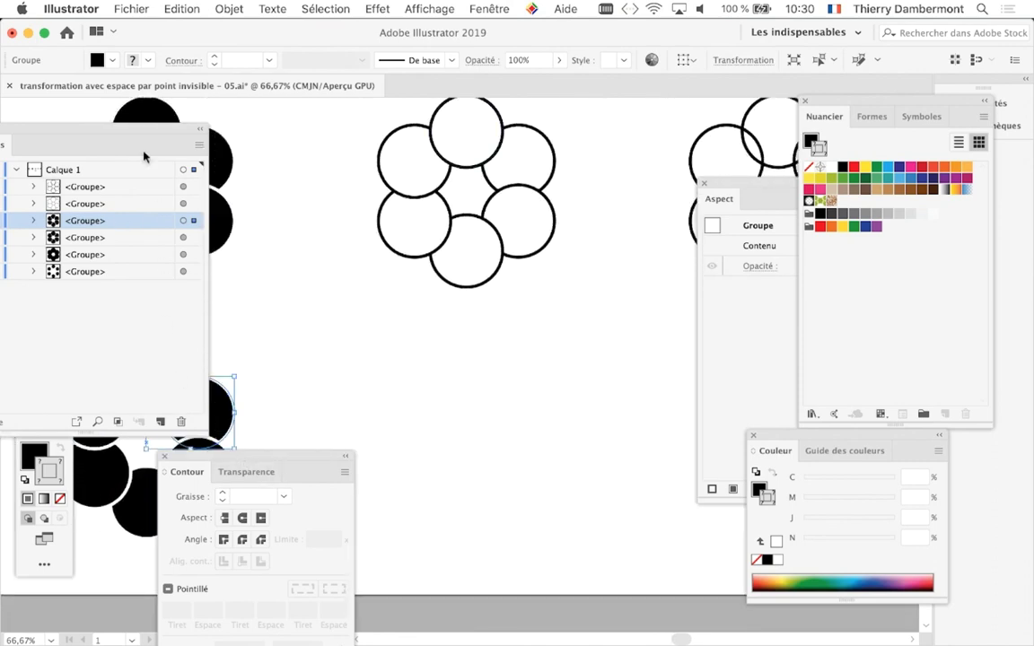
mouse_move(112, 132)
left_mouse_down()
mouse_move(662, 512)
mouse_move(654, 591)
left_mouse_up()
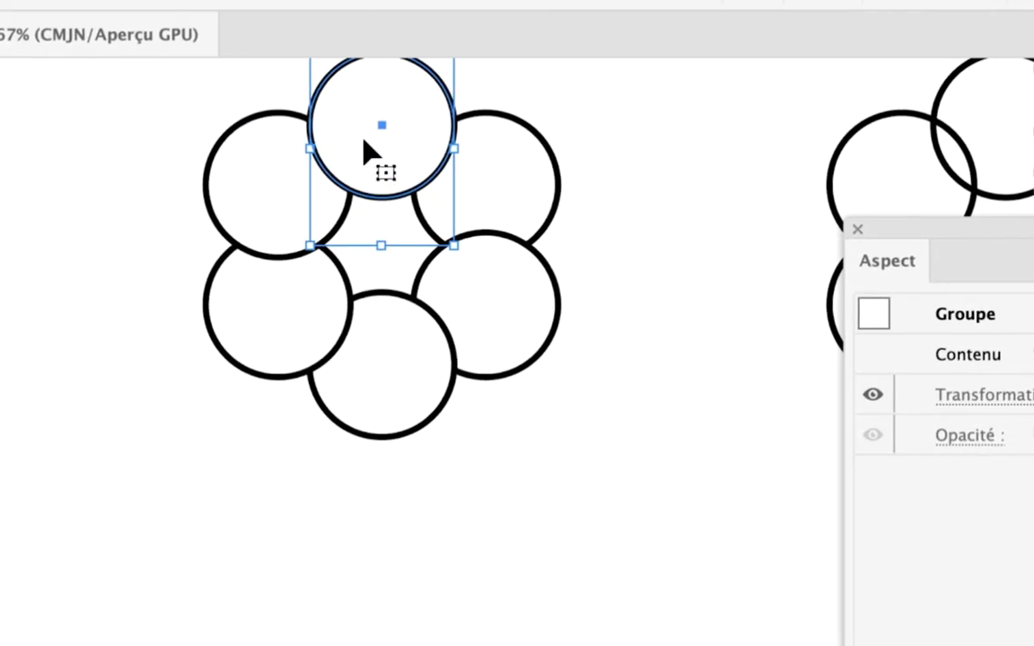
left_click_drag(368, 152, 372, 307)
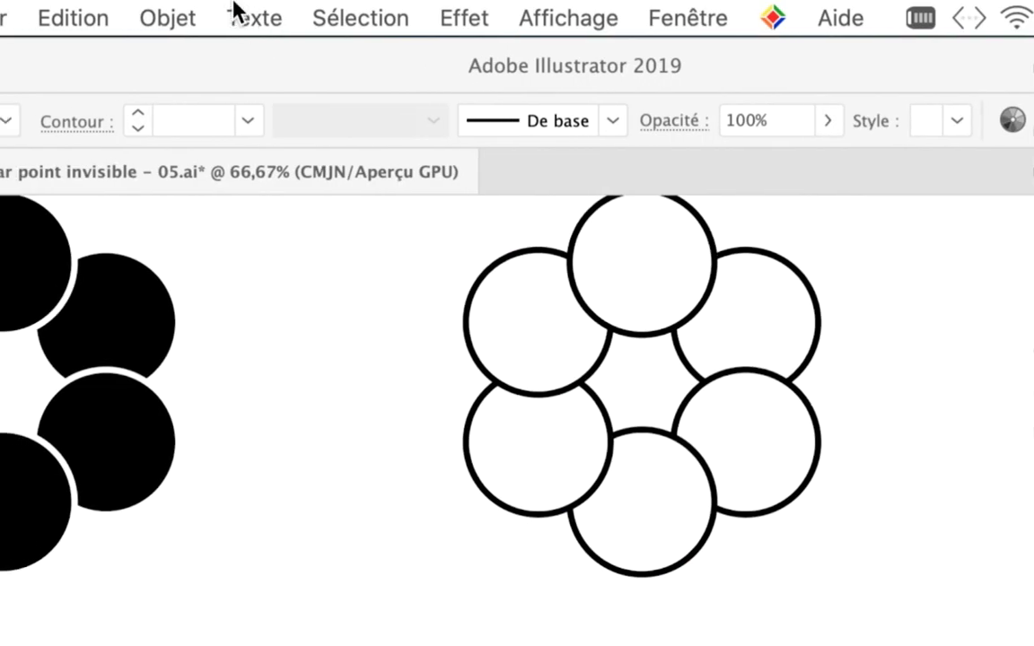
left_click(213, 13)
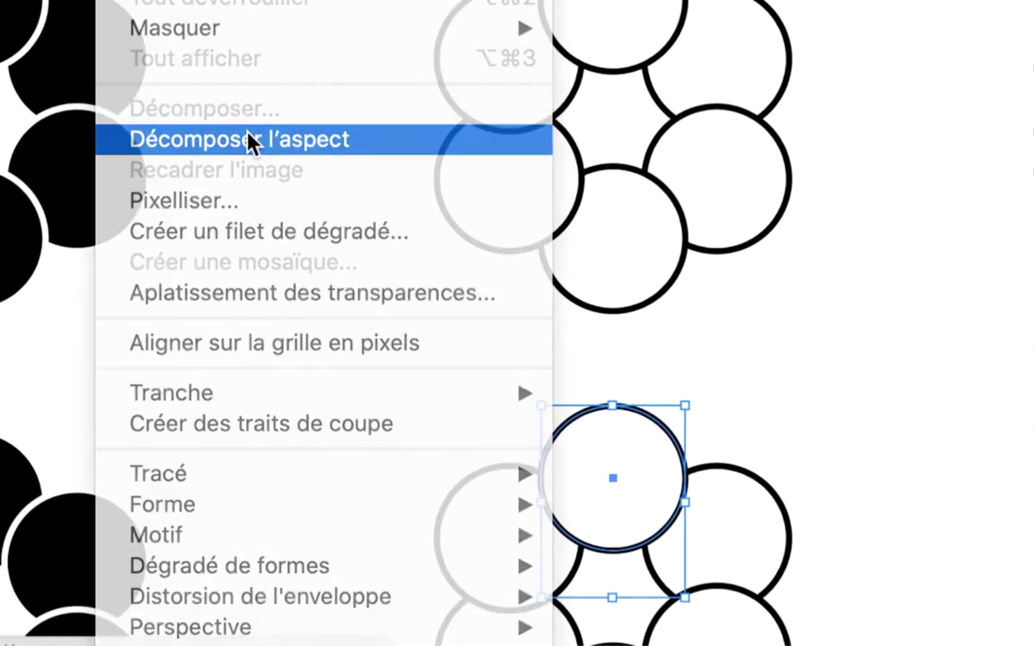
left_click(251, 142)
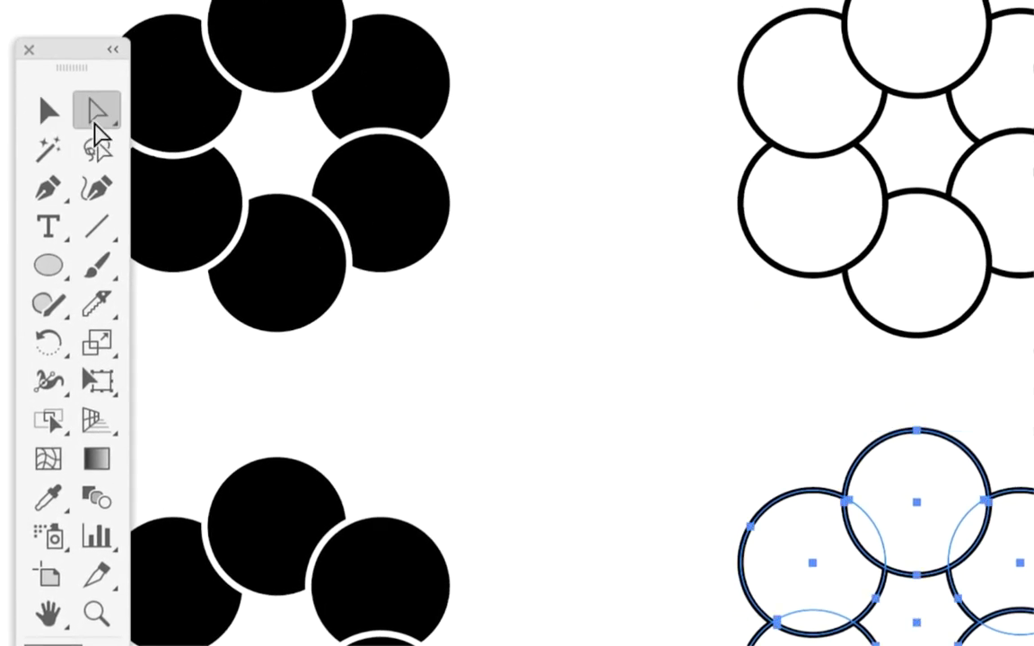
Step: Switch to Direct Selection Progressive and select the lower ring's upper-right circle
left_click_drag(97, 101, 175, 140)
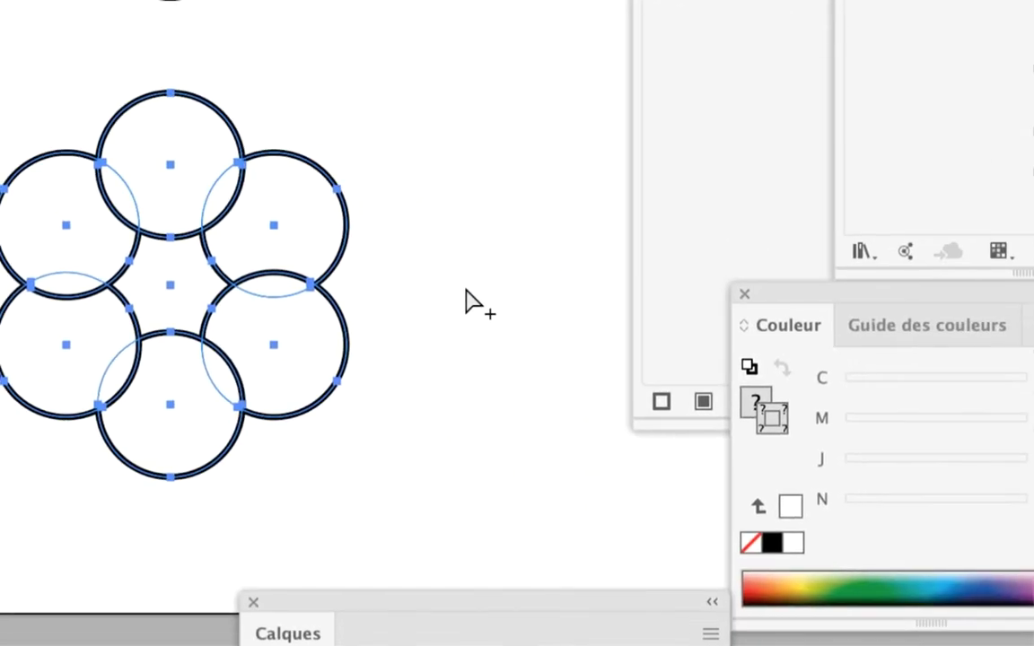
left_click(436, 289)
left_click(419, 278)
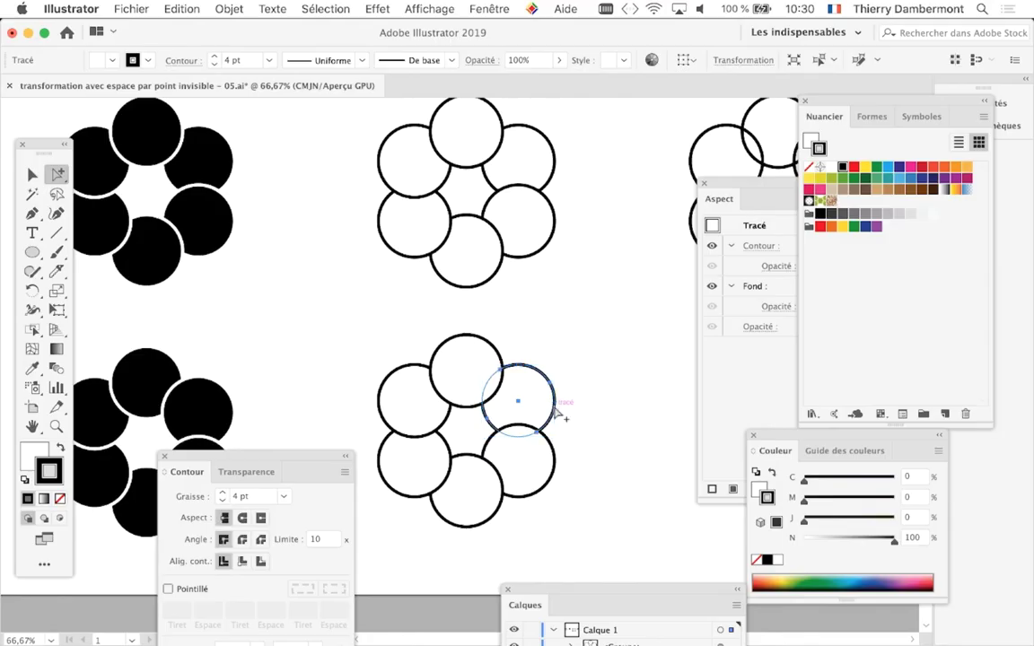
Step: Copy the selected circle and paste it in place (Coller sur place)
left_click(183, 9)
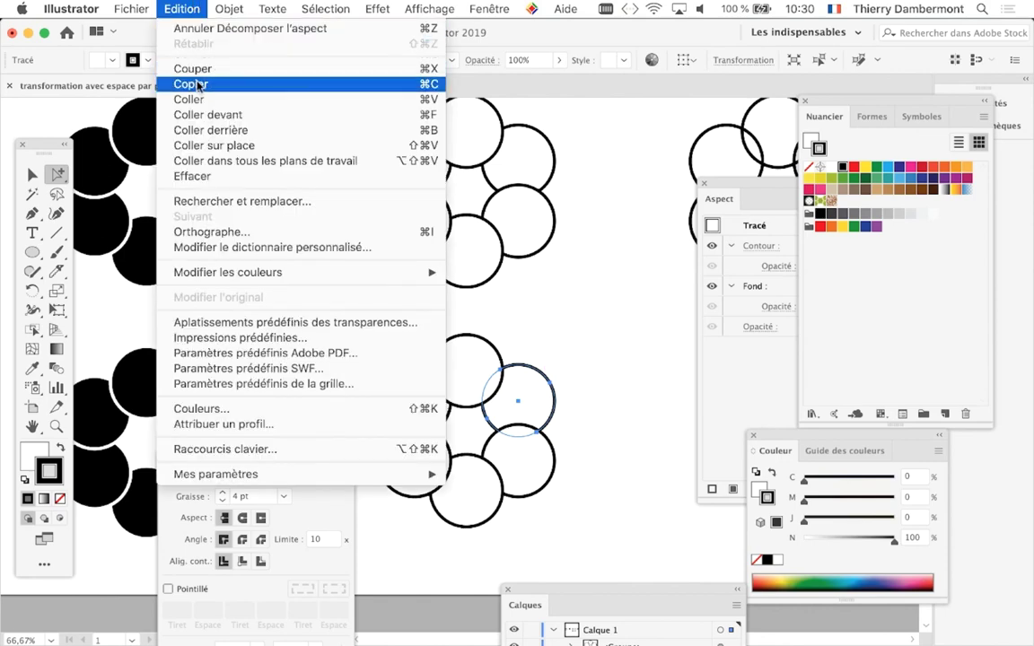
left_click(198, 84)
left_click(178, 9)
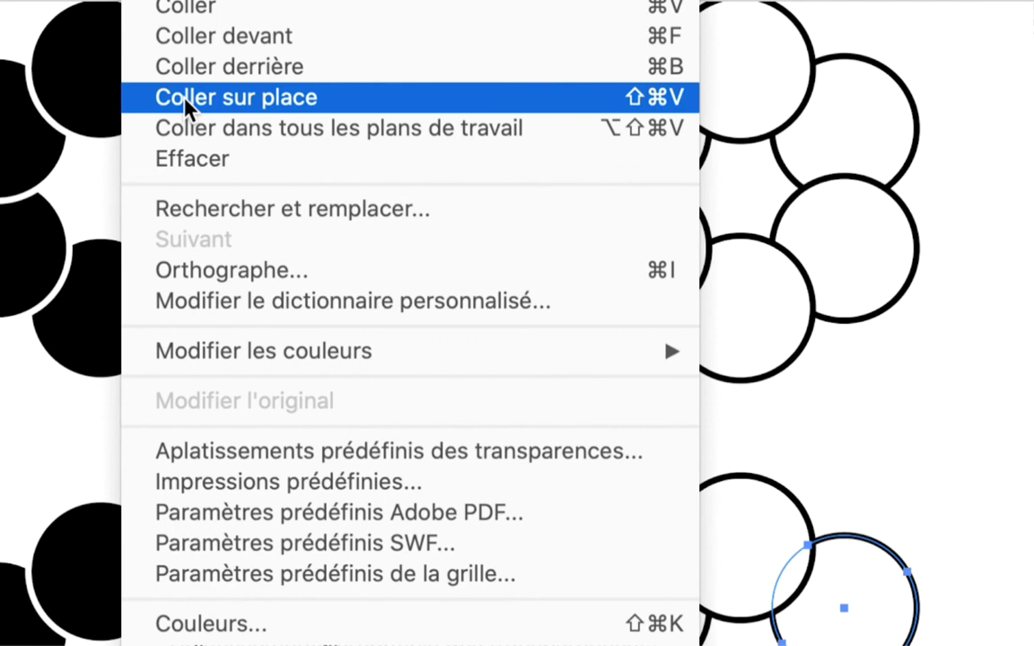
left_click(184, 100)
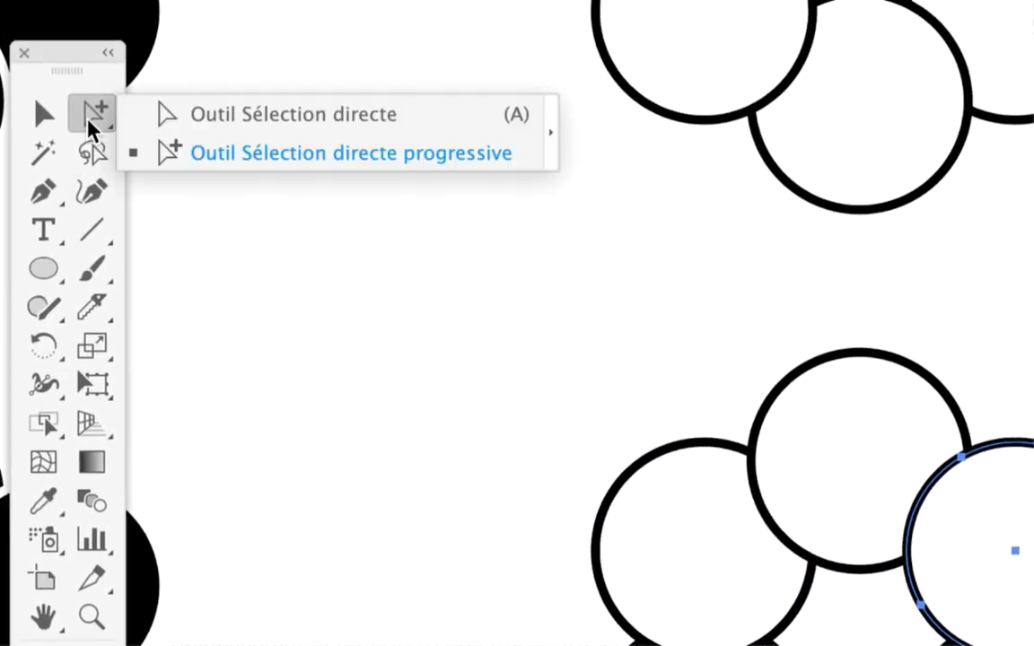
Step: Select the right circle's bottom anchor points with the Direct Selection tool
left_click_drag(90, 126, 134, 112)
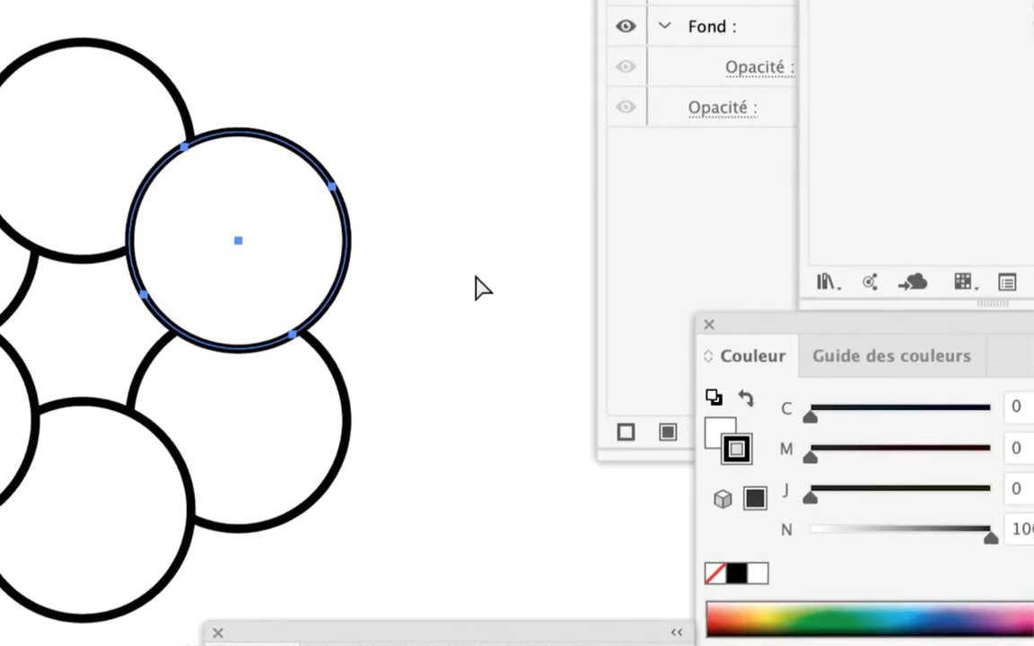
left_click(422, 299)
left_click(410, 296)
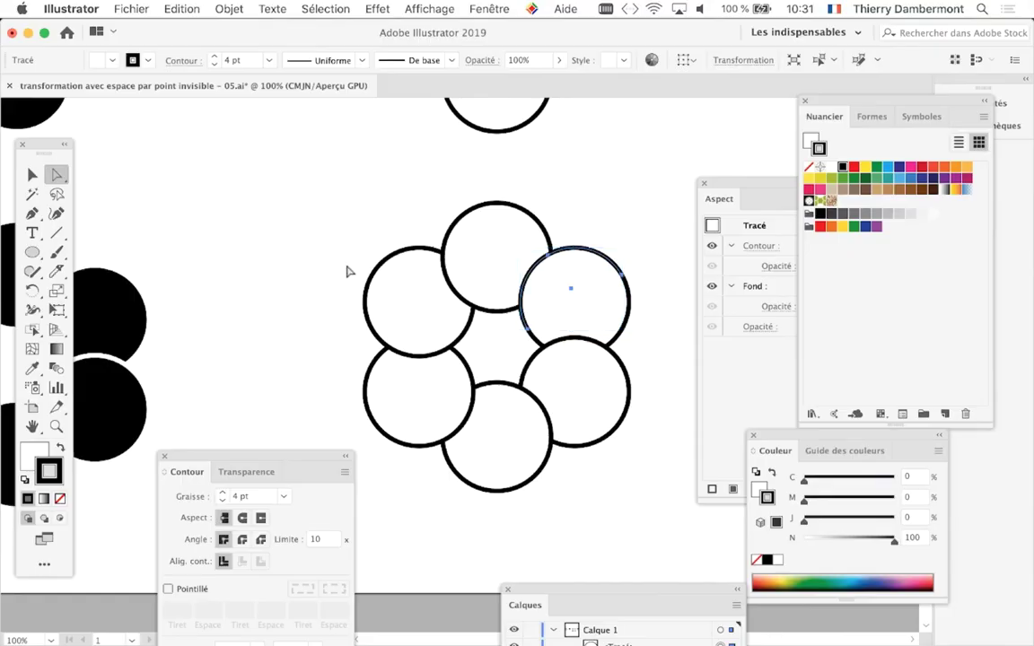
mouse_move(554, 392)
left_mouse_down()
mouse_move(553, 334)
mouse_move(565, 326)
left_mouse_up()
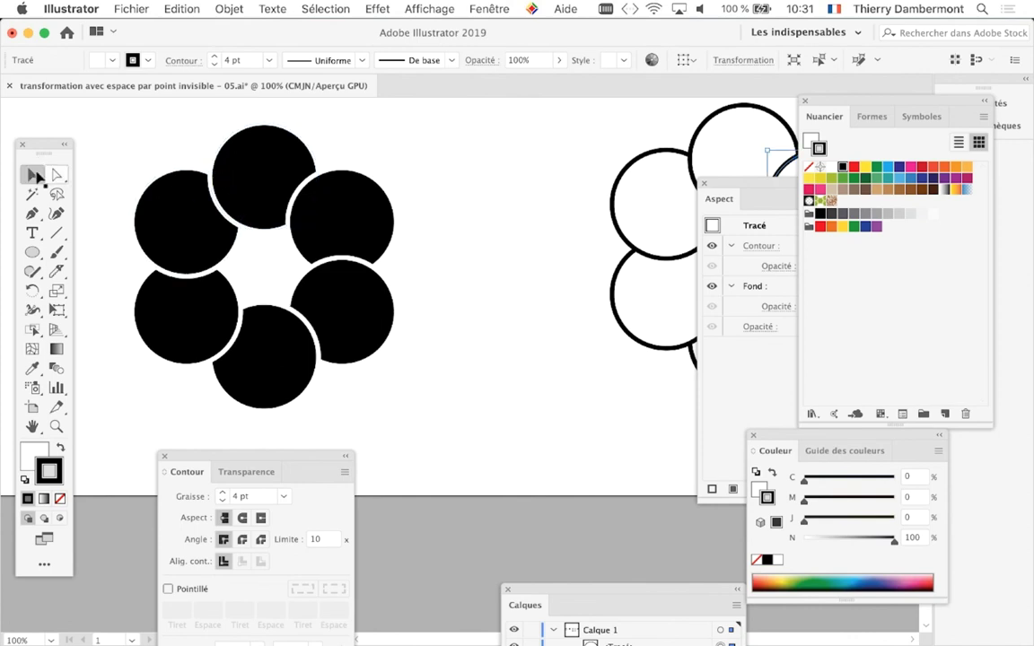
Step: Delete the lower white outline ring
left_click(204, 215)
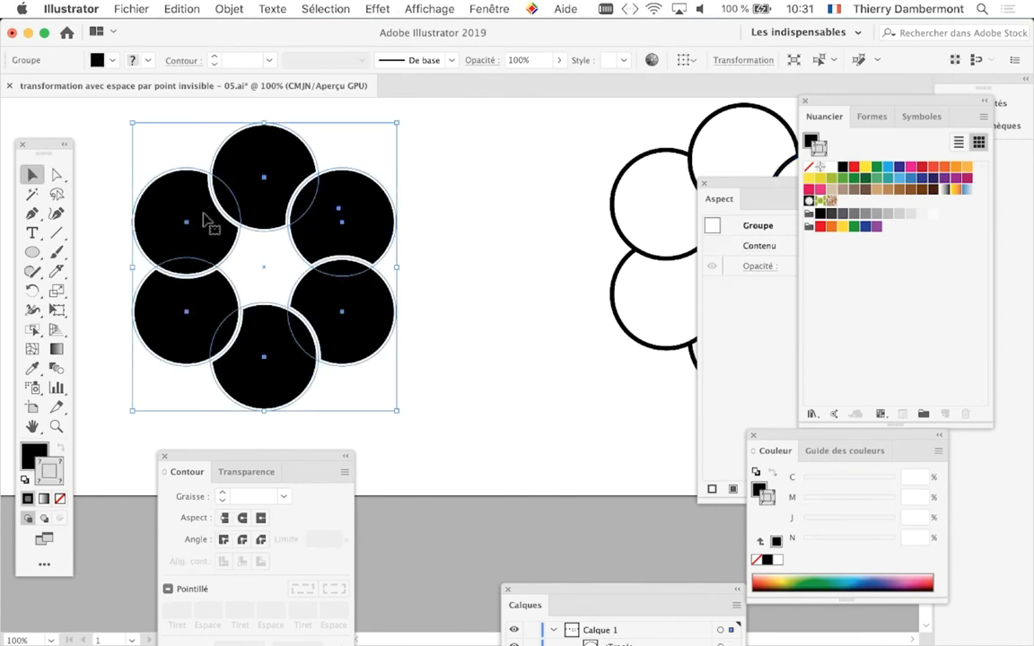
scroll(316, 287, "down", 2)
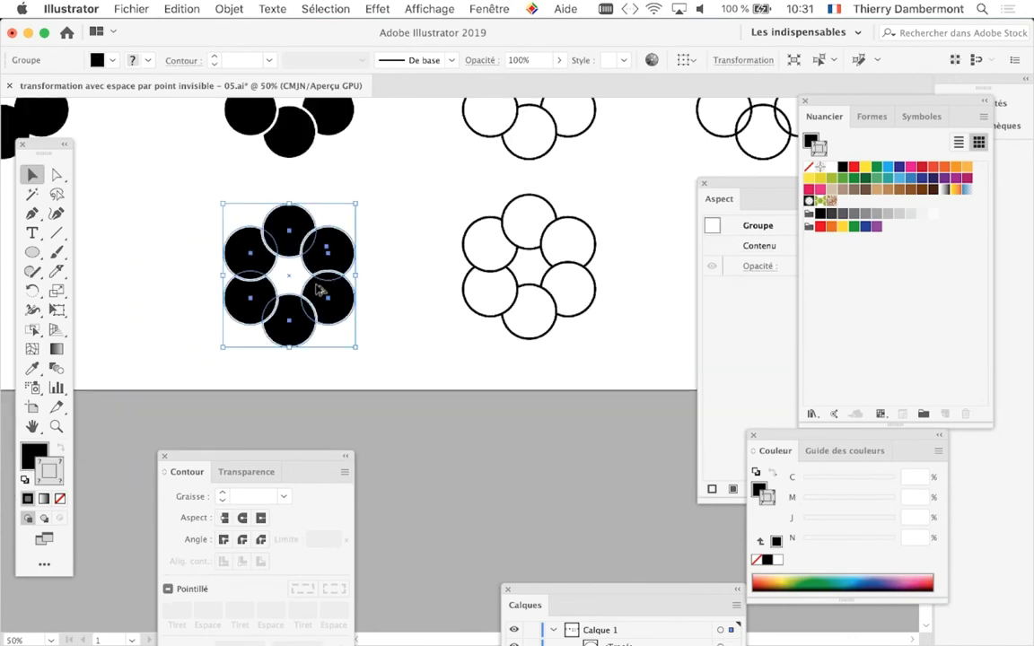
left_click_drag(314, 294, 412, 172)
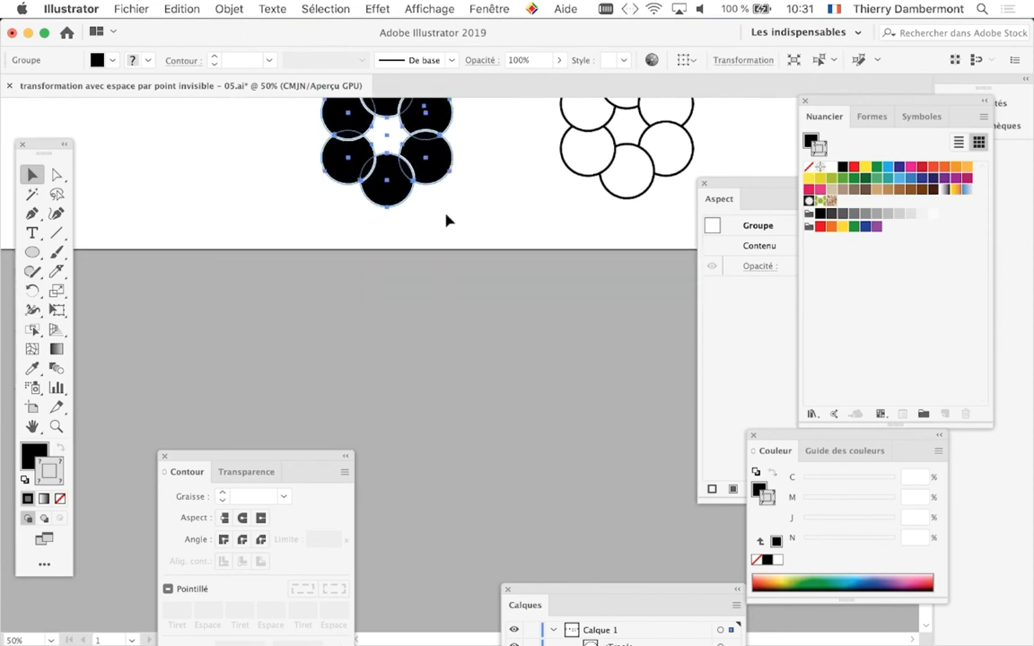
scroll(446, 220, "up", 3)
scroll(457, 340, "up", 3)
scroll(456, 341, "right", 2)
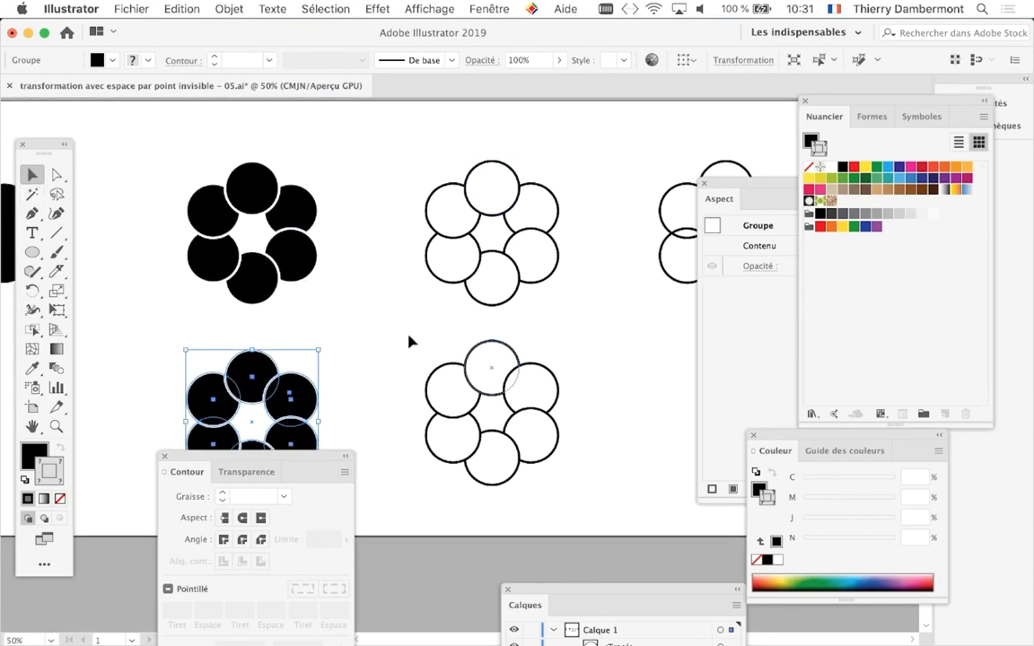
key("Delete")
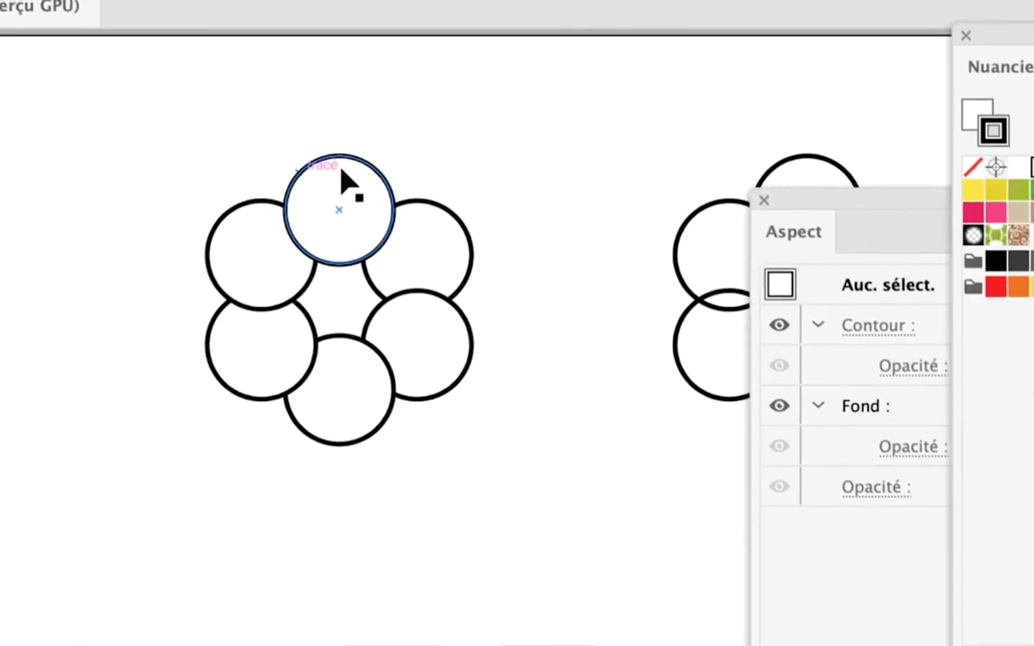
Step: Alt-drag a copy of the upper outline ring below and apply Décomposer l'aspect
left_click(346, 182)
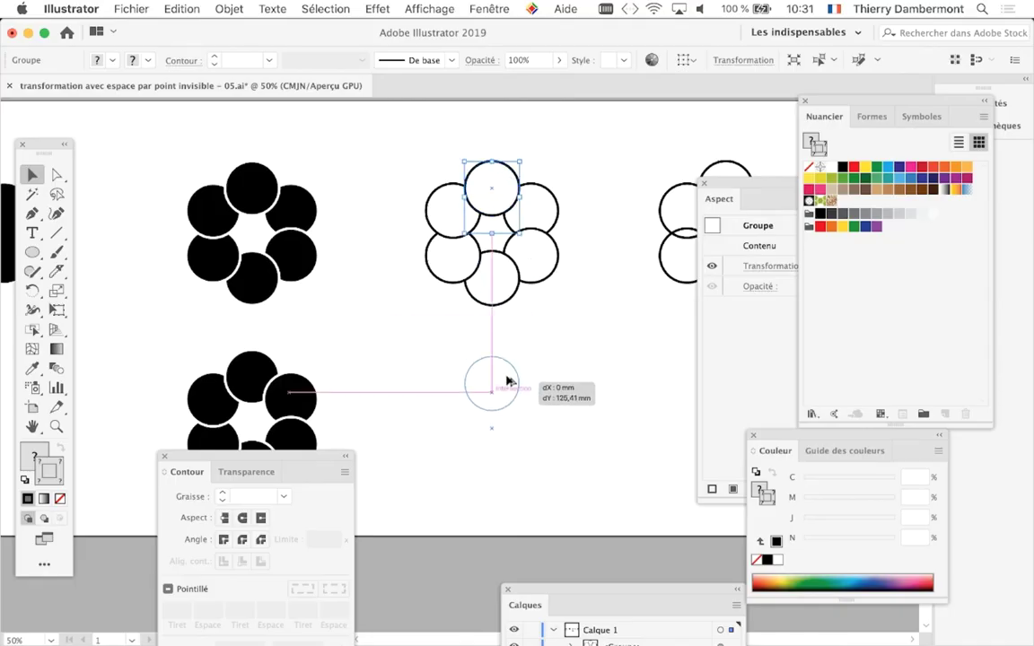
mouse_move(508, 381)
left_mouse_down()
mouse_move(508, 410)
mouse_move(507, 385)
left_mouse_up()
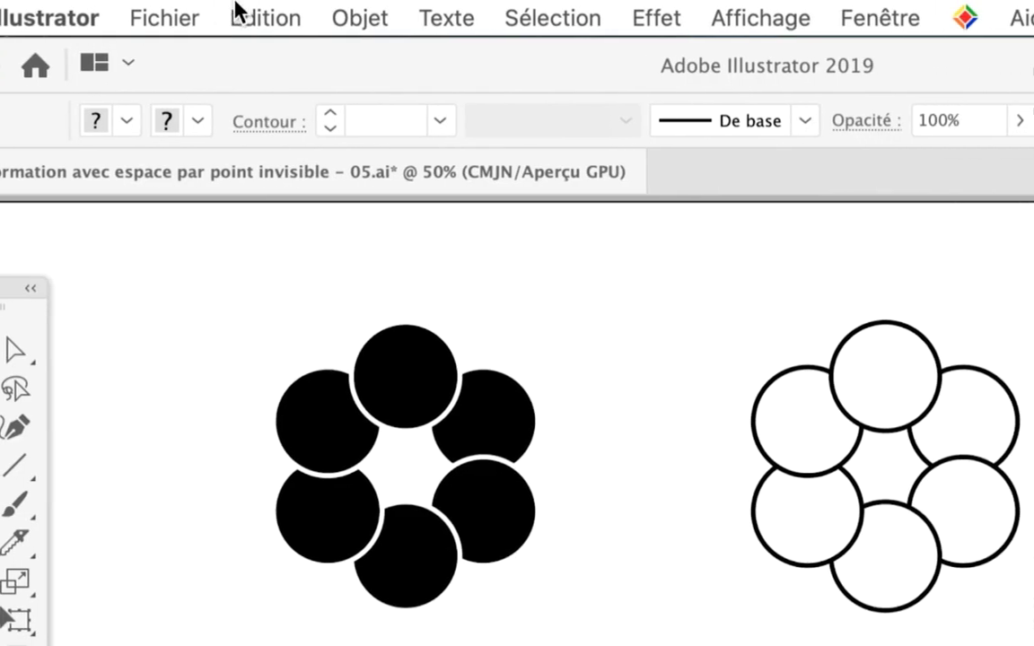
left_click(242, 12)
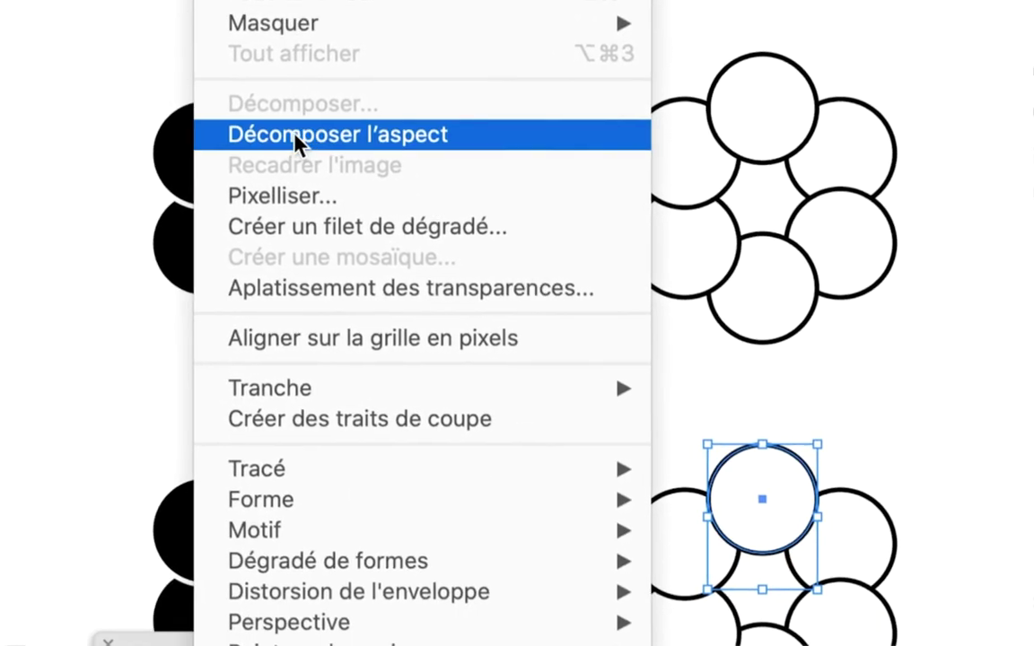
left_click(300, 155)
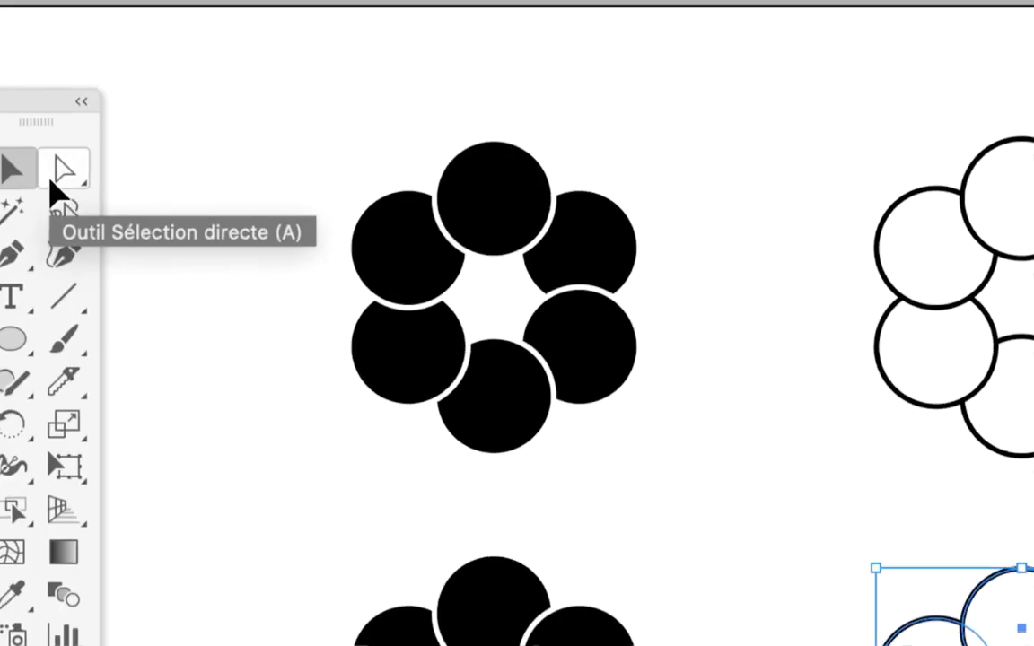
Step: Select the ring's upper-right circle with Group Selection, then Copier and Coller sur place
left_click_drag(51, 182, 72, 212)
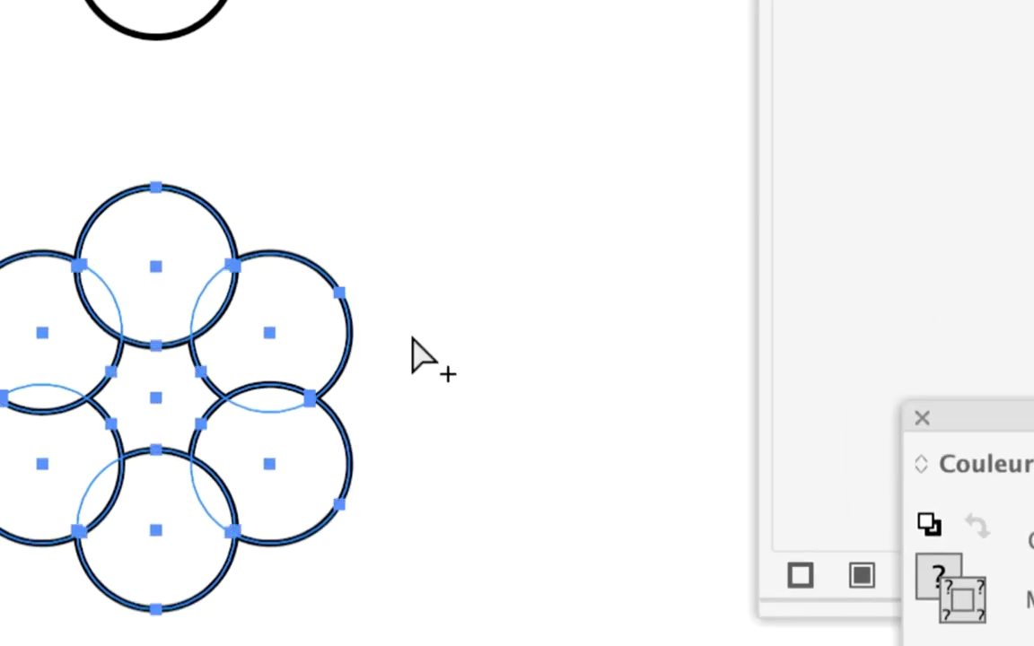
left_click(413, 341)
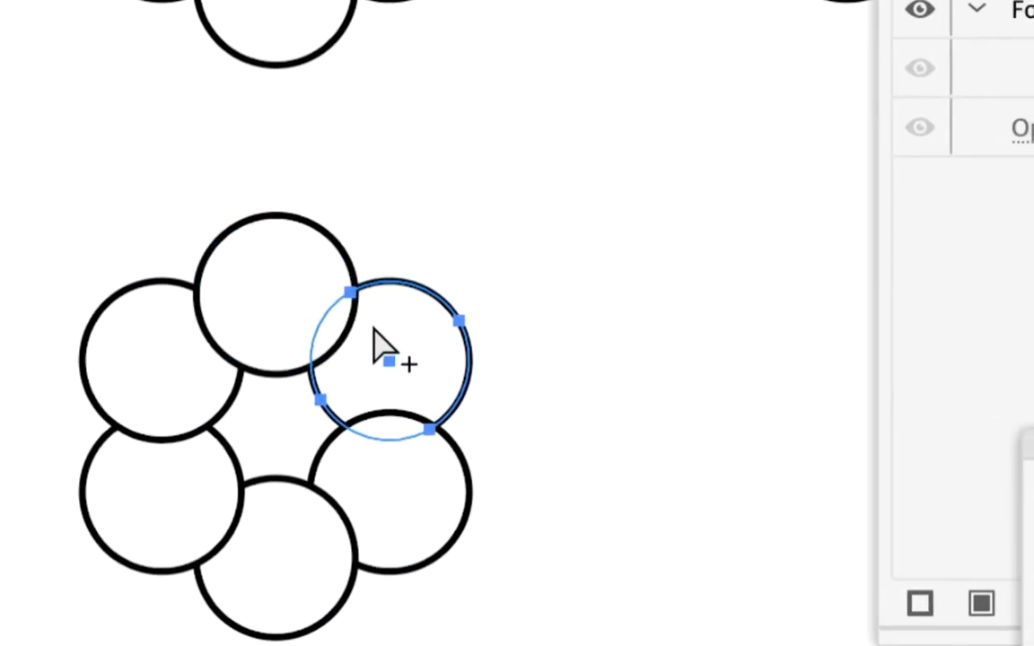
left_click(368, 339, "shift")
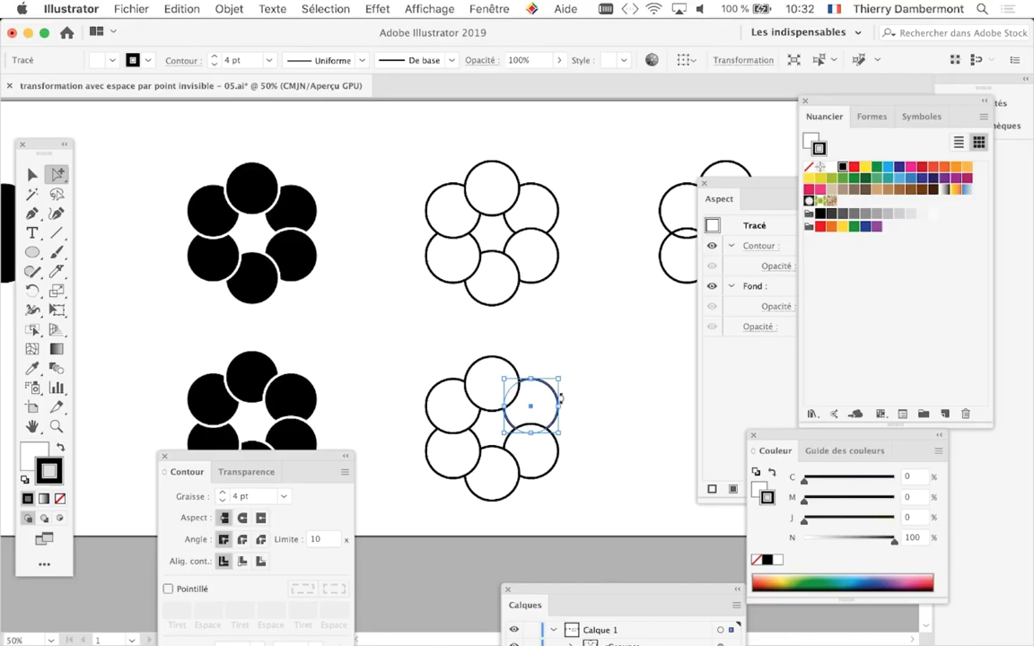
left_click(175, 8)
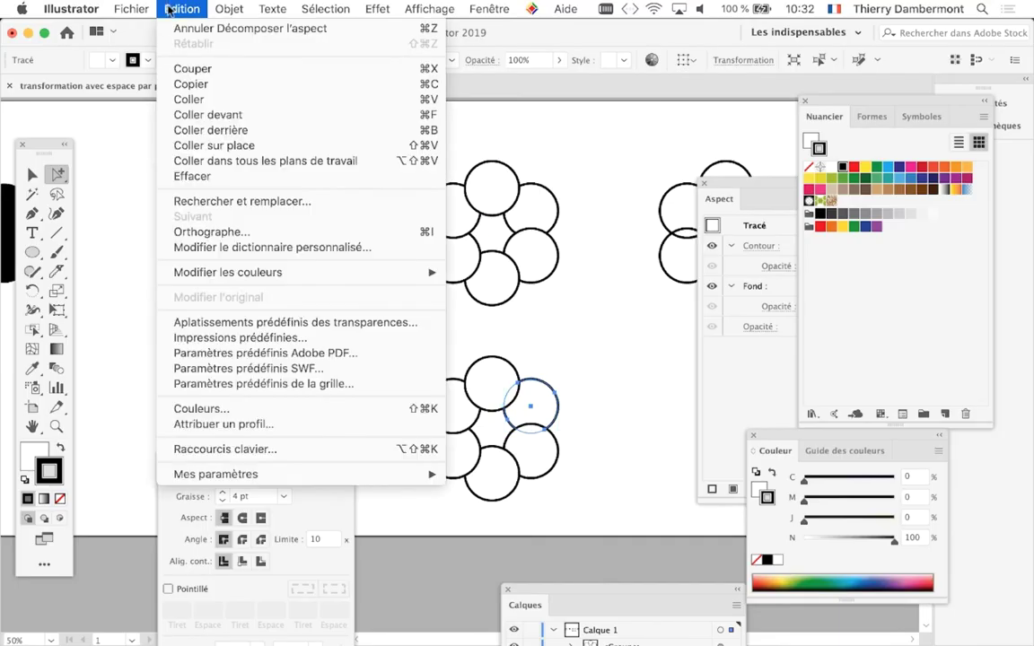
left_click(189, 84)
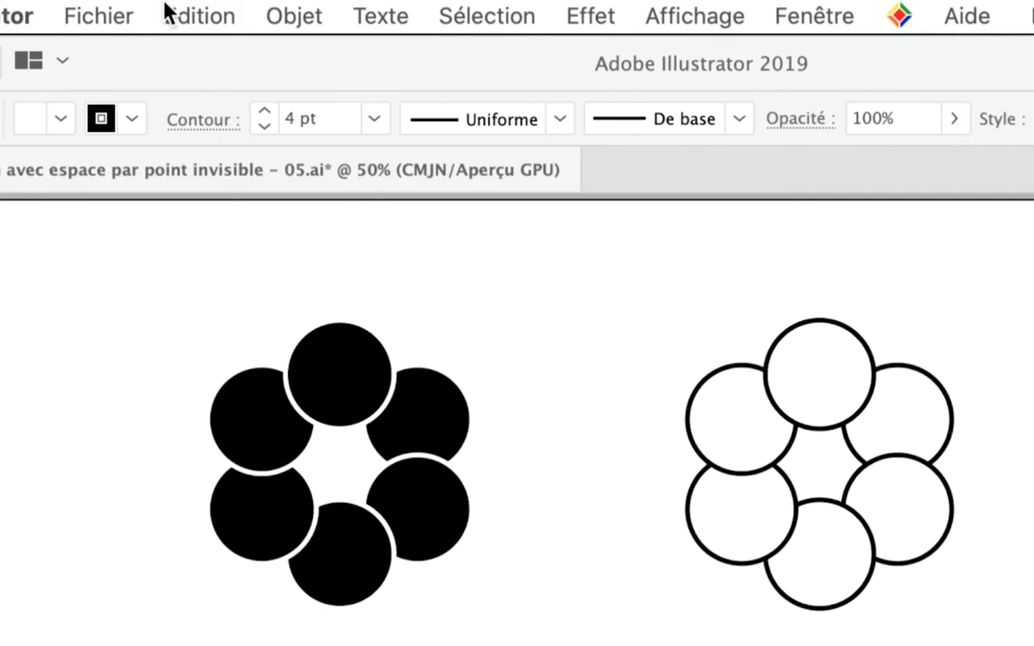
left_click(168, 13)
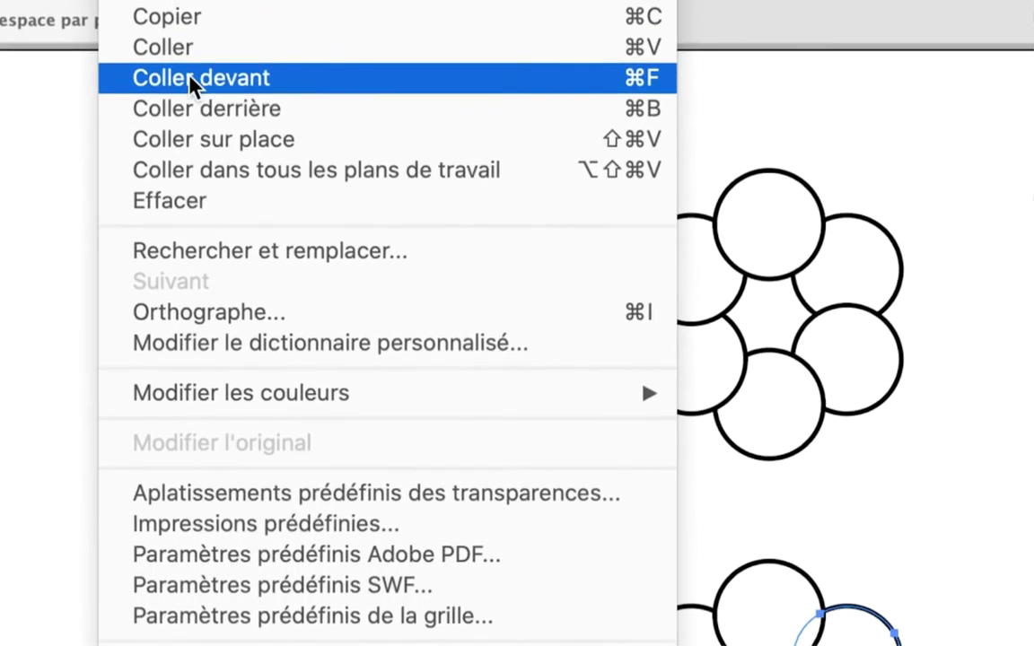
left_click(143, 102)
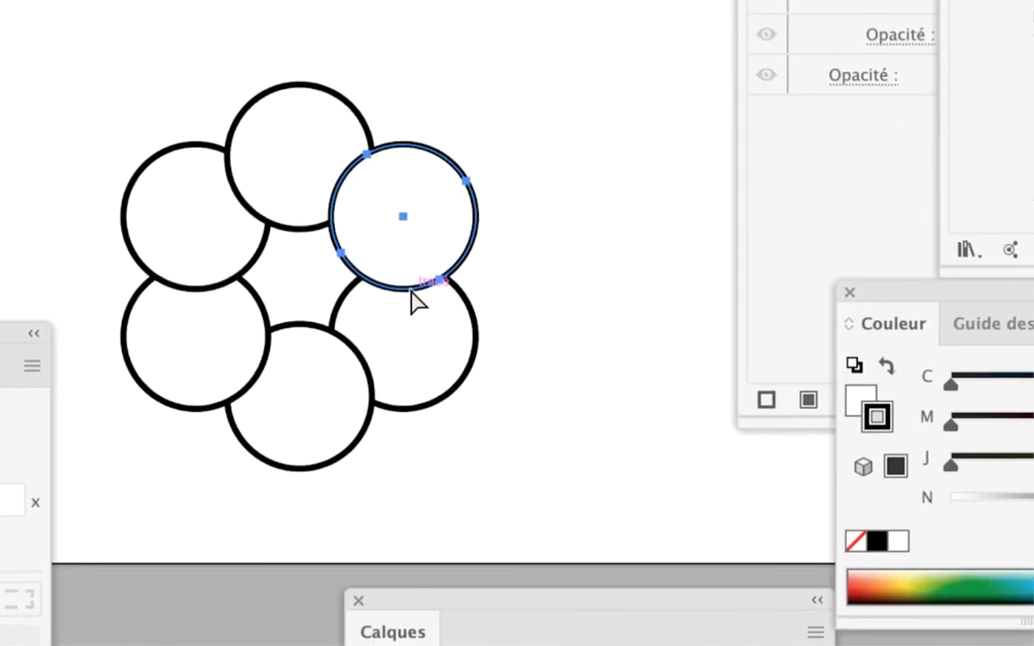
scroll(412, 302, "up", 2)
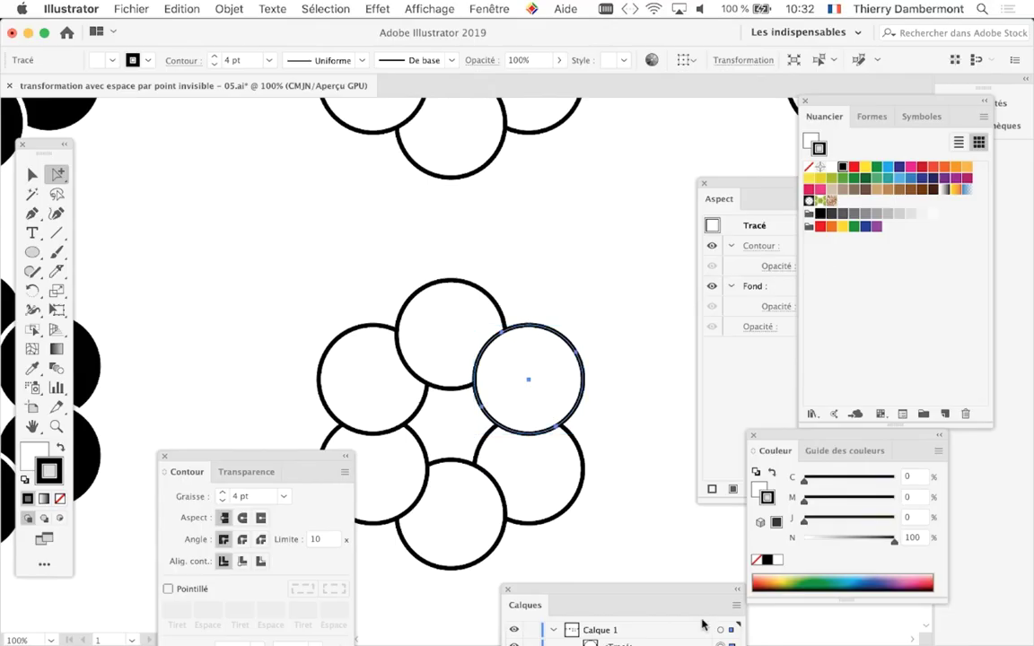
mouse_move(640, 592)
left_mouse_down()
mouse_move(711, 154)
mouse_move(699, 133)
left_mouse_up()
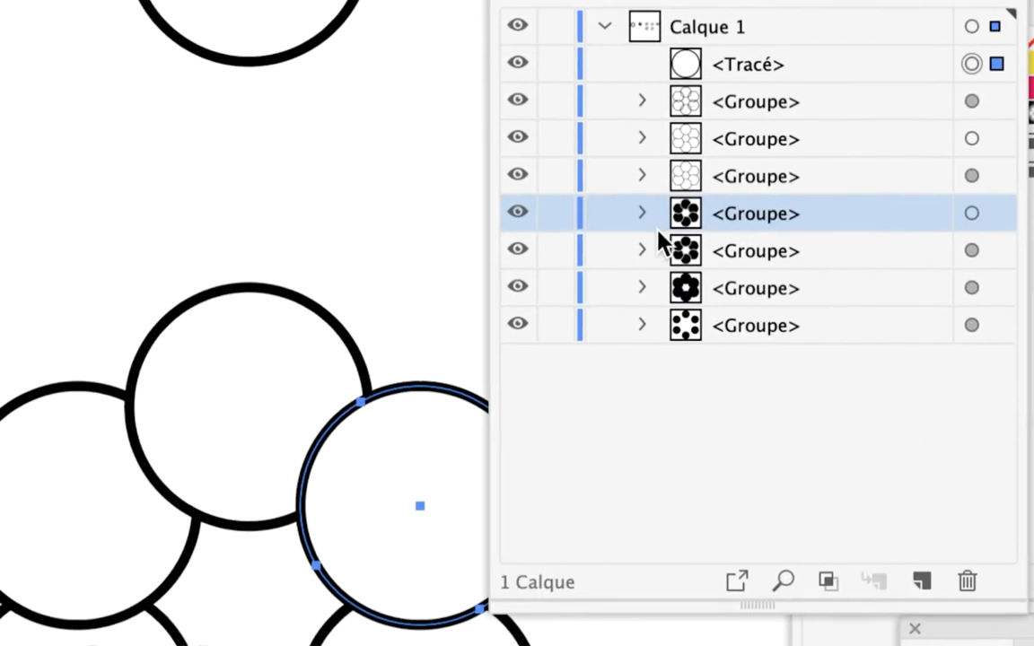
Step: Delete the pasted circle copy's lower-right anchor so it becomes an open arc
left_click(643, 213)
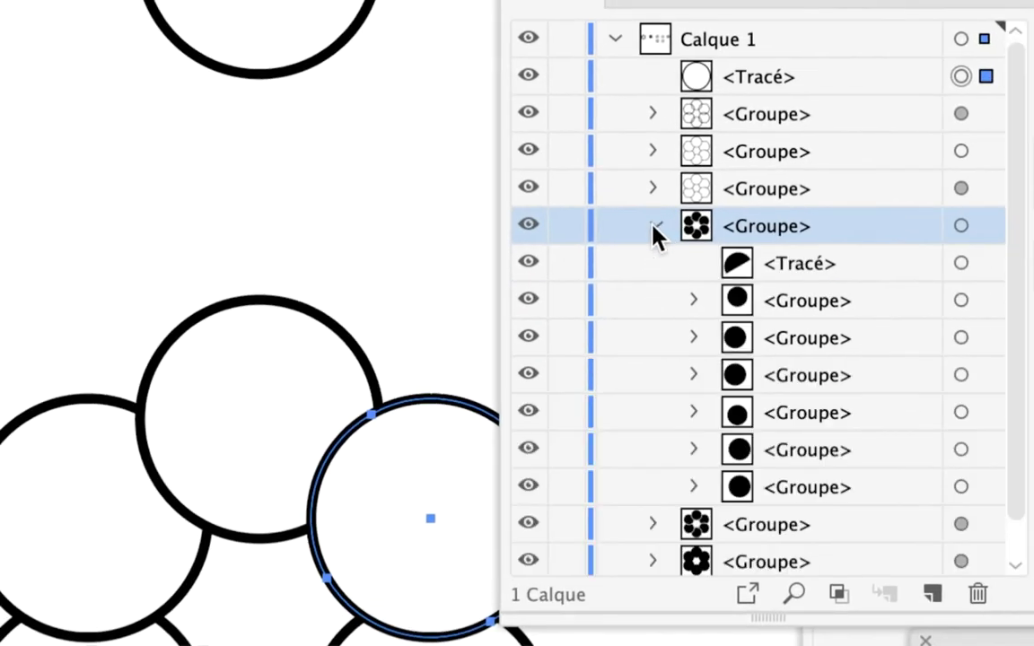
left_click(654, 226)
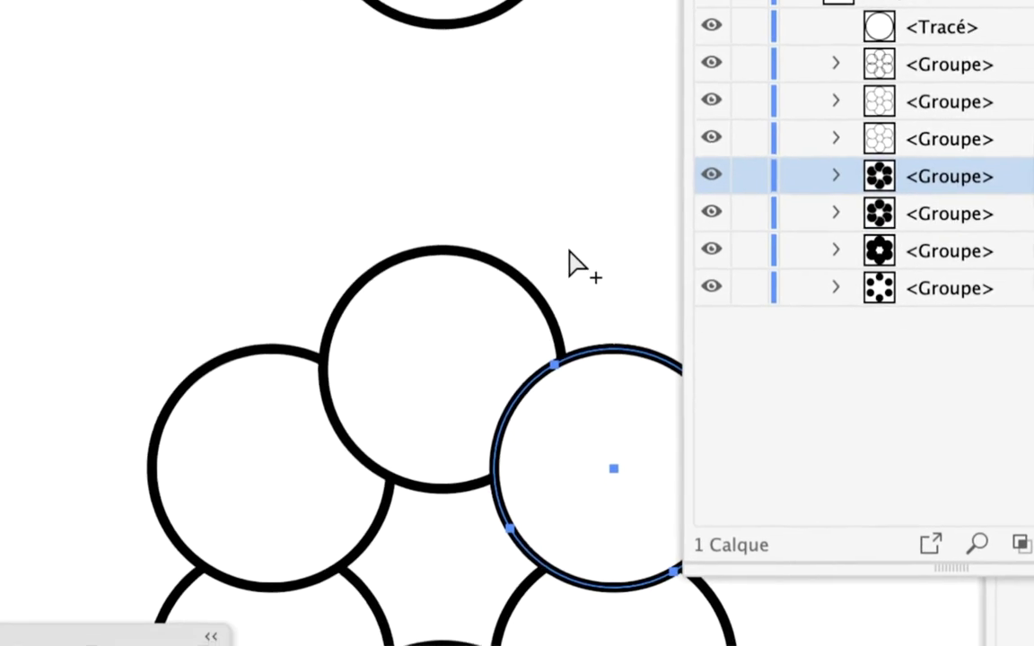
left_click(531, 280)
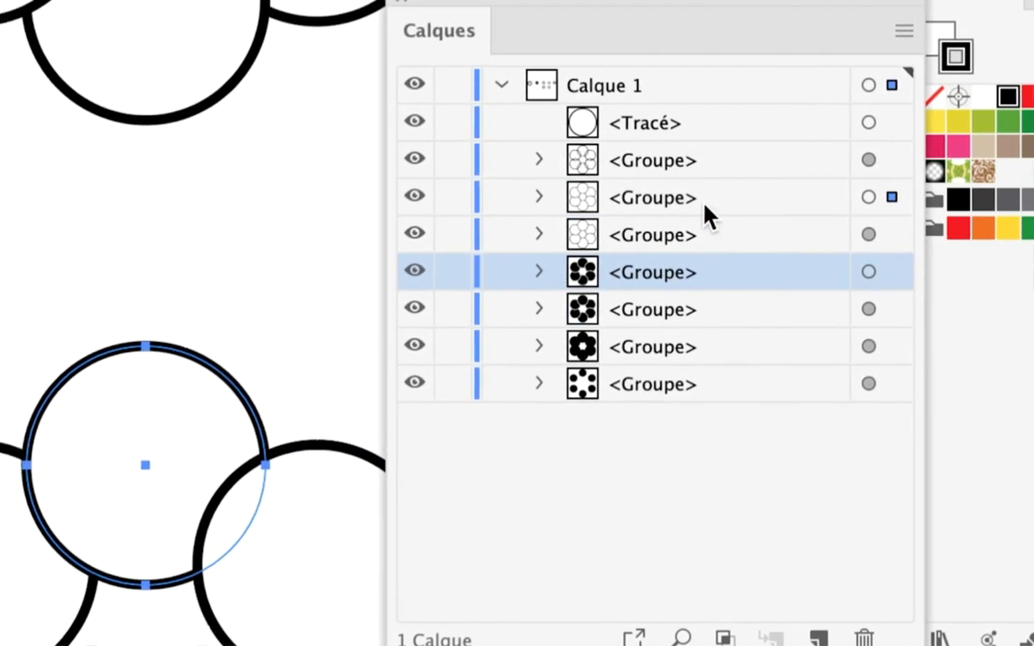
left_click(654, 206)
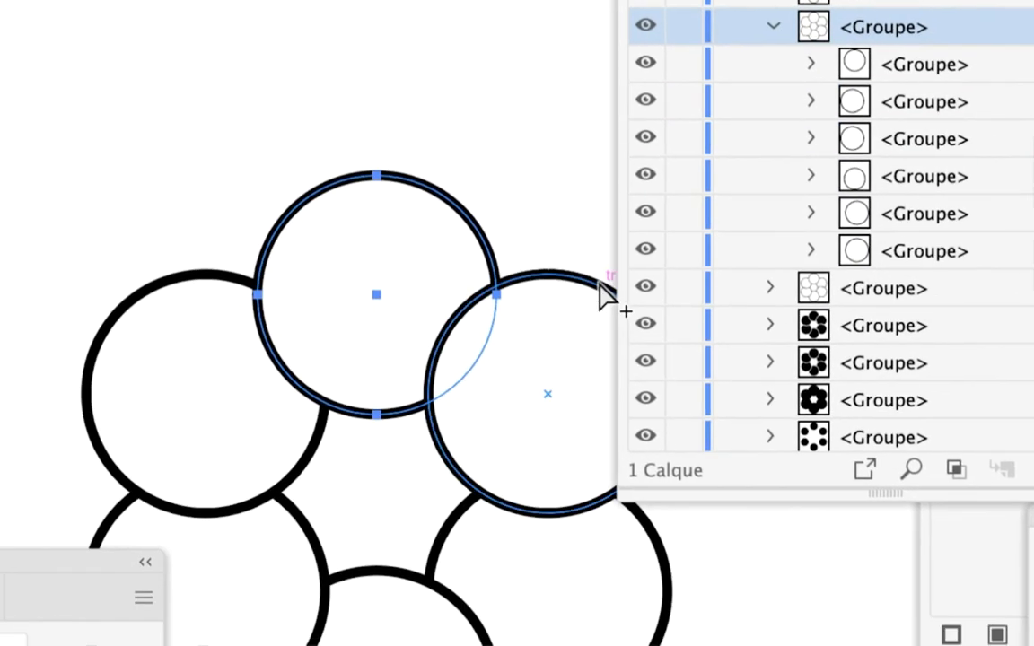
left_click(488, 464)
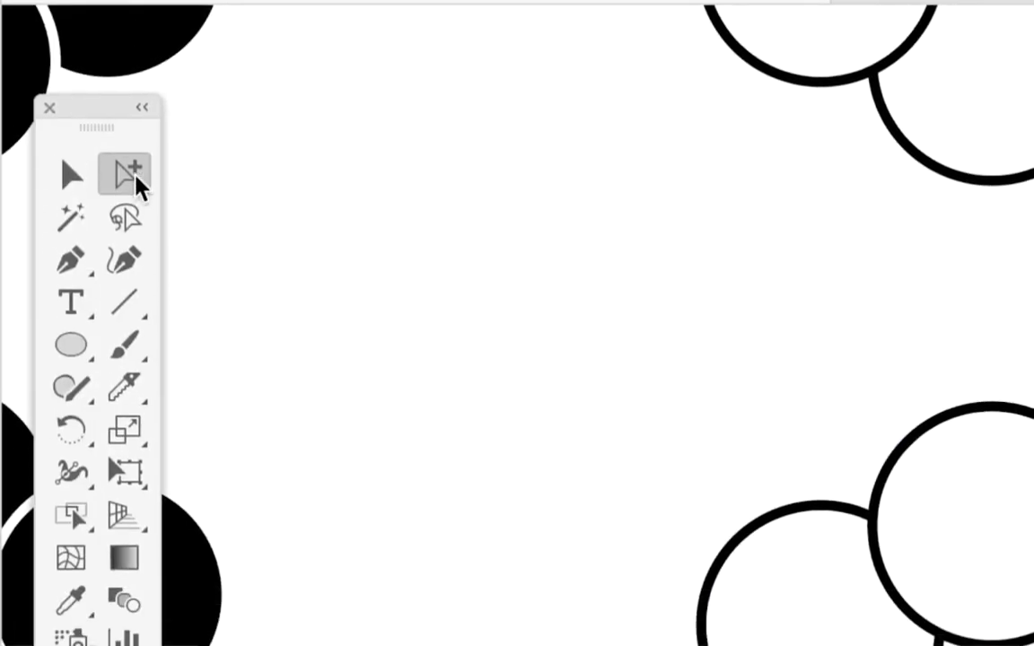
left_click_drag(137, 182, 154, 190)
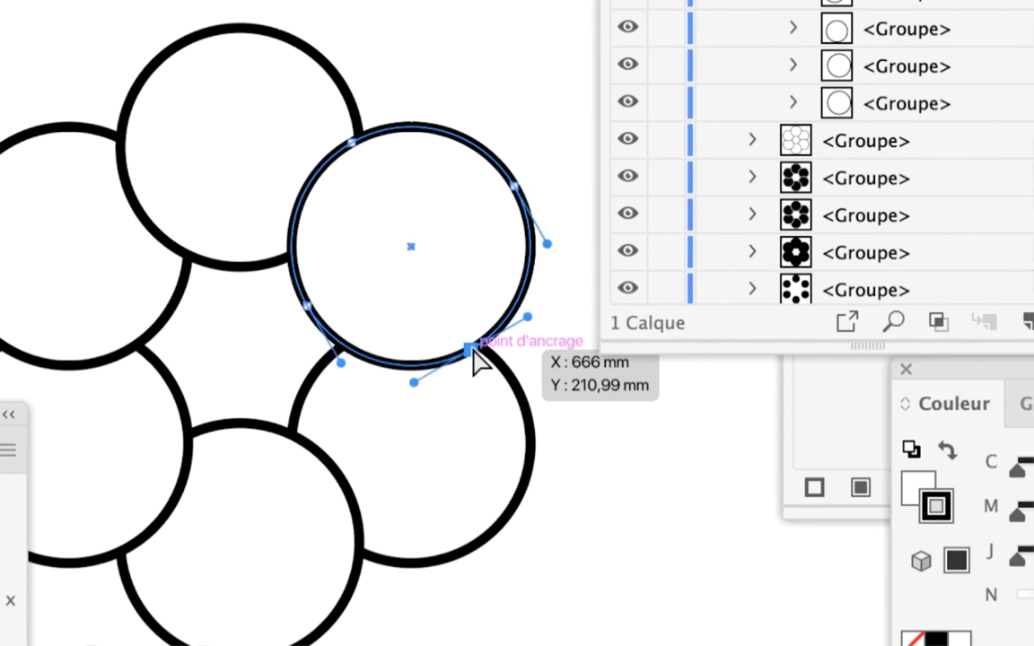
key("Delete")
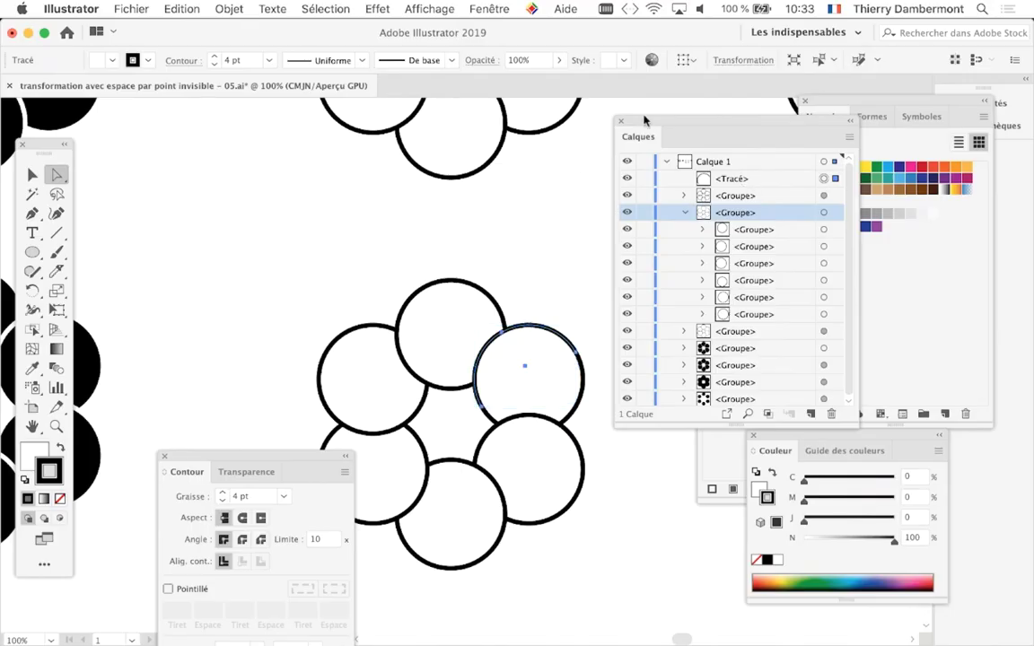
Step: Move the Calques and stroke panels aside to reveal the swatches, then scroll the artboard
left_click_drag(643, 119, 726, 139)
mouse_move(299, 452)
left_mouse_down()
mouse_move(235, 532)
mouse_move(231, 557)
left_mouse_up()
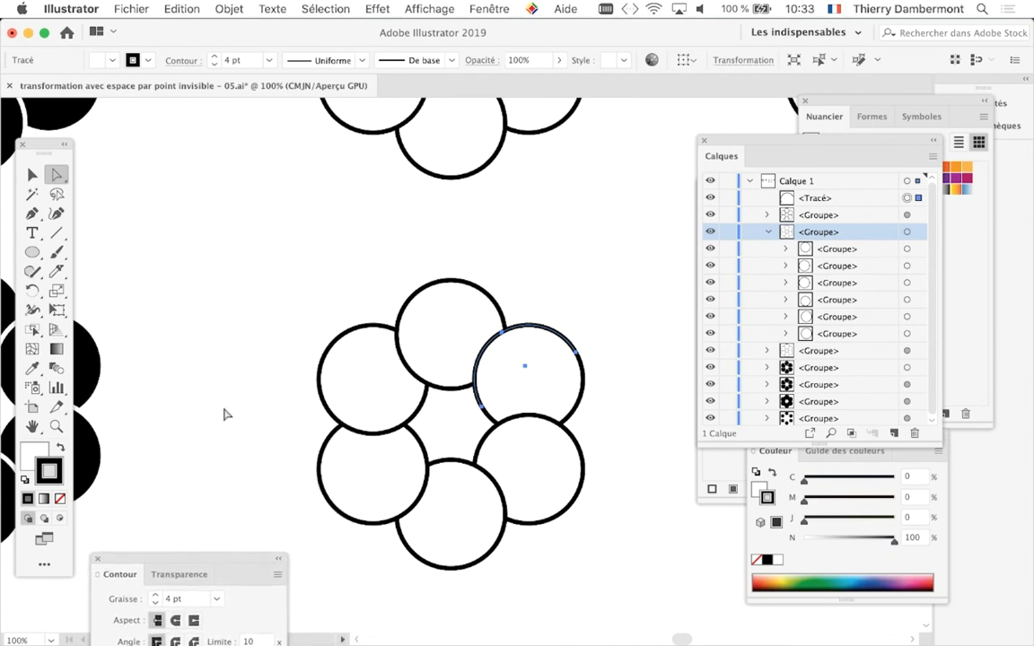
scroll(252, 443, "down", 1)
scroll(250, 439, "down", 1)
scroll(247, 436, "down", 1)
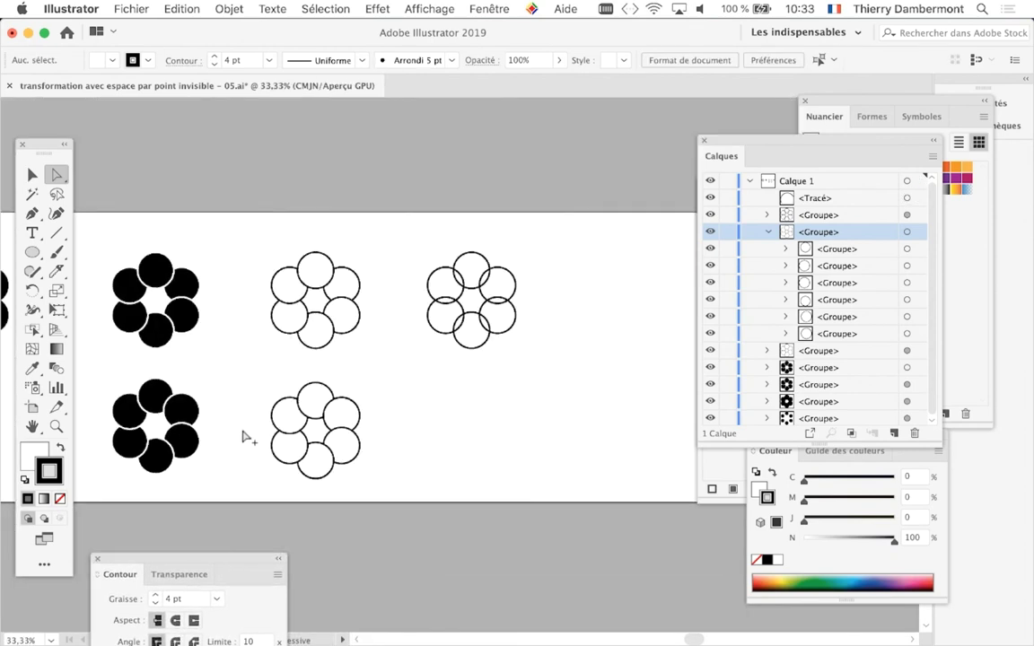
scroll(284, 390, "down", 2)
scroll(285, 391, "left", 3)
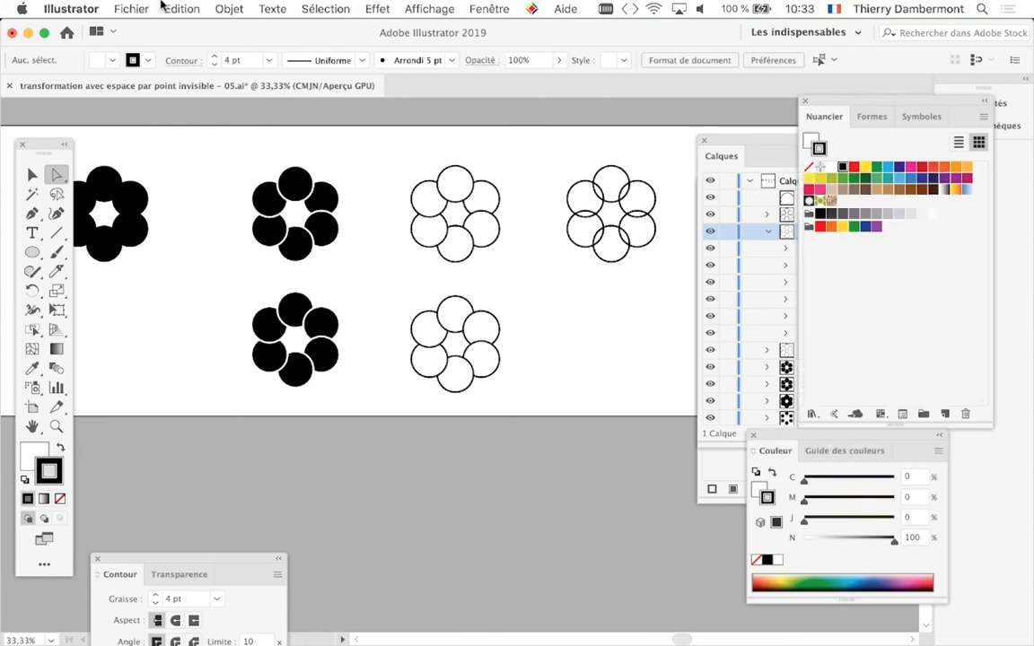
Step: Save as 'transformation avec espace par point invisible - 06.ai', accepting the Illustrator options
left_click(131, 8)
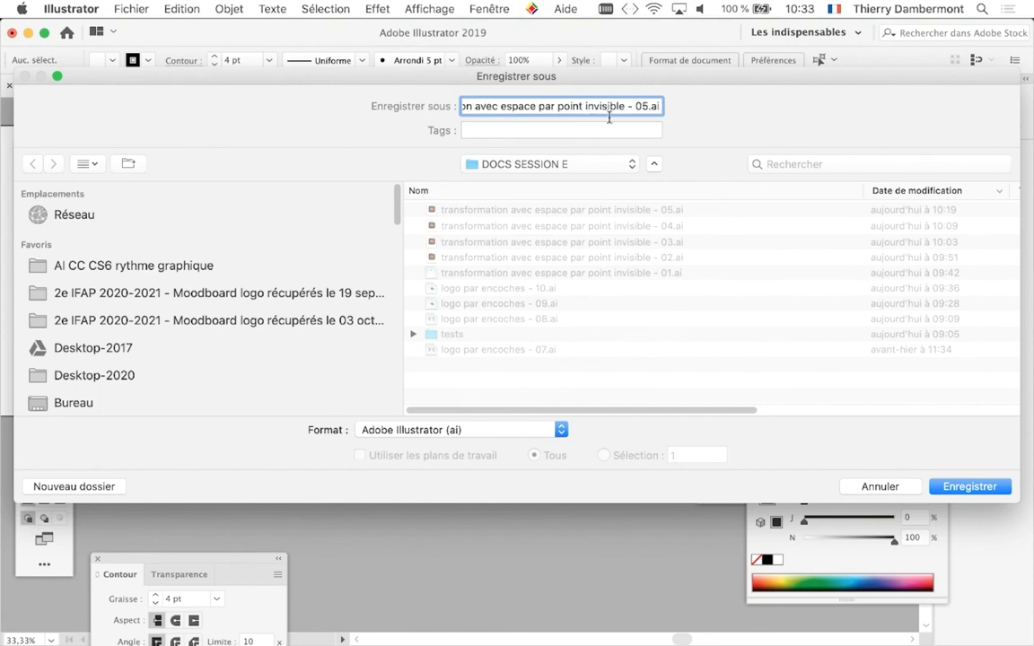
key("Return")
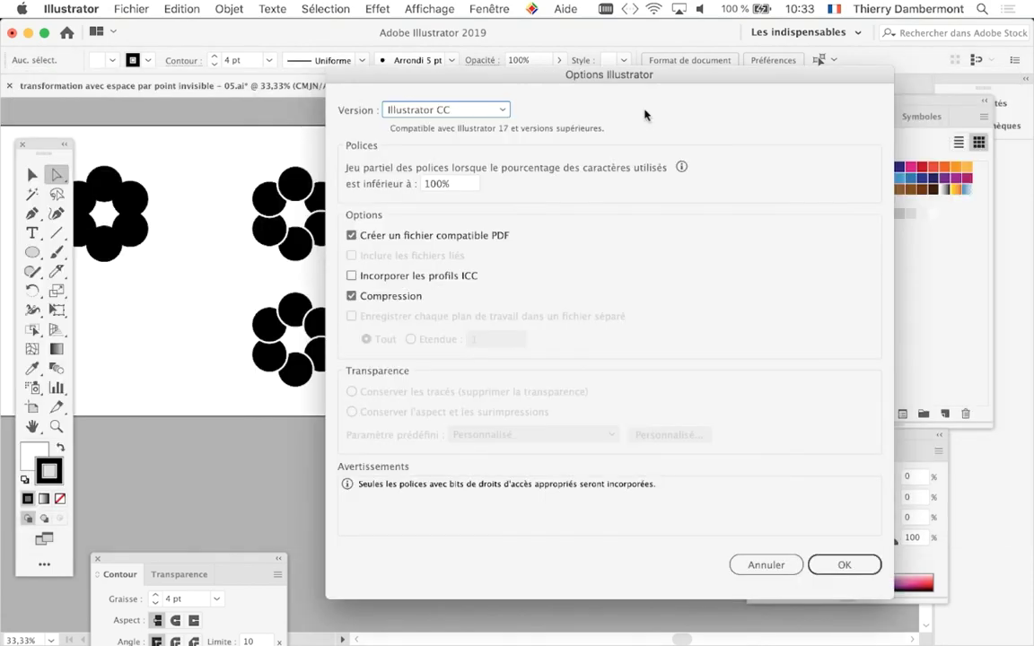
left_click(841, 566)
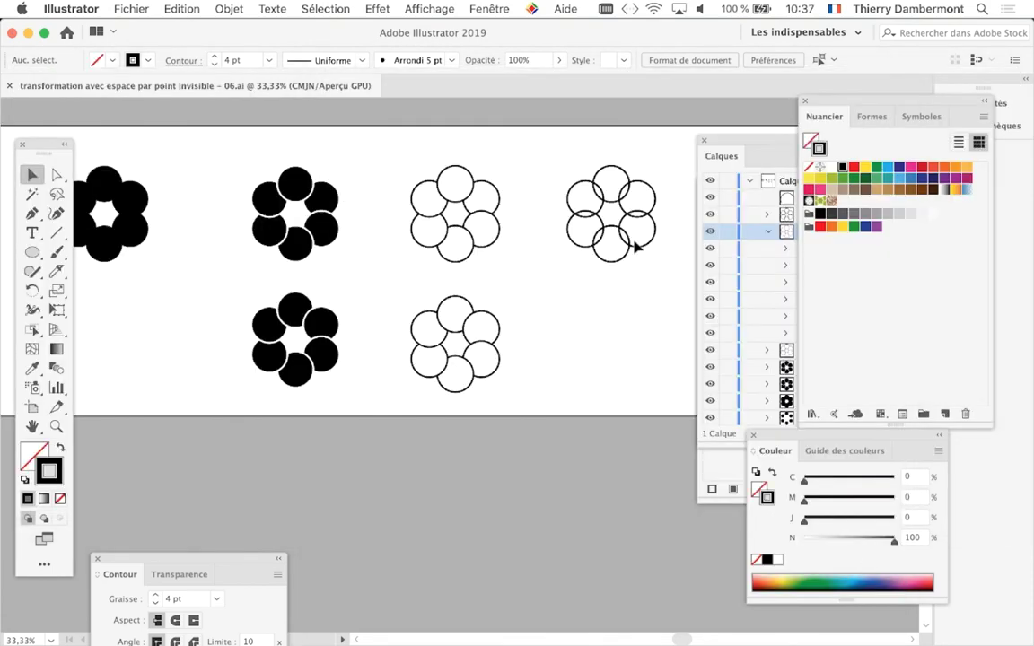
Step: Alt-drag a copy of the overlapping six-circle outline ring directly below it
scroll(635, 247, "up", 1)
scroll(551, 268, "up", 1)
scroll(526, 288, "up", 1)
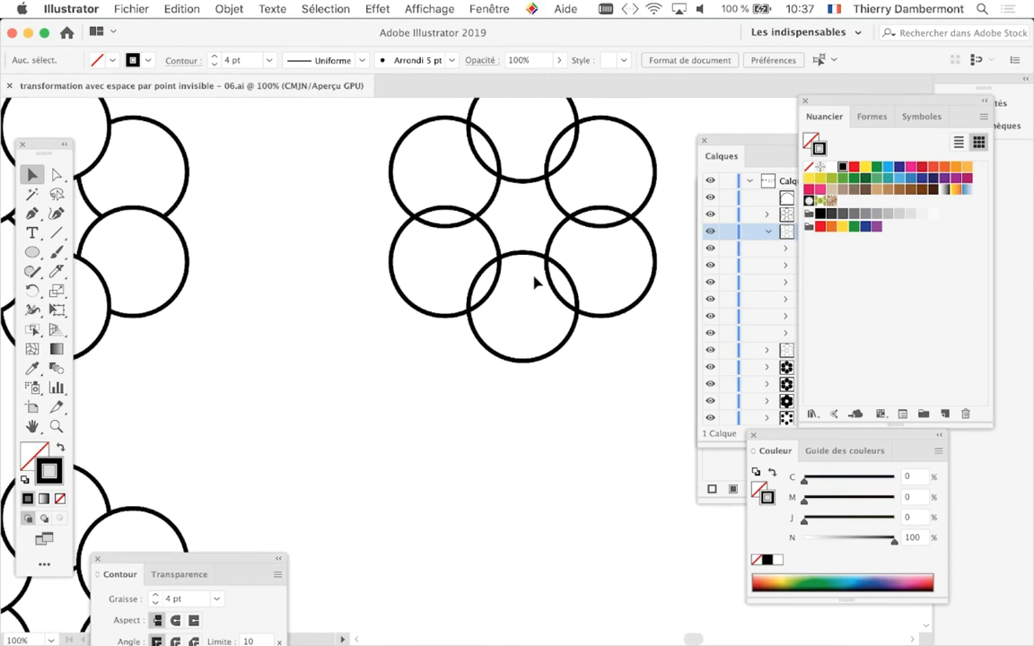
scroll(534, 282, "right", 3)
scroll(434, 350, "up", 2)
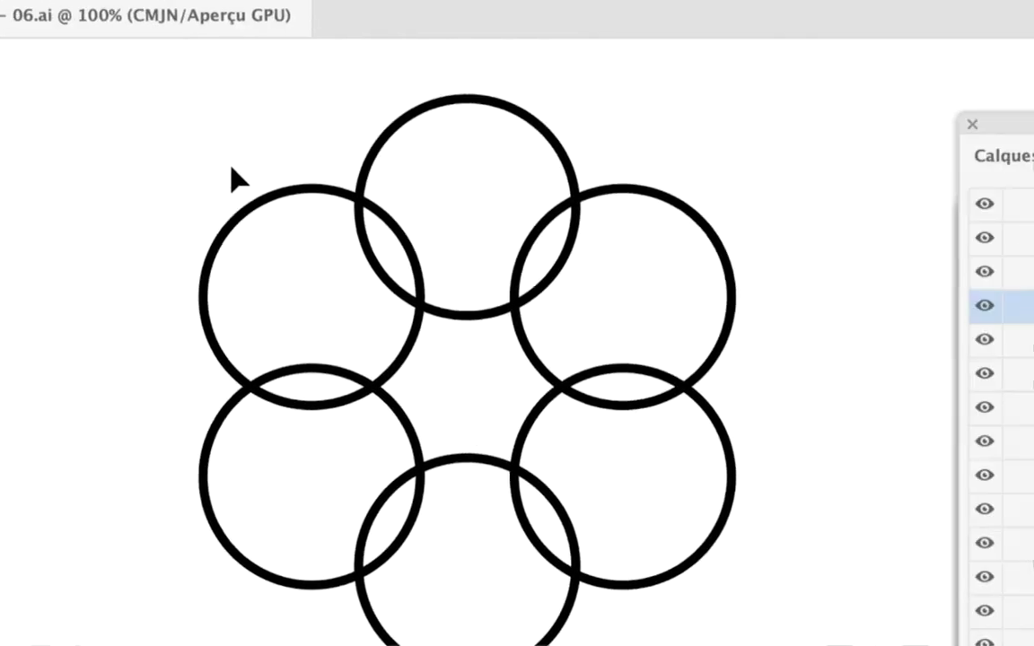
left_click(280, 165)
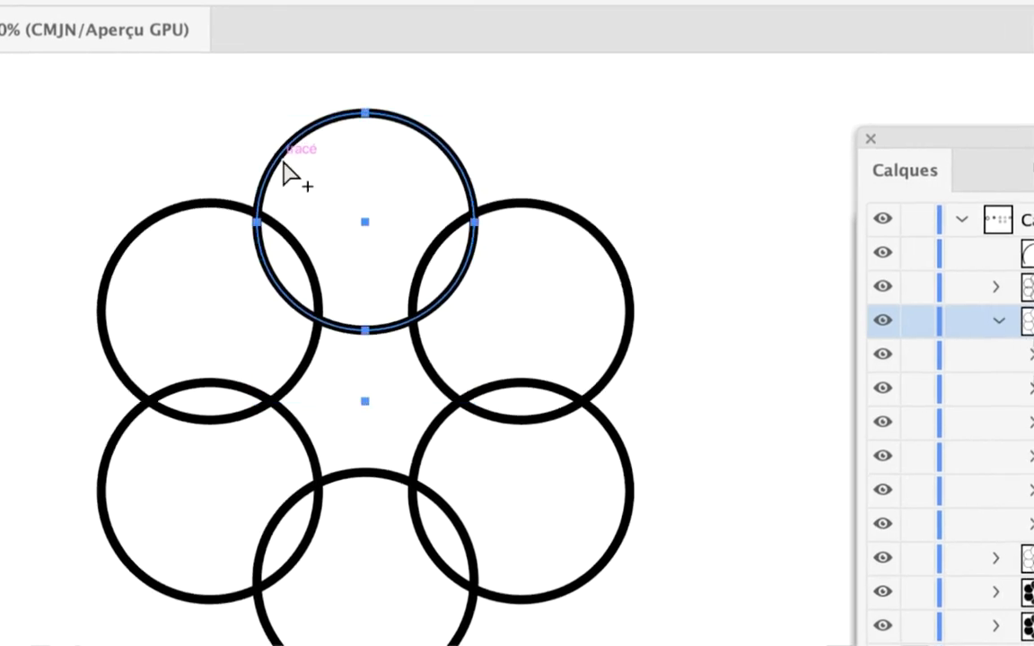
scroll(422, 166, "down", 1)
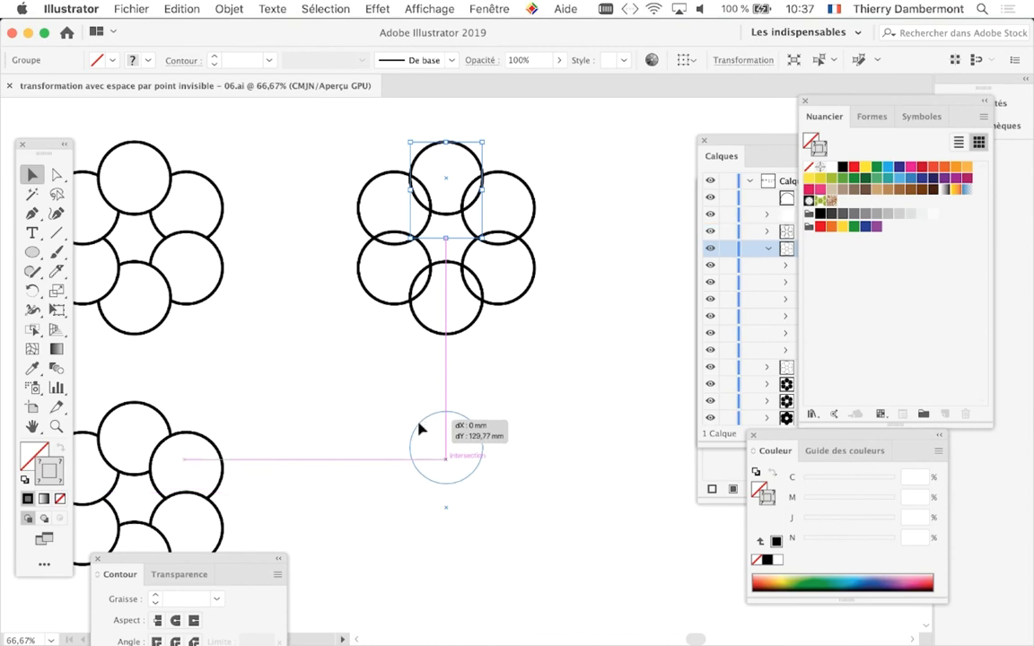
left_click_drag(427, 334, 419, 428)
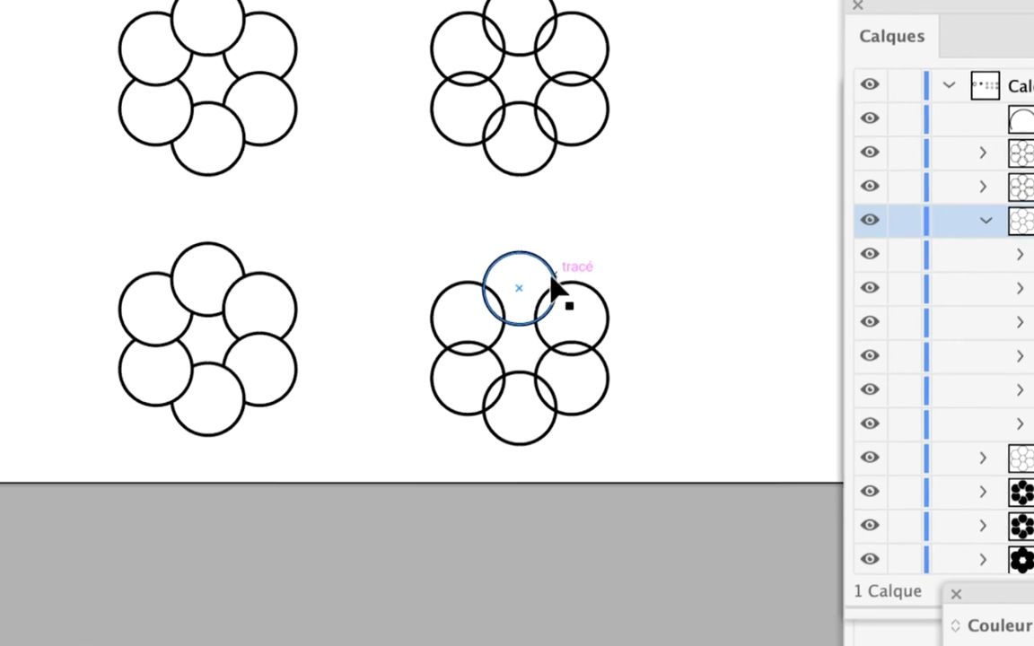
Step: Apply Décomposer l'aspect to the copied ring, expanding it into six circles, and deselect
left_click(553, 286)
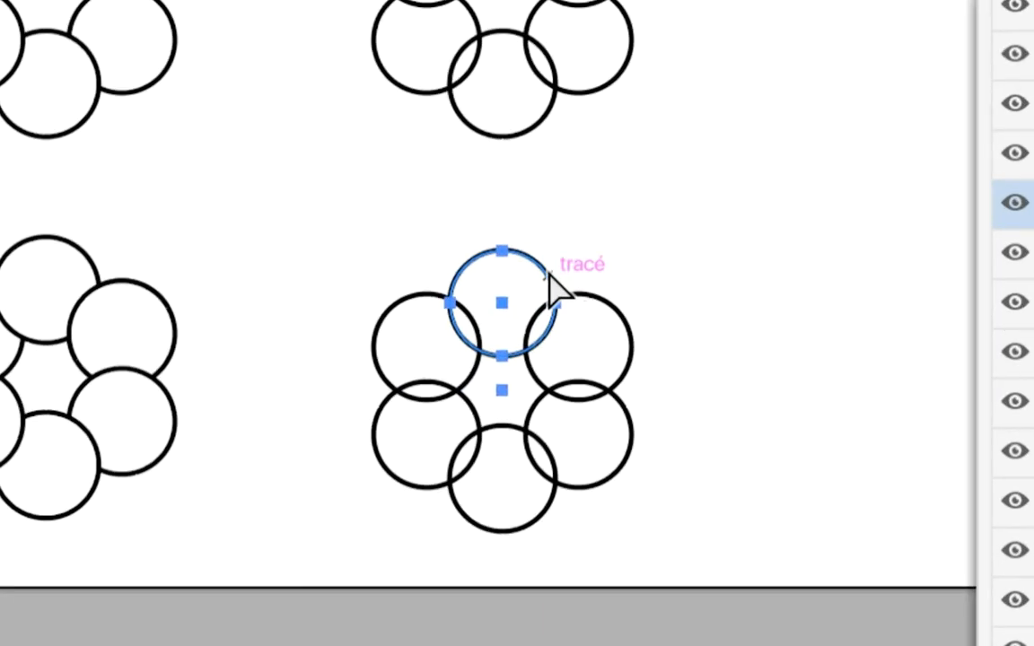
left_click(553, 285)
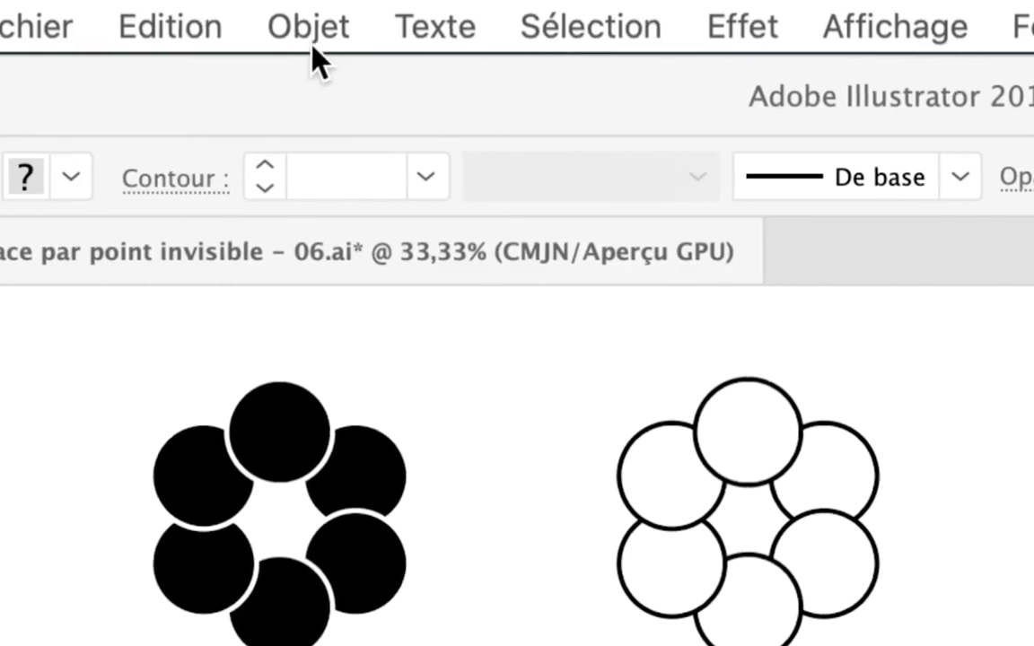
left_click(314, 31)
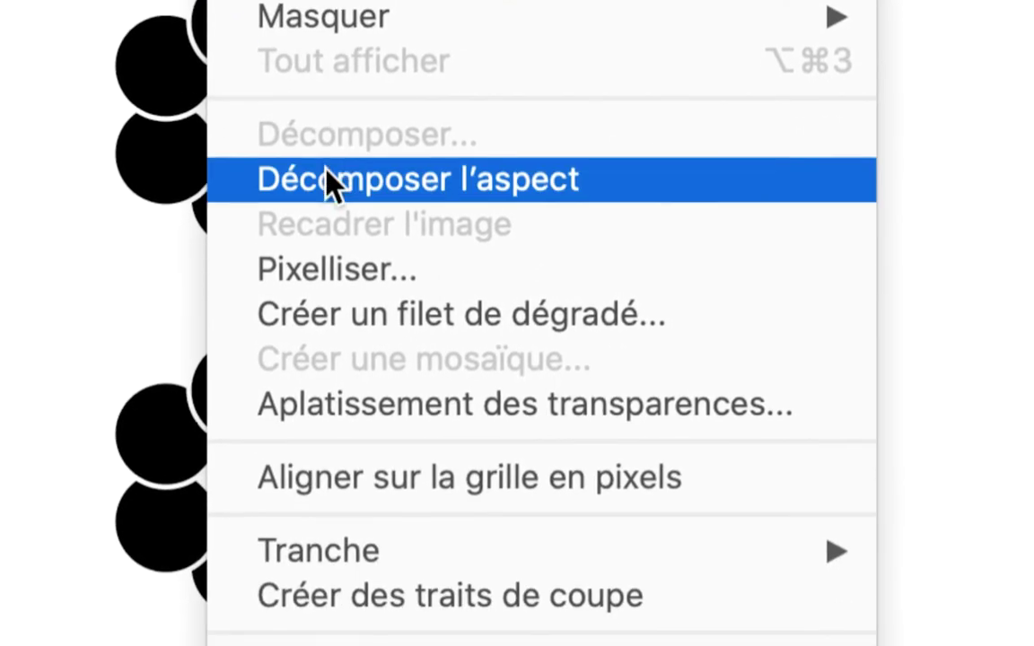
left_click(326, 172)
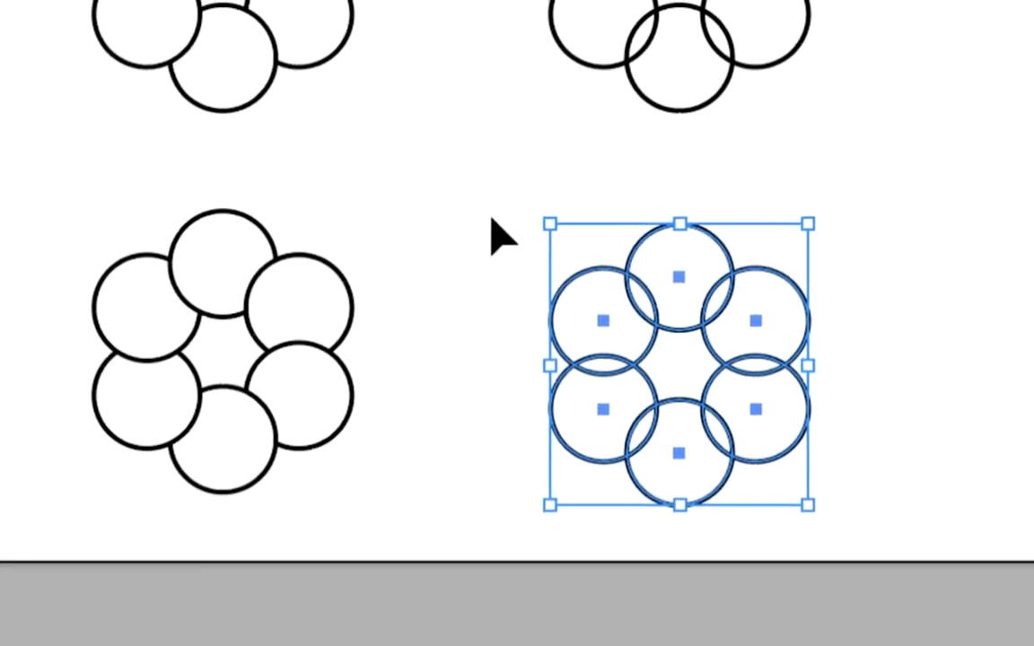
left_click(492, 221)
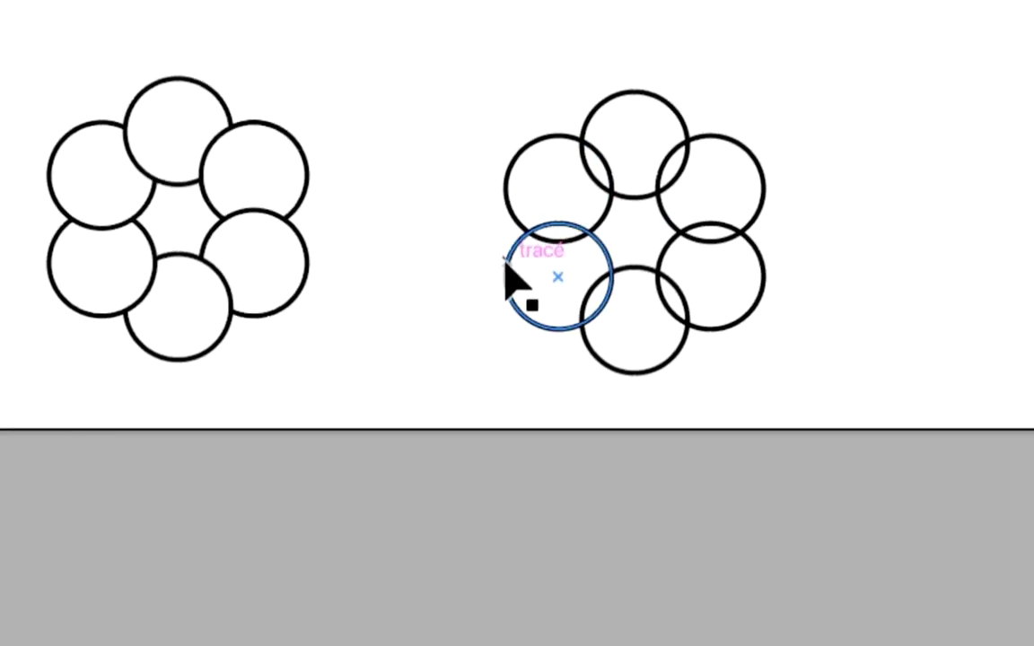
left_click(510, 277)
left_click(583, 264)
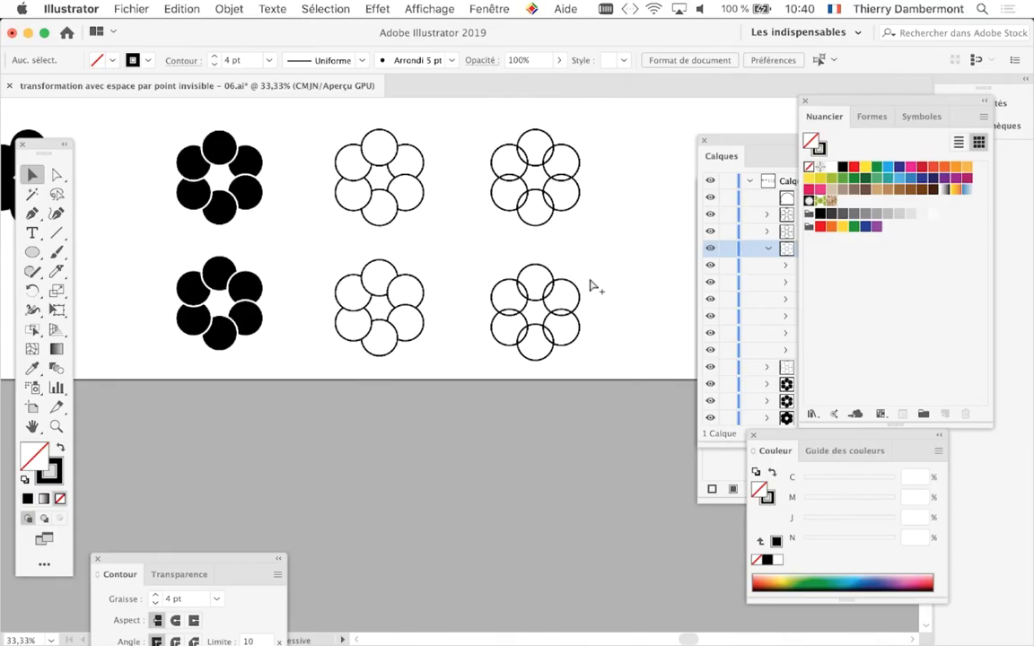
Step: Alt-drag a copy of the black star-centred ring down, aligned under the original
scroll(529, 368, "down", 1)
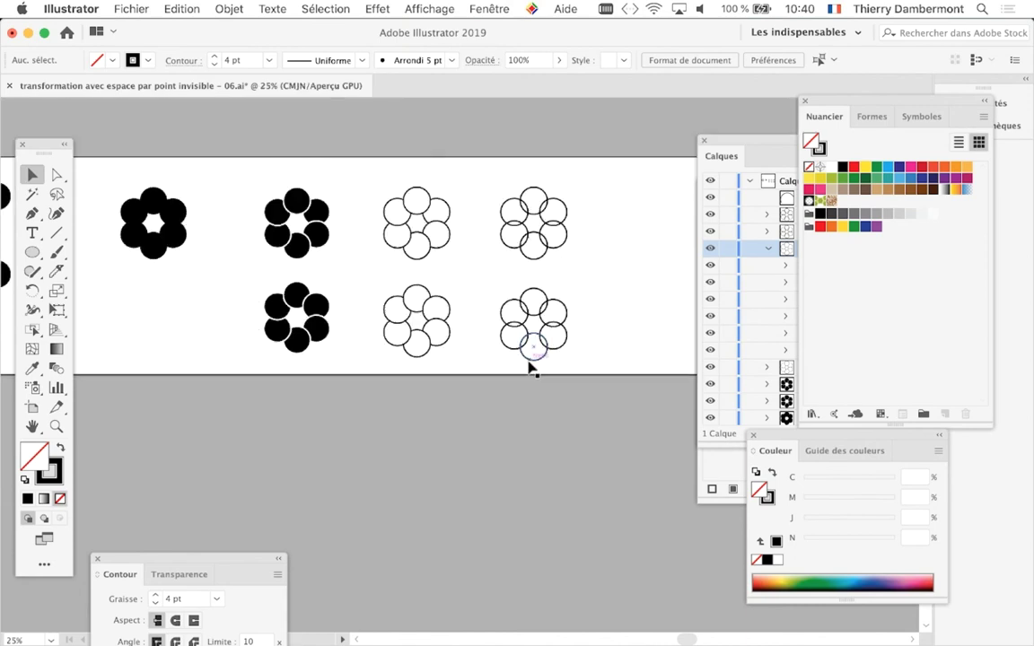
scroll(530, 367, "down", 1)
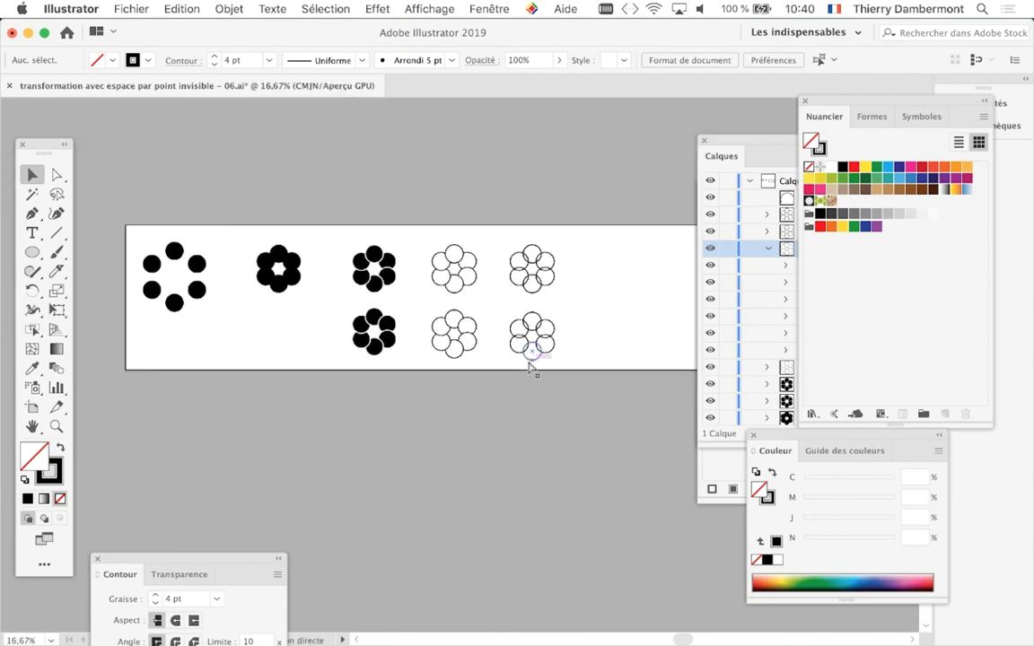
scroll(278, 294, "up", 1)
scroll(278, 294, "up", 1)
scroll(278, 294, "up", 1)
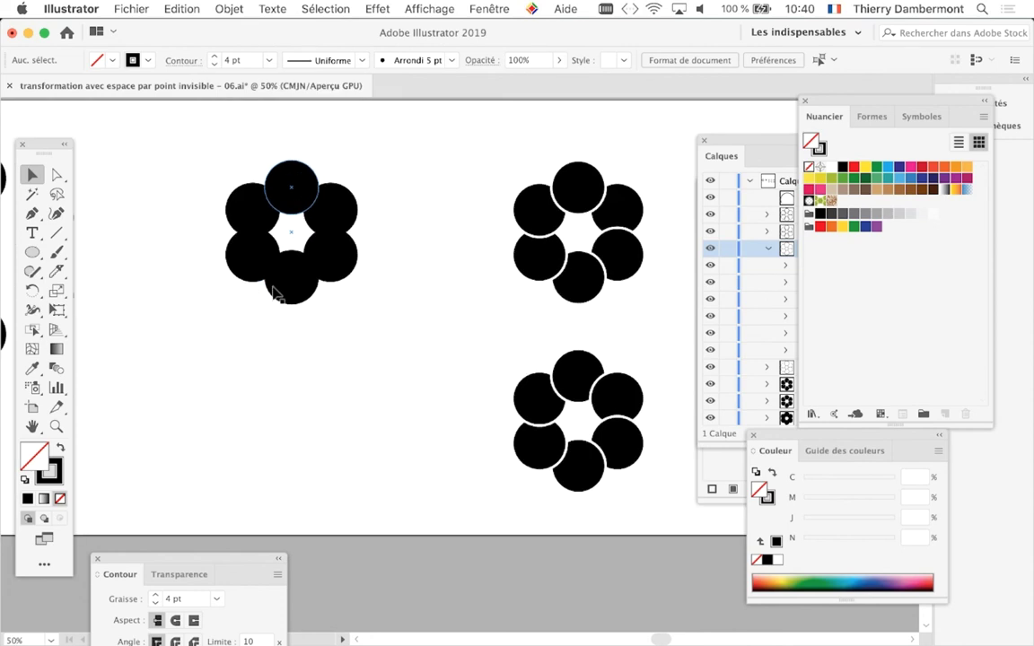
scroll(276, 292, "up", 1)
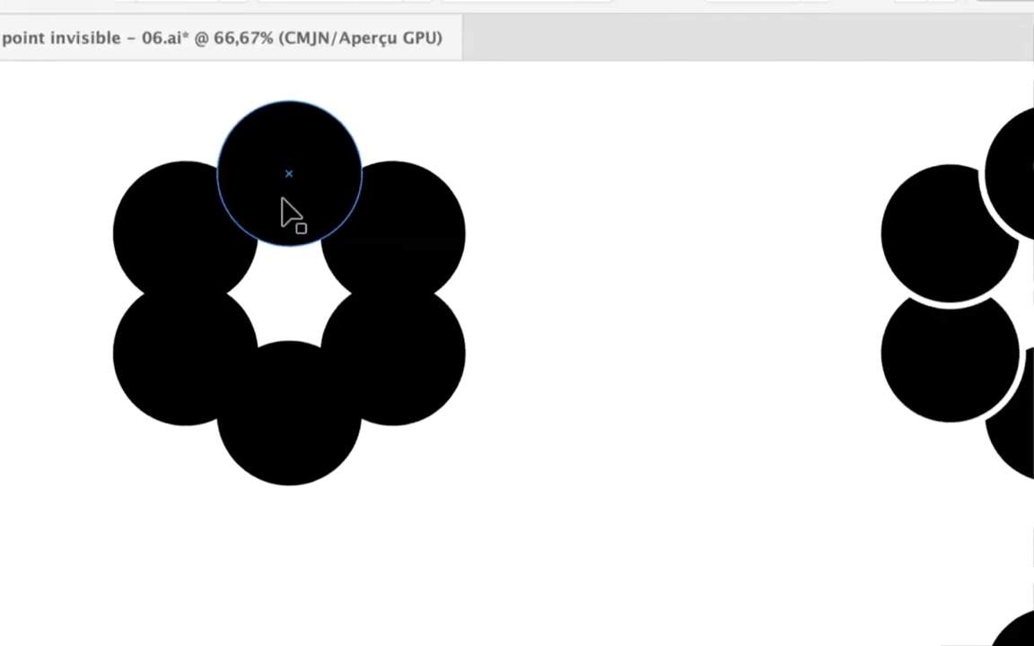
left_click(293, 167)
left_click_drag(285, 205, 289, 390)
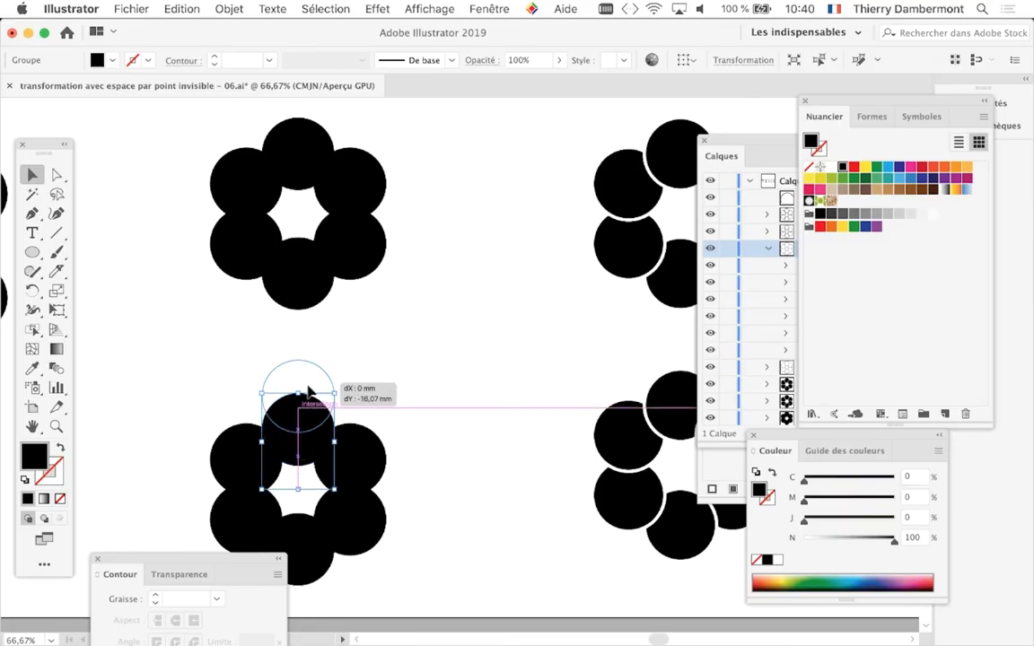
left_click_drag(308, 392, 307, 393)
Step: Apply Décomposer l'aspect to the copy, deselect, and zoom out to the whole artboard
left_click(213, 7)
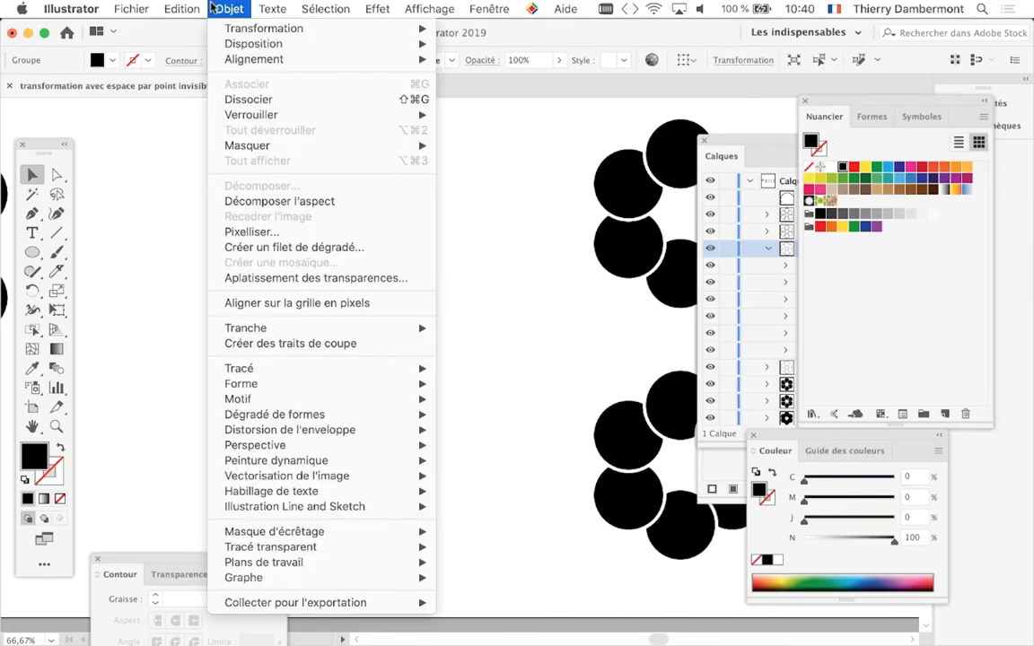
left_click(308, 203)
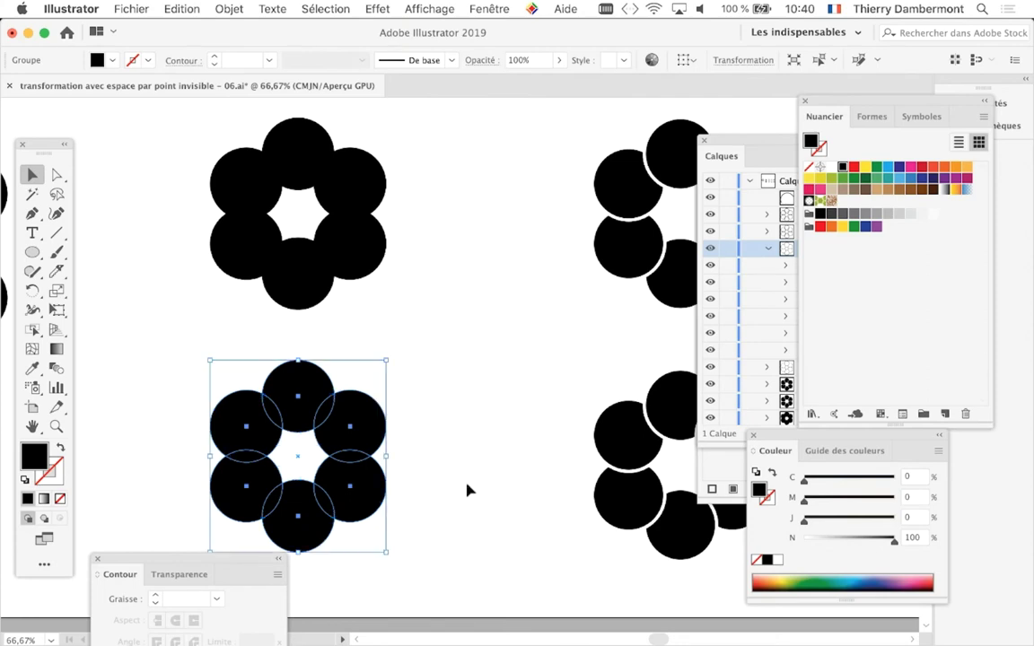
left_click(467, 490)
key("ctrl+minus")
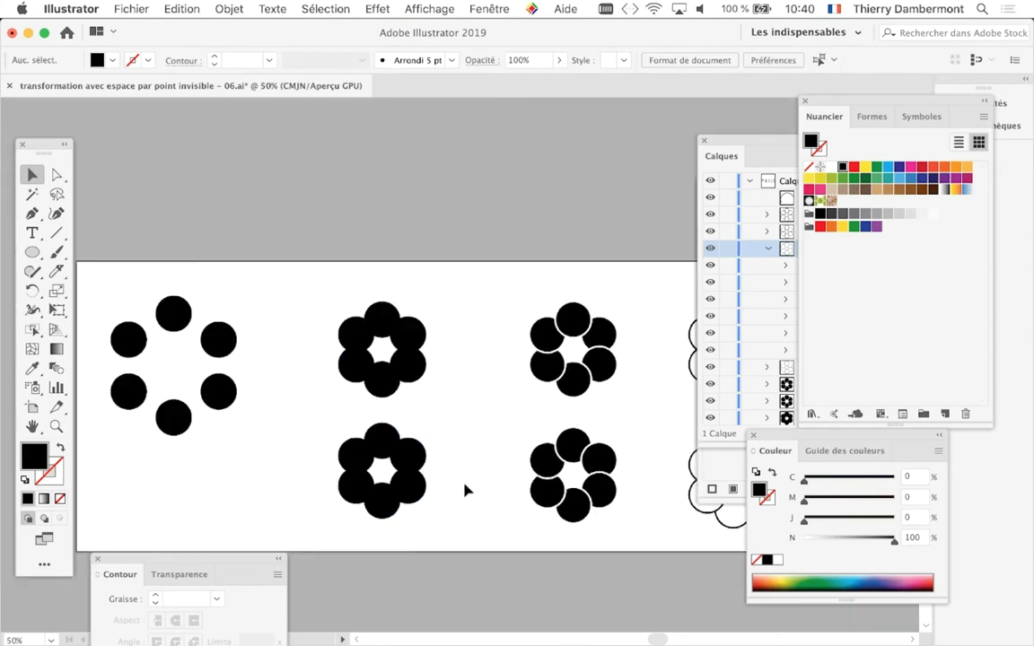
key("ctrl+minus")
key("ctrl+minus")
Step: Save the document as 'transformation avec espace par point invisible - 07.ai'
left_click_drag(342, 362, 297, 285)
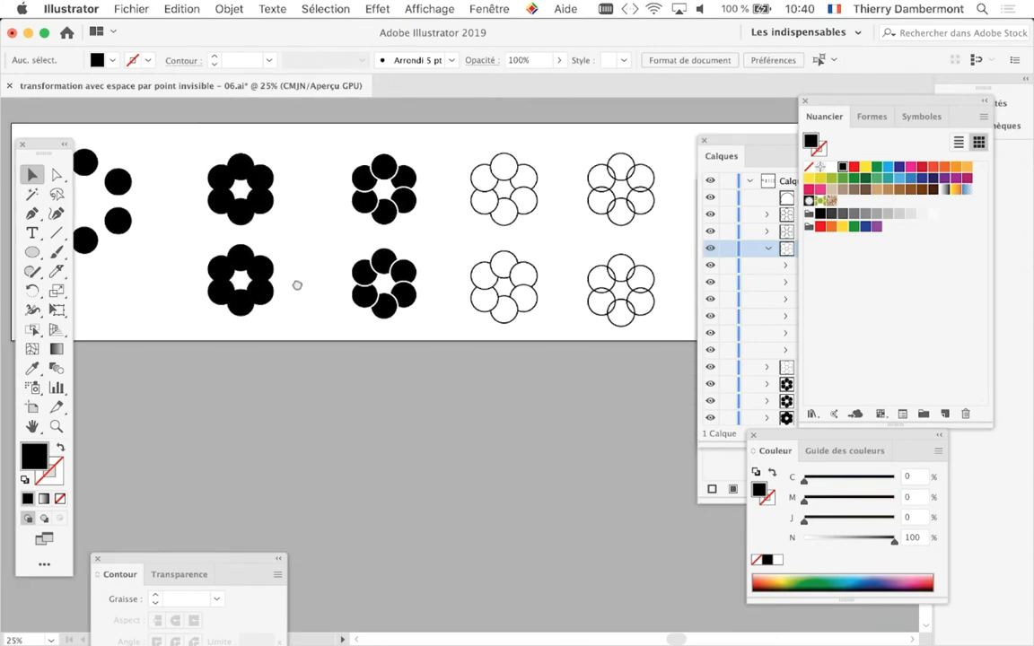
left_click(135, 9)
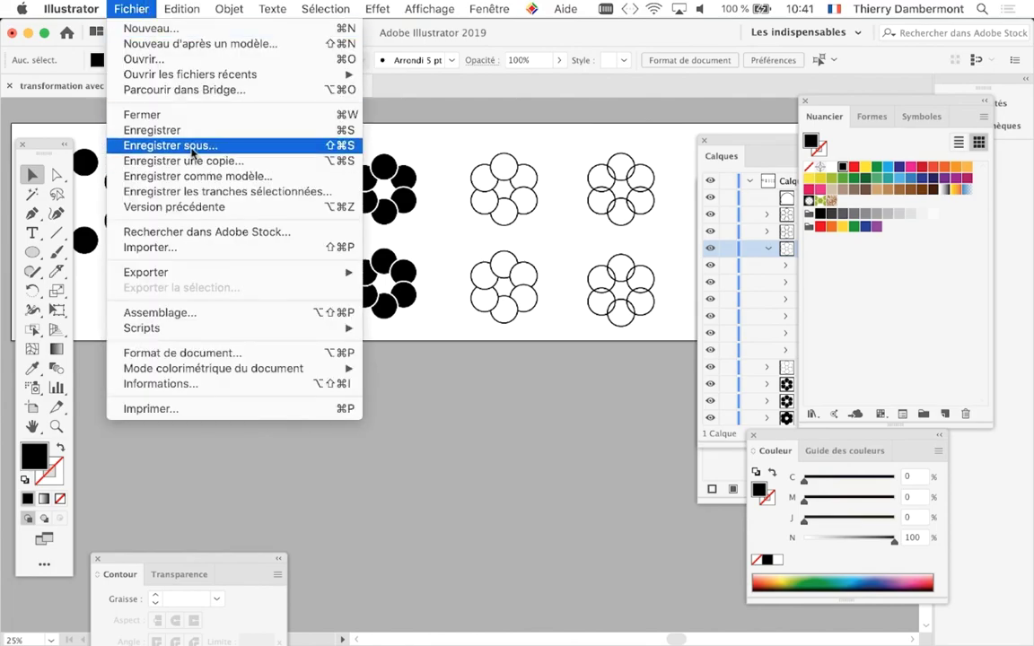
left_click(184, 141)
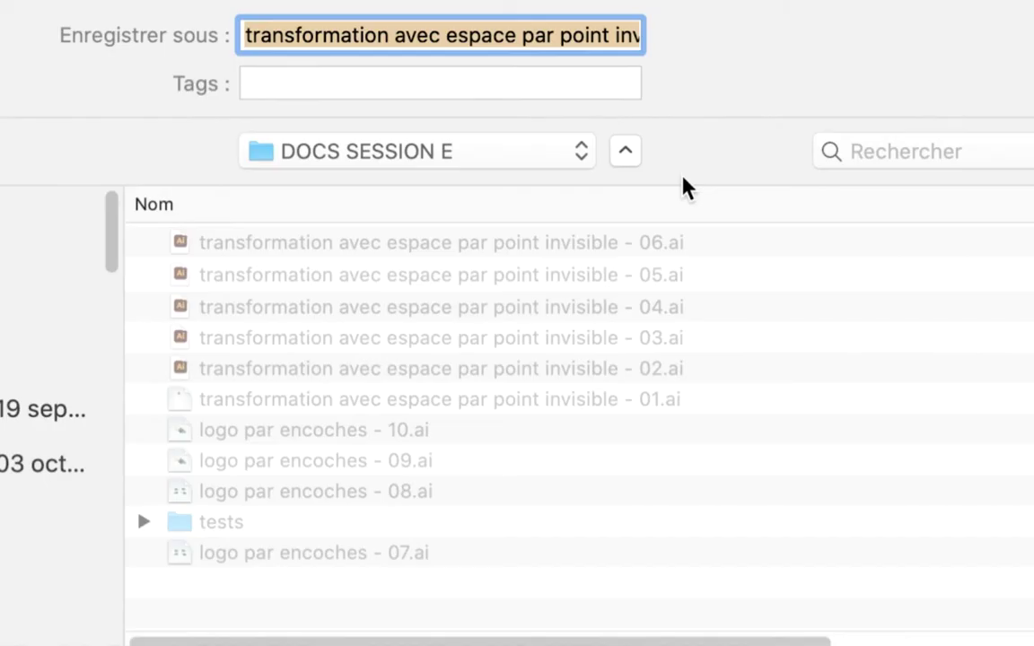
left_click(627, 106)
key("Down")
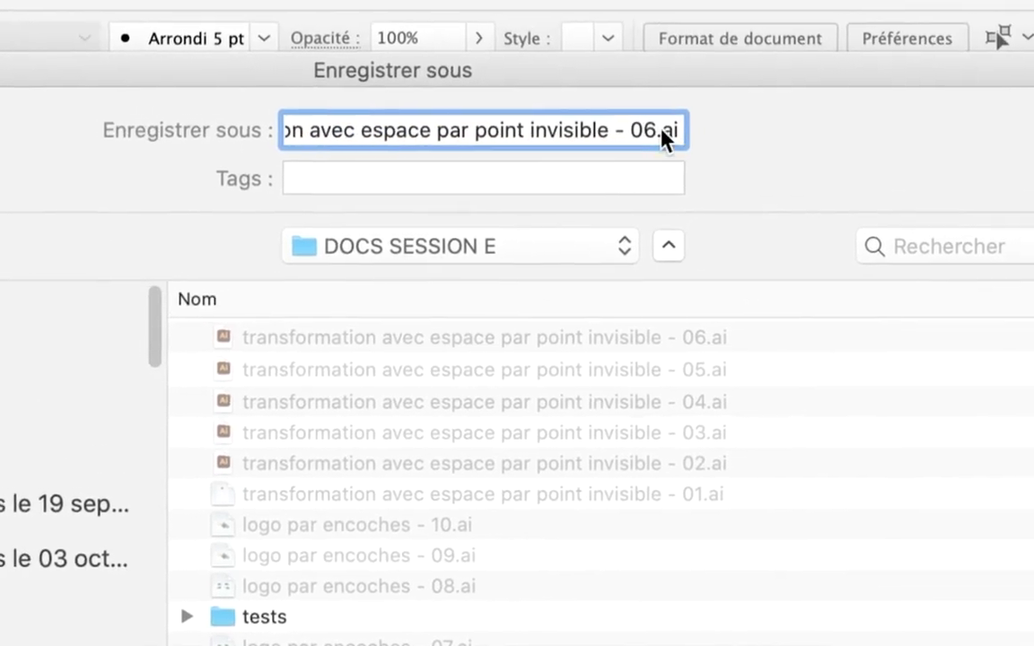
key("Left")
key("Left")
key("Left")
key("shift+Left")
type("7")
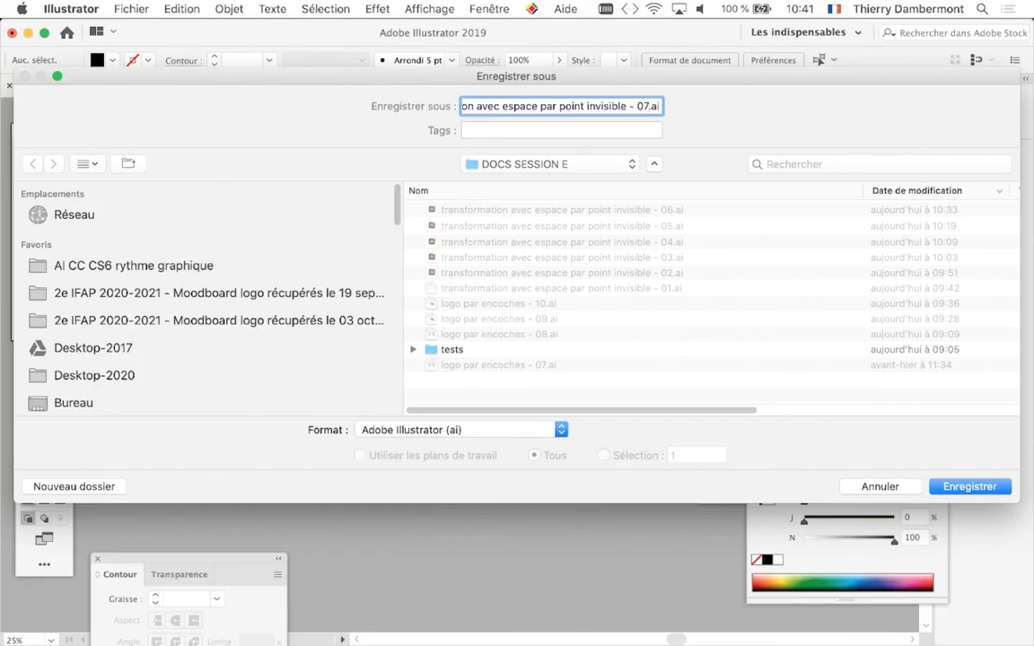
key("Return")
key("Return")
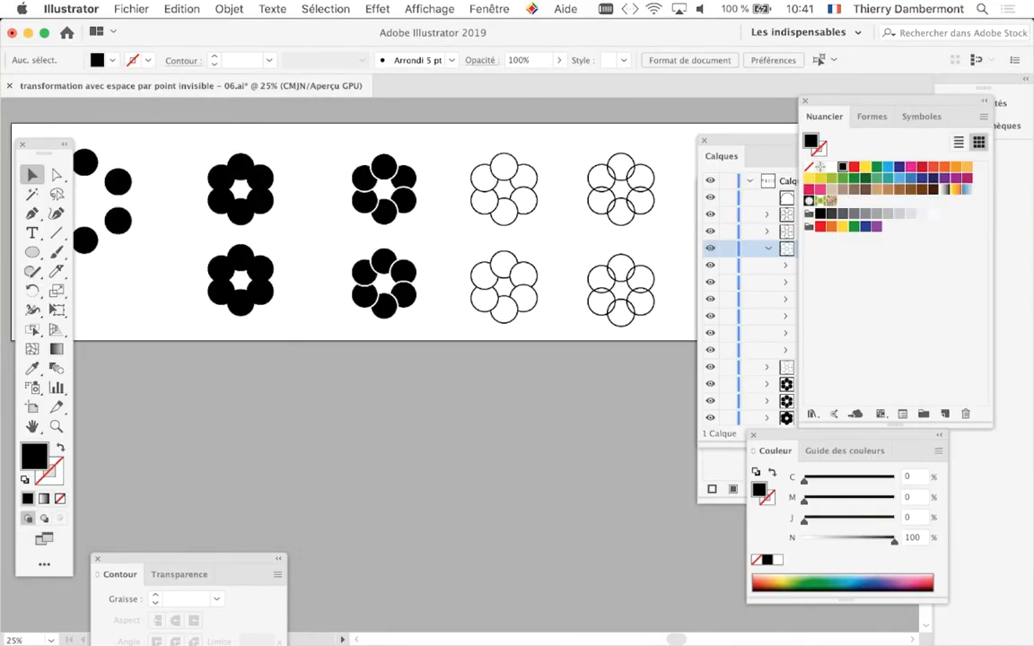
scroll(359, 224, "right", 2)
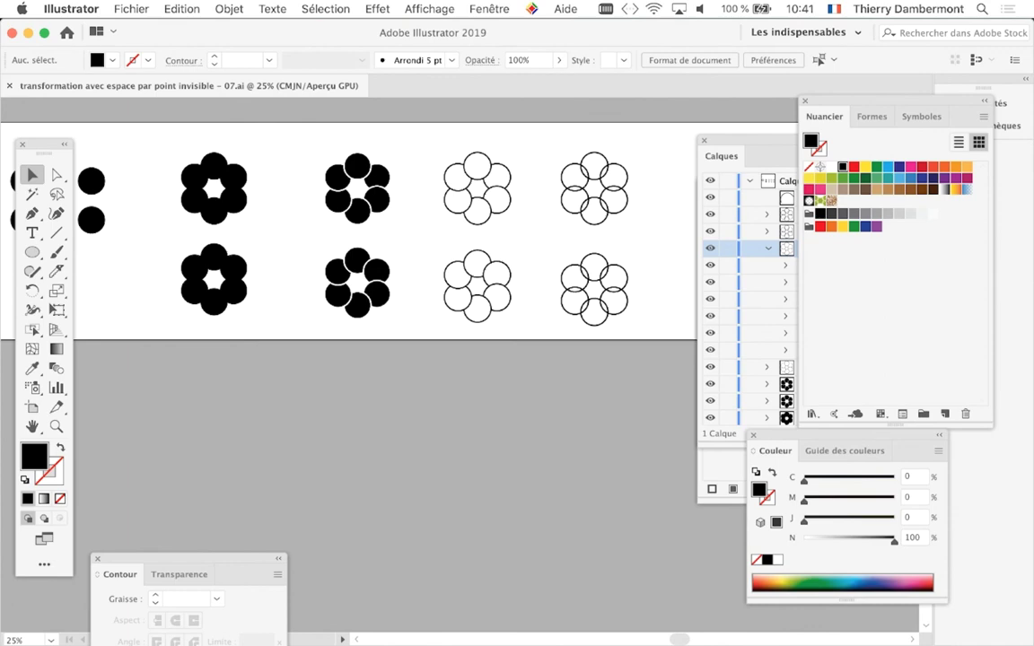
key("super+minus")
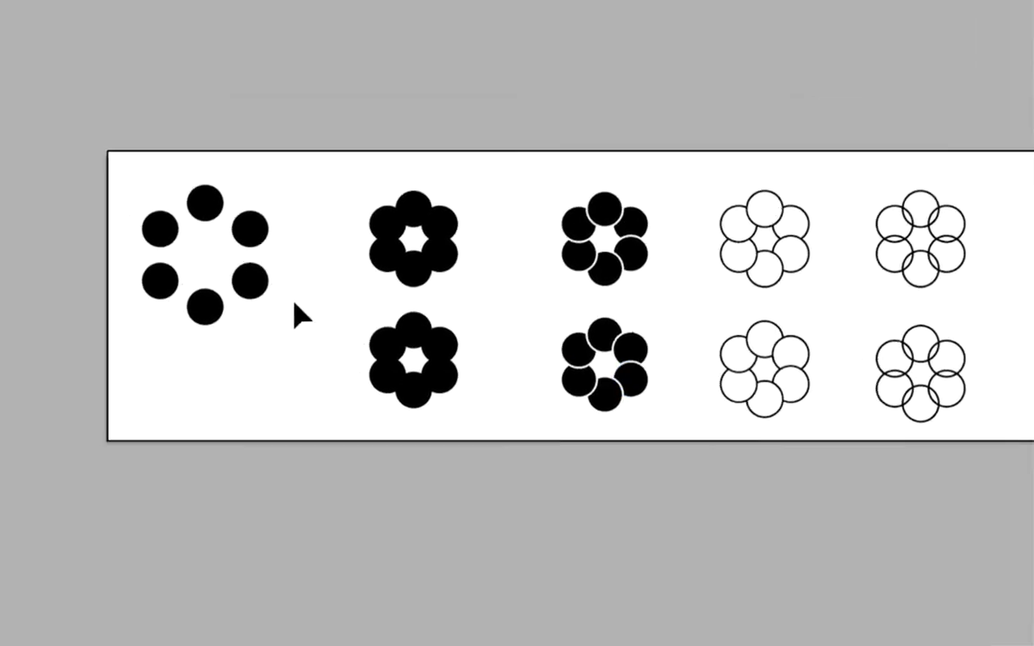
Step: Extend the artboard downward to 472,26 mm tall with the Artboard tool
left_click(195, 231)
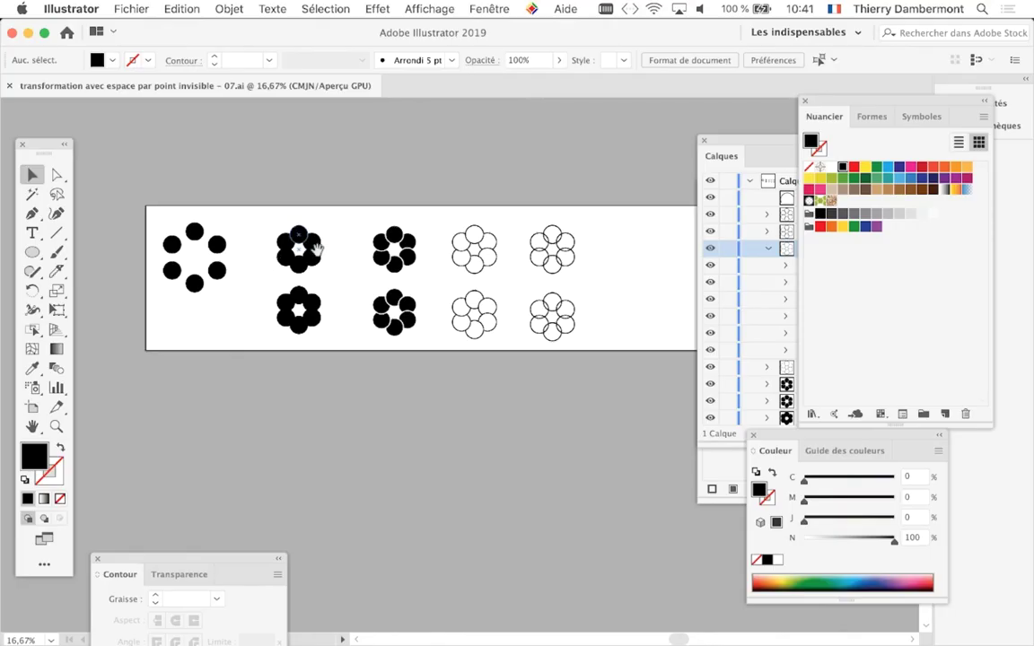
left_click_drag(317, 249, 233, 188)
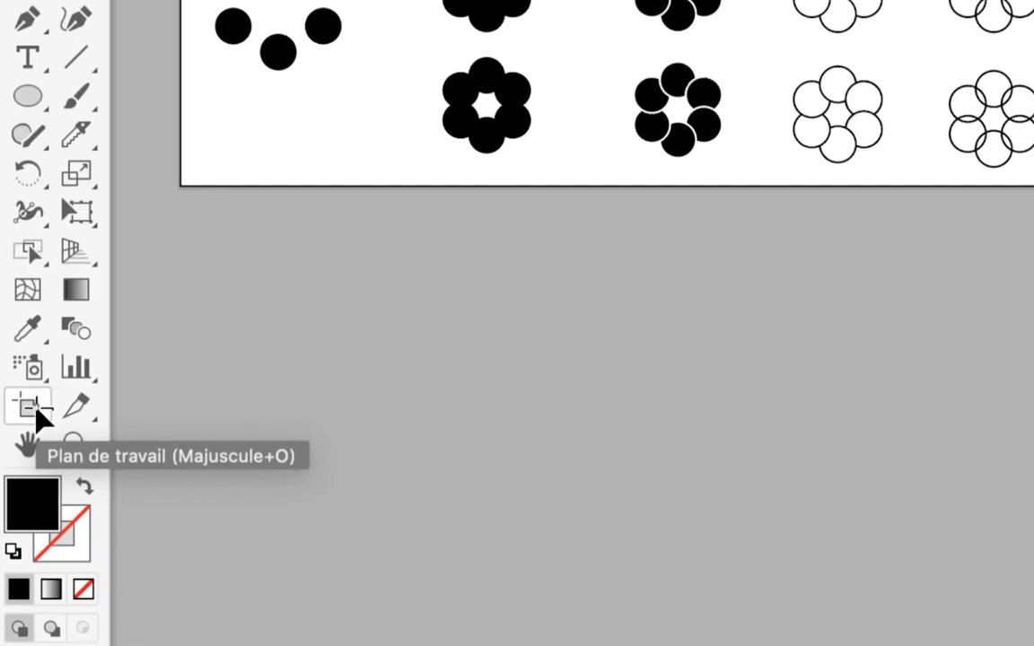
left_click(34, 409)
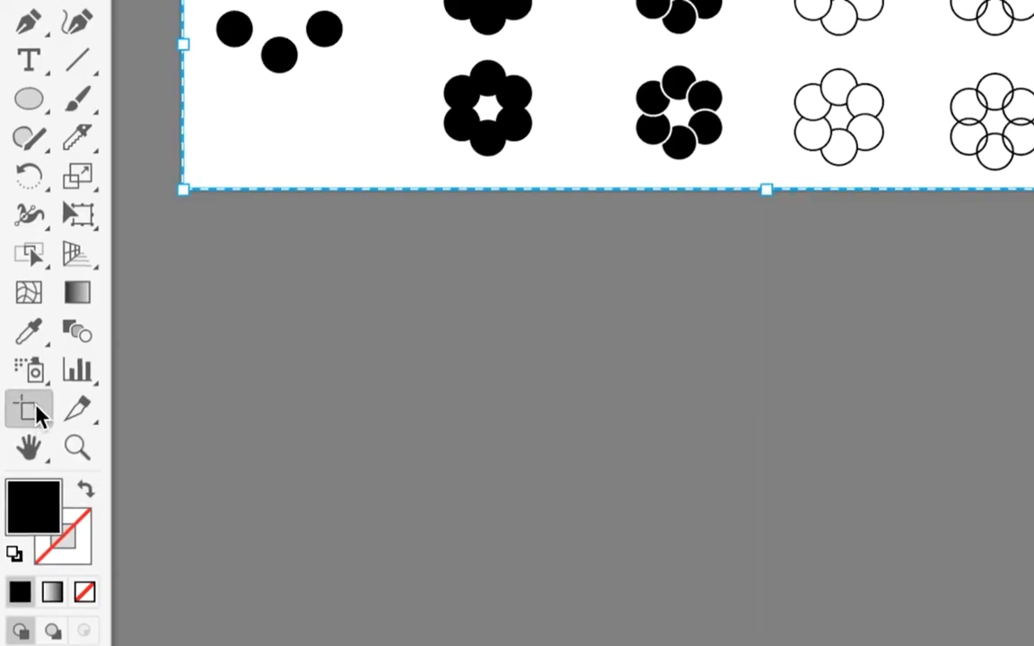
left_click_drag(283, 357, 283, 404)
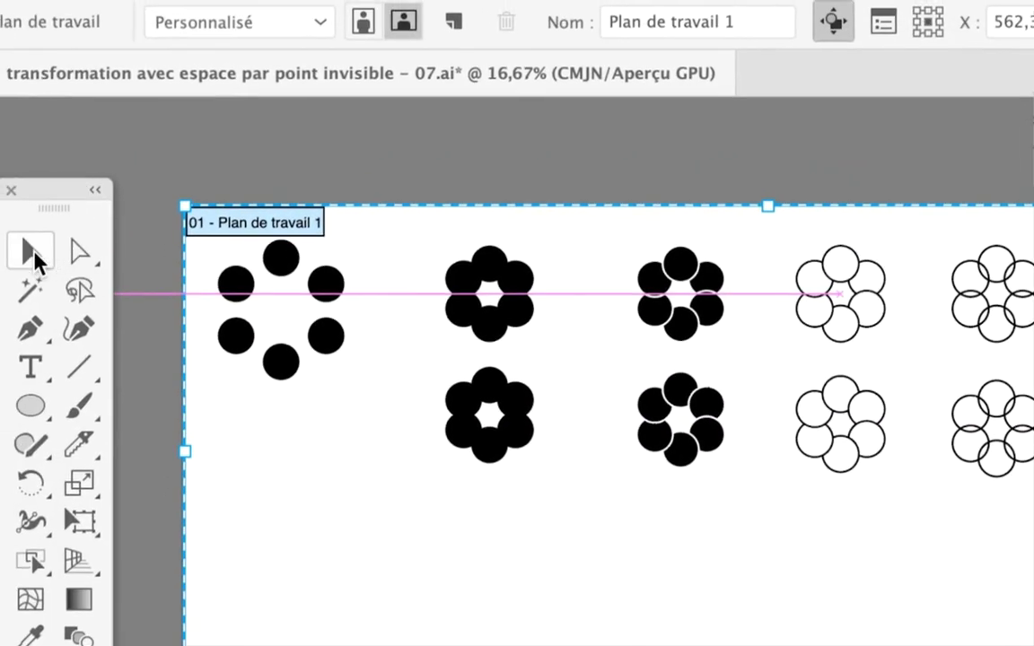
Step: Alt-drag a copy of the bottom row of four rings 158 mm straight down
left_click(34, 256)
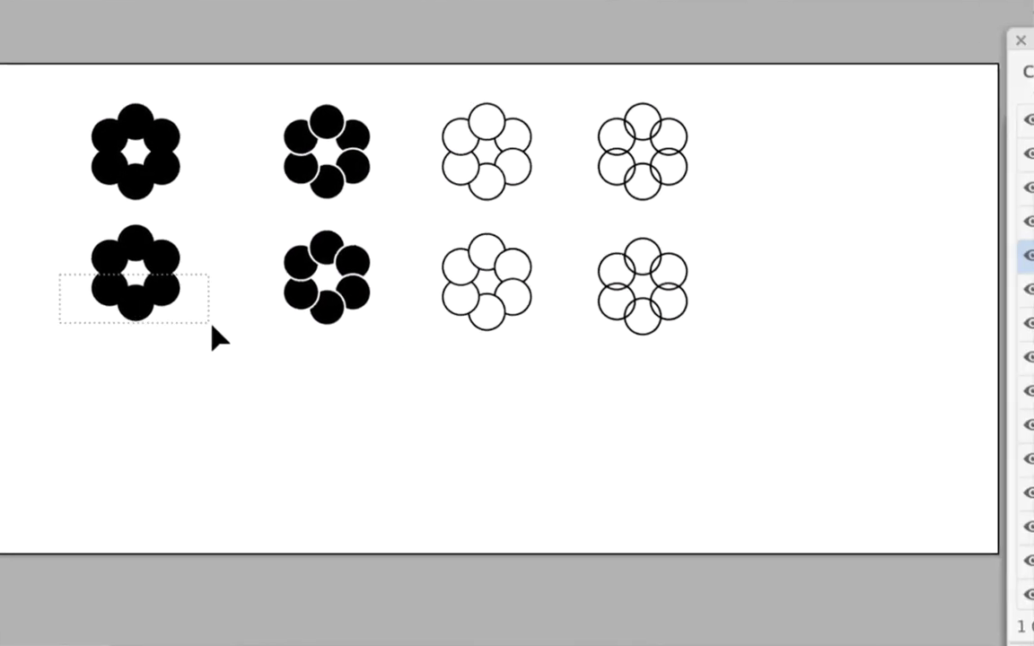
left_click_drag(169, 325, 769, 385)
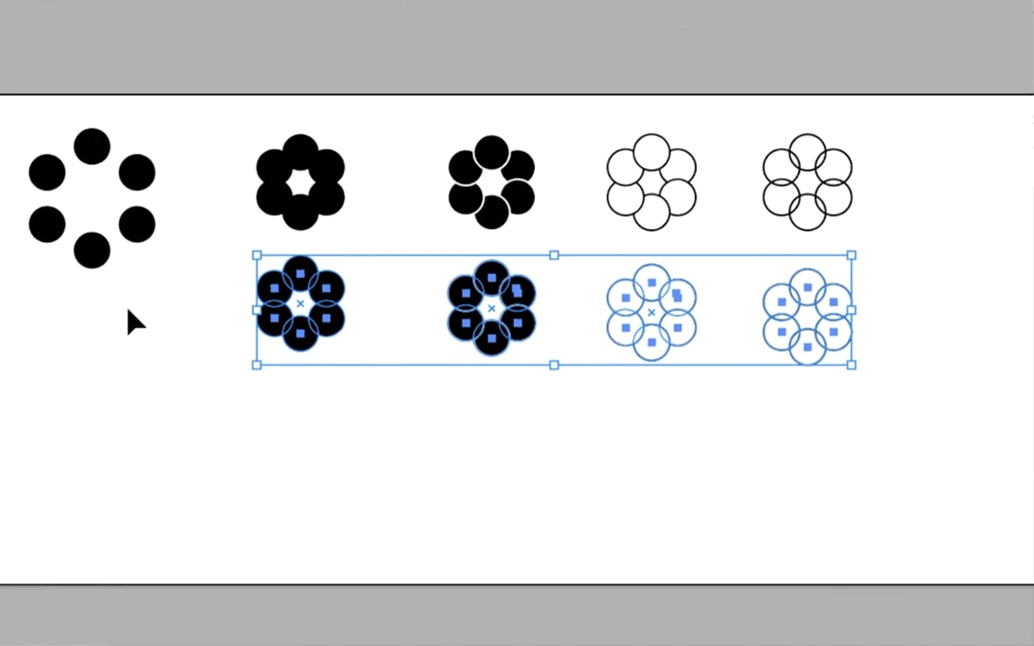
left_click_drag(155, 303, 379, 350)
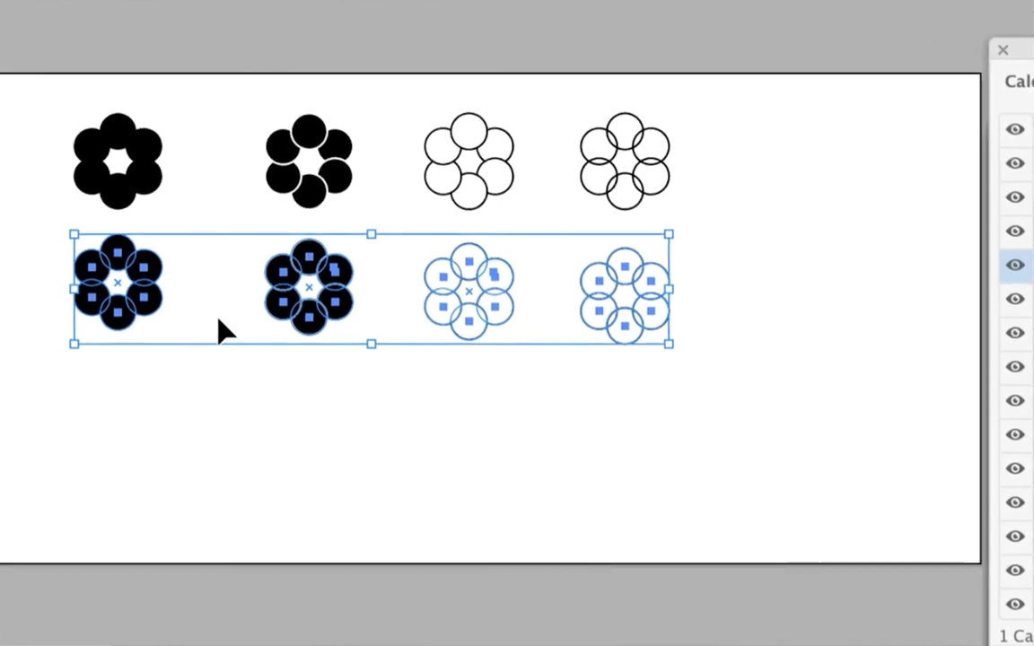
left_click_drag(201, 314, 203, 378)
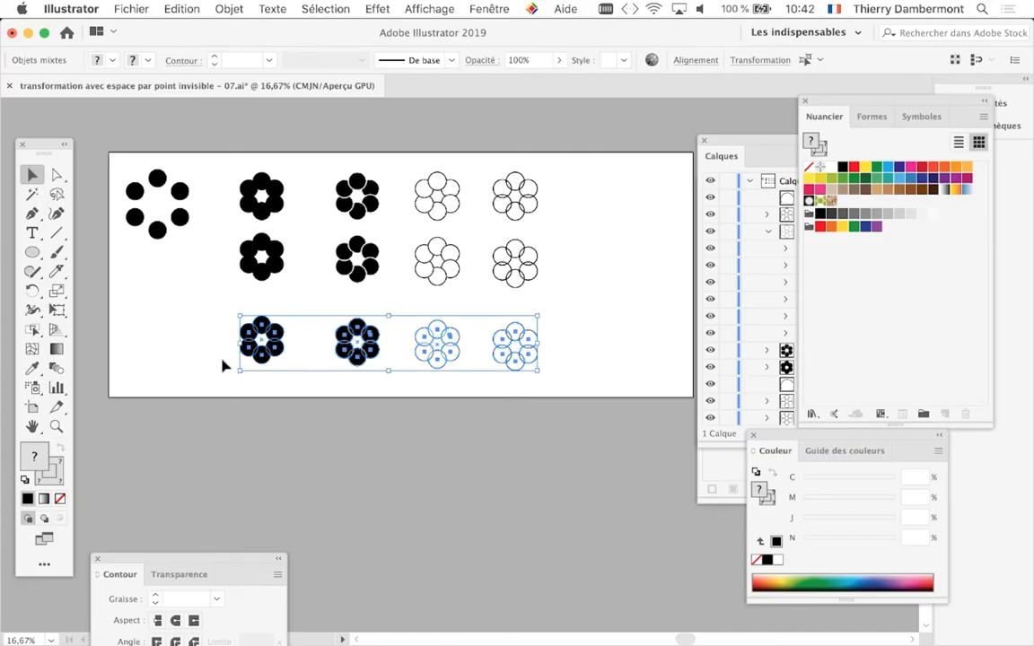
left_click(224, 363)
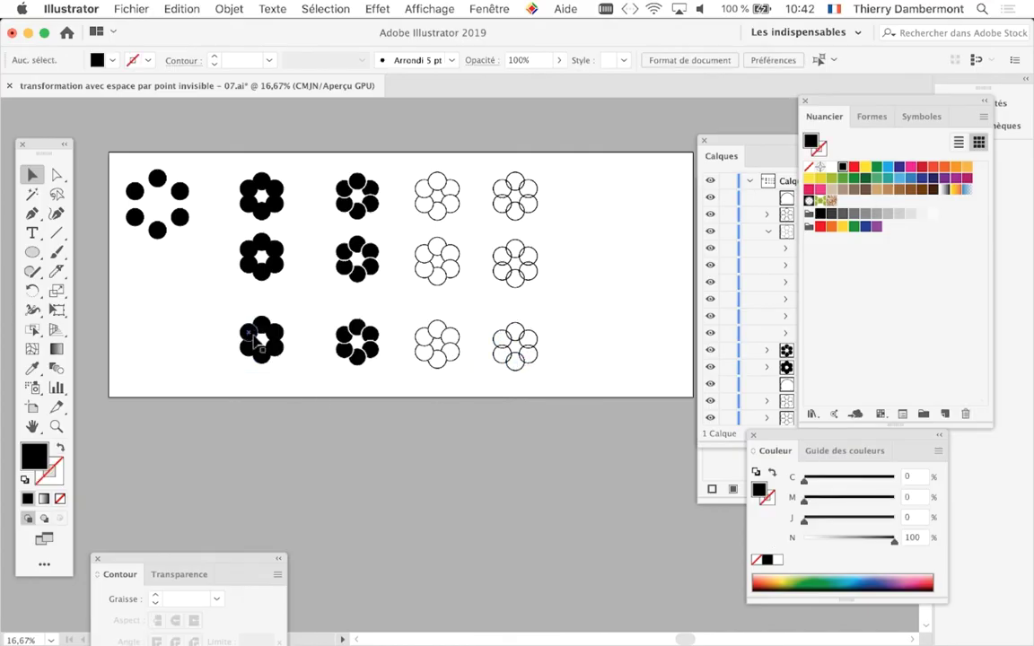
scroll(254, 362, "up", 2)
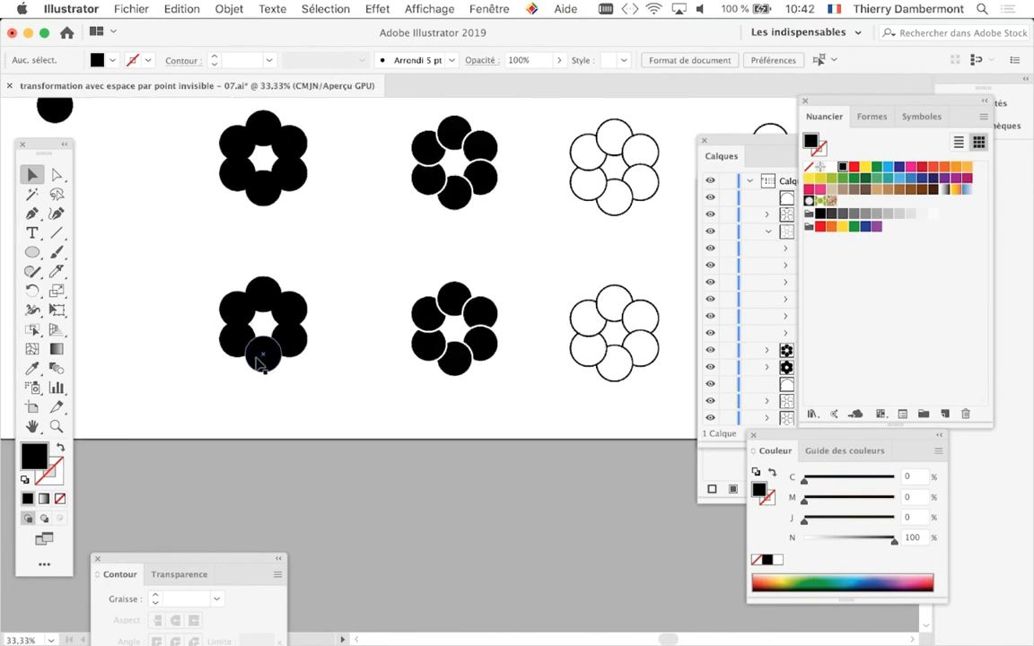
scroll(379, 384, "up", 1)
mouse_move(493, 397)
left_mouse_down()
mouse_move(188, 416)
mouse_move(328, 418)
left_mouse_up()
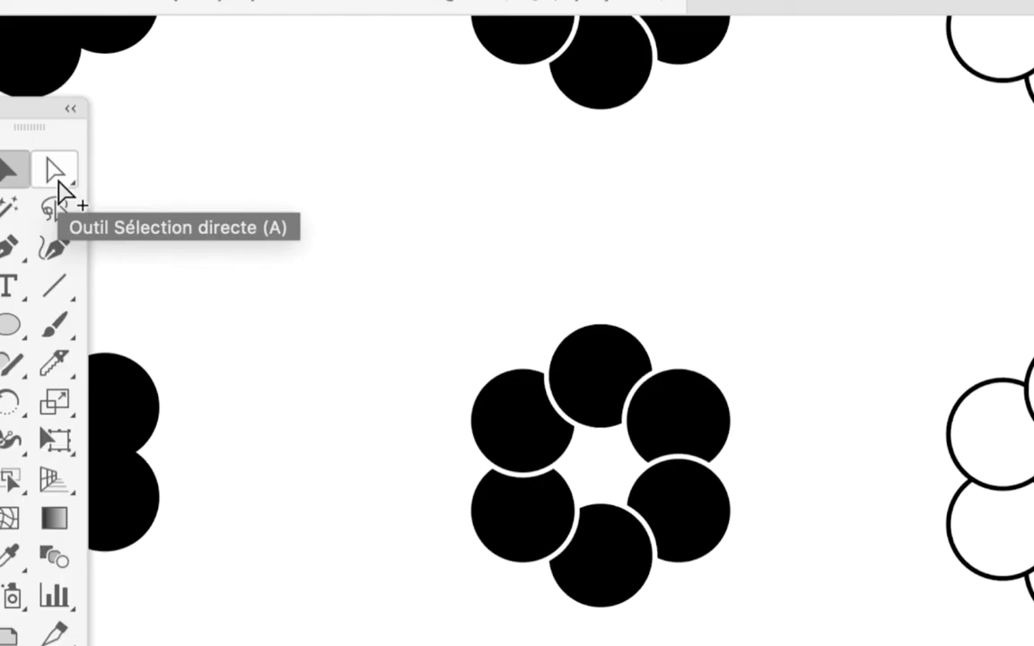
Step: Switch to Group Selection, float the Swatches panel, and reselect the ring's top circle
left_click_drag(59, 190, 118, 205)
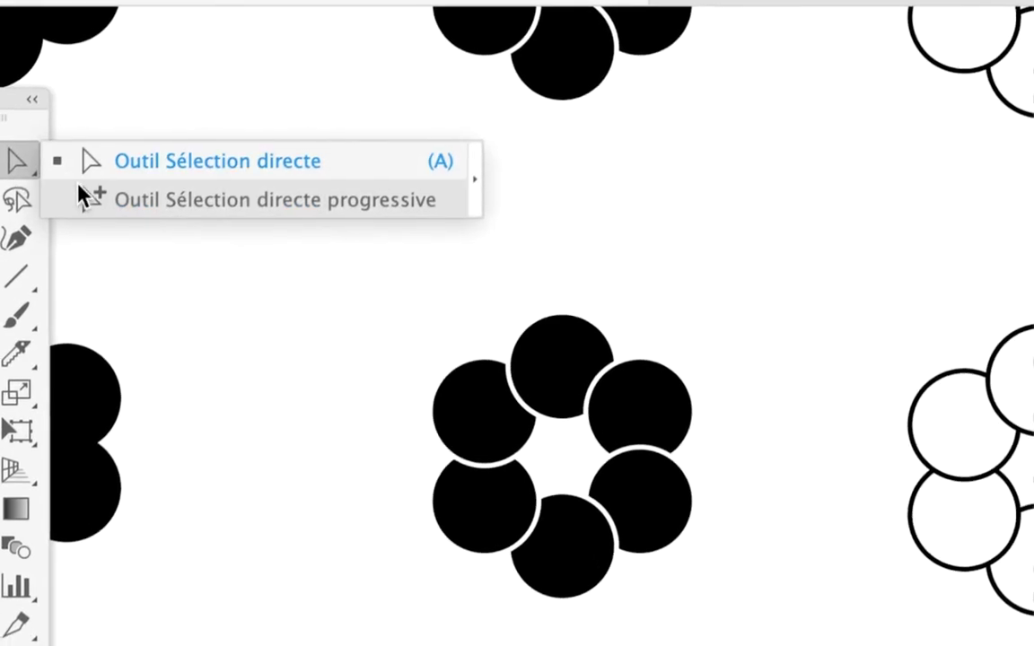
left_click(236, 251)
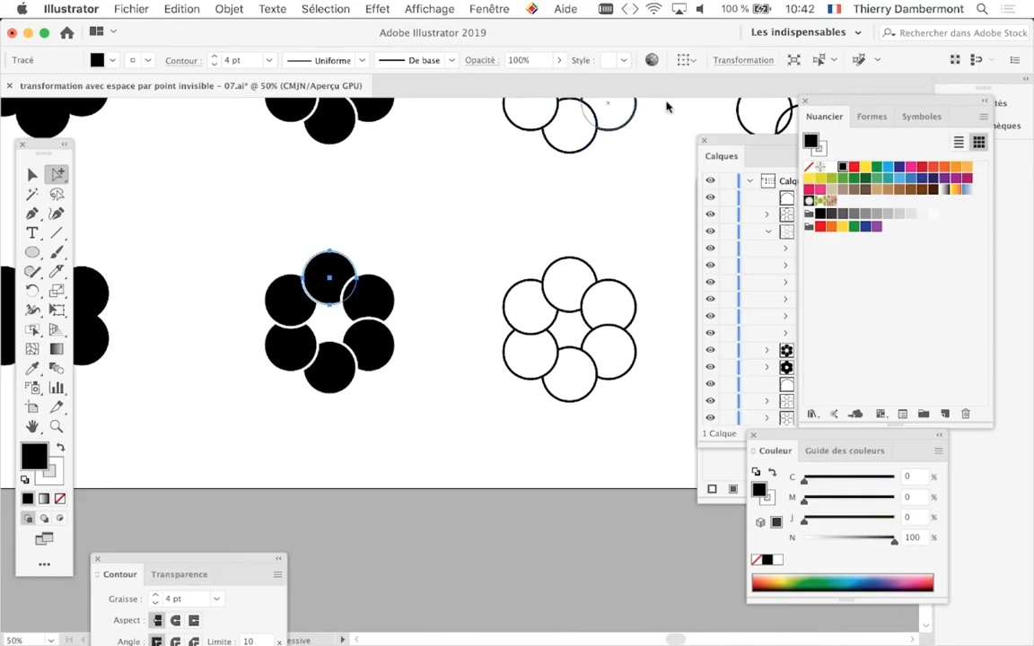
left_click_drag(818, 104, 518, 141)
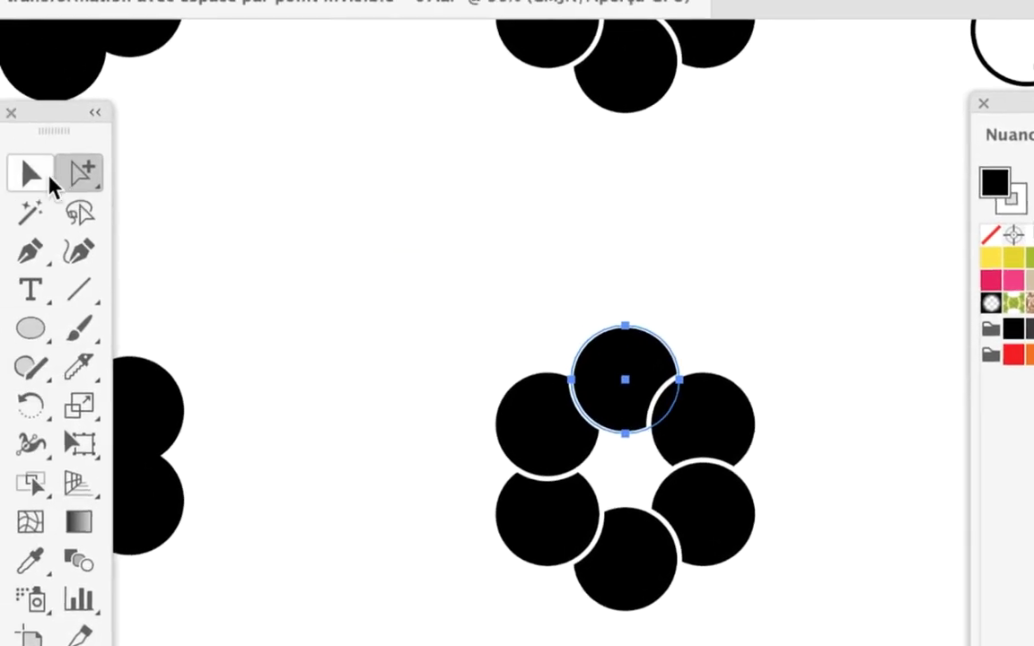
left_click(46, 171)
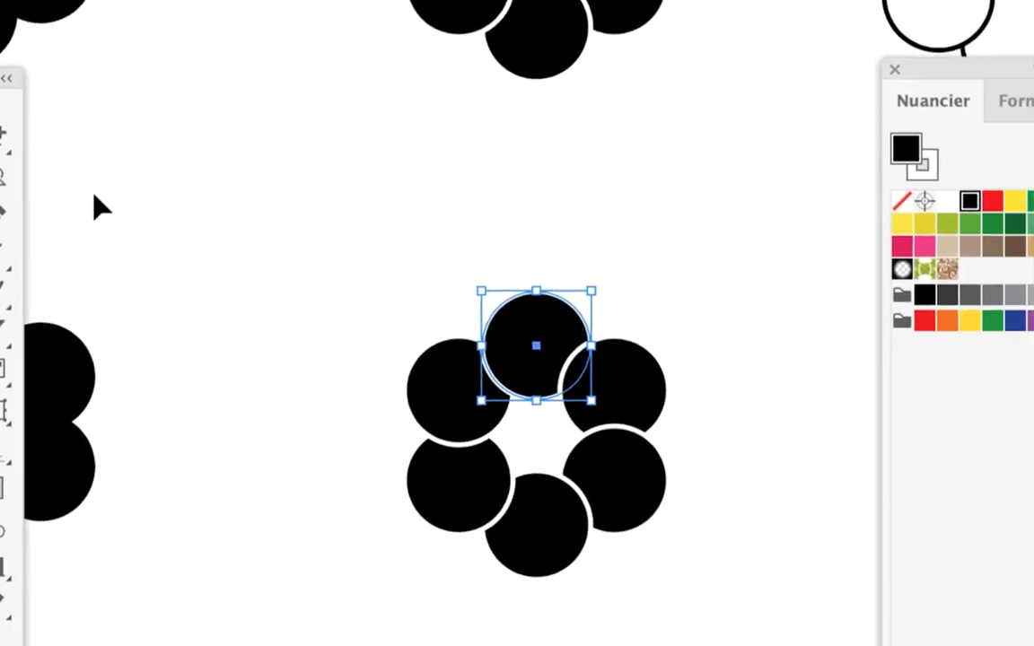
left_click(240, 244)
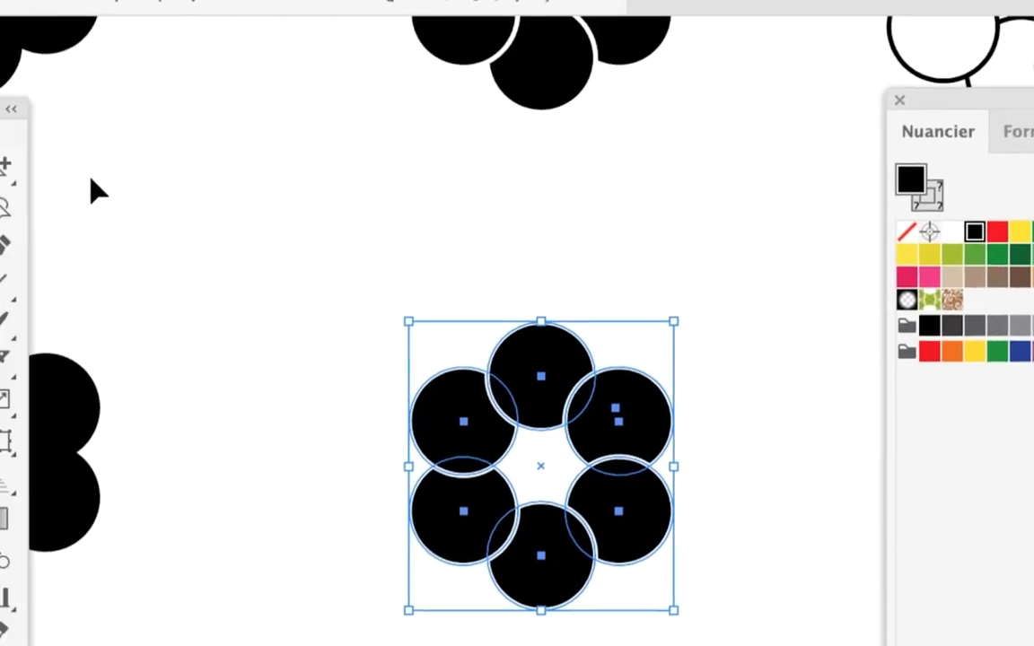
left_click(61, 180)
left_click(610, 387)
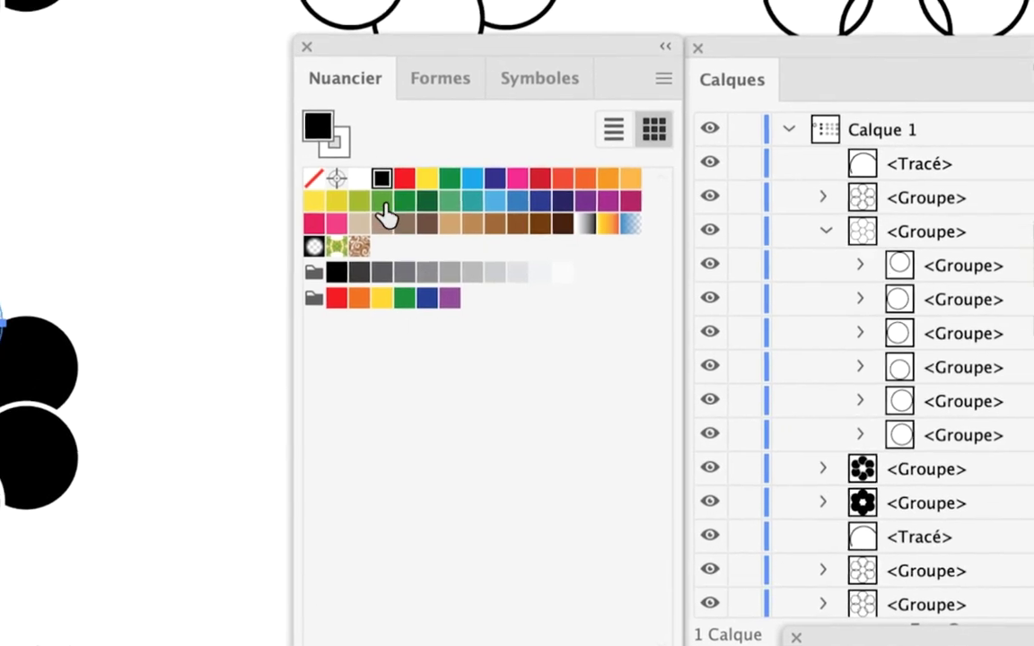
Step: Try green and yellow fills on the top and lower-right circles, then undo them
left_click(383, 201)
left_click(270, 386)
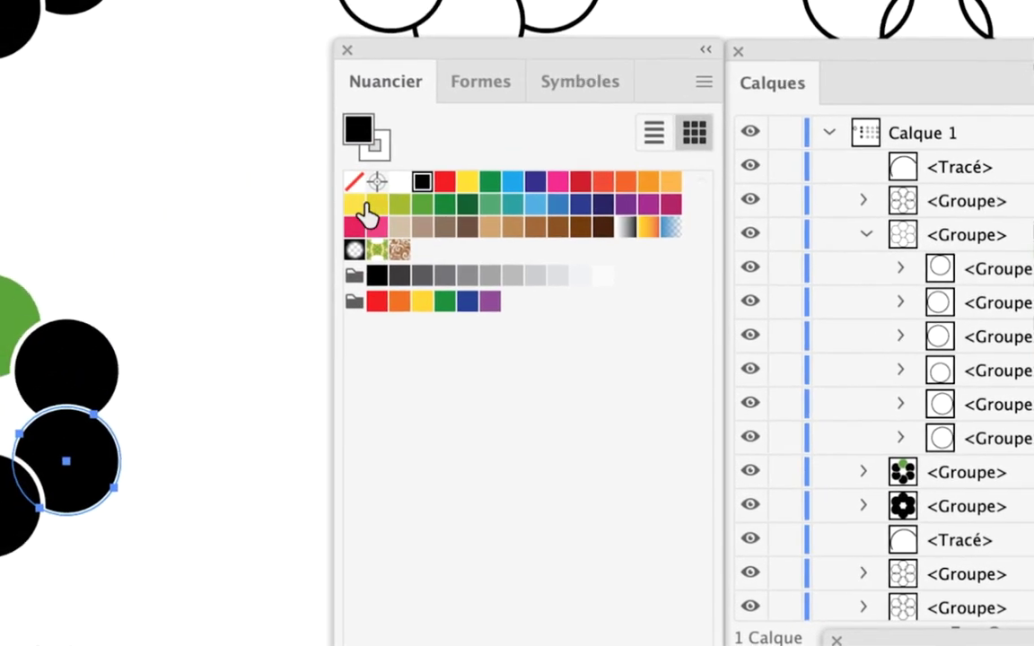
left_click(326, 203)
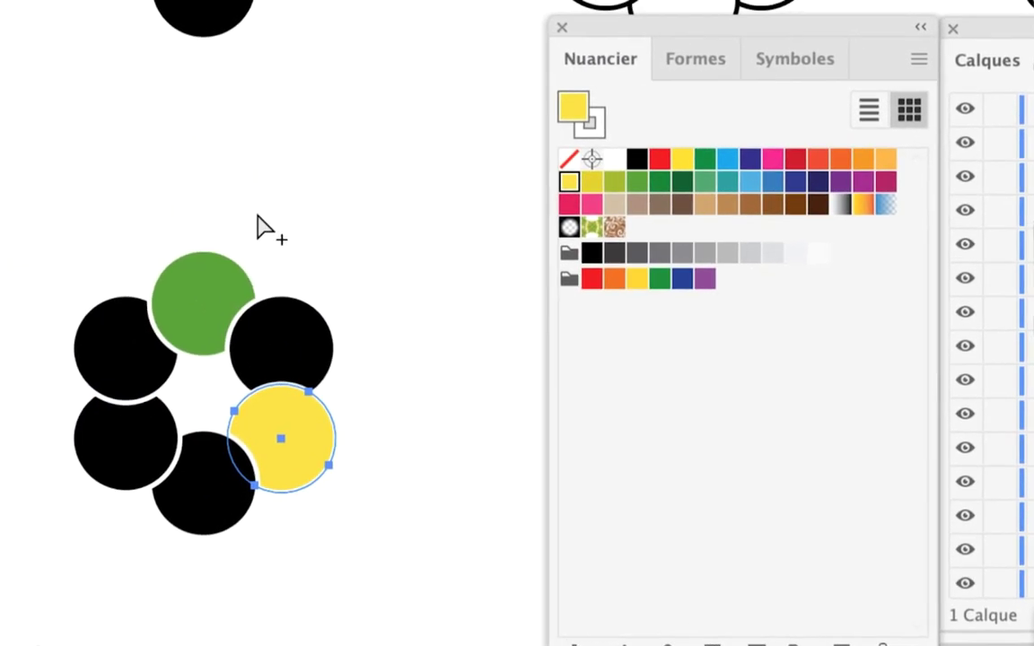
key("ctrl+z")
key("ctrl+z")
key("ctrl+z")
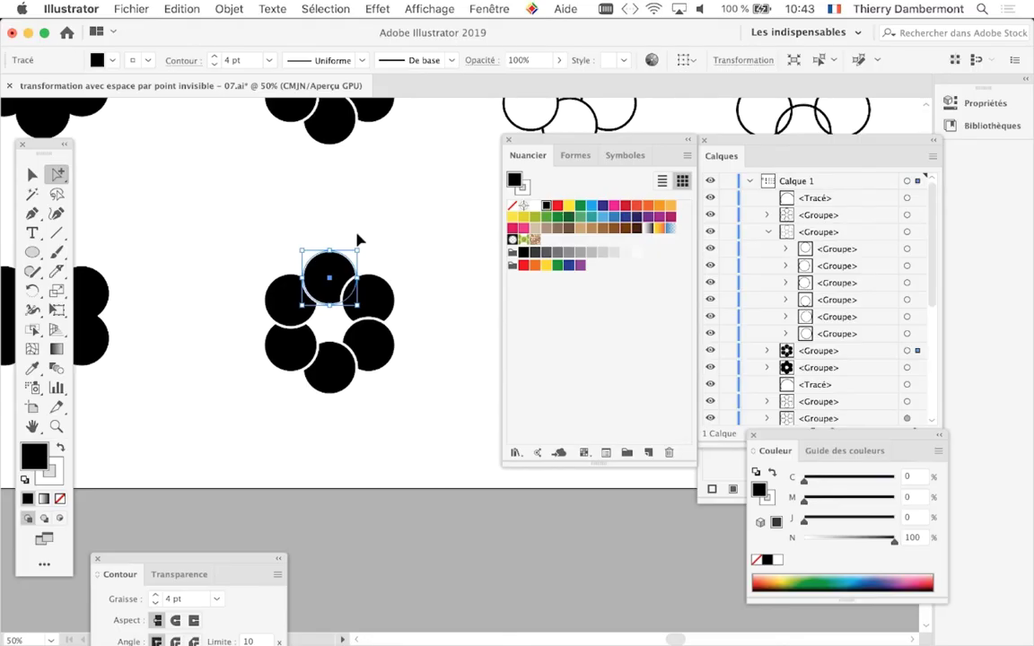
Step: Try yellow on the next ring's right circle, then undo and deselect
left_click_drag(255, 210, 480, 218)
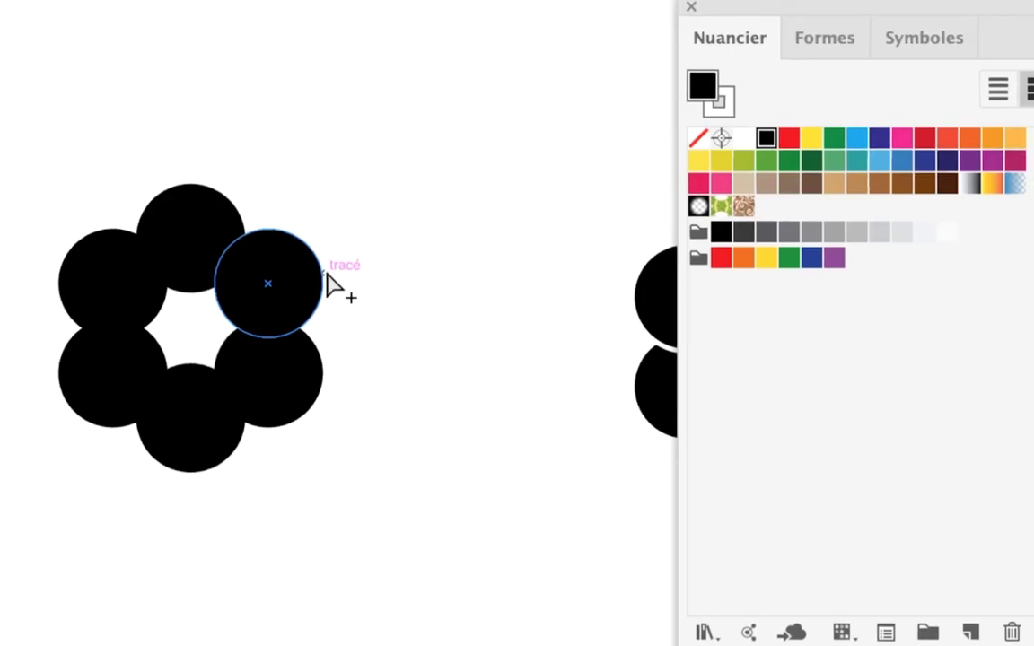
left_click(322, 275)
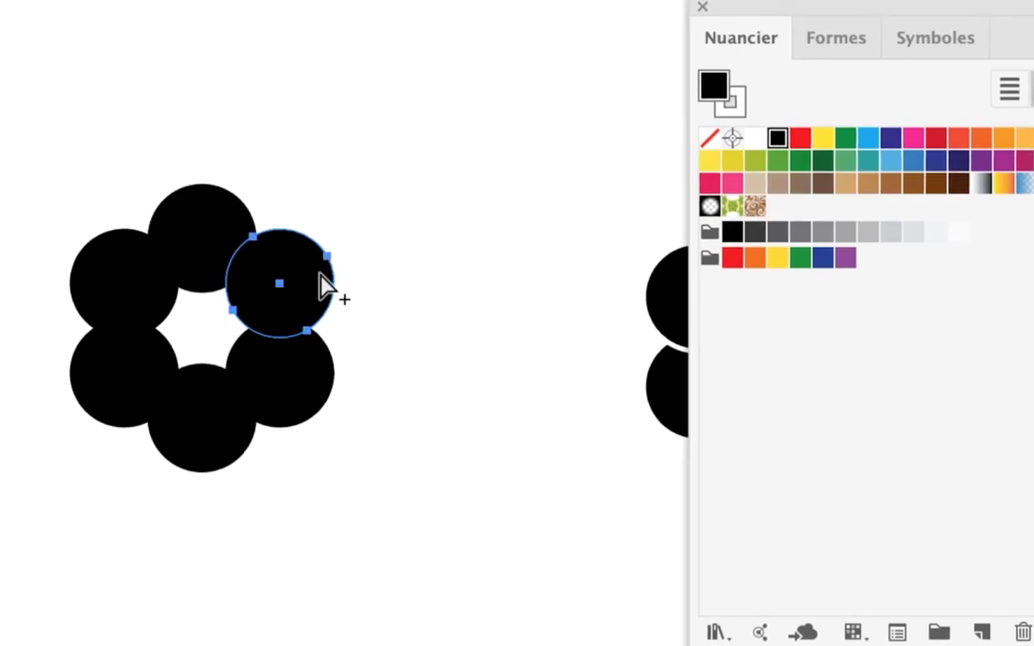
left_click(451, 228)
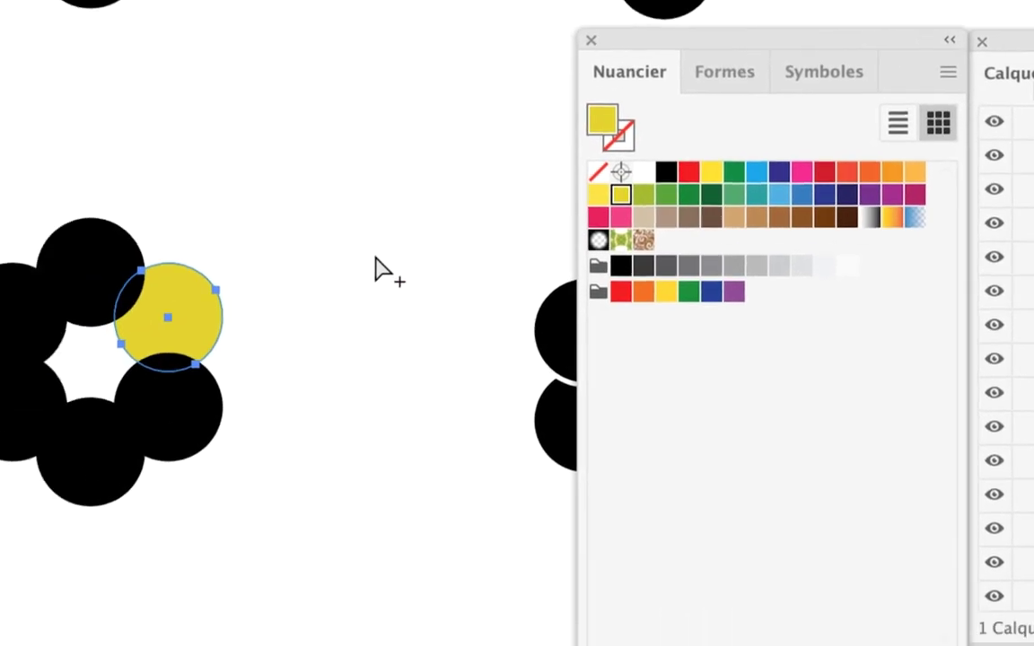
key("ctrl+z")
left_click(346, 287)
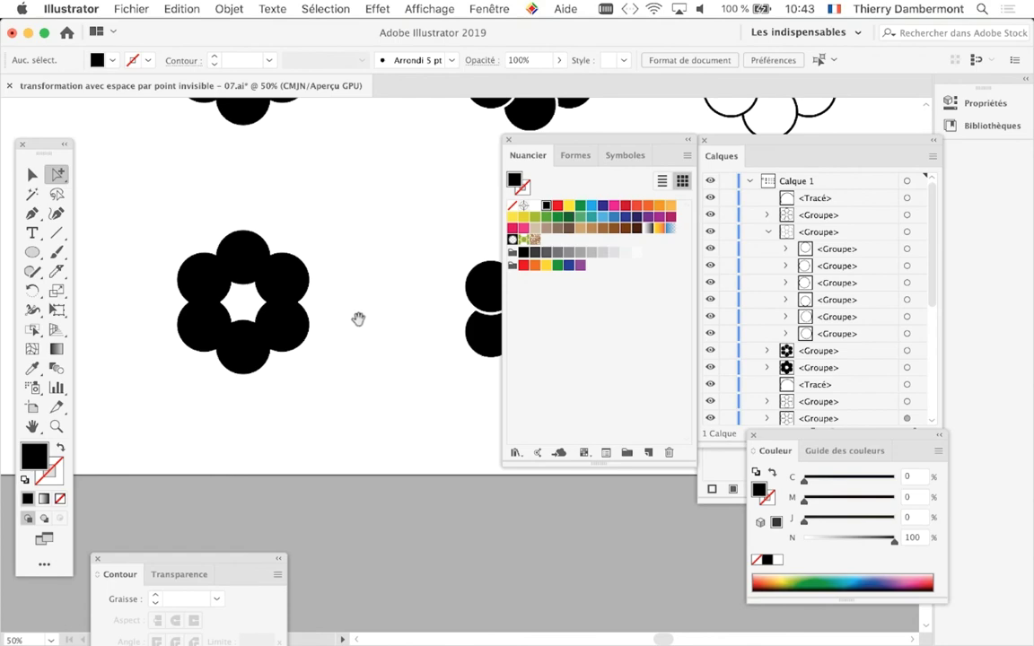
Step: Try a dark green fill on the outlined ring's top circle, then undo it
left_click_drag(358, 319, 169, 328)
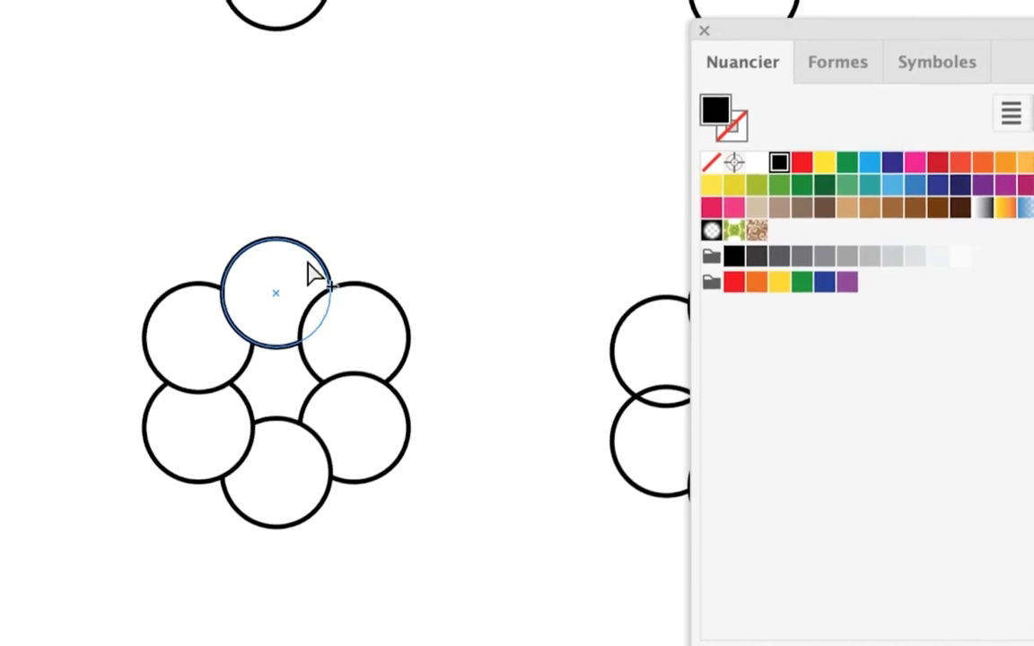
left_click(310, 274)
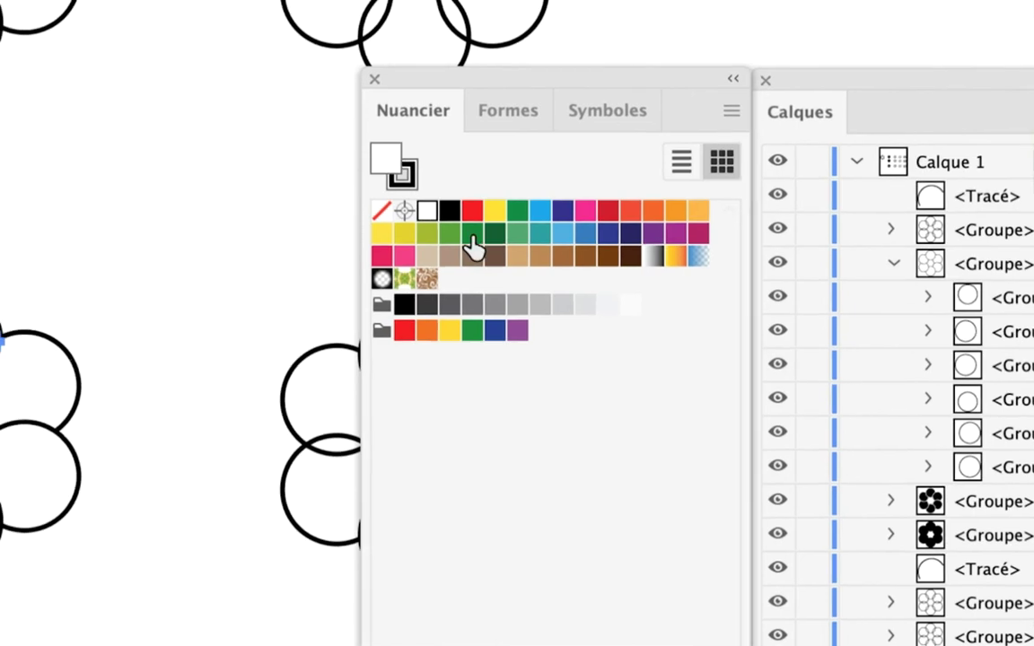
left_click(472, 235)
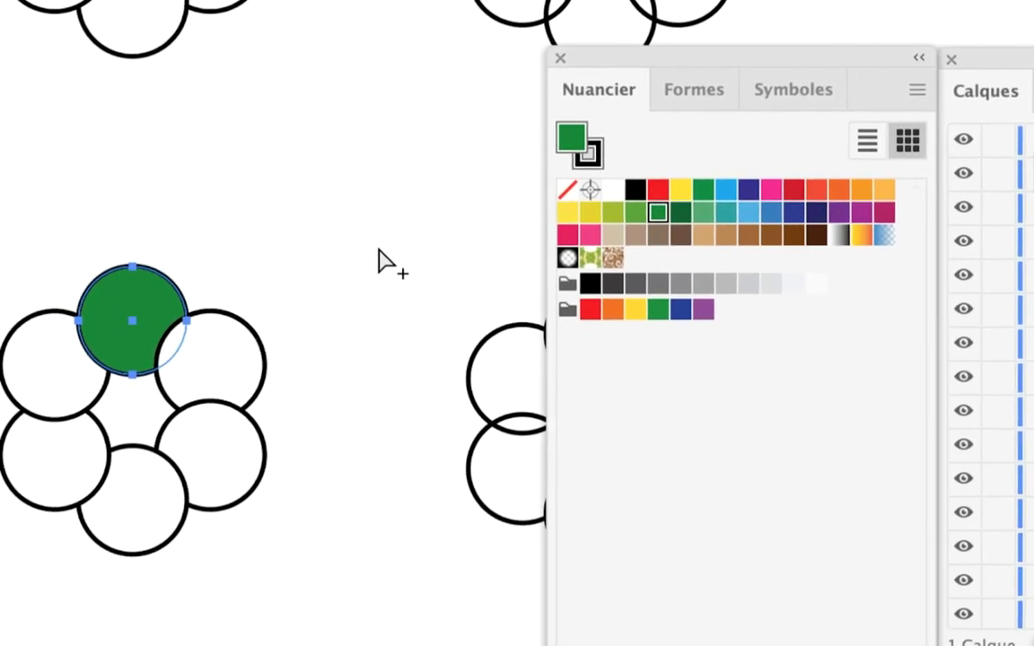
key("ctrl+z")
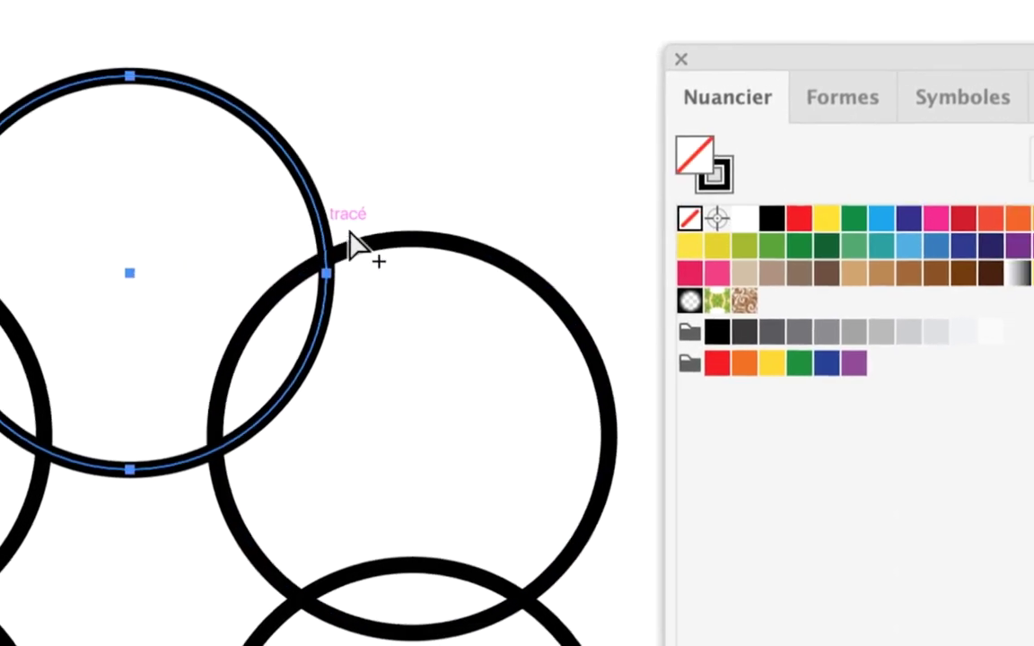
Step: Select the outlined ring's group, move the swatches aside, and nudge the Tools panel higher
left_click(354, 244)
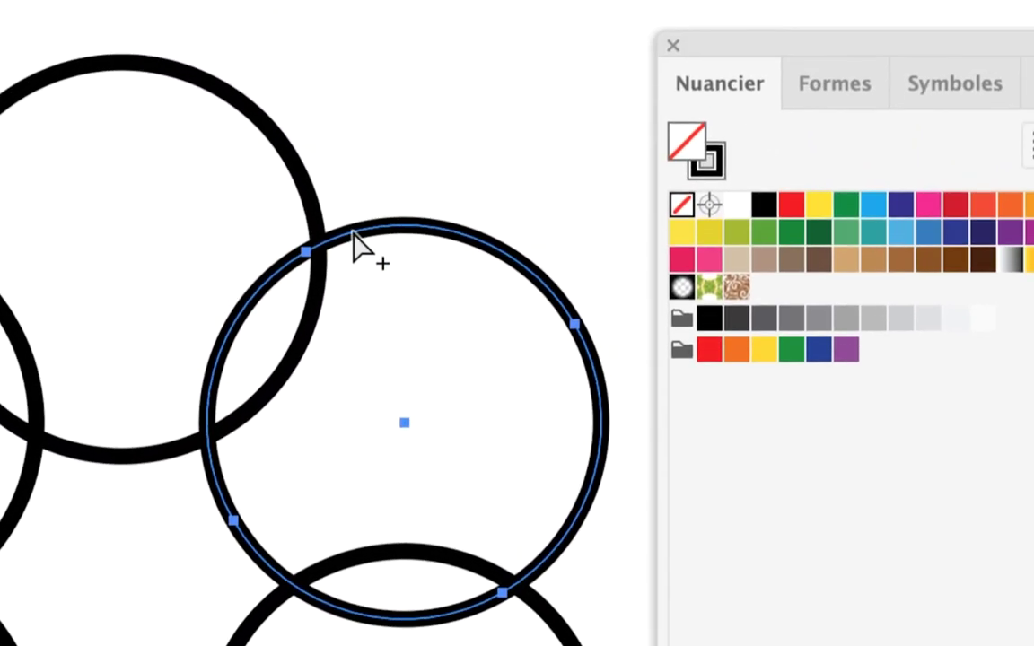
left_click(382, 216)
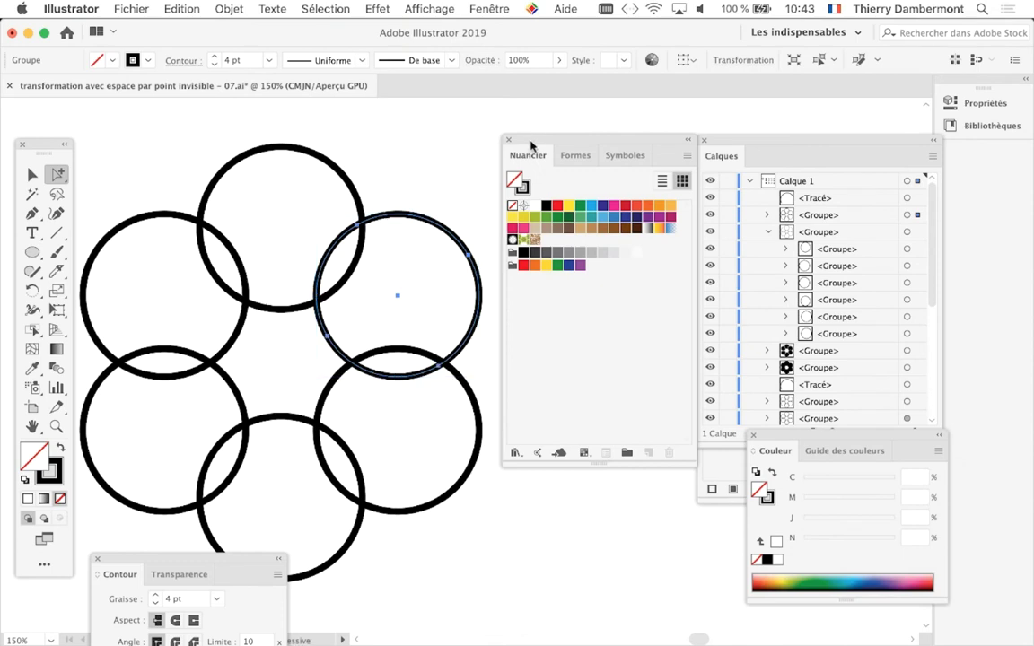
left_click_drag(530, 146, 626, 119)
key("super+minus")
key("super+minus")
key("super+minus")
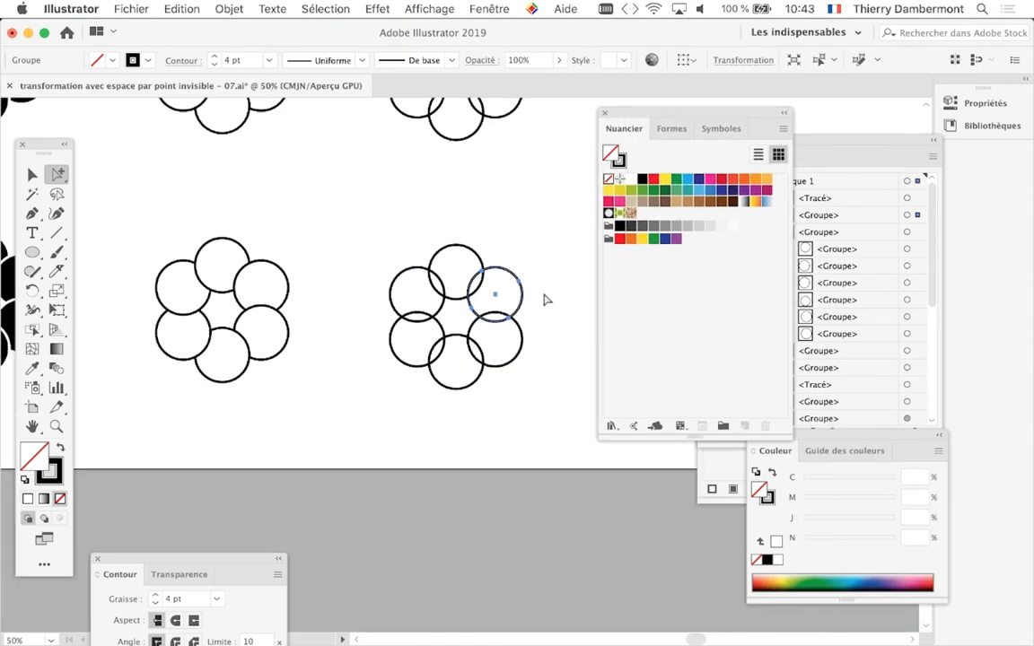
mouse_move(453, 323)
left_mouse_down()
mouse_move(353, 275)
mouse_move(307, 342)
left_mouse_up()
key("super+plus")
key("super+plus")
key("super+plus")
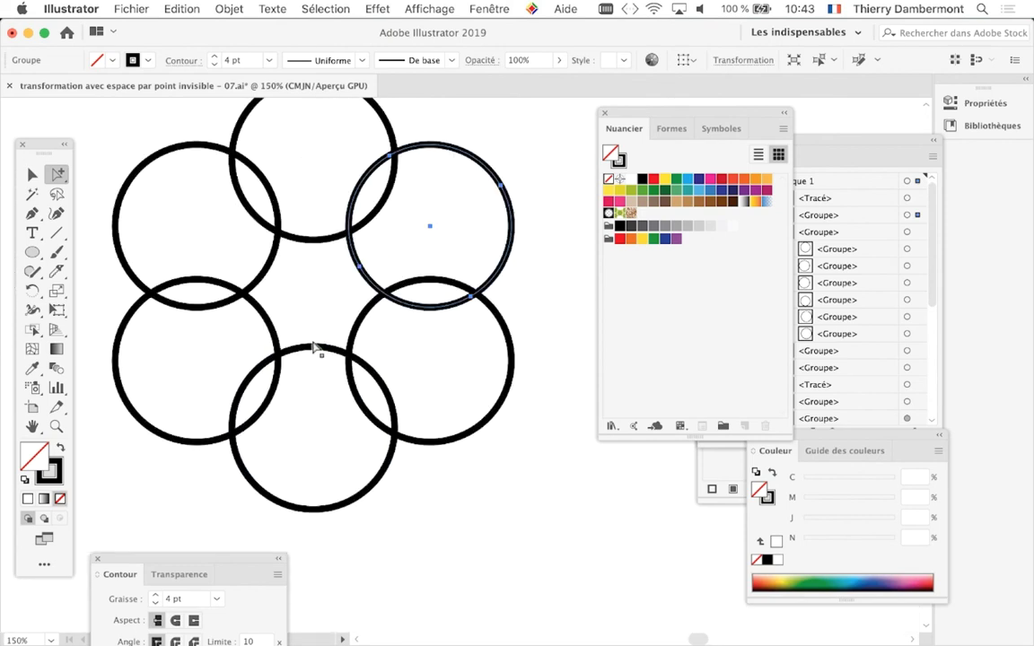
scroll(328, 362, "up", 4)
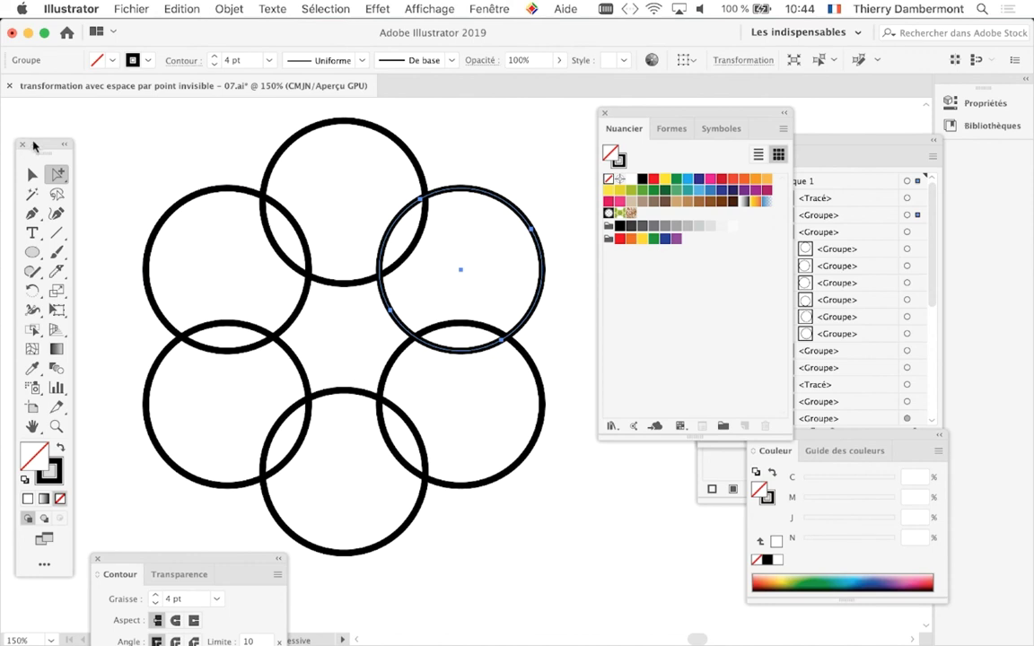
mouse_move(33, 146)
left_mouse_down()
mouse_move(27, 139)
mouse_move(47, 123)
left_mouse_up()
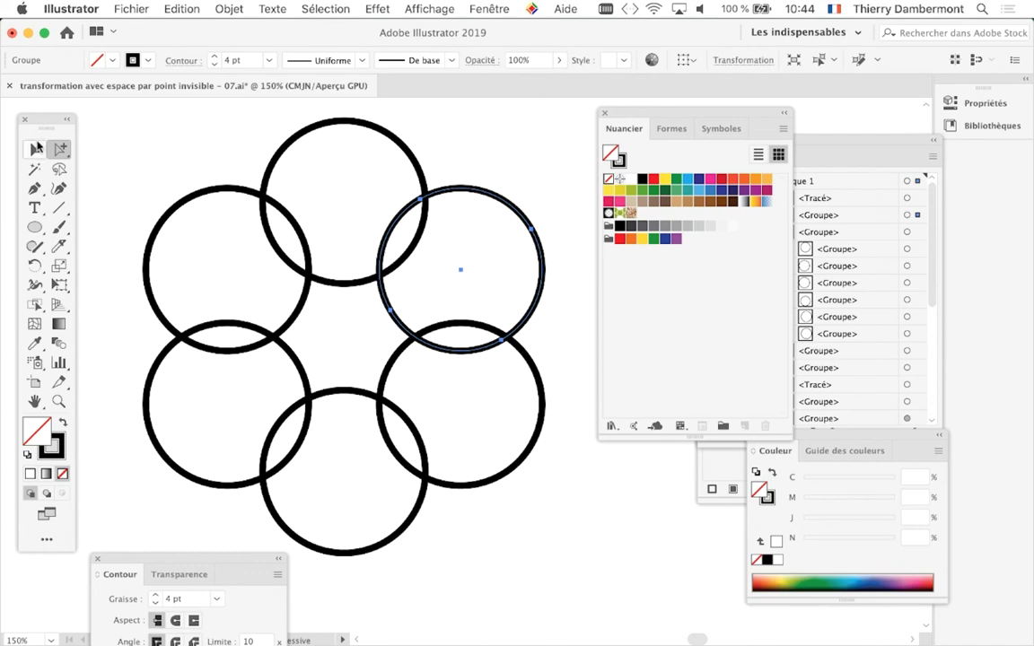
Step: Select the whole outlined six-circle ring and apply Objet > Peinture dynamique > Créer
left_click(34, 148)
left_click(355, 276)
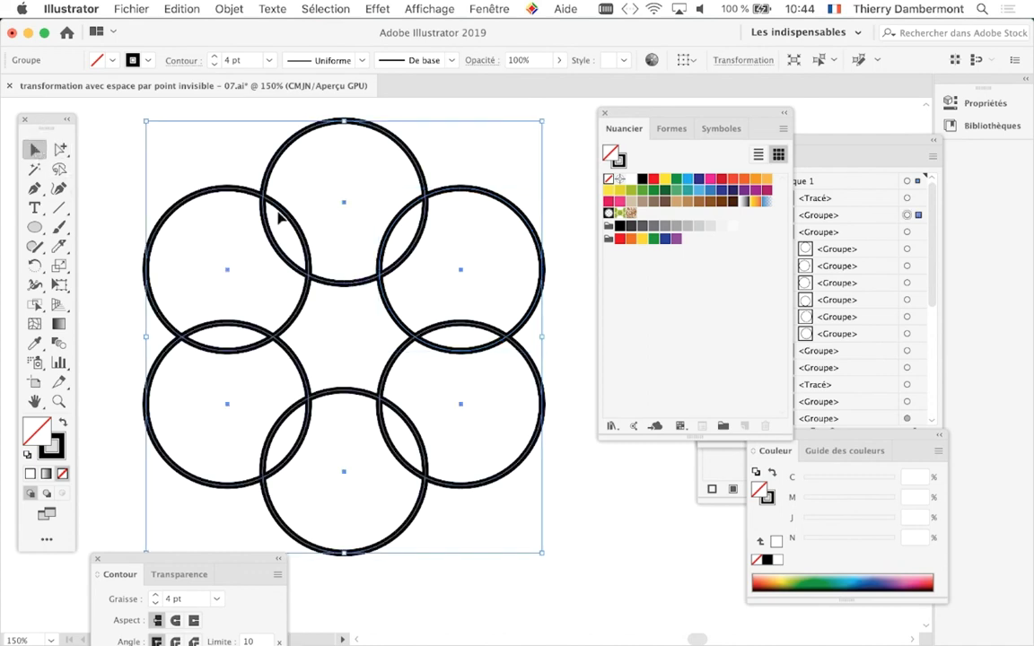
scroll(299, 471, "down", 2)
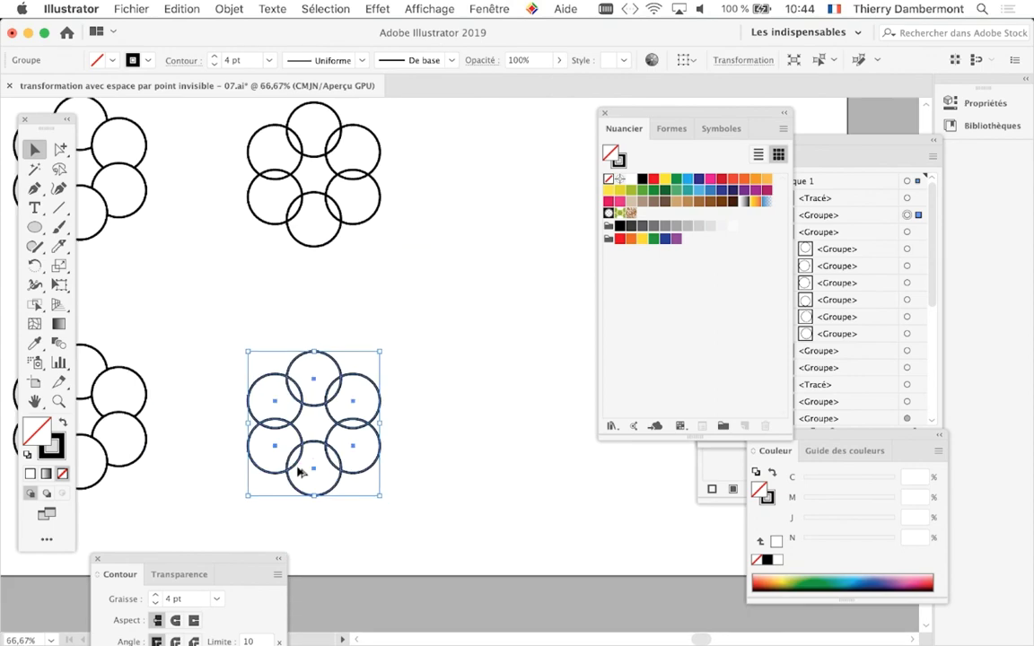
scroll(300, 473, "down", 1)
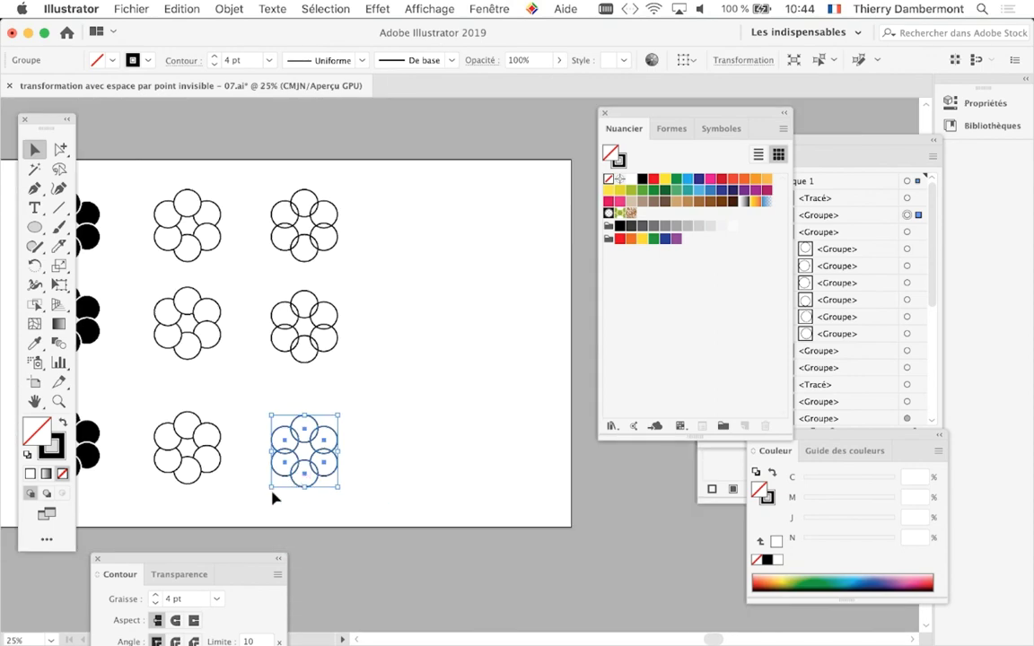
scroll(274, 491, "up", 2)
scroll(272, 485, "up", 3)
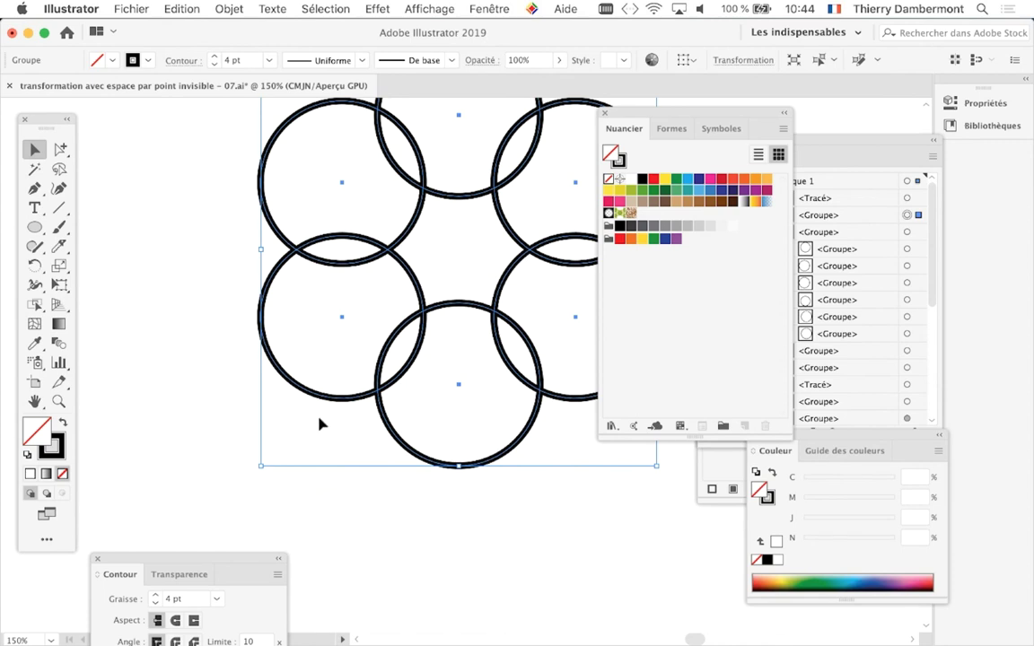
scroll(321, 422, "down", 2)
scroll(260, 346, "up", 1)
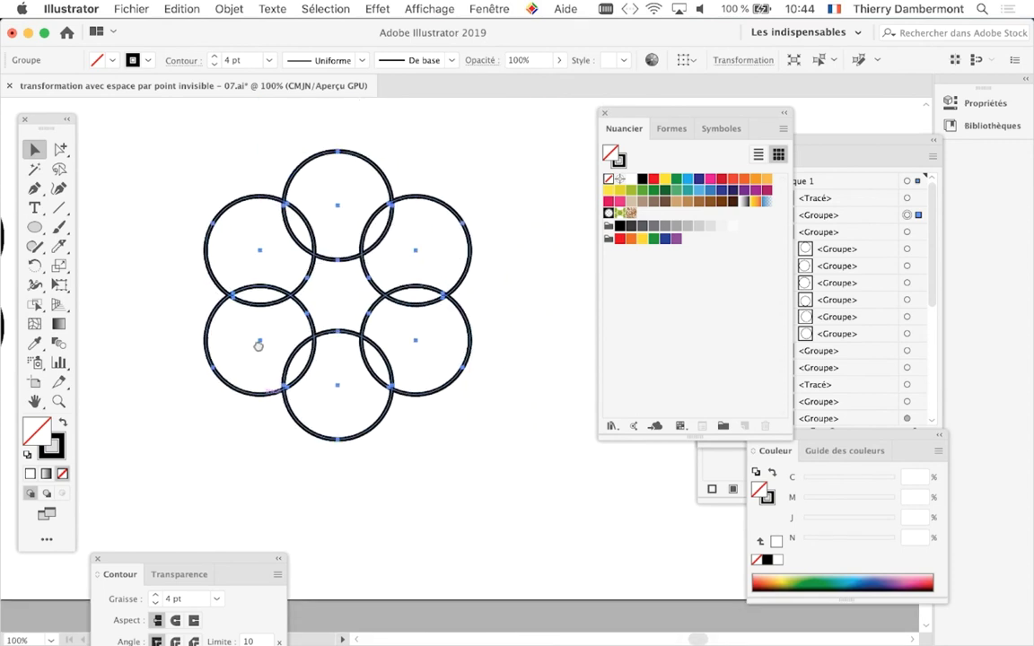
left_click(218, 8)
mouse_move(72, 458)
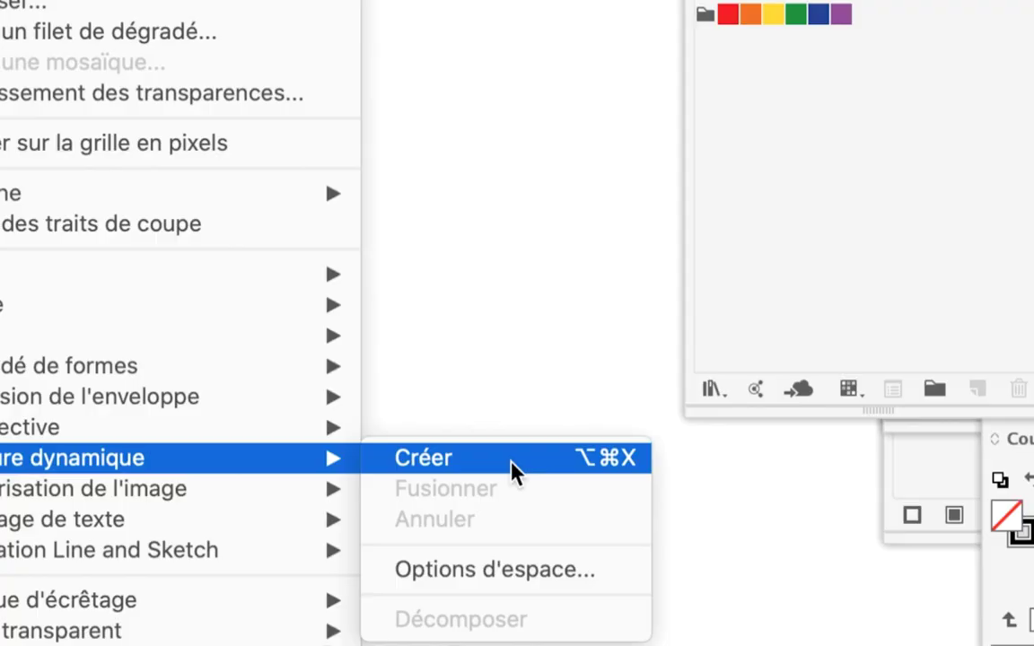
left_click(512, 462)
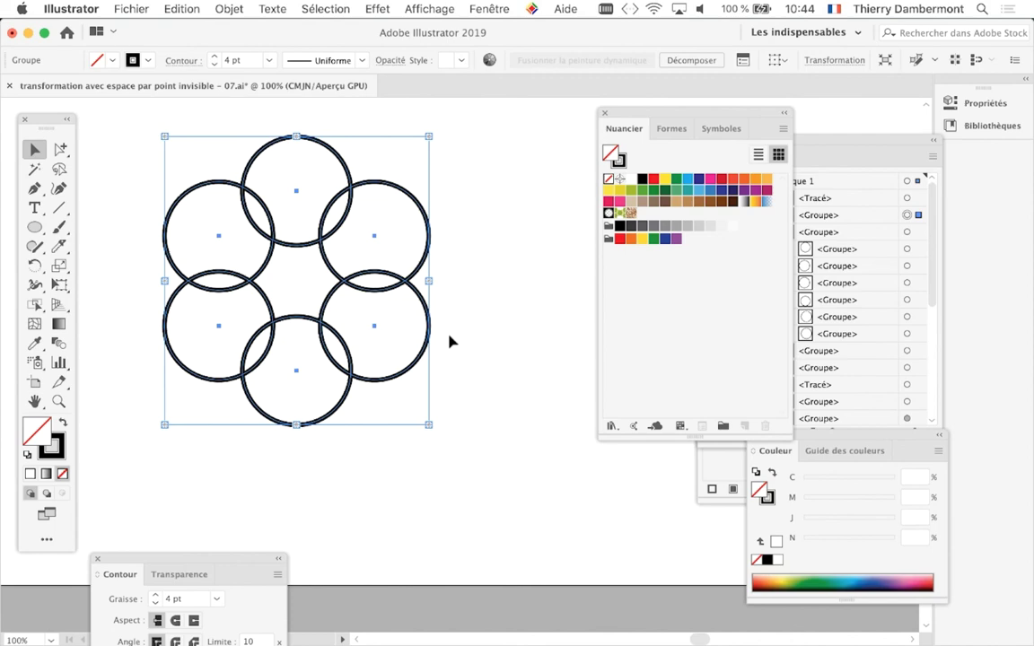
key("a")
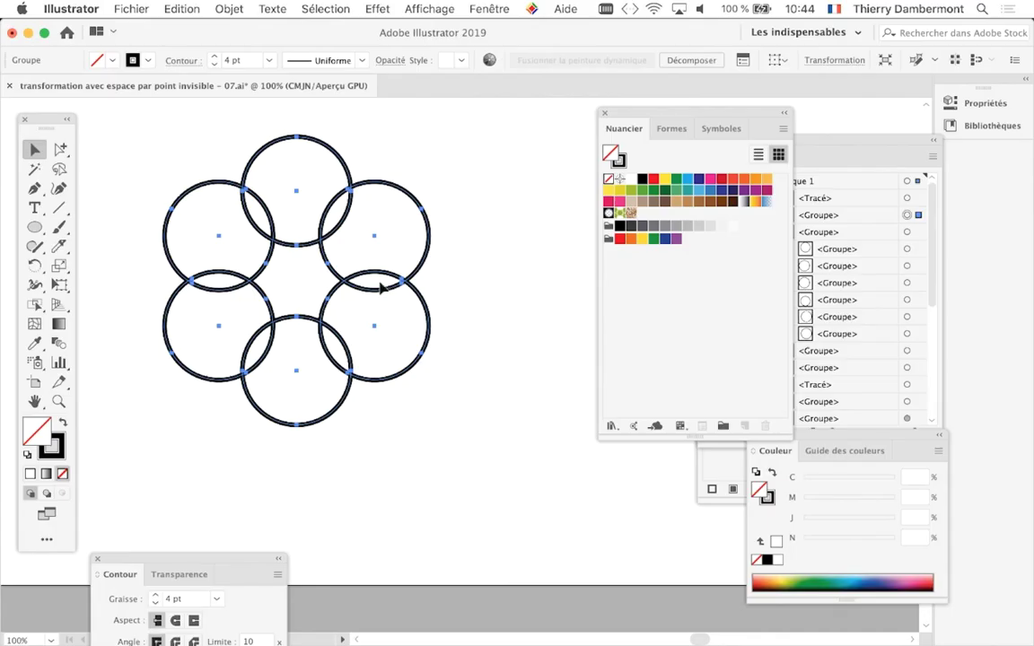
Step: Close the Nuancier panel and move the Calques panel up and left
key("v")
left_click(606, 114)
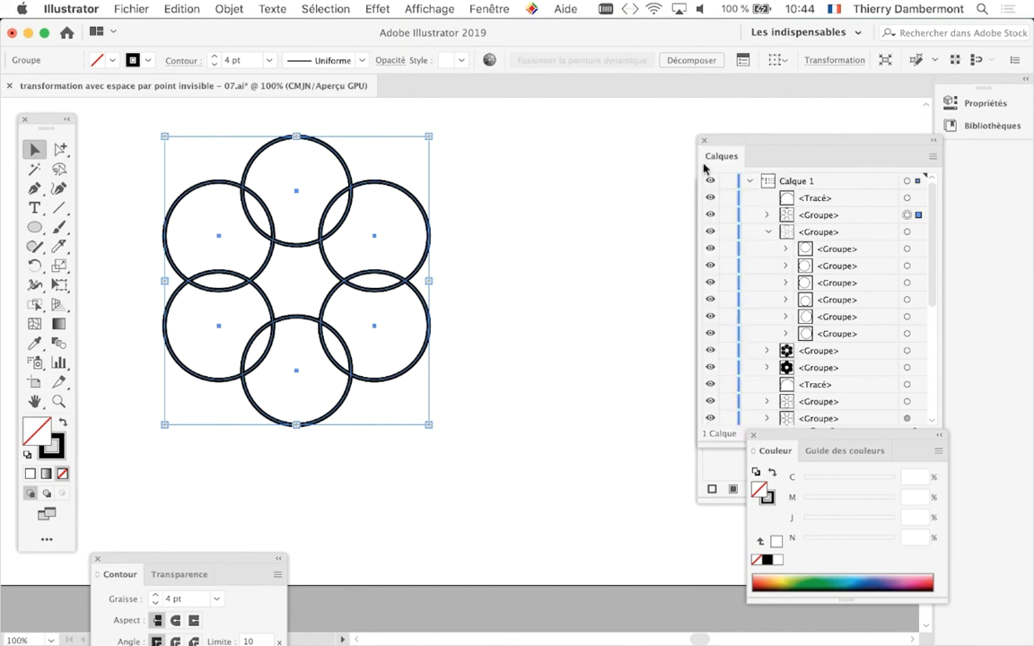
left_click_drag(728, 148, 535, 102)
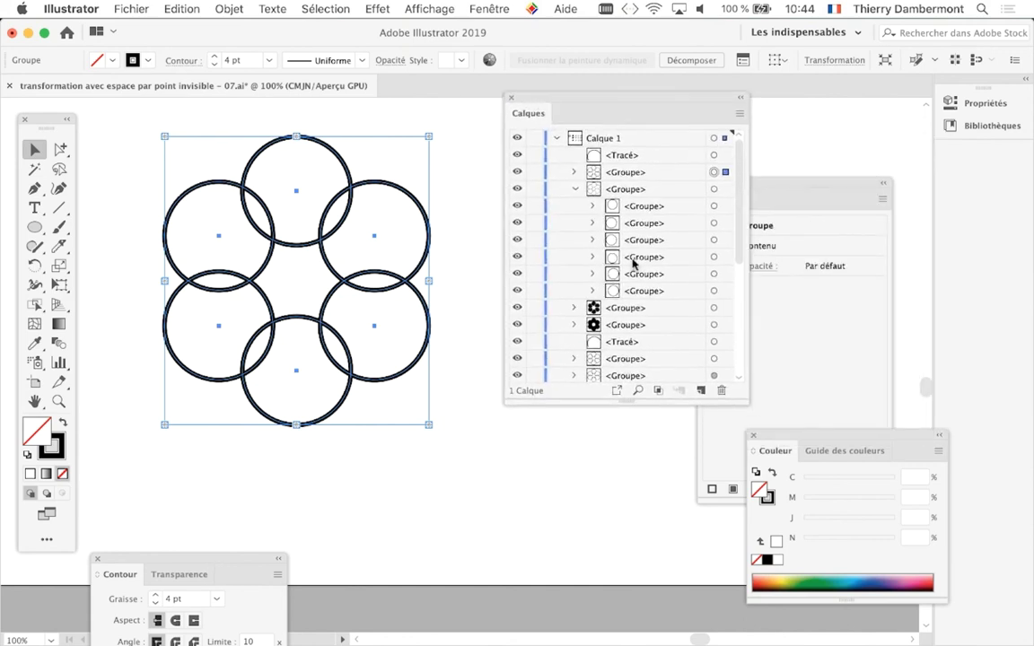
Step: Expand the ring's group in Calques and widen the panel to show 'Peinture dynamique'
left_click(575, 189)
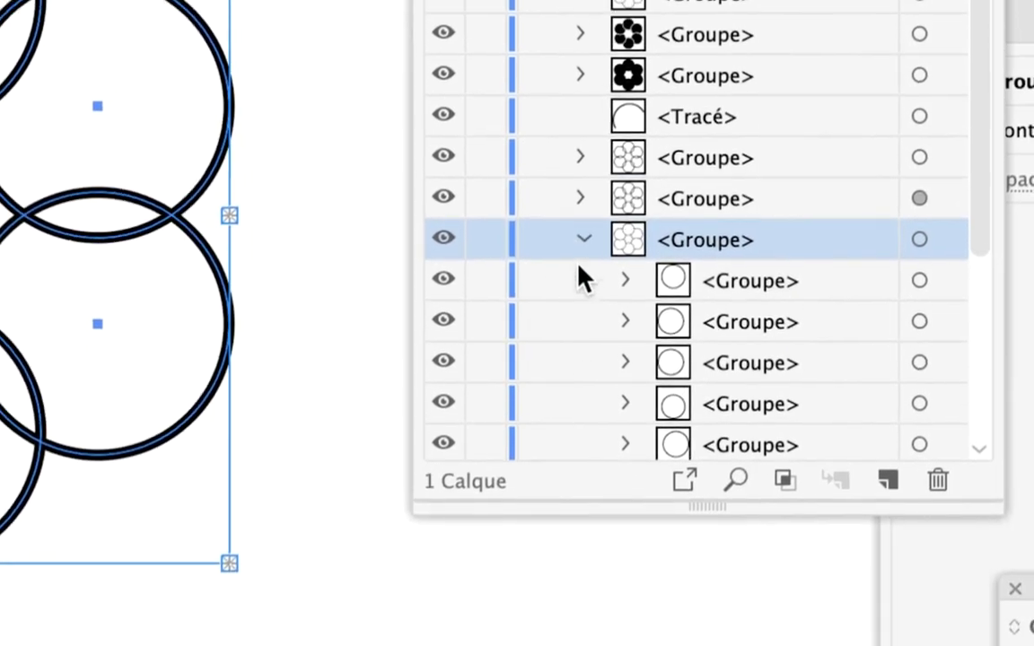
left_click(606, 408)
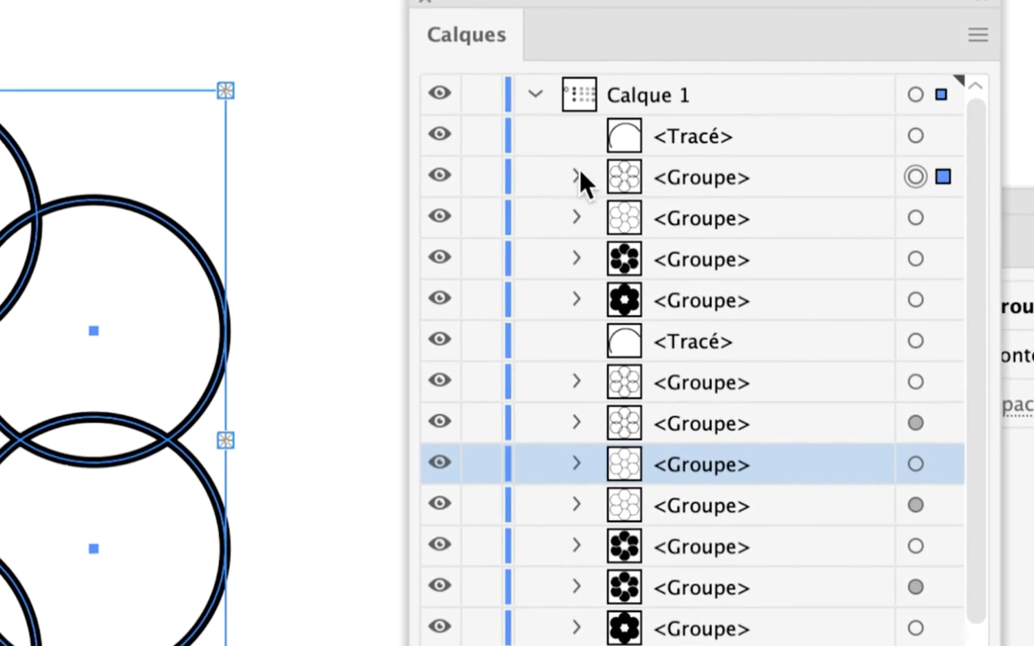
left_click(575, 176)
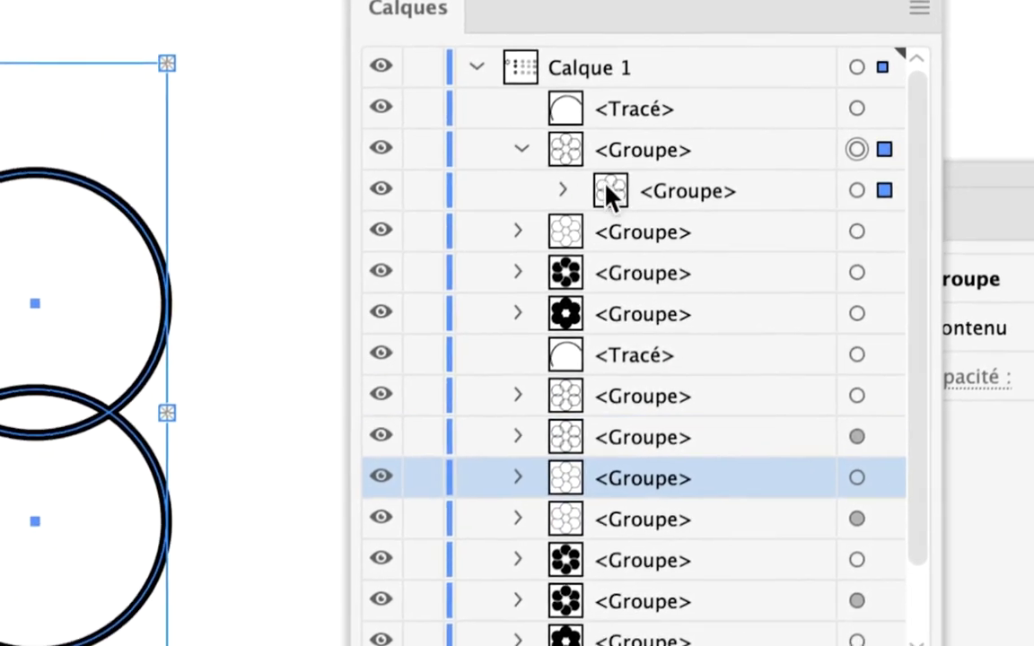
left_click(628, 218)
left_click(625, 218)
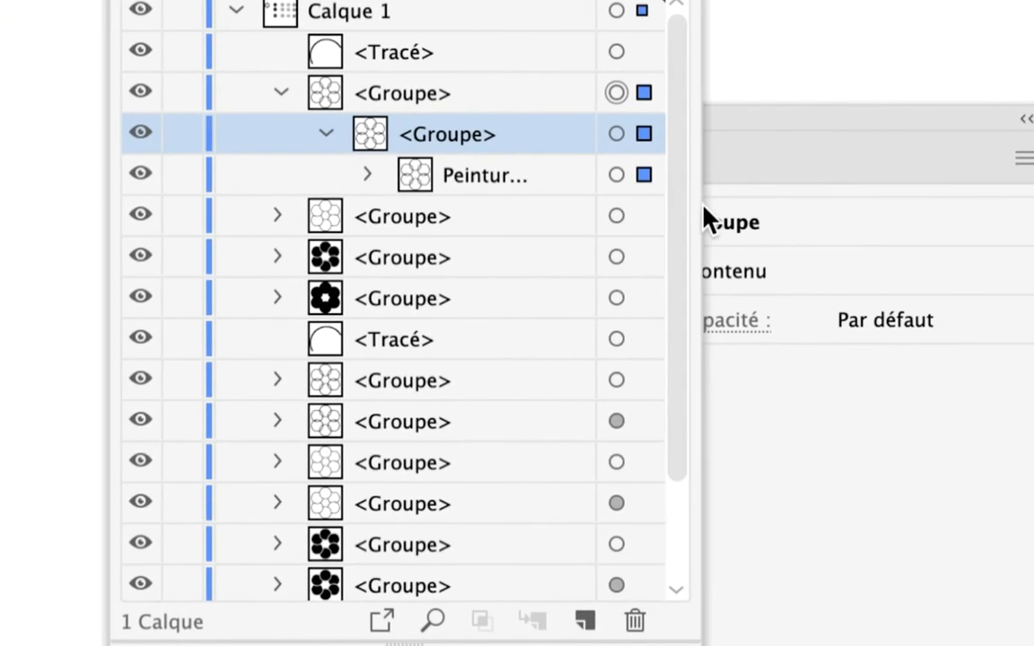
left_click_drag(702, 208, 808, 208)
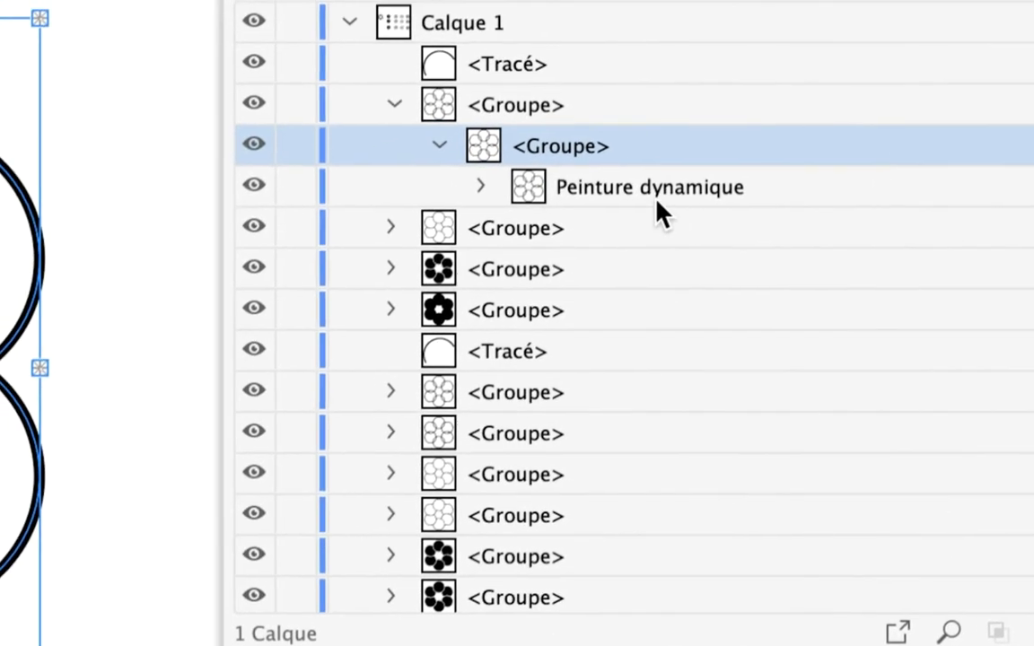
left_click(762, 216)
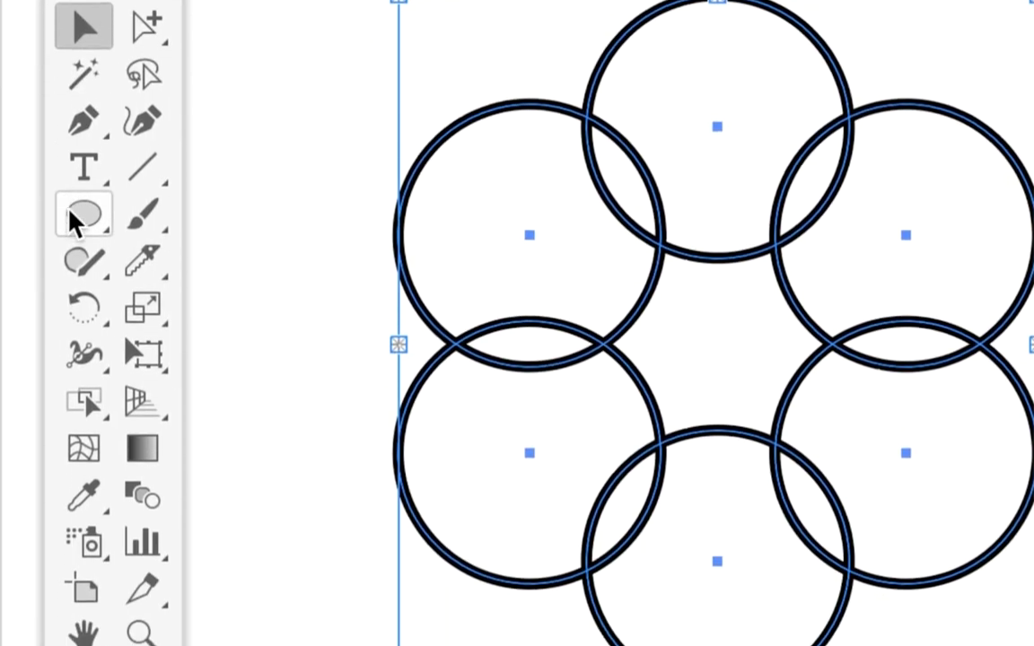
Step: Tear off the Shape Builder/Live Paint tool group as a floating panel and pick Live Paint Selection
left_click(79, 309)
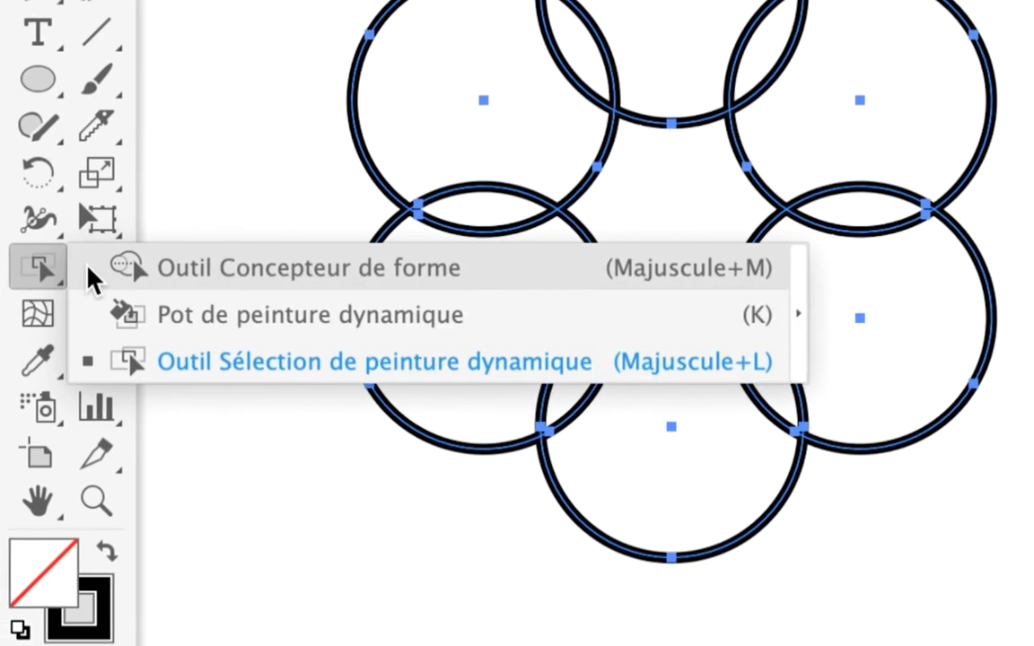
left_click(135, 270)
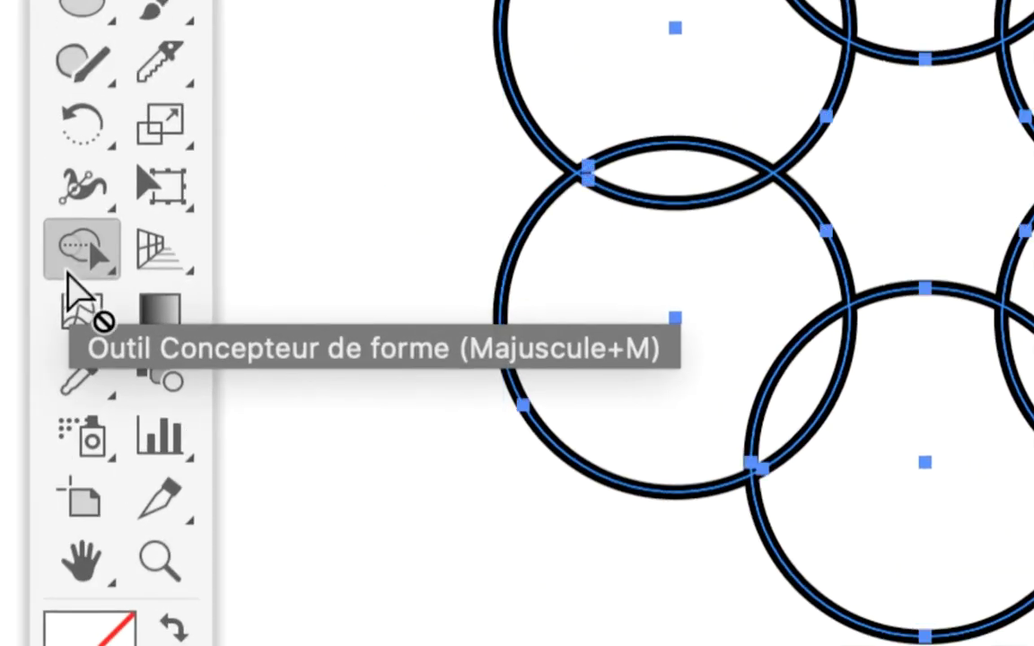
left_click(69, 275)
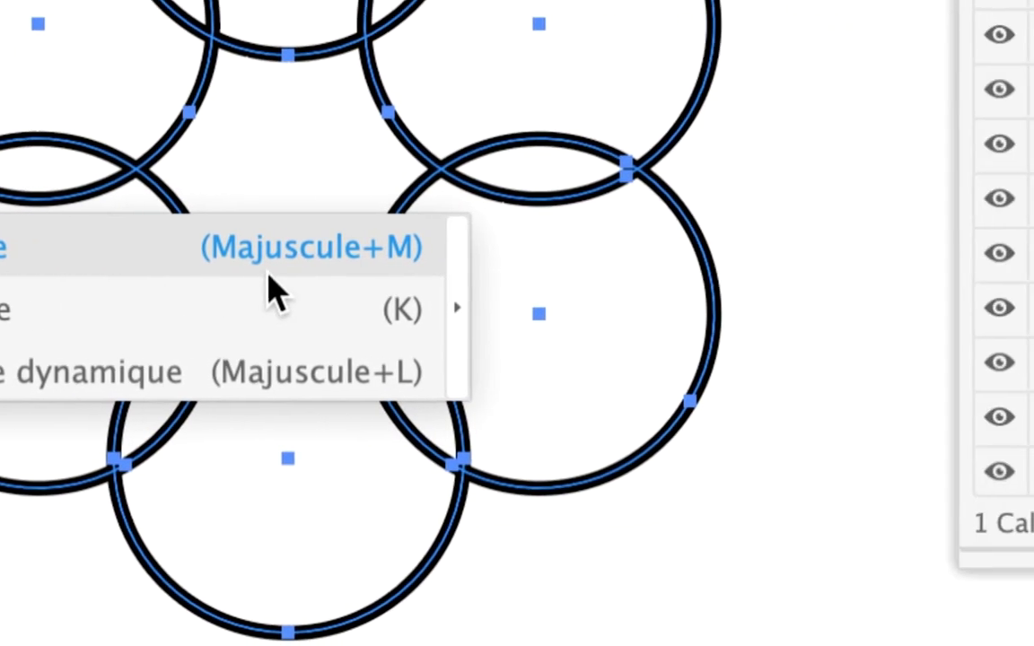
left_click(314, 292)
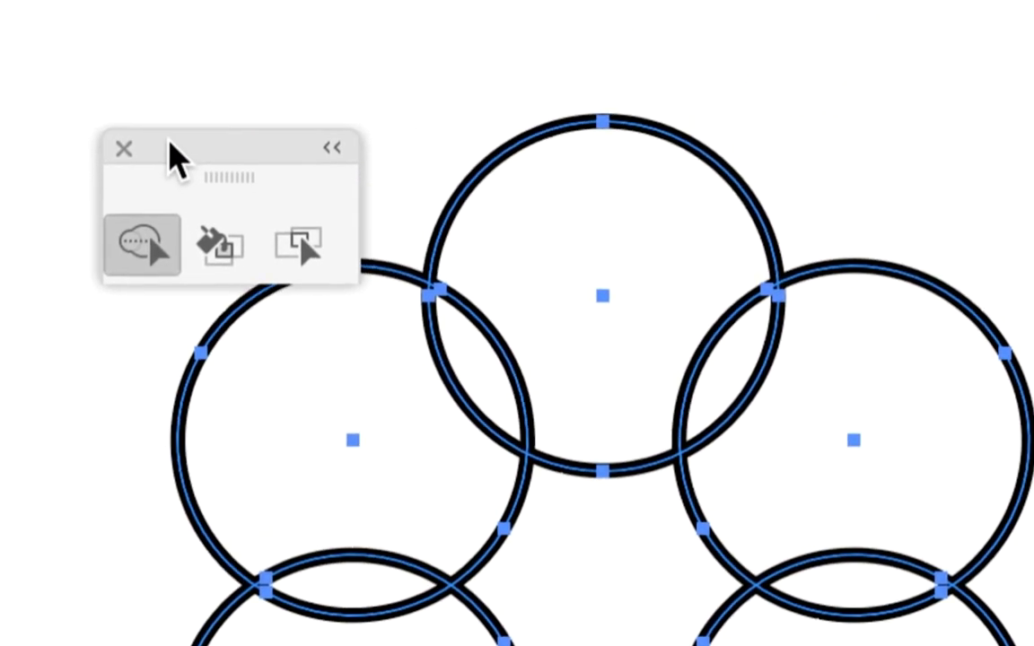
left_click(191, 162)
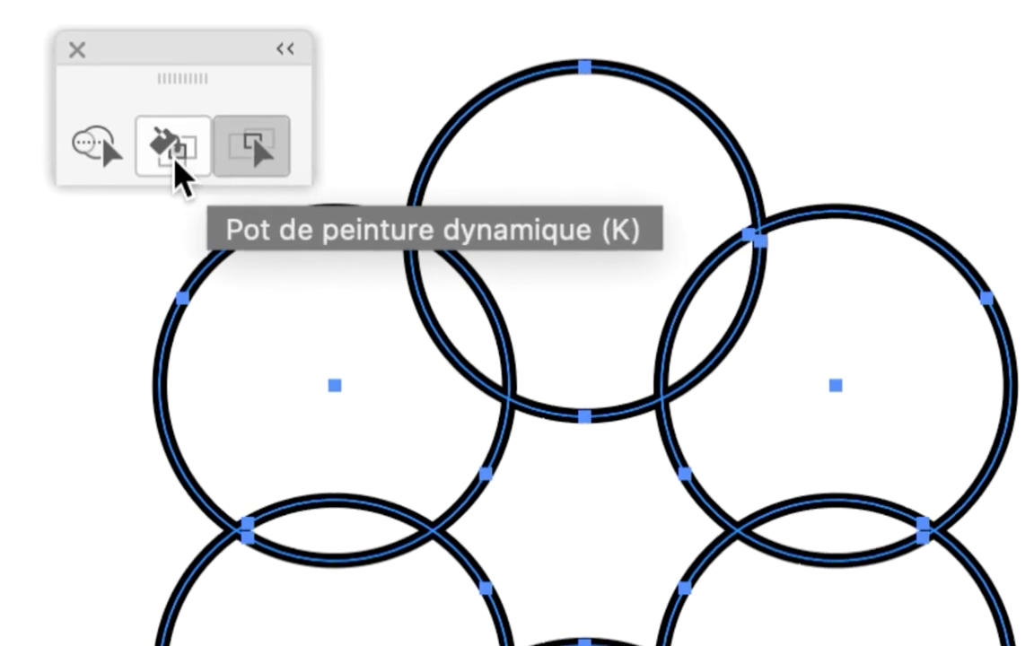
left_click(130, 161)
left_click(194, 165)
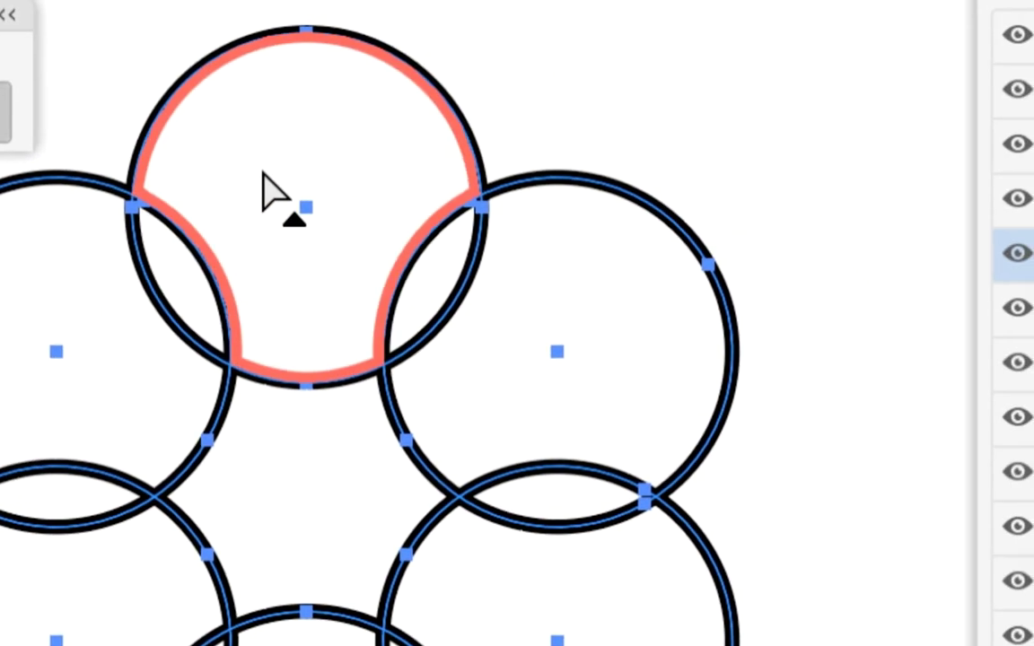
Step: Test Live Paint selection on the ring's circle faces, overlap lenses and thin sliver
left_click(302, 201)
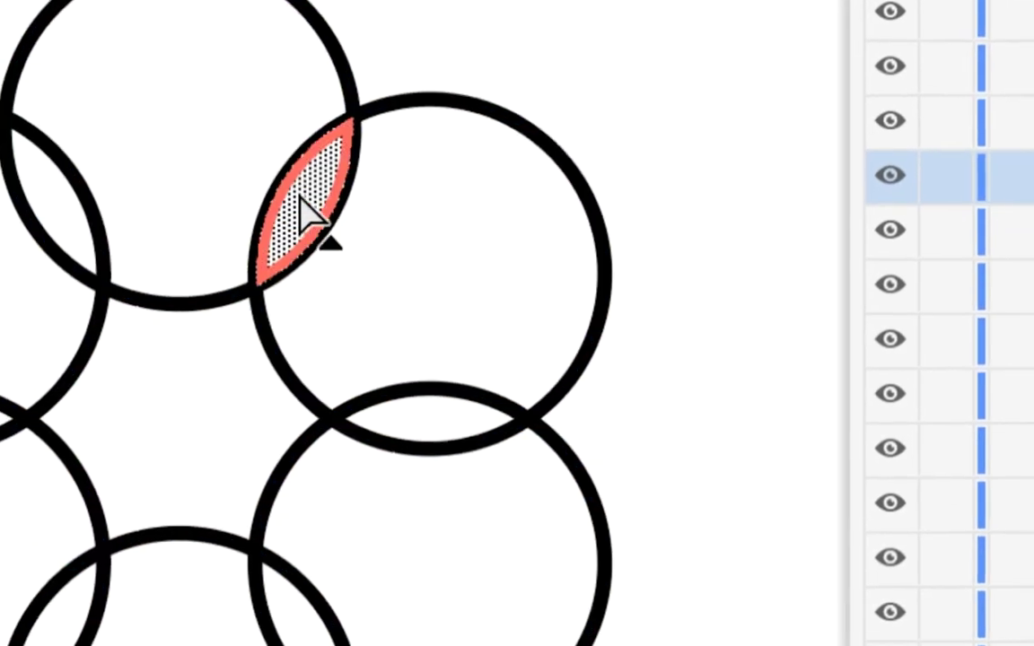
left_click(282, 199)
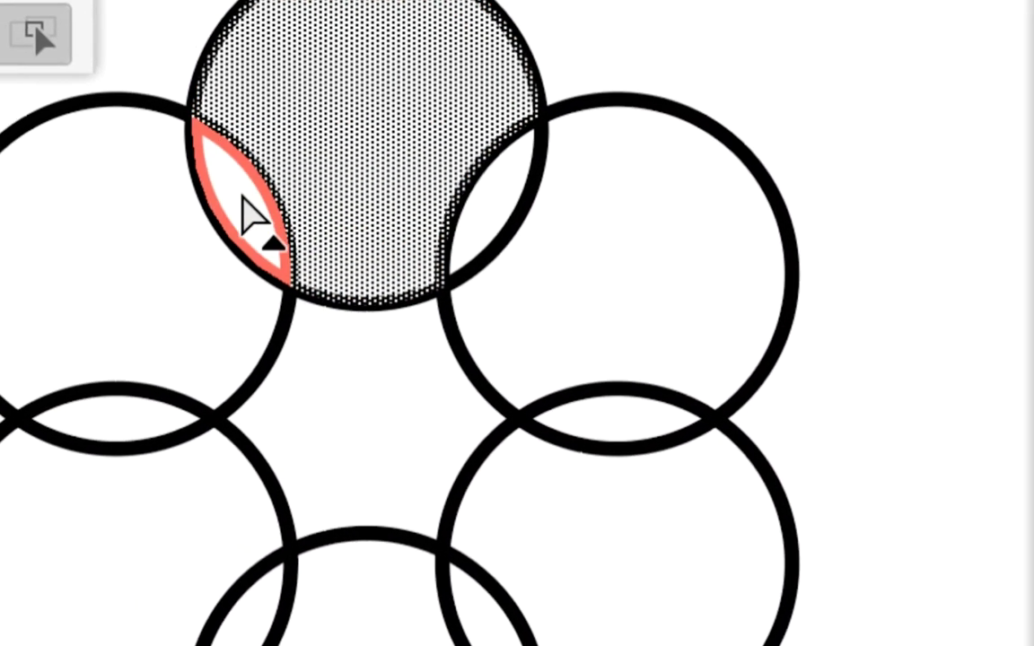
left_click(252, 216)
left_click(208, 215)
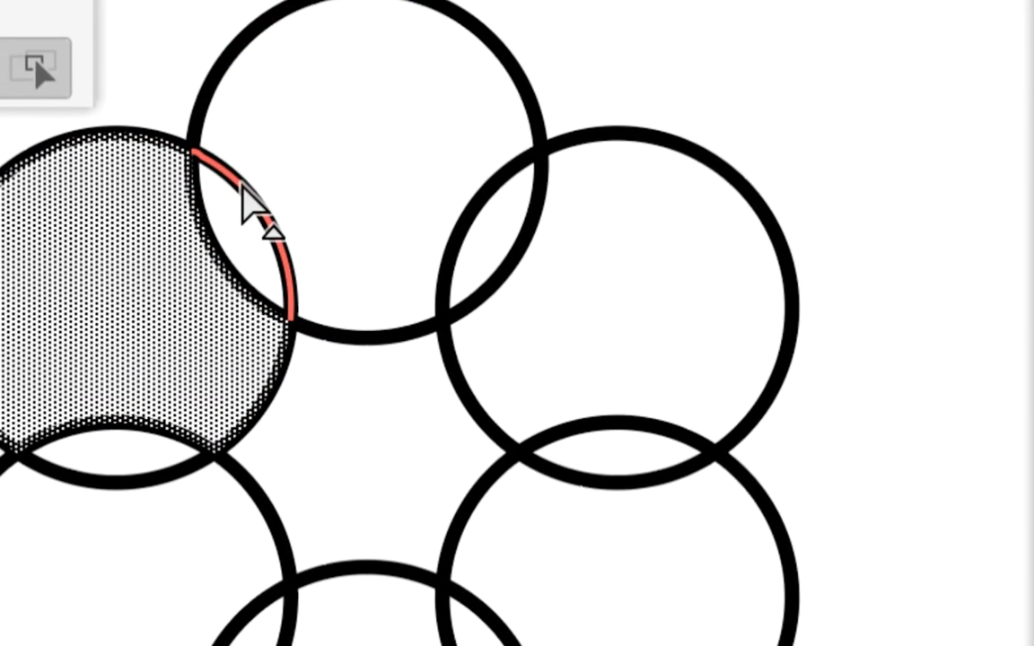
left_click(241, 185)
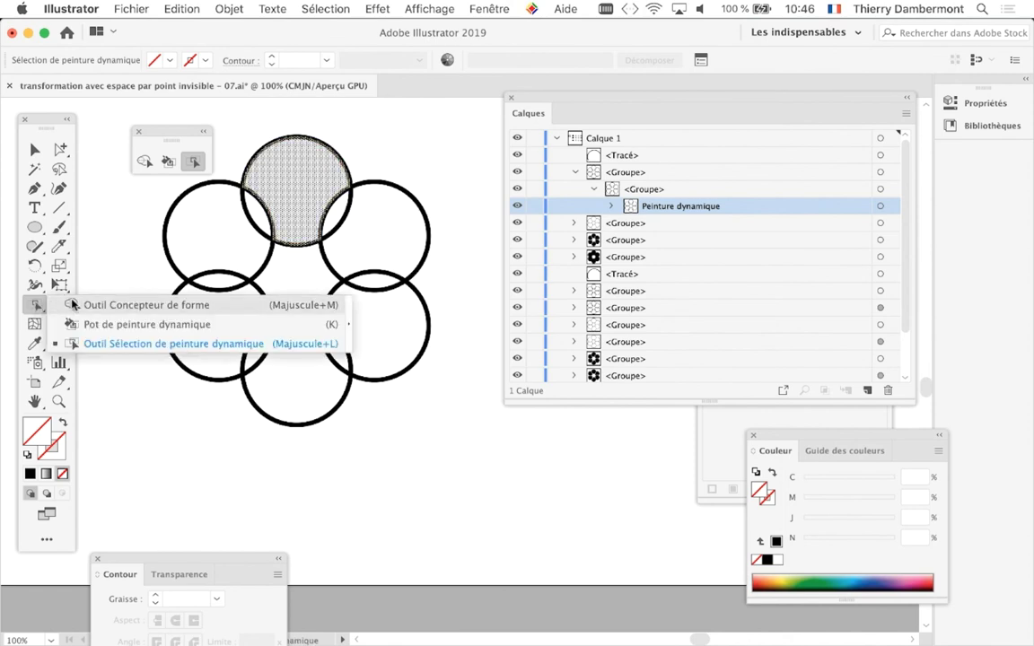
Step: Toggle between Shape Builder and Live Paint Selection, ending on Live Paint Selection
mouse_move(34, 310)
left_mouse_down()
mouse_move(72, 302)
mouse_move(52, 343)
left_mouse_up()
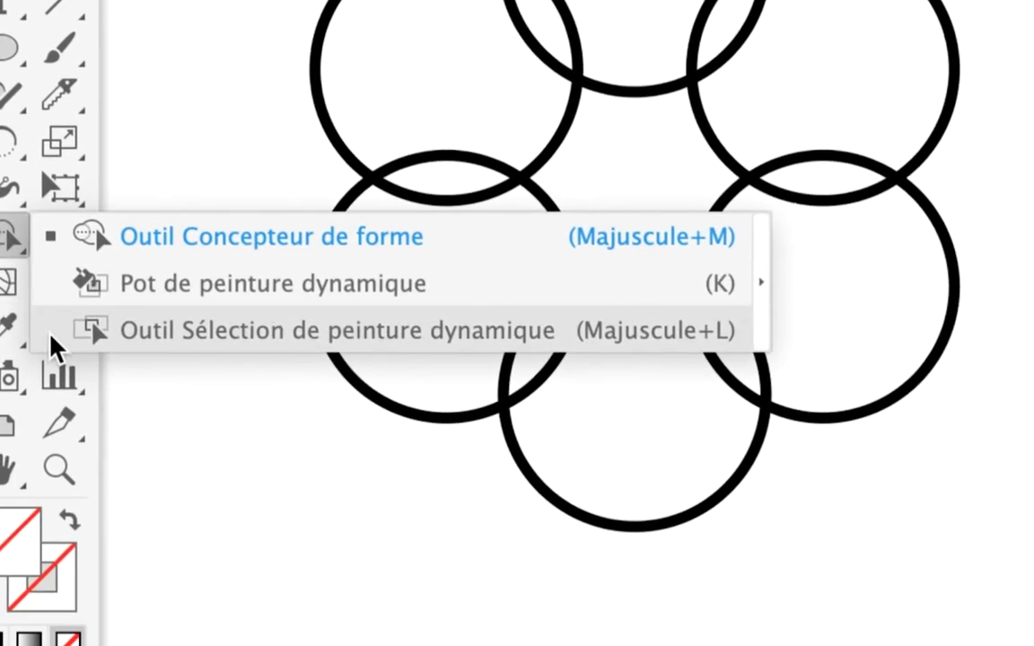
mouse_move(50, 334)
left_mouse_down()
mouse_move(60, 341)
mouse_move(37, 314)
left_mouse_up()
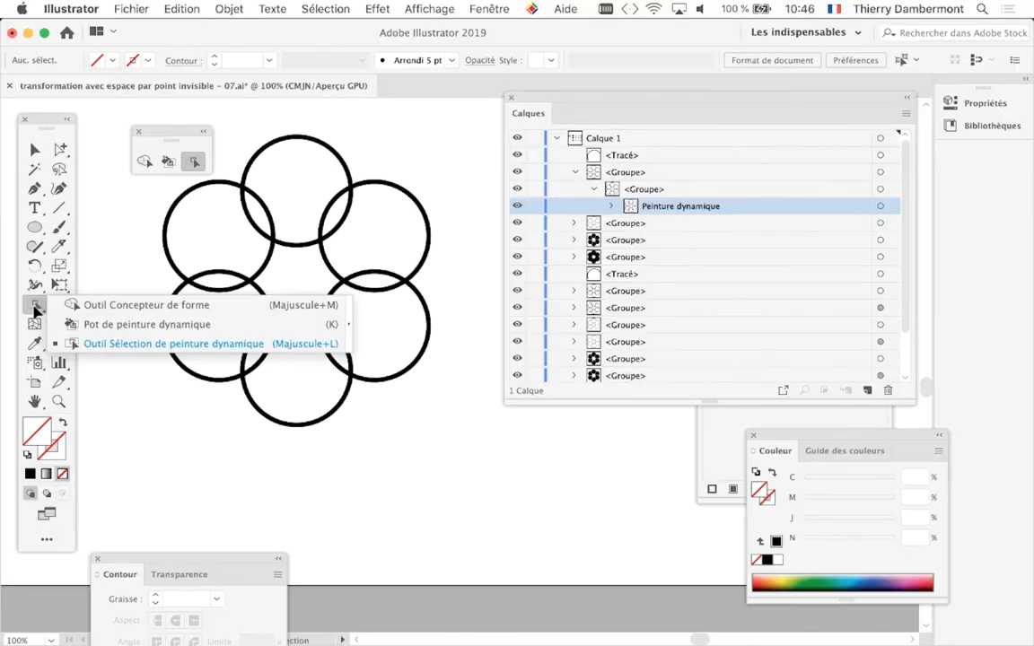
left_click_drag(35, 302, 337, 272)
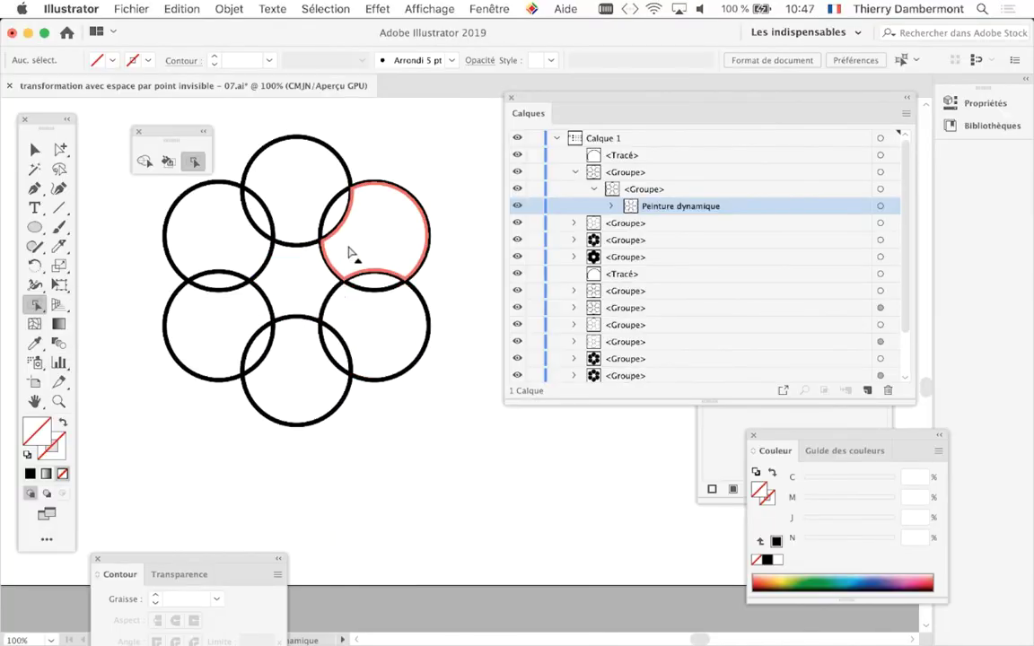
Step: Close the Couleur, Aspect and Contour panels
left_click(351, 253)
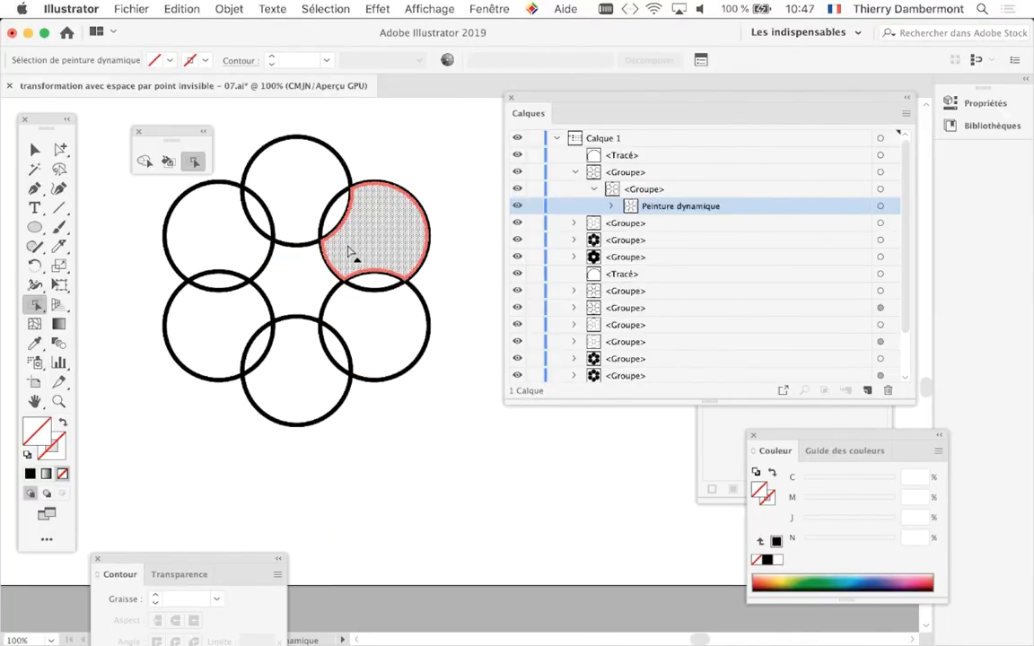
left_click(749, 436)
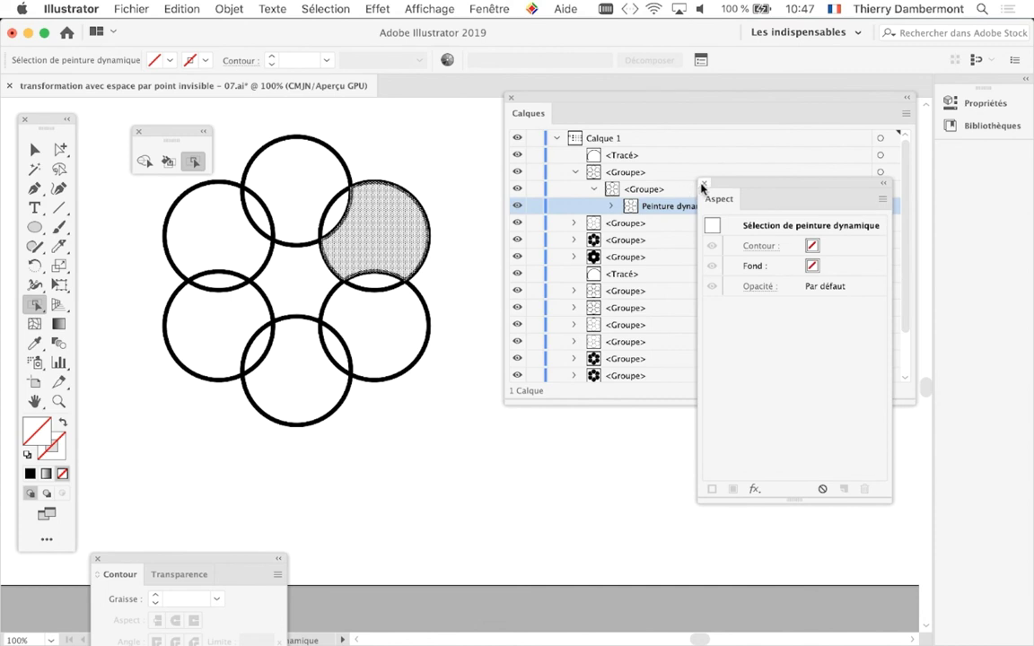
left_click(704, 184)
left_click(97, 558)
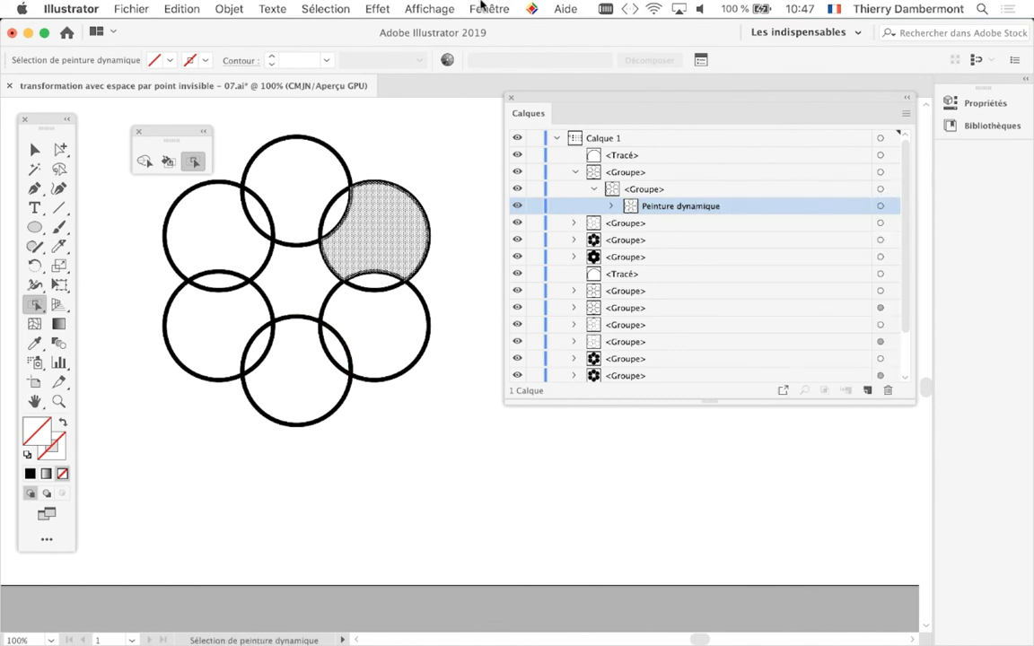
Step: Open Fenêtre > Nuancier, move Calques aside, and show swatches as medium thumbnails
left_click(485, 8)
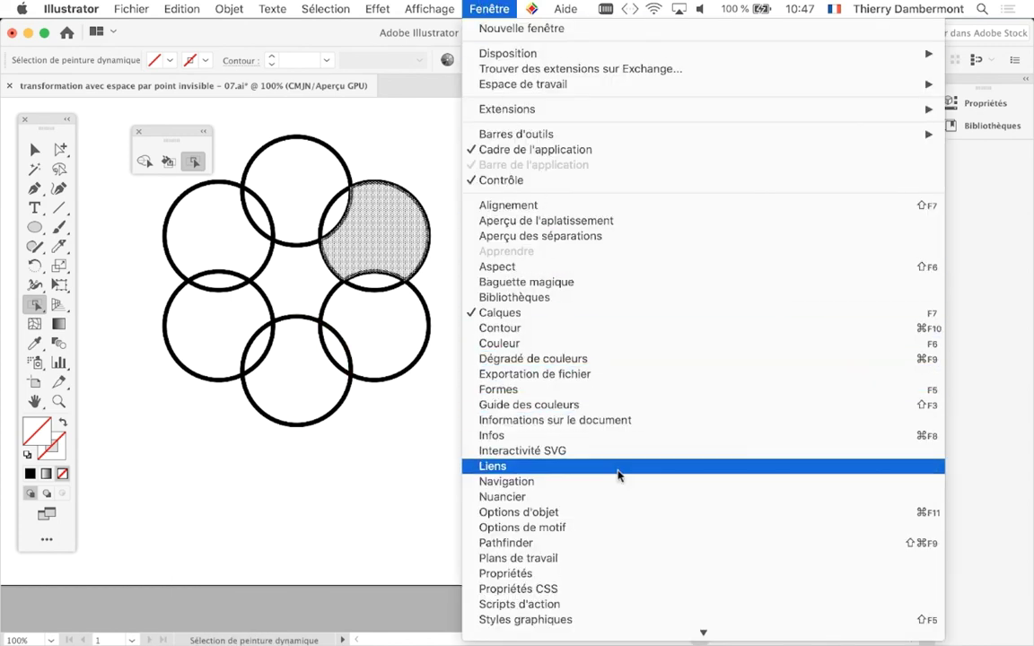
left_click(619, 500)
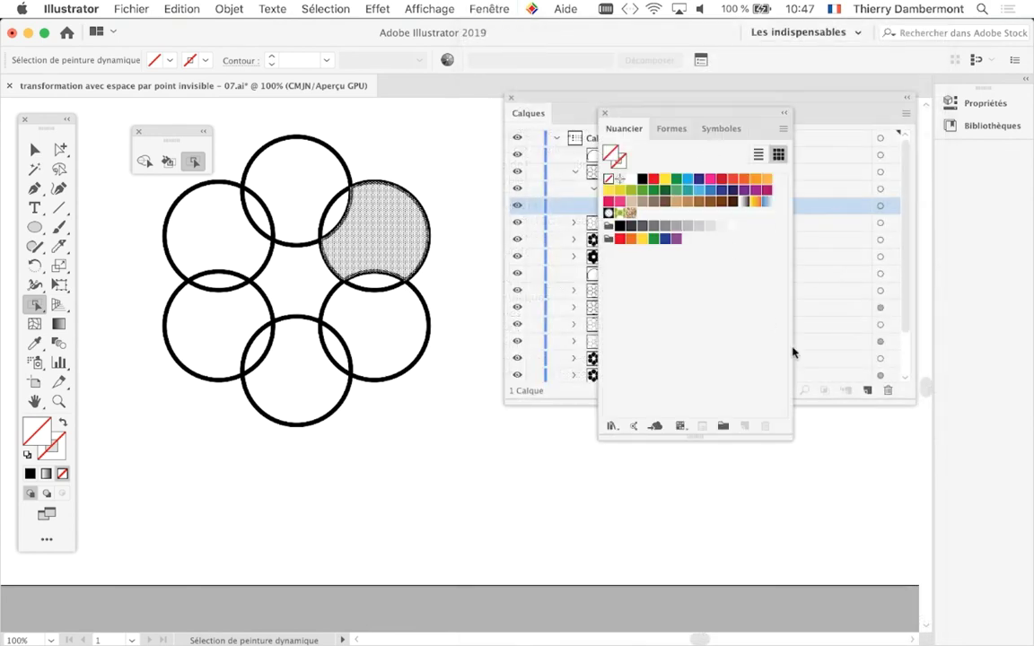
left_click_drag(790, 438, 797, 305)
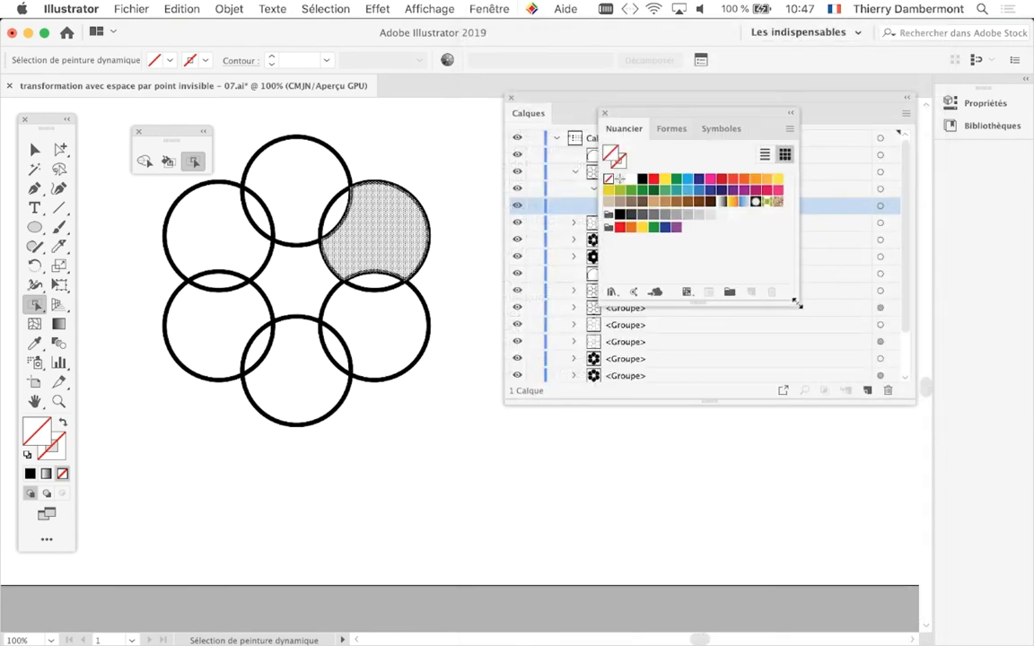
mouse_move(512, 95)
left_mouse_down()
mouse_move(600, 109)
mouse_move(884, 226)
left_mouse_up()
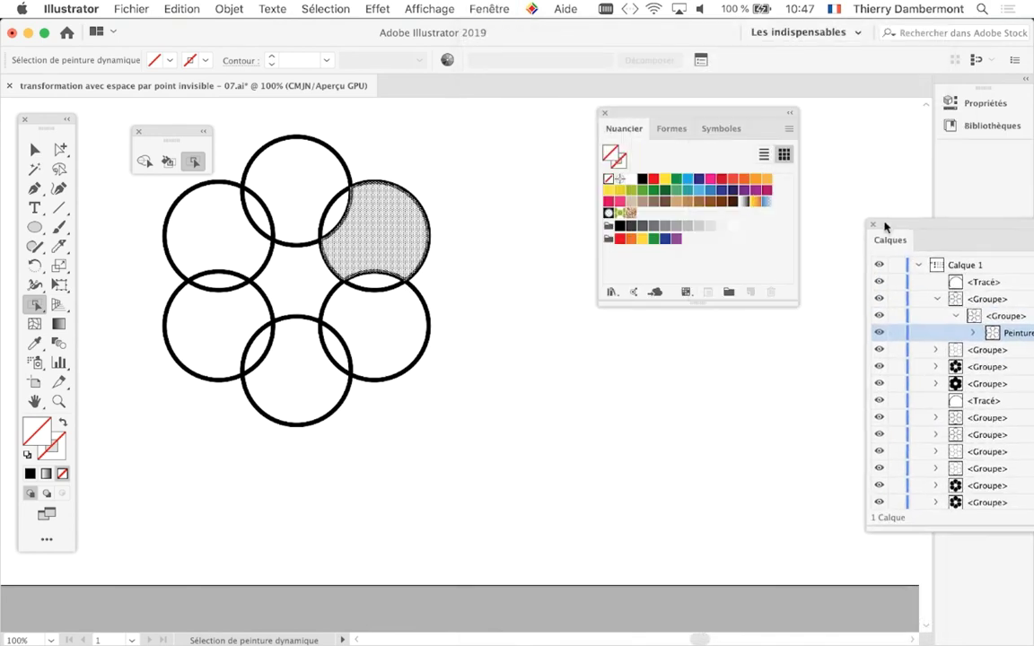
left_click_drag(688, 111, 557, 156)
left_click(659, 169)
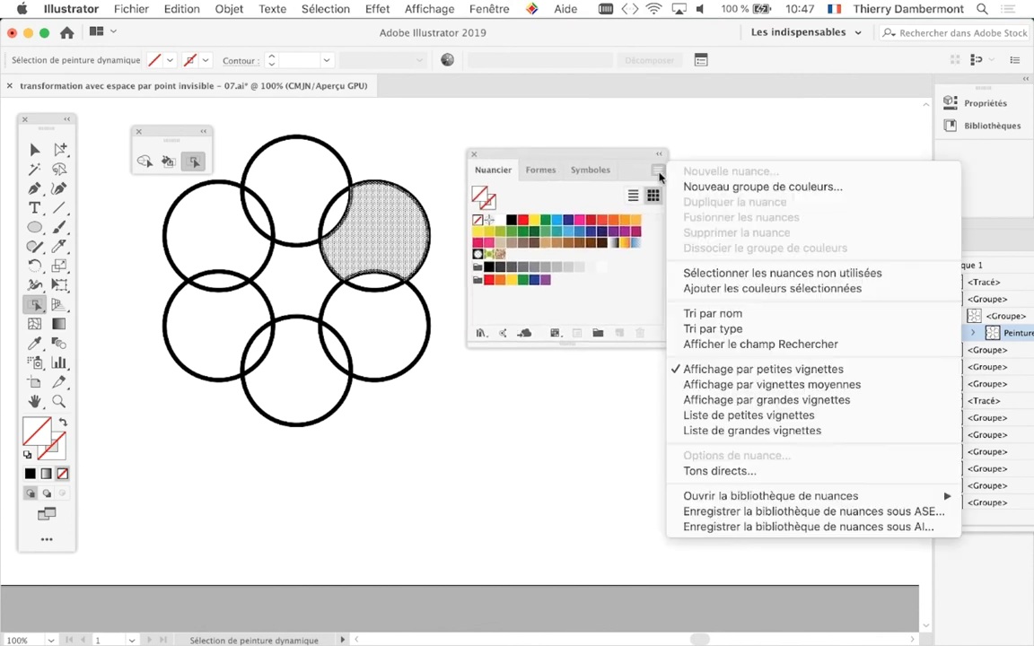
left_click(758, 387)
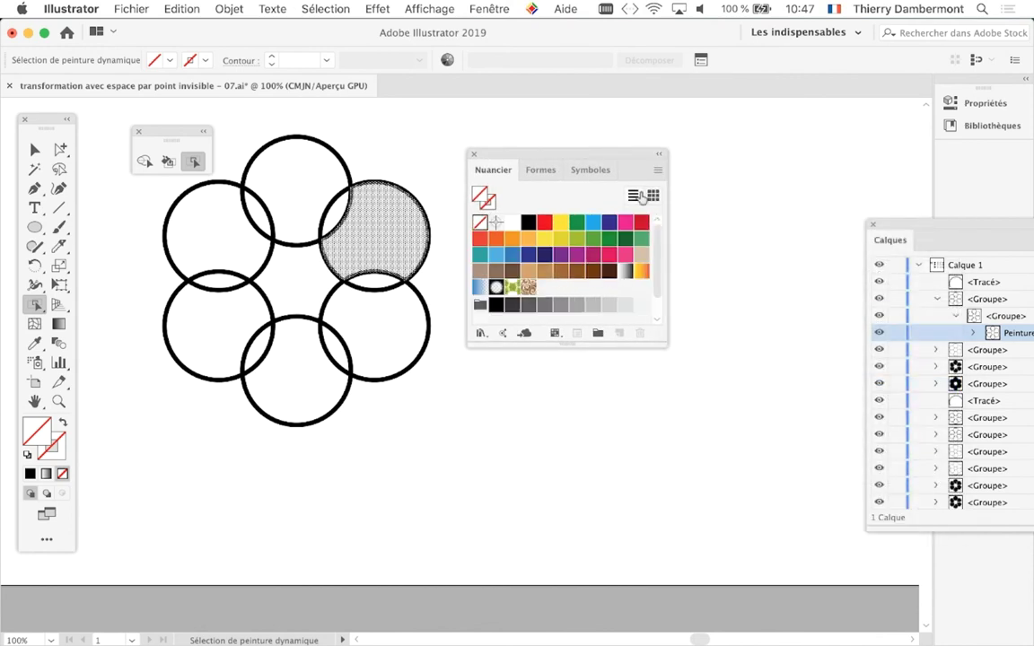
left_click_drag(661, 345, 648, 440)
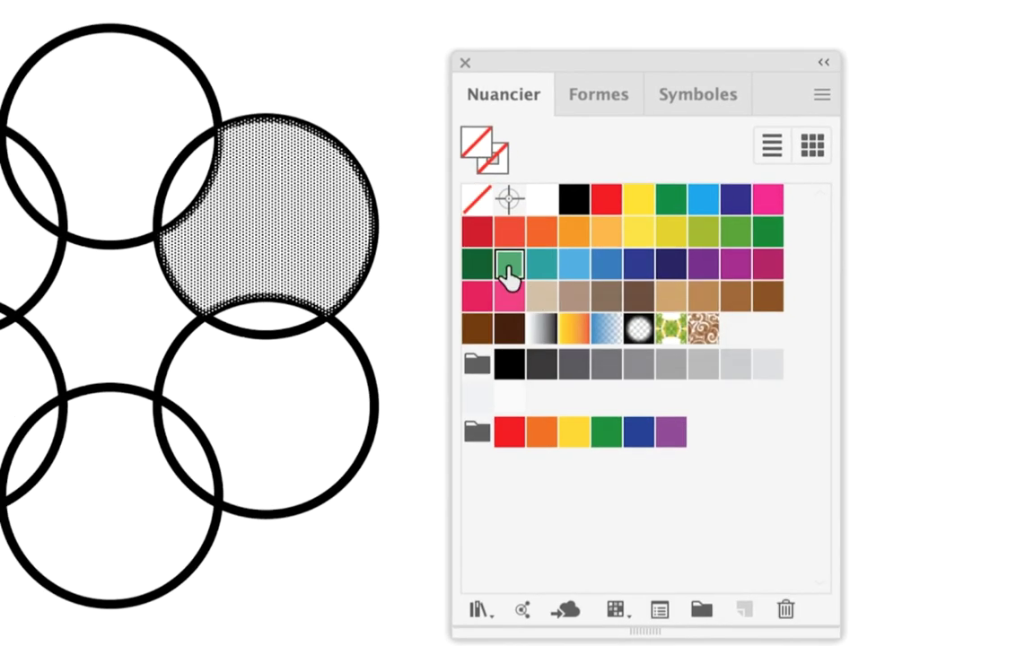
Step: Fill upper-right face green, right overlap light blue, top and lower-right yellow, lower overlap red
left_click(508, 277)
left_click(280, 316)
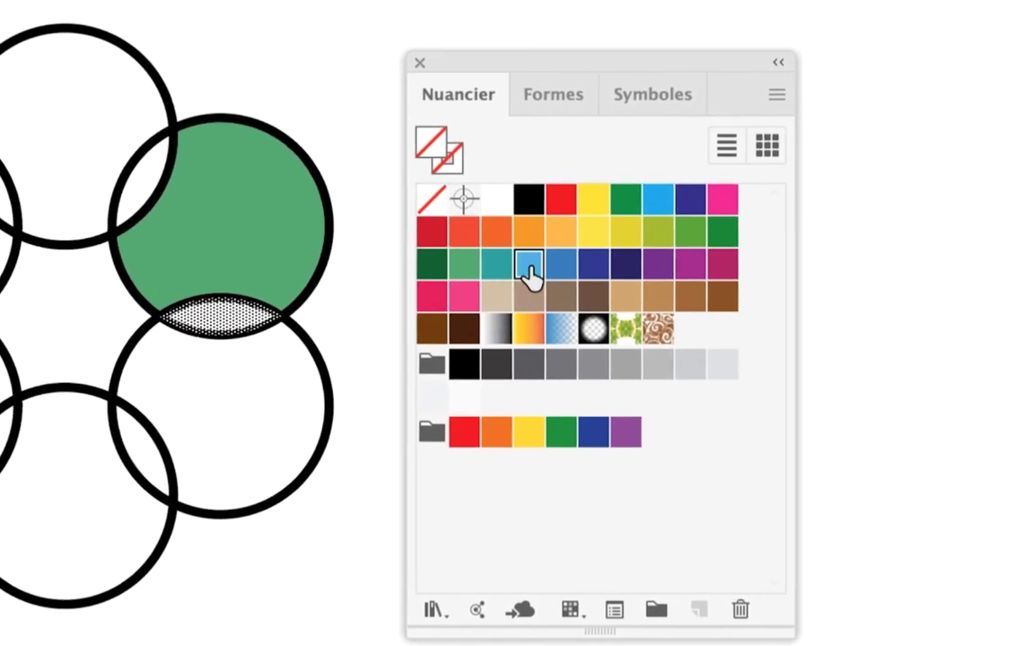
left_click(528, 269)
left_click(89, 167)
left_click(549, 252)
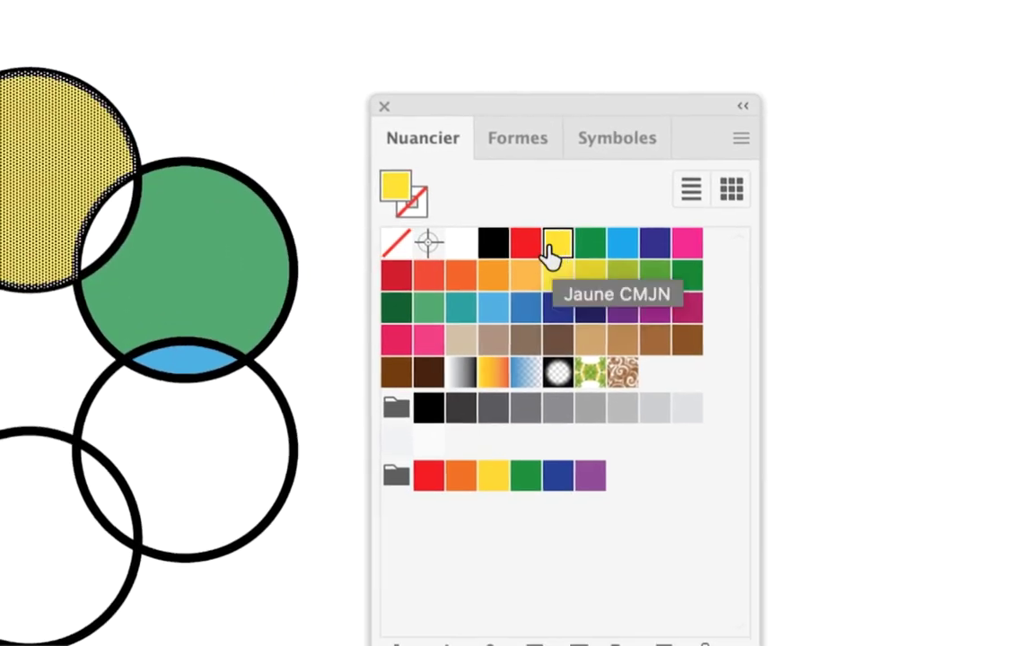
left_click(109, 220)
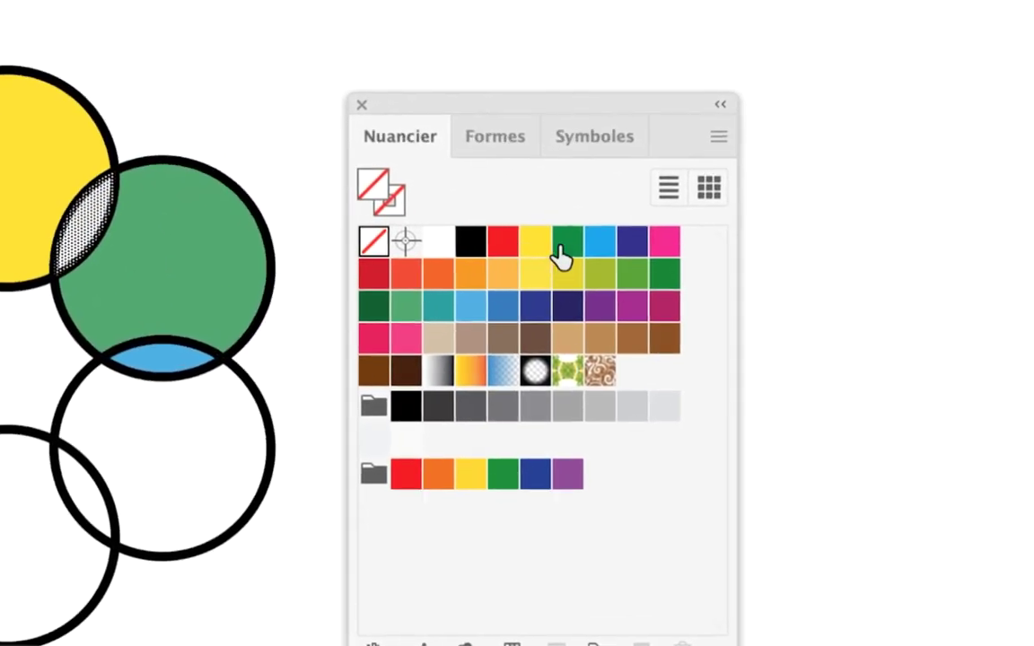
left_click(556, 251)
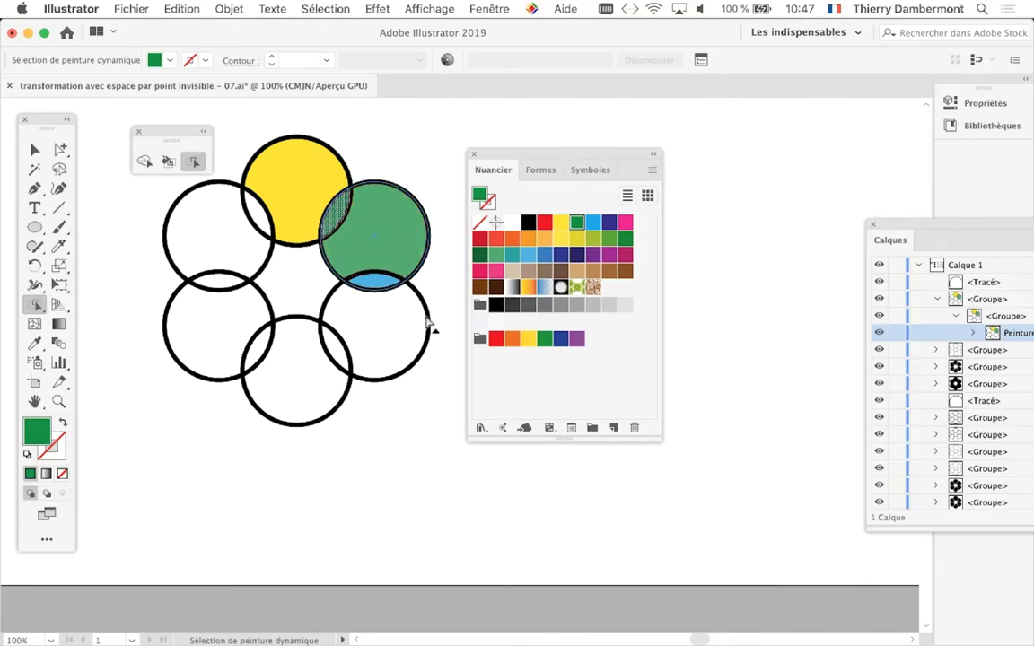
left_click(423, 325)
left_click(577, 239)
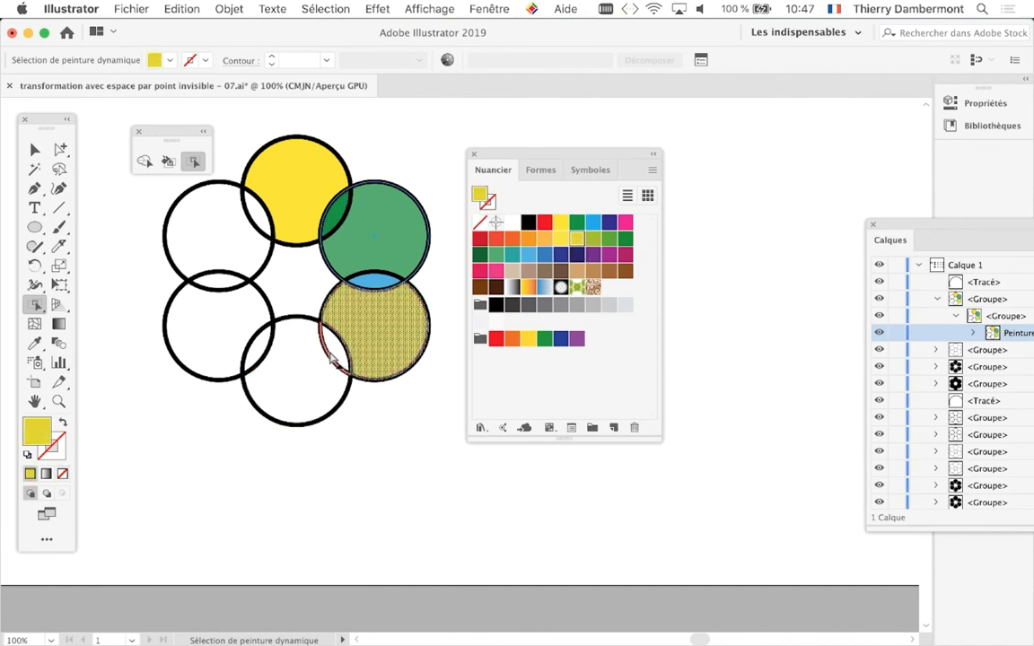
left_click(336, 351)
left_click(544, 222)
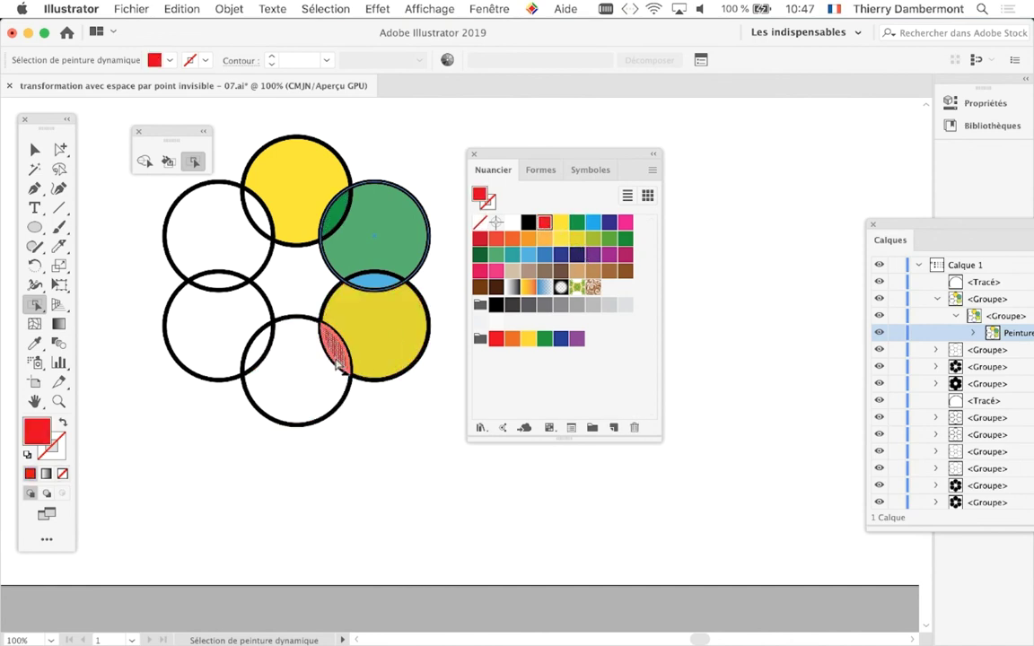
Step: Fill the bottom circle dark blue and the left overlap, left-middle and top-left circles brown
left_click(328, 359)
left_click(607, 224)
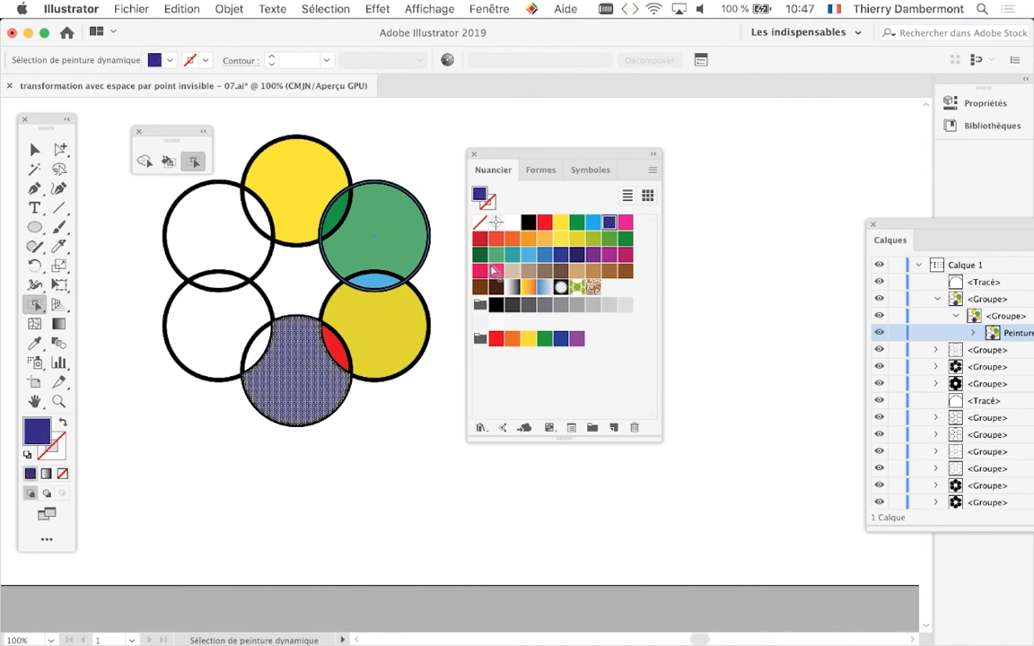
left_click(273, 337)
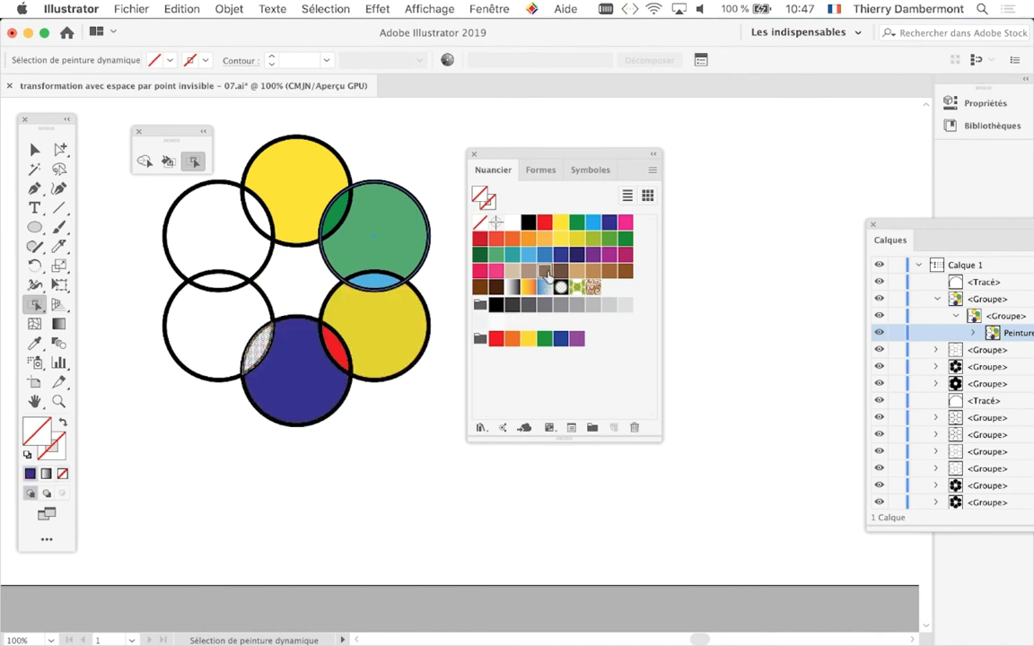
left_click(543, 270)
left_click(235, 300)
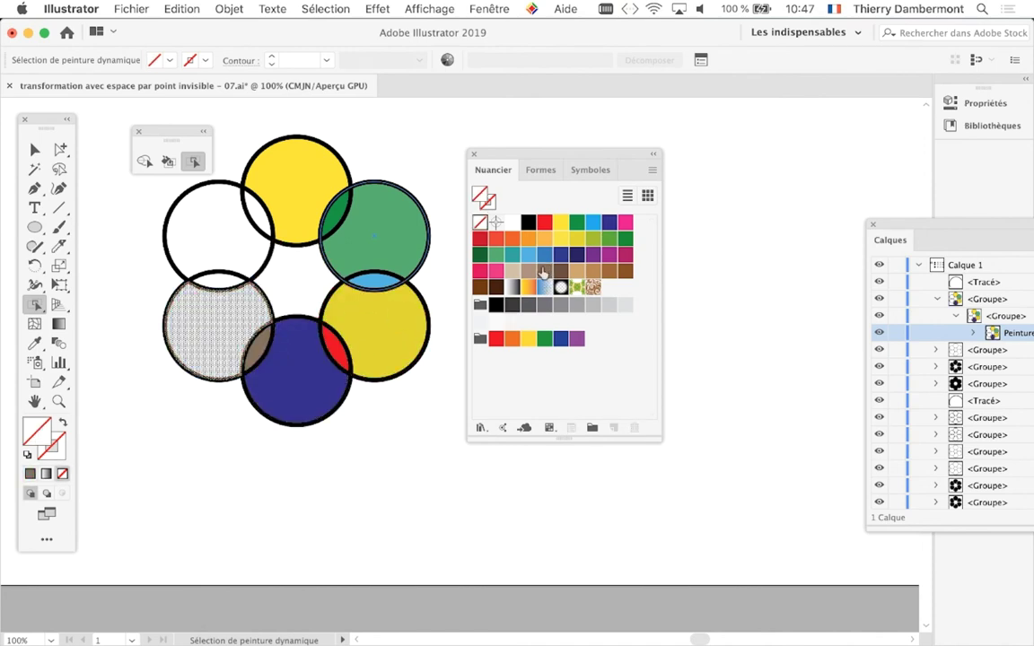
left_click(543, 273)
left_click(220, 232)
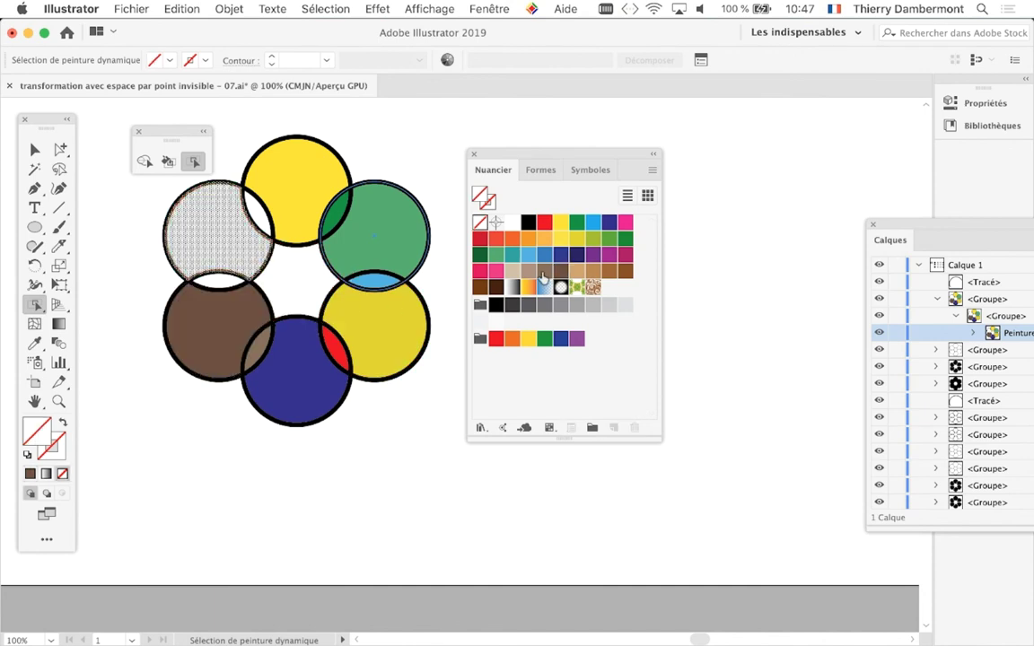
left_click(543, 272)
Step: Recolour the top circle brown and the upper-right, lower-right and bottom circles tan
left_click(311, 207)
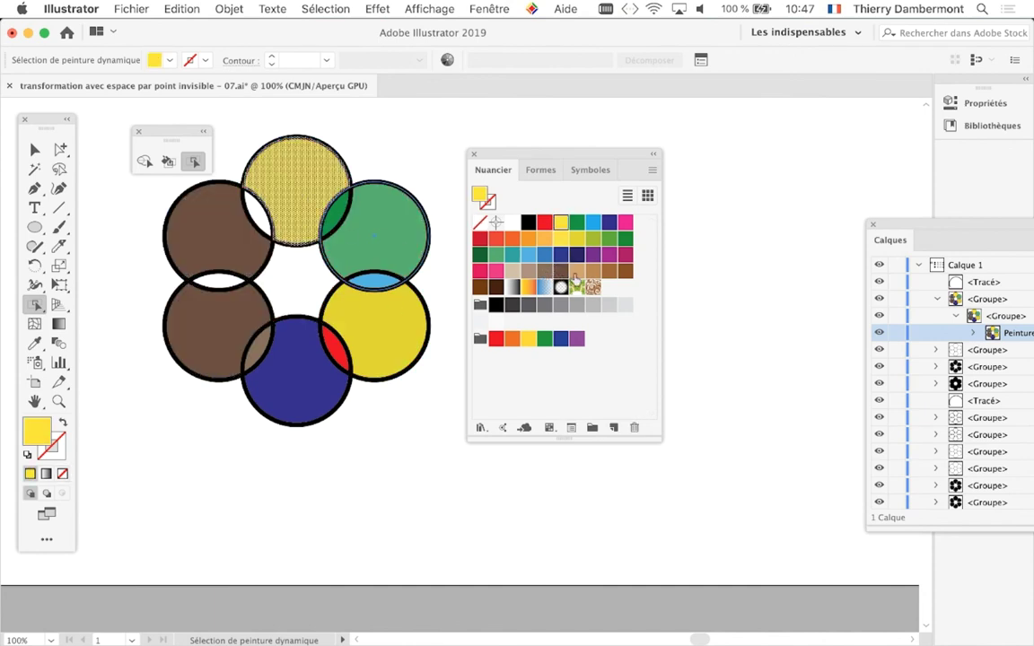
left_click(562, 272)
left_click(377, 235)
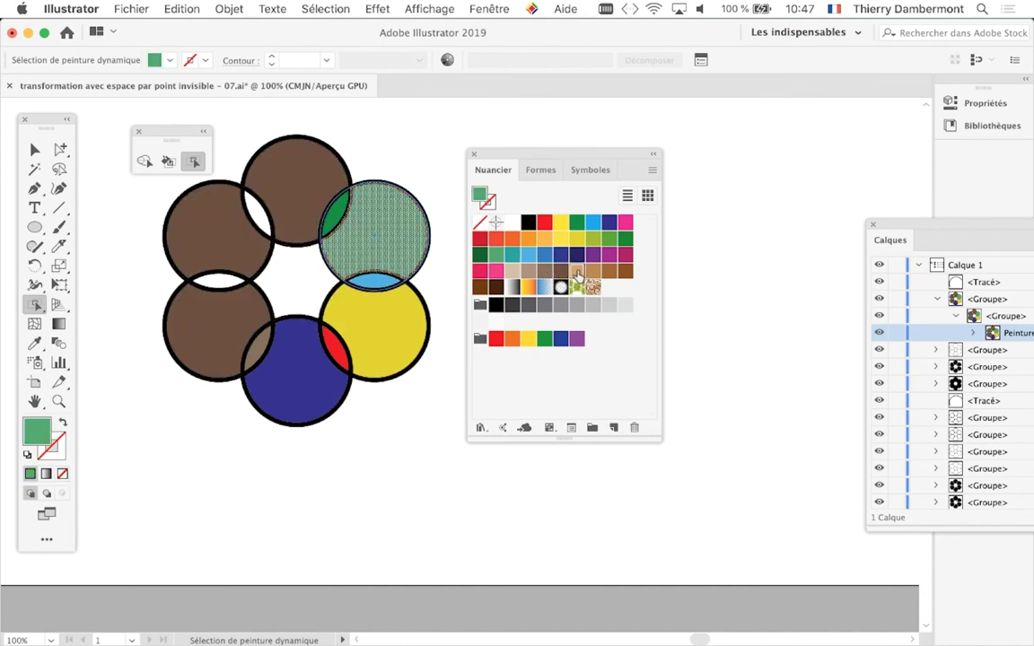
left_click(577, 273)
left_click(408, 309)
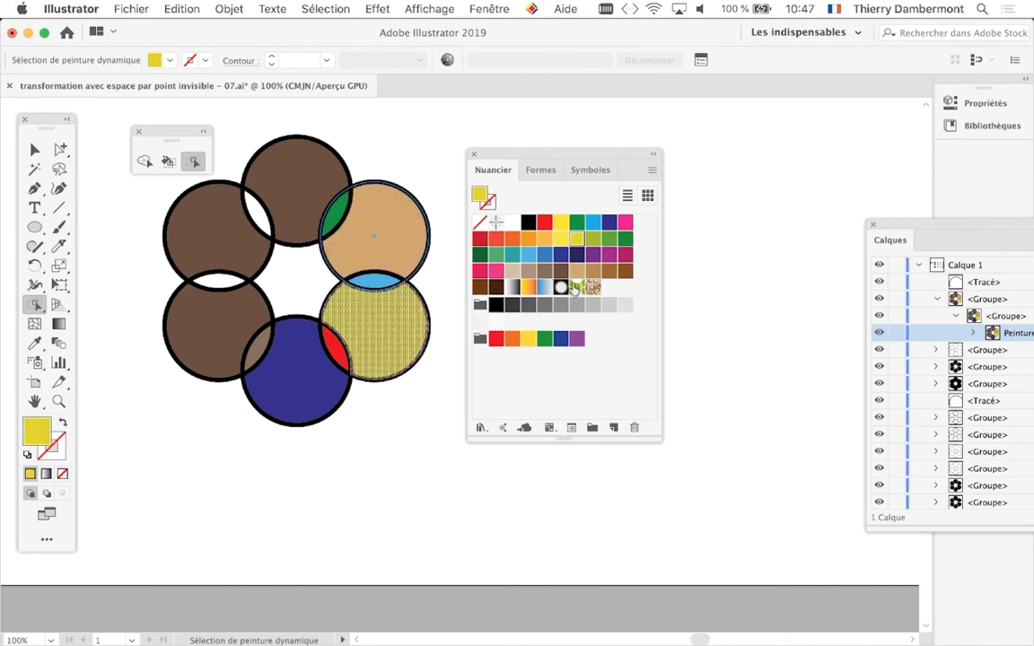
left_click(297, 371)
left_click(577, 271)
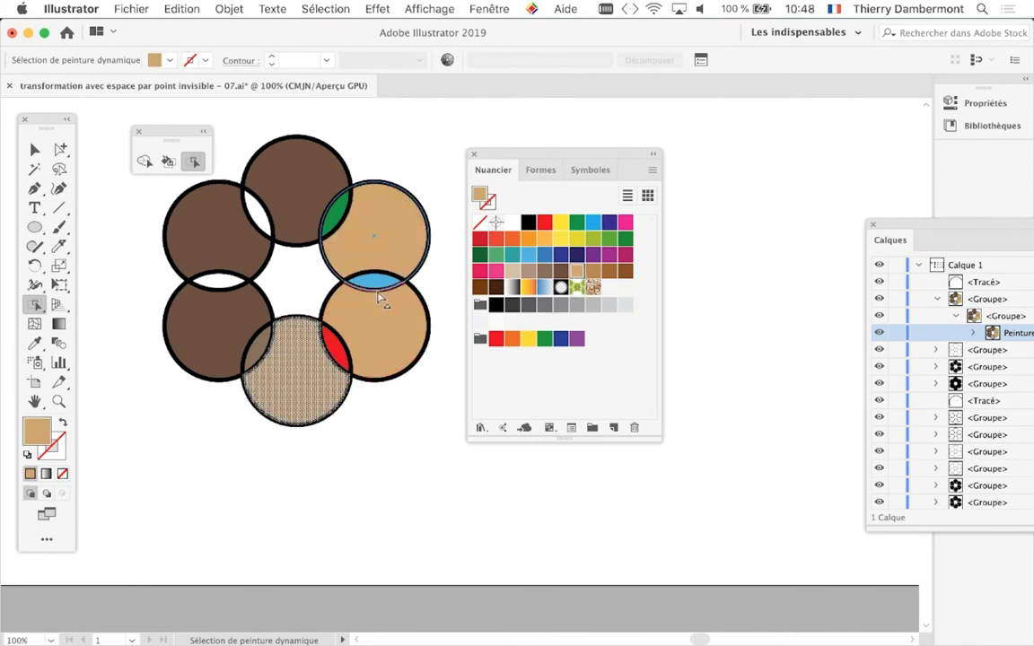
left_click(418, 430)
Step: Move the swatches panel aside and check small overlap faces in the coloured ring
left_click_drag(519, 155, 705, 159)
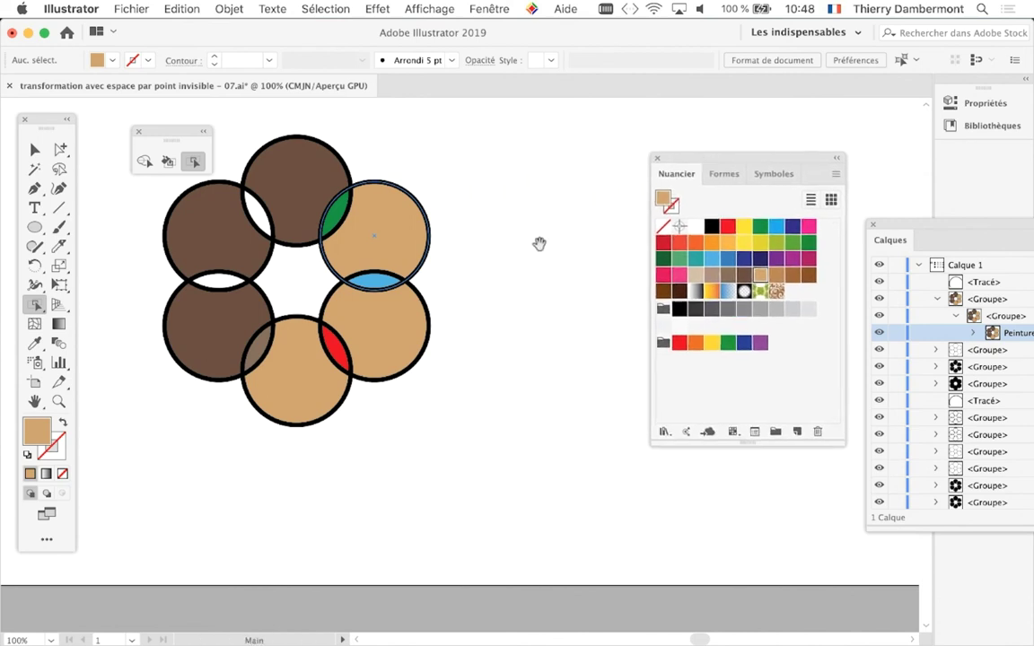
left_click_drag(521, 284, 638, 284)
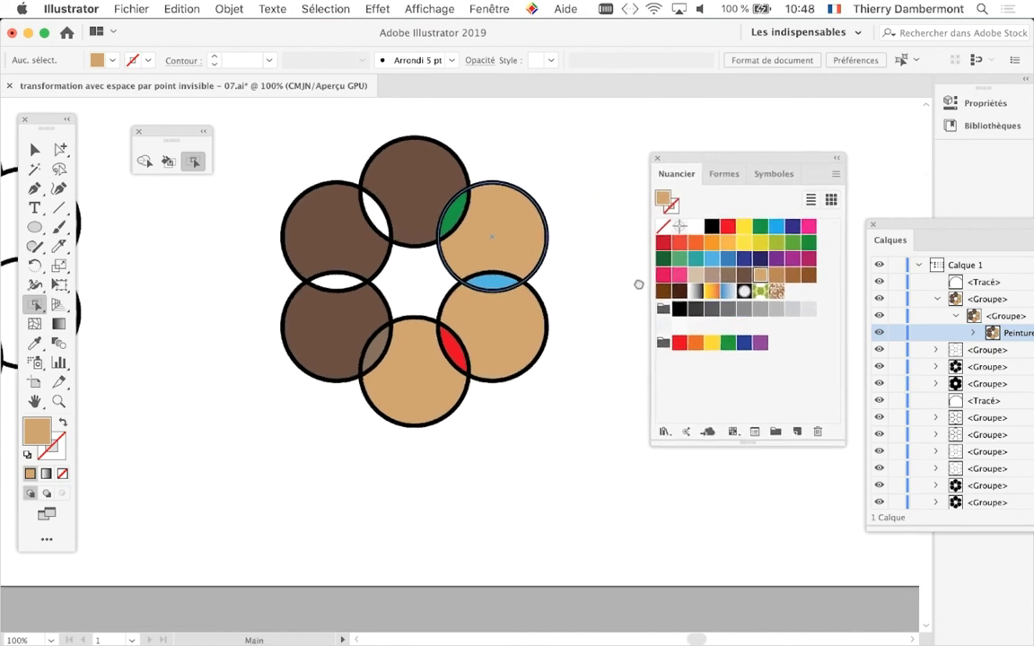
left_click(370, 363)
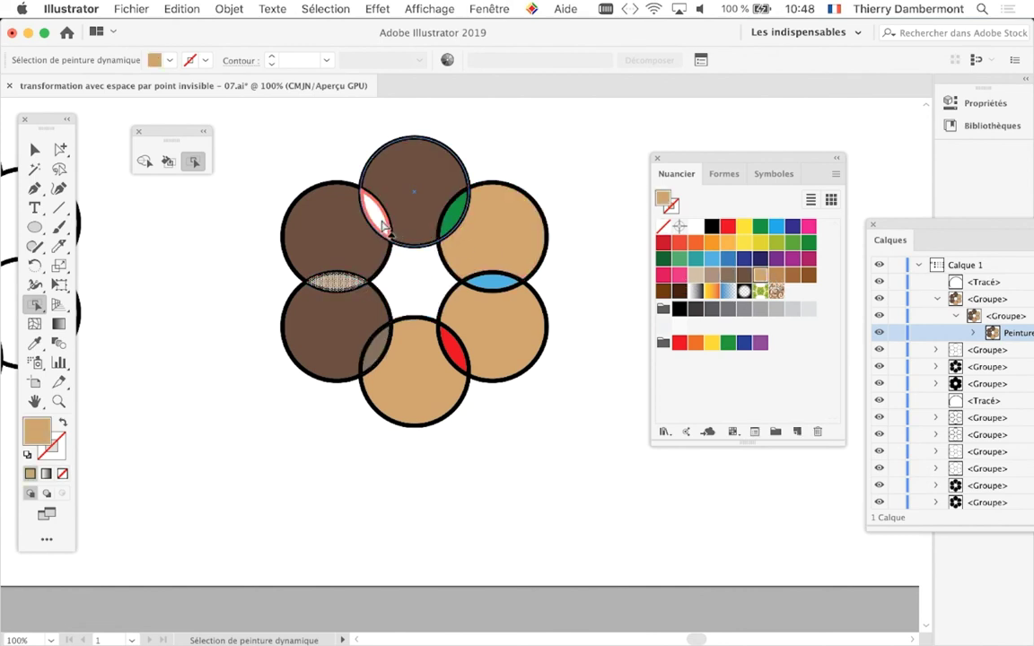
left_click(579, 453)
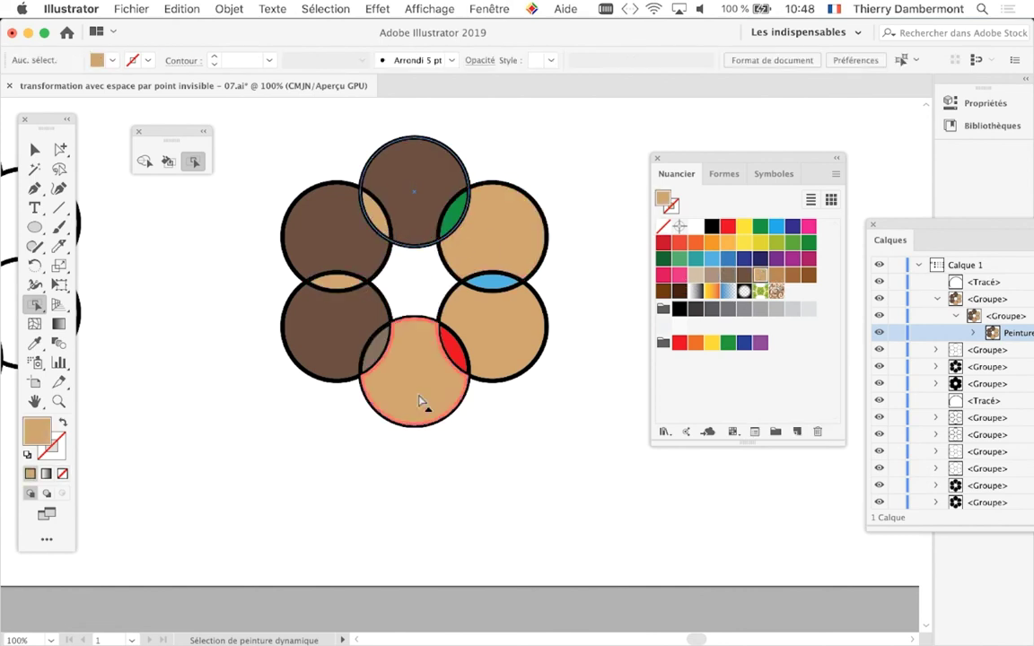
left_click(373, 359)
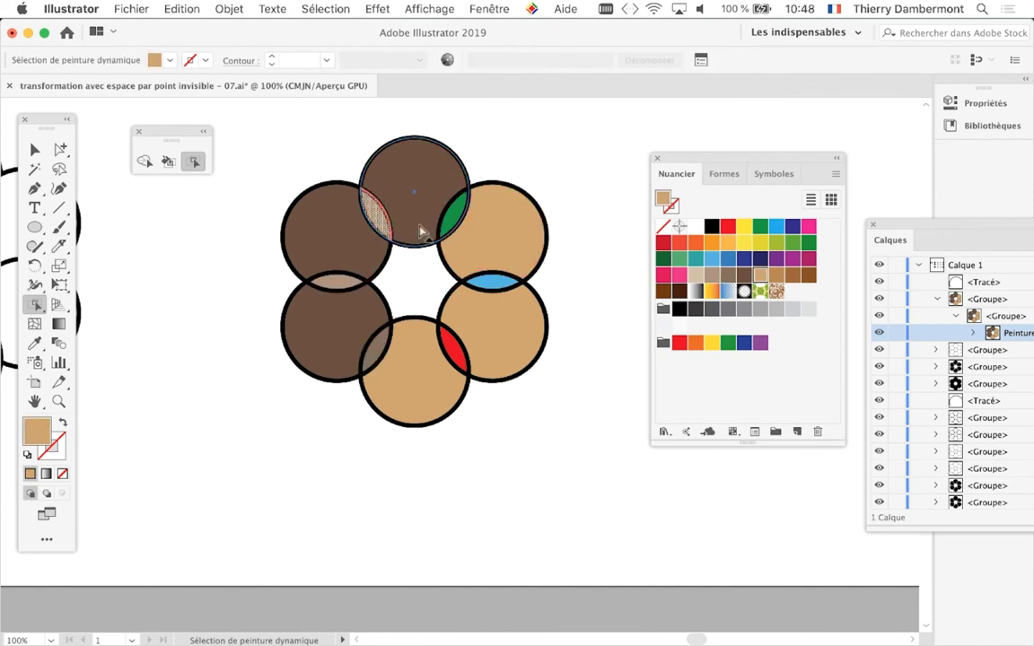
left_click(579, 430)
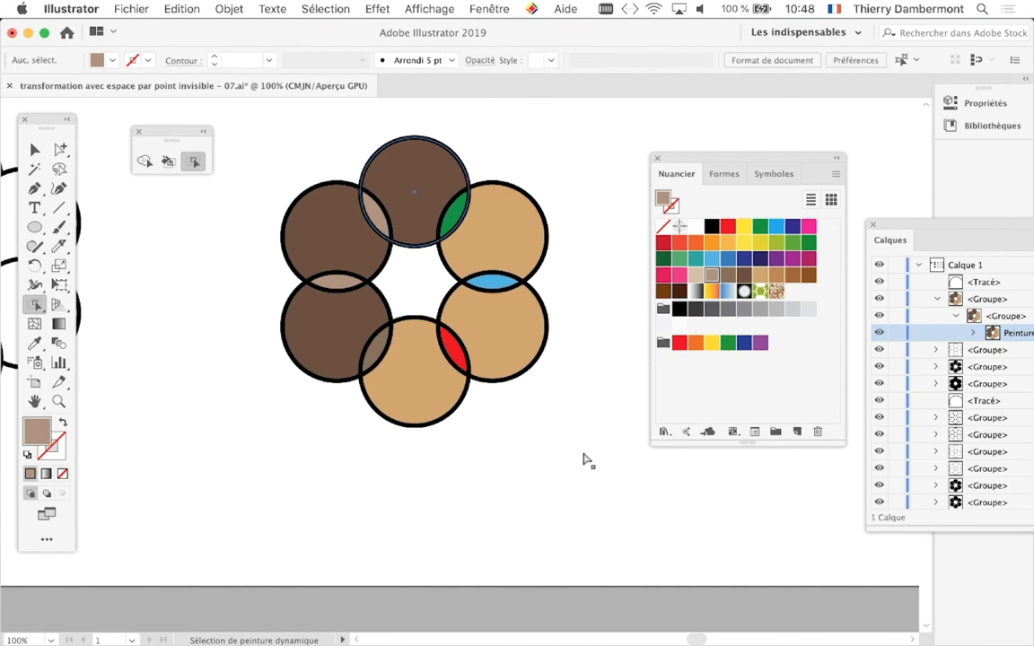
Step: Navigate to the plain white six-circle ring and select it as a group
left_click_drag(705, 153, 789, 147)
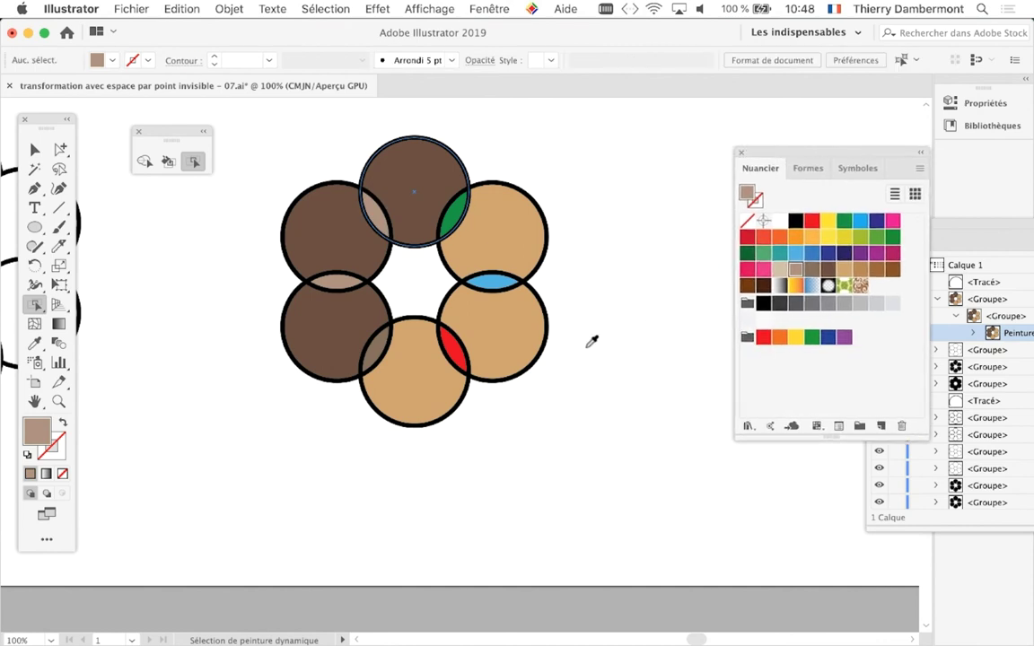
scroll(588, 351, "down", 1)
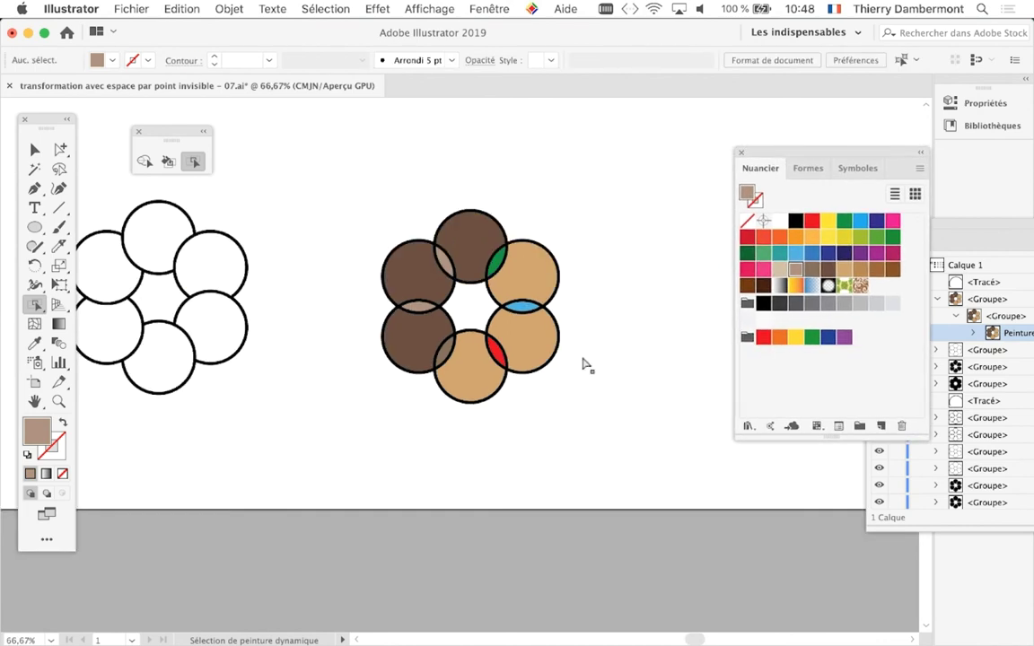
scroll(517, 364, "left", 5)
scroll(574, 406, "left", 2)
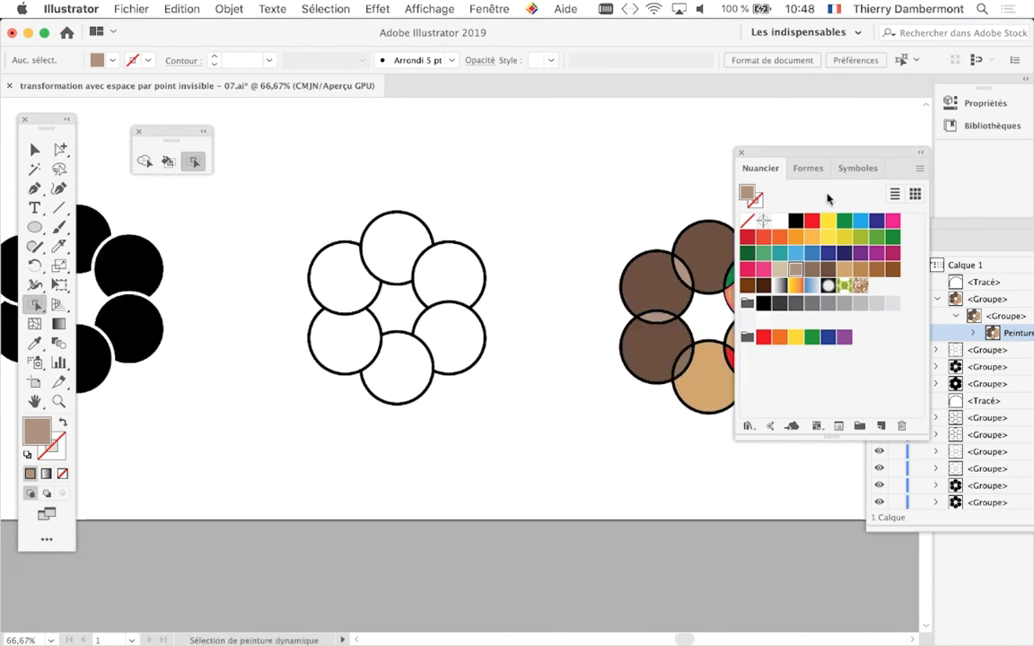
left_click_drag(807, 158, 639, 152)
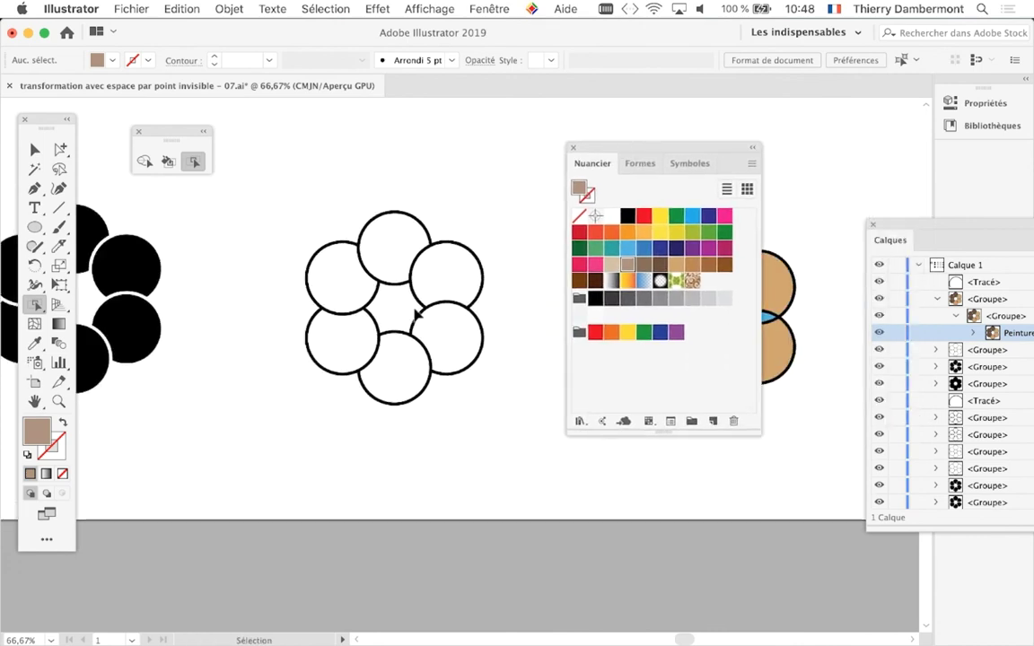
scroll(414, 309, "right", 1)
scroll(414, 310, "up", 2)
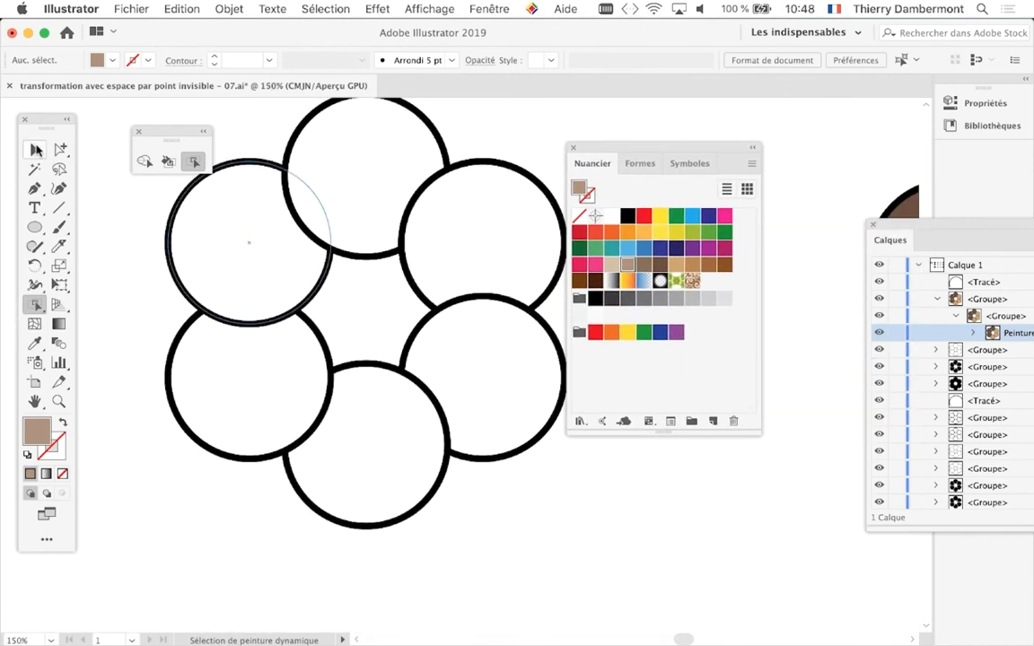
left_click(340, 190)
Step: Make the white ring a Live Paint group via Objet > Peinture dynamique > Créer
scroll(364, 226, "down", 1)
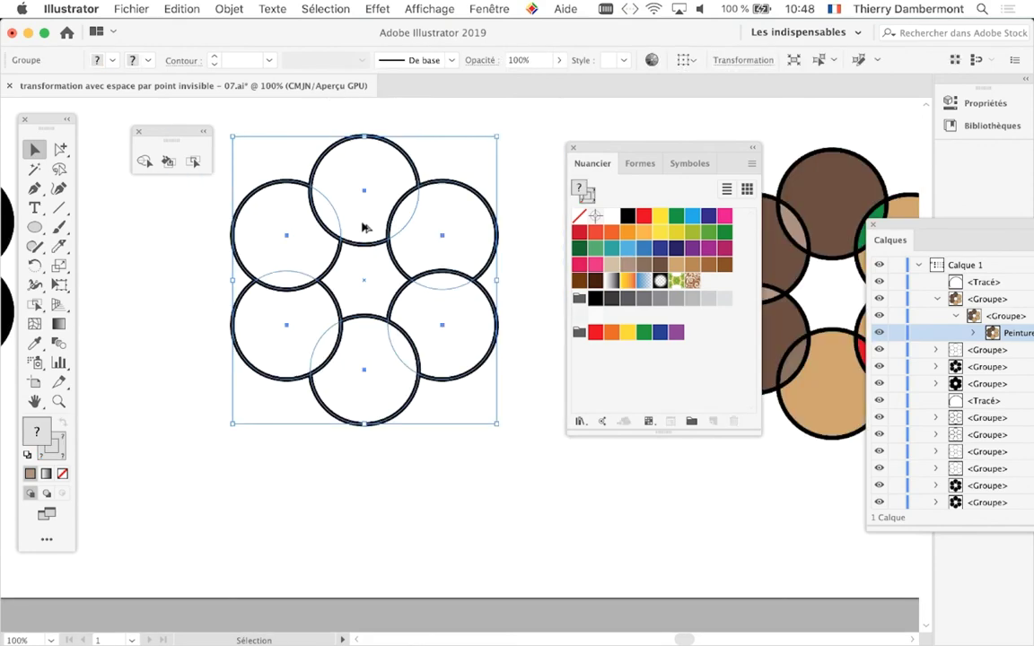
left_click(222, 8)
mouse_move(276, 460)
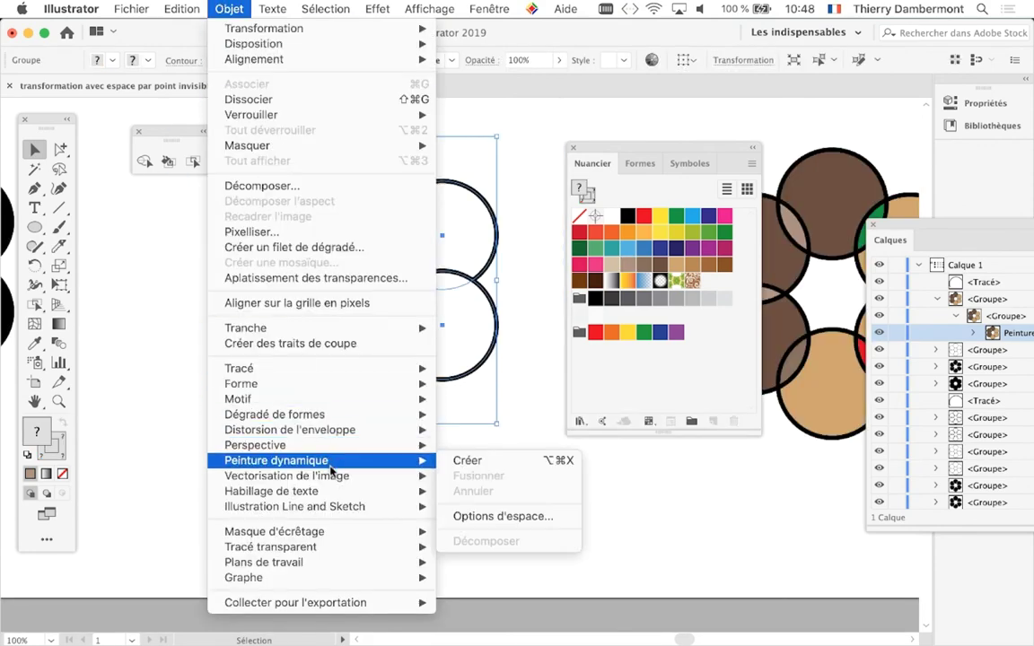
left_click(455, 463)
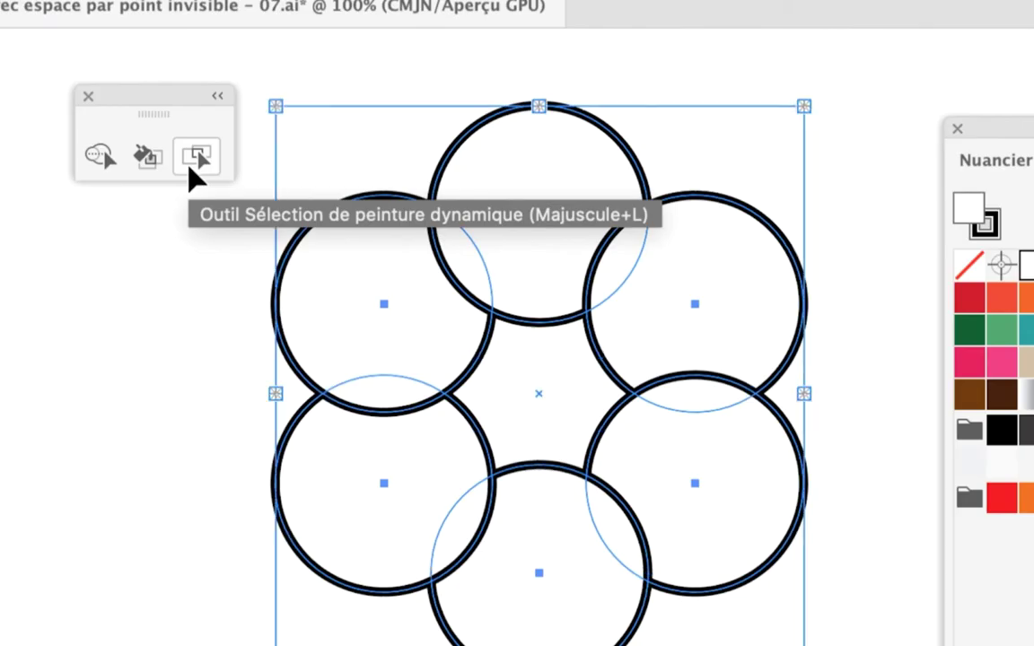
left_click(192, 170)
Step: Fill the top-left circle blue and its lower overlap dark blue
left_click(270, 220)
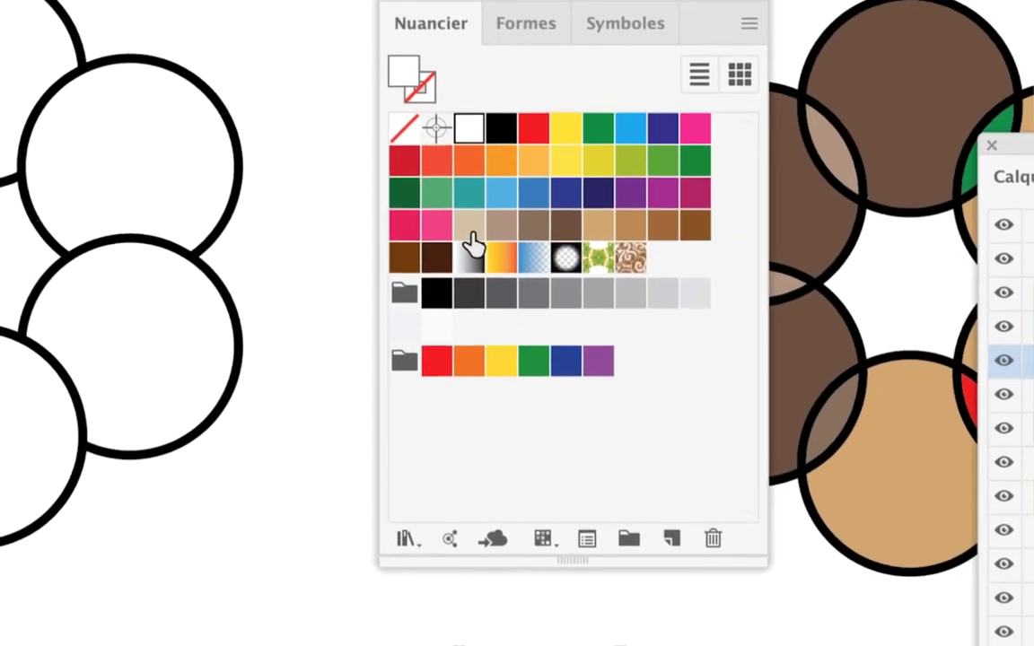
left_click(908, 212)
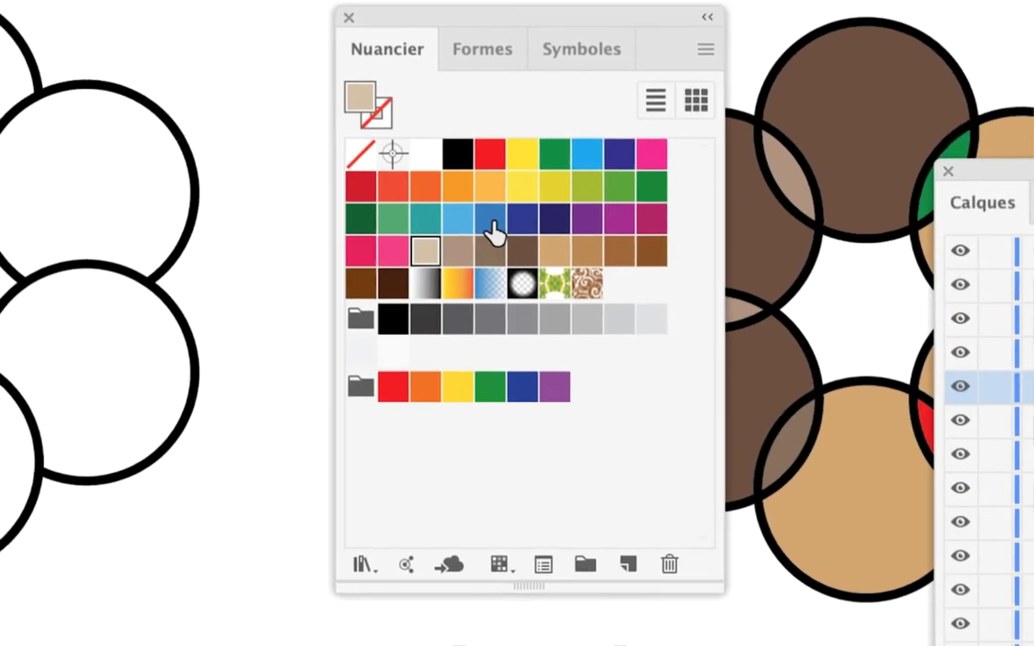
left_click(636, 215)
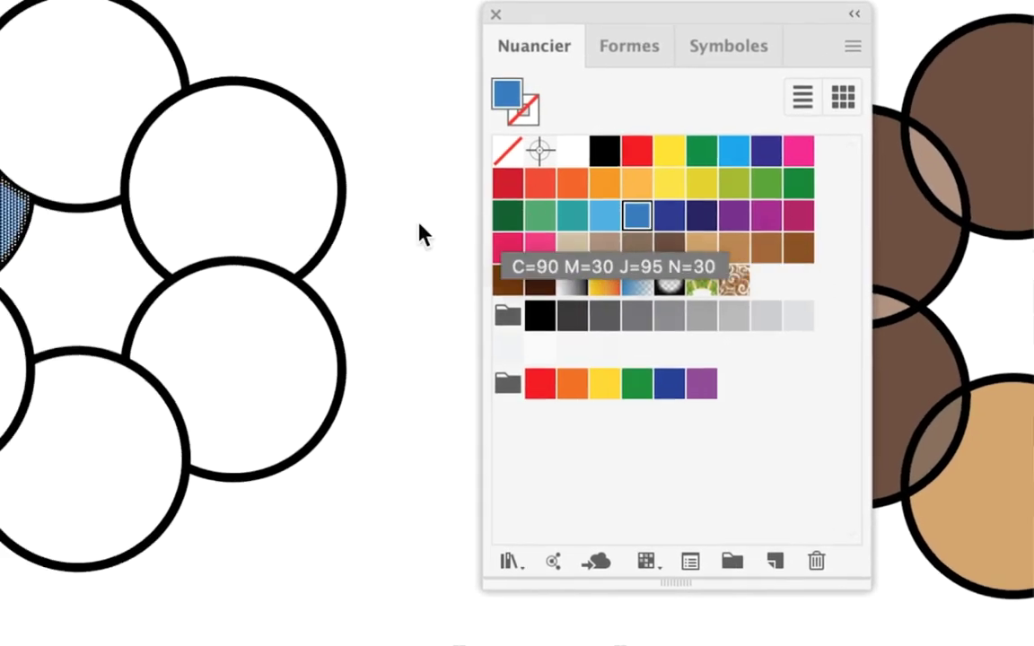
left_click(258, 250)
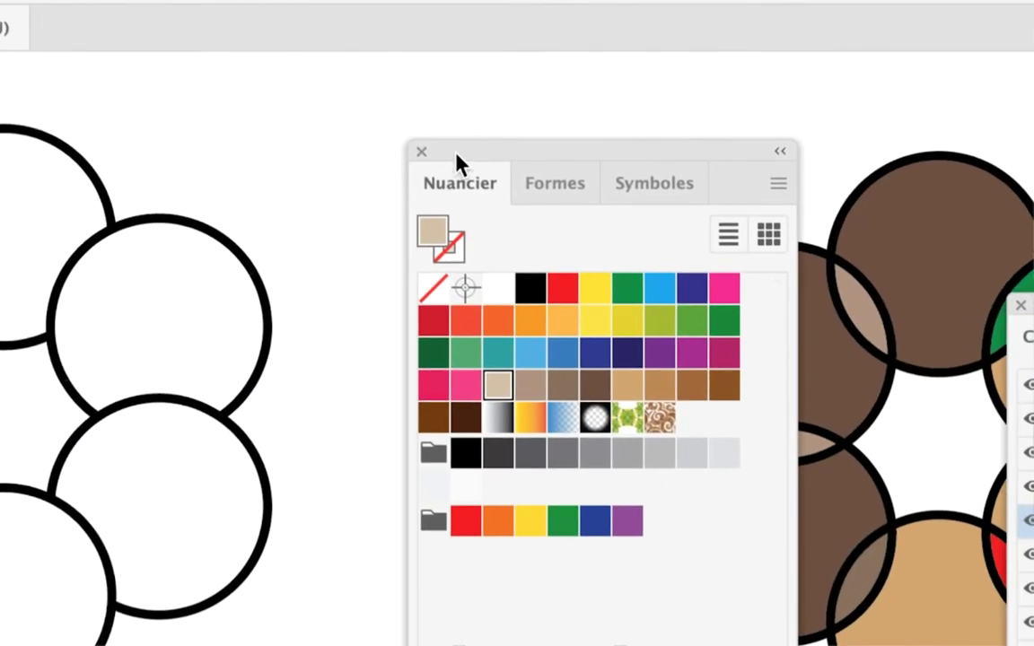
left_click(459, 222)
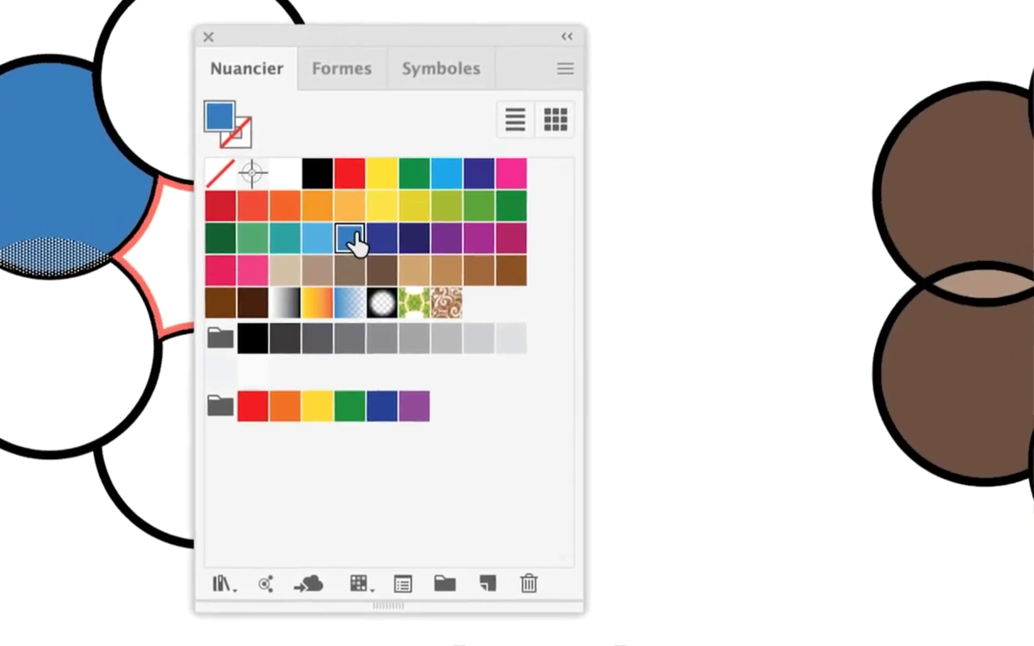
left_click(381, 239)
left_click(54, 256)
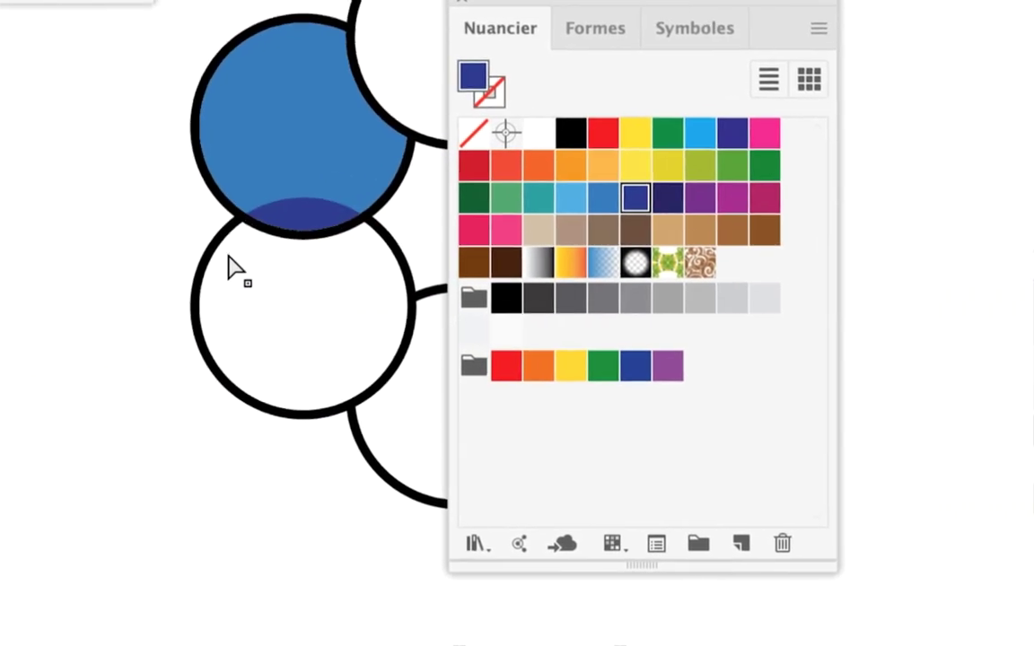
Step: Fill the lower-left circle brown, its overlap light tan, and the bottom circle pink
key("Up")
key("Up")
key("Left")
key("Left")
key("Left")
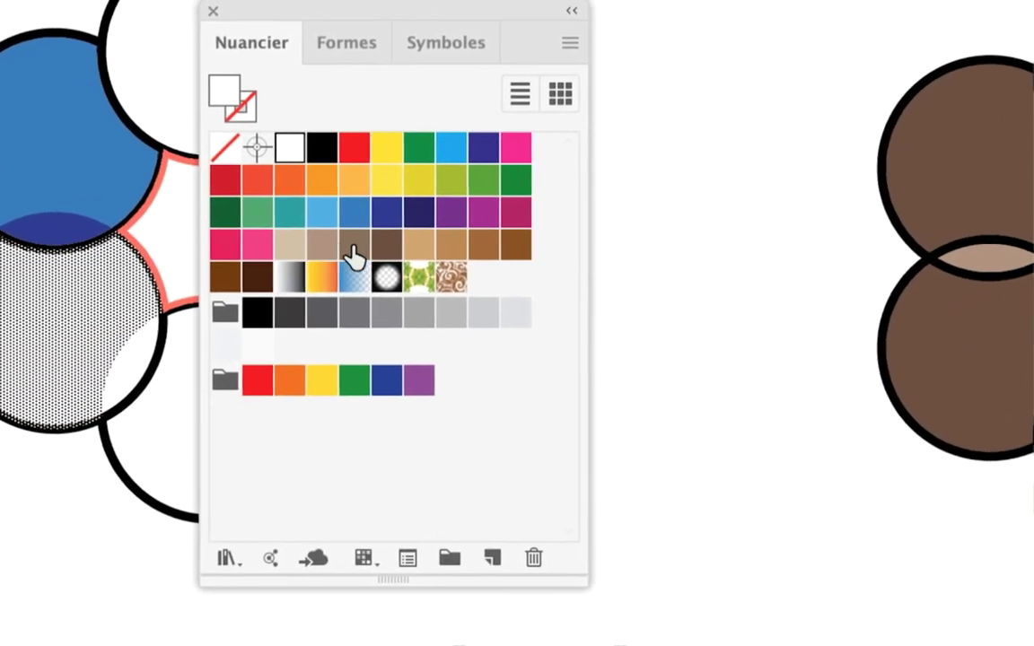
left_click(351, 247)
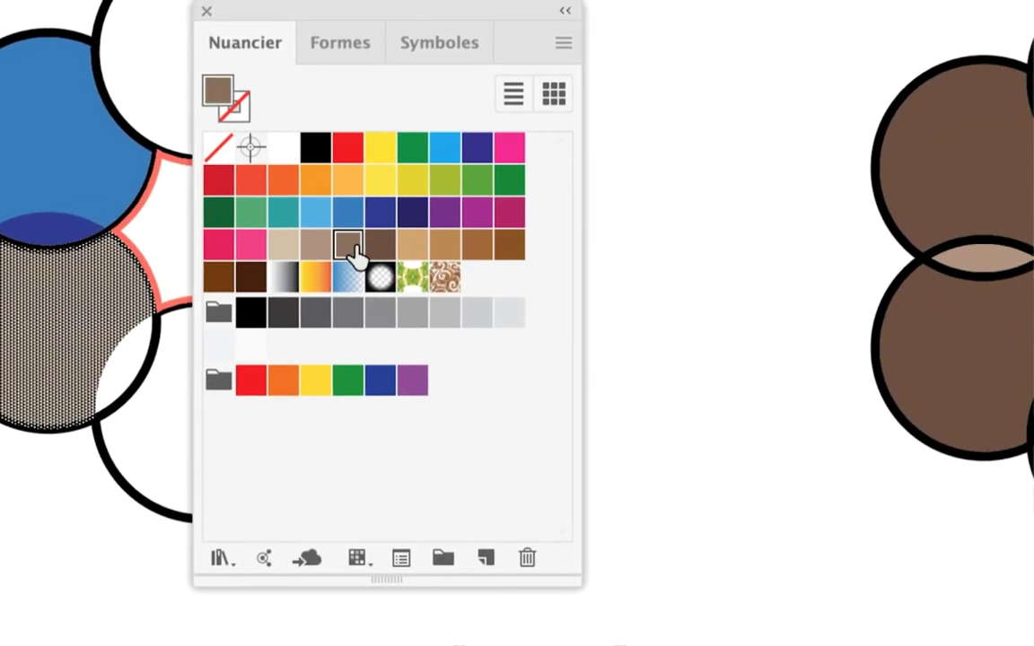
left_click(72, 341)
left_click(283, 243)
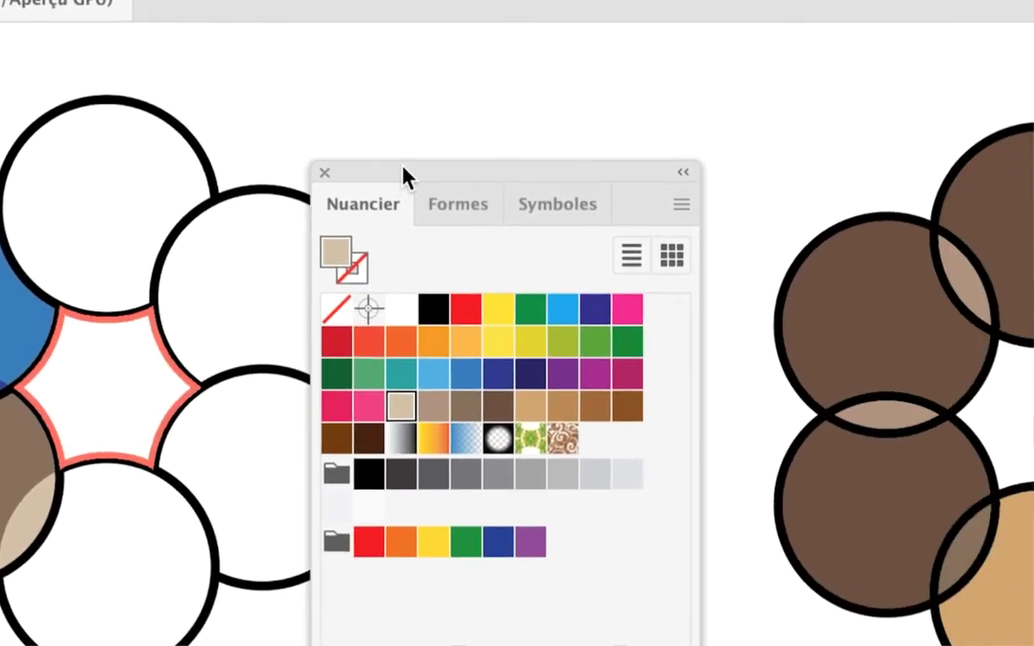
left_click(316, 307)
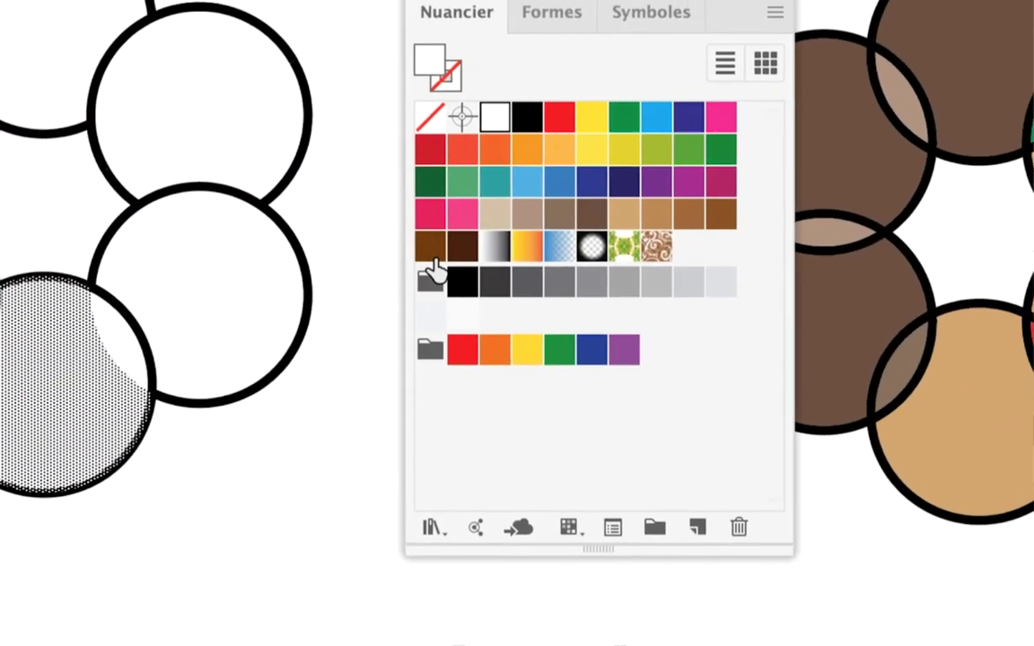
left_click(678, 135)
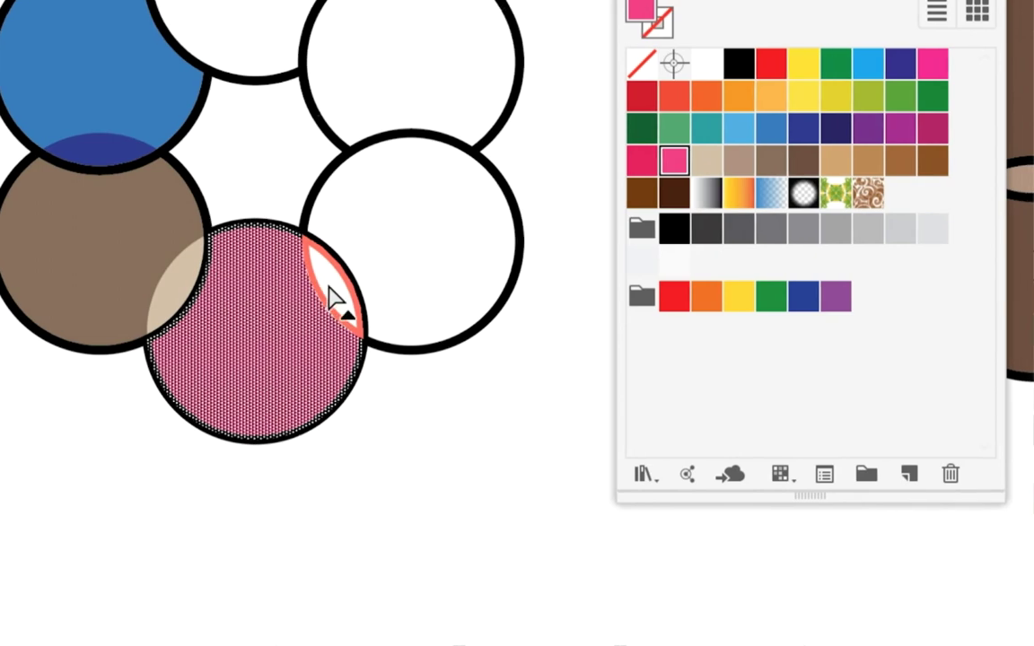
left_click(339, 300)
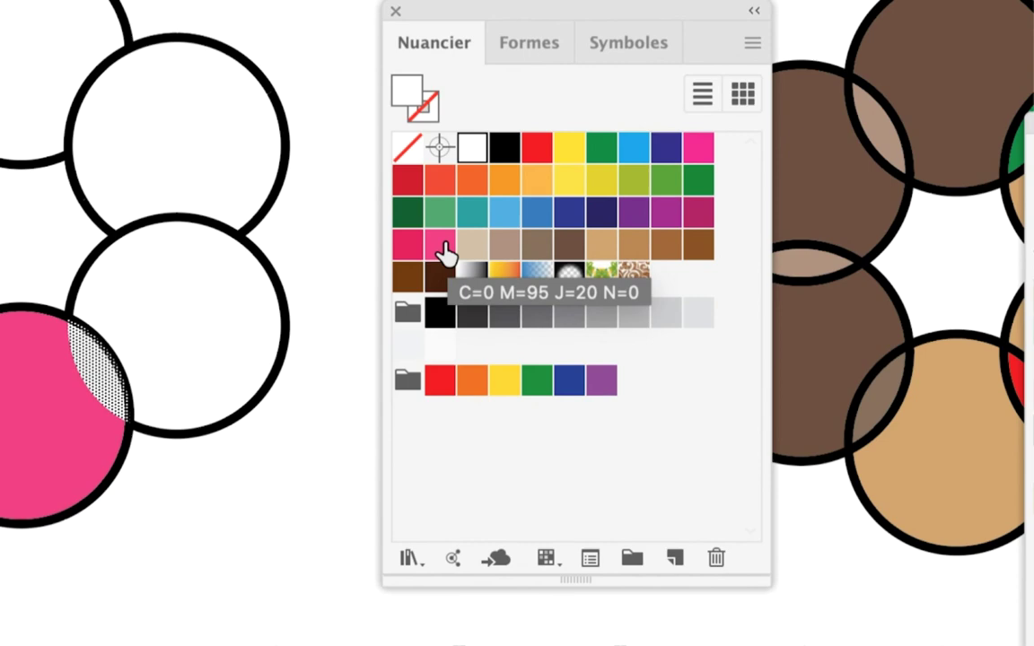
Step: Duplicate the pink swatch and lower the copy's magenta to 51% in Swatch Options
left_click_drag(442, 247, 675, 556)
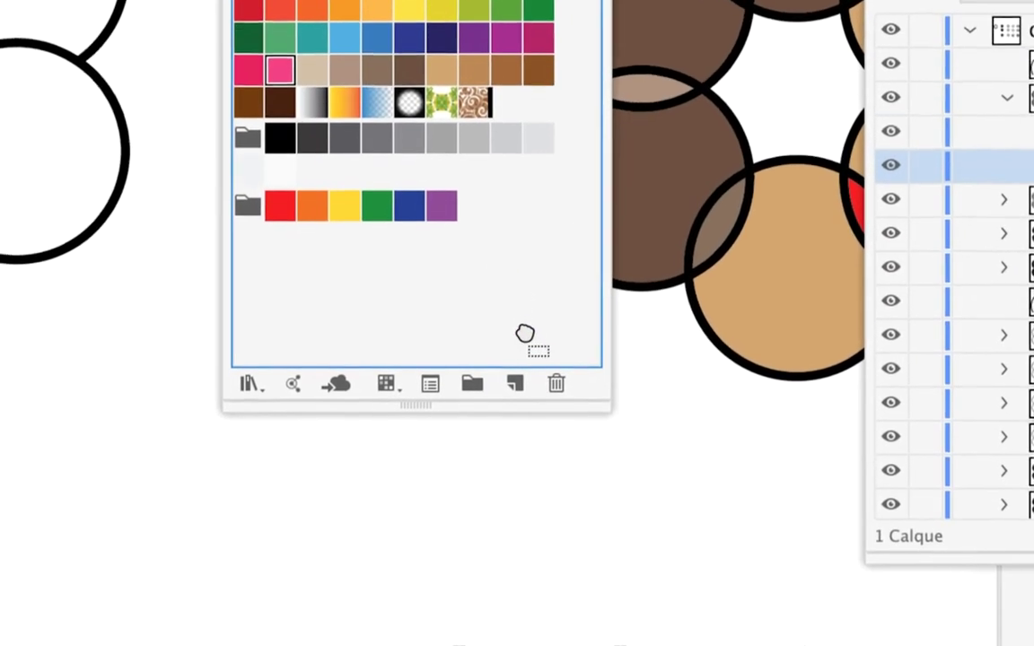
left_click_drag(521, 348, 522, 350)
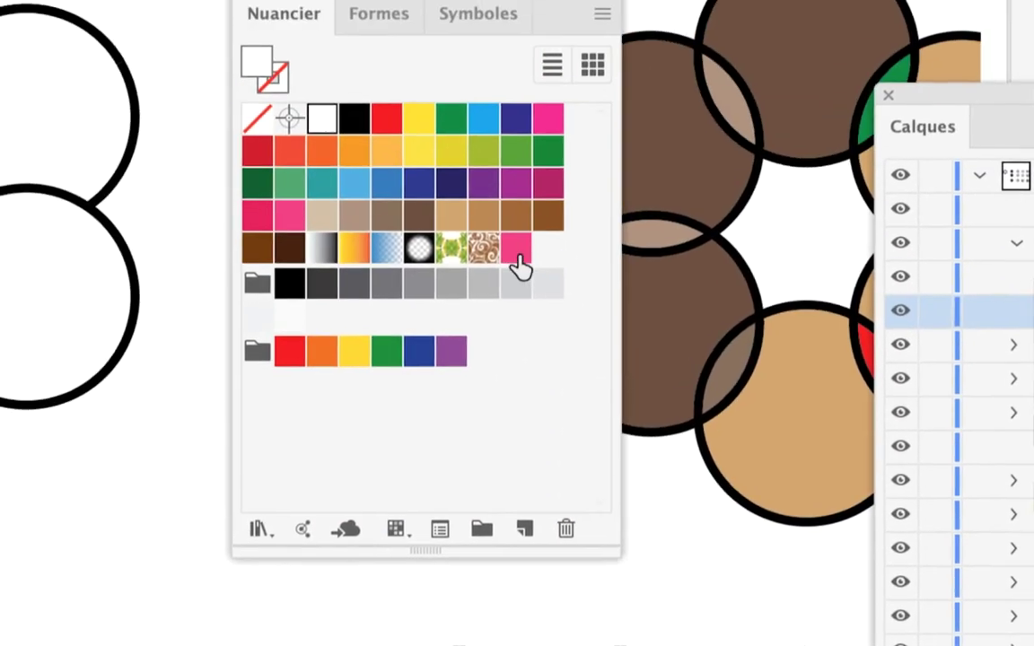
double_click(509, 70)
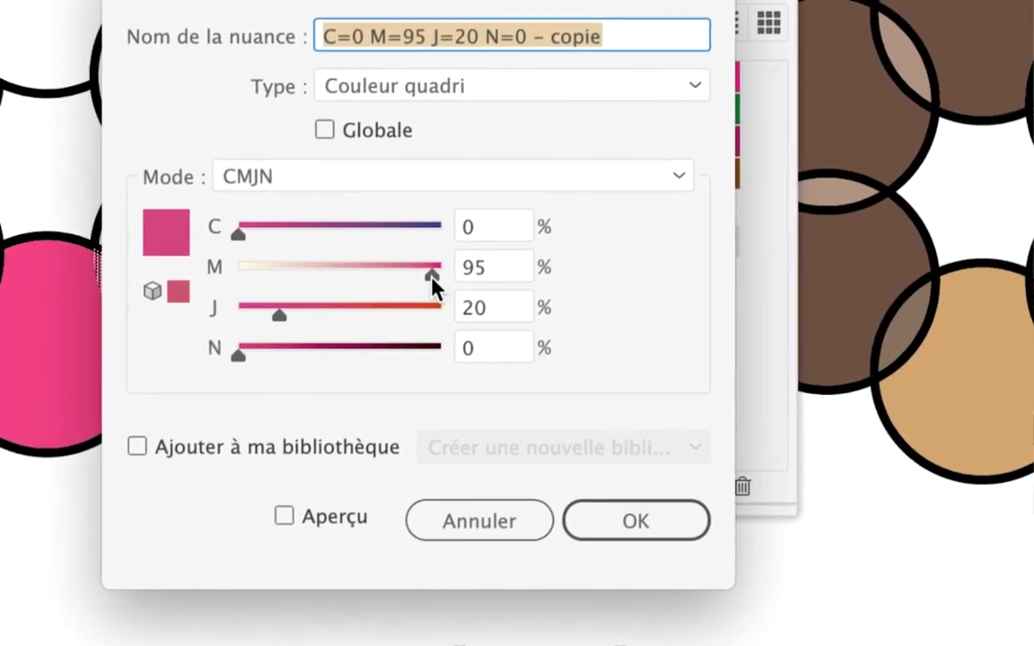
left_click_drag(431, 275, 373, 274)
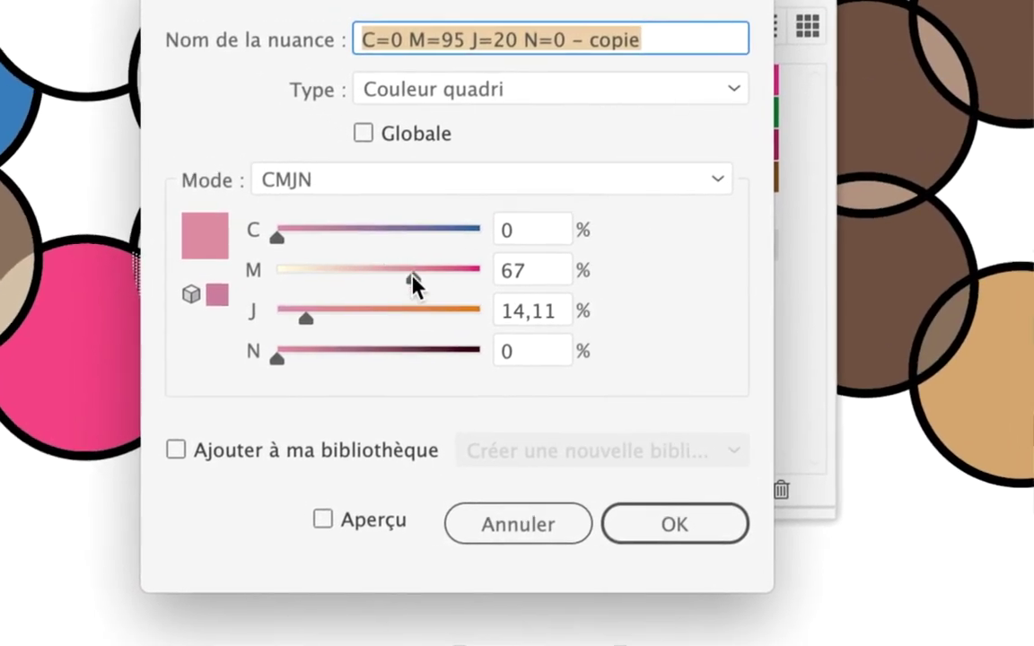
left_click_drag(413, 274, 382, 274)
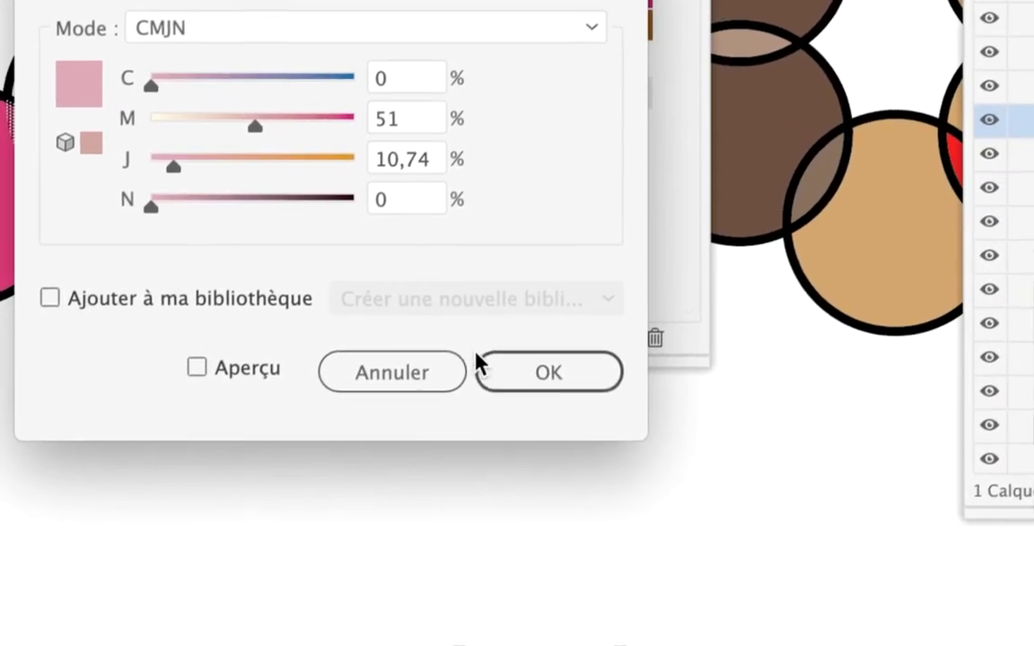
left_click(565, 440)
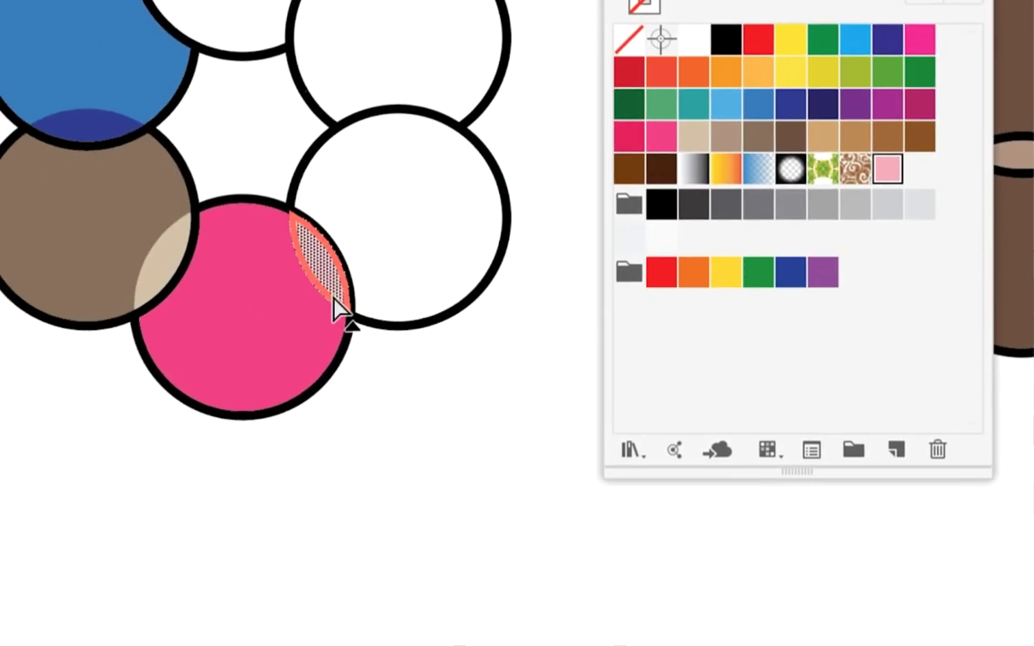
Step: Fill the circle beside the pink one light blue and the top crescent dark blue
left_click(404, 237)
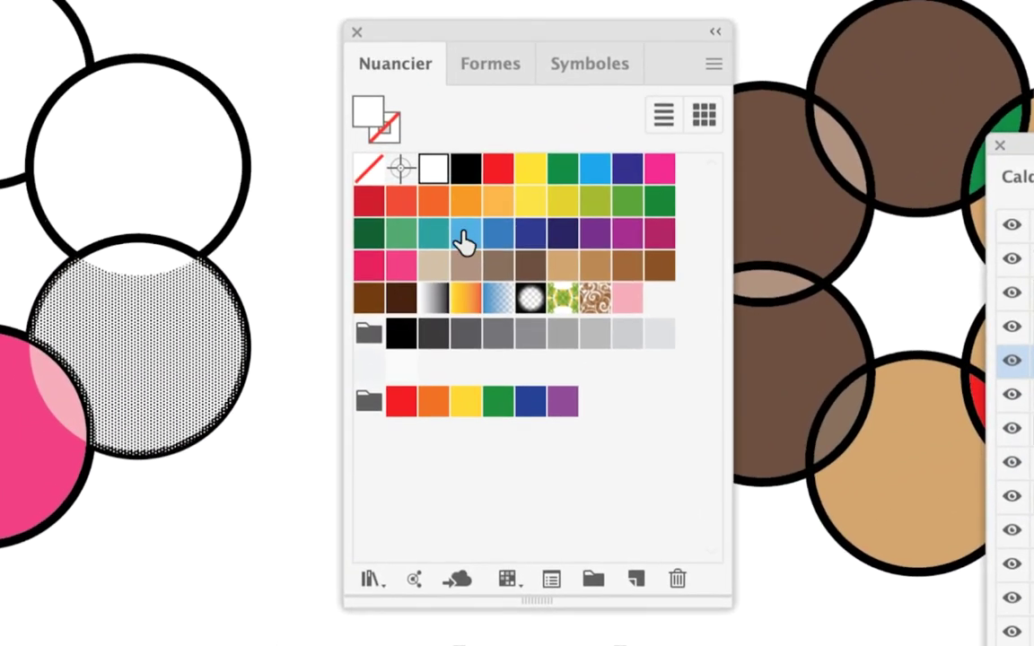
left_click(462, 238)
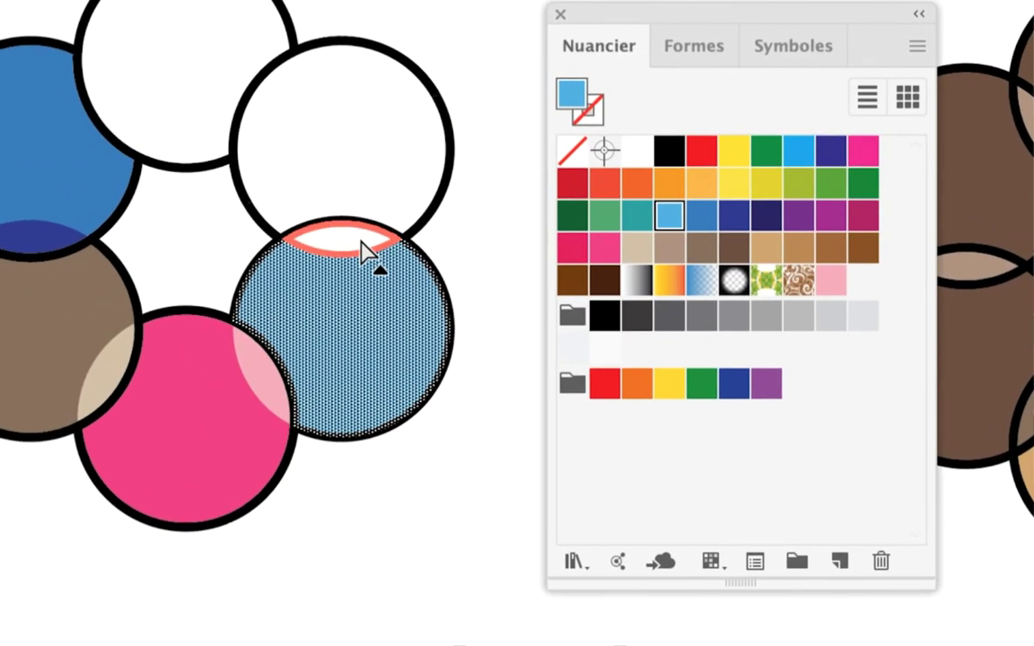
left_click(364, 252)
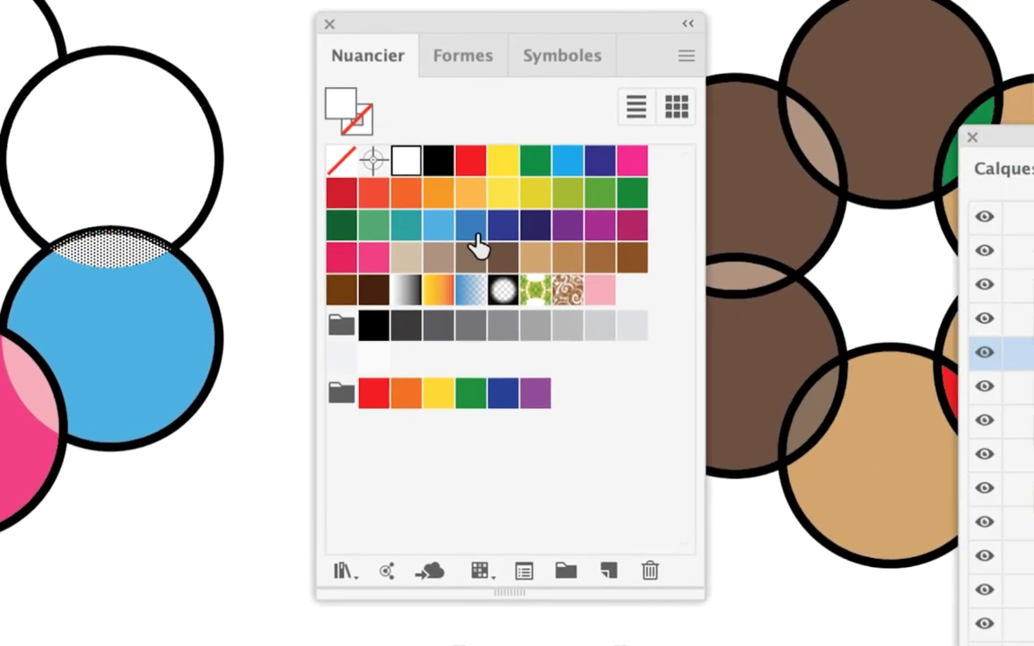
left_click(734, 215)
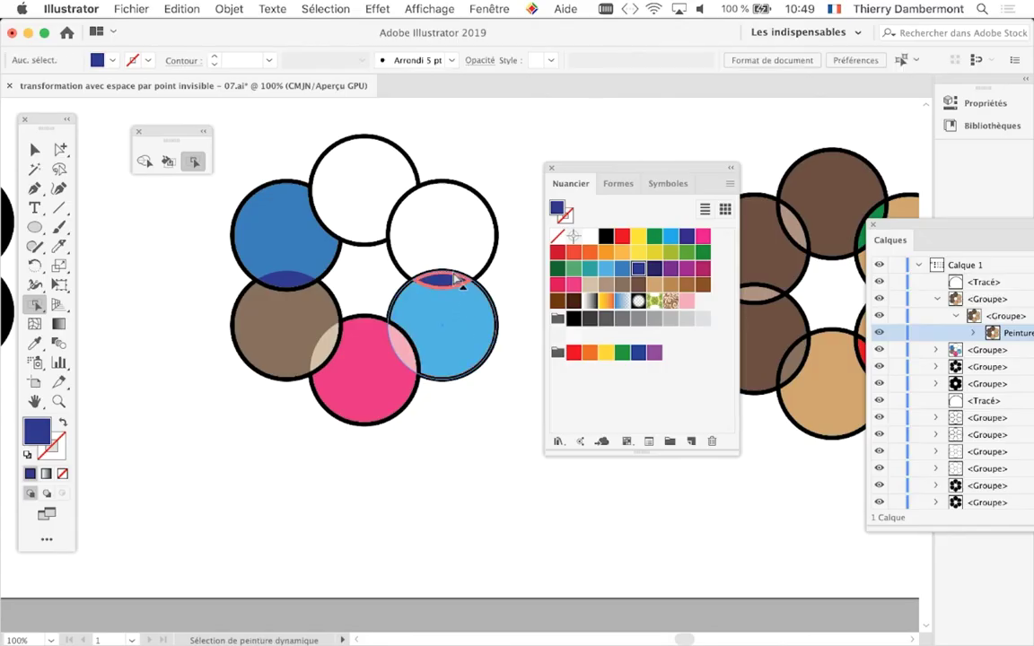
Step: Paint the lower diagonal band of the upper-right circle green and deselect to check it
left_click(456, 252, "alt")
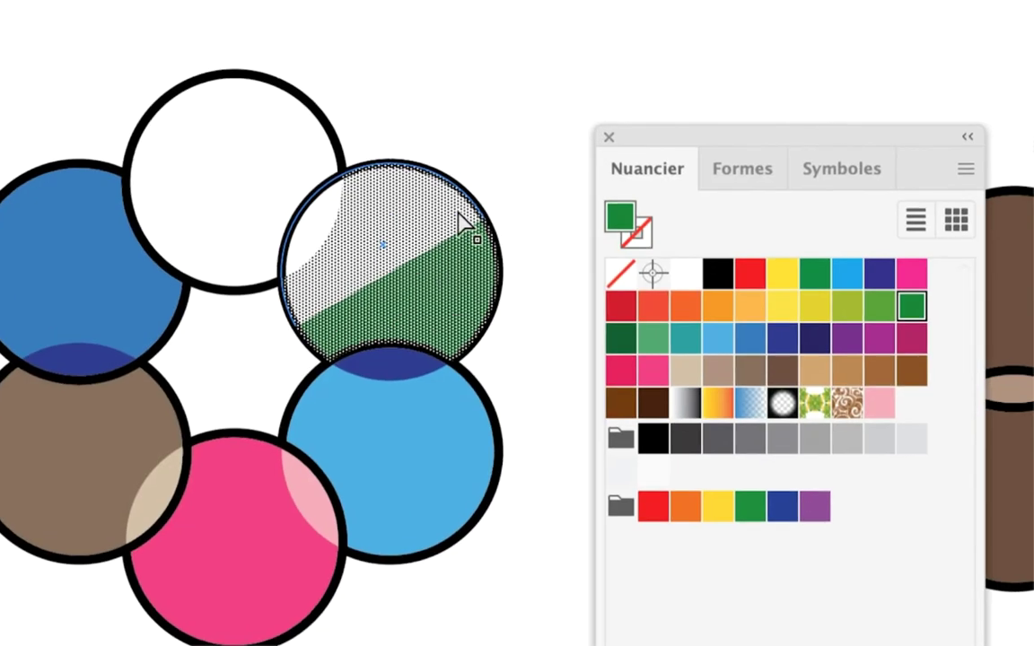
left_click(492, 208)
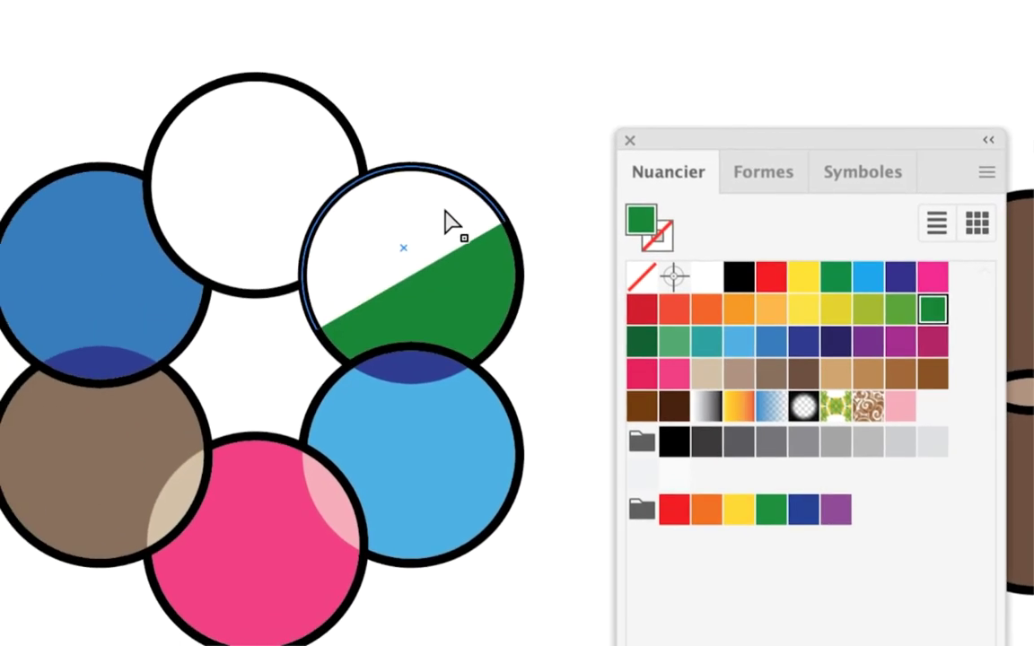
left_click(453, 231)
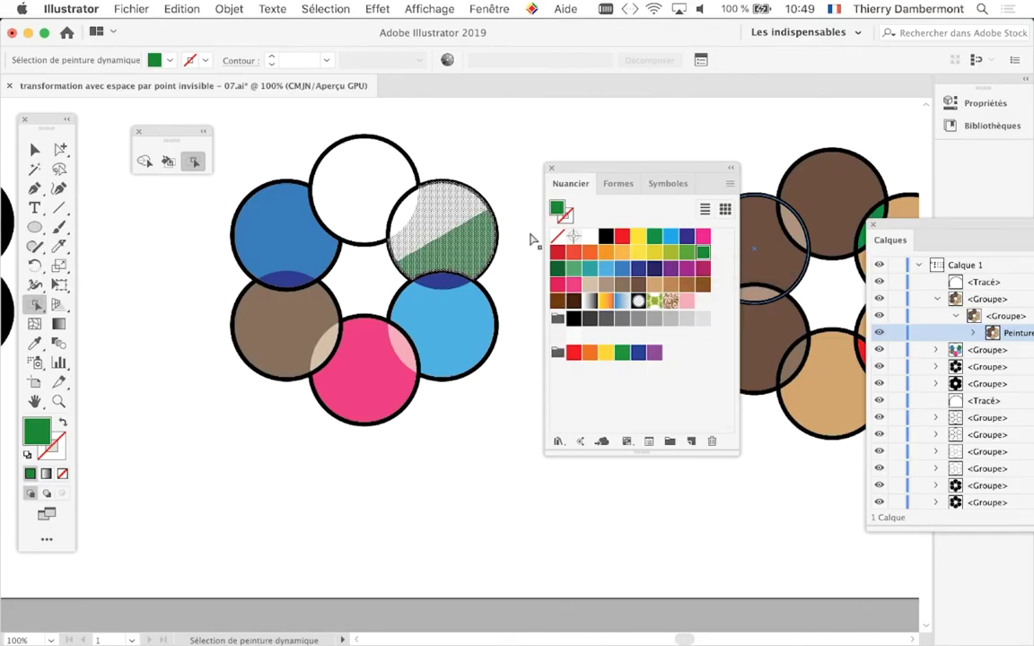
left_click(531, 239)
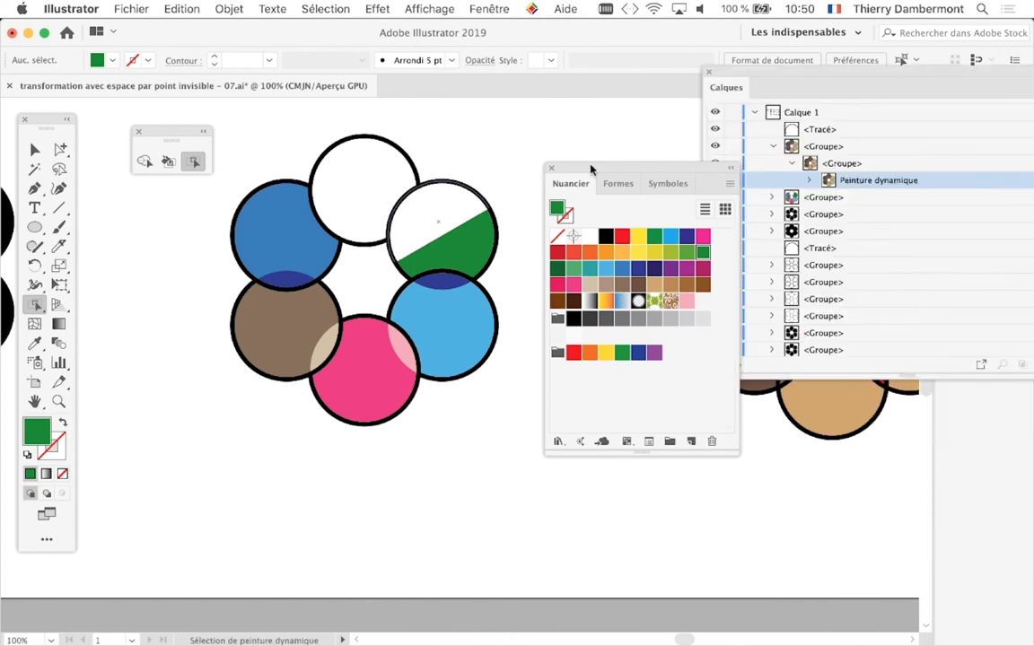
Step: Fill the top circle red and move the stray path into the Live Paint group
left_click_drag(568, 167, 556, 400)
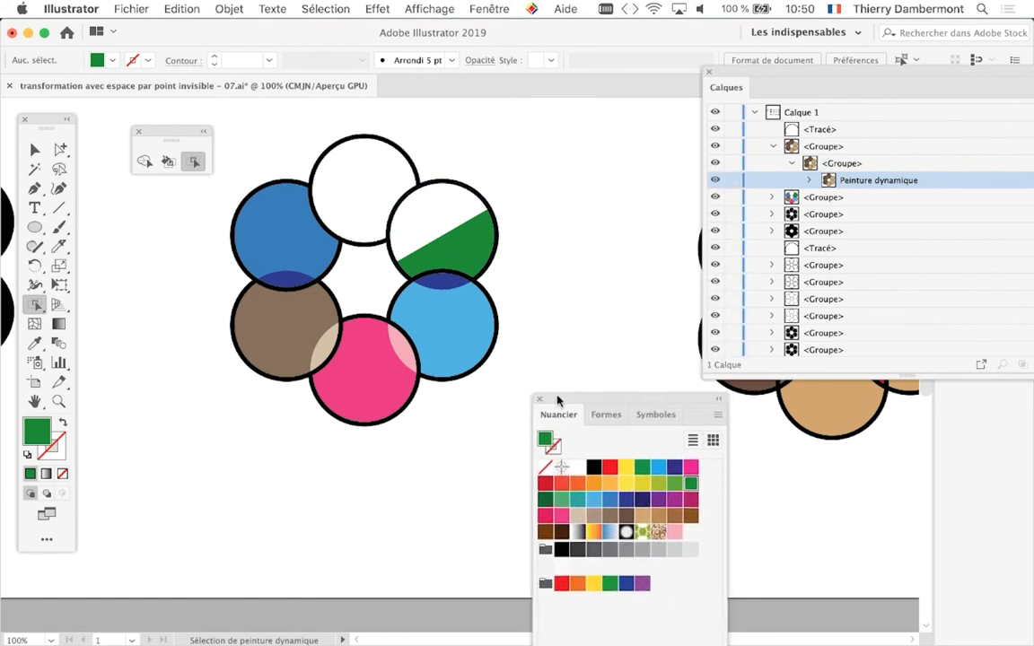
left_click_drag(784, 78, 711, 91)
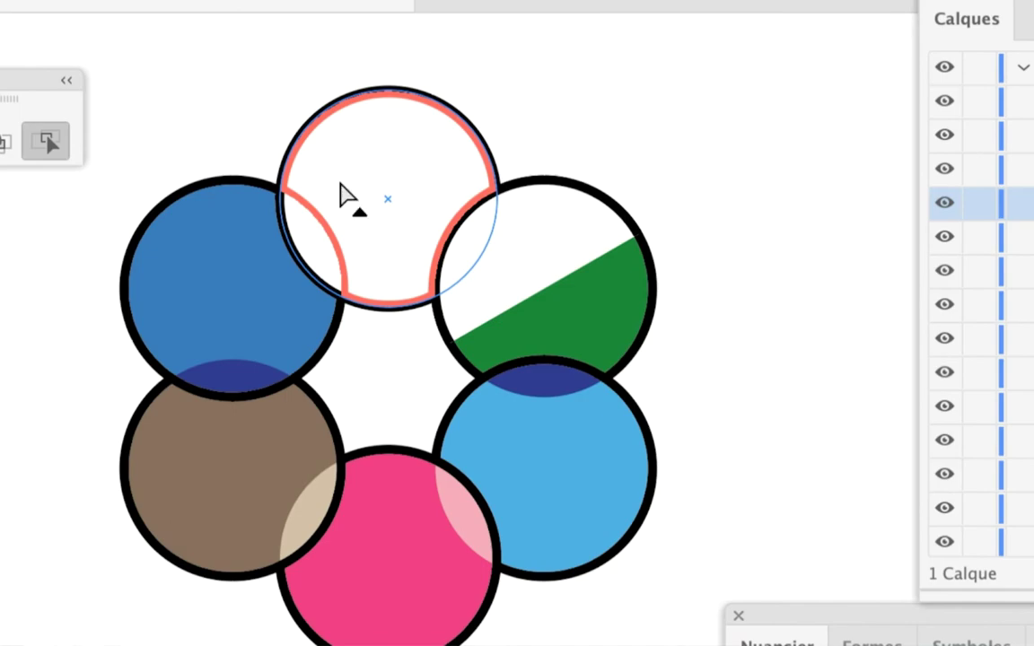
left_click(346, 195)
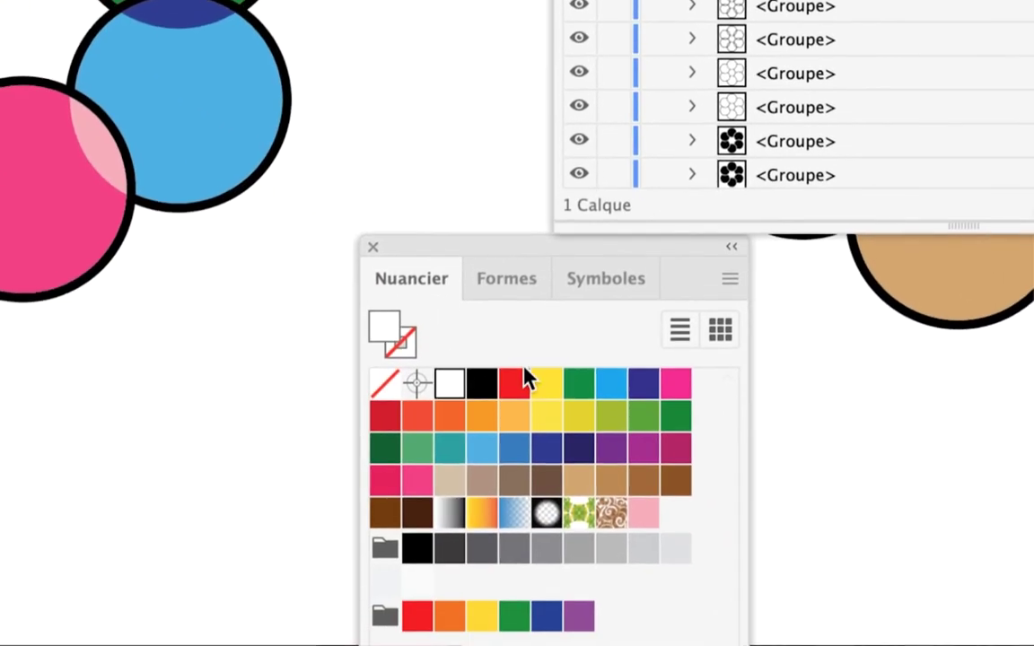
left_click(519, 377)
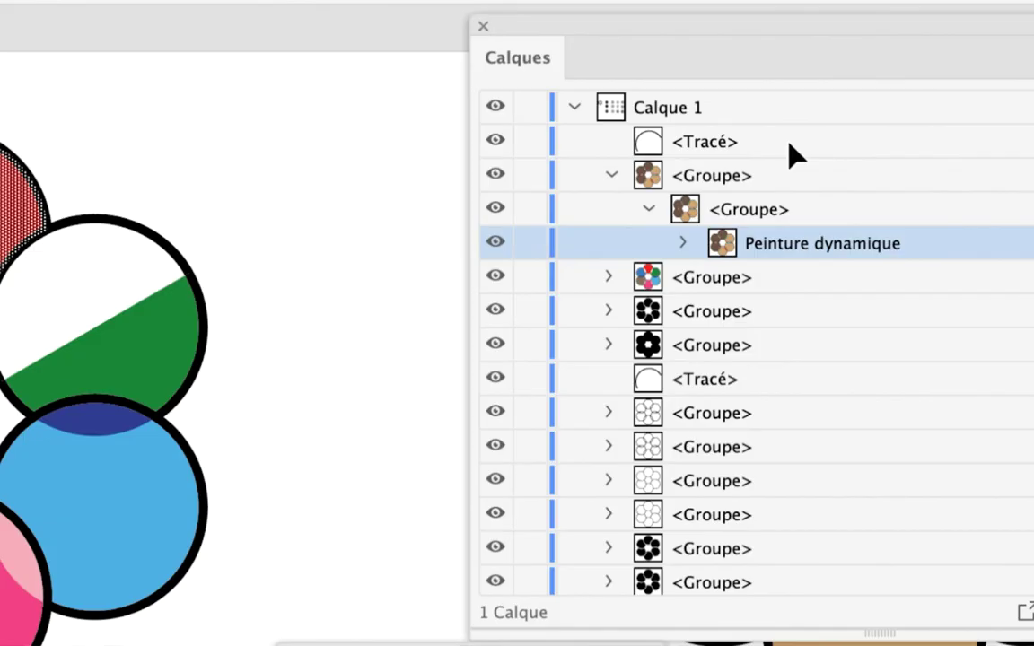
left_click(791, 145)
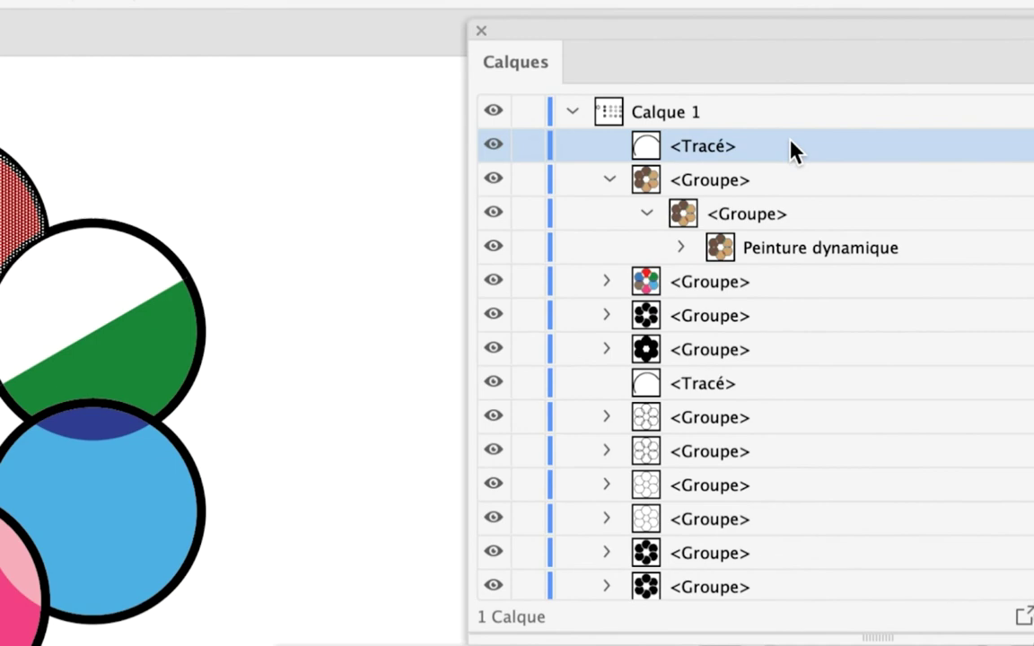
left_click_drag(790, 146, 793, 248)
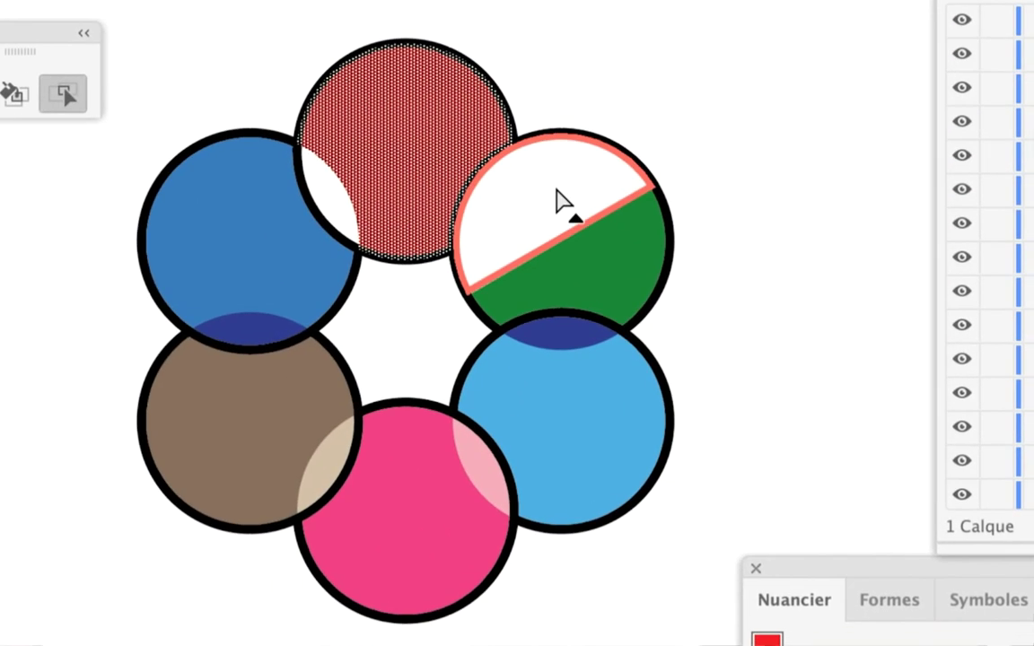
Step: Paint the rest of the upper-right circle green and the red–blue overlap orange
left_click(509, 153)
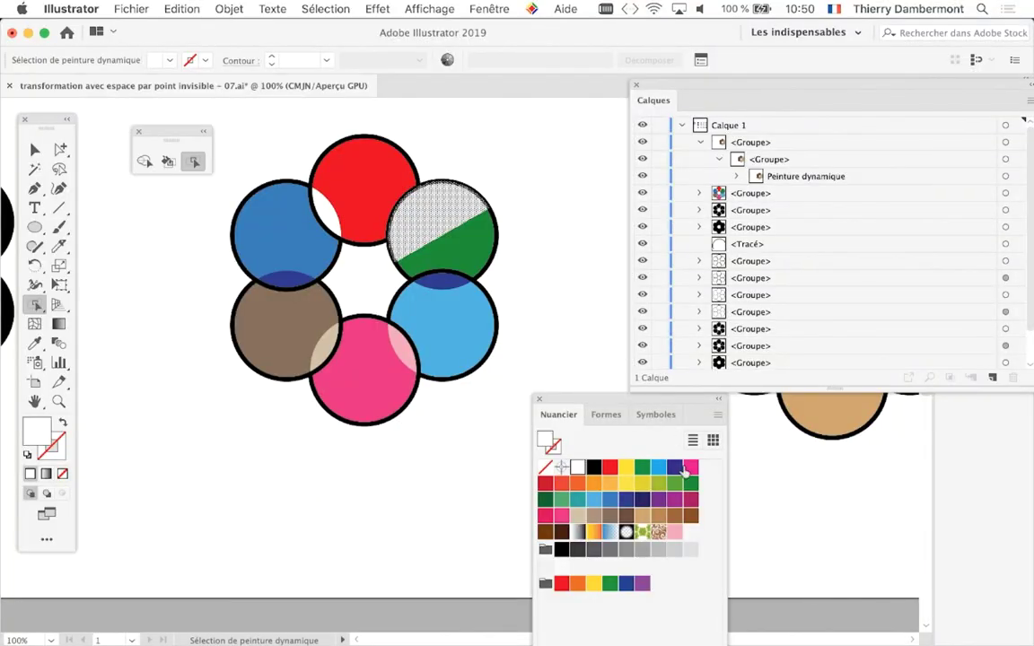
left_click(689, 486)
left_click(557, 329)
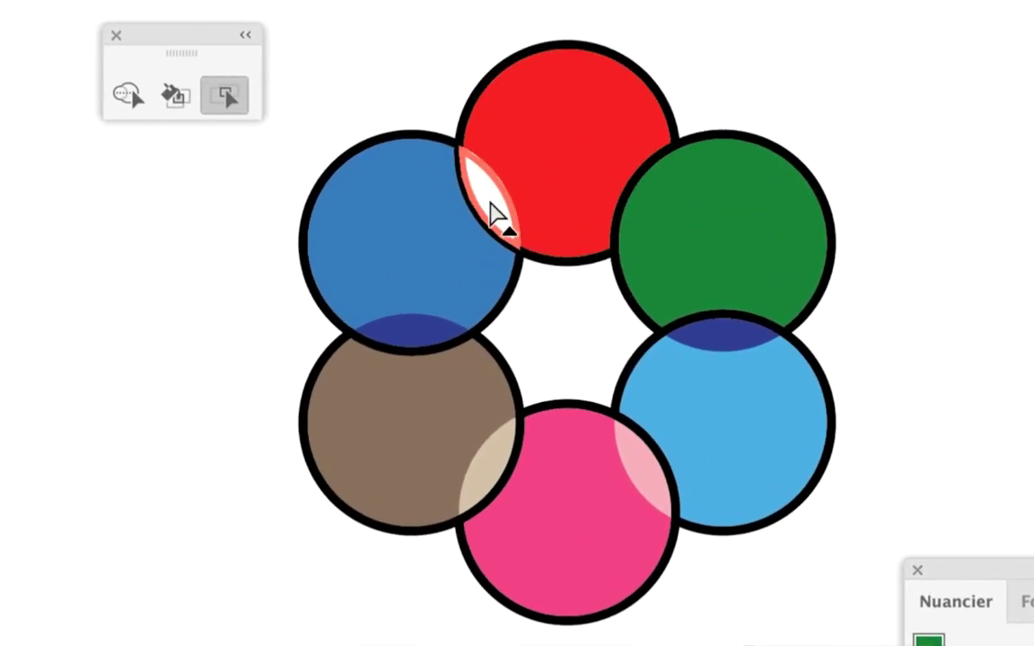
left_click(492, 215)
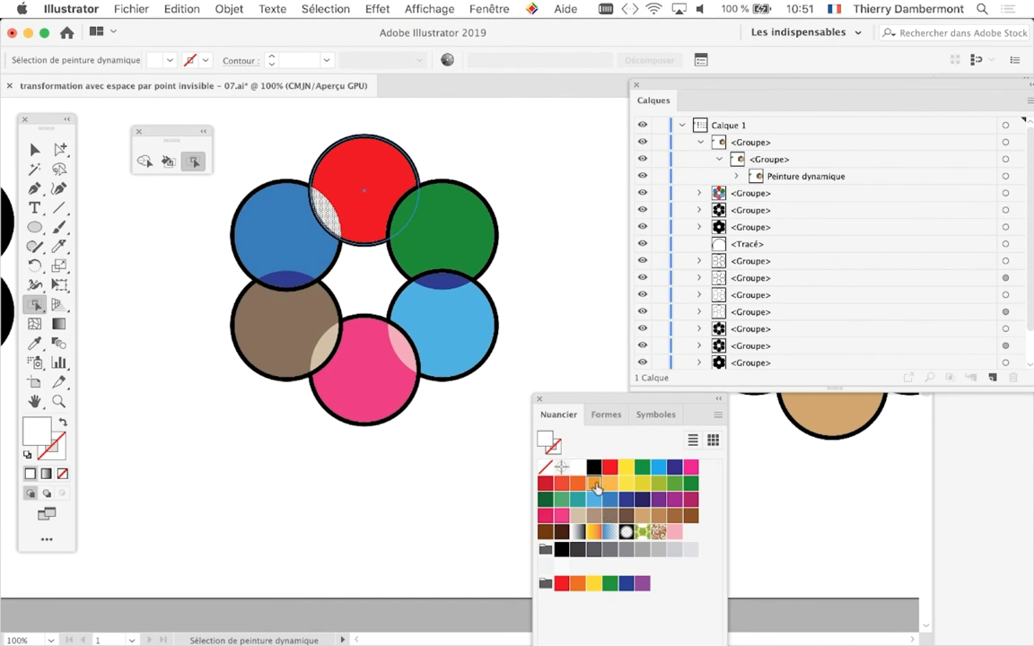
left_click(594, 485)
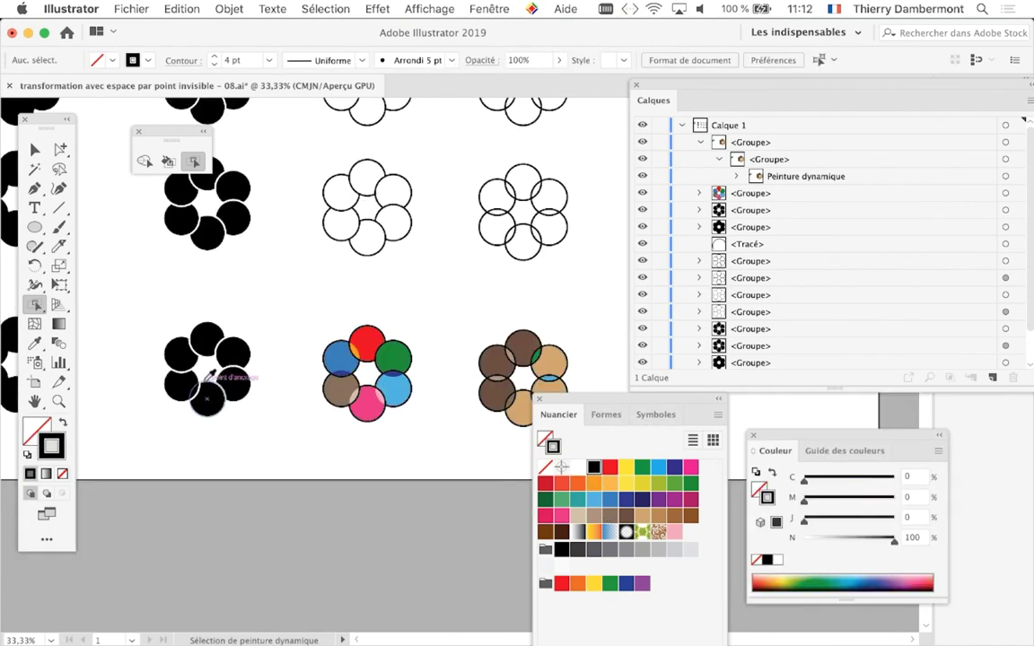
Step: Select the black six-circle ring and make it a Live Paint group
scroll(208, 377, "up", 1)
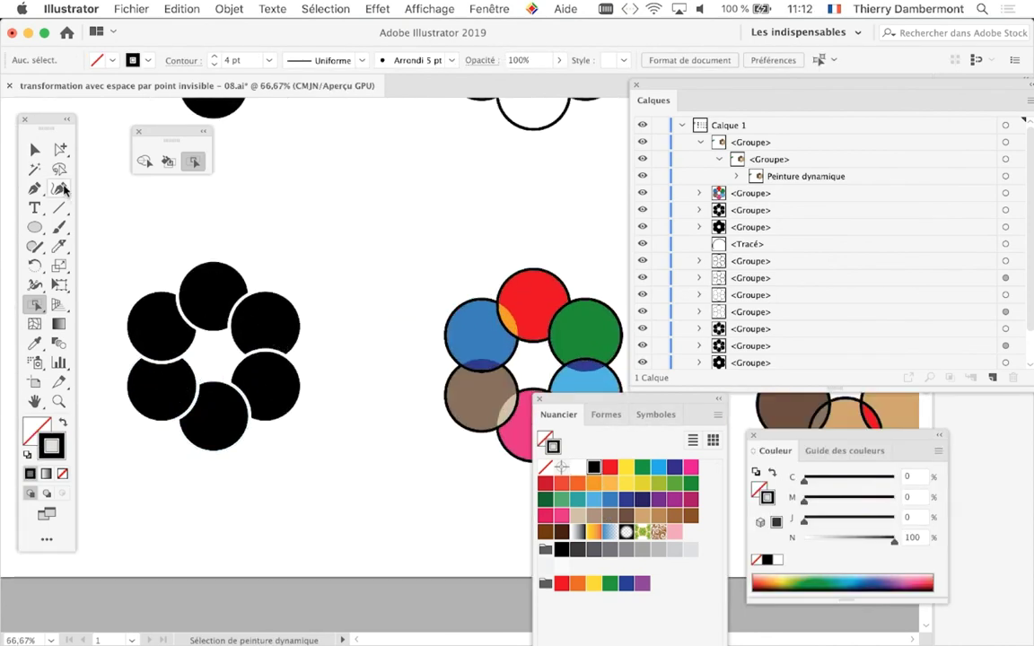
left_click(35, 149)
left_click_drag(110, 232, 313, 482)
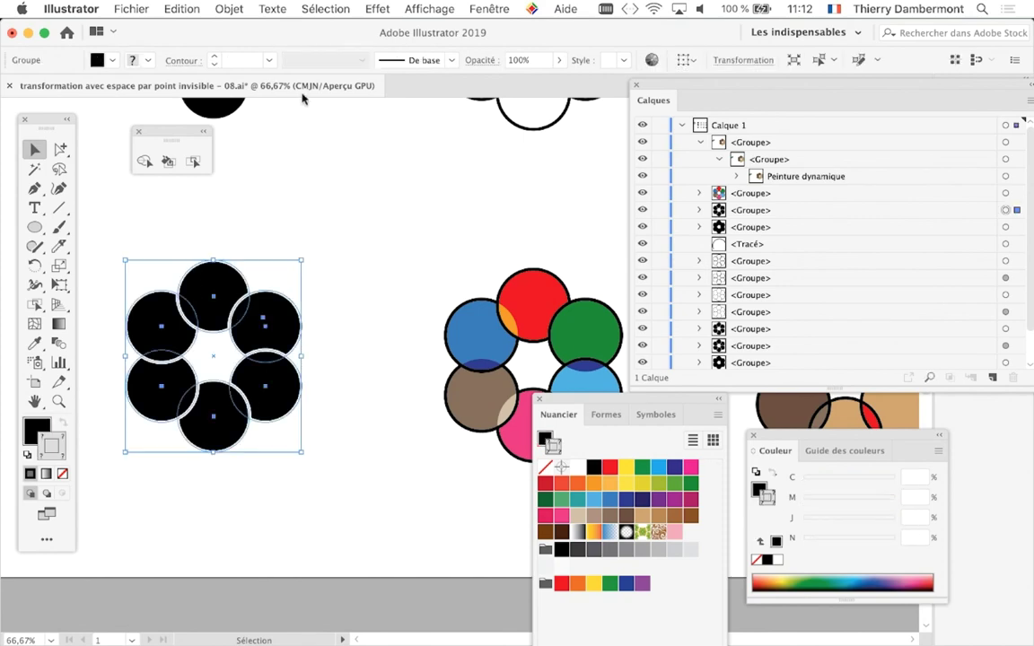
left_click(227, 8)
mouse_move(276, 461)
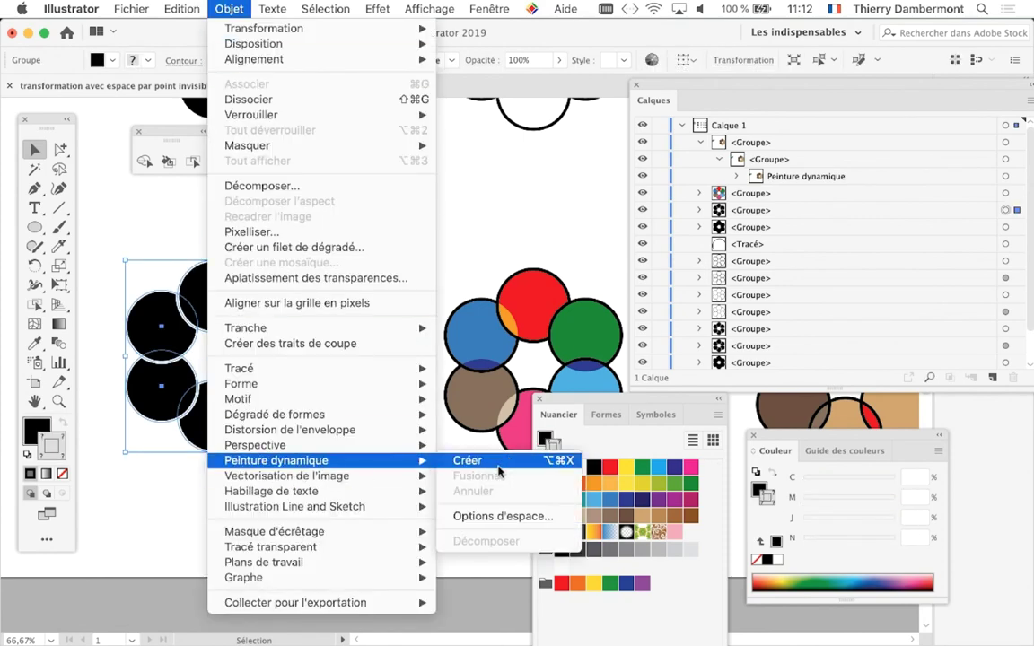
left_click(501, 463)
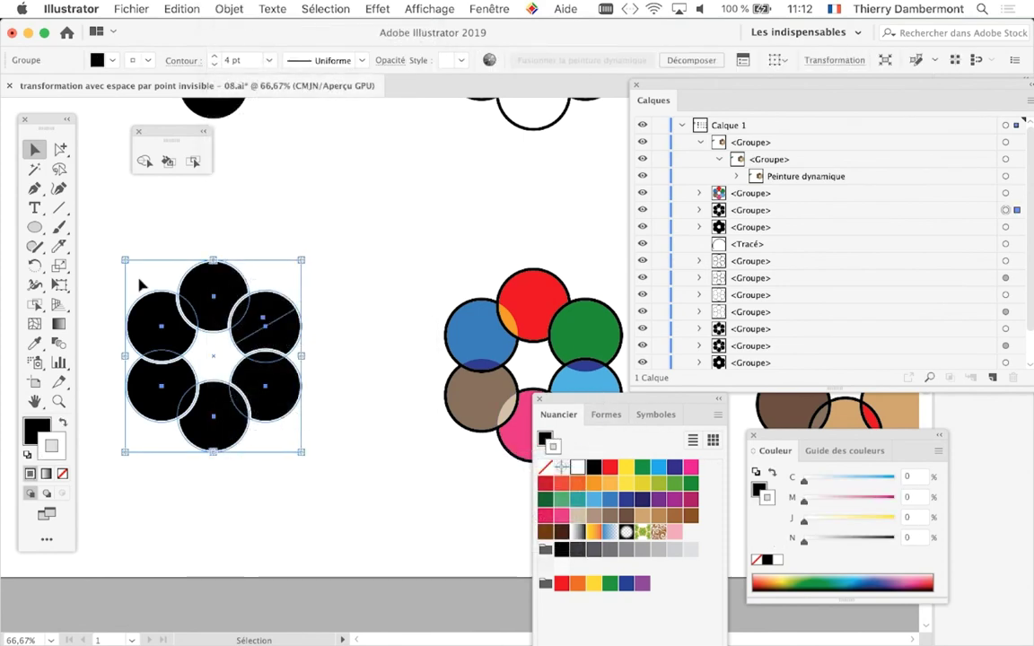
left_click(193, 161)
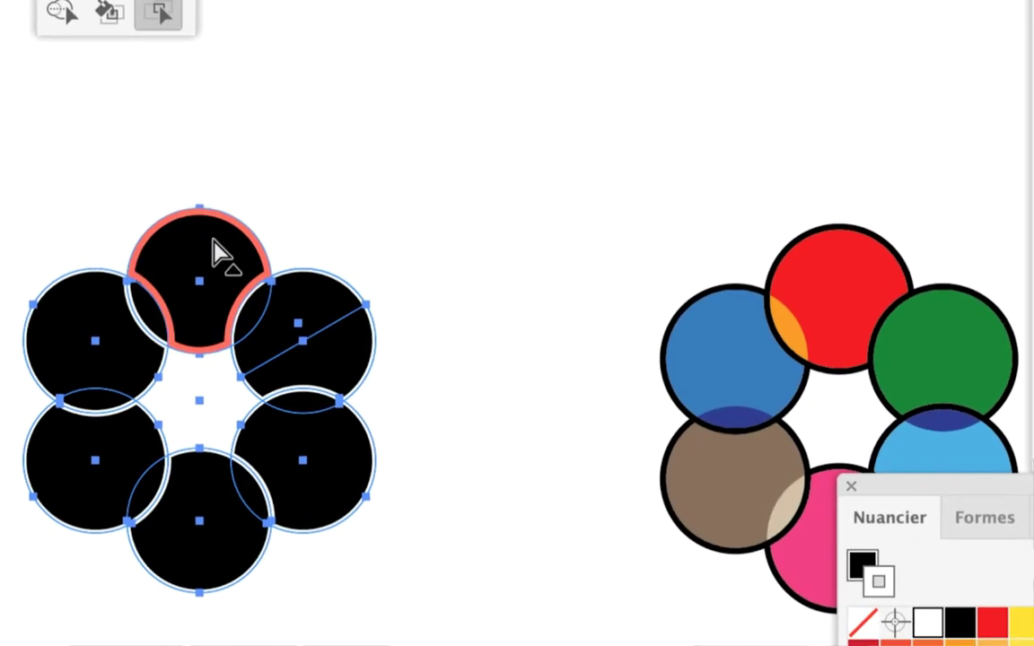
Step: Fill the top, lower-right and left circle faces orange-red
left_click(226, 292)
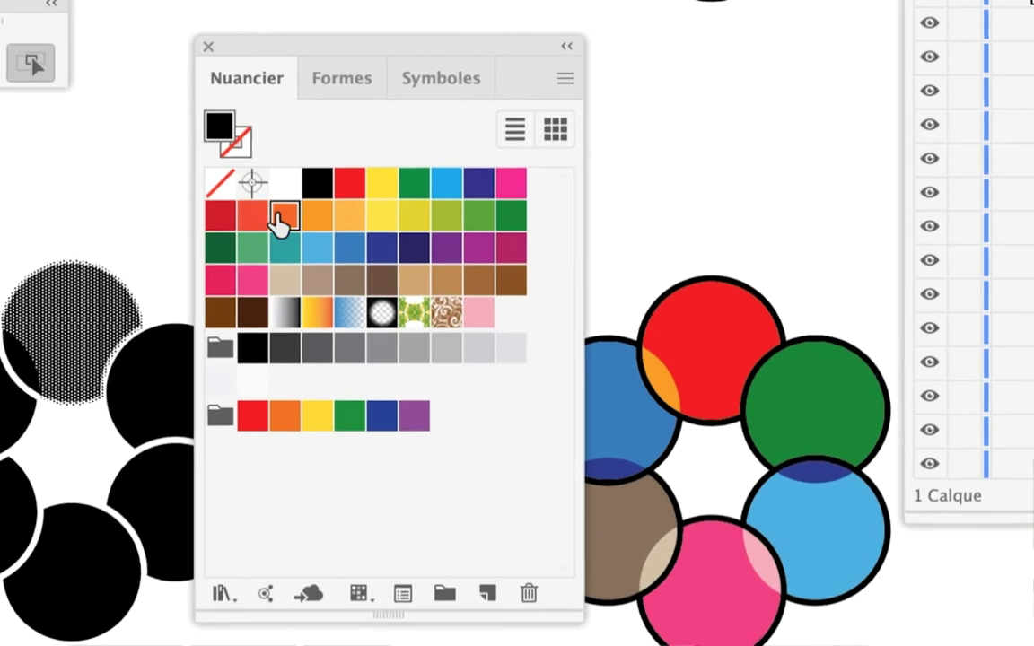
left_click(279, 222)
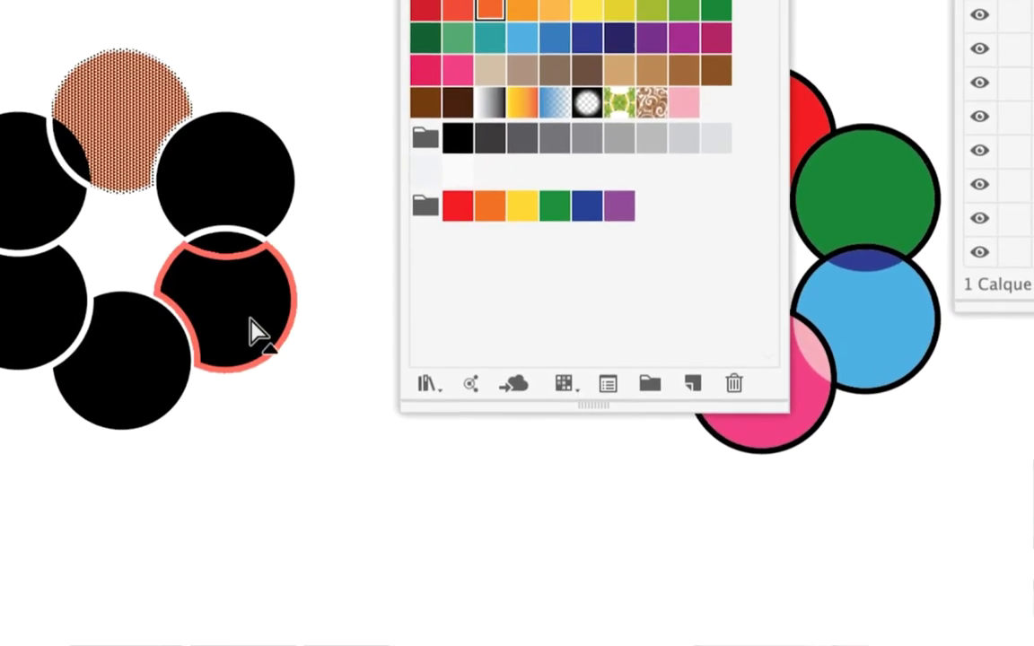
left_click(256, 332, "shift")
left_click(175, 334, "shift")
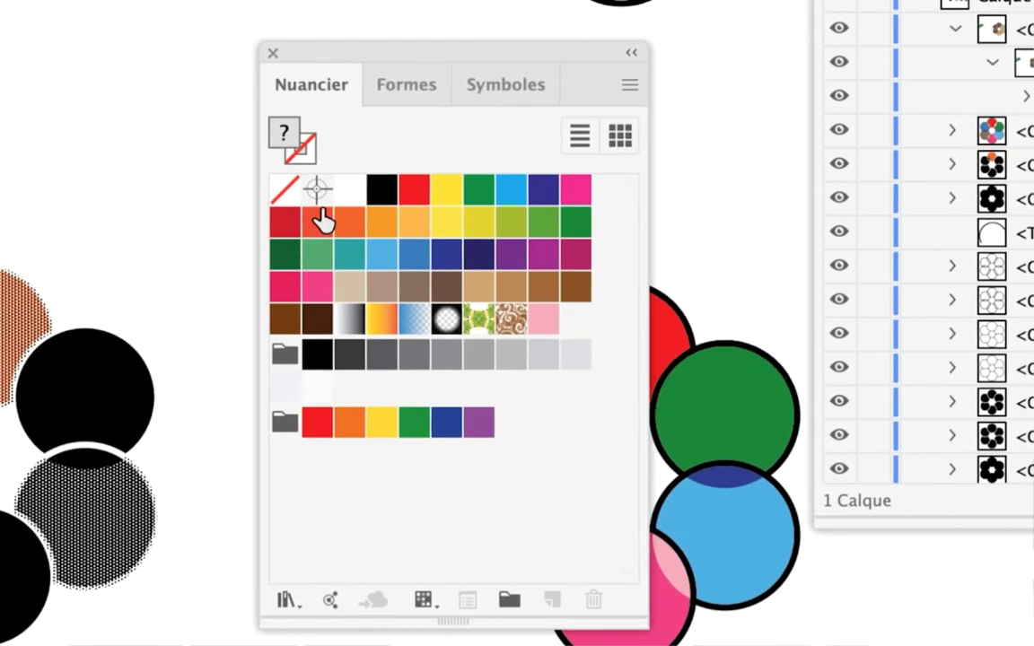
left_click(586, 16)
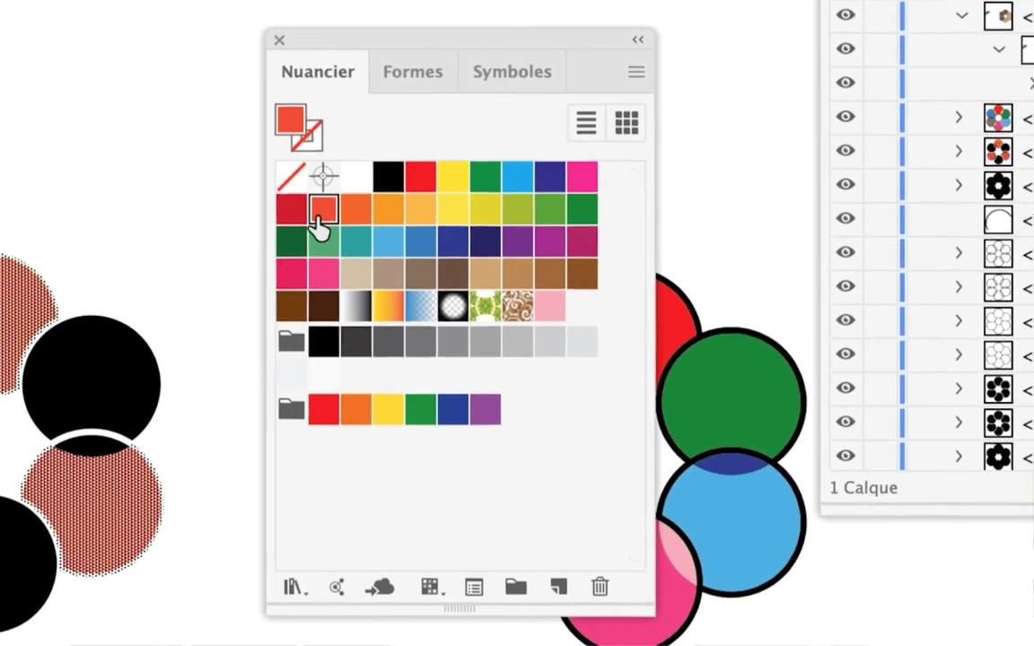
Step: Select the upper-right, upper-left and bottom circle faces and pick a range of swatches
left_click(241, 283)
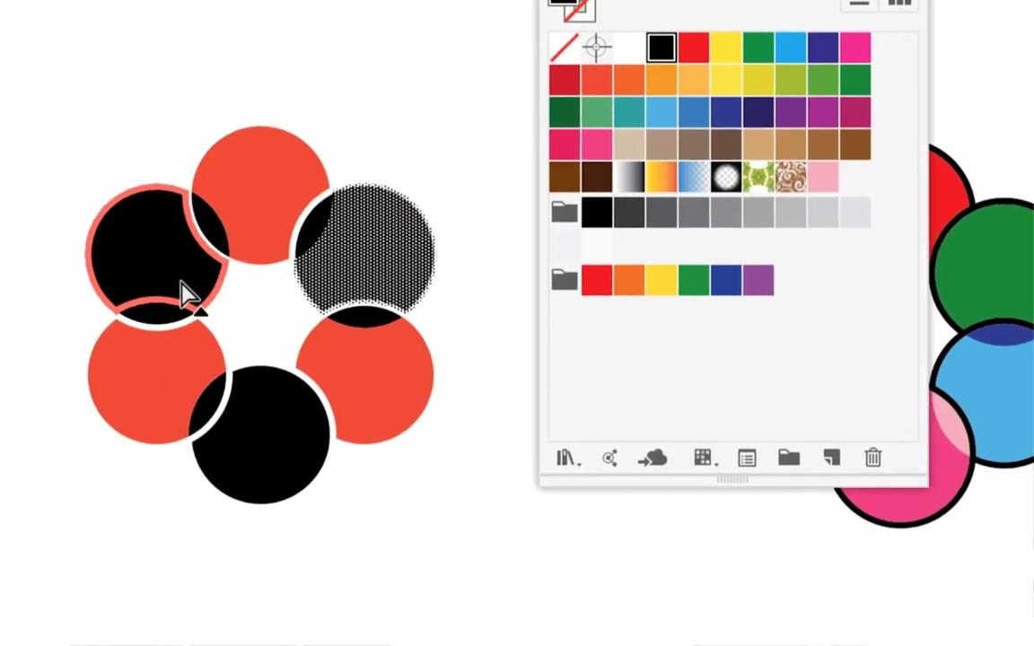
left_click(185, 295, "shift")
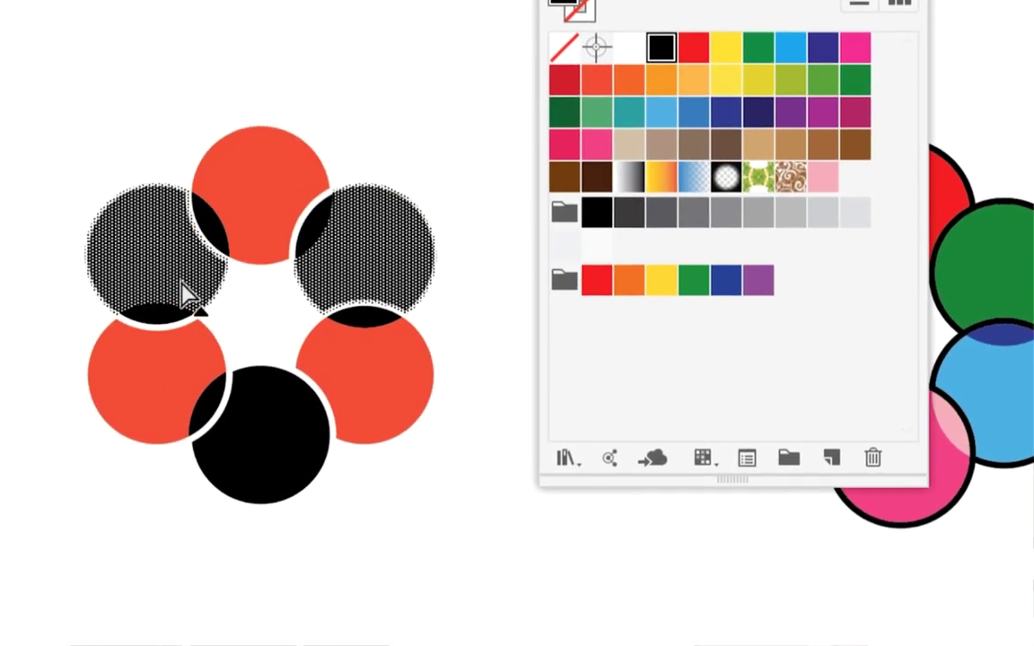
left_click(208, 346, "shift")
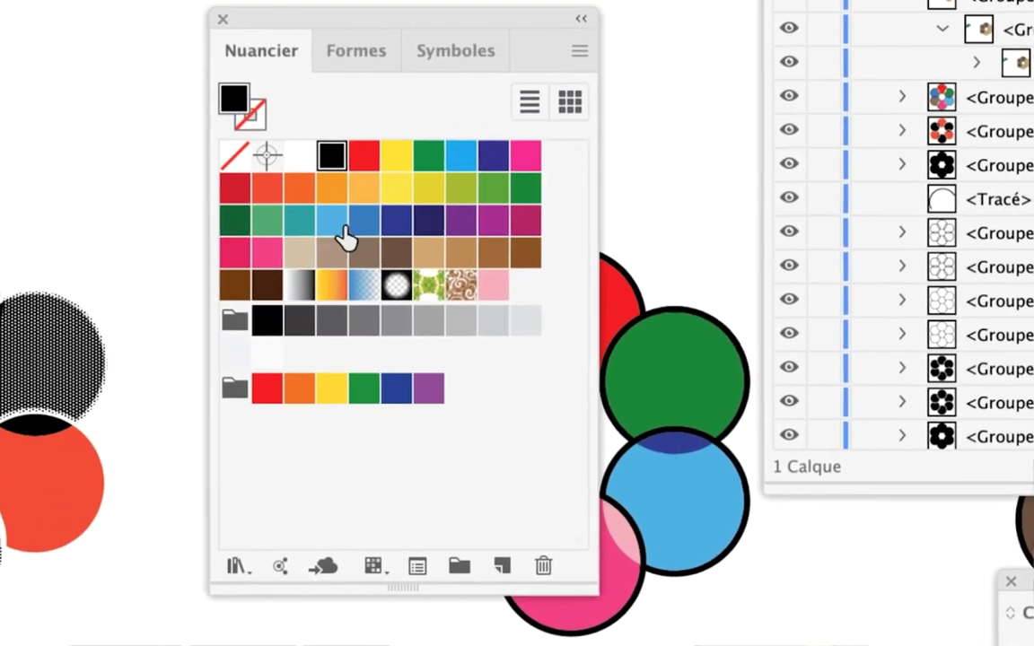
left_click(342, 229, "shift")
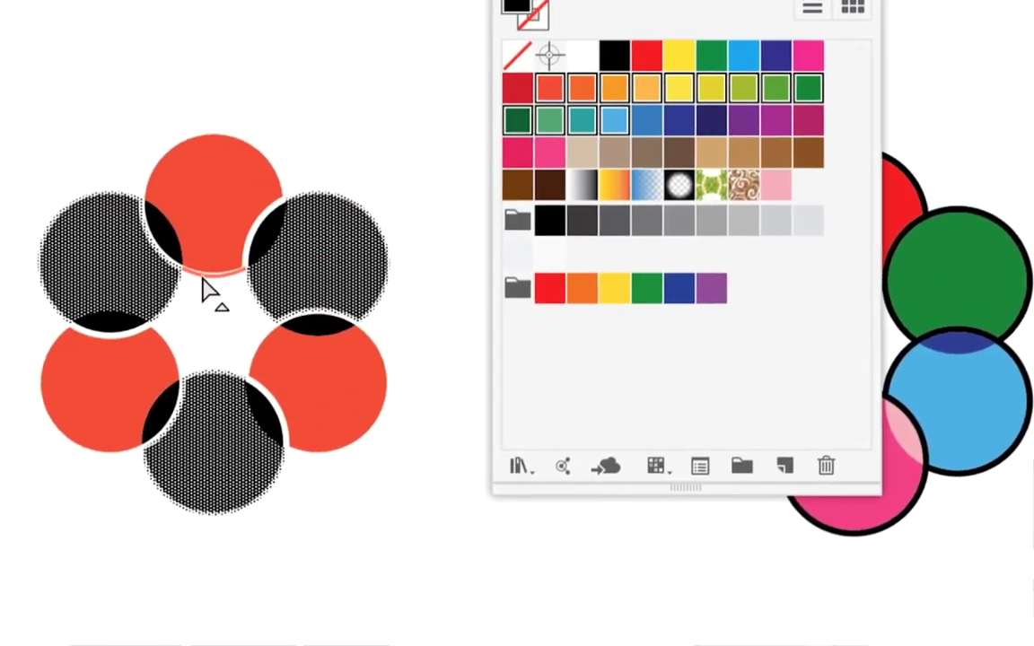
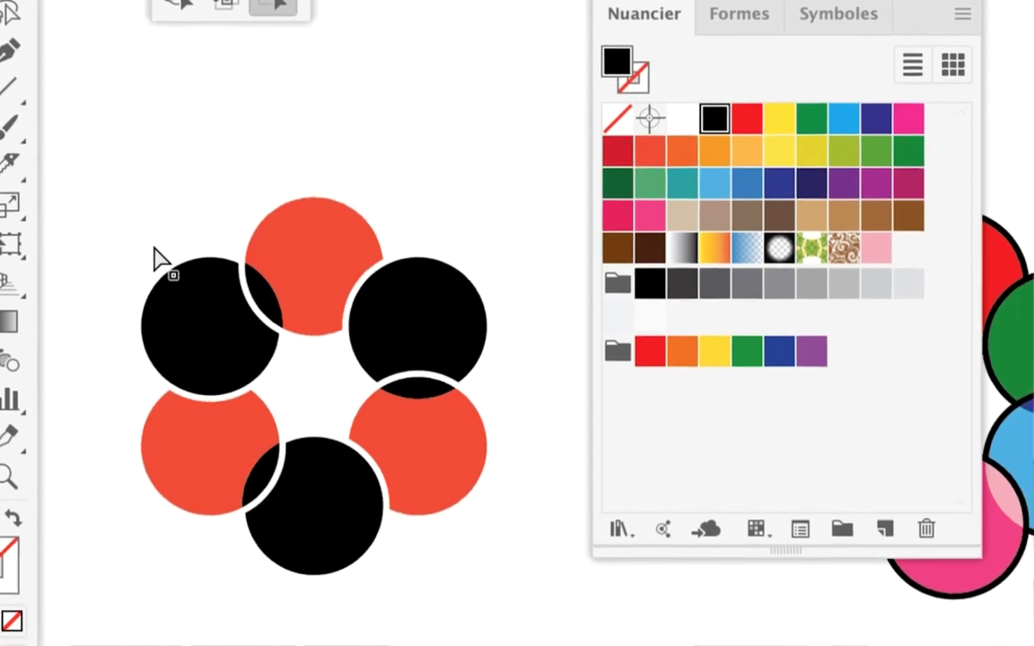
Step: Fill the left, upper-right and bottom black circles of the ring logo with blue
left_click(164, 270)
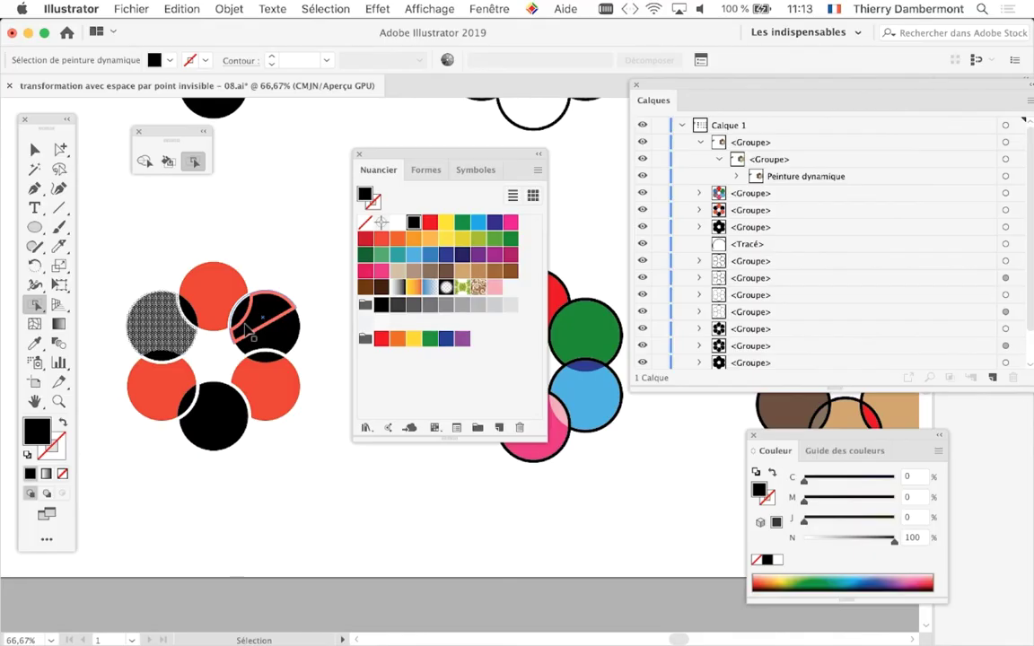
left_click(280, 320, "shift")
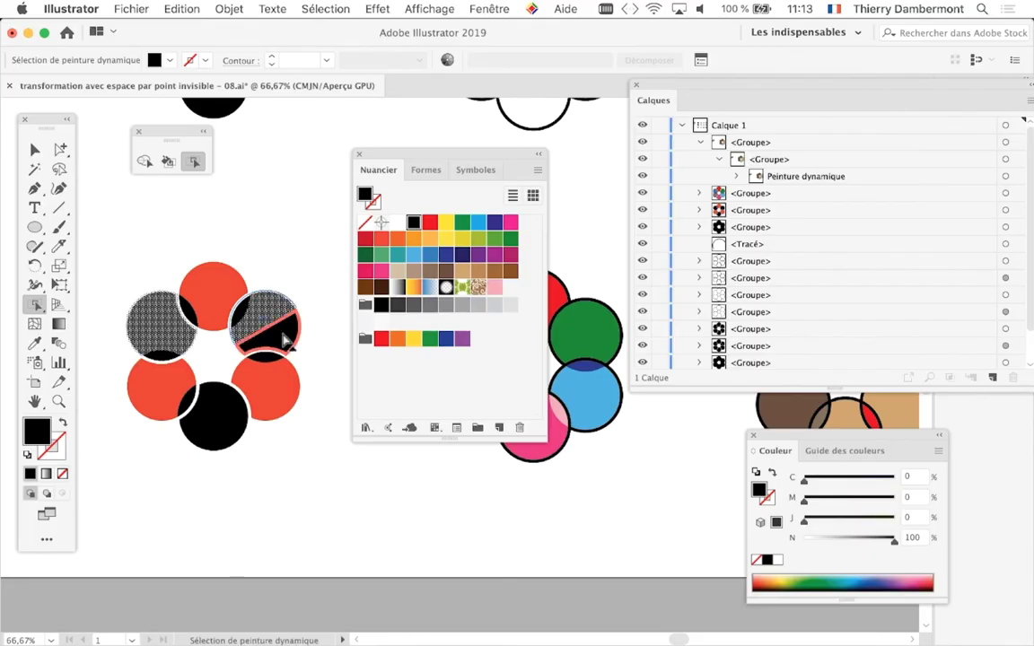
left_click(417, 257)
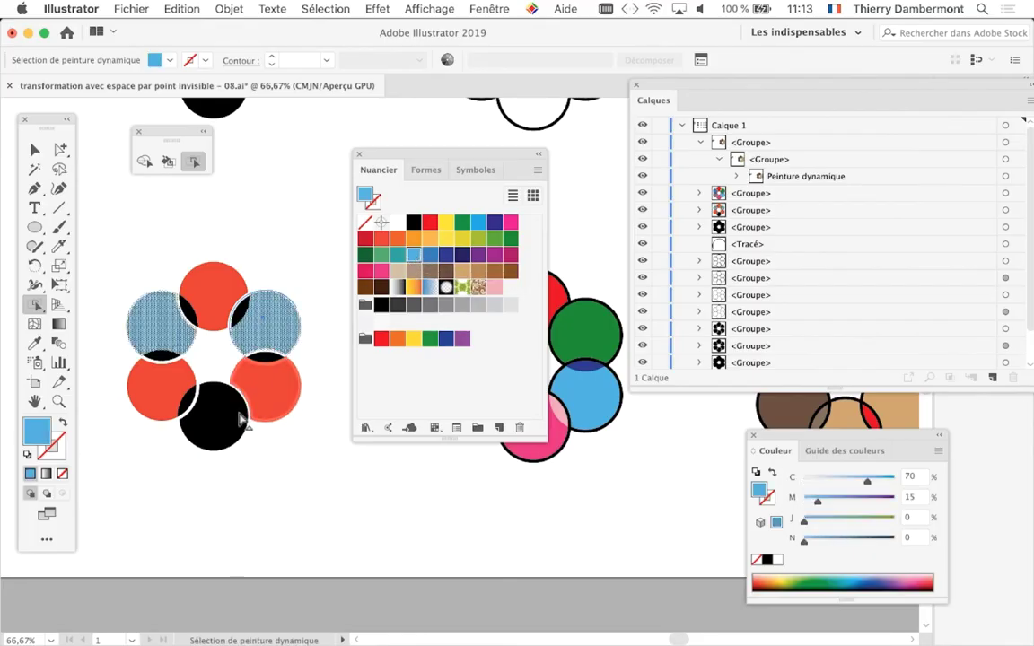
left_click(215, 415)
left_click(417, 258)
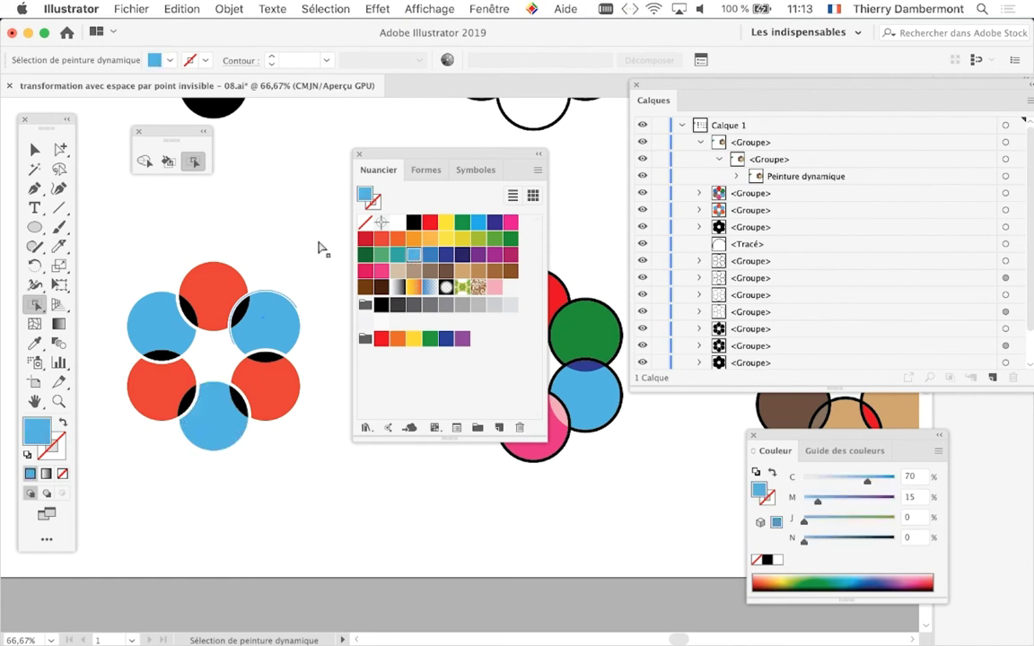
Step: Bring the all-black six-circle flower into view and return to the Selection tool
left_click_drag(408, 157, 581, 153)
scroll(335, 210, "left", 5)
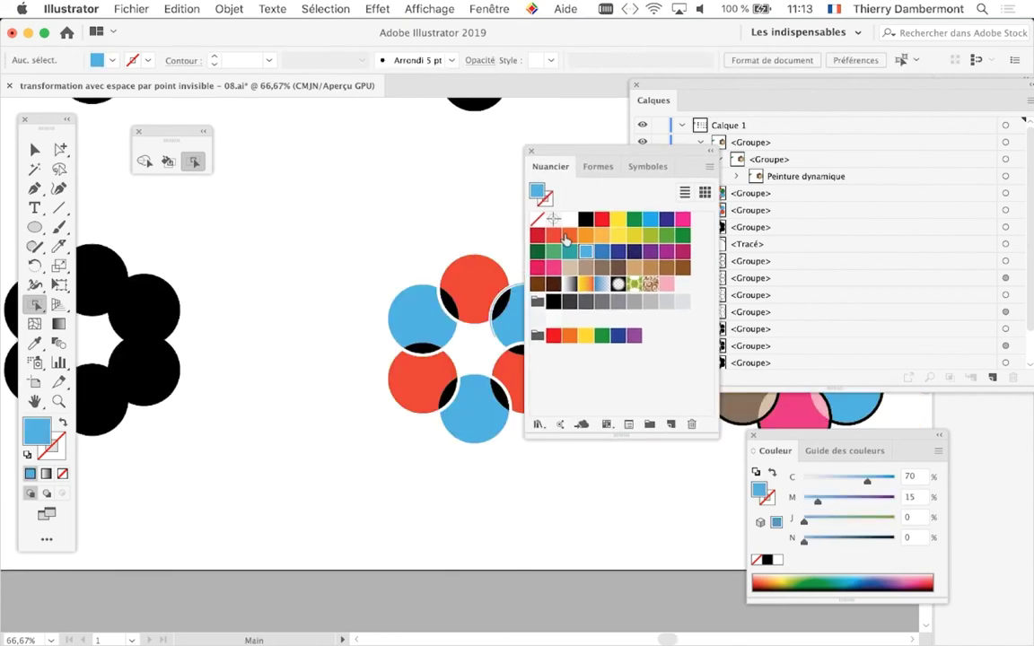
scroll(472, 282, "left", 3)
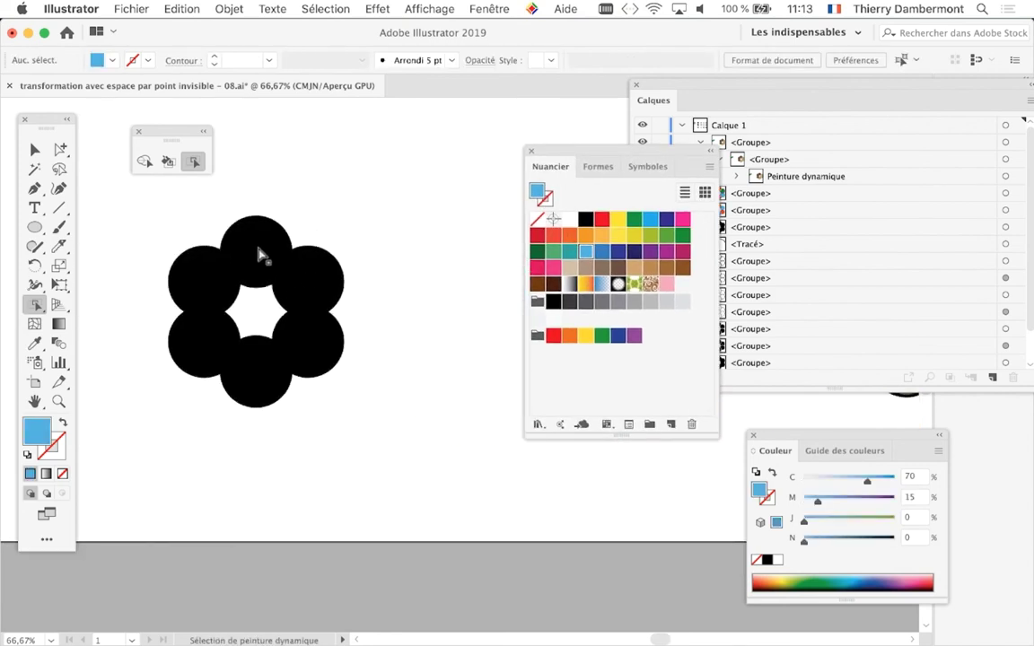
scroll(261, 239, "up", 1)
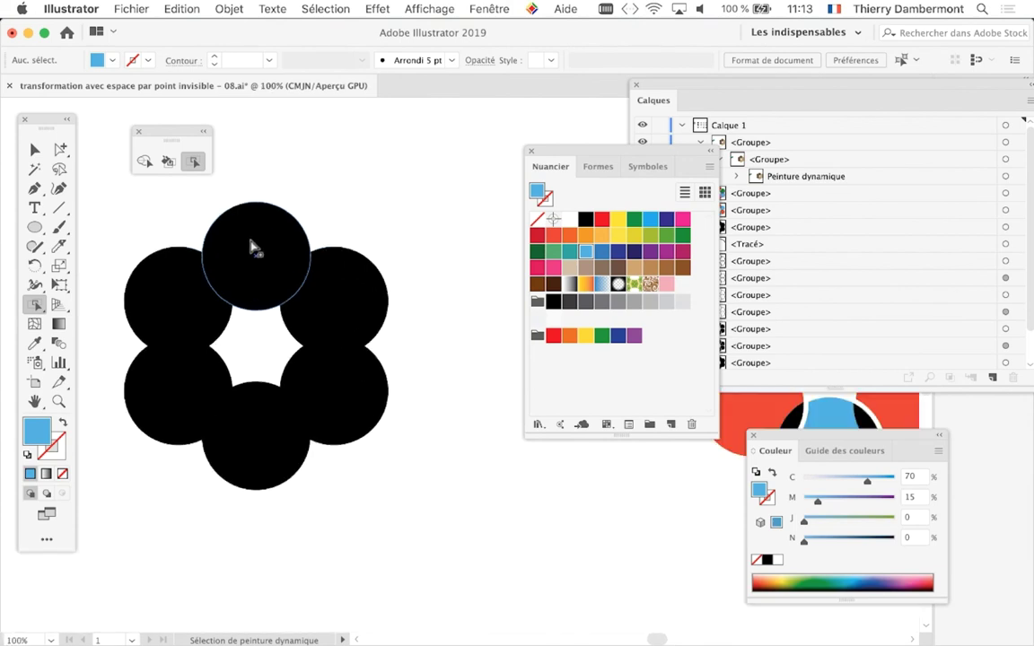
left_click(35, 150)
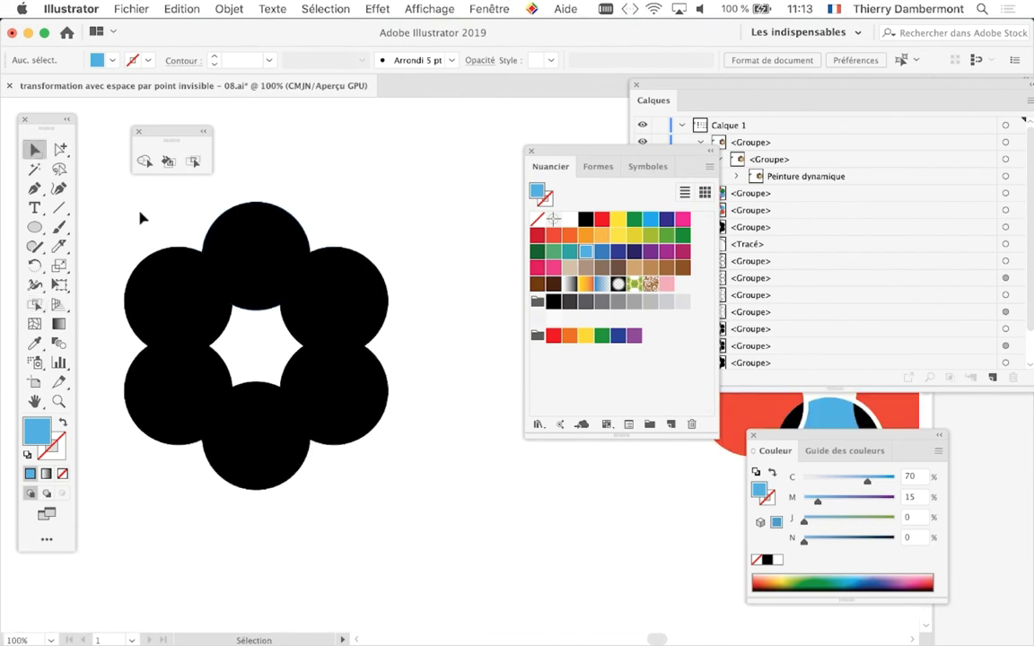
Step: Make the black flower a Peinture dynamique group, ready for Live Paint selection
left_click_drag(140, 217, 403, 497)
left_click(229, 8)
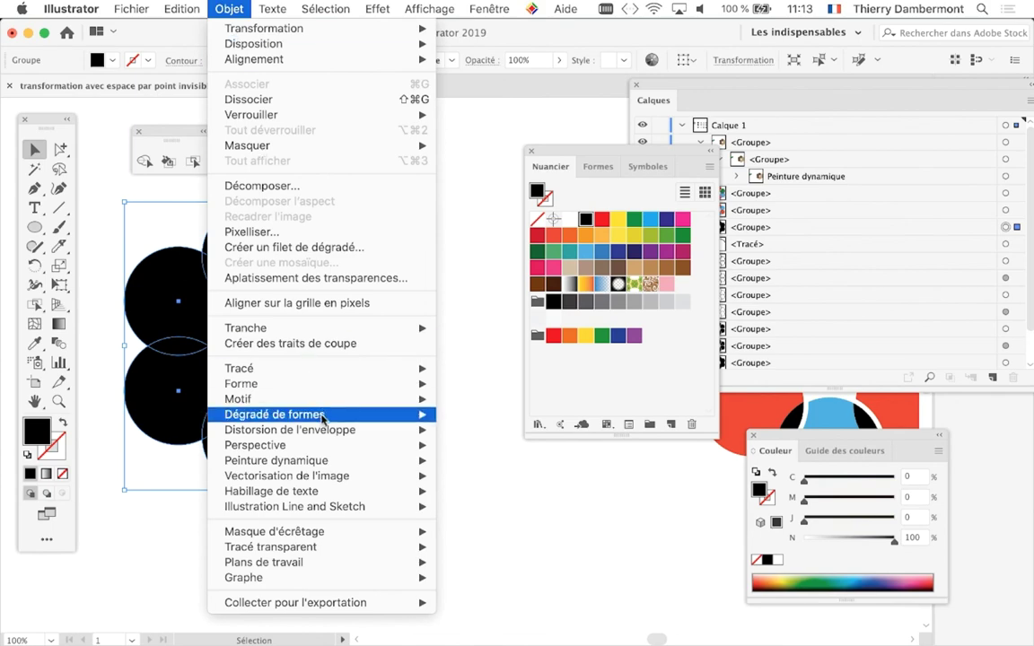
left_click(518, 463)
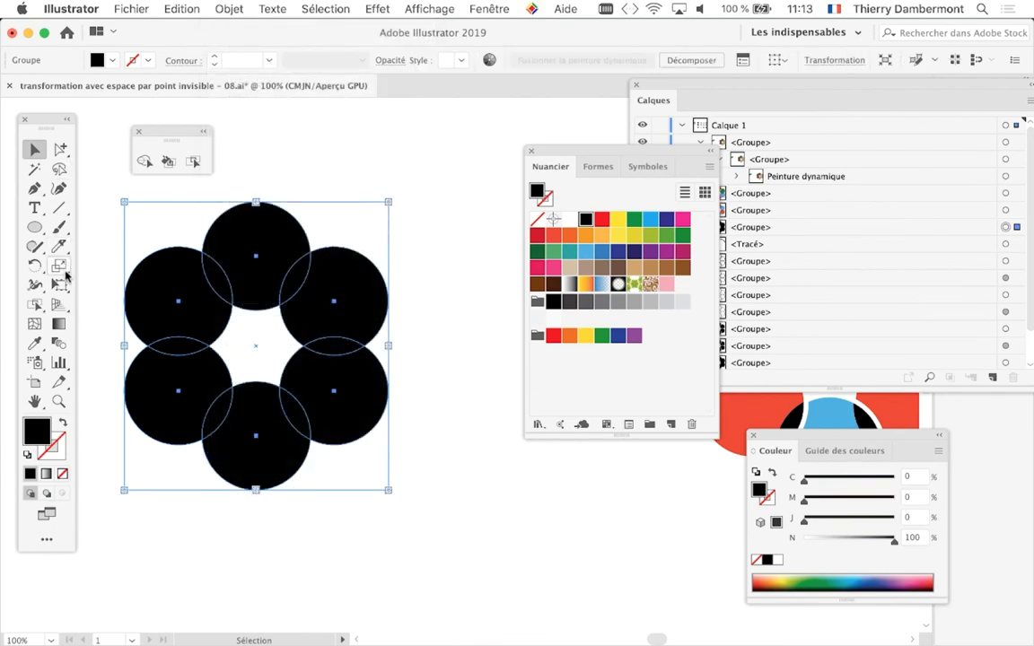
left_click(190, 167)
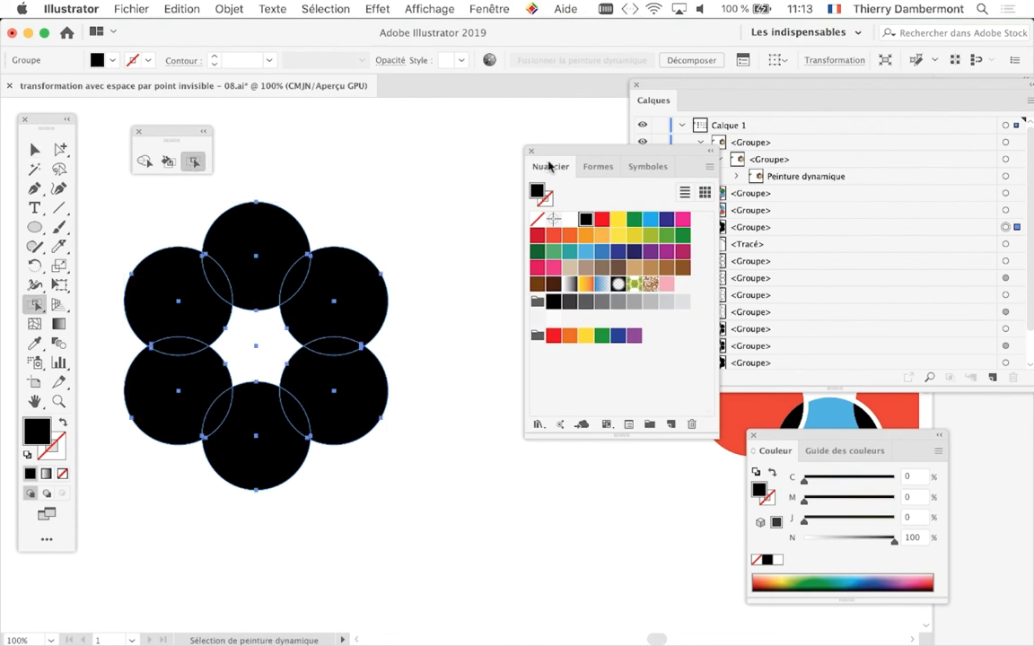
left_click_drag(549, 168, 435, 159)
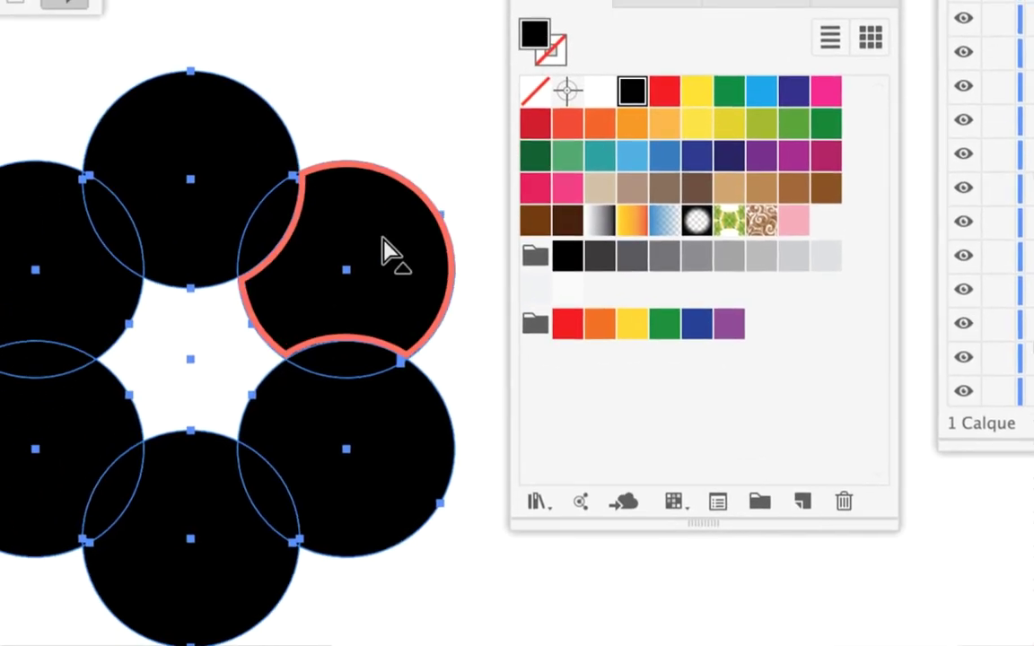
Step: Fill the upper-right, upper-left and bottom circles with orange
left_click(388, 250)
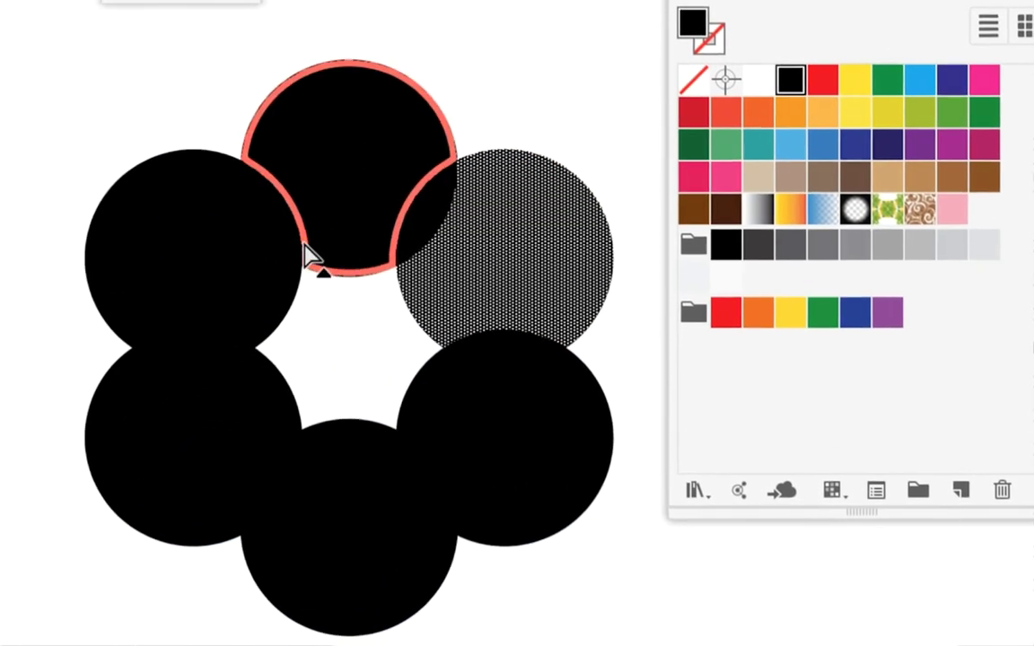
left_click(288, 254, "shift")
left_click(332, 348, "shift")
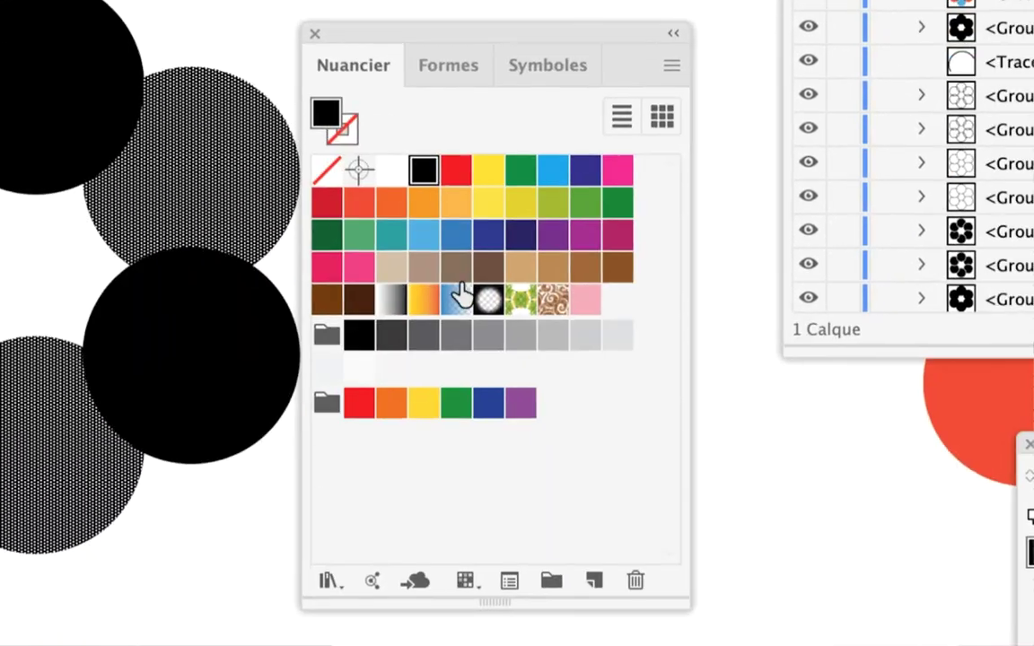
left_click(392, 202)
Step: Select the overlap lenses between the circles and fill them with yellow
left_click(224, 315)
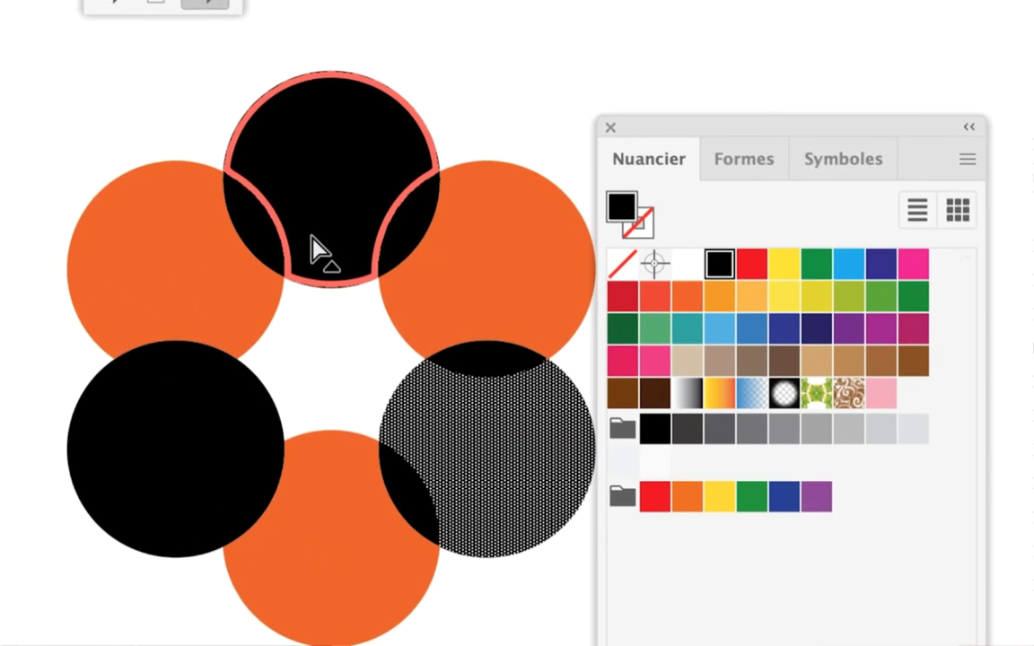
left_click(316, 244)
left_click(269, 237)
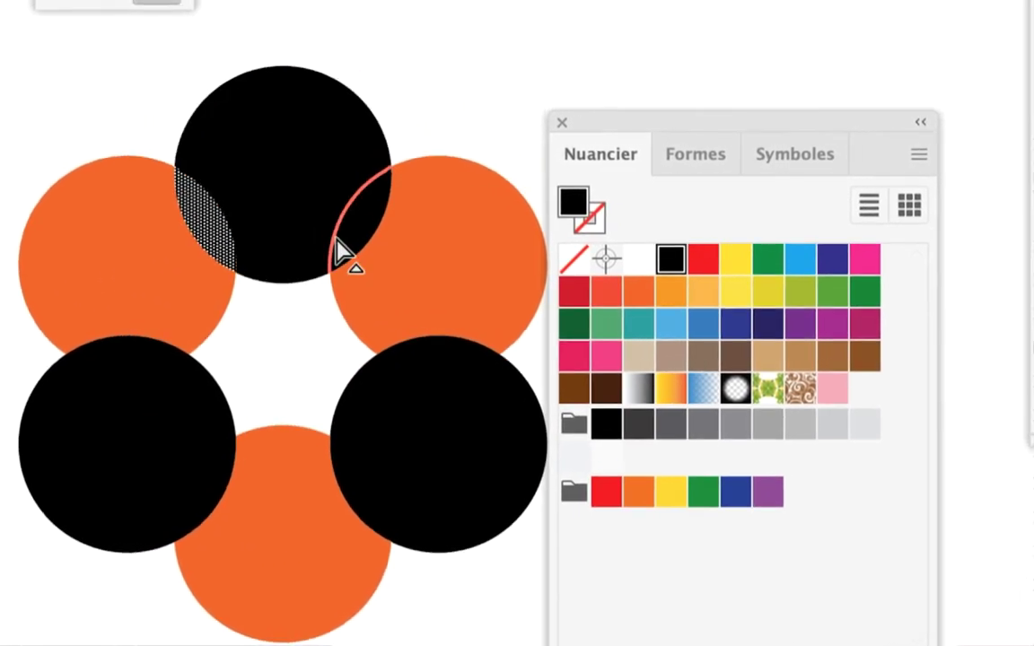
left_click(340, 251)
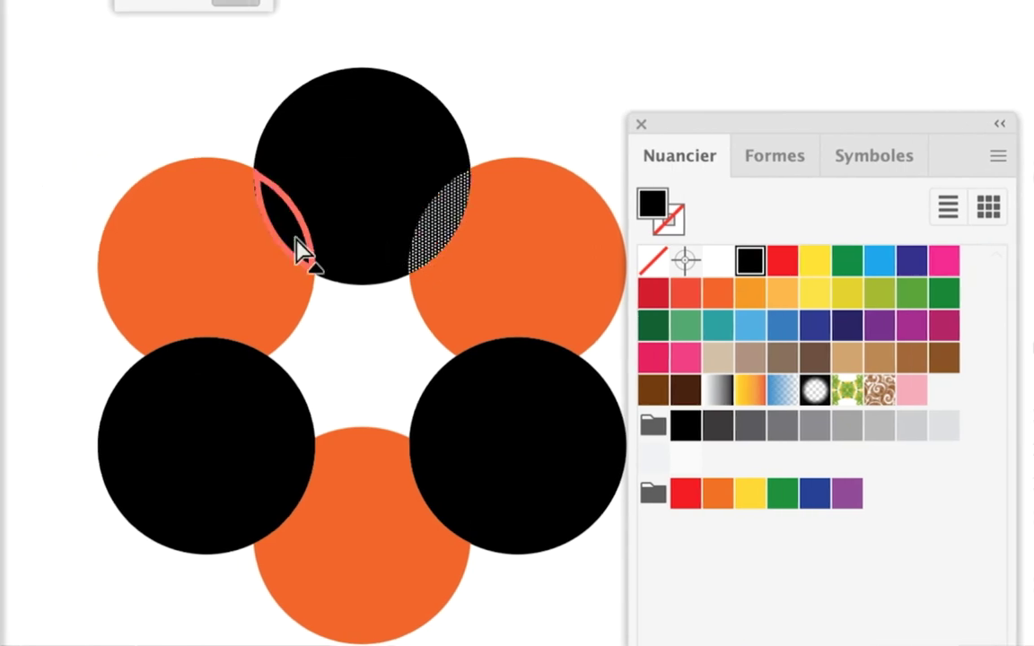
left_click(298, 244, "shift")
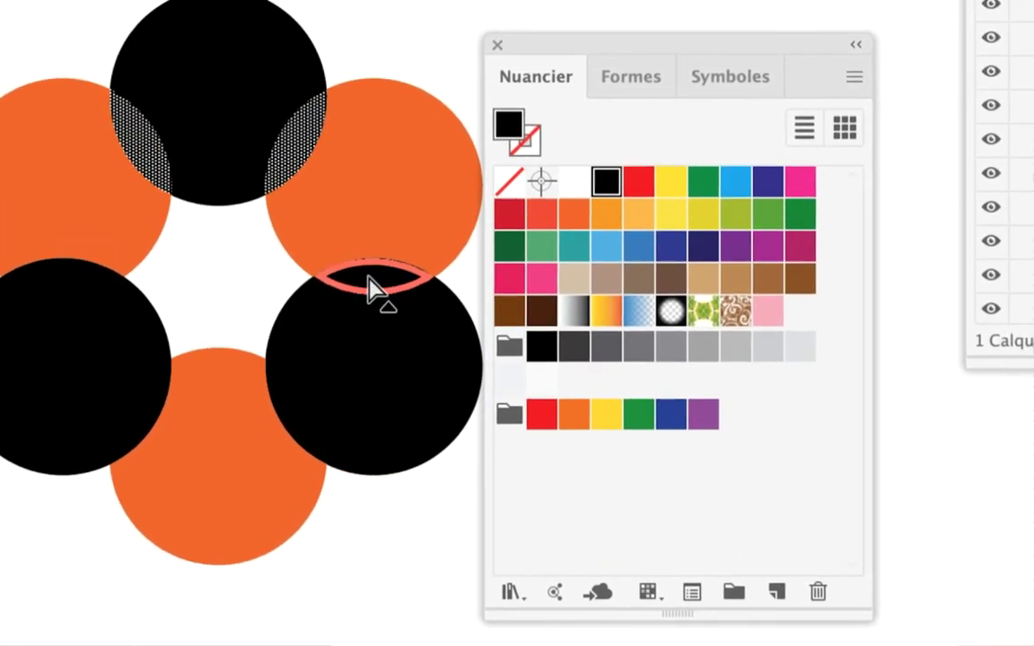
left_click(372, 286, "shift")
left_click(351, 334, "shift")
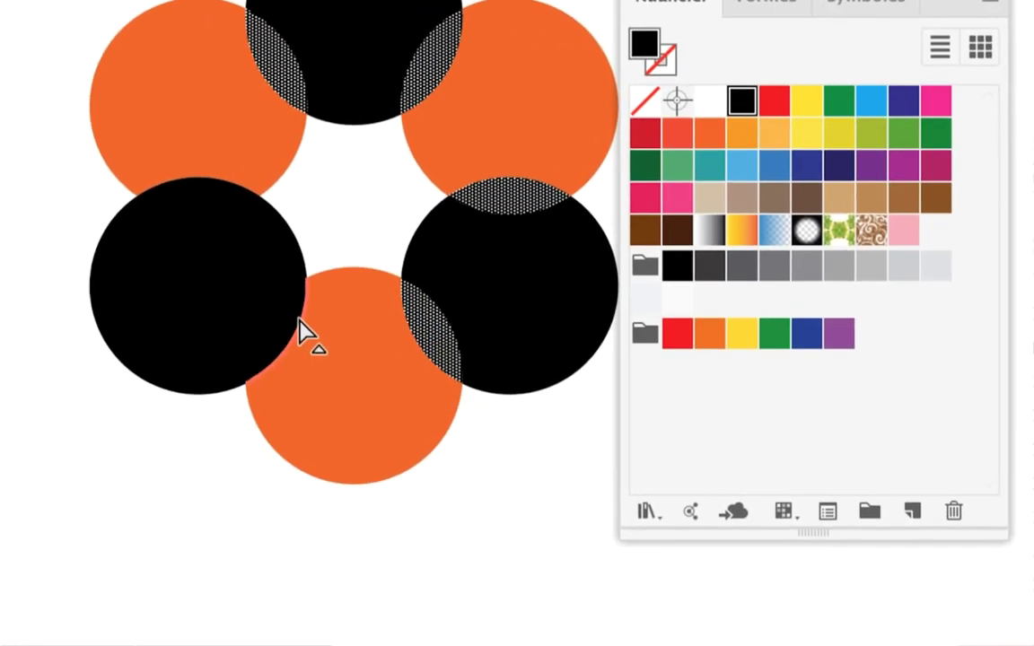
left_click(294, 330, "shift")
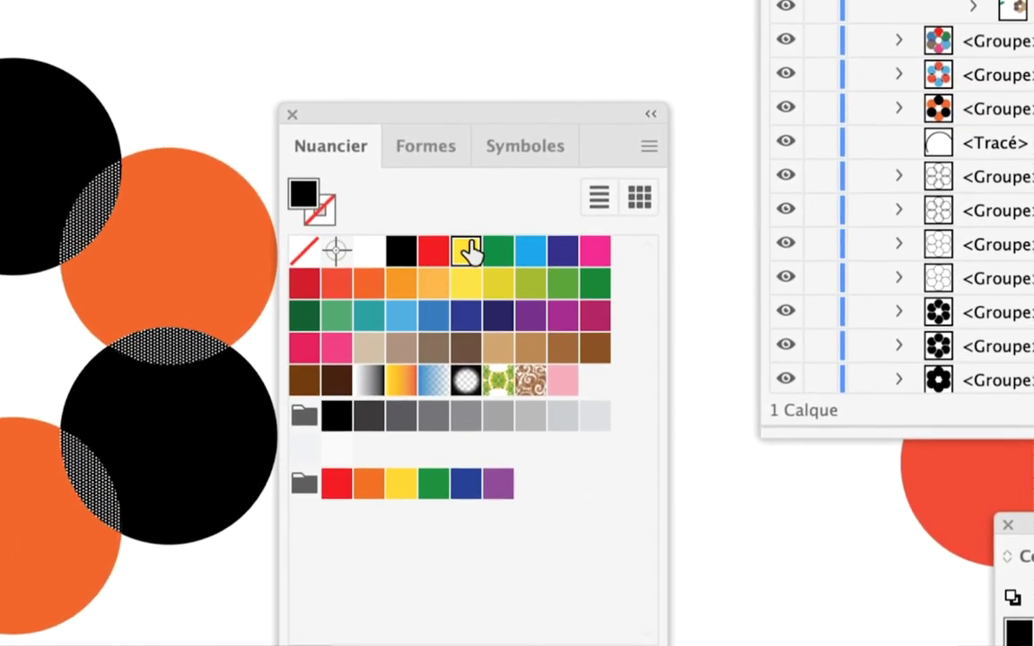
left_click(468, 251)
Step: Deselect and pan across to the other flower variants
left_click(218, 115)
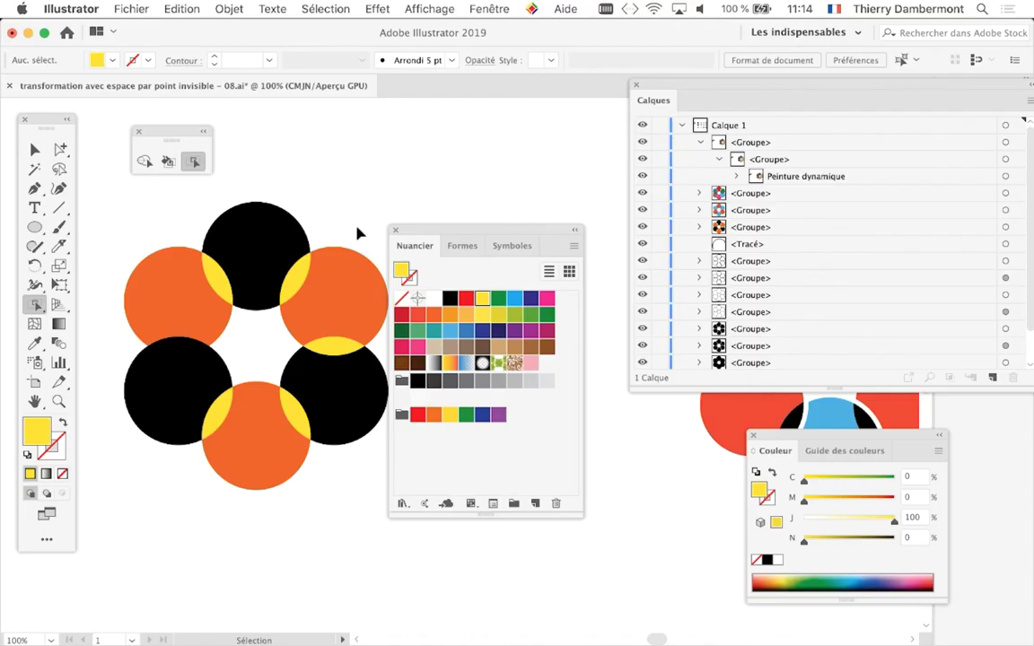
left_click_drag(404, 229, 579, 407)
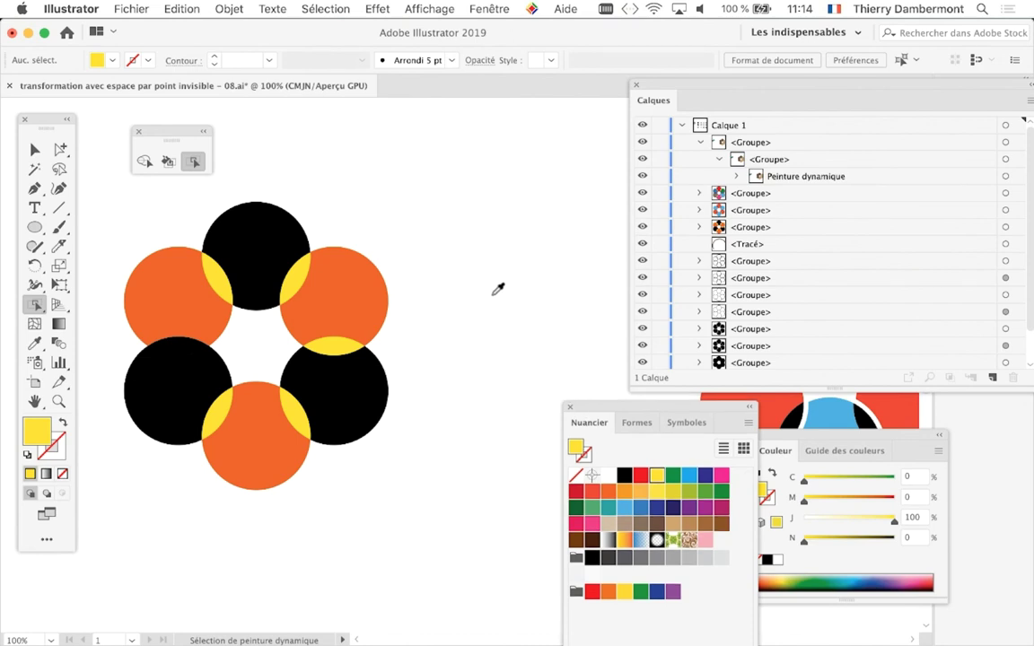
scroll(497, 290, "down", 2)
left_click_drag(517, 332, 303, 288)
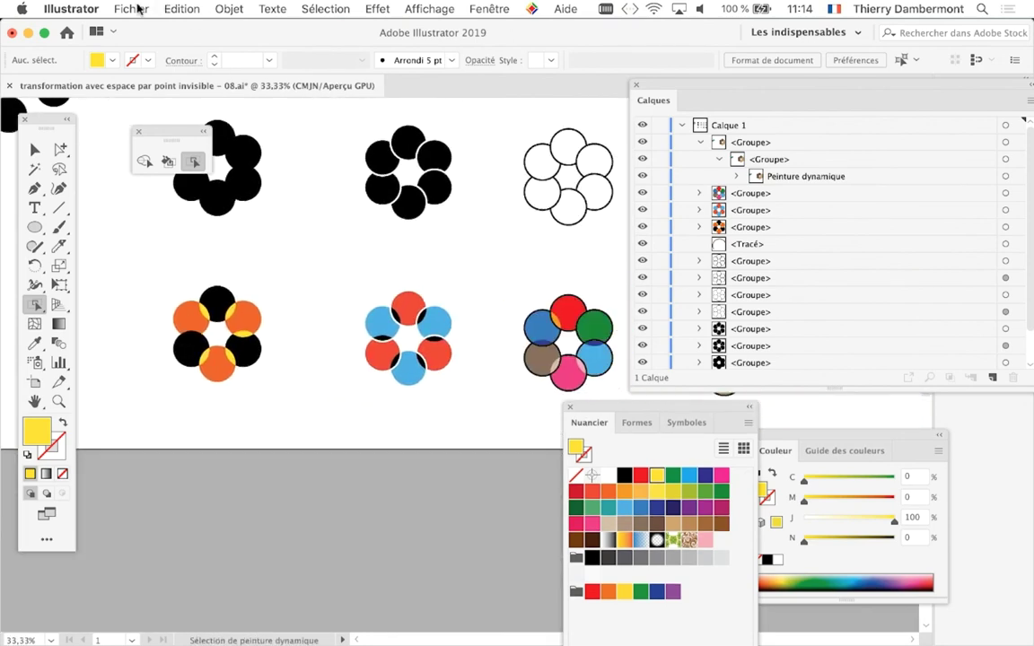
Step: Save the artwork through Save As under its current name, accepting Illustrator Options
mouse_move(362, 316)
left_mouse_down()
mouse_move(230, 293)
mouse_move(429, 298)
mouse_move(411, 291)
left_mouse_up()
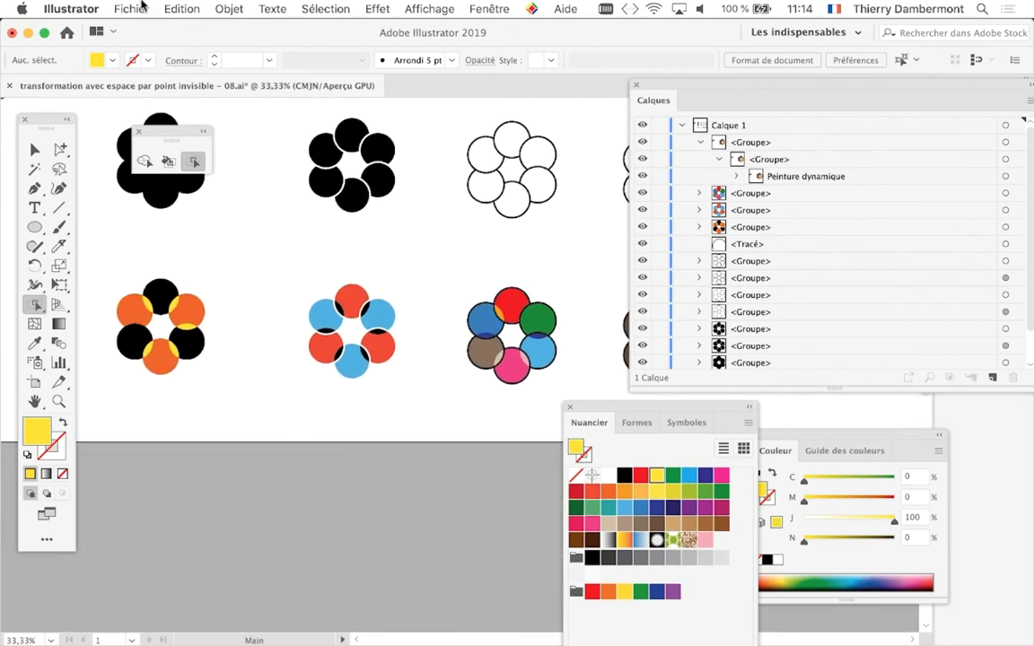
left_click(131, 9)
left_click(170, 141)
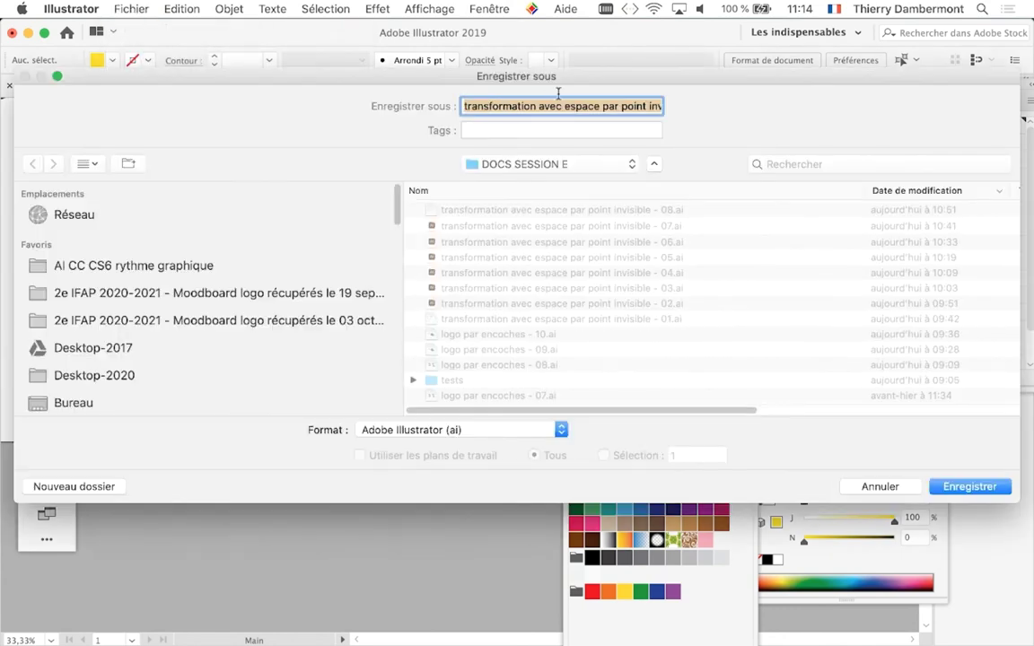
left_click(640, 106)
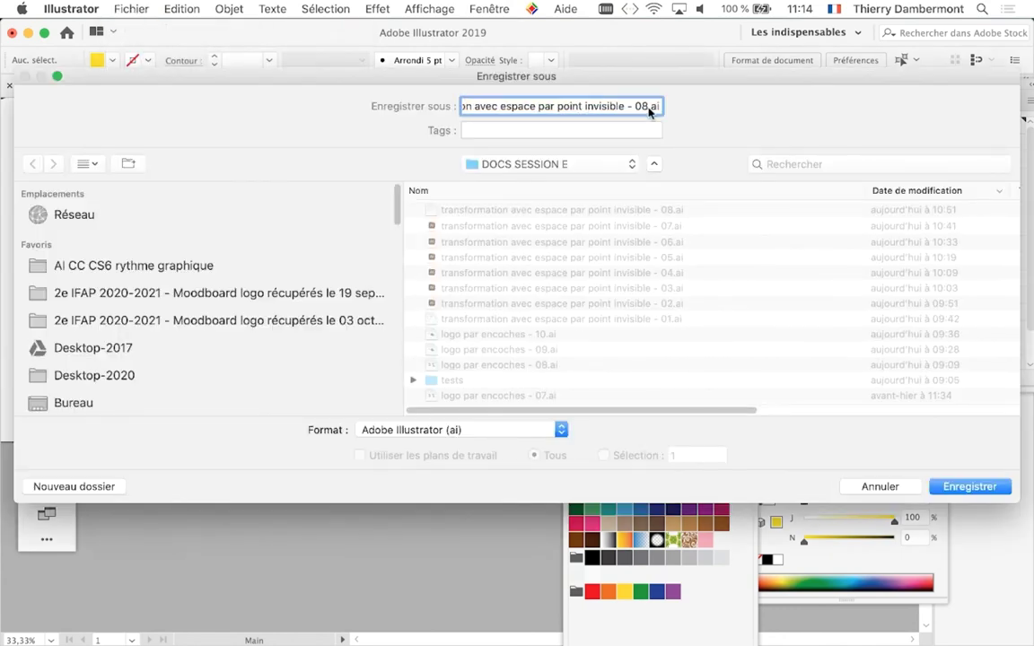
key("Return")
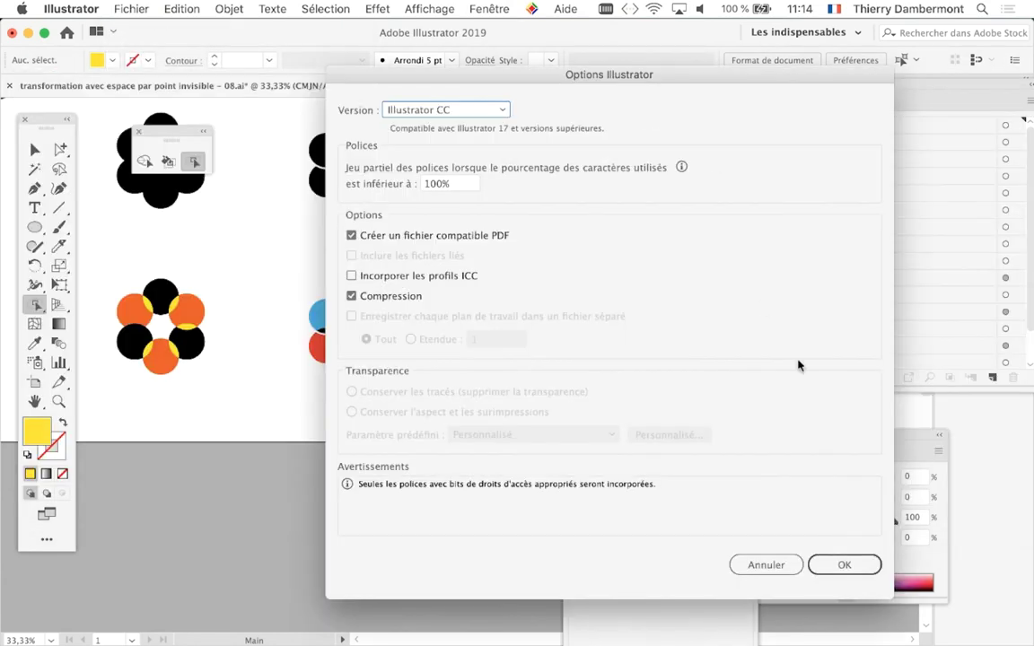
left_click(843, 564)
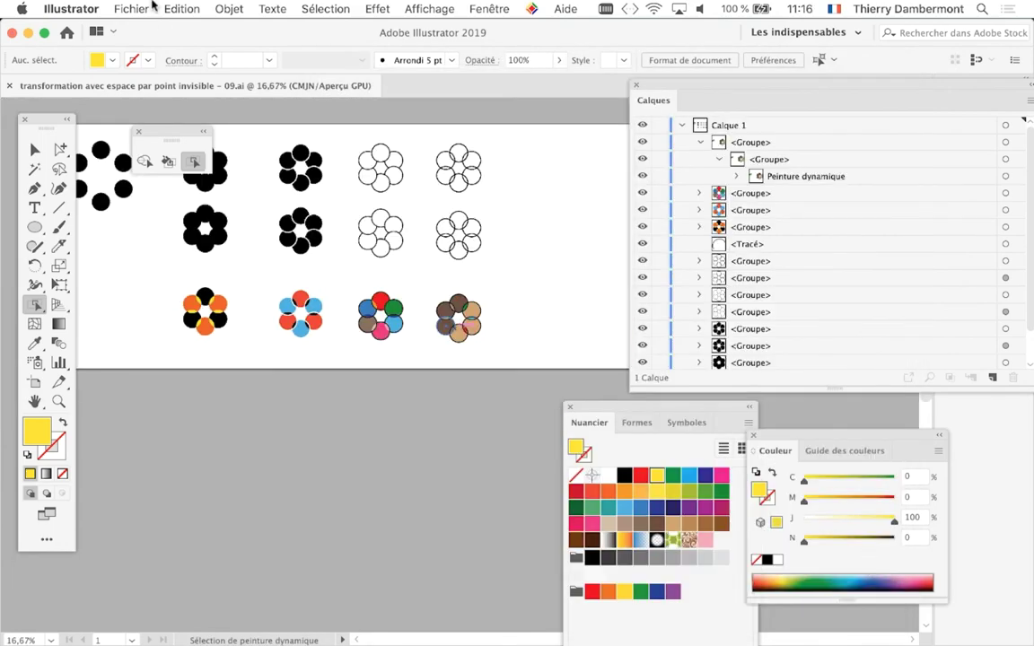
Step: Save as 'transformation avec espace par point invisible - 10.ai' with default options
left_click(144, 9)
left_click(202, 143)
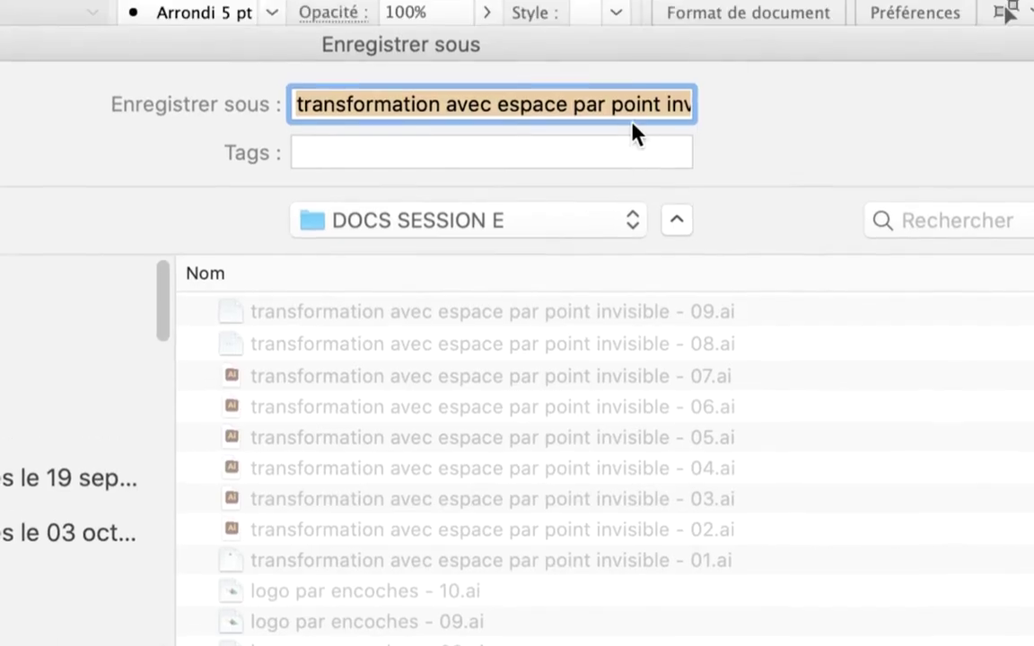
left_click(631, 104)
double_click(638, 117)
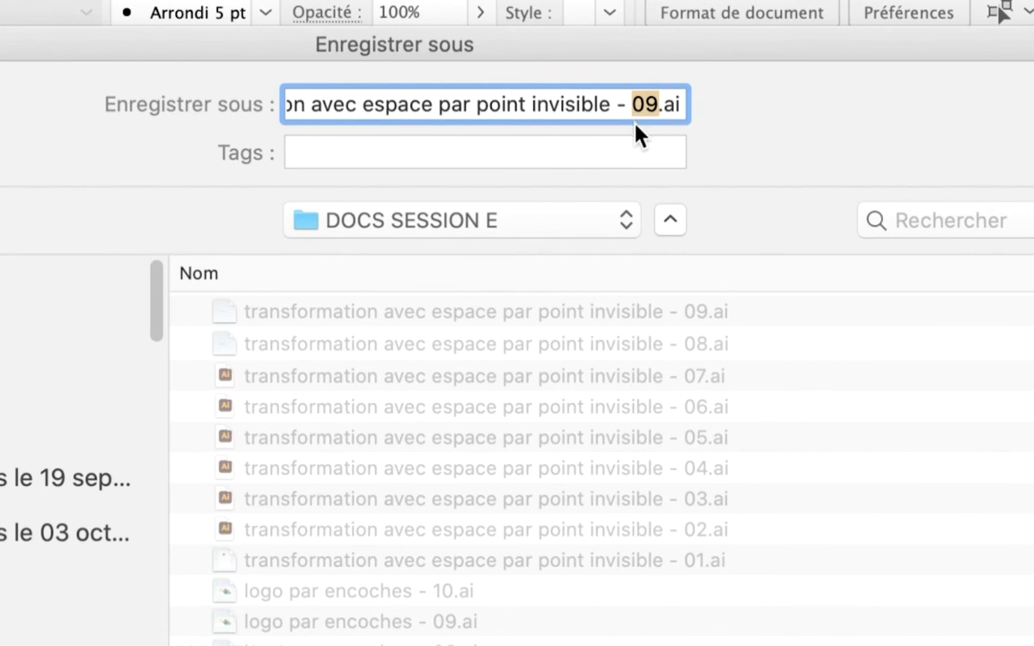
type("10")
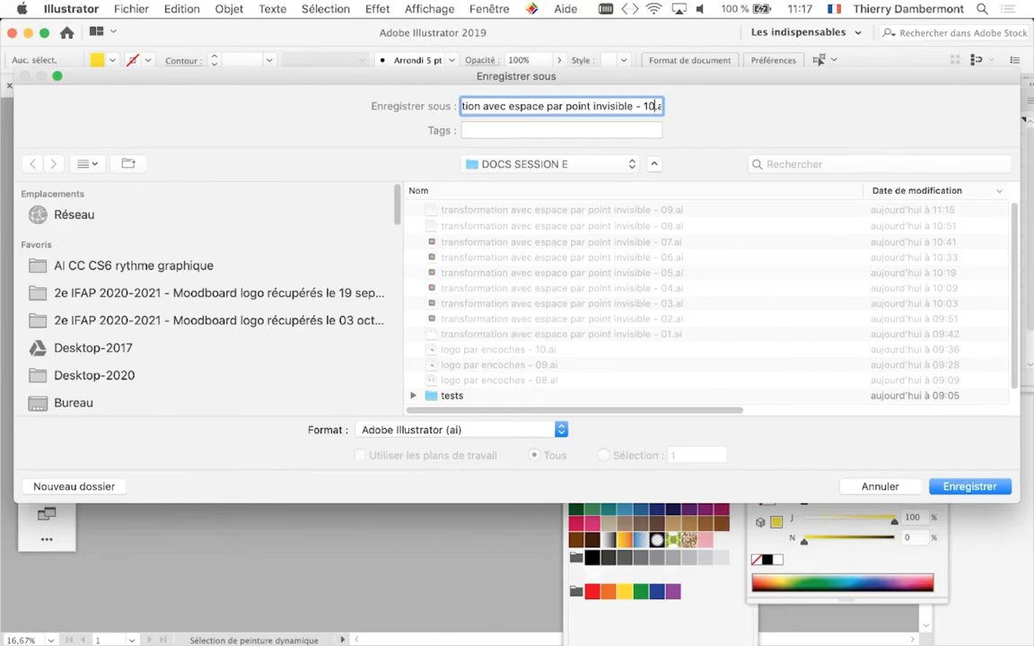
key("Return")
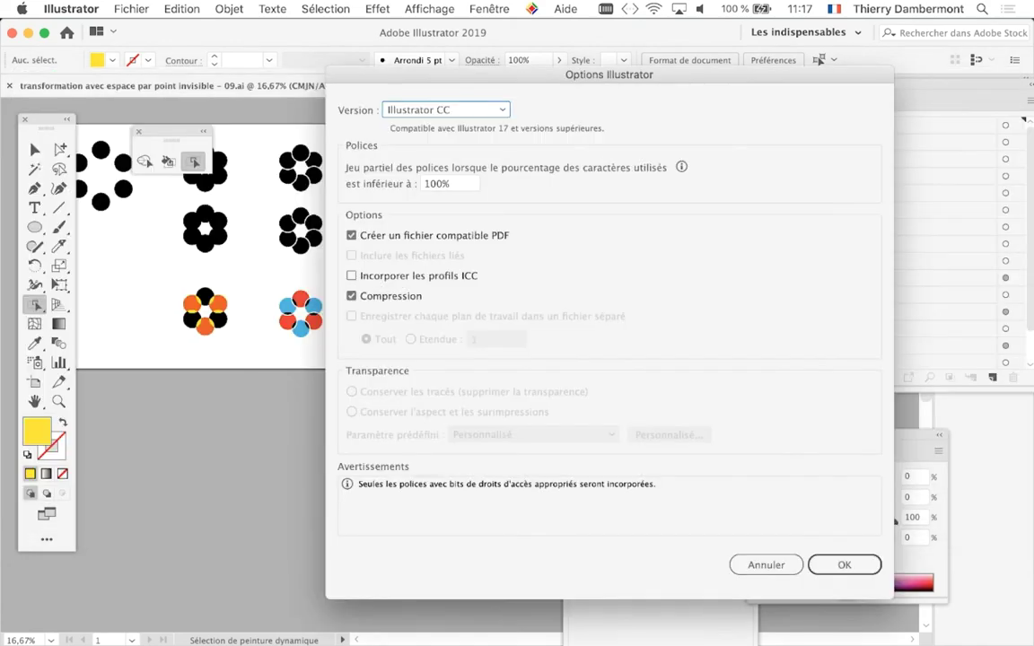
key("Return")
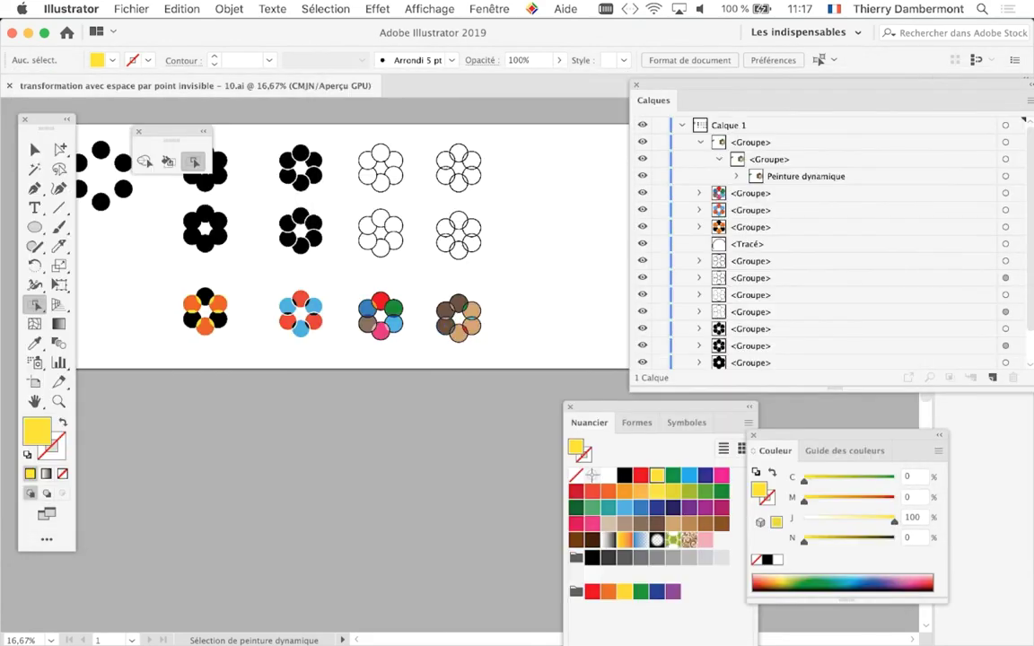
key("super+plus")
key("super+plus")
key("super+plus")
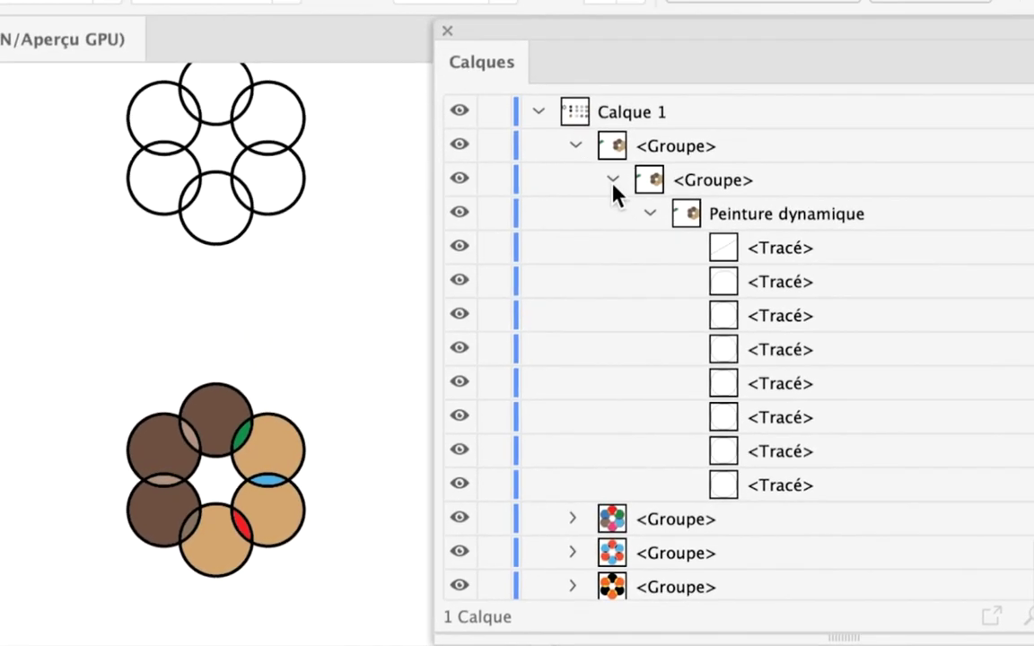
Step: Collapse the groups in the Layers panel and reselect both recoloured flower groups
left_click(621, 74)
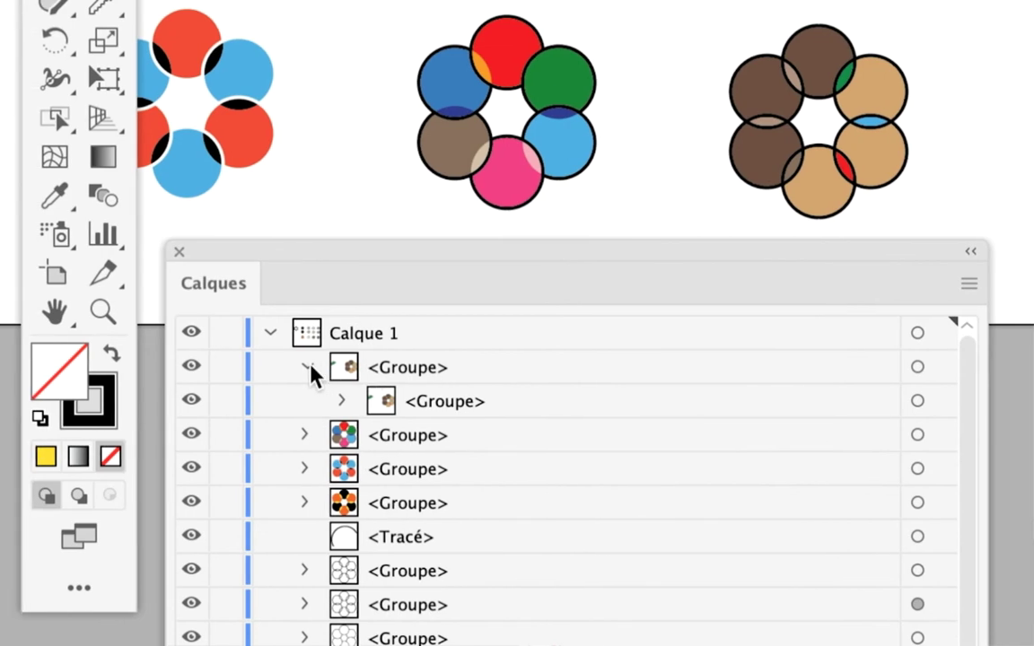
left_click(308, 367)
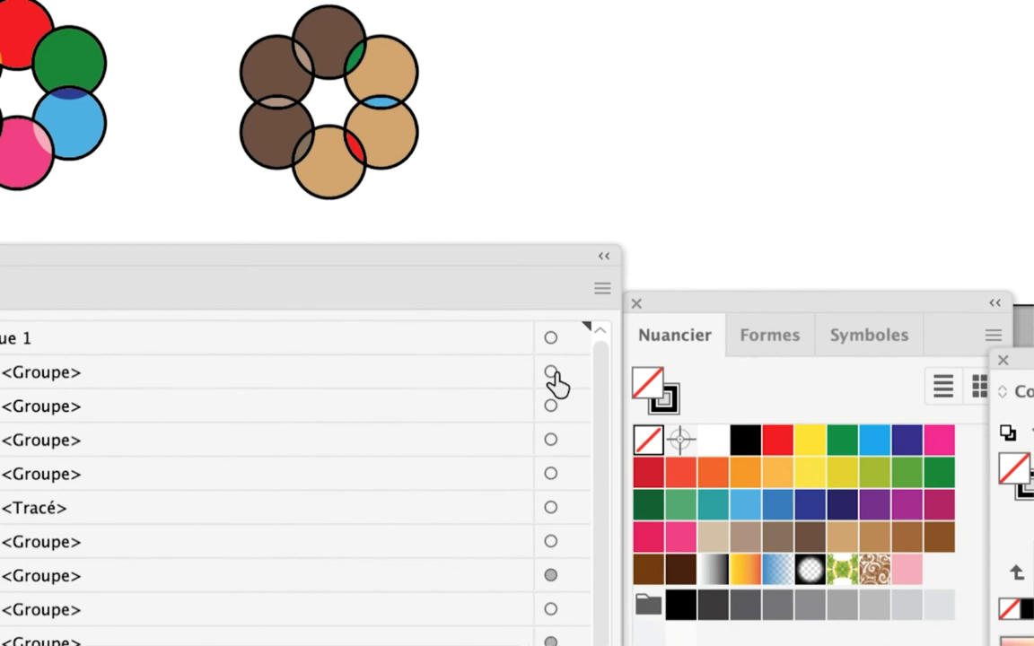
left_click(557, 389)
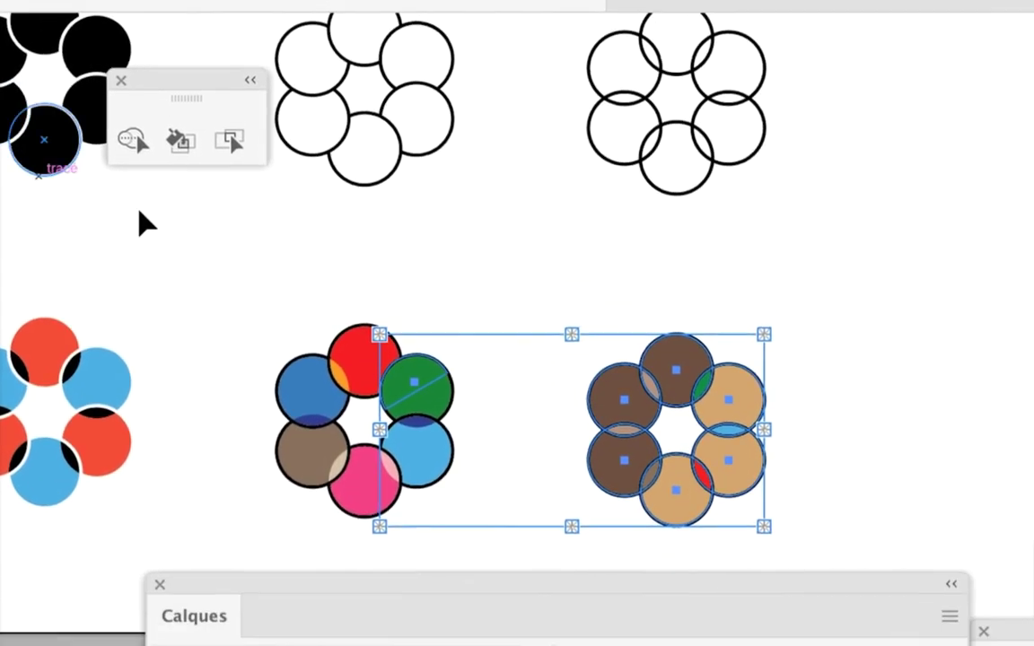
left_click(141, 215)
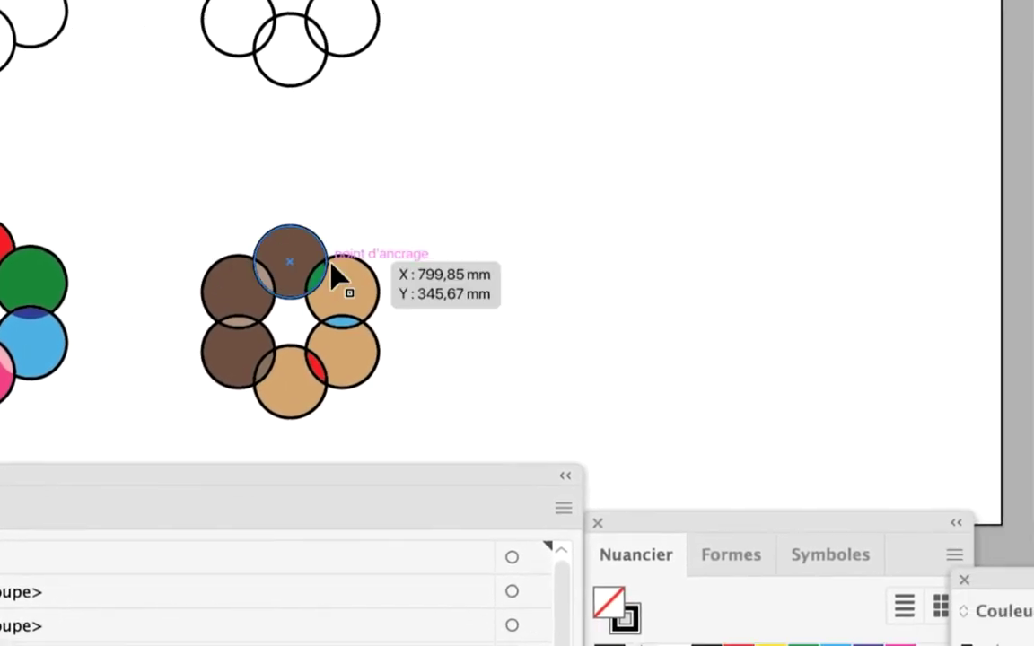
left_click(327, 266)
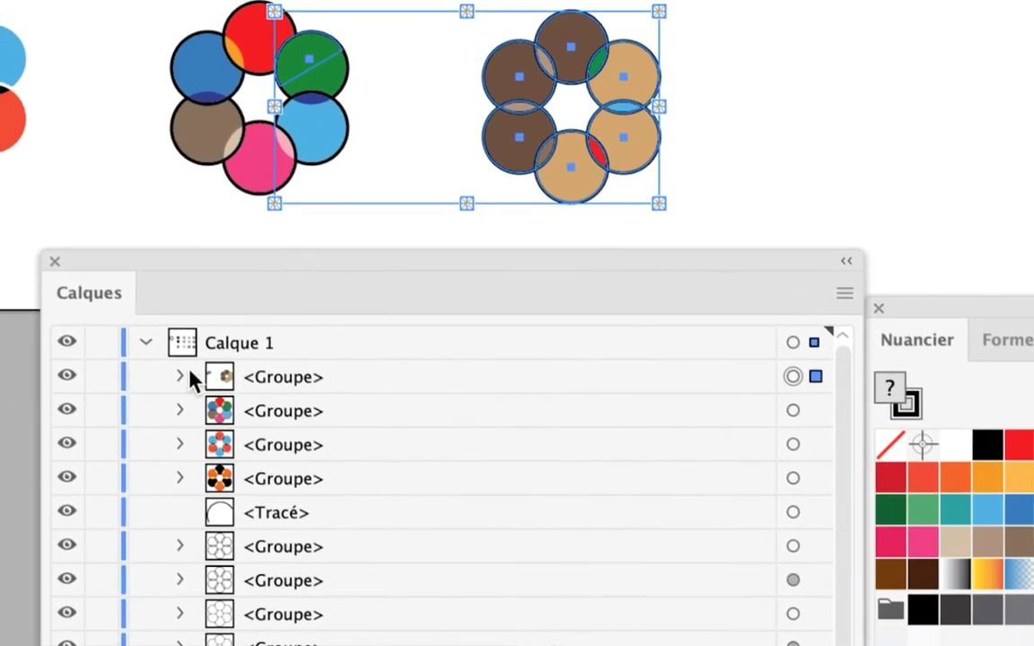
Step: Expand the first Groupe down to its Peinture dynamique paths and target each Tracé
left_click(181, 377)
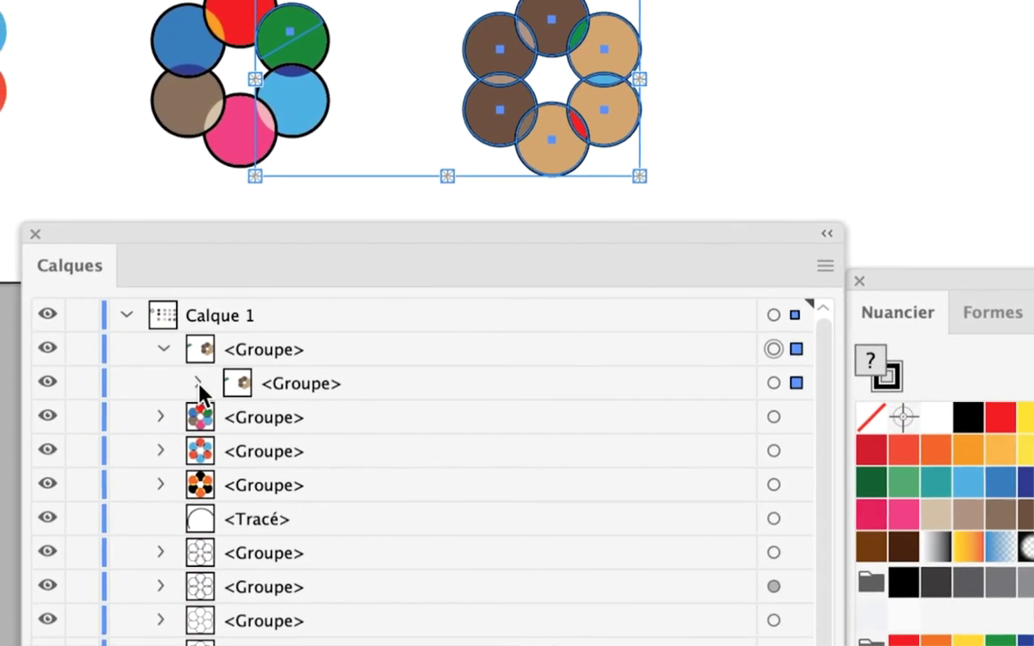
left_click(198, 384)
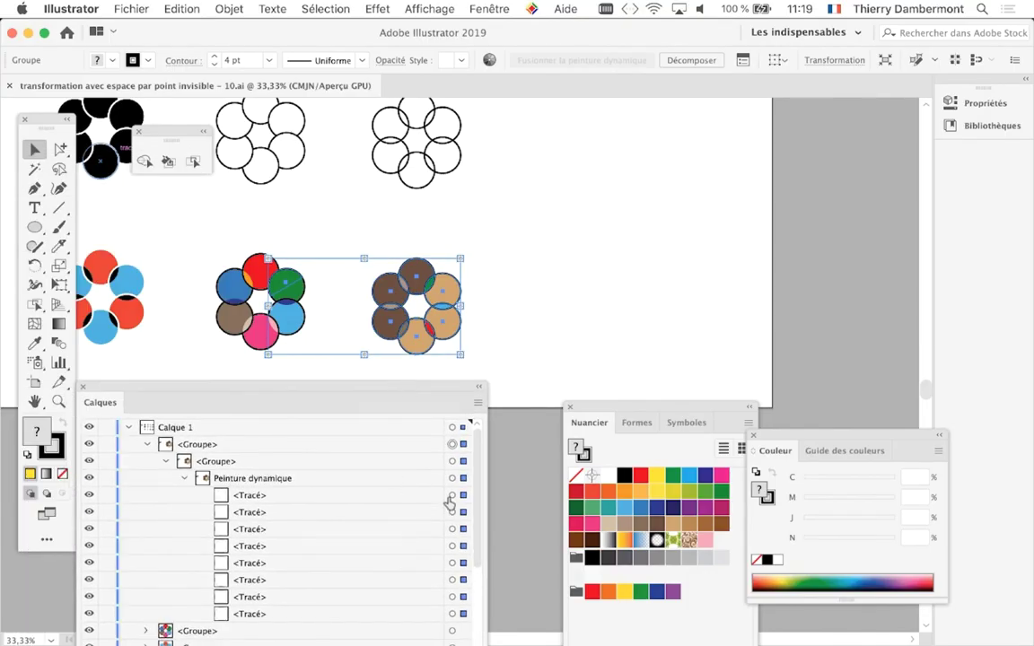
left_click(449, 498)
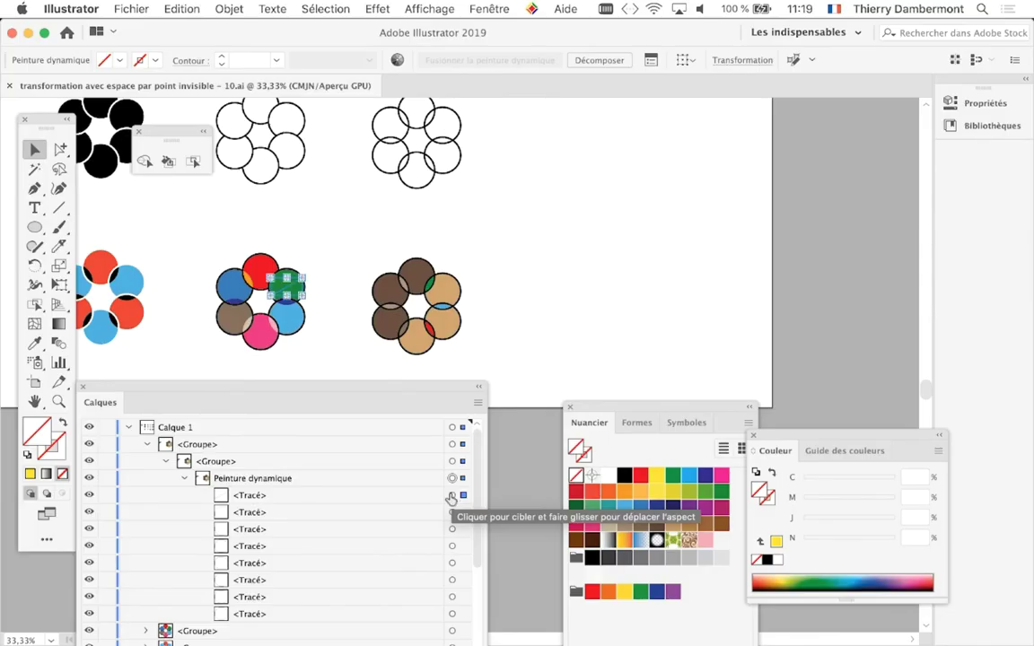
left_click(453, 511)
left_click(452, 495)
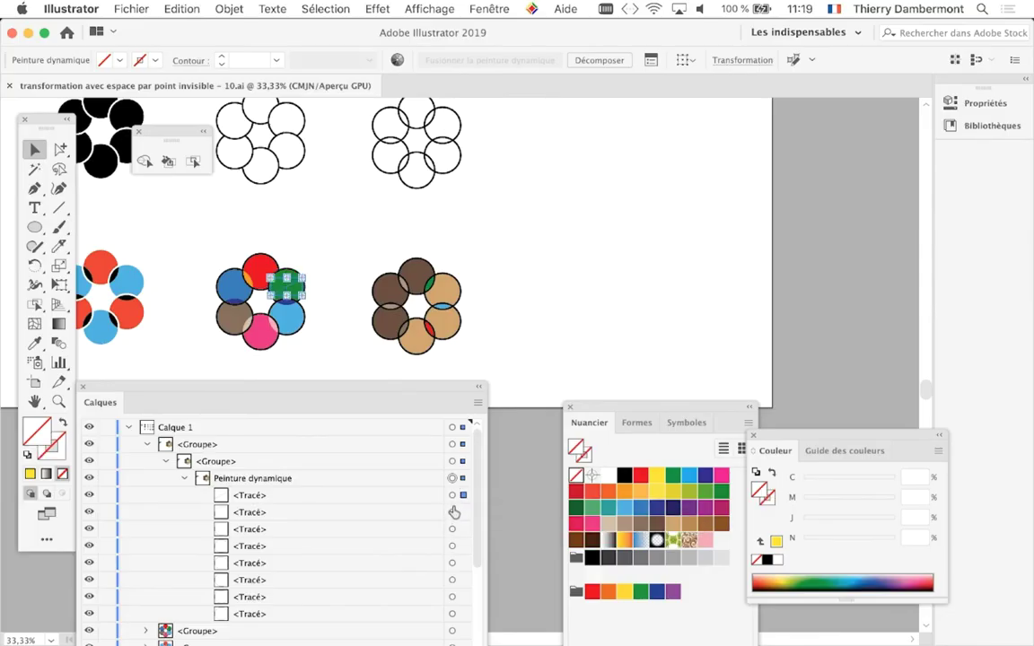
left_click(452, 510)
left_click(452, 495)
left_click_drag(380, 397, 820, 119)
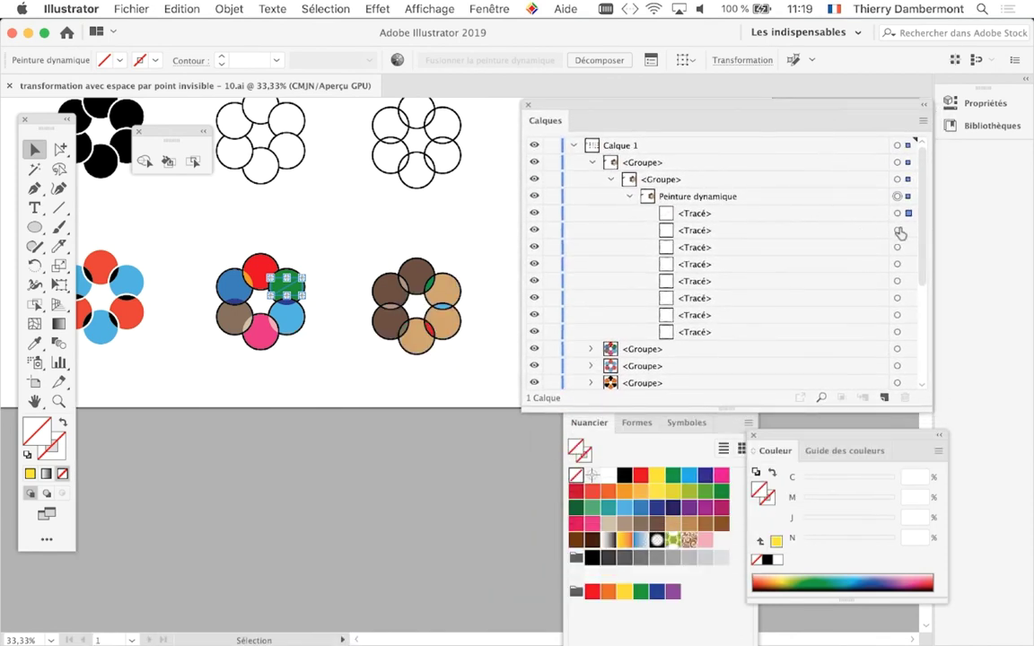
Step: Close the Layers panel and drag the artboard's bottom edge down to 587,34 mm height
left_click(528, 105)
left_click(529, 363)
key("ctrl+minus")
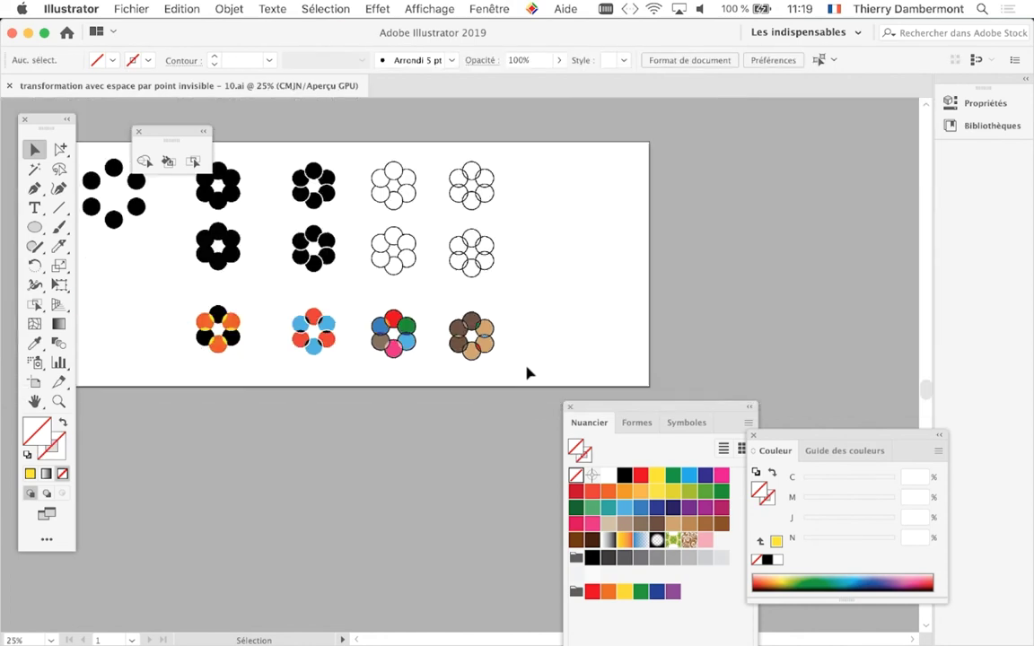
left_click_drag(444, 342, 568, 278)
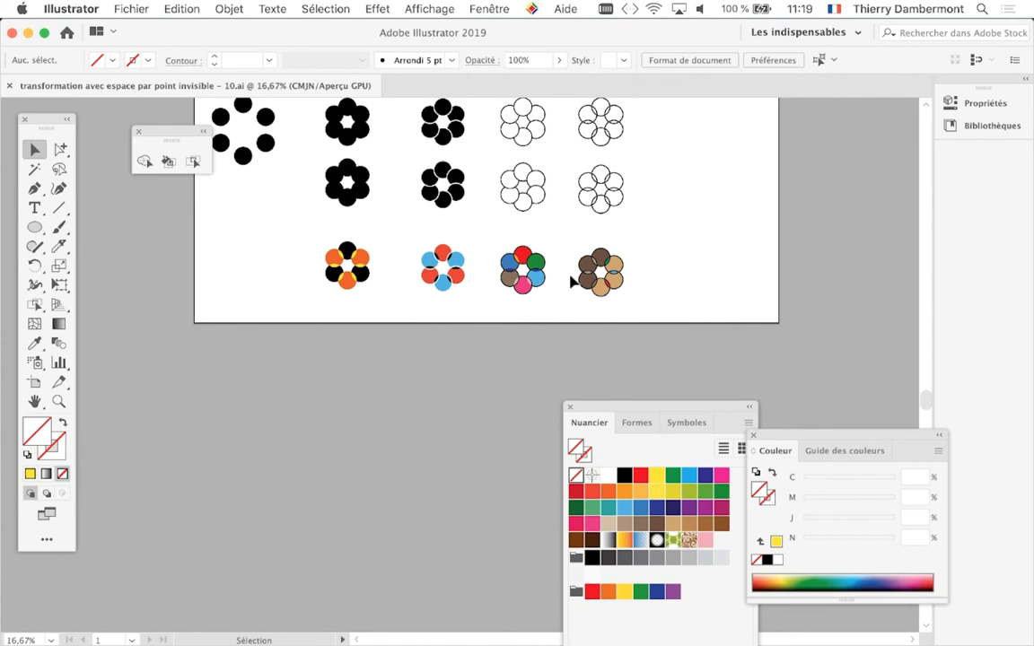
scroll(571, 281, "up", 1)
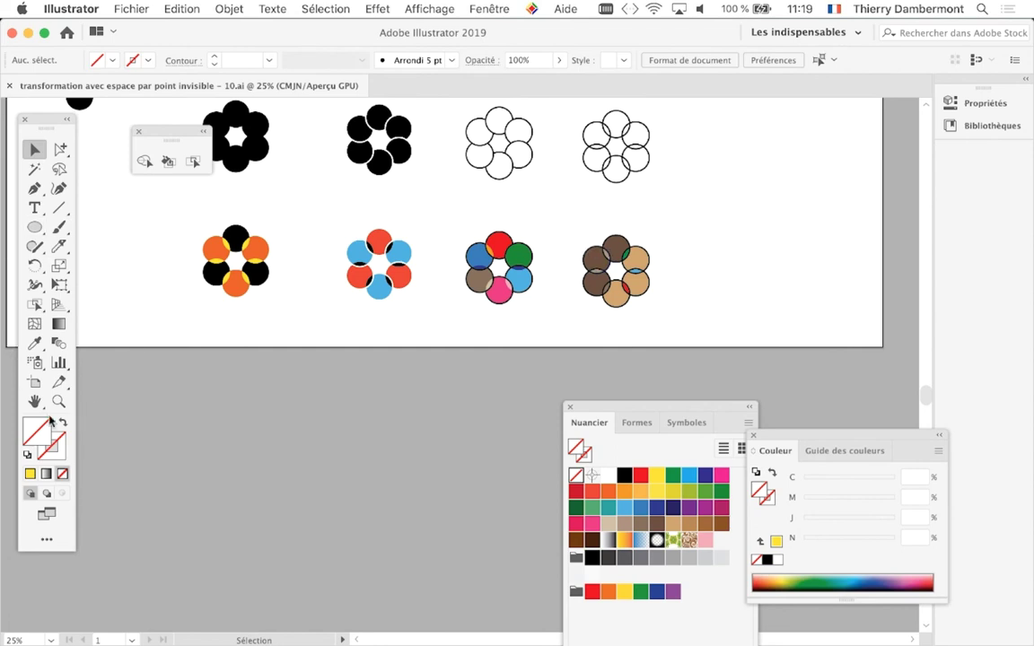
left_click(34, 383)
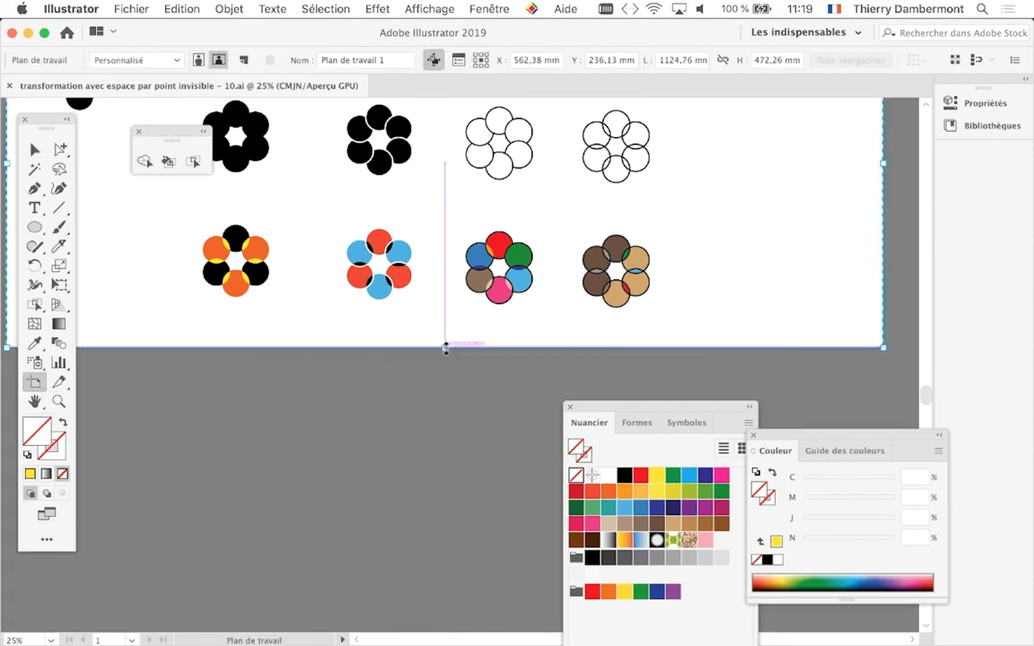
left_click_drag(444, 346, 453, 438)
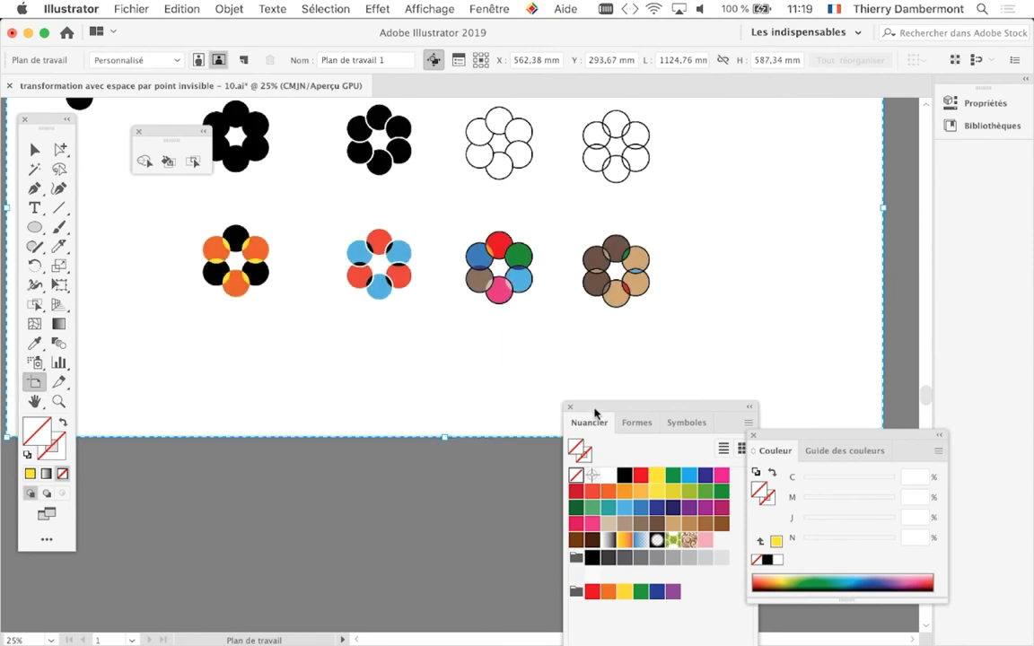
mouse_move(603, 406)
left_mouse_down()
mouse_move(816, 354)
mouse_move(822, 343)
left_mouse_up()
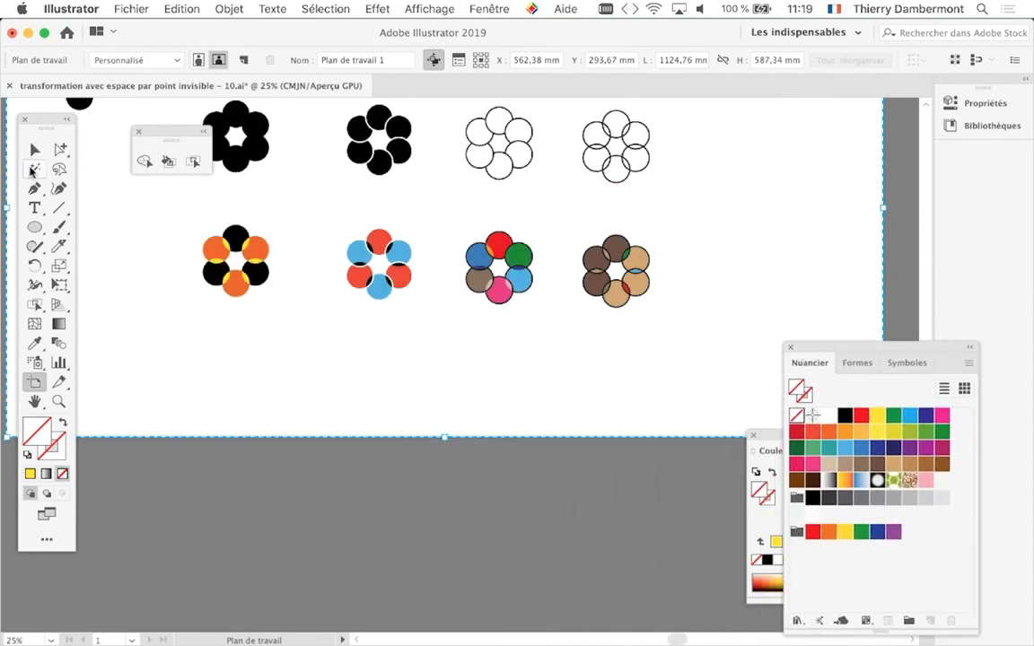
left_click(34, 150)
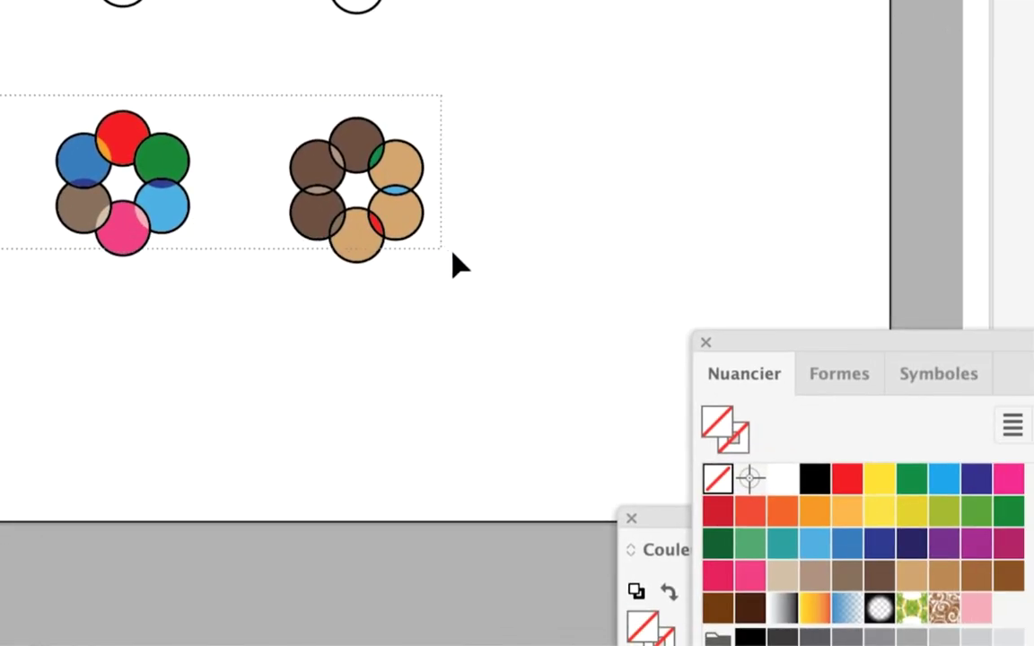
Step: Alt-drag a copy of the four coloured flowers below the original row and keep it selected
left_click_drag(453, 264, 440, 255)
left_click_drag(189, 209, 190, 310)
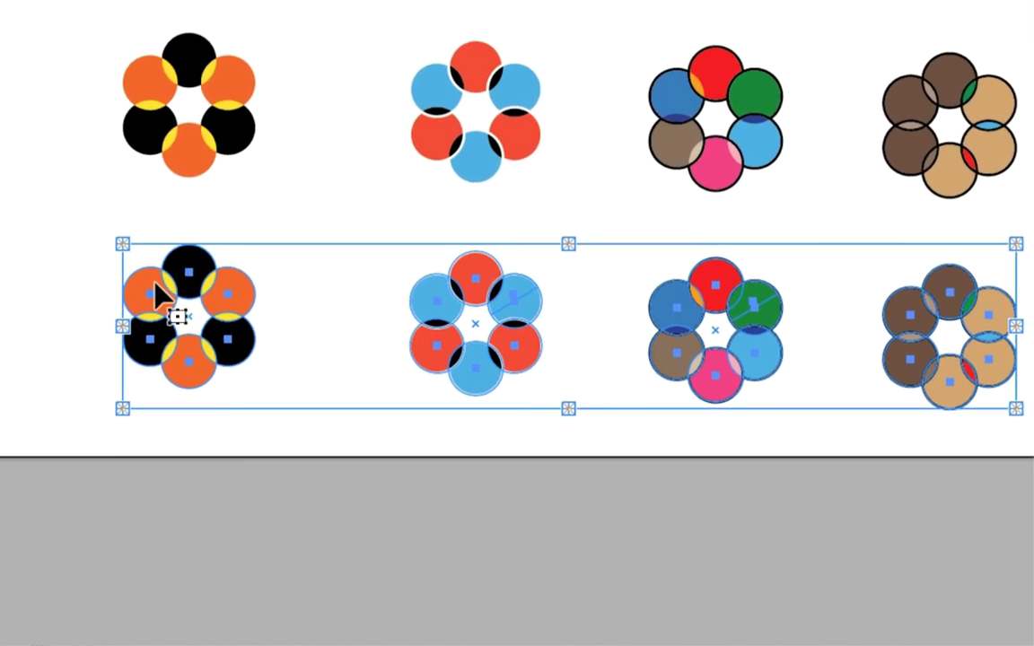
key("ctrl+shift+b")
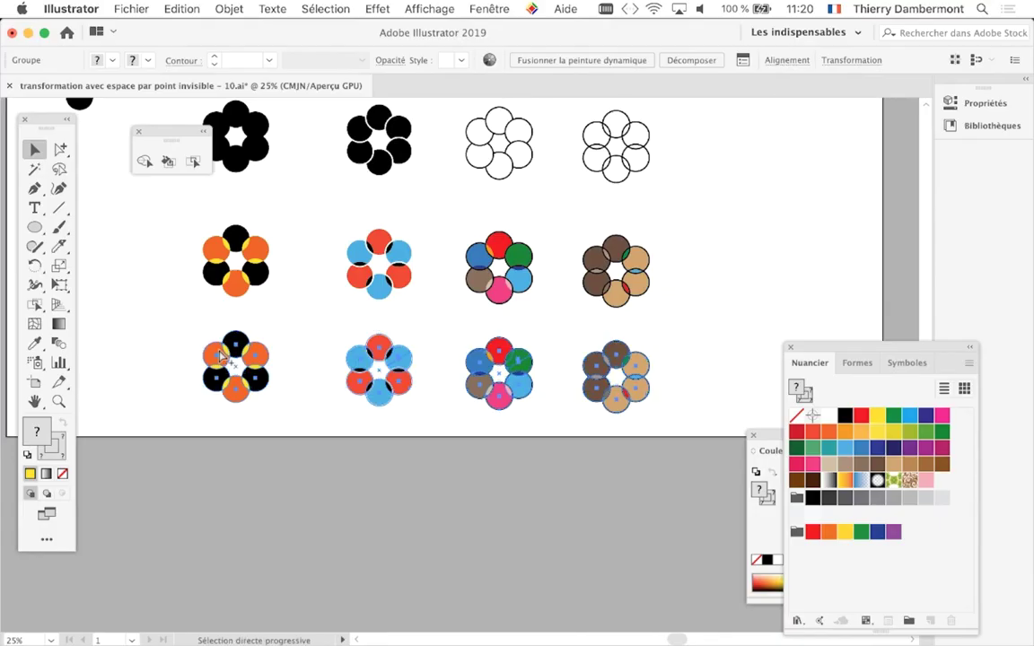
key("ctrl+shift+b")
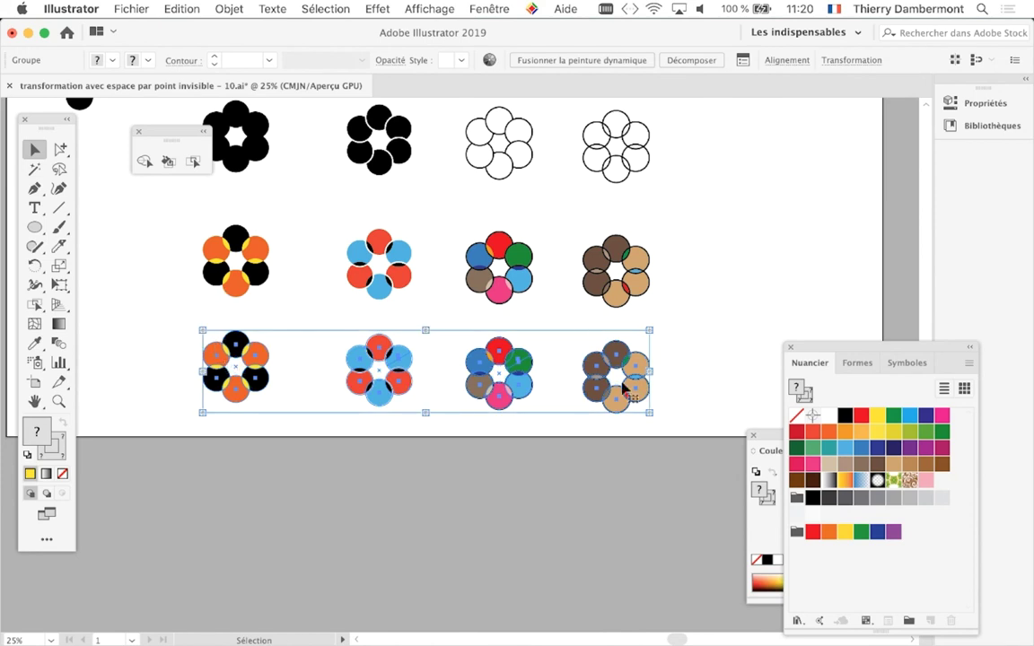
left_click(241, 8)
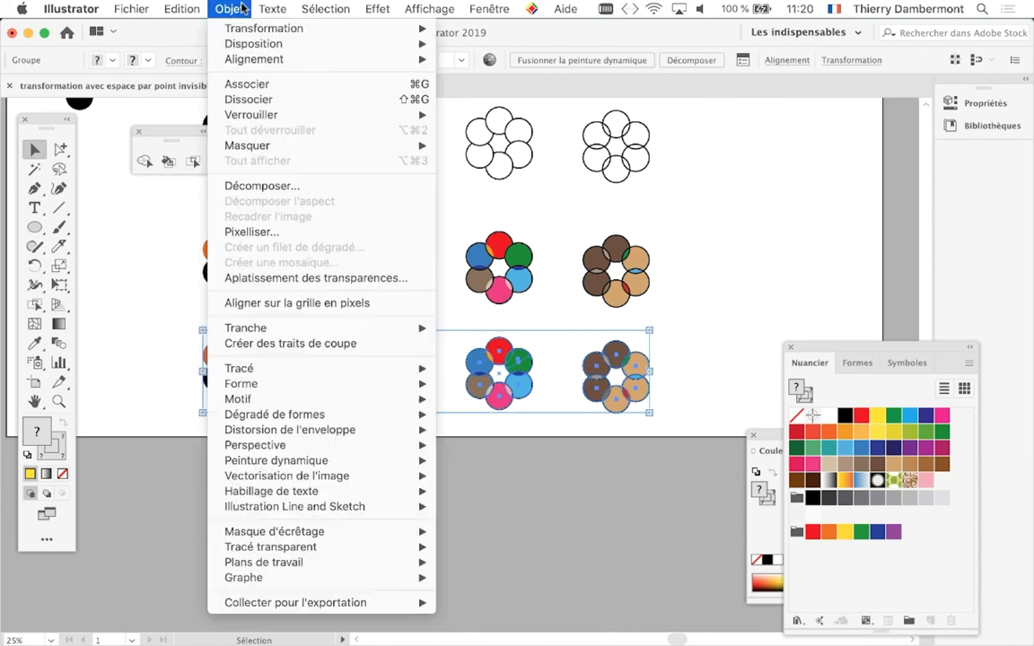
Step: Rasterize the copied flower row at Moyenne (150 ppp) resolution
left_click(293, 238)
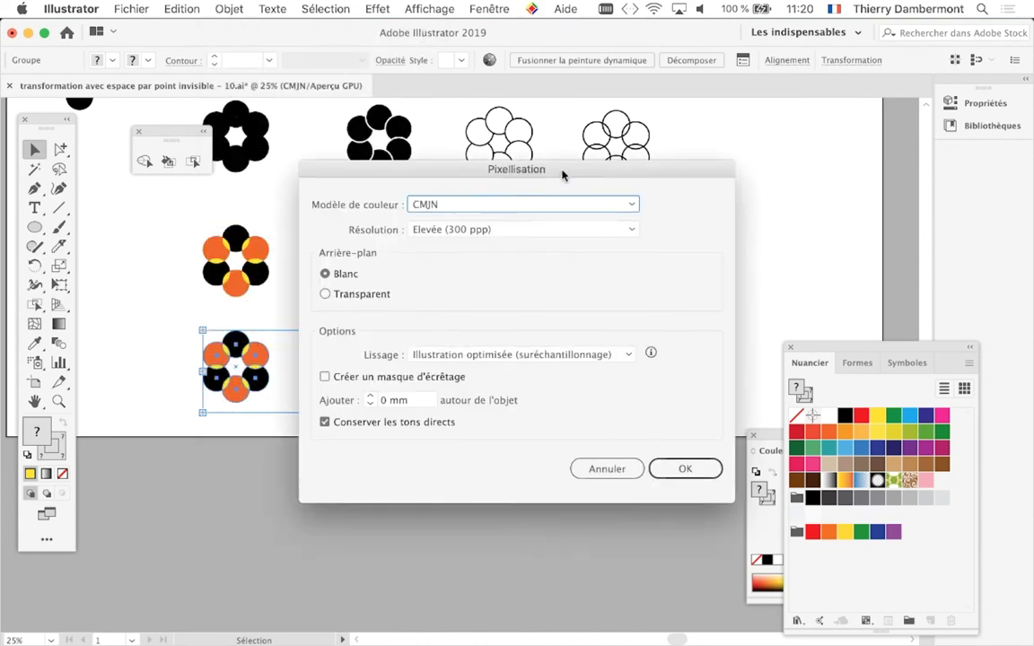
left_click_drag(557, 194, 797, 157)
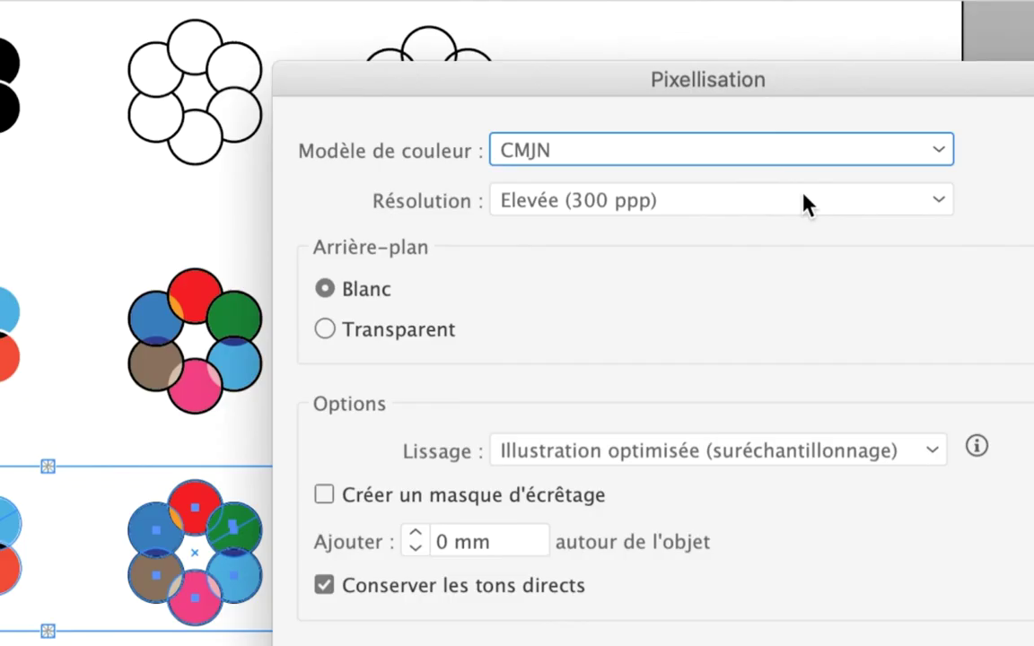
left_click(805, 203)
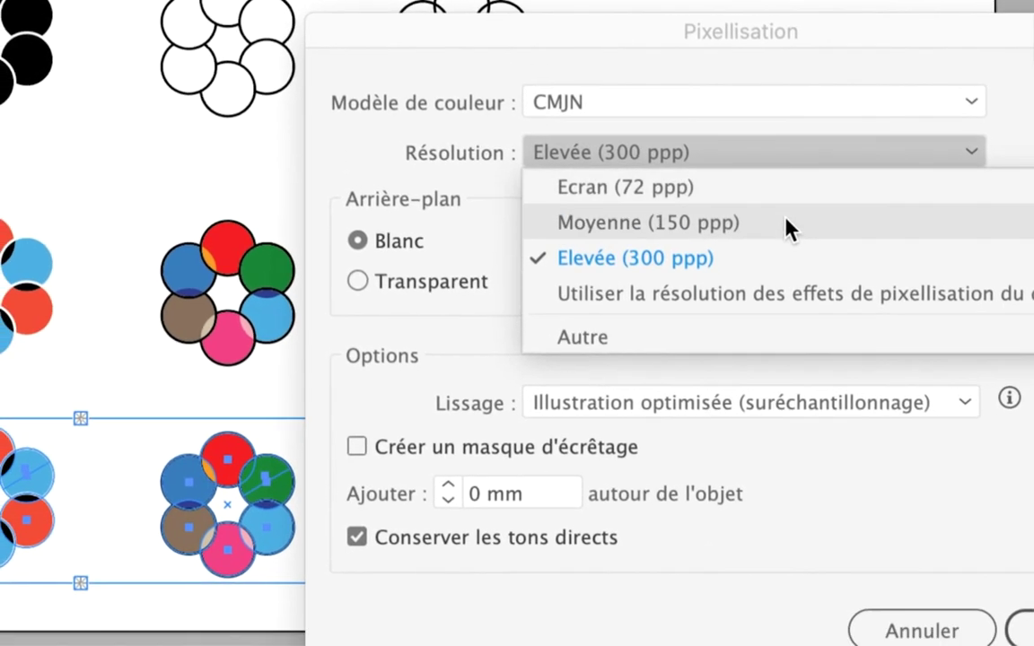
left_click(787, 228)
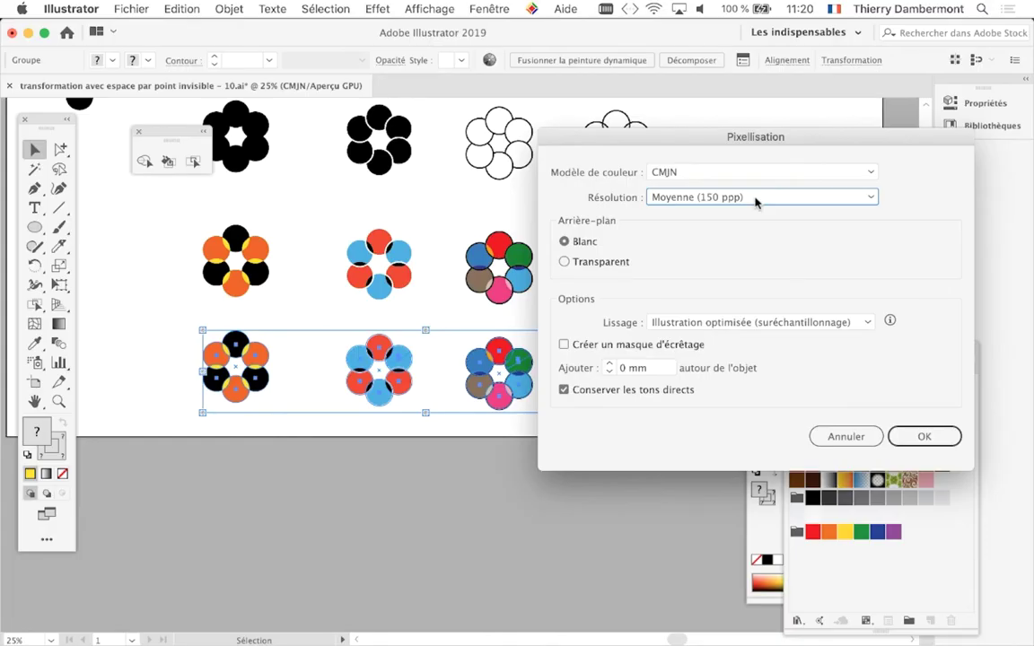
left_click(933, 441)
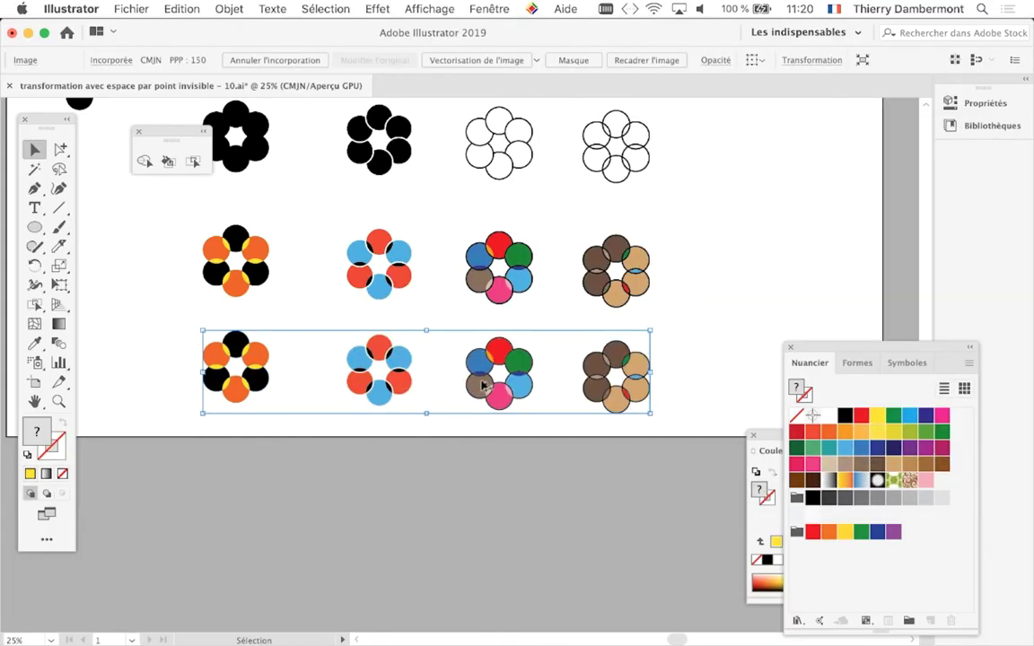
Step: Zoom in and out to inspect the rasterized flower pixels
scroll(482, 384, "up", 4)
scroll(482, 384, "up", 1)
scroll(482, 384, "up", 1)
scroll(482, 384, "up", 2)
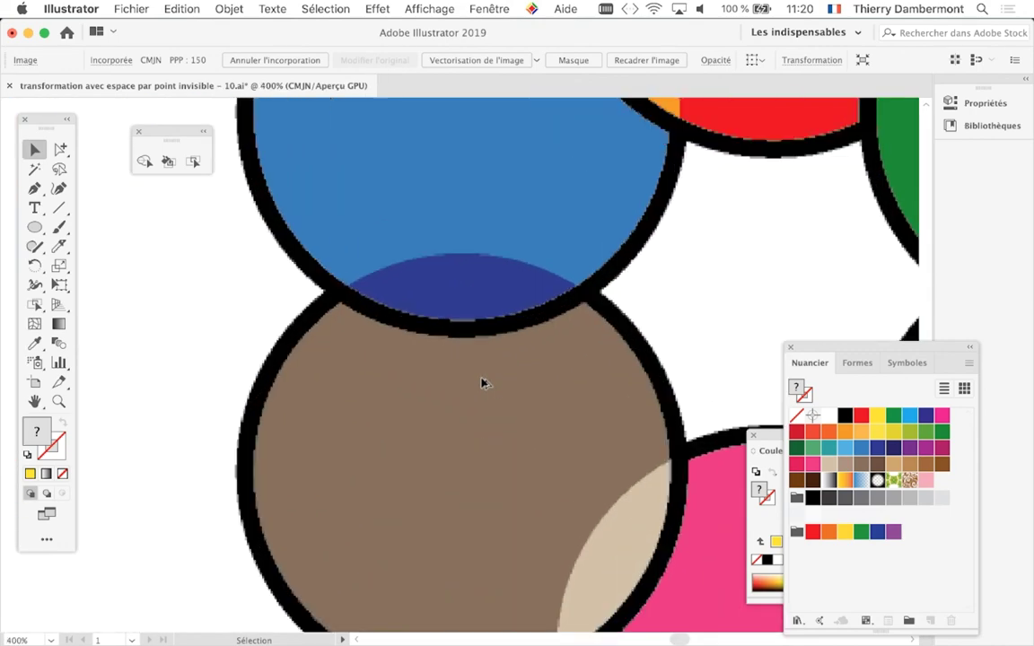
scroll(482, 384, "down", 3)
scroll(482, 384, "down", 1)
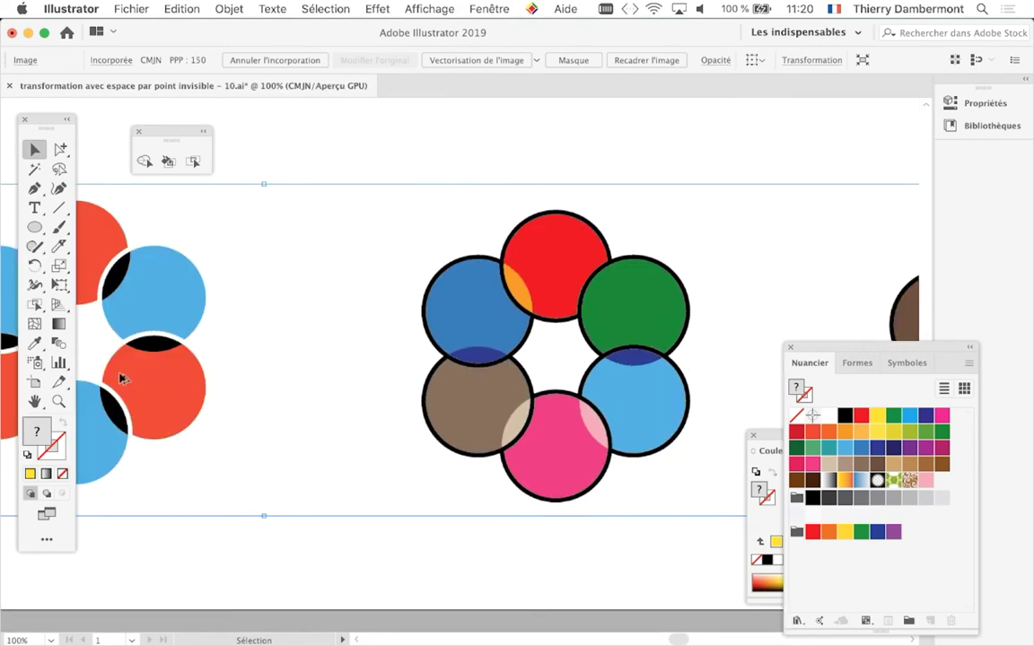
scroll(120, 376, "up", 2)
scroll(120, 376, "up", 2)
scroll(120, 376, "down", 1)
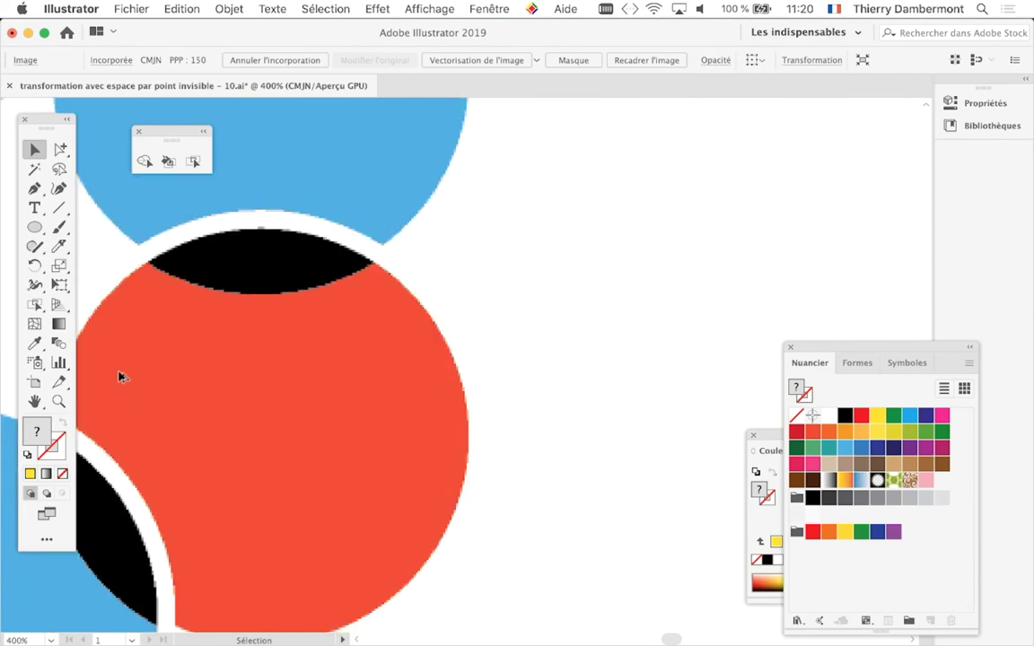
scroll(120, 375, "down", 3)
scroll(120, 376, "down", 3)
scroll(127, 394, "down", 1)
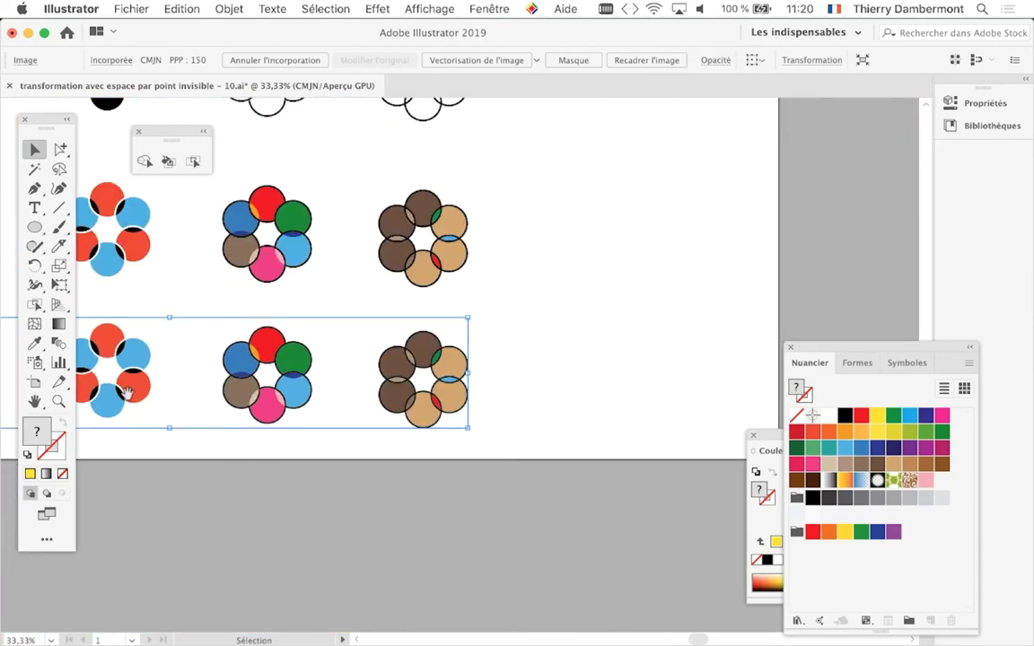
scroll(314, 354, "left", 5)
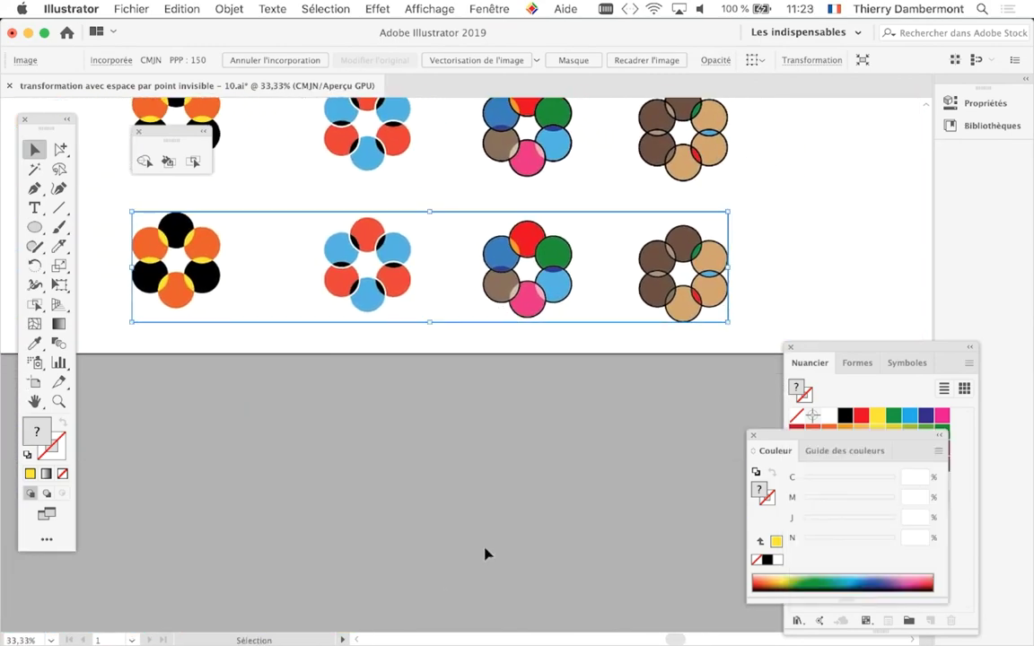
Step: Show the Calques panel, collapse the nested flower groups and select the <Image> row
left_click(489, 9)
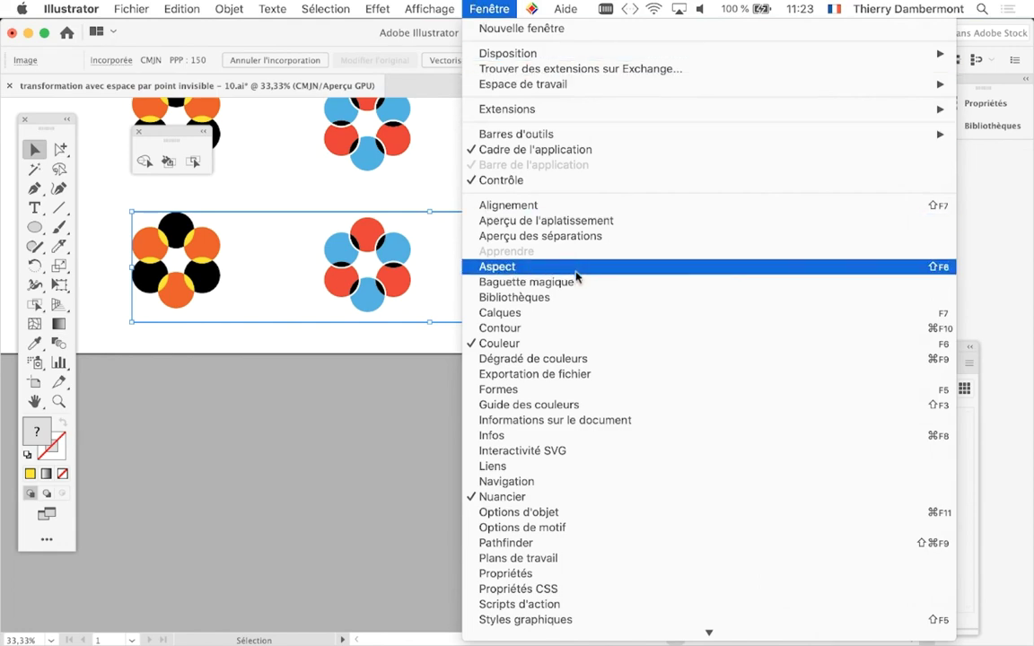
left_click(586, 313)
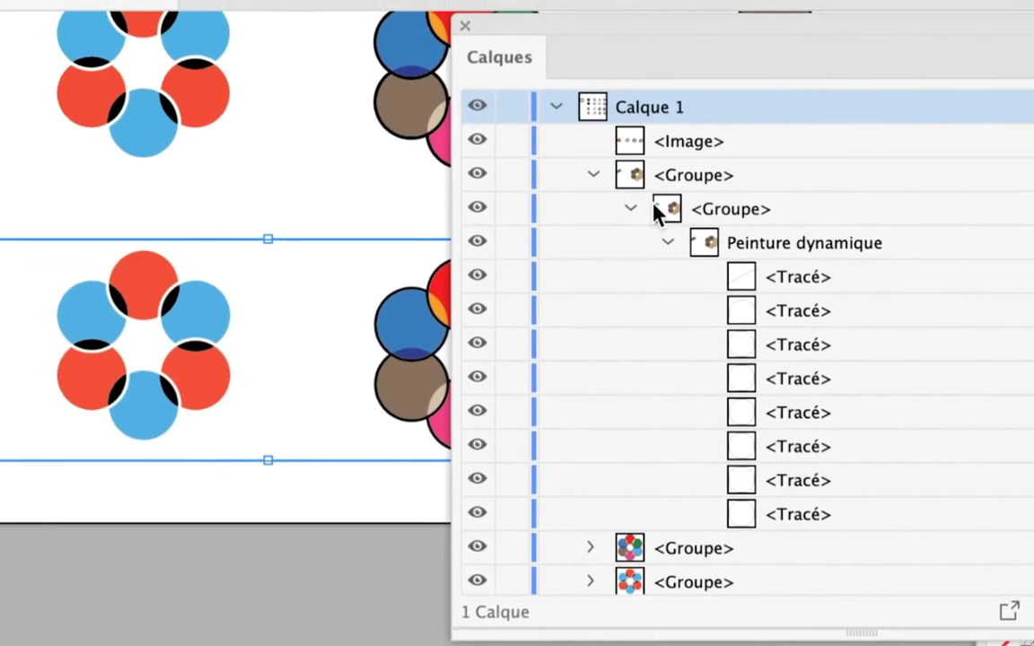
left_click(639, 206)
left_click(628, 195)
left_click(672, 184)
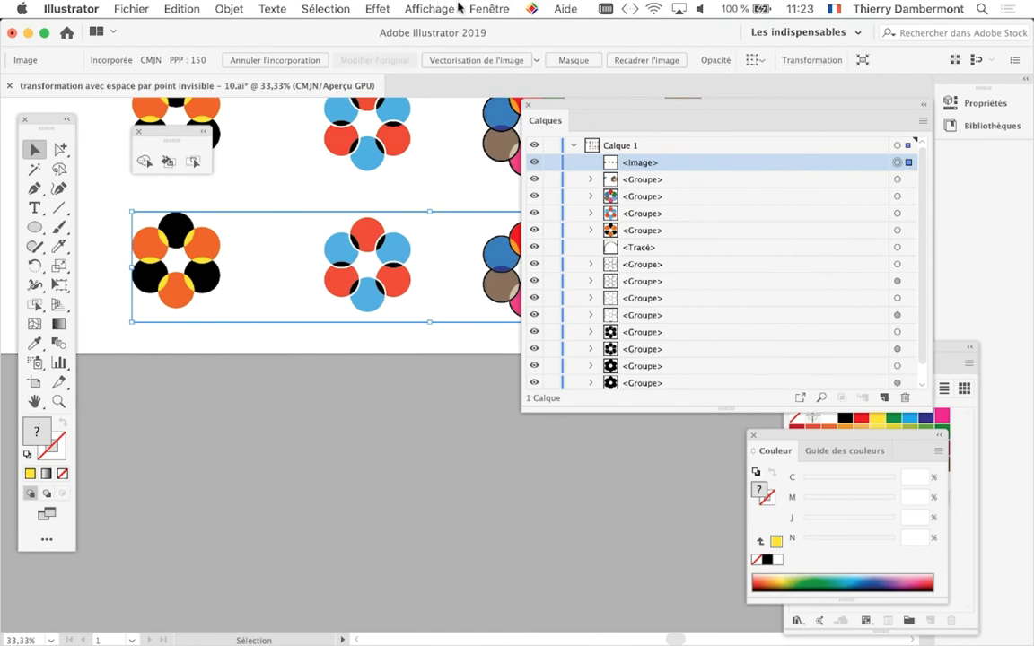
left_click(488, 9)
scroll(620, 539, "down", 5)
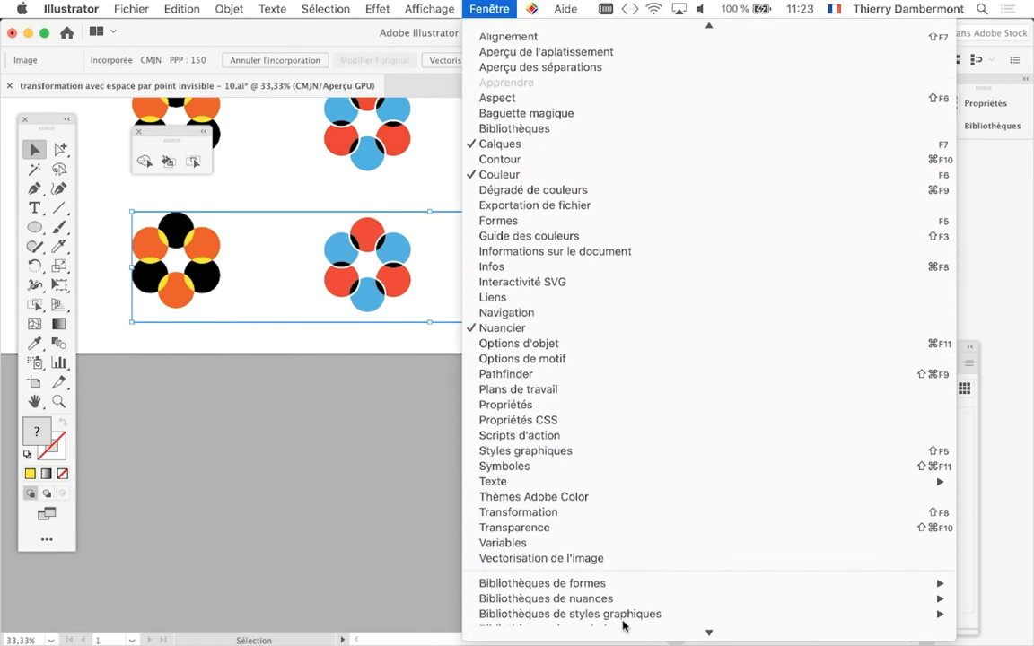
Step: Set up Vectorisation de l'image with Aperçu on, Couleur mode and Ignorer le blanc checked
left_click(619, 558)
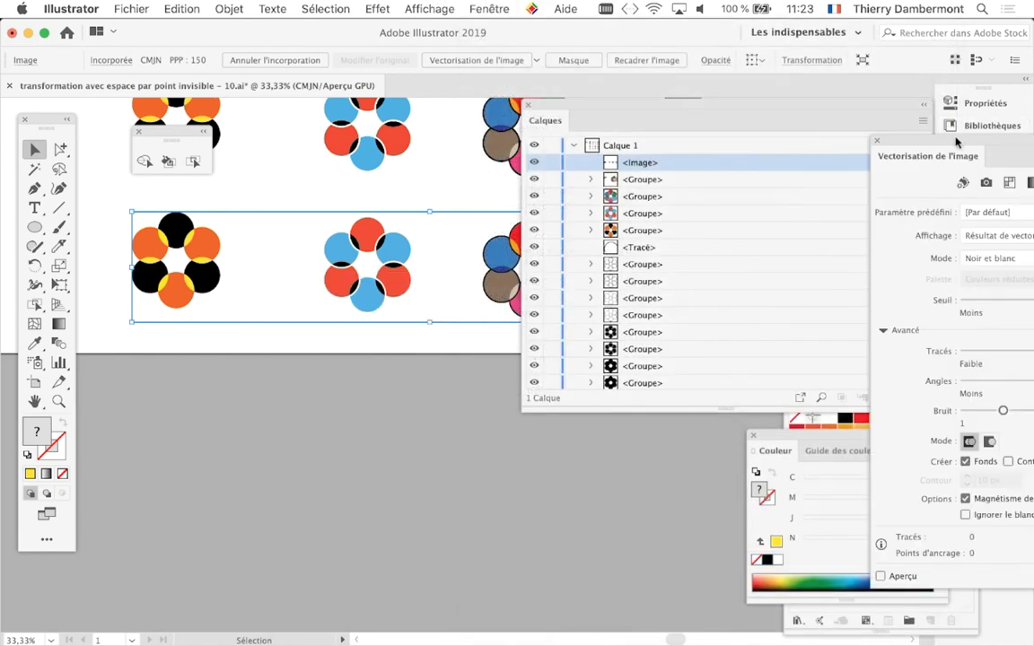
left_click_drag(984, 159, 662, 99)
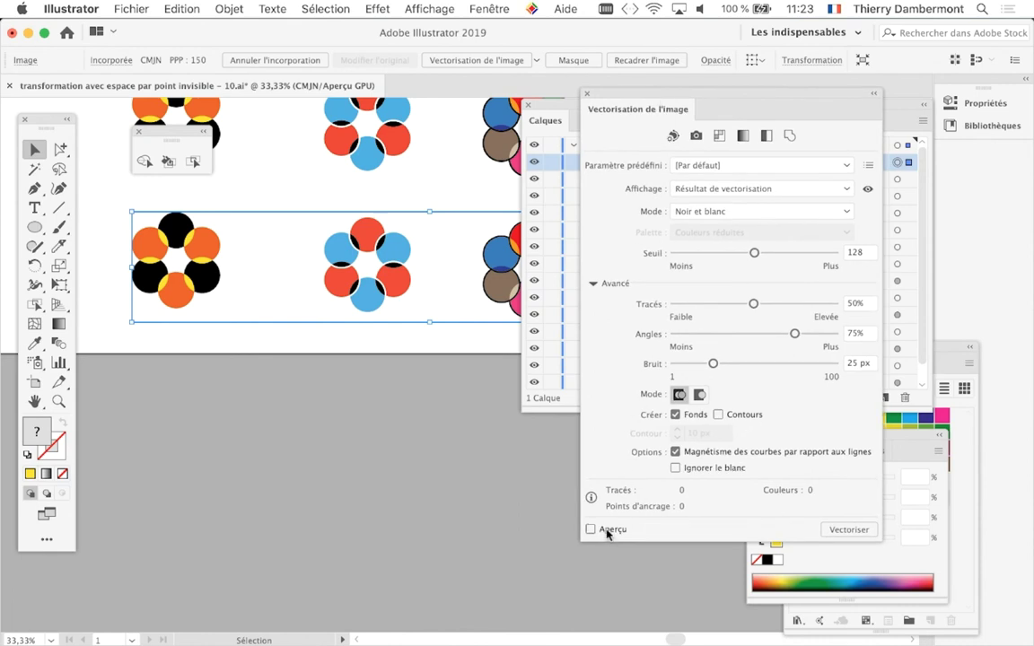
left_click(607, 531)
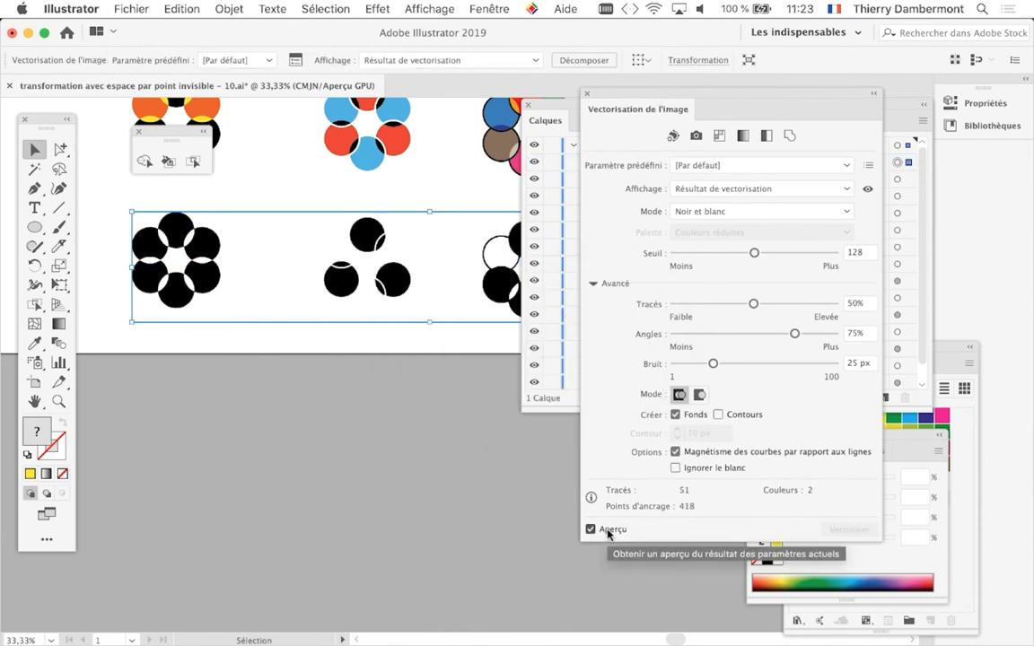
left_click(749, 211)
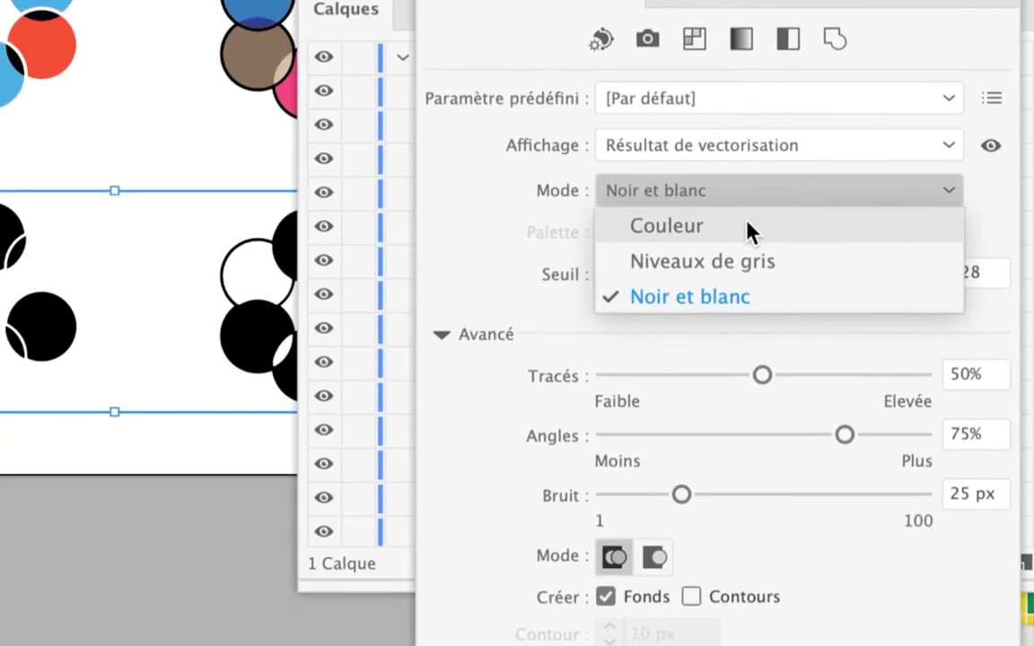
left_click(748, 226)
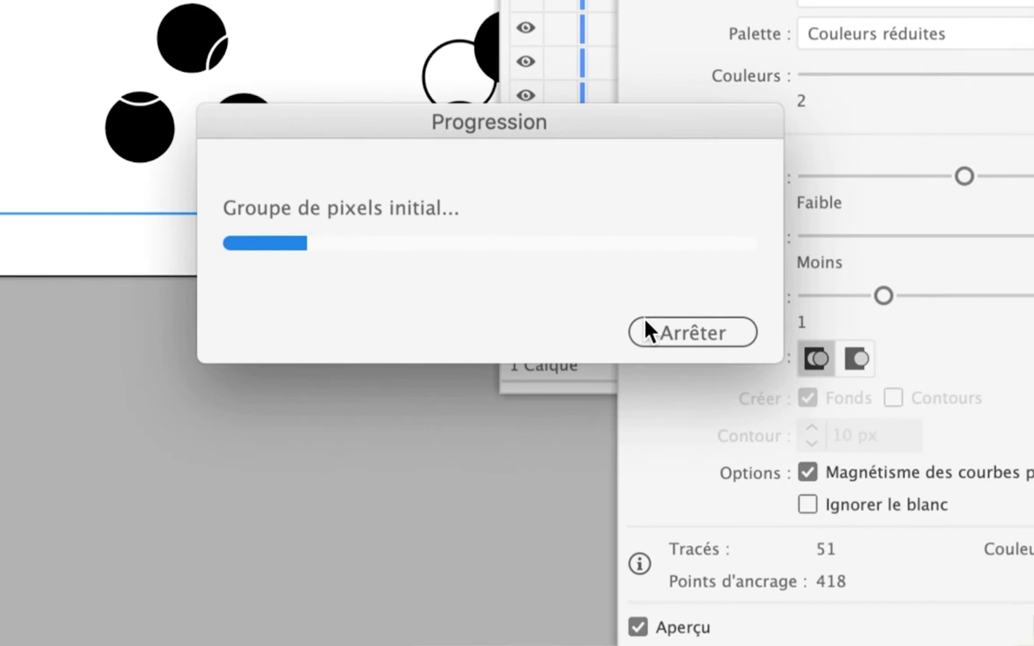
left_click(655, 330)
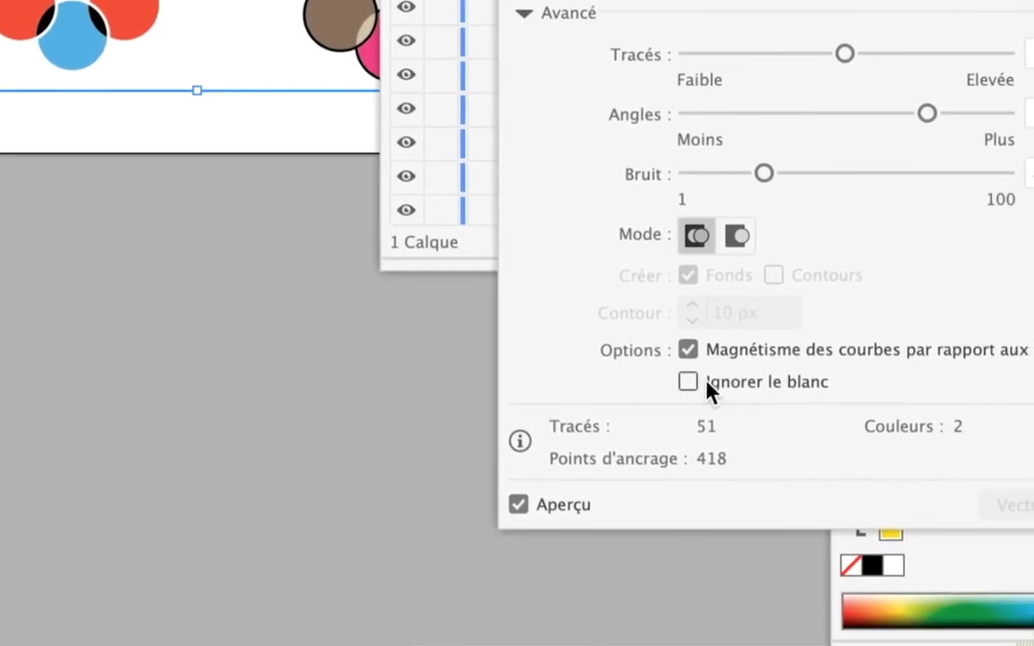
left_click(706, 393)
left_click(542, 303)
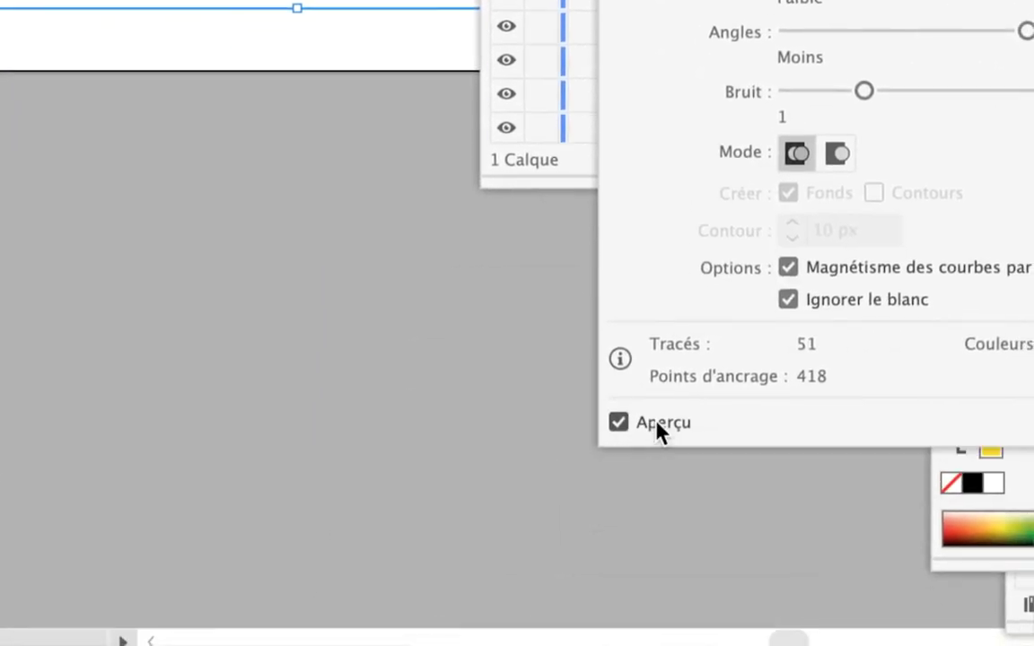
Step: Refresh the trace preview and arrange the tracing and layers panels off the artwork
left_click(660, 431)
left_click(659, 429)
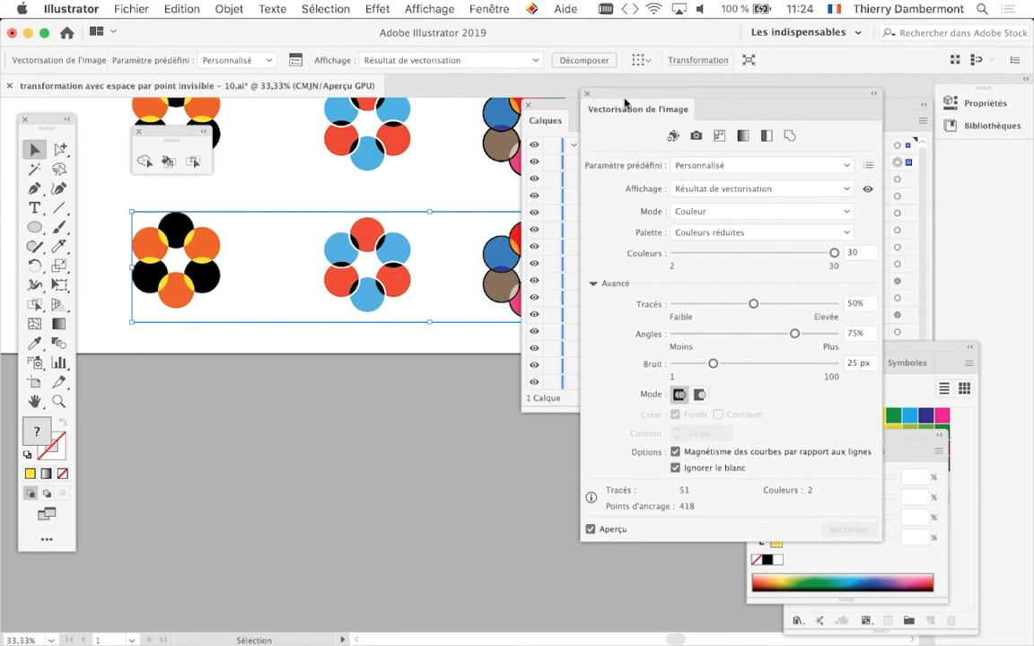
left_click_drag(625, 103, 376, 515)
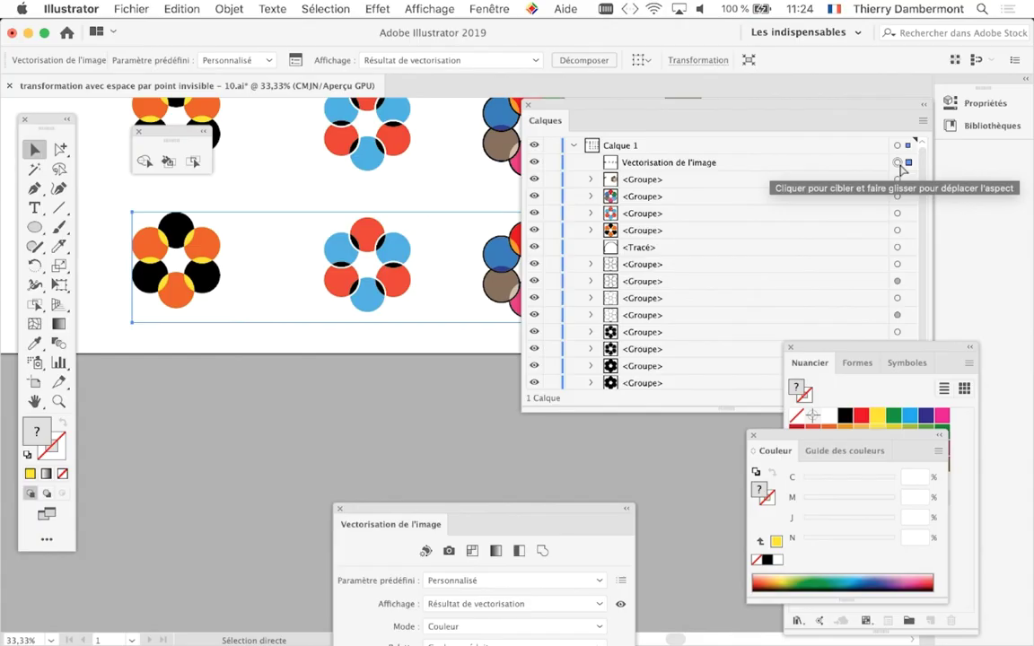
left_click(896, 162)
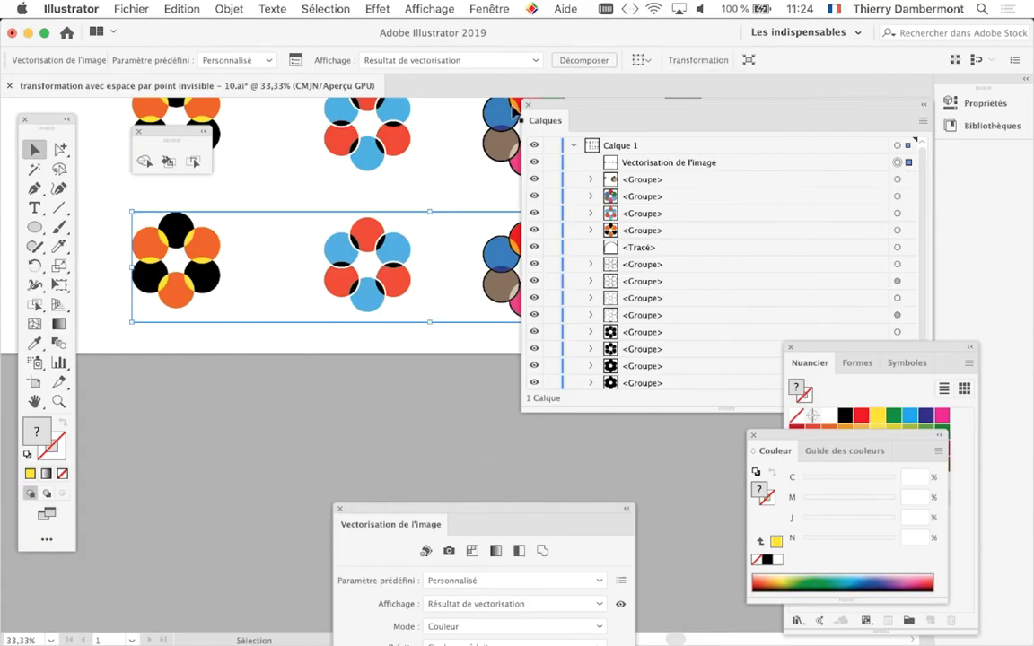
left_click_drag(551, 105, 652, 143)
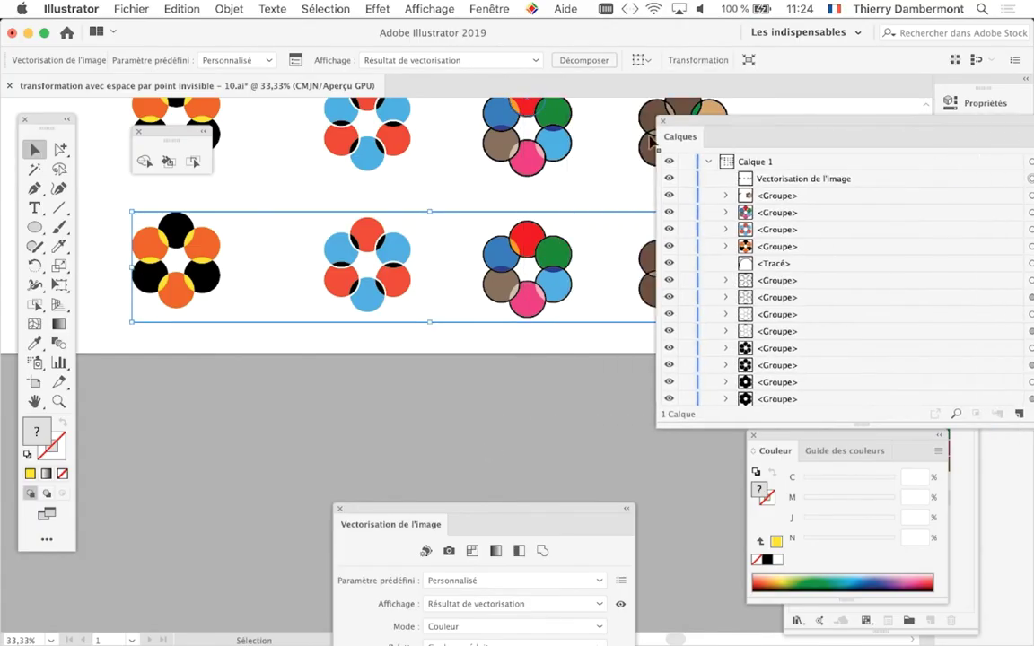
left_click(229, 8)
mouse_move(161, 418)
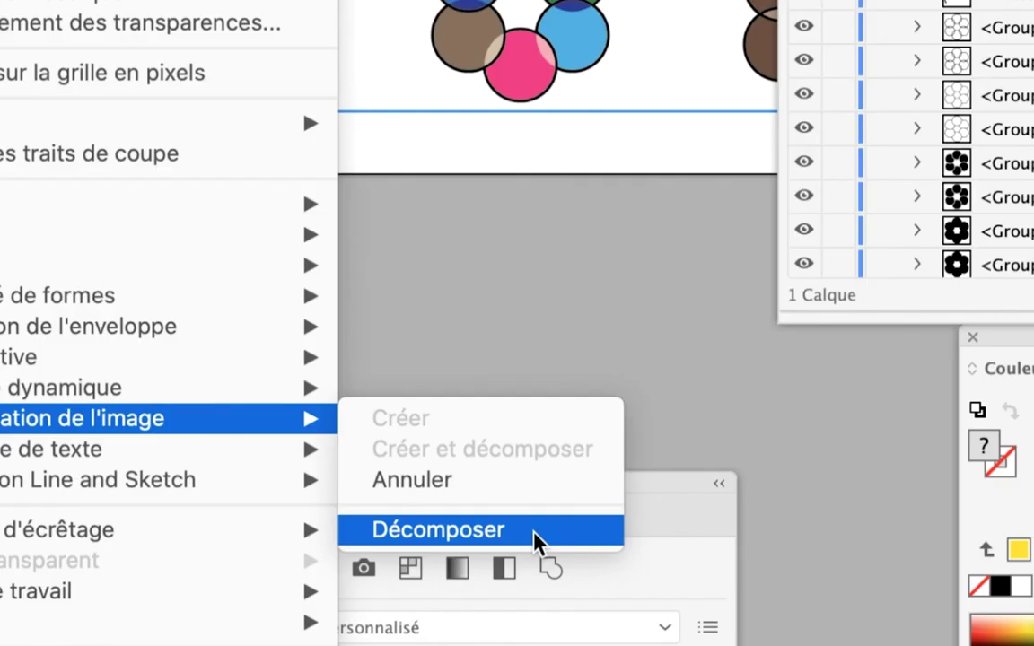
left_click(535, 532)
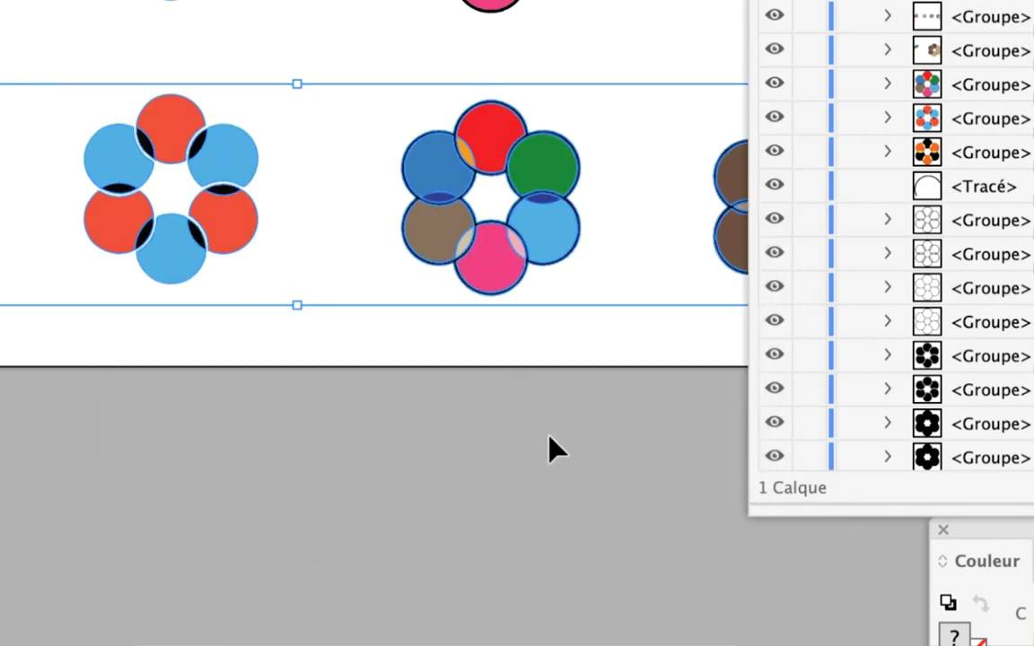
left_click(551, 442)
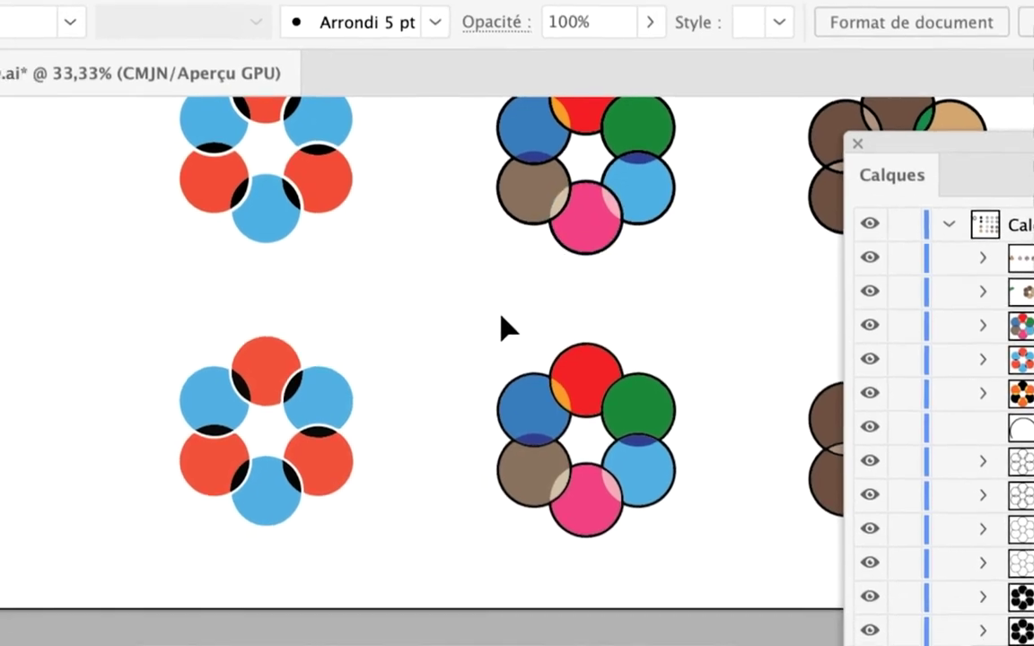
left_click(582, 372)
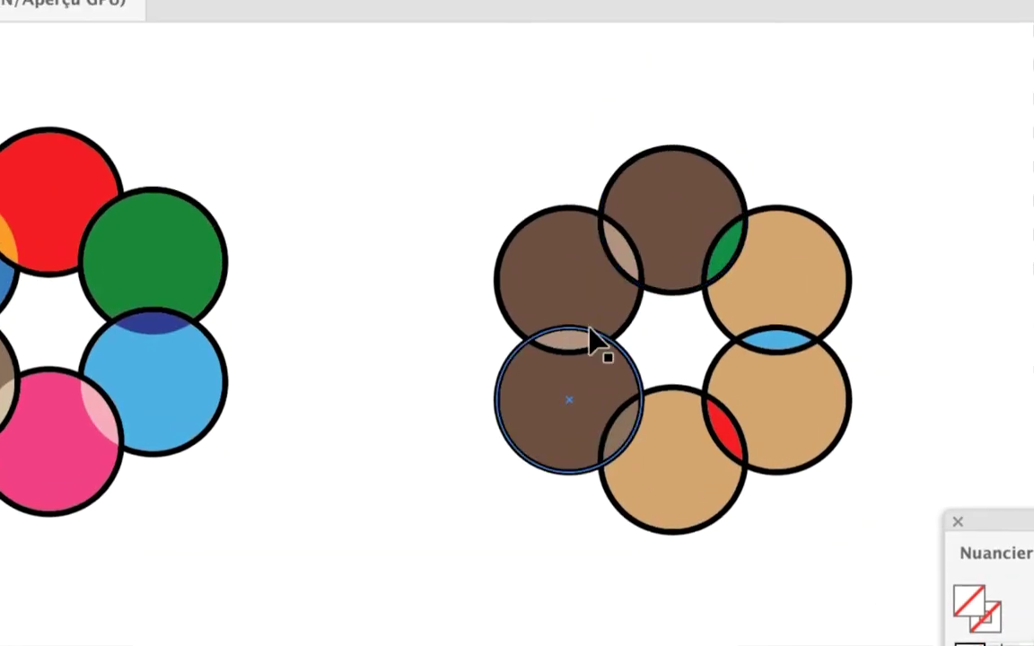
left_click(592, 341)
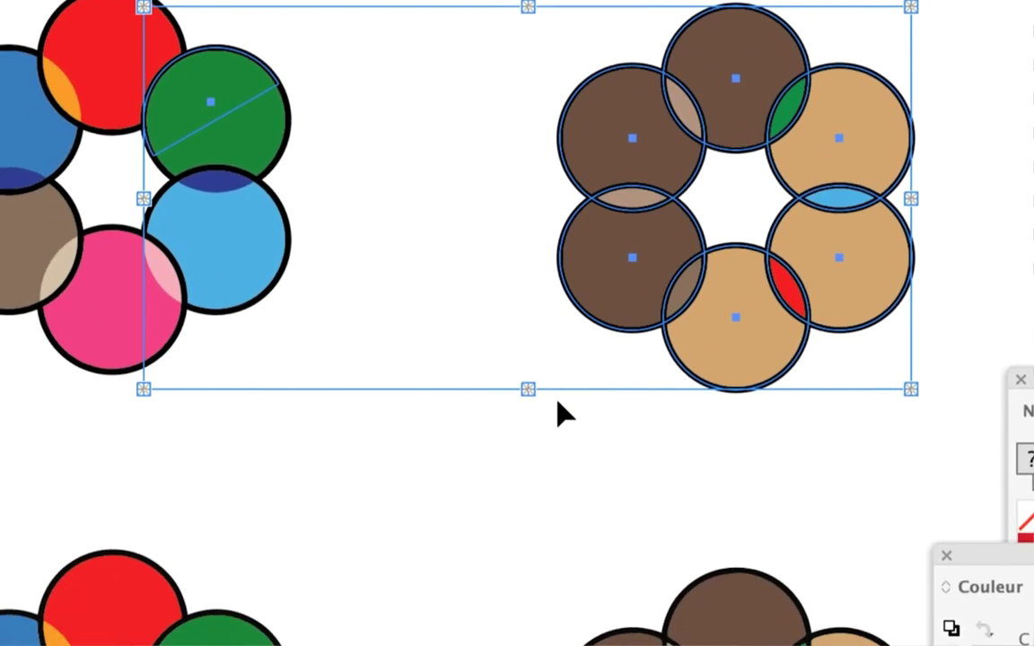
left_click(350, 367)
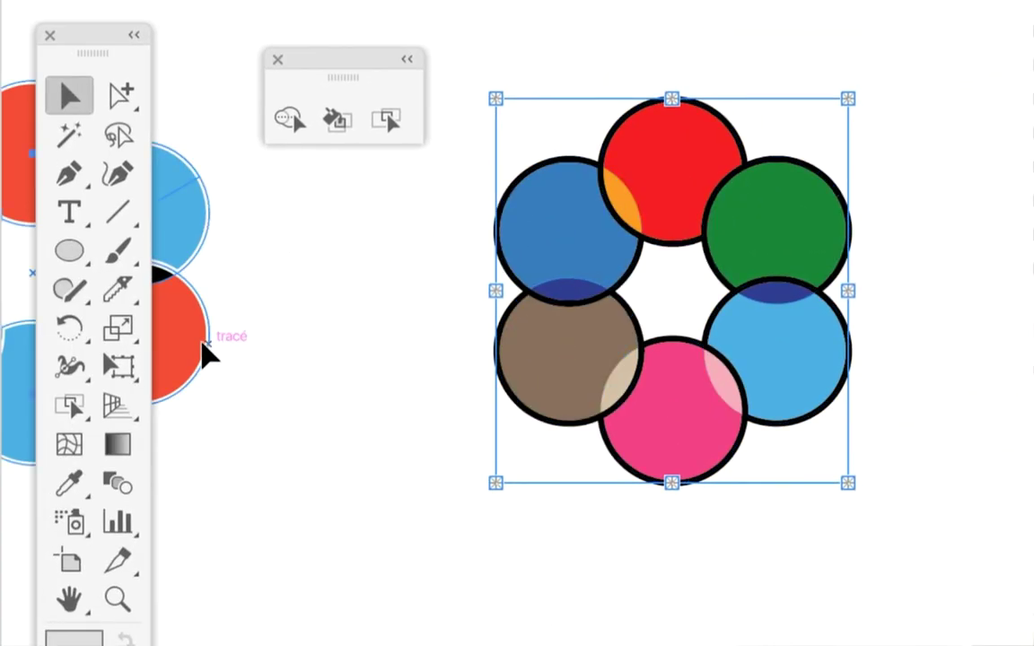
left_click(583, 575)
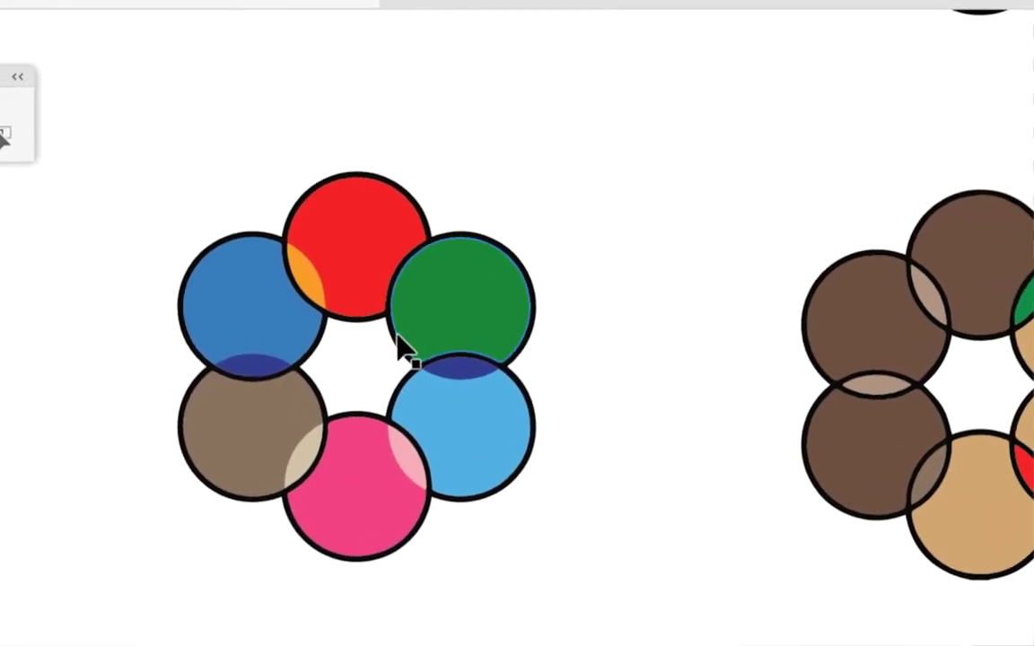
left_click(401, 346)
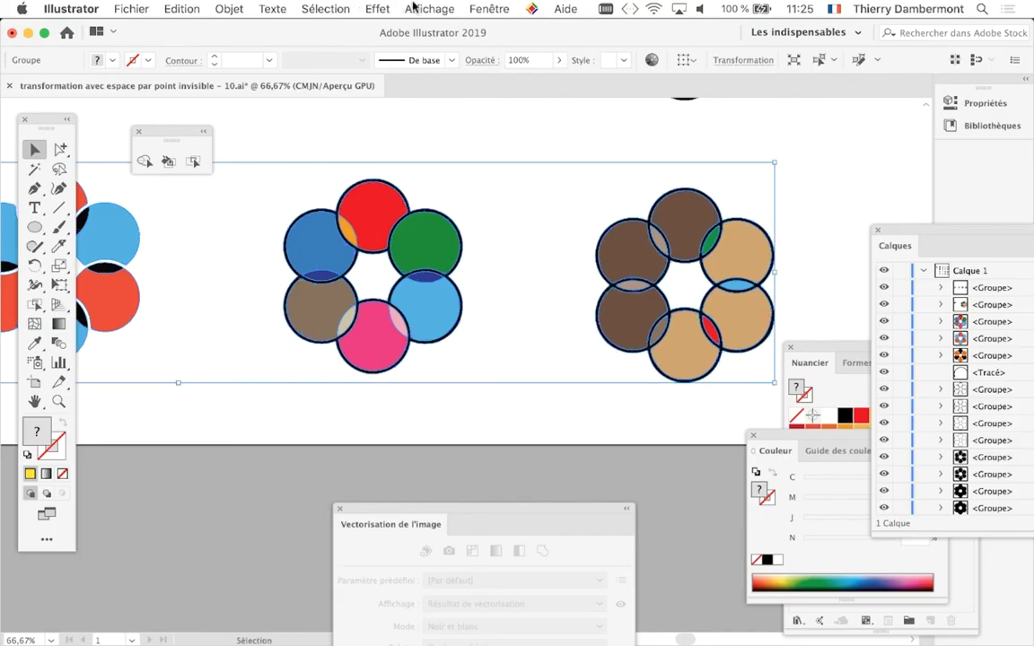
Step: Turn on Afficher le damier de transparence, deselect, and switch to the Group Selection tool
left_click(420, 8)
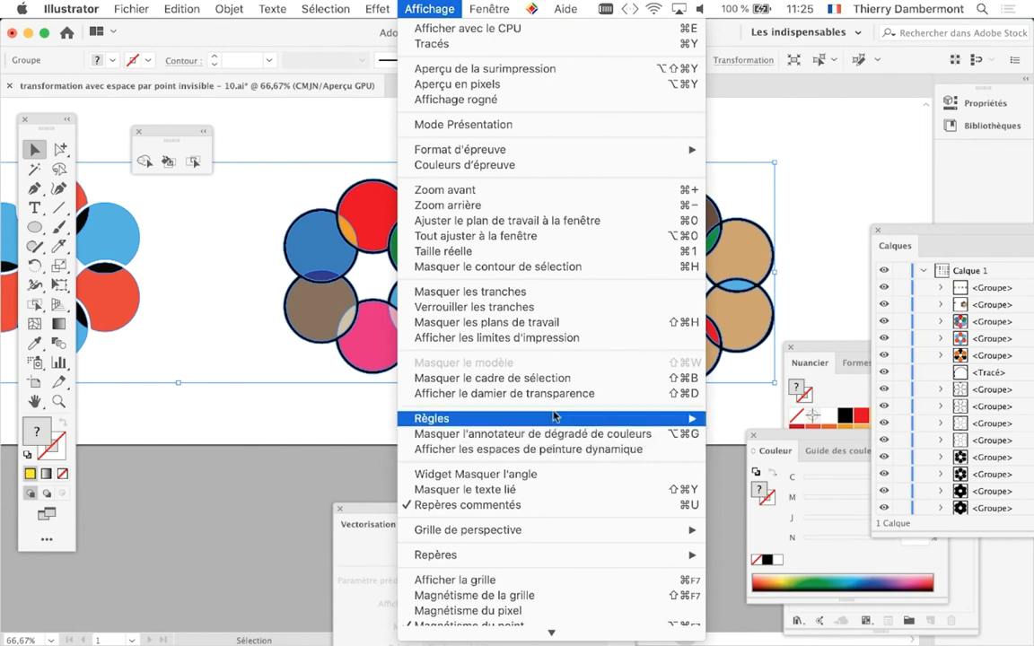
left_click(538, 393)
left_click(473, 395)
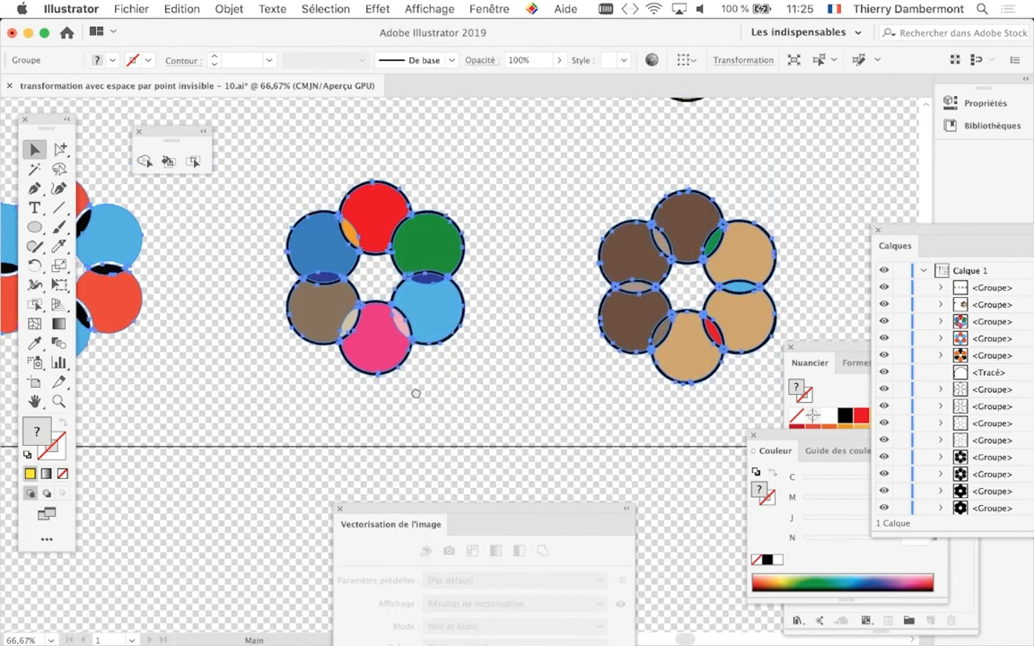
scroll(539, 385, "left", 5)
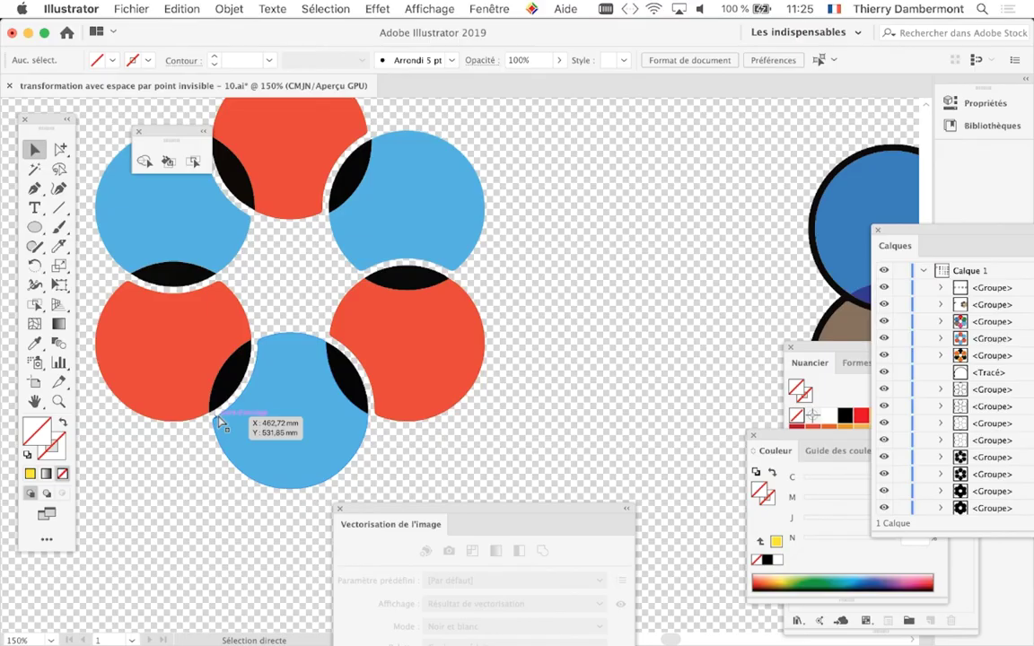
key("v")
scroll(266, 406, "down", 1)
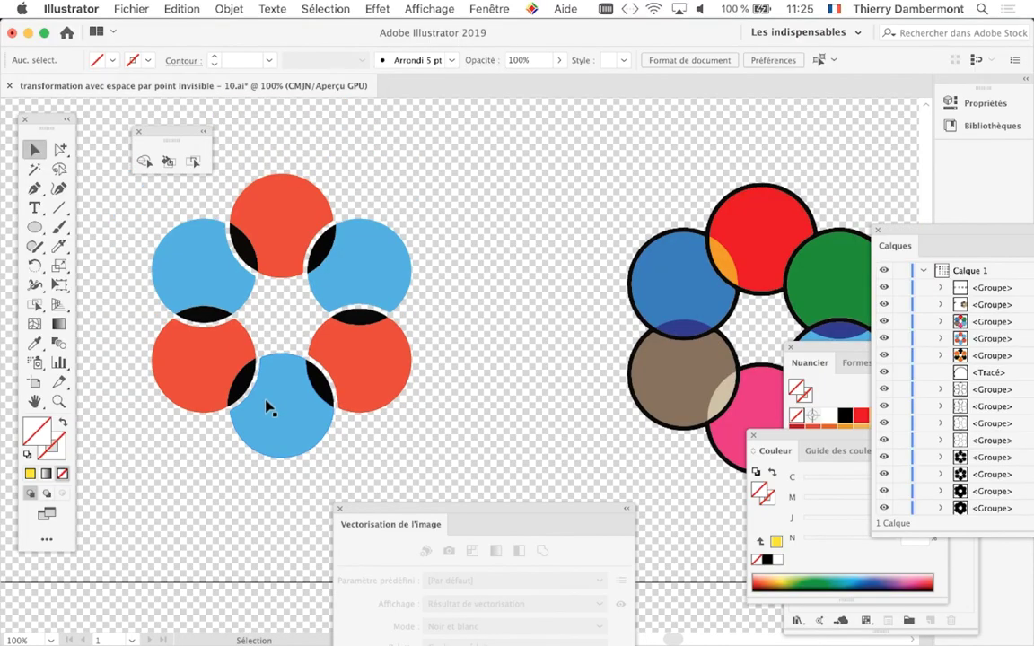
scroll(266, 405, "down", 1)
key("ctrl+alt")
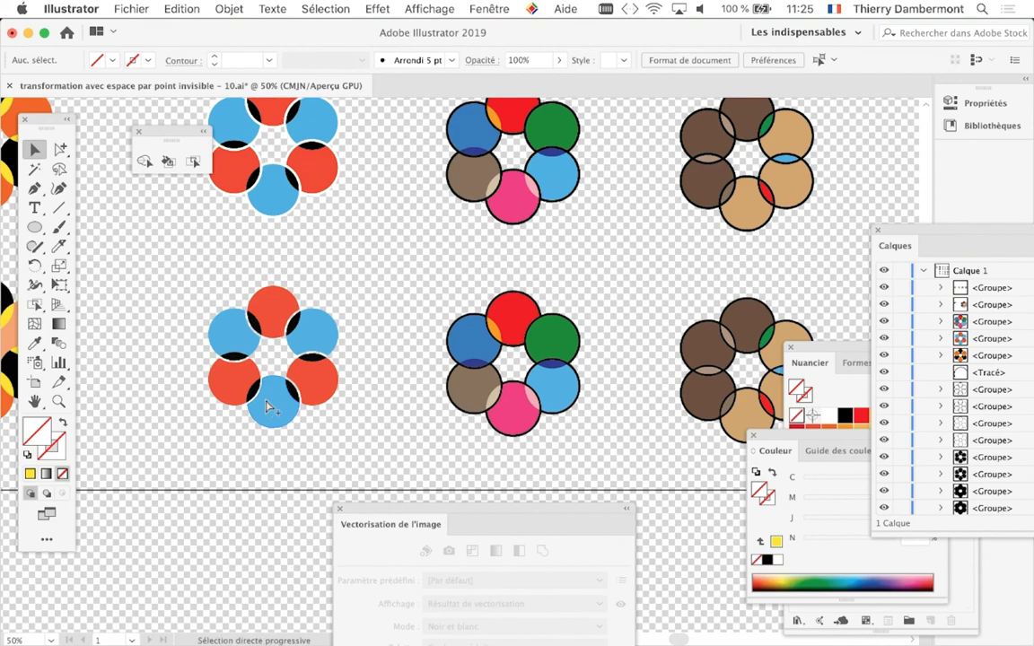
Step: Save a new version, changing 10 to 11 in 'transformation avec espace par point invisible - 11.ai'
left_click(121, 9)
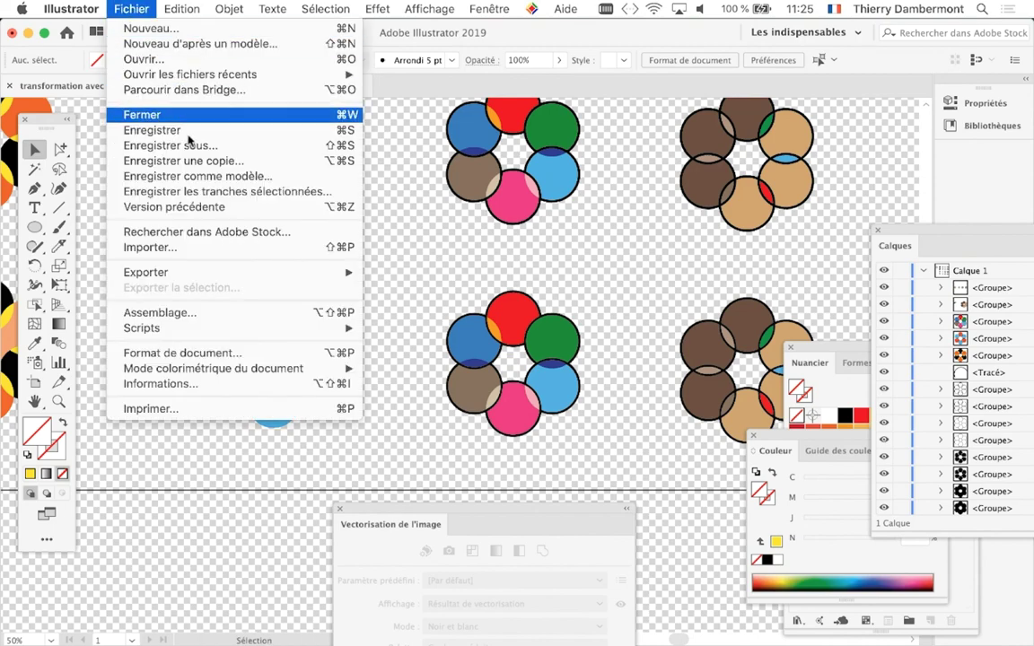
left_click(241, 152)
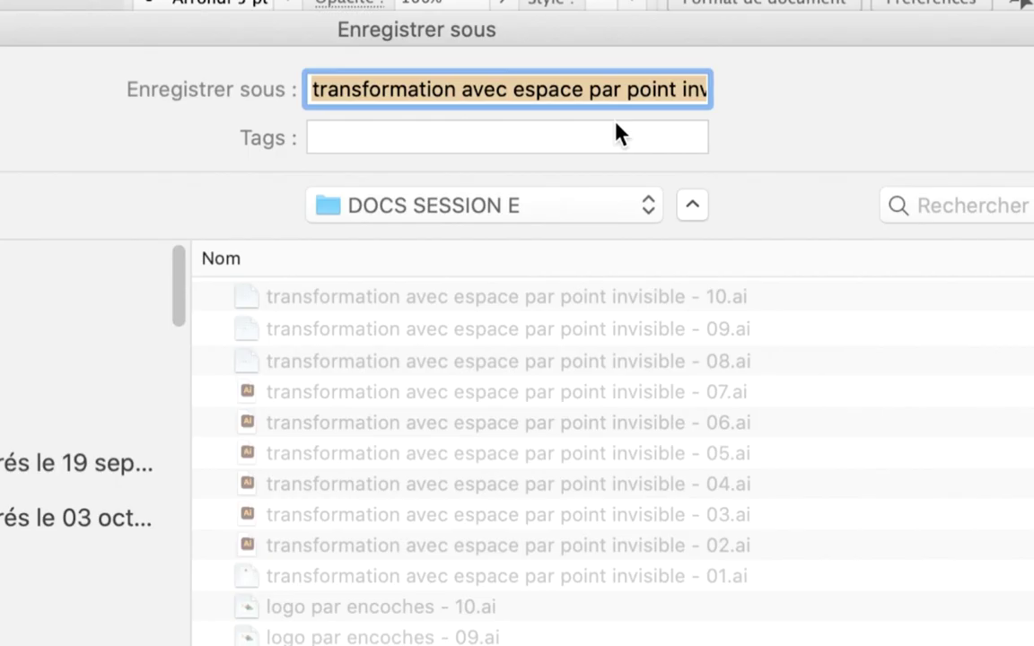
left_click(616, 90)
key("super+Right")
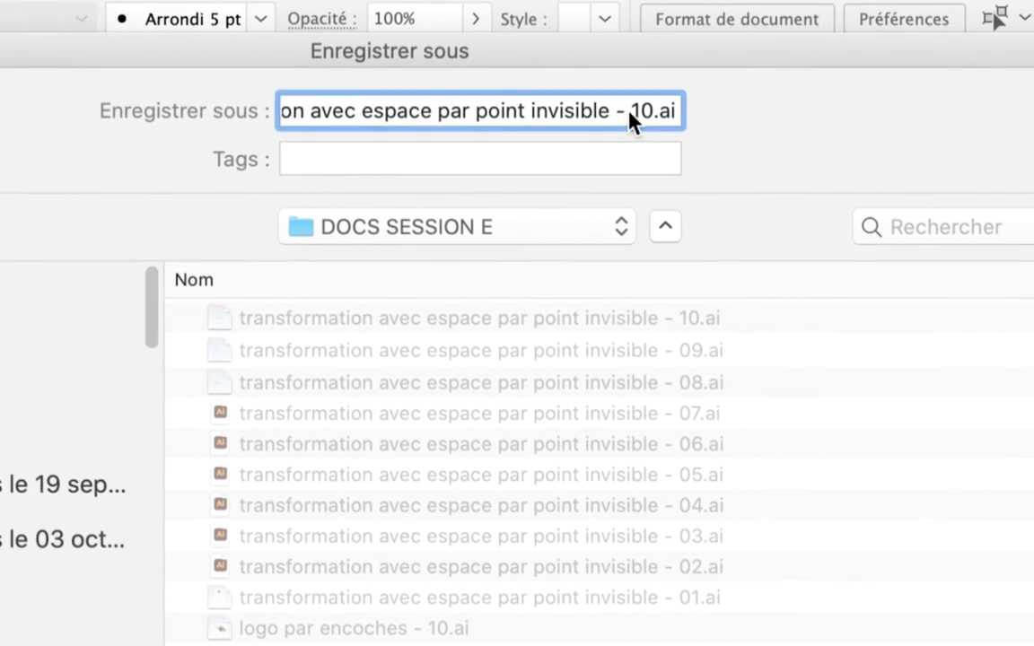
double_click(637, 114)
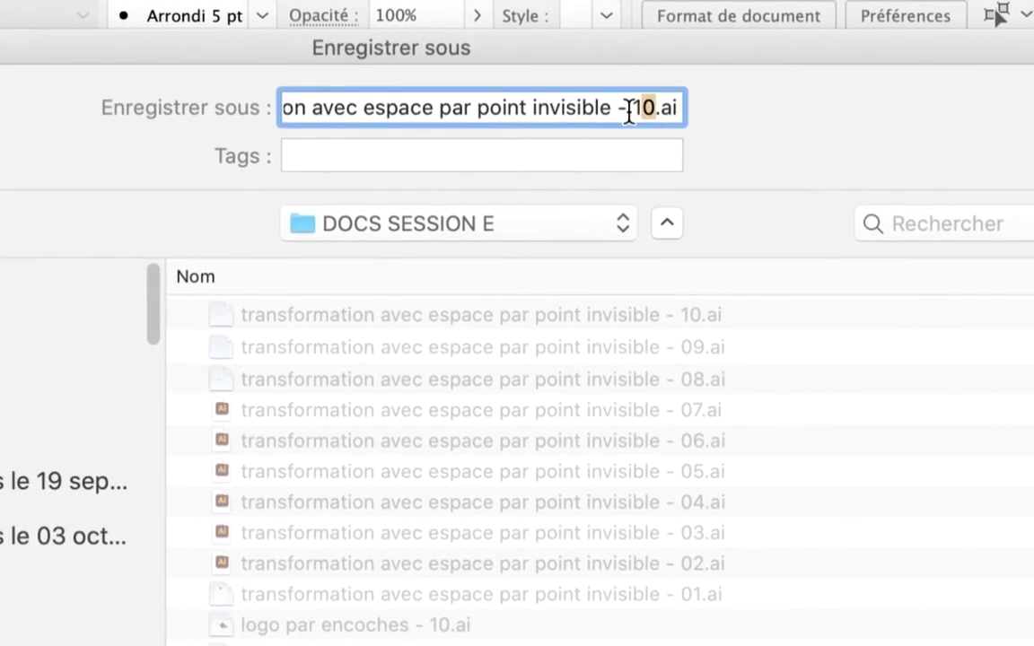
type("11")
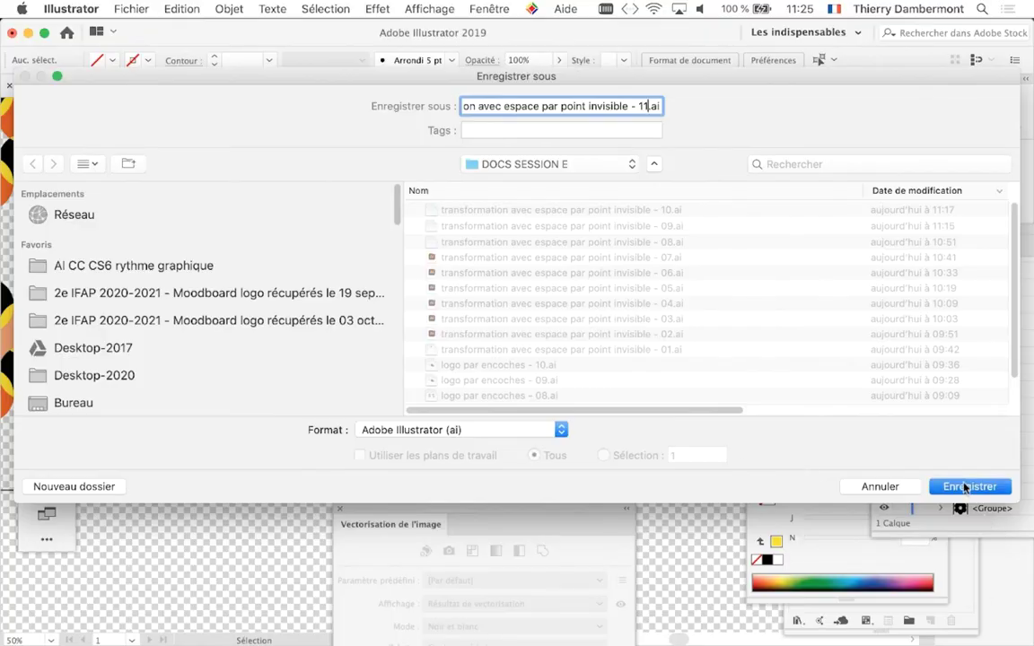
left_click(969, 487)
left_click(845, 562)
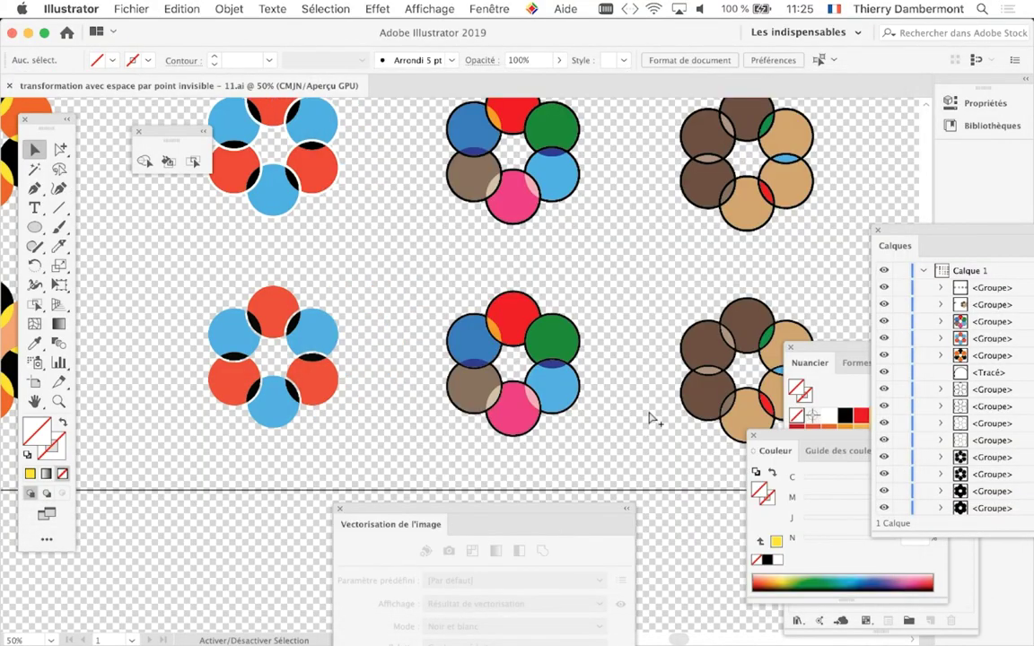
scroll(413, 409, "down", 1)
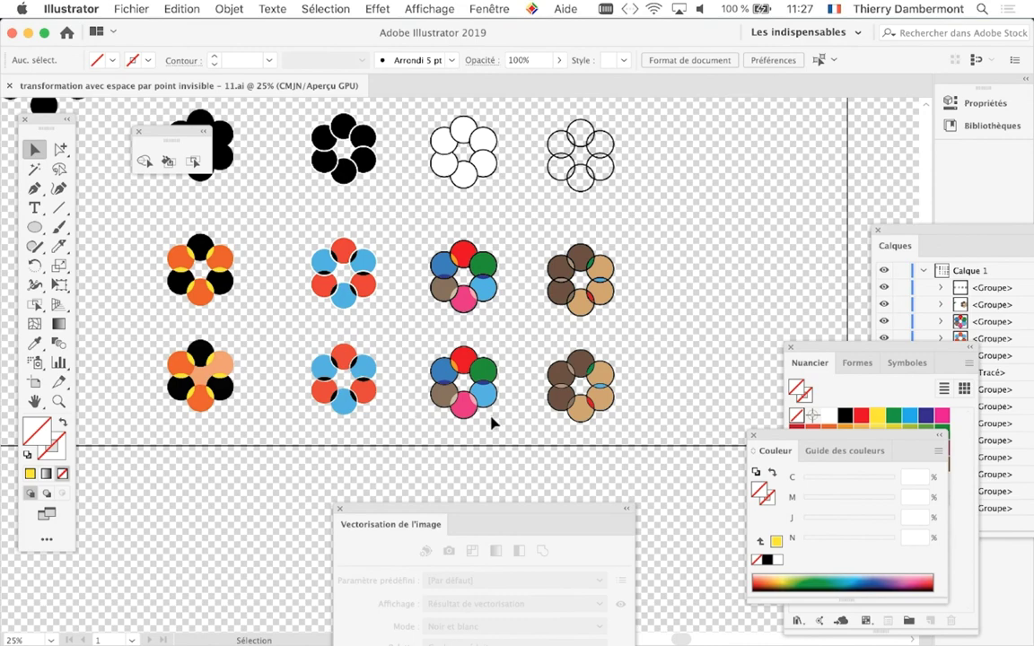
scroll(604, 414, "up", 1)
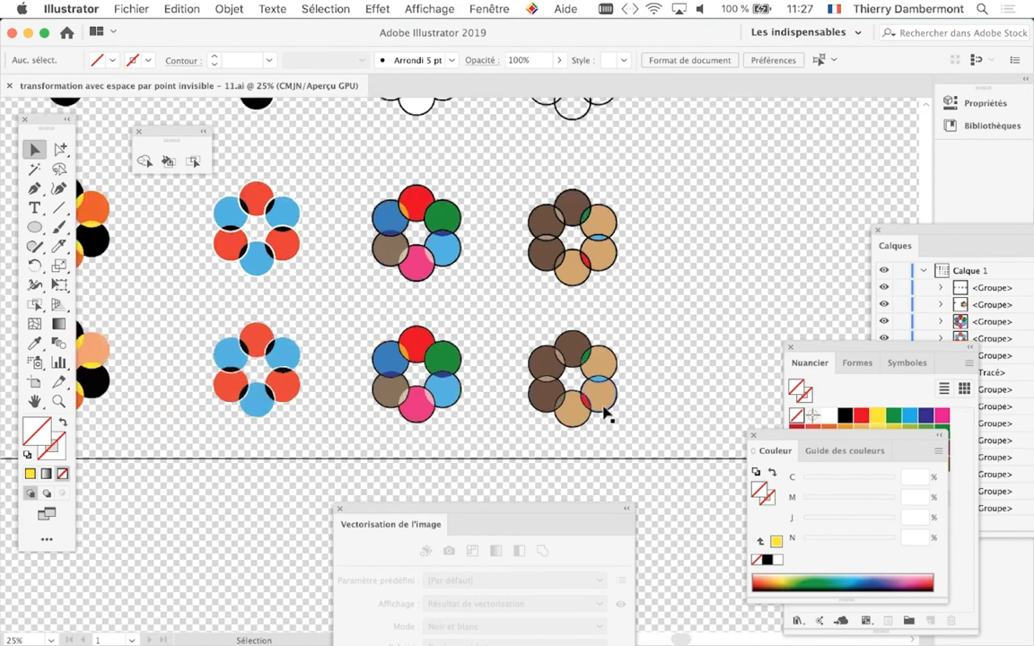
scroll(605, 415, "up", 2)
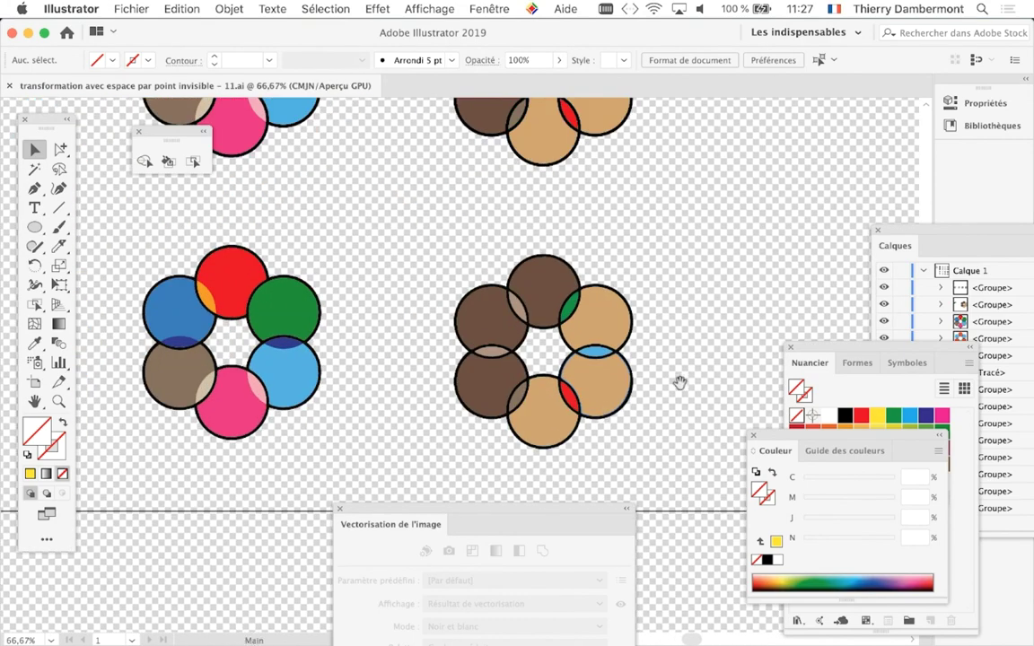
mouse_move(679, 383)
left_mouse_down()
mouse_move(616, 364)
mouse_move(561, 371)
left_mouse_up()
scroll(584, 381, "up", 1)
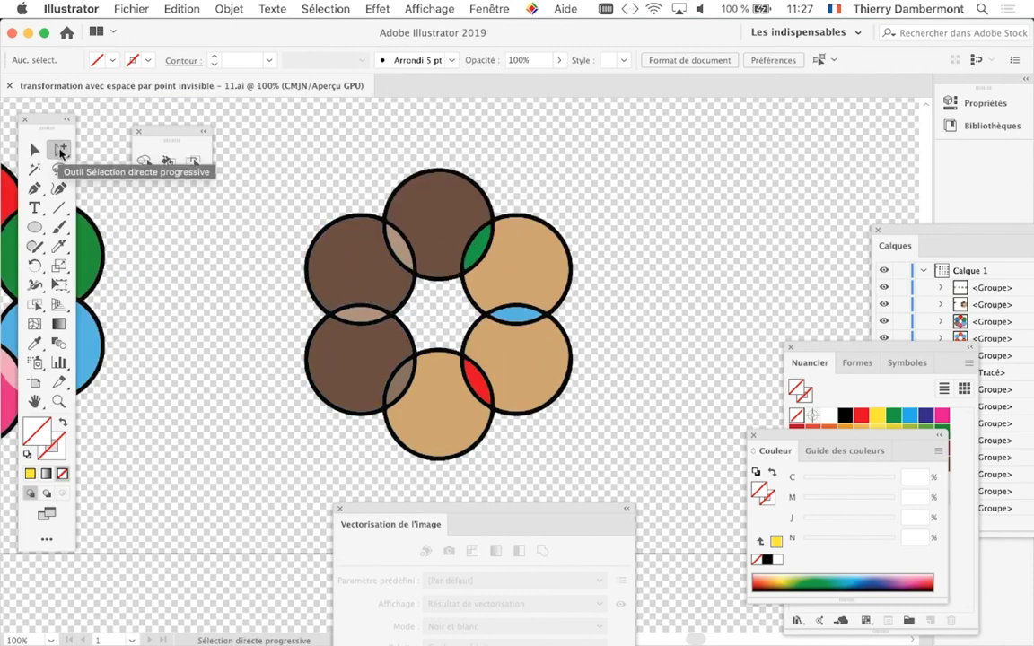
left_click(348, 258)
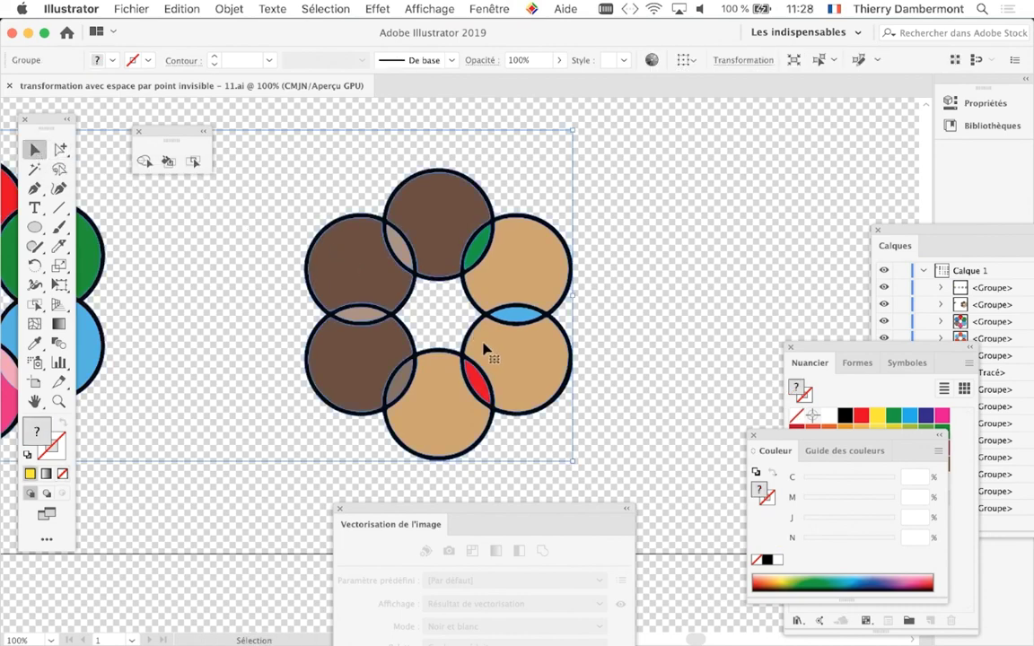
scroll(500, 485, "down", 3)
scroll(604, 327, "left", 3)
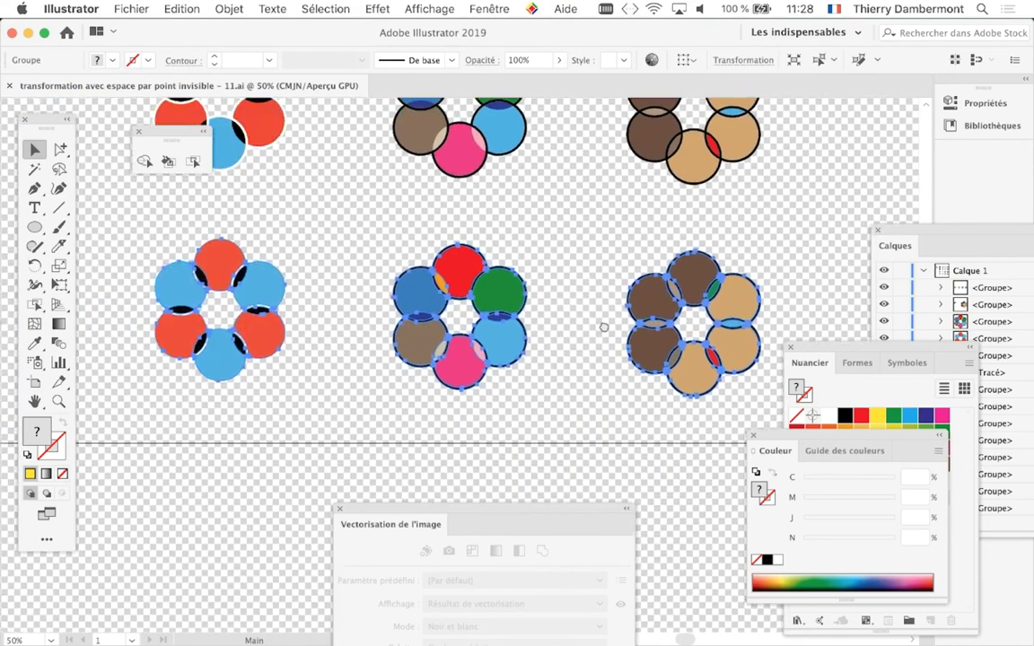
scroll(489, 281, "down", 2)
key("a")
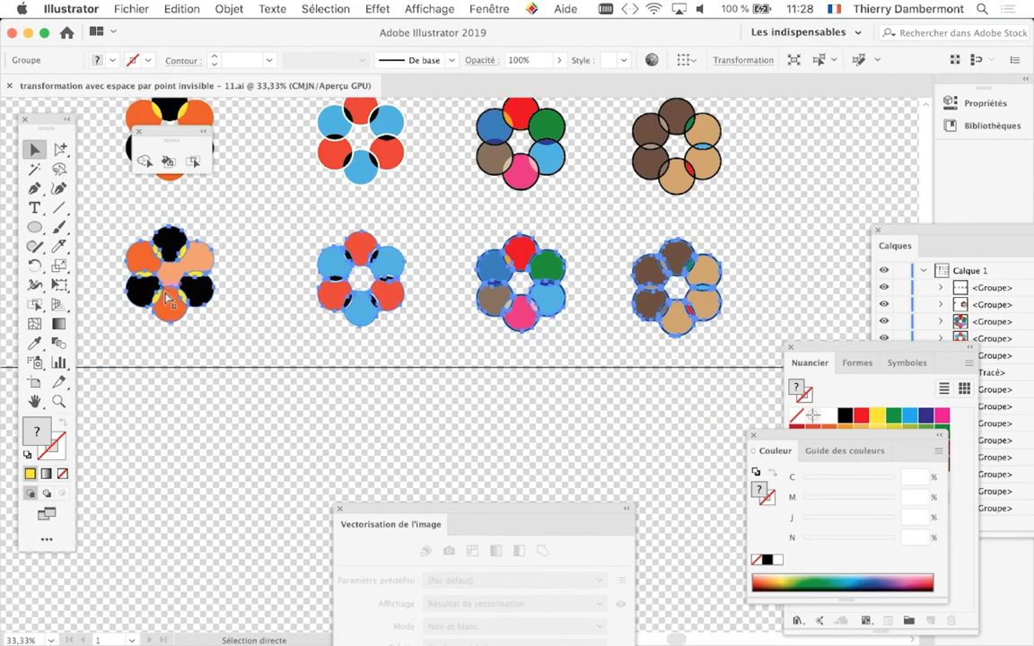
key("v")
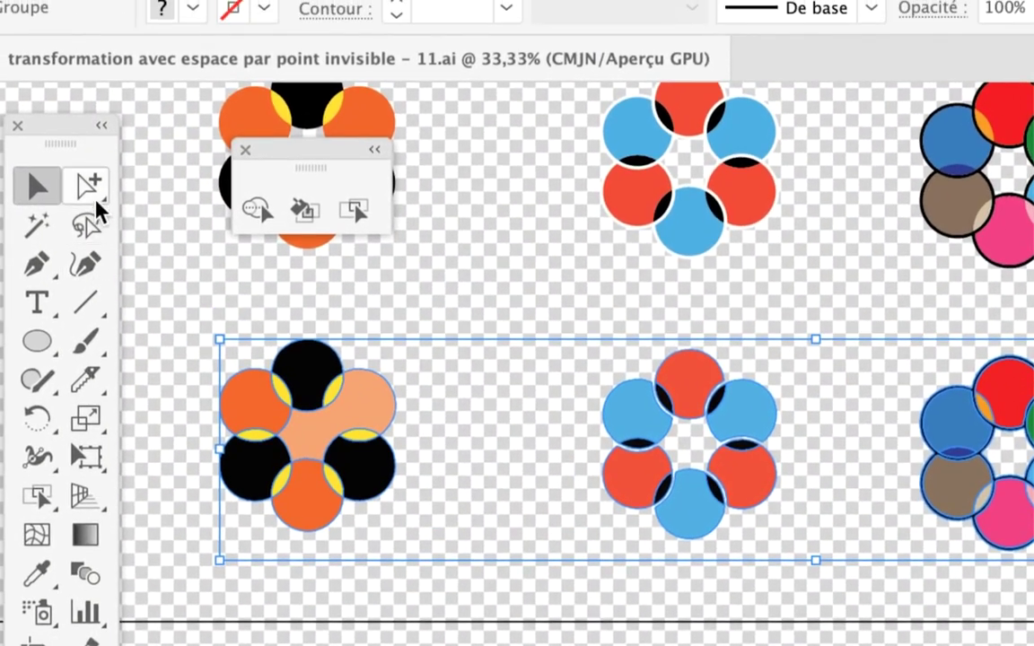
Step: With Group Selection, marquee-select the lower brown, multicolour, red/blue and orange/black flower rings
left_click(97, 205)
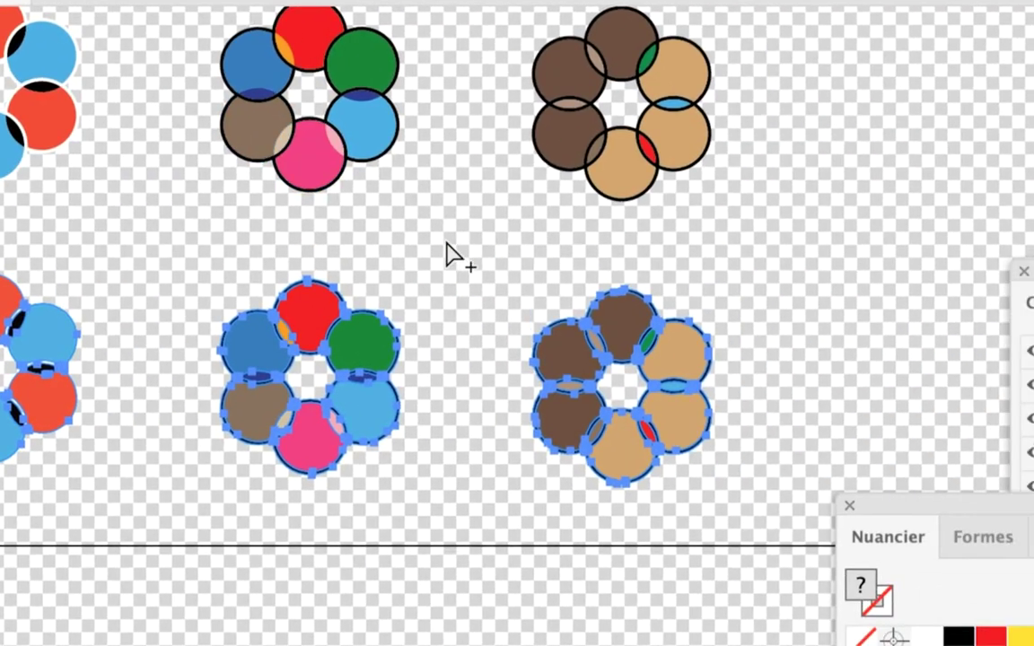
left_click(465, 257)
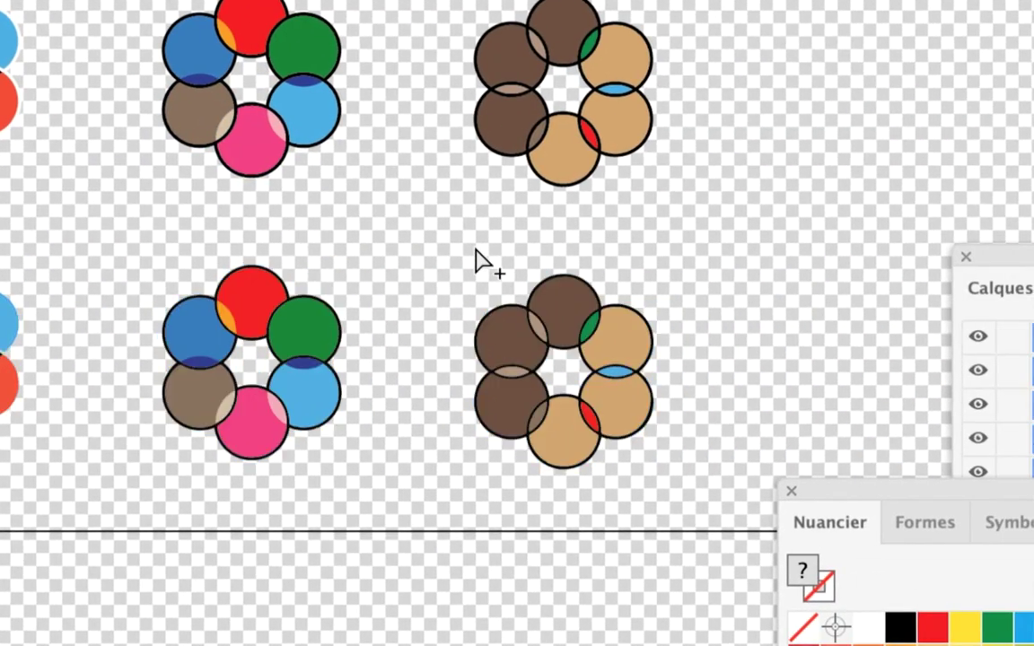
left_click_drag(465, 258, 700, 497)
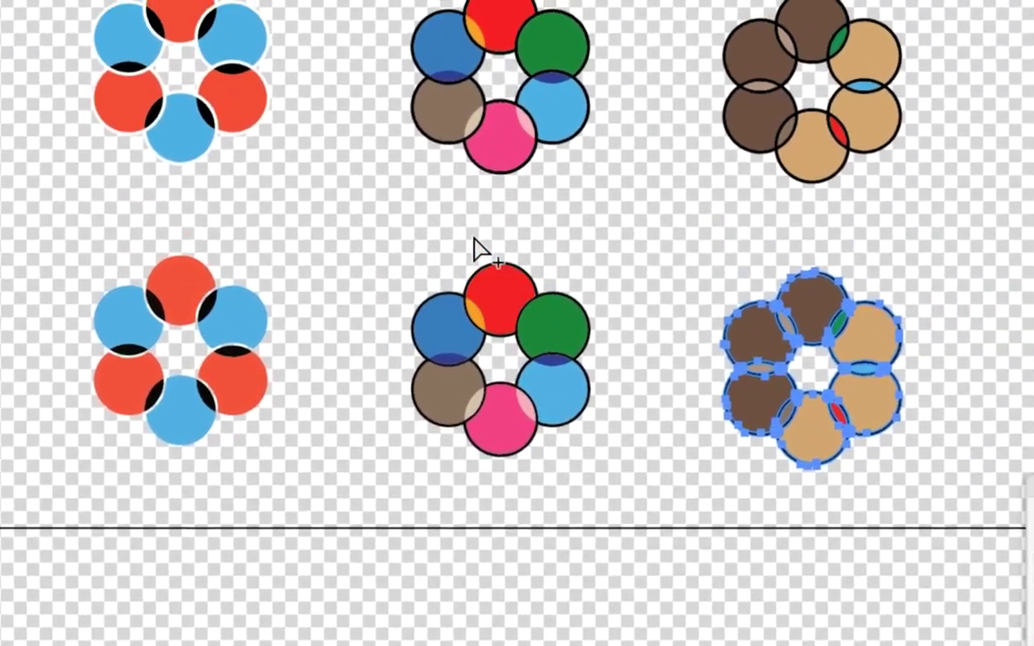
left_click_drag(350, 106, 498, 310)
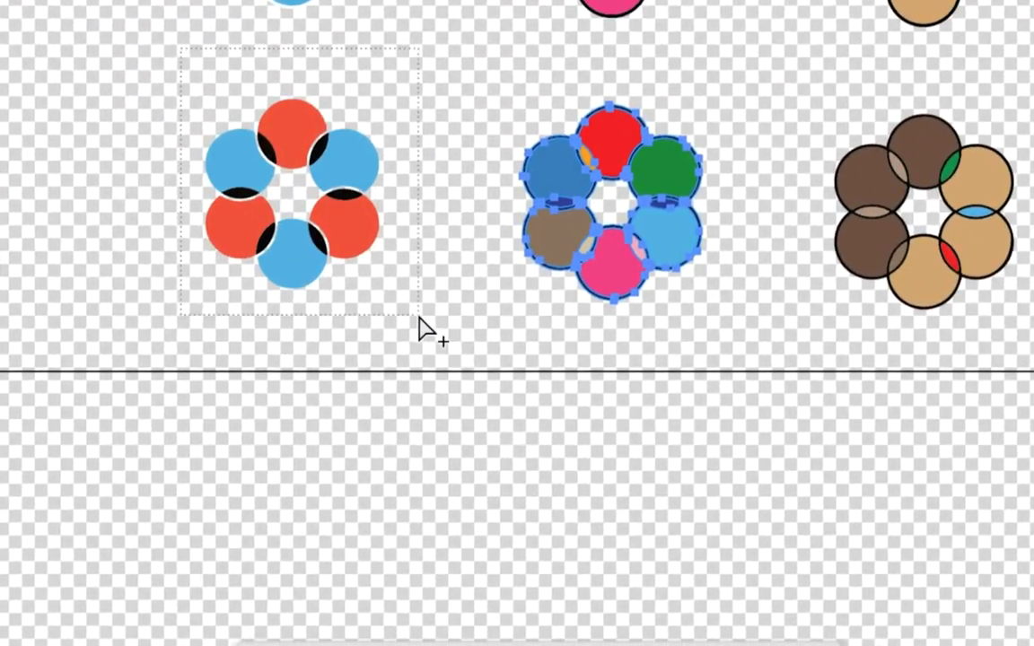
left_click_drag(402, 313, 408, 318)
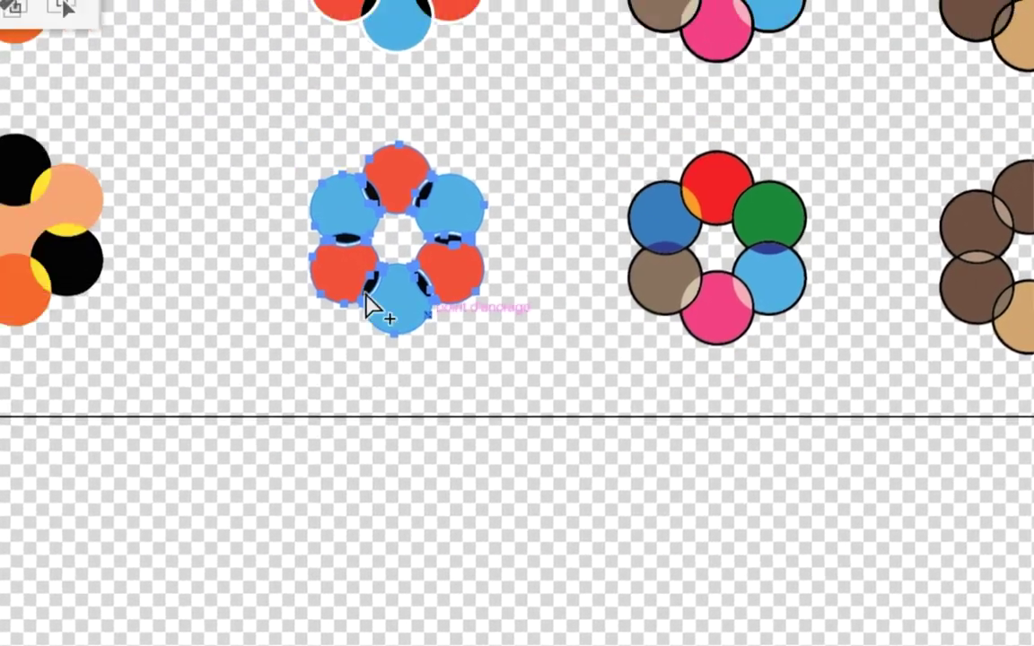
mouse_move(108, 123)
left_mouse_down()
mouse_move(254, 305)
mouse_move(336, 375)
left_mouse_up()
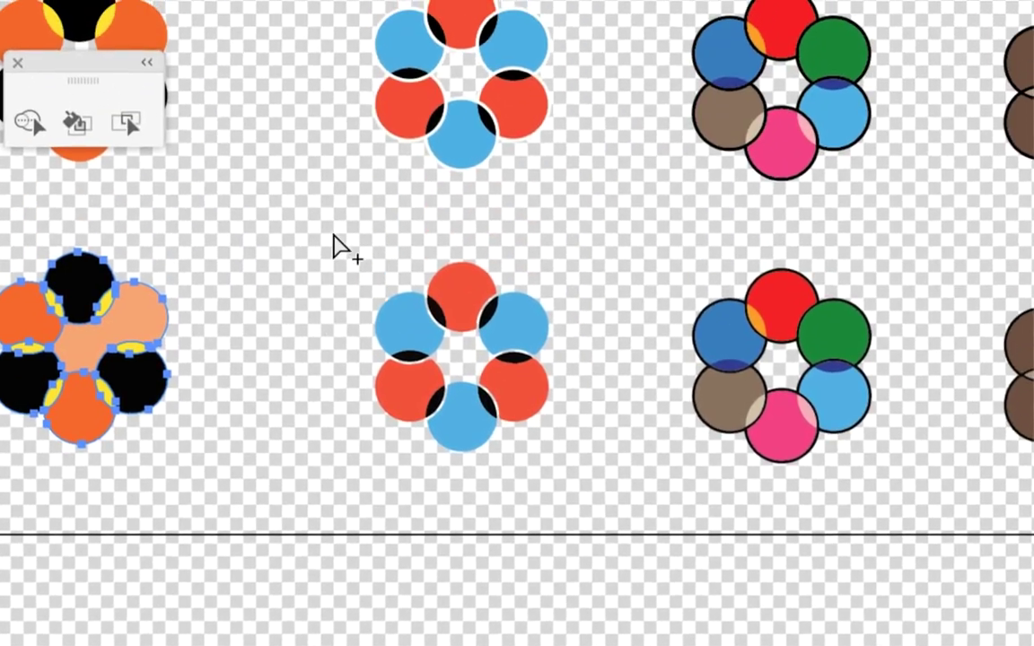
left_click_drag(334, 244, 416, 316)
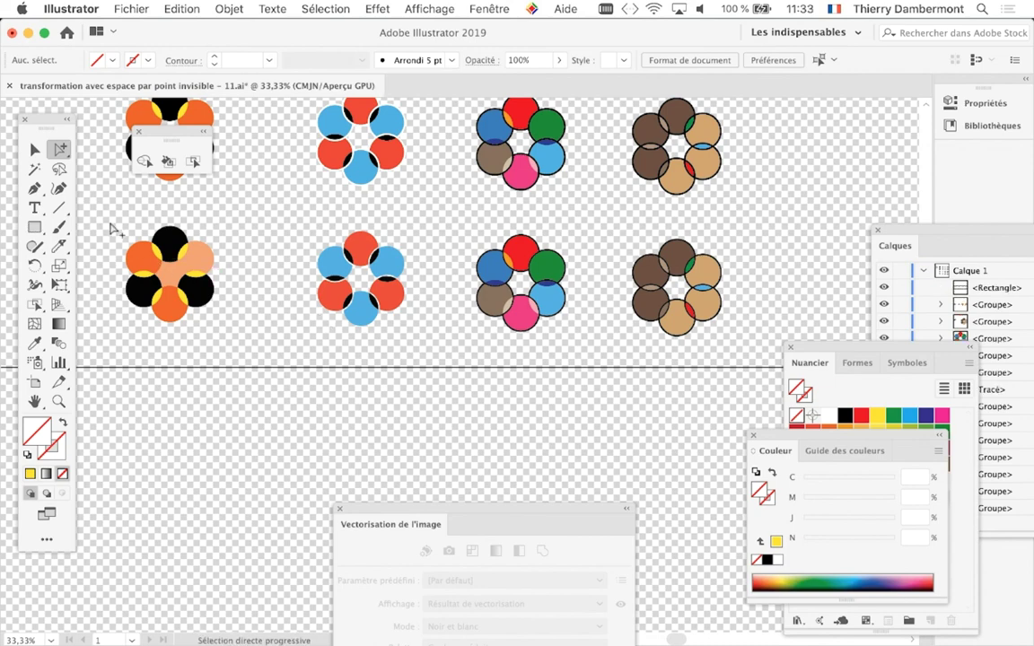
Step: Switch the canvas to Outline view to reveal the invisible framing rectangle
left_click(114, 222)
left_click(262, 399)
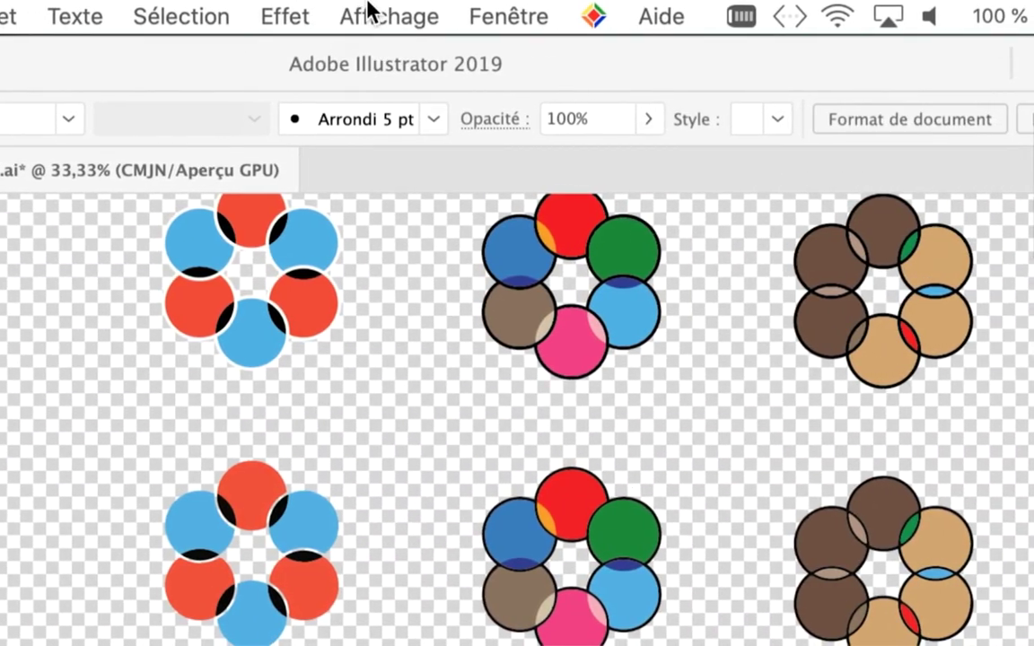
left_click(367, 9)
left_click(381, 68)
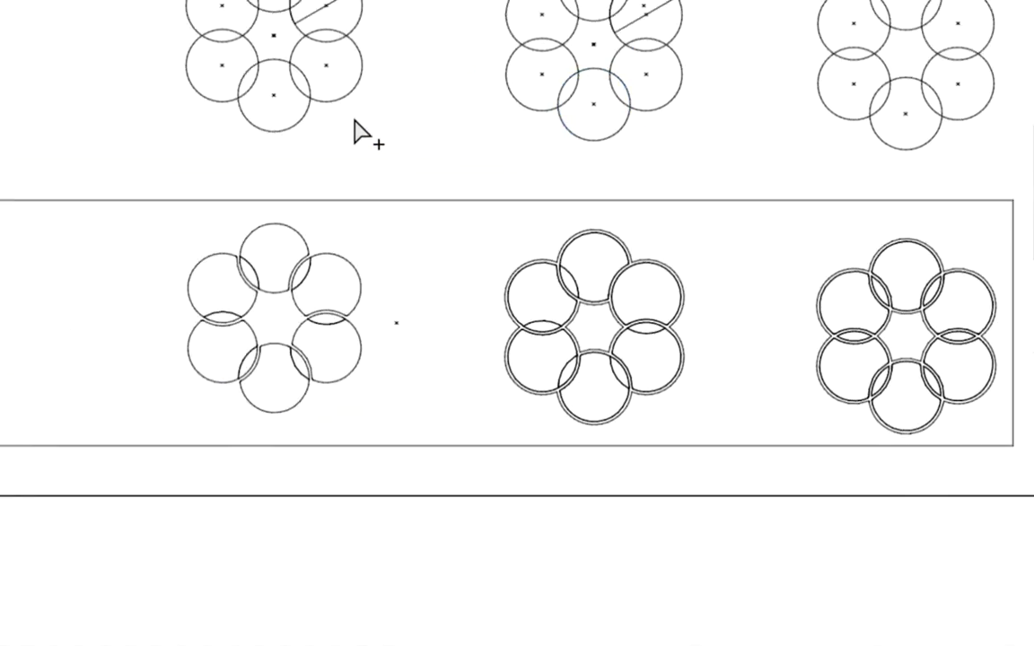
Step: Select the bottom-row framing rectangle with Direct Selection, expand it and delete it
left_click(126, 98)
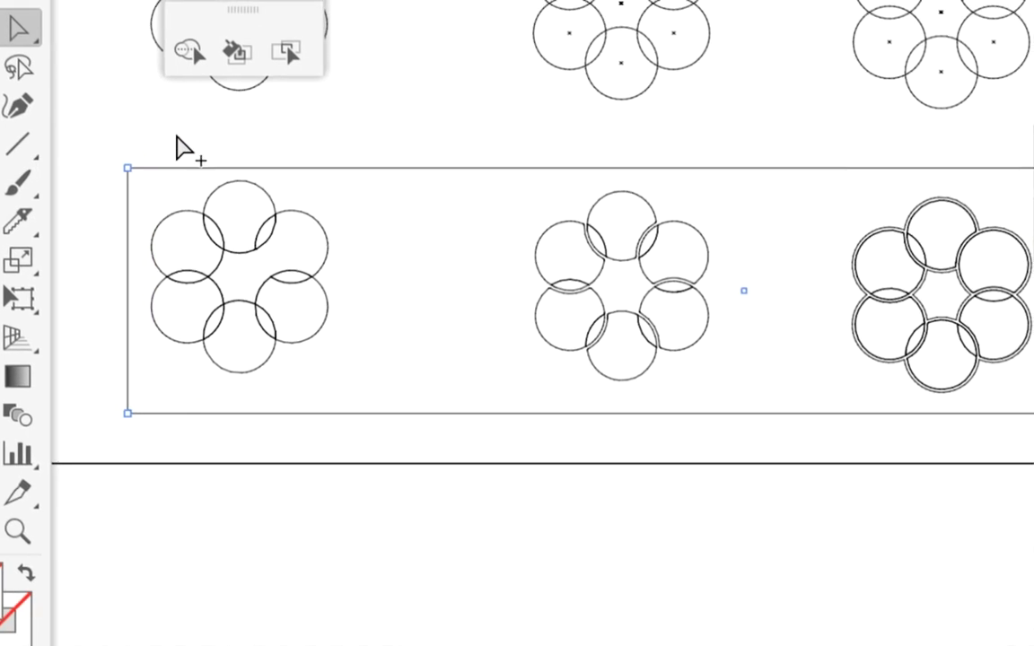
left_click(171, 155)
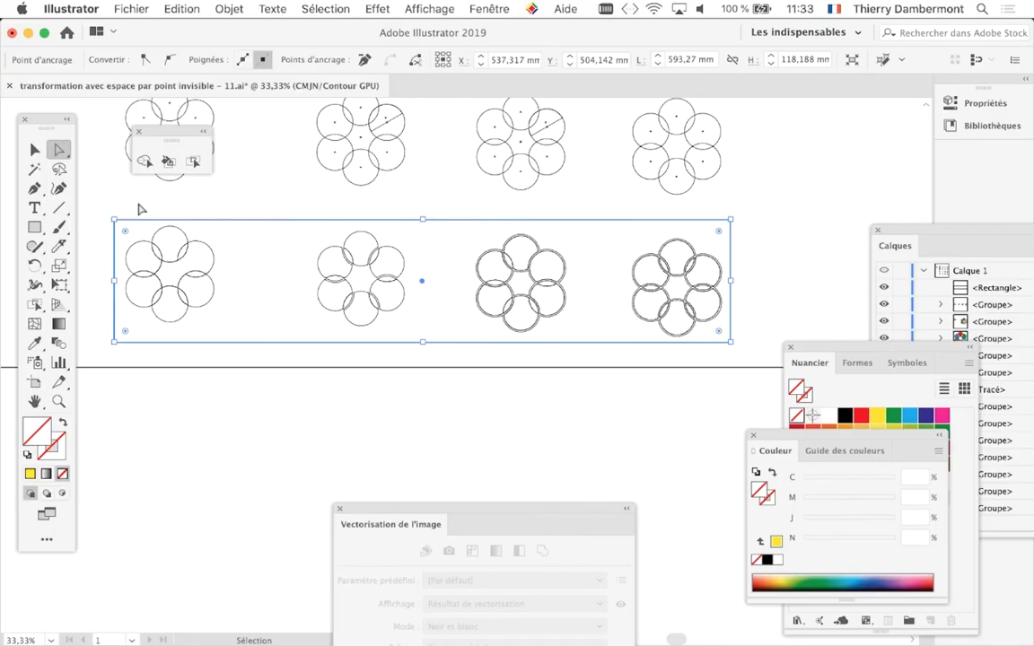
left_click(225, 223)
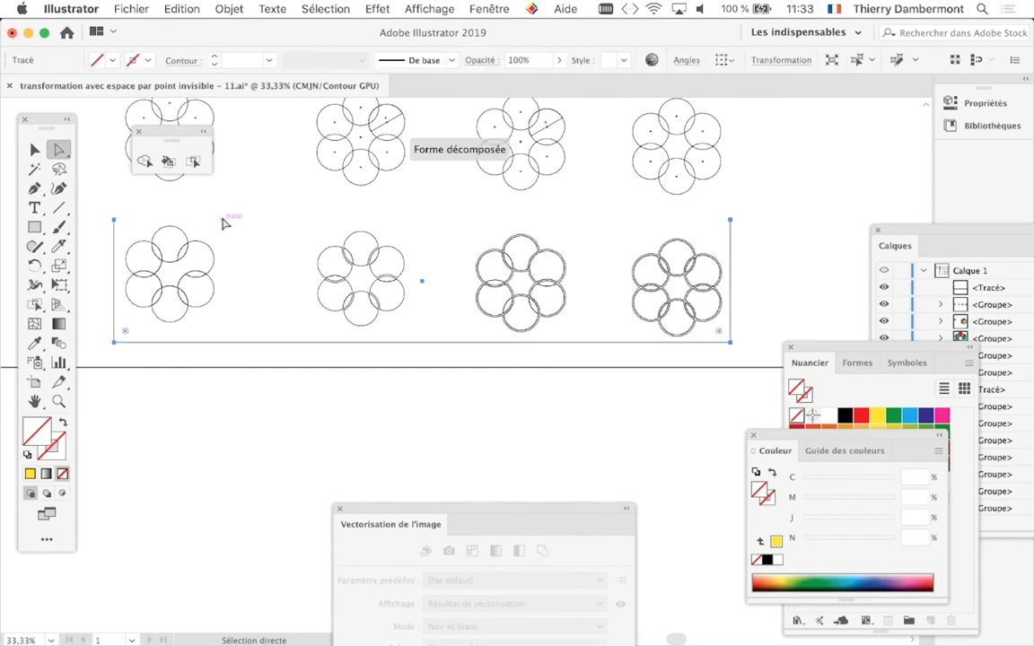
key("Delete")
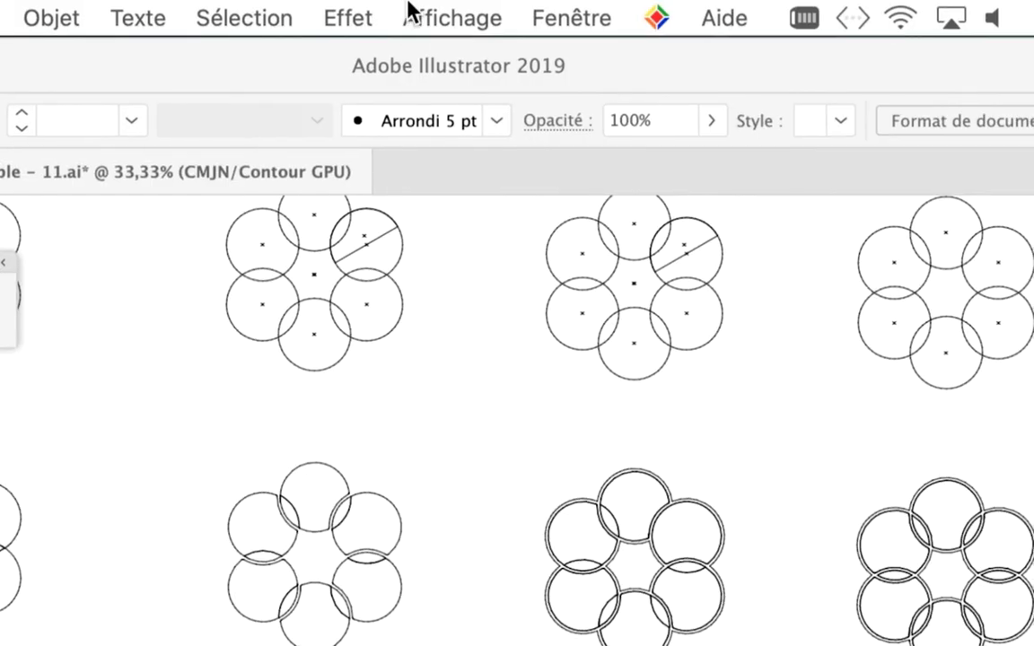
Step: Return to Preview and group-select the orange/black, red/blue, multicolour and brown/beige flower rings
left_click(406, 8)
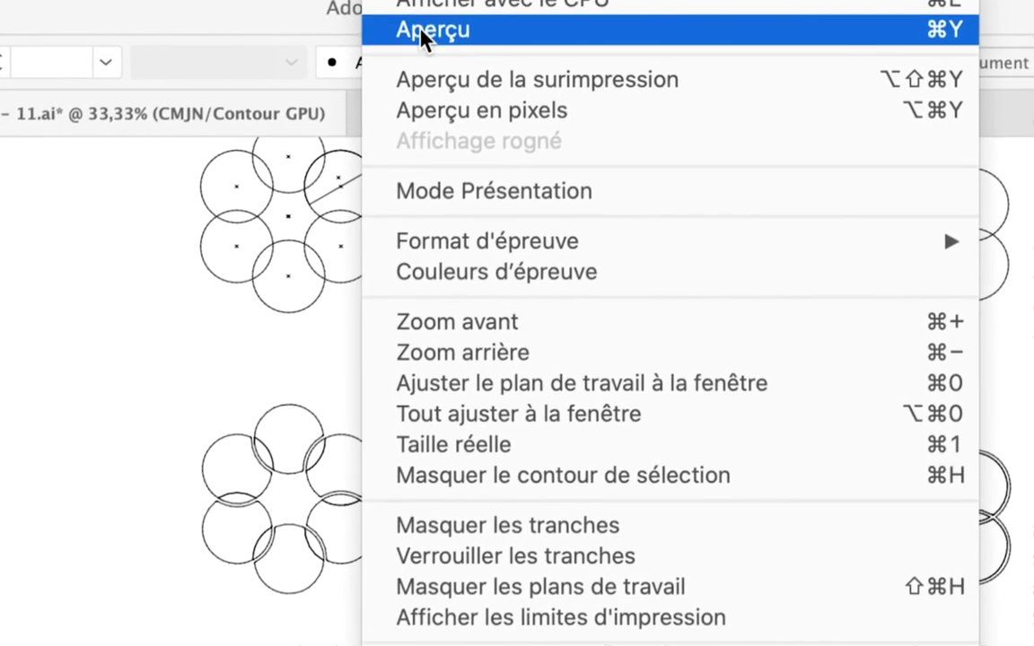
left_click(426, 61)
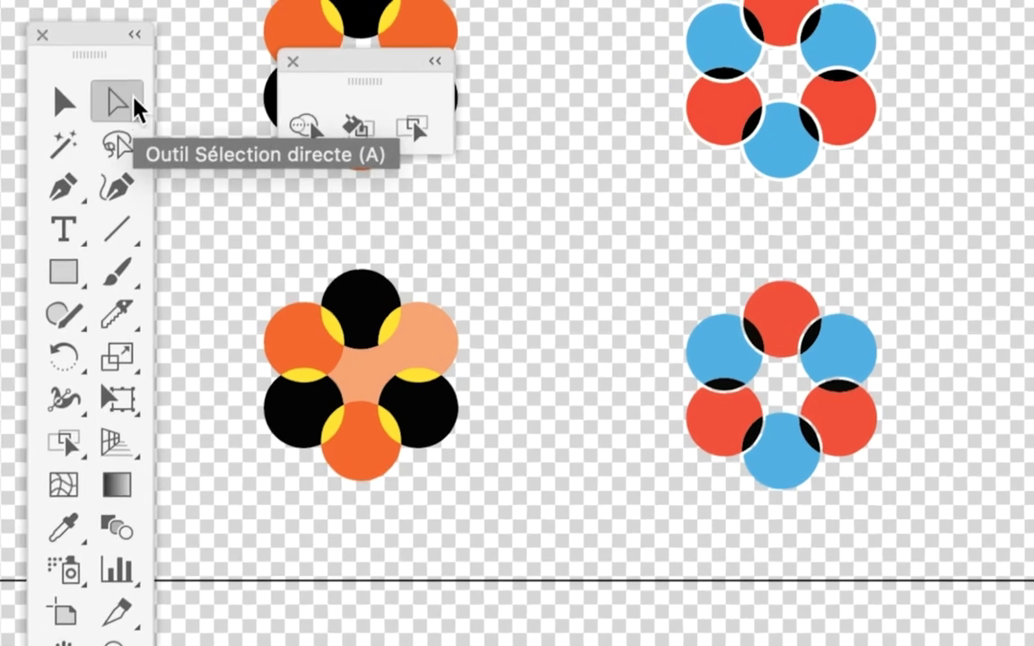
left_click(134, 109)
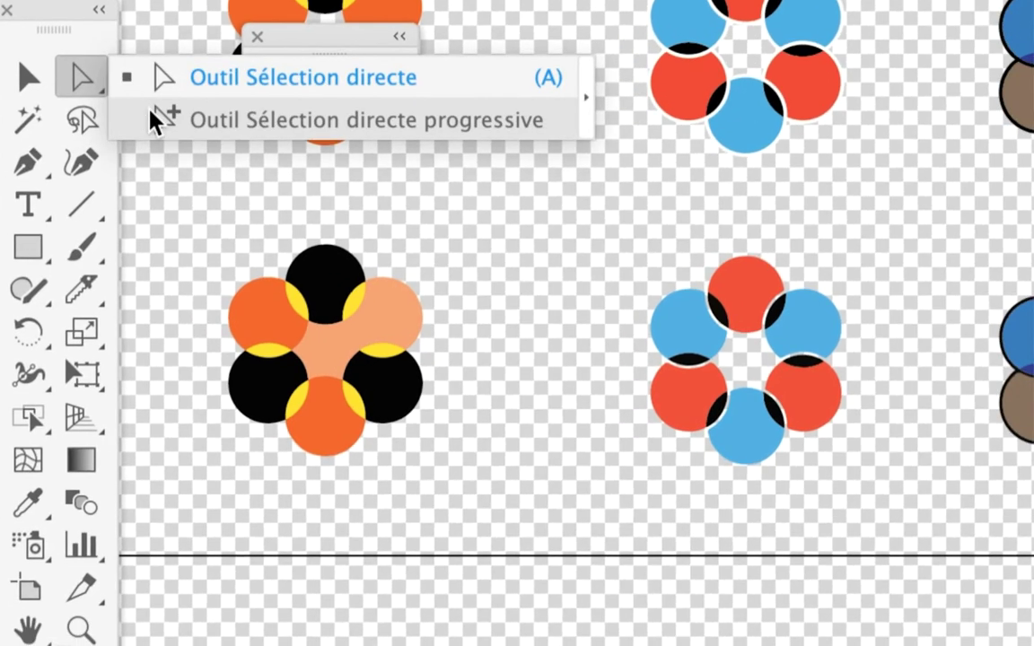
left_click(154, 123)
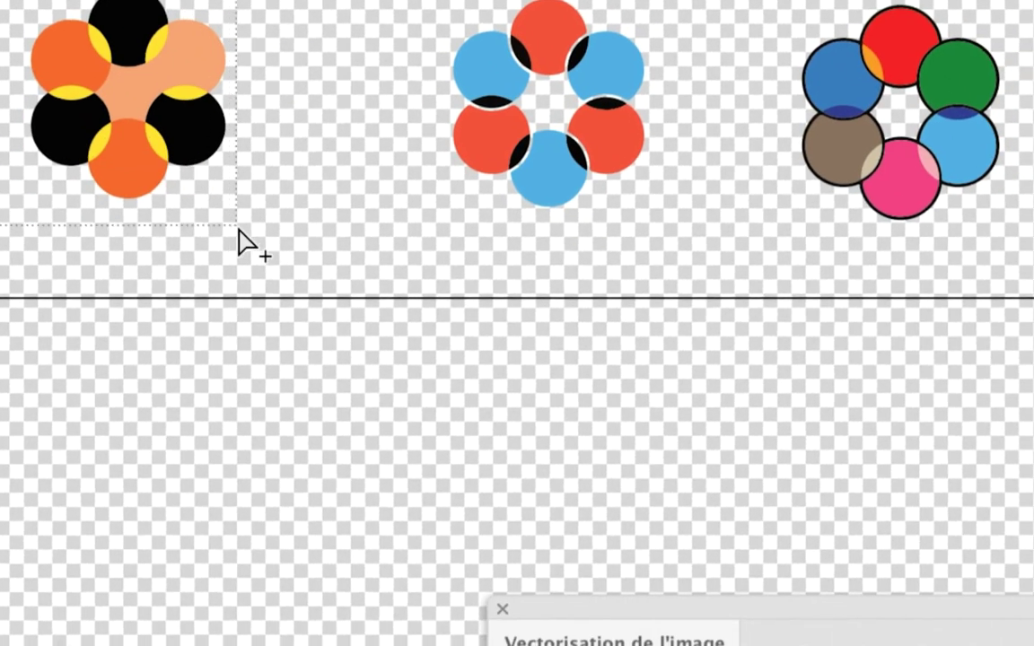
left_click_drag(220, 215, 284, 296)
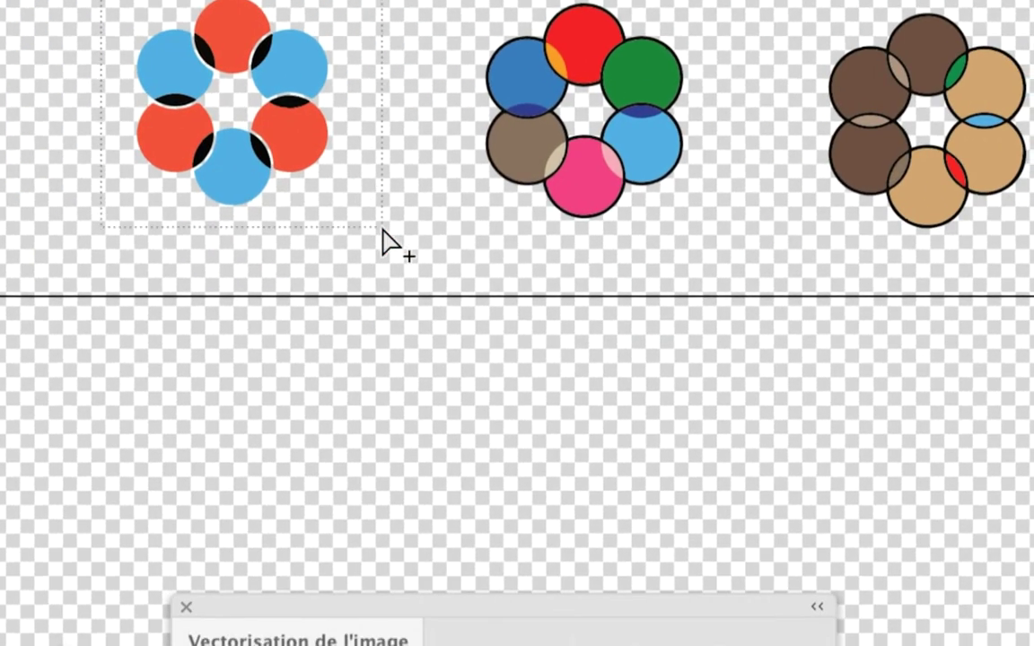
left_click_drag(281, 134, 377, 231)
left_click_drag(332, 107, 500, 235)
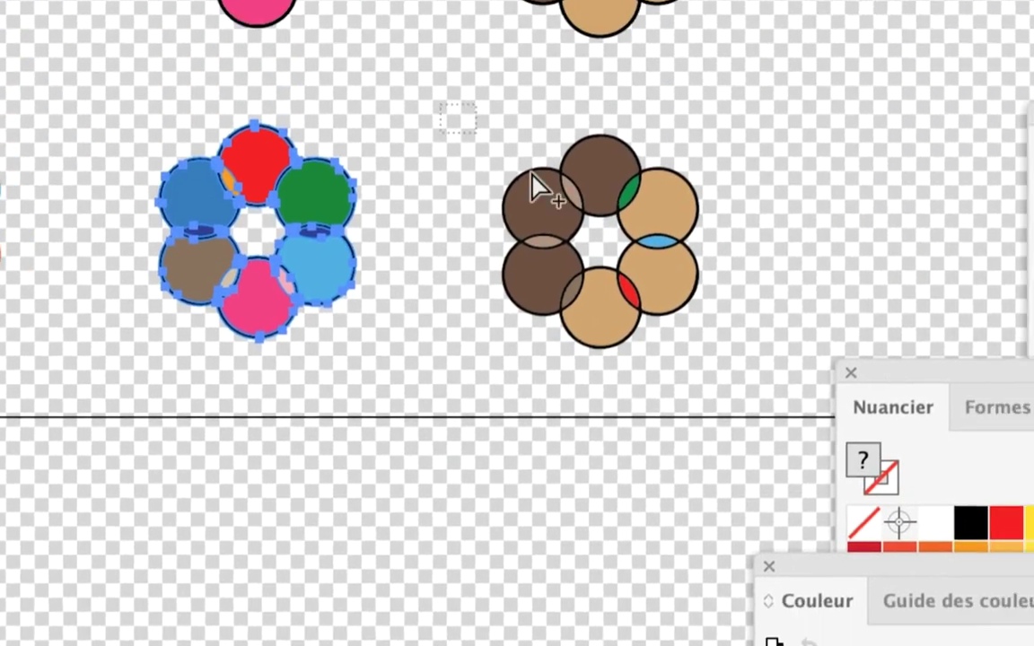
left_click_drag(440, 104, 592, 249)
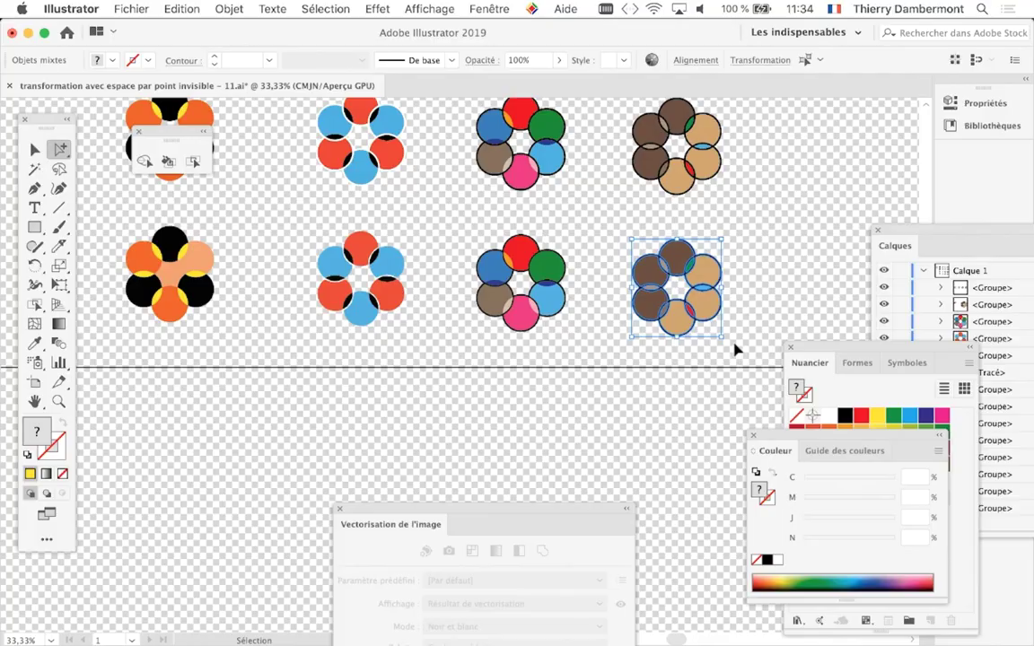
Step: Save version 12 as 'transformation avec espace par point invisible - 12.ai', accepting the Illustrator options
left_click(137, 8)
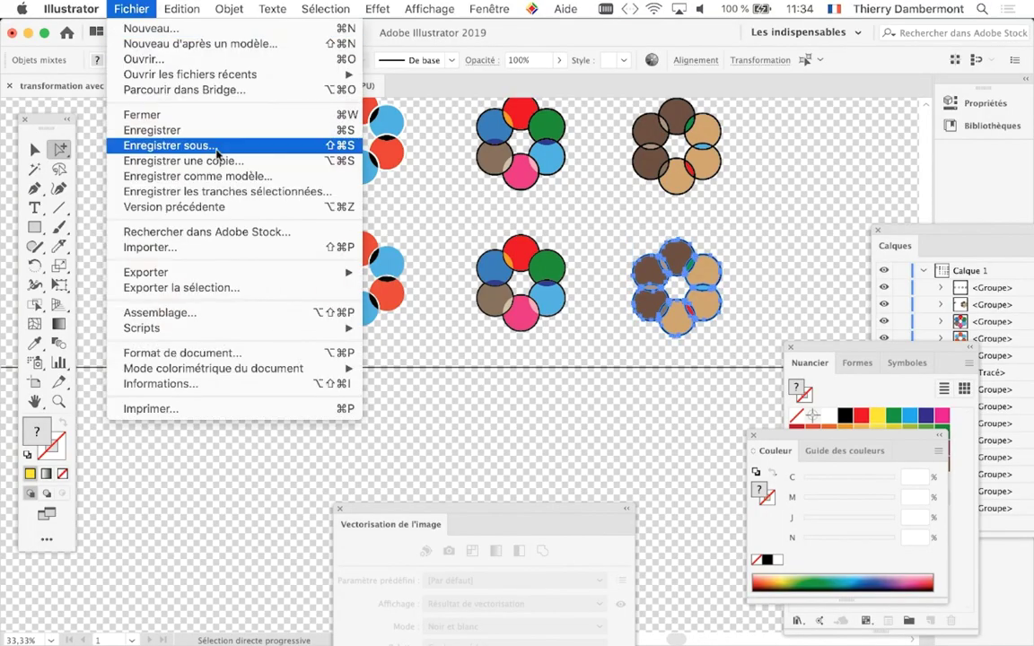
left_click(215, 142)
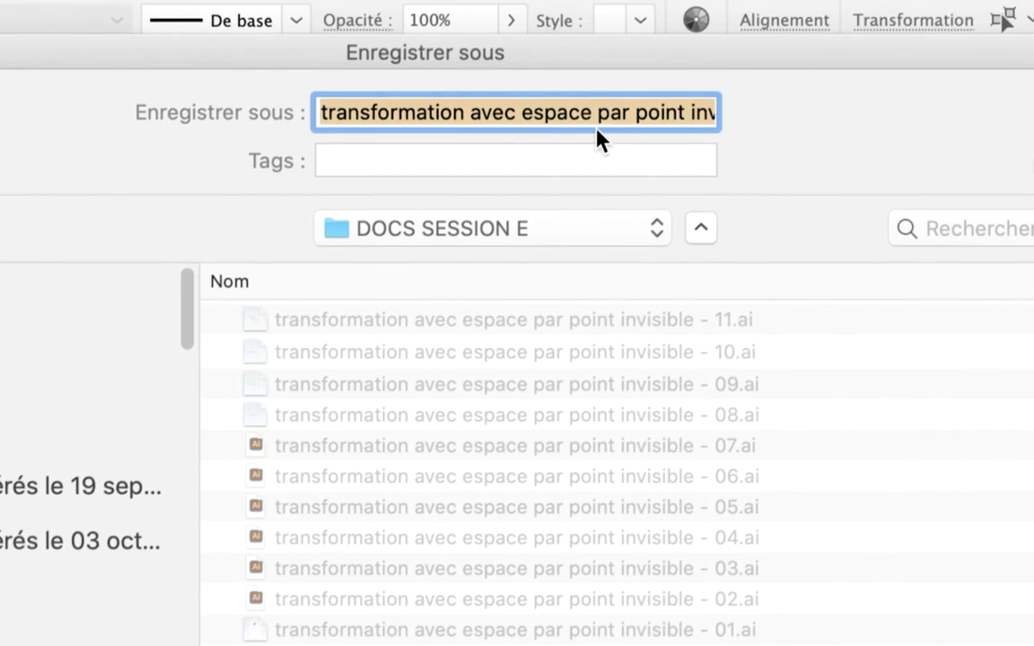
left_click(597, 132)
key("Down")
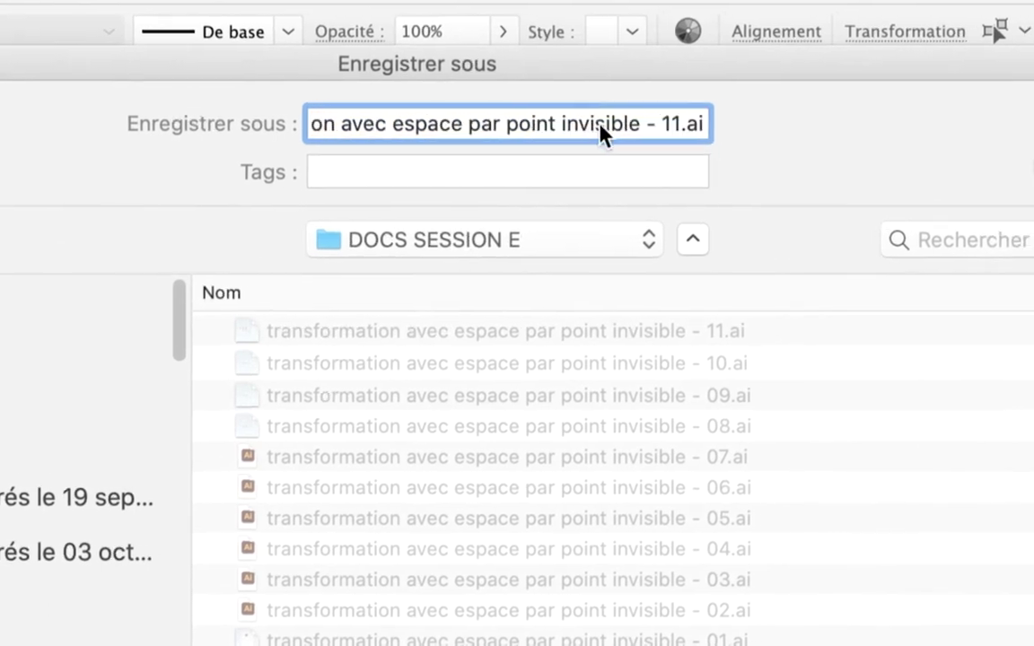
double_click(624, 135)
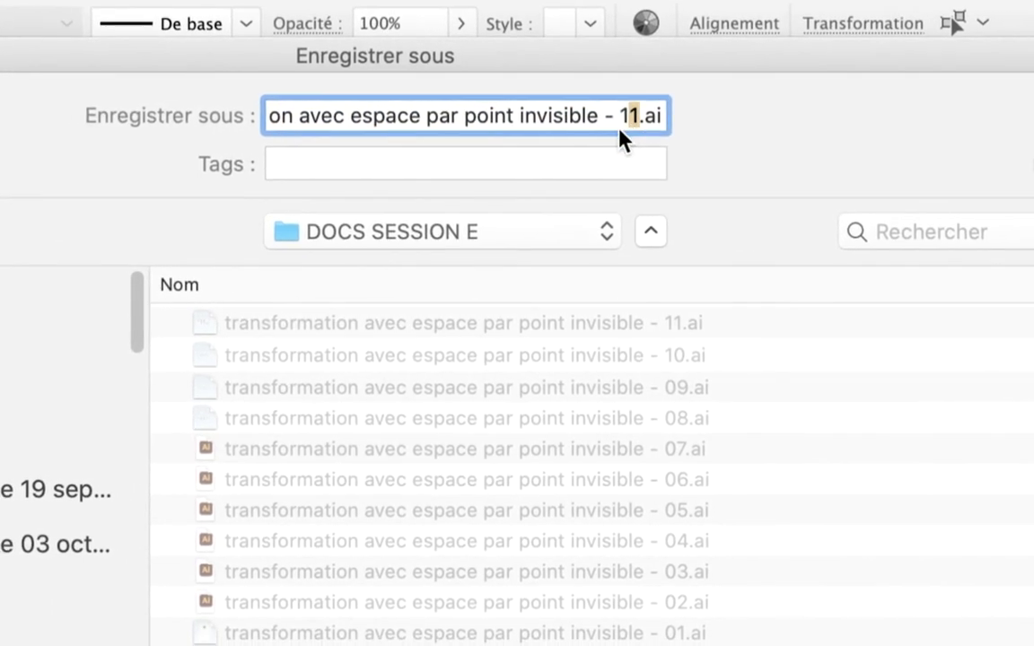
type("12")
key("Return")
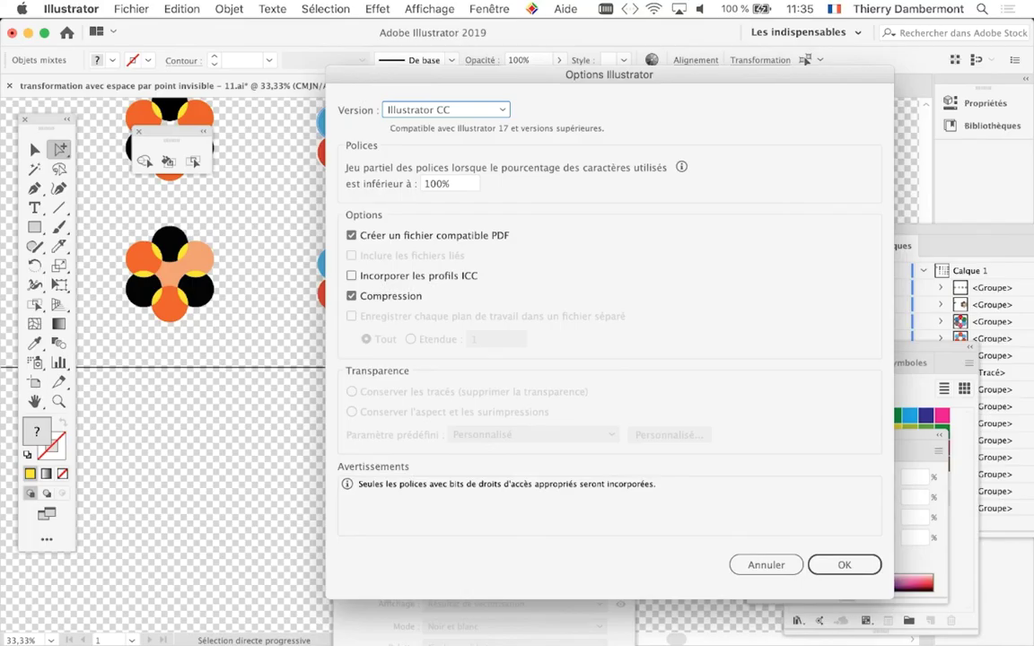
key("Return")
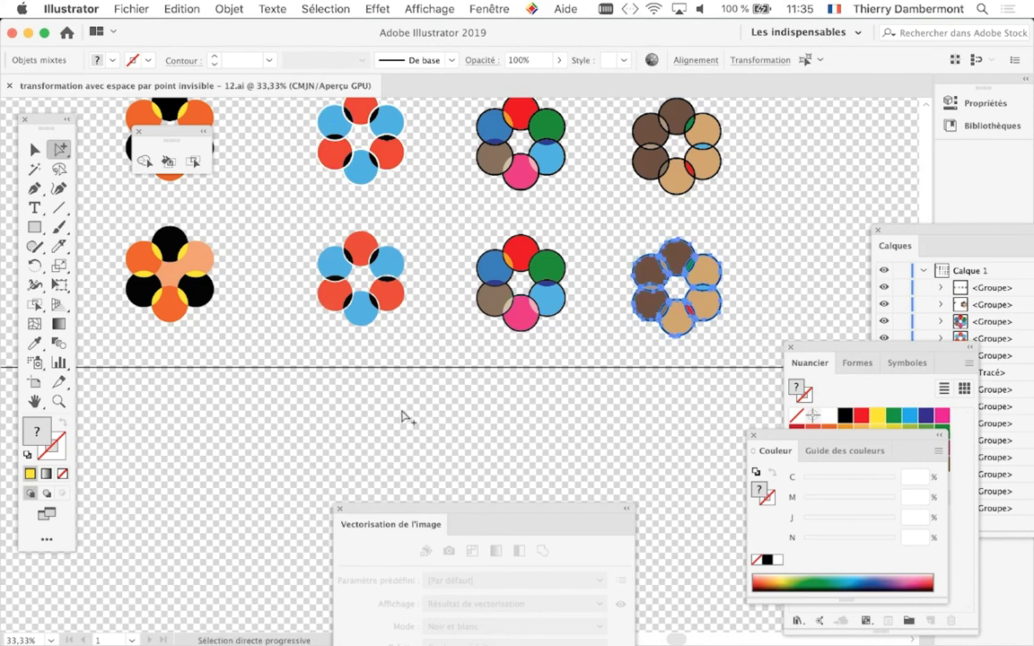
mouse_move(43, 125)
left_mouse_down()
mouse_move(342, 180)
mouse_move(398, 102)
left_mouse_up()
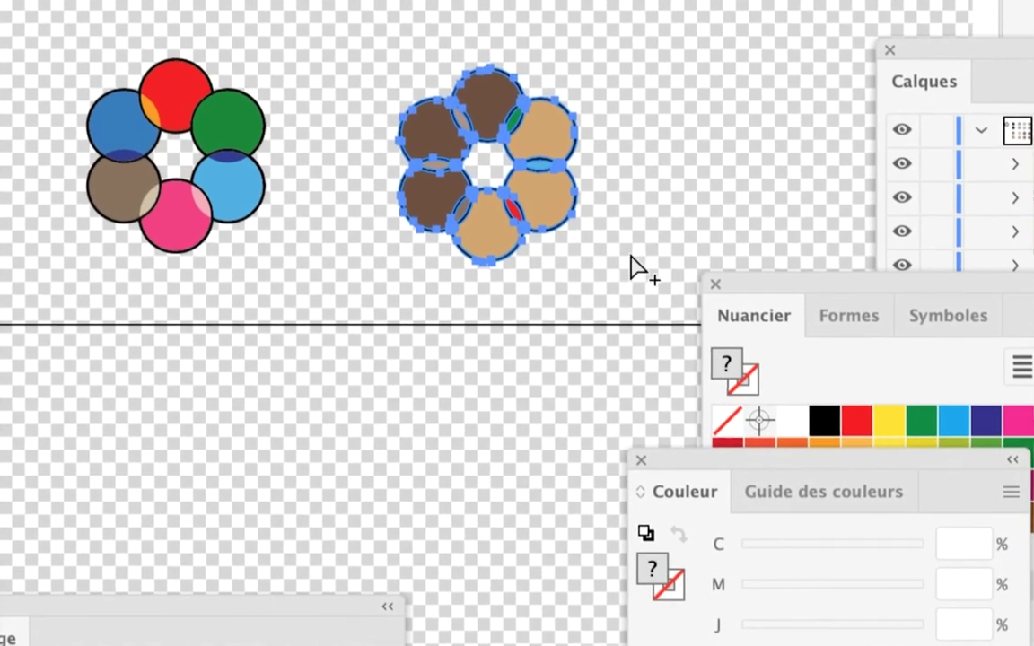
Step: Paste the copied brown-and-beige ring into new document Sans titre - 6 and view at 100%
key("v")
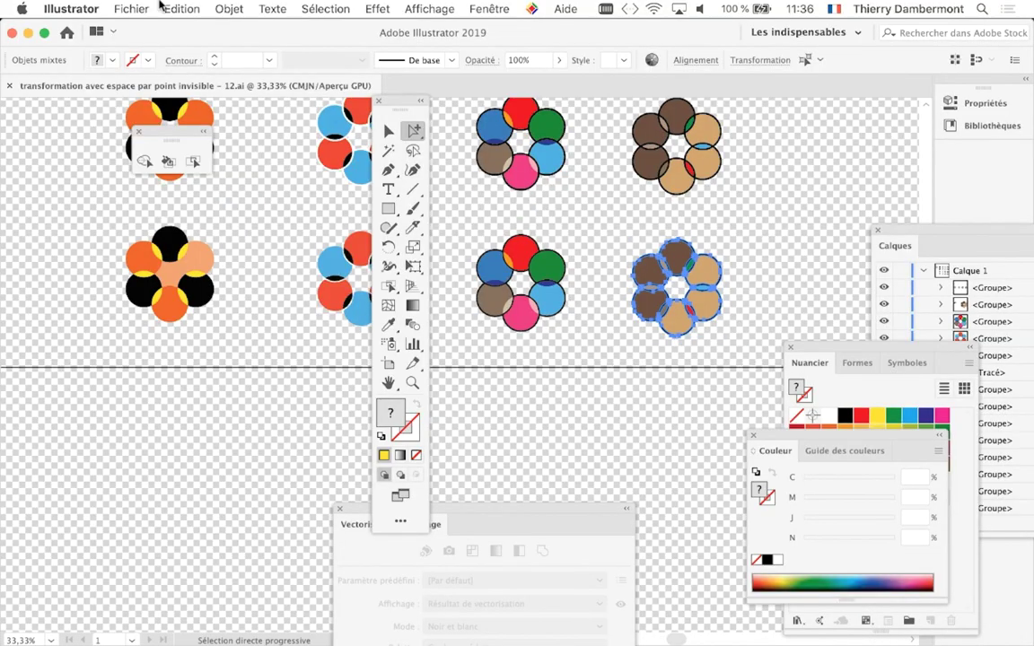
left_click(134, 8)
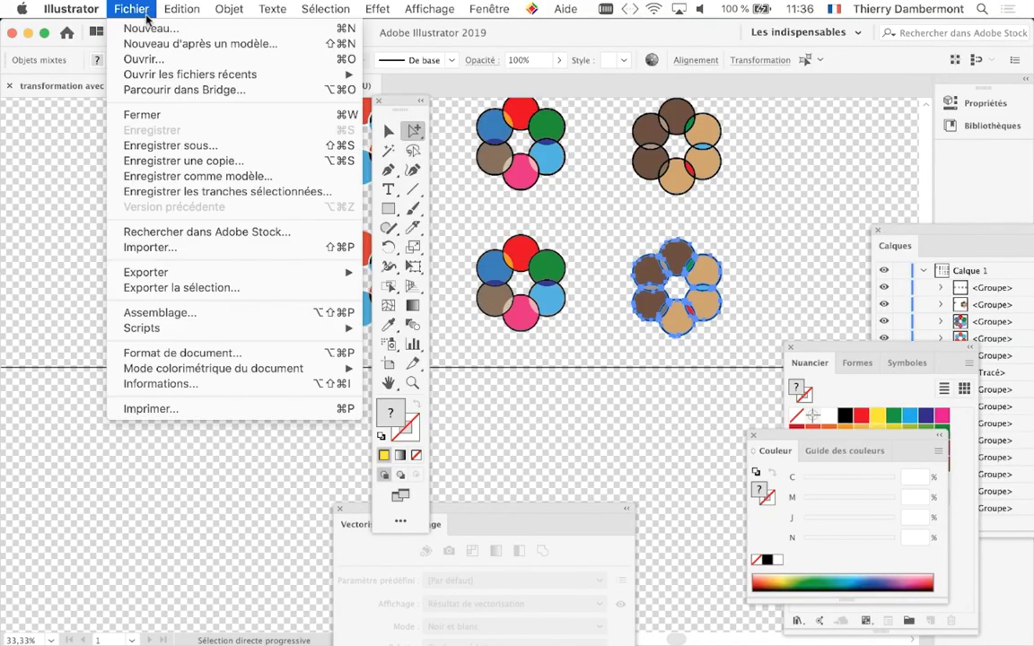
left_click(157, 28)
left_click(741, 493)
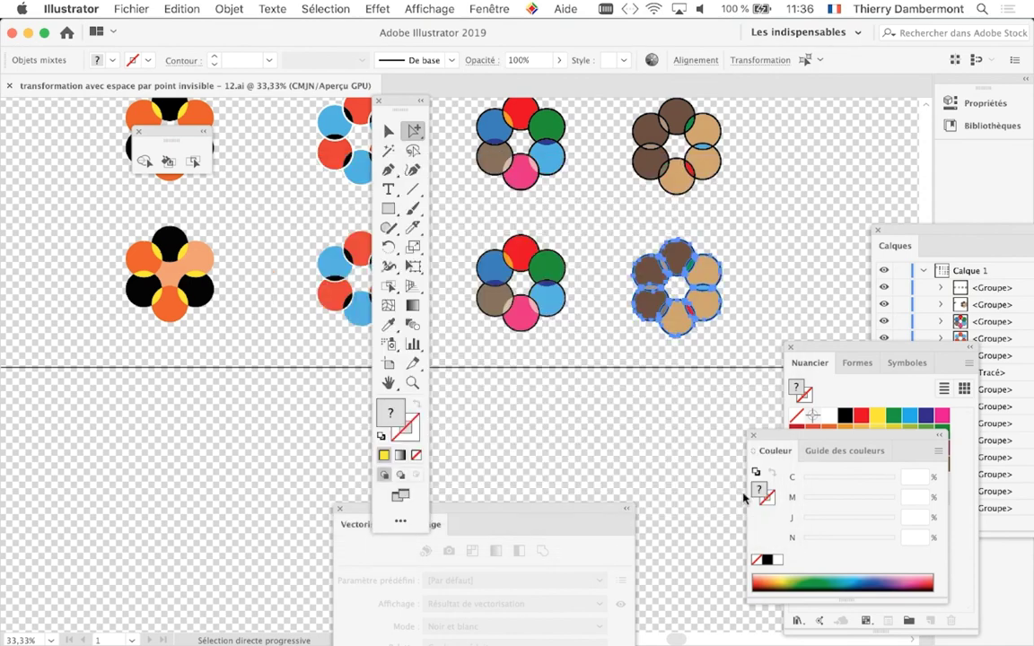
key("super+v")
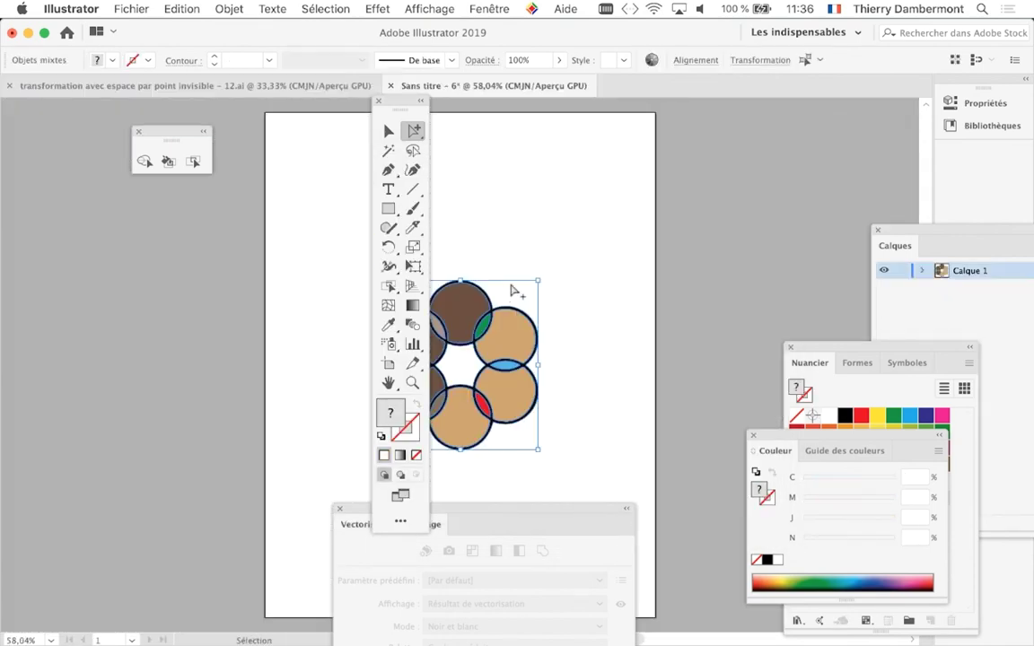
mouse_move(408, 106)
left_mouse_down()
mouse_move(357, 111)
mouse_move(124, 218)
left_mouse_up()
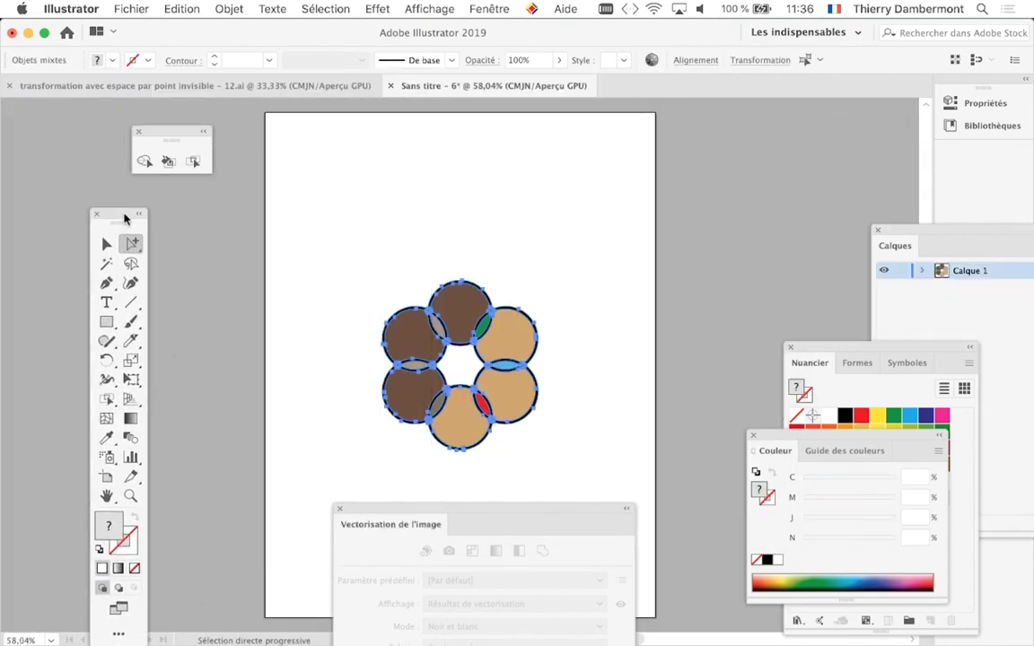
left_click(605, 289)
key("super+1")
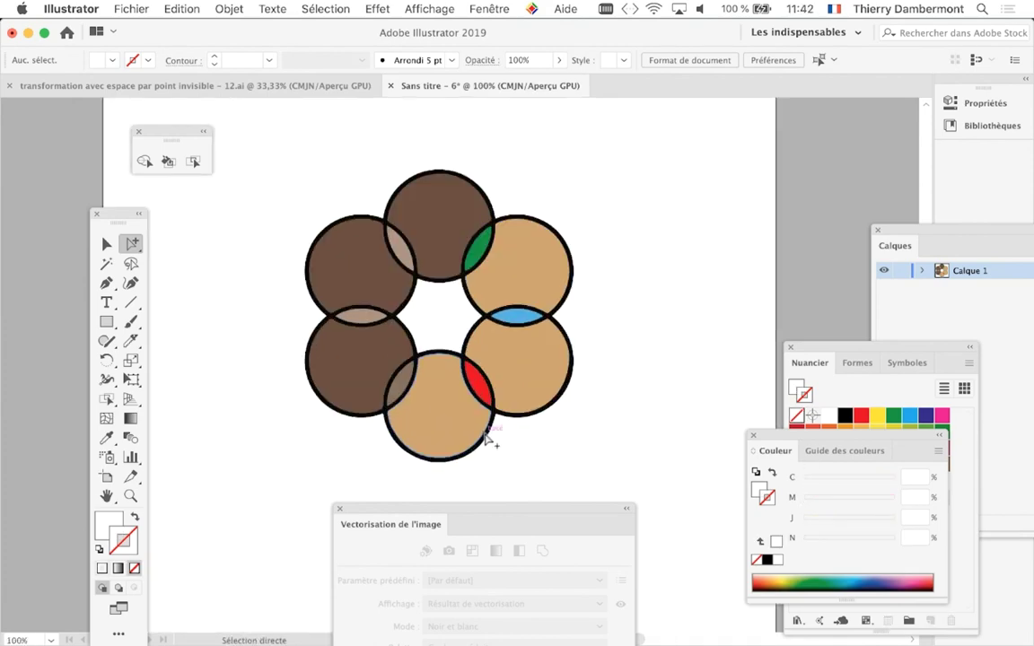
left_click(121, 8)
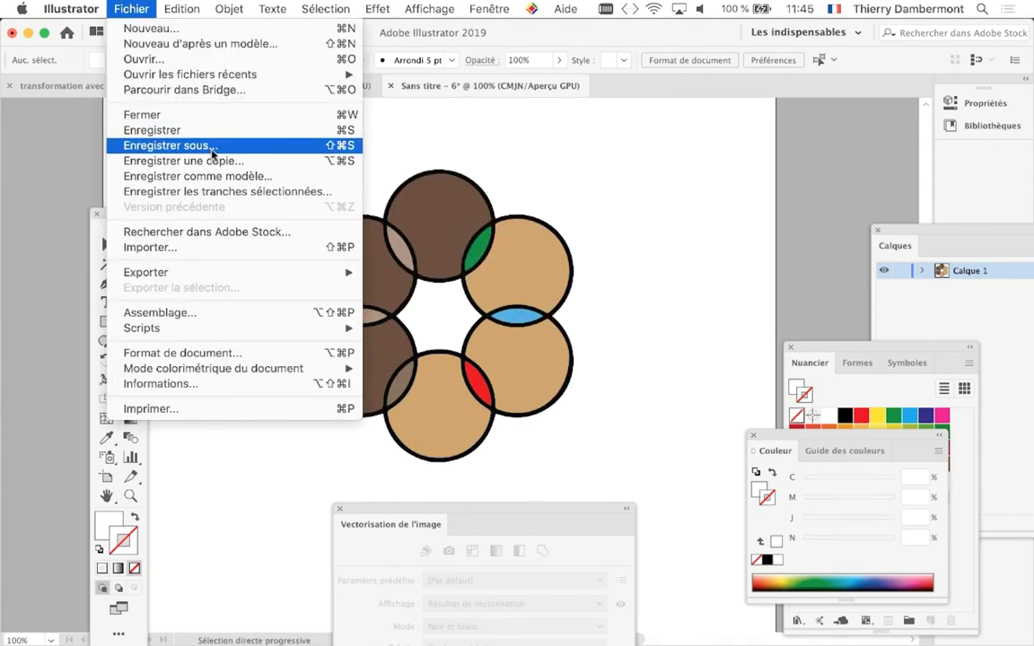
Step: Replace 'Sans titre - 6' with 'LOGO VS5 - 01' and save, accepting the Illustrator options
left_click(191, 141)
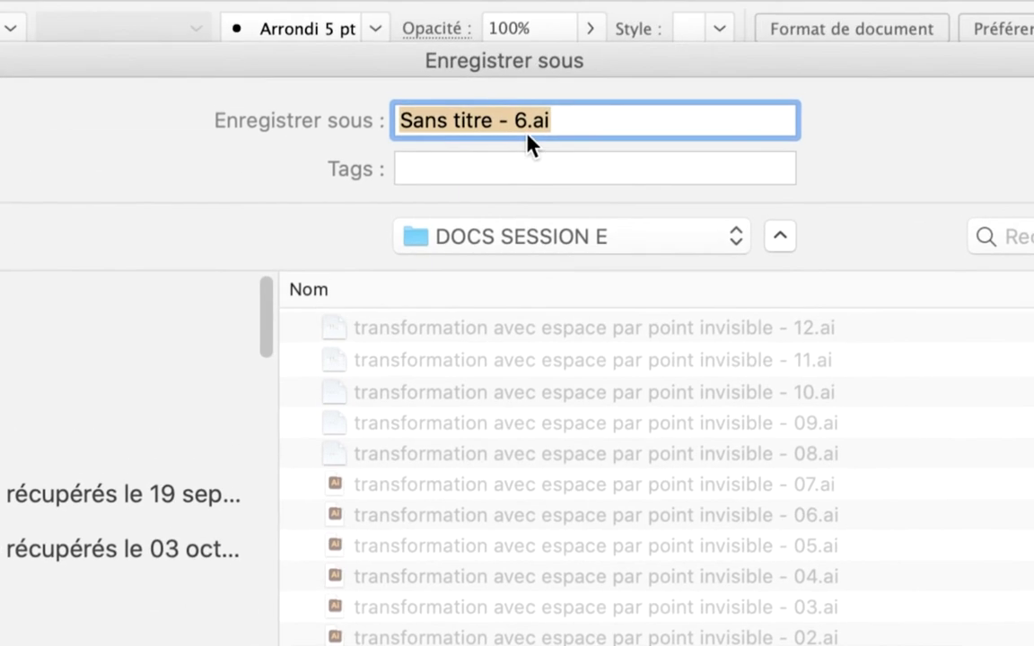
left_click(528, 106)
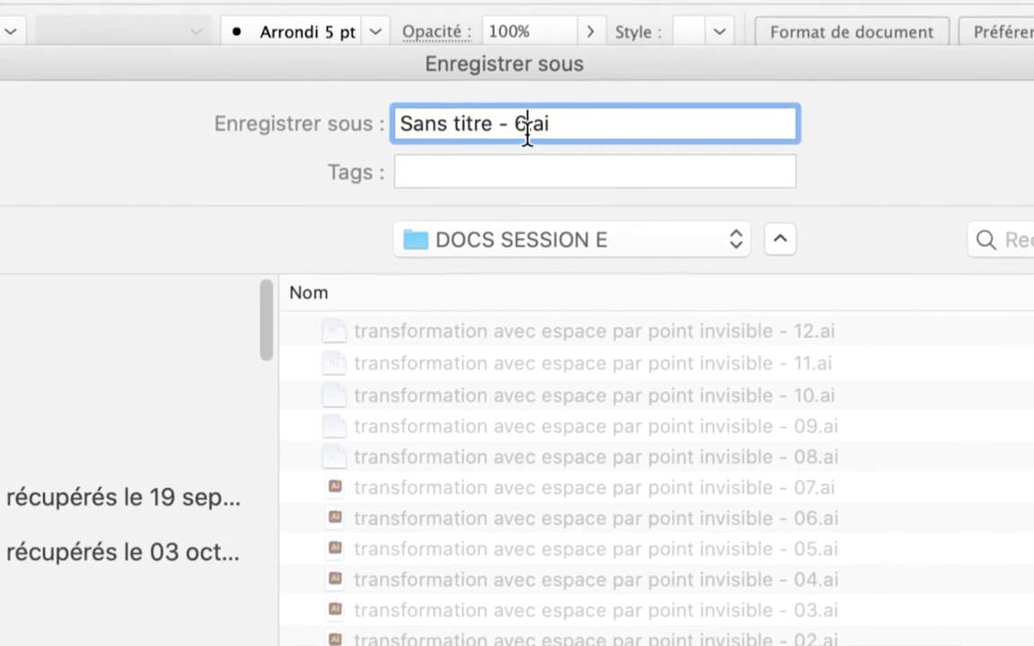
left_click_drag(528, 135, 464, 139)
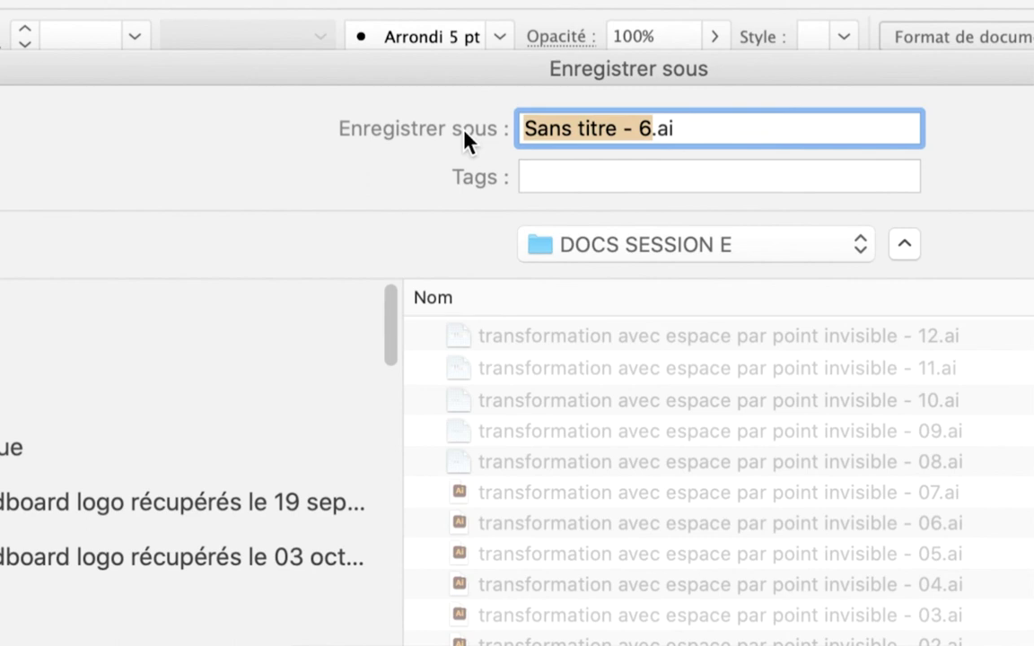
type("LOGO ")
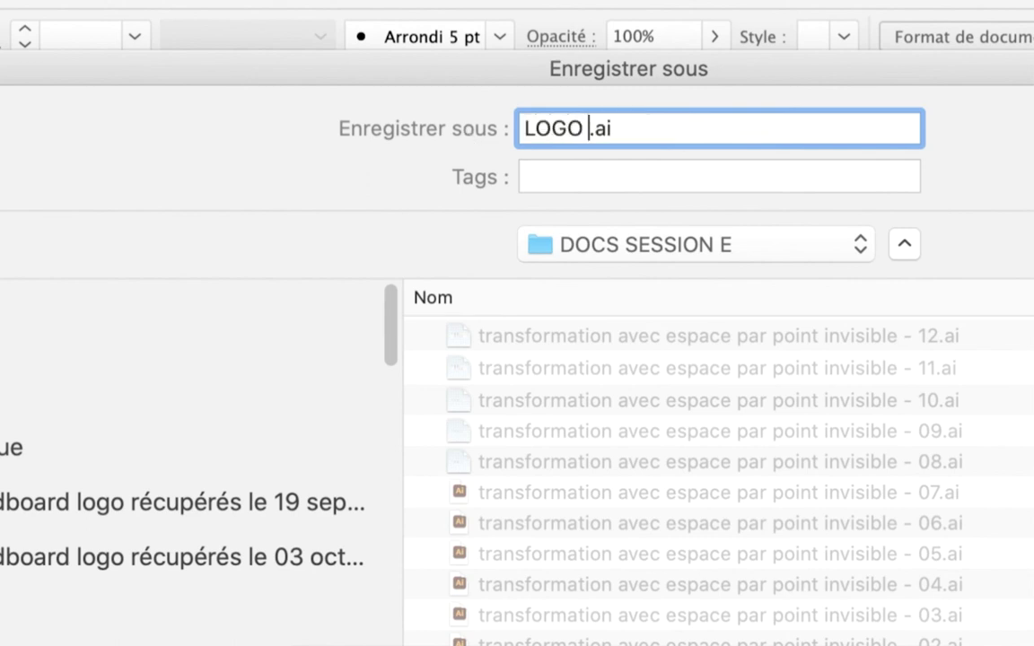
type("VS5")
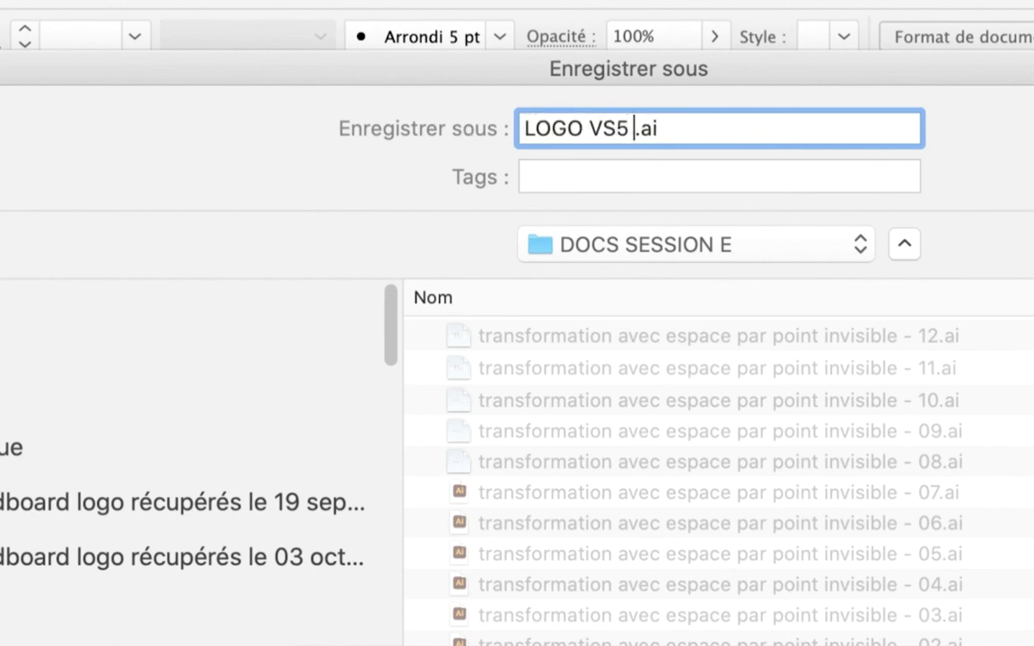
type(" - 01")
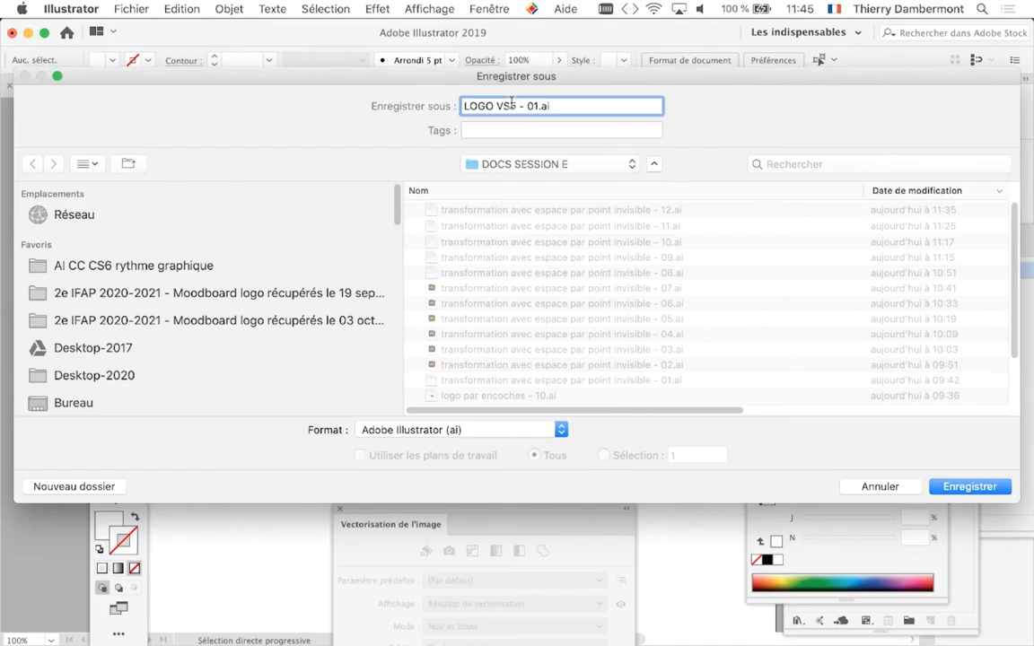
left_click(515, 106)
left_click(985, 486)
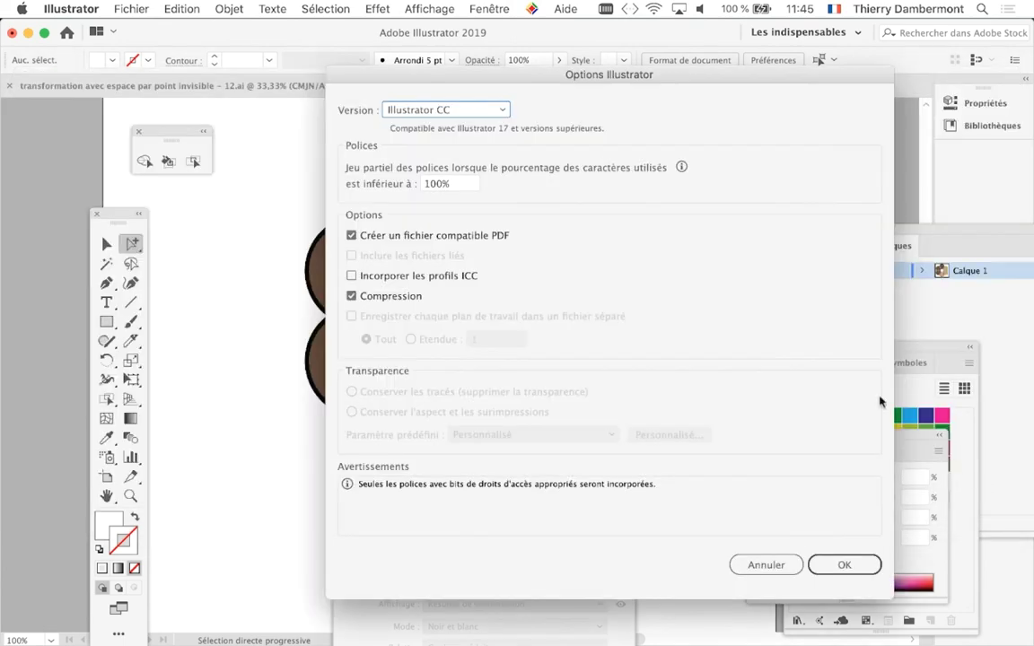
left_click(847, 564)
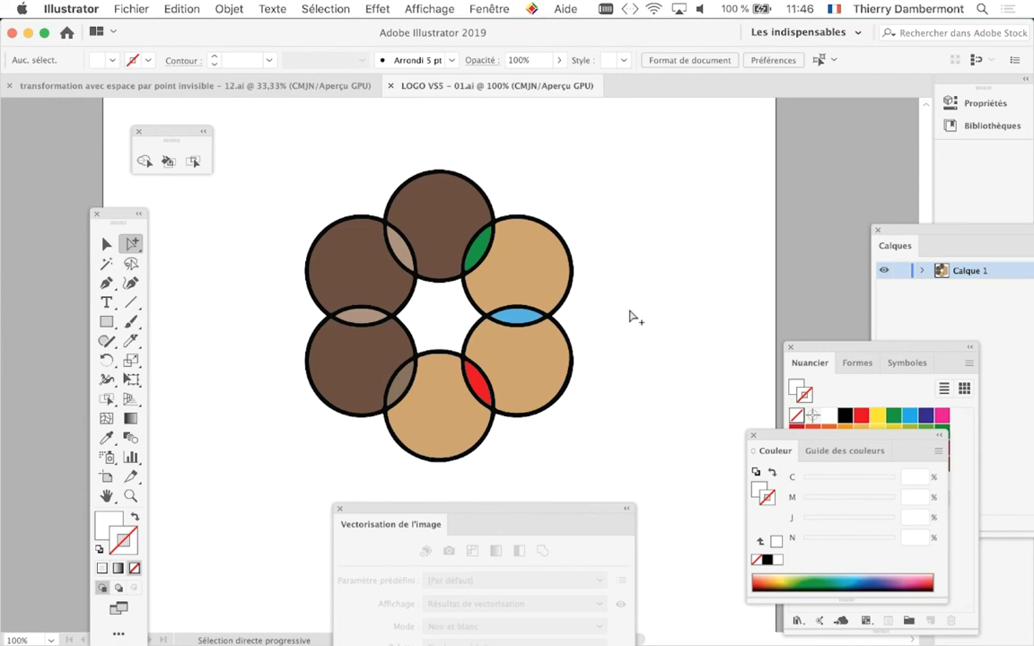
Step: Widen the artboard to the right with the Artboard tool
key("super+minus")
key("super+minus")
key("super+minus")
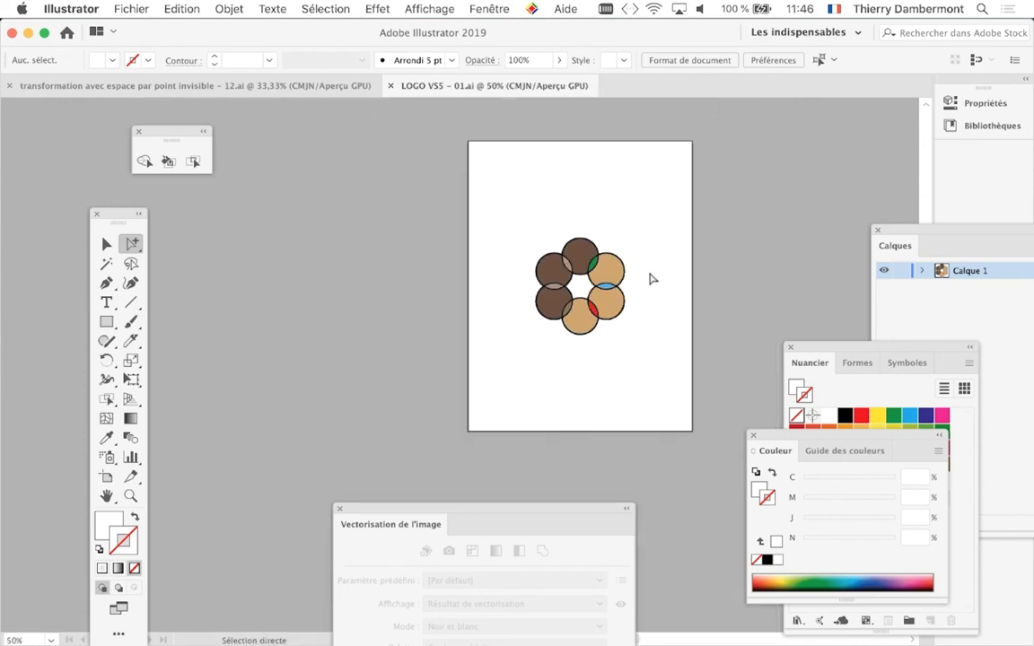
left_click(106, 477)
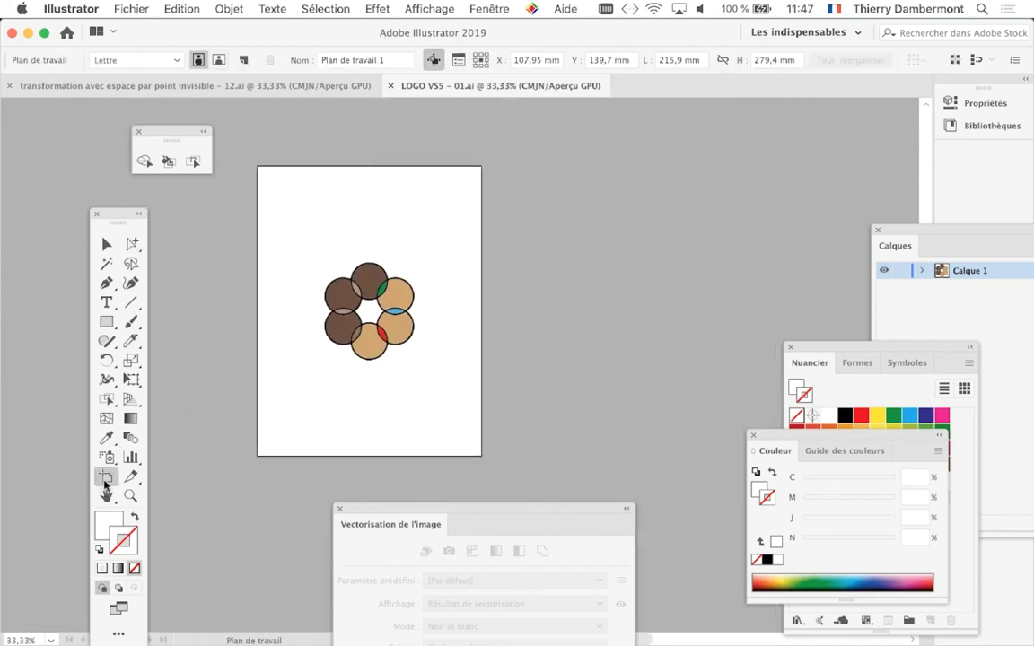
left_click_drag(481, 311, 849, 311)
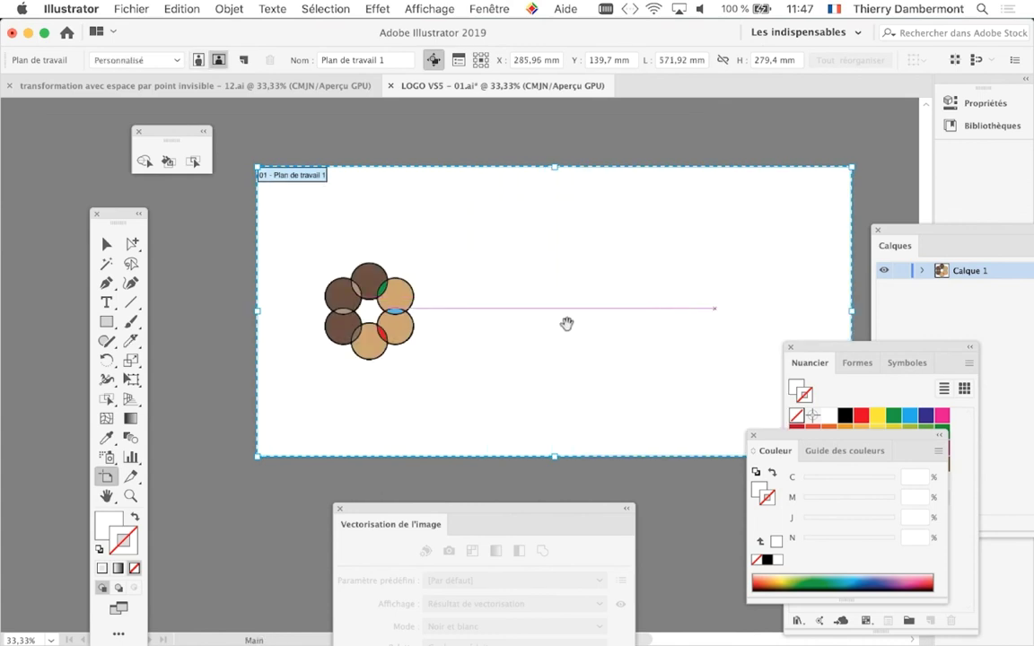
left_click_drag(566, 323, 462, 327)
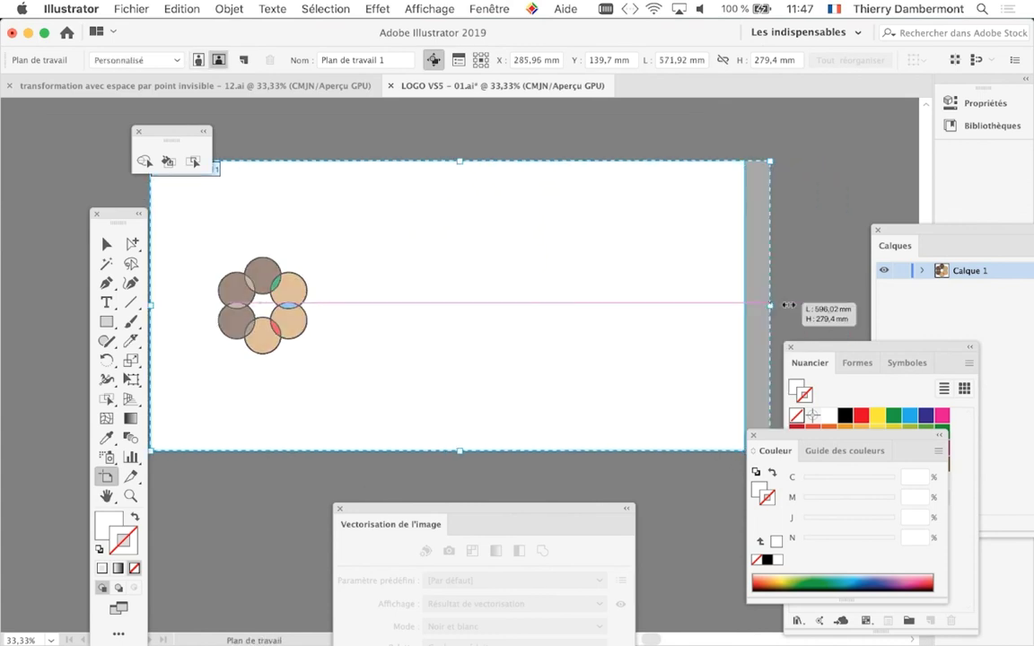
left_click_drag(746, 305, 847, 306)
Step: Option-drag a duplicate of the ring logo about 150.84 mm right of the original
left_click(114, 248)
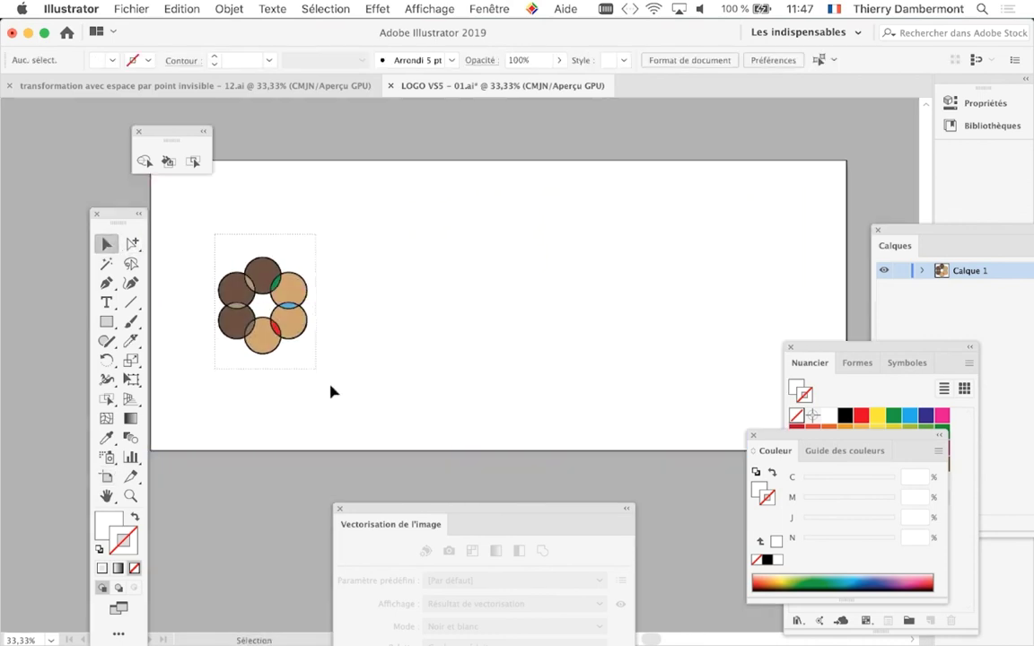
left_click(294, 342)
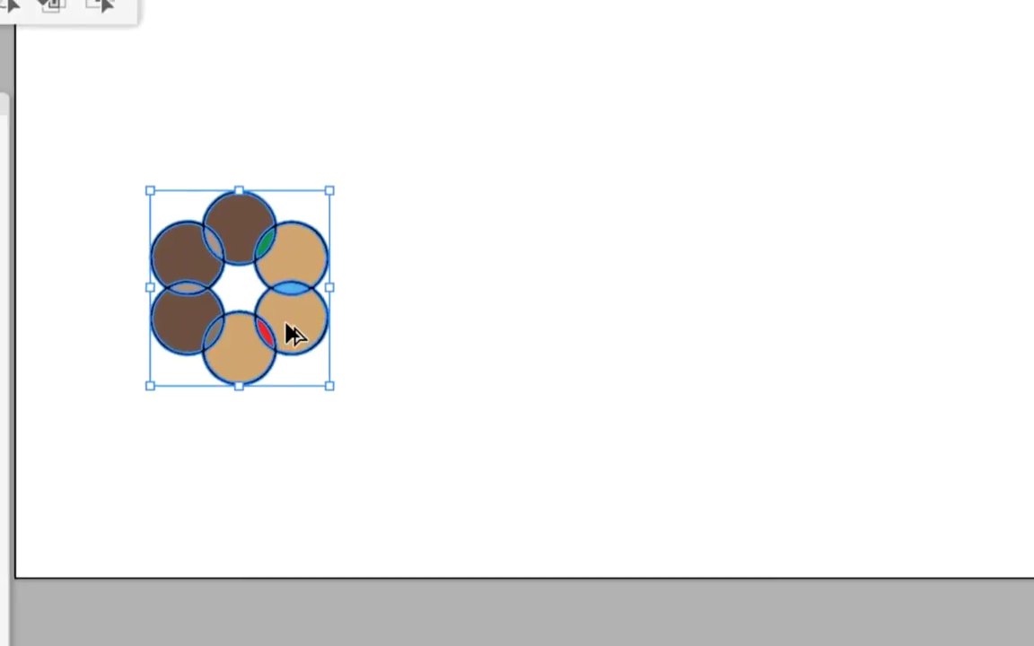
left_click_drag(188, 261, 491, 262)
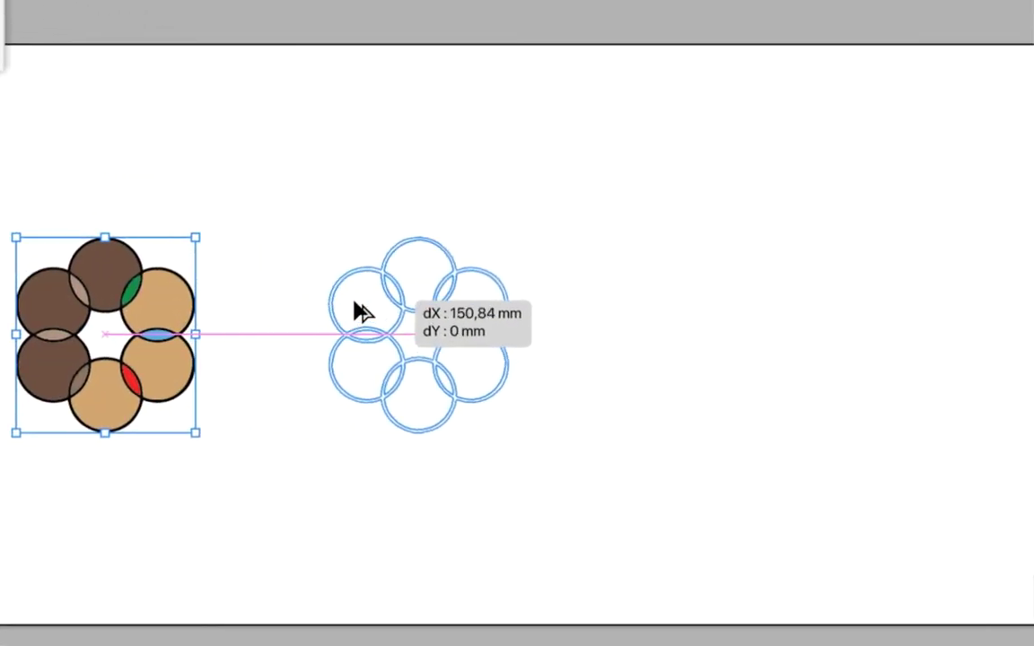
left_click_drag(356, 305, 349, 306)
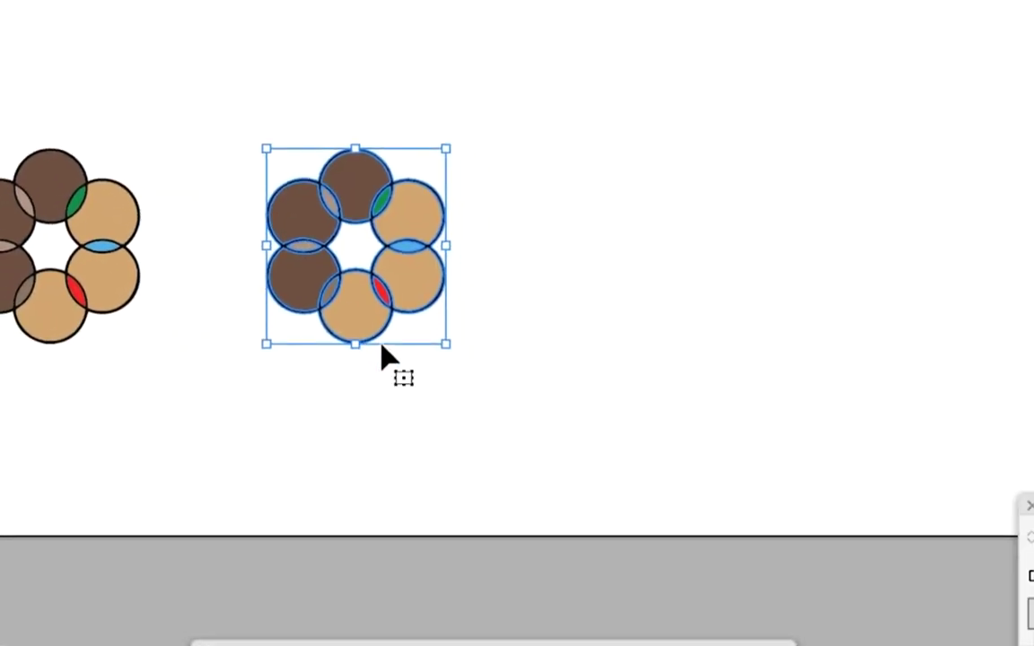
key("a")
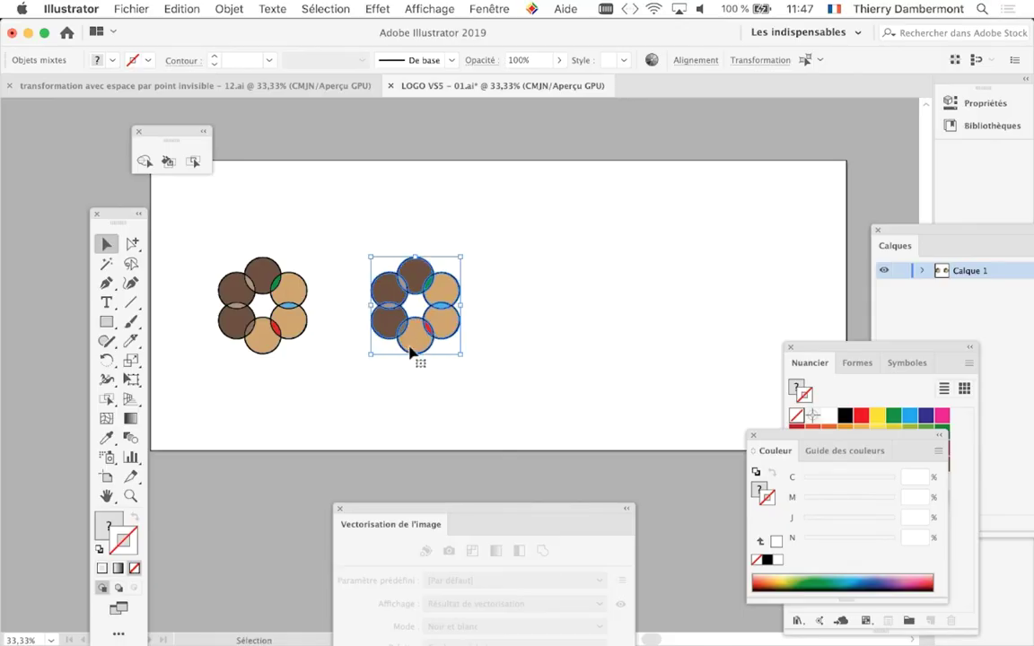
key("v")
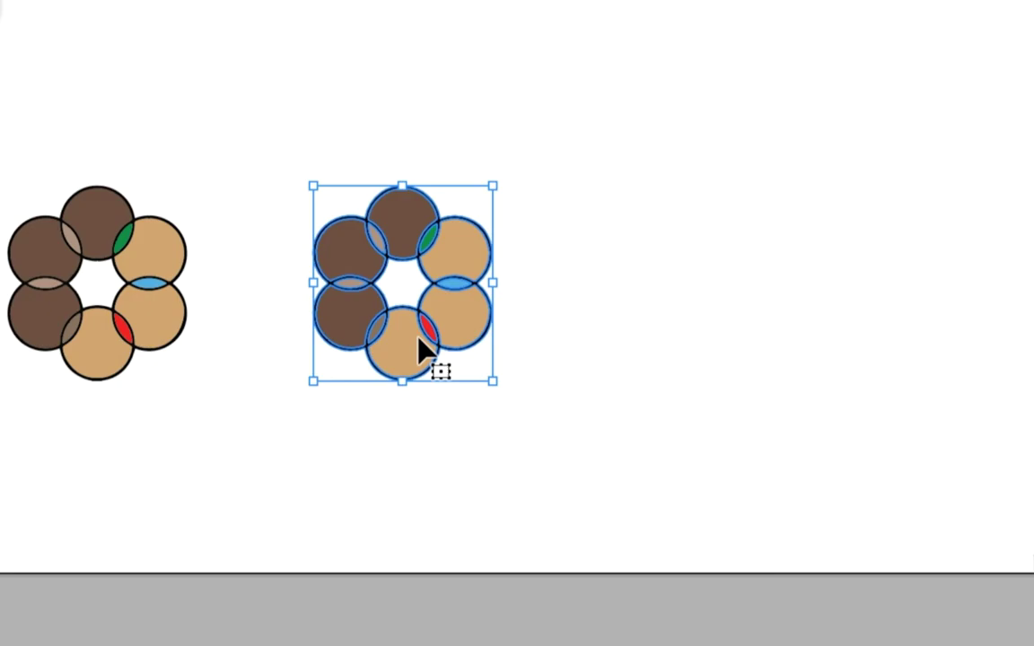
key("a")
key("v")
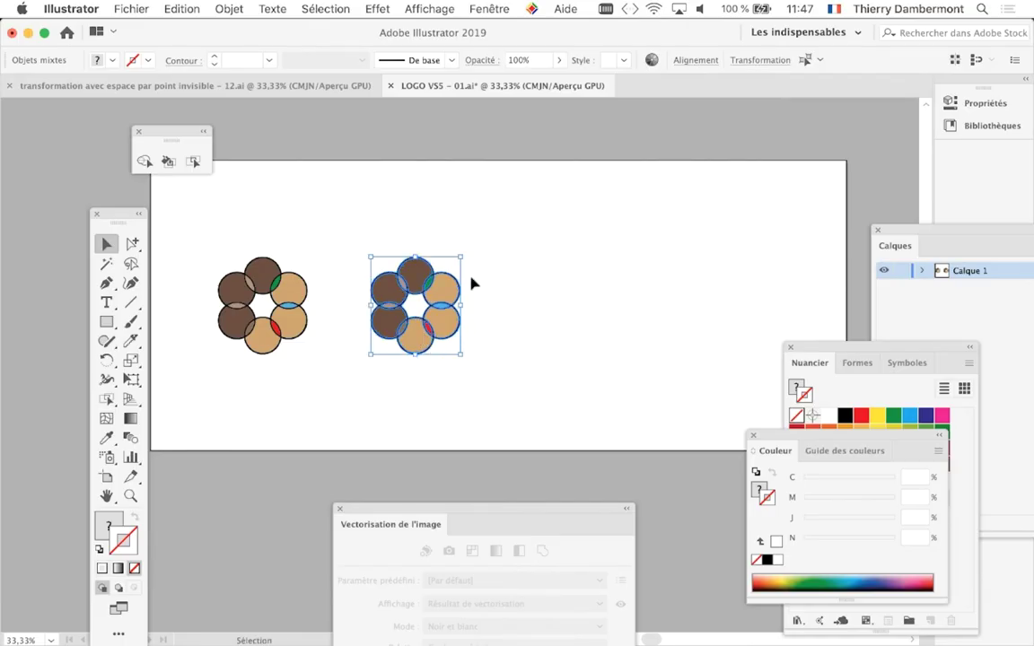
scroll(464, 305, "up", 3)
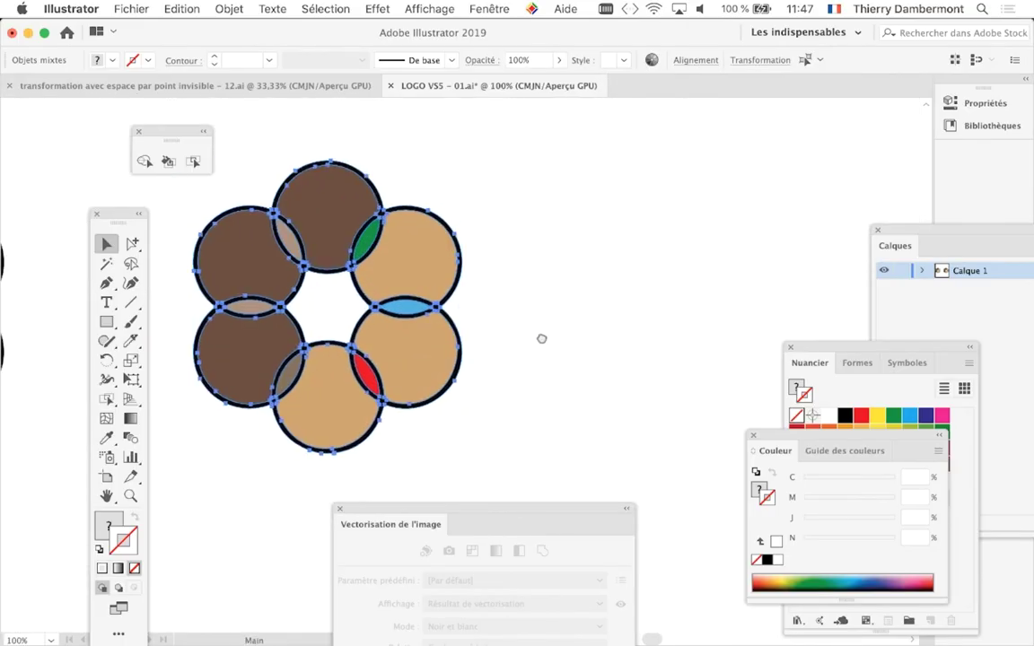
Step: Move the Vectorisation de l'image panel aside and select the duplicate ring for recolouring
left_click_drag(468, 307, 619, 338)
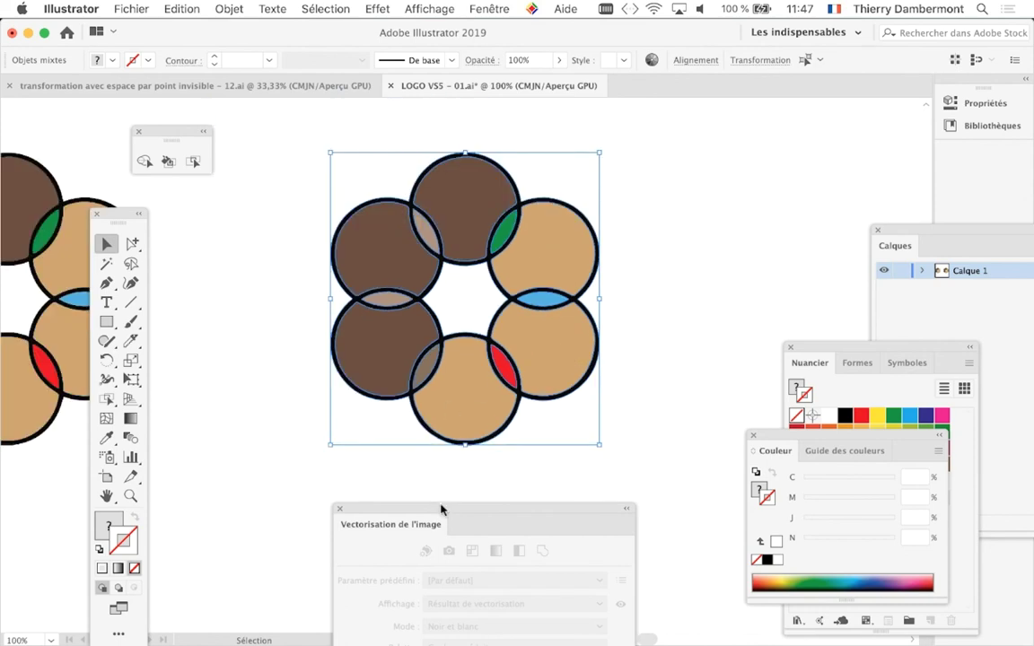
left_click_drag(441, 508, 606, 591)
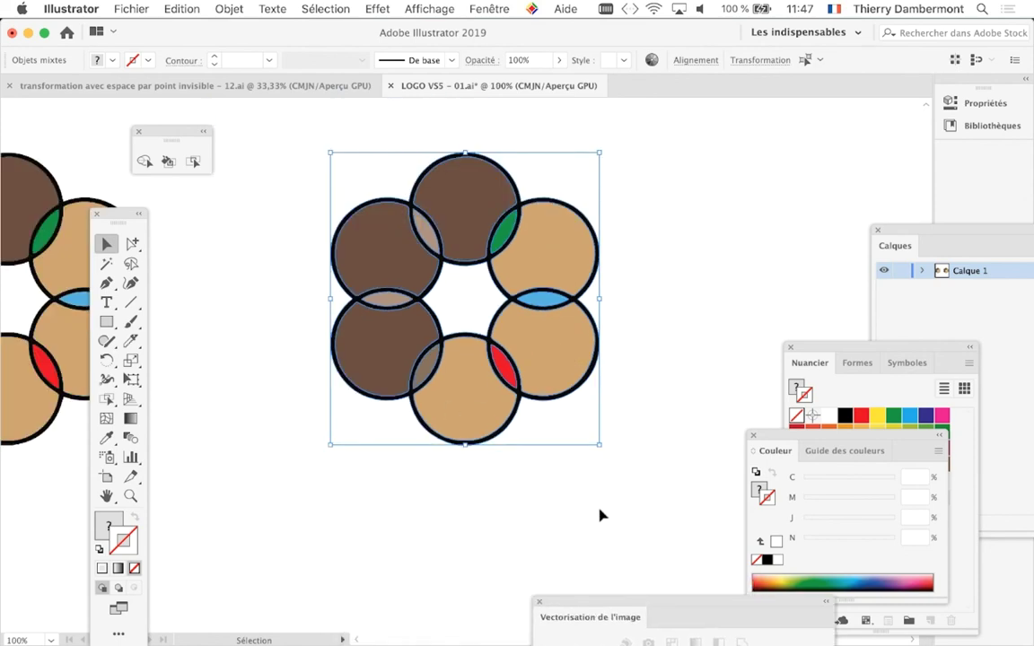
key("a")
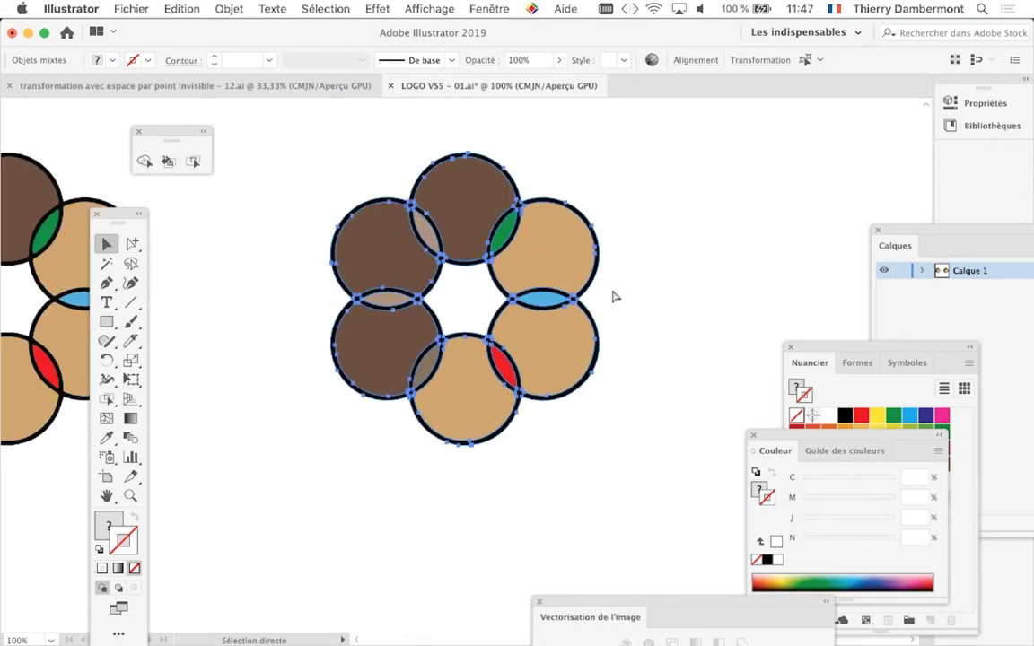
key("v")
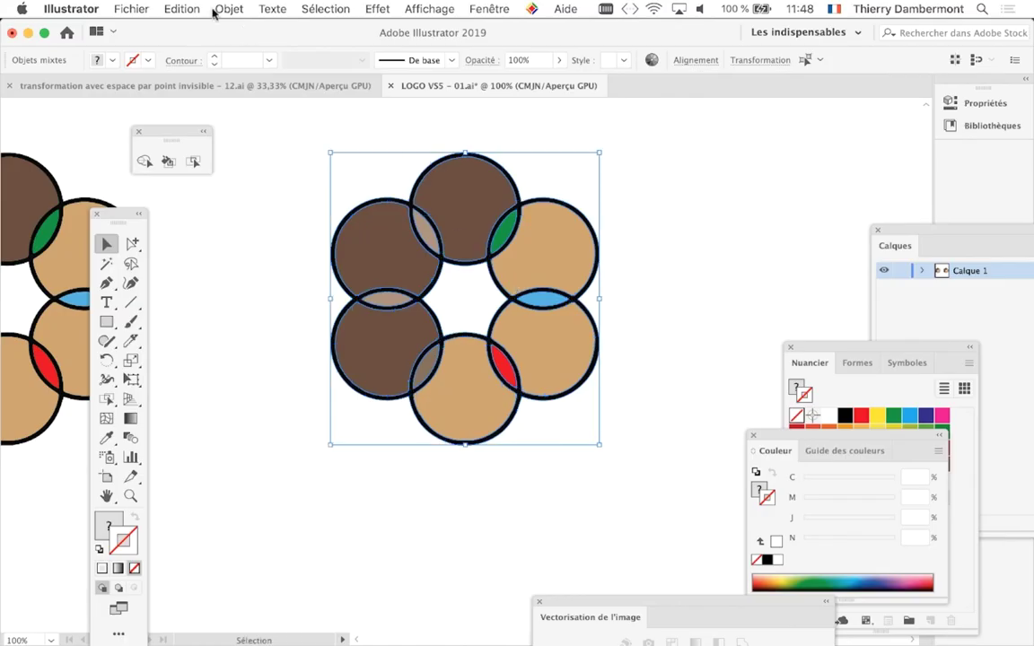
left_click(200, 8)
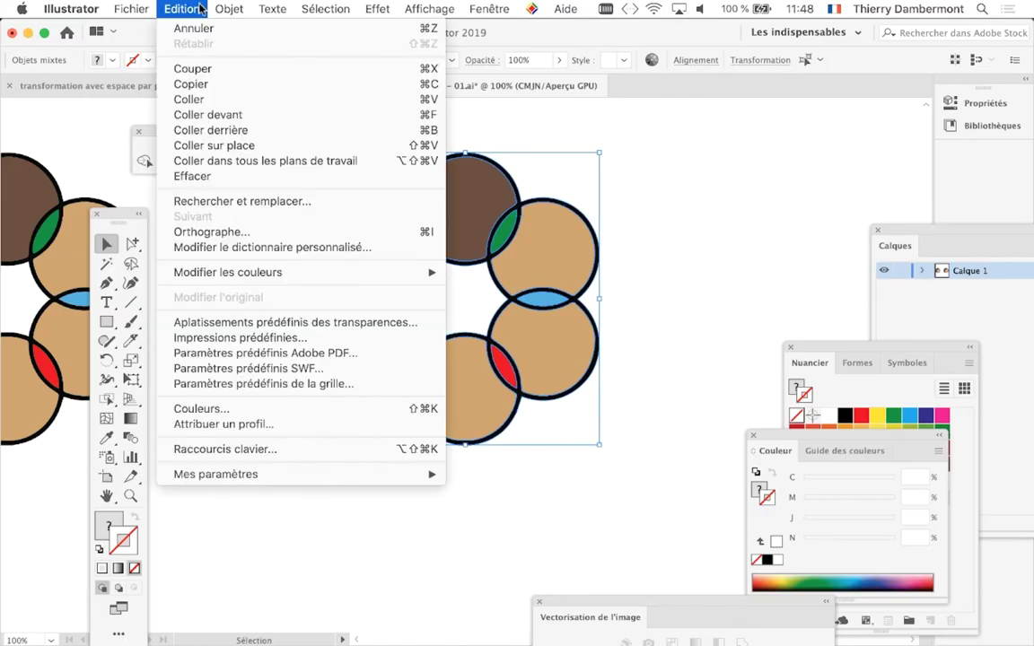
mouse_move(227, 272)
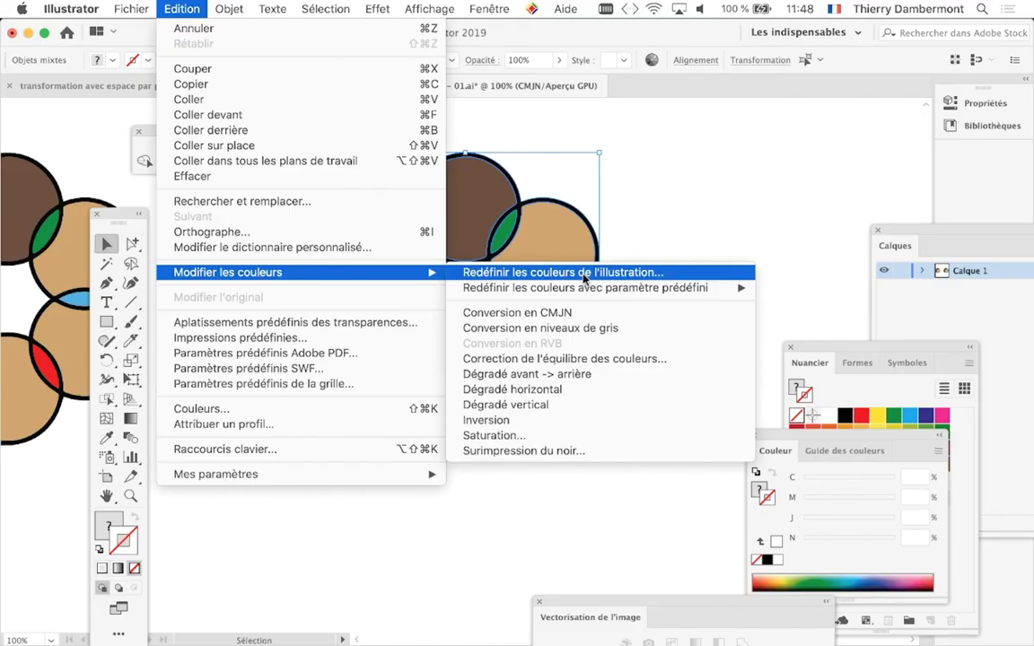
Step: Open Redéfinir les couleurs de l'illustration for the duplicate ring, positioned beside the artwork
left_click(584, 274)
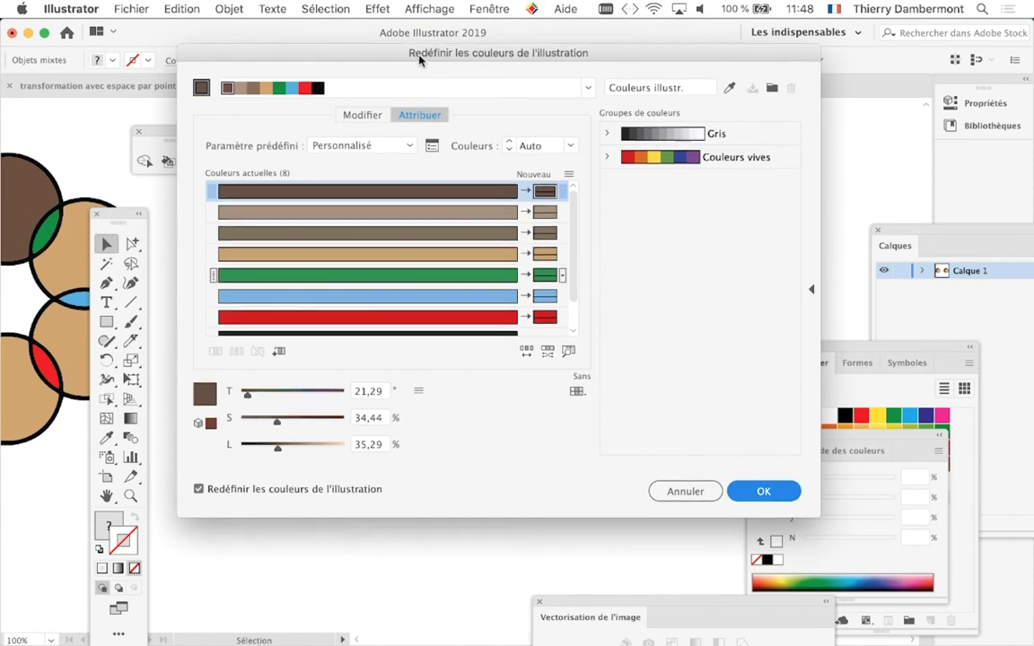
left_click_drag(376, 52, 810, 66)
key("Return")
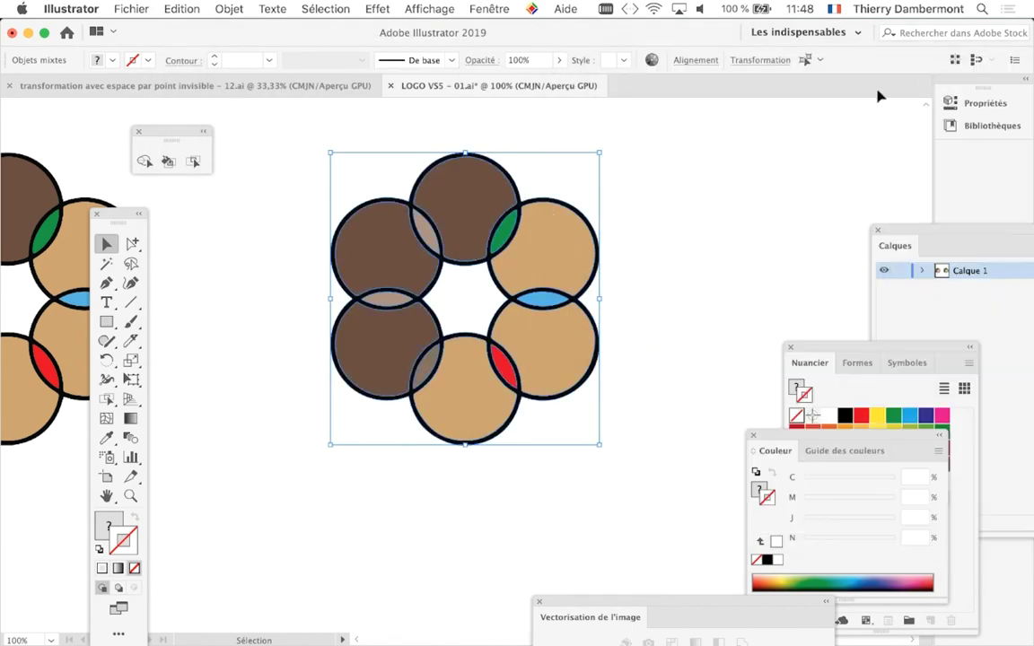
mouse_move(628, 242)
left_mouse_down()
mouse_move(488, 279)
mouse_move(452, 266)
left_mouse_up()
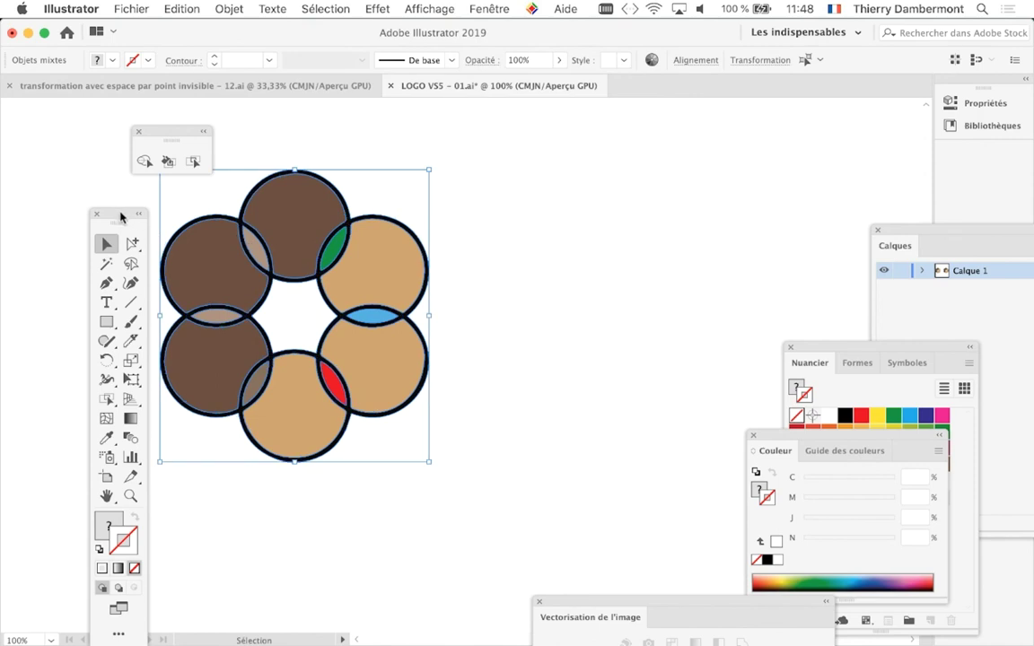
left_click_drag(118, 208, 45, 119)
left_click_drag(270, 235, 218, 270)
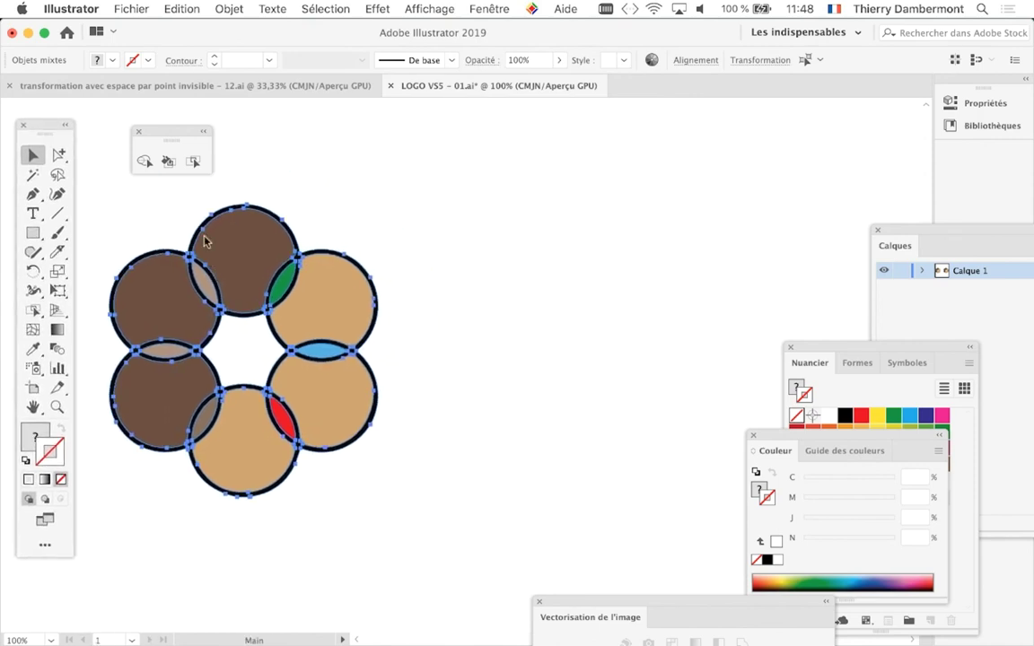
left_click(136, 132)
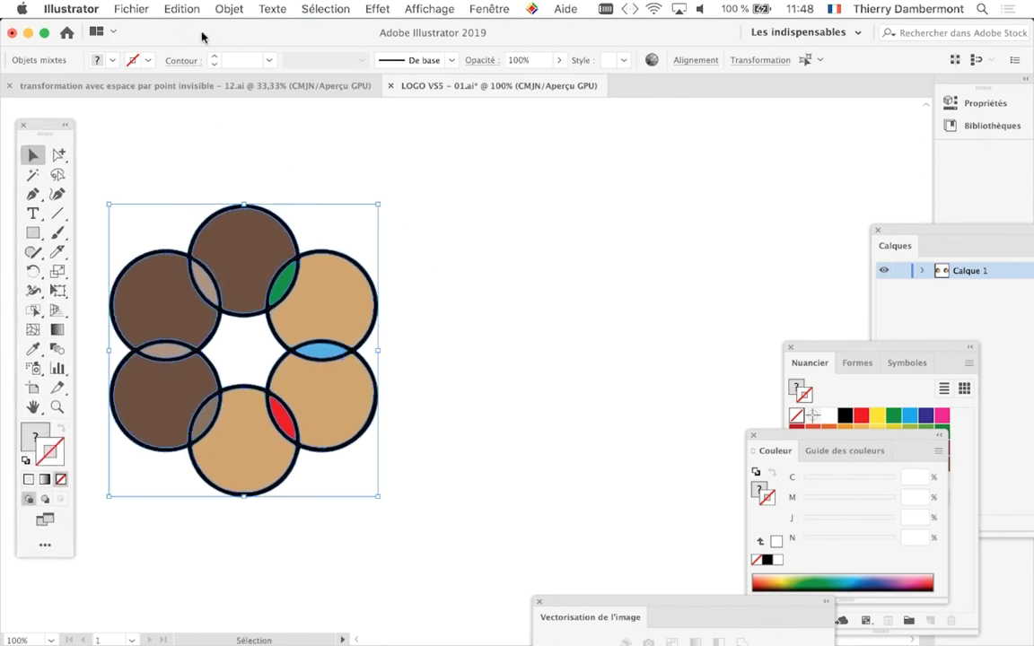
left_click_drag(284, 170, 271, 114)
left_click(166, 8)
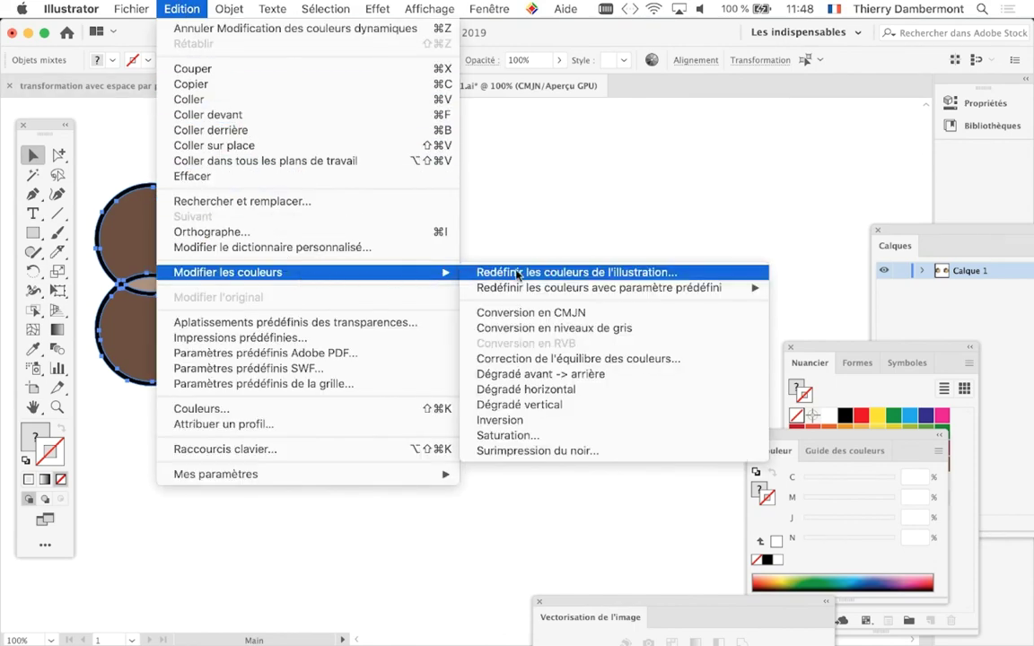
left_click(471, 271)
left_click_drag(628, 69, 475, 68)
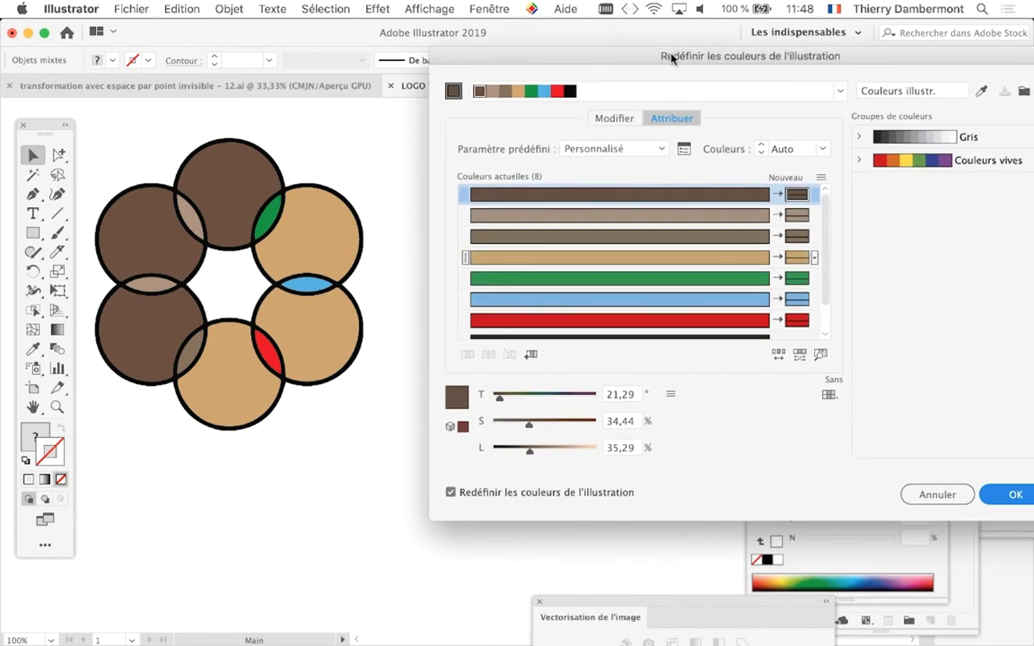
left_click_drag(606, 54, 593, 59)
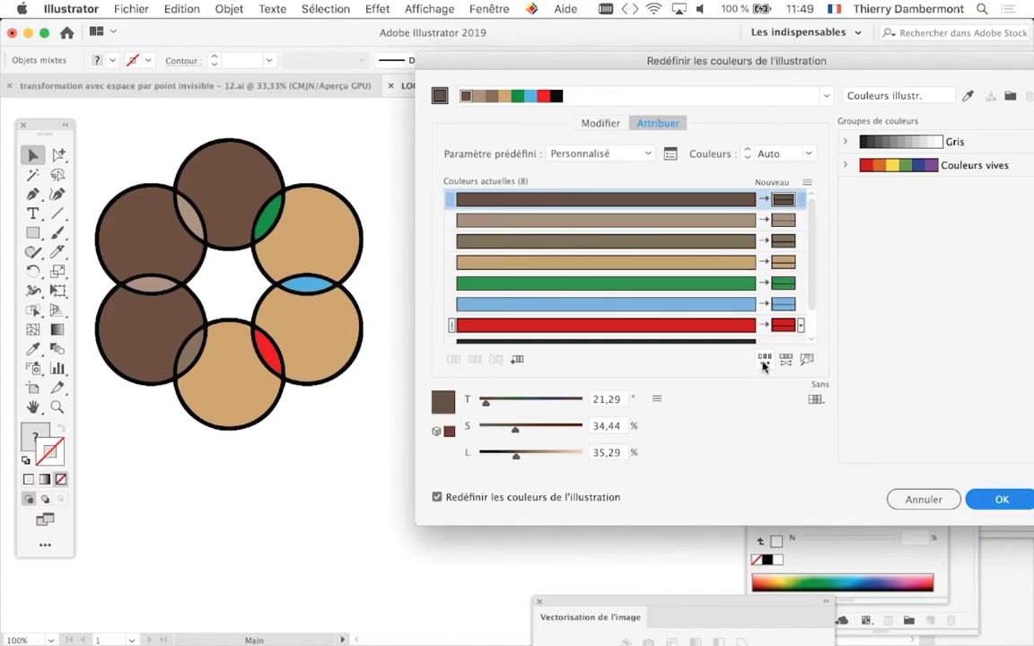
Step: Randomise the colour order until a brown variant with black, red, green and blue overlaps appears
left_click(764, 360)
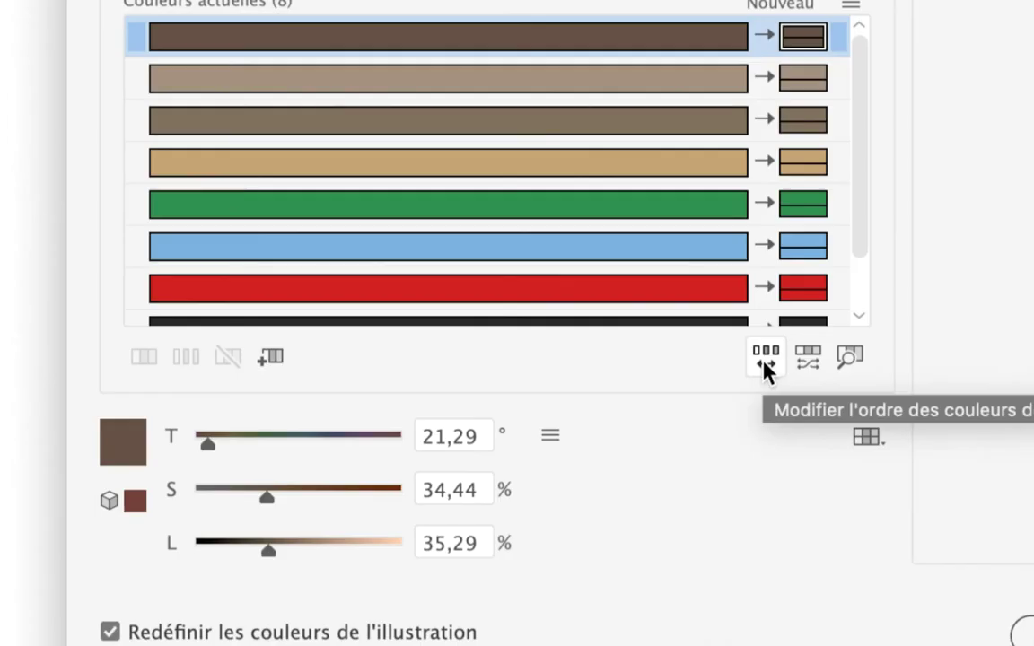
left_click(764, 361)
left_click(763, 362)
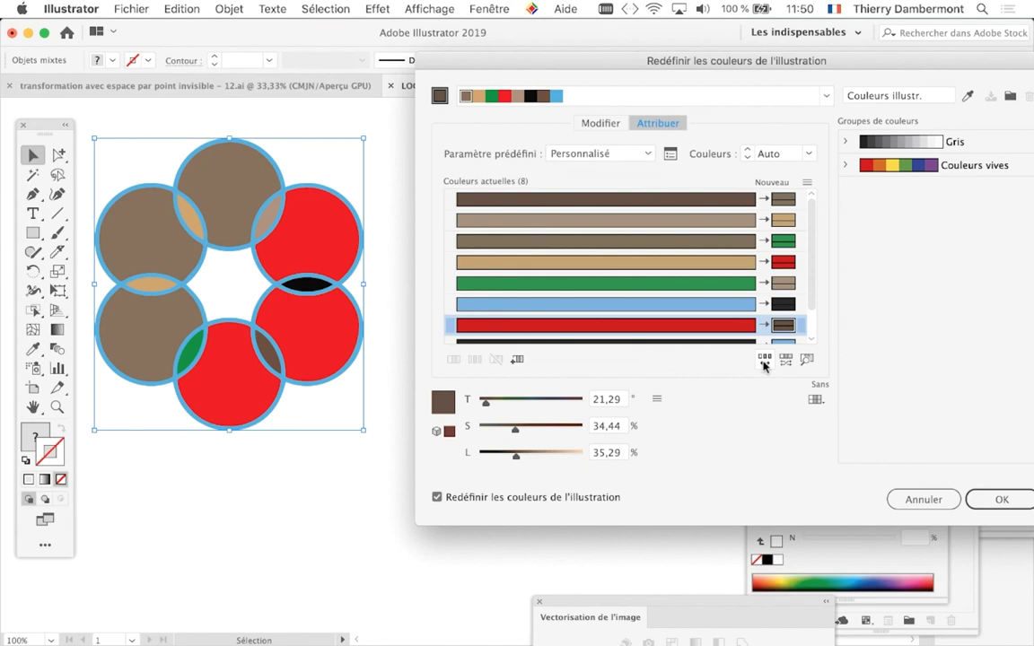
left_click(764, 362)
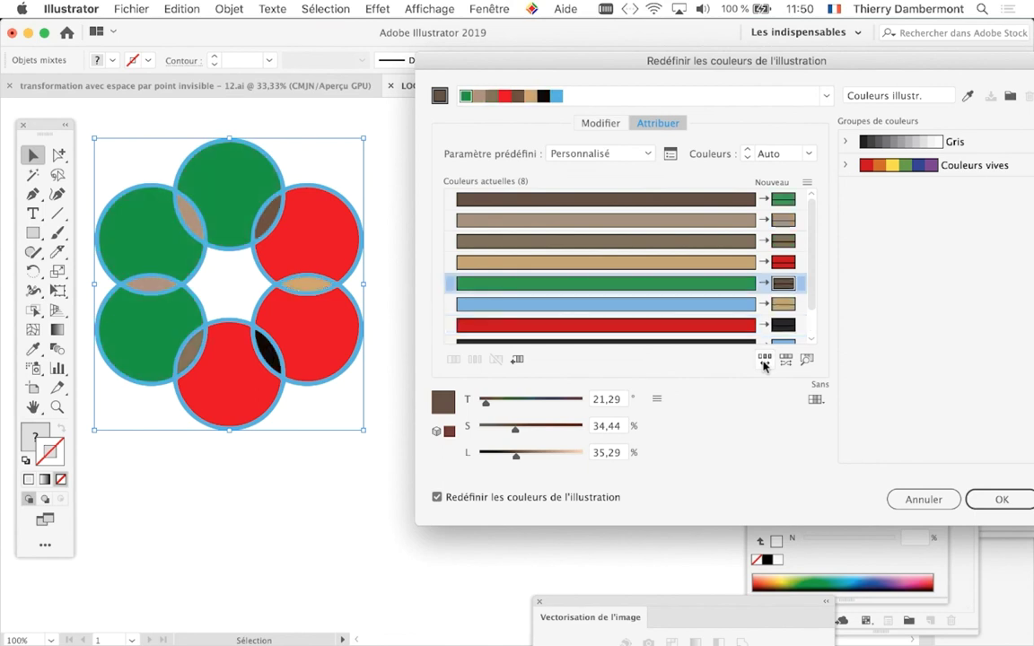
left_click(764, 362)
left_click(764, 362)
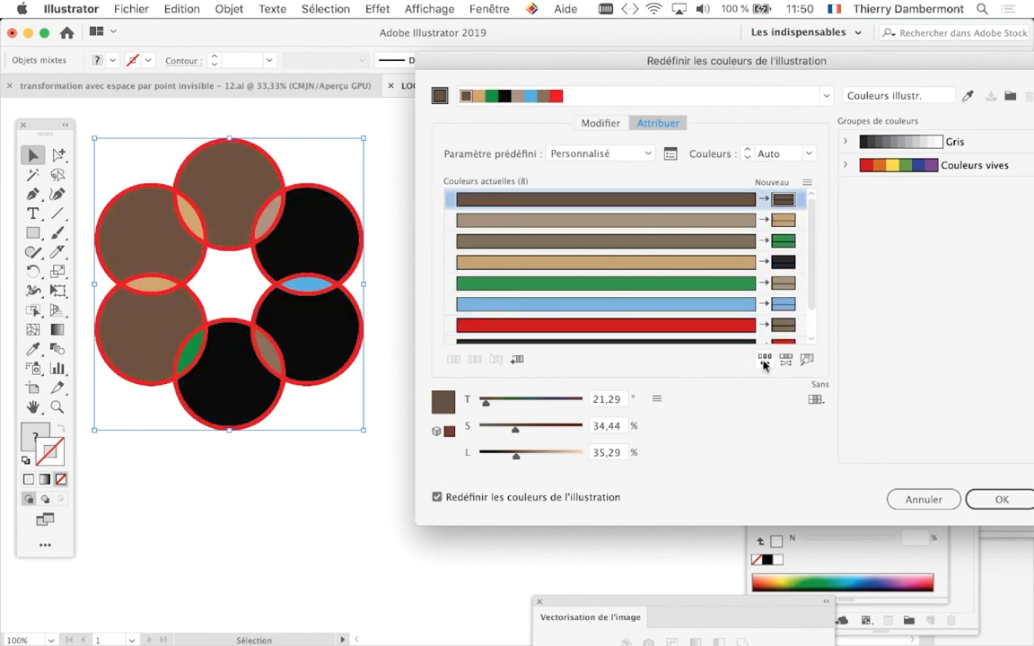
left_click(764, 363)
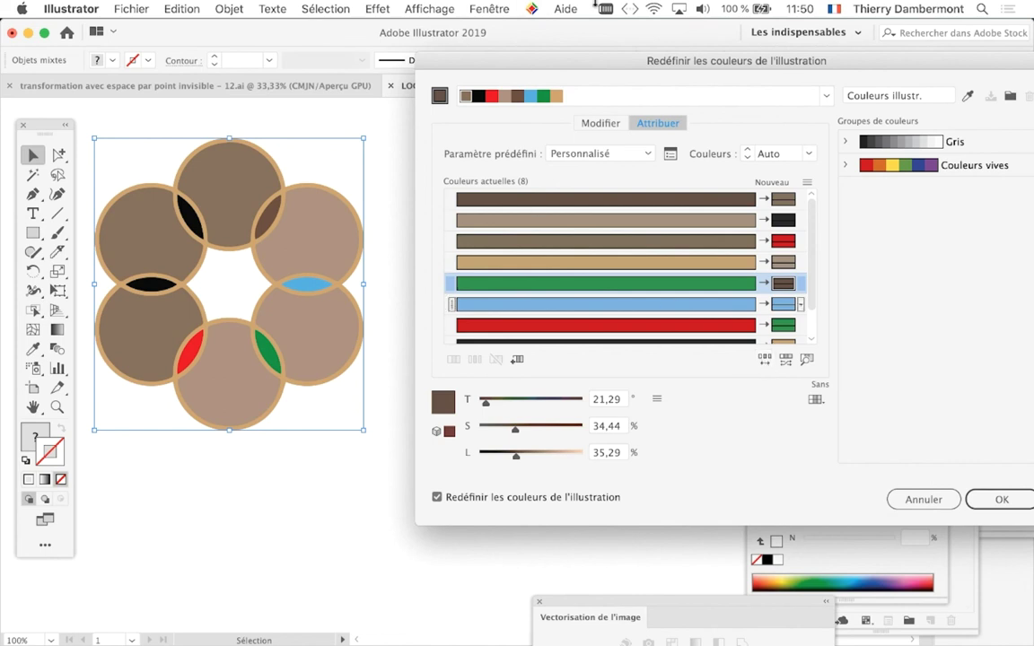
left_click_drag(682, 61, 544, 67)
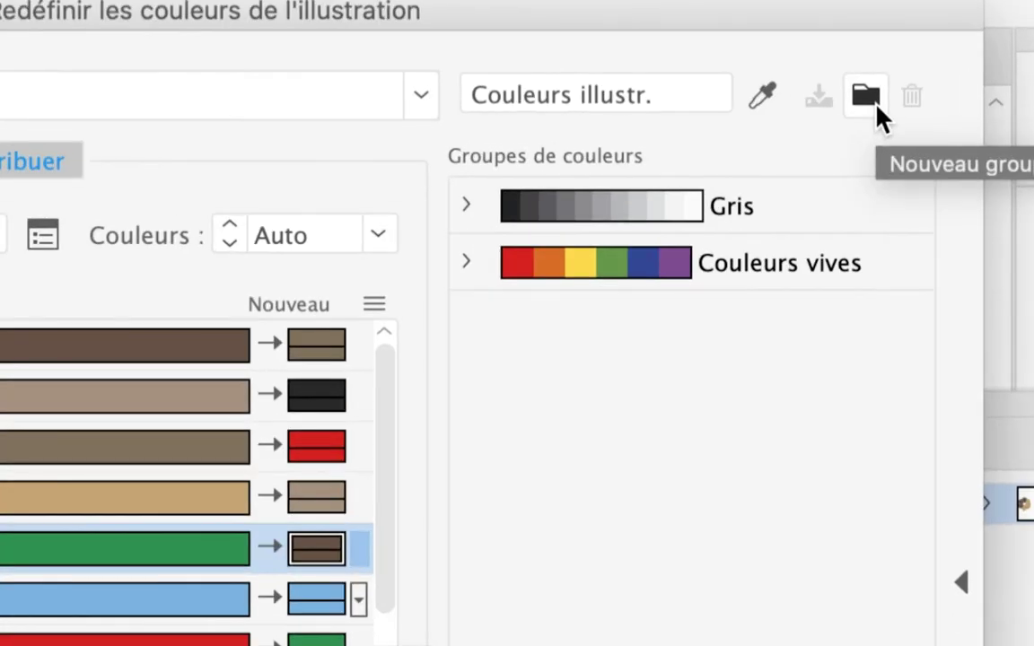
Step: Save the current colours as a colour group, then reshuffle randomly and save a second variant
left_click(877, 106)
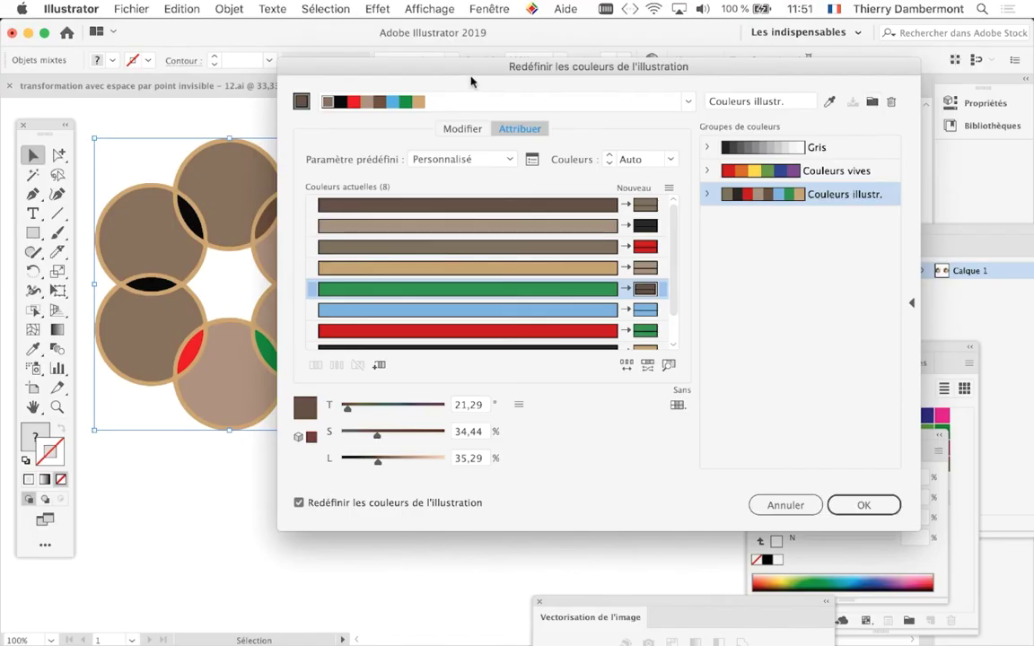
left_click_drag(470, 82, 570, 44)
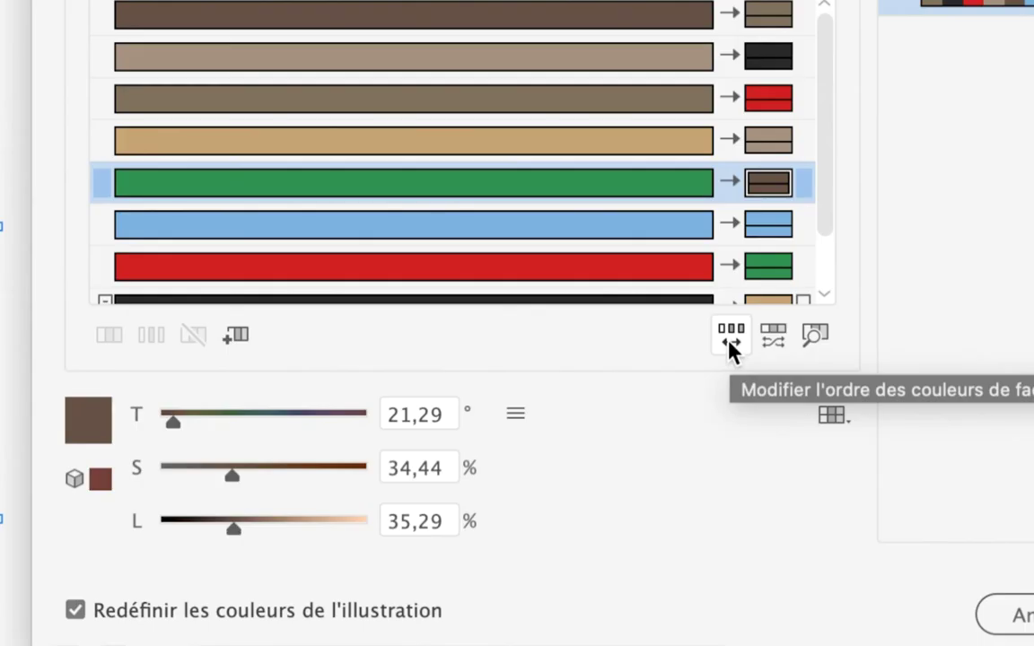
left_click(728, 350)
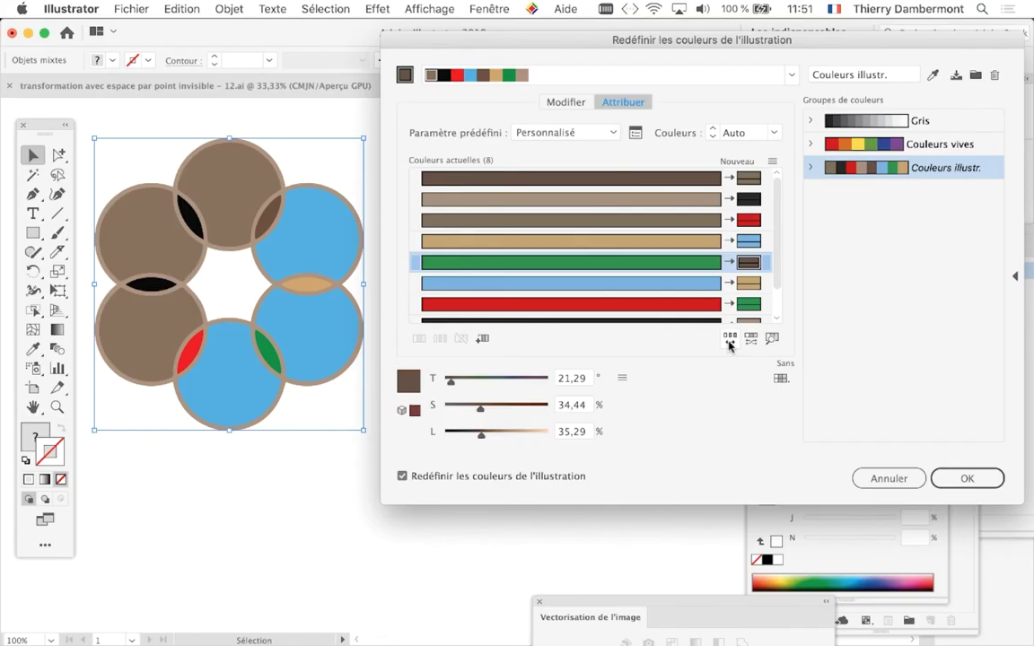
left_click(730, 343)
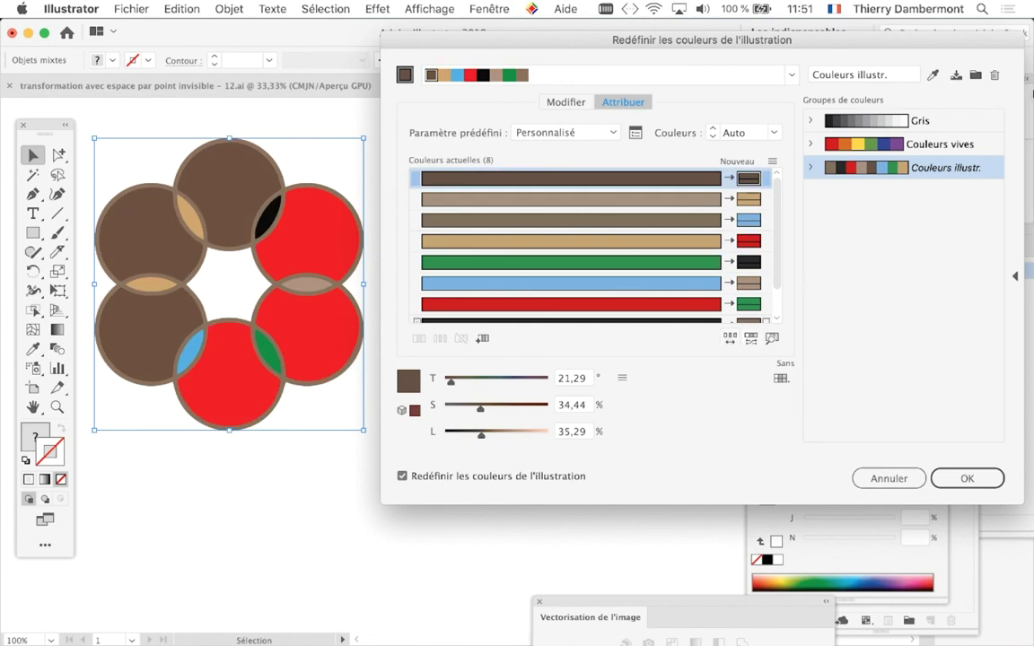
left_click(975, 75)
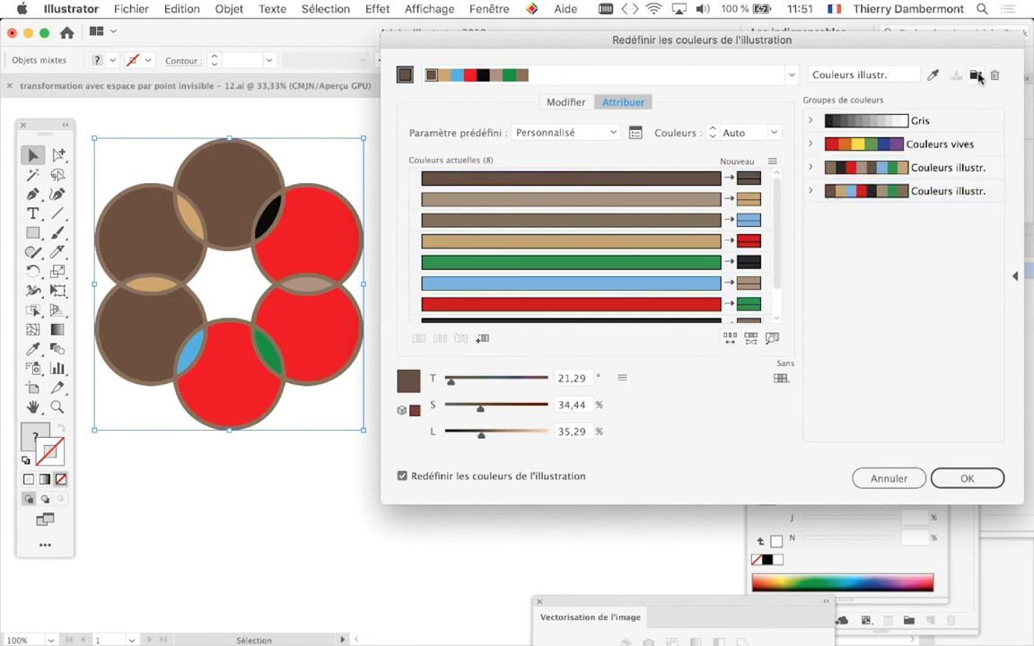
Step: Reshuffle to red circles with green outlines and save that variant as a colour group
left_click(730, 342)
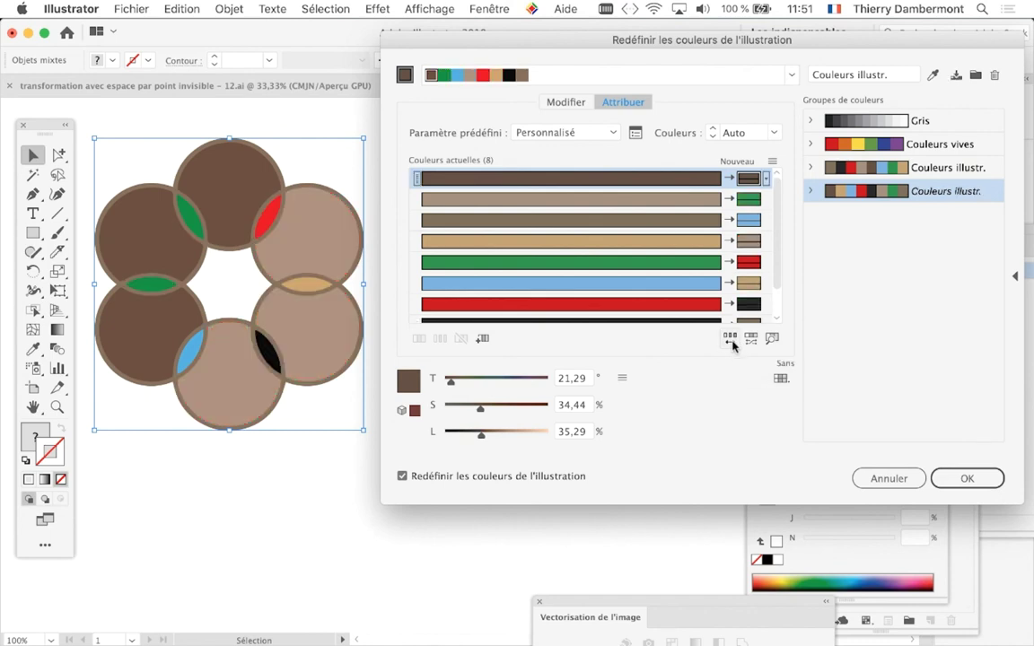
left_click(731, 342)
left_click(731, 342)
left_click(731, 342)
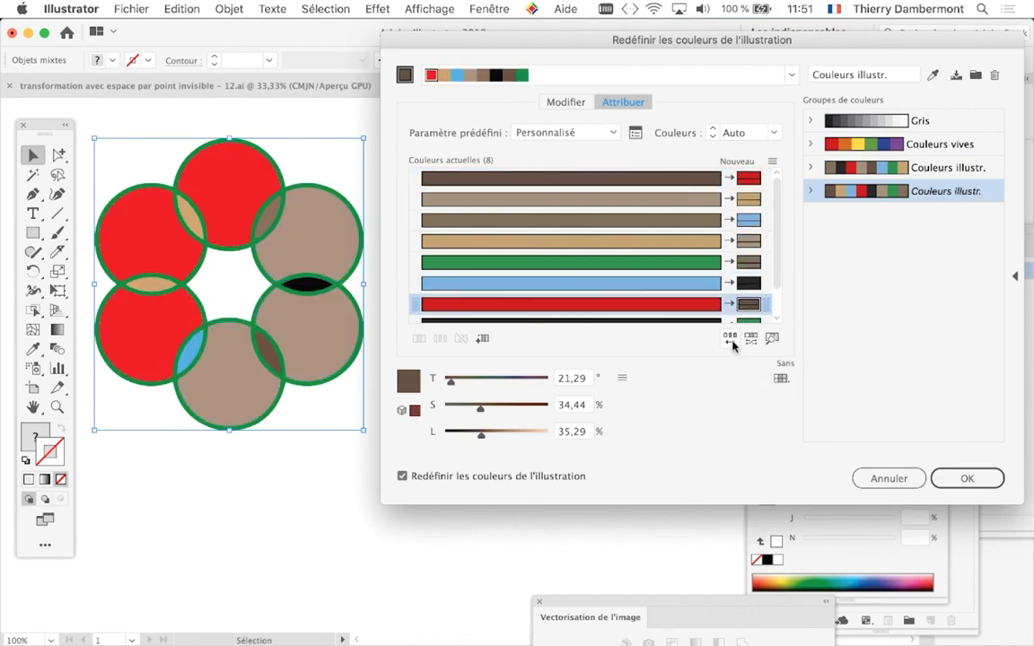
left_click(976, 74)
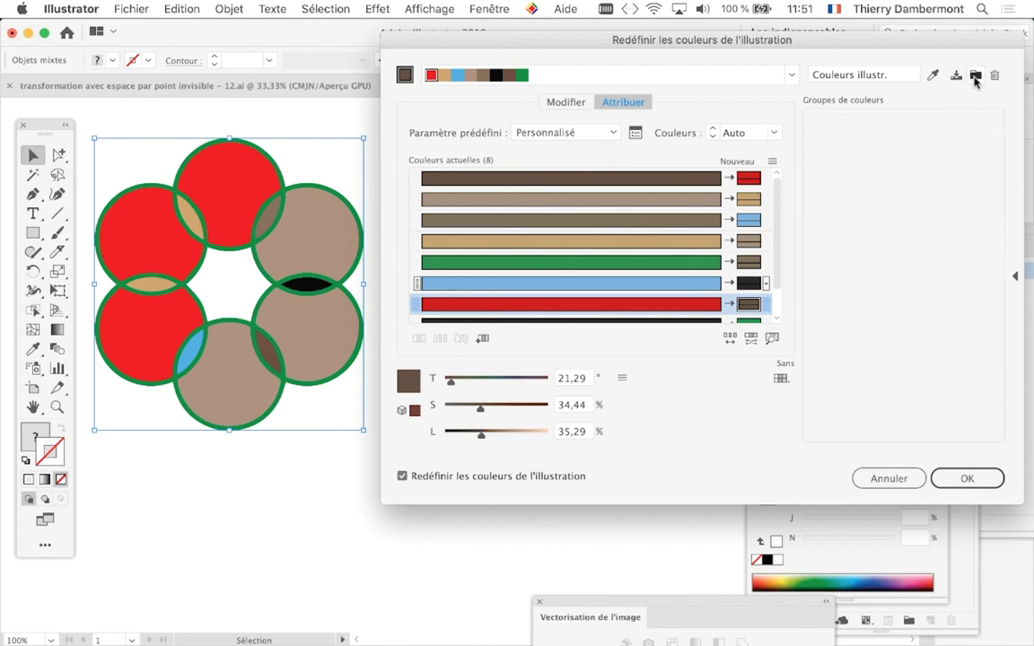
Step: Preview and compare the saved colour groups on the ring logo
left_click(931, 192)
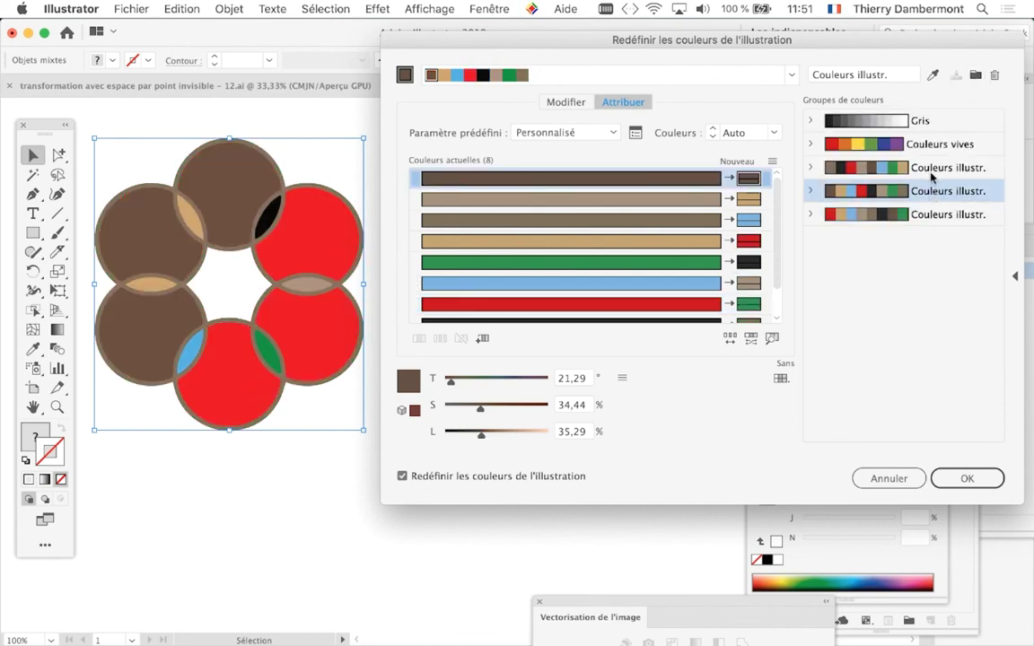
left_click(931, 169)
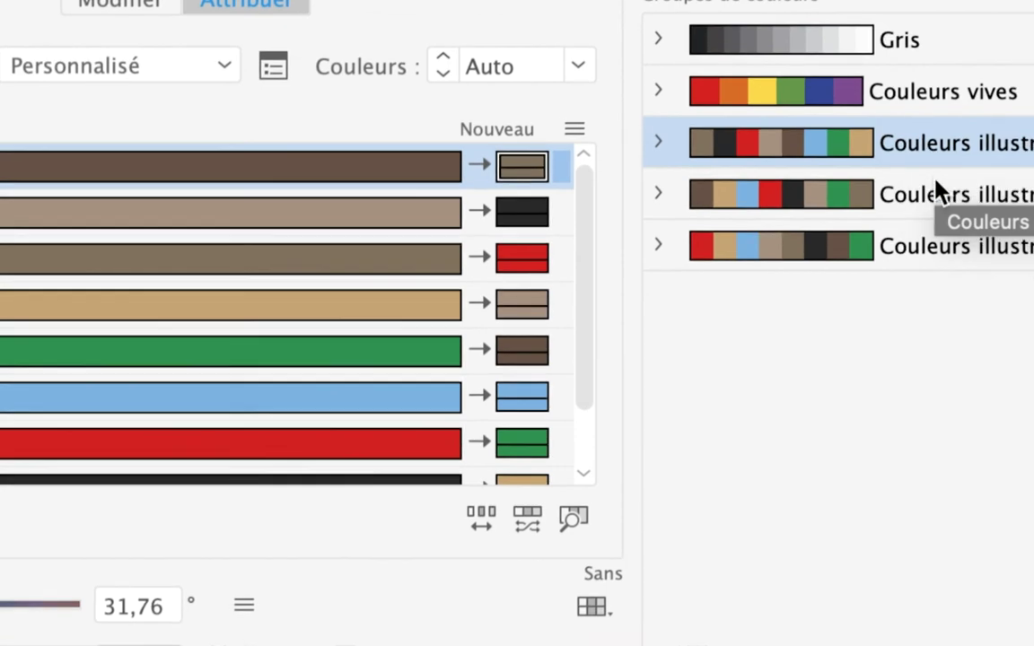
left_click(933, 215)
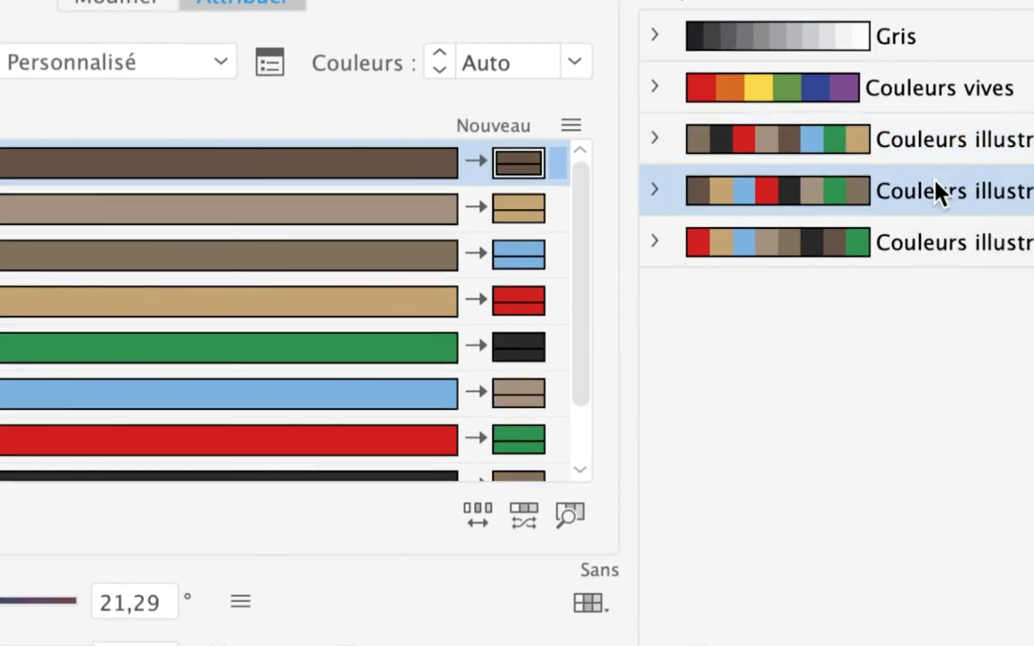
left_click(933, 206)
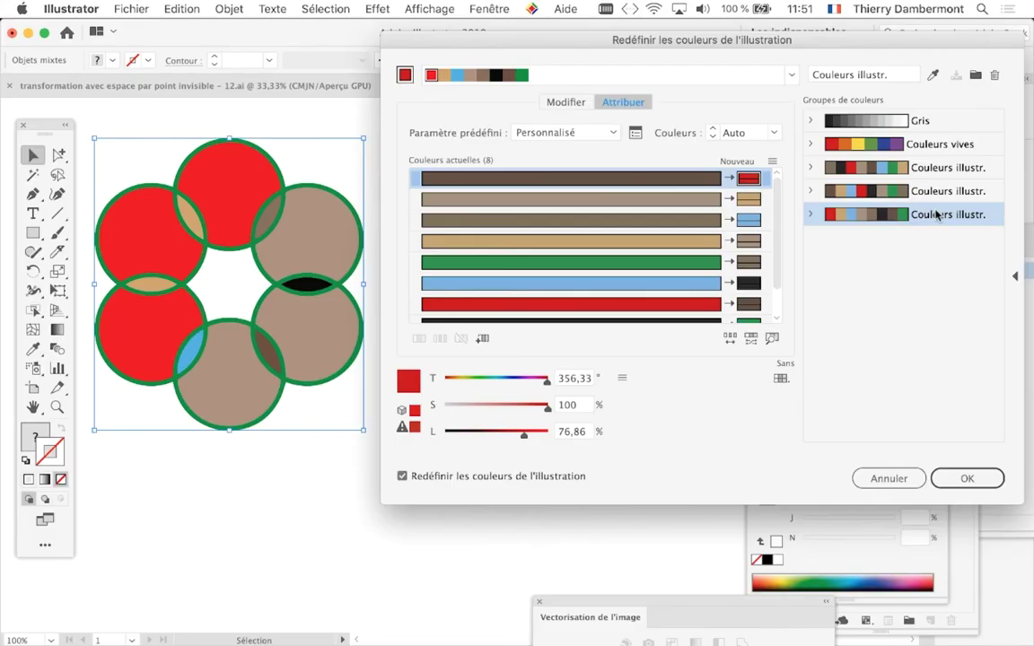
left_click(932, 192)
left_click(931, 169)
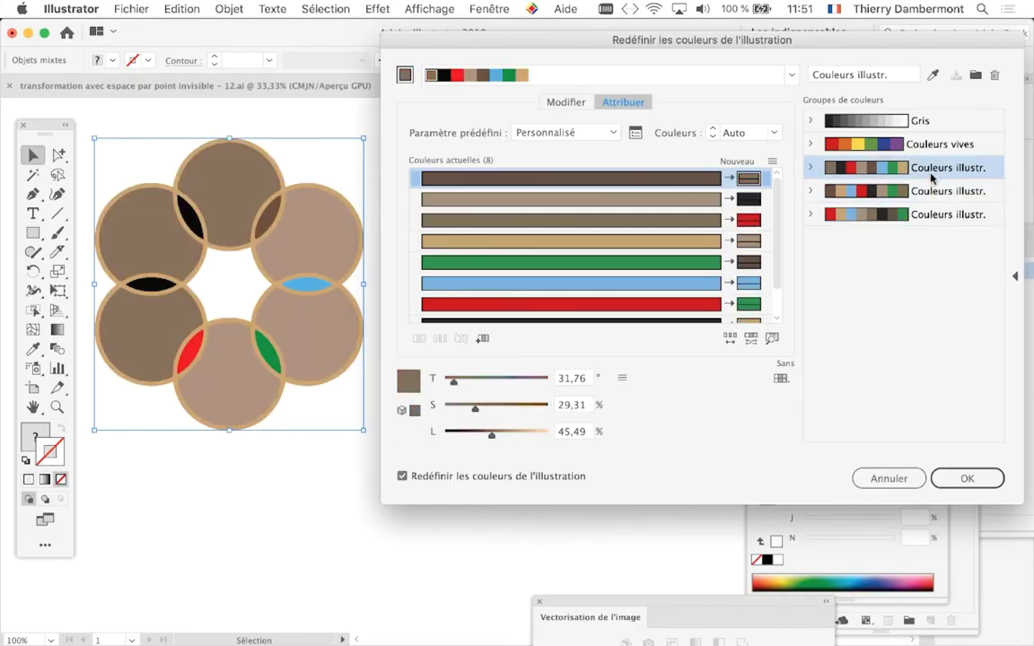
left_click(931, 191)
left_click(931, 214)
left_click(932, 191)
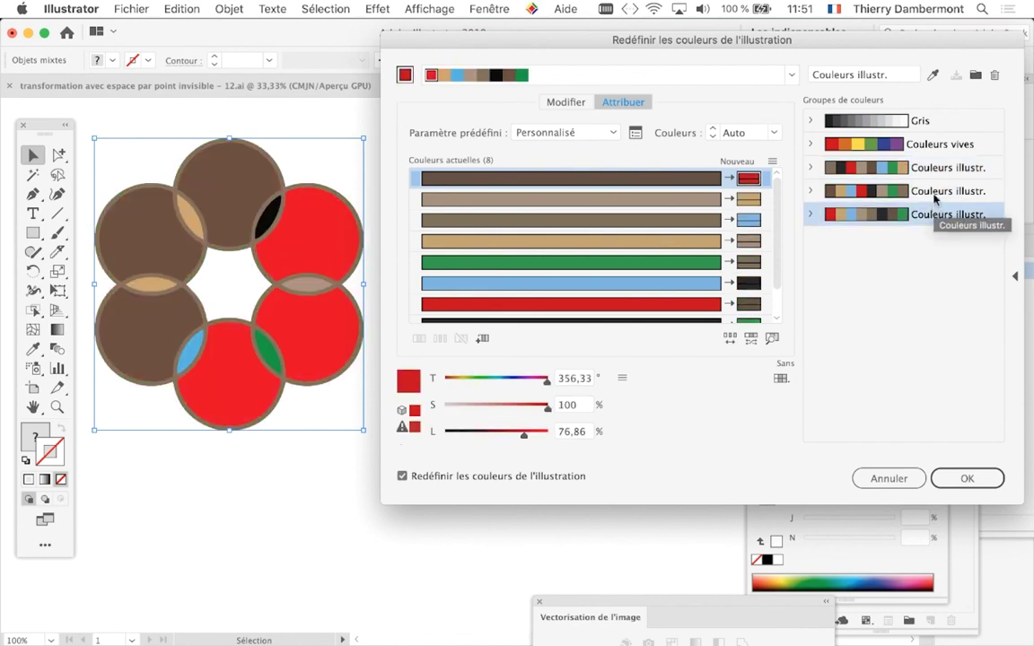
left_click(933, 172)
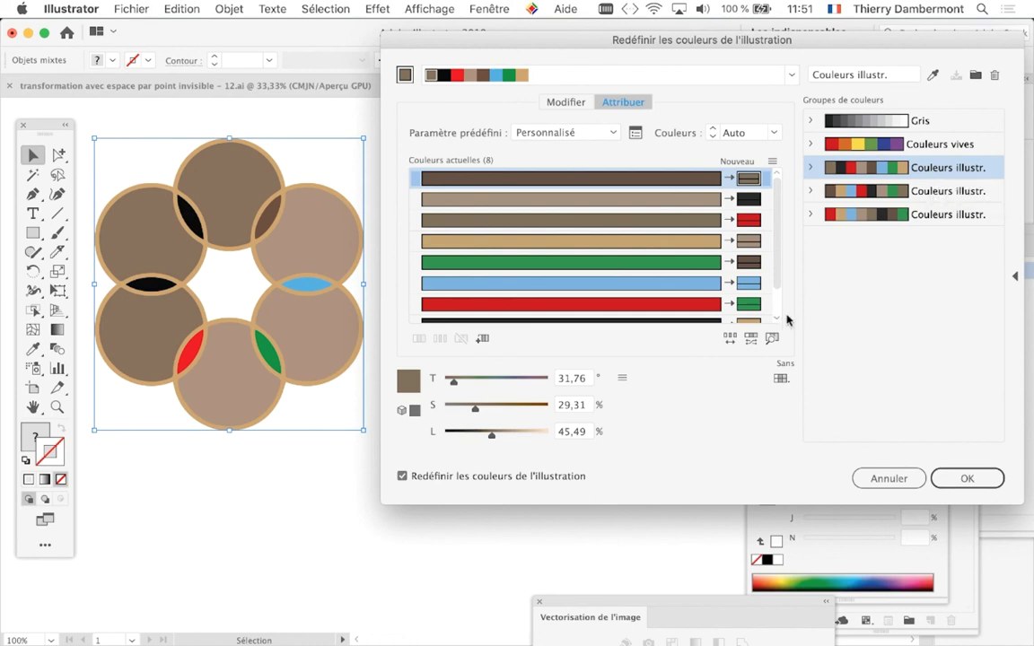
Step: Save a random blue variant as a fourth group, then apply the blue-and-beige group
left_click(730, 341)
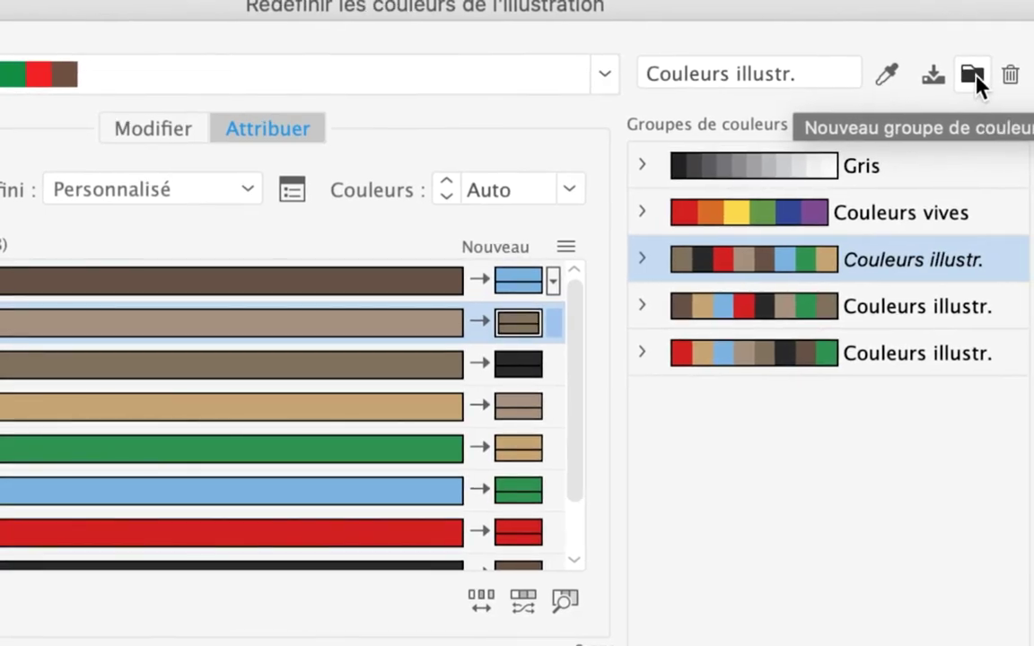
left_click(974, 75)
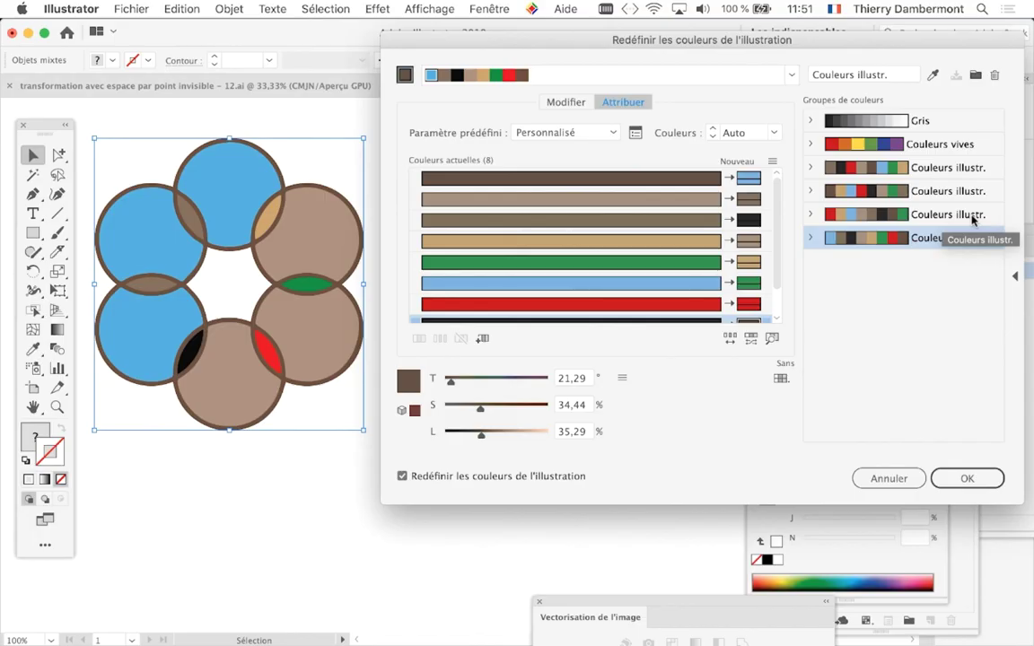
left_click(973, 217)
left_click(970, 191)
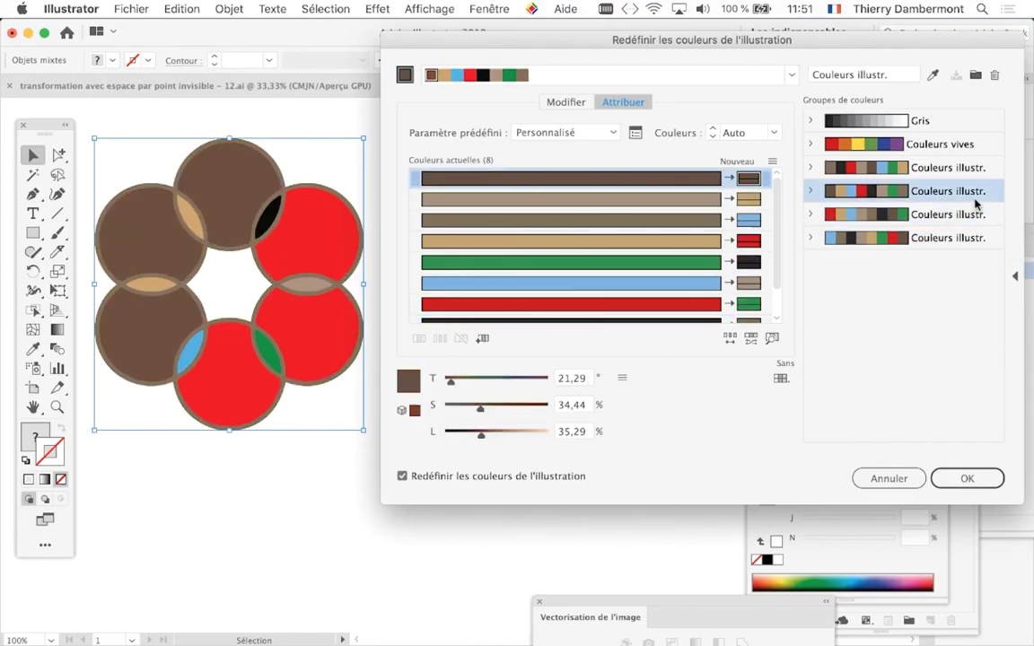
left_click(968, 168)
left_click(973, 238)
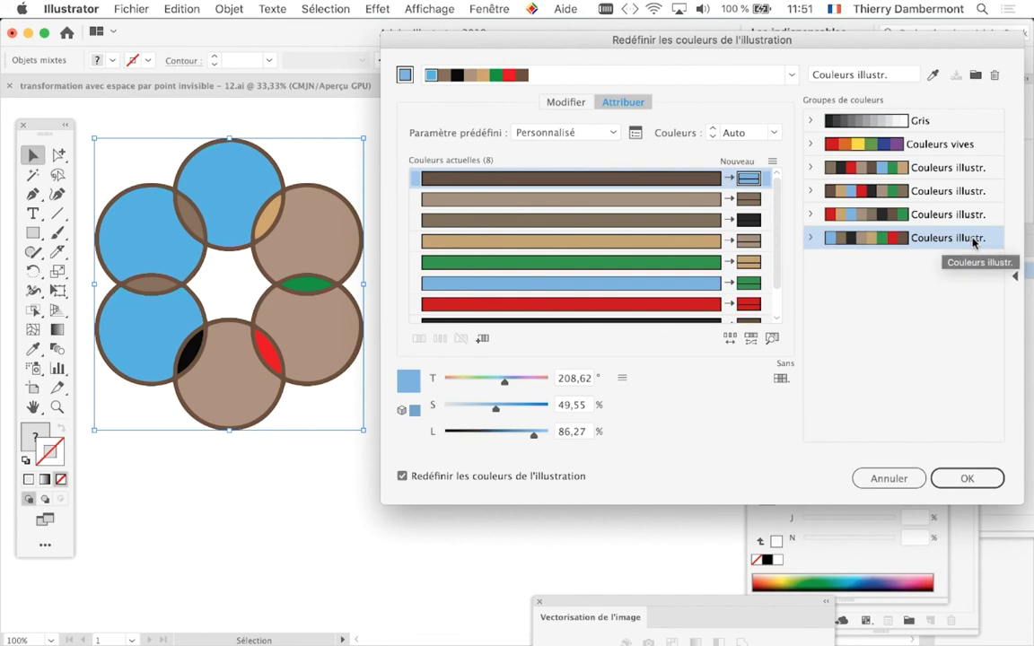
left_click(966, 478)
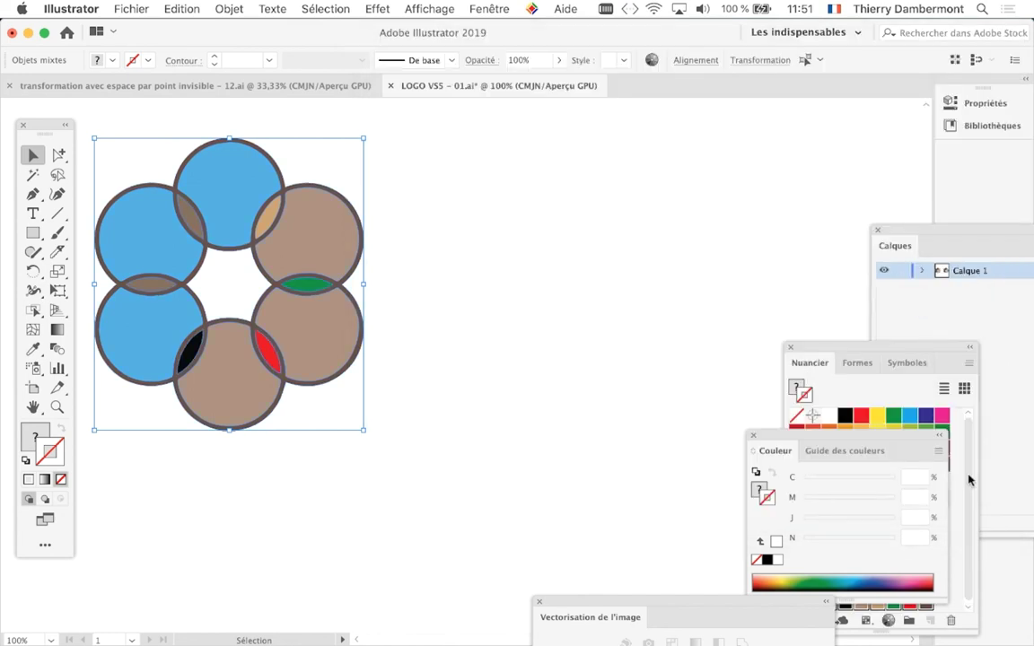
Step: Deselect and save a copy as LOGO VS5 - 02.ai, changing version 01 to 02
left_click(482, 422)
scroll(486, 435, "down", 1, "alt")
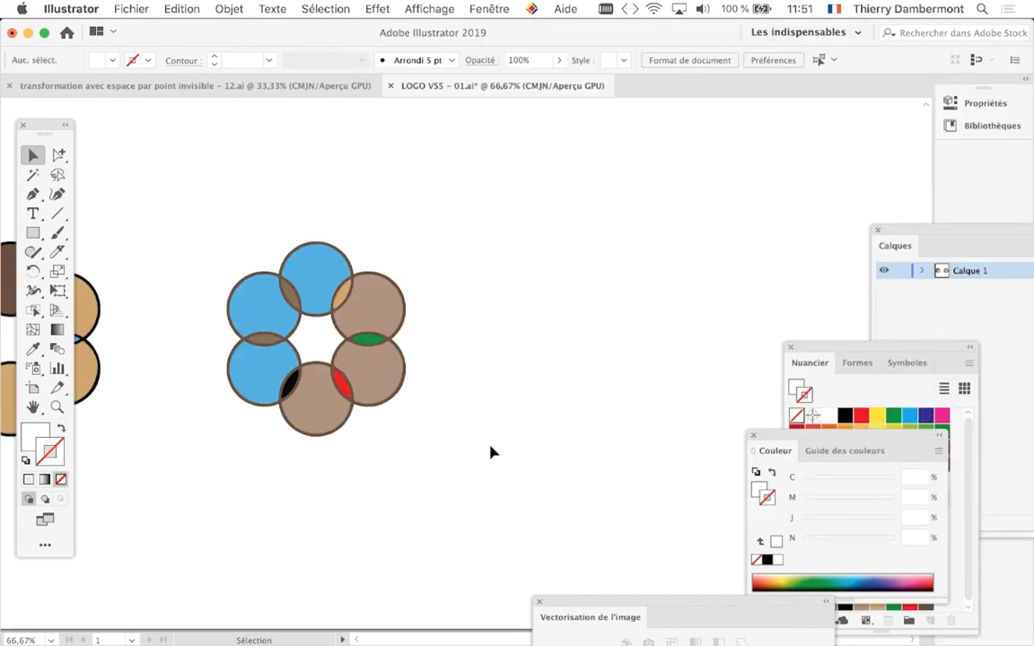
left_click(131, 9)
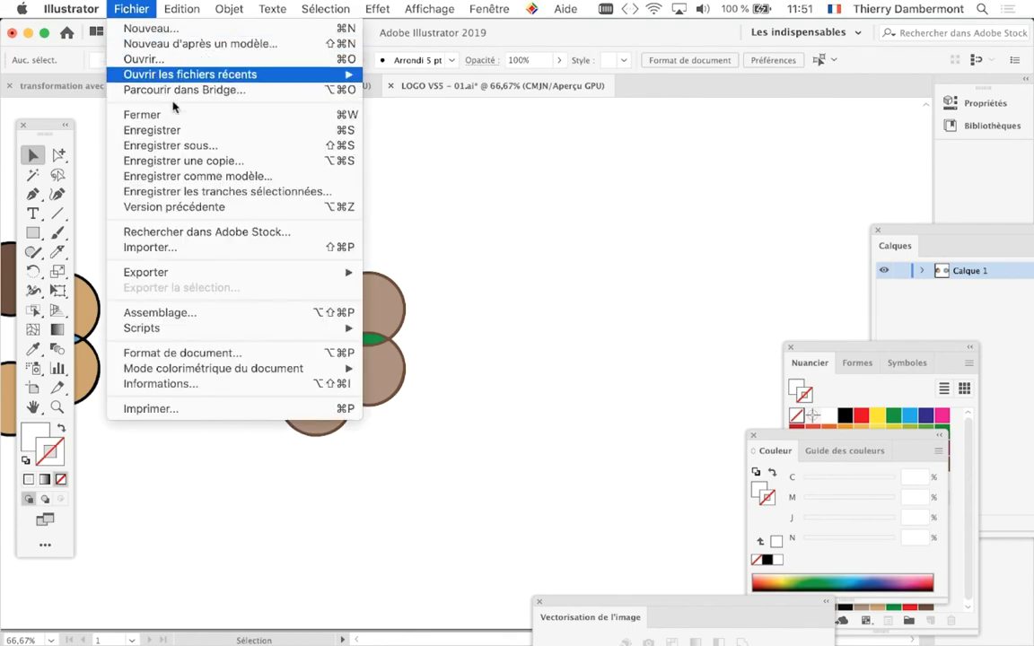
left_click(180, 144)
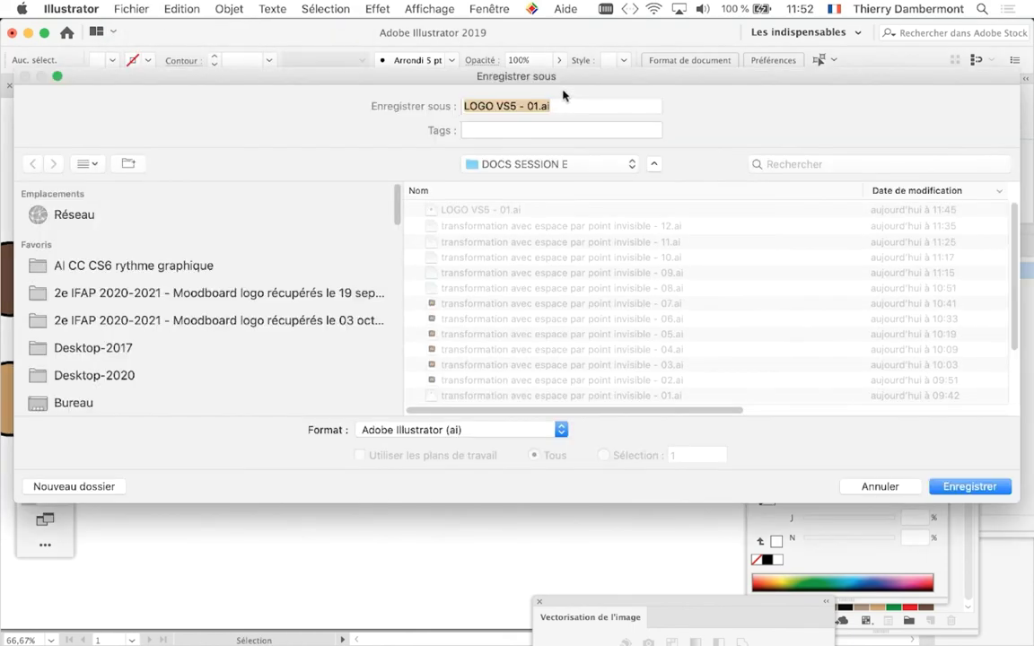
left_click(543, 106)
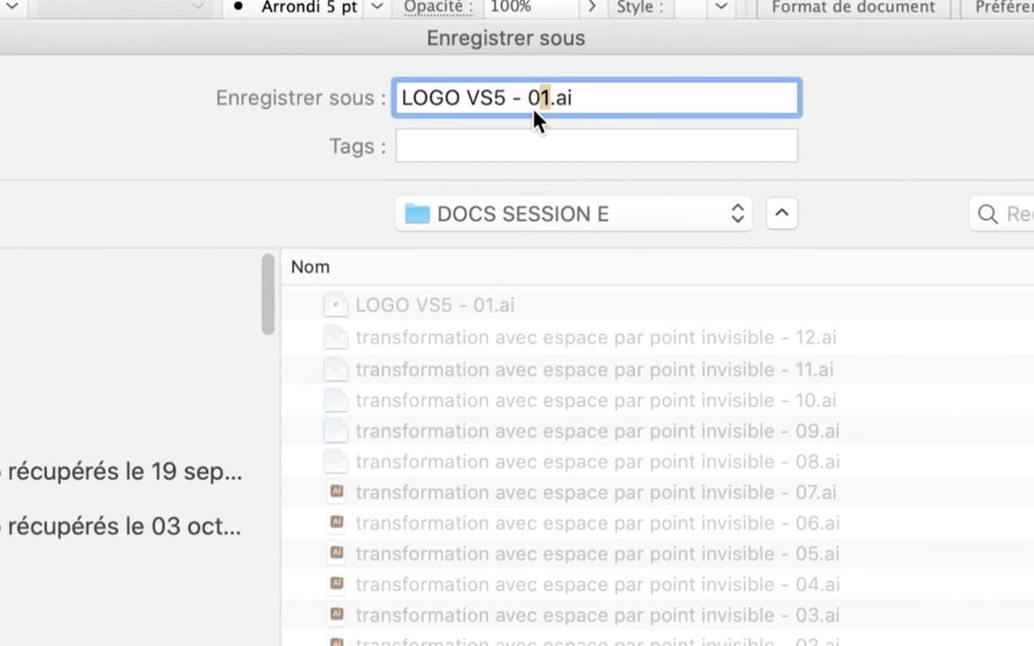
key("BackSpace")
type("2")
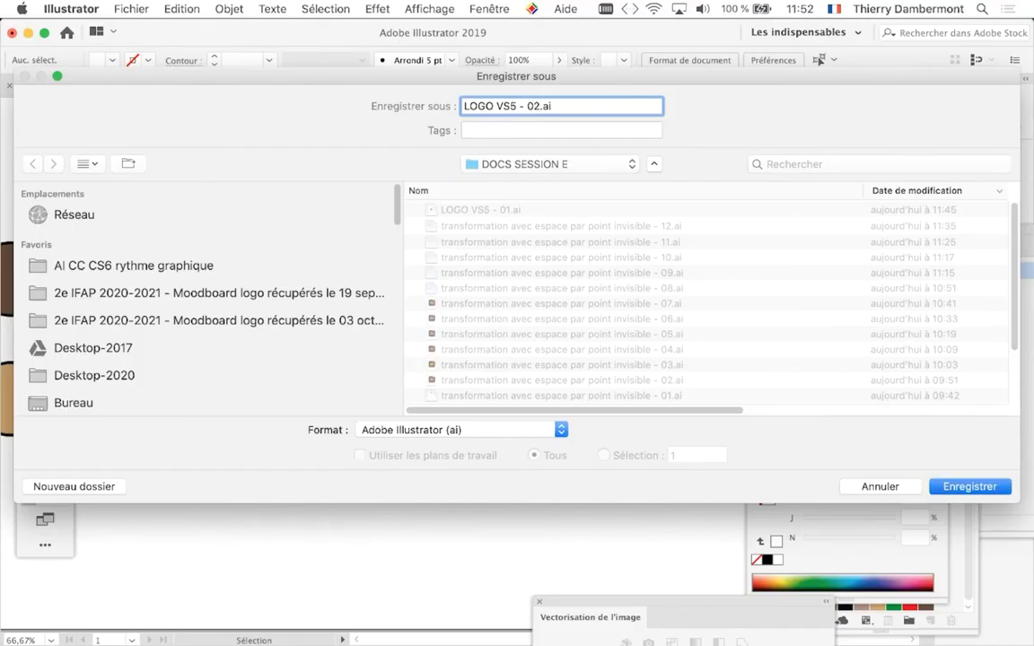
key("Return")
key("Return")
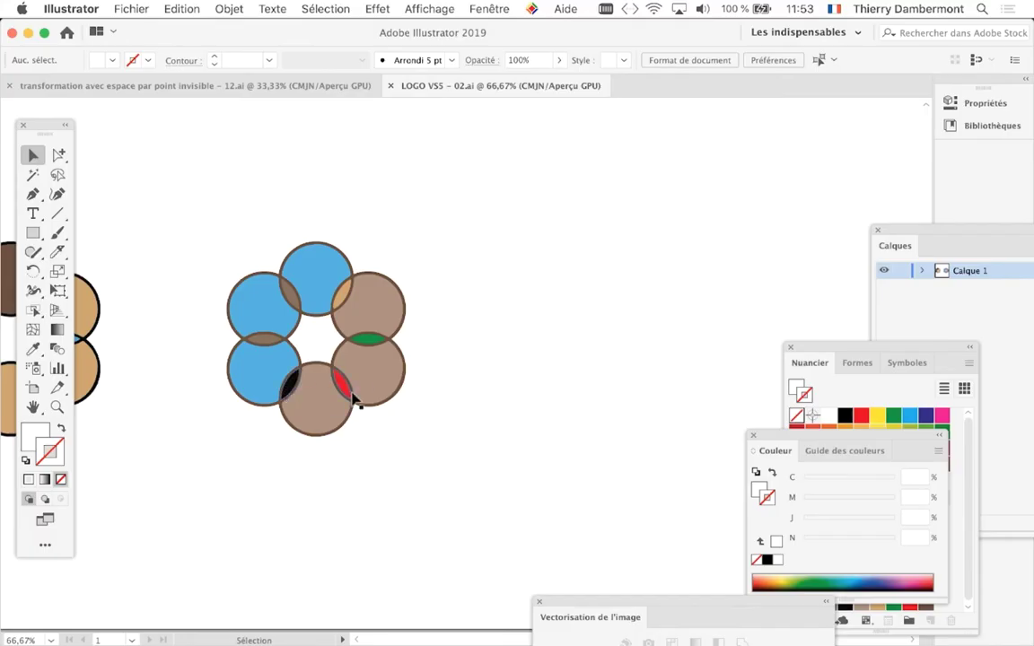
Step: Select all six circles of the brown-and-tan ring and drag a copy right of the blue variant
scroll(353, 396, "left", 5)
scroll(611, 452, "left", 5)
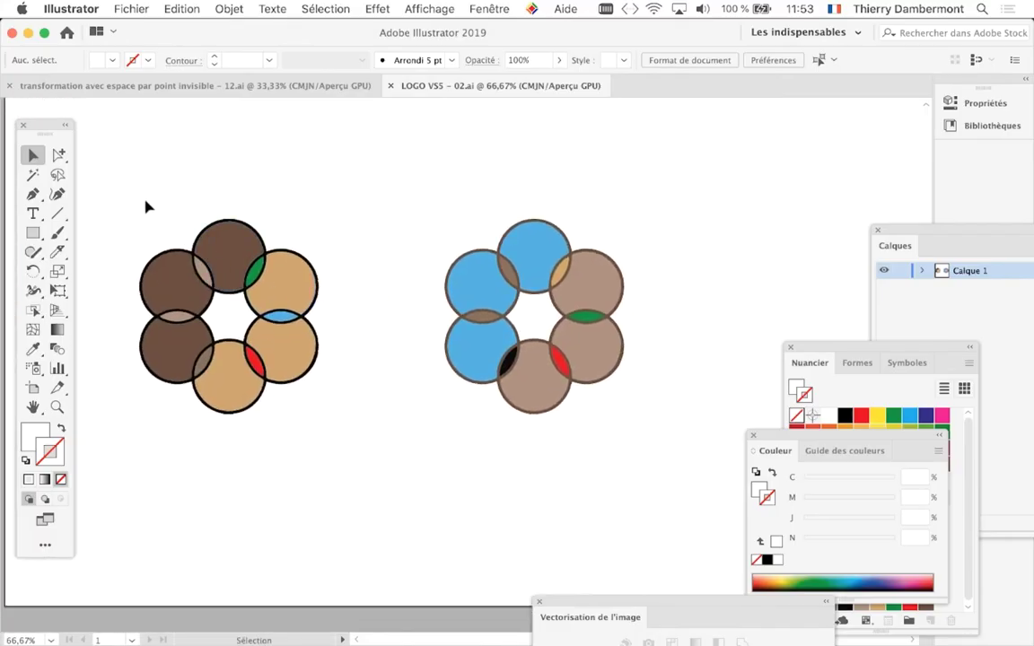
left_click_drag(143, 202, 326, 464)
key("a")
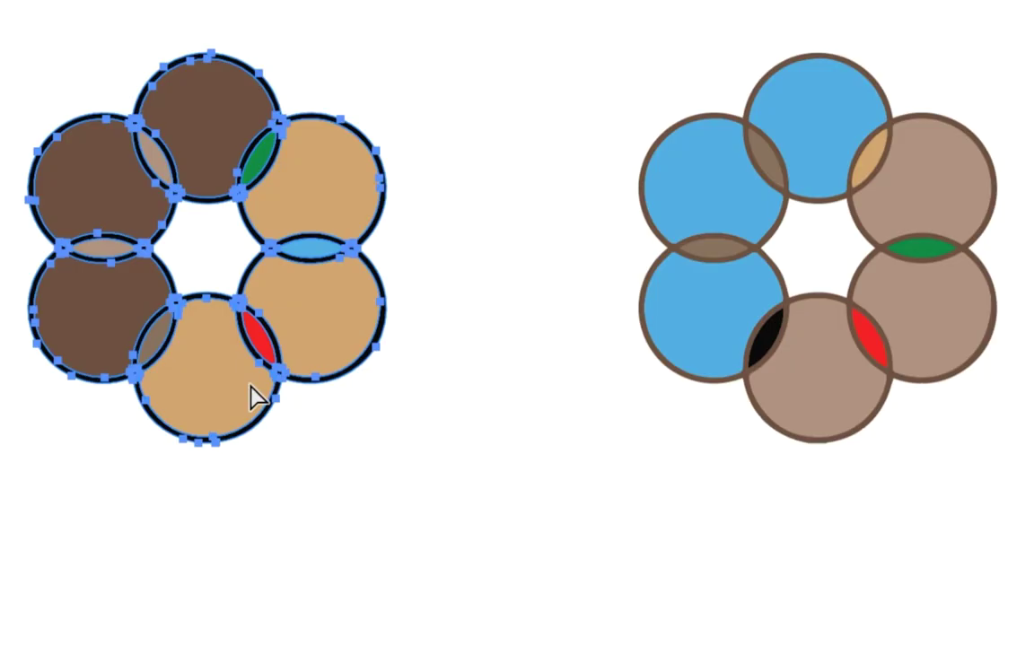
key("v")
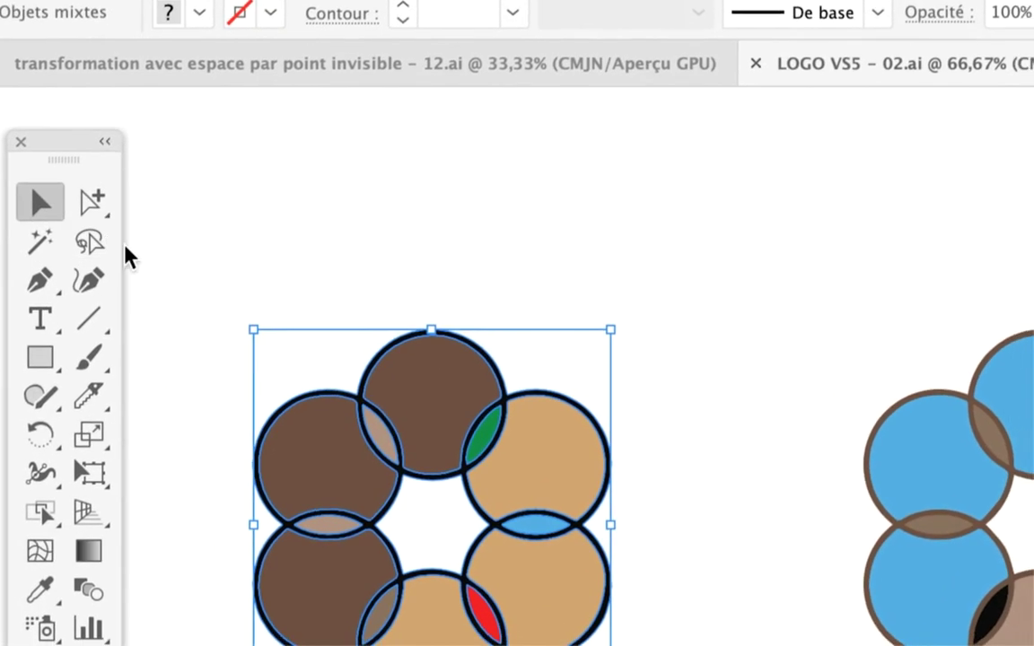
left_click(164, 296)
left_click(223, 358)
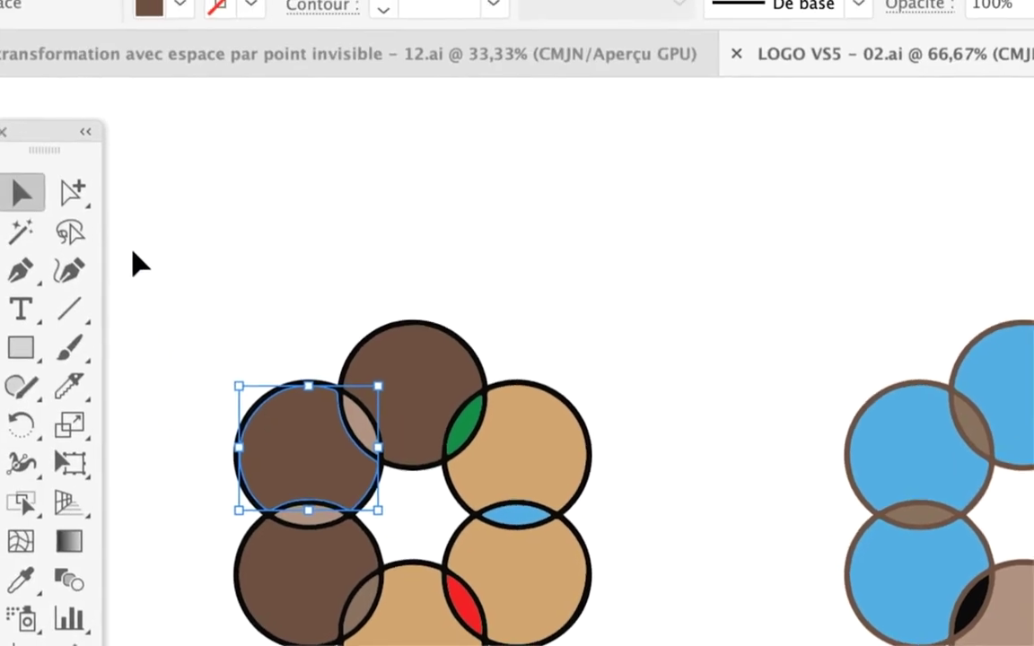
key("ctrl+a")
key("a")
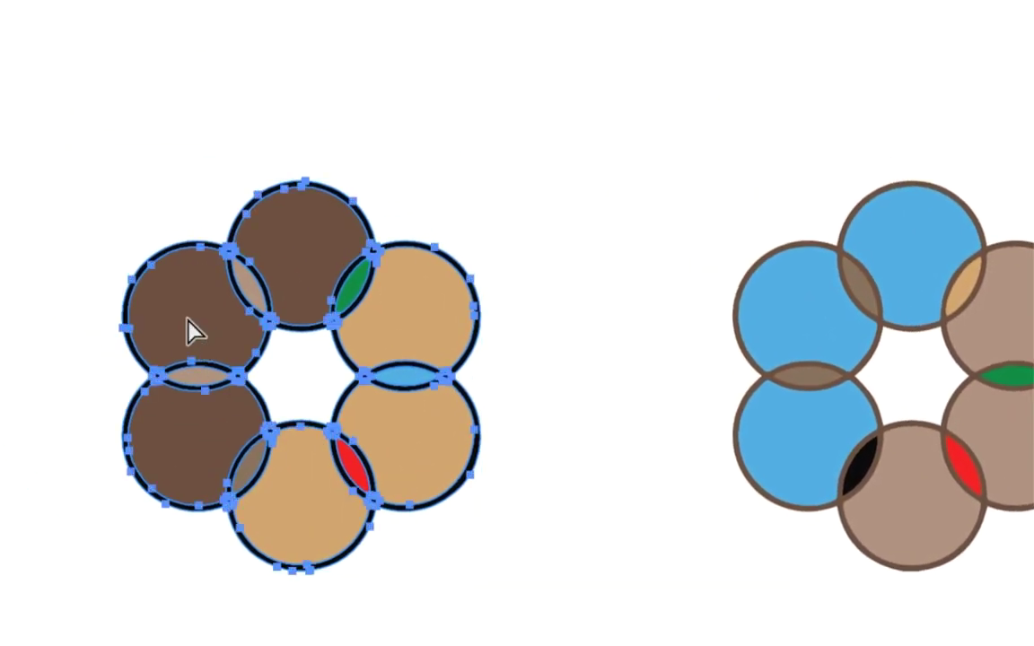
key("v")
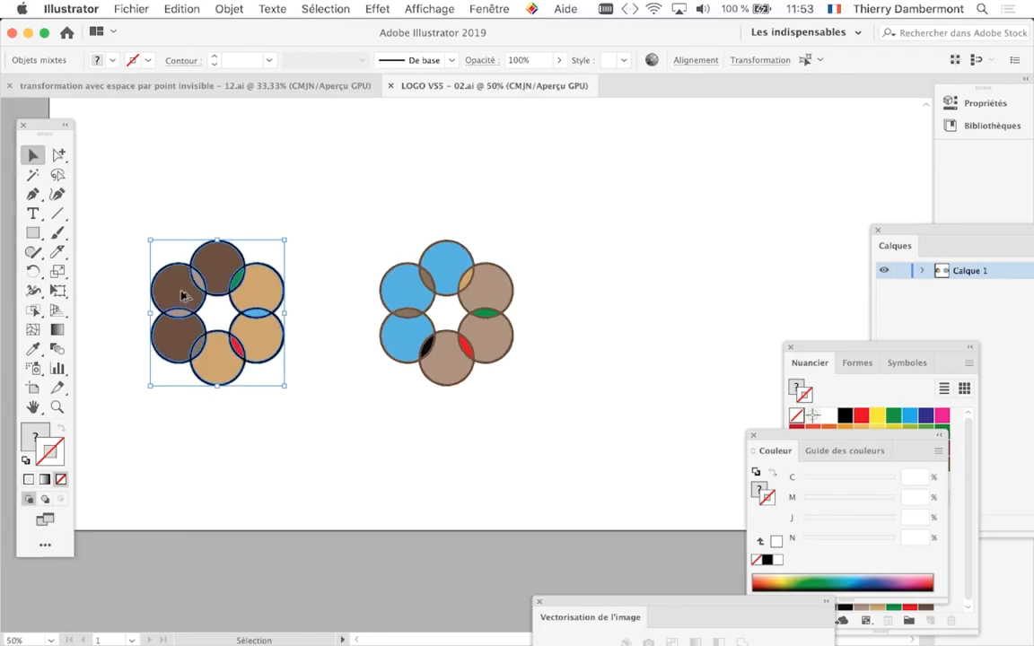
left_click_drag(182, 309, 654, 309)
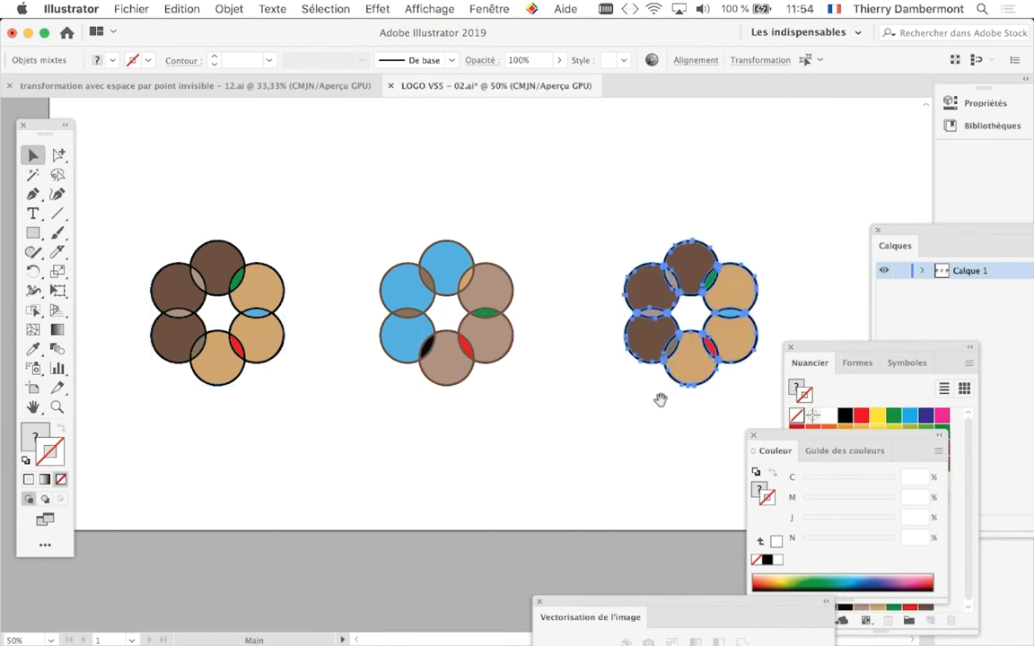
Step: Open and cancel Redéfinir les couleurs, then view at 100% centred on the copied ring
scroll(538, 359, "right", 5)
scroll(466, 377, "right", 2)
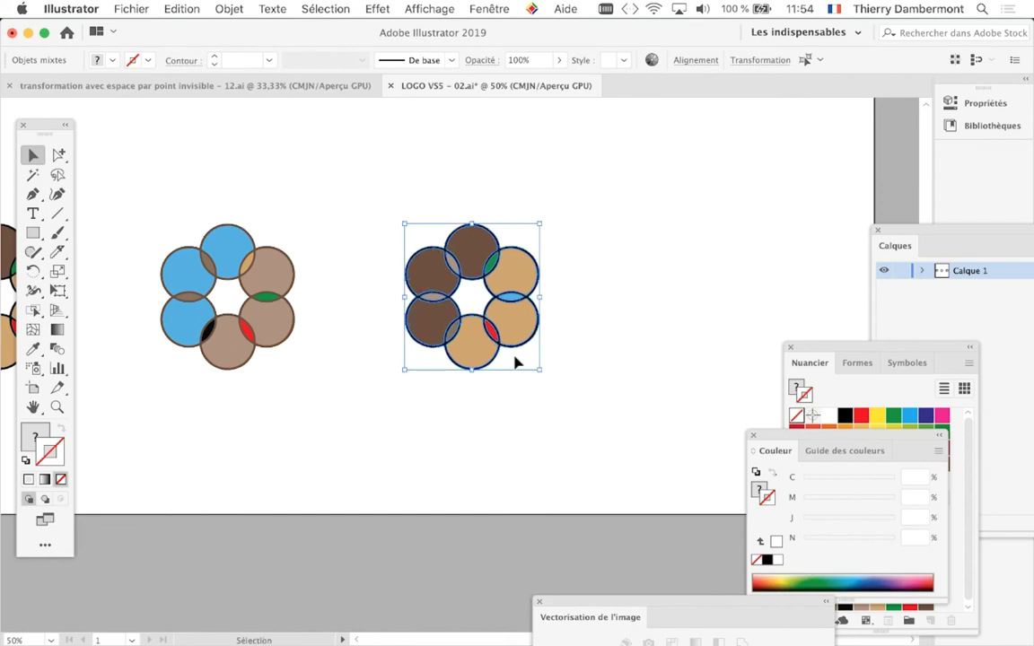
scroll(516, 361, "up", 2)
scroll(512, 360, "up", 2)
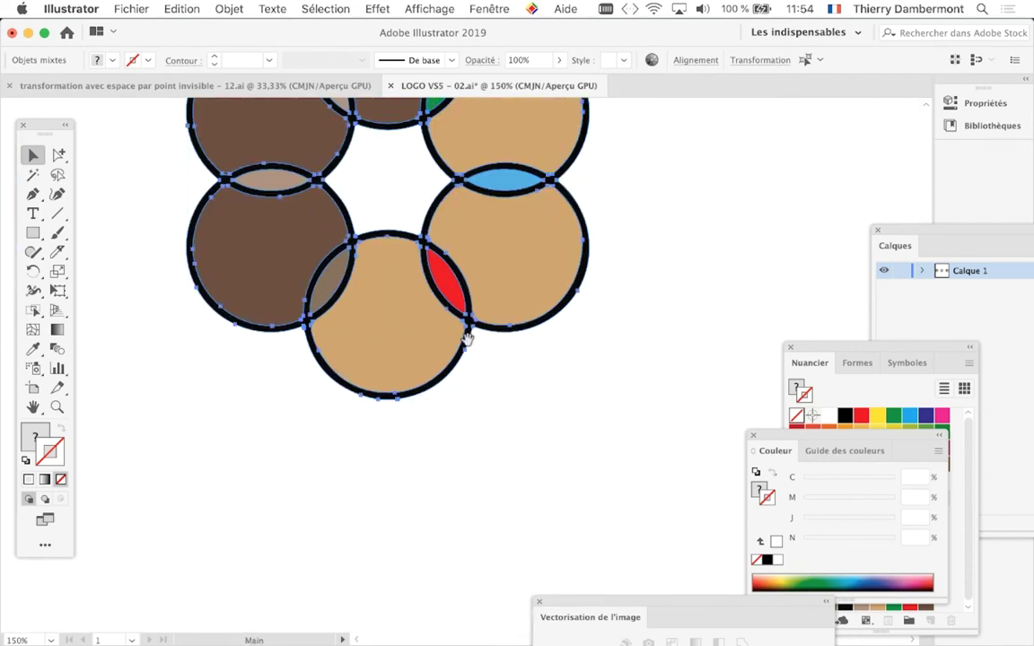
scroll(466, 335, "down", 1)
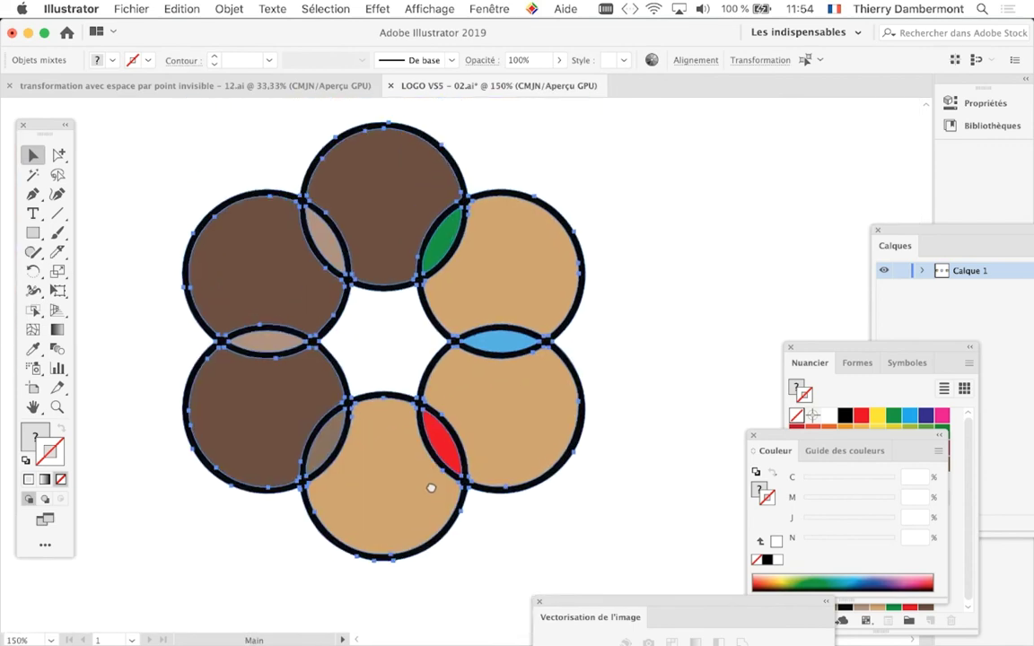
left_click(180, 8)
mouse_move(269, 272)
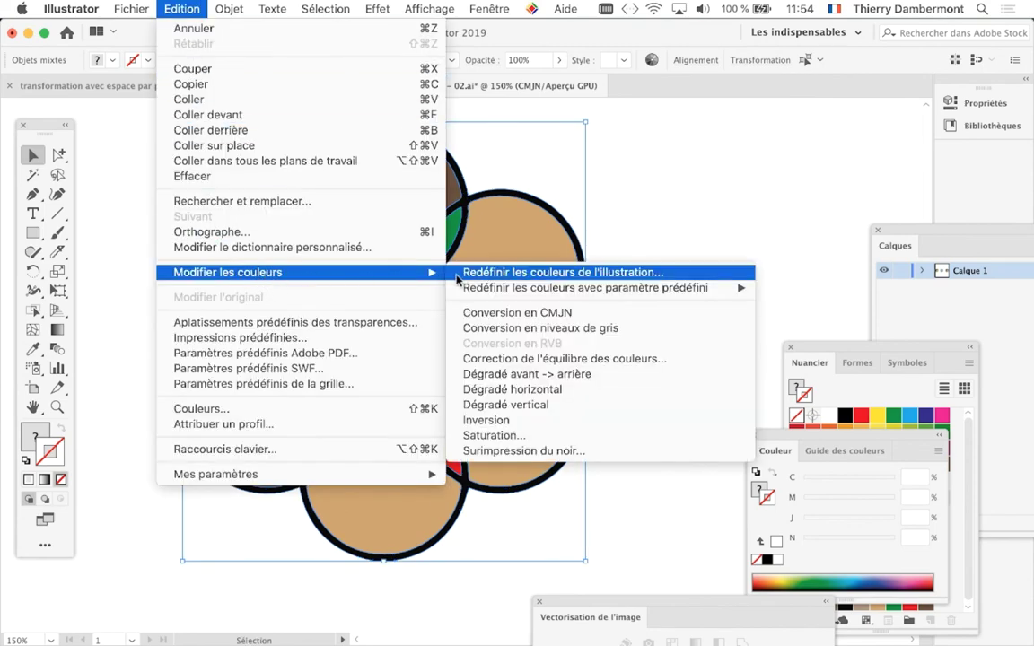
left_click(461, 279)
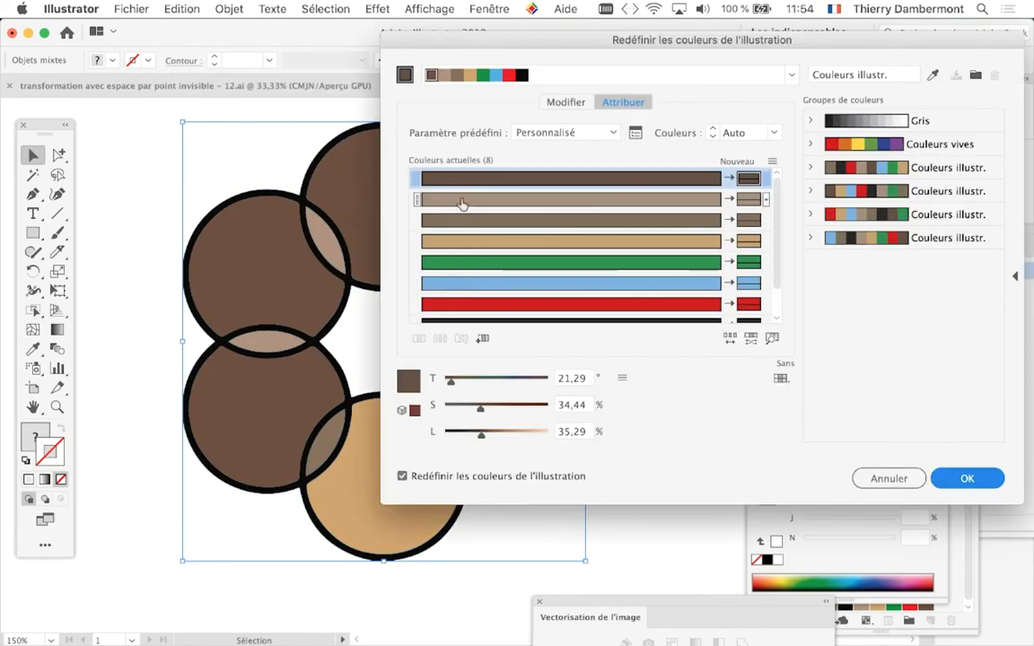
left_click(868, 476)
key("super+1")
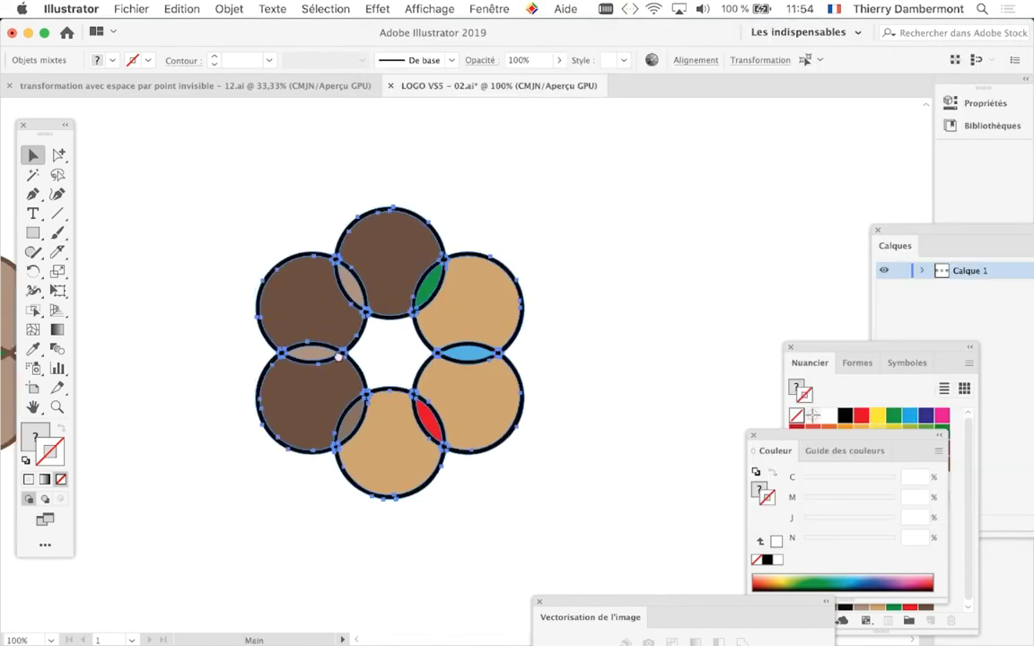
left_click_drag(404, 380, 184, 296)
Step: Open Redéfinir les couleurs on the copied ring and exclude black from reassignment
left_click(182, 8)
mouse_move(228, 272)
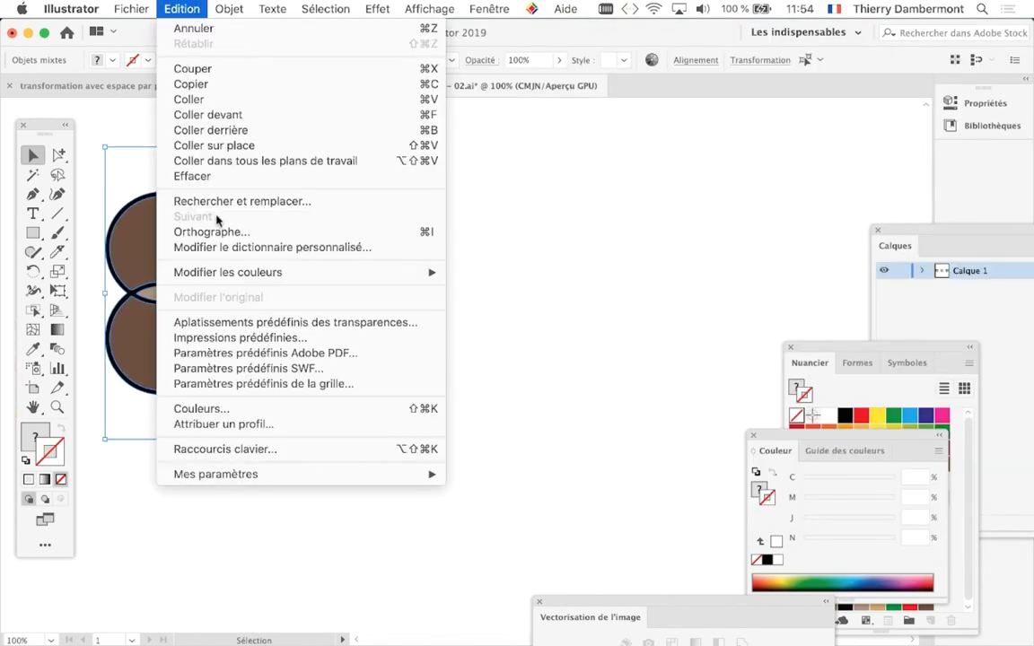
left_click(461, 269)
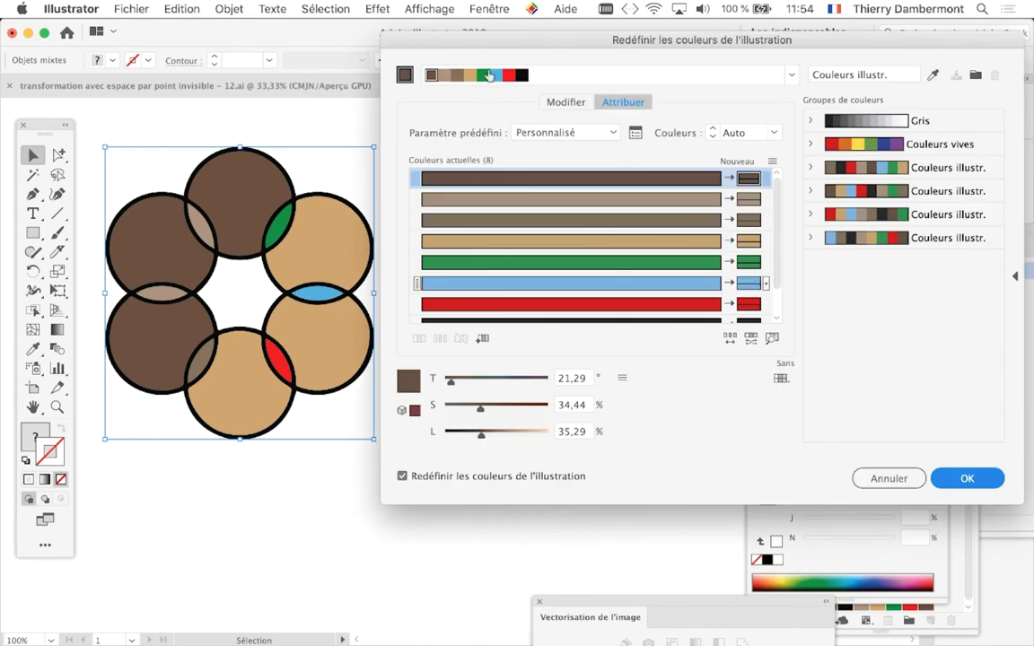
left_click_drag(430, 36, 465, 41)
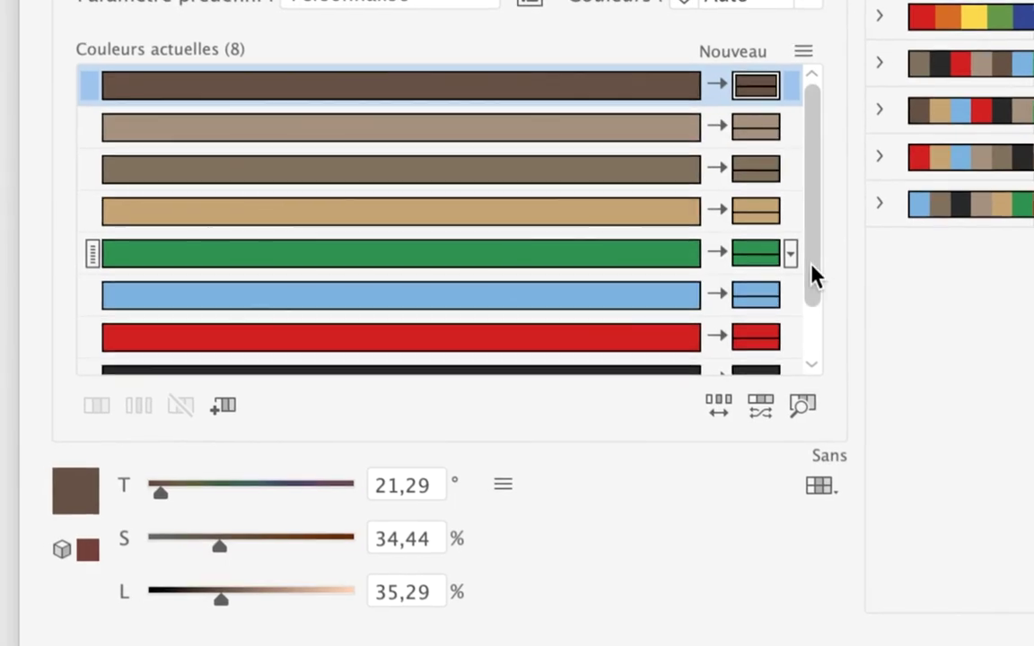
left_click_drag(812, 272, 813, 294)
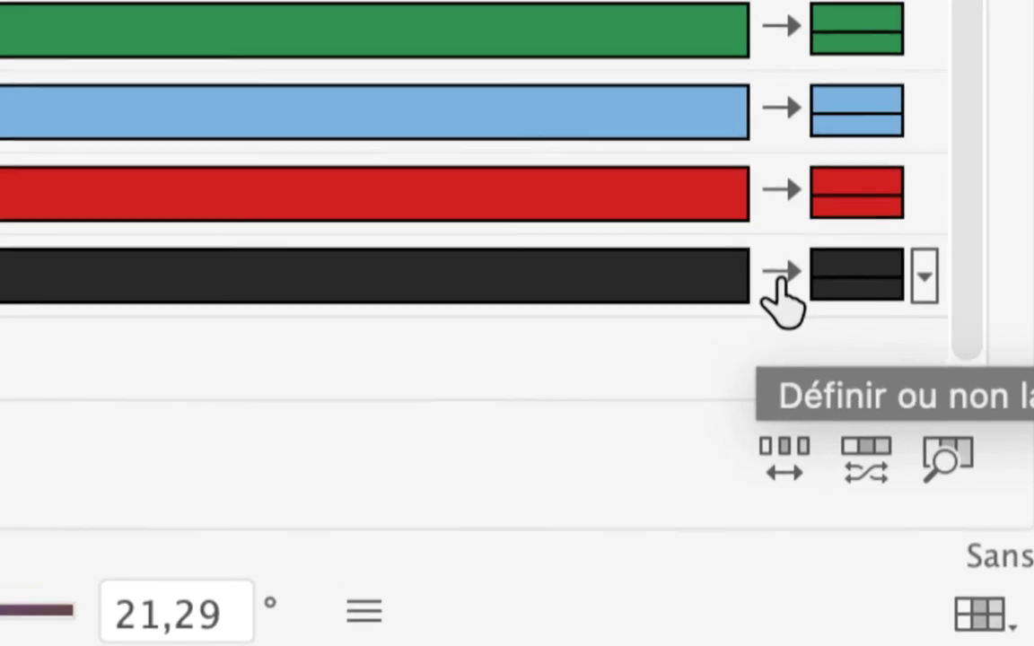
left_click(777, 276)
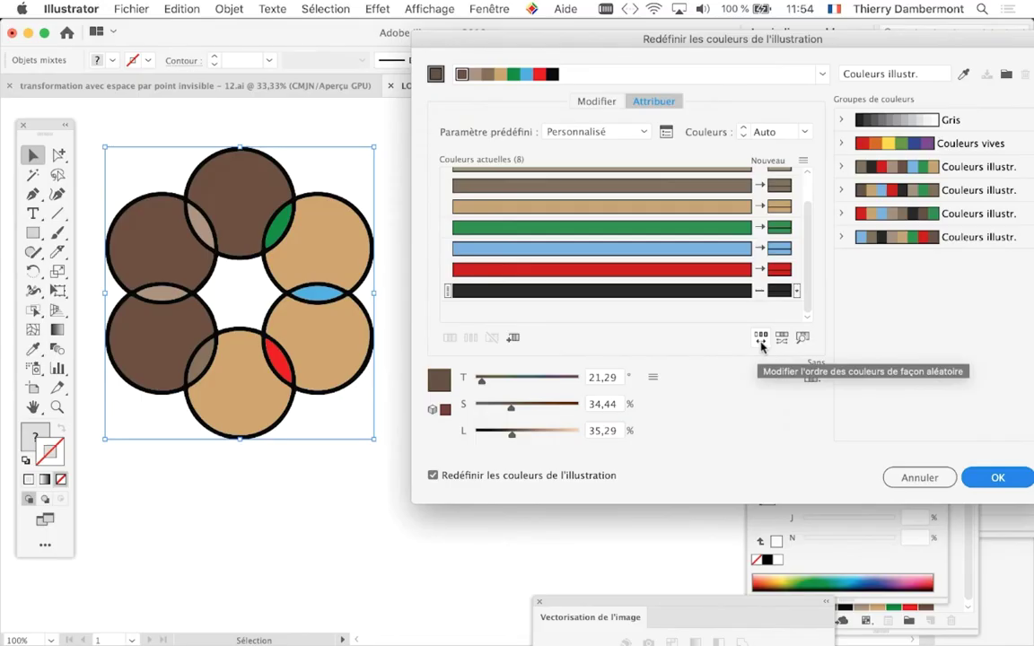
Step: Randomly reshuffle colours to a tan-and-taupe variant and save it as a colour group
left_click(760, 346)
left_click(761, 346)
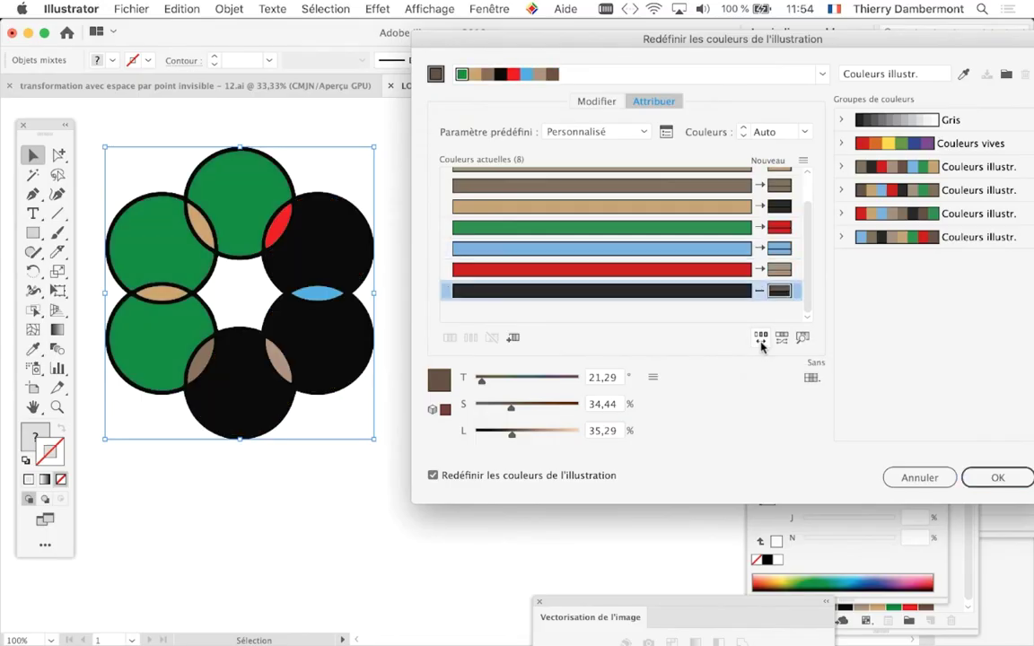
left_click(761, 347)
left_click(761, 346)
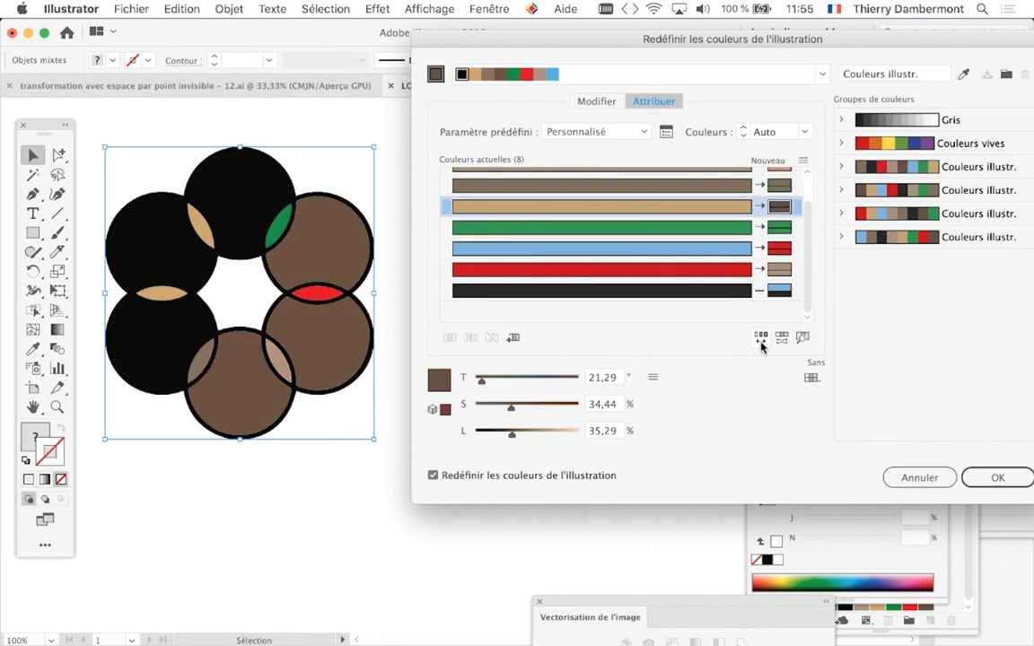
left_click(761, 347)
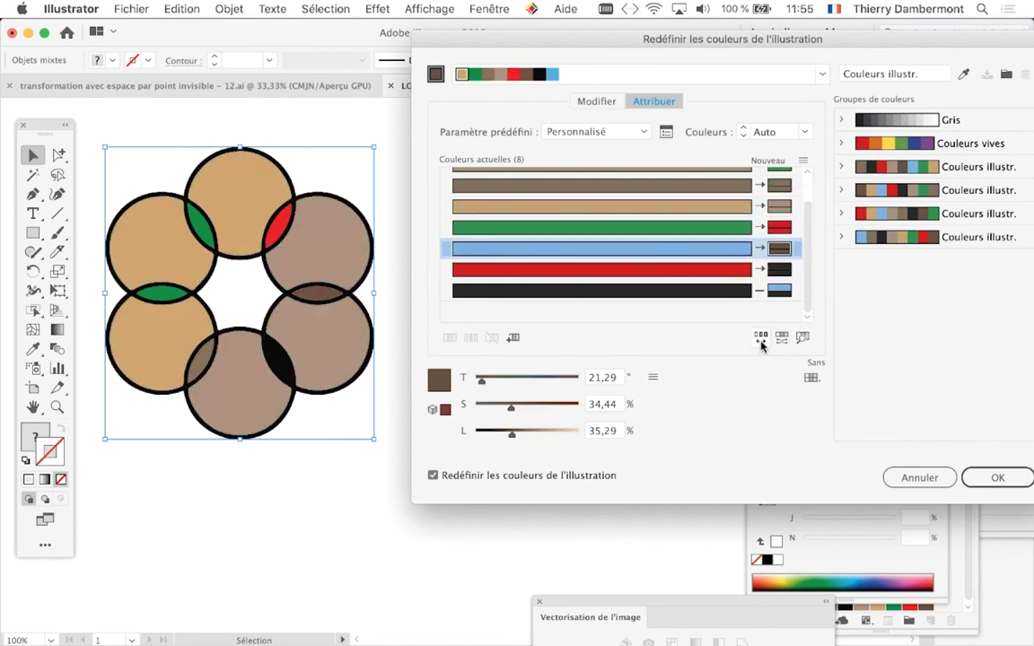
left_click_drag(801, 43, 756, 36)
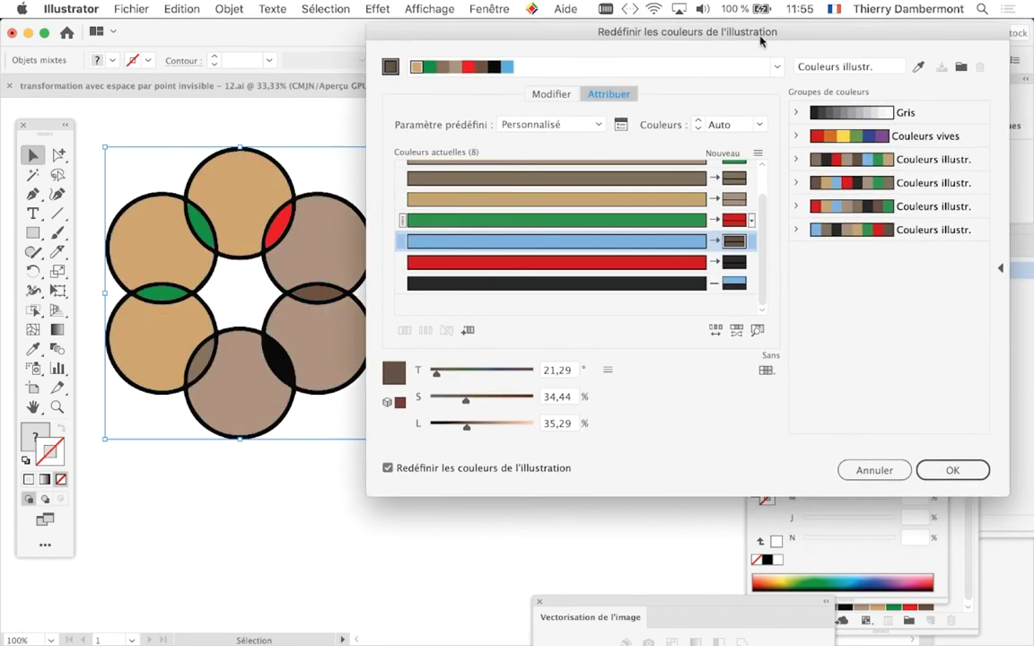
left_click(961, 68)
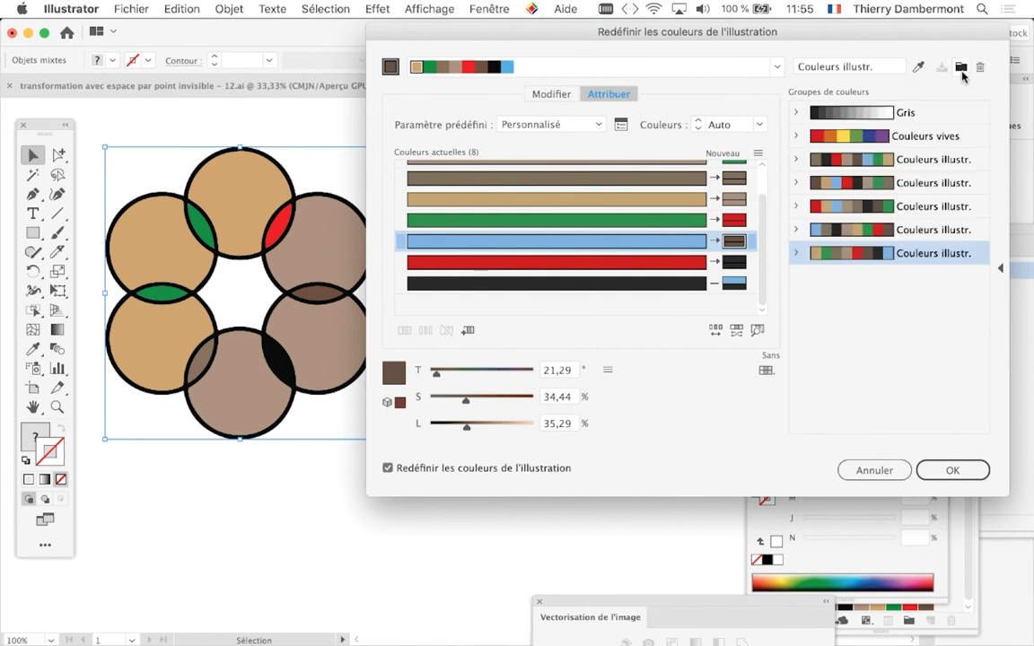
Step: Save a black-and-red variant, then reshuffle to green-and-blue and save it too
left_click(715, 331)
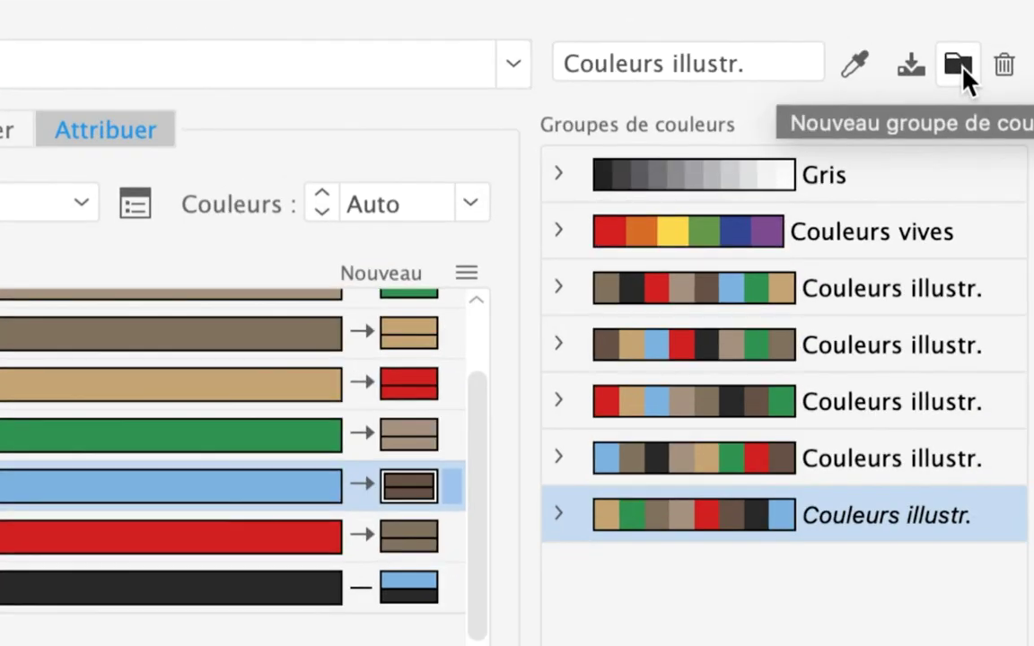
left_click(963, 69)
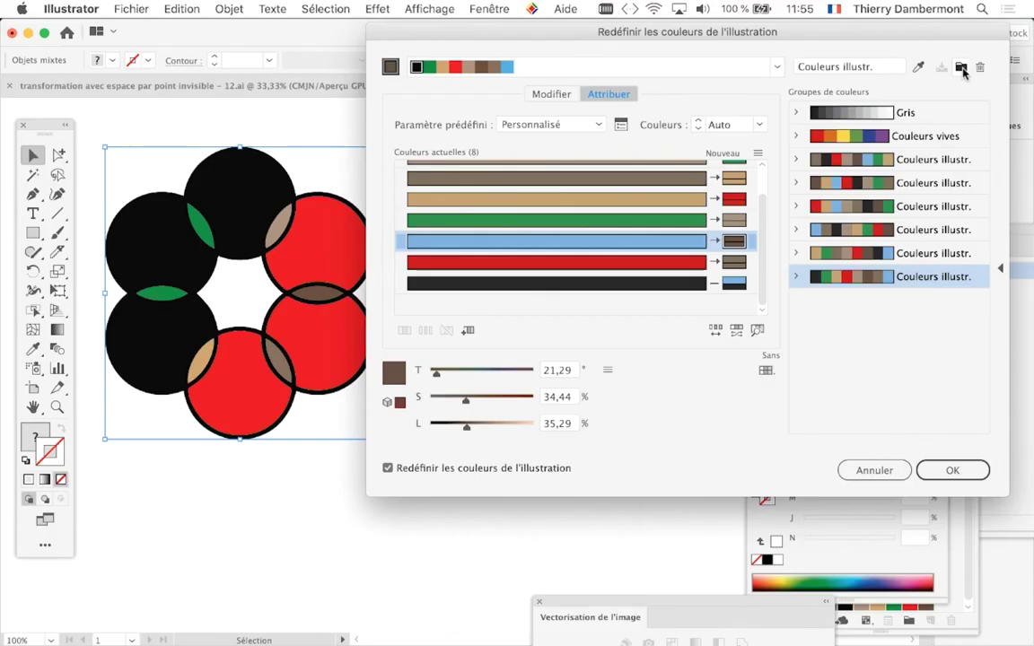
left_click(715, 331)
left_click(715, 330)
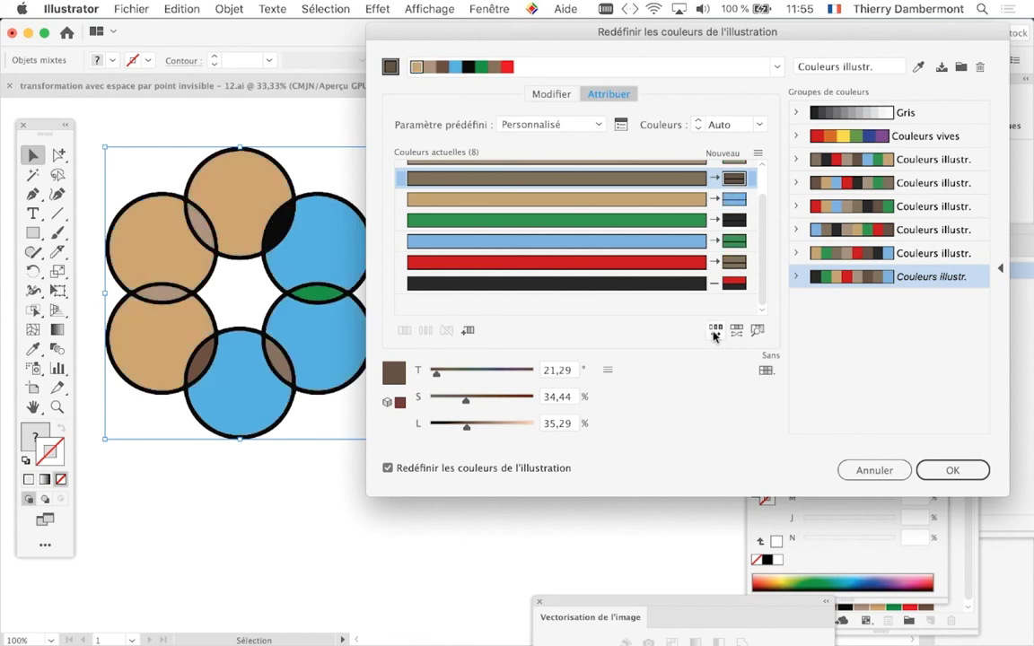
left_click(715, 330)
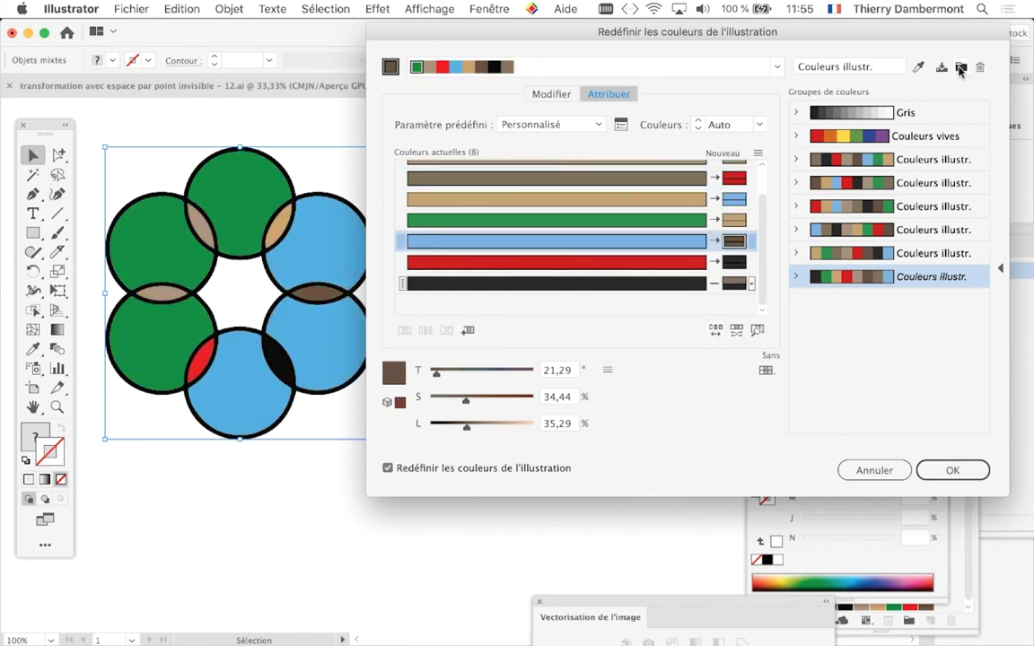
left_click(961, 68)
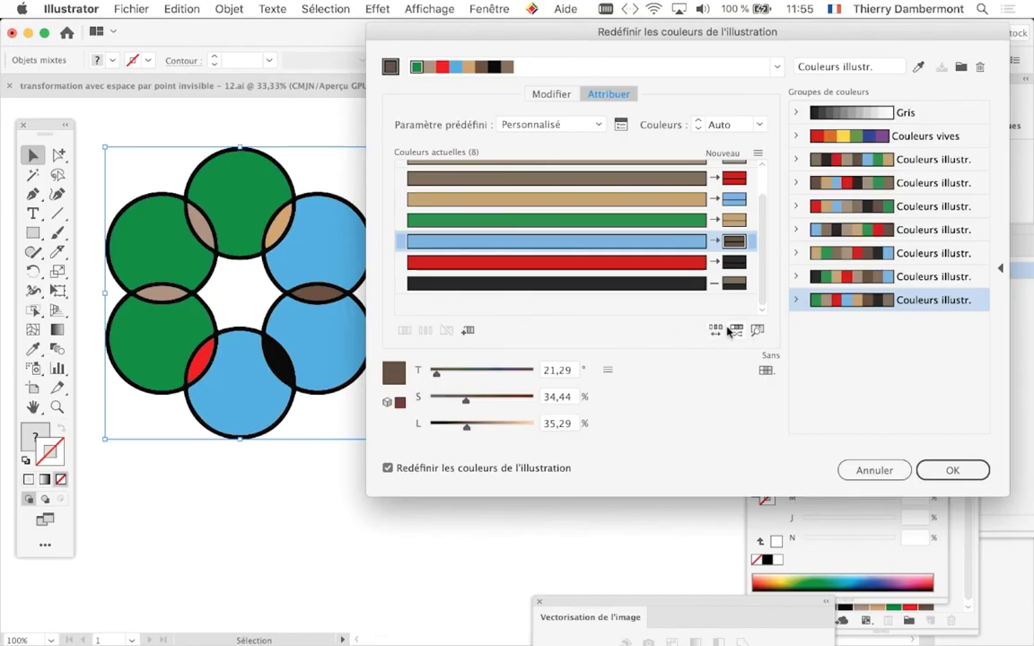
Step: Randomly vary saturation and brightness and save two variations as colour groups
left_click(736, 330)
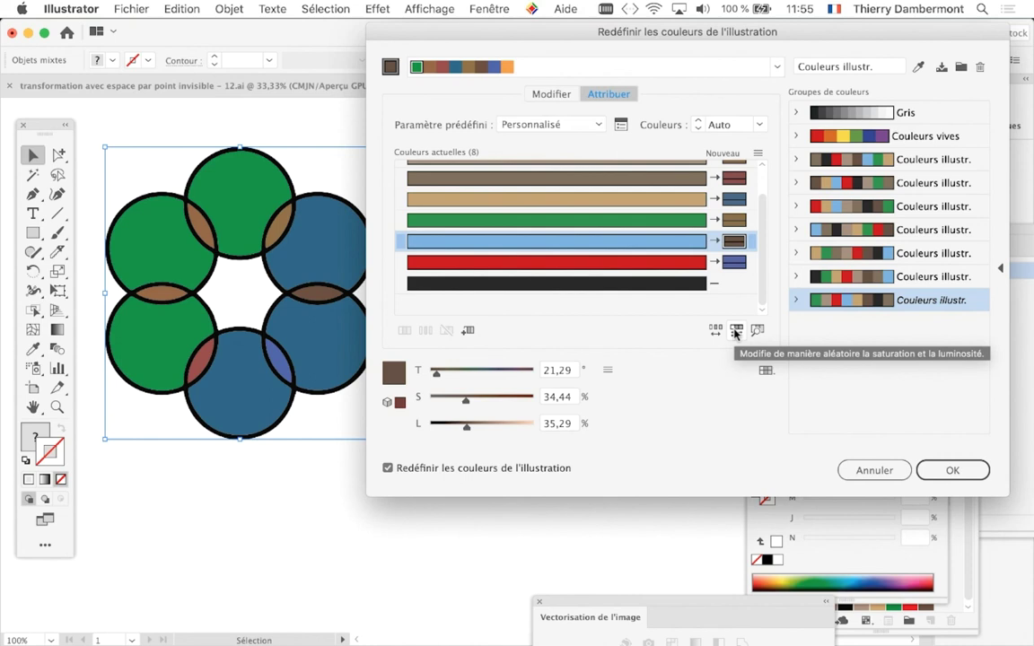
left_click(960, 67)
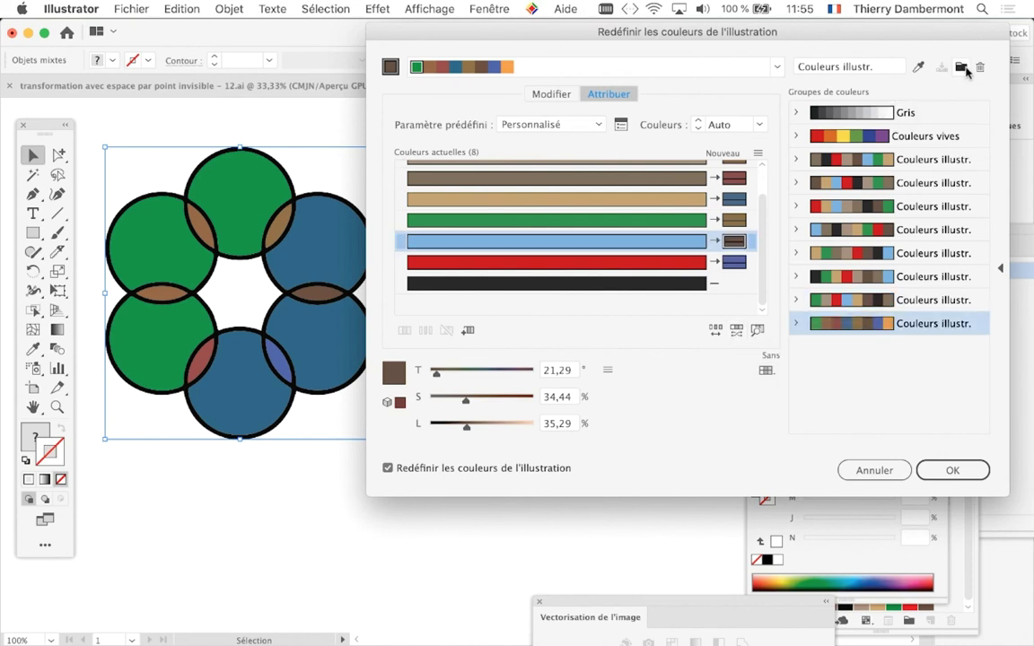
left_click(736, 331)
left_click(736, 330)
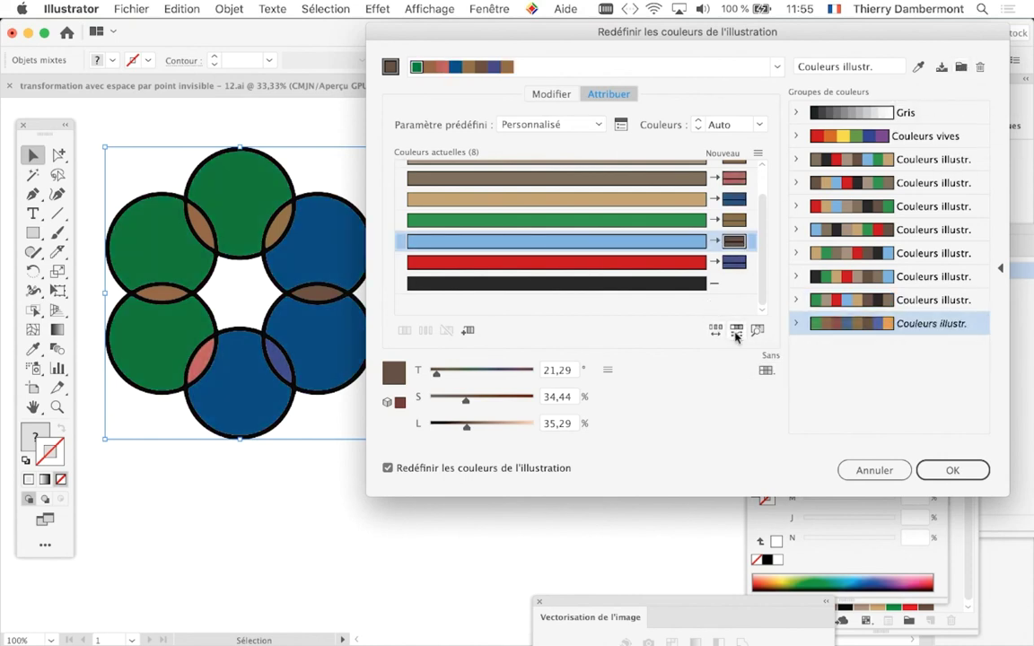
left_click(736, 330)
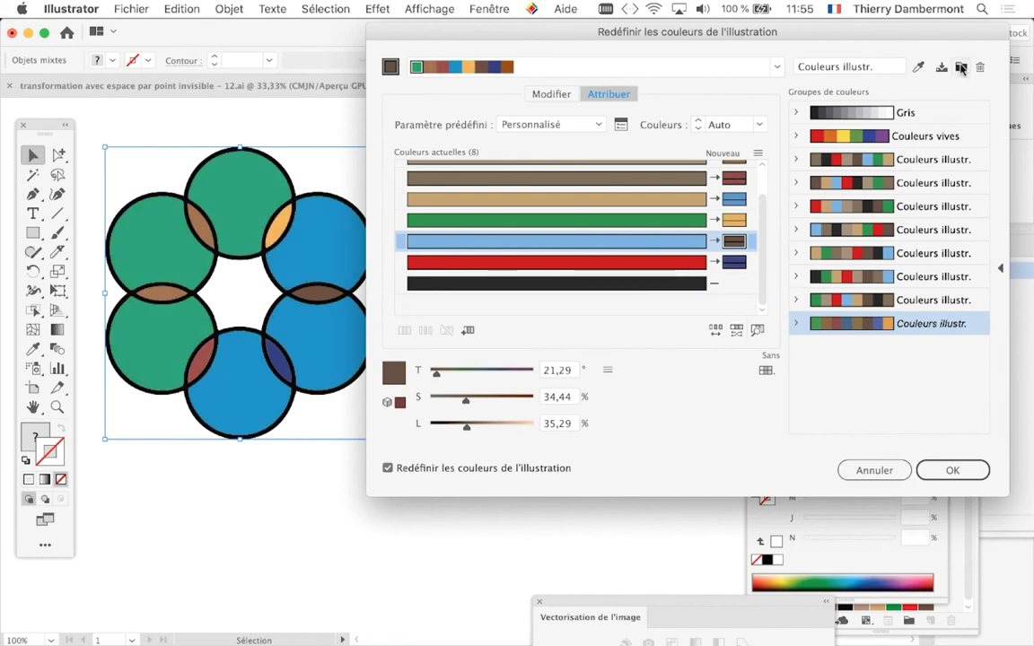
left_click(960, 66)
Step: Save a darker variation as a group and apply the deep green and dark blue recolour
left_click(736, 330)
left_click(736, 330)
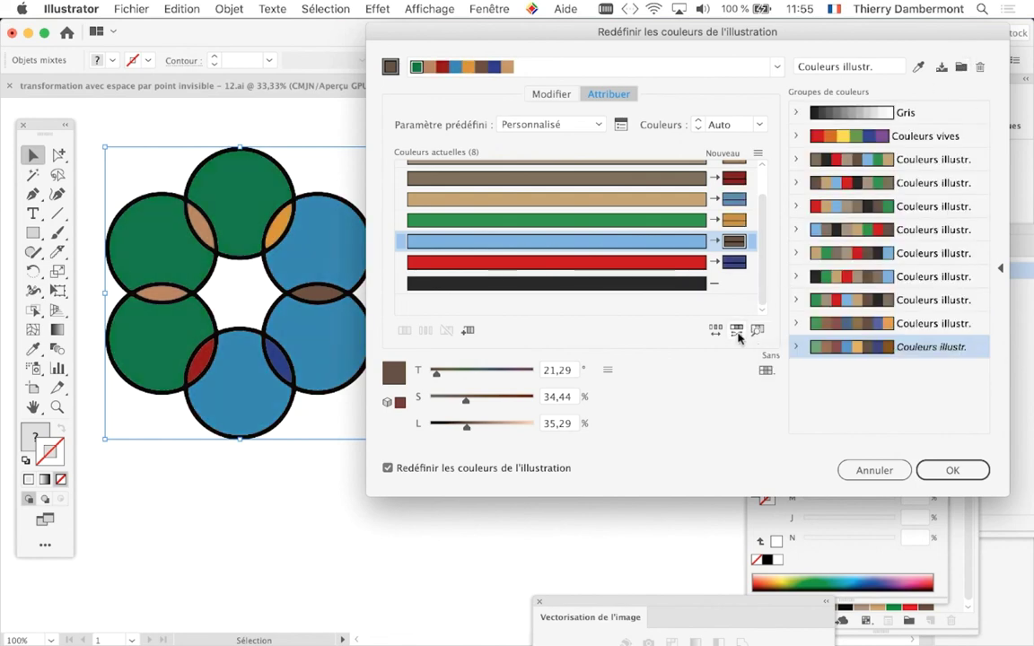
left_click(735, 330)
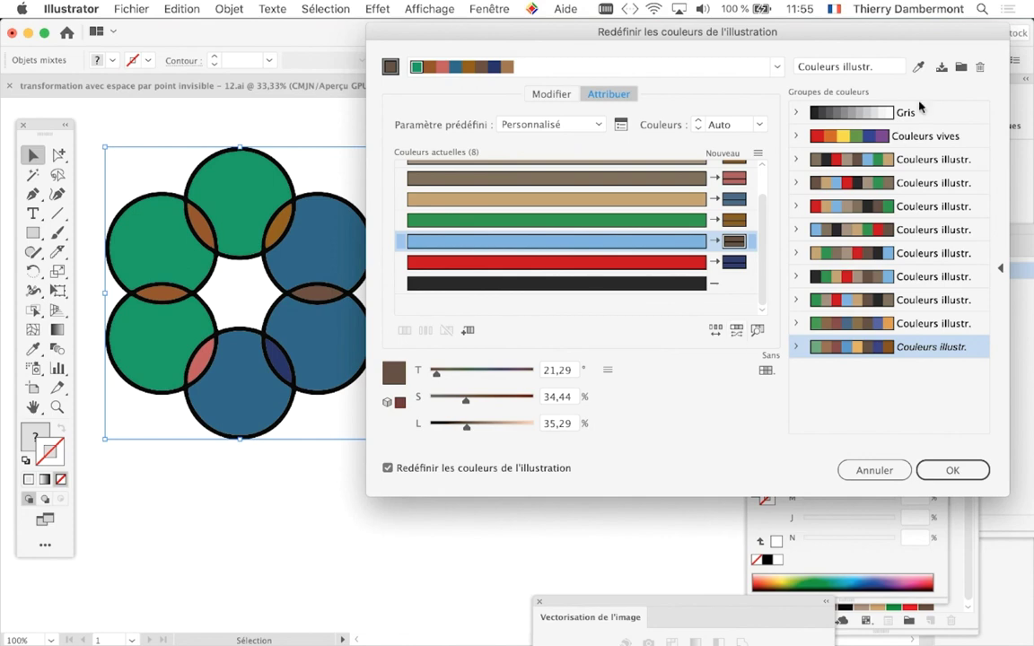
left_click(960, 66)
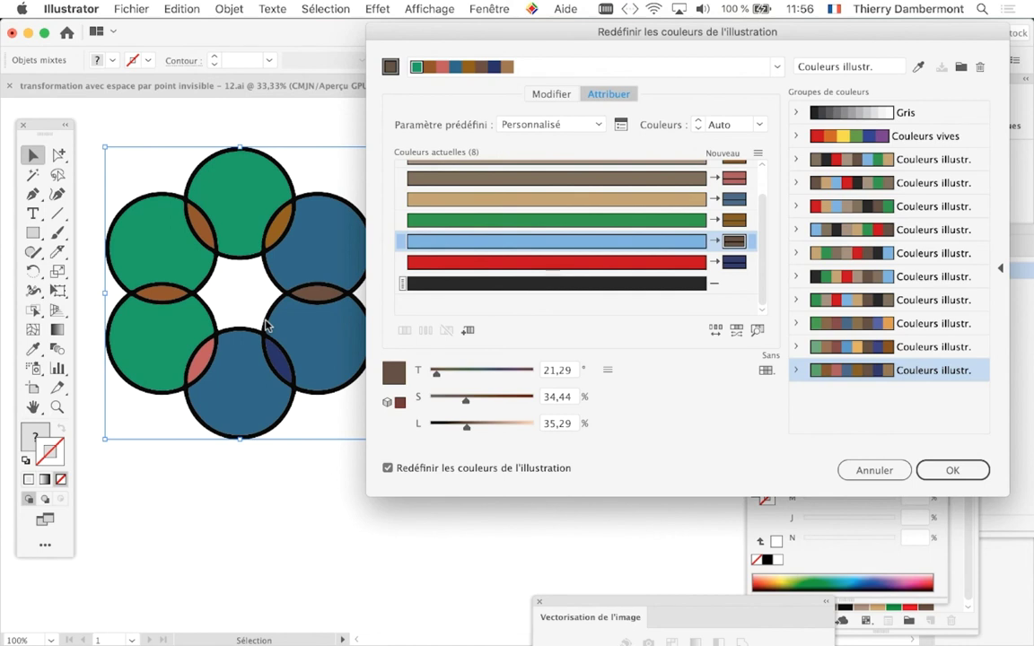
left_click(982, 472)
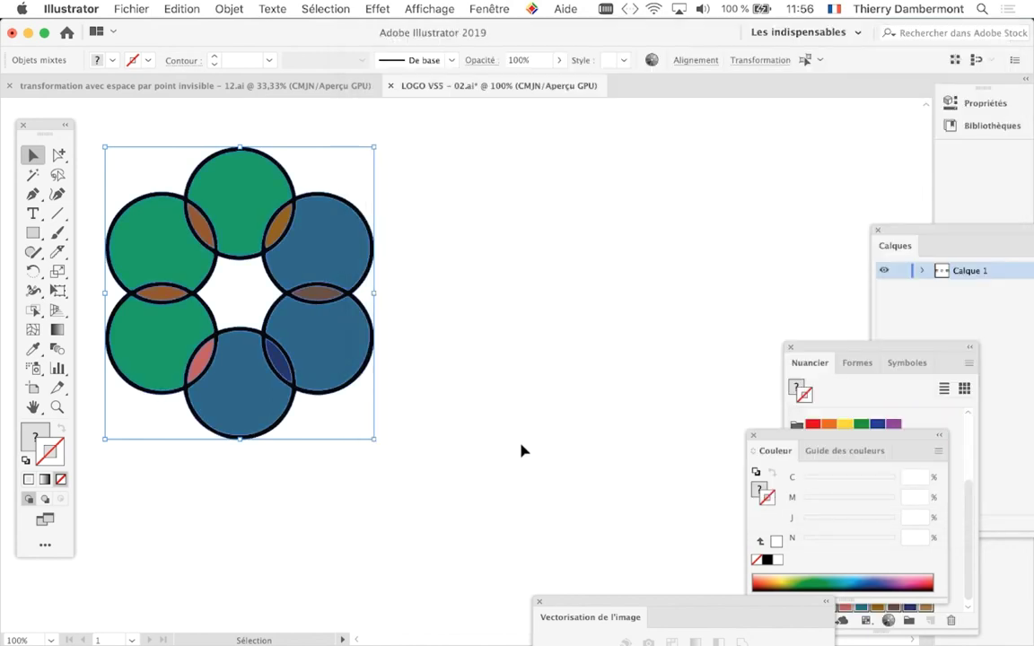
Step: Deselect and save the logo as LOGO VS5 - 03.ai, changing version 02 to 03
left_click(522, 452)
left_click(131, 9)
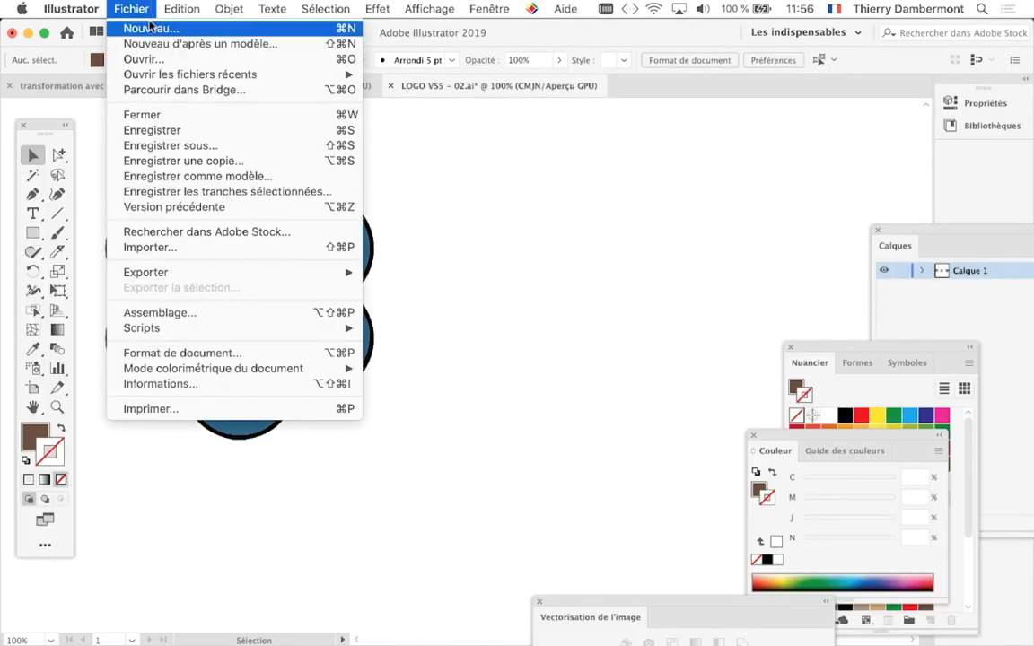
left_click(162, 136)
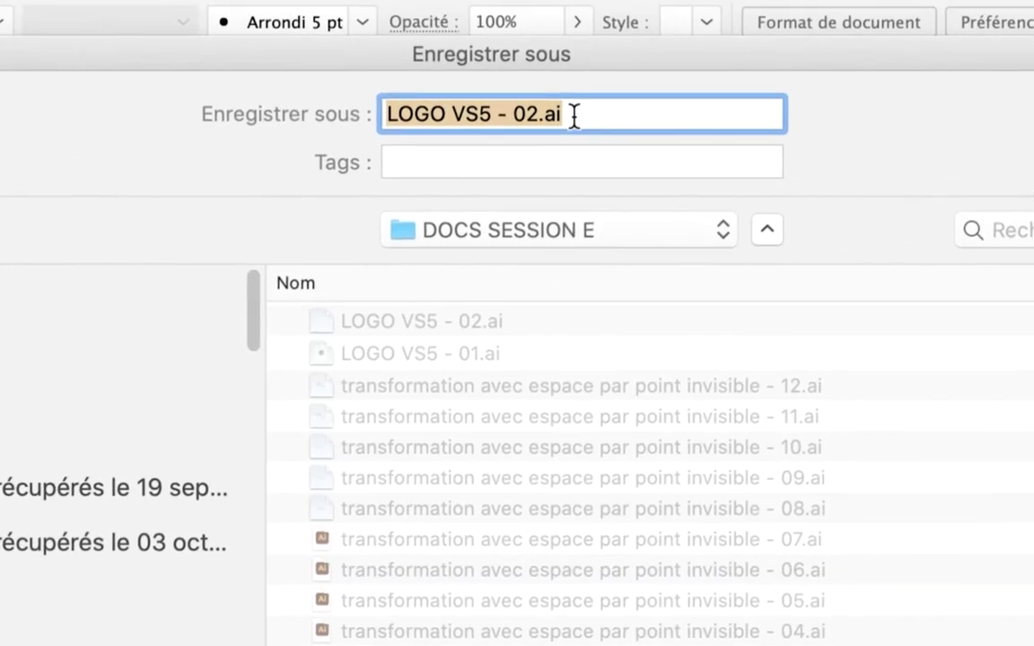
left_click(464, 77)
type("3")
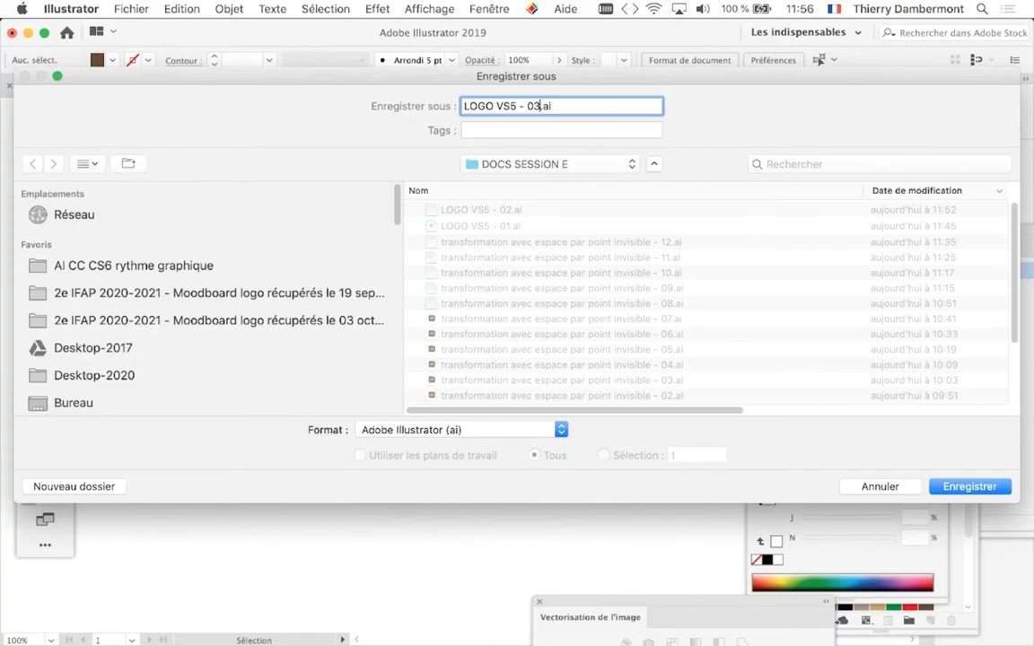
key("Return")
key("Return")
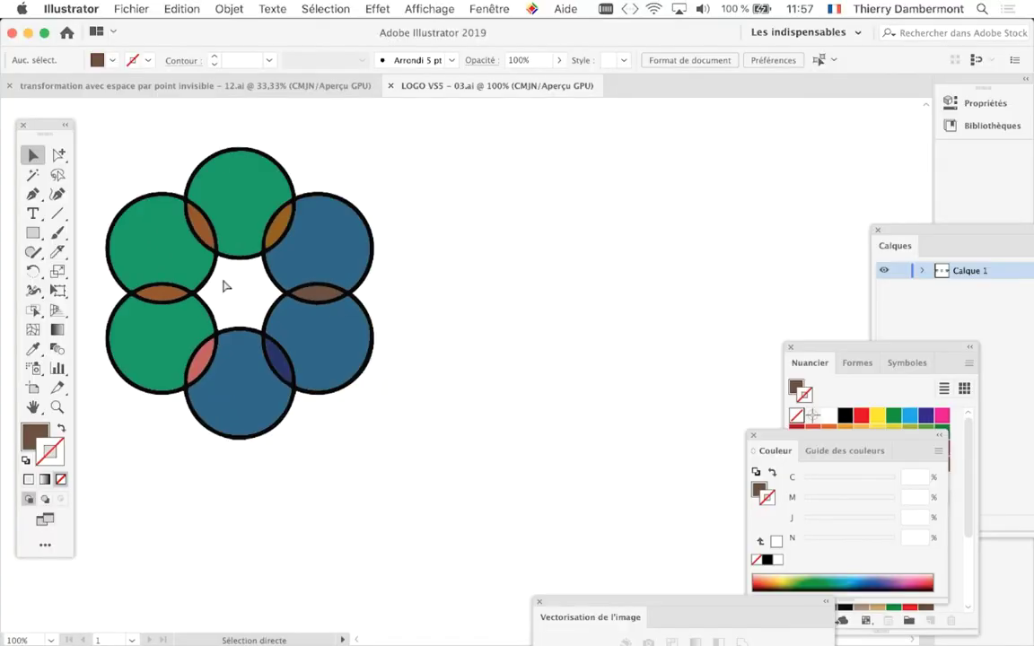
Step: Zoom out and drag a copy of the brown-and-tan ring to the artboard's right end
key("super+minus")
key("super+minus")
key("super+minus")
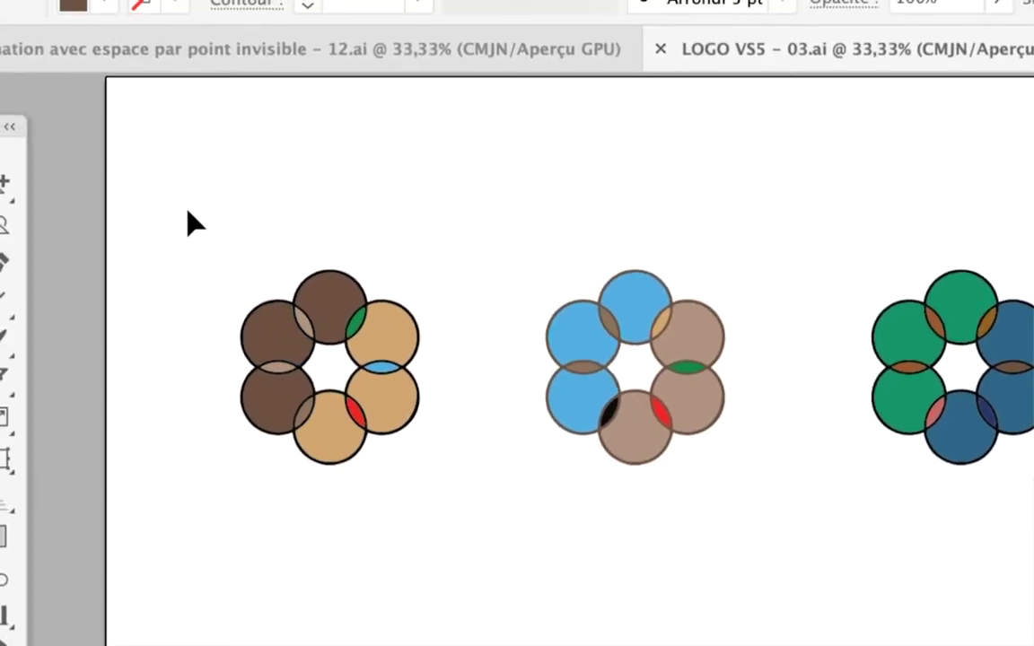
mouse_move(154, 166)
left_mouse_down()
mouse_move(285, 299)
mouse_move(270, 312)
left_mouse_up()
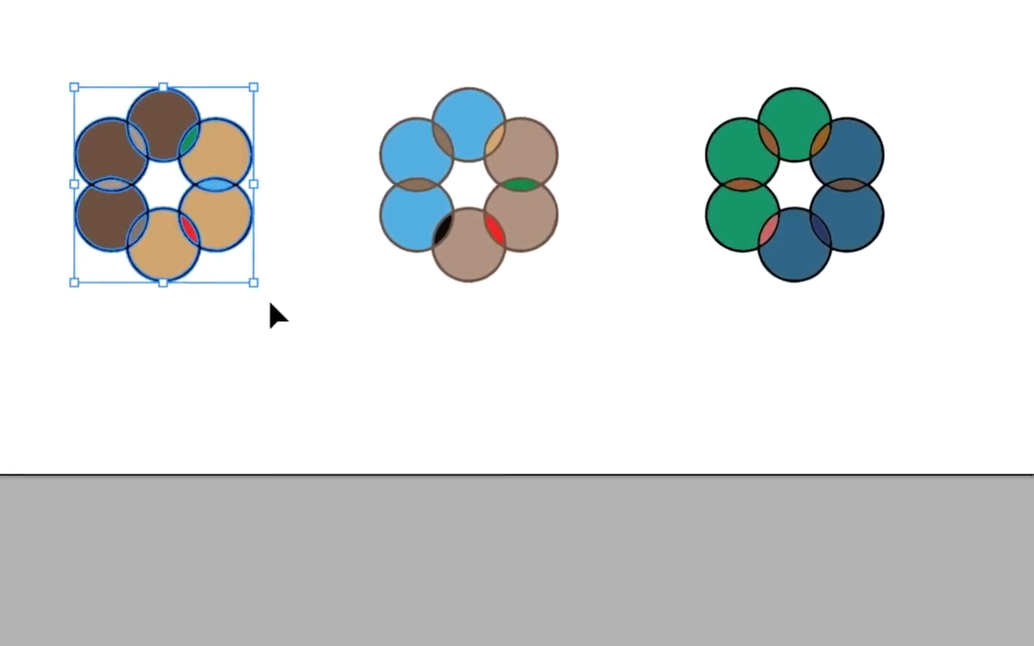
mouse_move(224, 266)
left_mouse_down()
mouse_move(270, 280)
mouse_move(548, 286)
left_mouse_up()
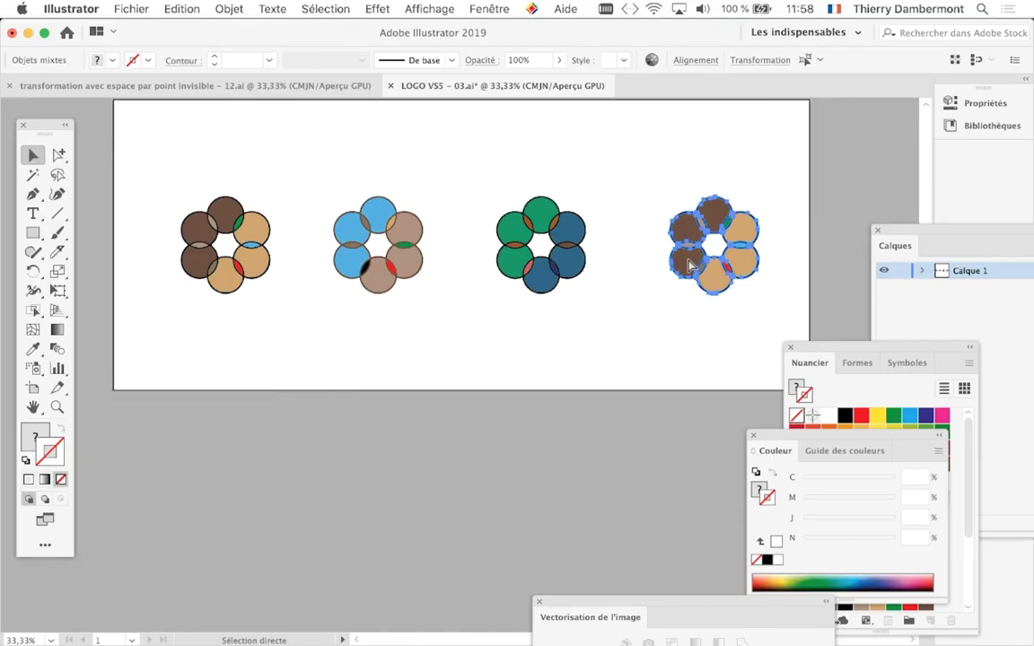
key("a")
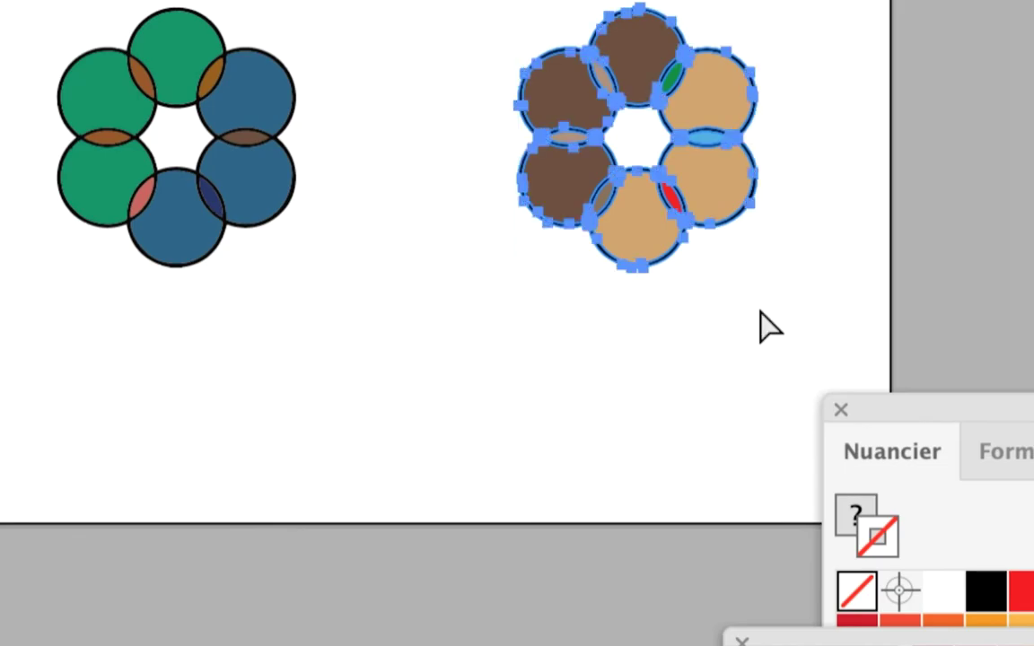
scroll(761, 314, "up", 2)
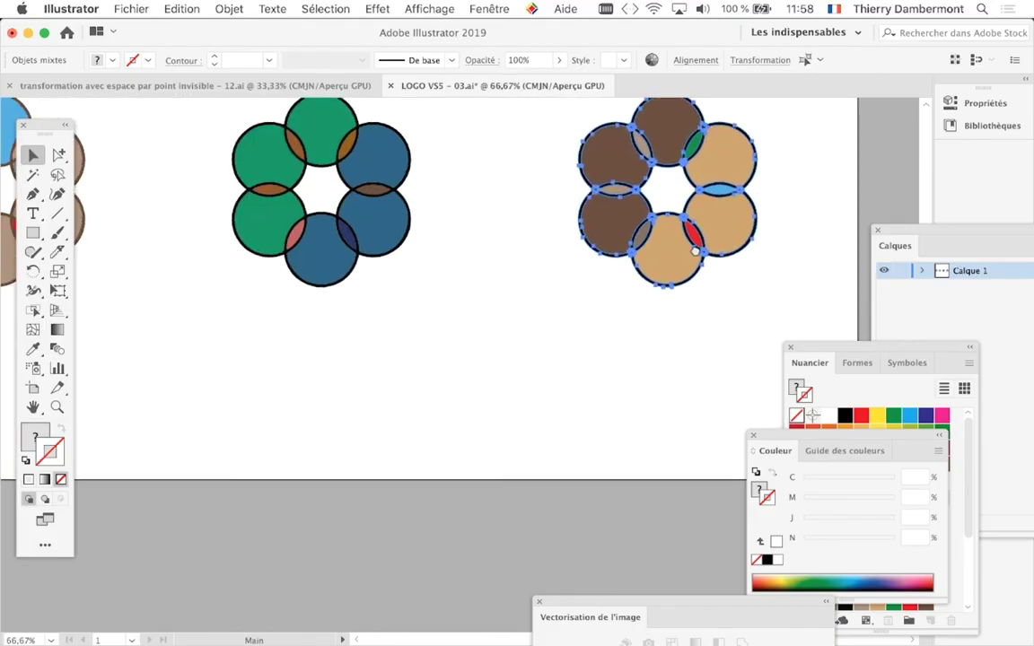
key("v")
scroll(451, 356, "up", 2)
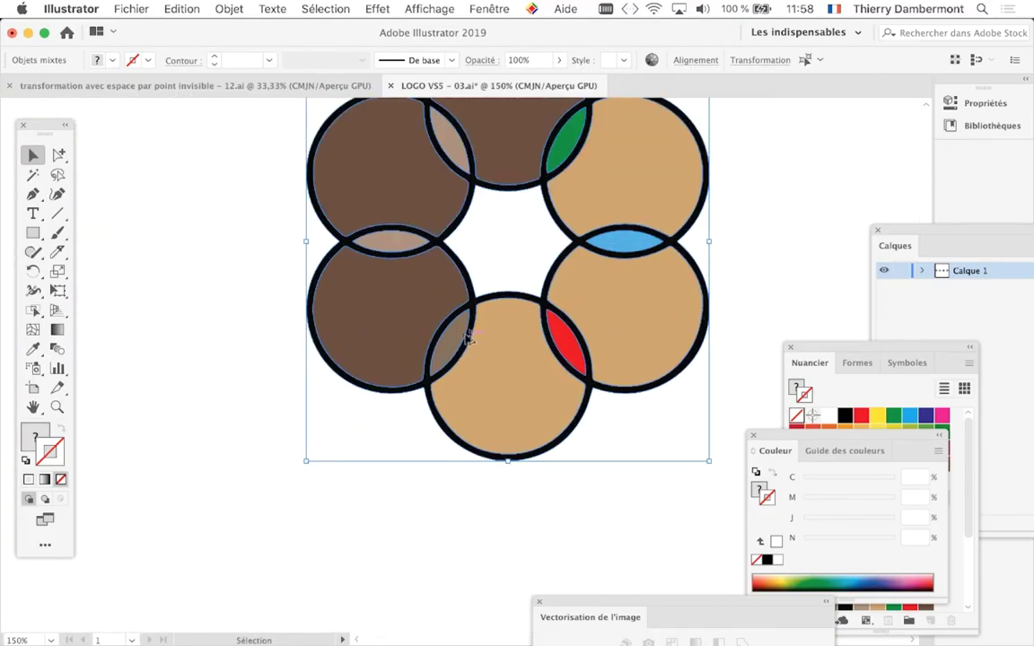
scroll(467, 338, "down", 1)
scroll(516, 307, "right", 3)
scroll(459, 325, "up", 2)
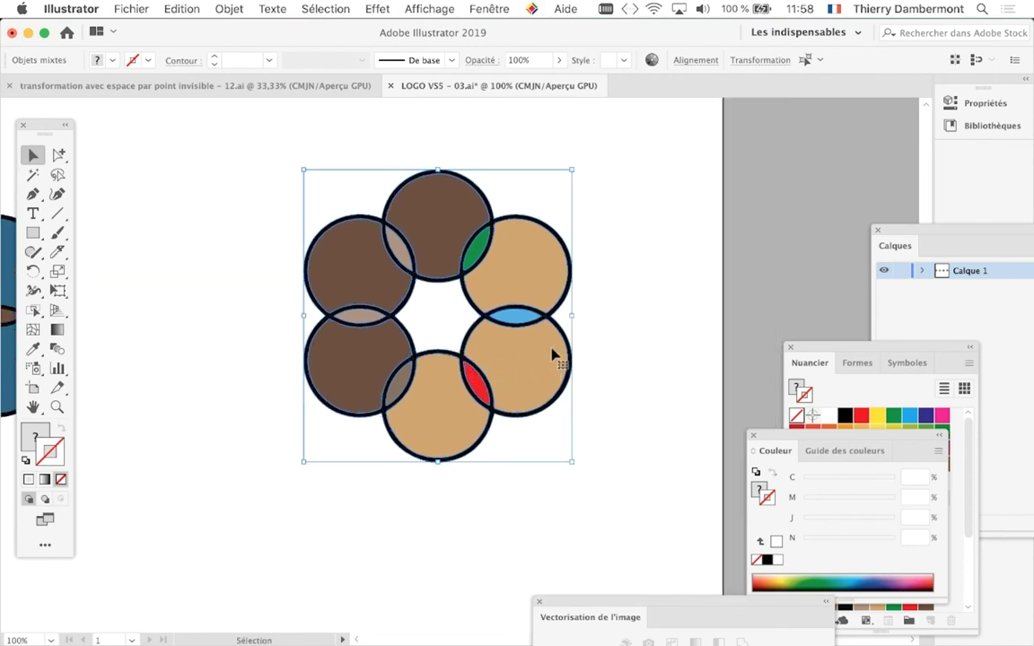
scroll(420, 316, "right", 2)
Step: Pan the fourth brown-and-tan ring into view and open Redéfinir les couleurs showing its 8 colours
left_click(182, 8)
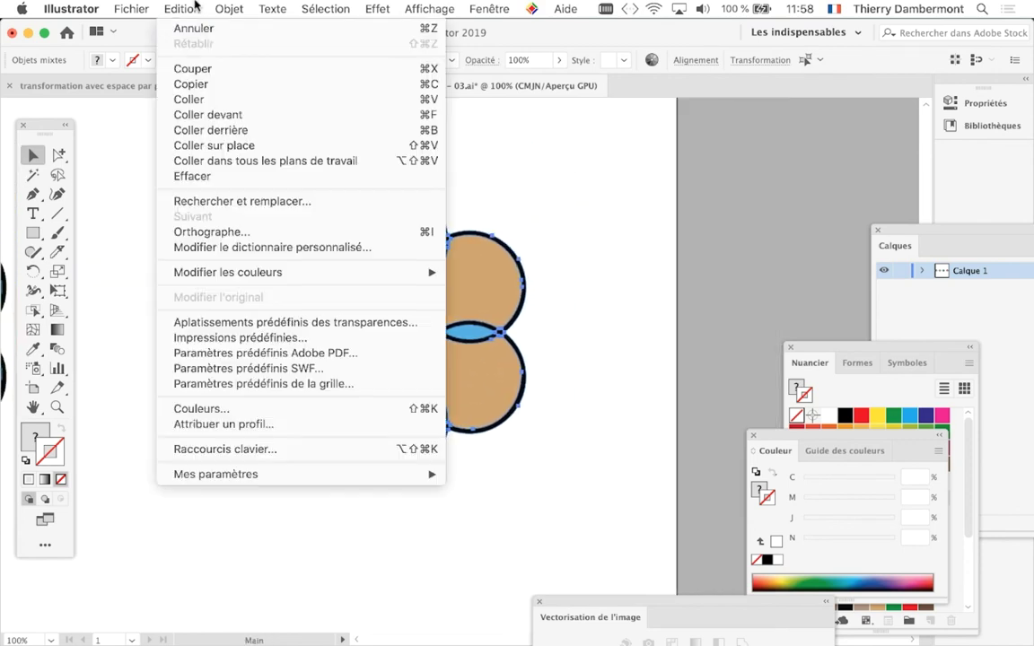
mouse_move(228, 272)
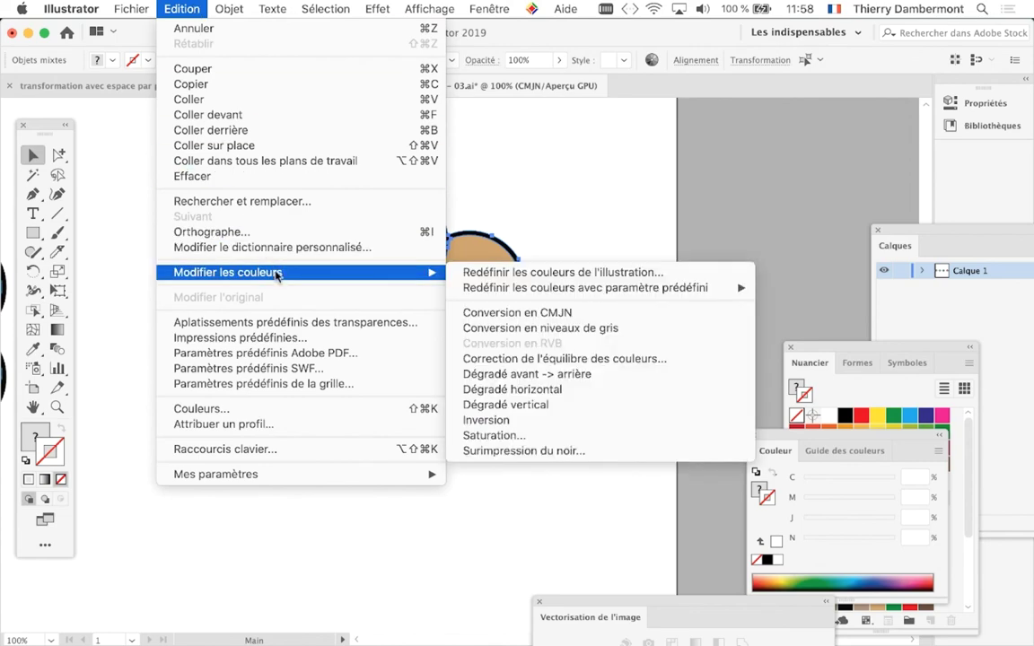
left_click(522, 278)
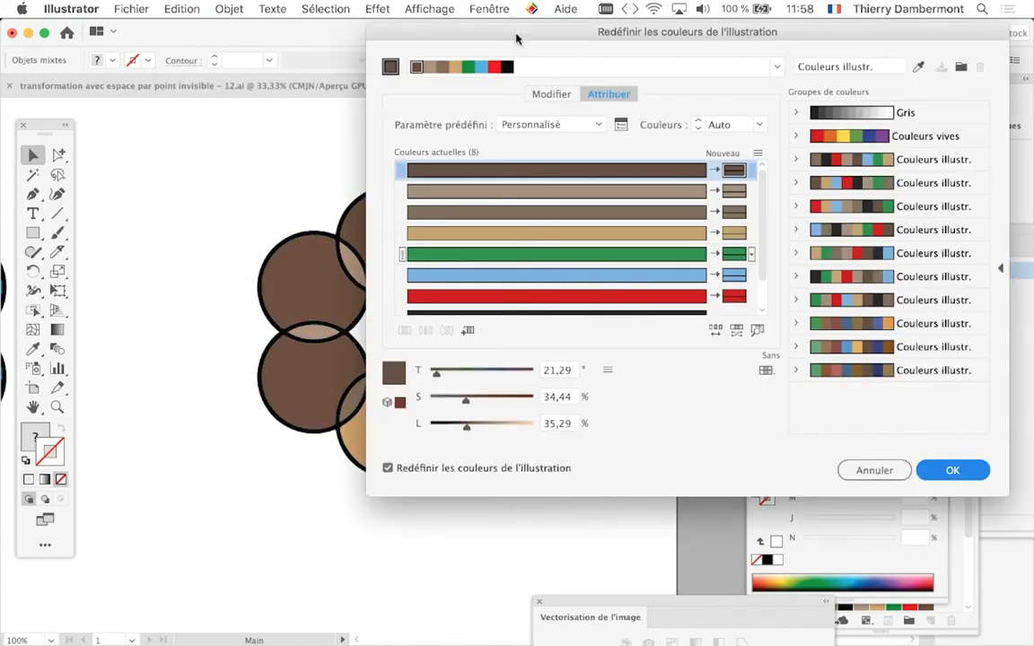
left_click(875, 470)
mouse_move(381, 346)
left_mouse_down()
mouse_move(202, 259)
mouse_move(206, 274)
left_mouse_up()
left_click(181, 8)
mouse_move(228, 272)
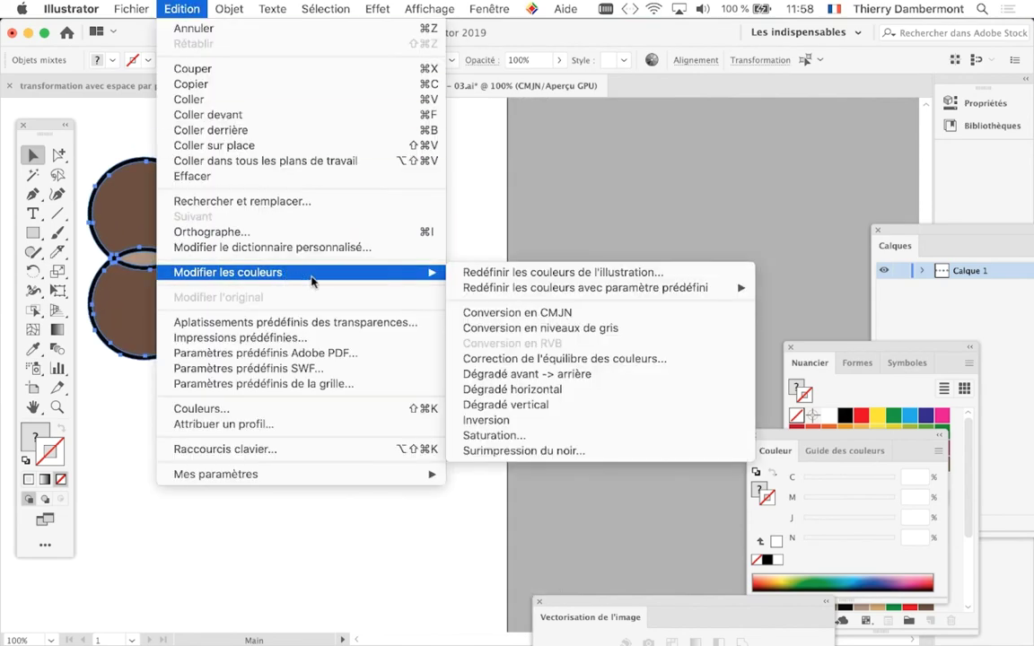
left_click(505, 278)
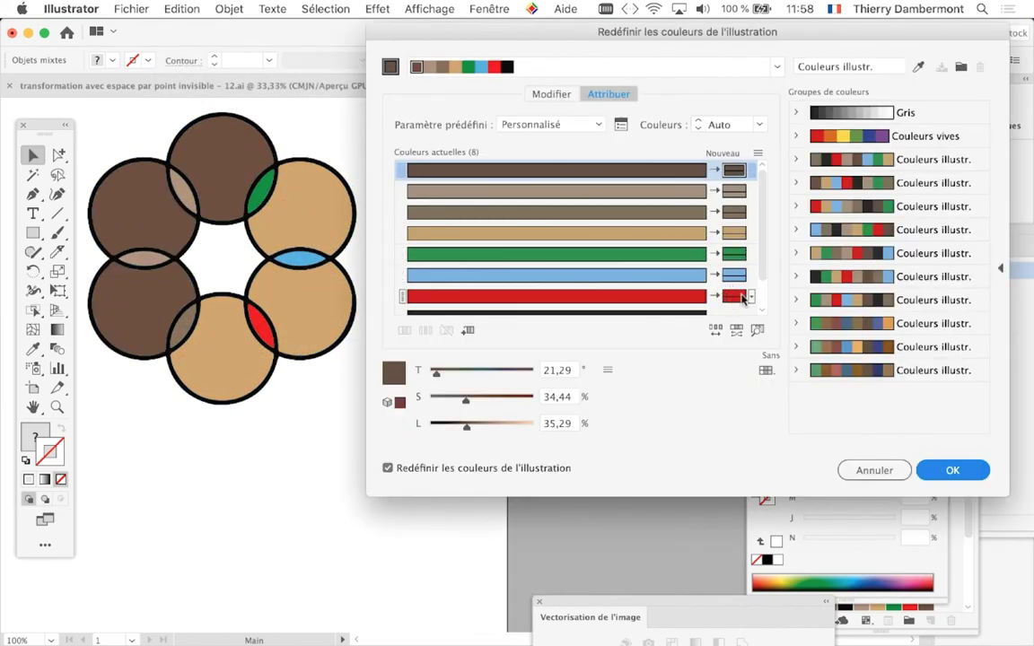
scroll(742, 299, "down", 2)
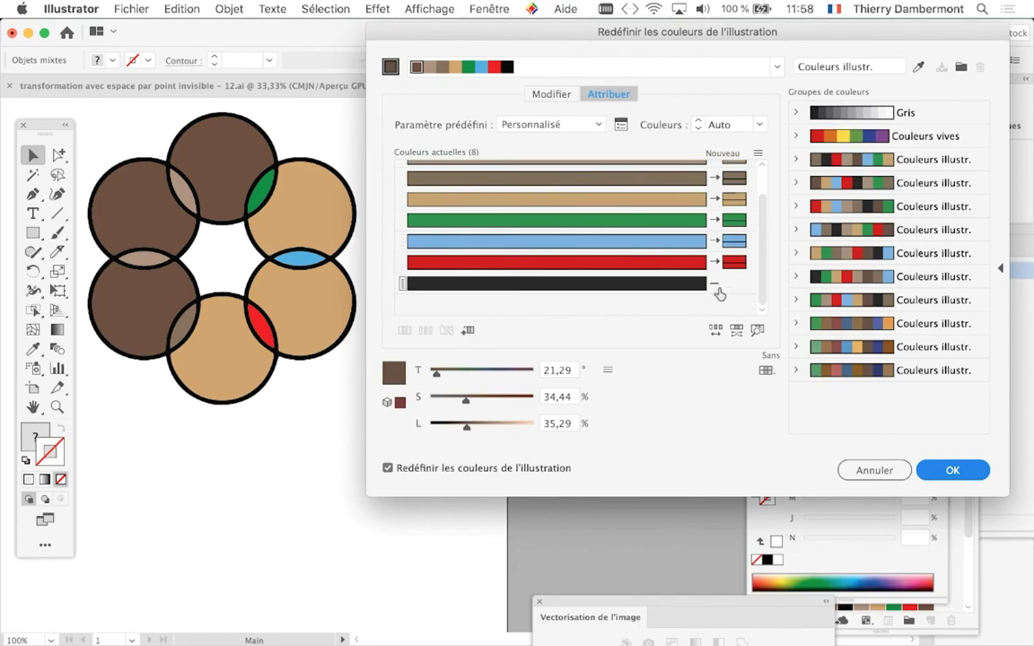
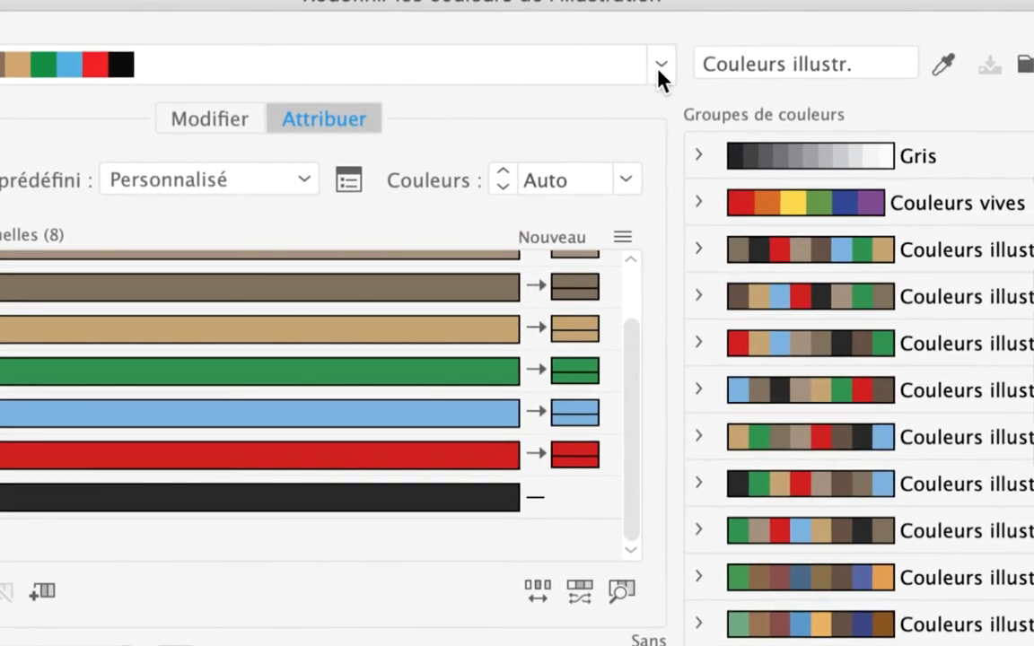
Step: Select the tan and green active colours and browse the harmony rules built on the brown base
left_click(751, 61)
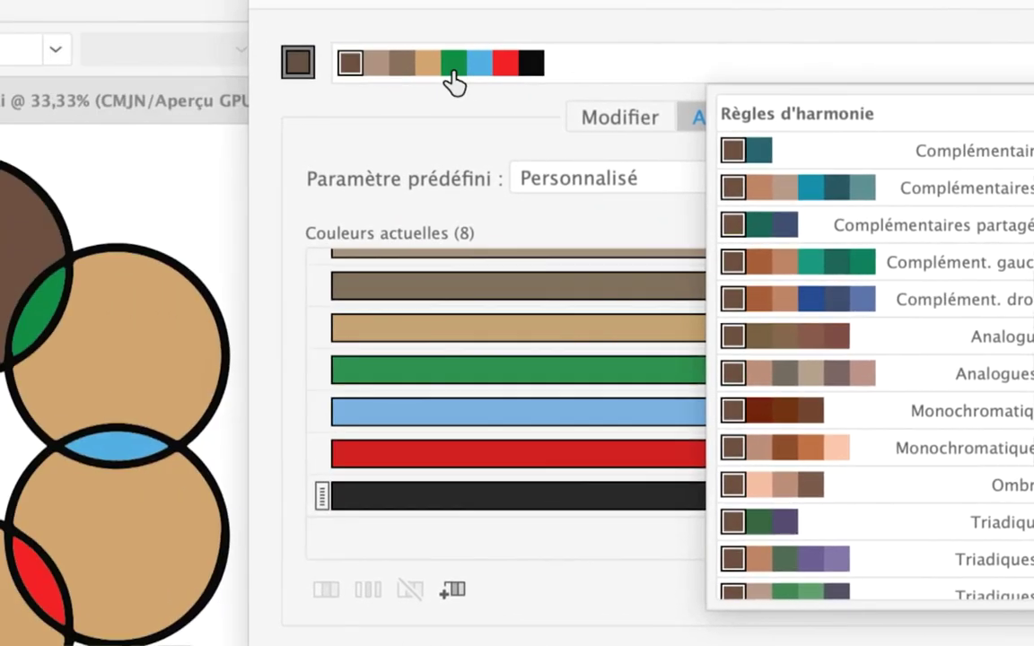
left_click(446, 80)
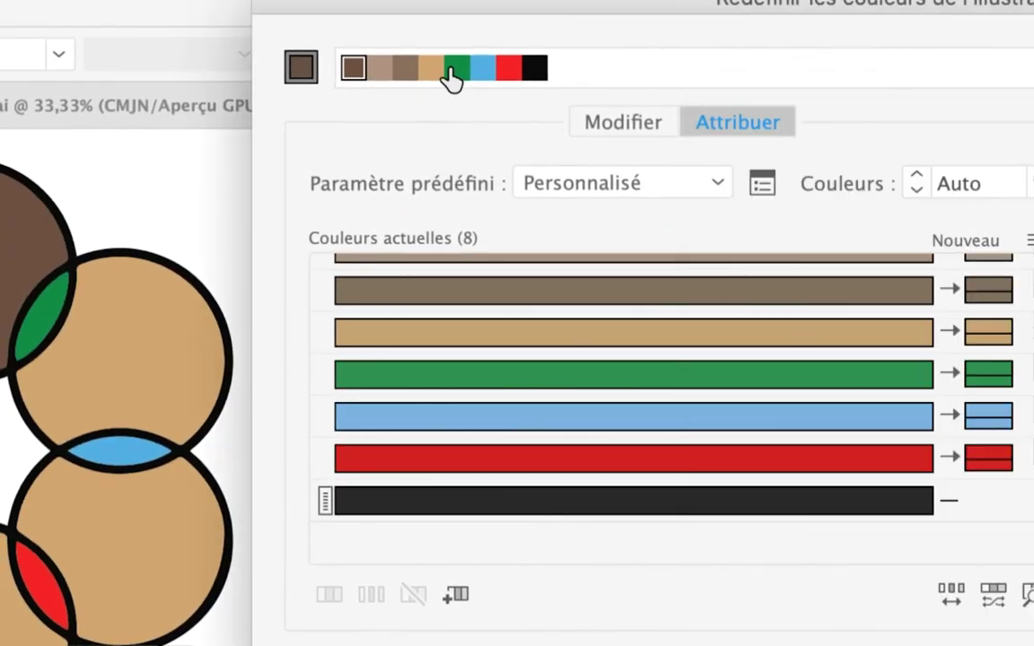
left_click(445, 75)
left_click(473, 76)
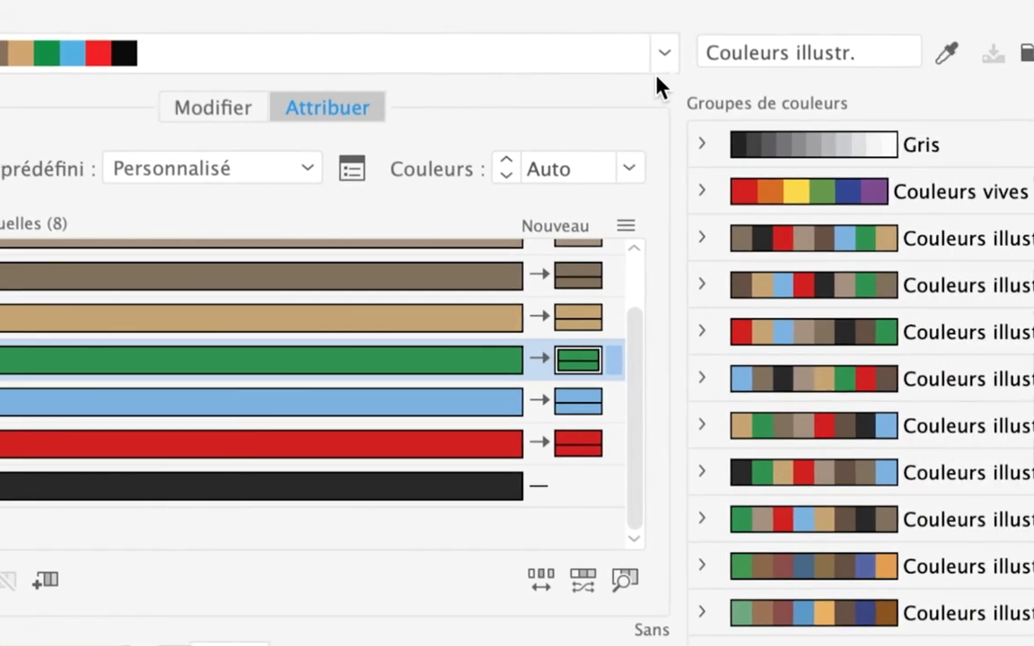
left_click(659, 70)
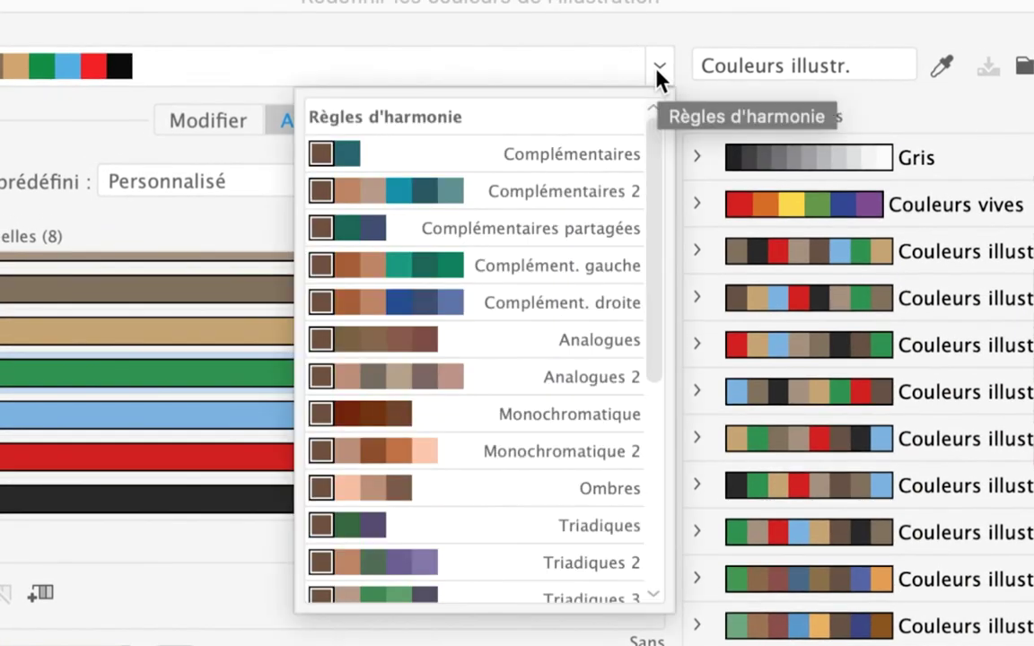
left_click(659, 70)
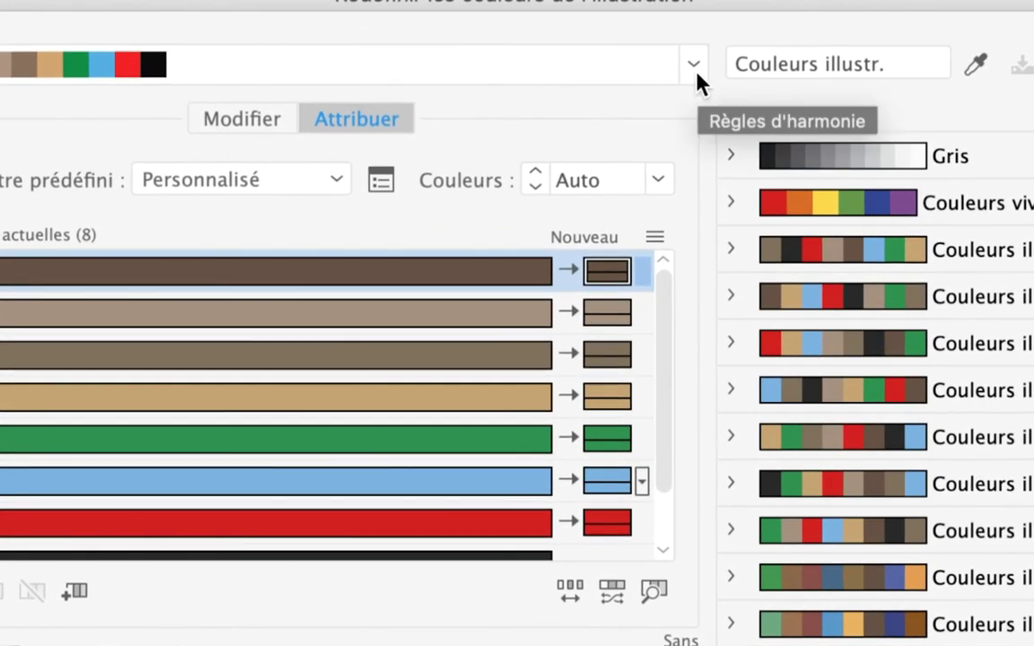
left_click(698, 75)
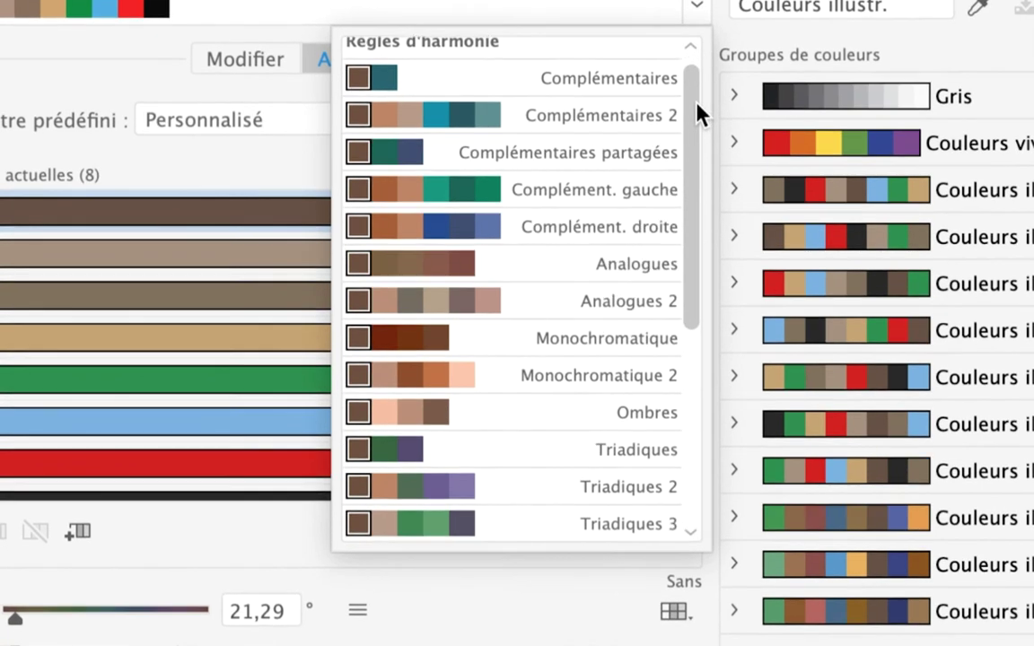
left_click_drag(696, 113, 695, 188)
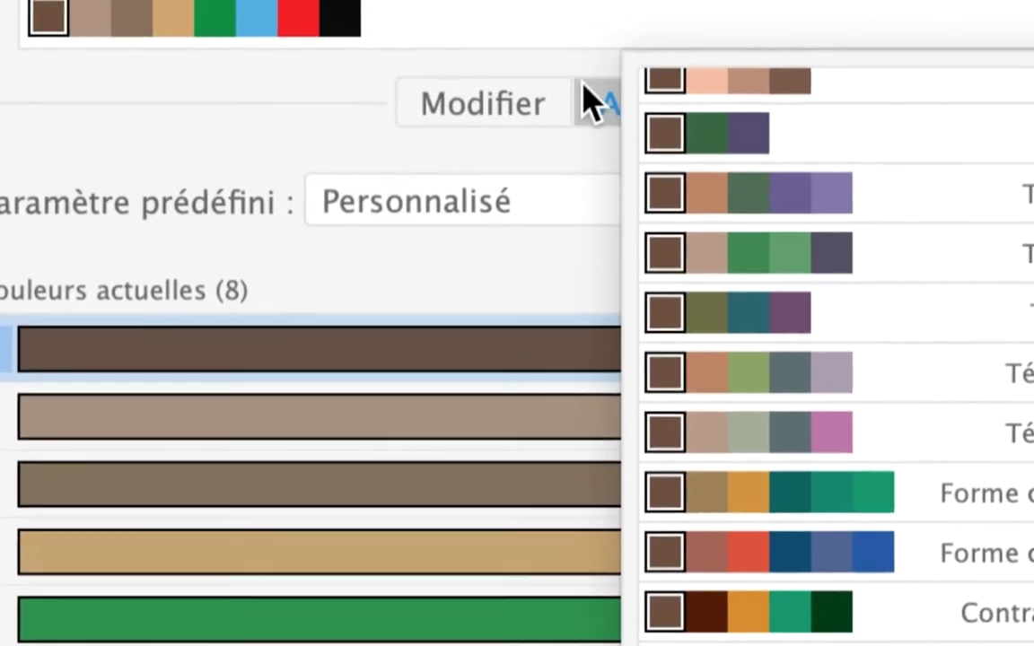
Step: Try green as the harmony base colour and review the resulting harmony rules
left_click(577, 85)
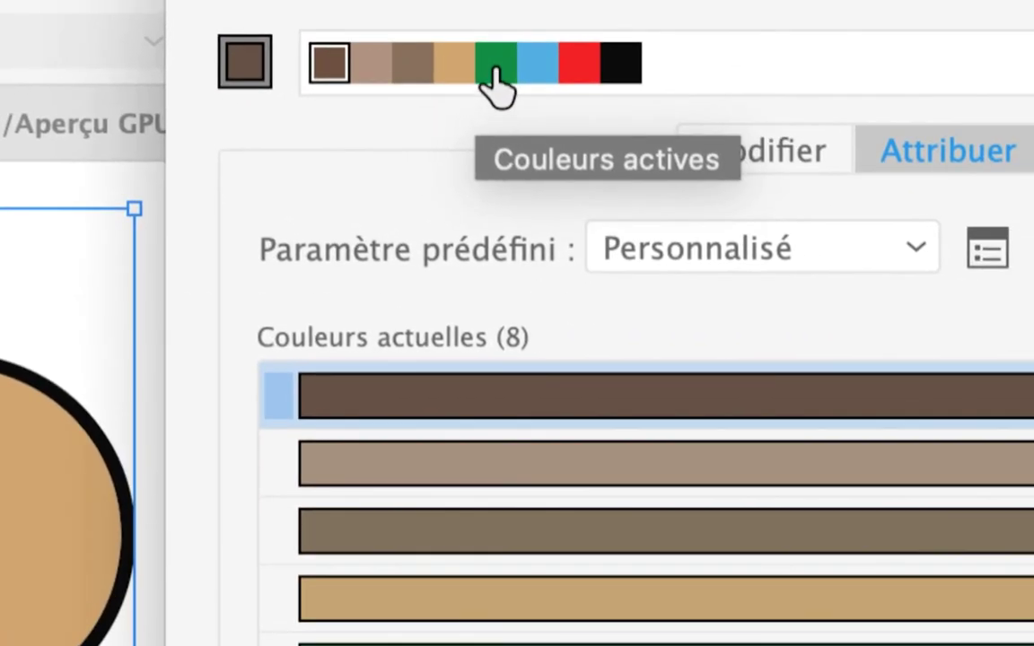
left_click(493, 72)
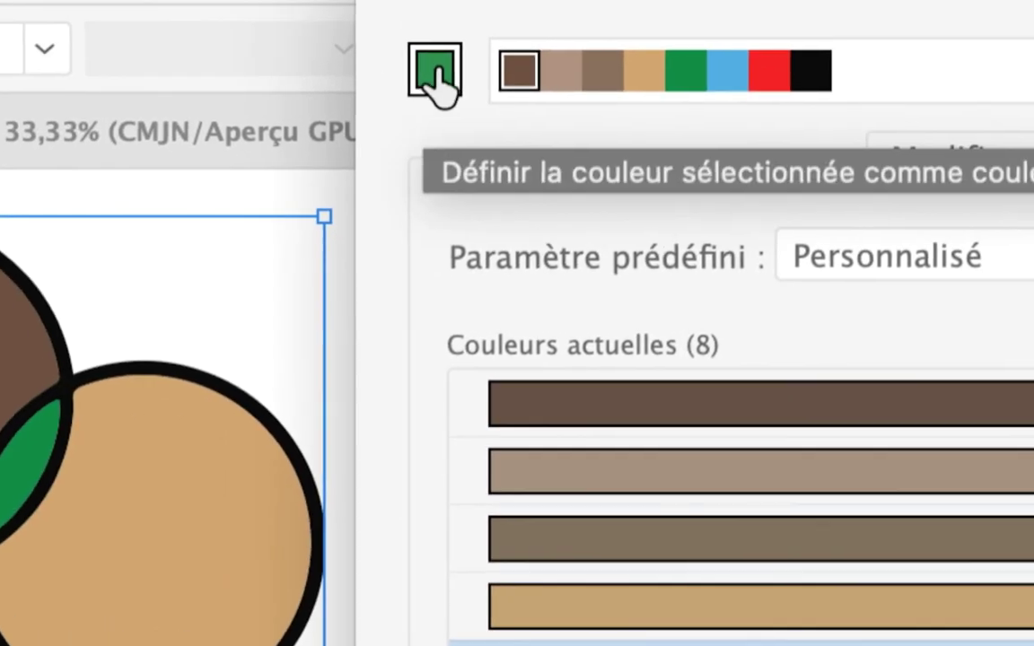
left_click(436, 73)
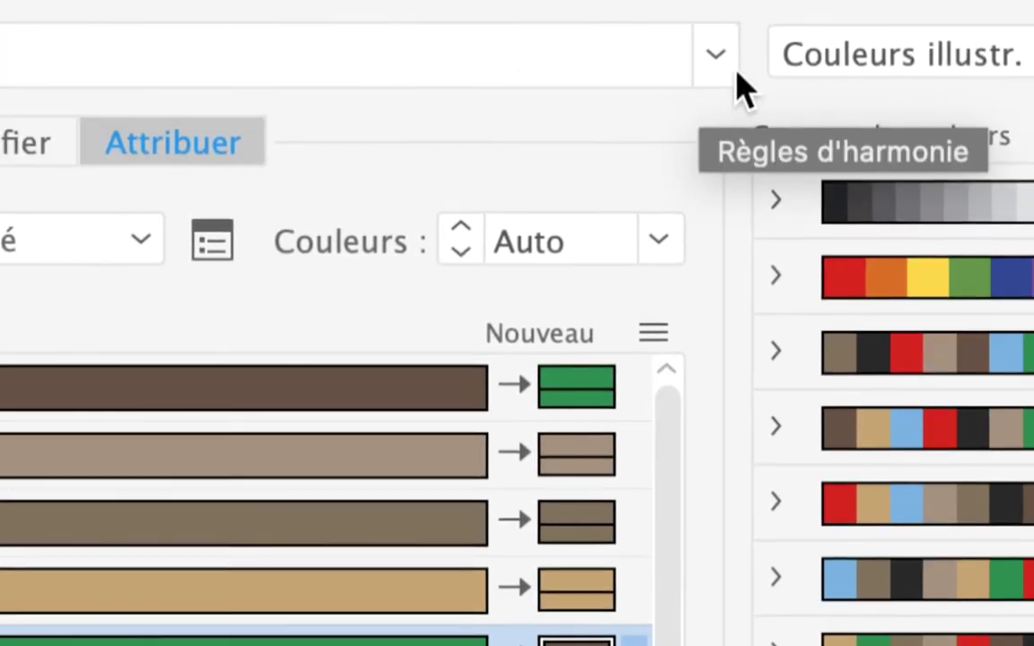
left_click(723, 67)
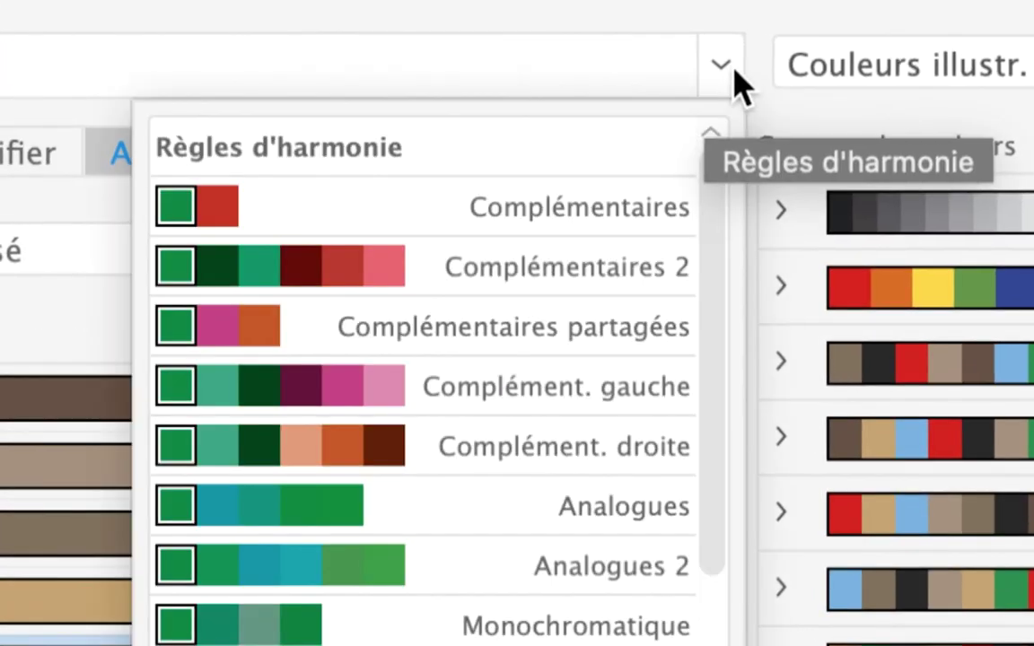
left_click(733, 70)
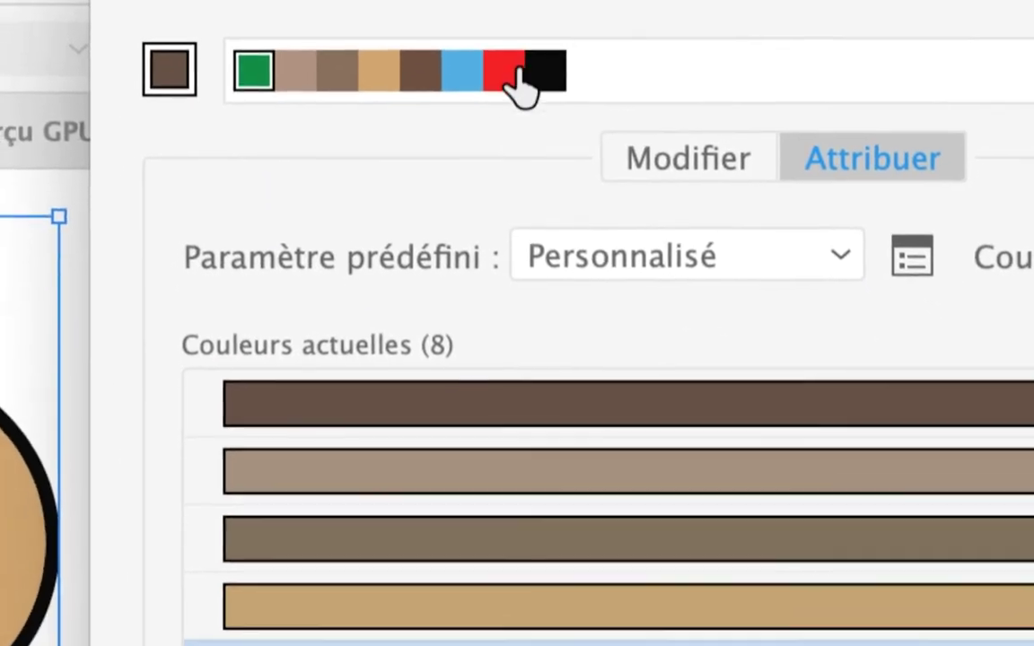
Step: Make red the base colour so the brown circles turn red
left_click(513, 75)
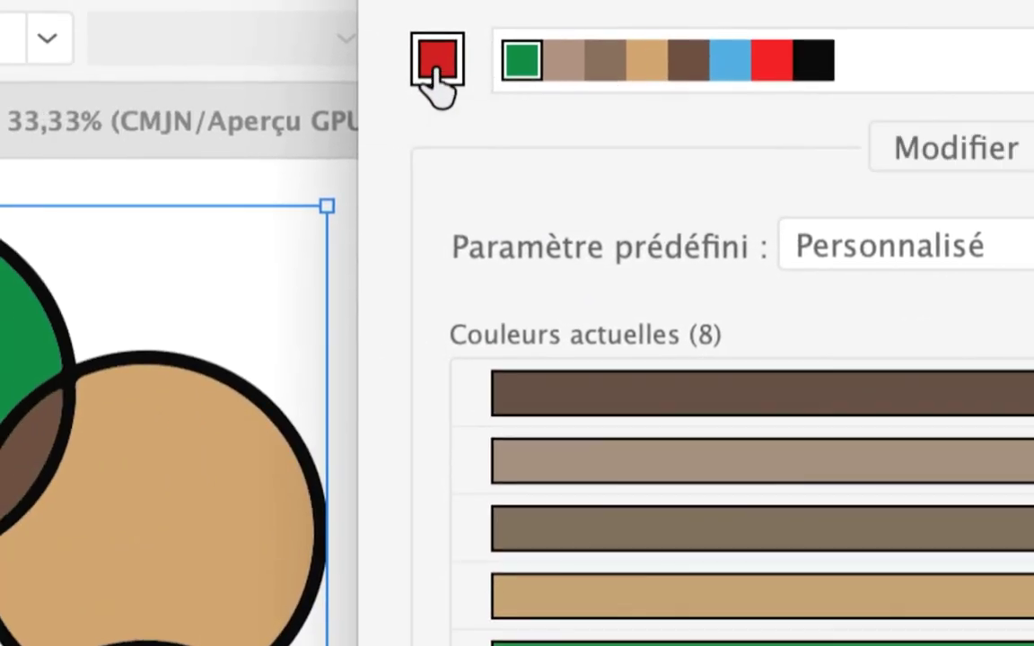
left_click(431, 65)
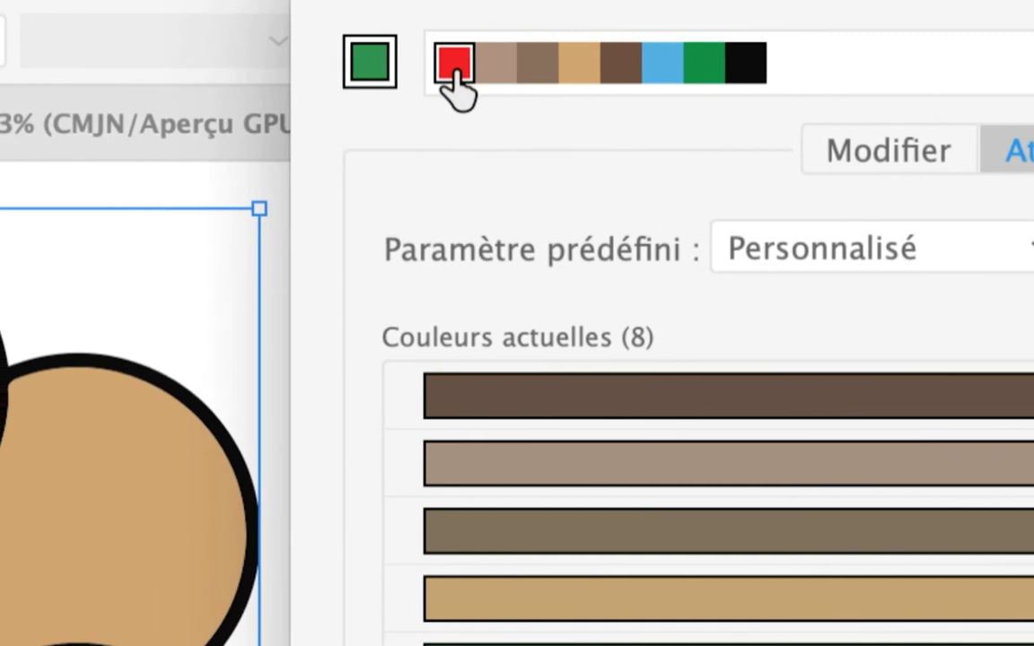
left_click(451, 76)
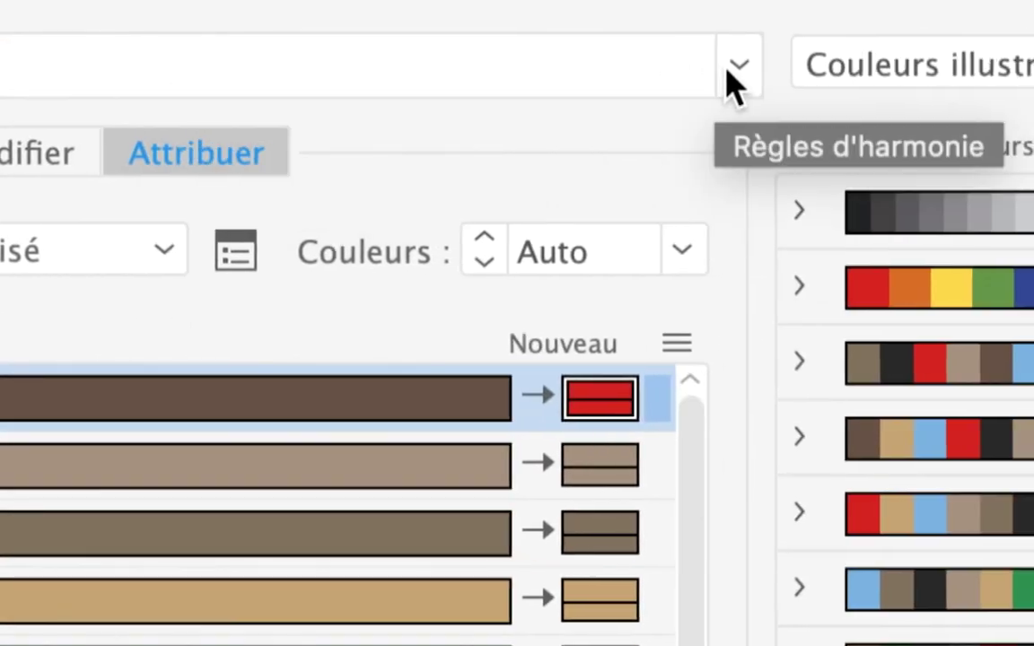
left_click(729, 72)
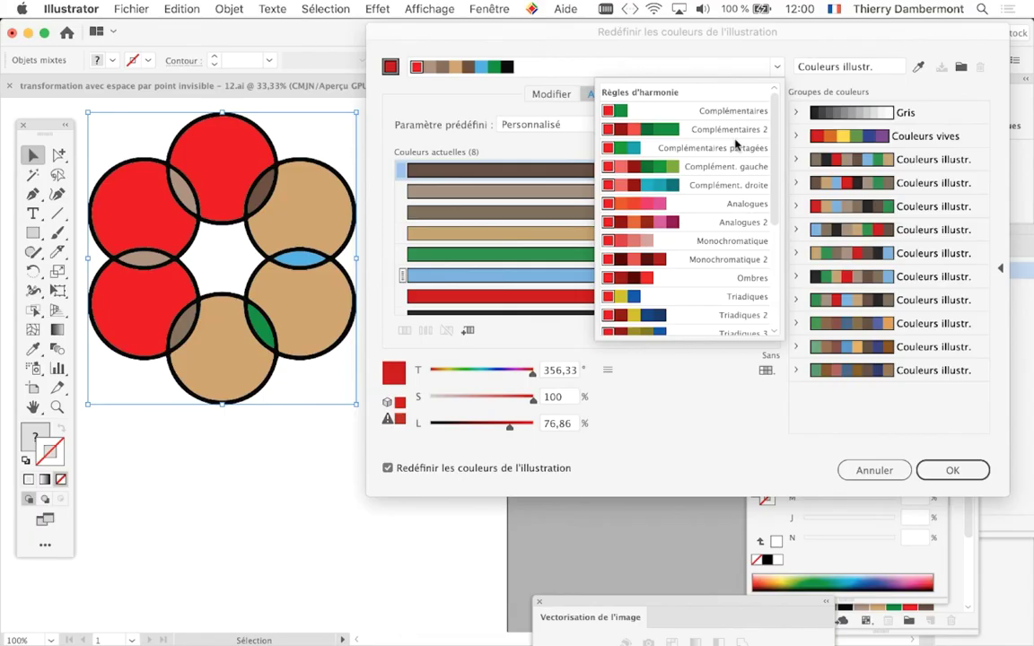
Step: Scroll through the harmony rules list, then dismiss it without changing the red-and-tan colours
mouse_move(776, 202)
left_mouse_down()
mouse_move(777, 292)
mouse_move(790, 193)
left_mouse_up()
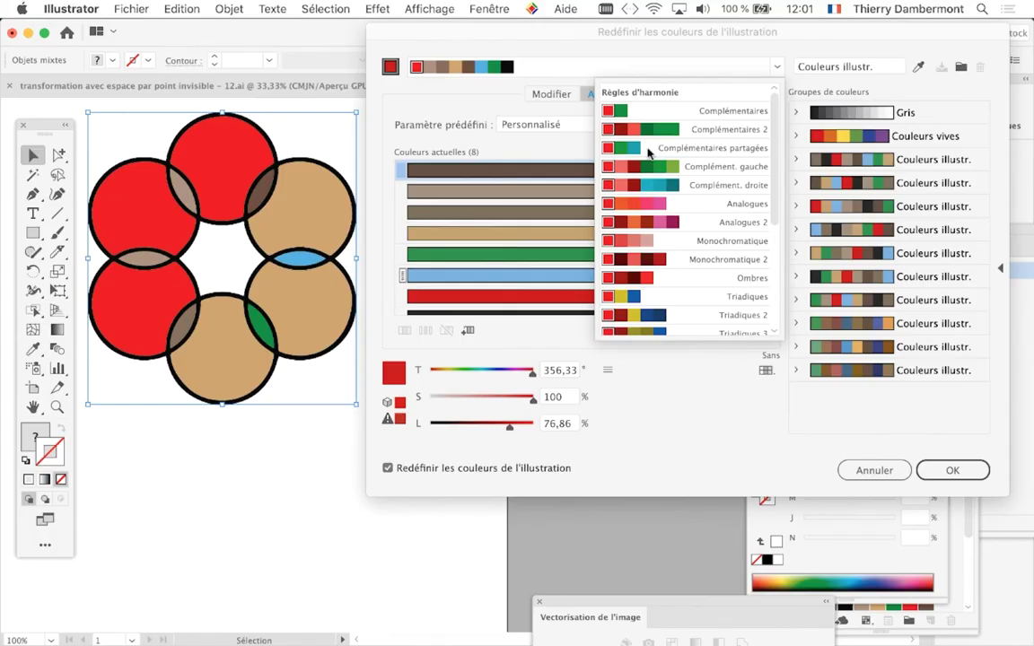
left_click(471, 156)
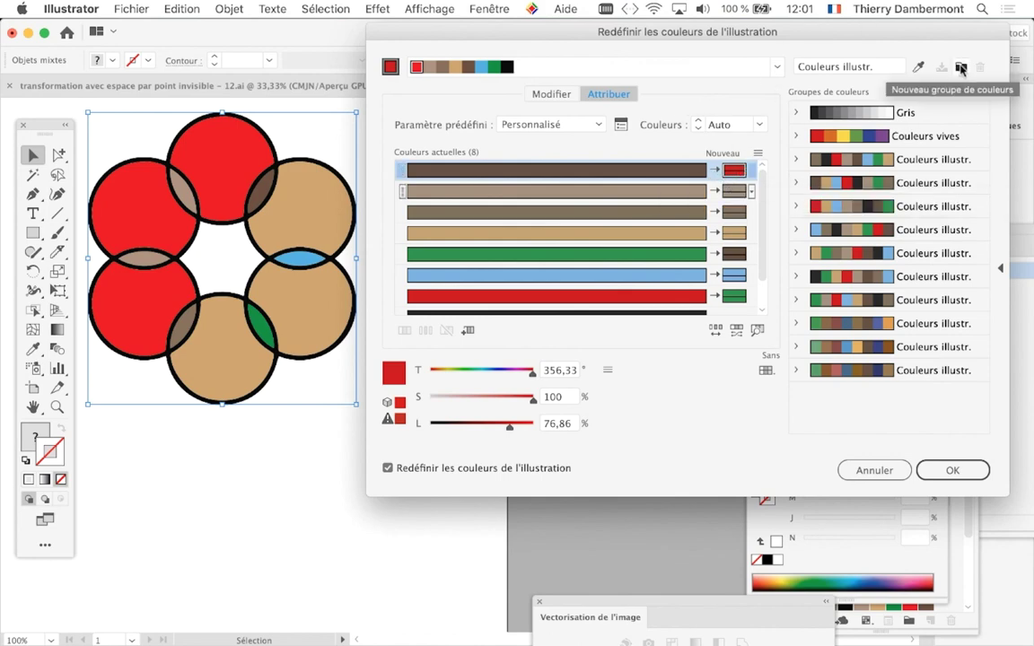
Step: Save the current colours as a group, apply Complément. droite, and save that red-and-teal group
left_click(960, 68)
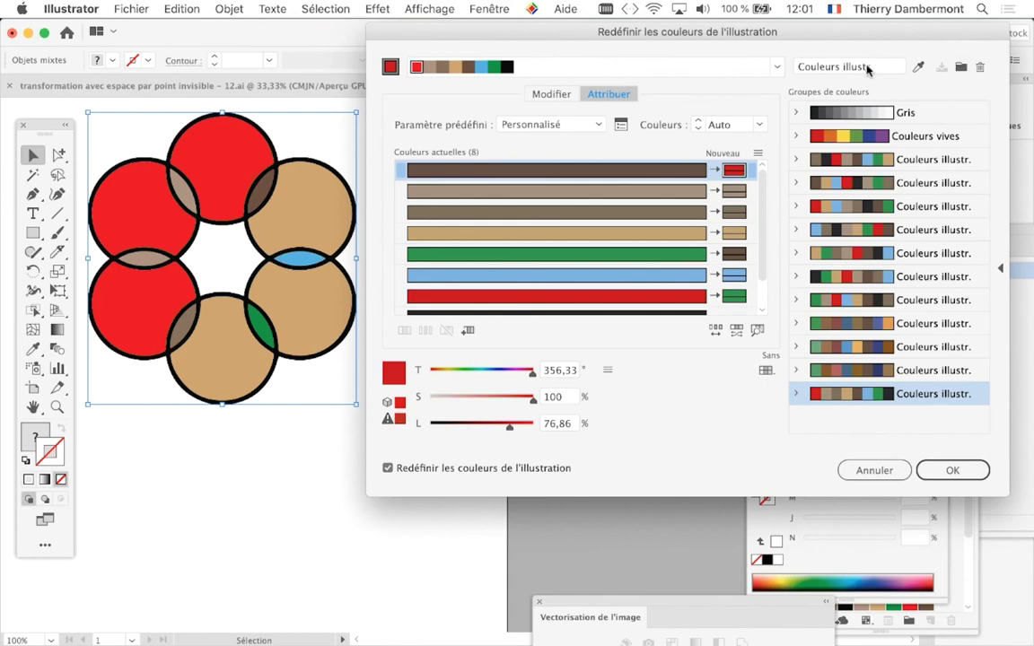
left_click(777, 67)
left_click(689, 189)
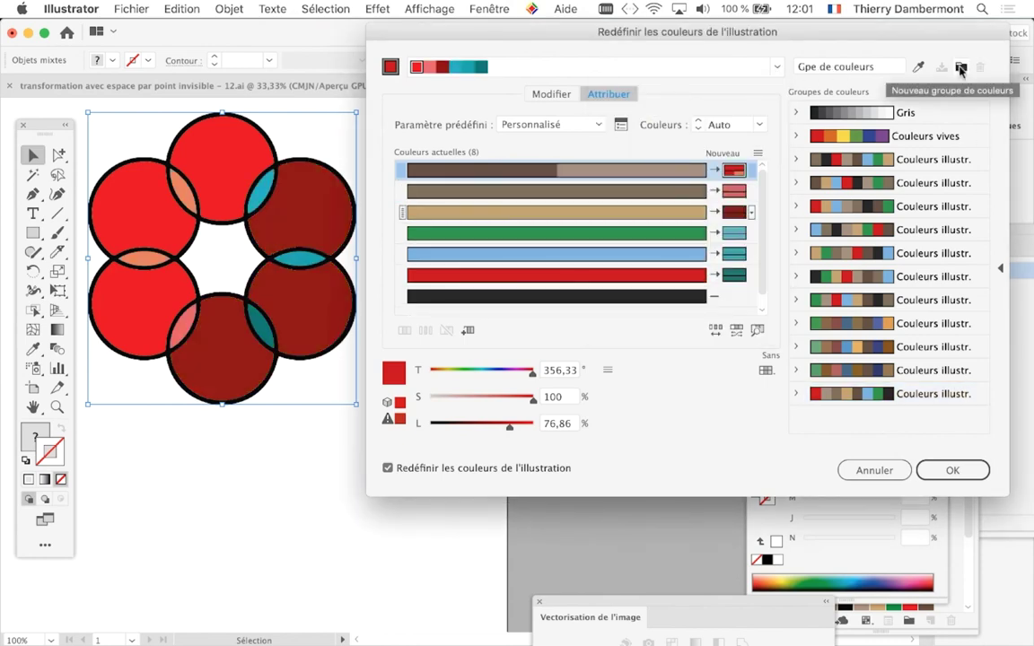
left_click(960, 68)
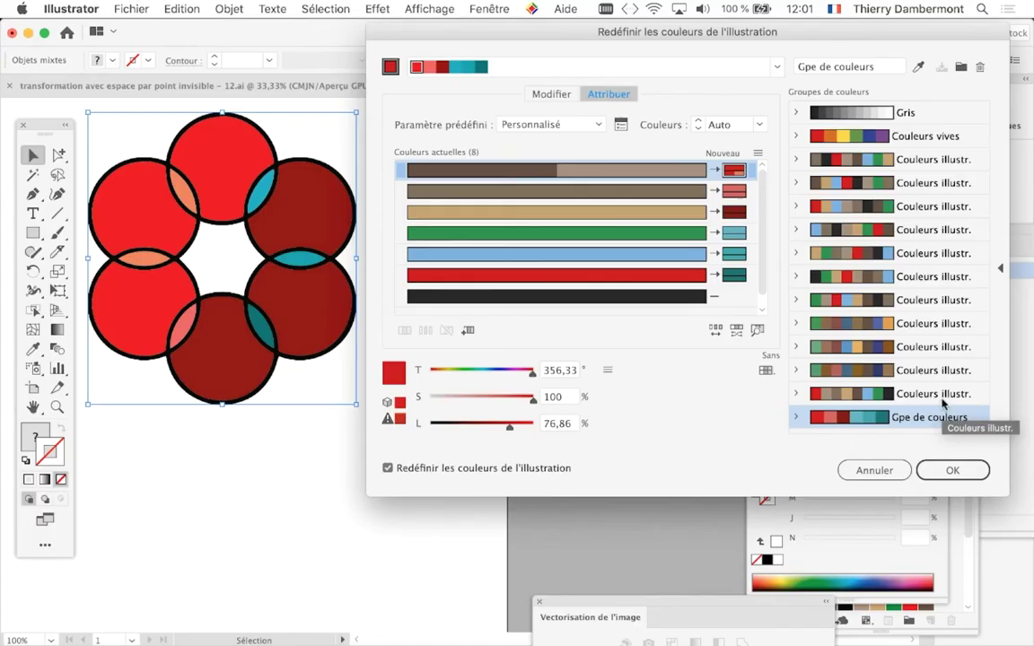
Step: Preview the saved colour groups, then recolour the flower with the Triadiques 2 harmony
left_click(942, 399)
left_click(944, 412)
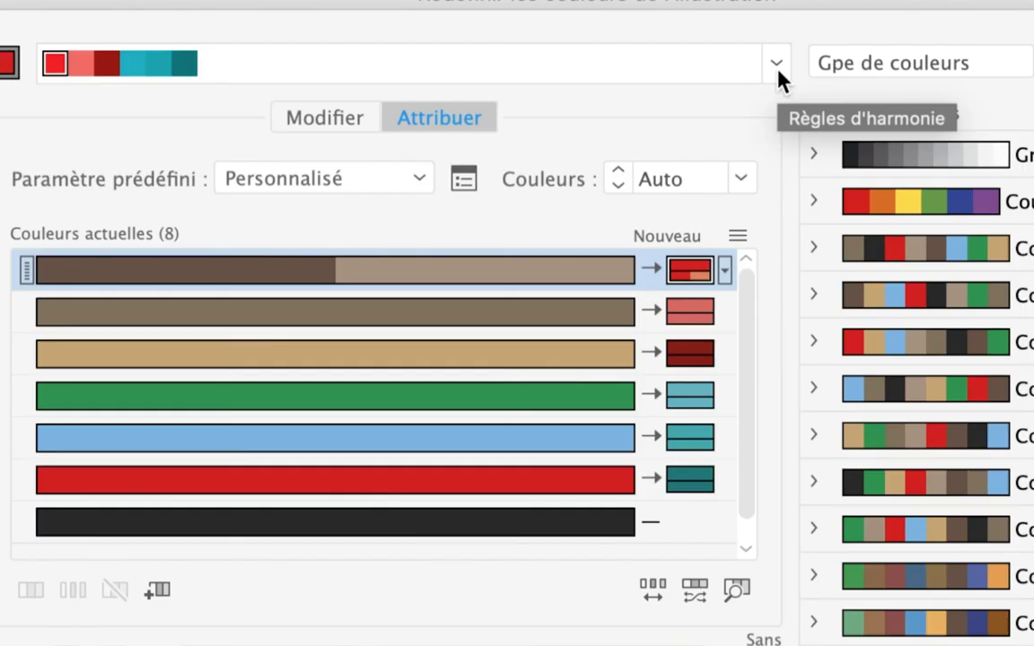
left_click(777, 72)
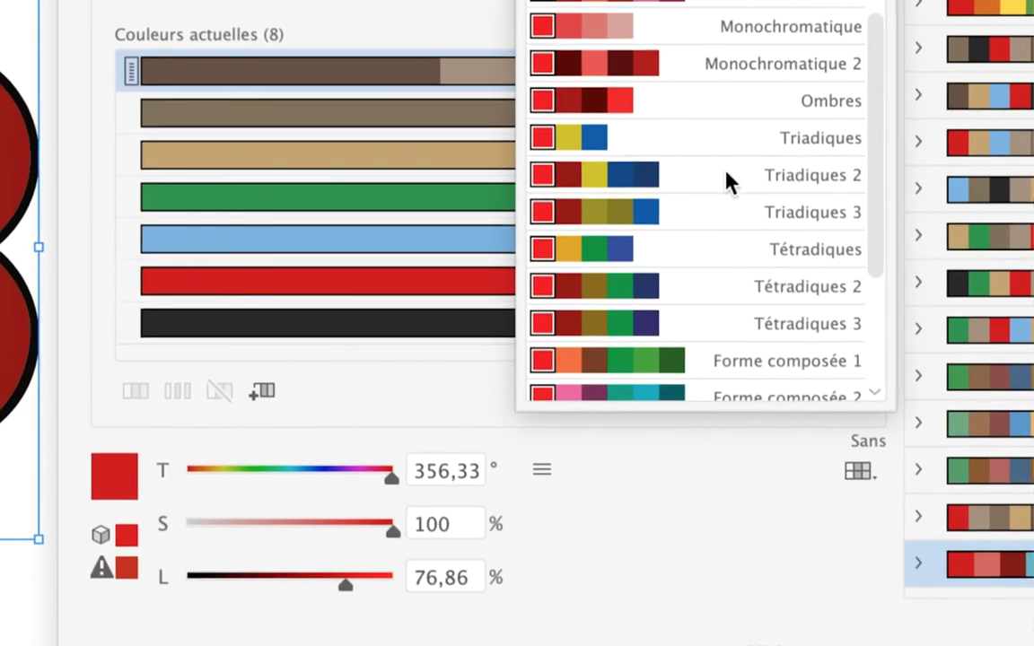
left_click(709, 375)
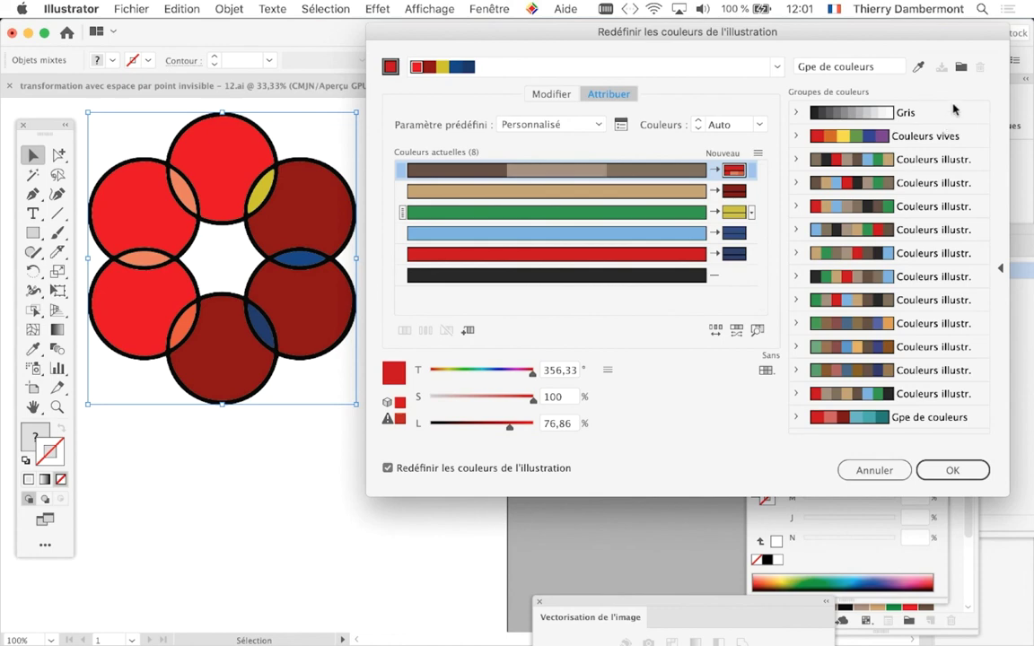
Step: Save the triadic colour group, try Contraste élevé 4, then apply and save the Pentagramme harmony
left_click(960, 67)
left_click(777, 66)
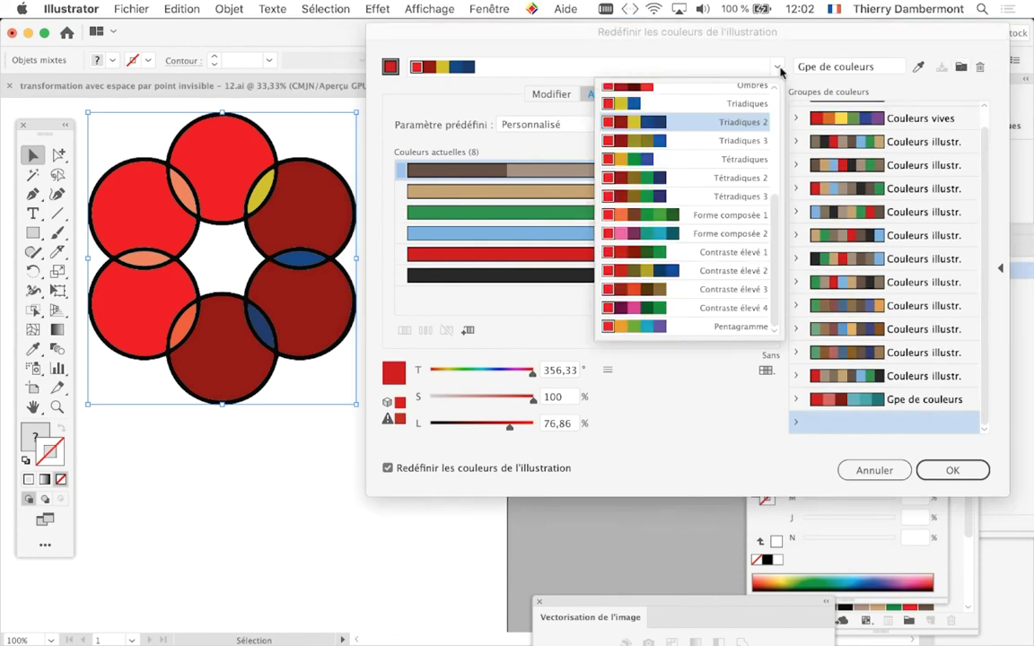
left_click(711, 308)
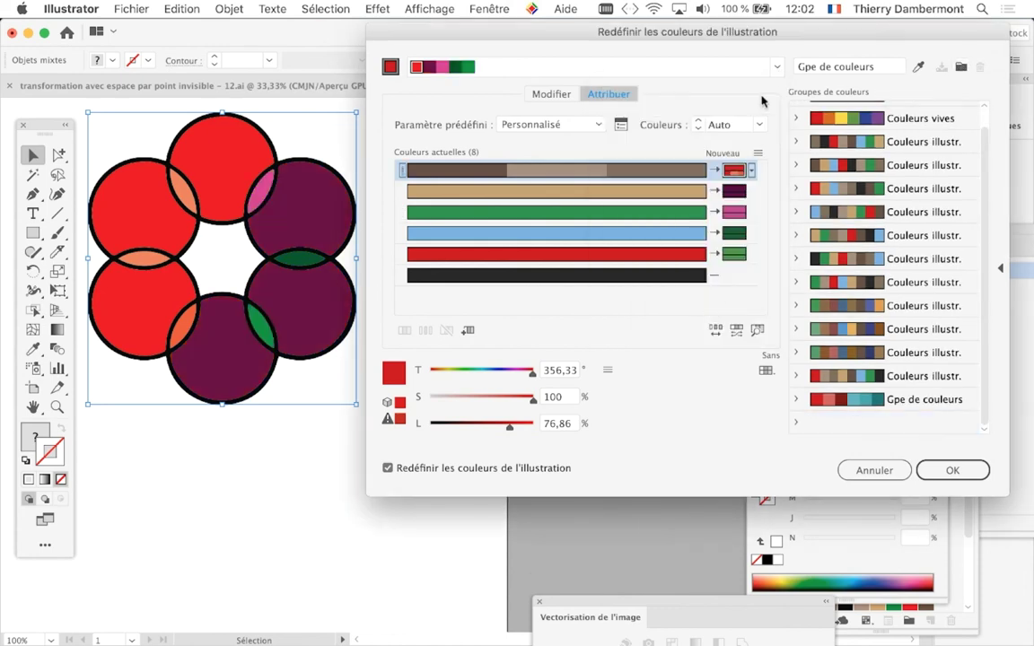
left_click(777, 67)
left_click(700, 326)
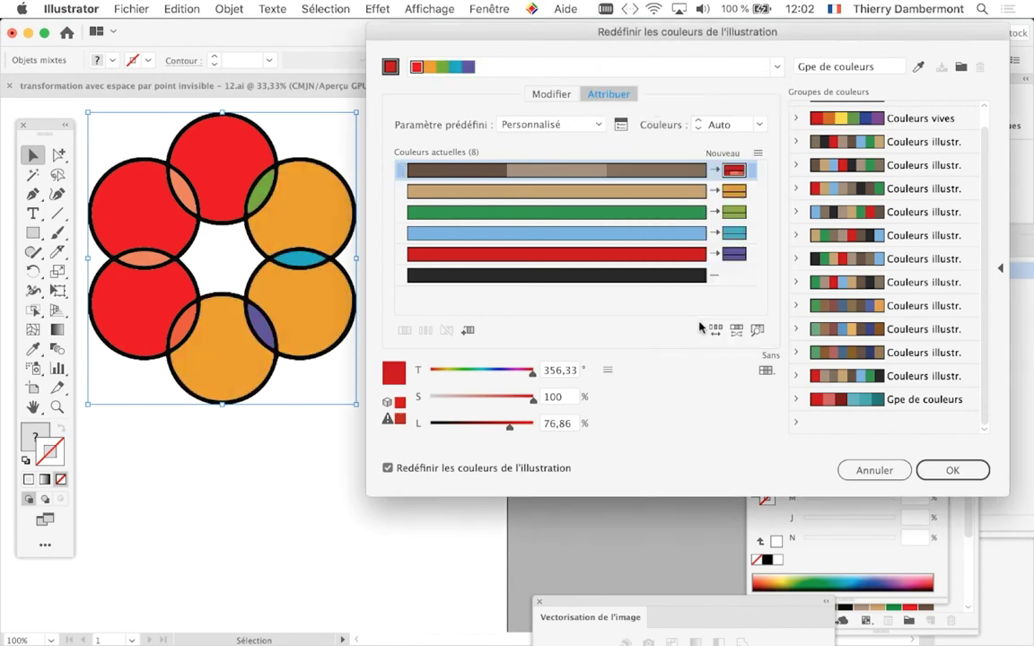
left_click(940, 70)
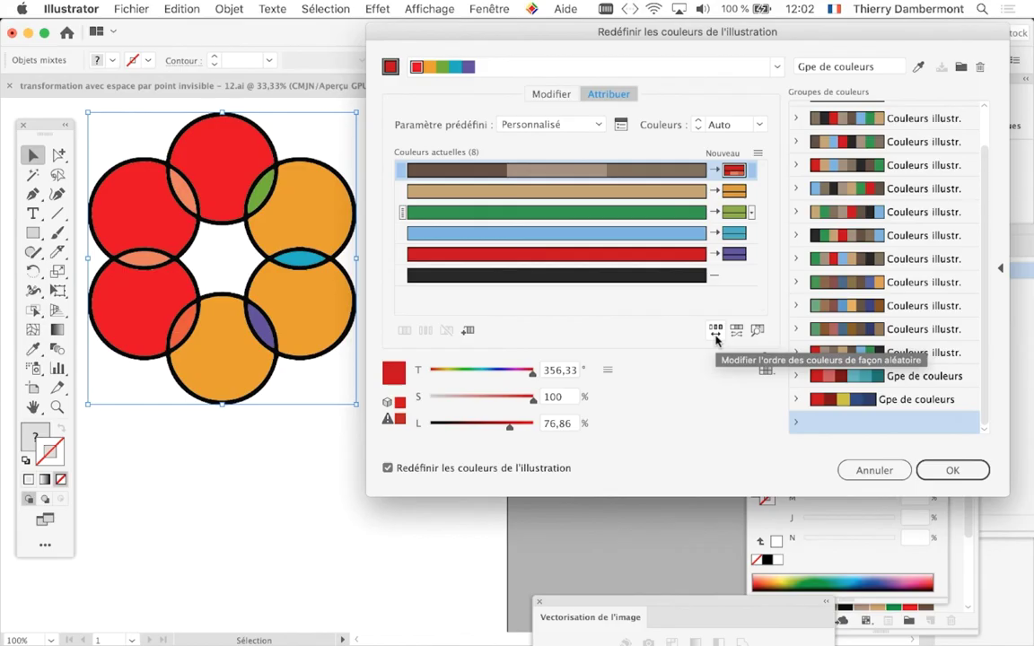
Step: Randomly reshuffle the flower's colours several times, then apply a high-contrast harmony preset
left_click(715, 334)
left_click(715, 334)
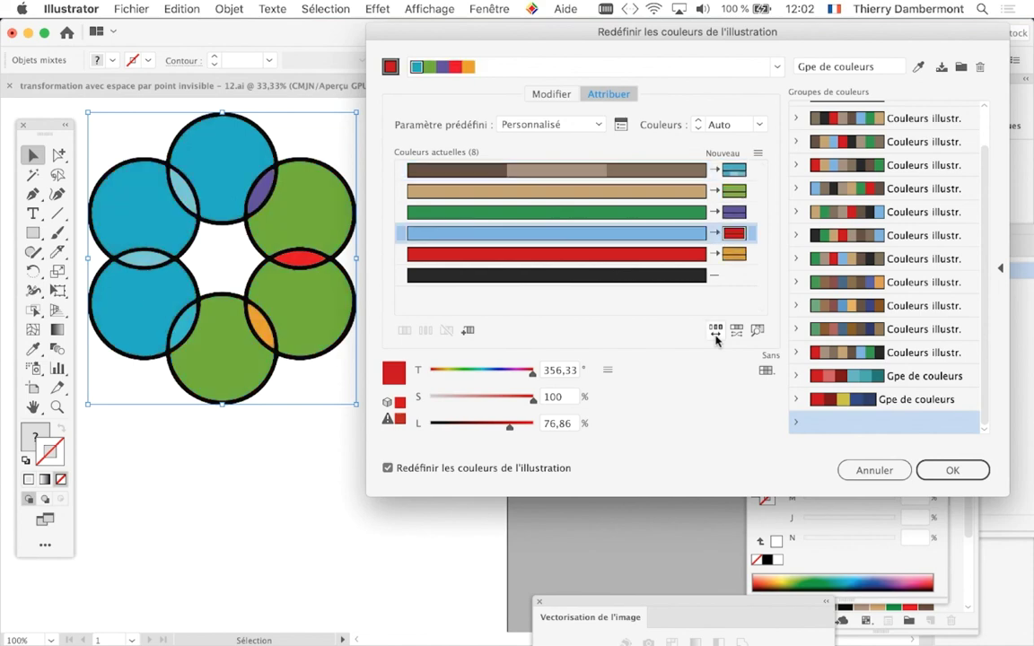
left_click(715, 334)
left_click(715, 333)
left_click(715, 334)
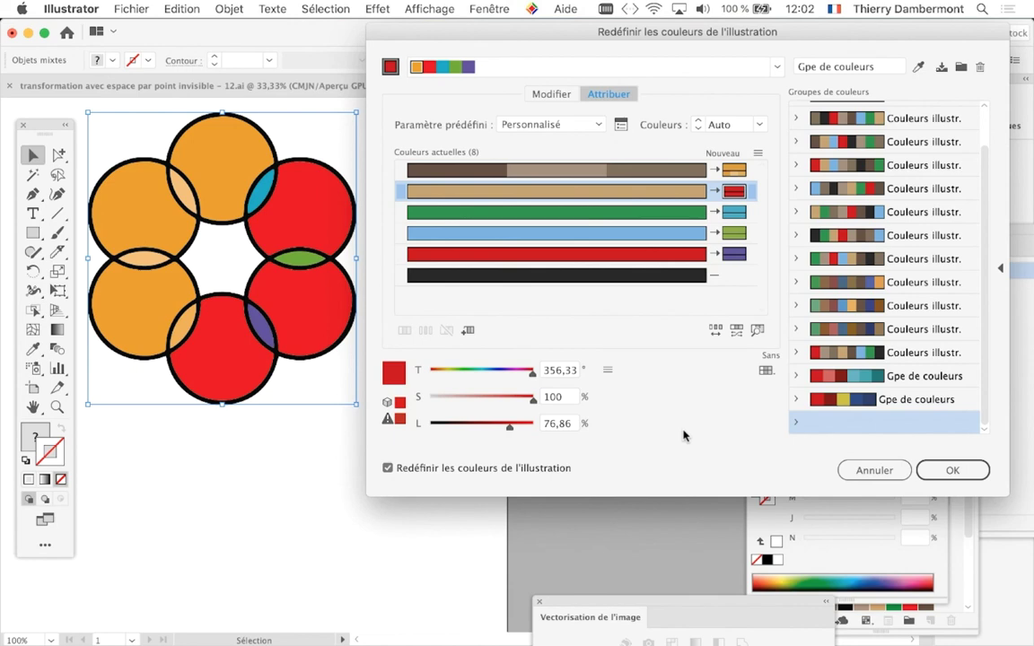
left_click(775, 68)
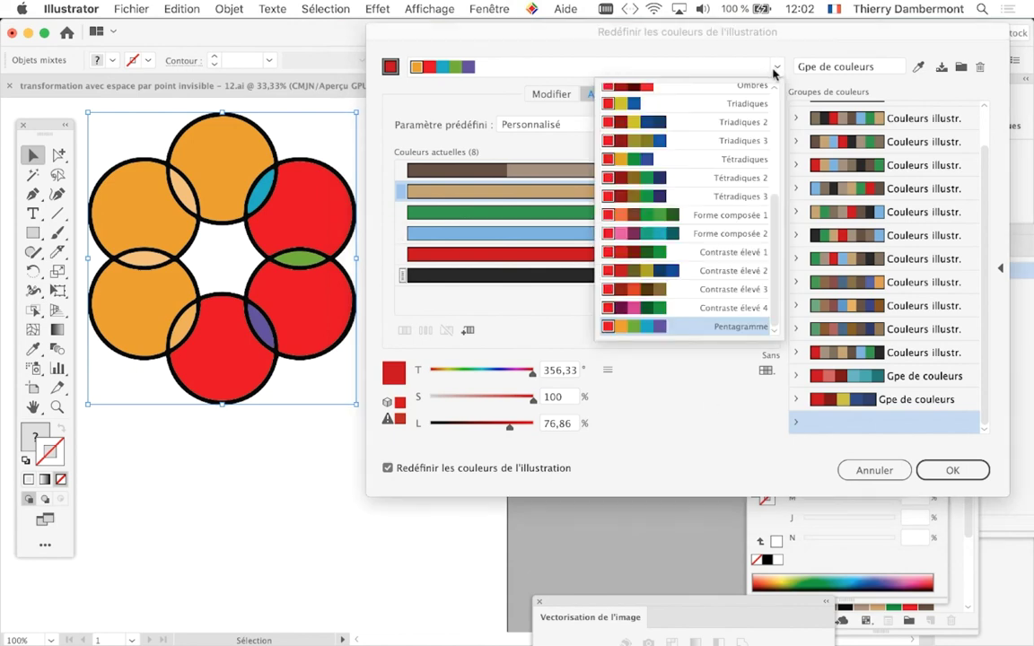
left_click(703, 271)
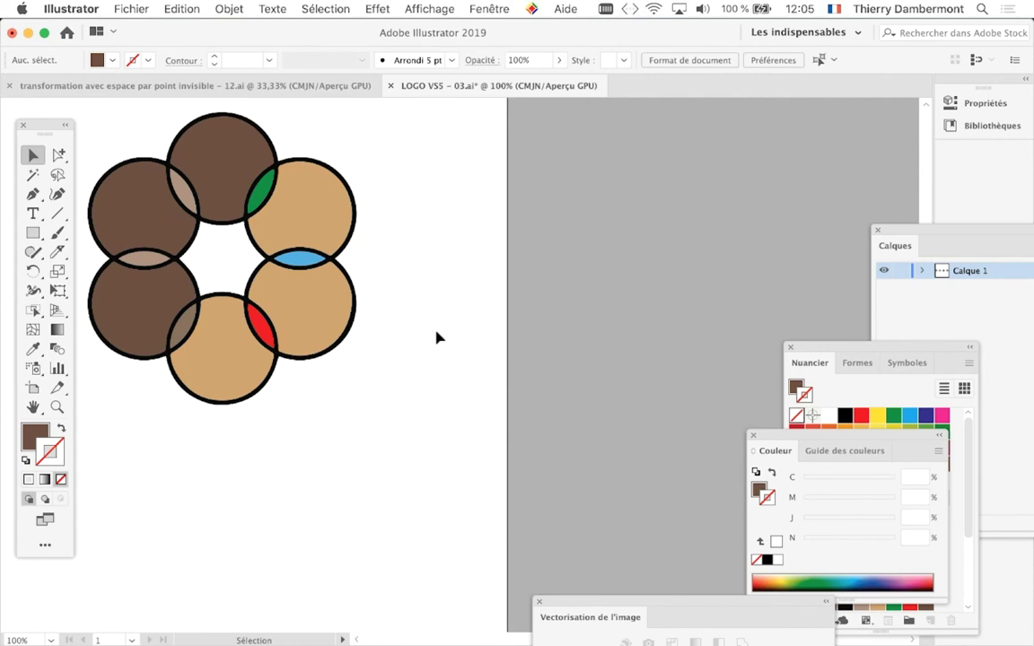
Step: Stretch the artboard's right edge out to 1009,68 mm wide
scroll(437, 337, "down", 1)
scroll(438, 338, "down", 2)
scroll(438, 339, "down", 1)
scroll(435, 345, "down", 1)
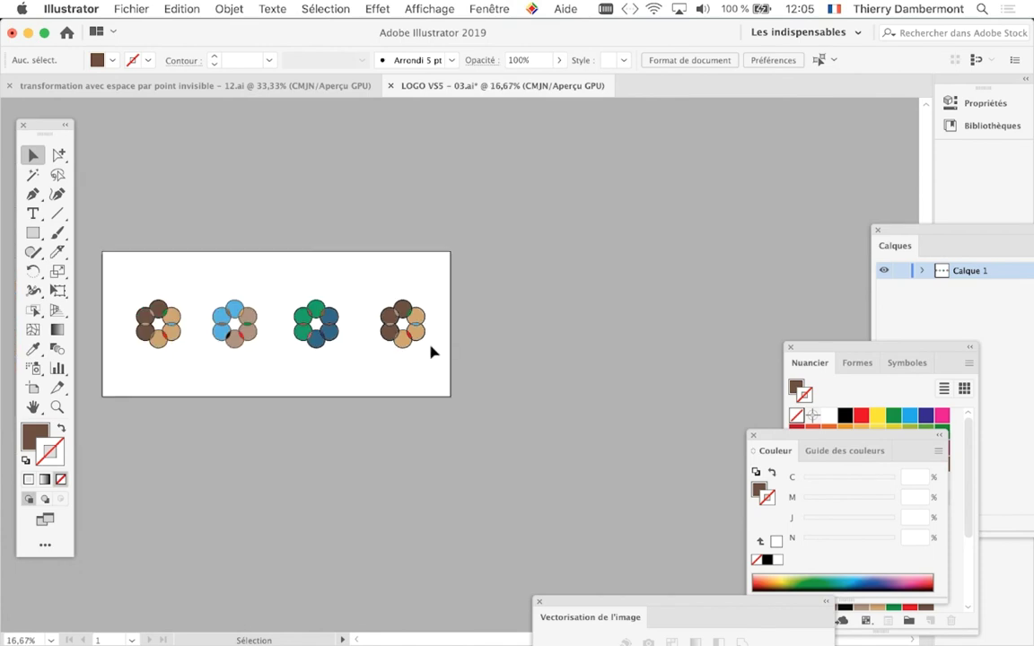
scroll(426, 359, "down", 1)
scroll(420, 364, "down", 3)
left_click(32, 387)
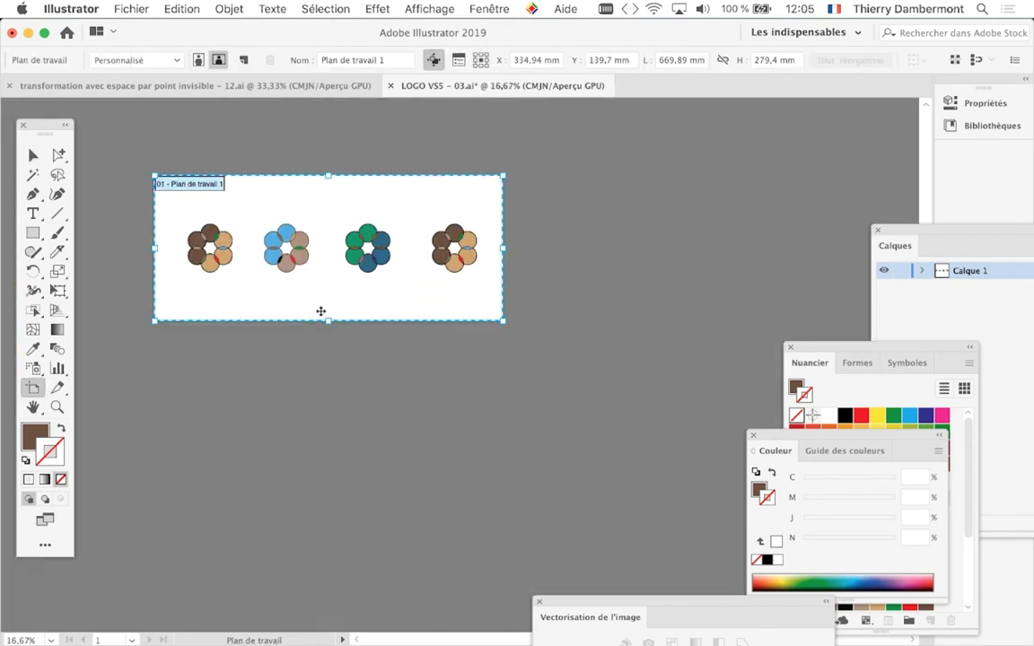
left_click_drag(503, 247, 679, 248)
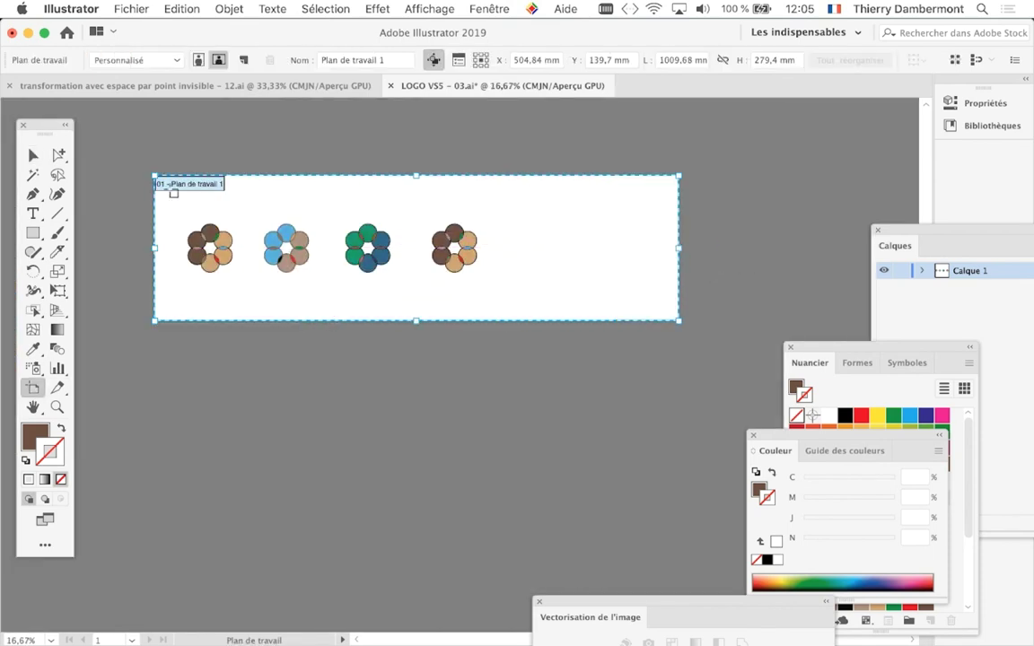
left_click(32, 155)
Step: Zoom back in, then select and deselect the flower logo
scroll(476, 280, "up", 1)
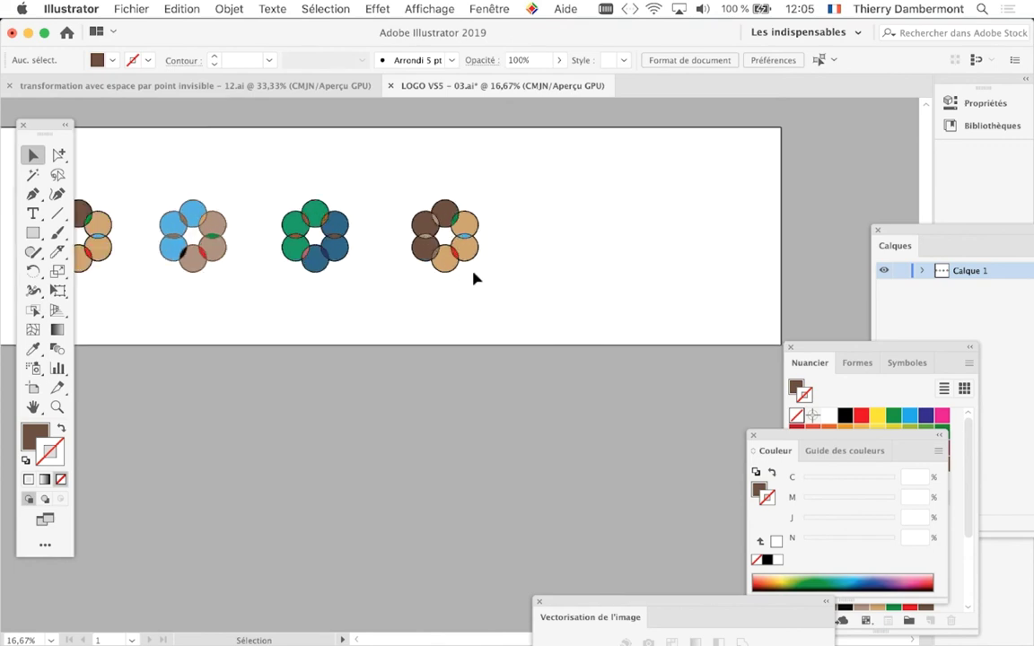
scroll(472, 277, "up", 3)
scroll(473, 277, "up", 2)
scroll(395, 336, "up", 2)
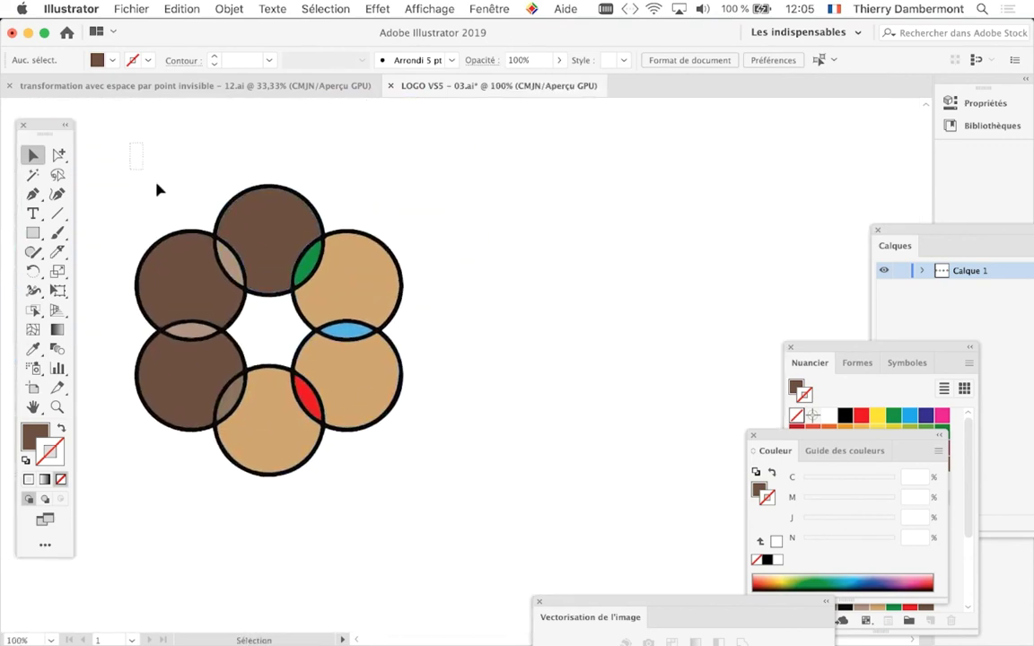
left_click_drag(157, 189, 212, 231)
left_click(158, 113)
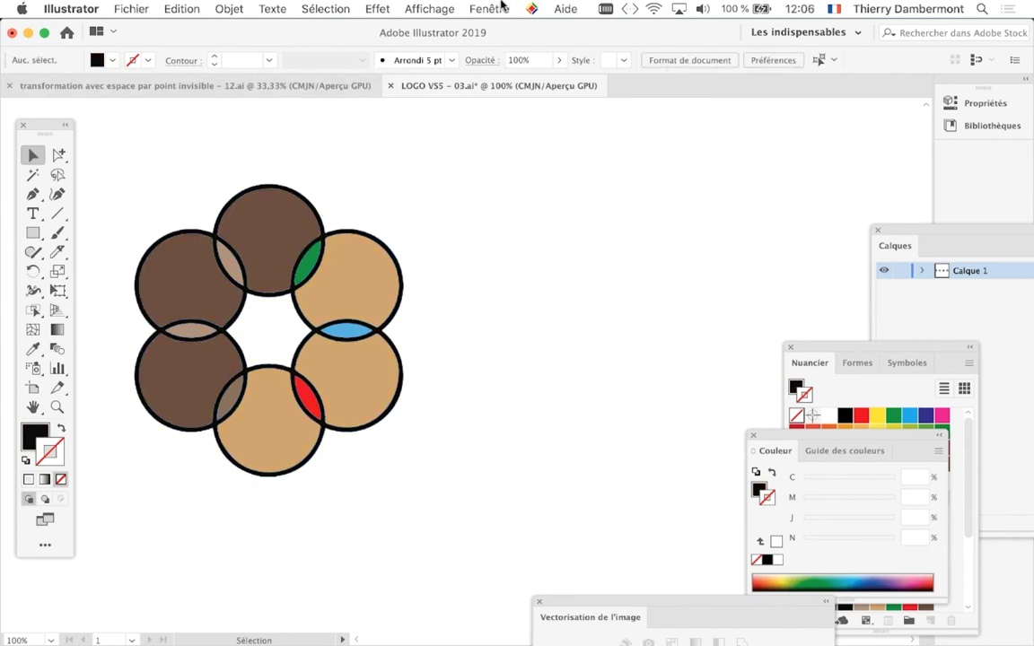
Step: Show the Swatches panel from the Fenêtre menu, placed beside the flower and enlarged
left_click(502, 8)
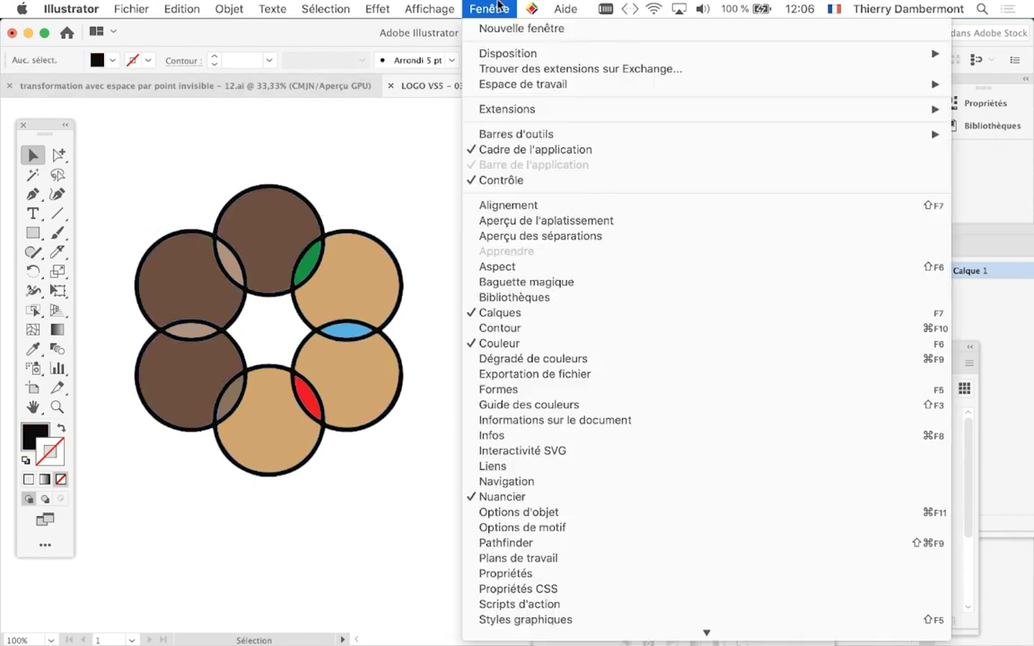
left_click(545, 496)
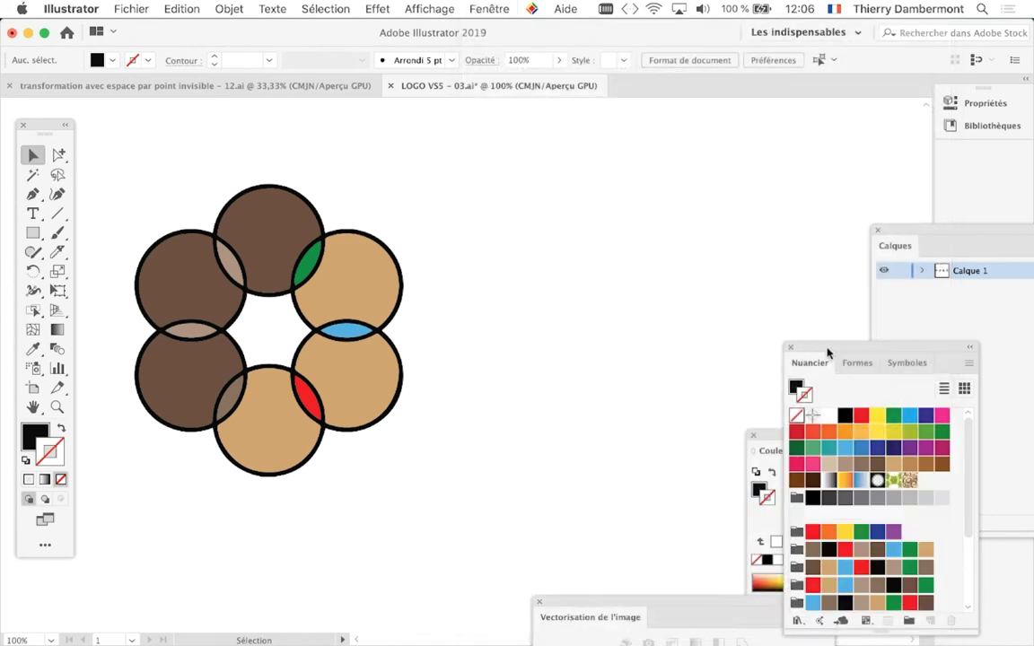
left_click_drag(827, 351, 574, 136)
left_click_drag(721, 416, 933, 533)
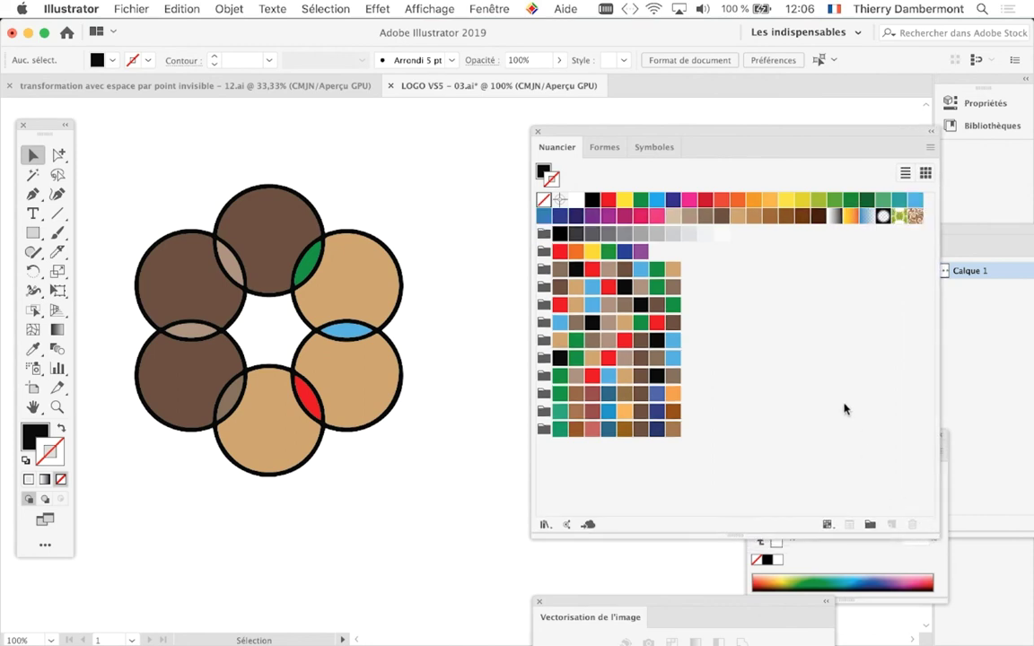
left_click_drag(596, 131, 581, 41)
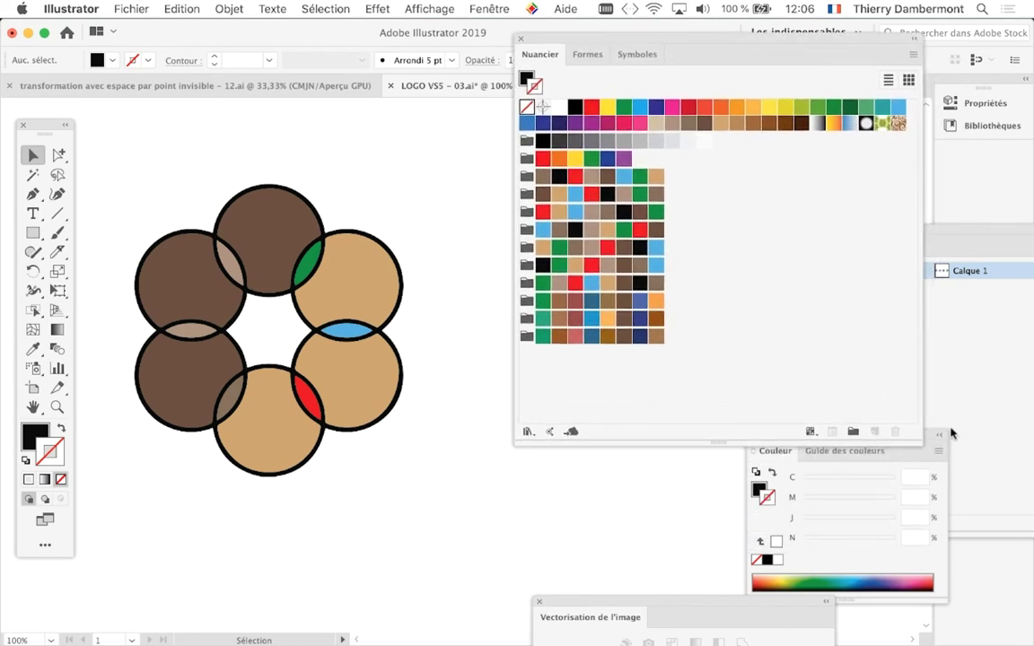
left_click_drag(917, 441, 906, 494)
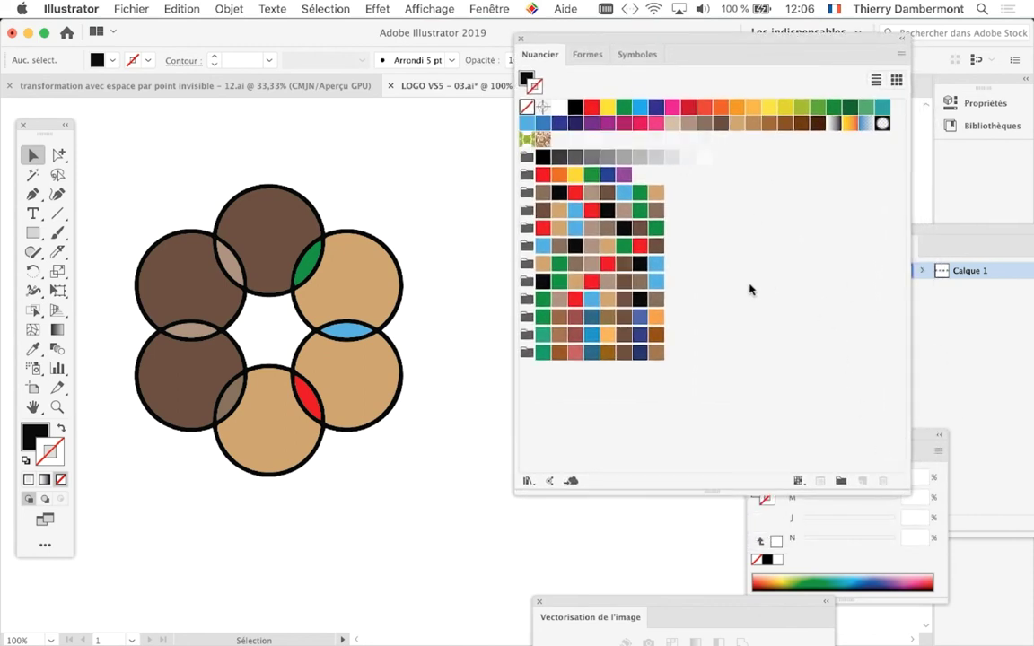
Step: Open the Métaux swatch library and add its grey and tan-and-green copper groups to the swatches
left_click_drag(913, 490, 731, 332)
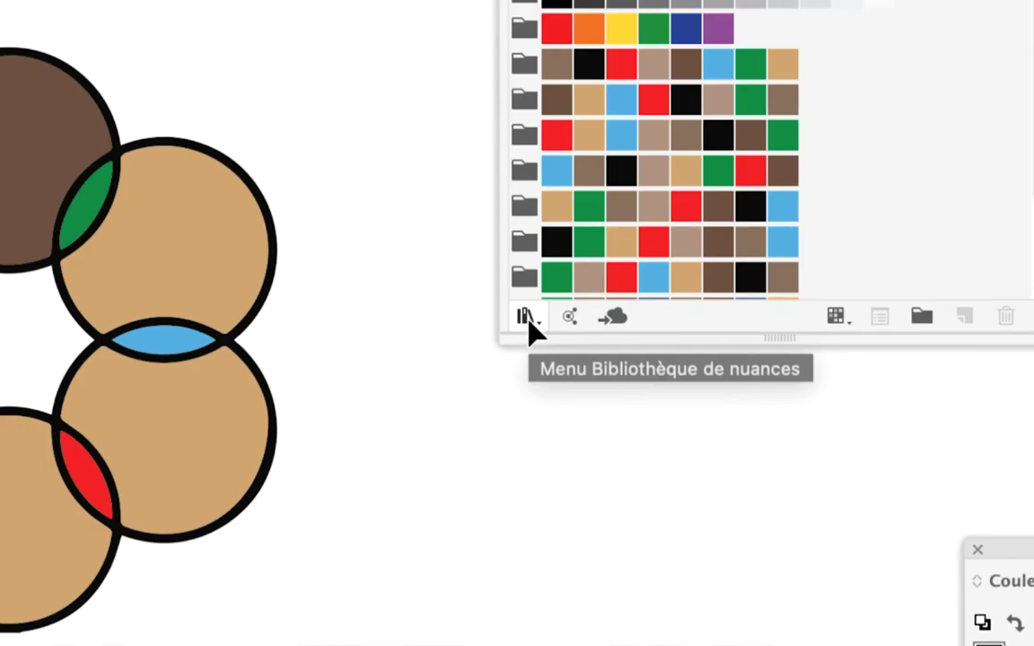
left_click(527, 318)
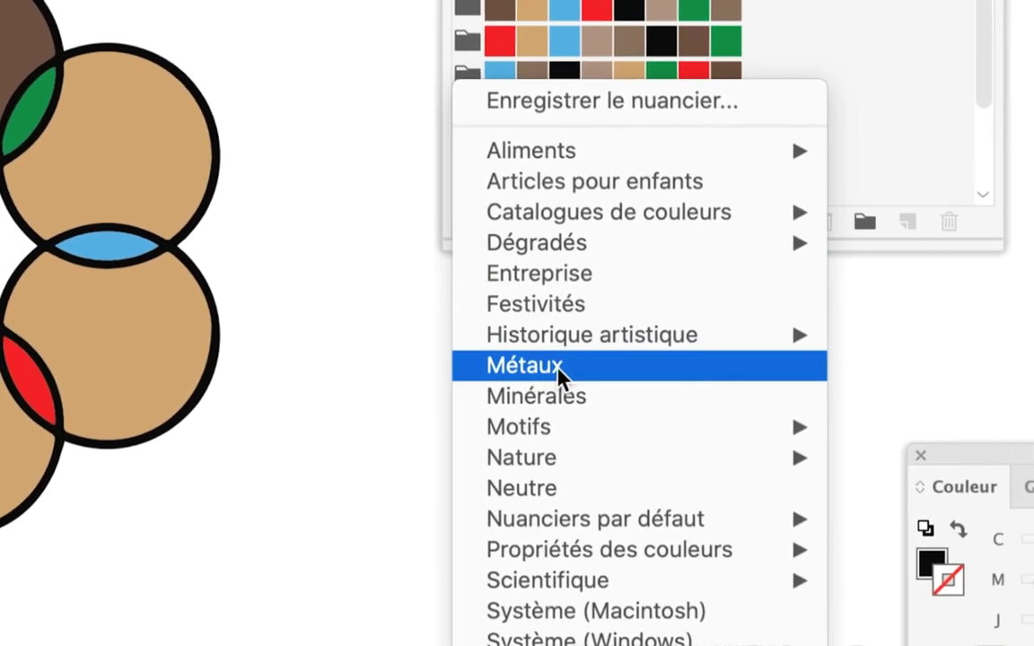
left_click(560, 375)
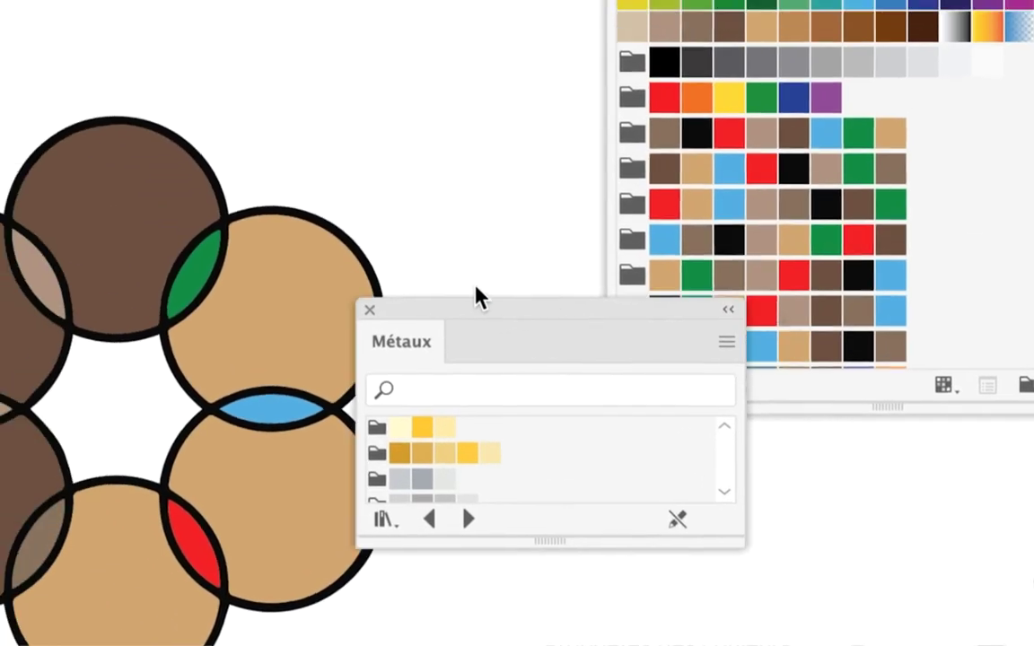
left_click_drag(476, 298, 229, 18)
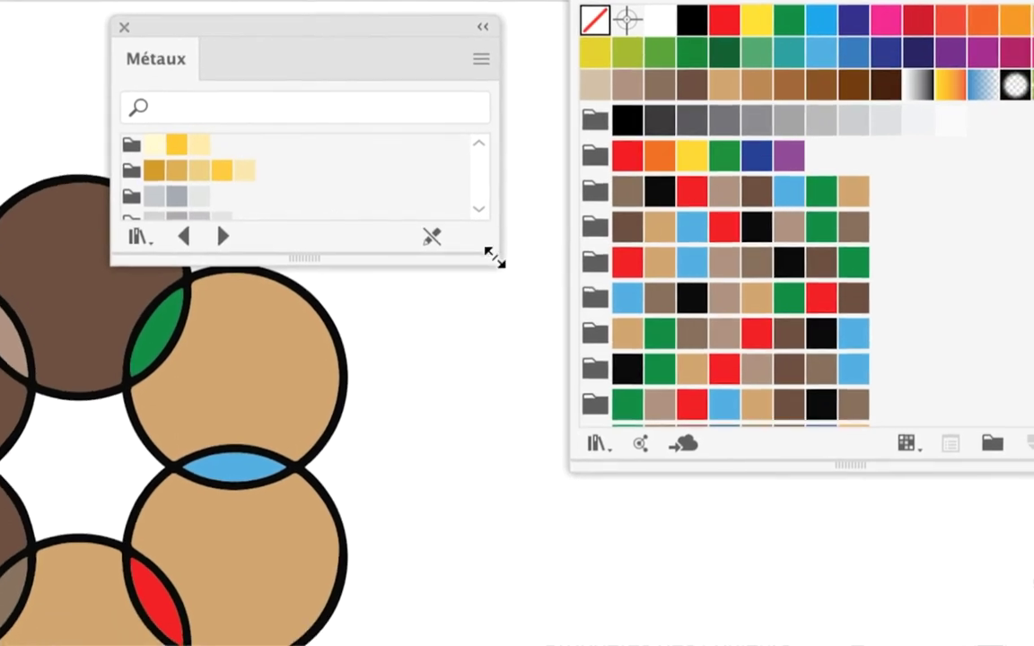
left_click_drag(494, 258, 492, 538)
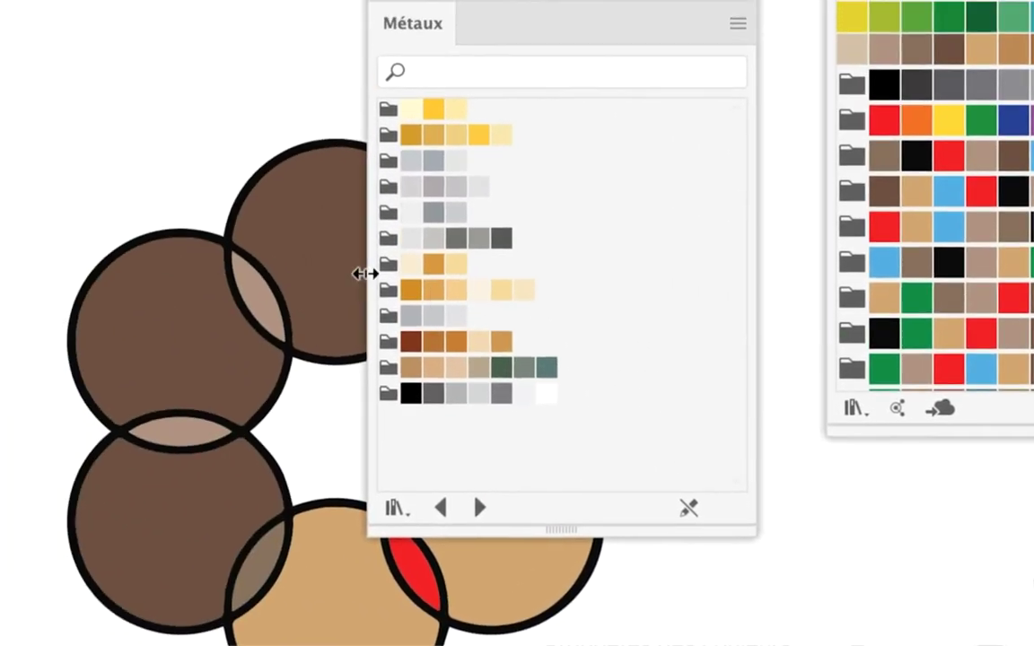
left_click(388, 238)
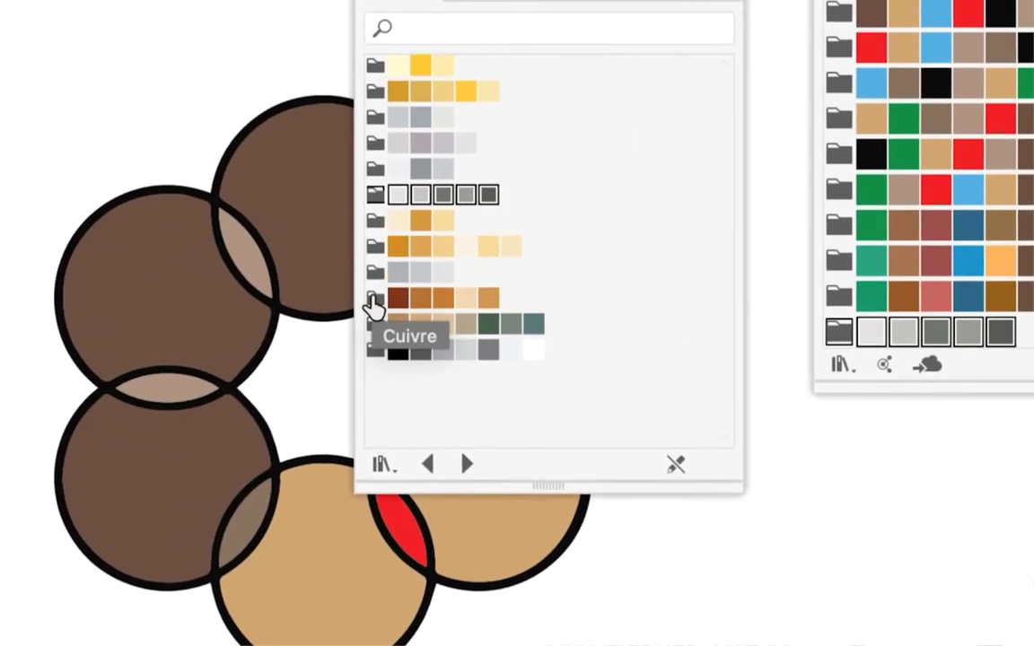
left_click(373, 323)
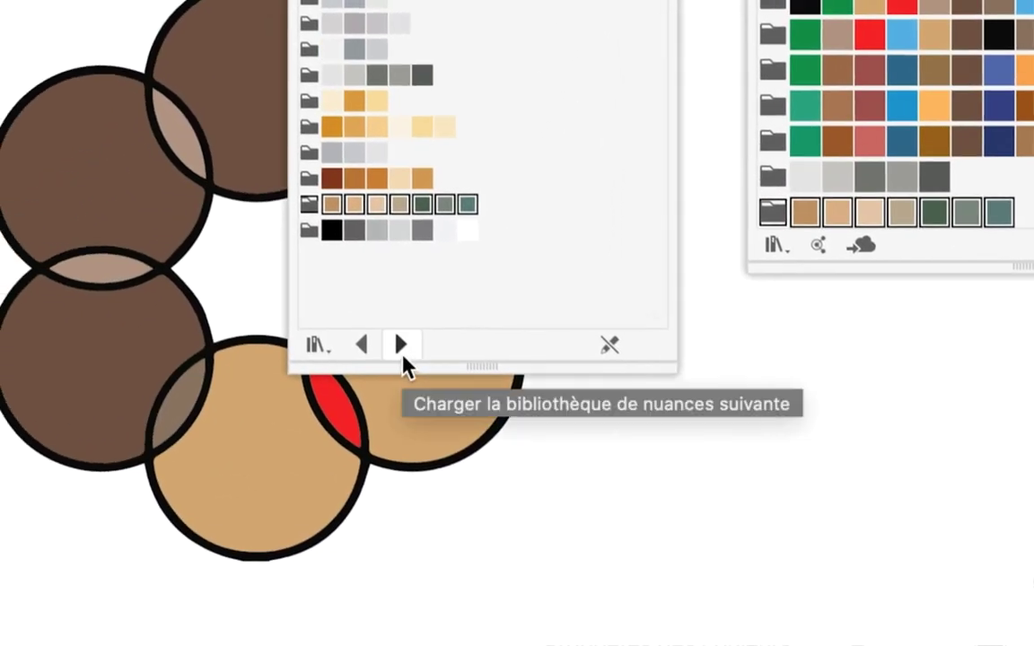
Step: Browse forward and back through other swatch libraries, ending on Moyen Age
left_click(401, 344)
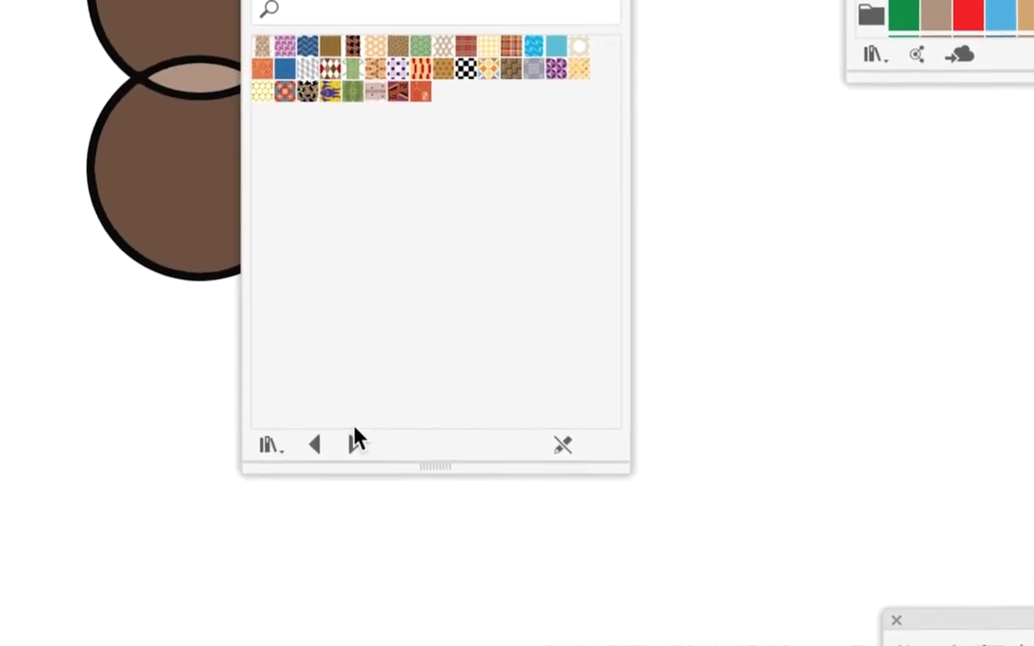
left_click(357, 437)
left_click(341, 438)
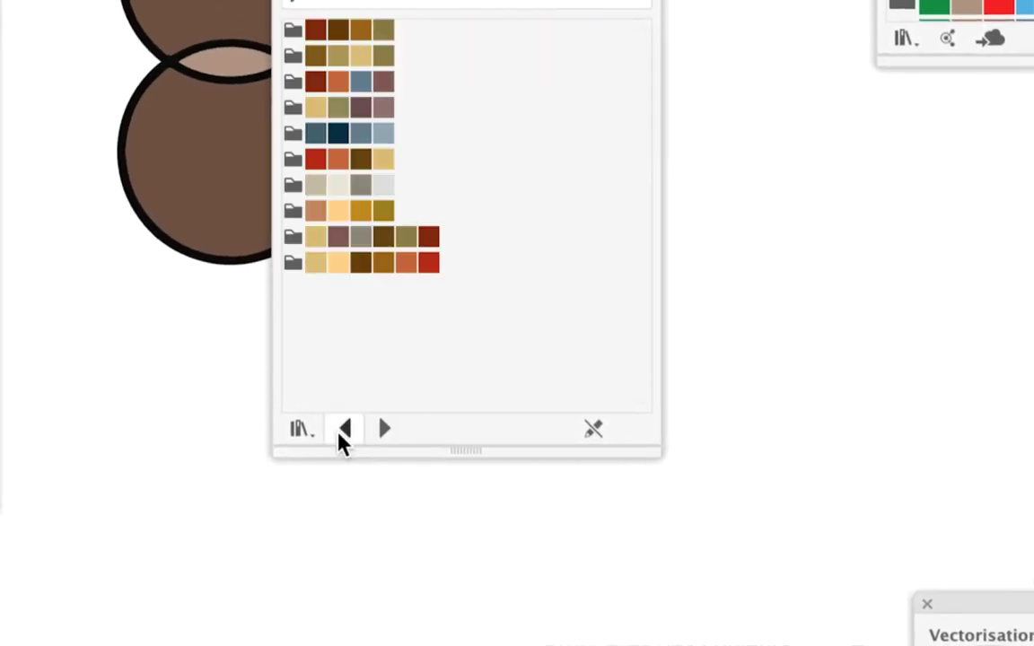
left_click(340, 432)
left_click(341, 432)
left_click(340, 433)
left_click(340, 432)
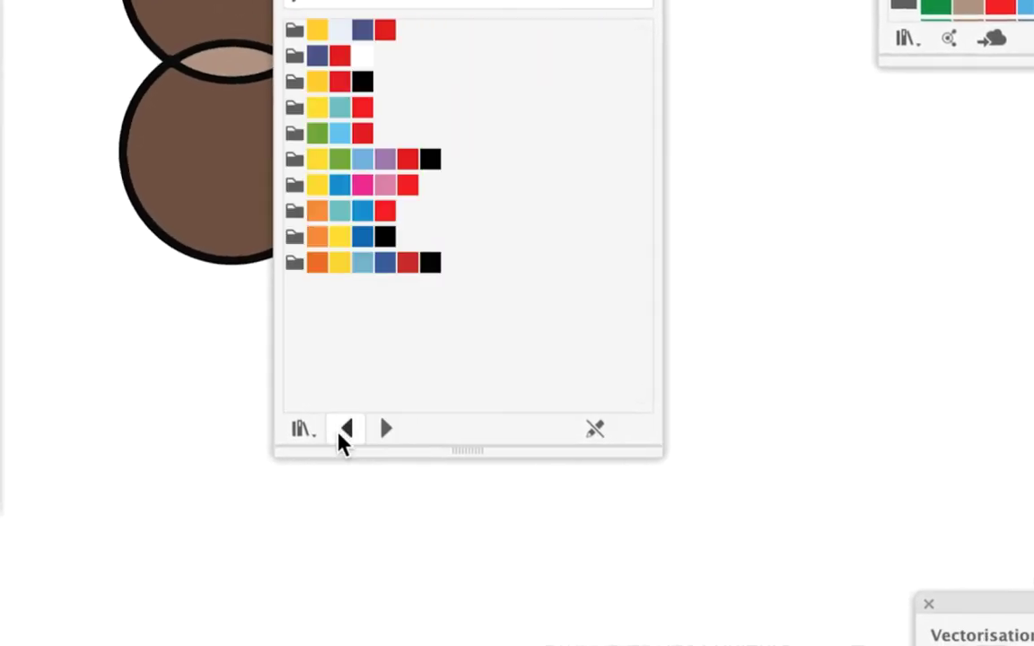
left_click(341, 433)
left_click(303, 431)
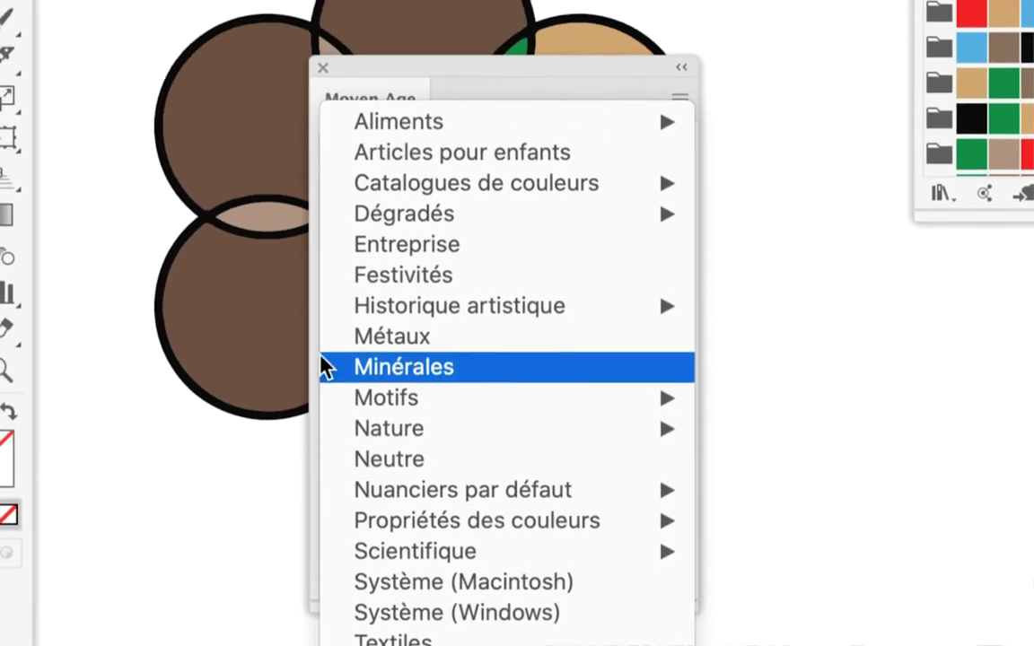
mouse_move(275, 282)
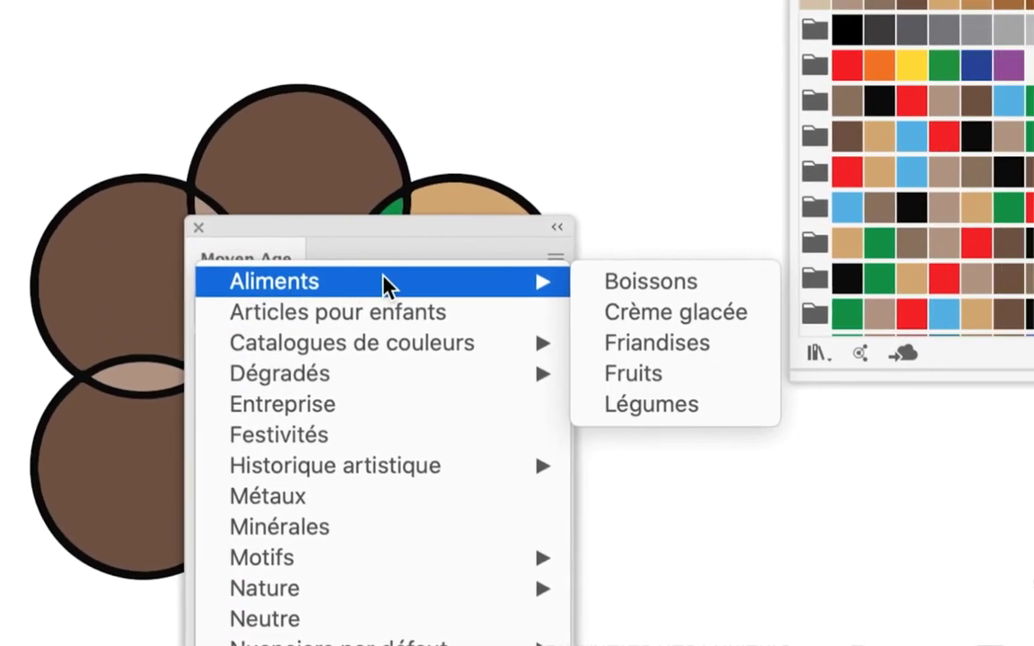
Step: Add the light-green and red groups from the Boissons swatch library to the document swatches
left_click(478, 286)
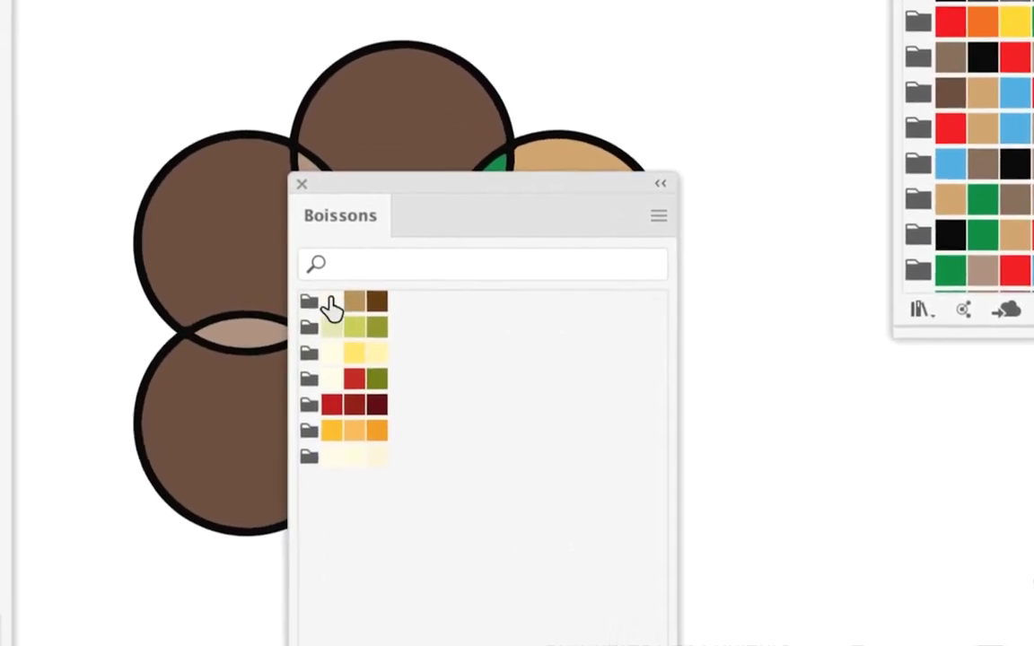
left_click(309, 327)
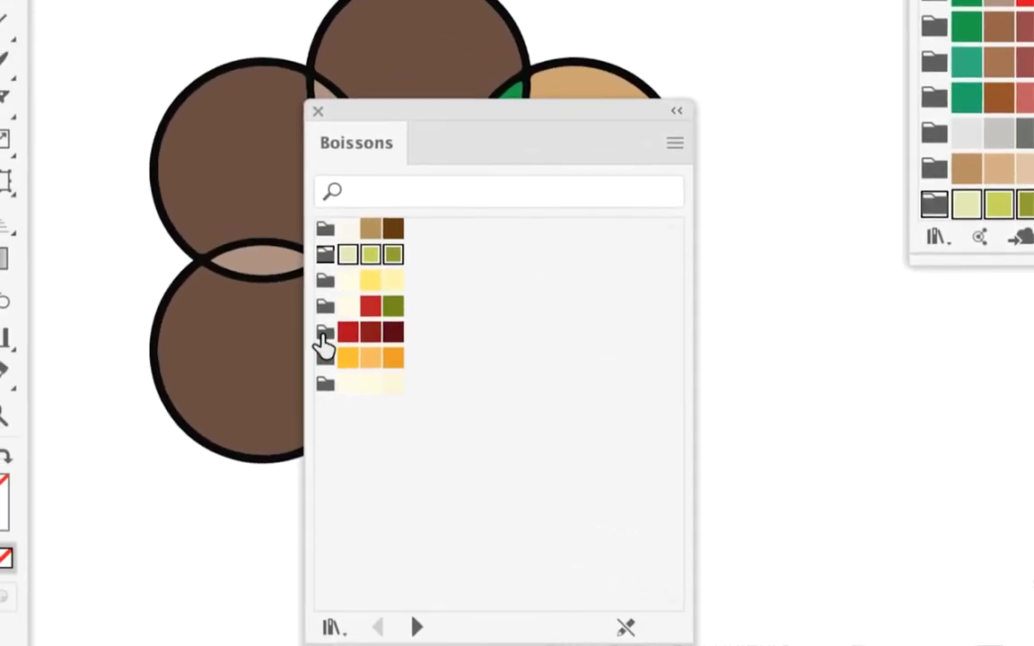
left_click(322, 335)
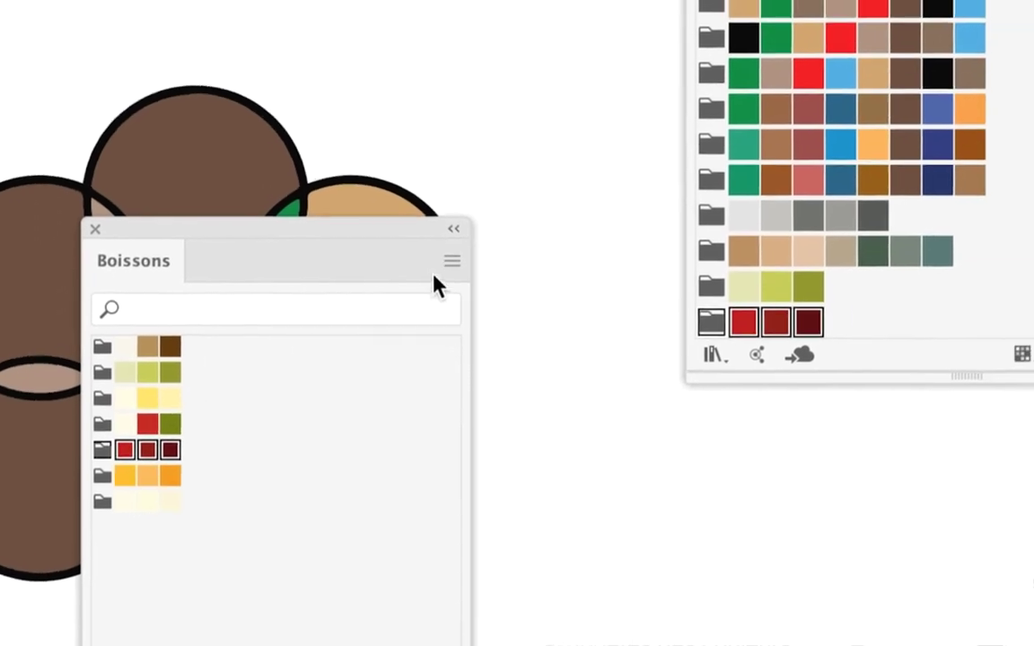
left_click(438, 271)
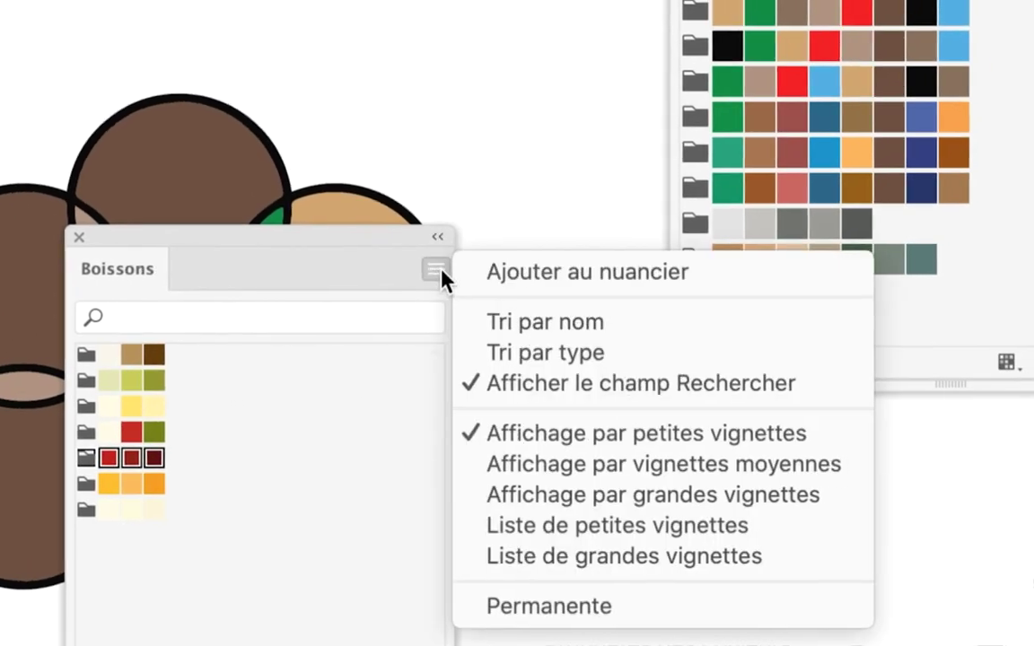
left_click(417, 269)
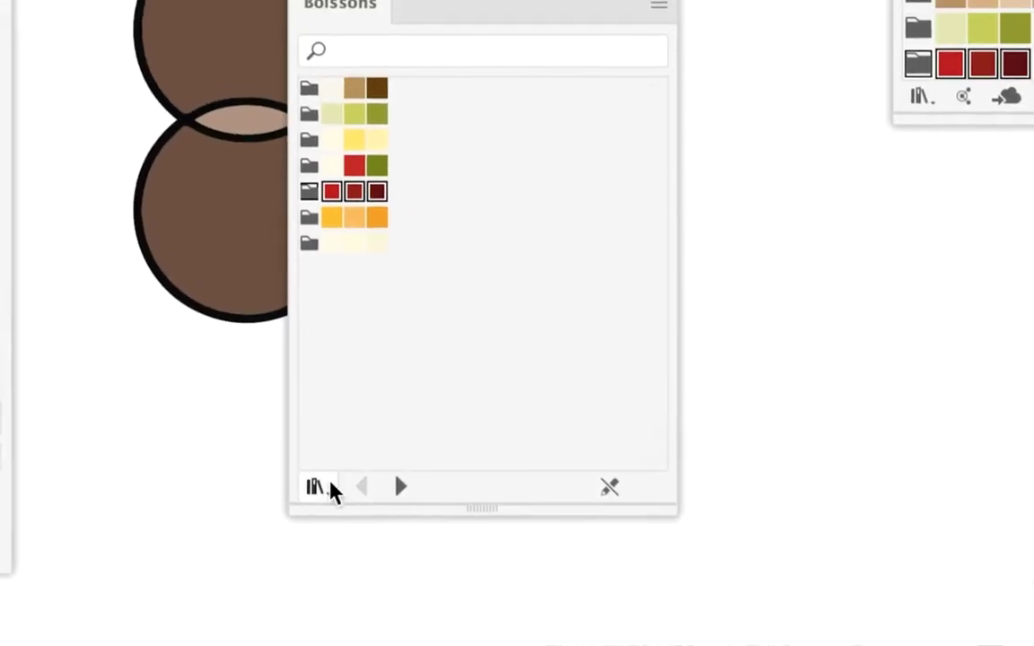
Step: Add the yellow-green and orange-yellow-red Feuillage groups to the swatches, then close that library
left_click(401, 382)
mouse_move(332, 424)
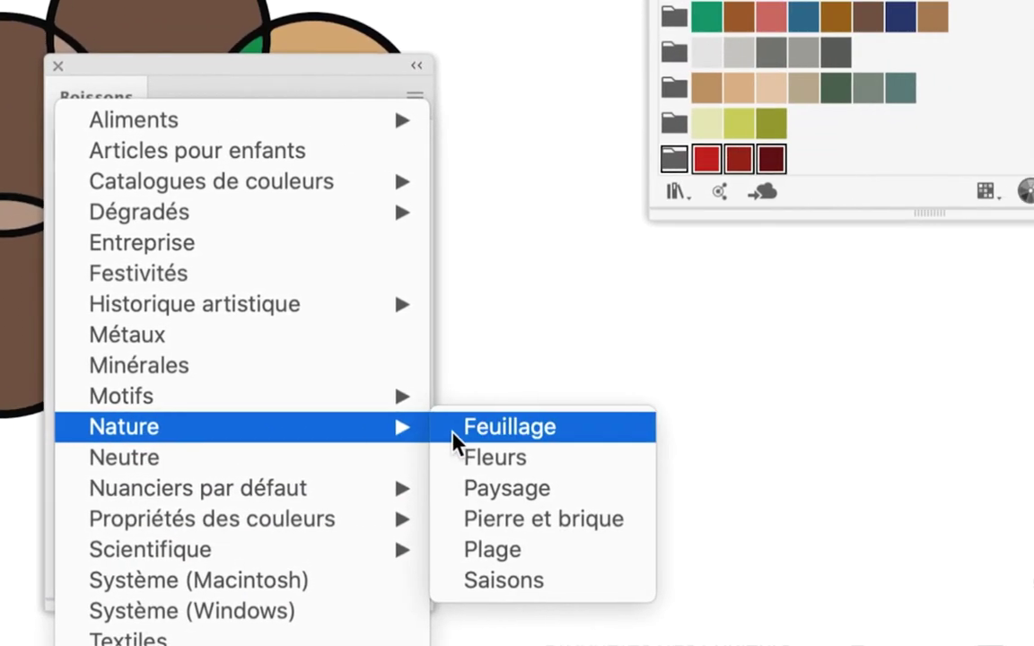
left_click(453, 433)
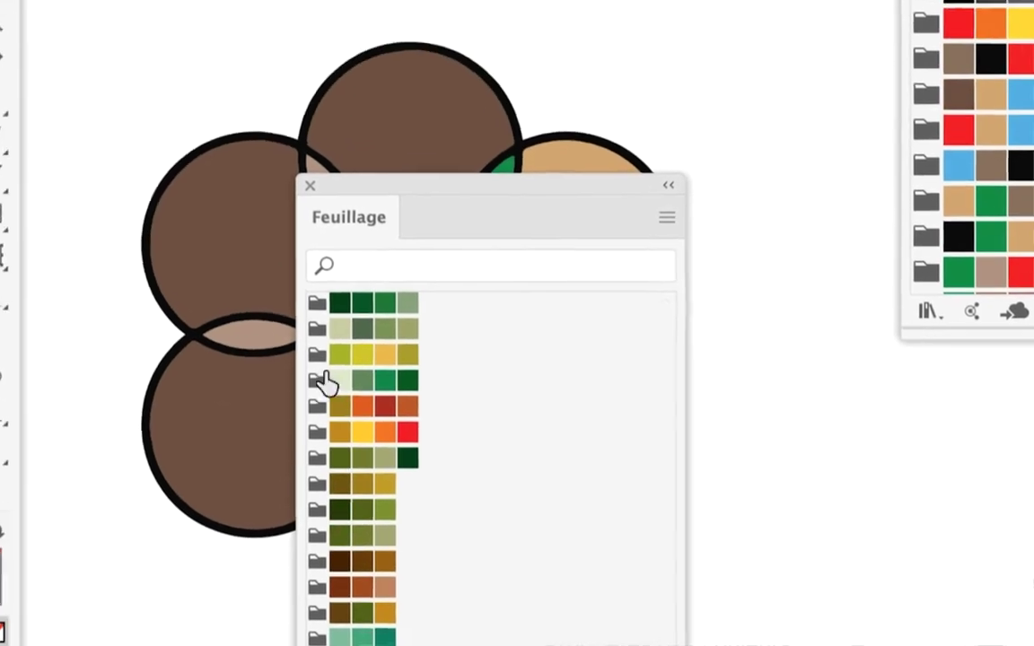
left_click(301, 231)
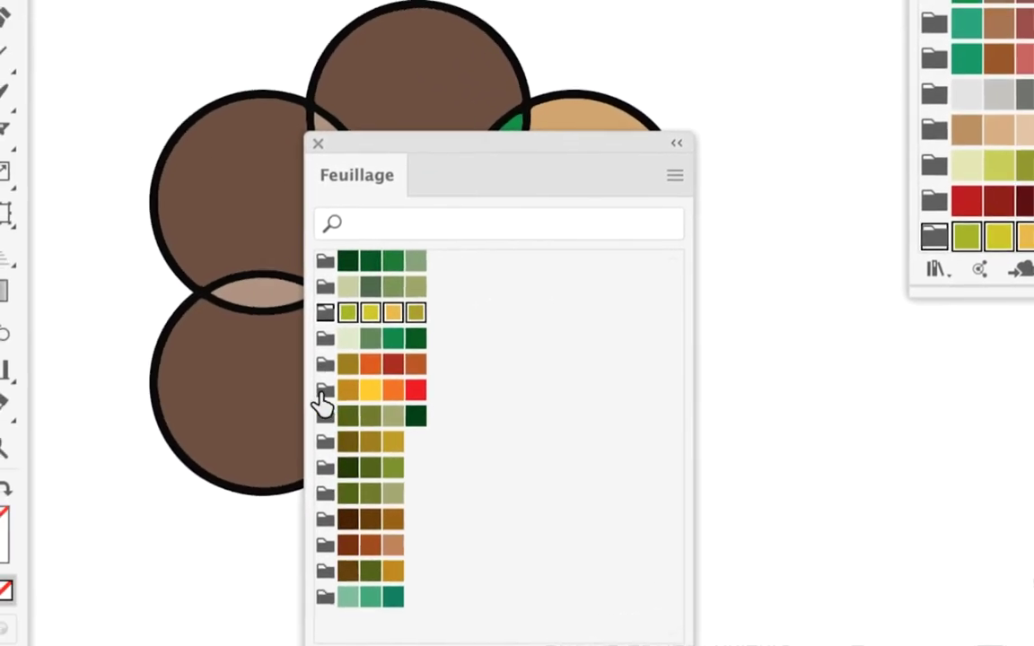
left_click(328, 373)
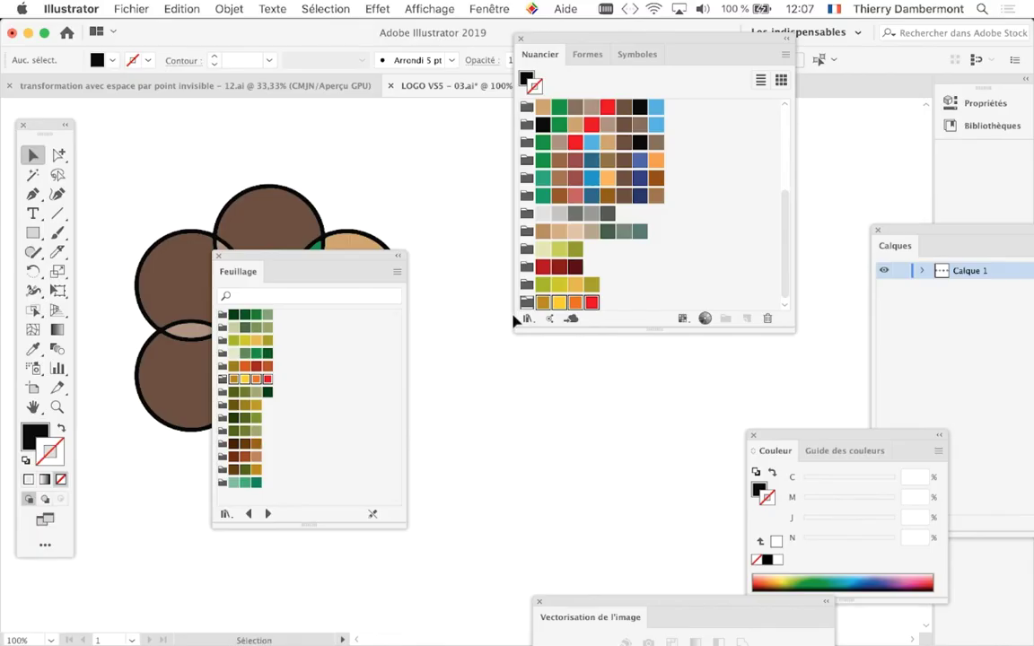
left_click(224, 258)
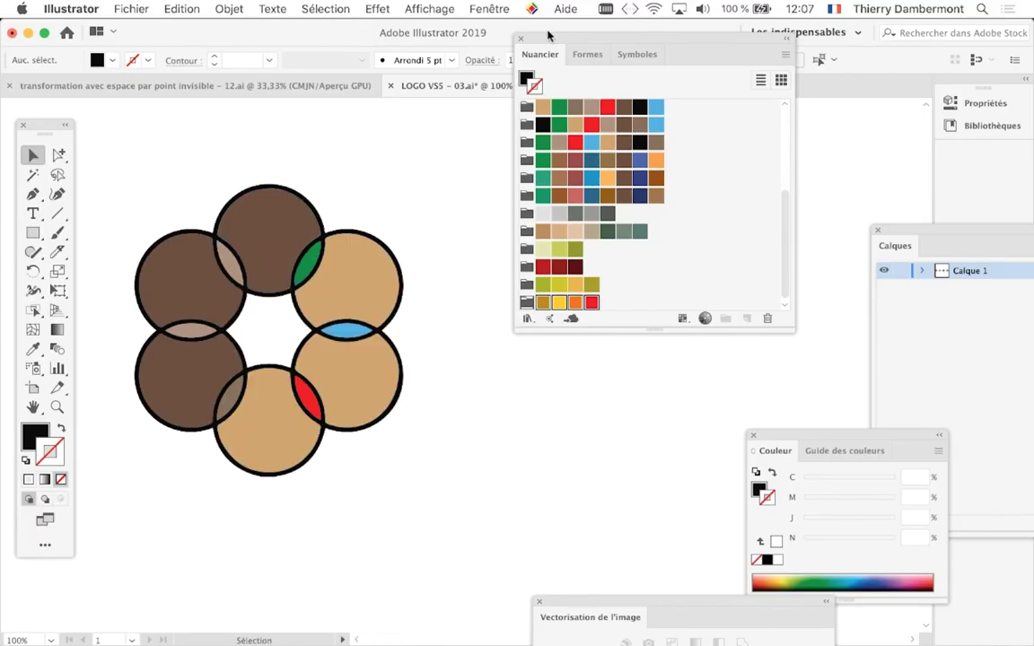
Step: Select all the flower's circles in Recolor Artwork and preview Feuillage 6, Feuillage 3, Vin rouge, Thé vert, Patine cuivre
left_click_drag(179, 237, 443, 513)
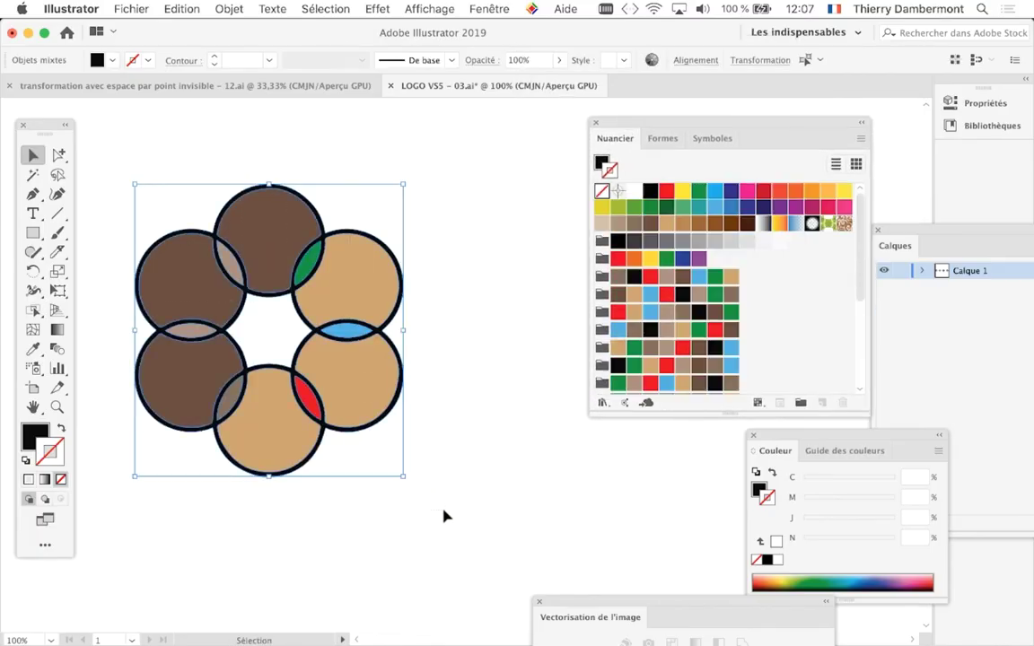
left_click(173, 11)
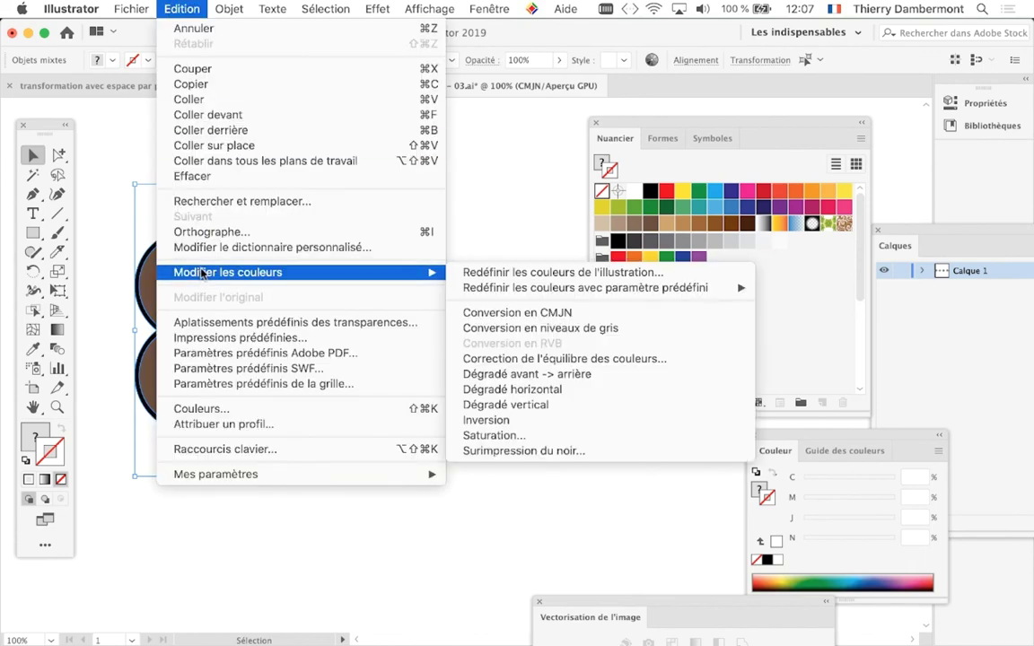
mouse_move(180, 277)
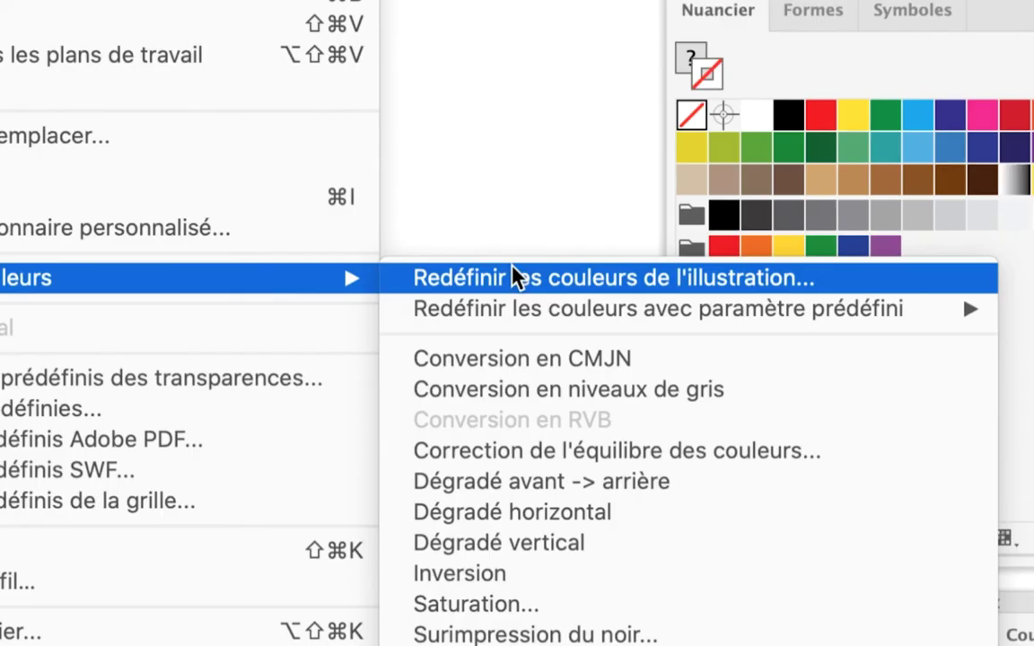
left_click(518, 279)
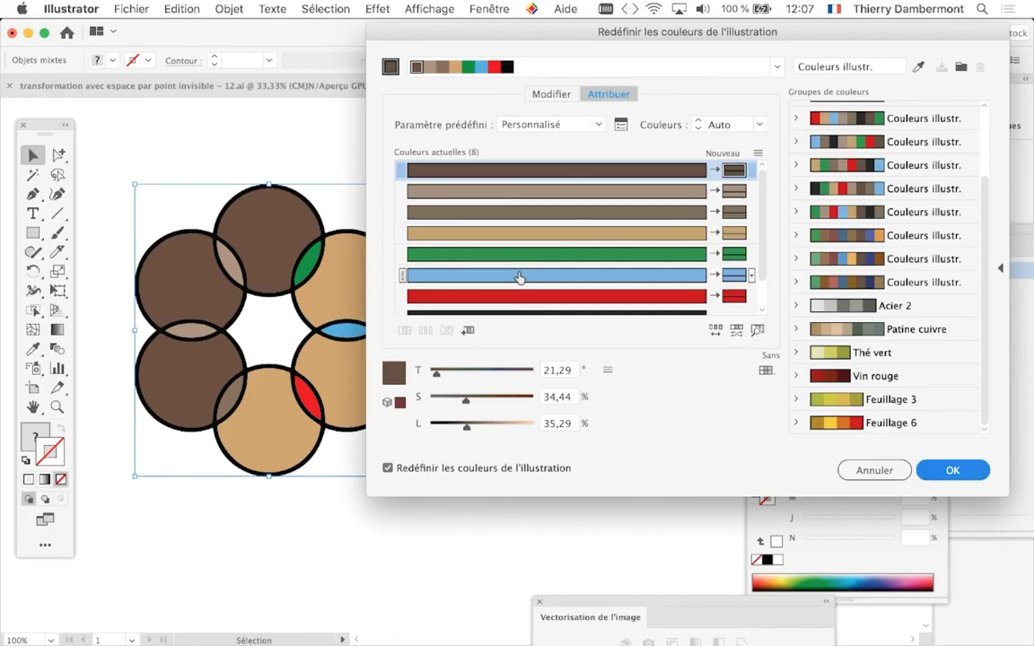
left_click_drag(727, 31, 742, 33)
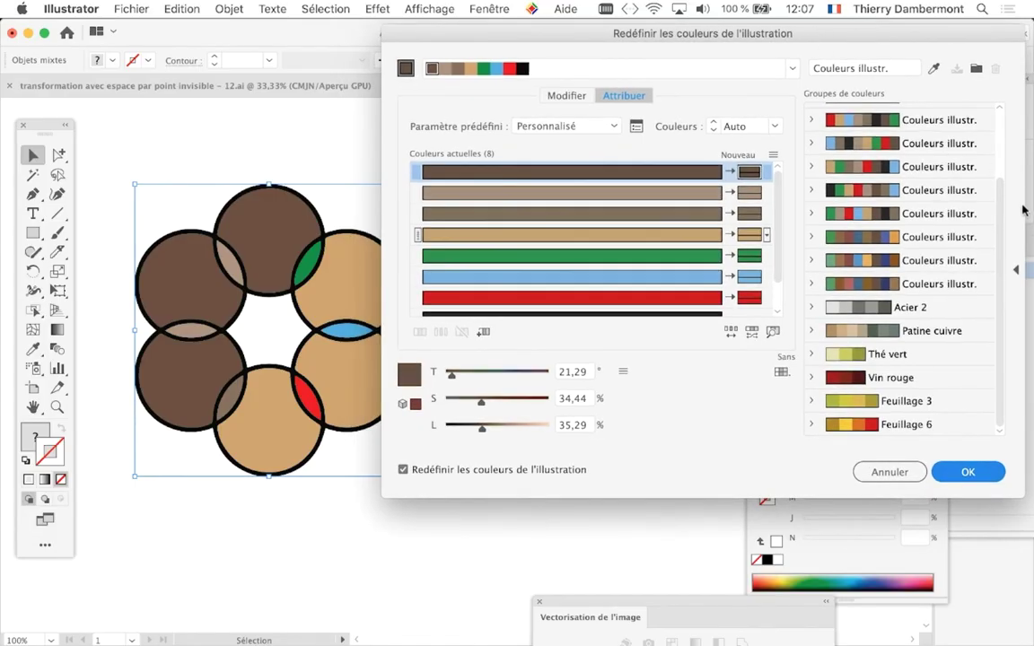
left_click(882, 427)
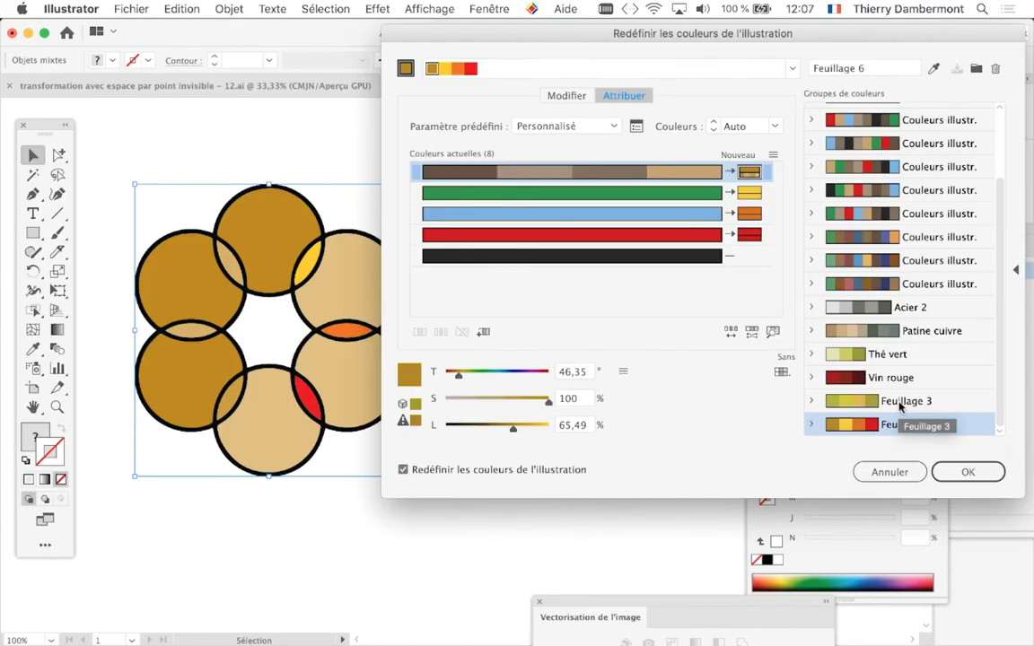
left_click(900, 406)
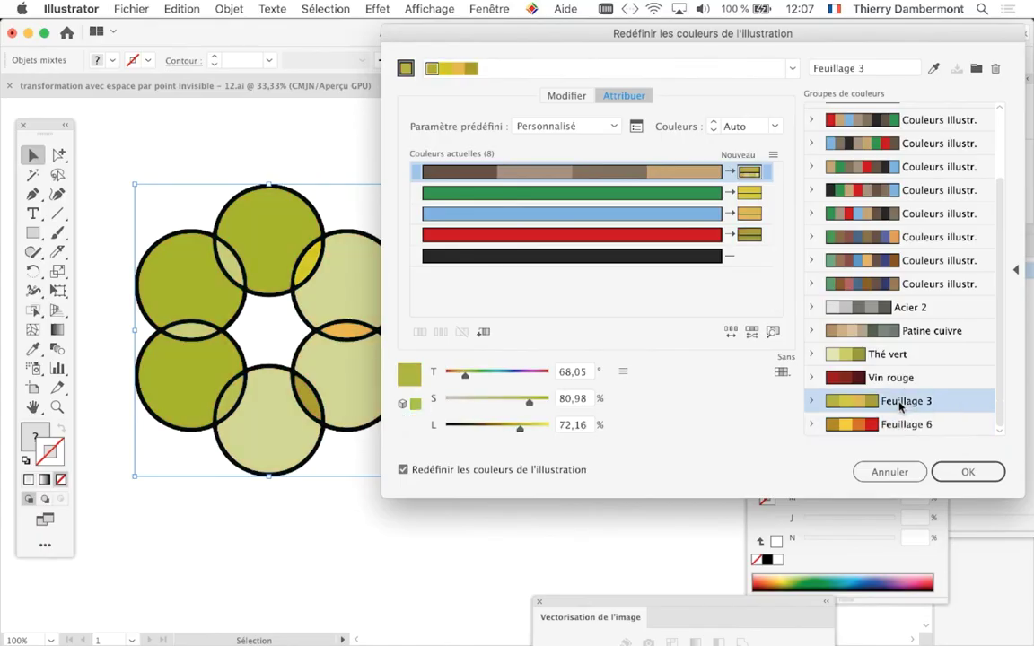
left_click(897, 380)
left_click(893, 358)
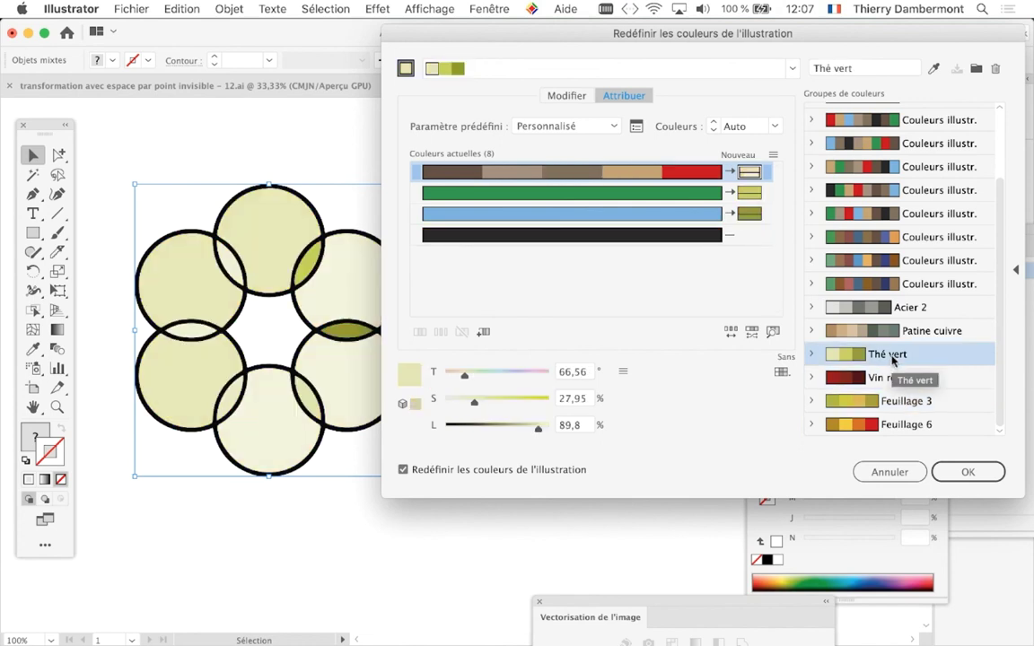
left_click(893, 334)
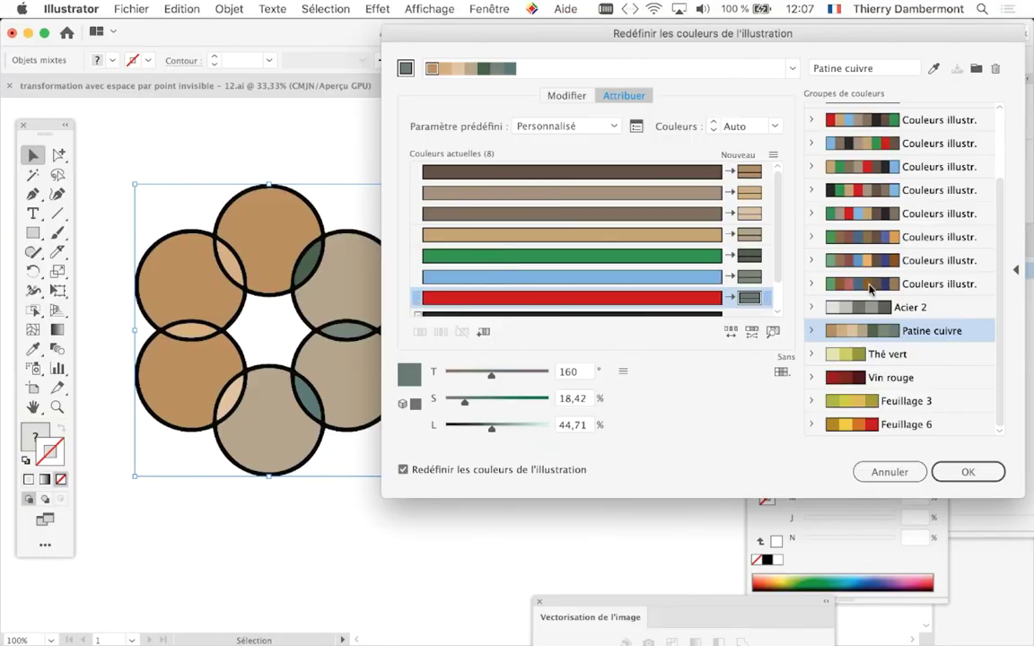
Step: Preview the saved groups and Acier 2, then apply the Feuillage 6 recolouring to the flower
left_click(868, 285)
key("Up")
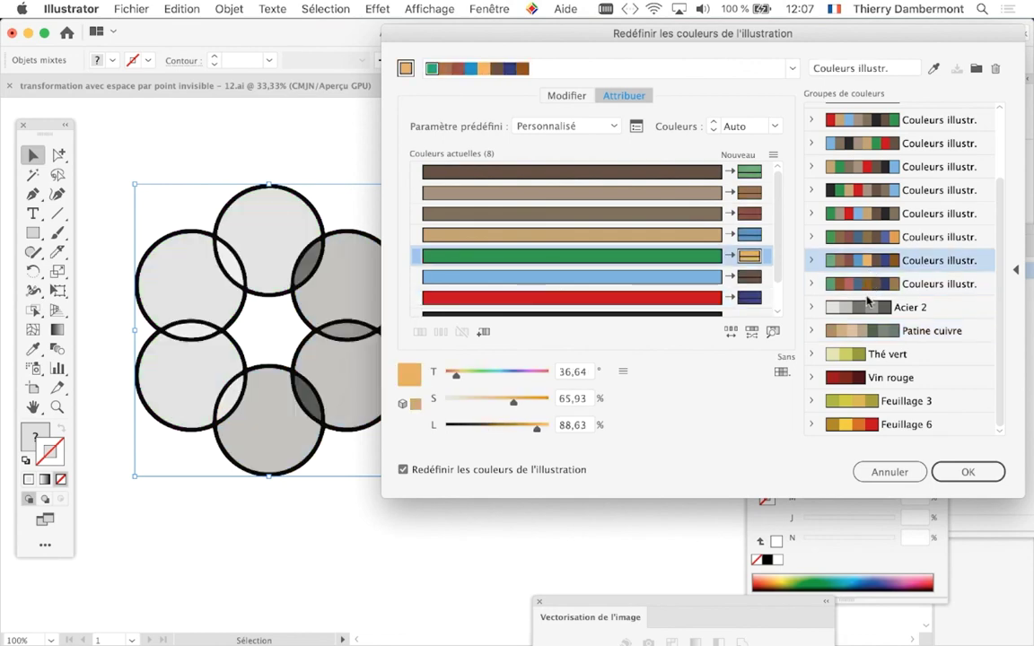
left_click(869, 303)
left_click(866, 333)
left_click(864, 355)
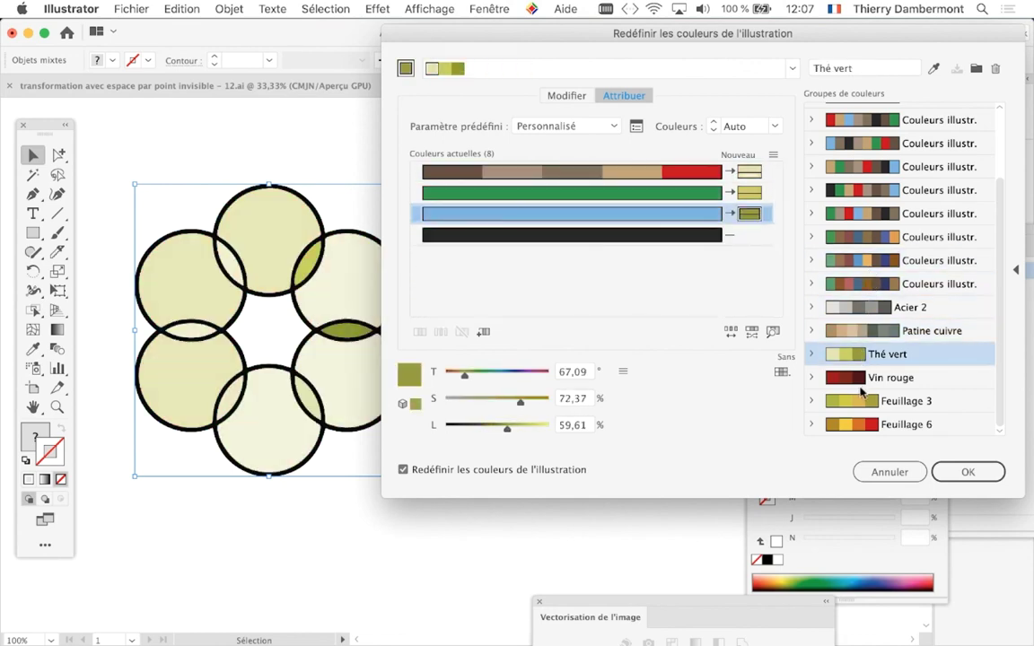
left_click(864, 378)
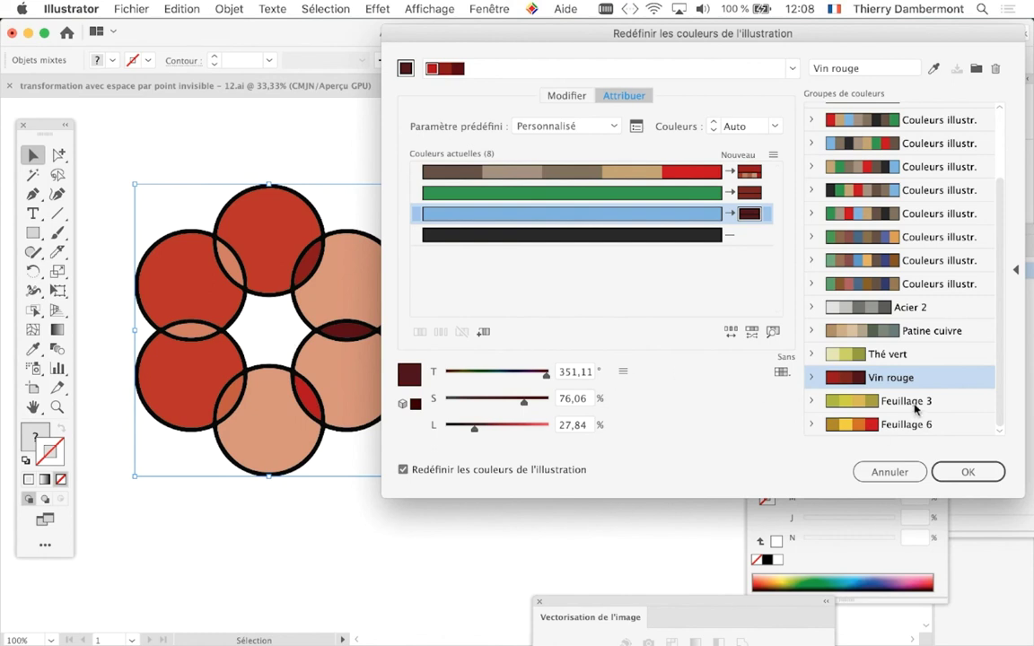
left_click(914, 406)
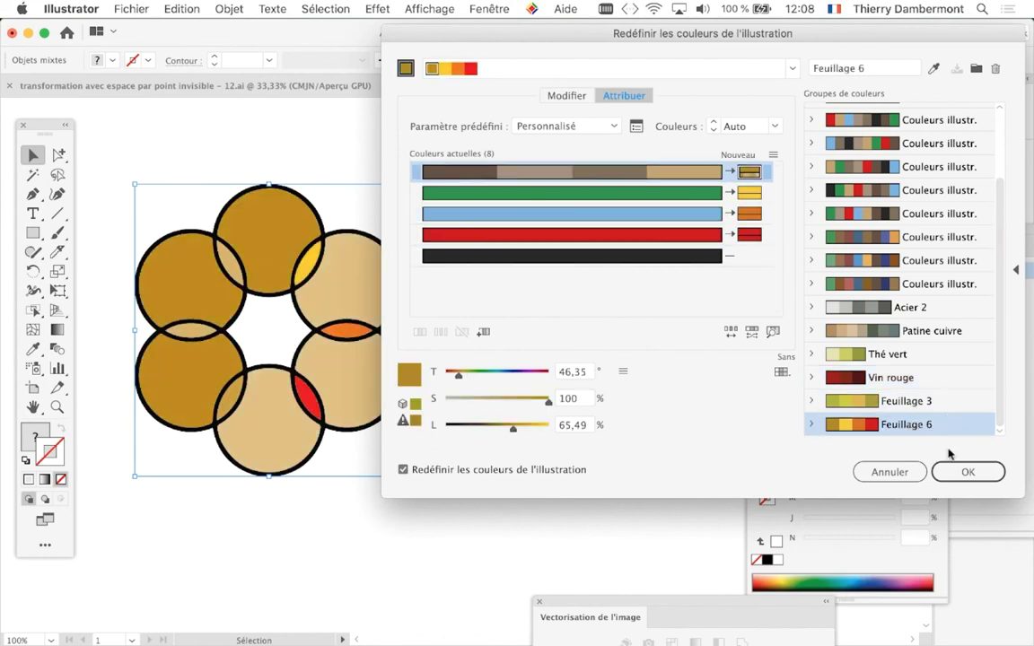
left_click(968, 471)
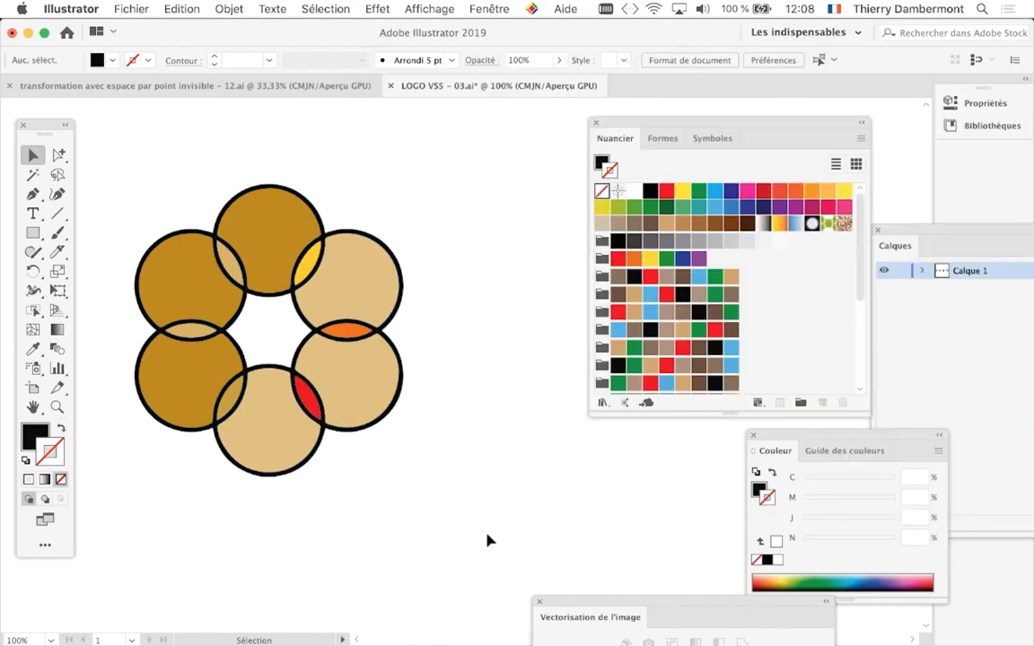
Step: Bring all four flowers into view and move the swatches panel off the fourth flower
scroll(415, 456, "down", 1)
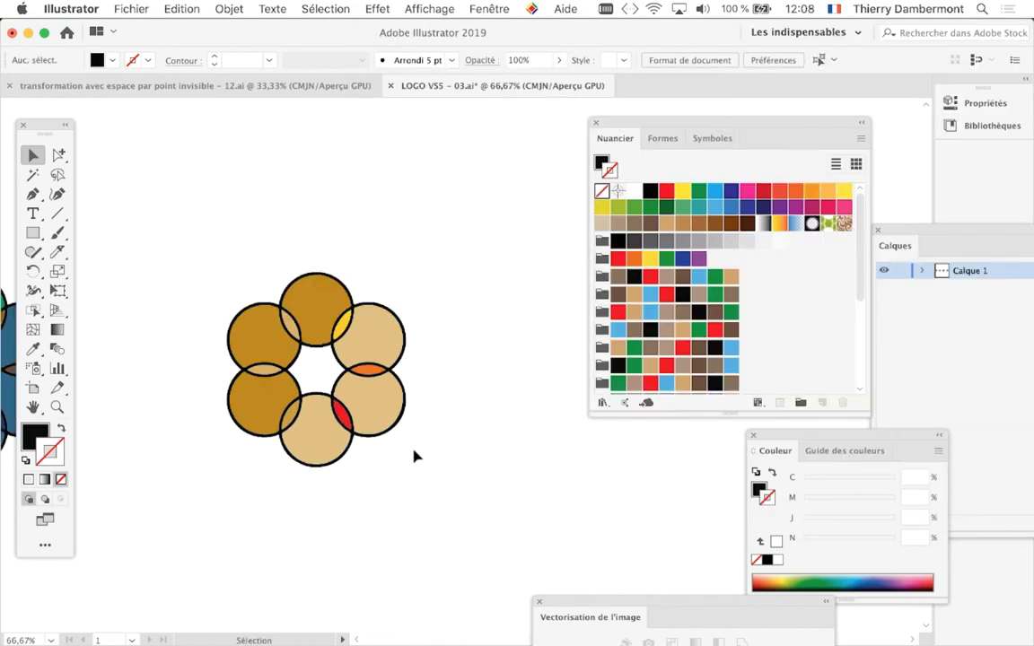
scroll(414, 456, "down", 1)
left_click_drag(341, 468, 542, 372)
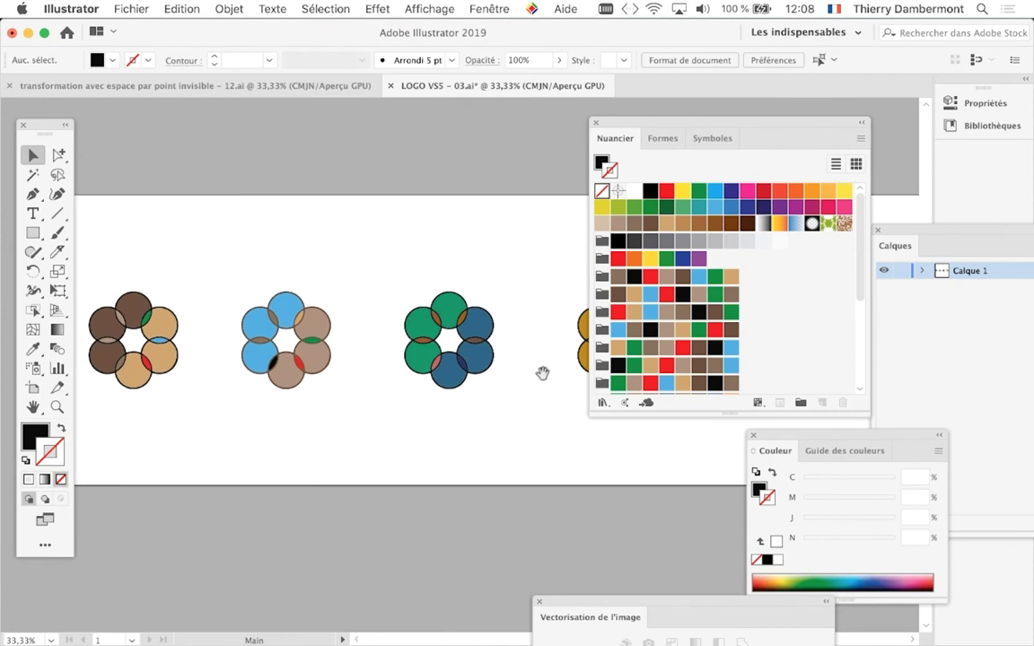
left_click_drag(679, 122, 805, 112)
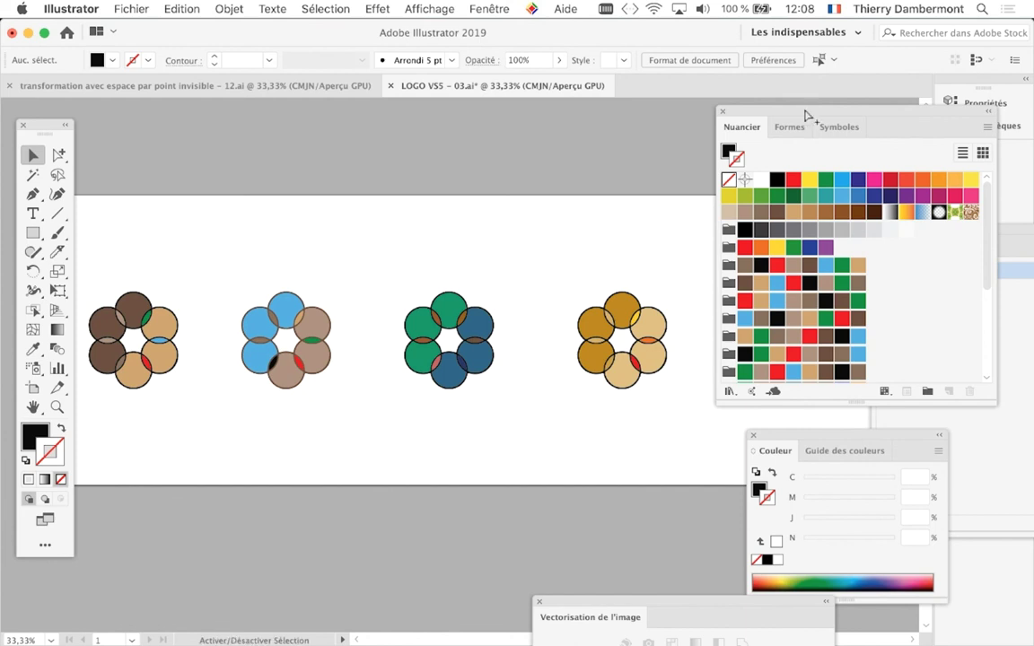
Step: Save As LOGO VS5 - 04.ai, accepting the default Illustrator Options
left_click(130, 9)
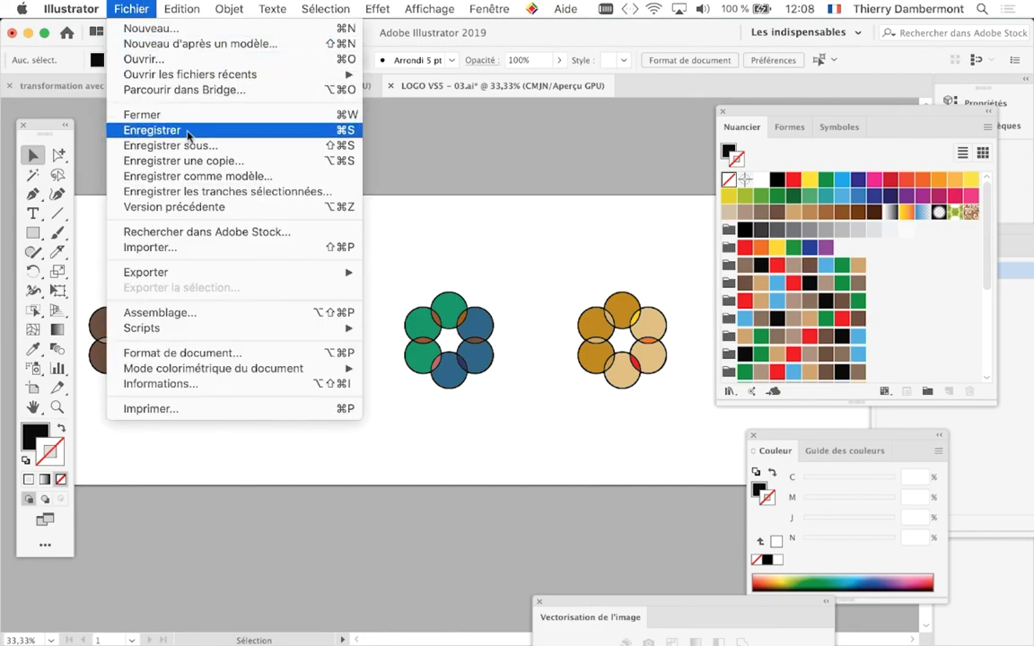
left_click(196, 145)
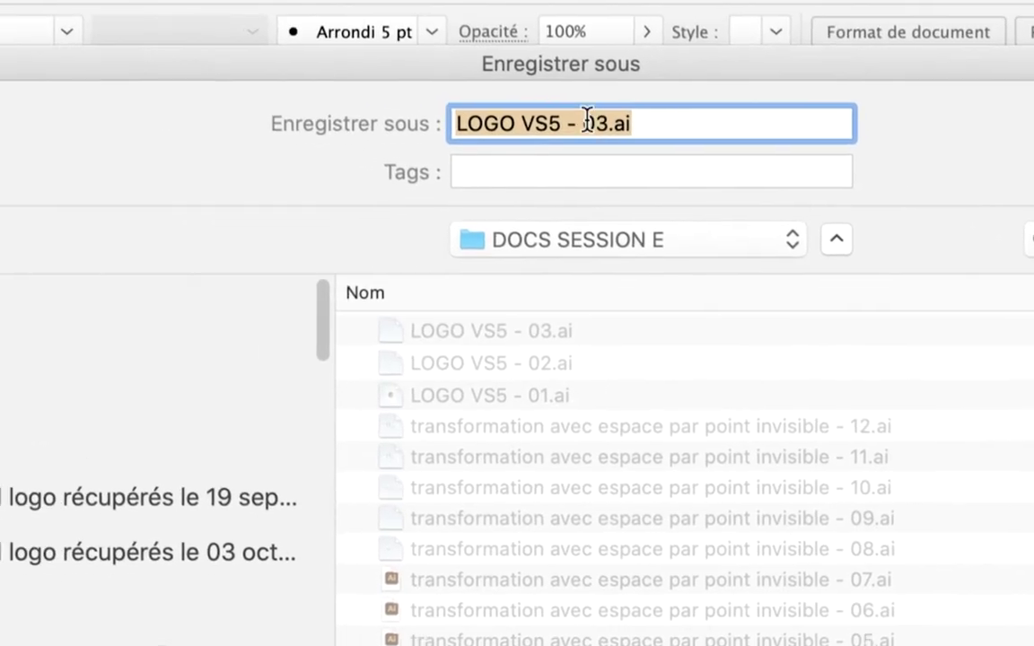
left_click(596, 120)
left_click_drag(596, 121, 588, 120)
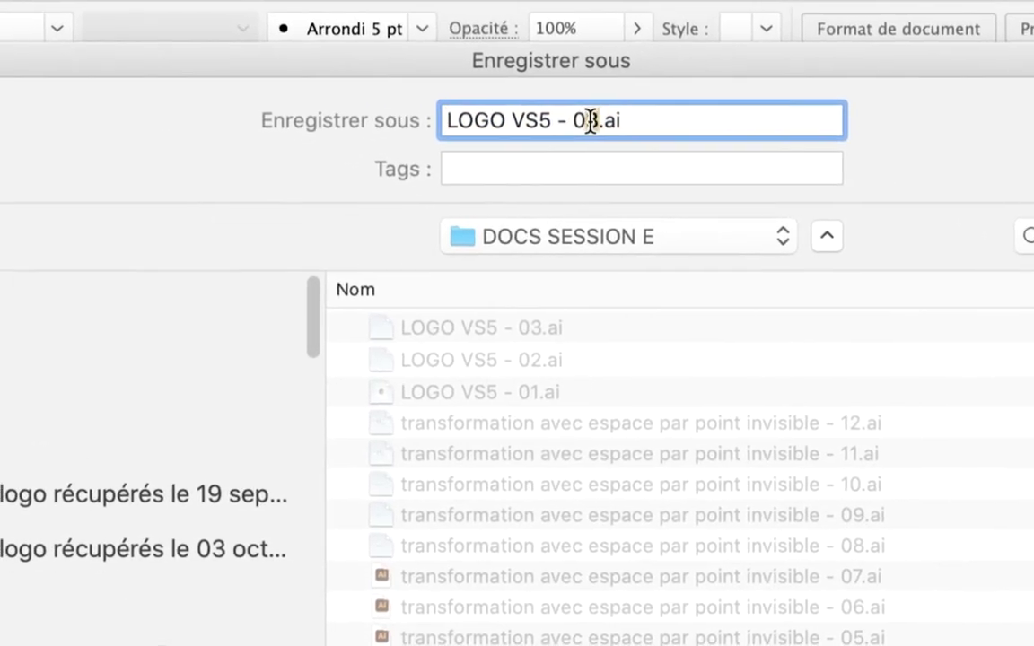
type("4")
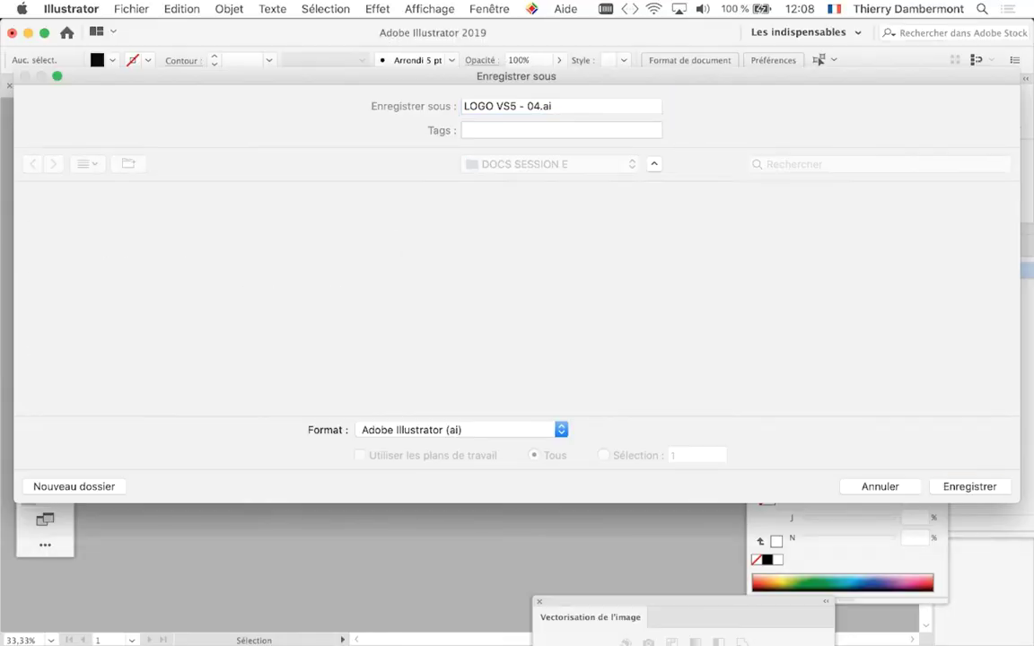
key("Return")
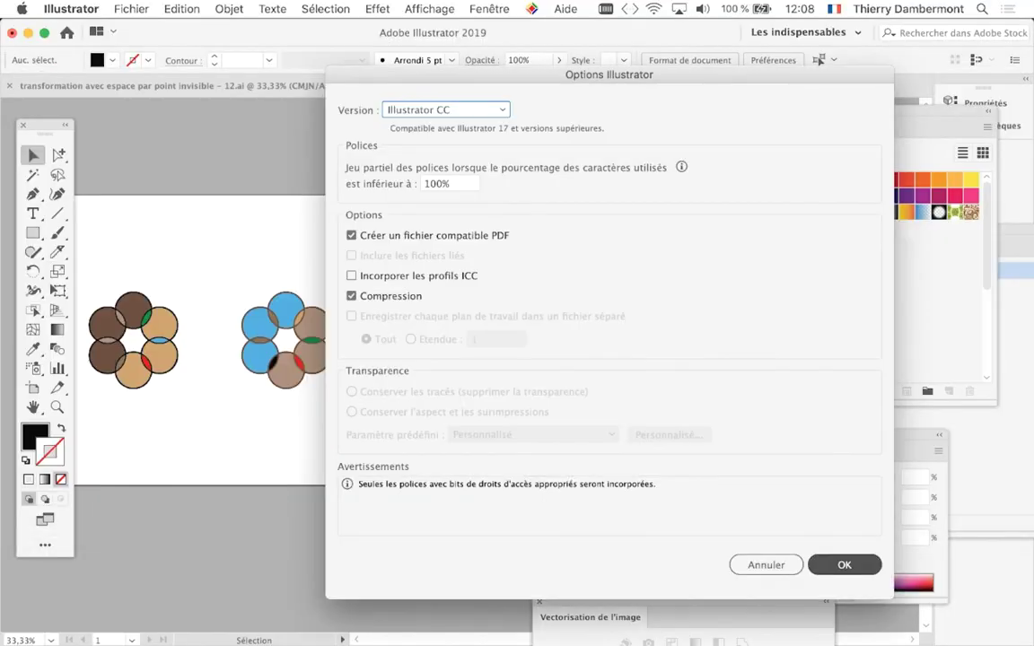
key("Return")
Step: Set the Swatches panel to Small Thumbnail View and stretch it taller to show every colour group
left_click_drag(808, 111, 705, 51)
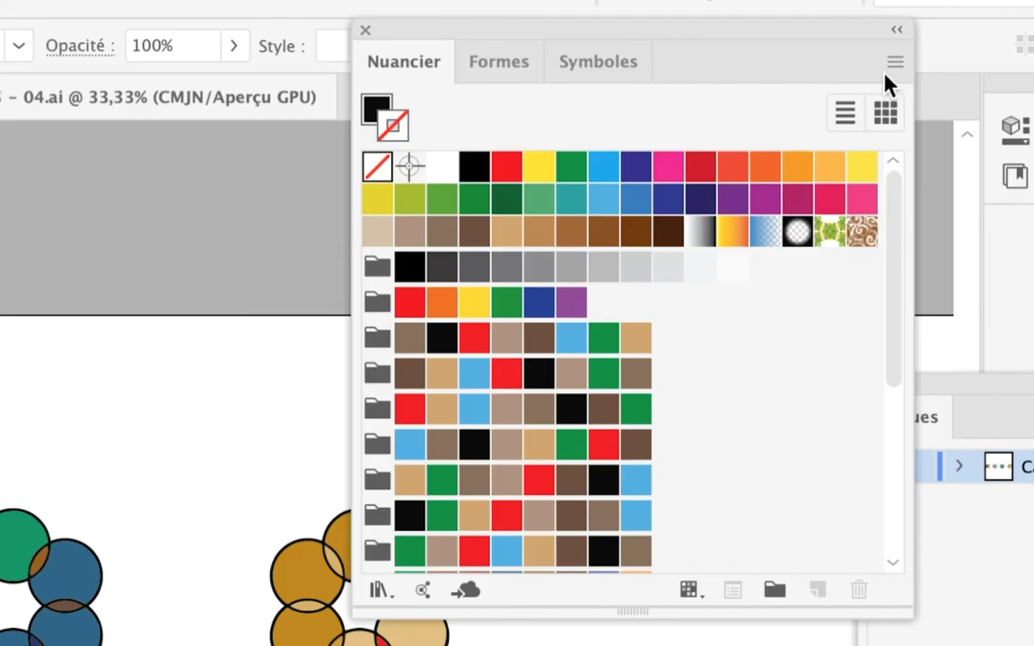
left_click(886, 70)
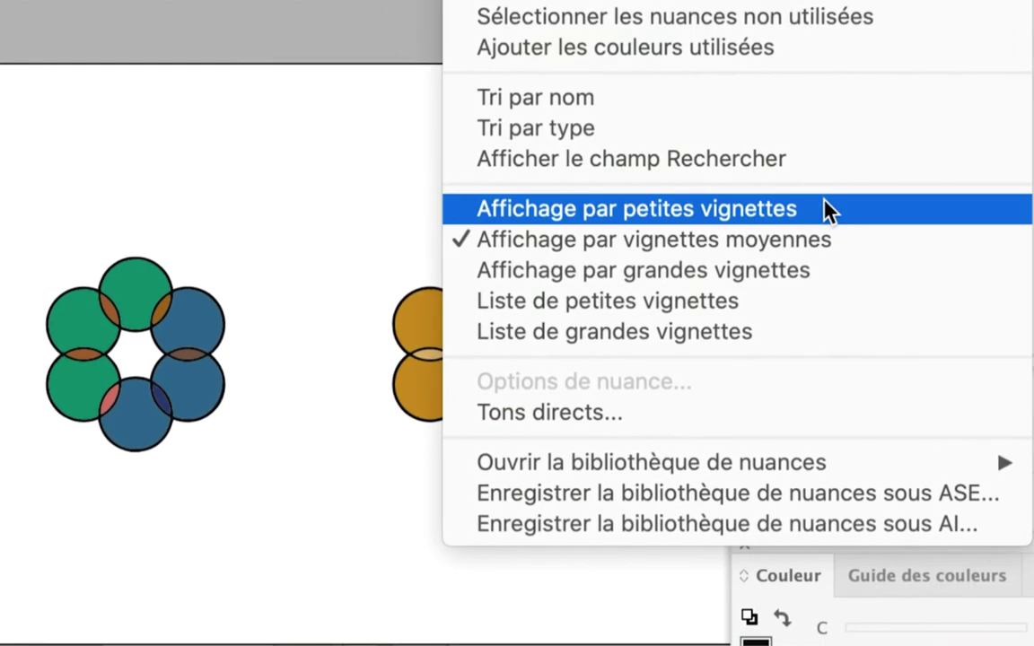
left_click(754, 420)
left_click_drag(862, 233, 776, 581)
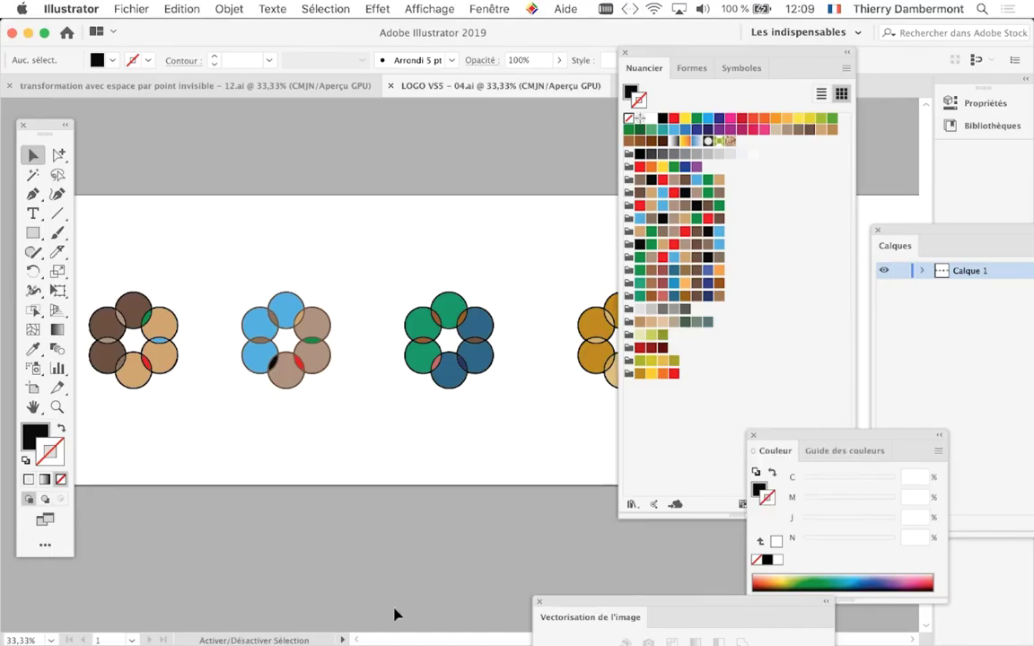
Step: Load the Festivités swatch library and enlarge its panel to show more groups
left_click_drag(846, 498, 833, 474)
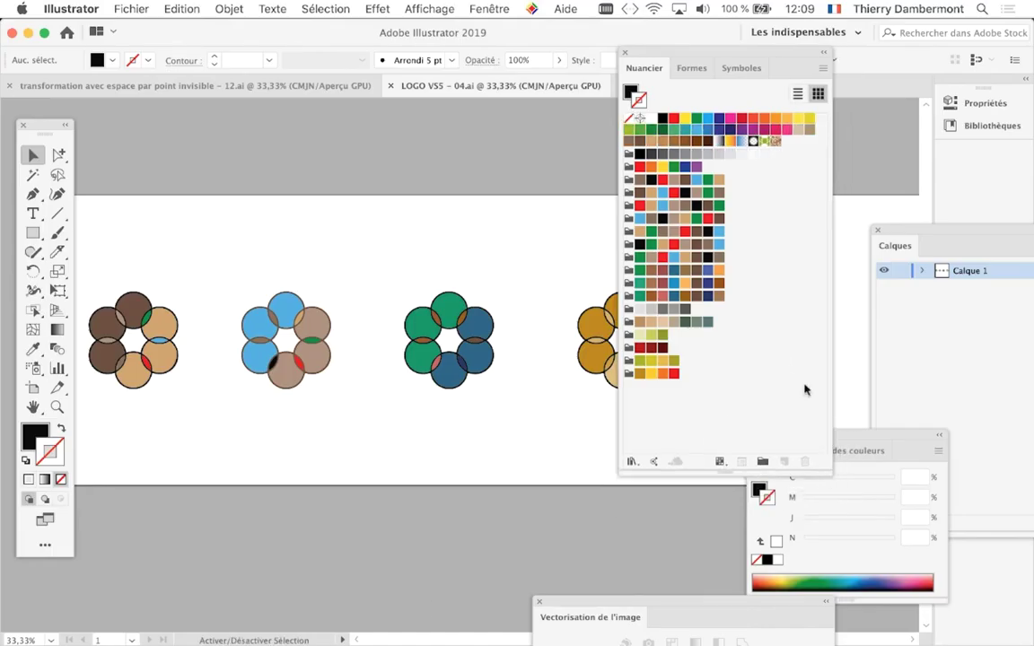
mouse_move(664, 52)
left_mouse_down()
mouse_move(535, 25)
mouse_move(549, 34)
left_mouse_up()
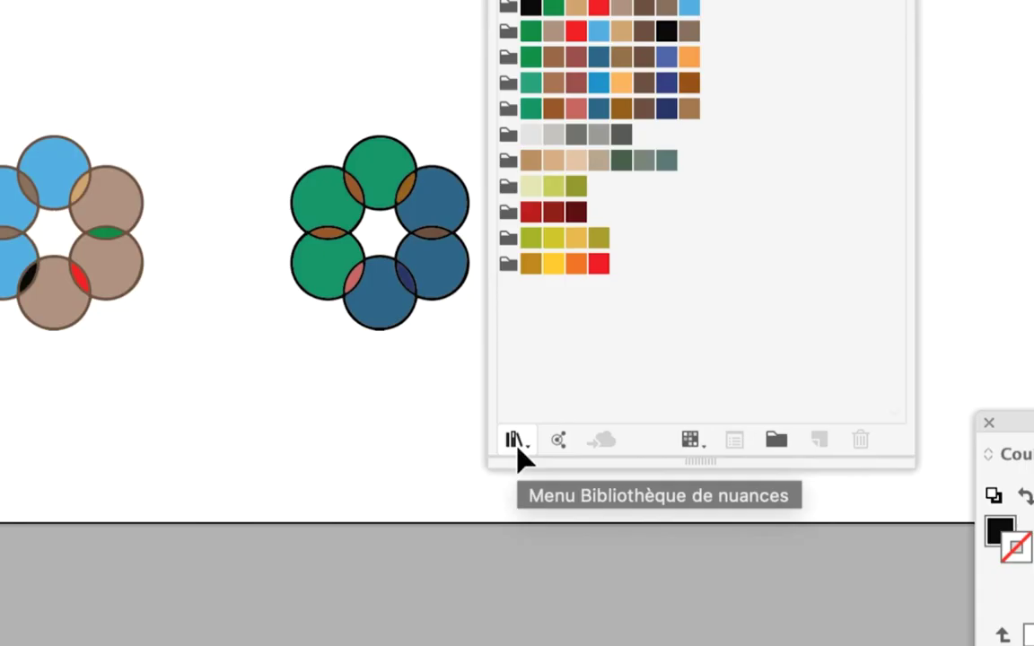
left_click(518, 447)
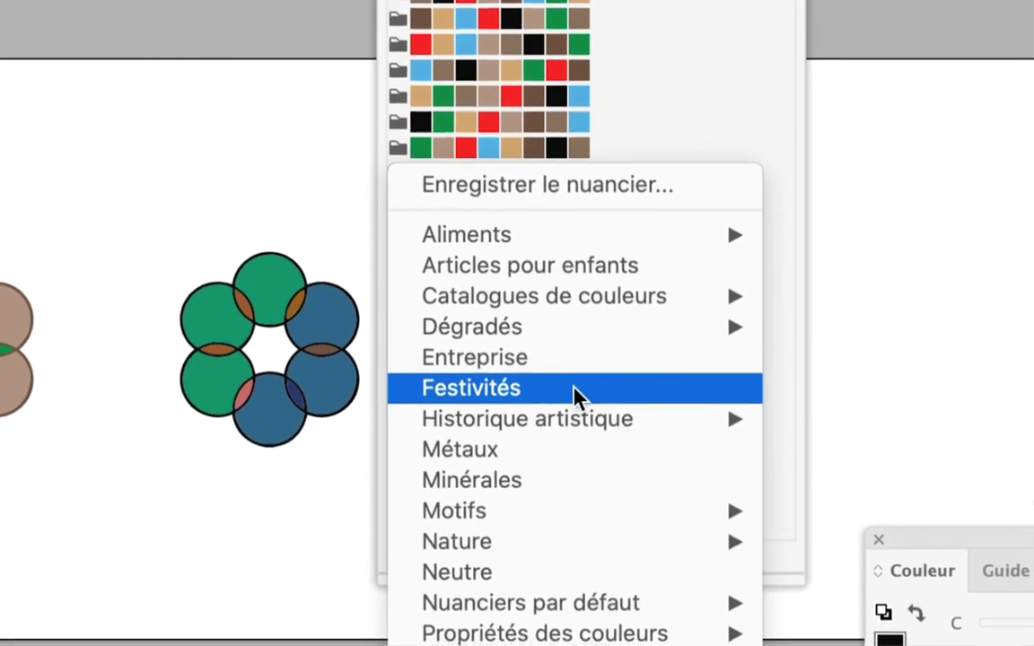
left_click(575, 397)
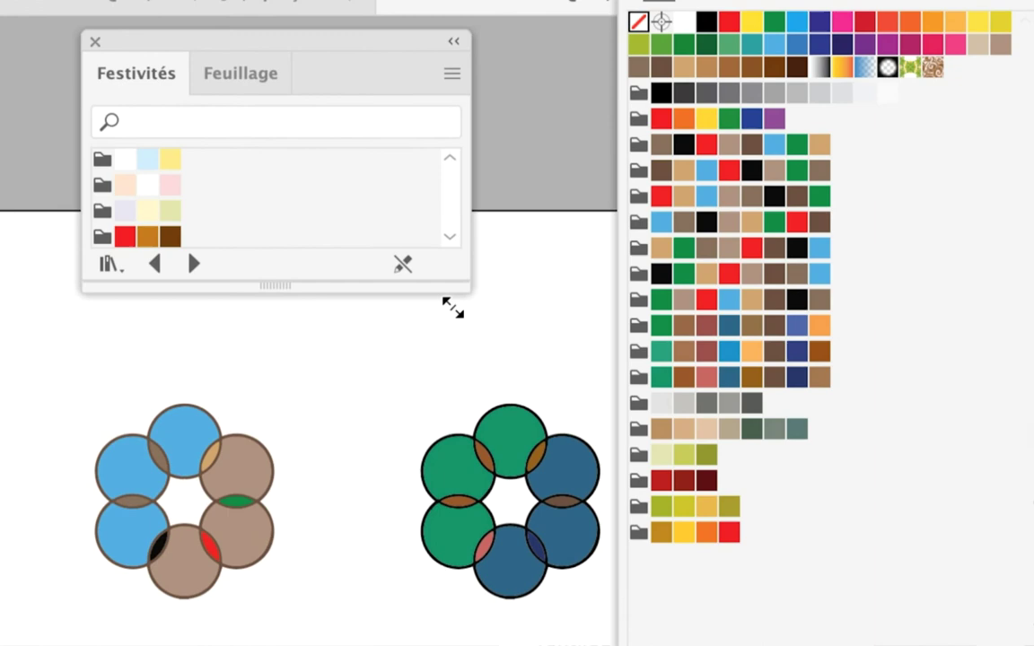
left_click_drag(533, 420, 595, 488)
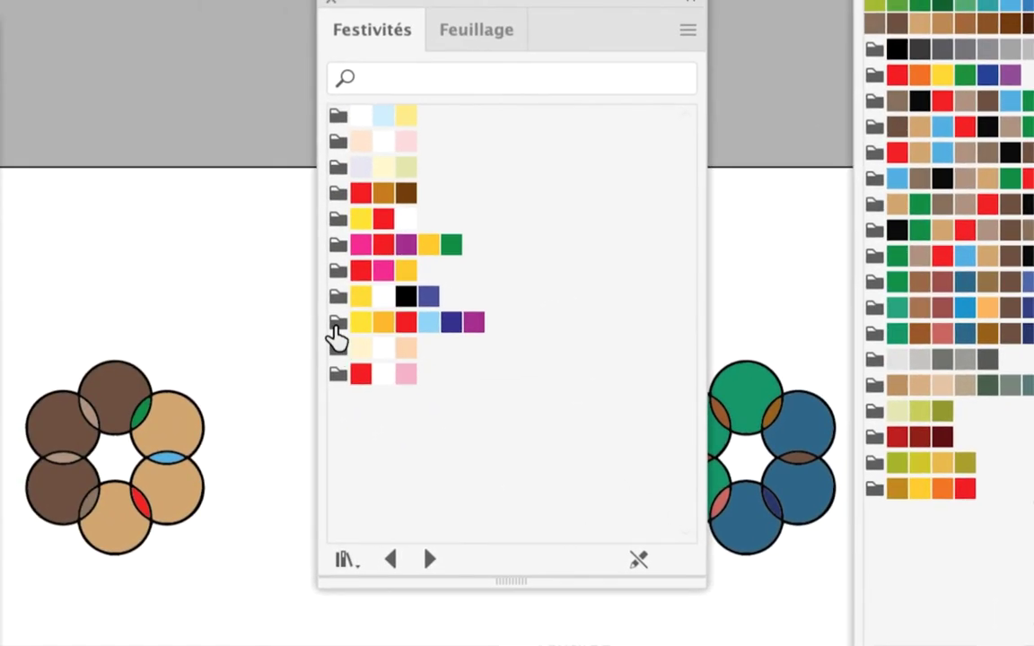
Step: Add the yellow-to-purple and pink-red-purple-yellow-green groups to the swatches, then close Festivités
left_click(228, 222)
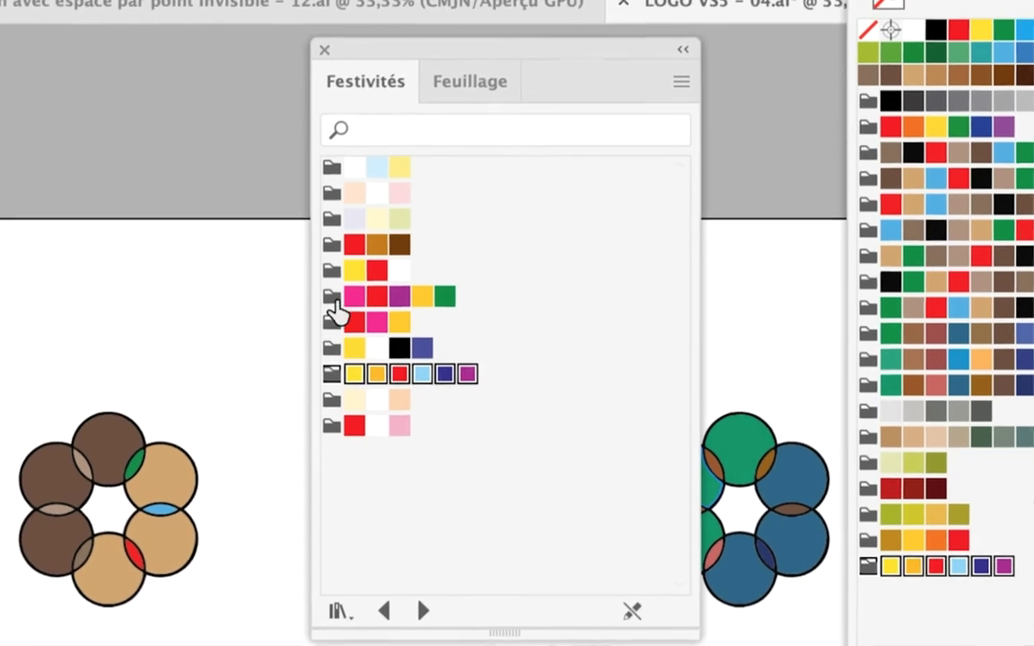
left_click(291, 264)
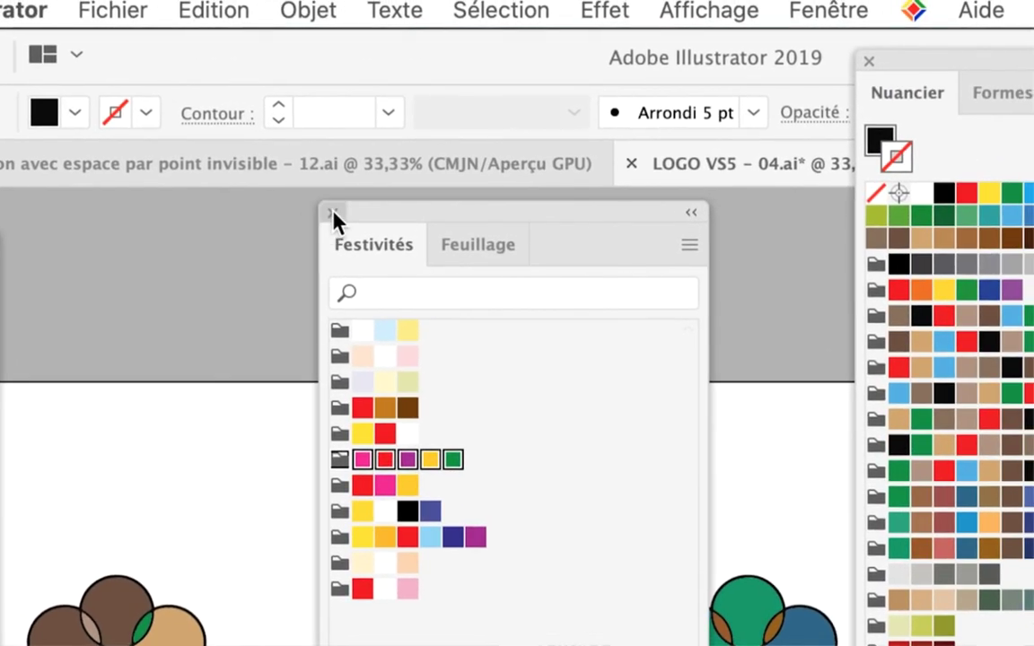
left_click(349, 210)
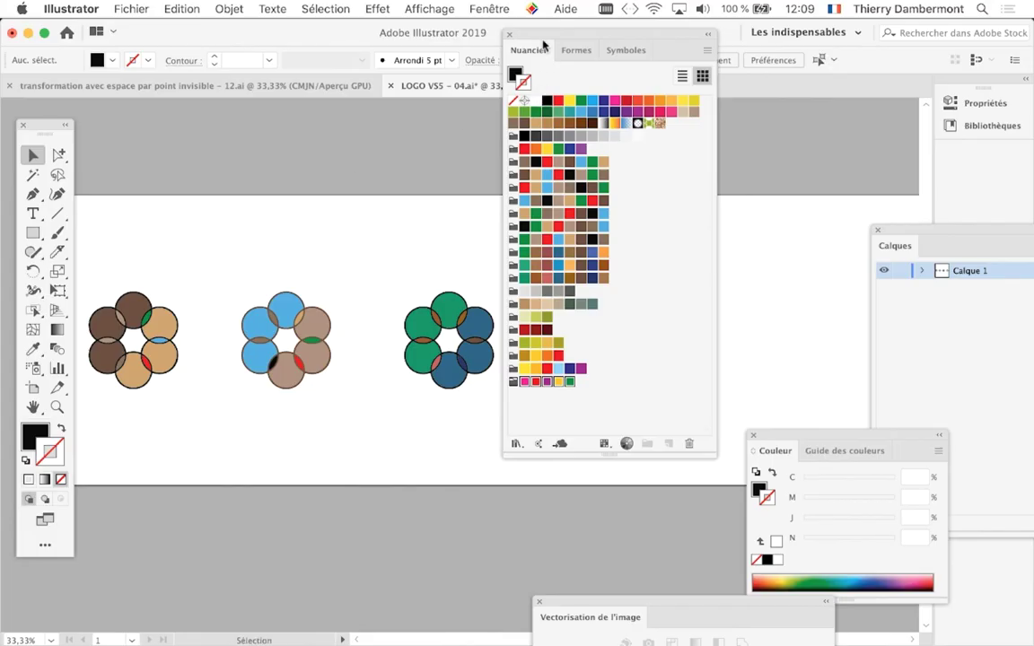
left_click_drag(529, 113, 782, 221)
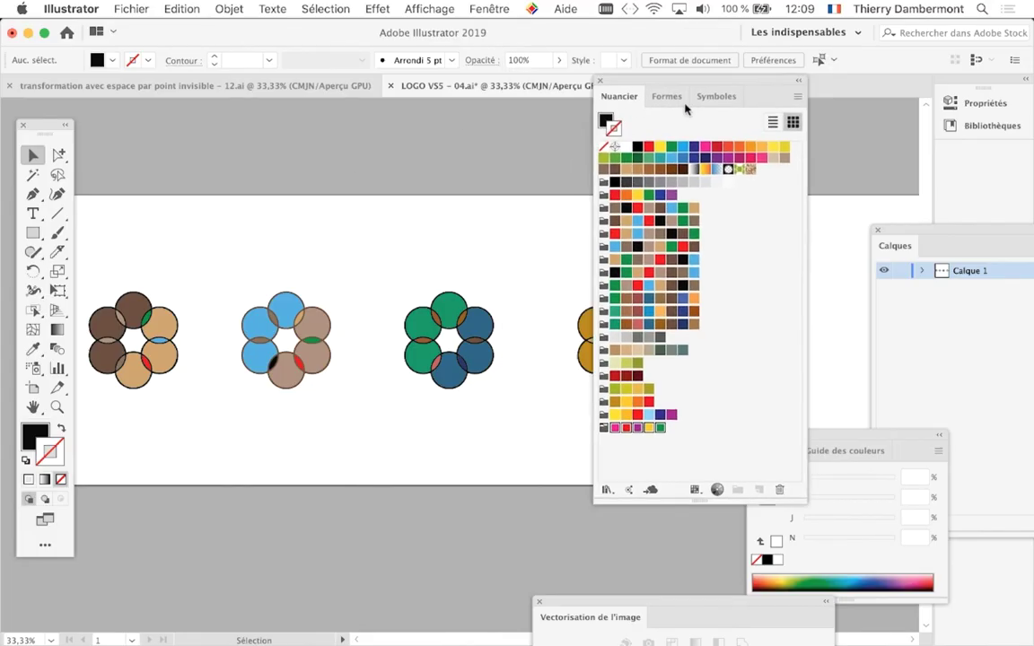
scroll(465, 303, "down", 3)
scroll(465, 303, "left", 2)
Step: Duplicate the brown flower and drop the copy to the right of the yellow flower
left_click_drag(164, 160, 298, 333)
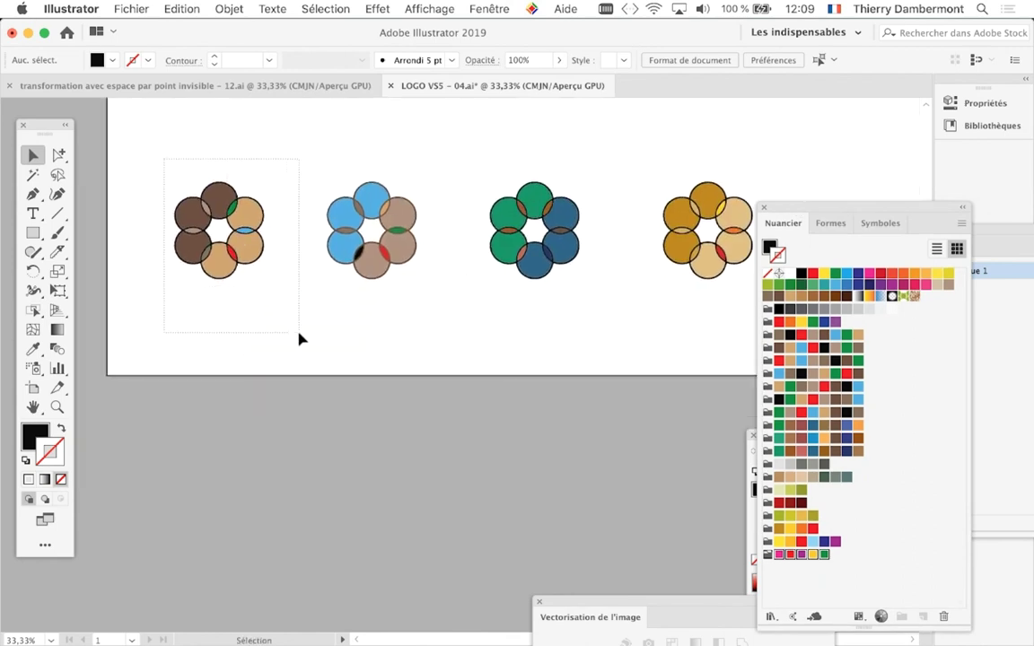
left_click_drag(854, 208, 685, 404)
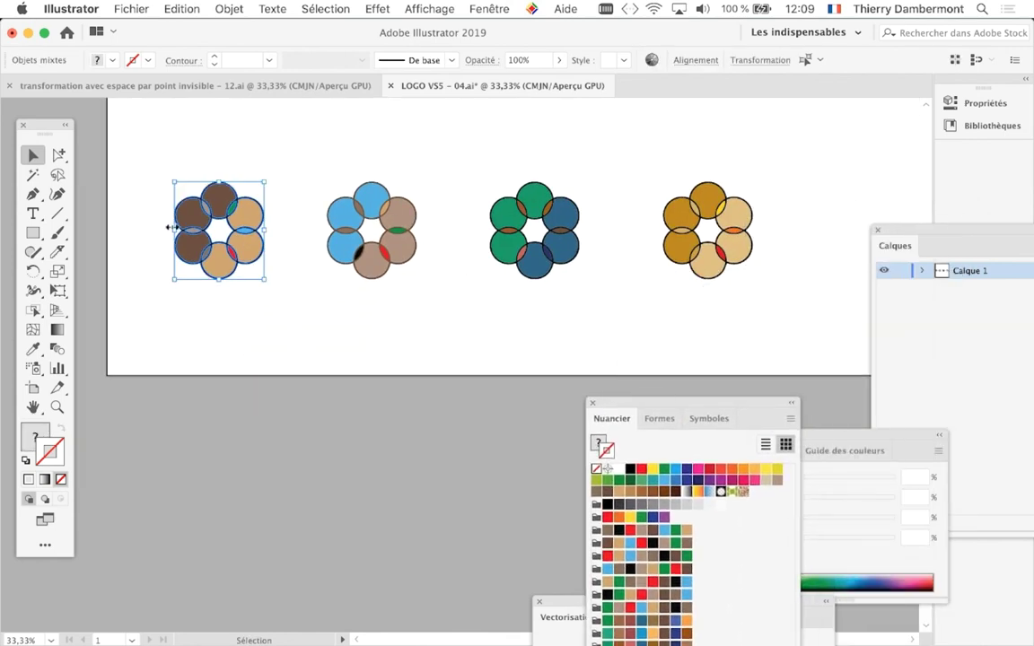
left_click_drag(192, 222, 850, 222)
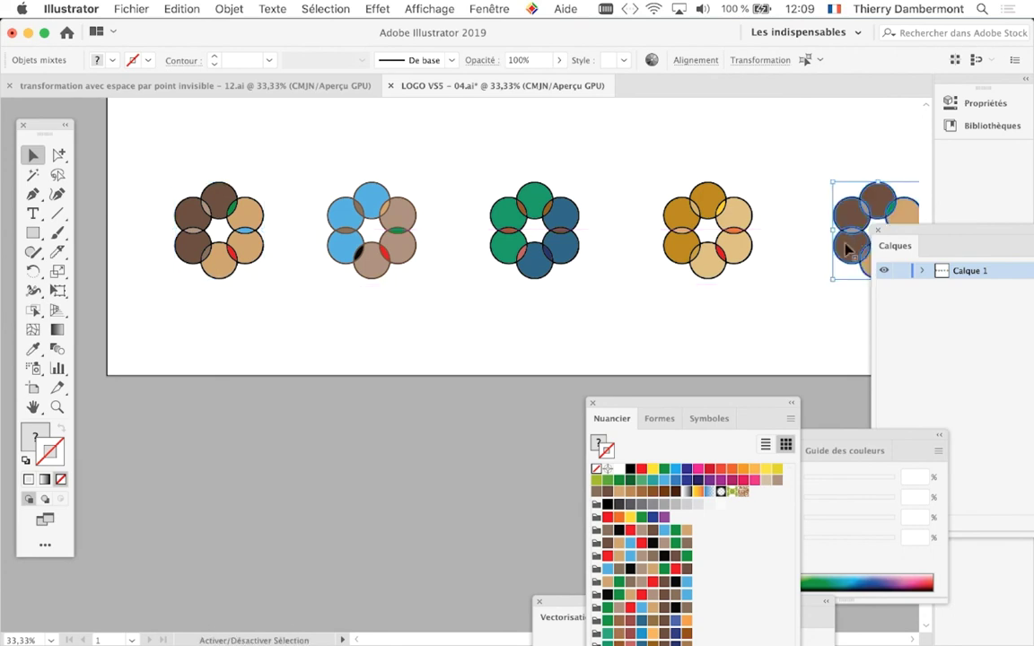
left_click_drag(795, 325, 463, 355)
Step: Zoom in on the copy and open Redéfinir les couleurs de l'illustration for it
scroll(427, 306, "up", 3)
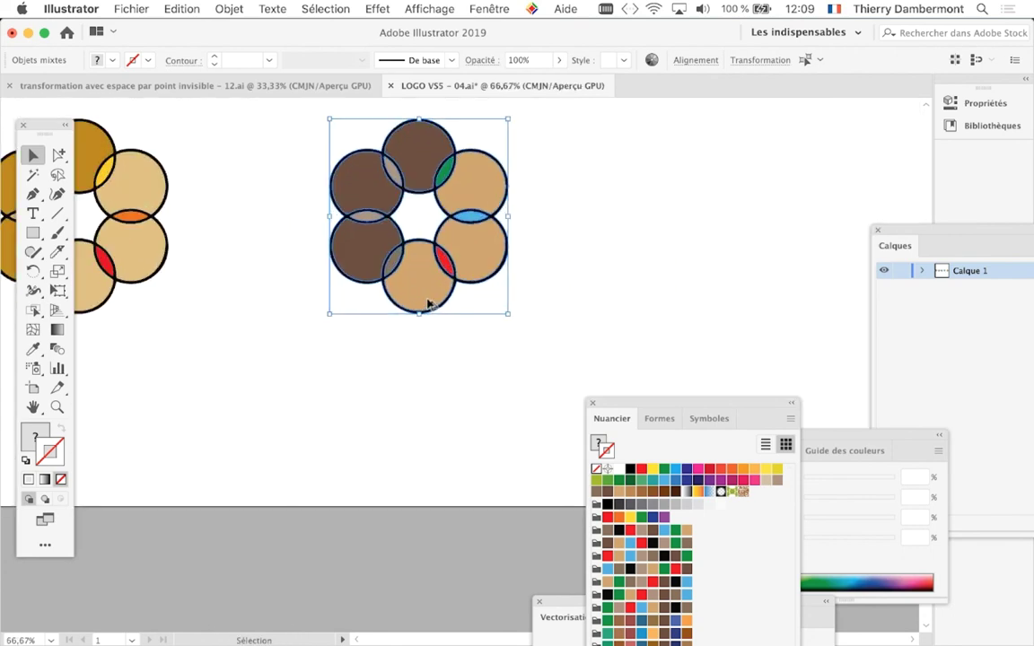
scroll(426, 339, "up", 2)
scroll(355, 512, "up", 1)
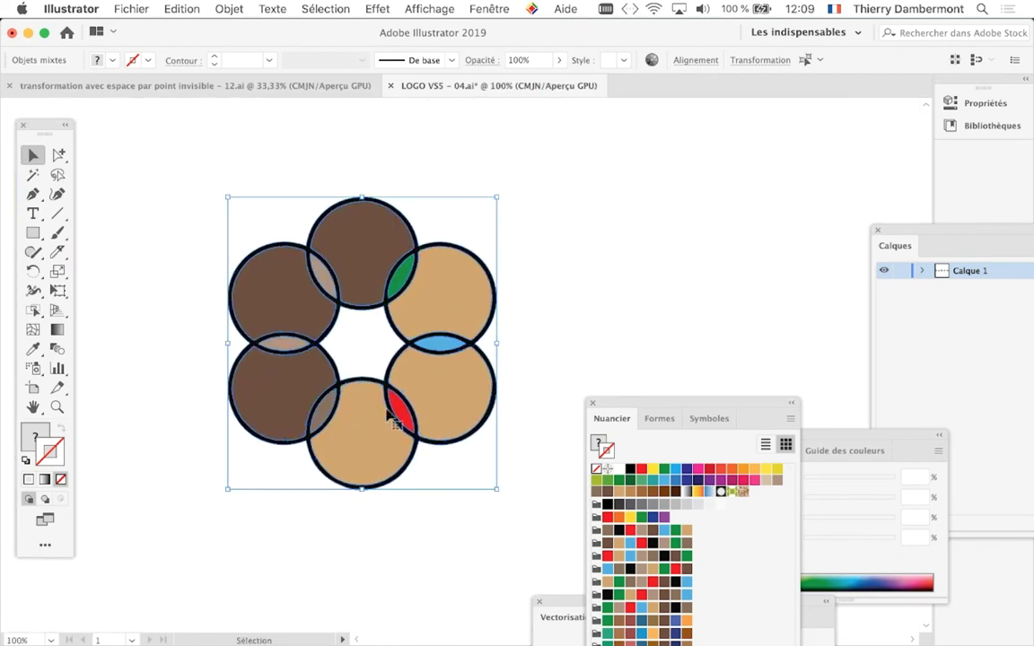
left_click_drag(193, 170, 142, 200)
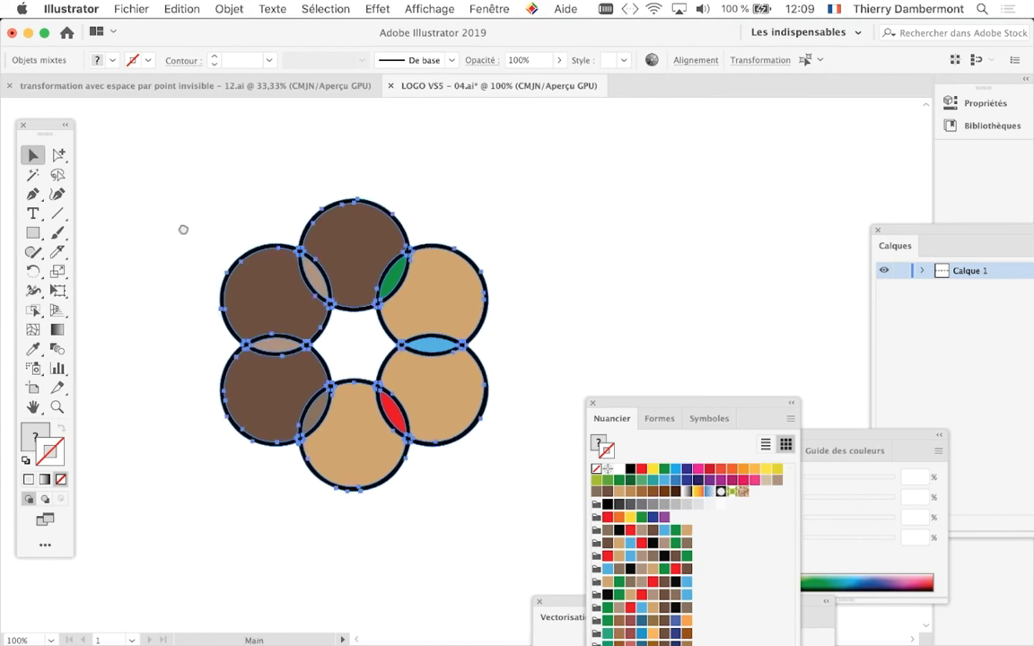
left_click(224, 8)
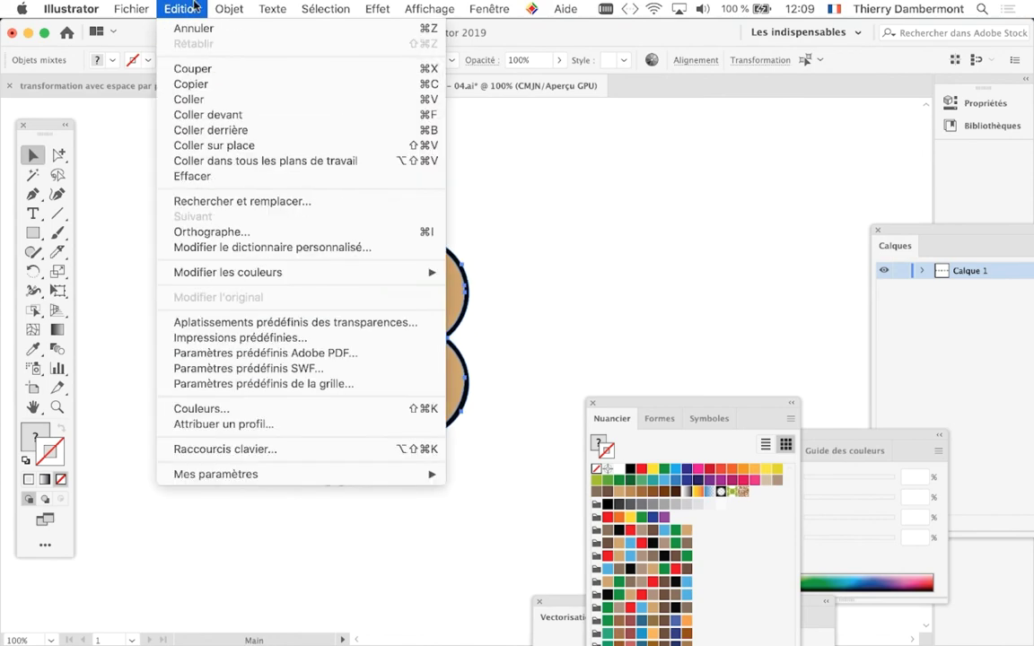
mouse_move(227, 271)
left_click(454, 269)
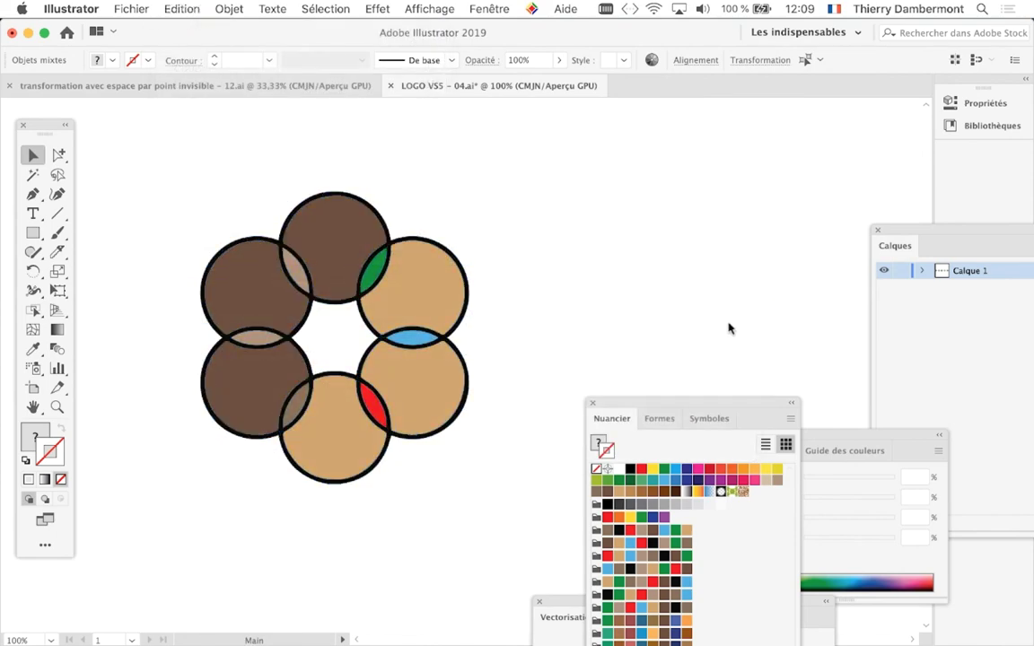
left_click_drag(431, 34, 497, 37)
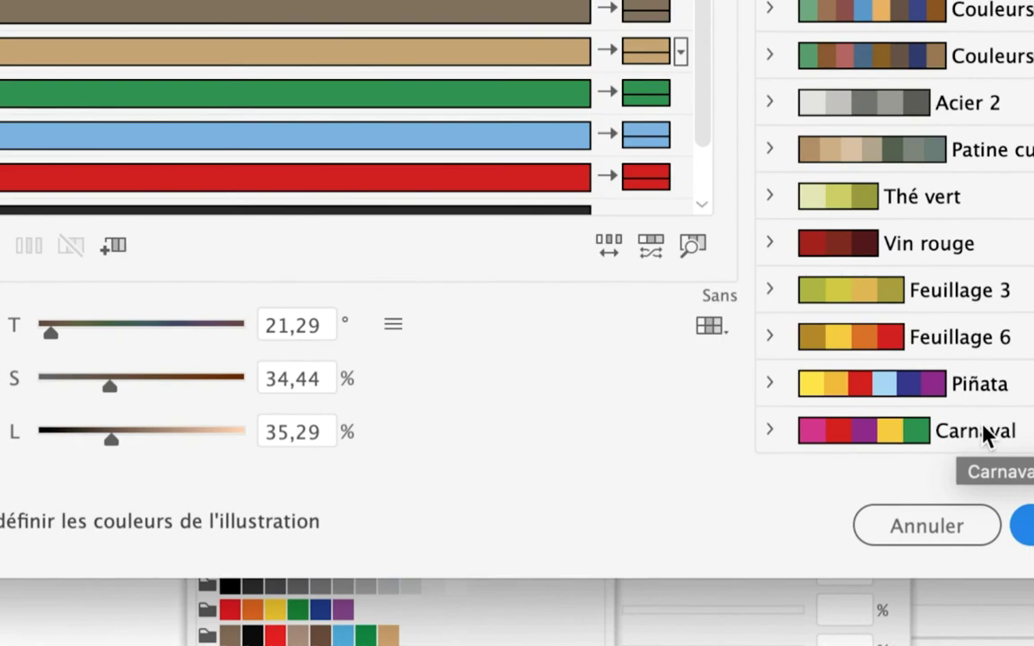
Step: Compare the Carnaval, Piñata and Feuillage 6 groups, then apply Piñata to the flower
left_click(980, 432)
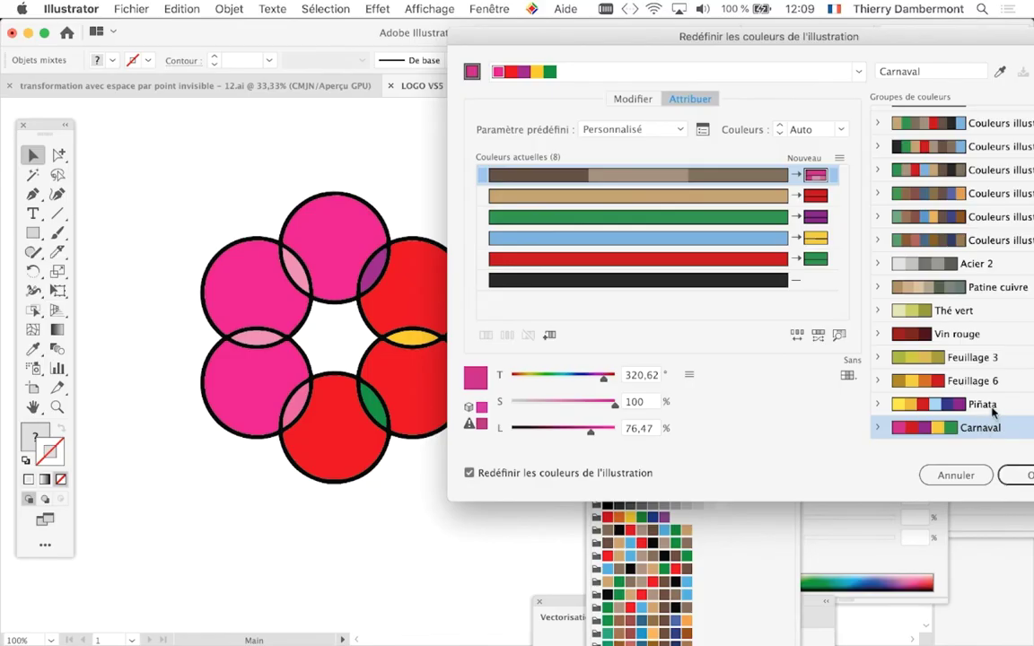
left_click(984, 405)
left_click(991, 382)
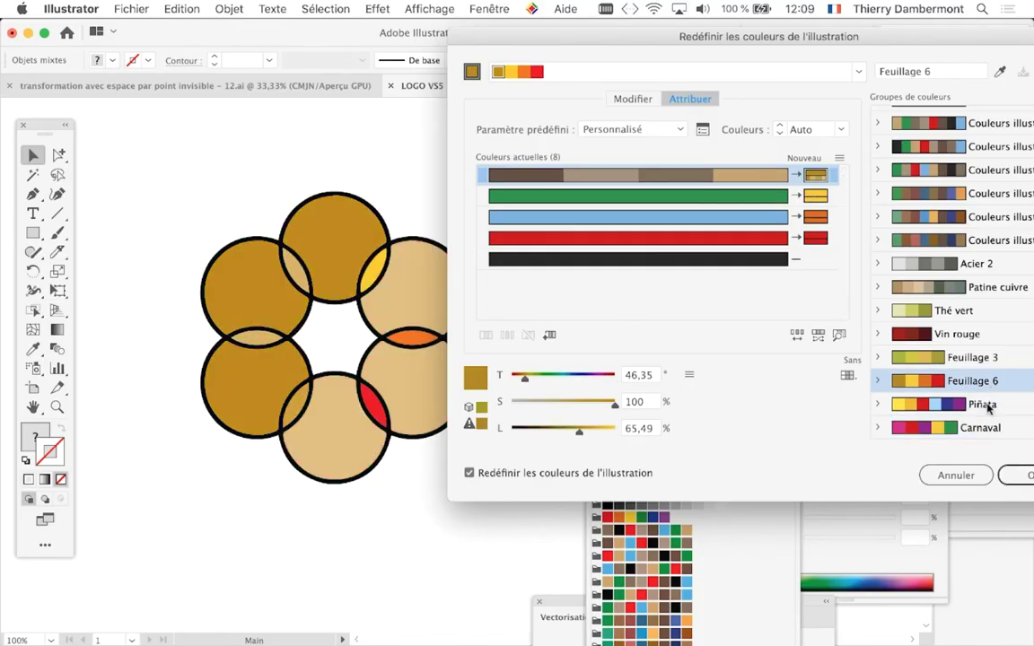
left_click(987, 405)
left_click(991, 430)
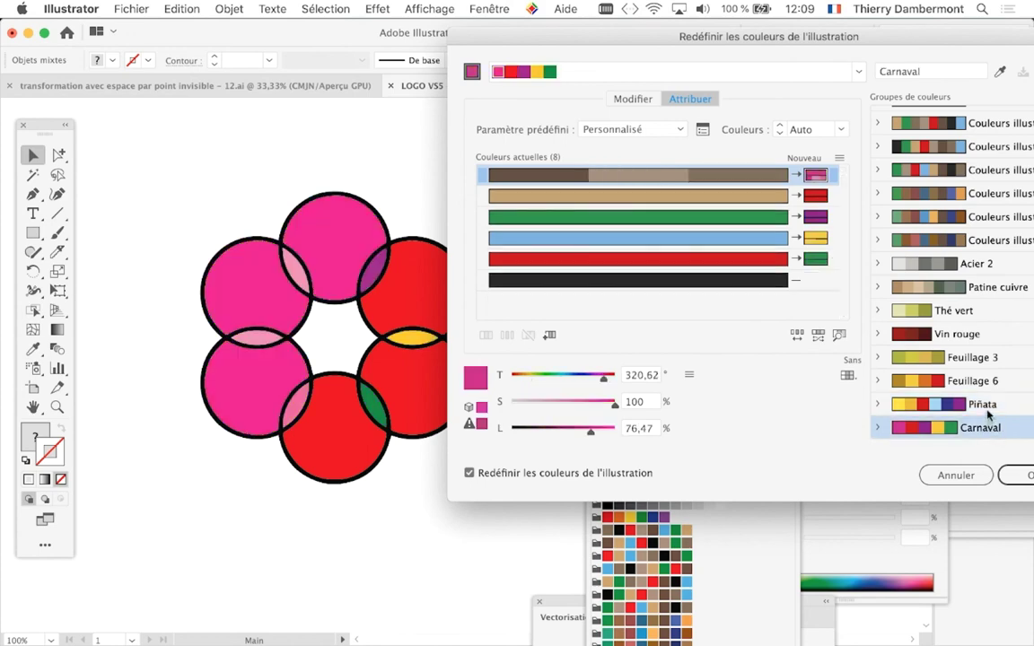
left_click(898, 404)
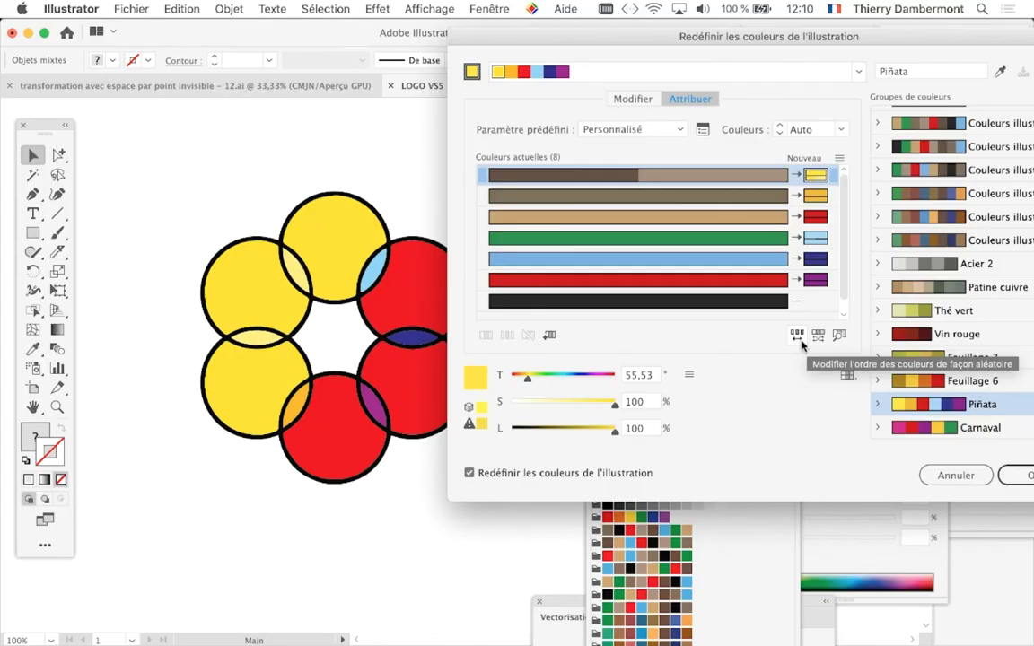
Step: Shuffle the colour order and randomise saturation until the petals come out yellow and blue
left_click(802, 344)
left_click(801, 343)
left_click(801, 344)
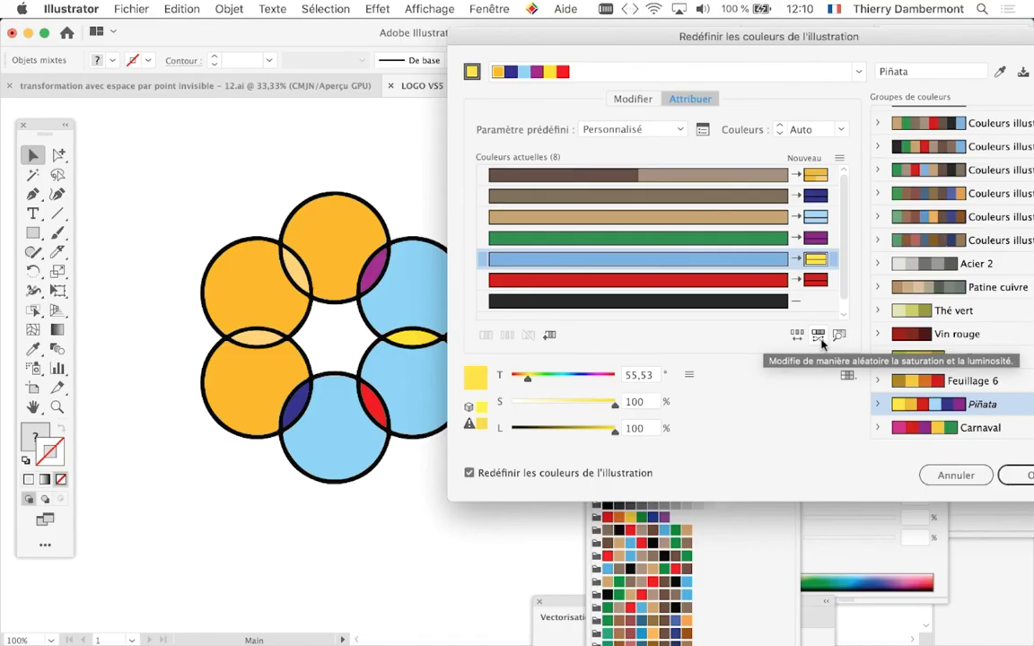
left_click(819, 341)
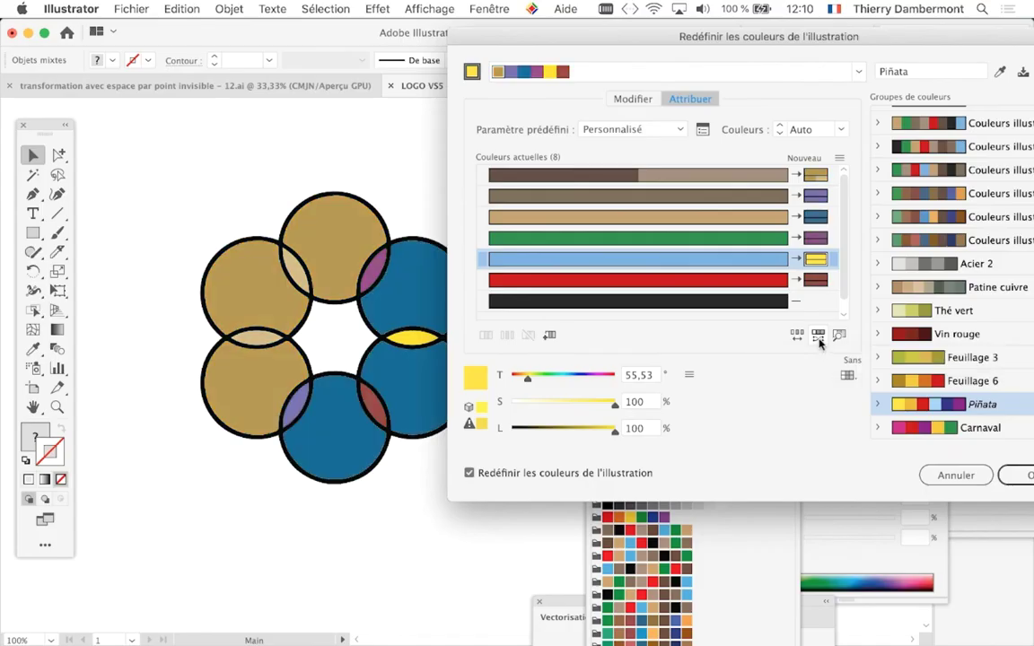
left_click(819, 341)
left_click(820, 341)
left_click(819, 341)
left_click(819, 341)
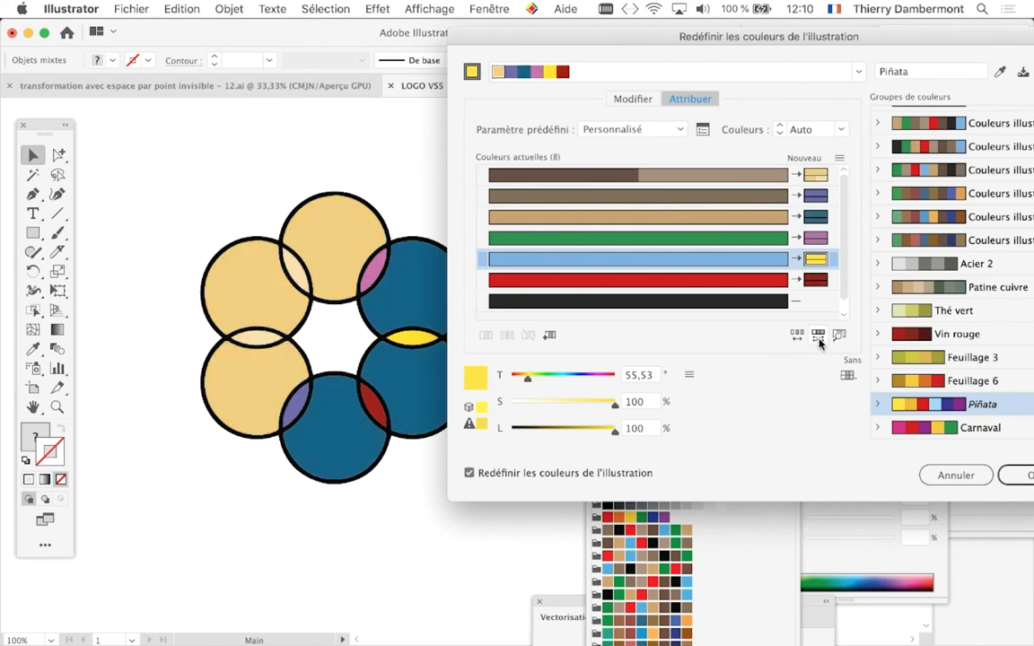
left_click(819, 341)
left_click(820, 341)
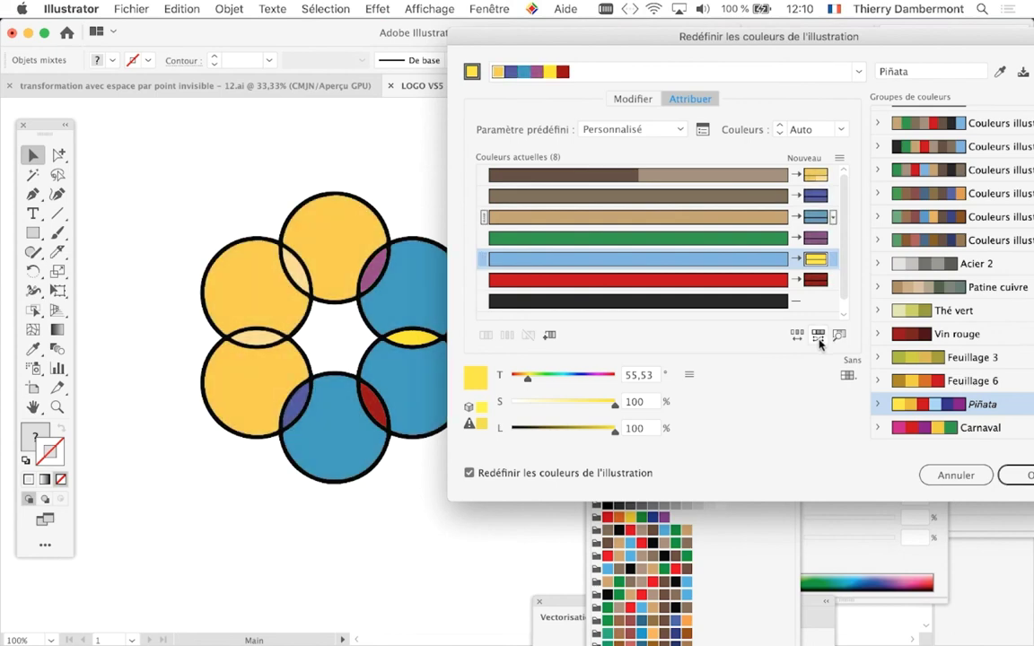
Step: Accept the new colours without saving changes to the Piñata group, then deselect
left_click_drag(800, 34, 511, 30)
left_click(747, 471)
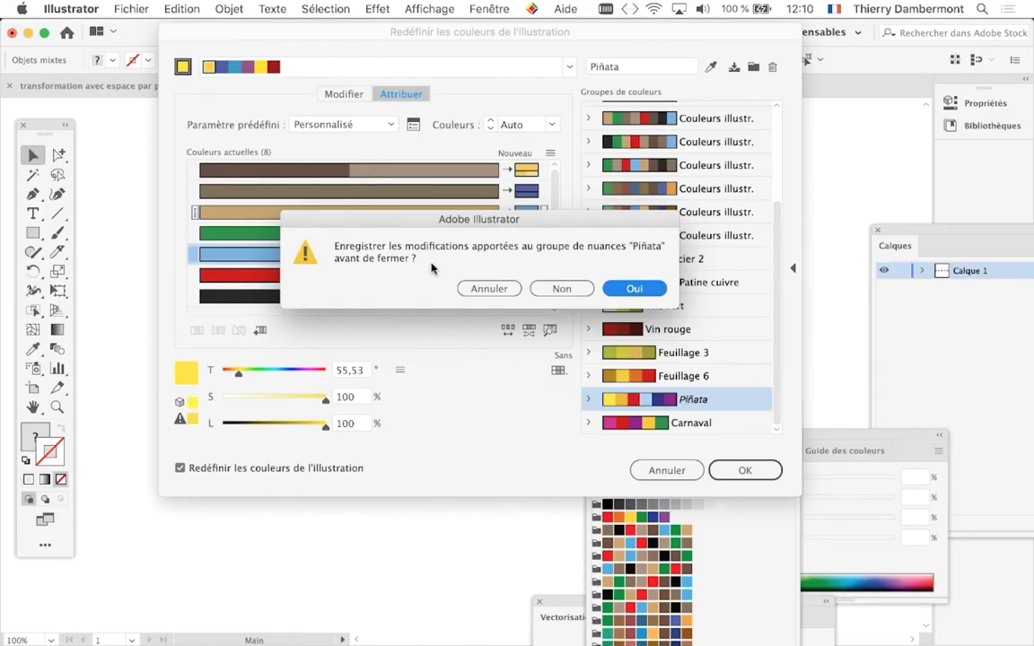
left_click(467, 293)
left_click(633, 289)
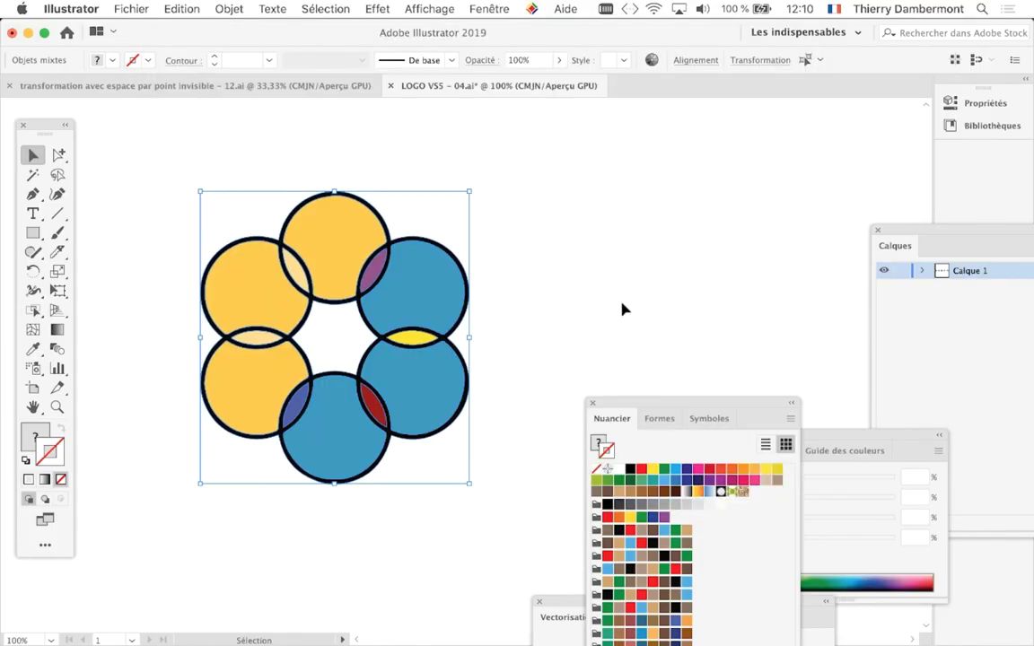
left_click(610, 332)
Step: Pan across all five flowers and park the swatches panel at the upper right
scroll(592, 364, "down", 1)
scroll(593, 359, "down", 1)
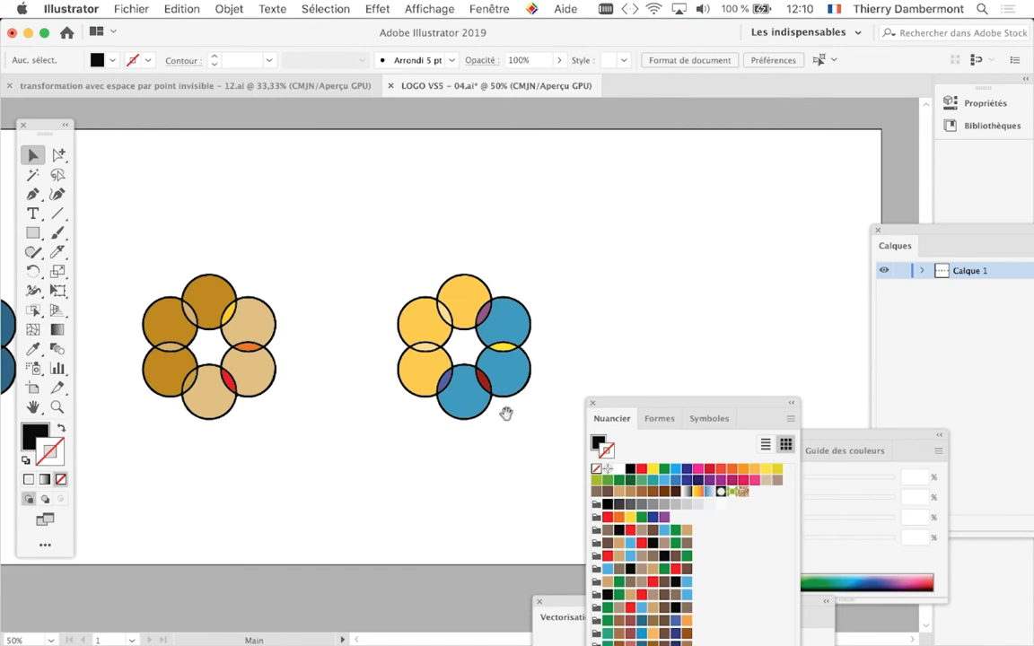
left_click_drag(508, 415, 712, 317)
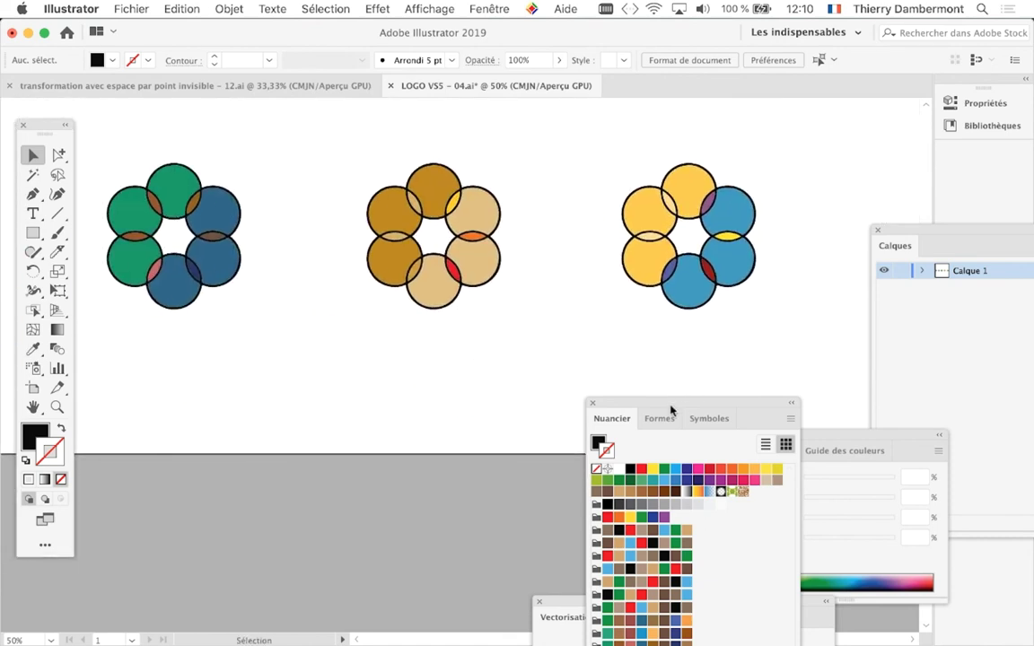
mouse_move(674, 409)
left_mouse_down()
mouse_move(908, 97)
mouse_move(901, 83)
left_mouse_up()
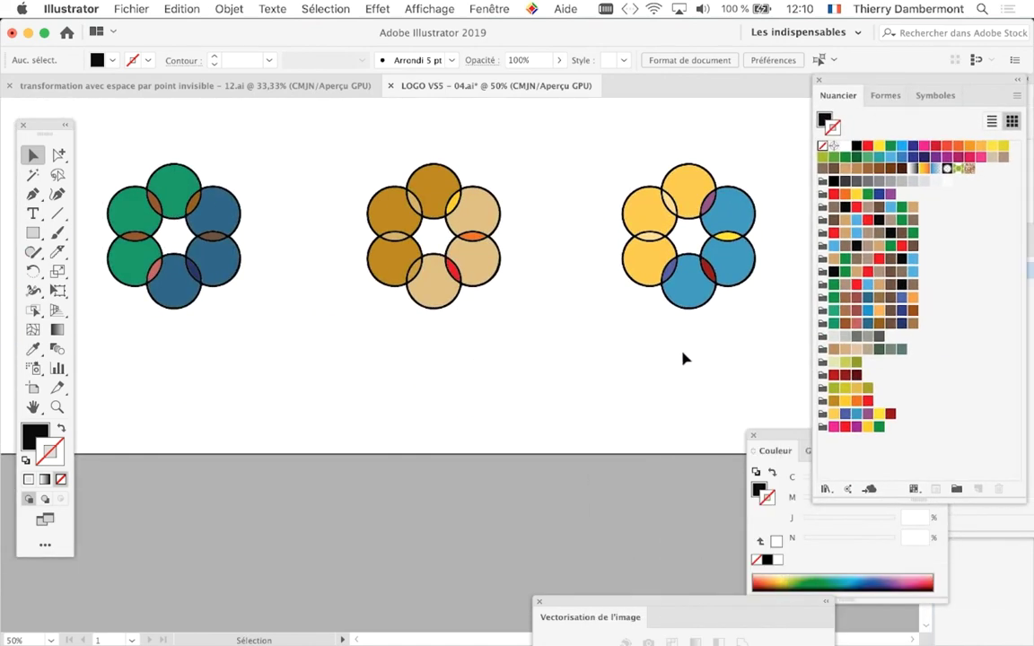
scroll(682, 359, "down", 1)
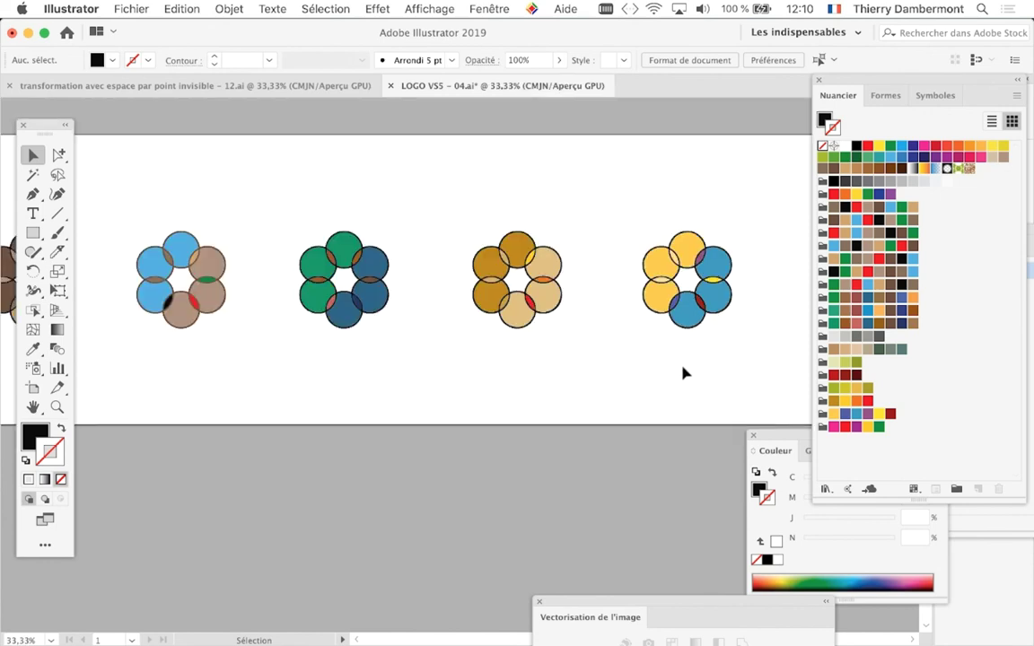
scroll(680, 373, "down", 1)
left_click_drag(453, 393, 463, 351)
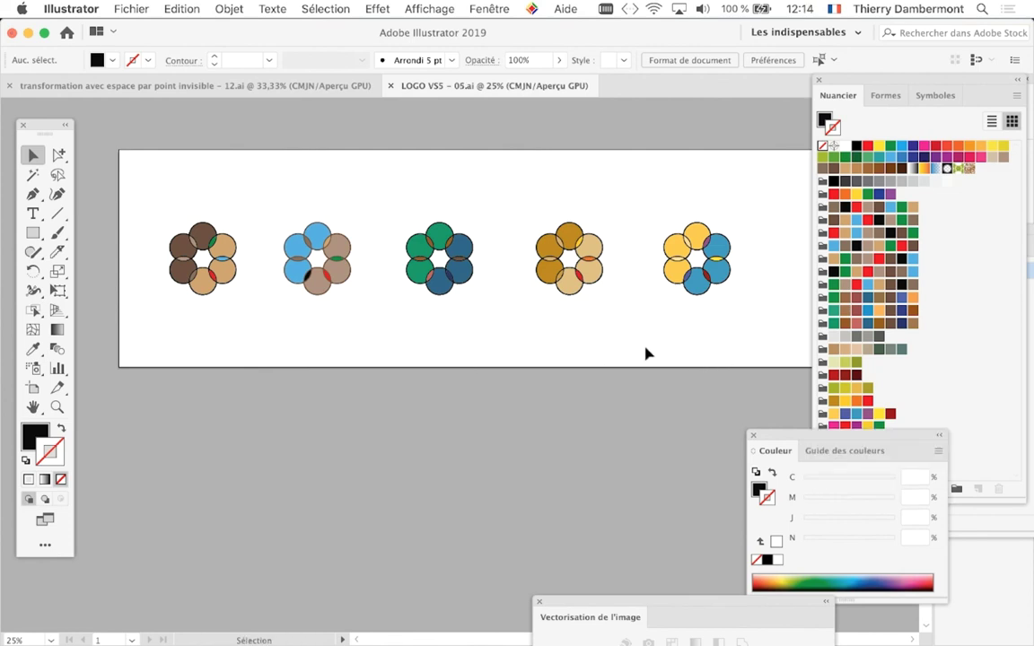
Step: Alt-drag the yellow-and-blue flower straight down to place a copy below it
scroll(539, 341, "right", 5)
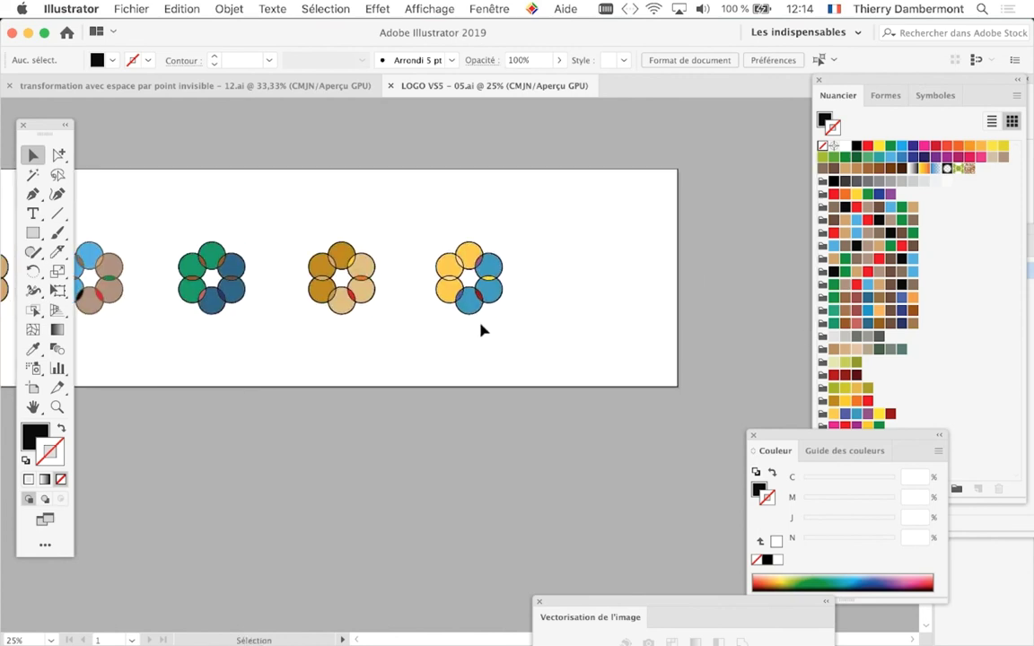
scroll(480, 330, "up", 3)
scroll(420, 373, "up", 1)
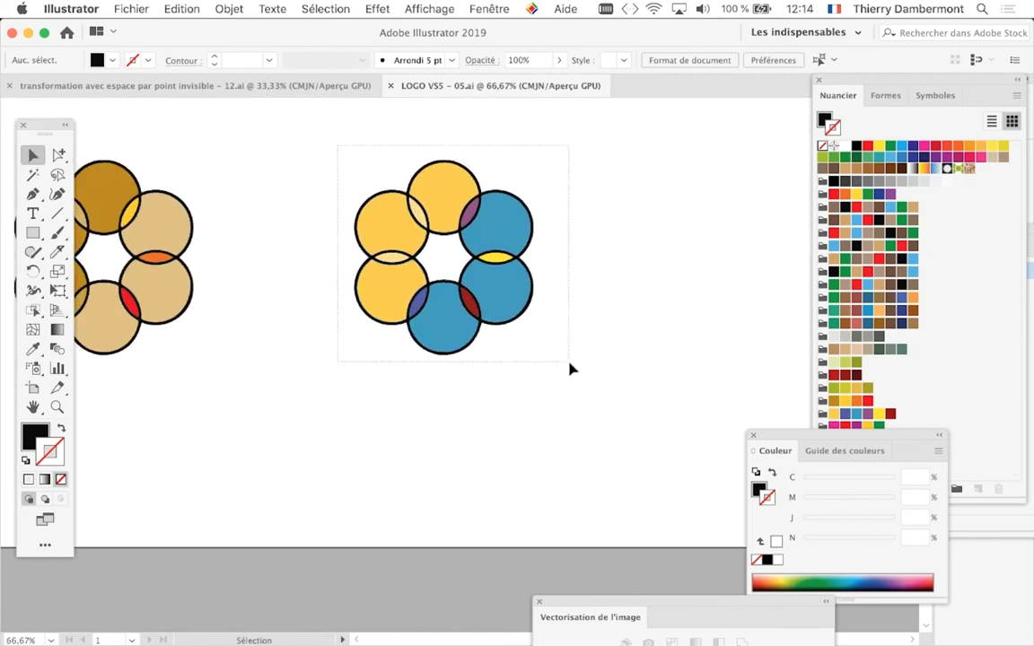
left_click_drag(487, 279, 487, 568)
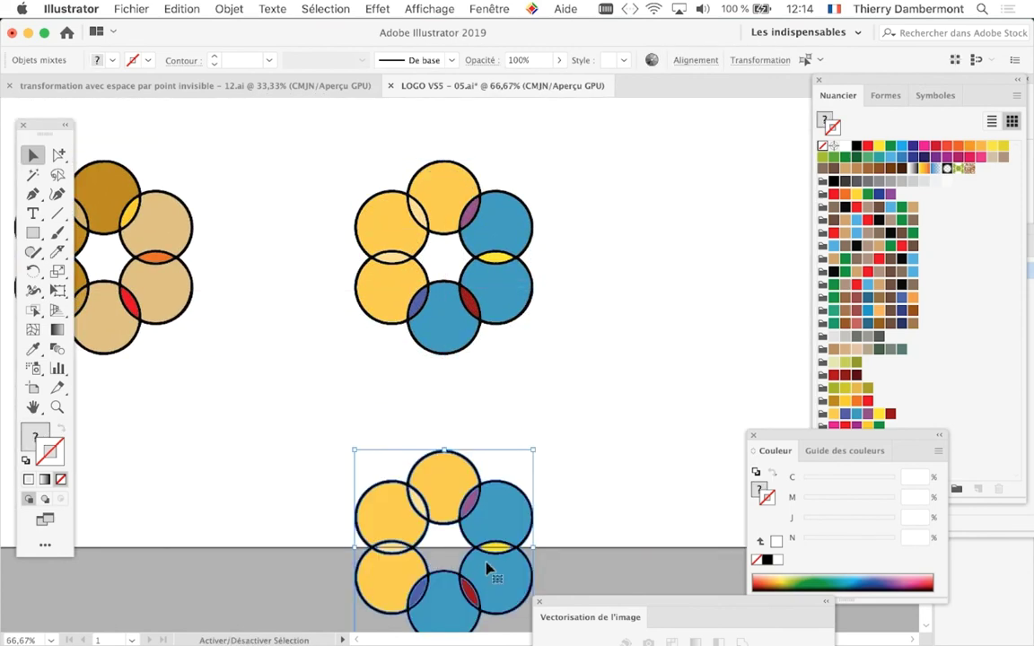
Step: Extend the artboard's bottom edge down with the Artboard tool to enclose the copy
scroll(538, 408, "down", 1)
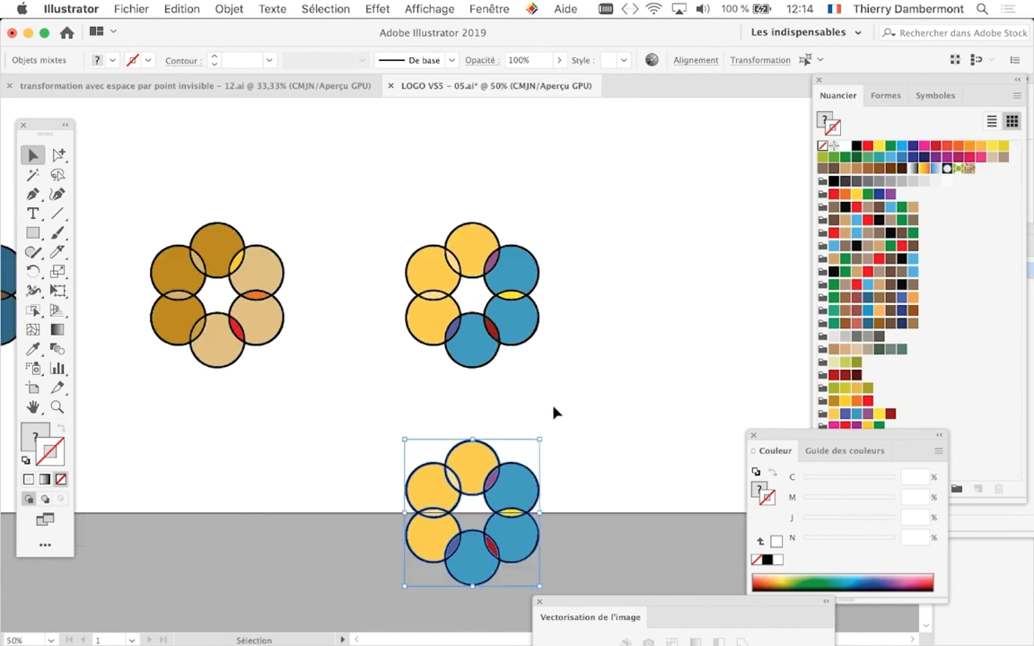
scroll(552, 413, "down", 1)
left_click_drag(312, 392, 480, 259)
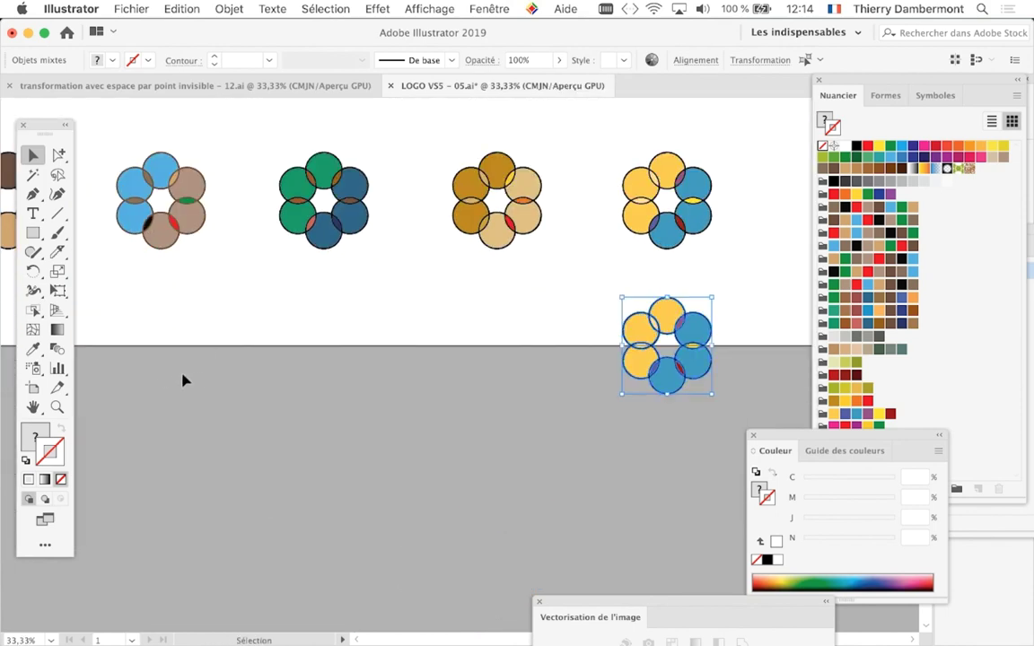
scroll(182, 380, "down", 1)
left_click(32, 389)
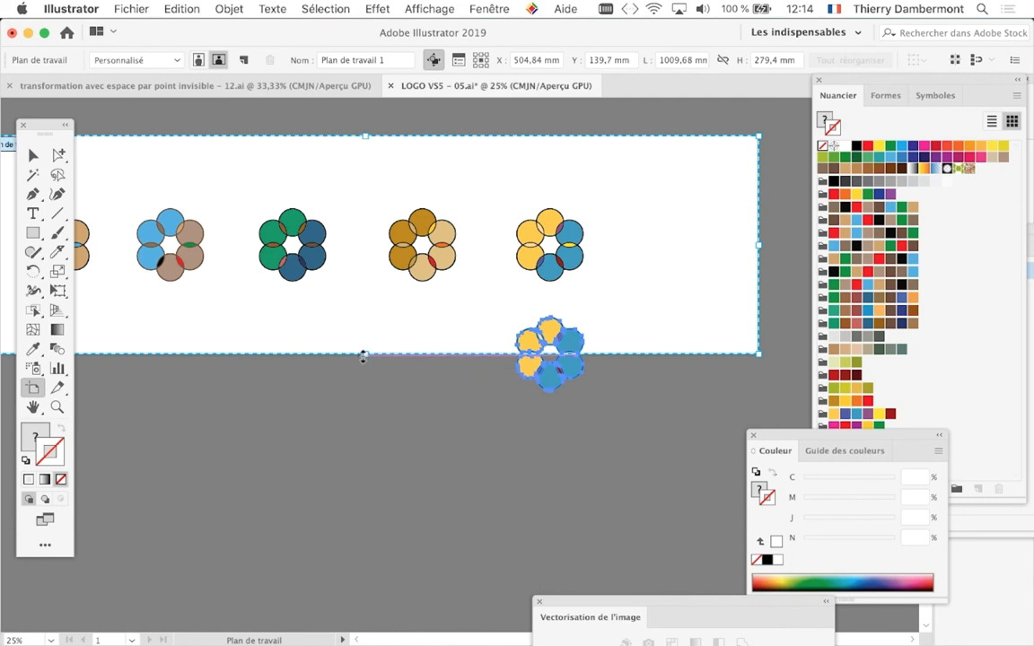
left_click_drag(364, 356, 355, 442)
key("v")
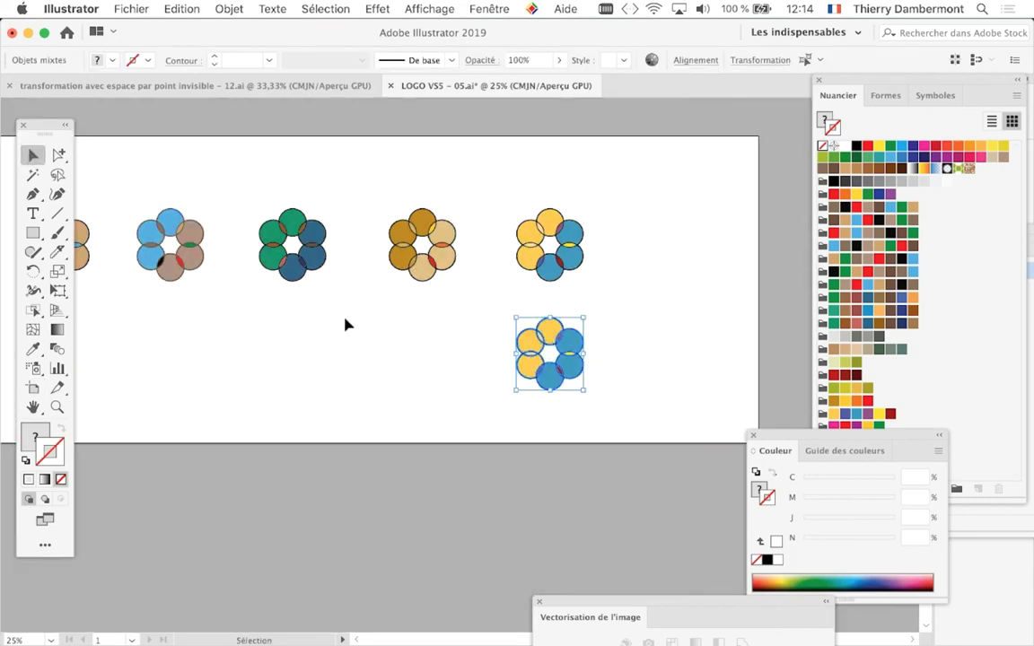
left_click(348, 325)
scroll(575, 373, "up", 3)
scroll(567, 366, "up", 2)
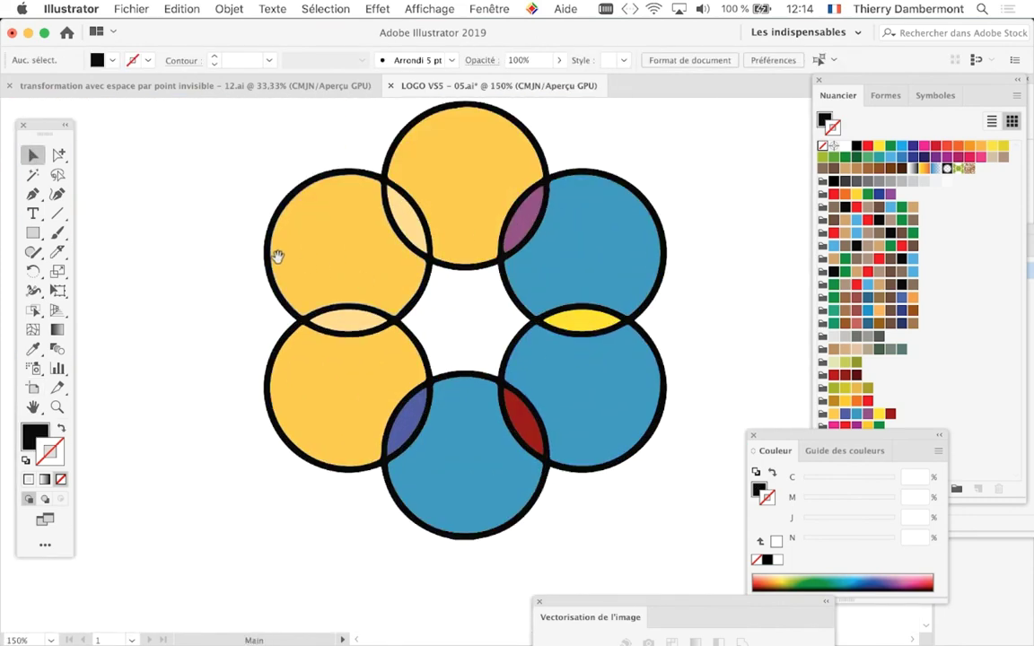
left_click_drag(277, 256, 152, 298)
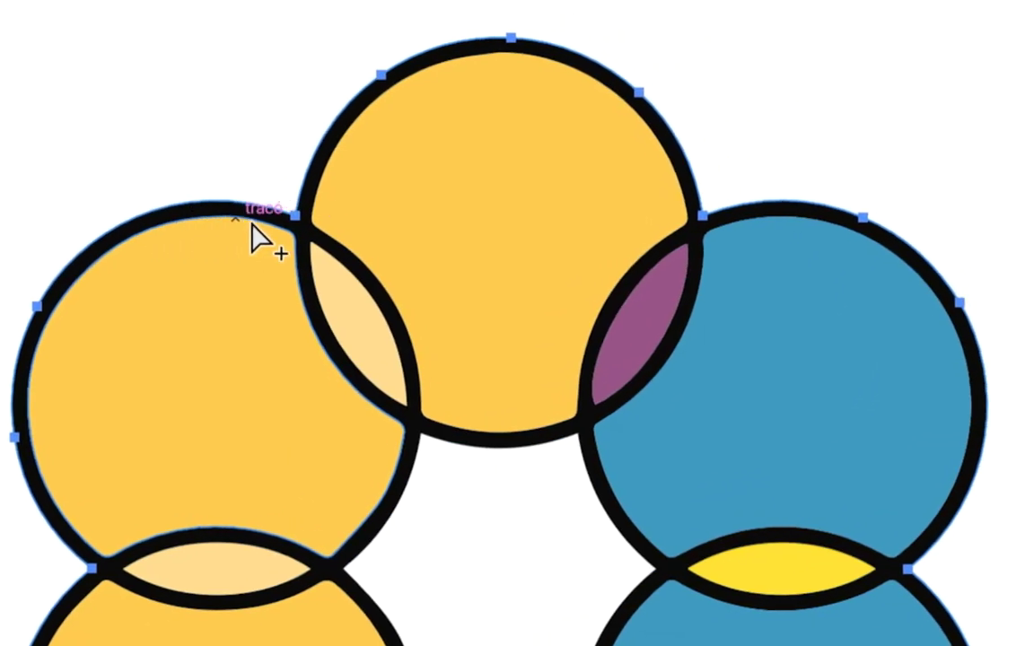
key("ctrl+a")
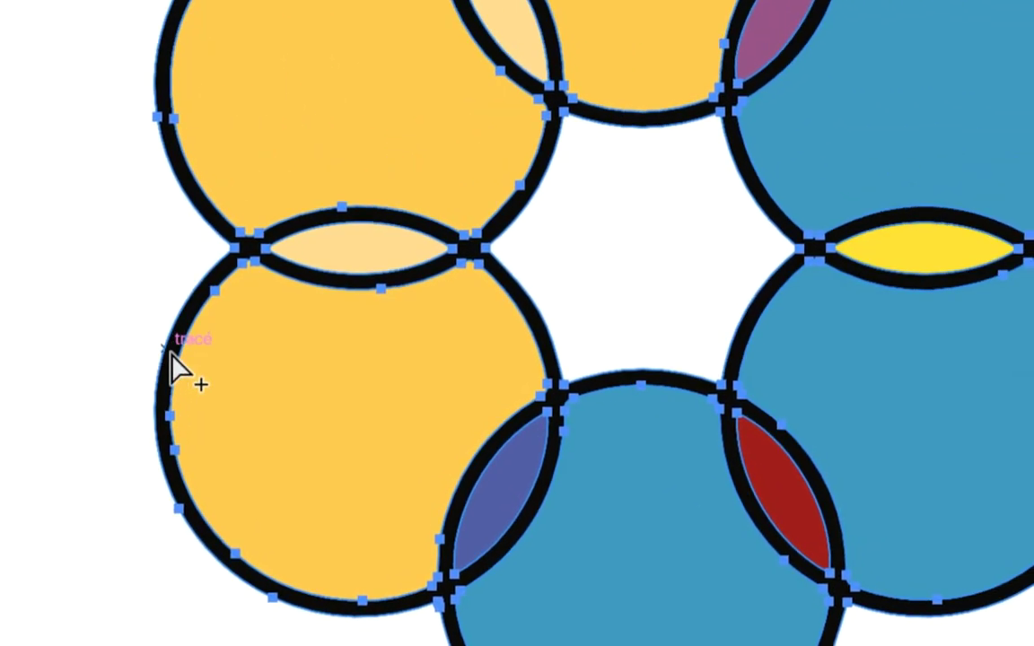
left_click(453, 336)
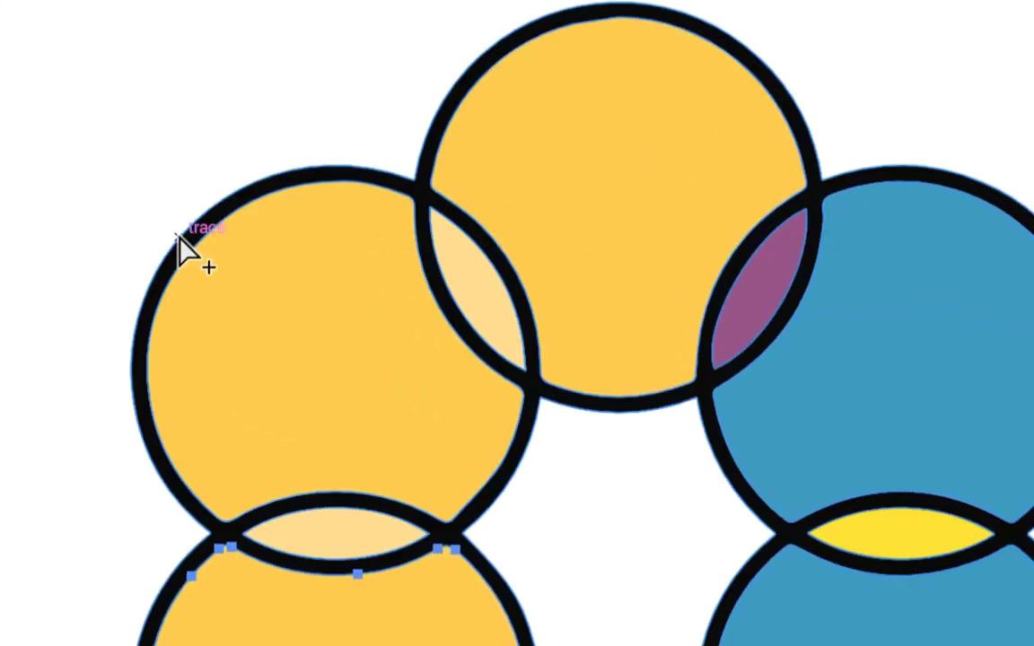
key("ctrl+a")
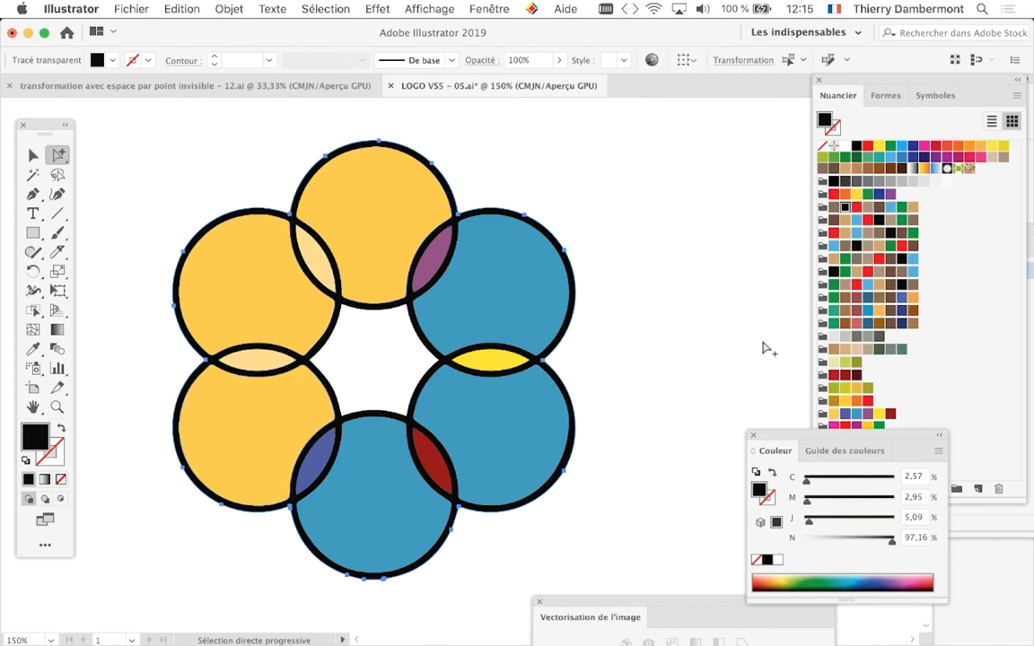
left_click(857, 349)
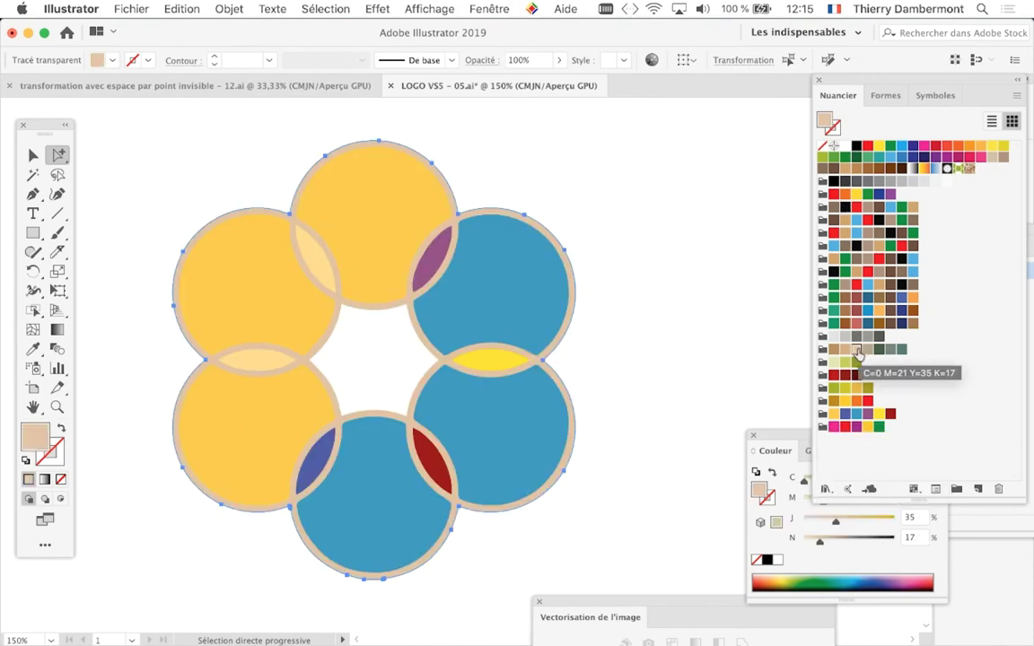
key("ctrl+z")
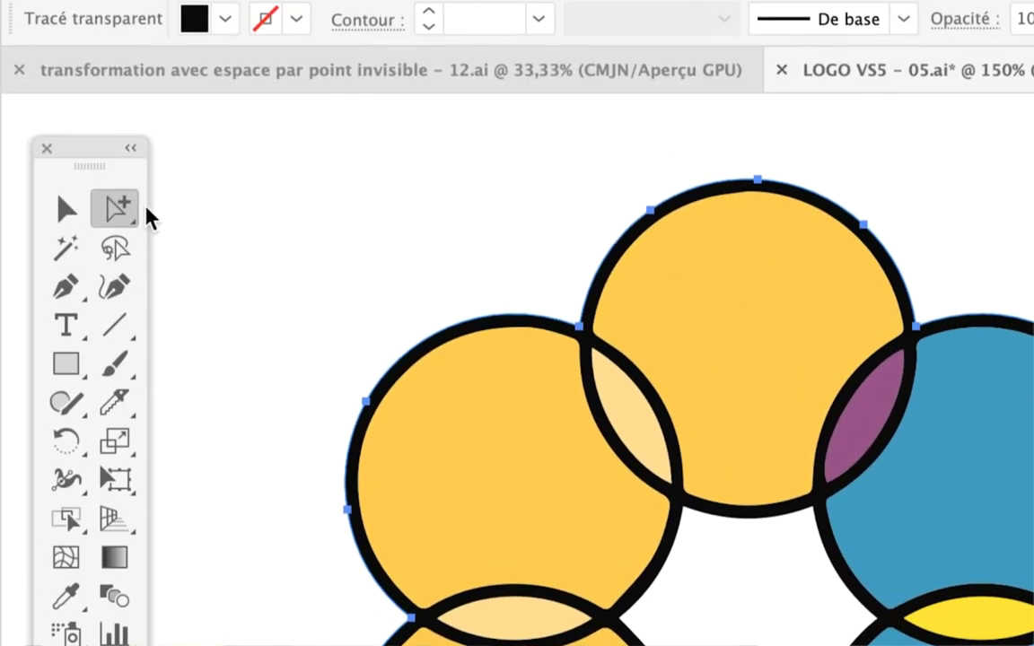
left_click(152, 224)
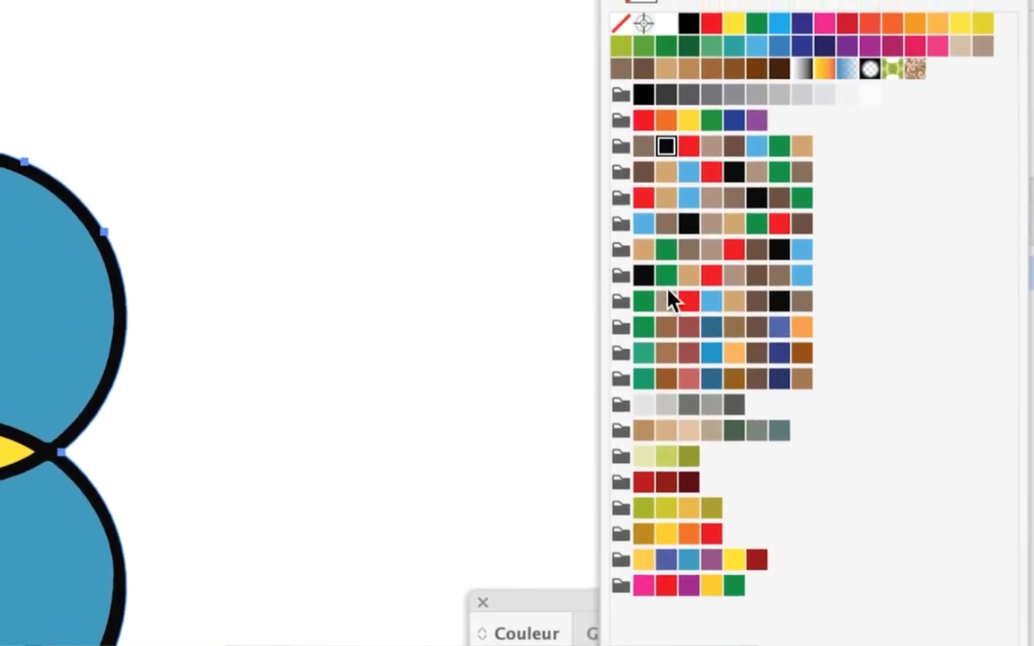
left_click(677, 288)
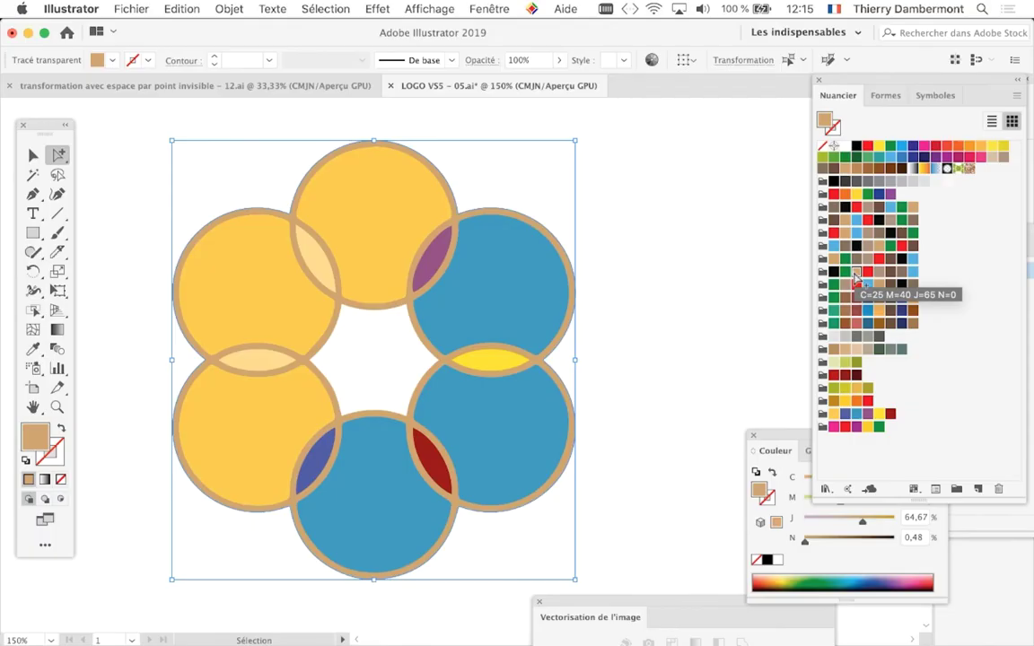
left_click(844, 148)
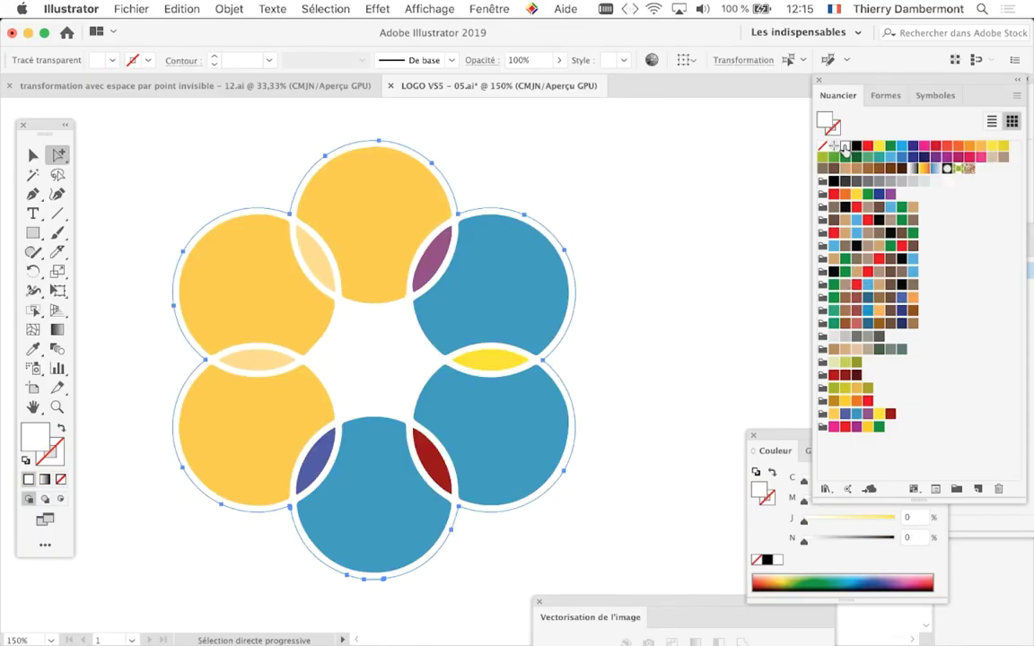
left_click(734, 261)
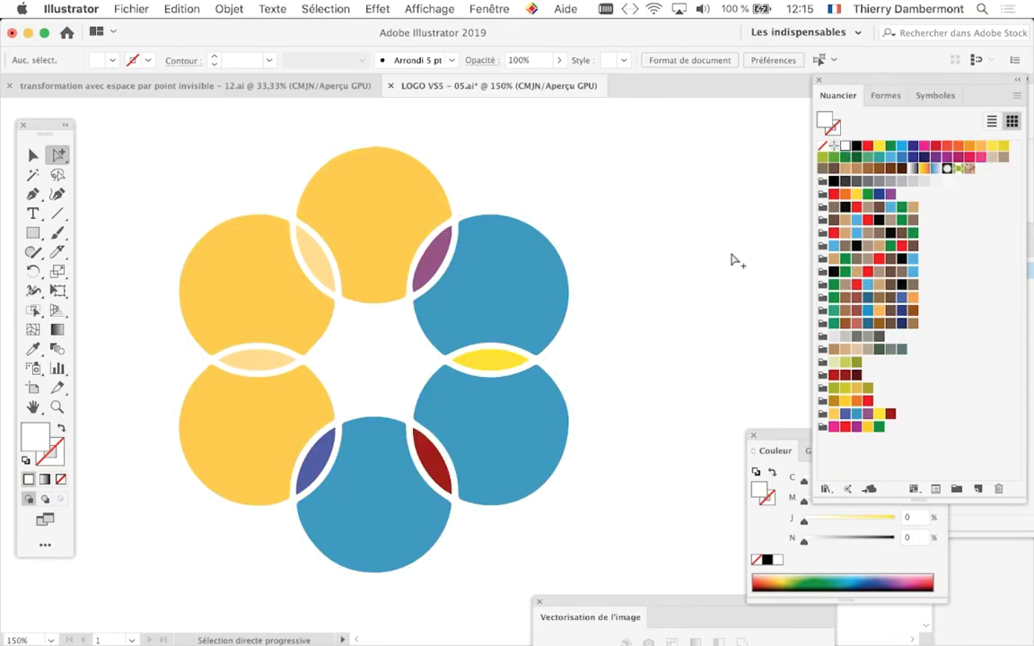
key("super+z")
key("super+z")
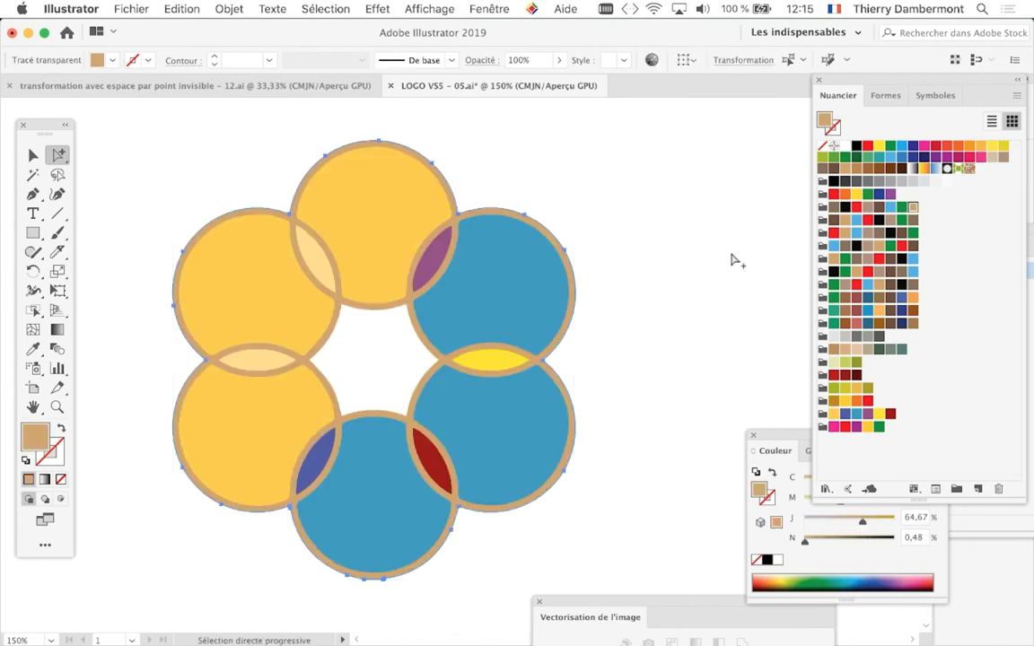
key("super+z")
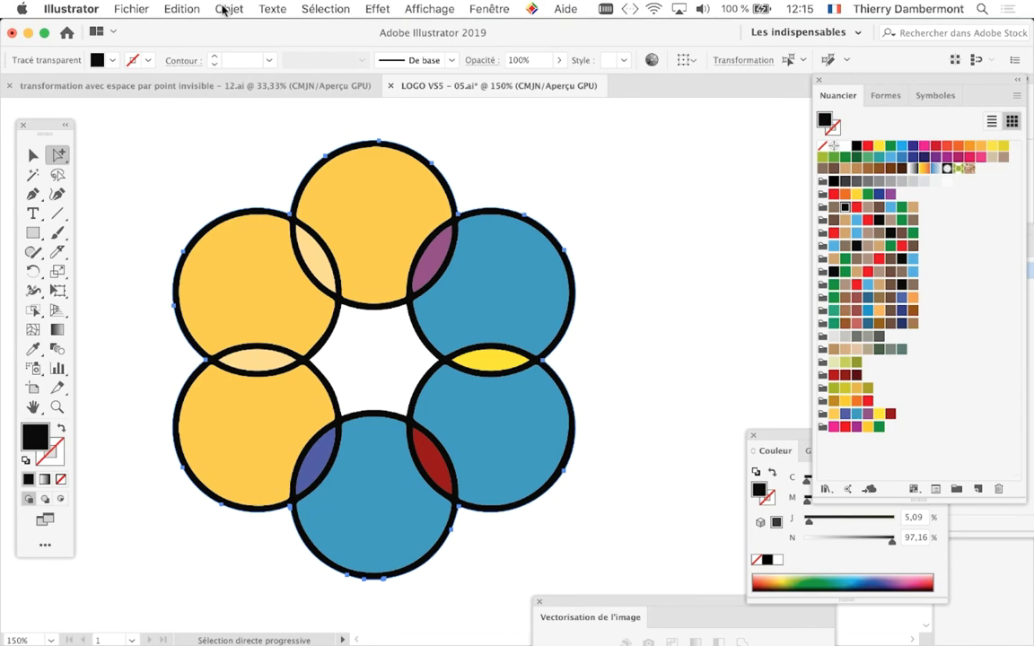
Step: Select all shapes sharing the same fill colour, then zoom out to all flower variants and deselect
left_click(224, 10)
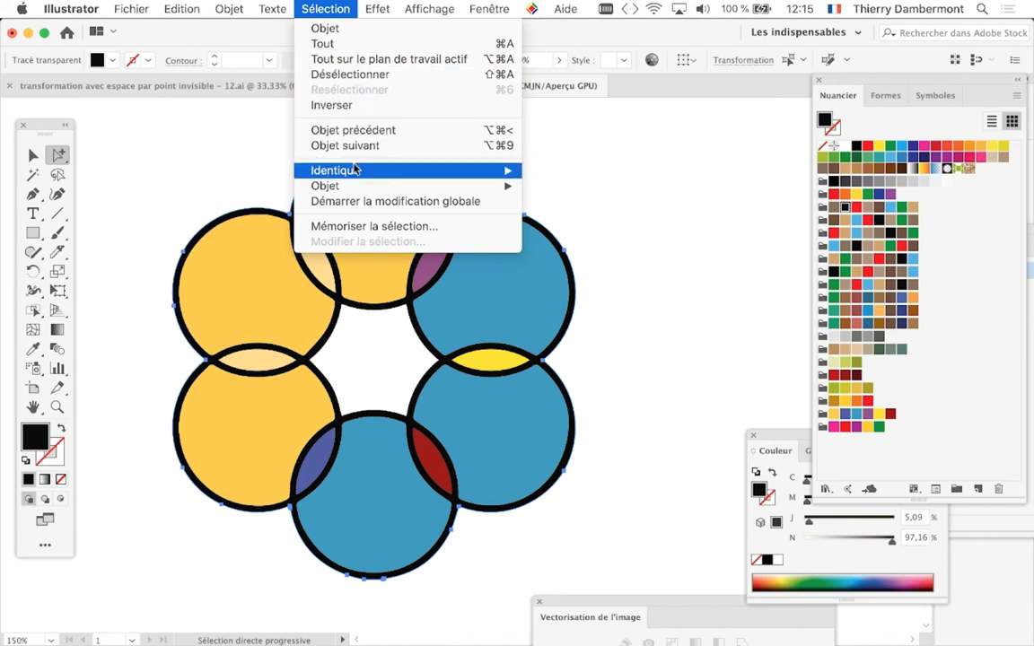
mouse_move(179, 106)
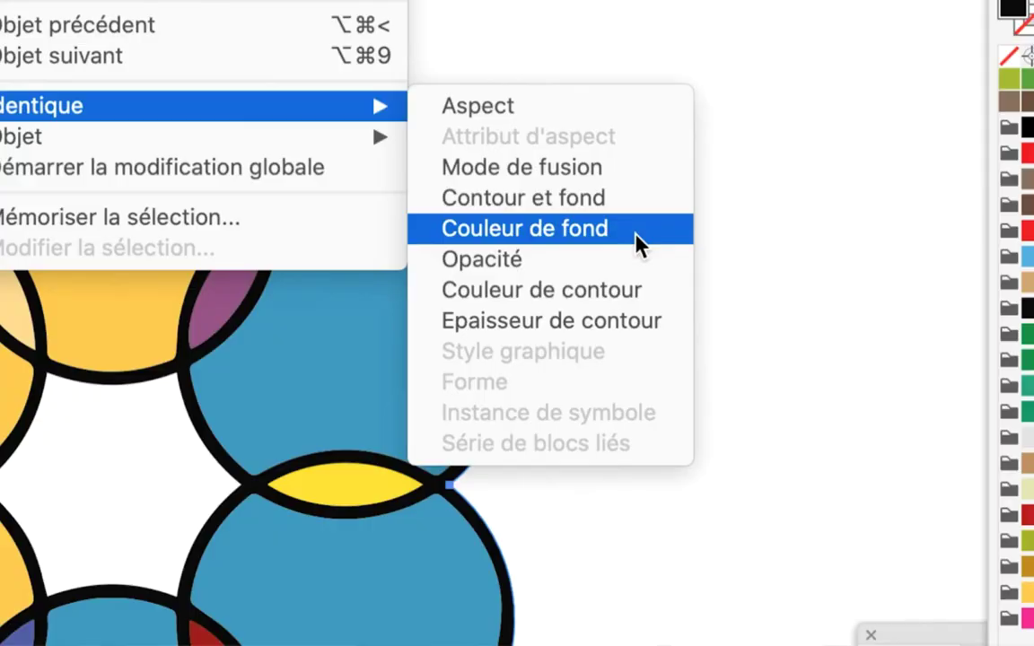
left_click(639, 244)
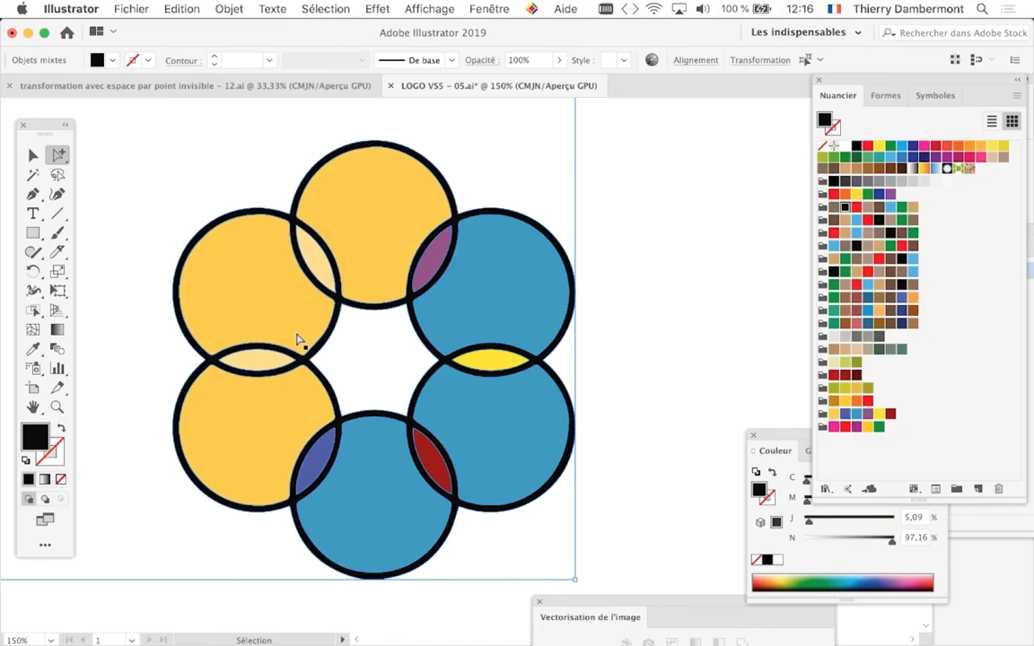
key("super+minus")
key("super+minus")
key("super+minus")
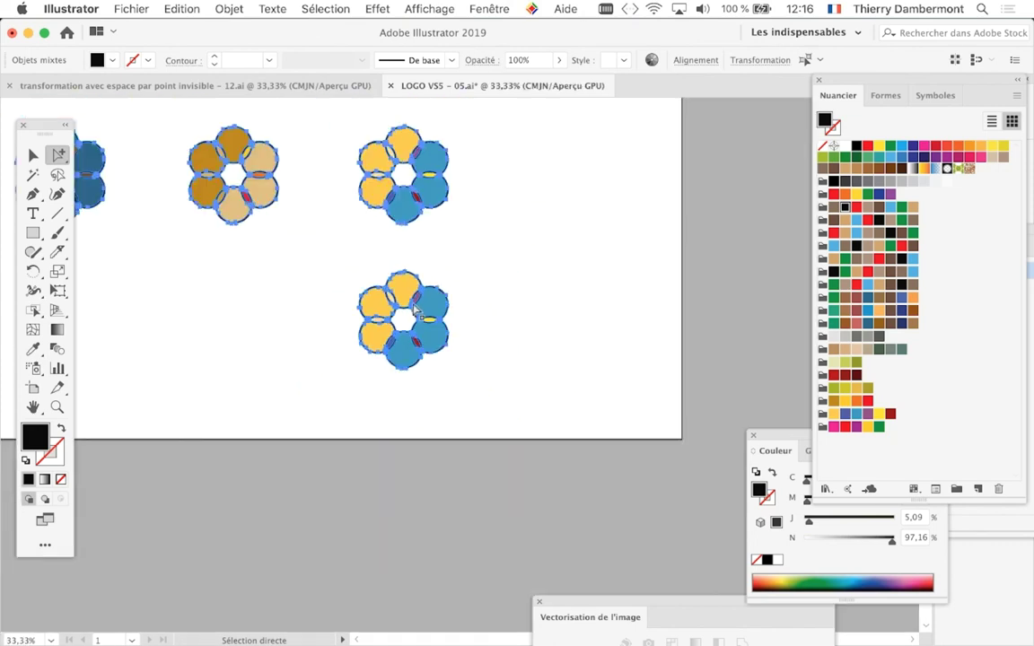
mouse_move(313, 252)
left_mouse_down()
mouse_move(357, 284)
mouse_move(459, 307)
left_mouse_up()
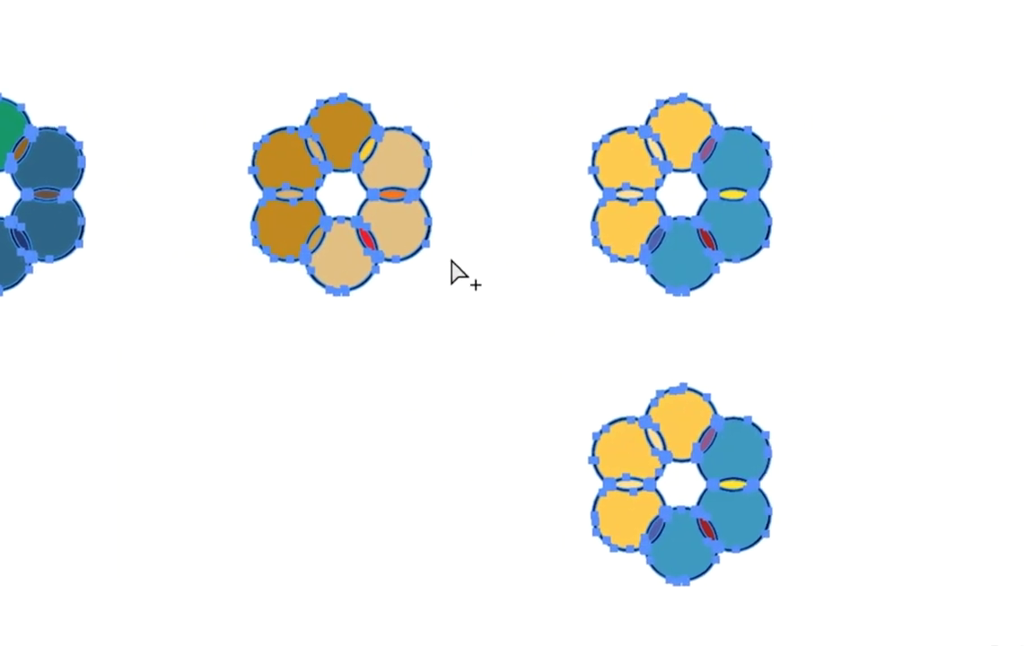
left_click(466, 268)
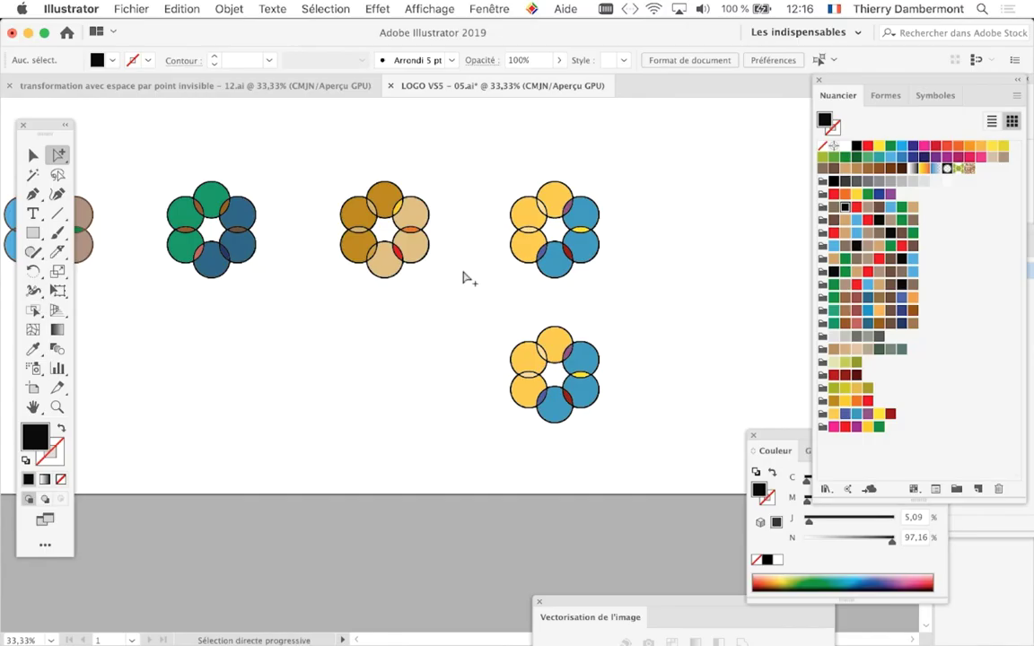
Step: Scroll the view to the copied flower and bring up the Fenêtre panel list
scroll(632, 365, "up", 2)
scroll(591, 360, "right", 1)
scroll(236, 311, "right", 1)
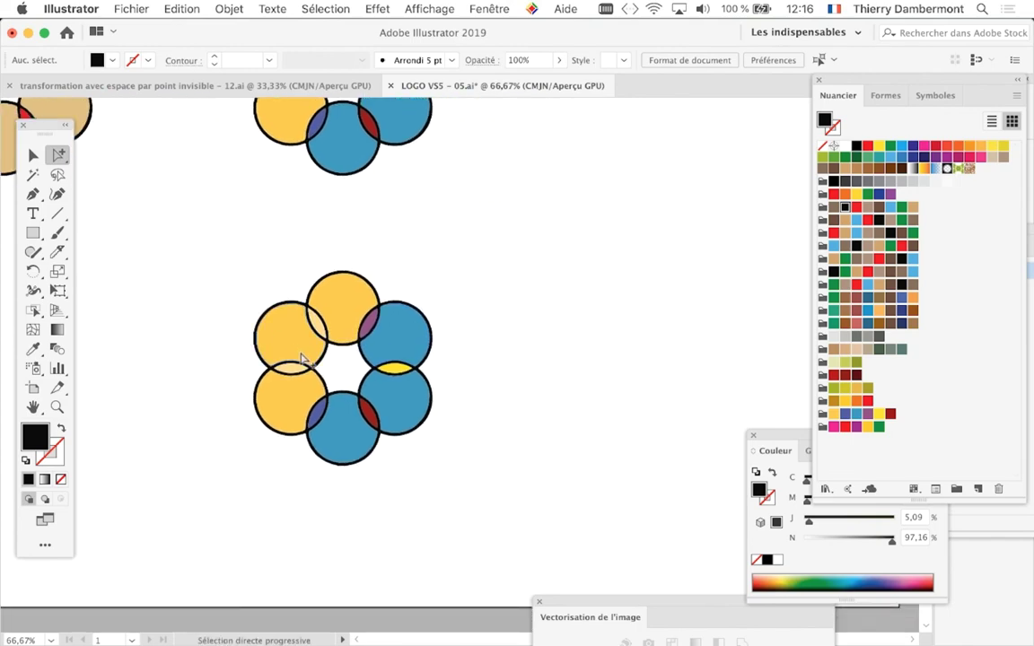
scroll(300, 362, "up", 2)
left_click(490, 8)
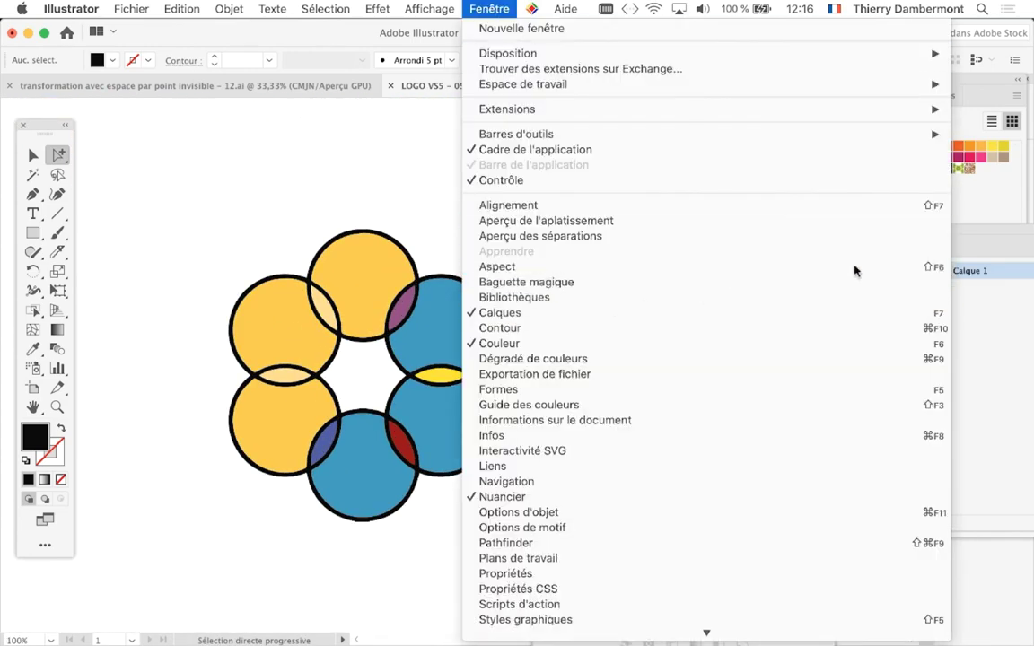
Step: Float the Calques panel beside the swatches, then select and deselect shapes sharing the copy's fill
left_click(993, 329)
left_click_drag(831, 220, 577, 137)
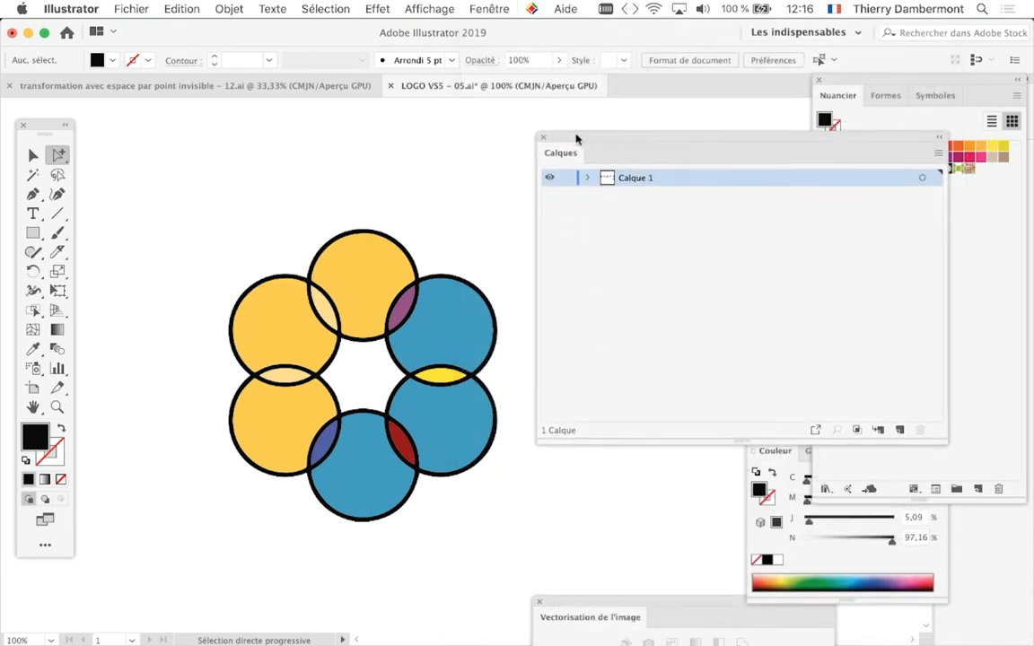
mouse_move(944, 435)
left_mouse_down()
mouse_move(801, 337)
mouse_move(753, 347)
left_mouse_up()
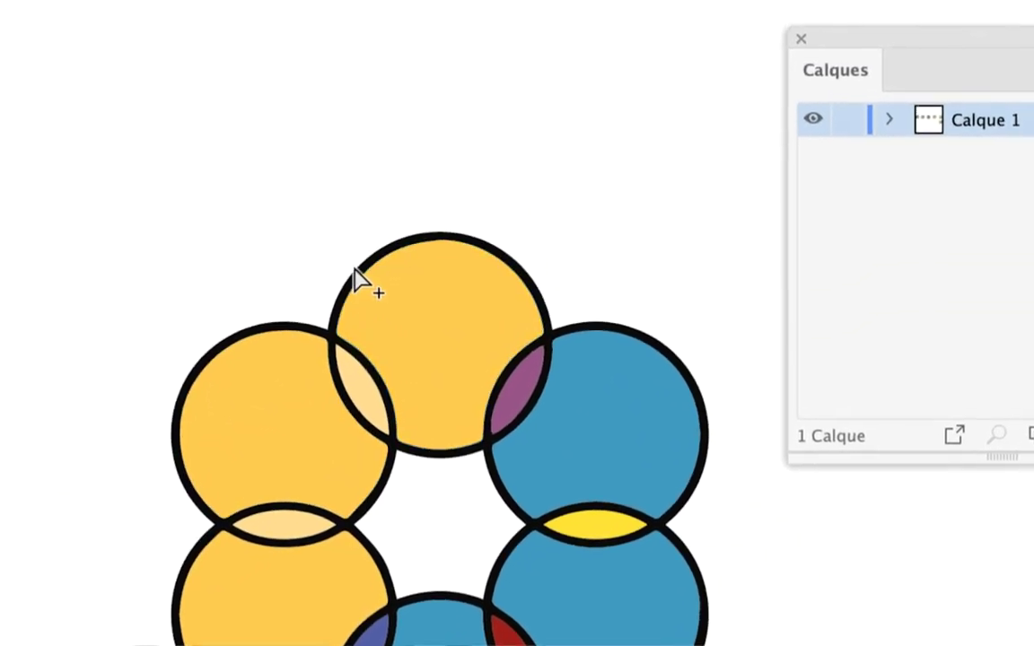
left_click(357, 278)
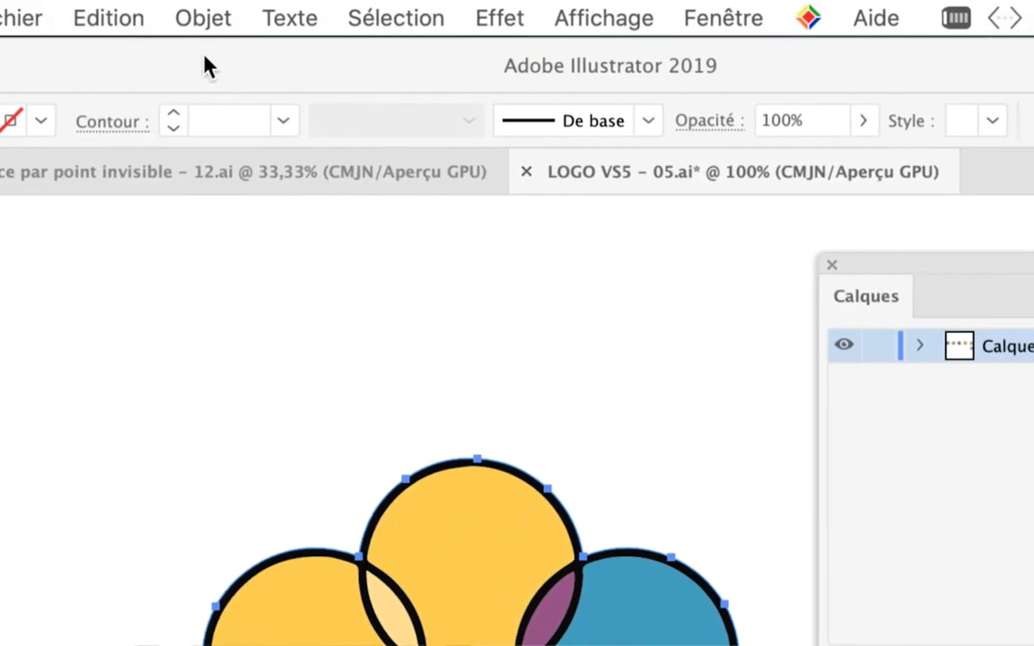
left_click(279, 13)
mouse_move(246, 108)
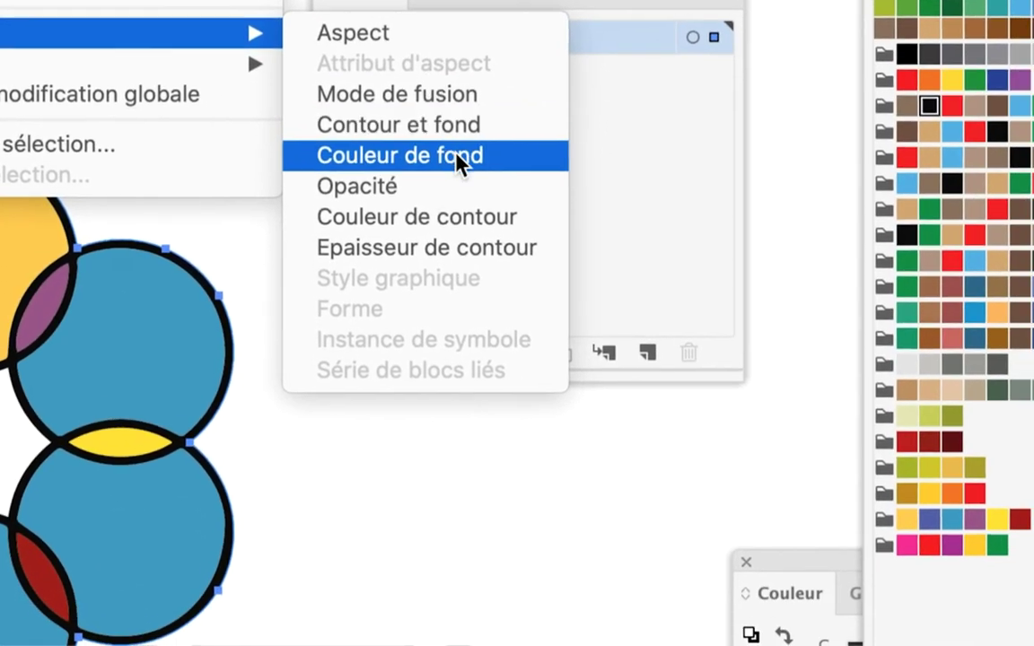
left_click(460, 163)
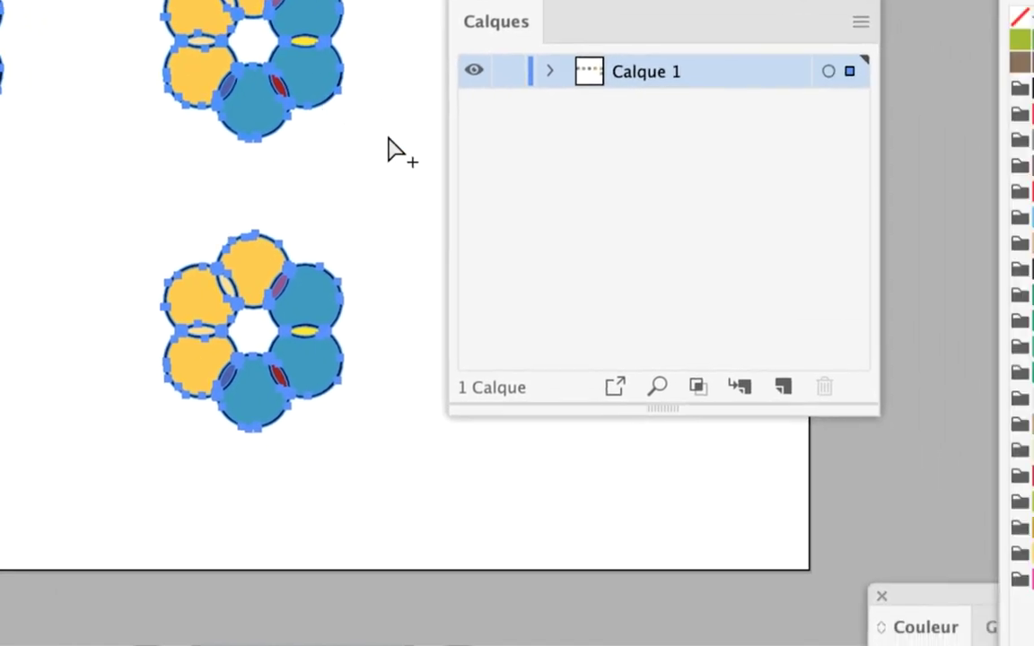
left_click(413, 146)
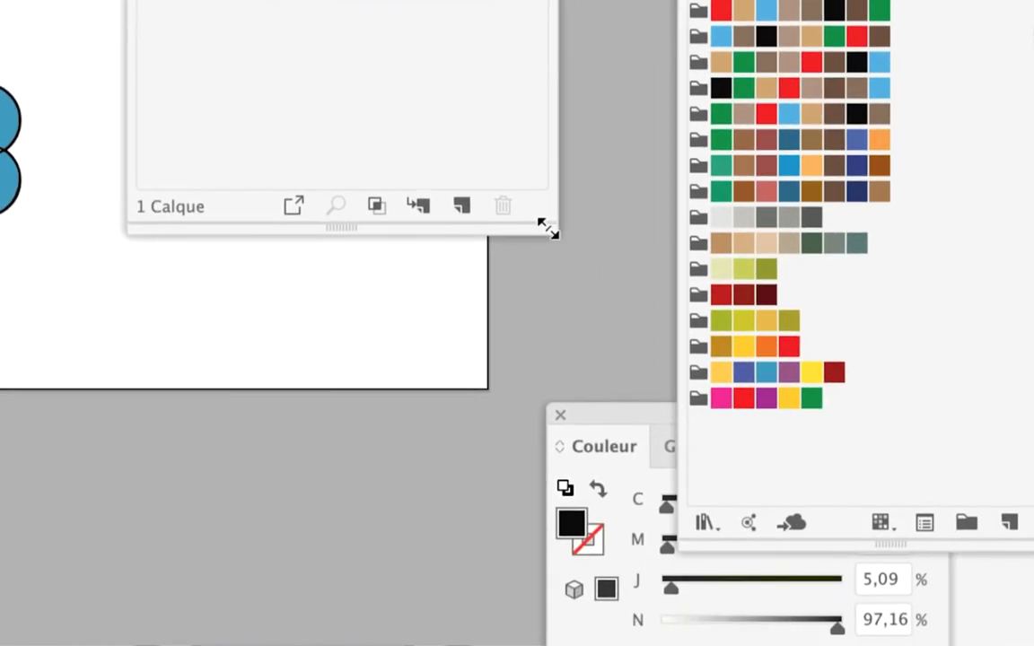
Step: Add layer Calque 2, move the bottom flower onto it, and lock Calque 1
left_click_drag(542, 223, 547, 177)
left_click(489, 190)
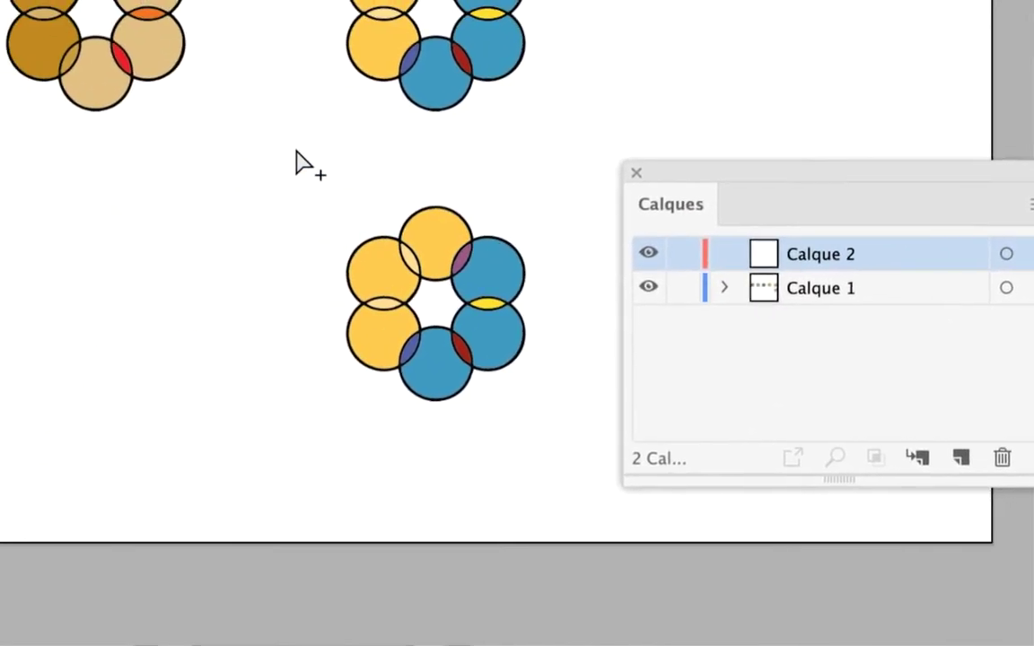
left_click_drag(99, 116, 332, 354)
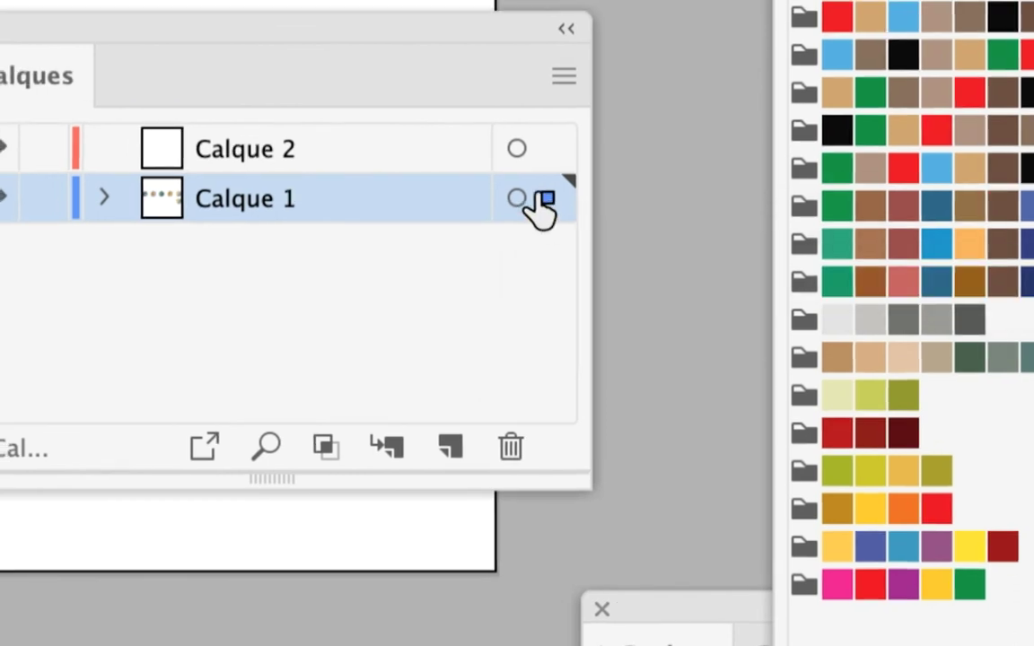
left_click_drag(545, 201, 546, 150)
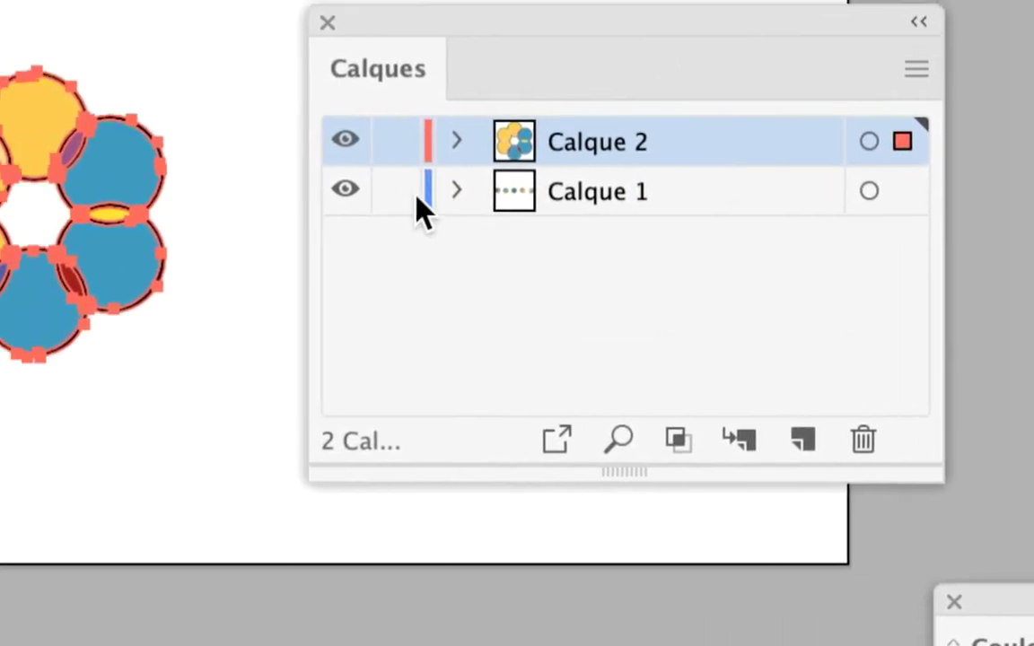
left_click(400, 196)
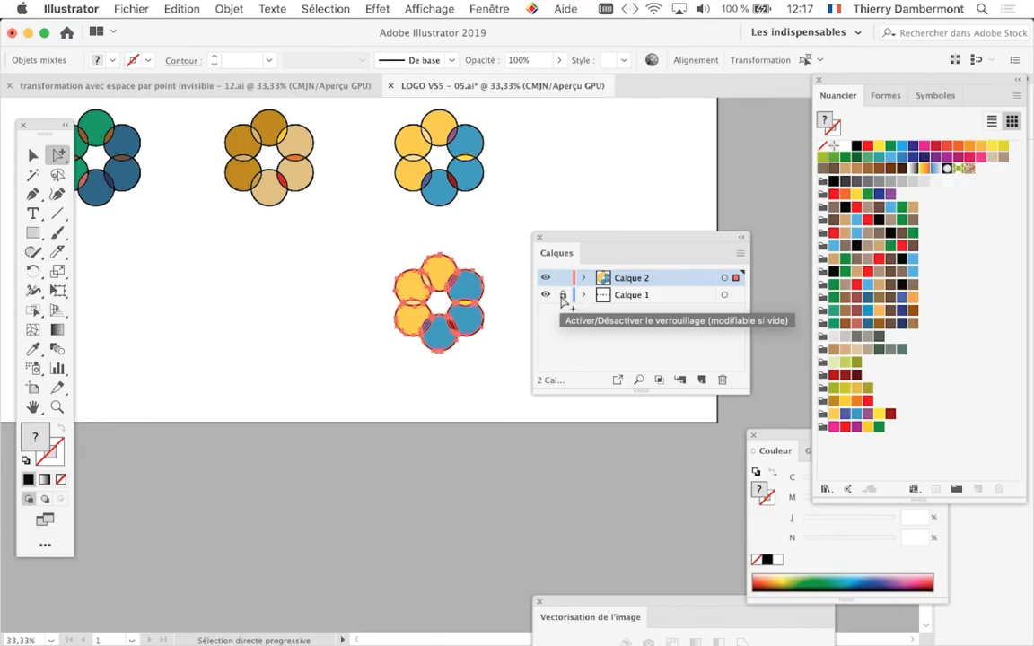
Step: Zoom in and select all of the bottom flower's paths sharing the same outline colour
key("ctrl+plus")
key("ctrl+plus")
scroll(356, 214, "up", 2)
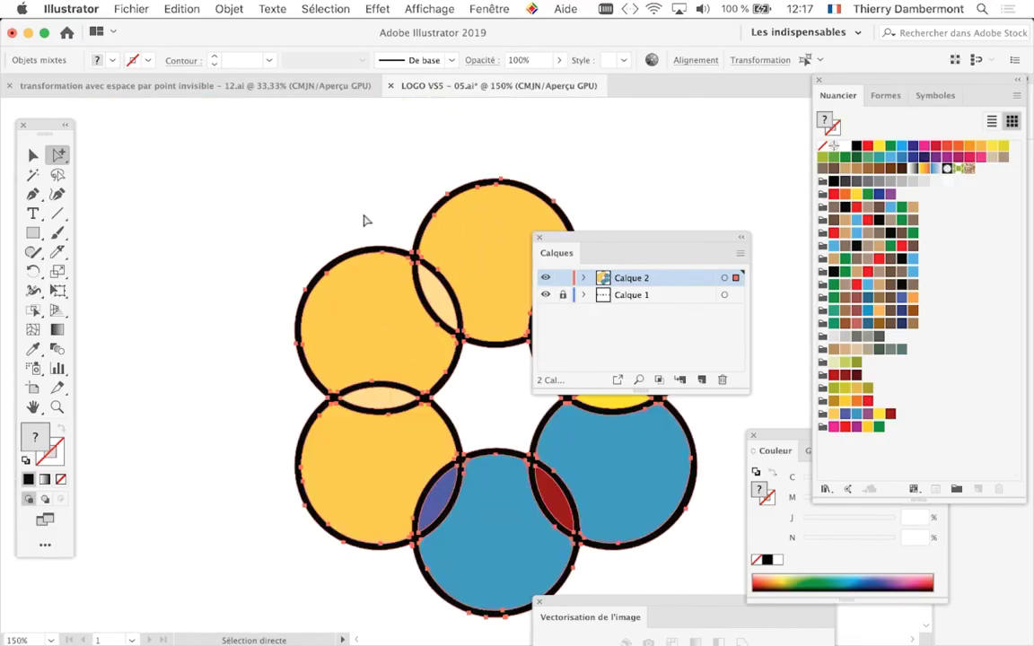
left_click_drag(404, 219, 201, 215)
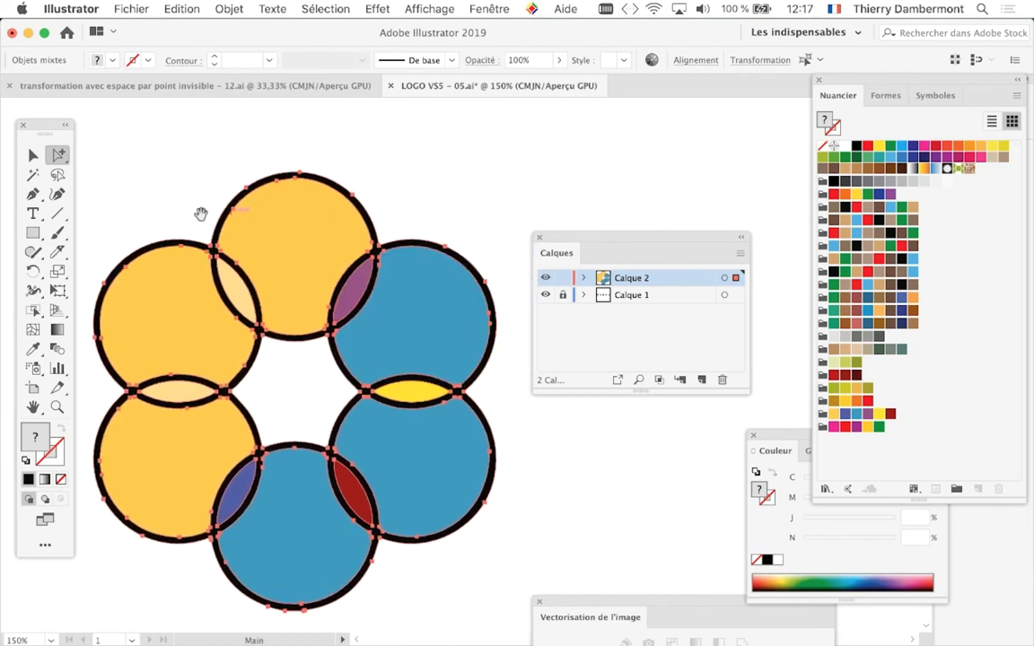
left_click(196, 208)
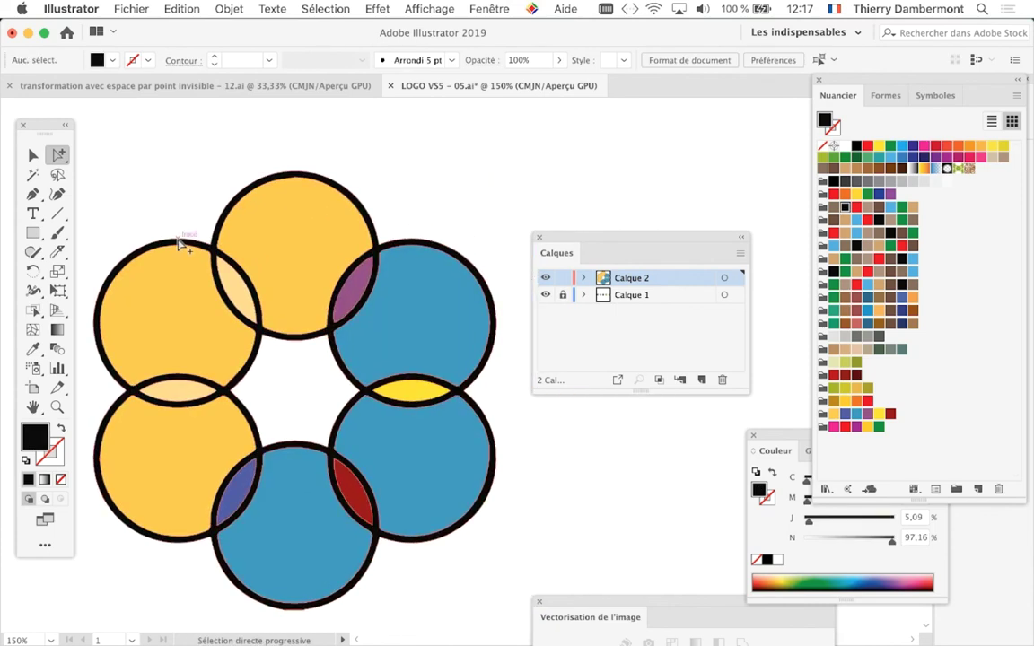
left_click(319, 8)
mouse_move(335, 170)
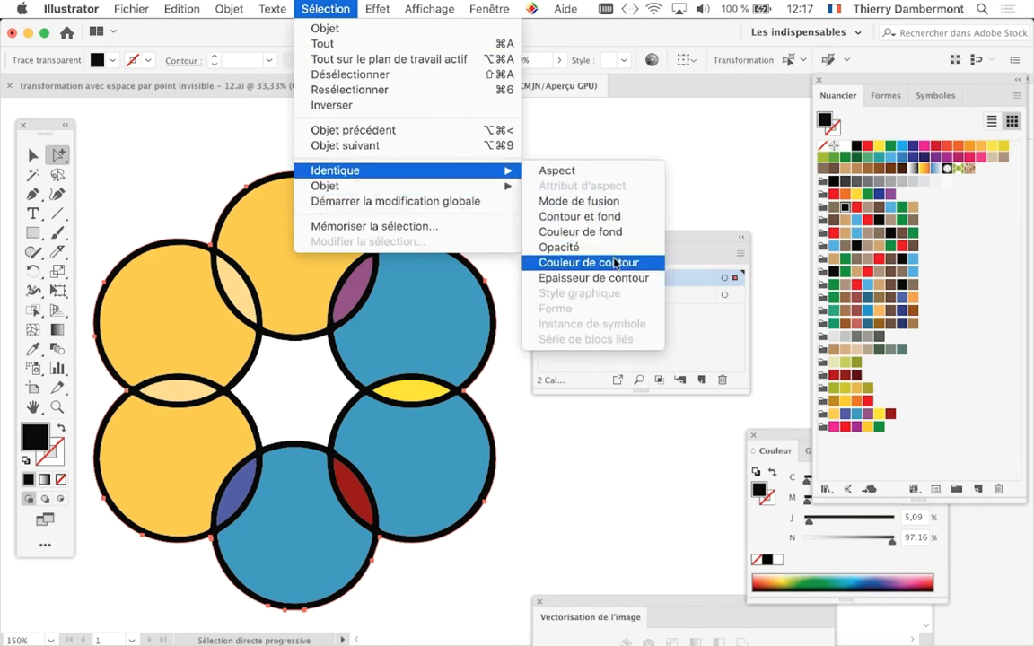
left_click(610, 235)
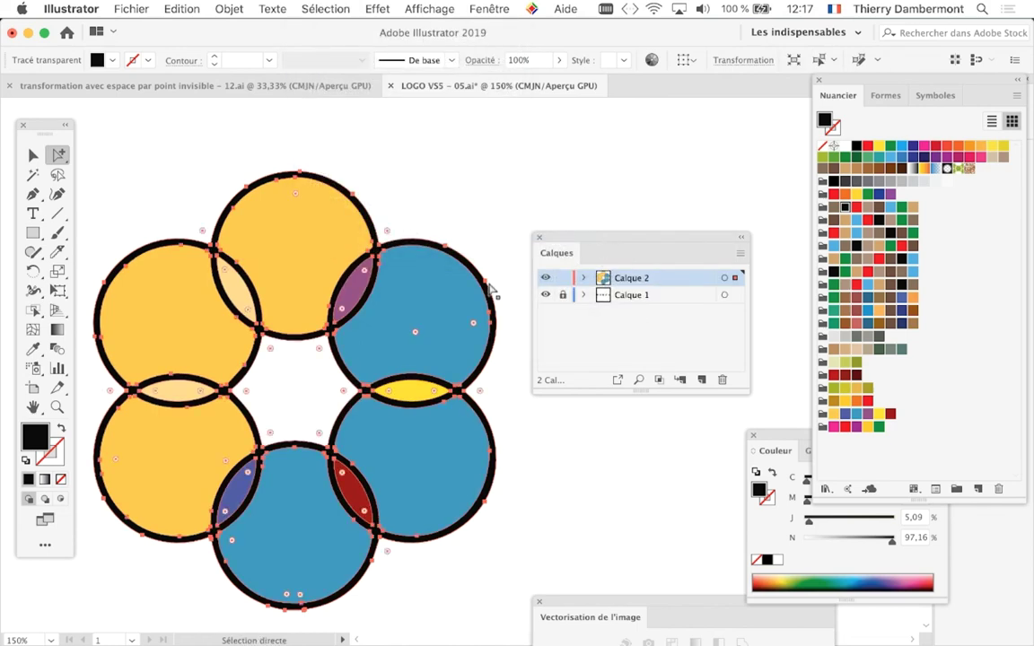
scroll(491, 289, "down", 1)
scroll(485, 289, "down", 1)
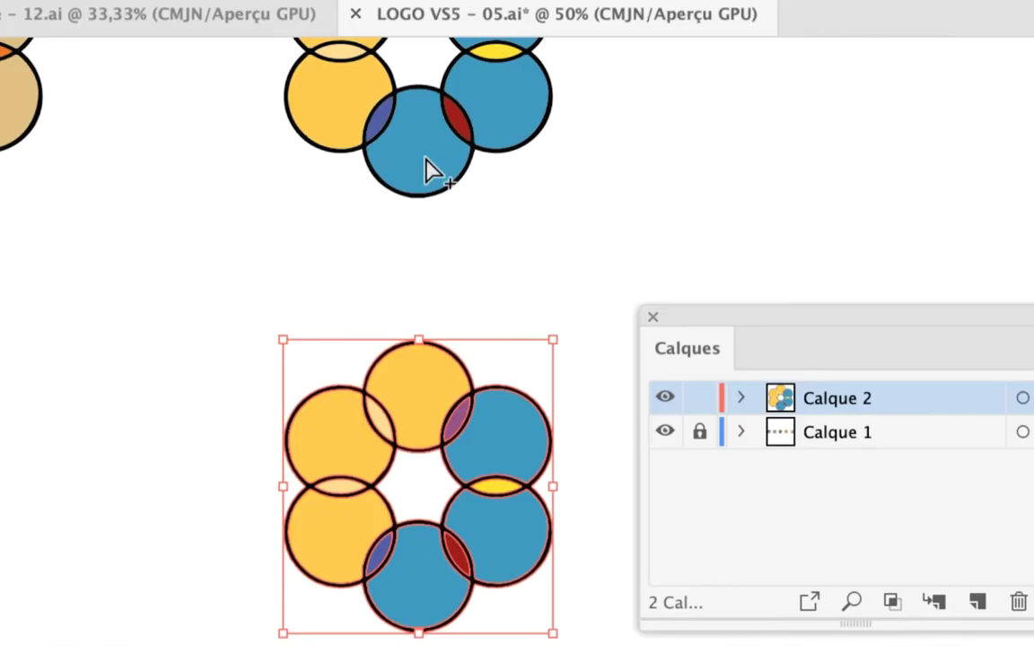
key("a")
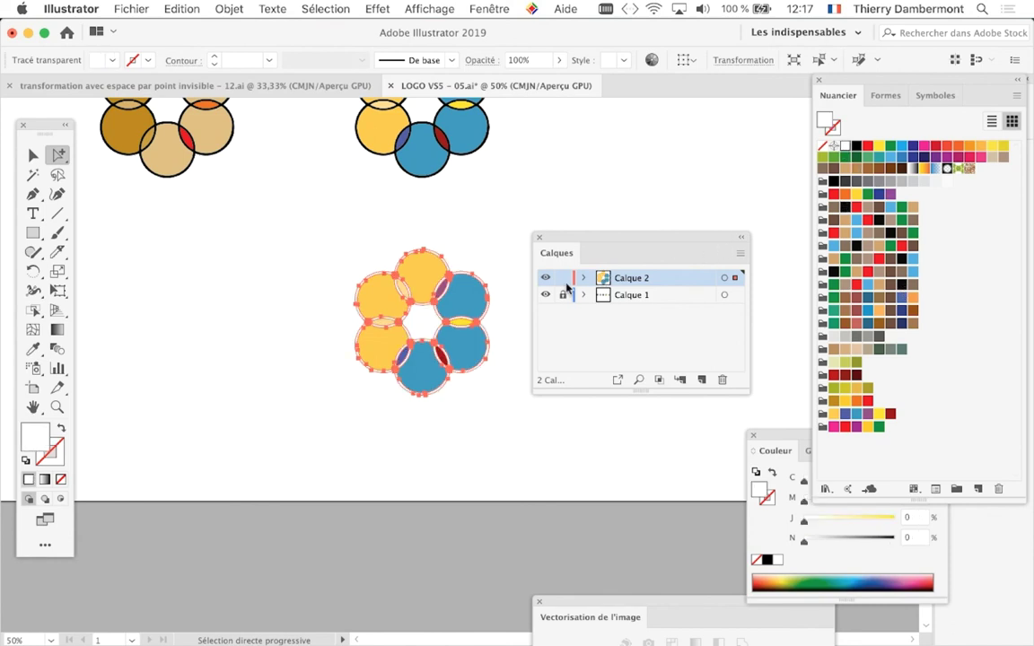
Step: Lighten the selected outlines from 40% through 30% to N 20% grey in Nuancier
scroll(489, 291, "up", 2)
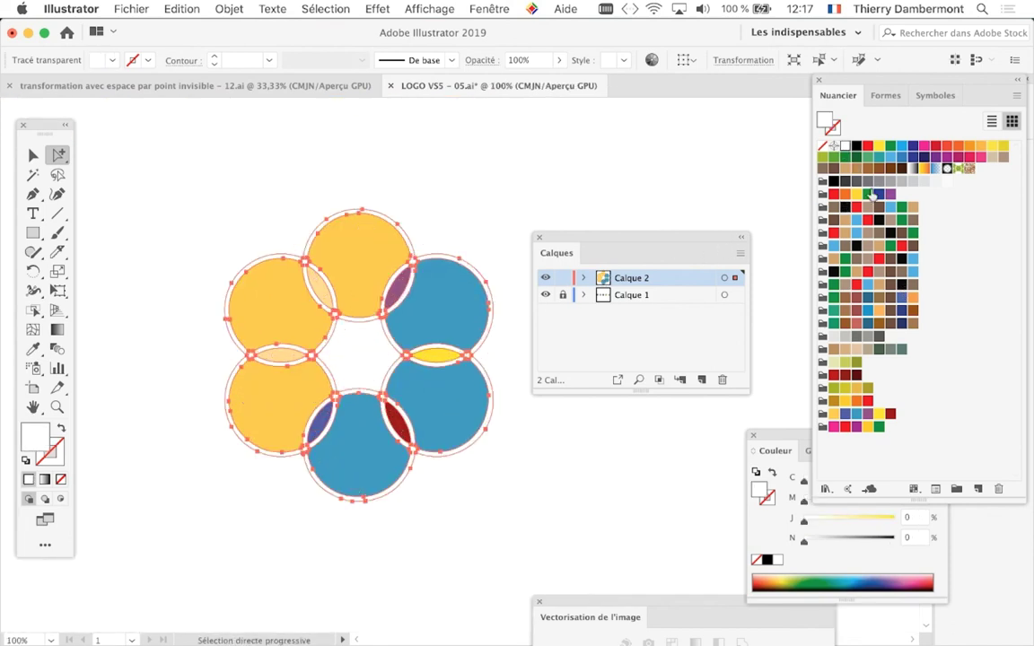
left_click(882, 182)
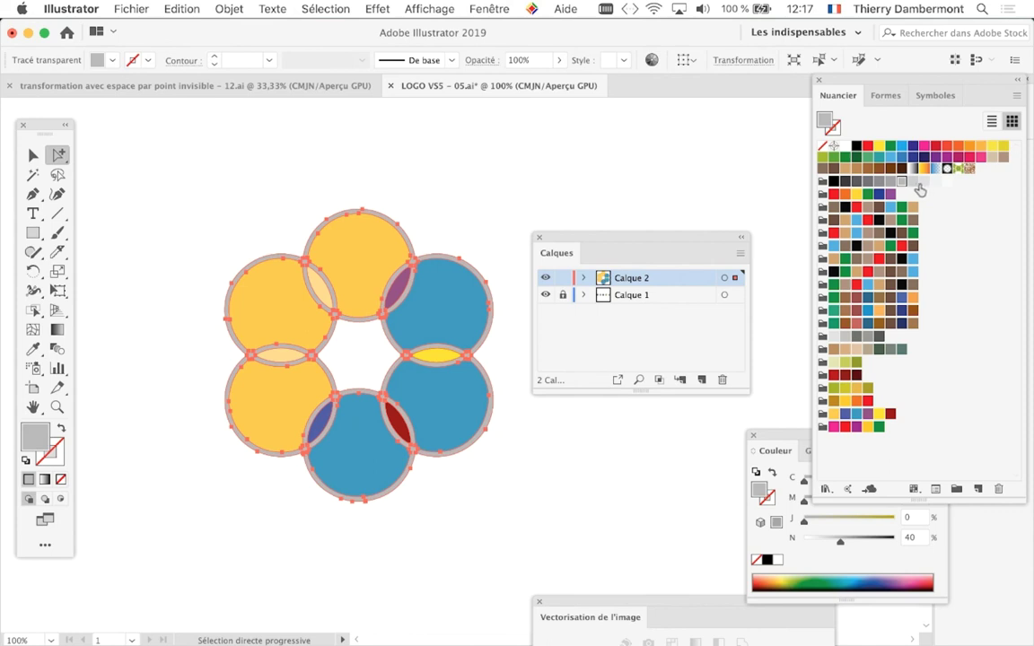
left_click(912, 181)
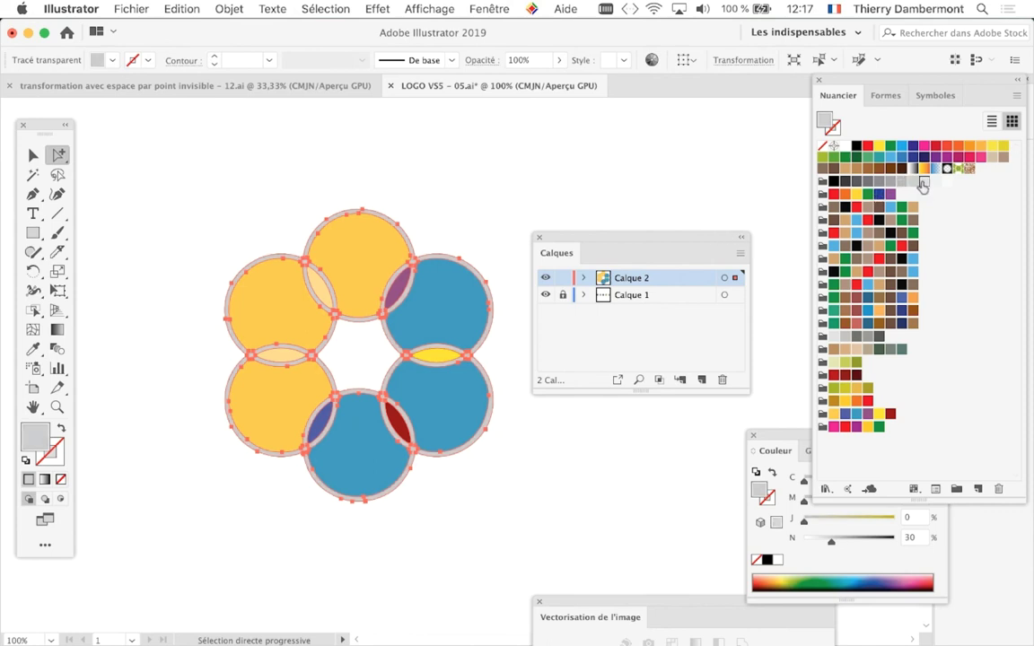
left_click(924, 182)
left_click_drag(558, 238, 616, 230)
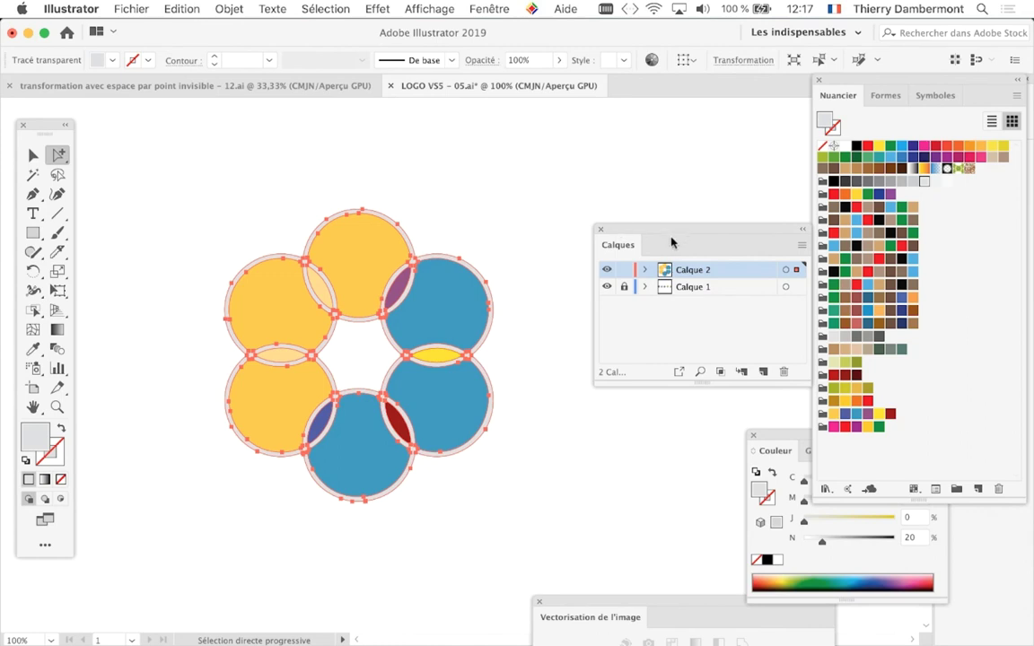
Step: Deselect and scroll to compare the grey outlines with the flowers above
left_click(458, 200)
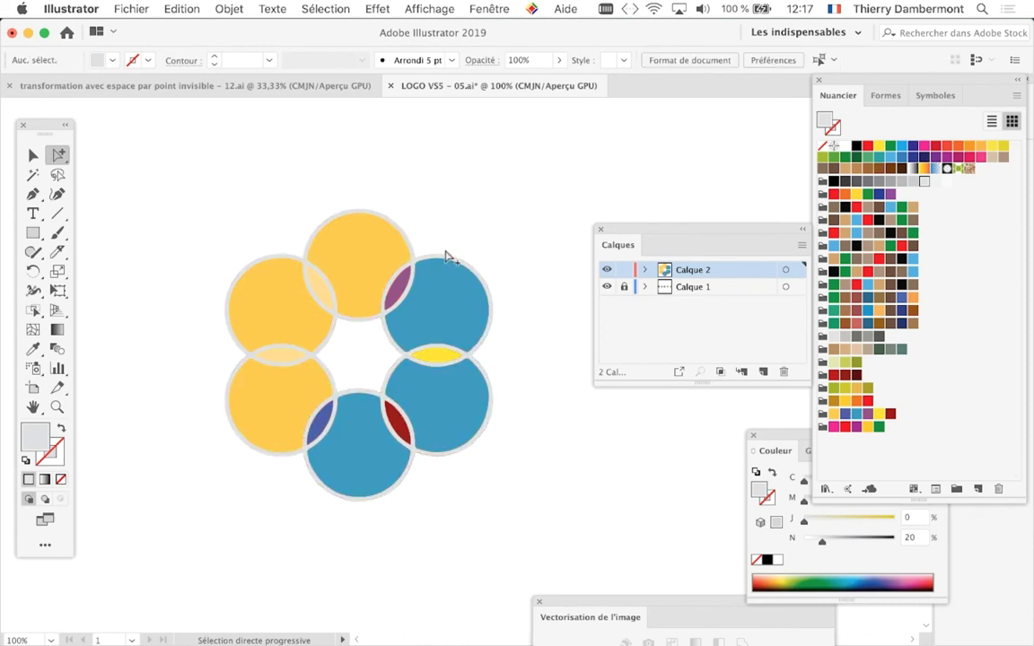
scroll(498, 467, "up", 1)
scroll(499, 467, "up", 1)
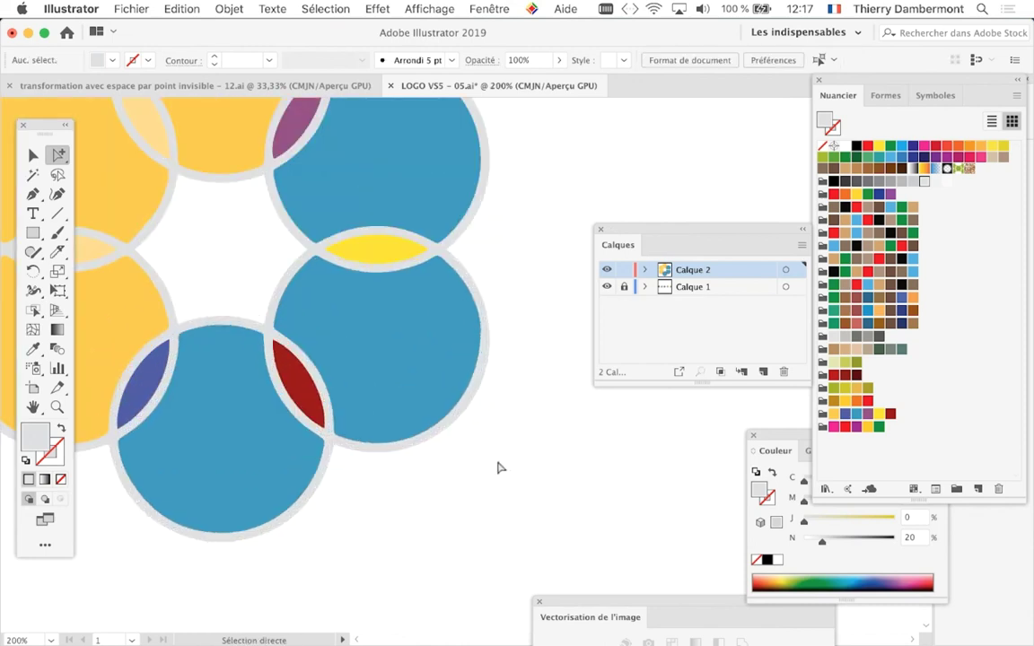
scroll(499, 467, "down", 2)
scroll(499, 467, "down", 1)
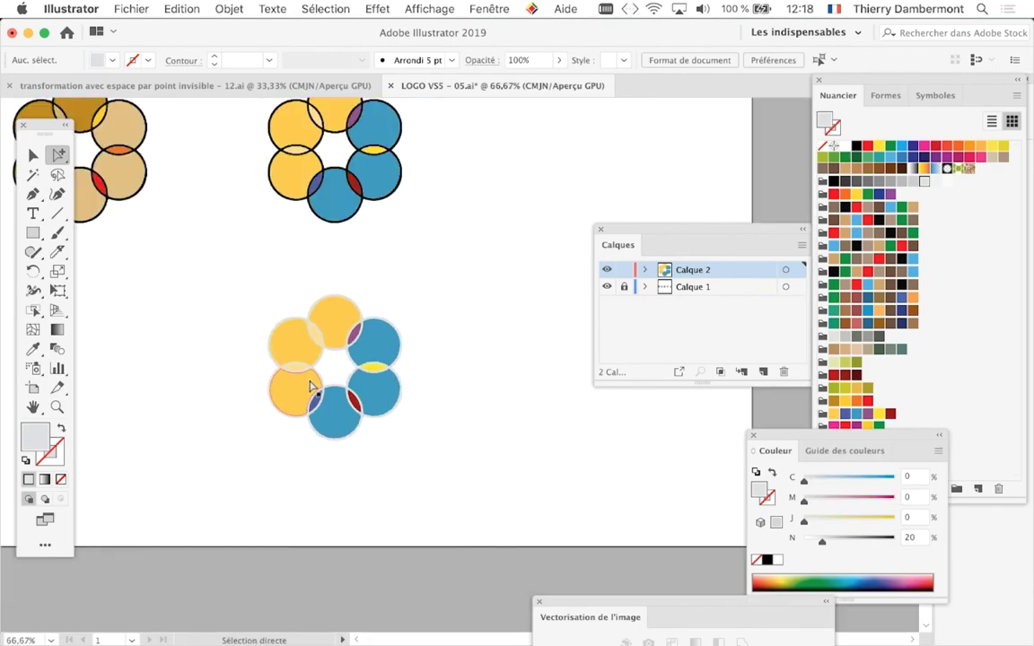
scroll(310, 386, "down", 1)
left_click(131, 9)
Step: Save the logo as 'LOGO VS5 - 06.ai', changing the version number from 05 to 06
left_click(183, 144)
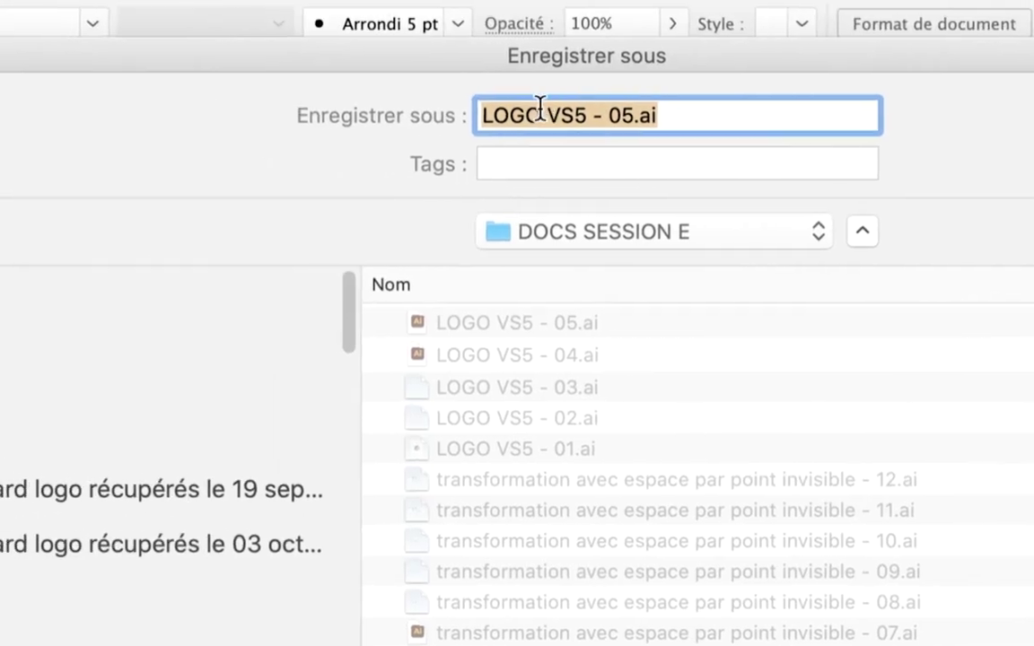
left_click(559, 114)
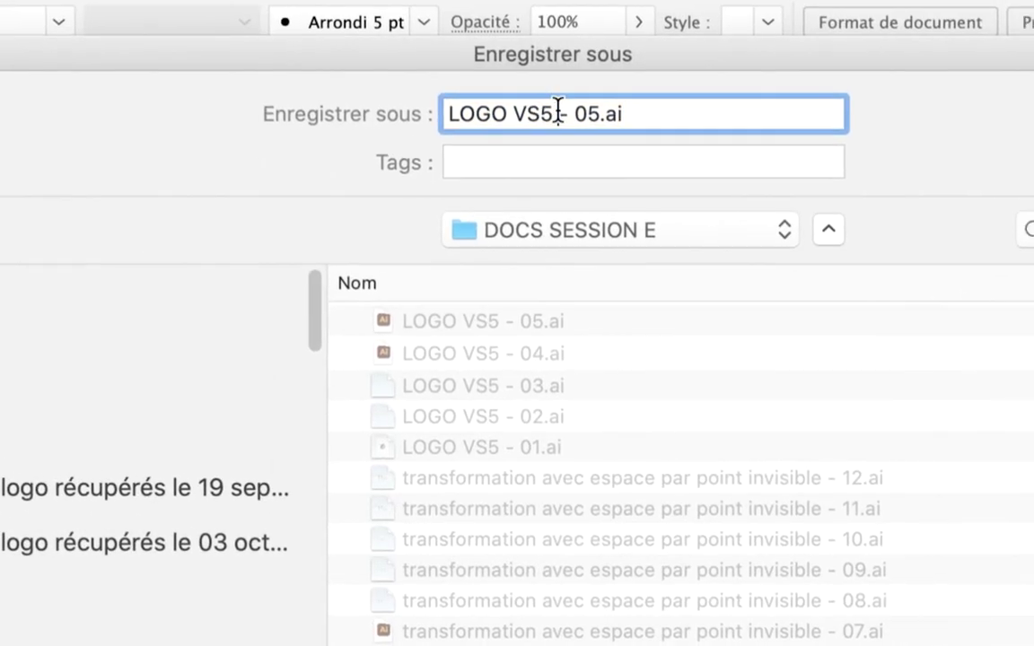
double_click(581, 113)
type("6")
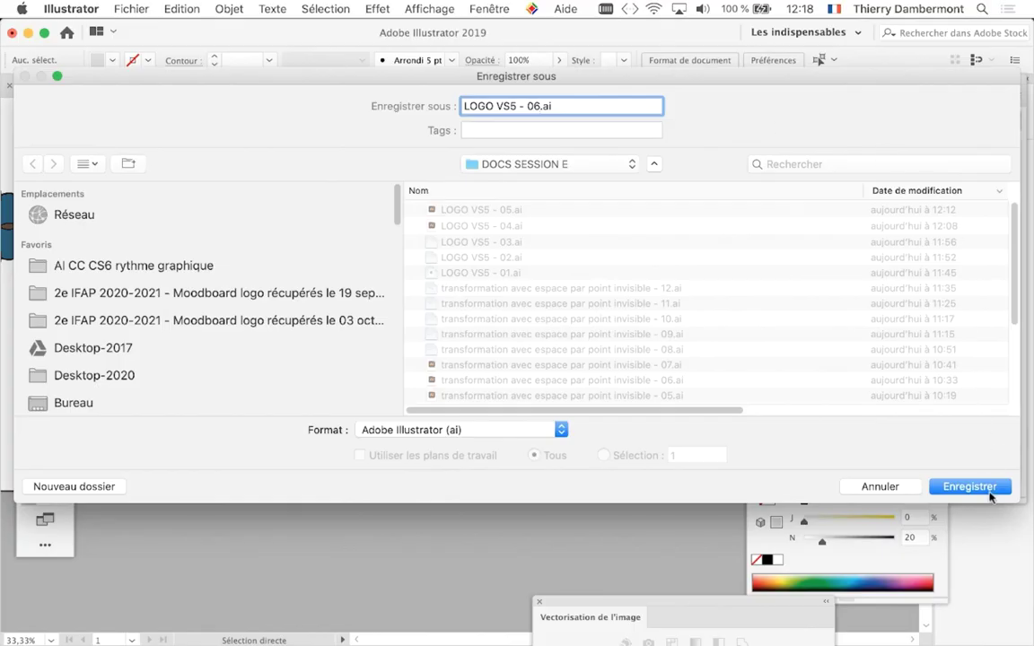
left_click(990, 493)
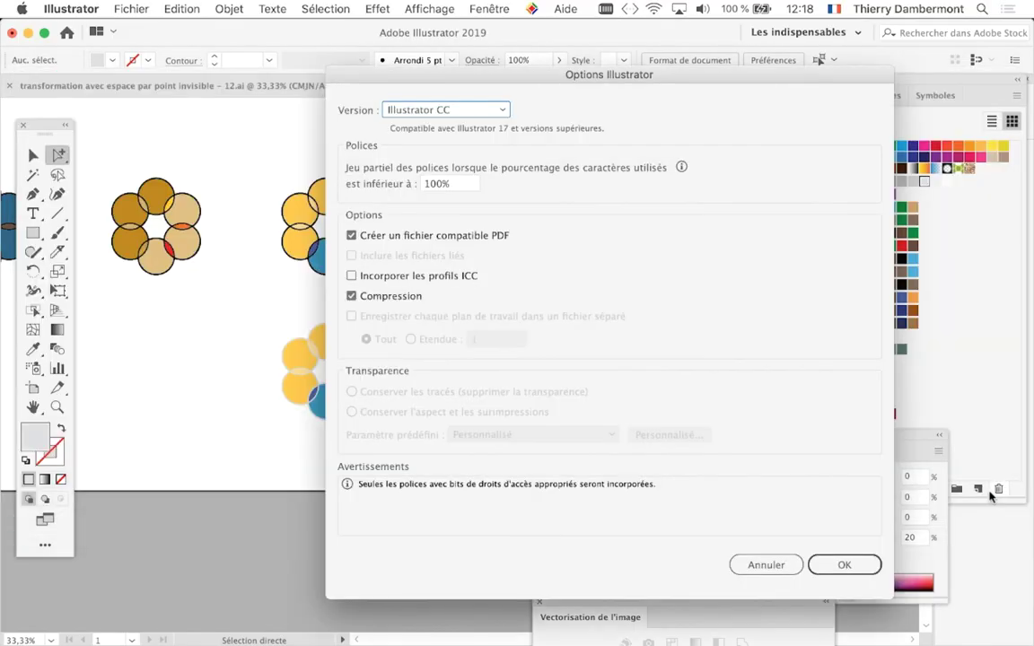